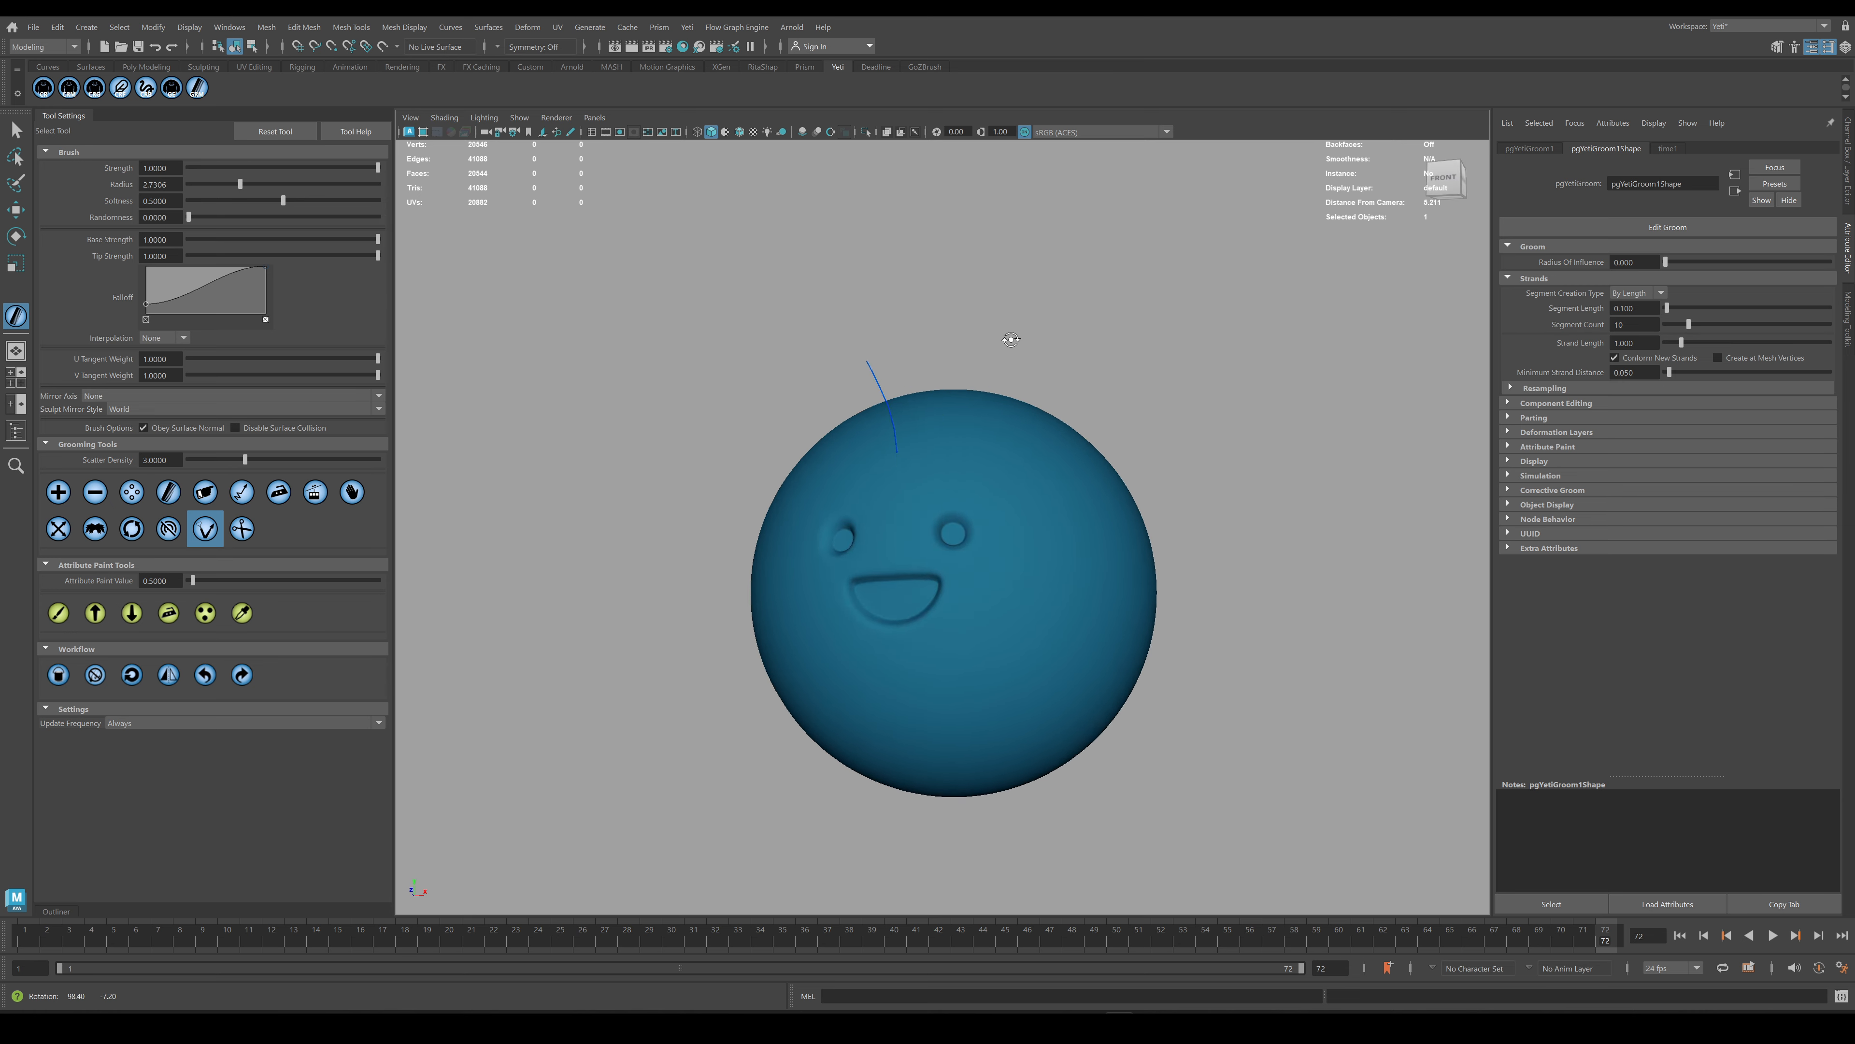
# Add a guide strand on the side of the sphere, cloning the shape of the existing strand.
pyautogui.keyDown('alt'); pyautogui.moveTo(1010, 339); pyautogui.dragTo(994, 293); pyautogui.keyUp('alt')
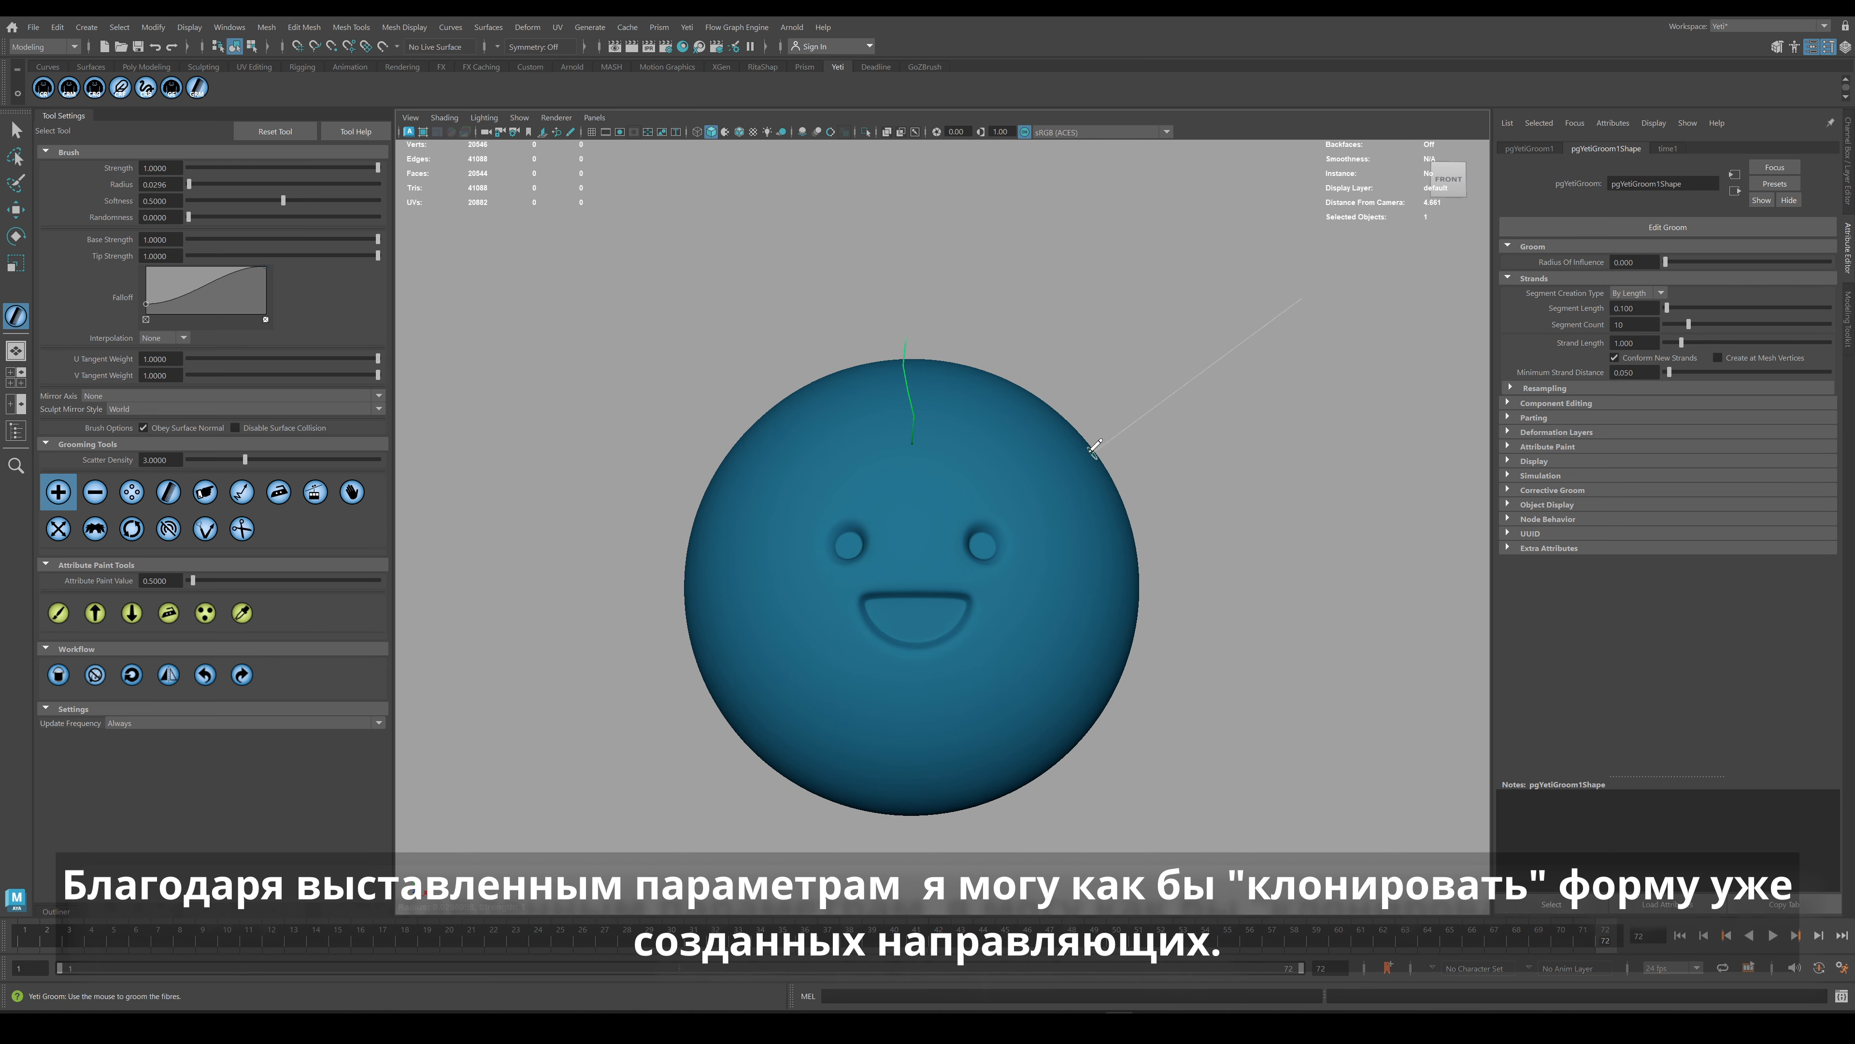
pyautogui.keyDown('alt'); pyautogui.moveTo(1093, 447); pyautogui.dragTo(1002, 514); pyautogui.keyUp('alt')
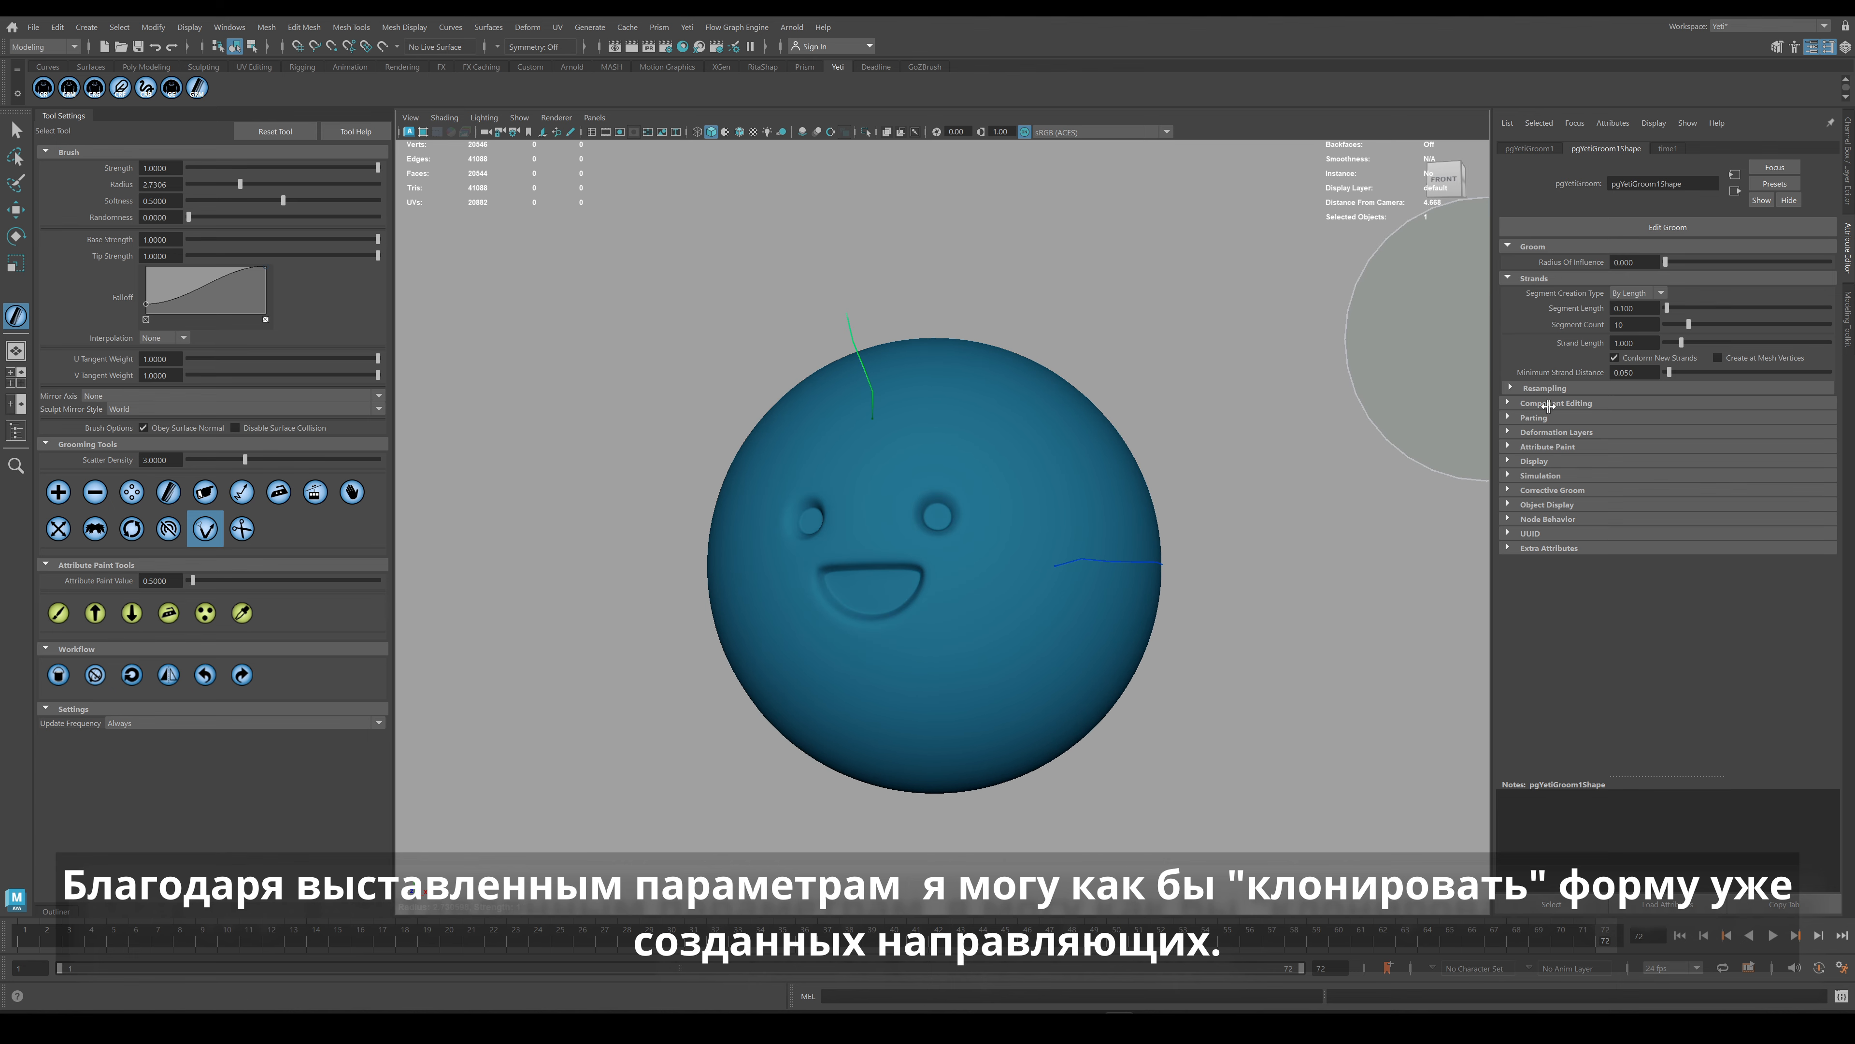
# Set the groom's segment count for new strands to 6 and turn on the display of strand segments.
pyautogui.click(1544, 388)
pyautogui.click(1621, 325)
pyautogui.write('6')
pyautogui.press('Return')
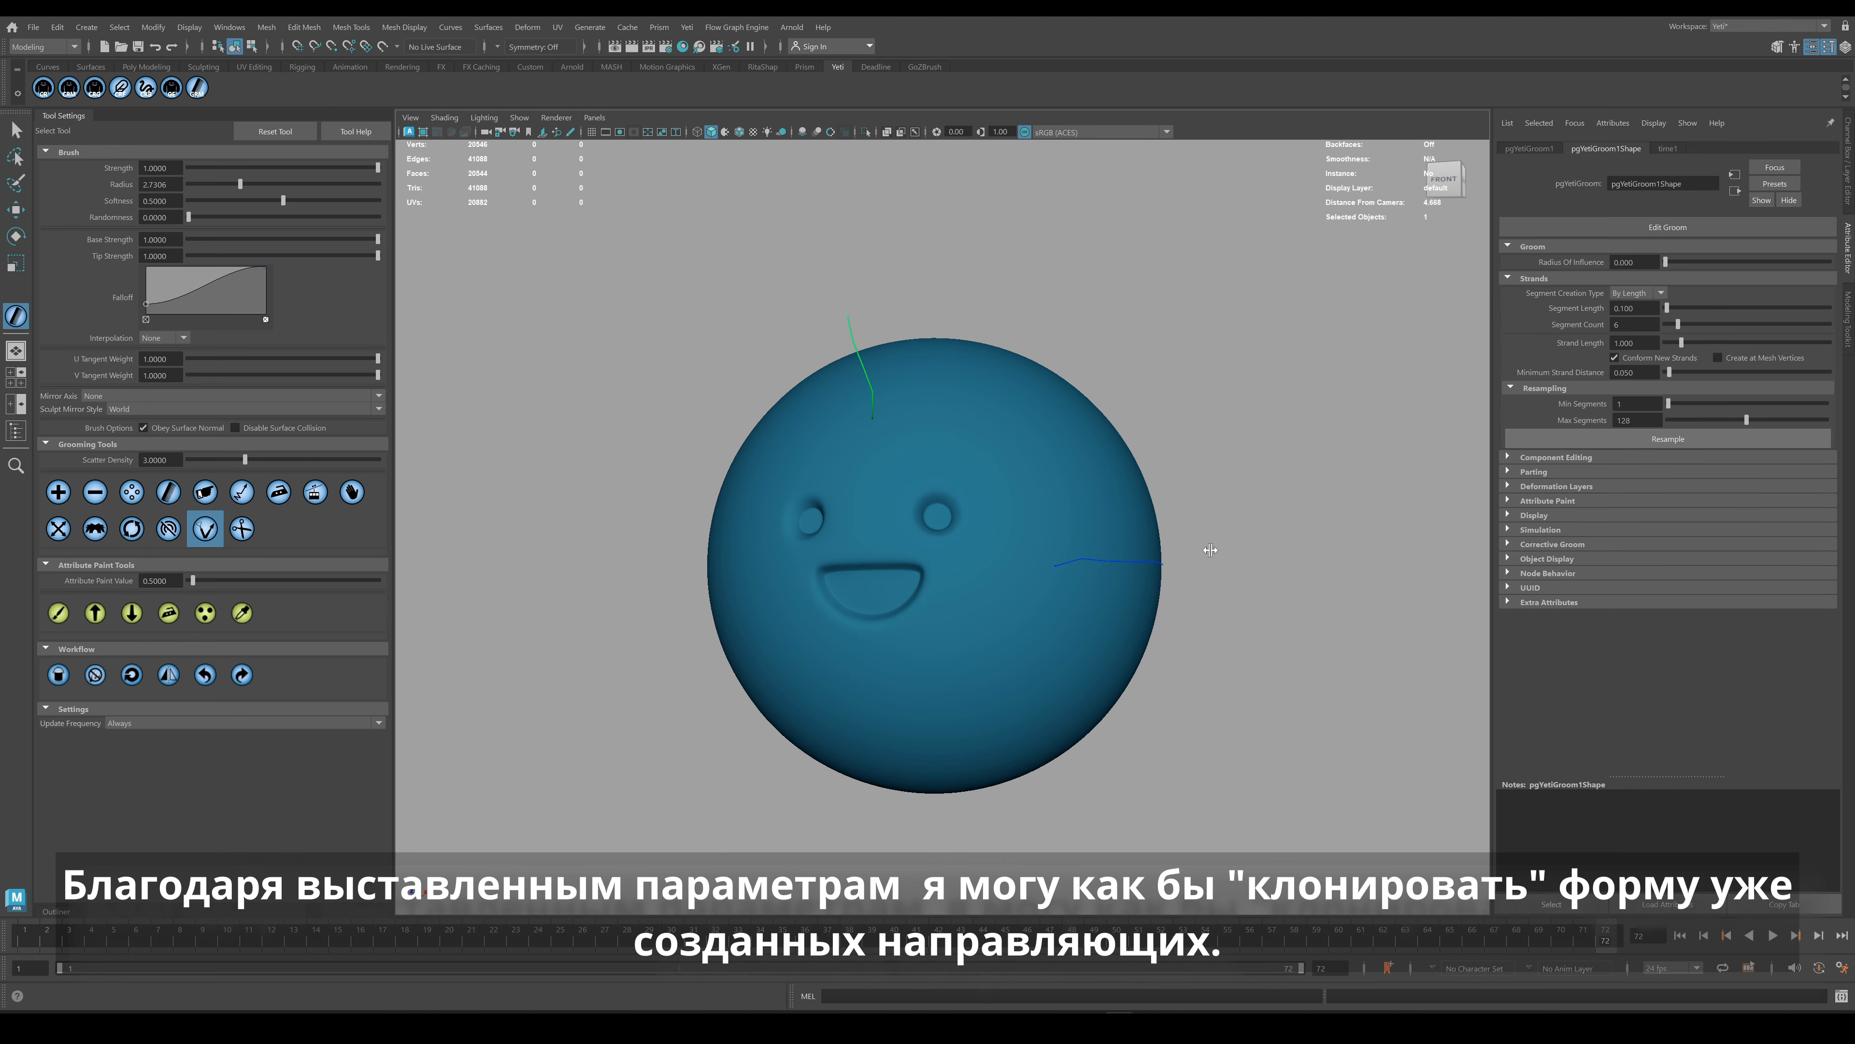
pyautogui.click(1534, 515)
pyautogui.click(1717, 529)
# Add guide strands spread across one half of the sphere, leaving the face area clear.
pyautogui.keyDown('alt'); pyautogui.moveTo(1457, 556); pyautogui.dragTo(1430, 513, button='middle'); pyautogui.keyUp('alt')
pyautogui.keyDown('alt'); pyautogui.moveTo(1308, 541); pyautogui.dragTo(1355, 554, button='right'); pyautogui.keyUp('alt')
pyautogui.keyDown('alt'); pyautogui.moveTo(1354, 553); pyautogui.dragTo(1330, 579); pyautogui.keyUp('alt')
pyautogui.keyDown('alt'); pyautogui.moveTo(1329, 580); pyautogui.dragTo(1285, 571, button='right'); pyautogui.keyUp('alt')
pyautogui.keyDown('alt'); pyautogui.moveTo(1286, 571); pyautogui.dragTo(1256, 613); pyautogui.keyUp('alt')
pyautogui.click(59, 492)
pyautogui.keyDown('alt'); pyautogui.moveTo(778, 650); pyautogui.dragTo(870, 663); pyautogui.keyUp('alt')
pyautogui.click(206, 529)
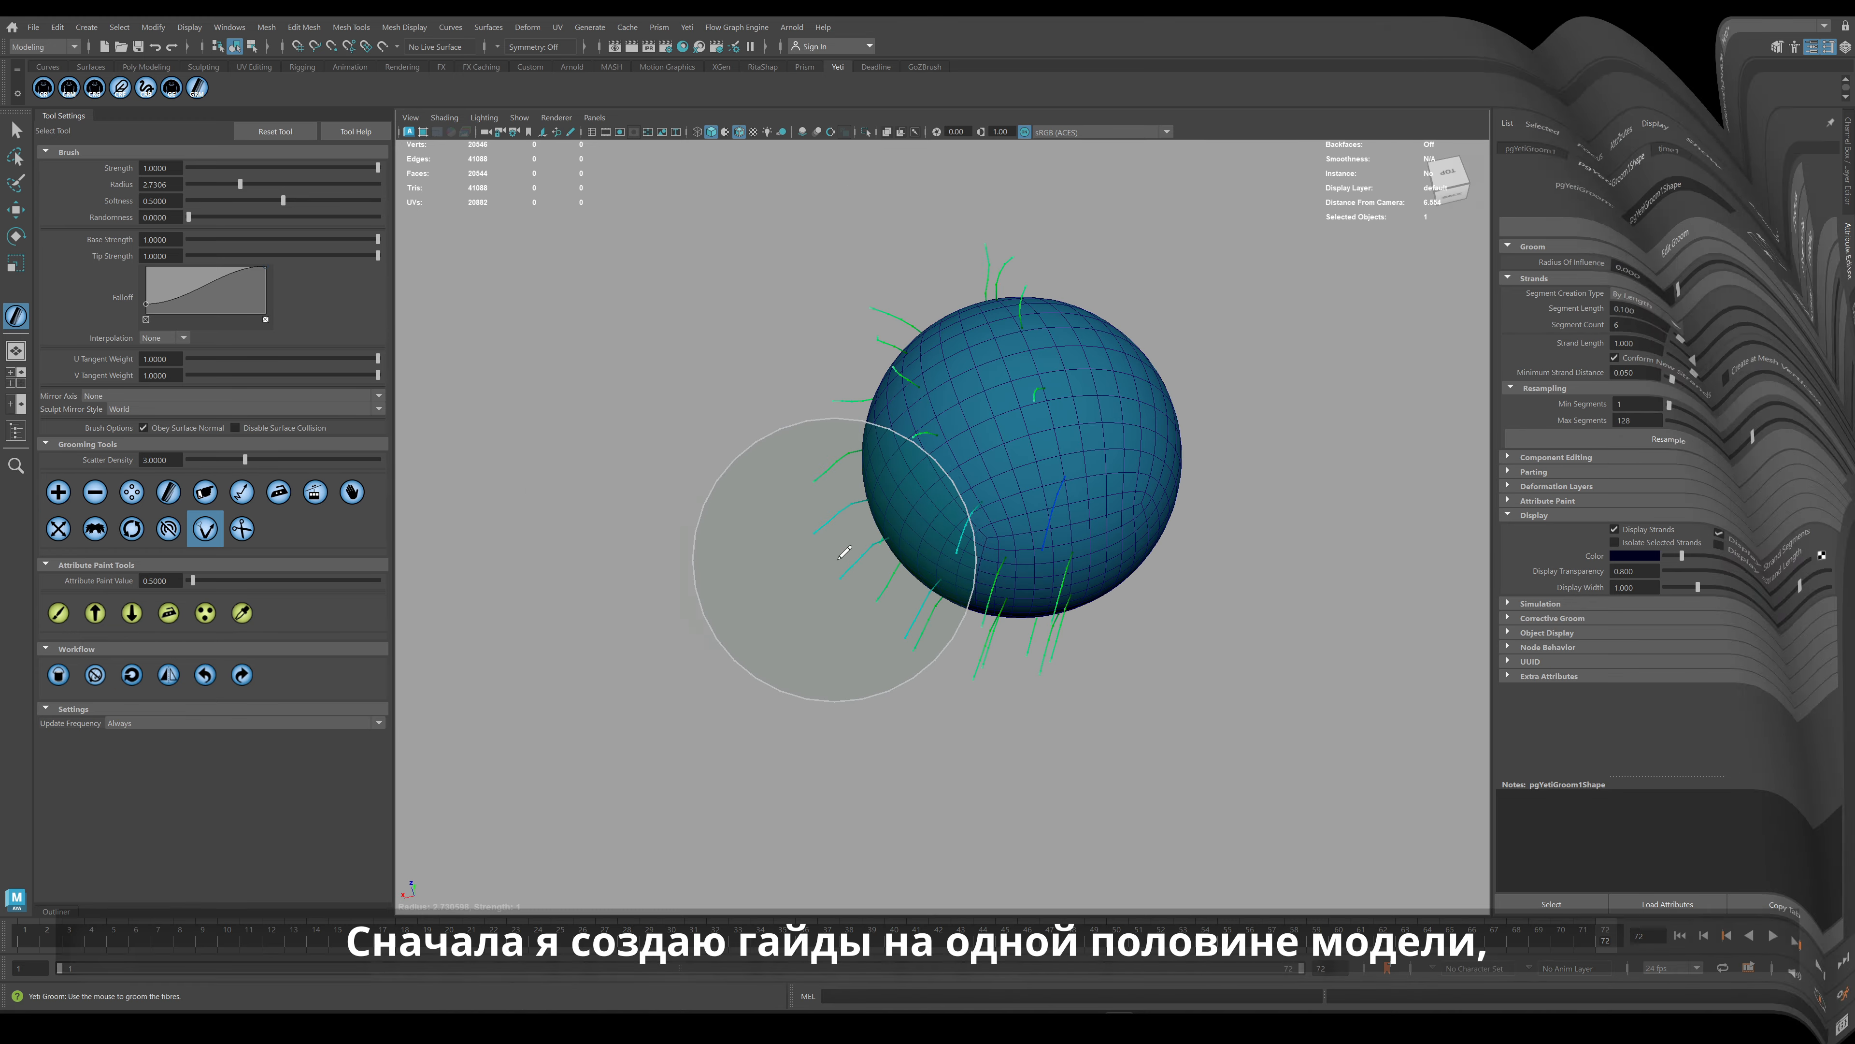
# Add more guide strands on the back, side and underside to fill out the covered half of the sphere.
pyautogui.keyDown('alt'); pyautogui.moveTo(839, 560); pyautogui.dragTo(1089, 564); pyautogui.keyUp('alt')
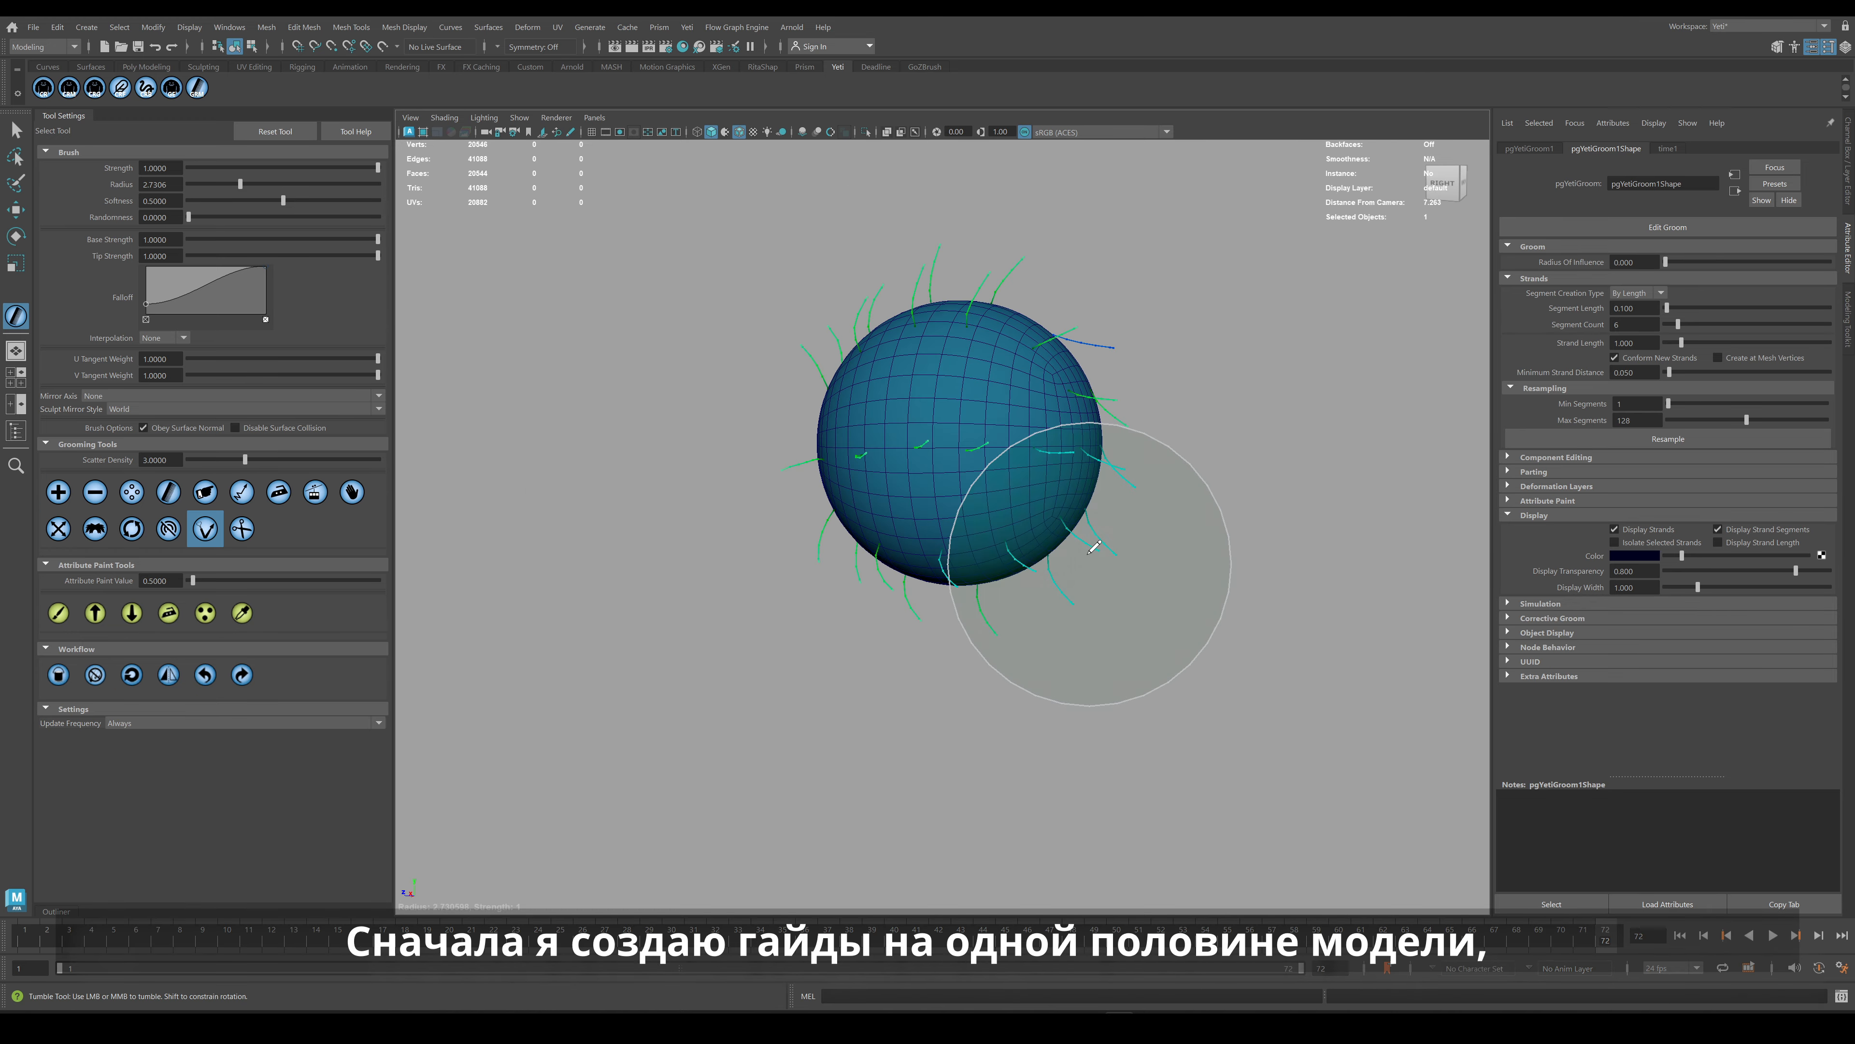
pyautogui.keyDown('alt'); pyautogui.moveTo(1089, 563); pyautogui.dragTo(1131, 476, button='right'); pyautogui.keyUp('alt')
pyautogui.keyDown('alt'); pyautogui.moveTo(1130, 476); pyautogui.dragTo(1039, 738); pyautogui.keyUp('alt')
pyautogui.keyDown('alt'); pyautogui.moveTo(1039, 737); pyautogui.dragTo(1195, 594, button='right'); pyautogui.keyUp('alt')
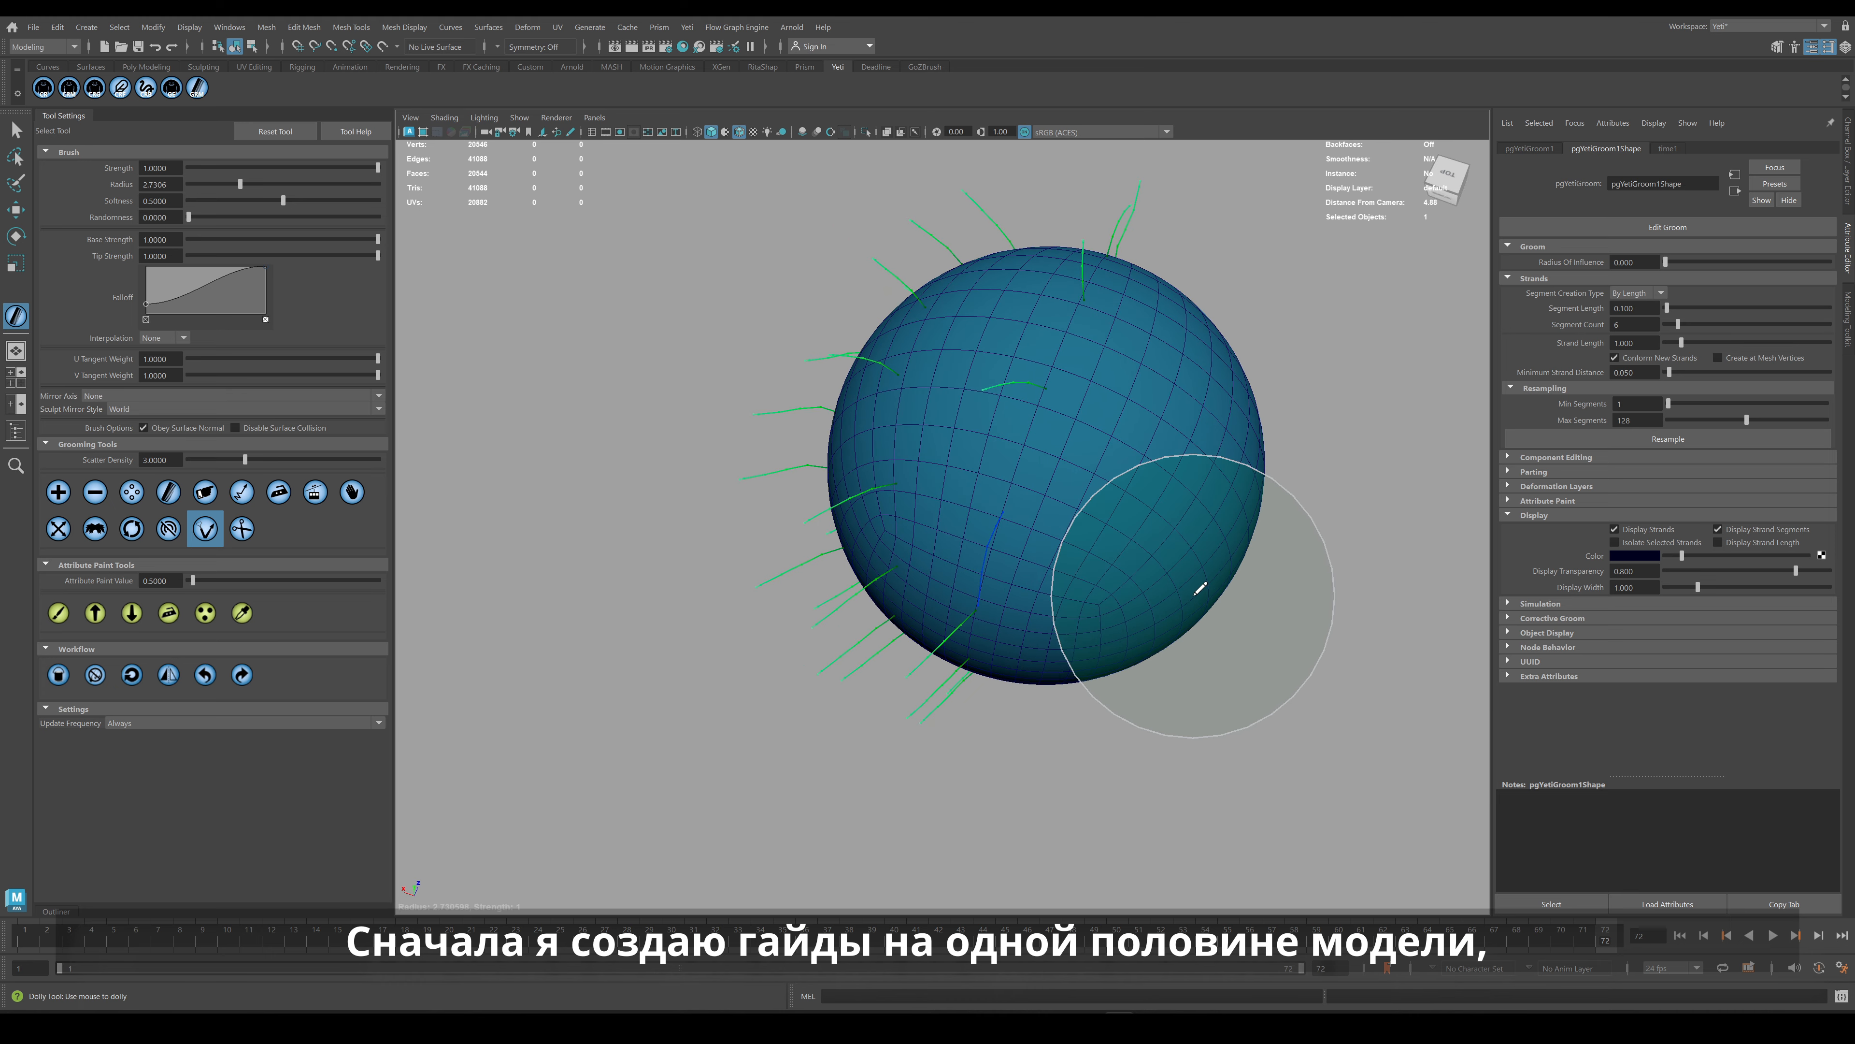
pyautogui.moveTo(1194, 594)
pyautogui.keyDown('alt'); pyautogui.mouseDown()
pyautogui.moveTo(1260, 534)
pyautogui.moveTo(1094, 346)
pyautogui.moveTo(1157, 585)
pyautogui.moveTo(973, 808)
pyautogui.moveTo(952, 551)
pyautogui.moveTo(1201, 580)
pyautogui.moveTo(1189, 515)
pyautogui.moveTo(1064, 663)
pyautogui.mouseUp(); pyautogui.keyUp('alt')
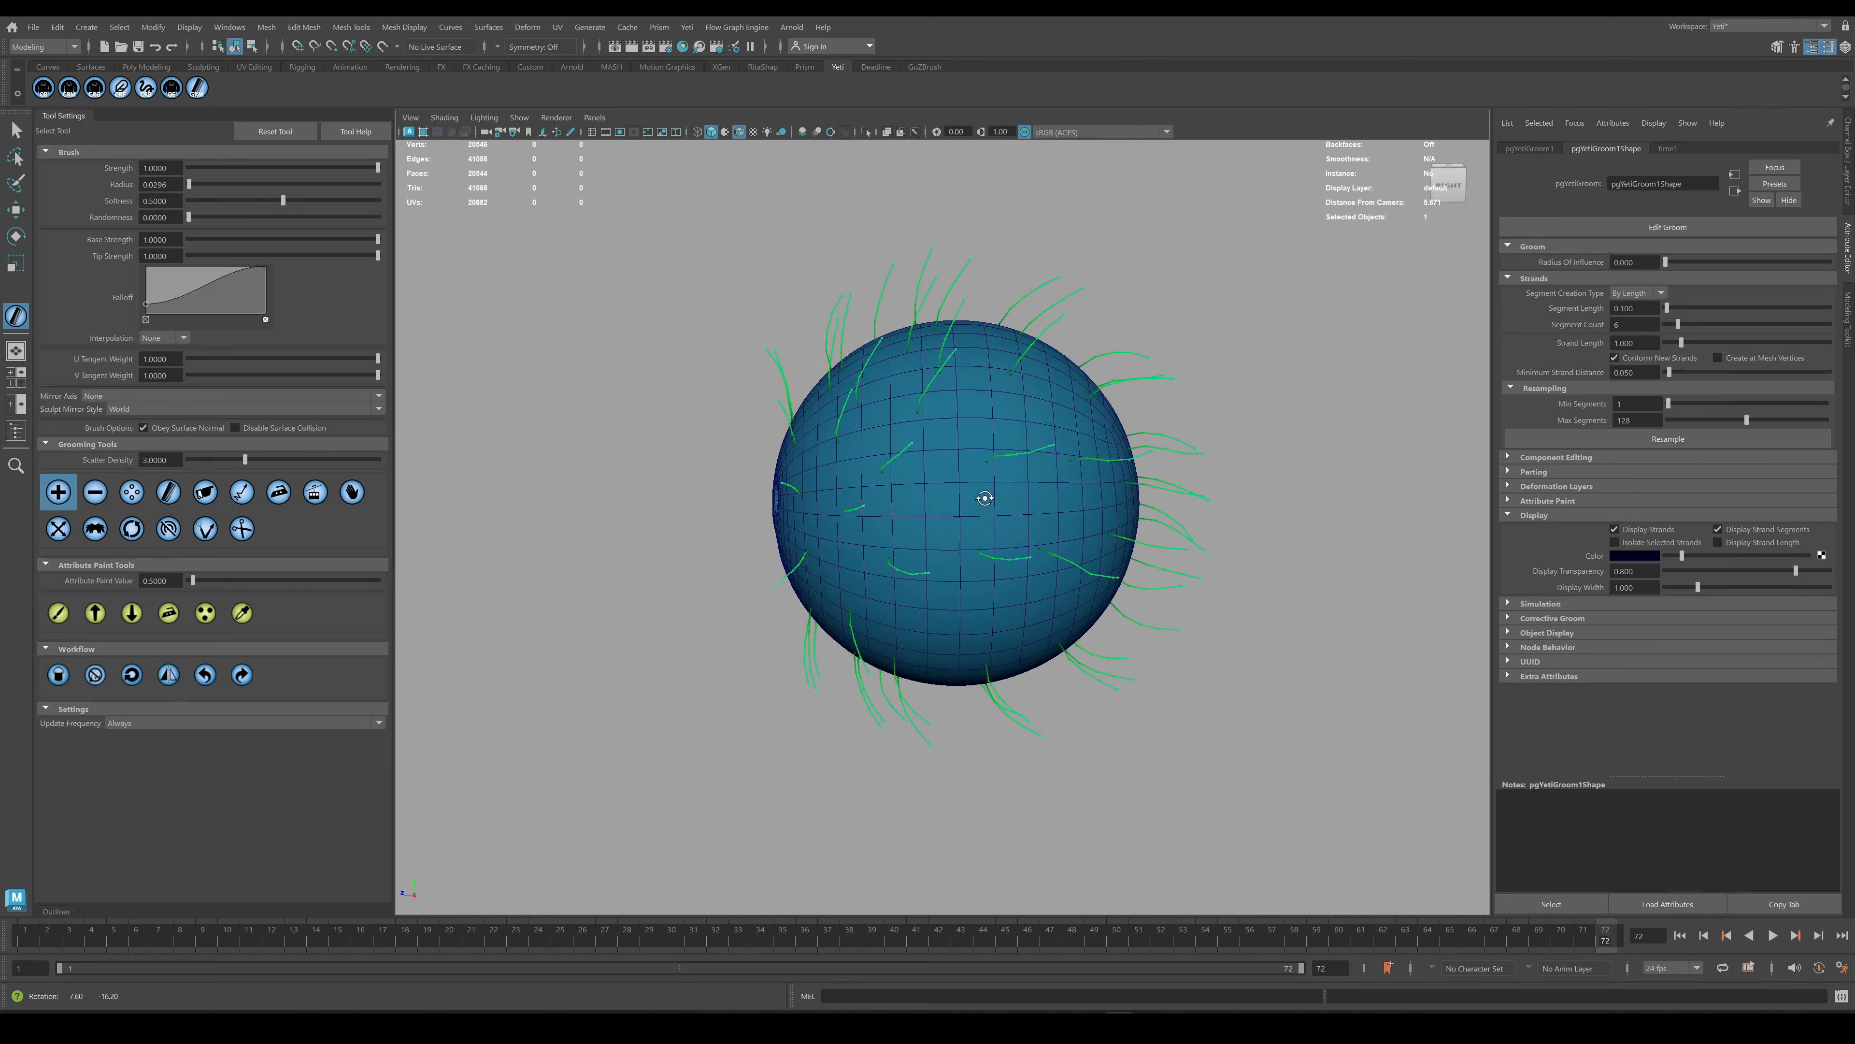
pyautogui.keyDown('alt'); pyautogui.moveTo(985, 498); pyautogui.dragTo(988, 536); pyautogui.keyUp('alt')
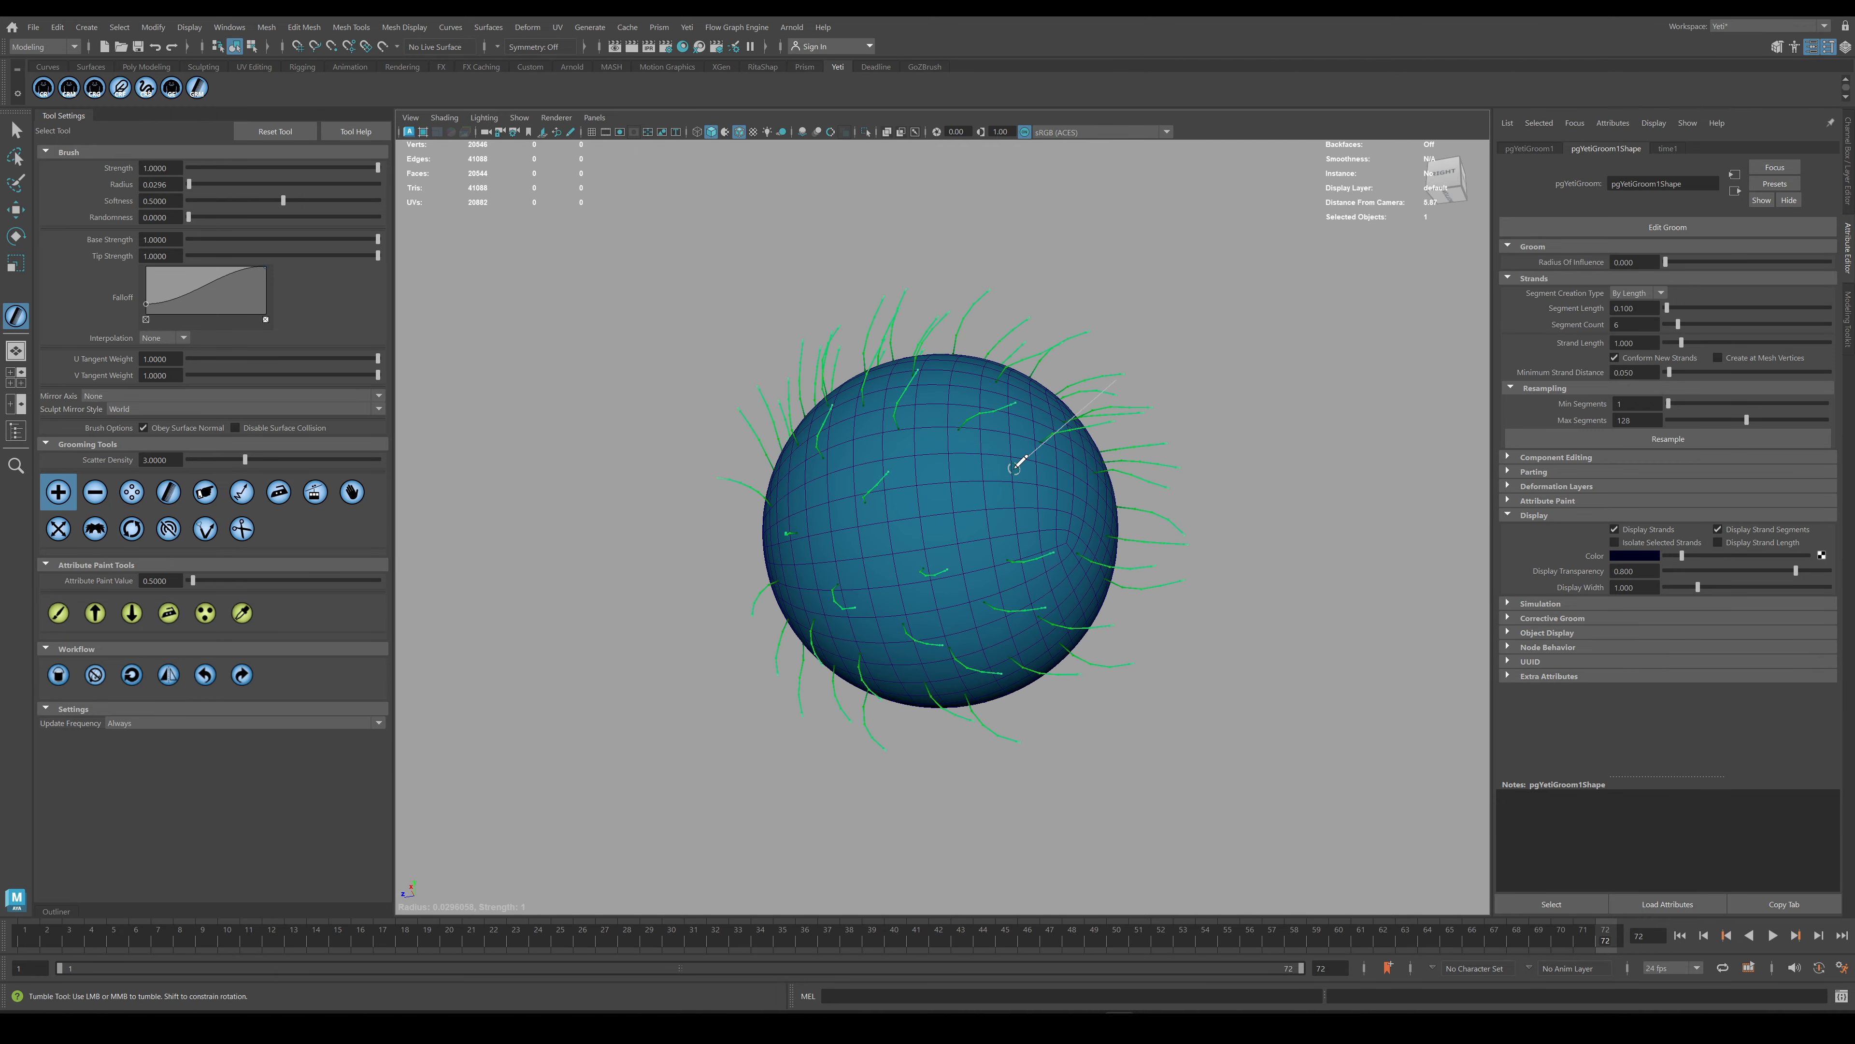
pyautogui.keyDown('alt'); pyautogui.moveTo(972, 479); pyautogui.dragTo(1035, 435); pyautogui.keyUp('alt')
pyautogui.scroll(-2, 1006, 372)
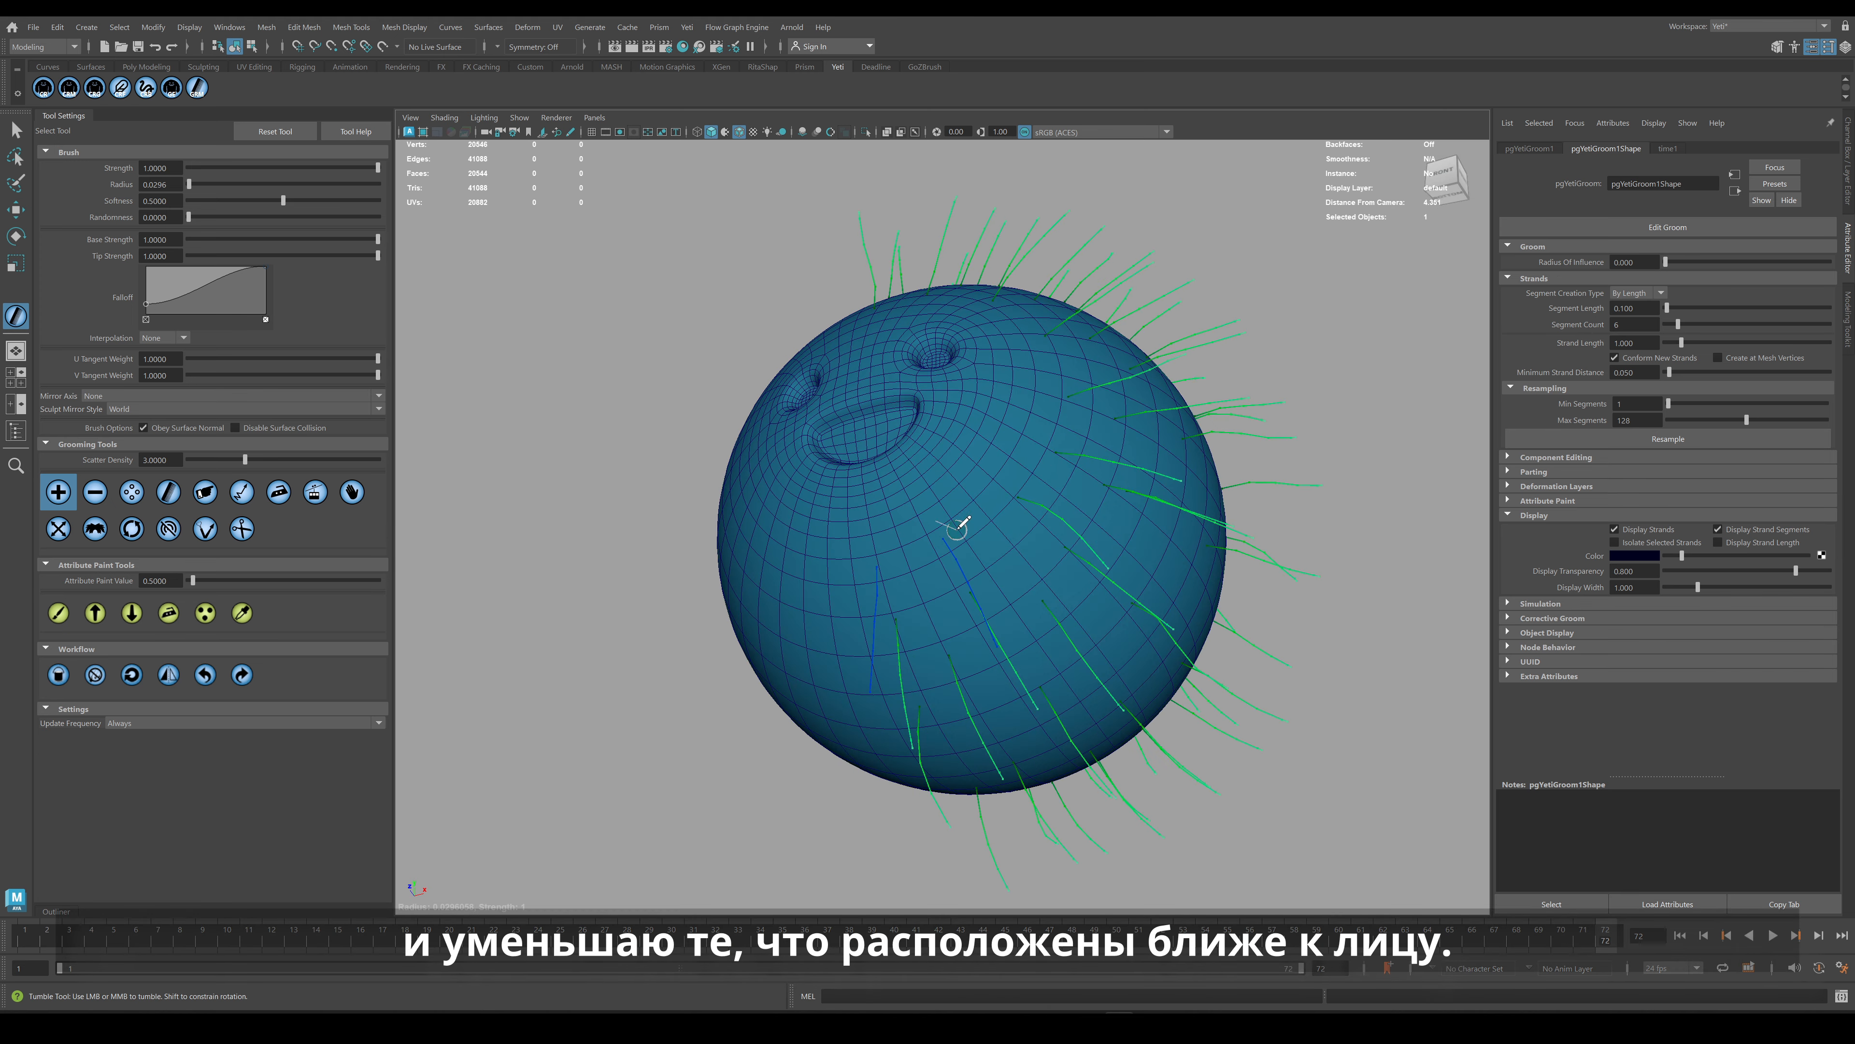
# Reposition the guide strands bordering the face along the surface of the sphere.
pyautogui.keyDown('alt'); pyautogui.moveTo(952, 526); pyautogui.dragTo(1089, 457); pyautogui.keyUp('alt')
pyautogui.click(352, 492)
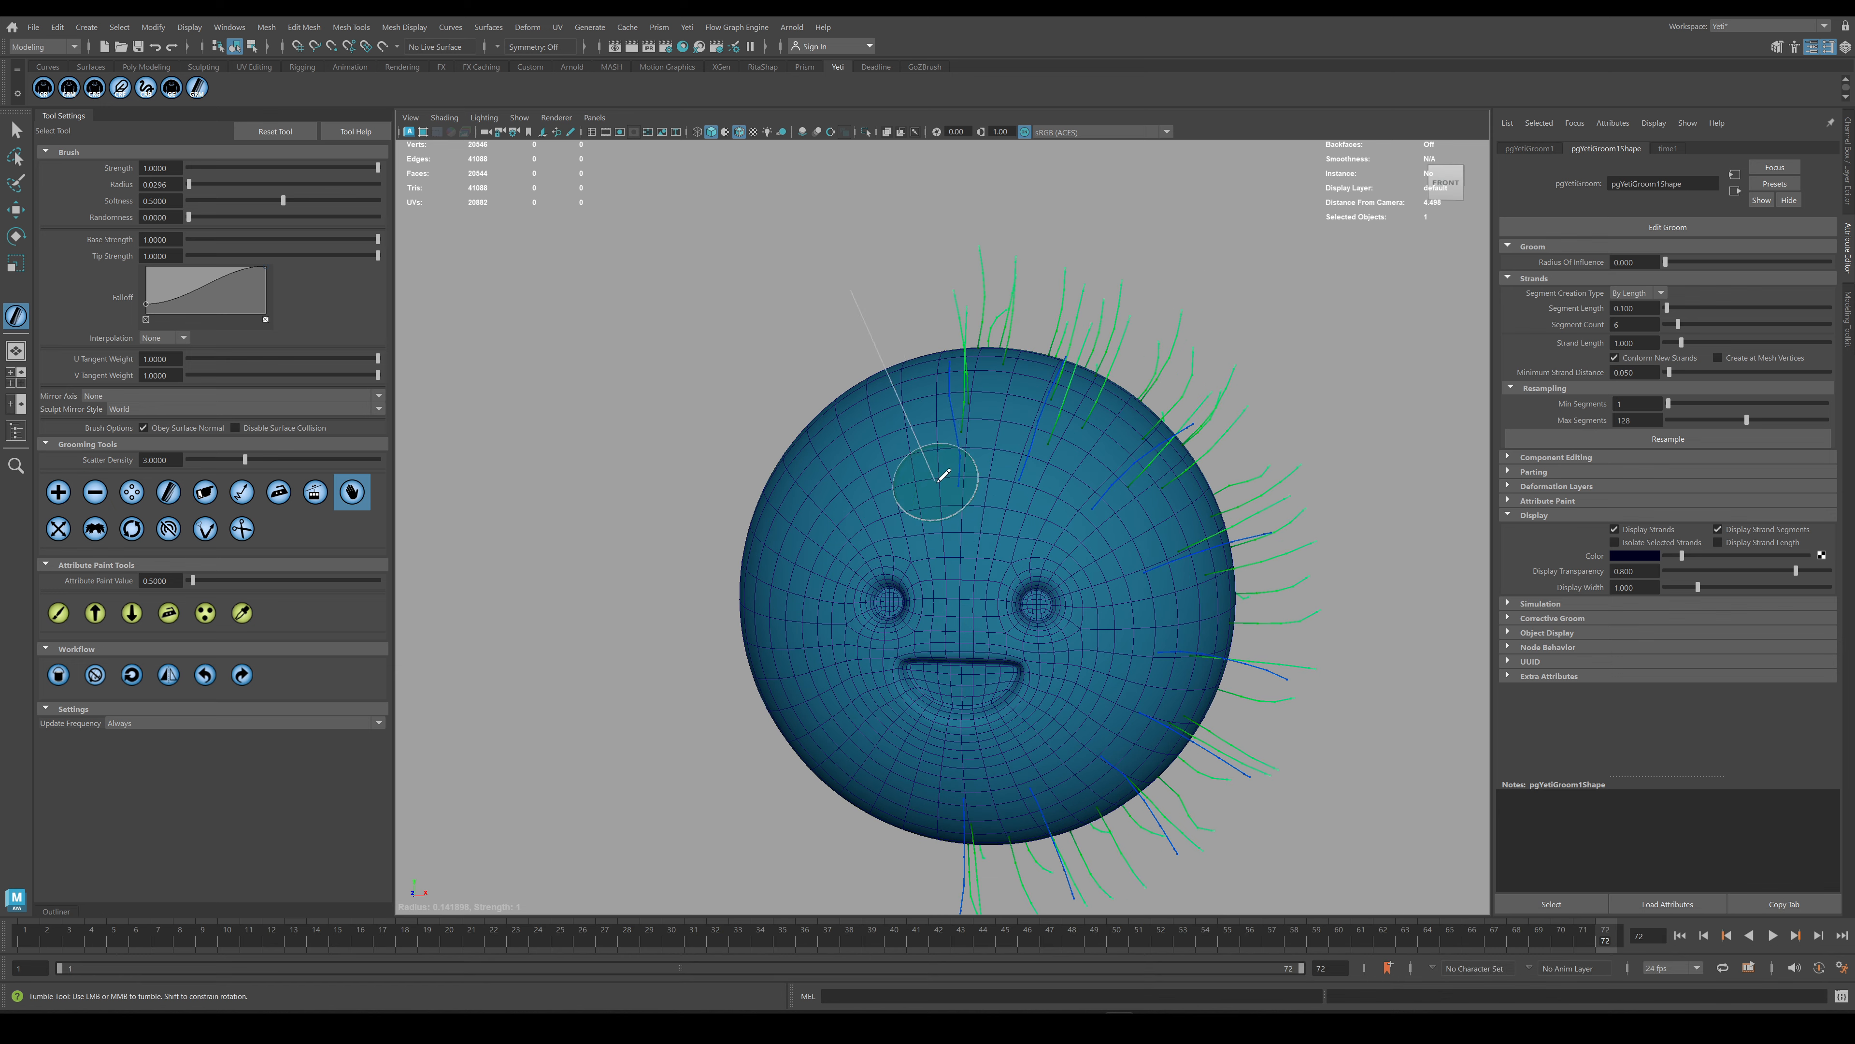
pyautogui.keyDown('alt'); pyautogui.moveTo(1014, 502); pyautogui.dragTo(1012, 541); pyautogui.keyUp('alt')
pyautogui.keyDown('alt'); pyautogui.moveTo(1045, 599); pyautogui.dragTo(1002, 617, button='right'); pyautogui.keyUp('alt')
pyautogui.keyDown('alt'); pyautogui.moveTo(1002, 617); pyautogui.dragTo(849, 539); pyautogui.keyUp('alt')
# Shorten the guide strands closest to the face using a brush strength of -0.4031.
pyautogui.click(58, 528)
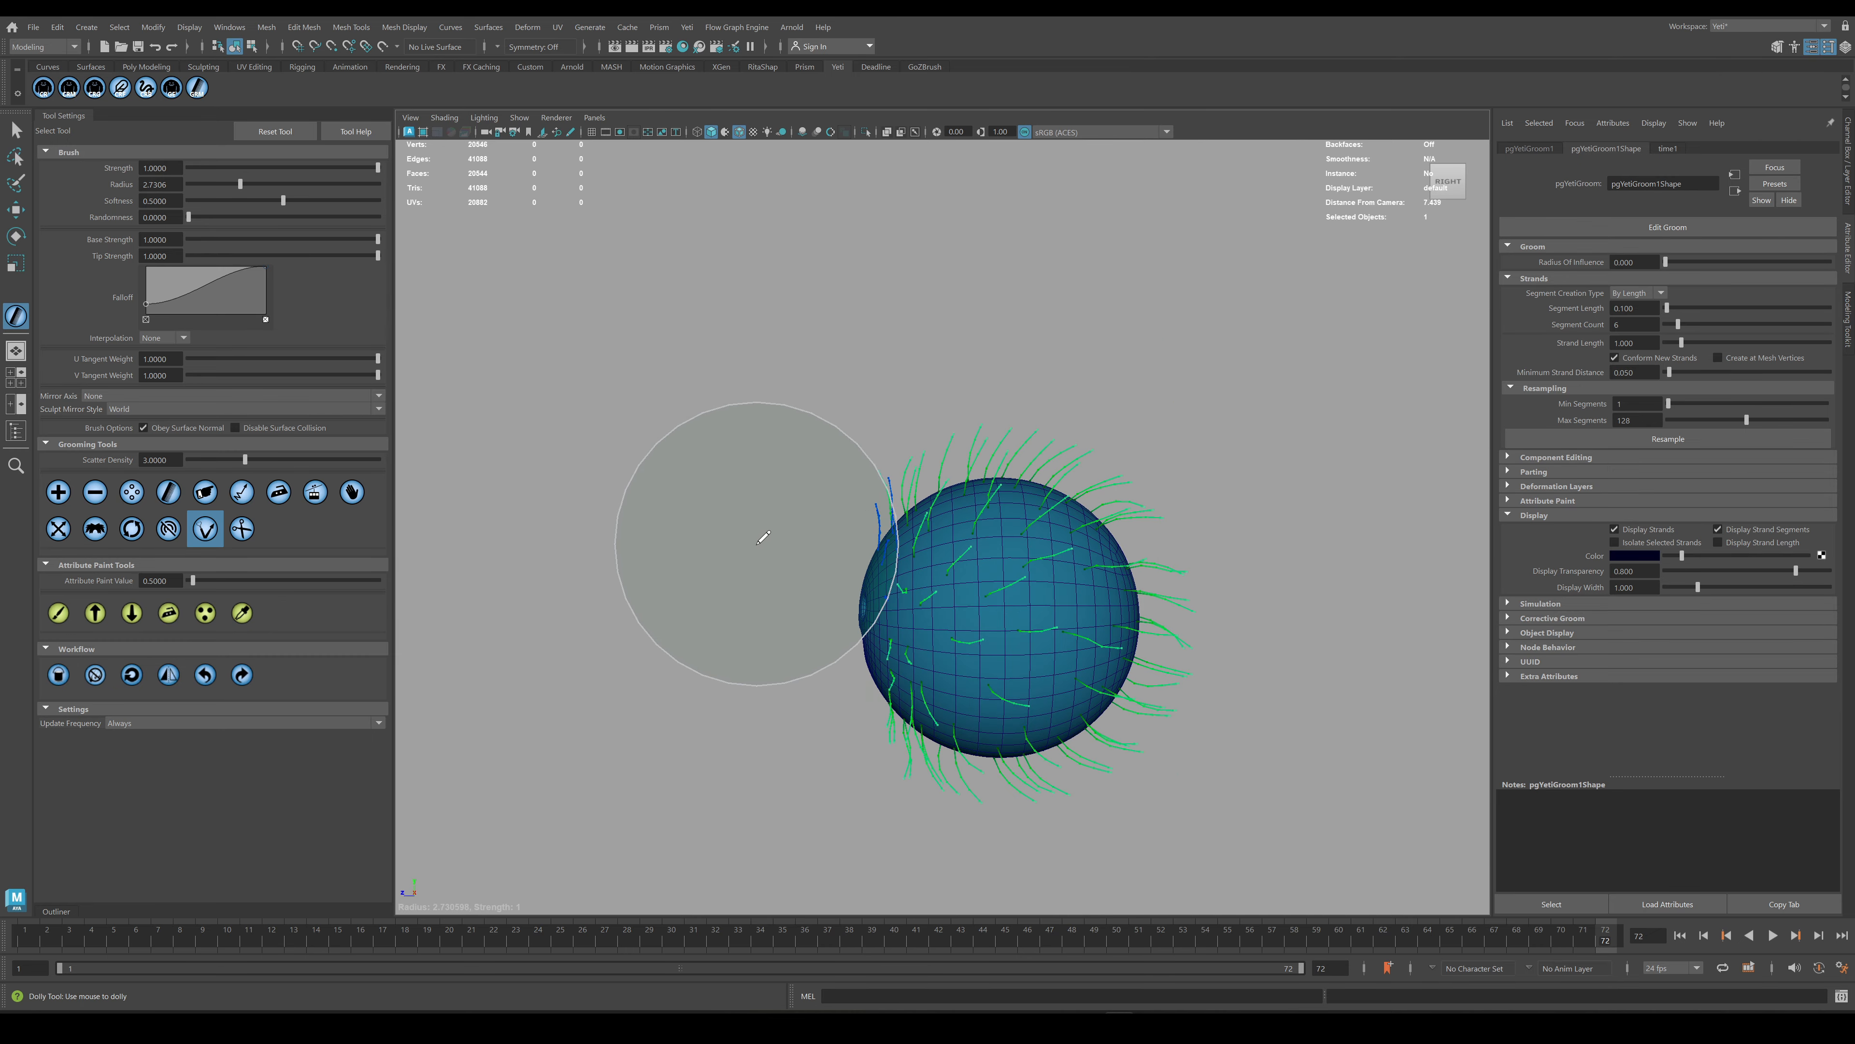
pyautogui.keyDown('alt'); pyautogui.moveTo(753, 622); pyautogui.dragTo(1081, 603); pyautogui.keyUp('alt')
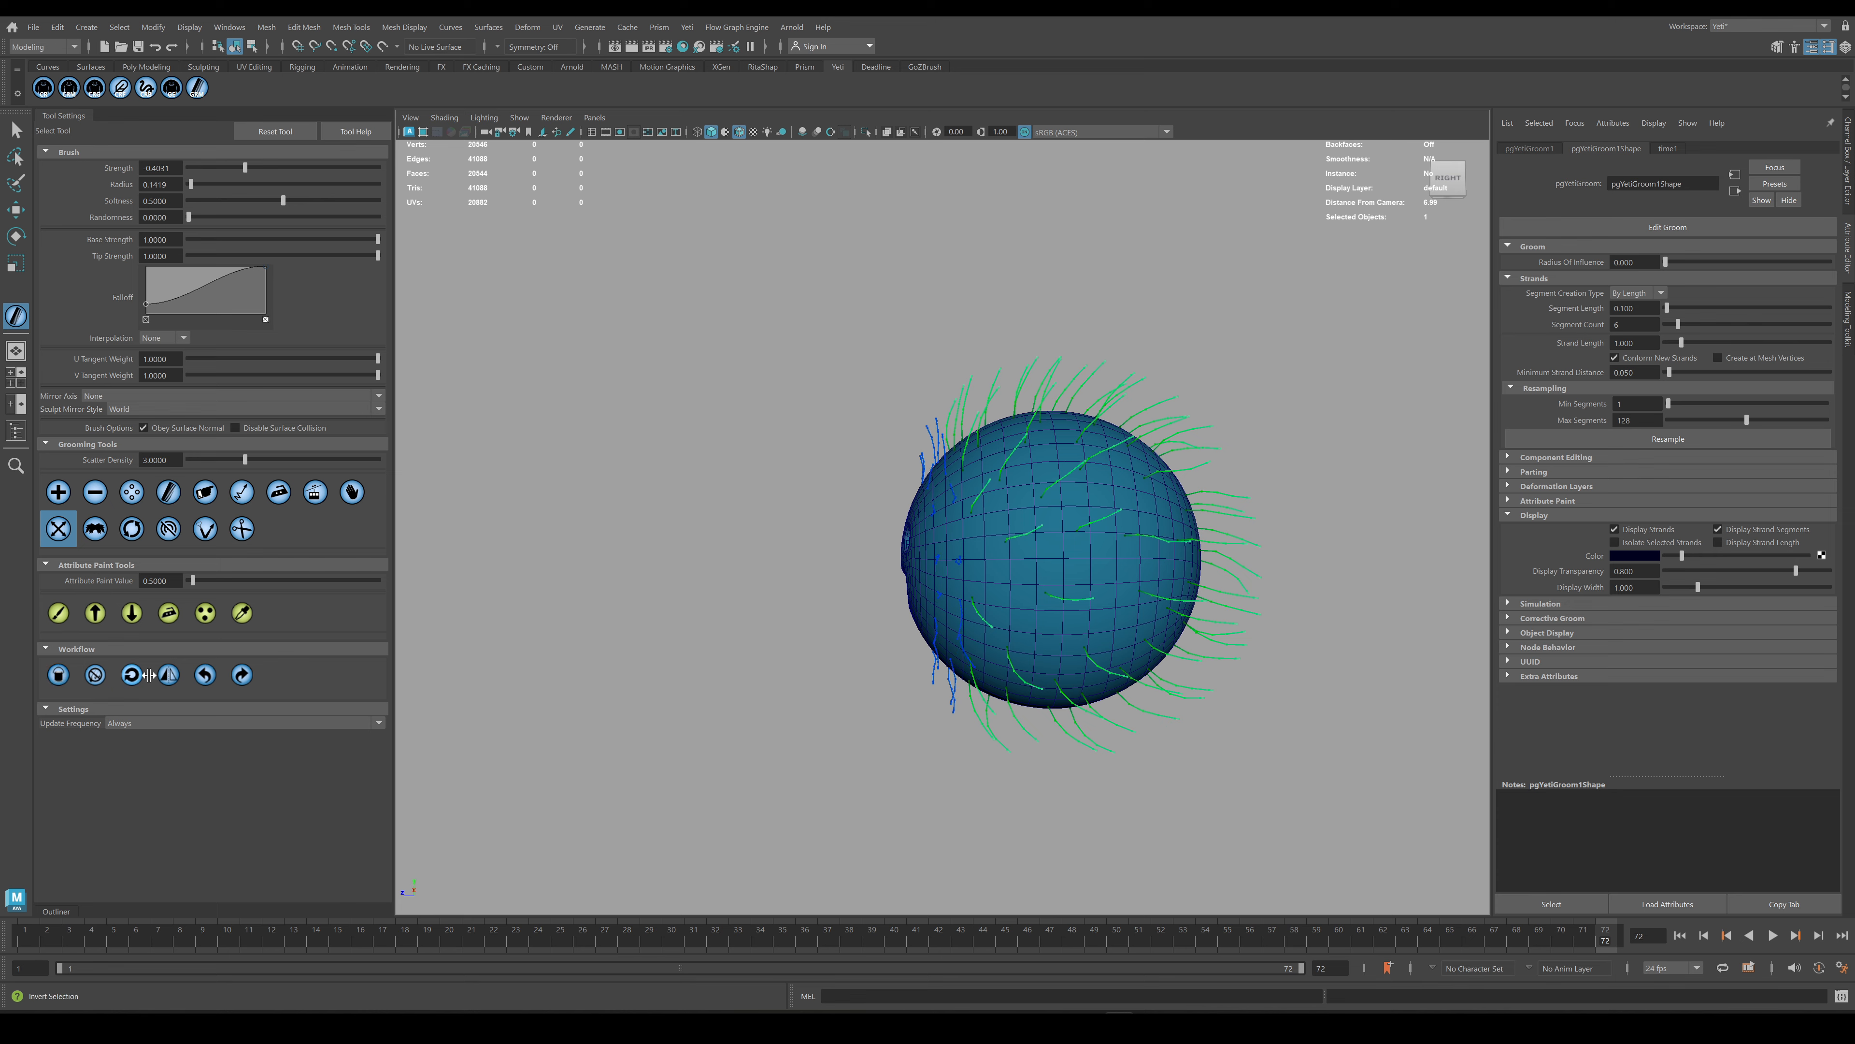
pyautogui.moveTo(767, 563)
pyautogui.keyDown('alt'); pyautogui.mouseDown()
pyautogui.moveTo(1014, 555)
pyautogui.moveTo(766, 548)
pyautogui.mouseUp(); pyautogui.keyUp('alt')
# Invert the strand selection and set the scaling brush strength to 0.2245.
pyautogui.click(131, 675)
pyautogui.moveTo(246, 168); pyautogui.dragTo(304, 169)
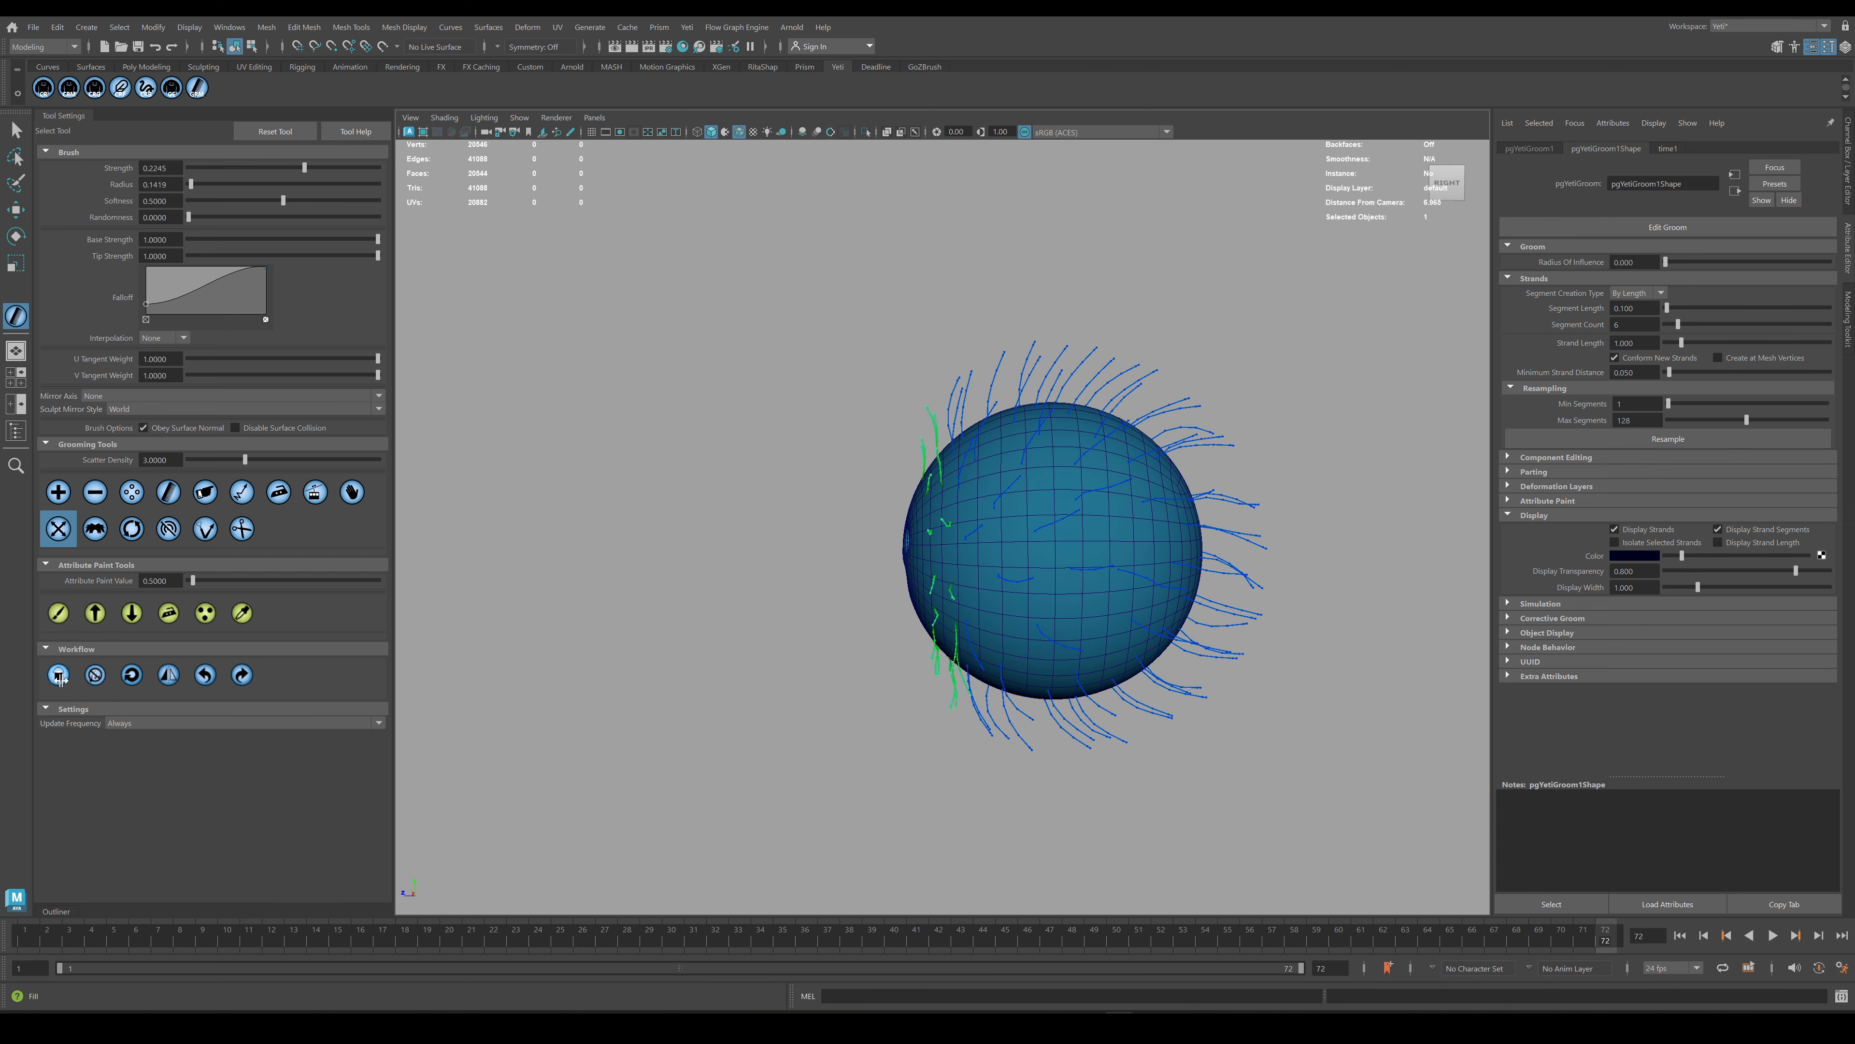
pyautogui.click(205, 529)
pyautogui.keyDown('alt'); pyautogui.moveTo(853, 452); pyautogui.dragTo(1059, 333); pyautogui.keyUp('alt')
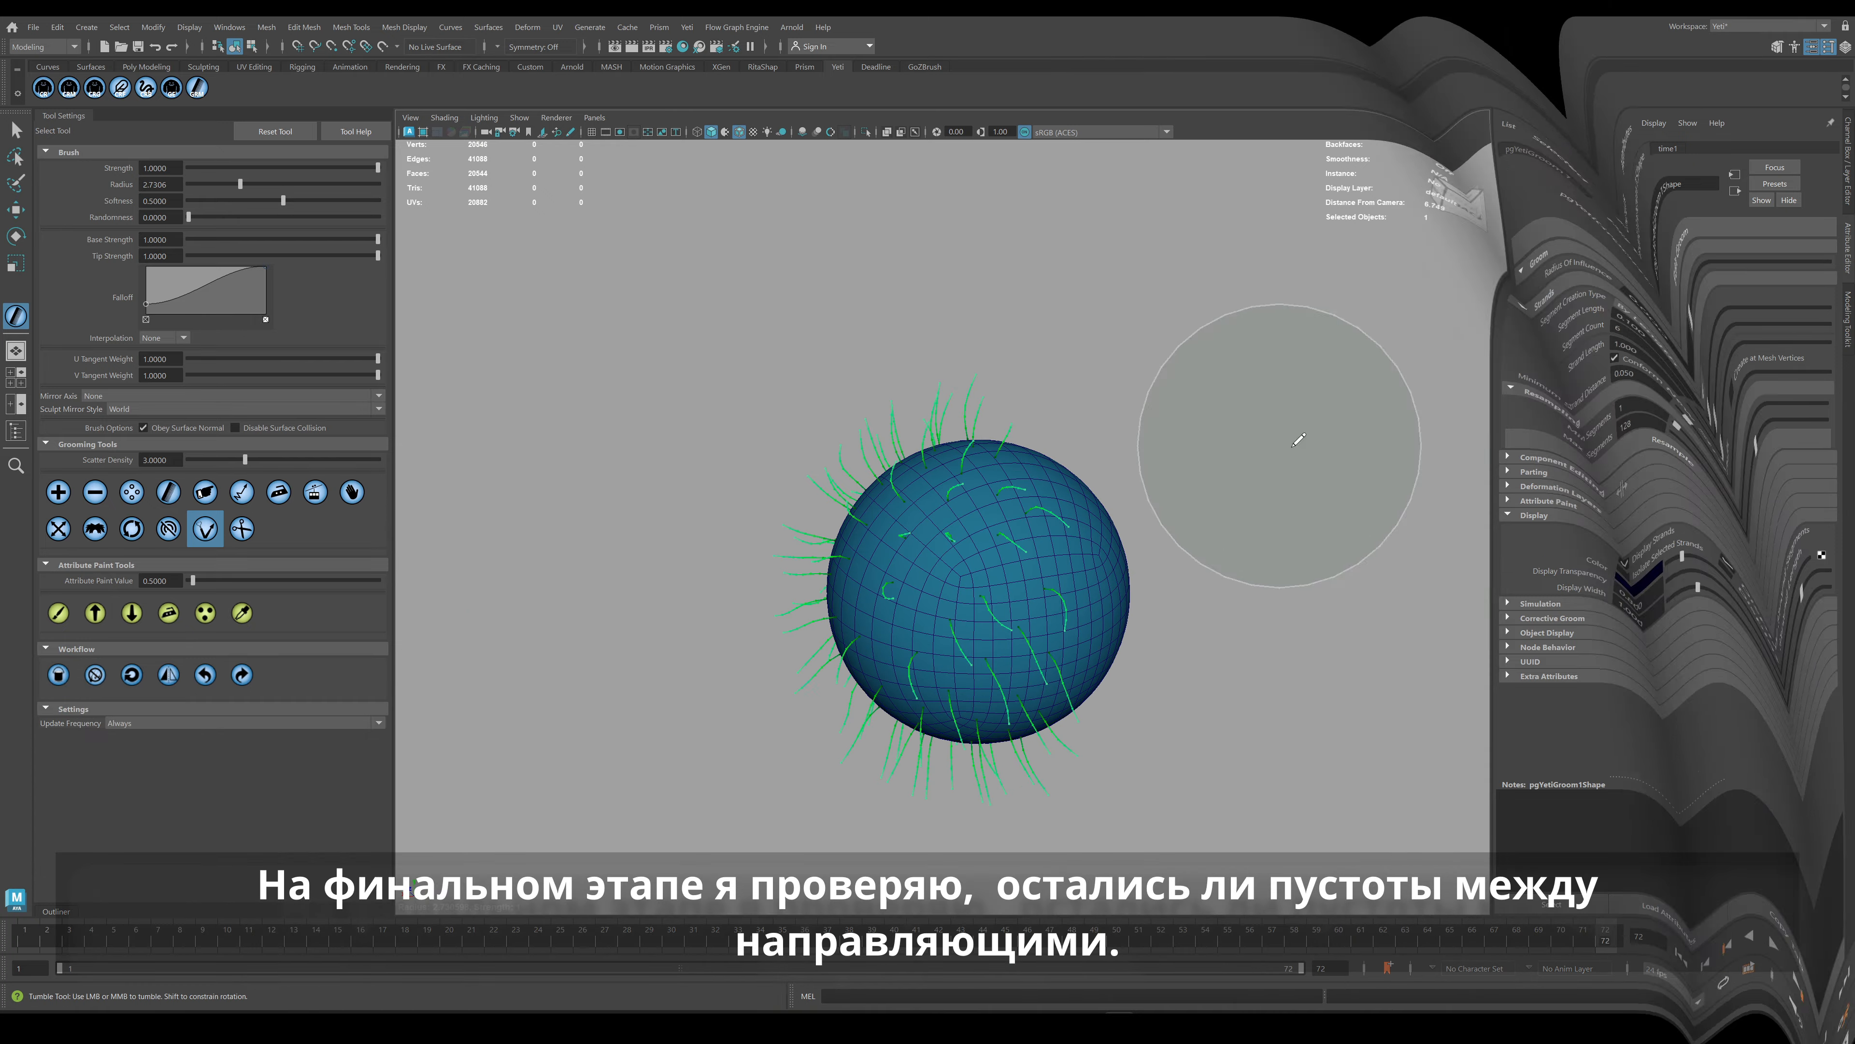
# Display the attribute points of the strands and adjust their display size to about 0.18 to check for gaps.
pyautogui.click(1616, 514)
pyautogui.keyDown('alt'); pyautogui.moveTo(928, 592); pyautogui.dragTo(1022, 578); pyautogui.keyUp('alt')
pyautogui.click(59, 491)
pyautogui.scroll(3, 972, 585)
pyautogui.moveTo(1666, 530); pyautogui.dragTo(1667, 530)
# Adjust the guide strands on the covered half to close the gaps between the attribute point discs.
pyautogui.keyDown('alt'); pyautogui.moveTo(1198, 570); pyautogui.dragTo(940, 627); pyautogui.keyUp('alt')
pyautogui.click(205, 492)
pyautogui.click(353, 492)
pyautogui.moveTo(994, 690)
pyautogui.keyDown('alt'); pyautogui.mouseDown()
pyautogui.moveTo(1002, 546)
pyautogui.moveTo(1027, 580)
pyautogui.moveTo(1023, 648)
pyautogui.moveTo(978, 663)
pyautogui.moveTo(1000, 716)
pyautogui.mouseUp(); pyautogui.keyUp('alt')
pyautogui.keyDown('alt'); pyautogui.moveTo(968, 590); pyautogui.dragTo(1010, 560); pyautogui.keyUp('alt')
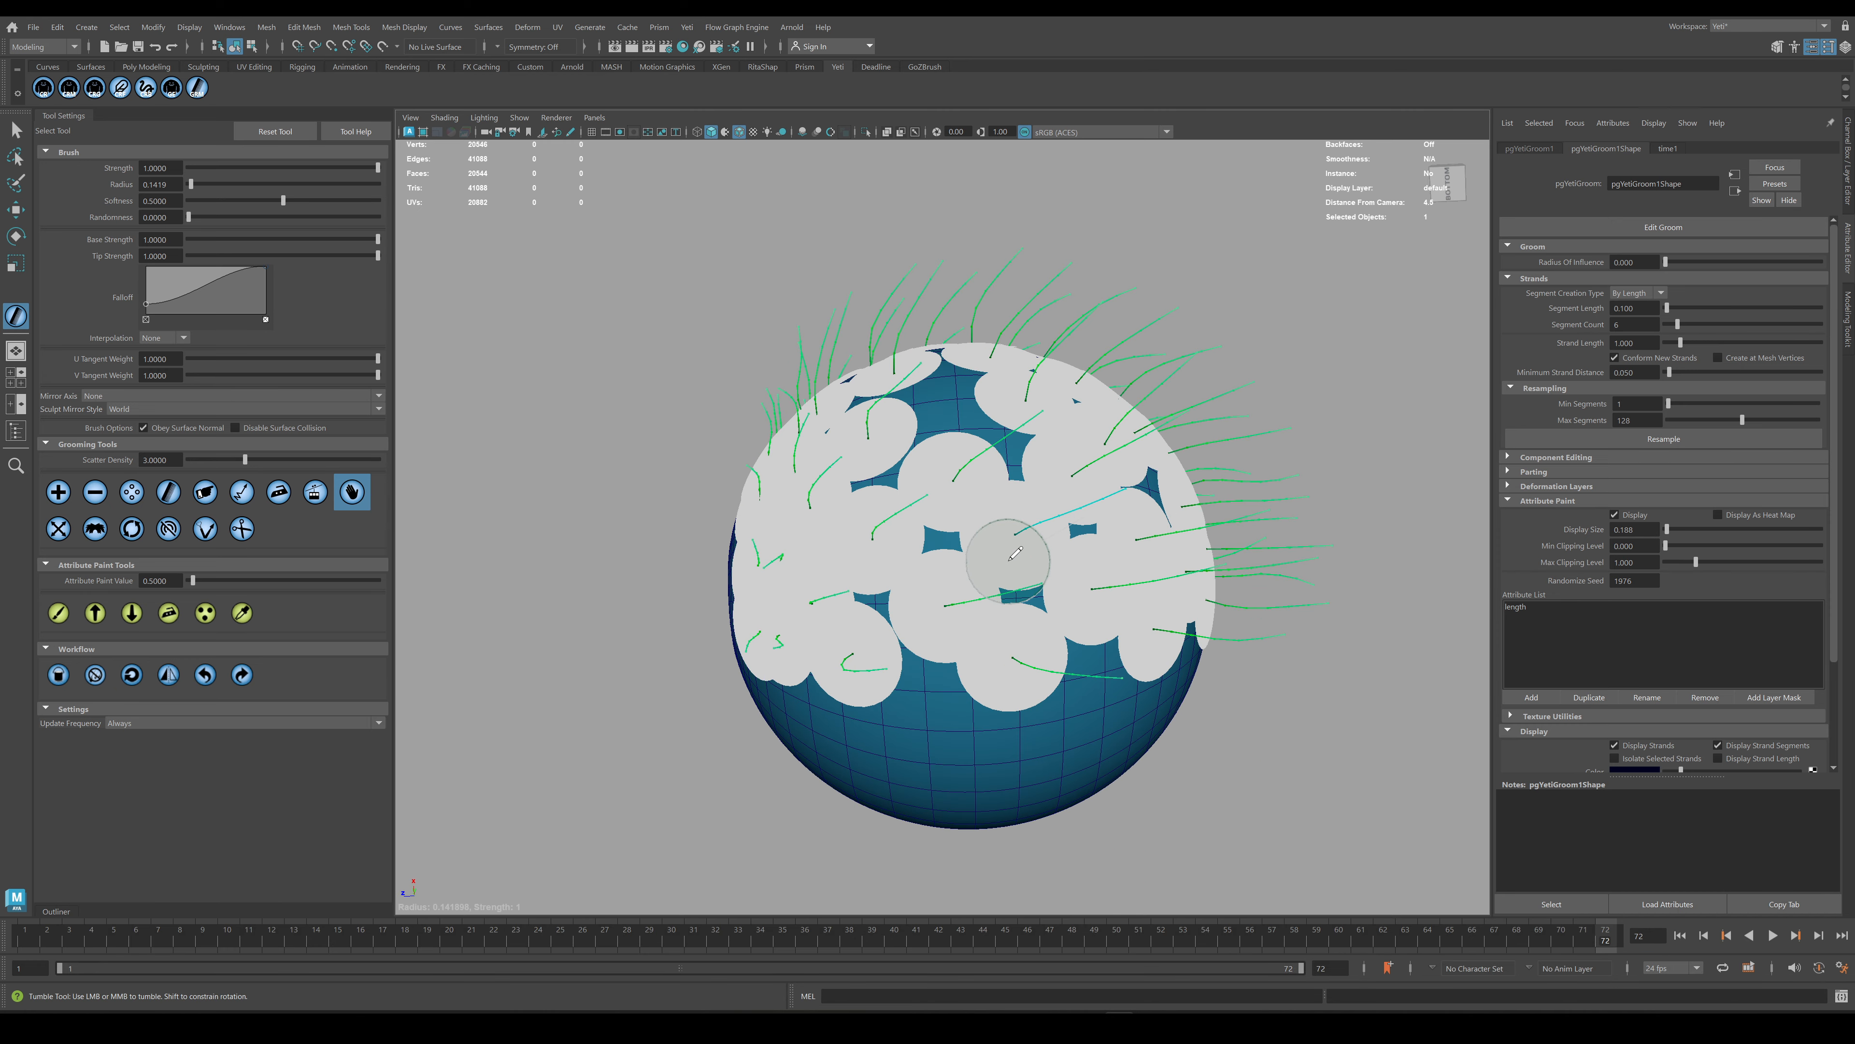
# Mirror the finished guide strands onto the empty half of the sphere.
pyautogui.press('1')
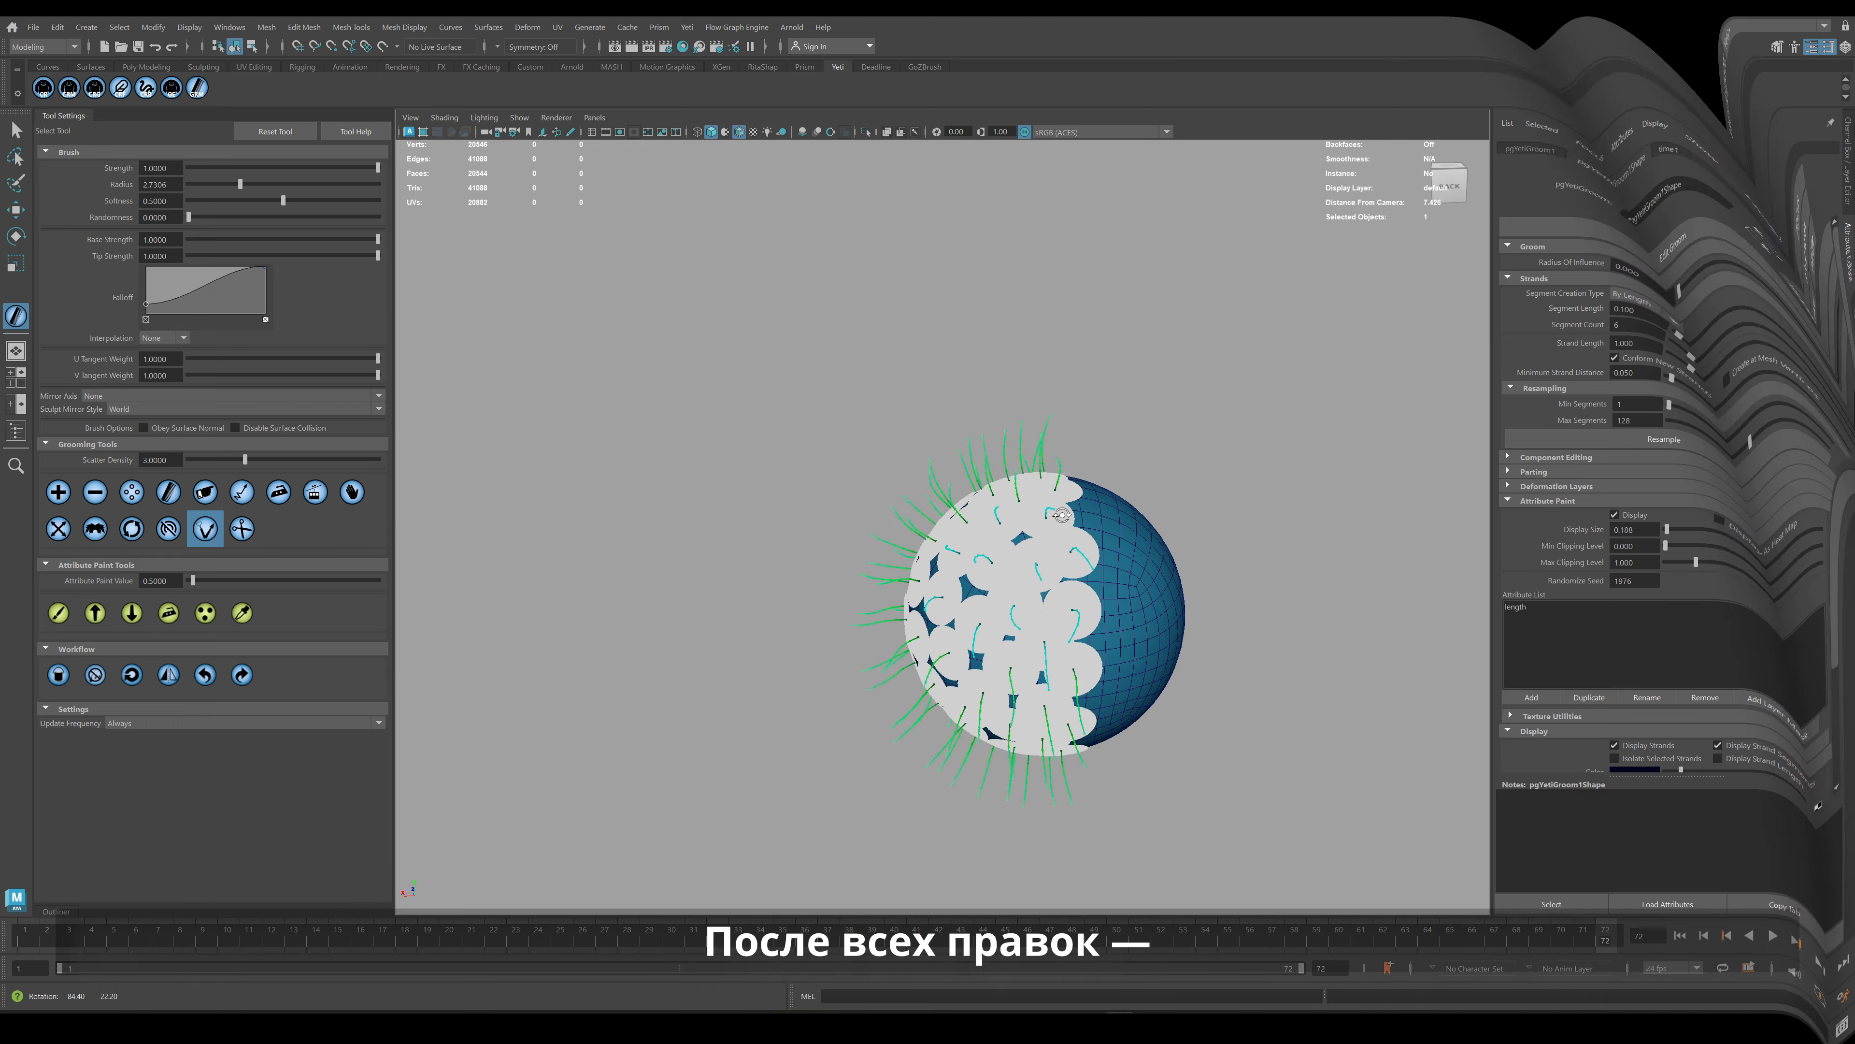
pyautogui.keyDown('alt'); pyautogui.moveTo(1154, 530); pyautogui.dragTo(1185, 518); pyautogui.keyUp('alt')
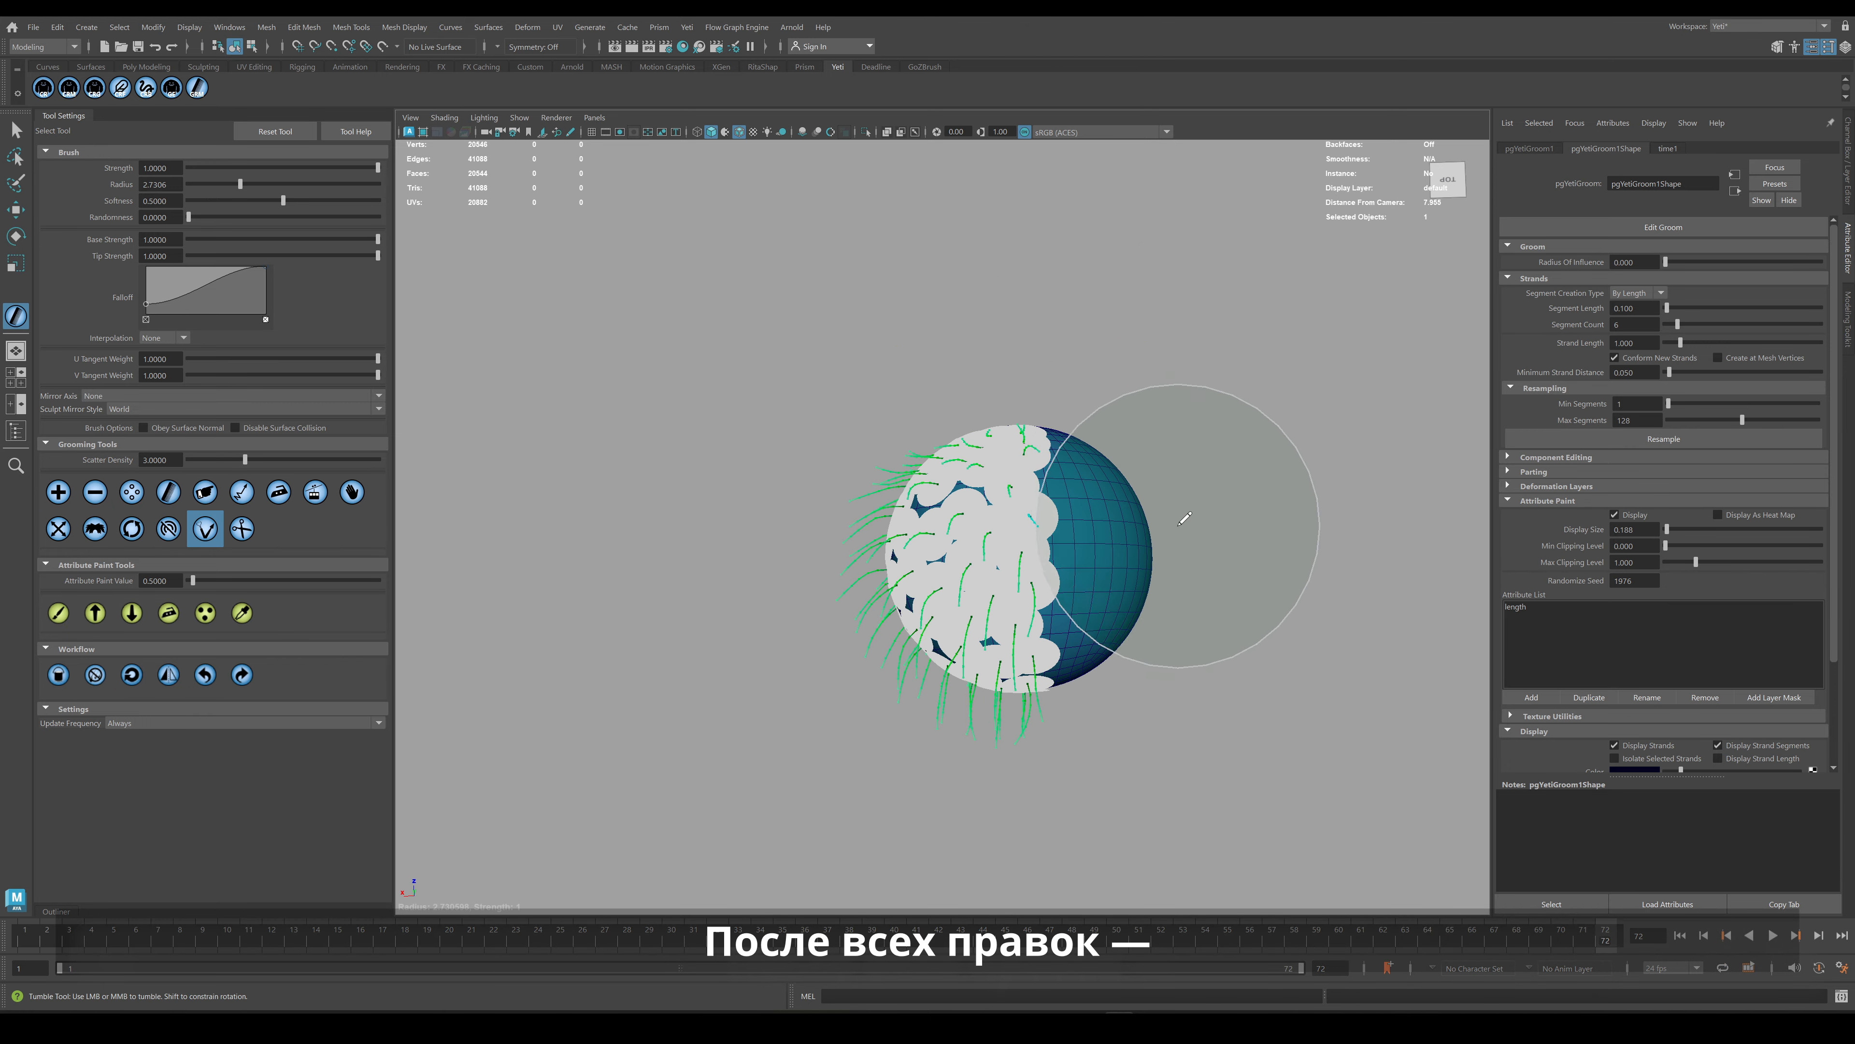
pyautogui.keyDown('alt'); pyautogui.moveTo(1167, 746); pyautogui.dragTo(1204, 646); pyautogui.keyUp('alt')
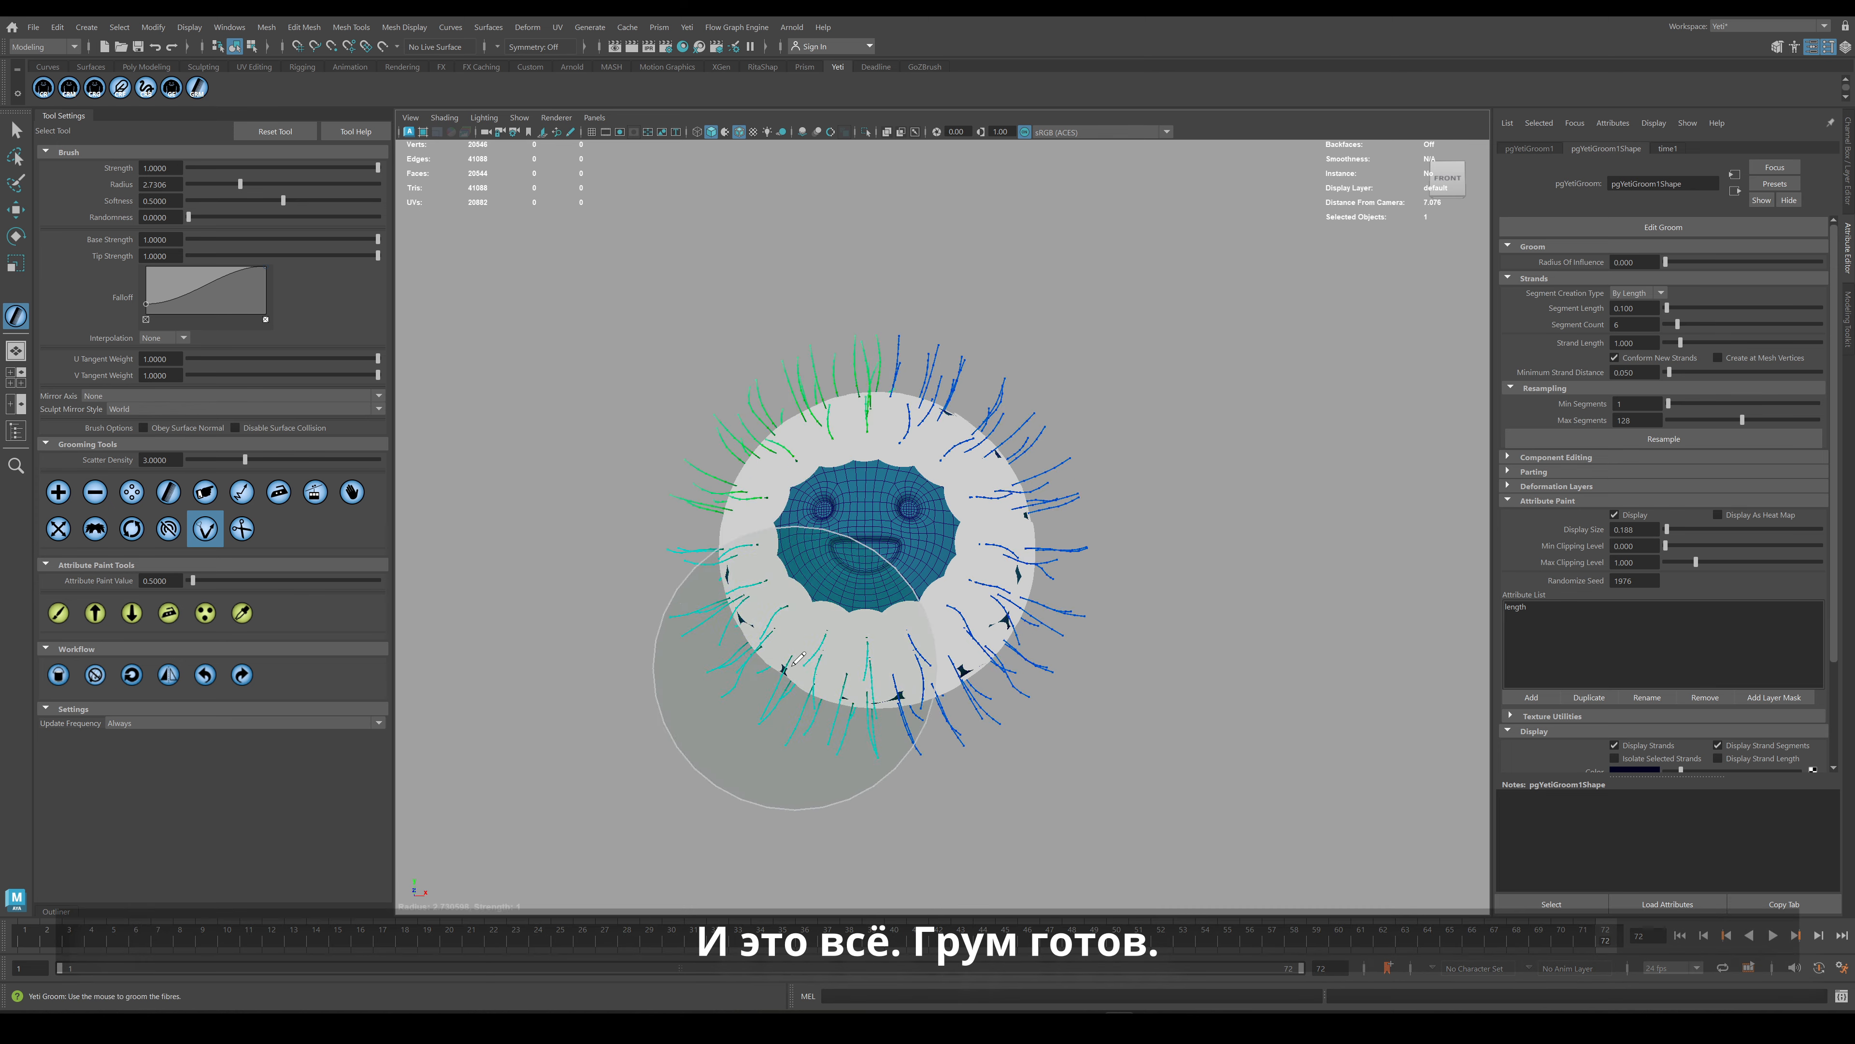
# Turn off the attribute point display and rename the groom as long_groom.
pyautogui.keyDown('alt'); pyautogui.moveTo(798, 659); pyautogui.dragTo(1145, 592); pyautogui.keyUp('alt')
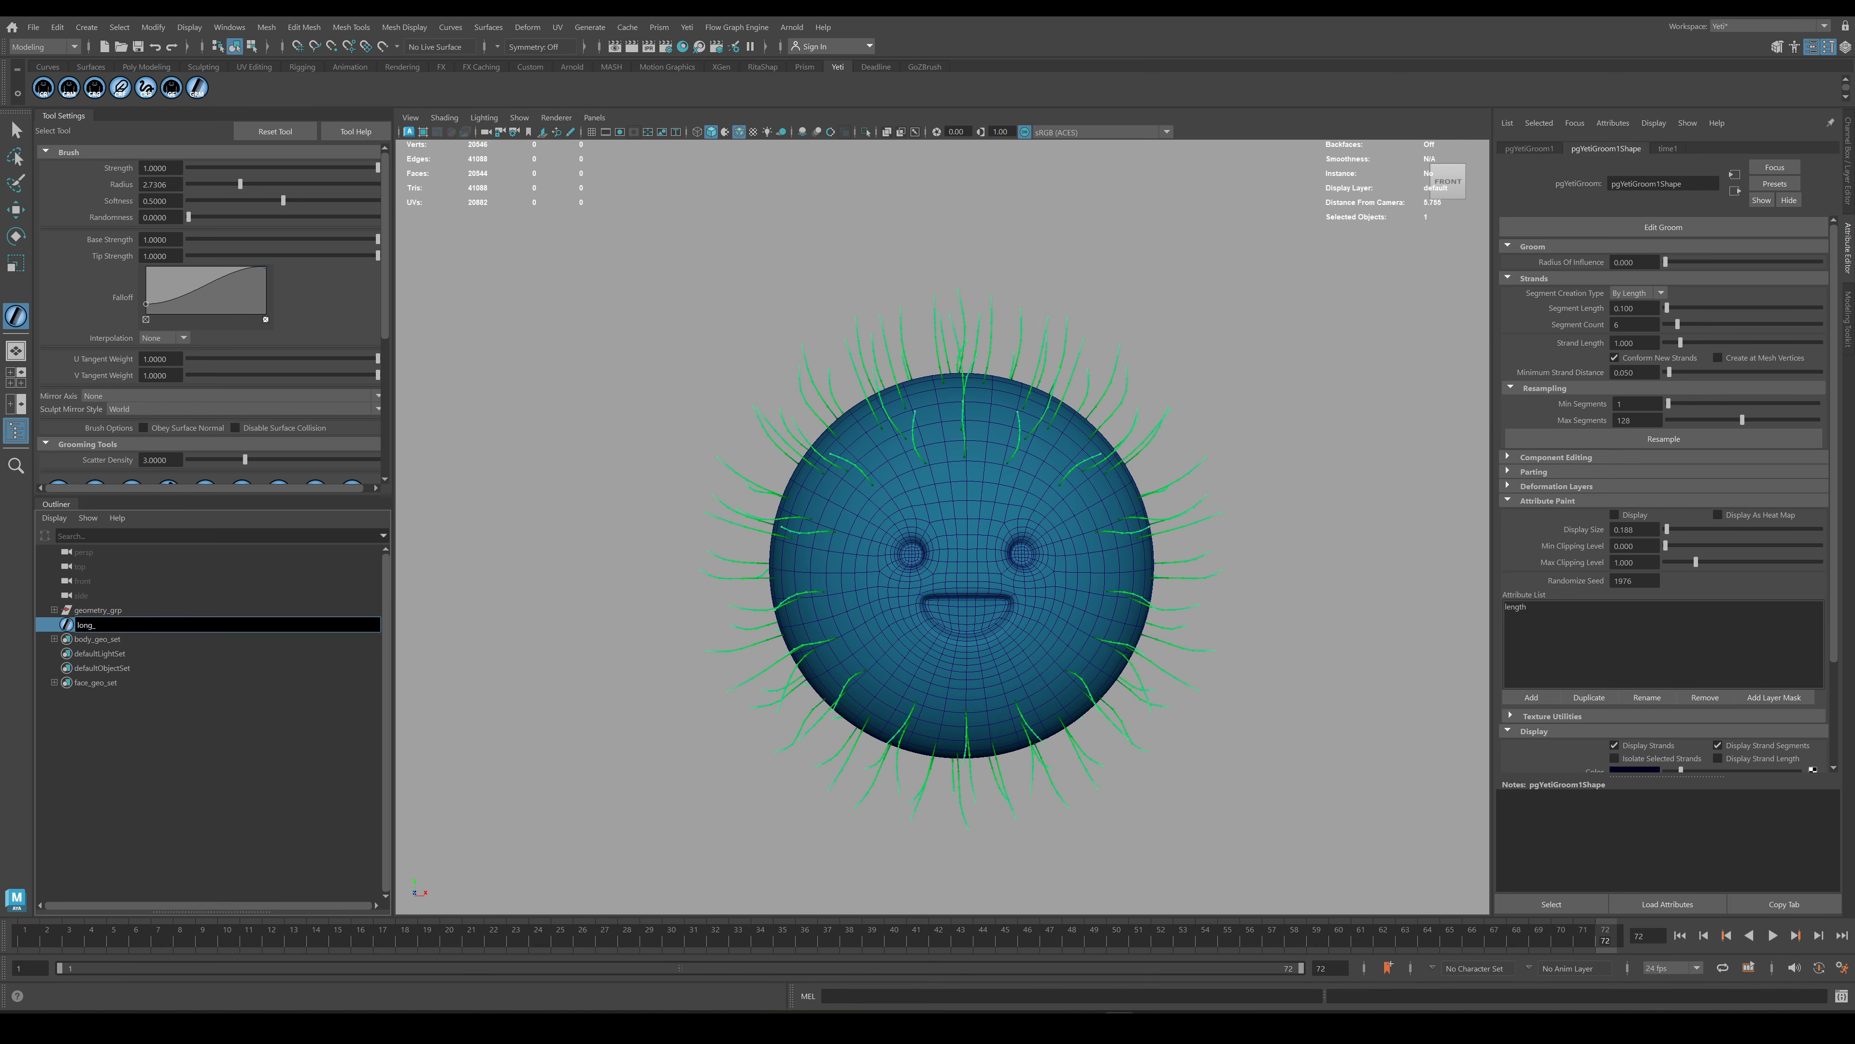
pyautogui.press('Return')
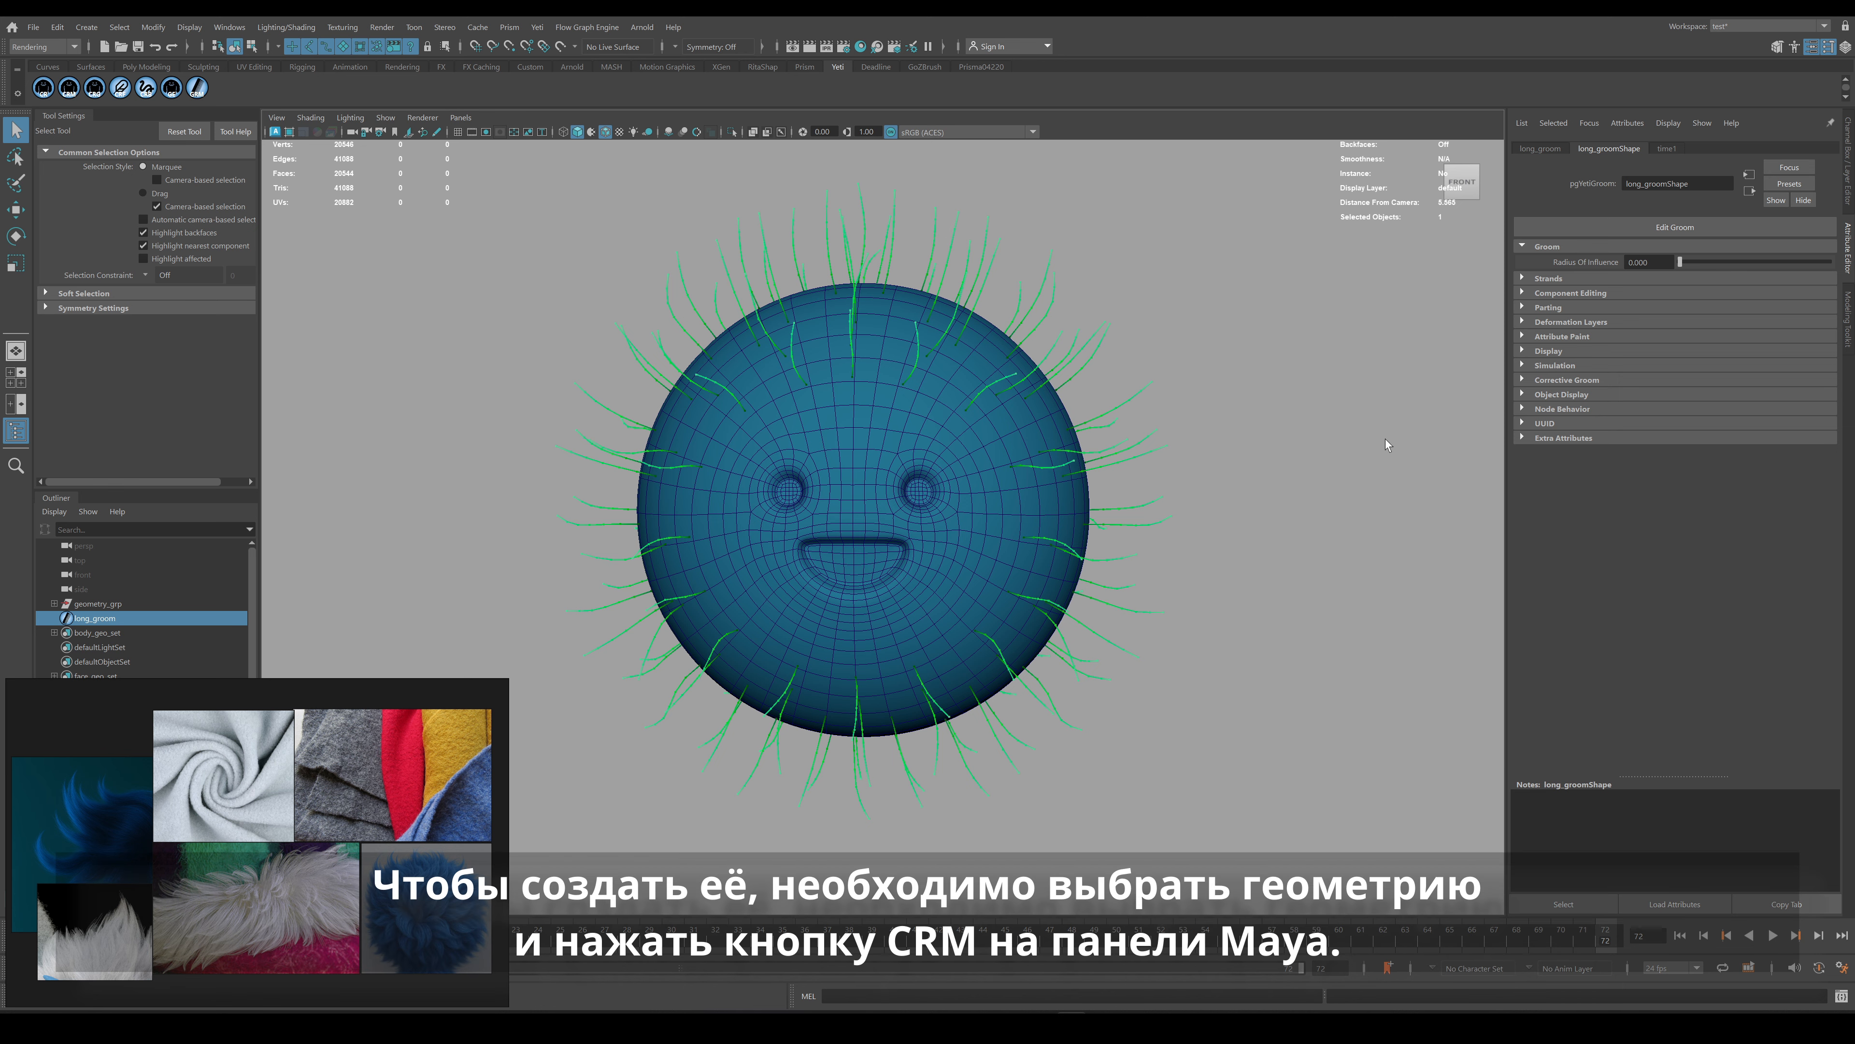
# Create a Yeti node on the sphere geometry and open the Yeti Graph Editor for it.
pyautogui.click(893, 440)
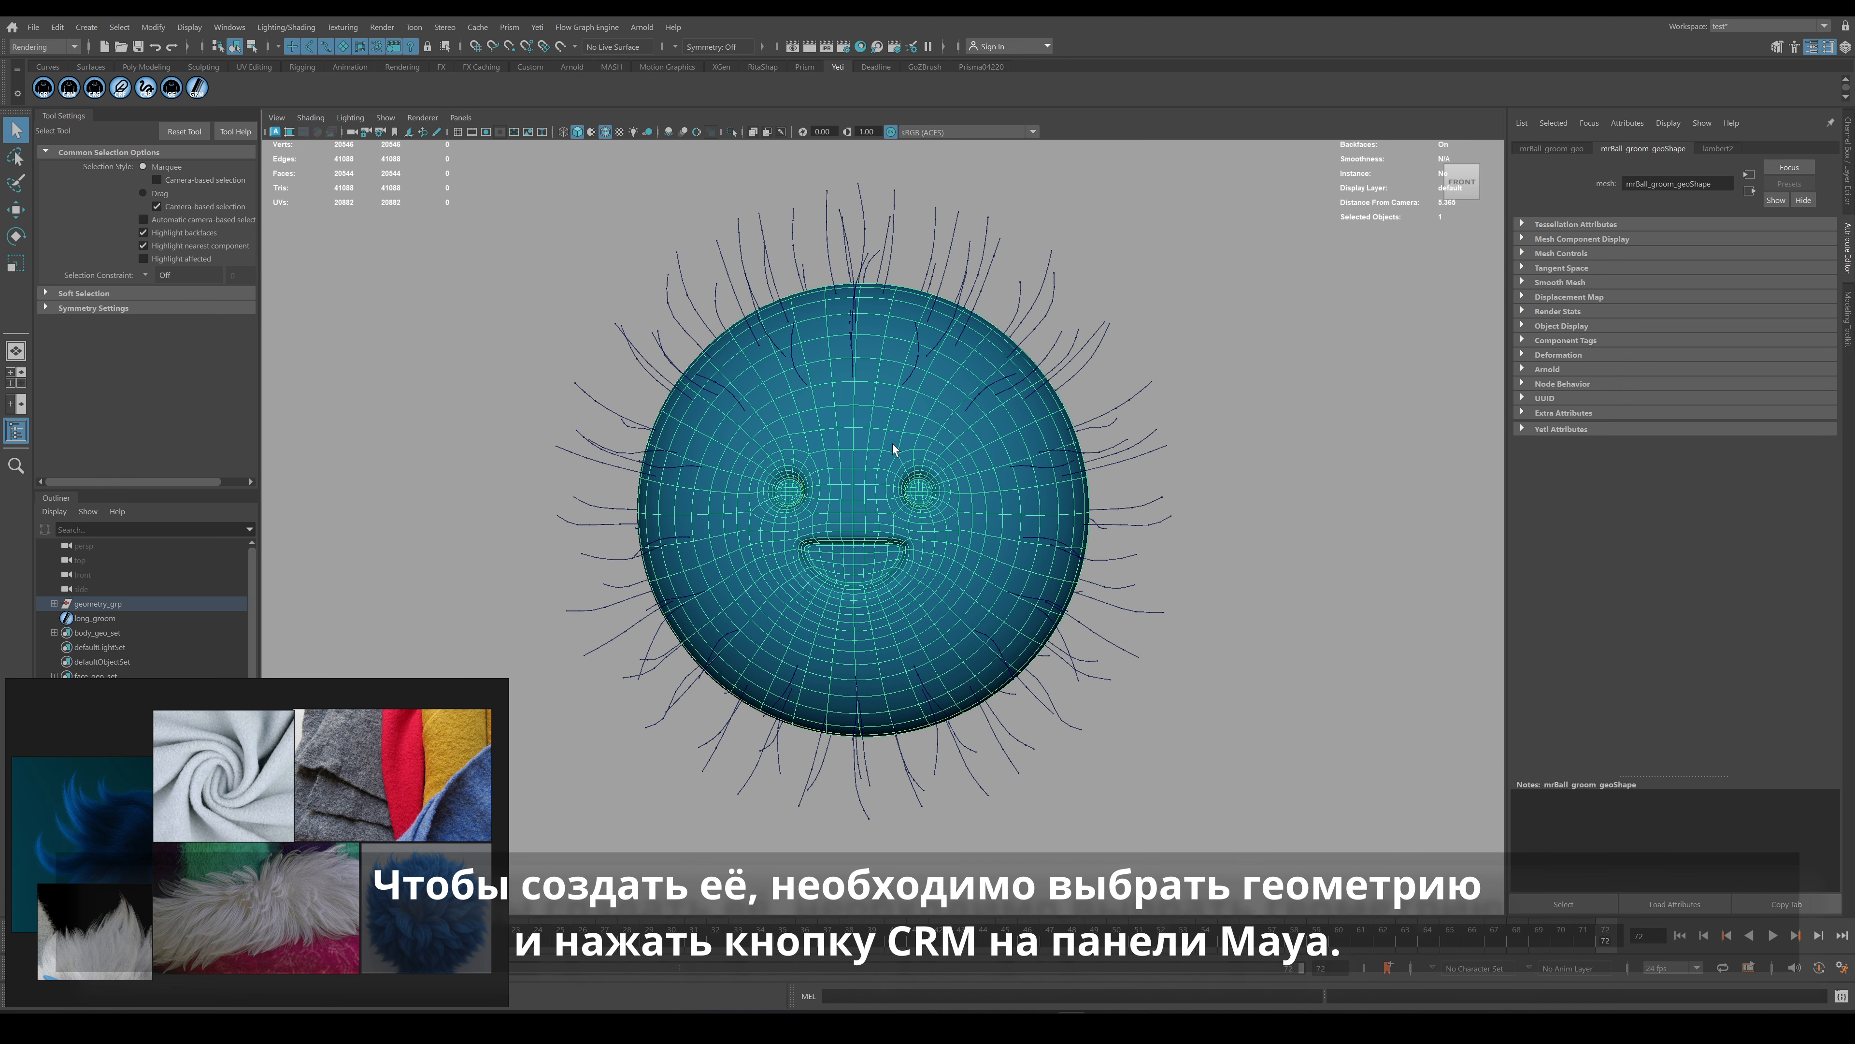
pyautogui.click(70, 87)
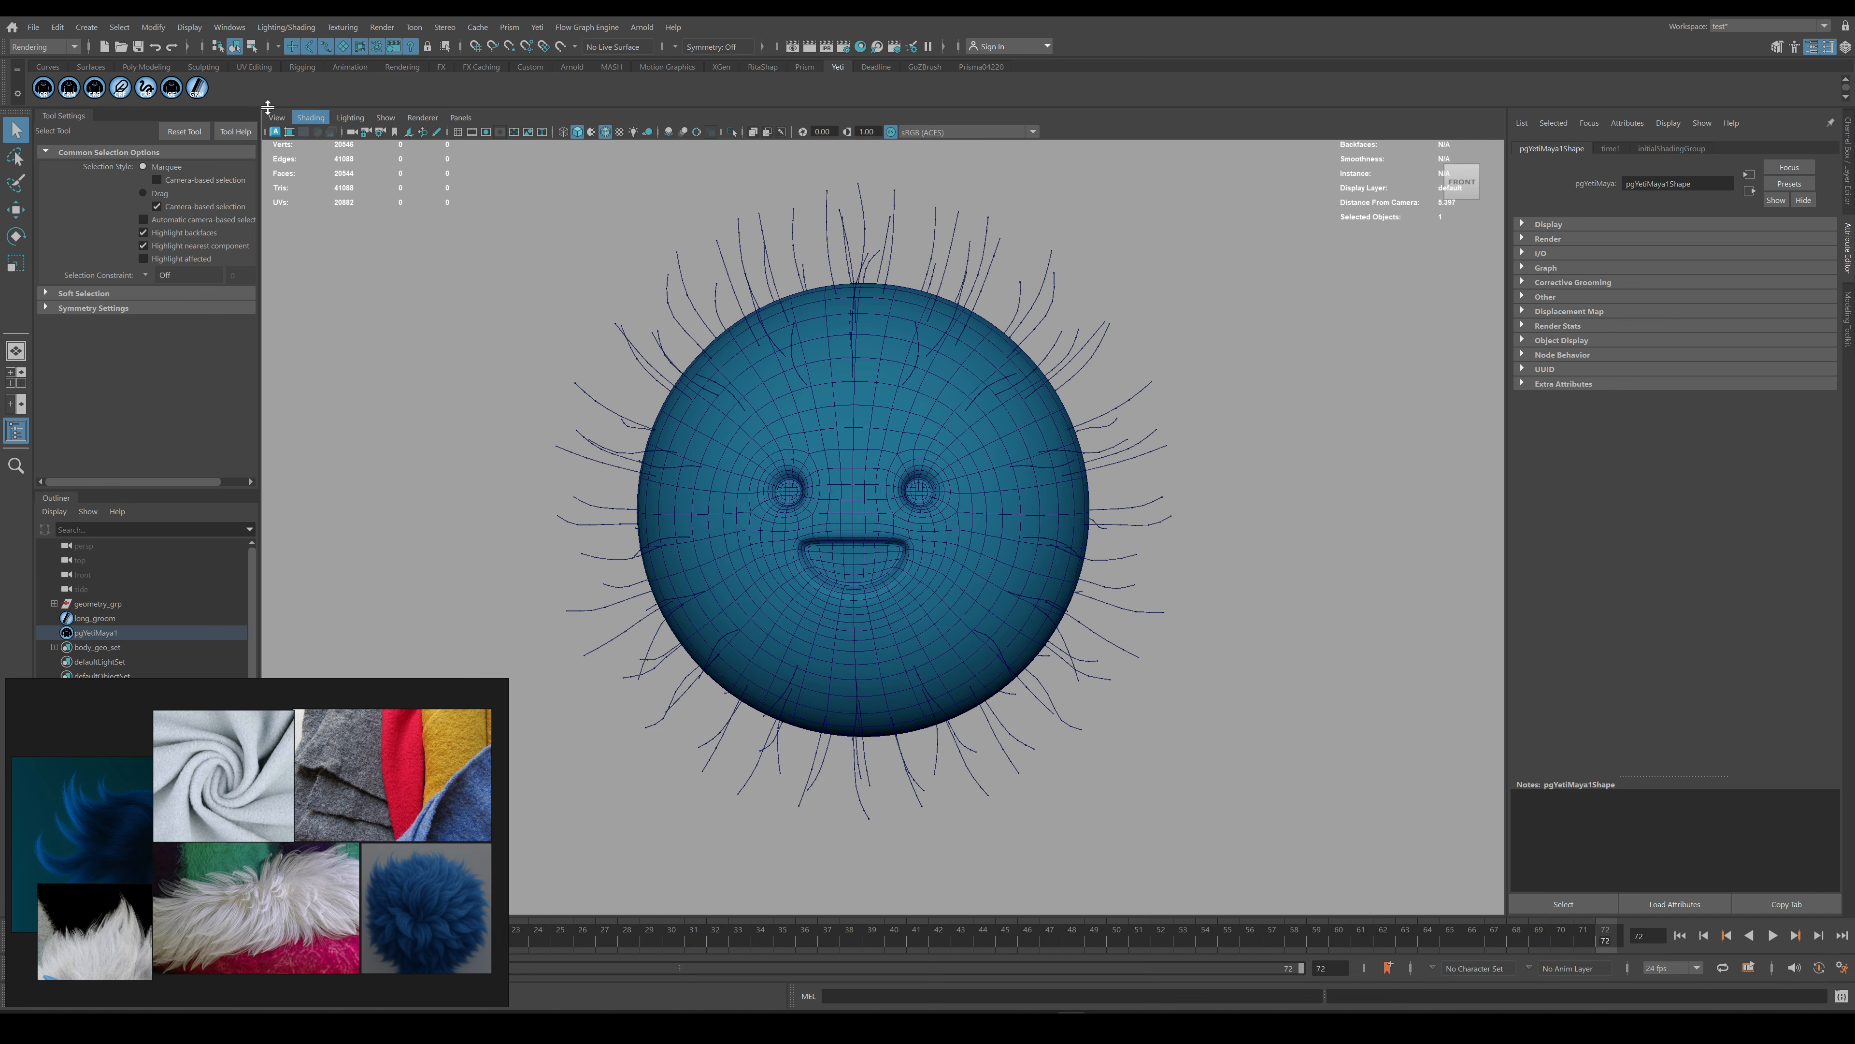
pyautogui.click(171, 87)
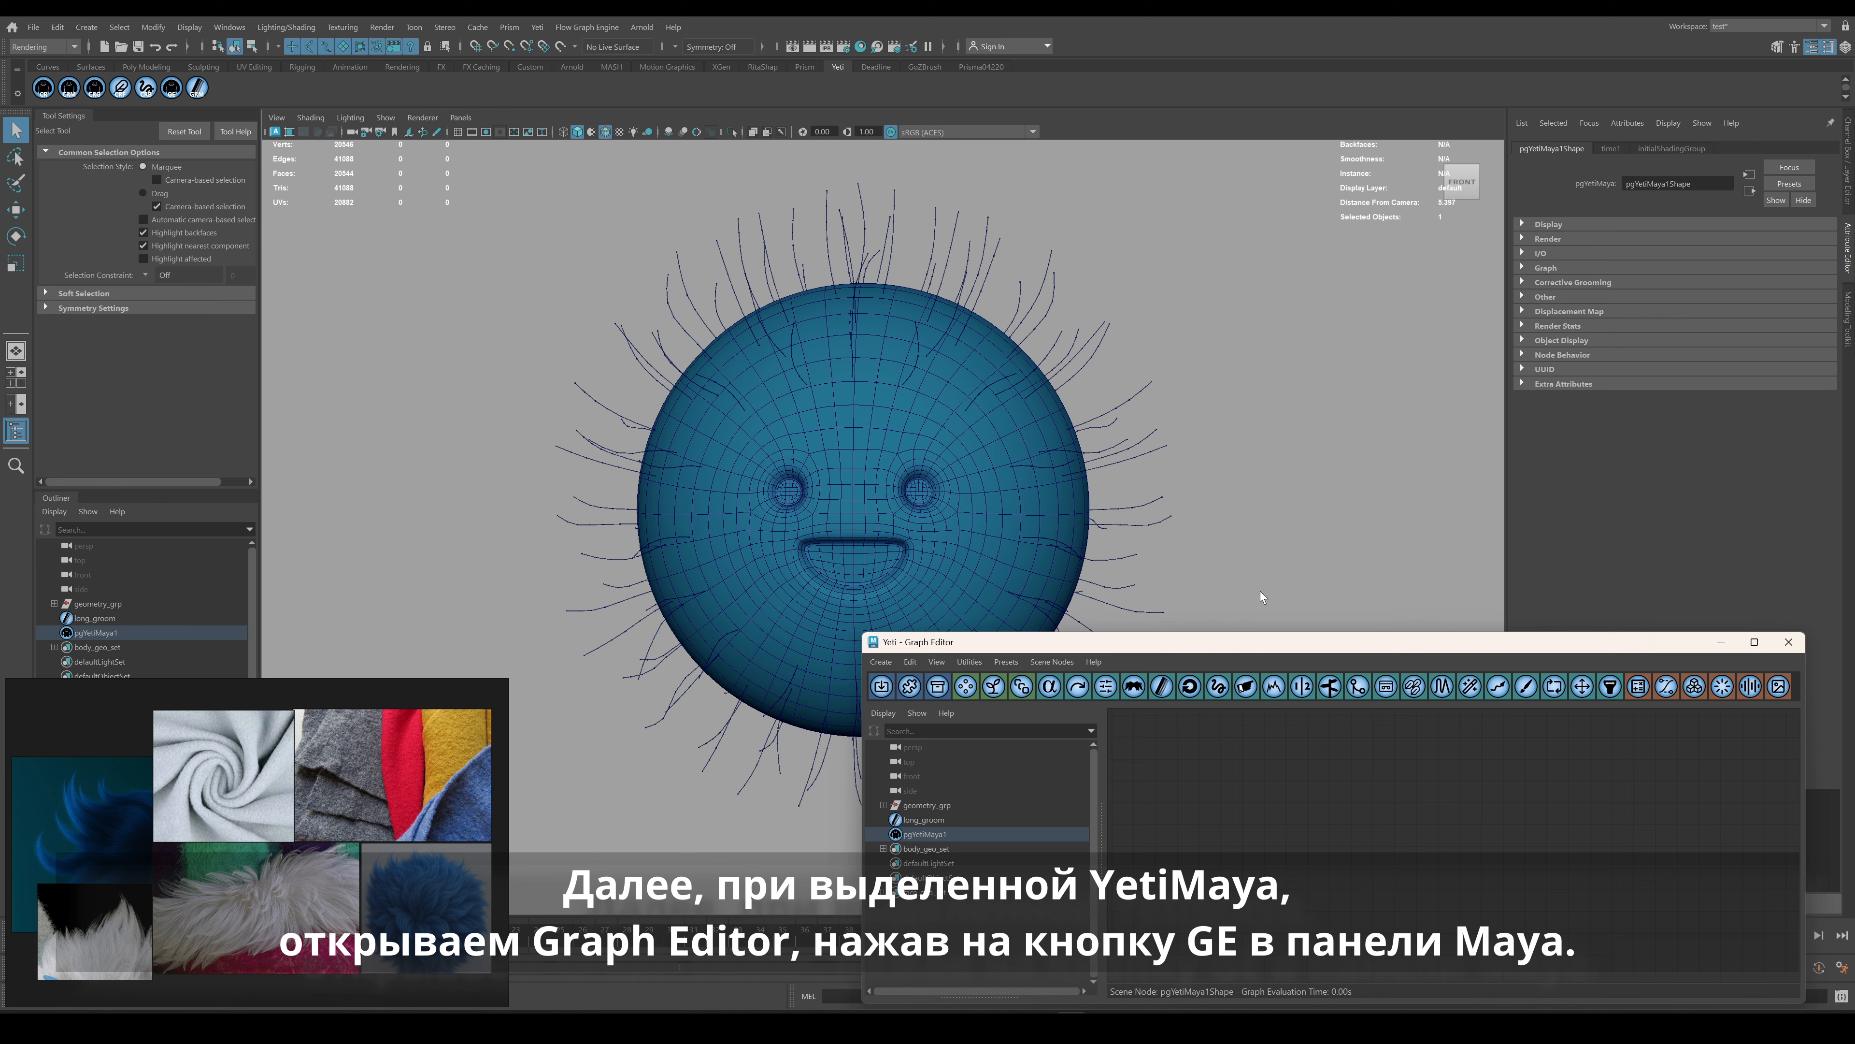
pyautogui.moveTo(1252, 642)
pyautogui.mouseDown()
pyautogui.moveTo(1252, 574)
pyautogui.moveTo(1285, 644)
pyautogui.mouseUp()
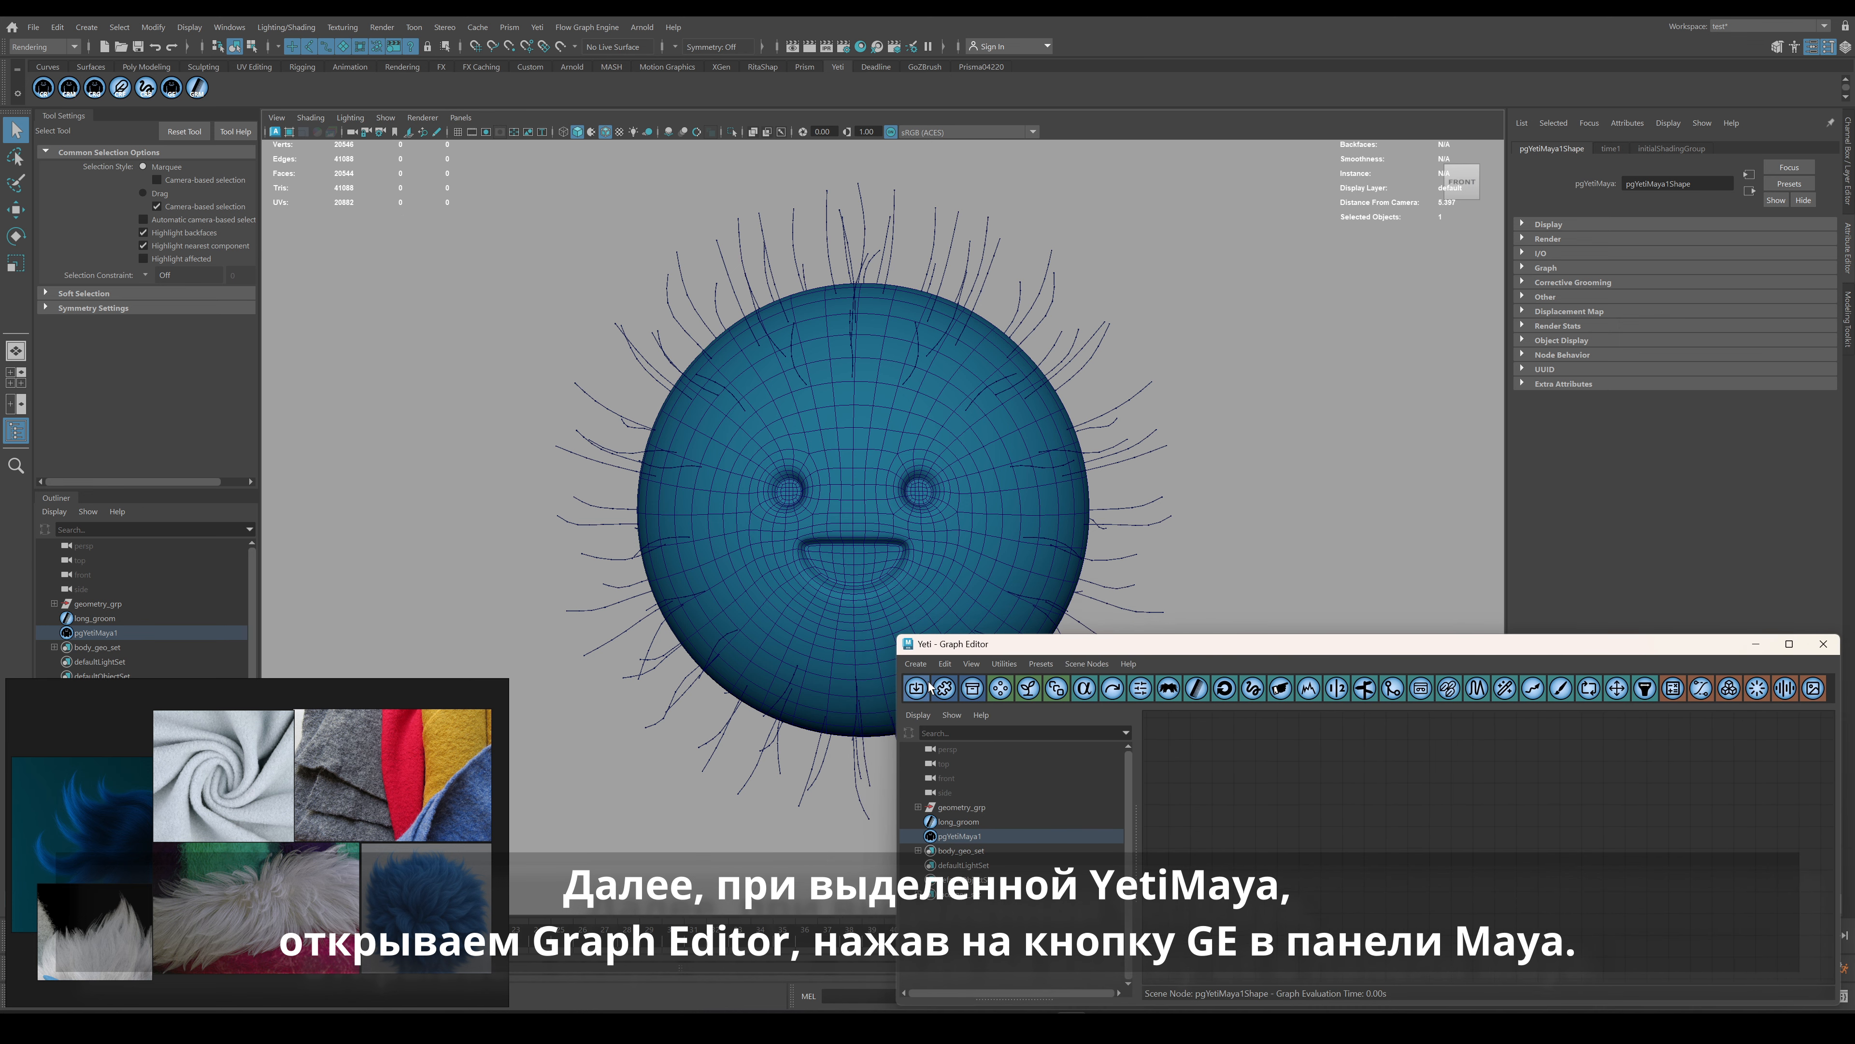
# Add long_groom to the input grooms of the new Yeti node.
pyautogui.click(1556, 269)
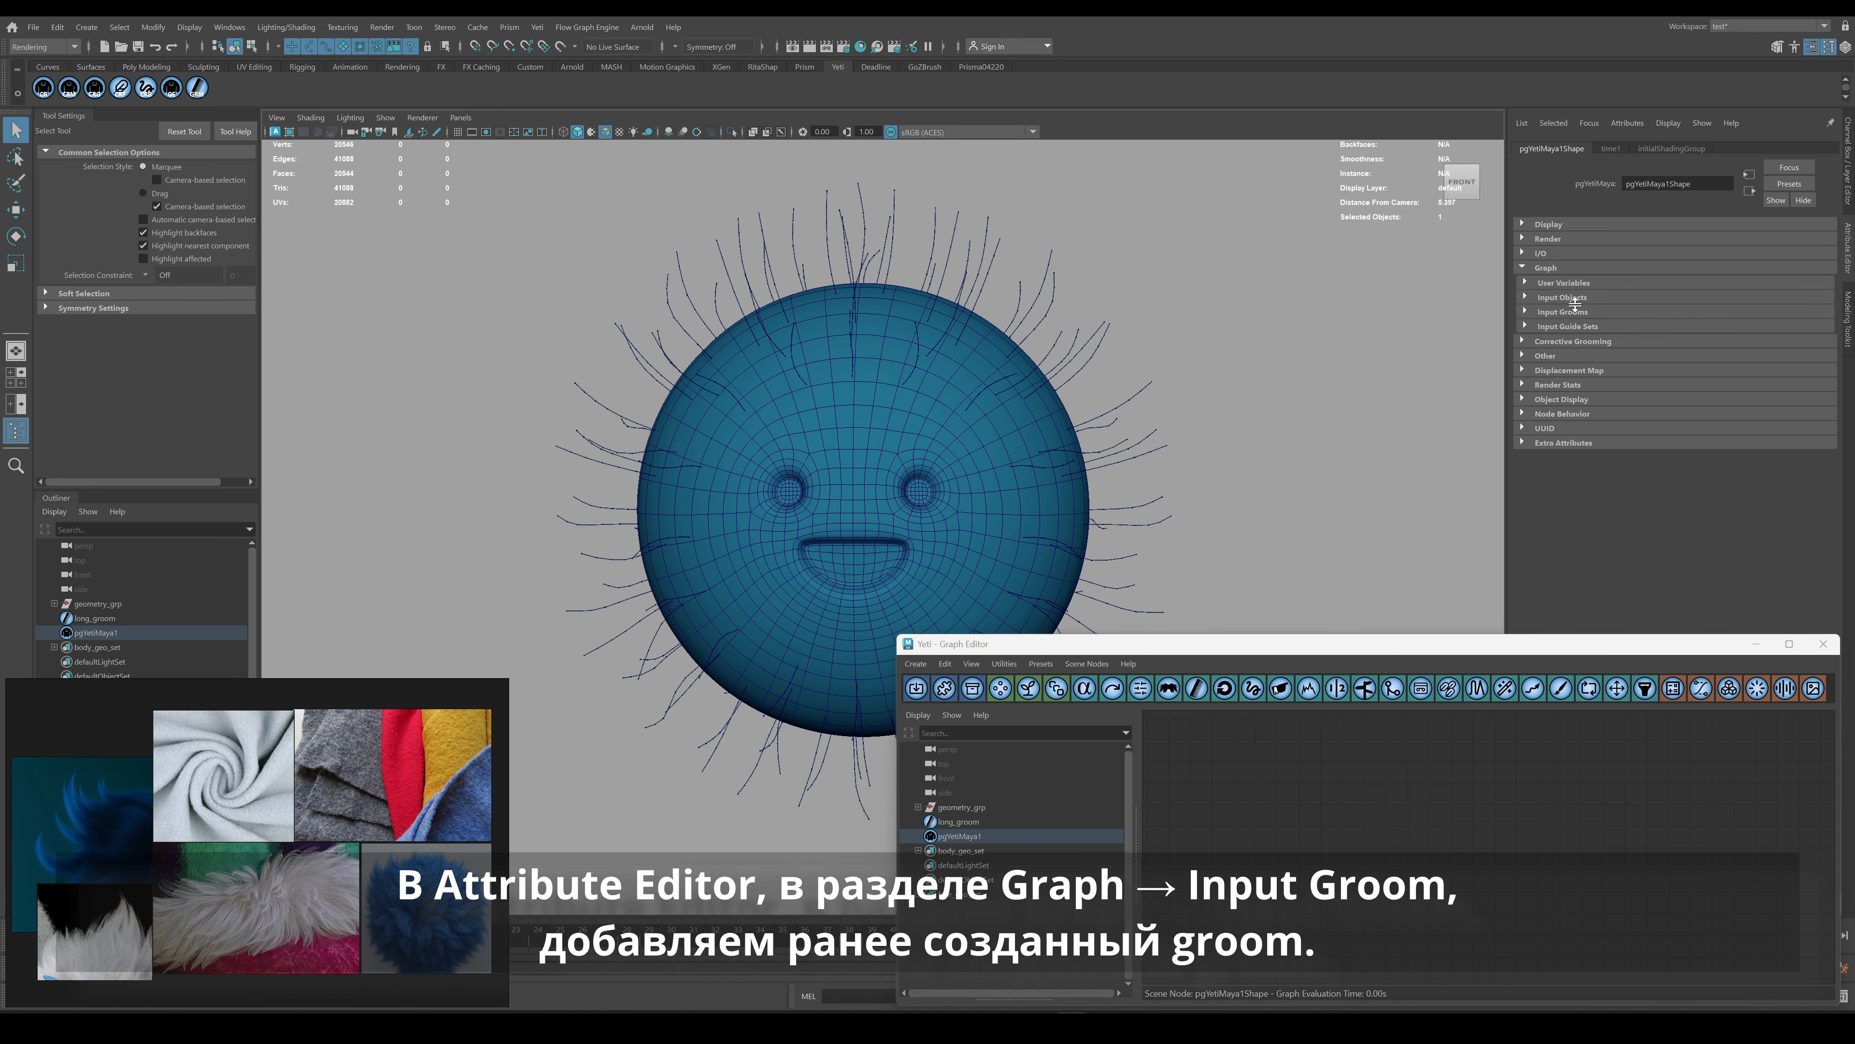
pyautogui.click(1575, 311)
pyautogui.click(1551, 328)
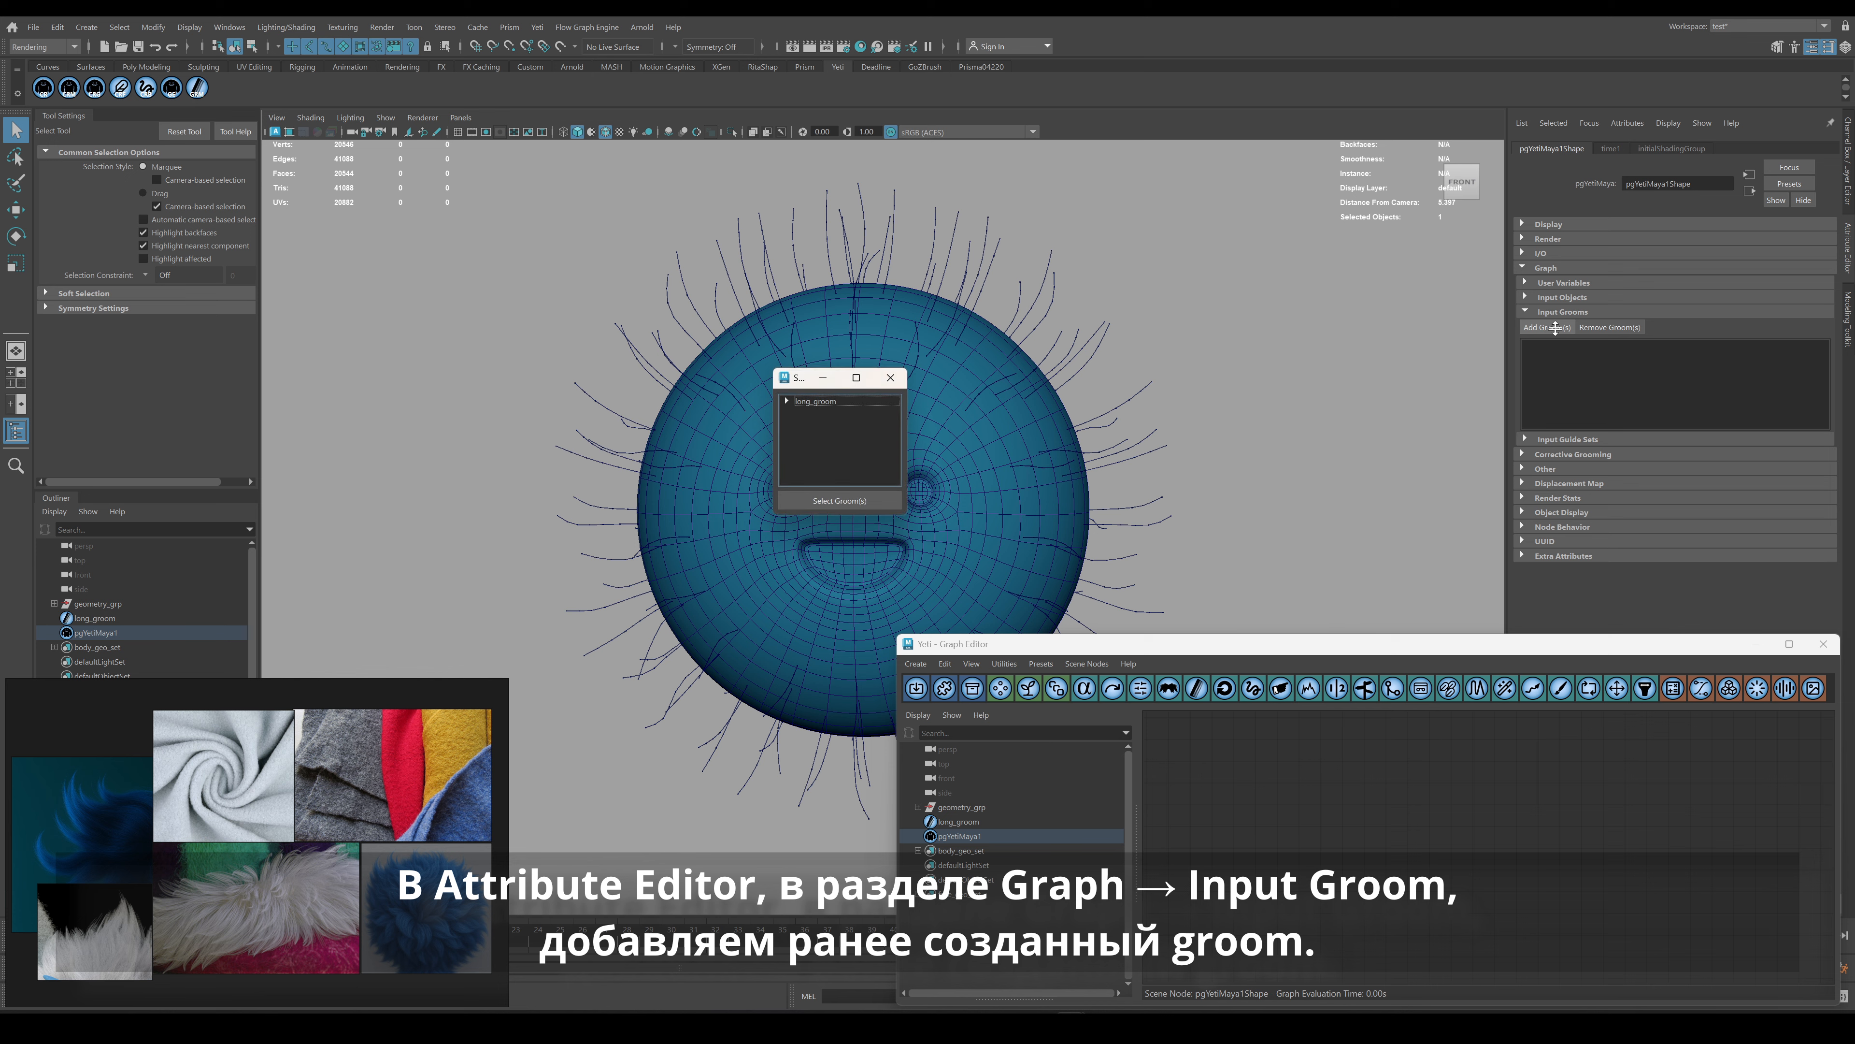
pyautogui.click(802, 404)
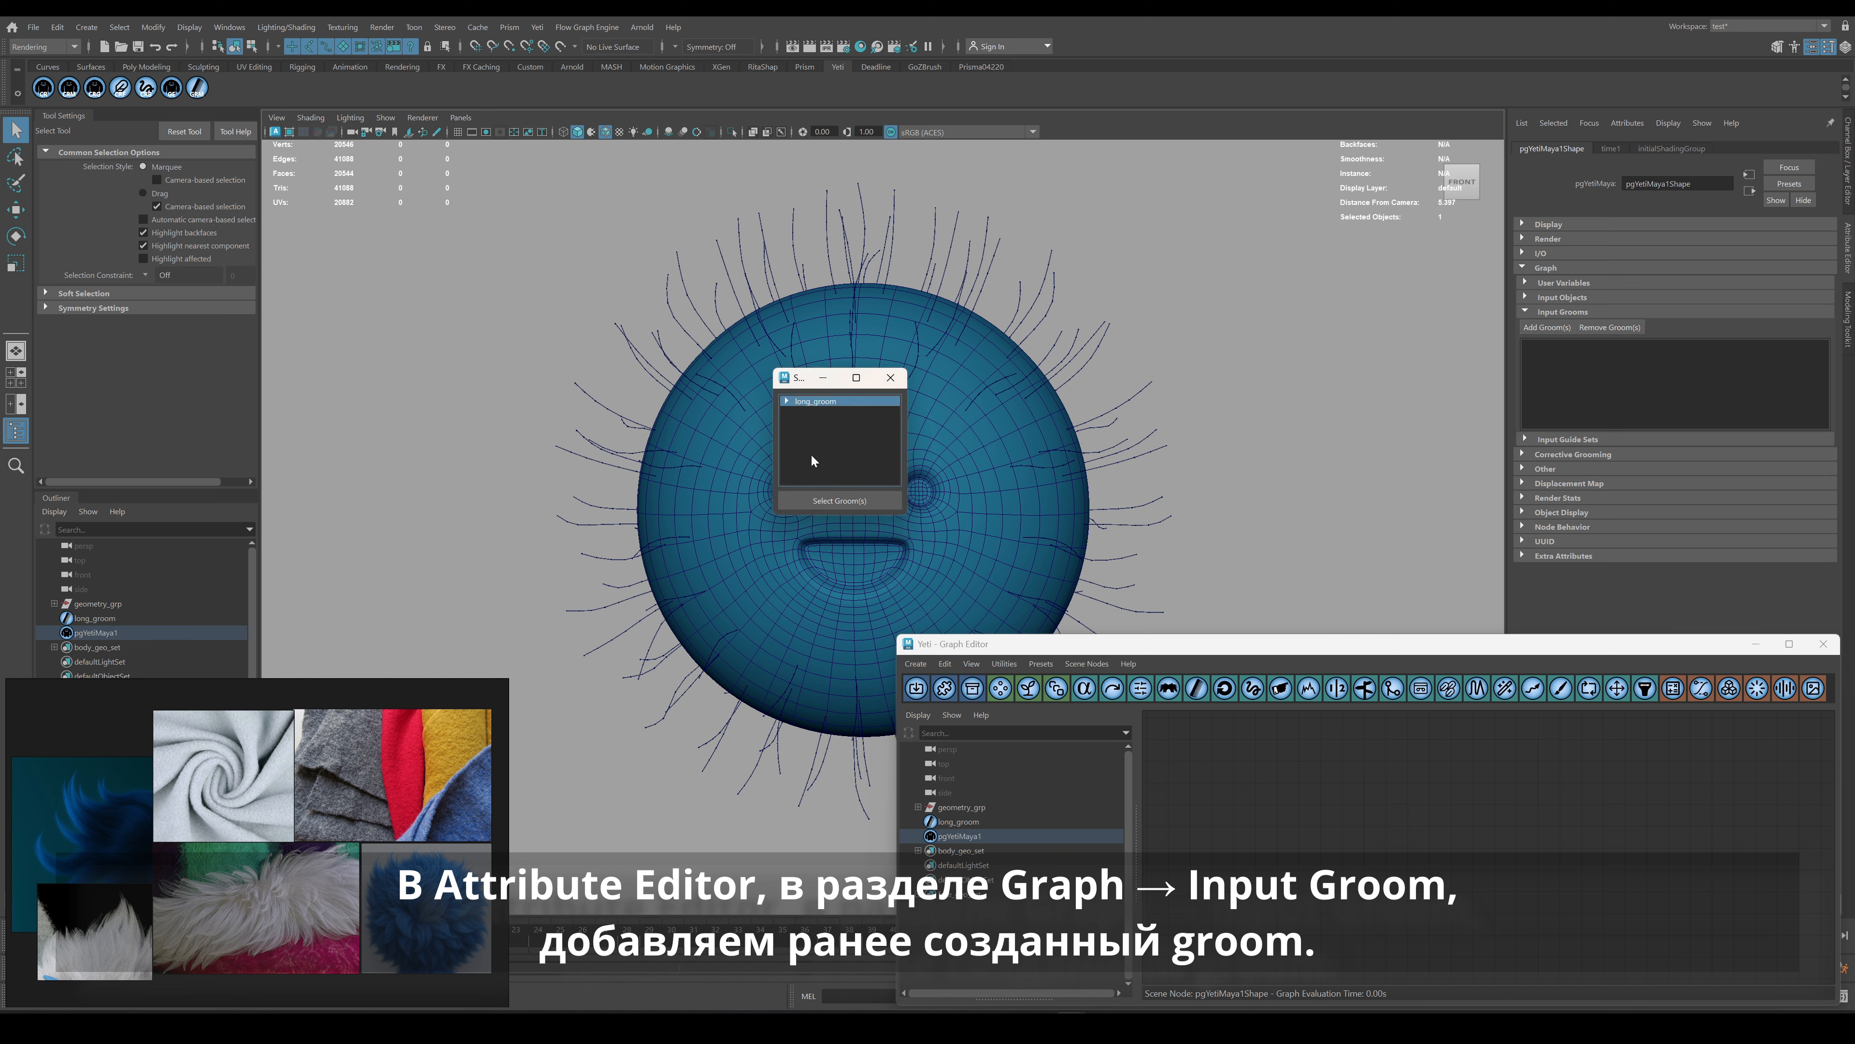
pyautogui.click(825, 503)
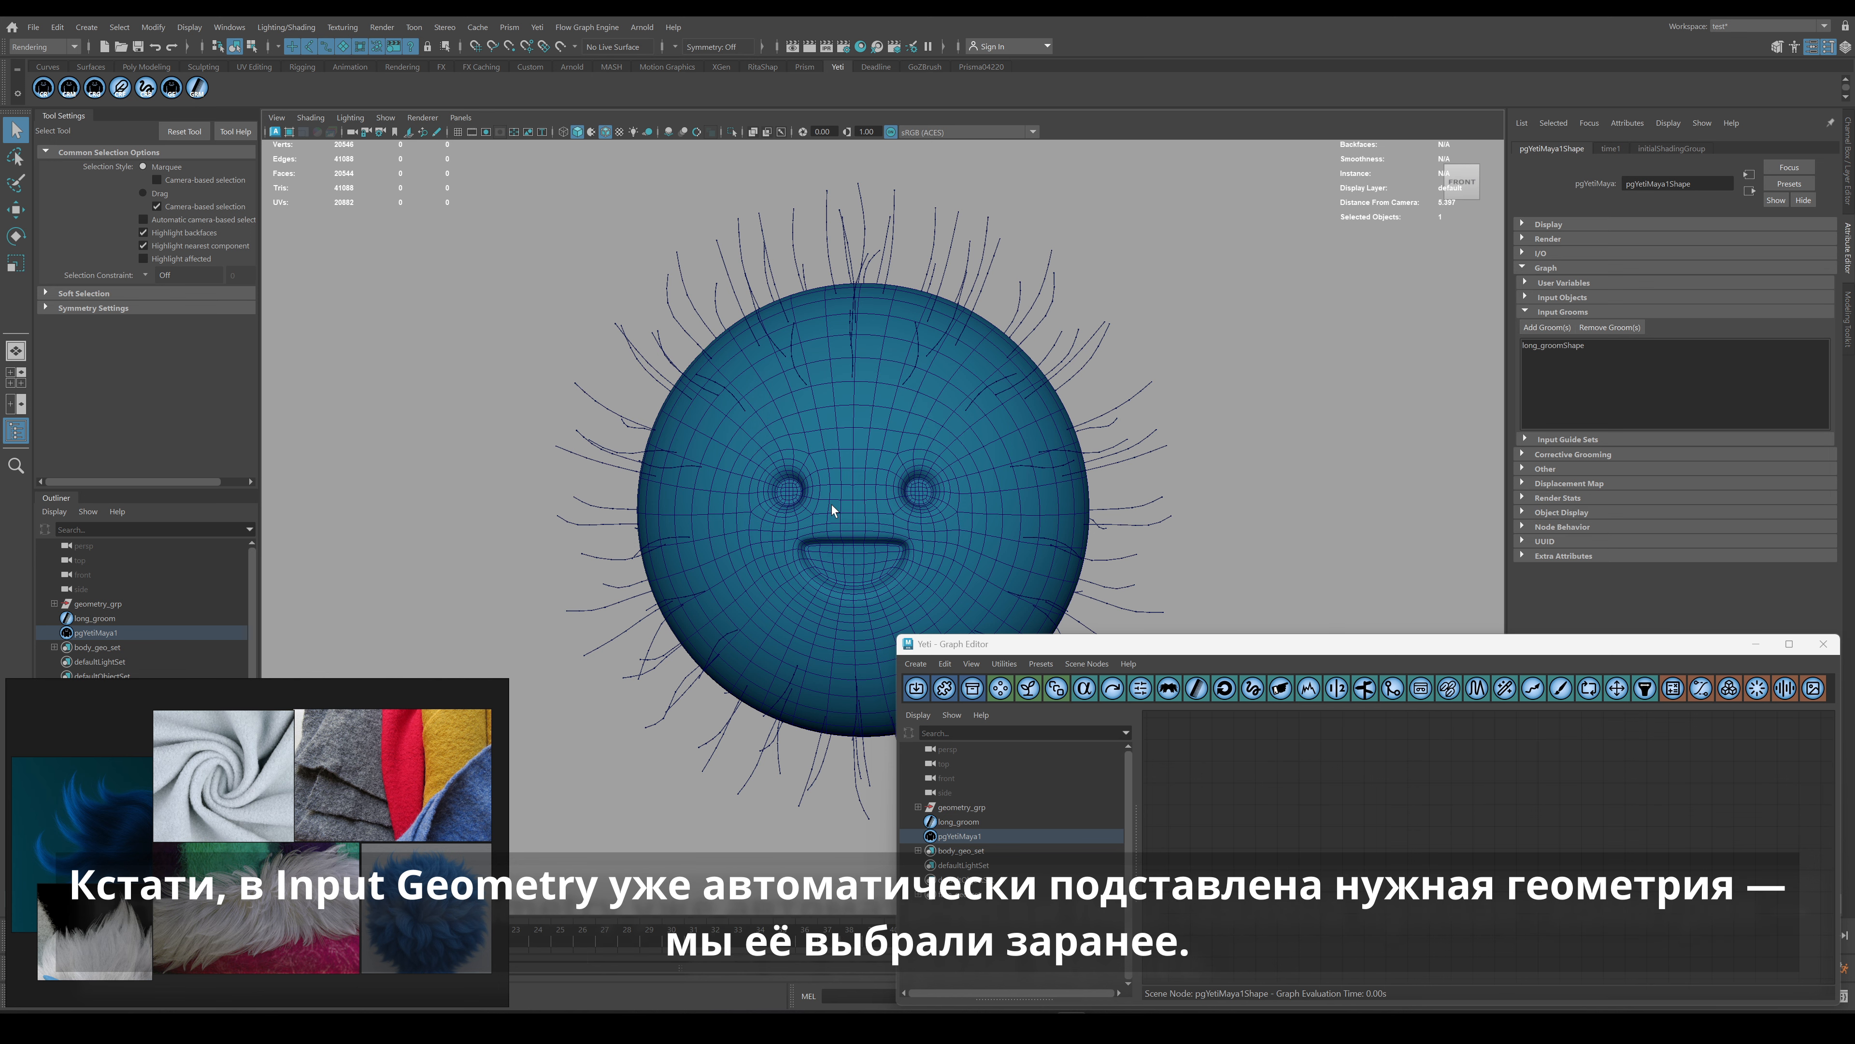
# Rename the Yeti node as fur_yetiMaya.
pyautogui.doubleClick(99, 632)
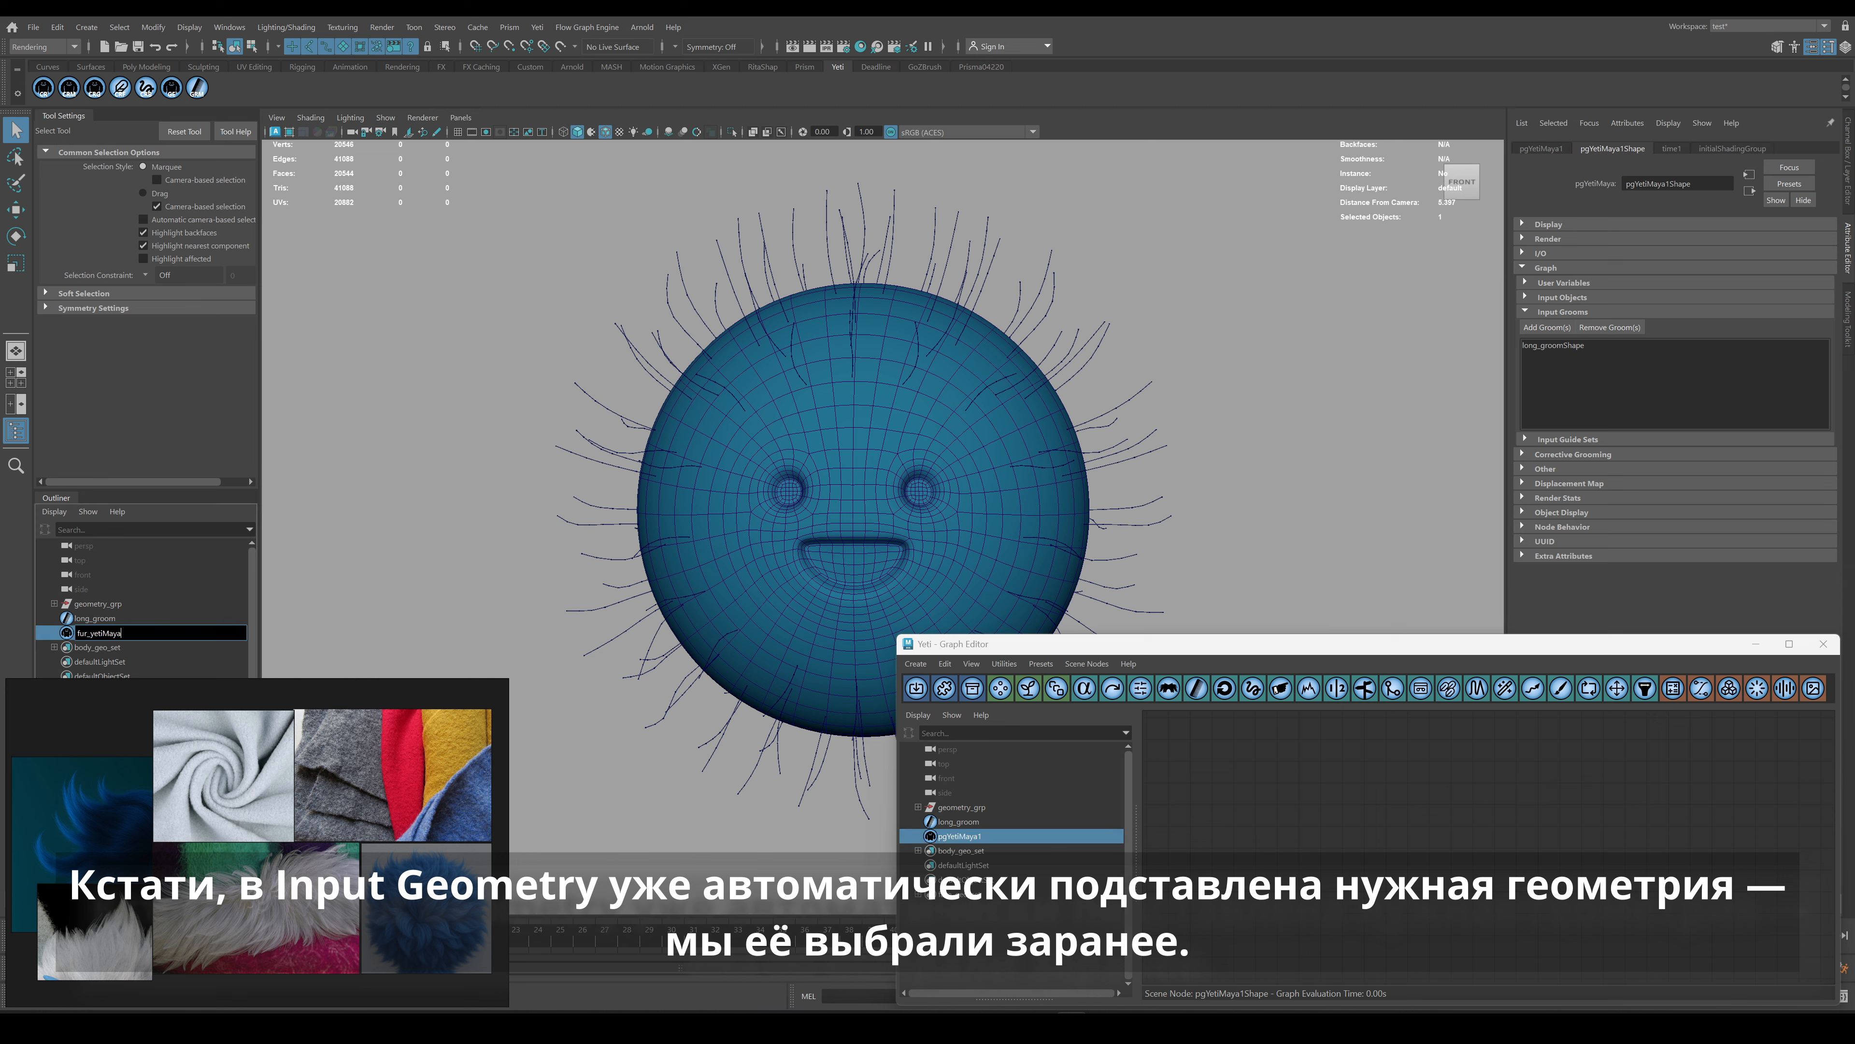
pyautogui.press('Return')
pyautogui.click(1525, 296)
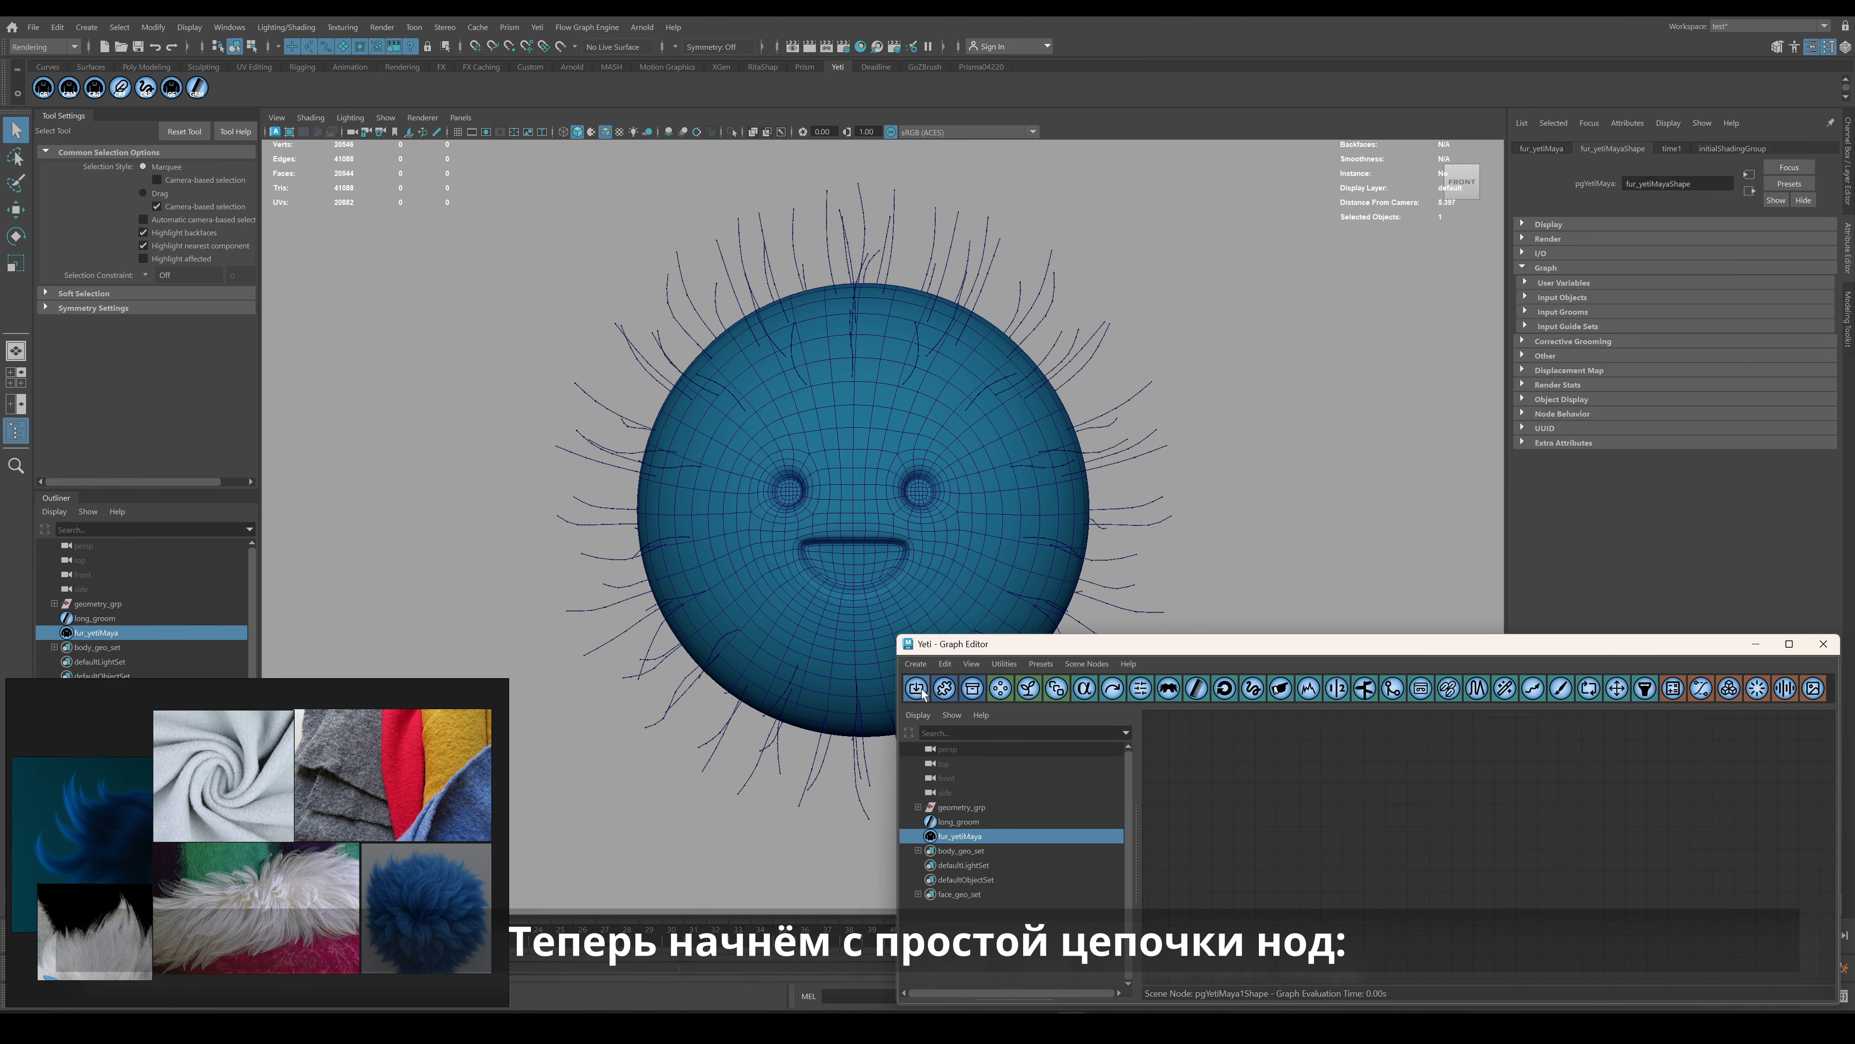
# Add an Import node at the start of the graph and connect a Scatter node after it.
pyautogui.click(917, 688)
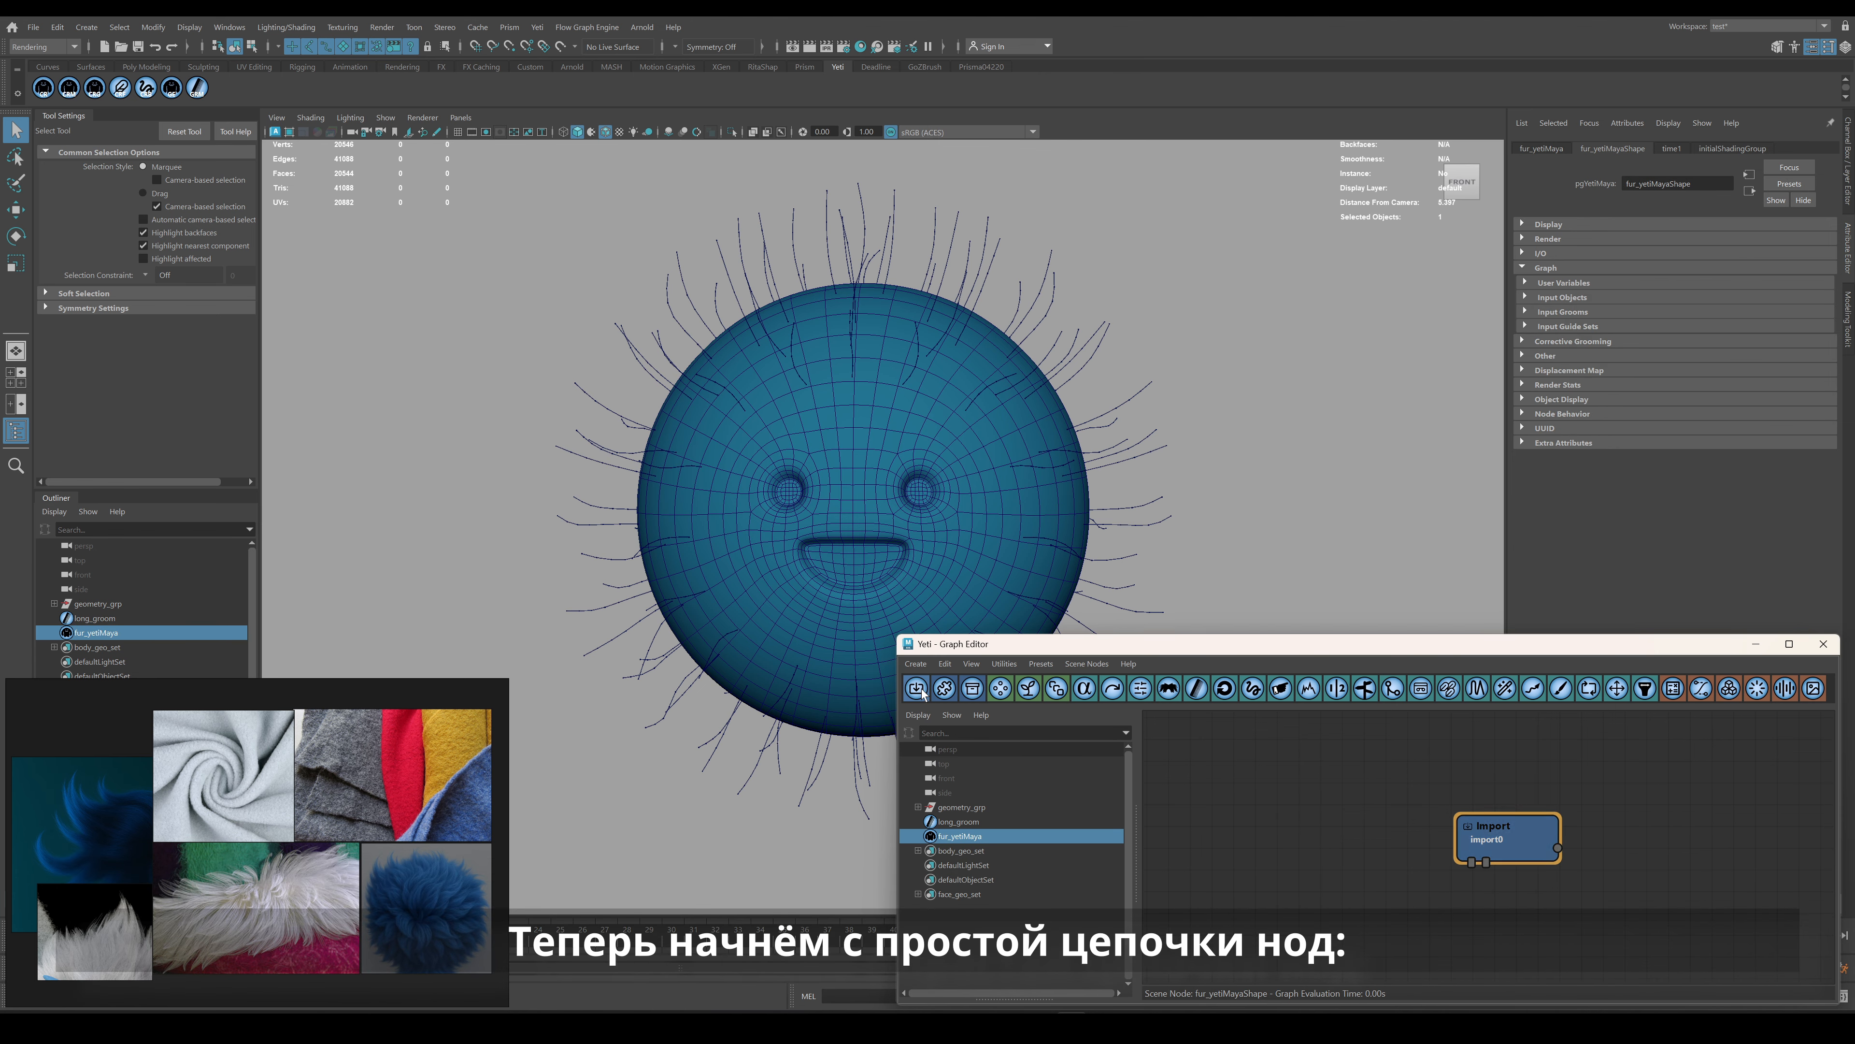
pyautogui.moveTo(1494, 837); pyautogui.dragTo(1239, 822)
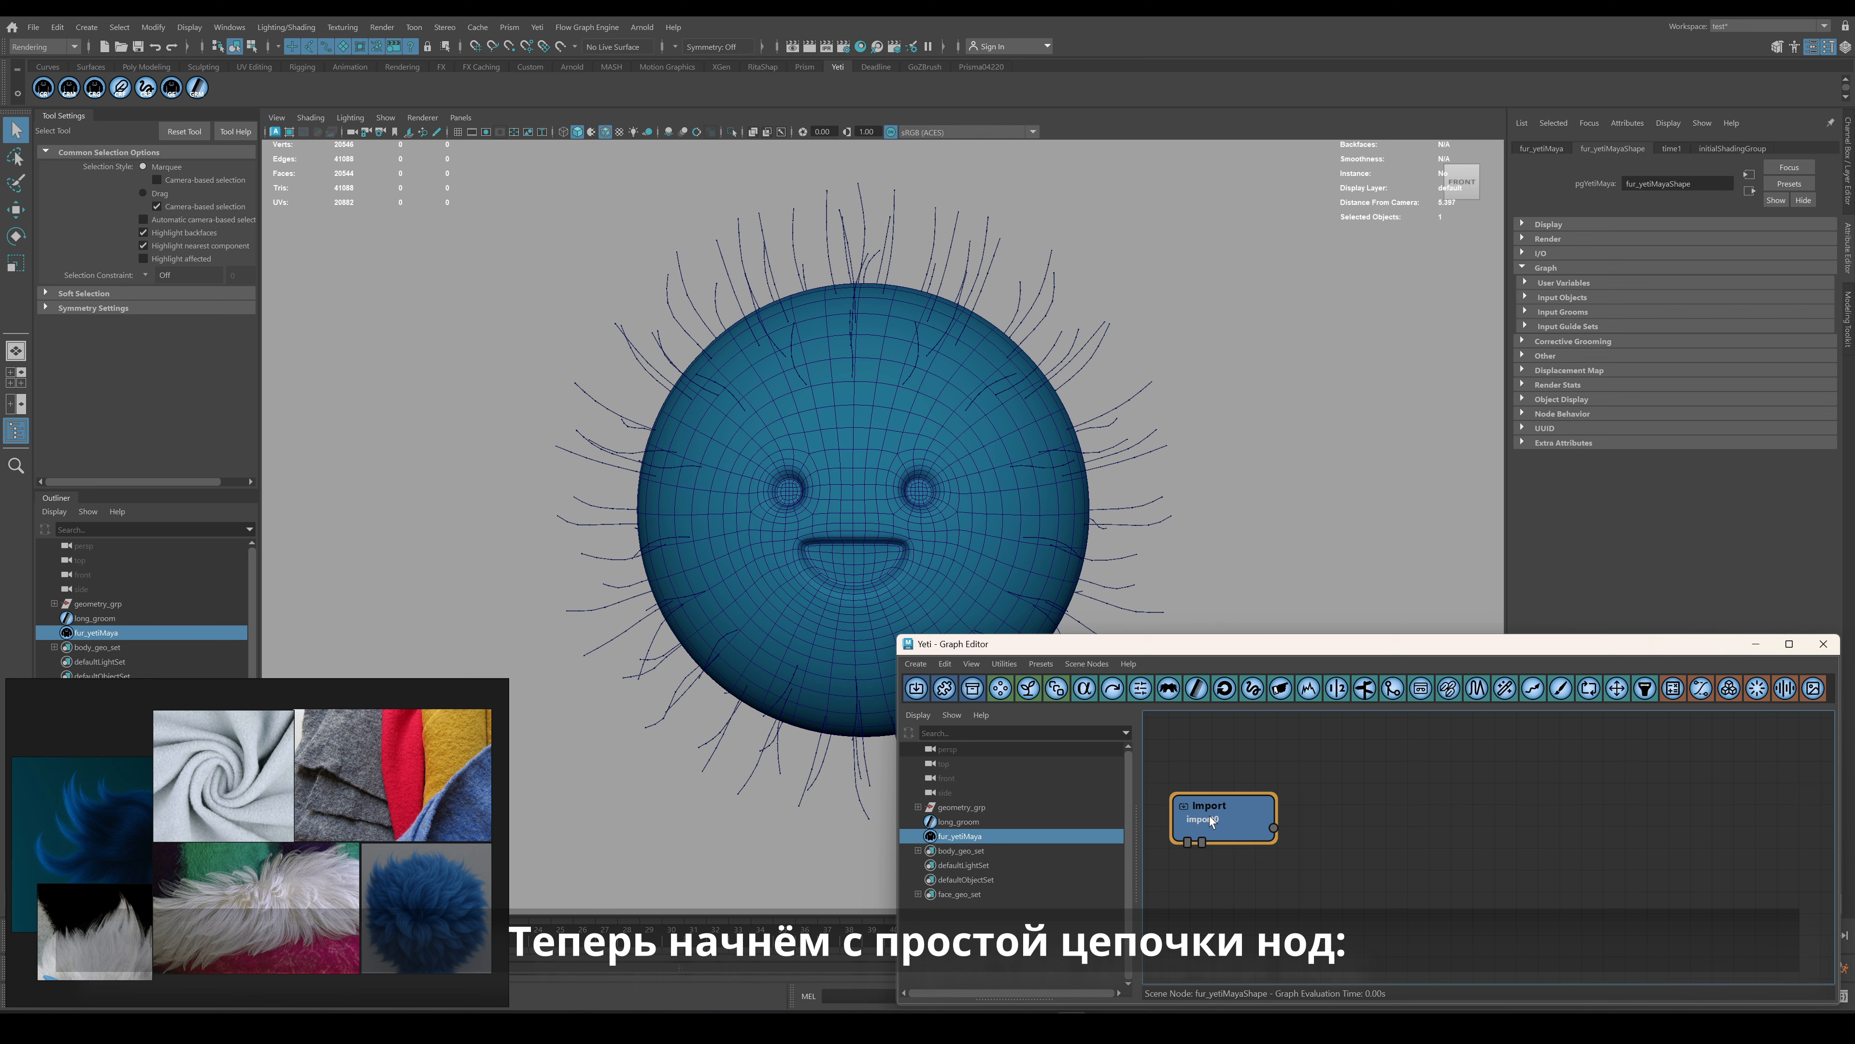
pyautogui.click(1011, 690)
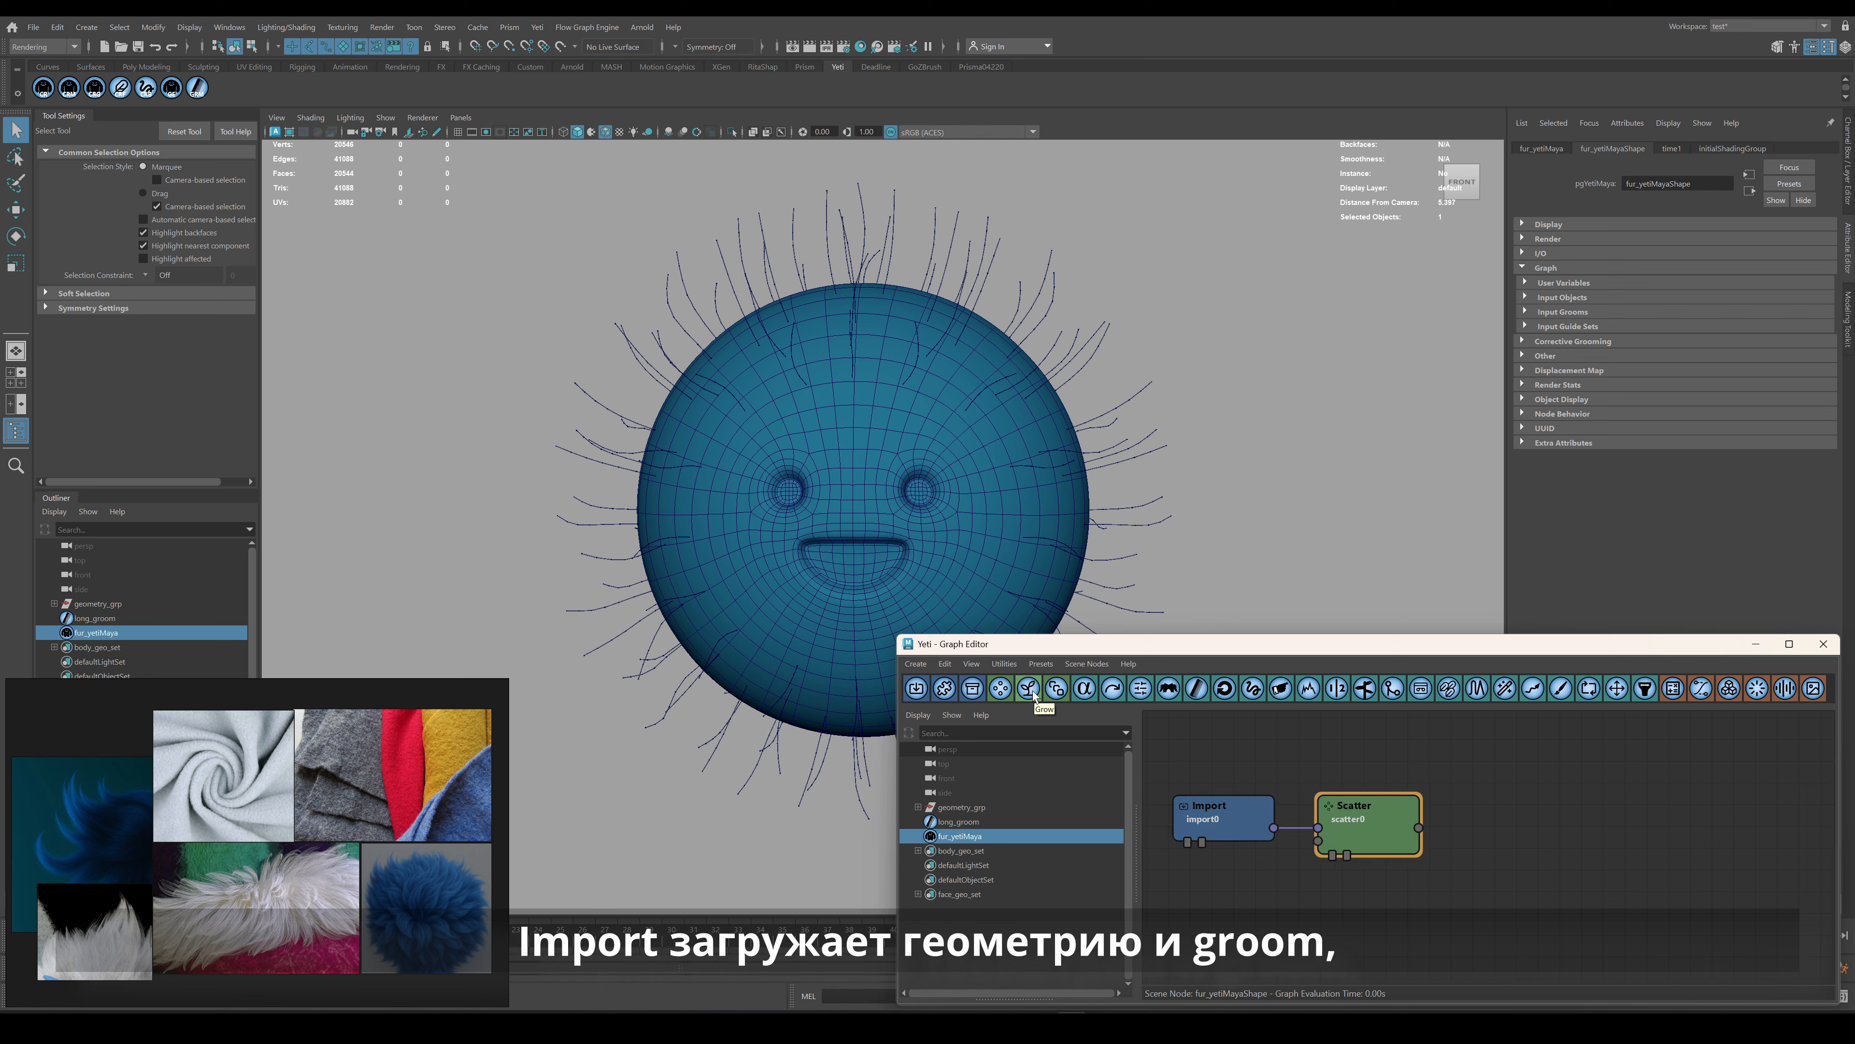
# Set the Import node's selection to mrBall_groom_geoShape with the type Geometry.
pyautogui.click(1203, 821)
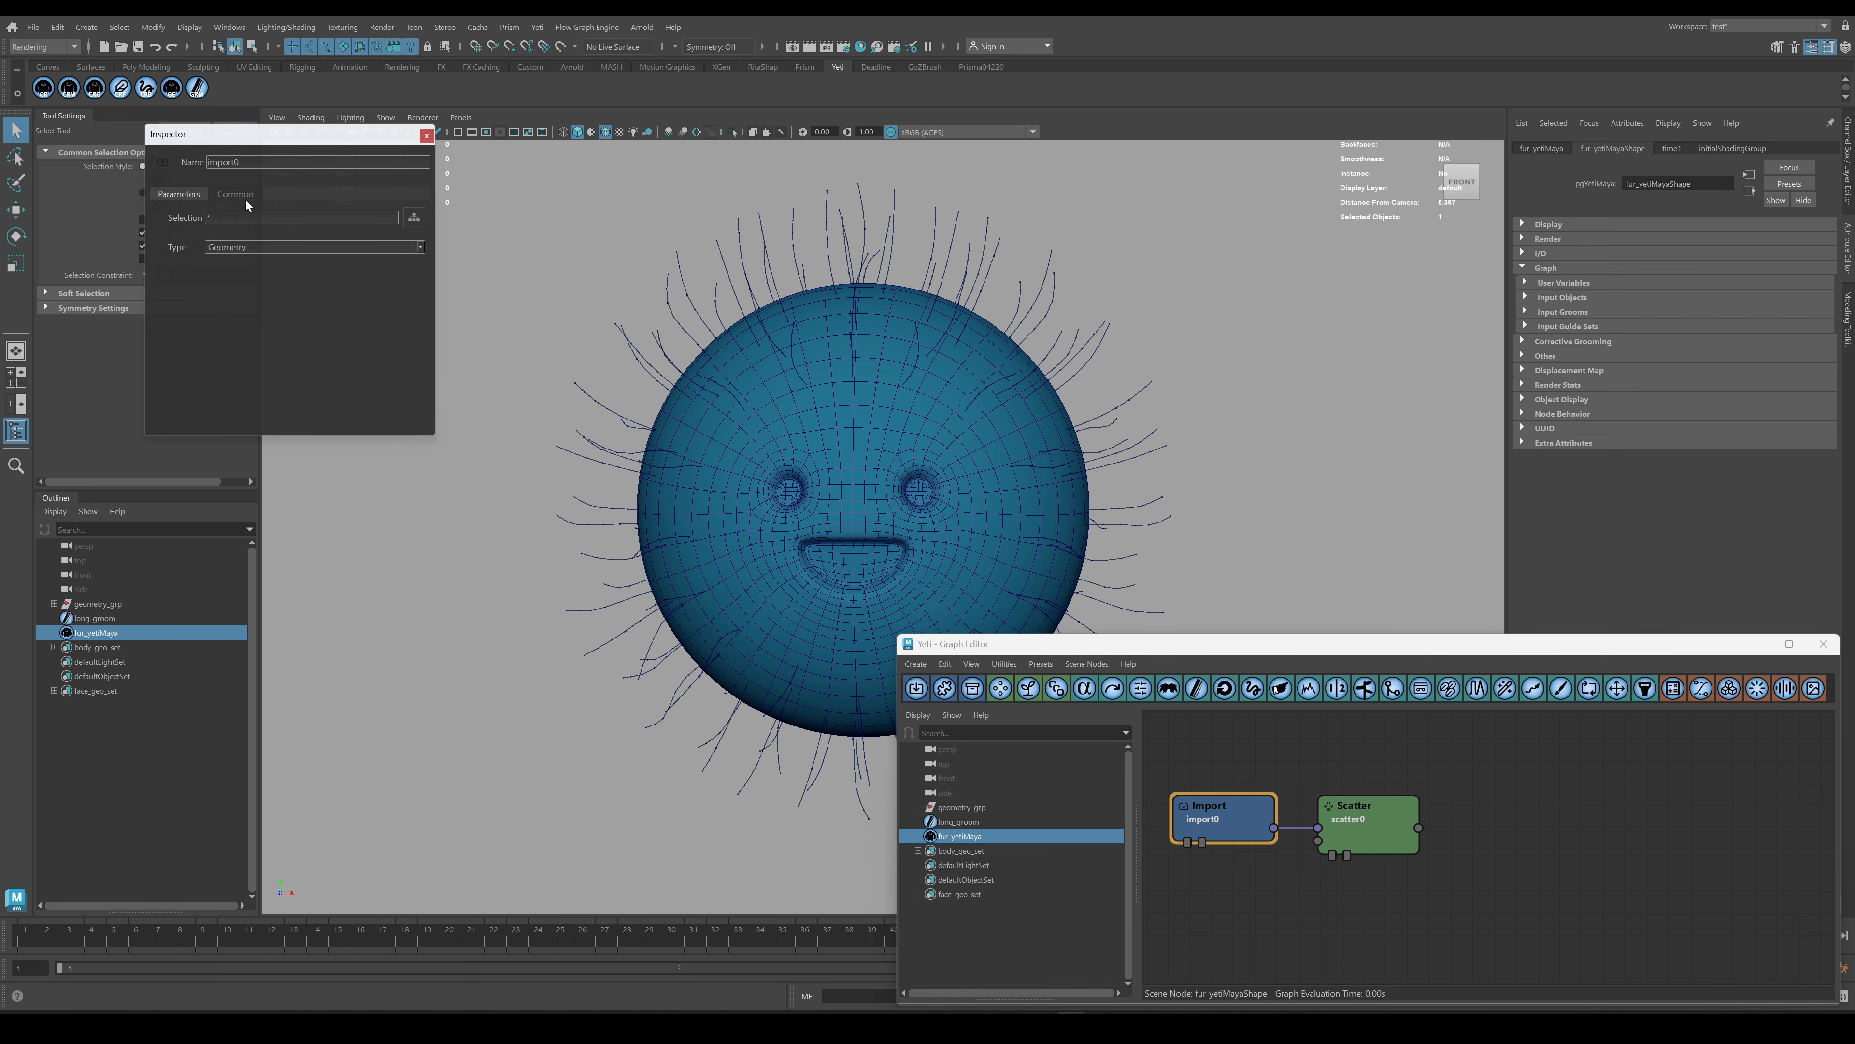
pyautogui.click(414, 218)
pyautogui.click(281, 240)
pyautogui.click(261, 346)
pyautogui.click(1287, 827)
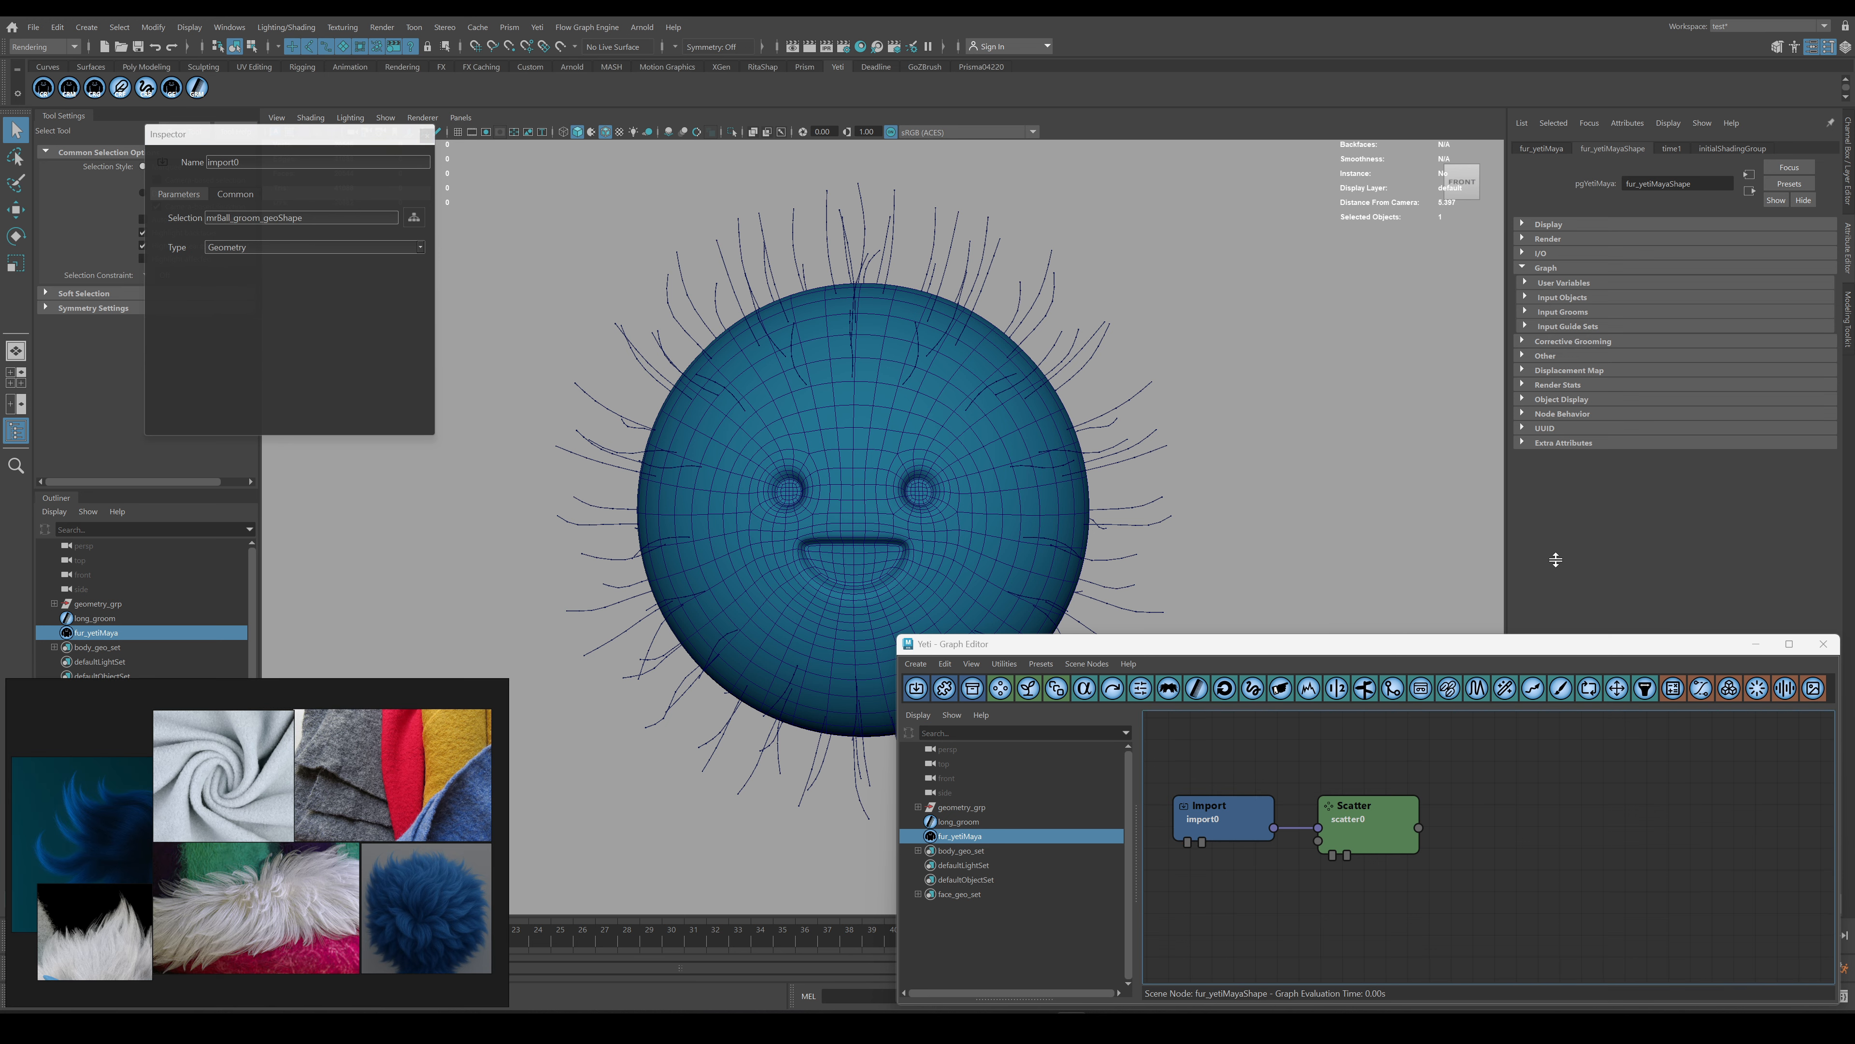
# Rename the geometry Import node as import_geo and duplicate it as import0_groom below.
pyautogui.doubleClick(1222, 824)
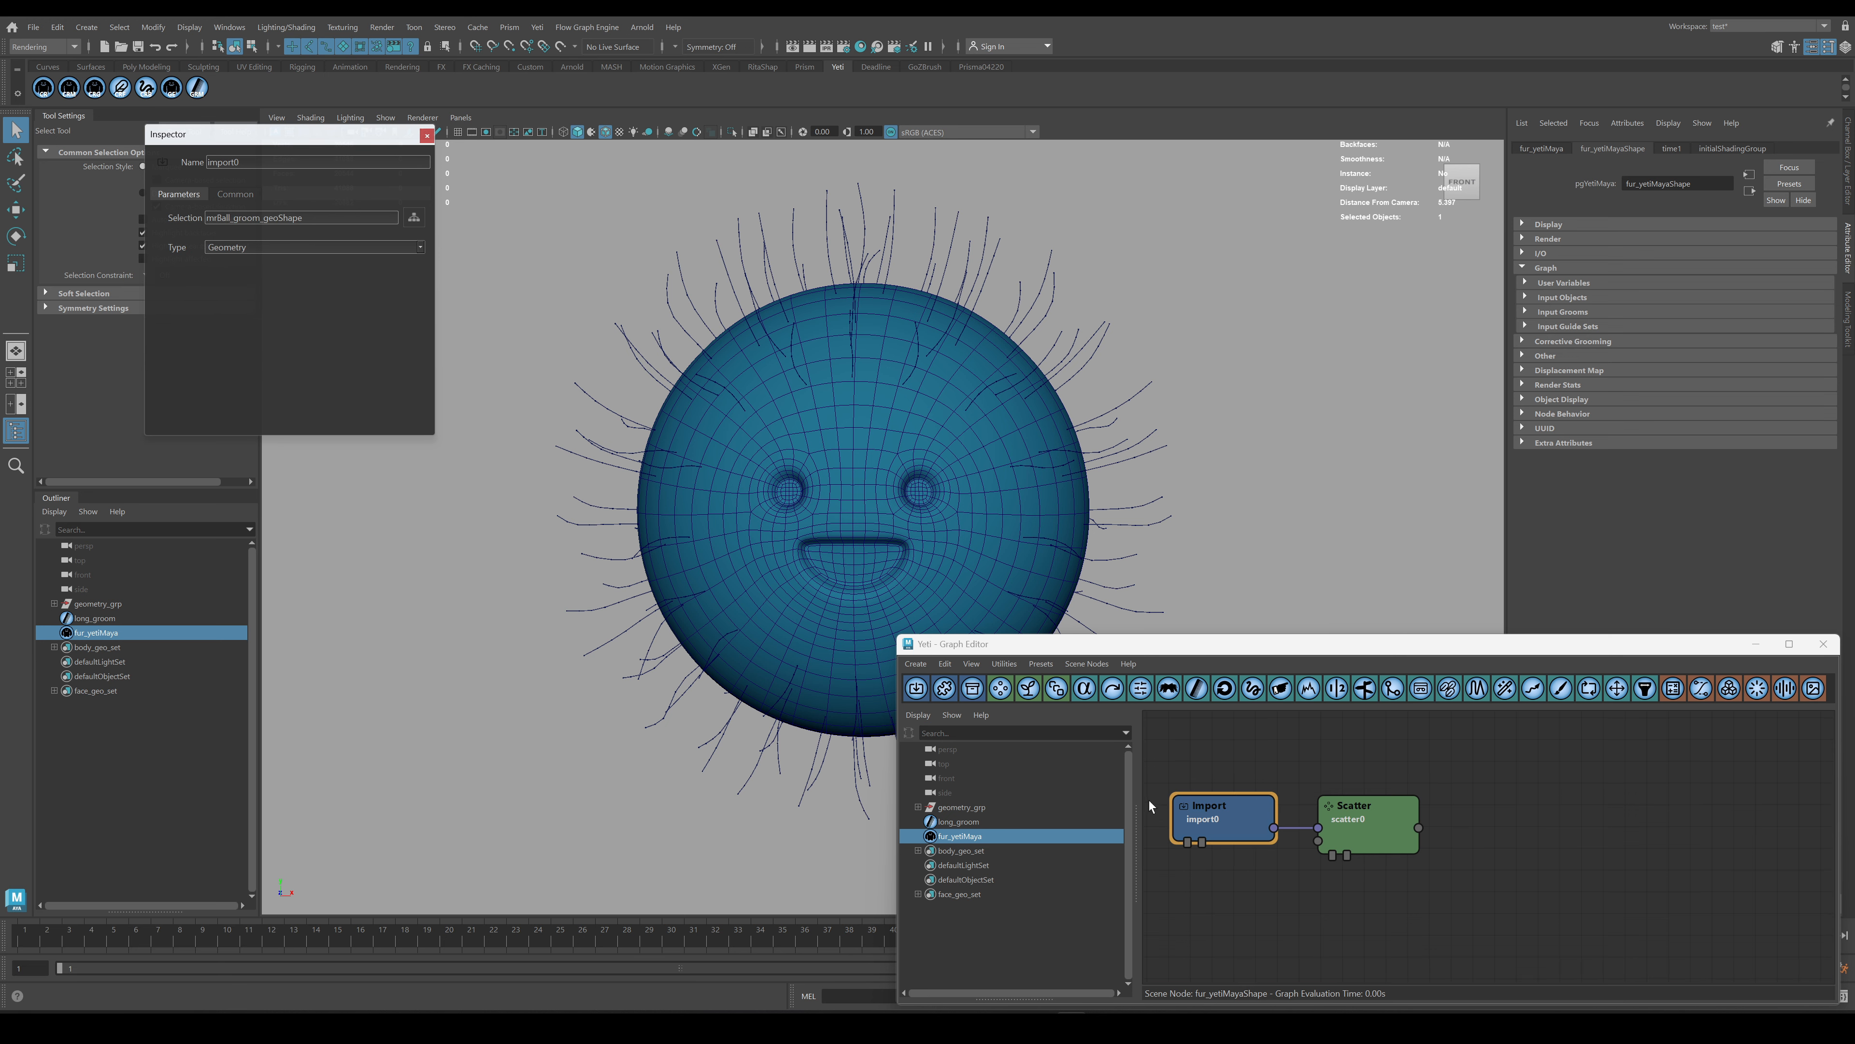
pyautogui.keyDown('ctrl'); pyautogui.moveTo(1232, 817); pyautogui.dragTo(1245, 915); pyautogui.keyUp('ctrl')
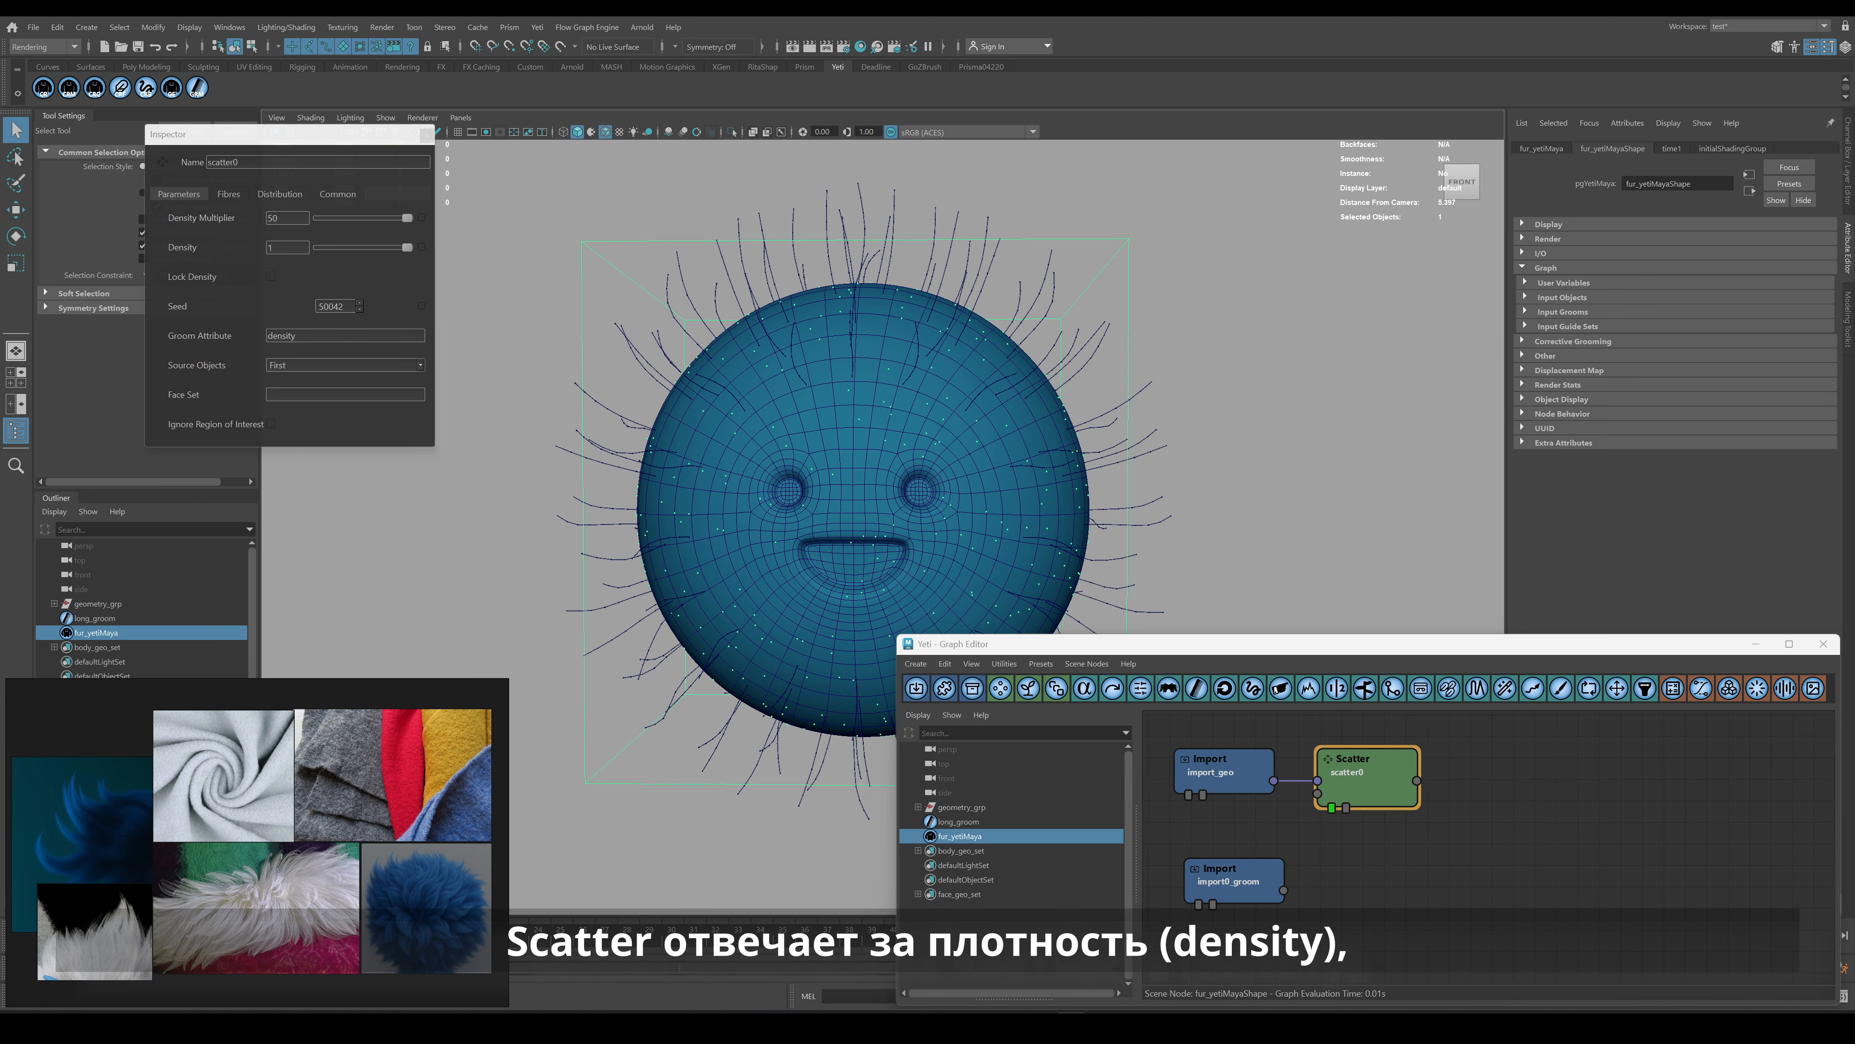
# Set the Scatter node's Density Multiplier to 500 and its Relax Steps to 5.
pyautogui.click(235, 219)
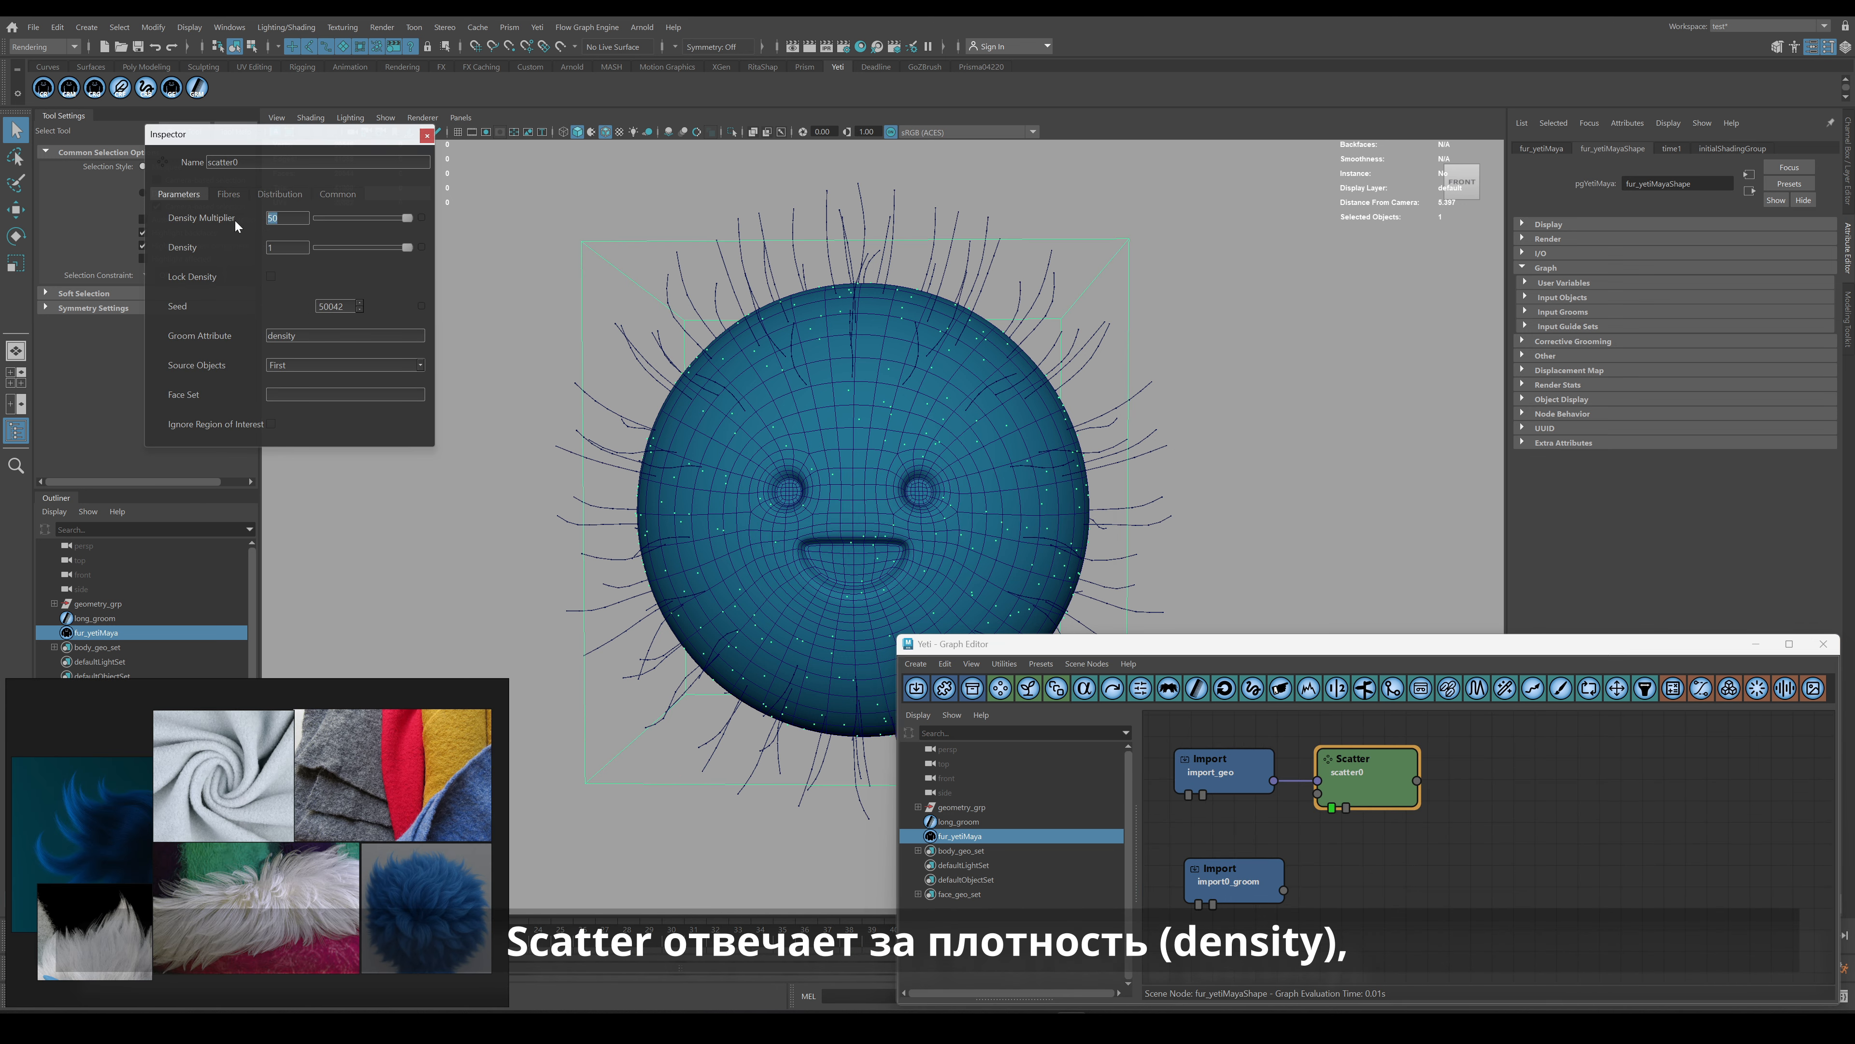
pyautogui.write('400')
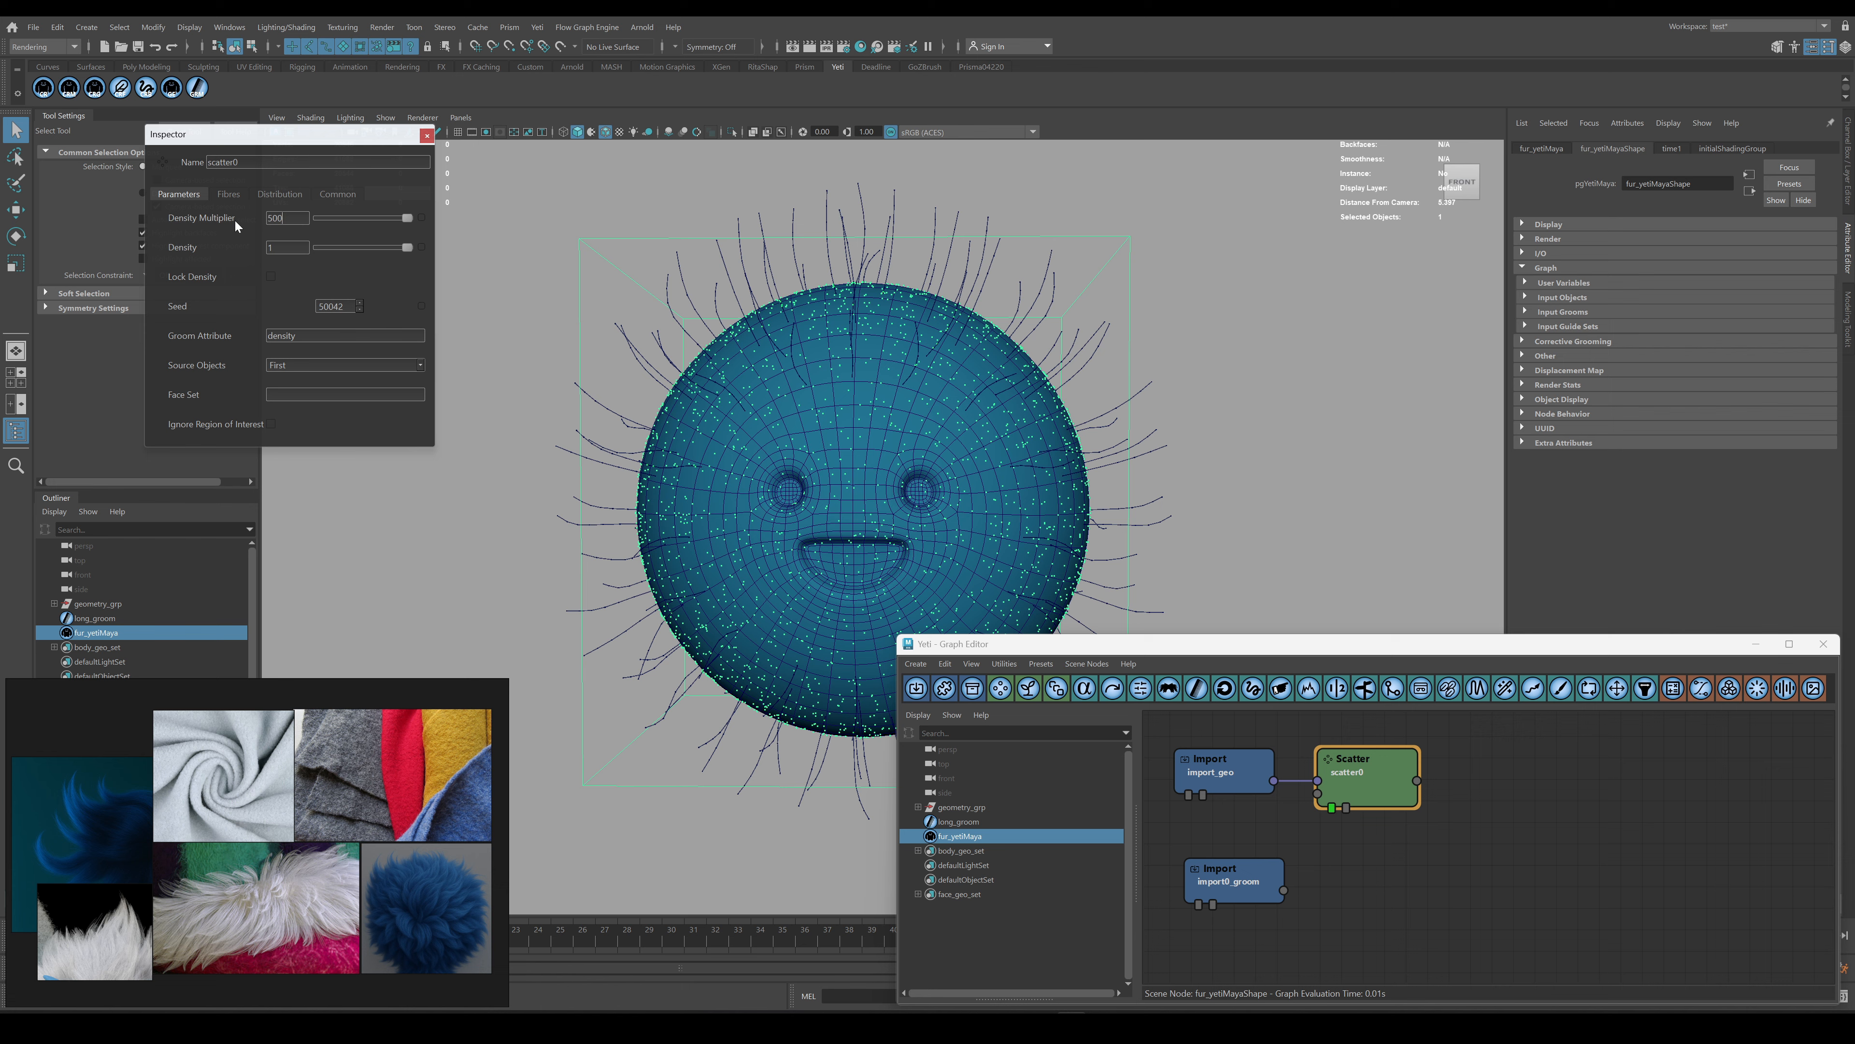
pyautogui.click(299, 194)
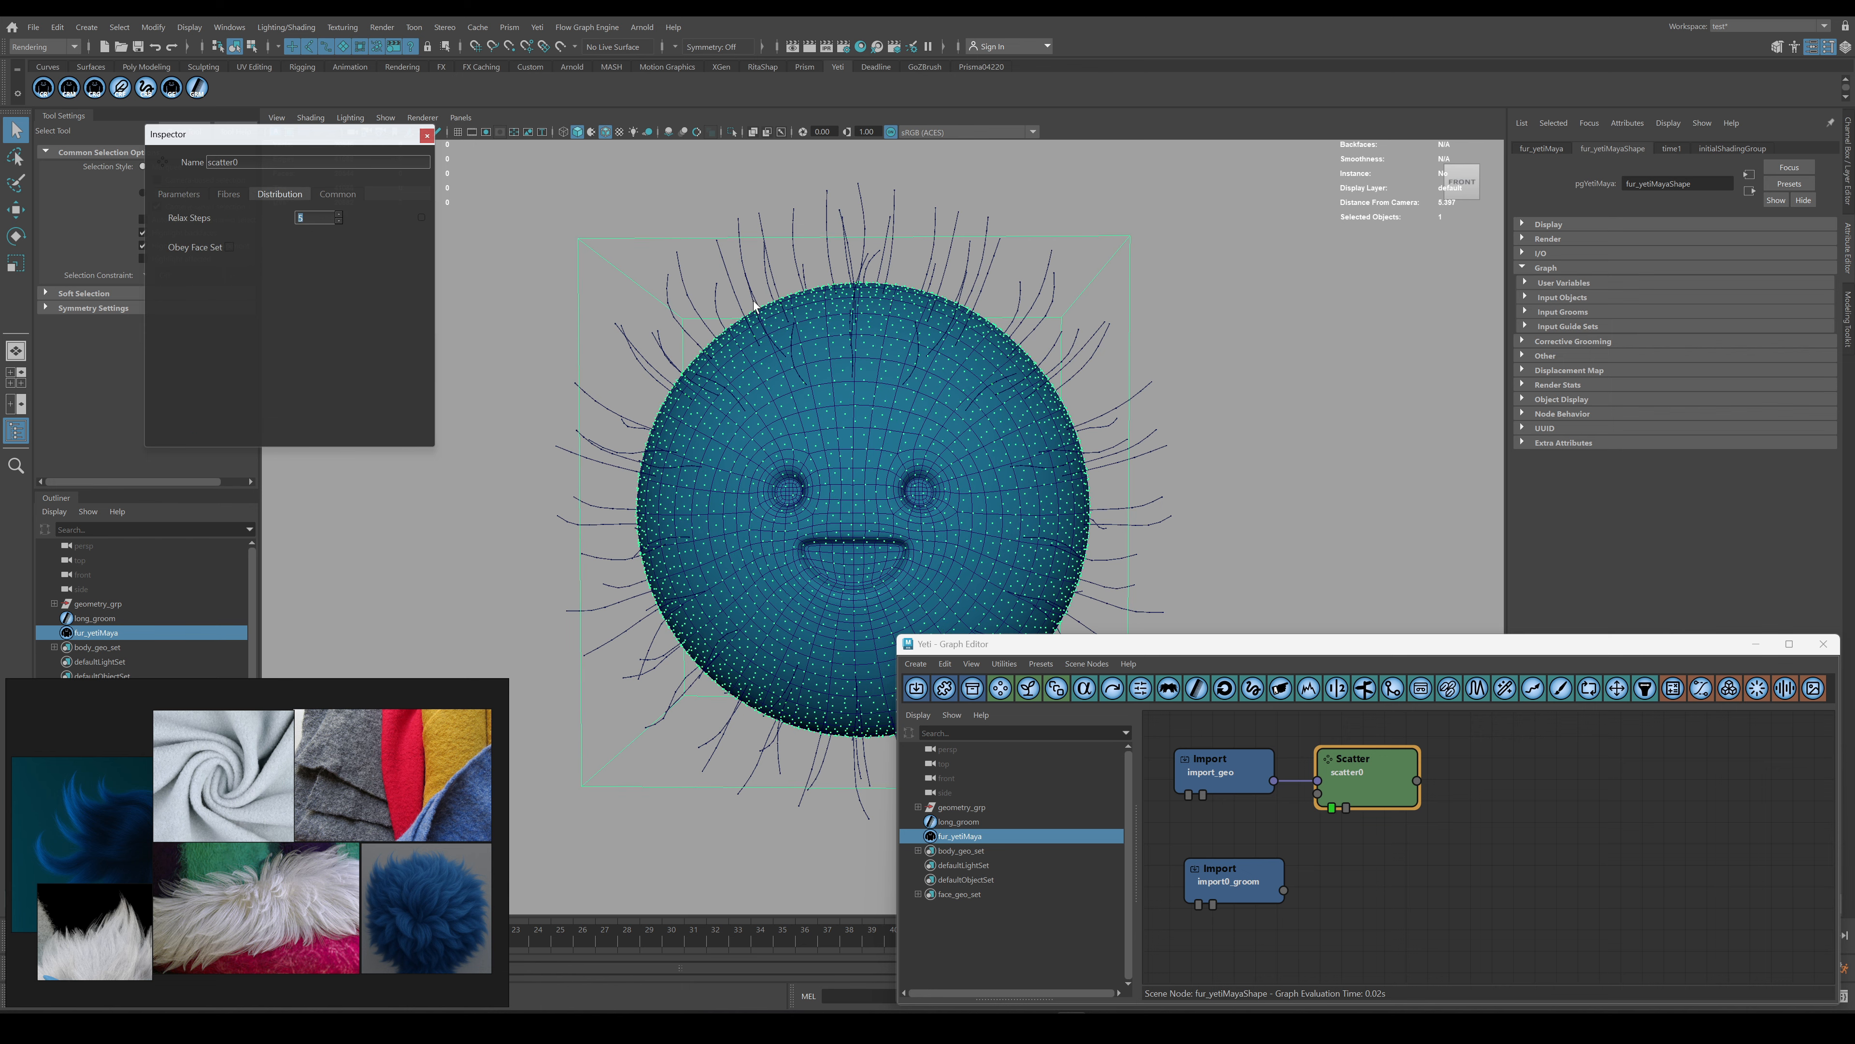
pyautogui.moveTo(766, 309)
pyautogui.keyDown('alt'); pyautogui.mouseDown()
pyautogui.moveTo(828, 315)
pyautogui.moveTo(757, 319)
pyautogui.mouseUp(); pyautogui.keyUp('alt')
# Try restricting the Scatter node to the face set face_geo_set.
pyautogui.click(1381, 784)
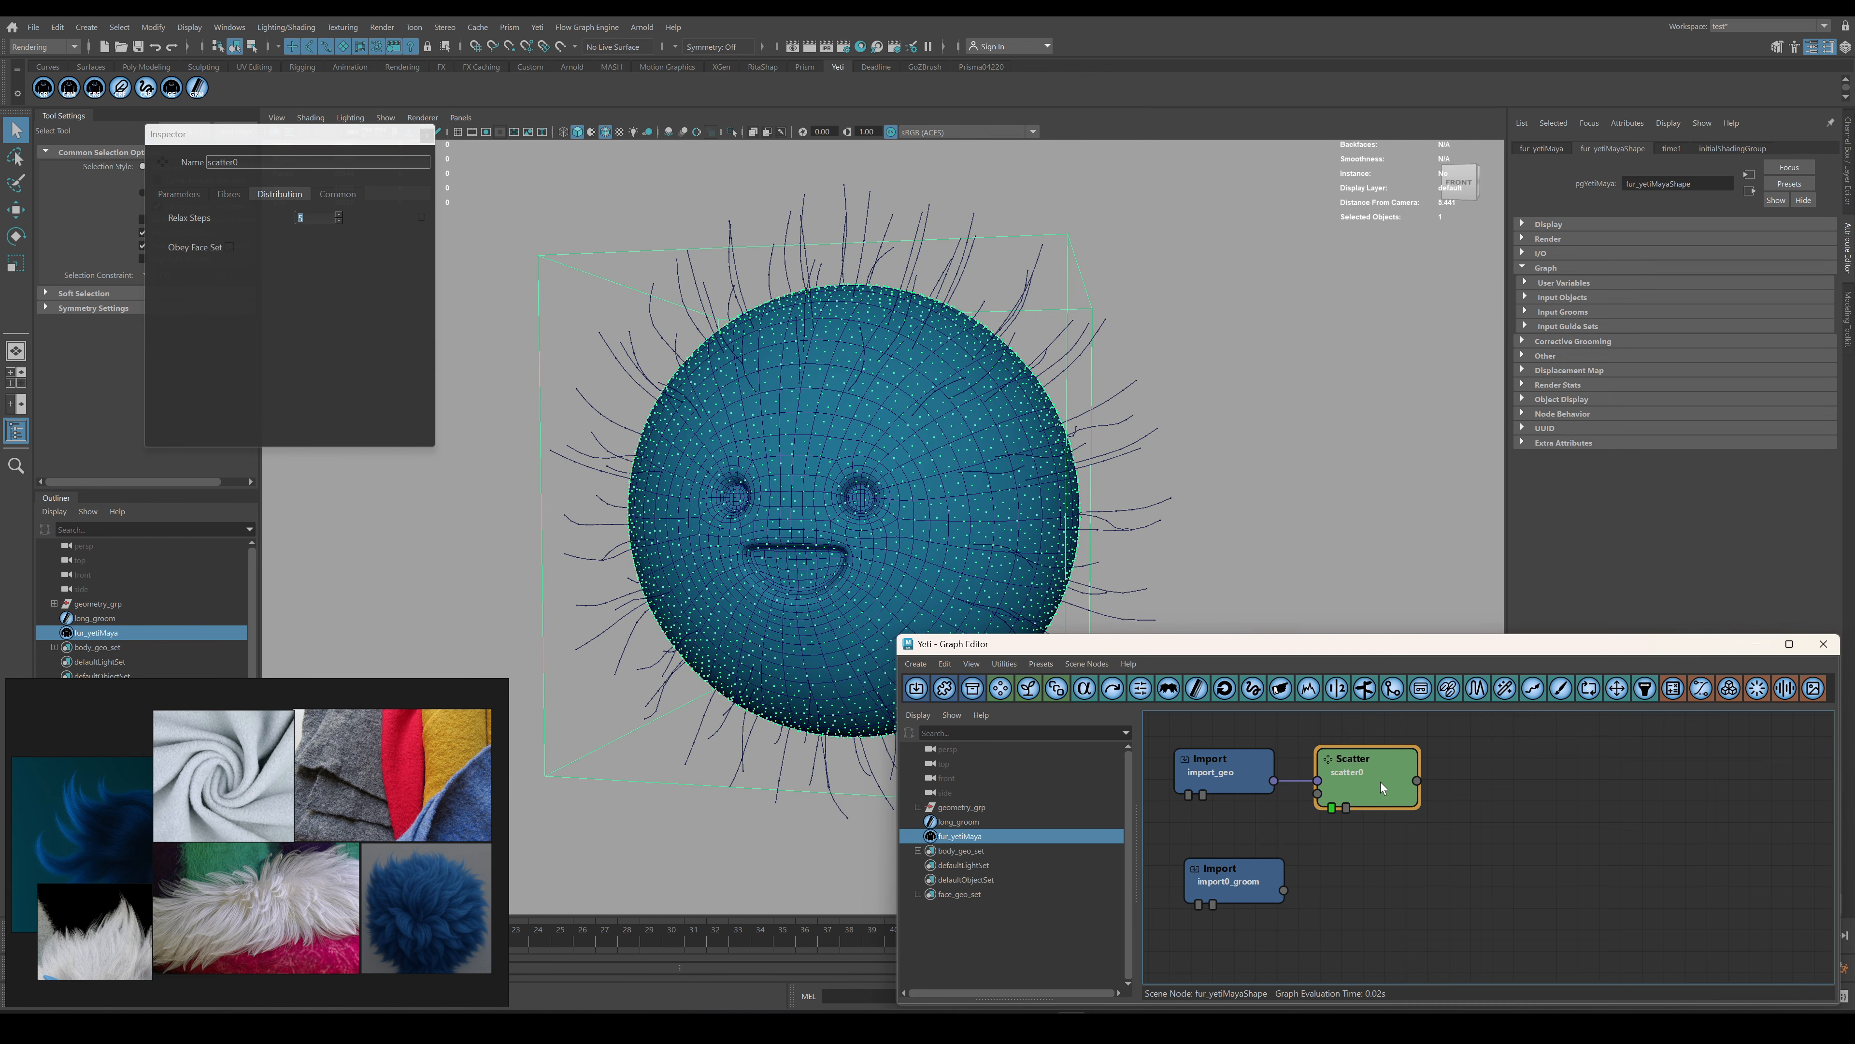
pyautogui.click(156, 686)
pyautogui.click(958, 836)
pyautogui.click(1351, 761)
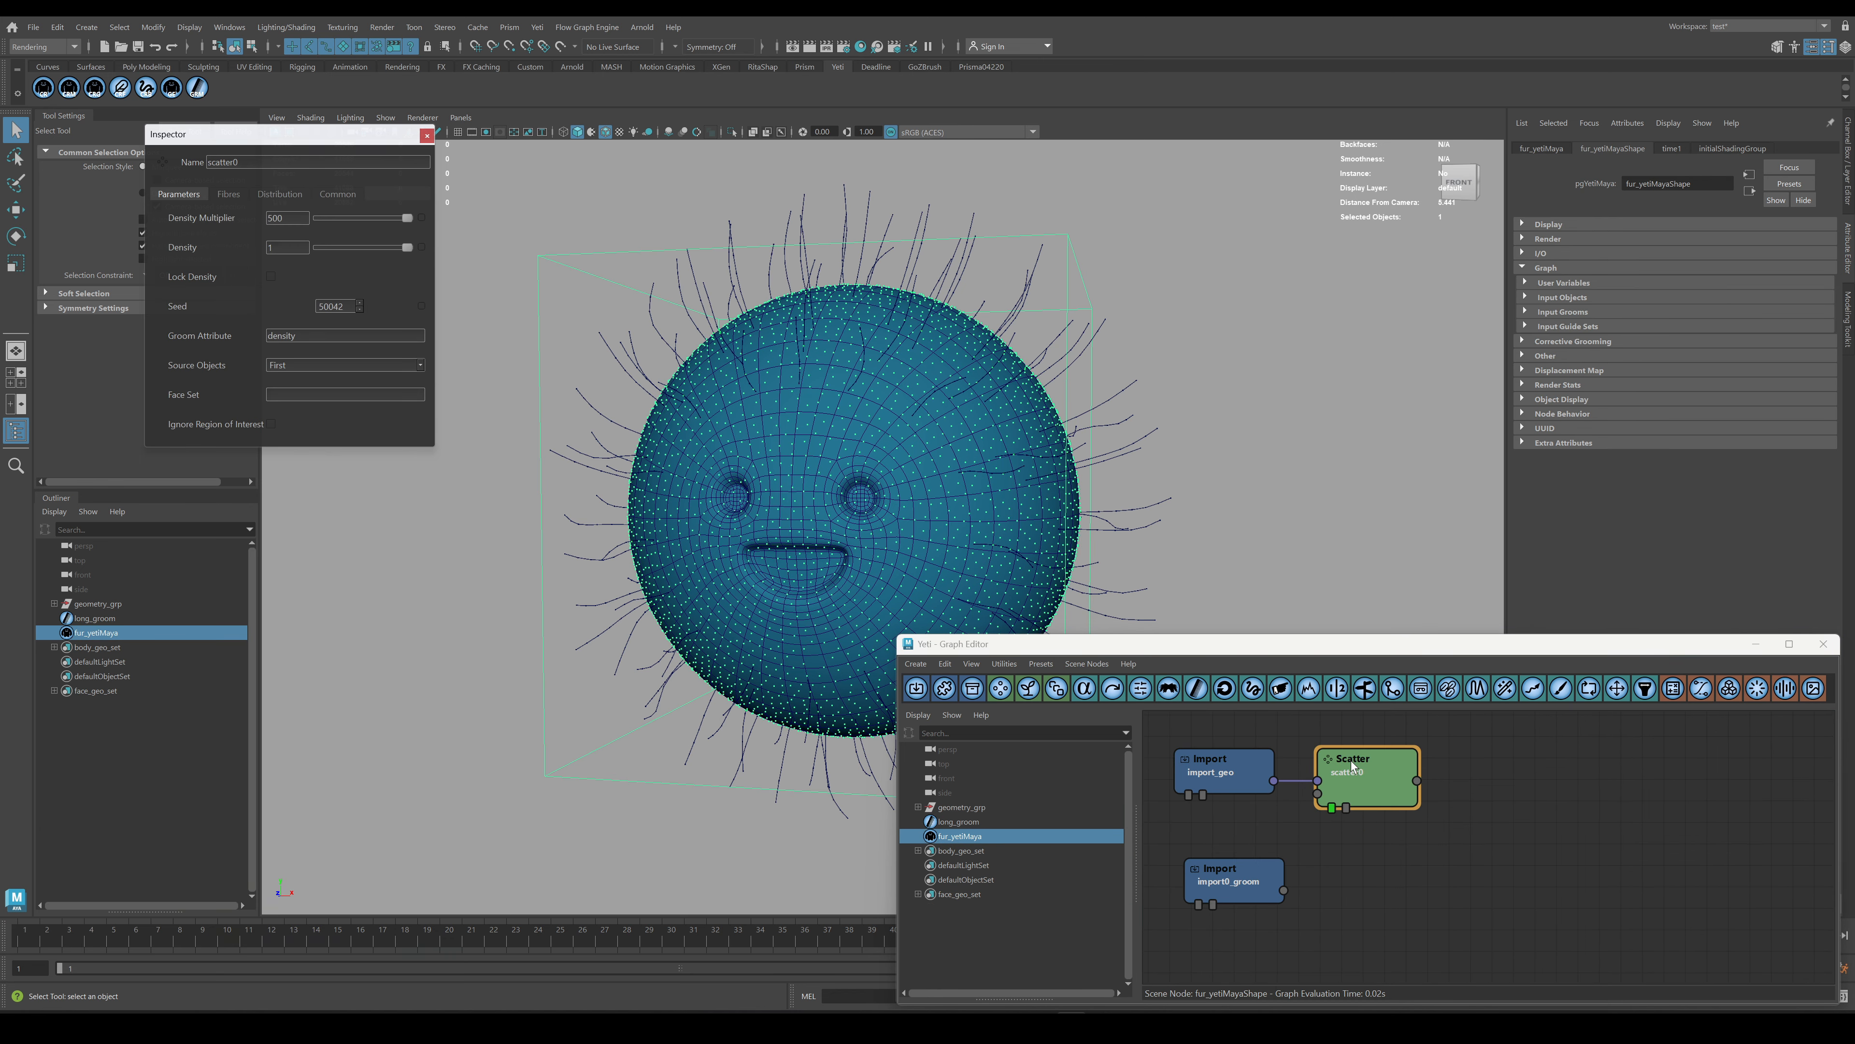
pyautogui.press('Return')
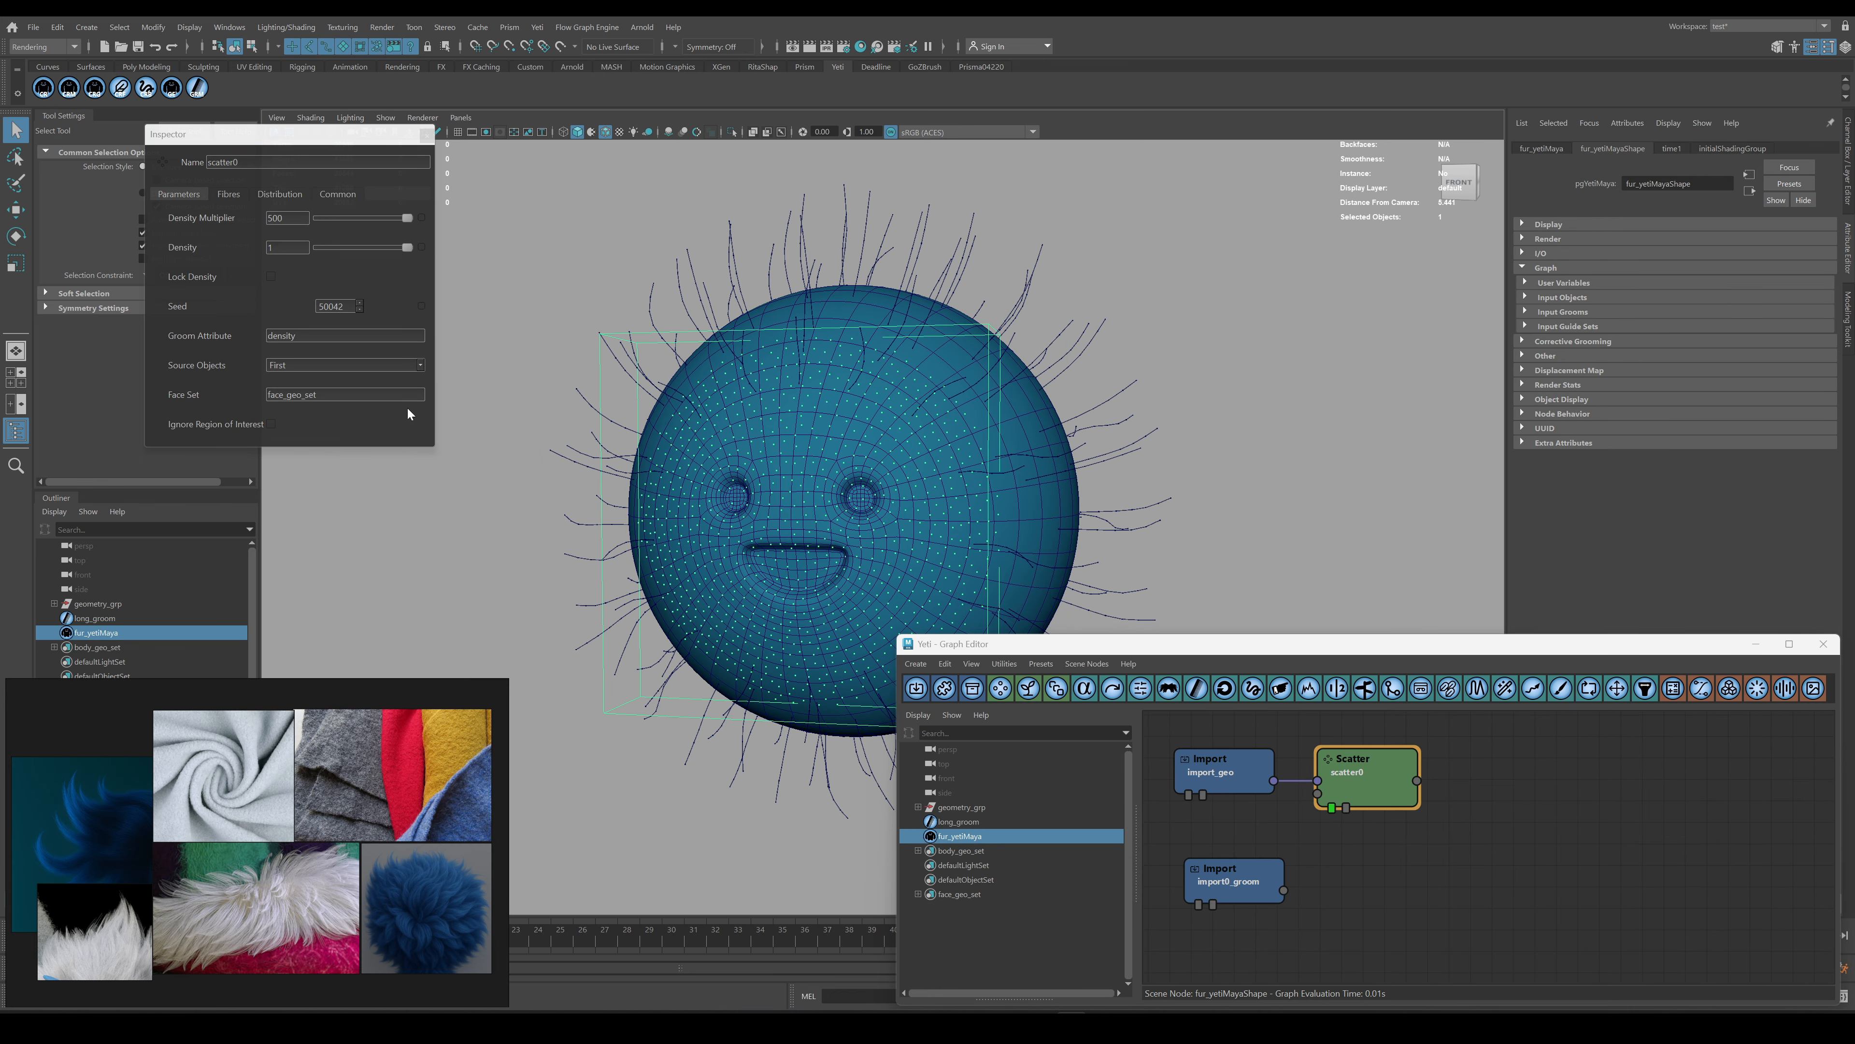
# Set the Scatter node's Face Set to body_geo_set.
pyautogui.click(963, 852)
pyautogui.click(1038, 839)
pyautogui.click(1355, 764)
pyautogui.press('Return')
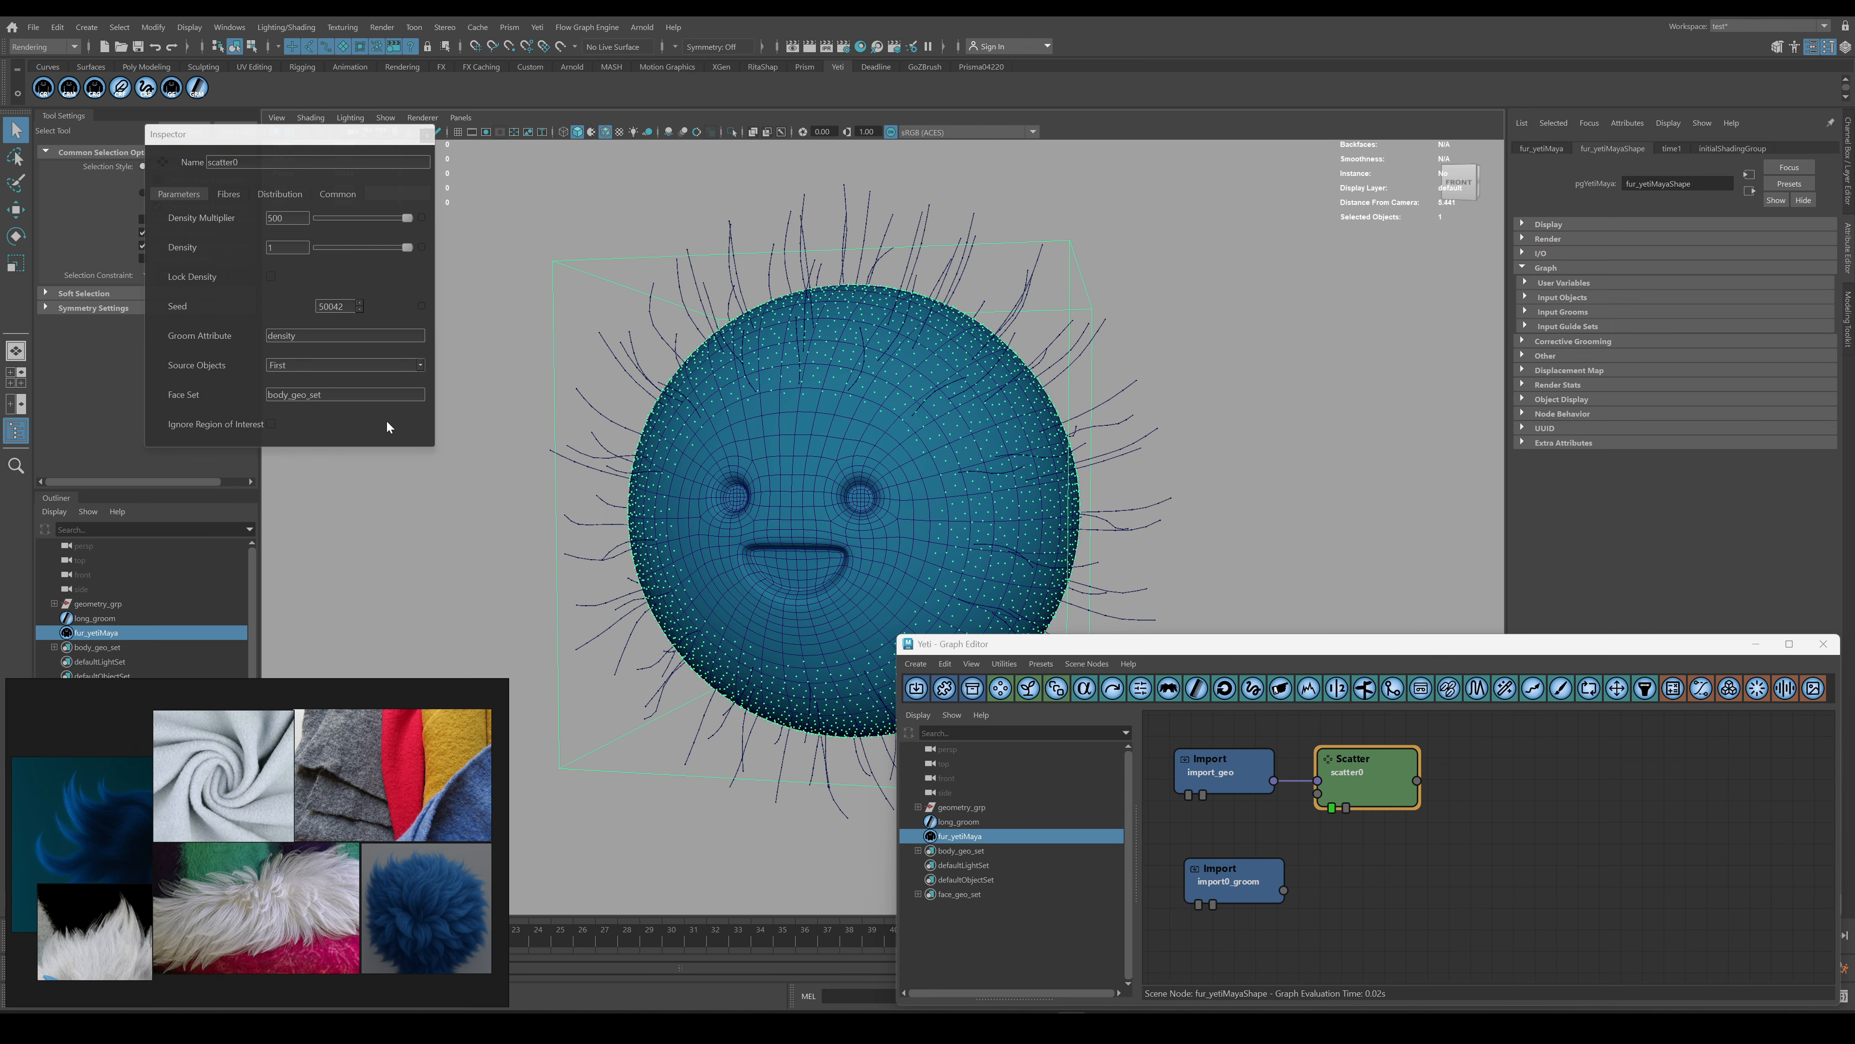
# Add Grow and Comb nodes after the Scatter node and connect import0_groom to both of them.
pyautogui.click(1354, 785)
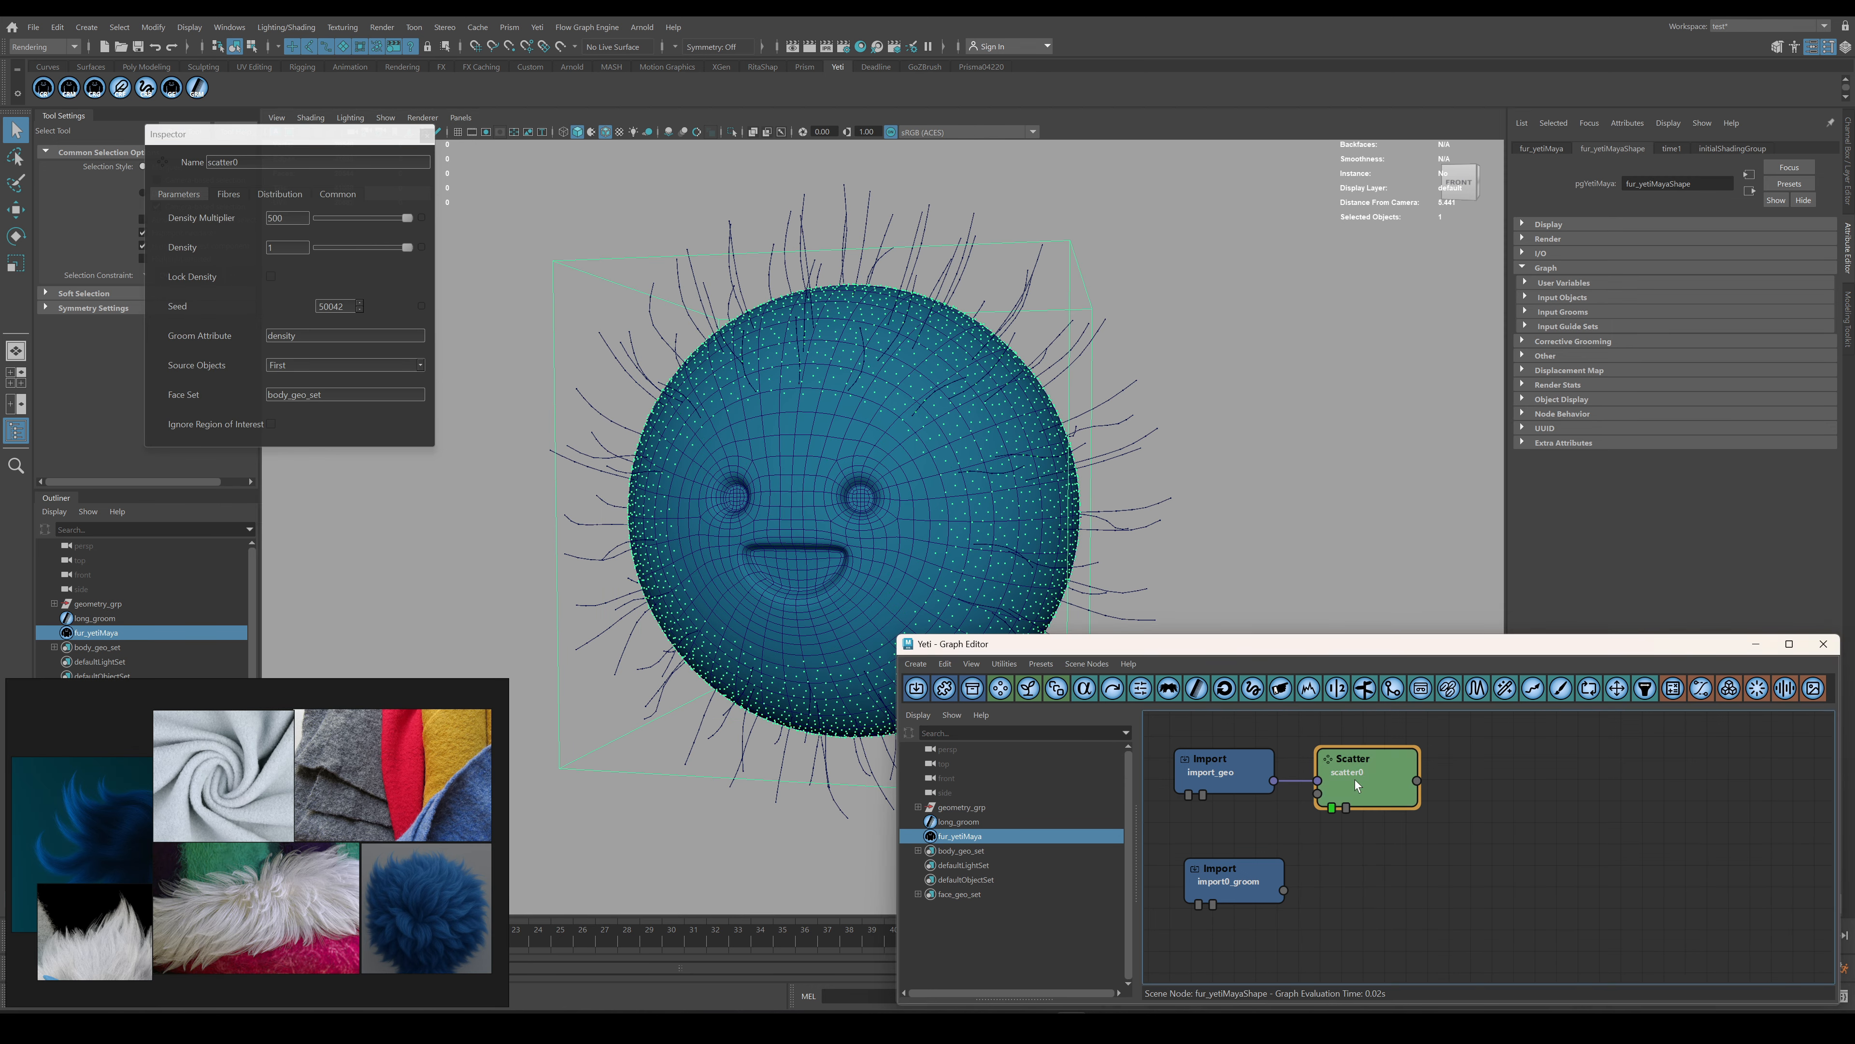
pyautogui.click(1029, 687)
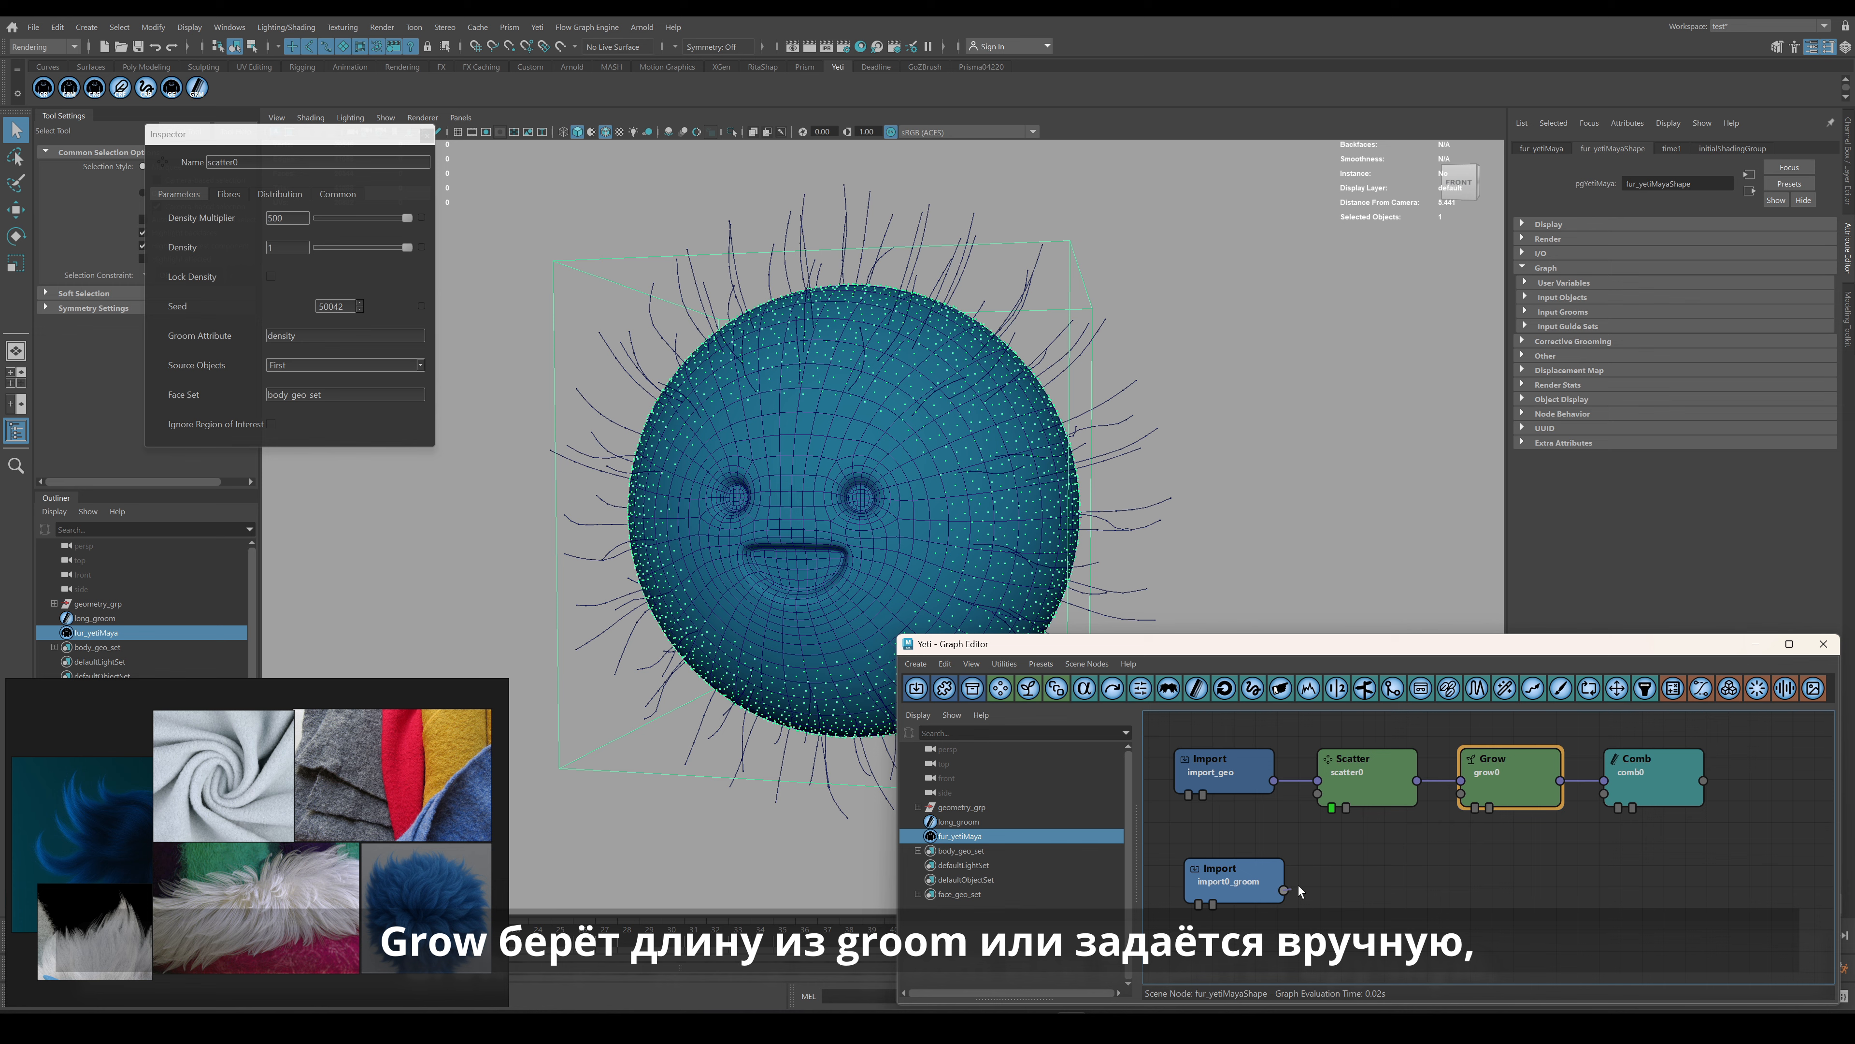
pyautogui.moveTo(1283, 889); pyautogui.dragTo(1460, 793)
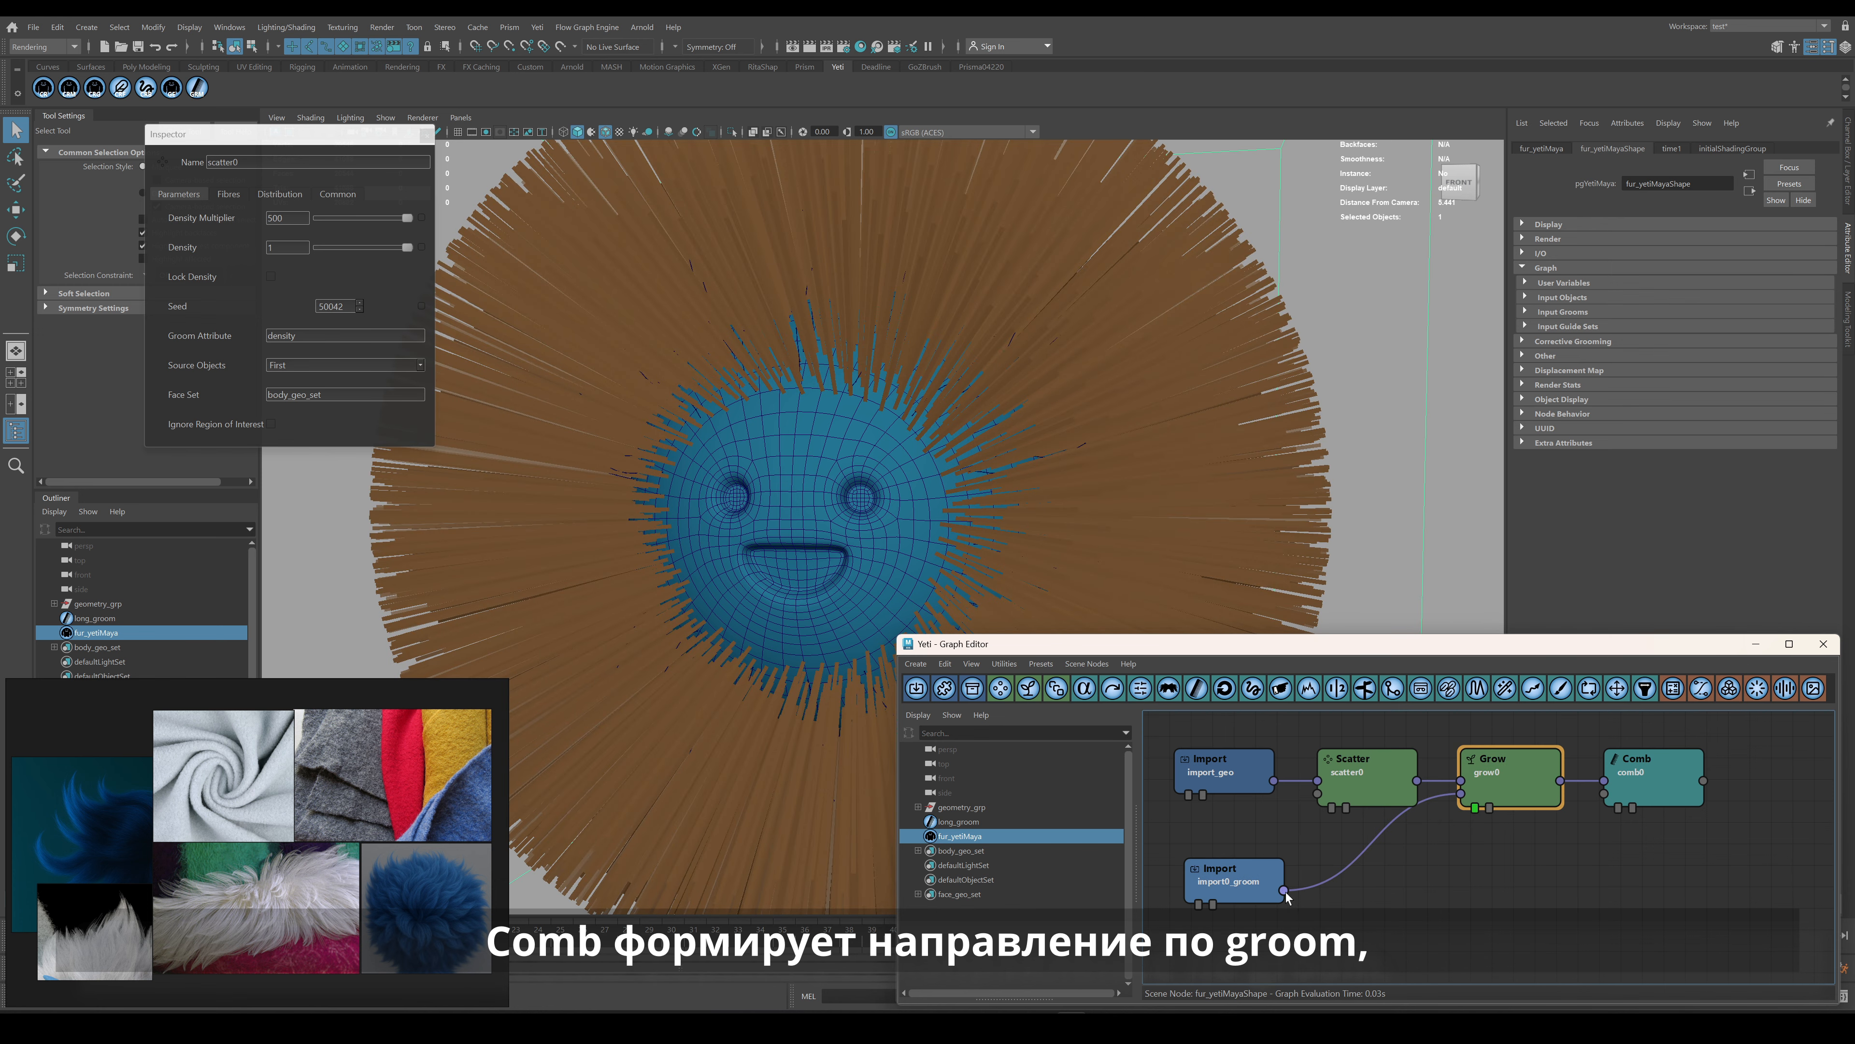
pyautogui.moveTo(1283, 889); pyautogui.dragTo(1604, 793)
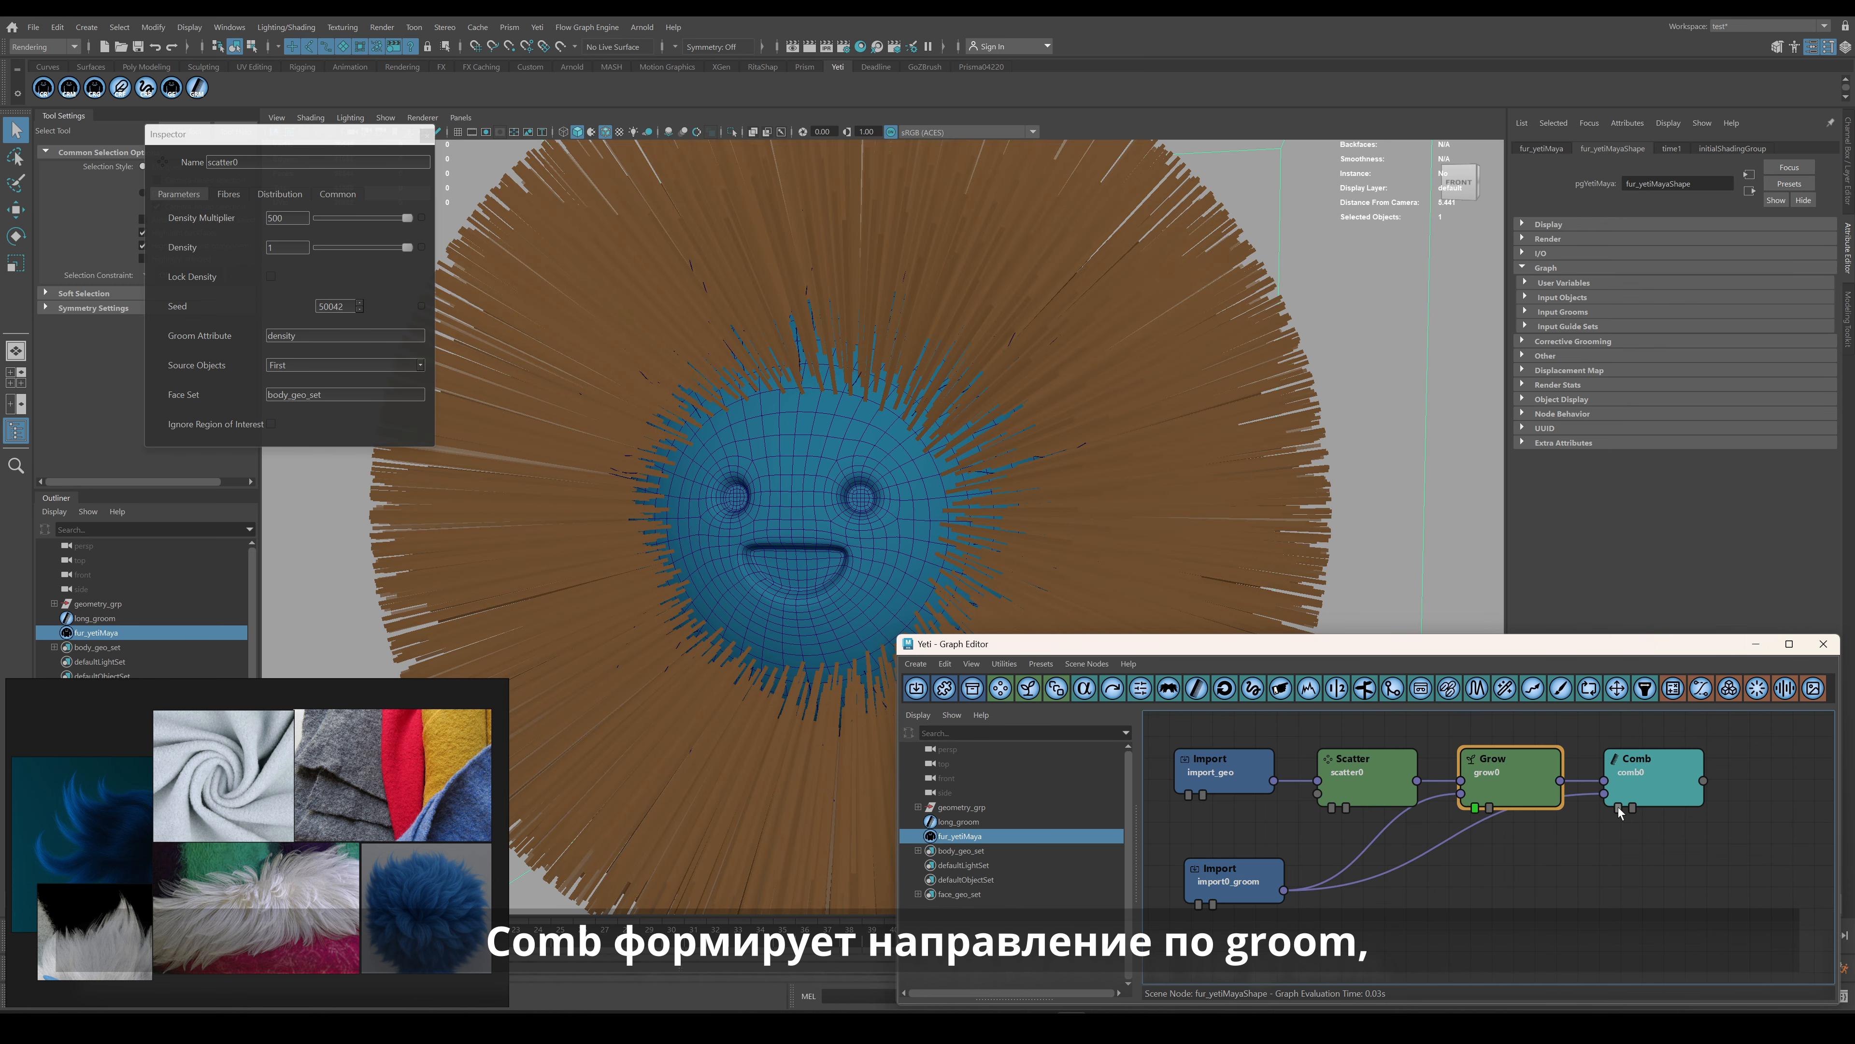
# Set the import0_groom node's type to Groom with long_groomShape as its selection.
pyautogui.click(1234, 879)
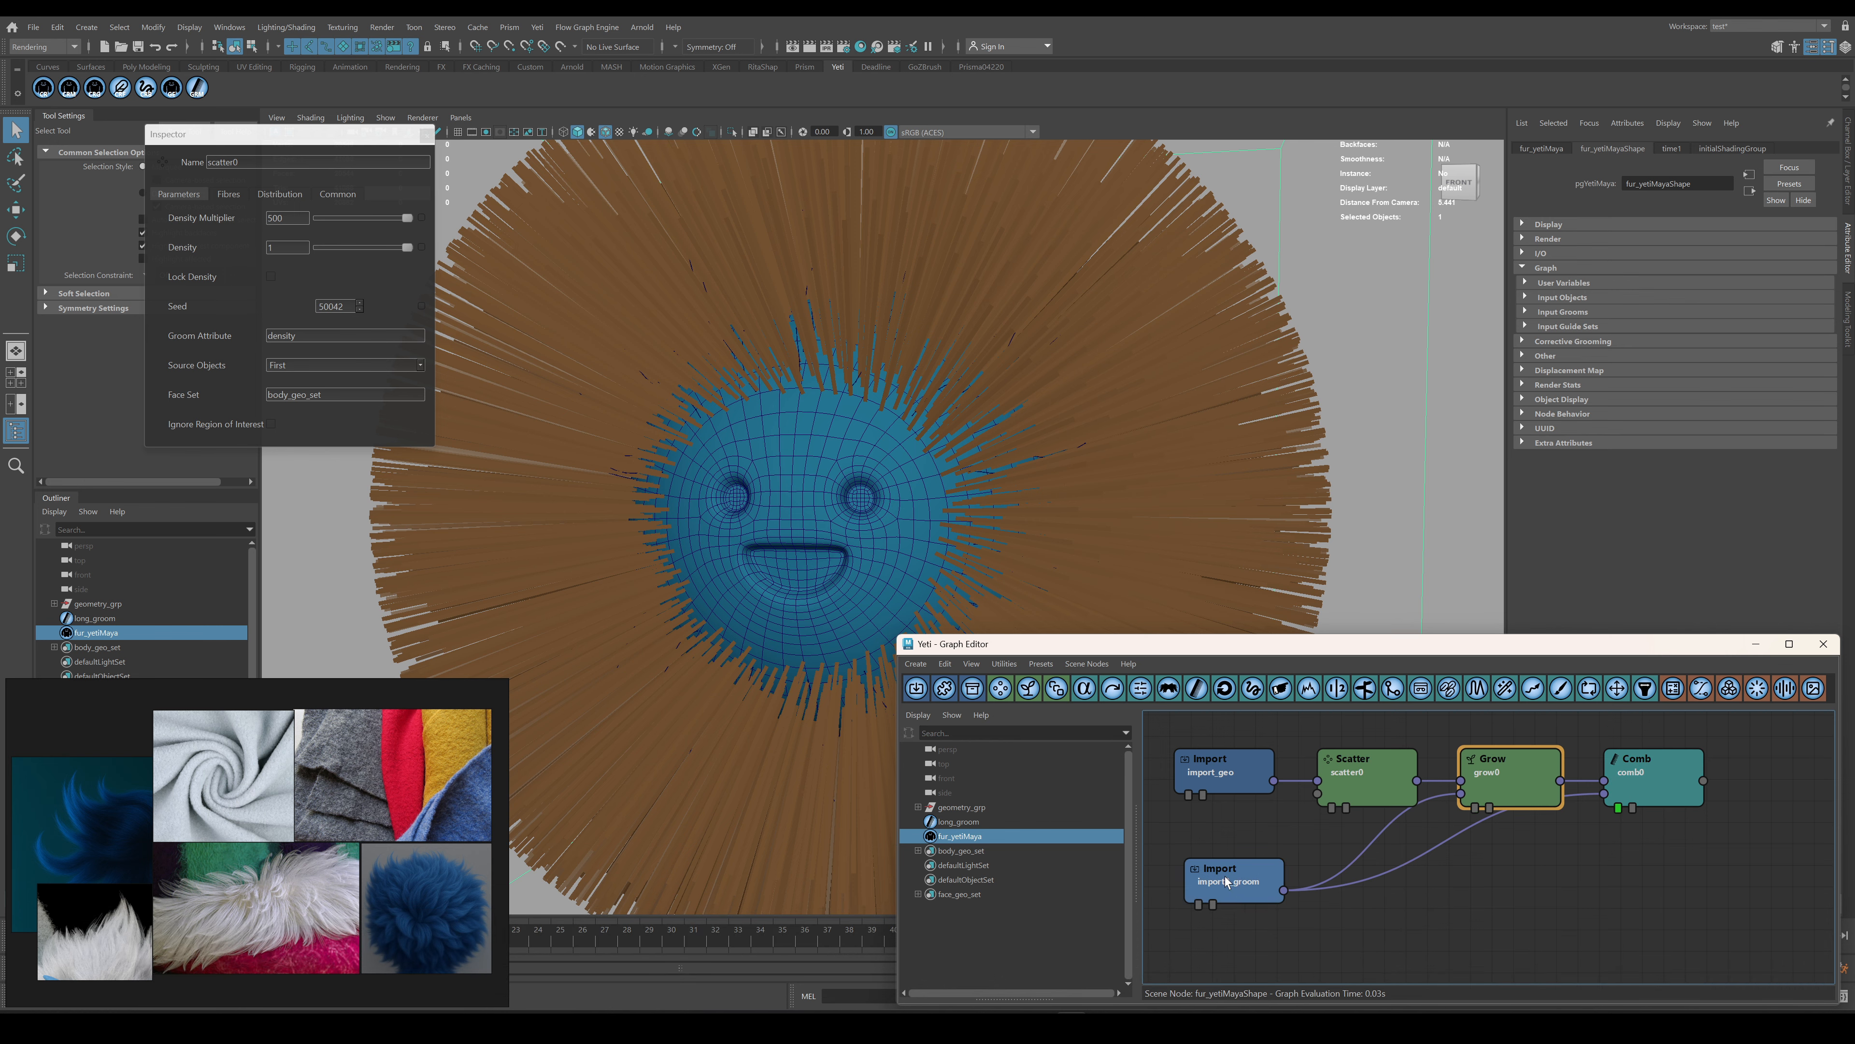
pyautogui.click(255, 247)
pyautogui.click(256, 273)
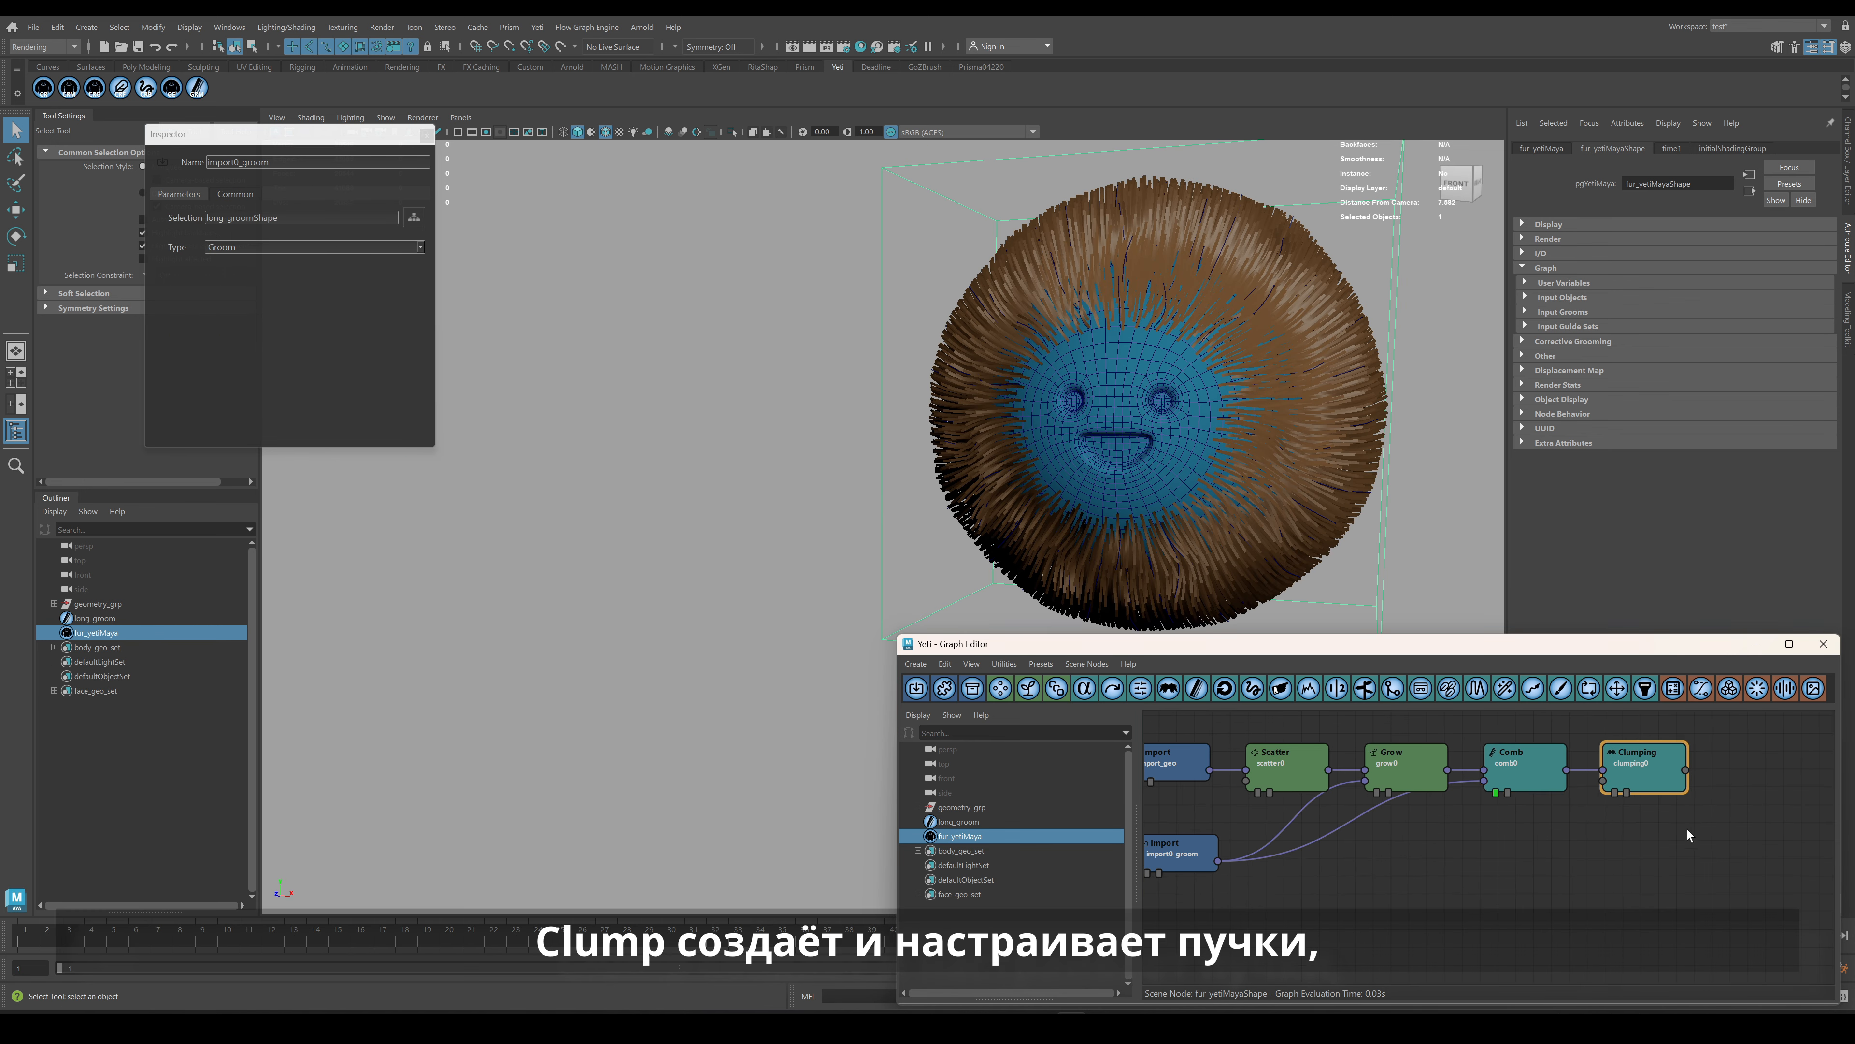
# Display the result of the first Clumping node and add a second Clumping node after it.
pyautogui.keyDown('alt'); pyautogui.moveTo(1688, 836); pyautogui.dragTo(1598, 826, button='middle'); pyautogui.keyUp('alt')
pyautogui.click(1497, 807)
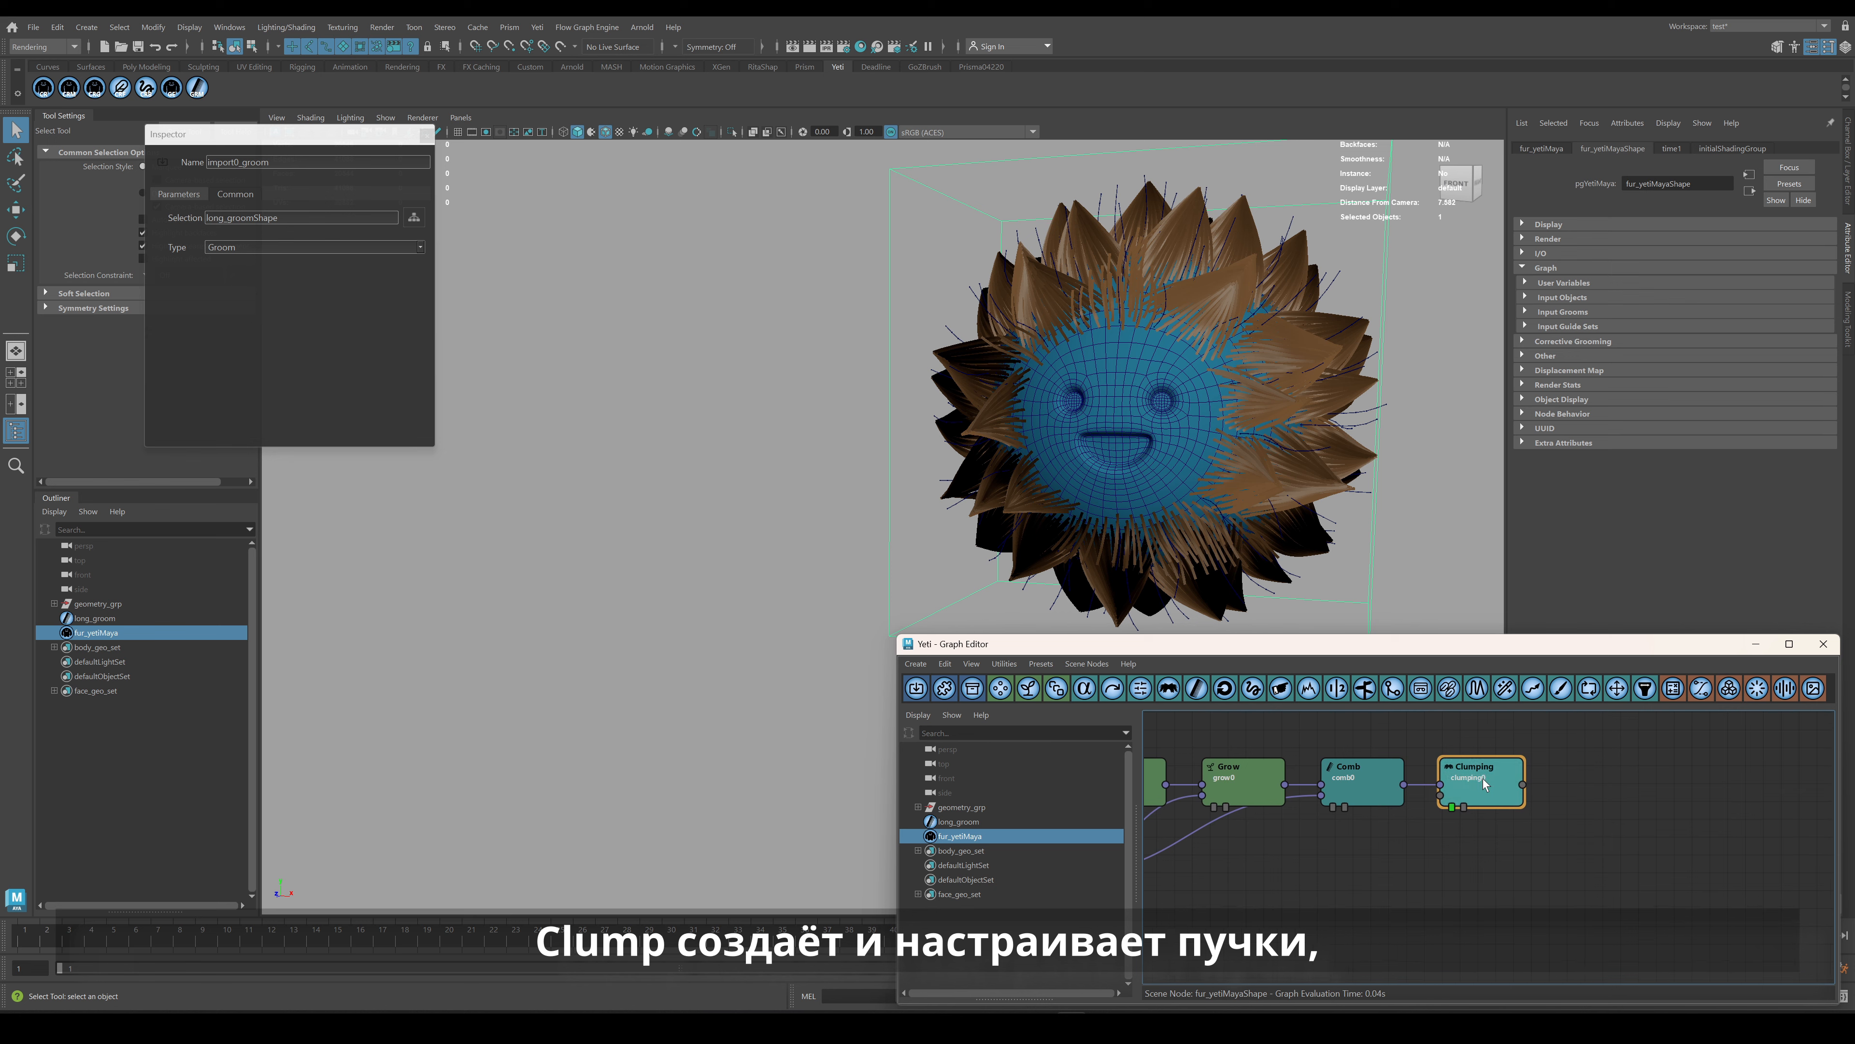
pyautogui.click(1173, 689)
# Duplicate the Scatter, Grow and Comb nodes as a separate branch and connect the copied Comb to the first Clumping node.
pyautogui.keyDown('alt'); pyautogui.moveTo(1504, 860); pyautogui.dragTo(1636, 841, button='middle'); pyautogui.keyUp('alt')
pyautogui.moveTo(1510, 812); pyautogui.dragTo(1252, 767)
pyautogui.hotkey('ctrl', 'c')
pyautogui.click(1477, 848)
pyautogui.hotkey('ctrl', 'v')
pyautogui.moveTo(1532, 874); pyautogui.dragTo(1380, 826)
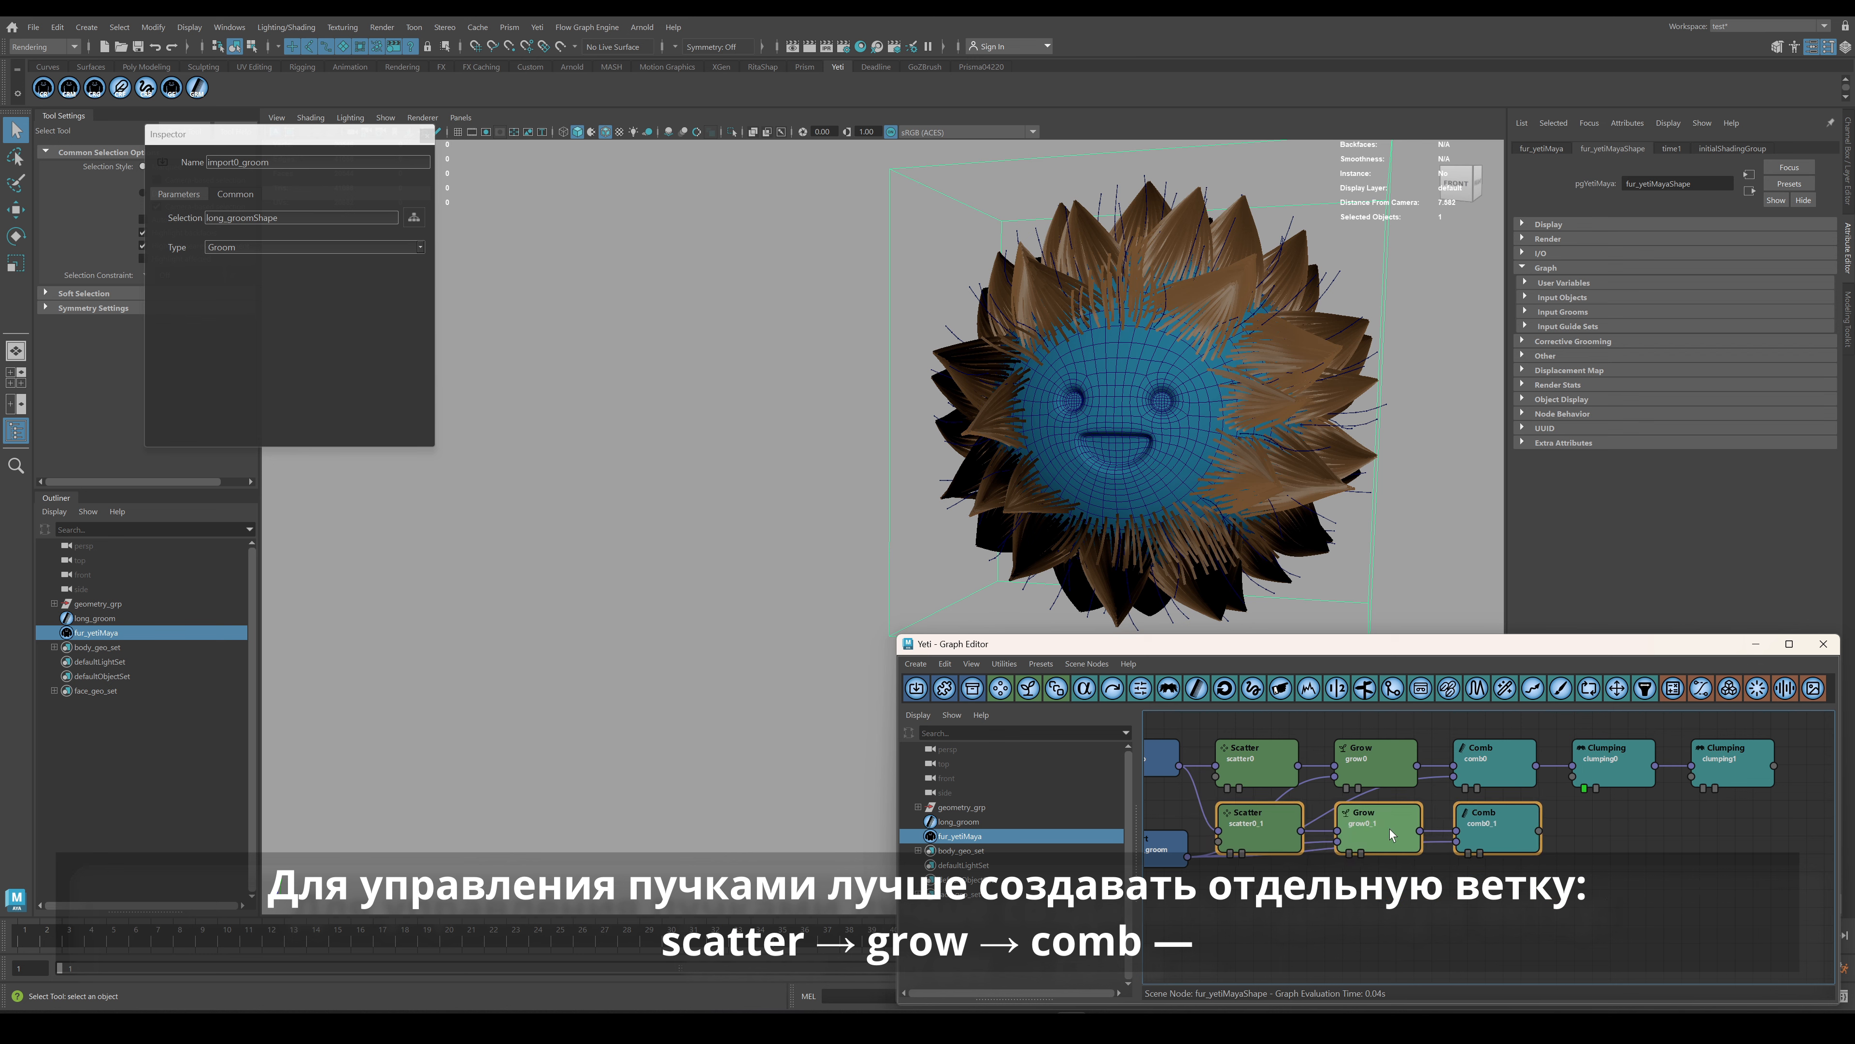
pyautogui.moveTo(1540, 831); pyautogui.dragTo(1571, 777)
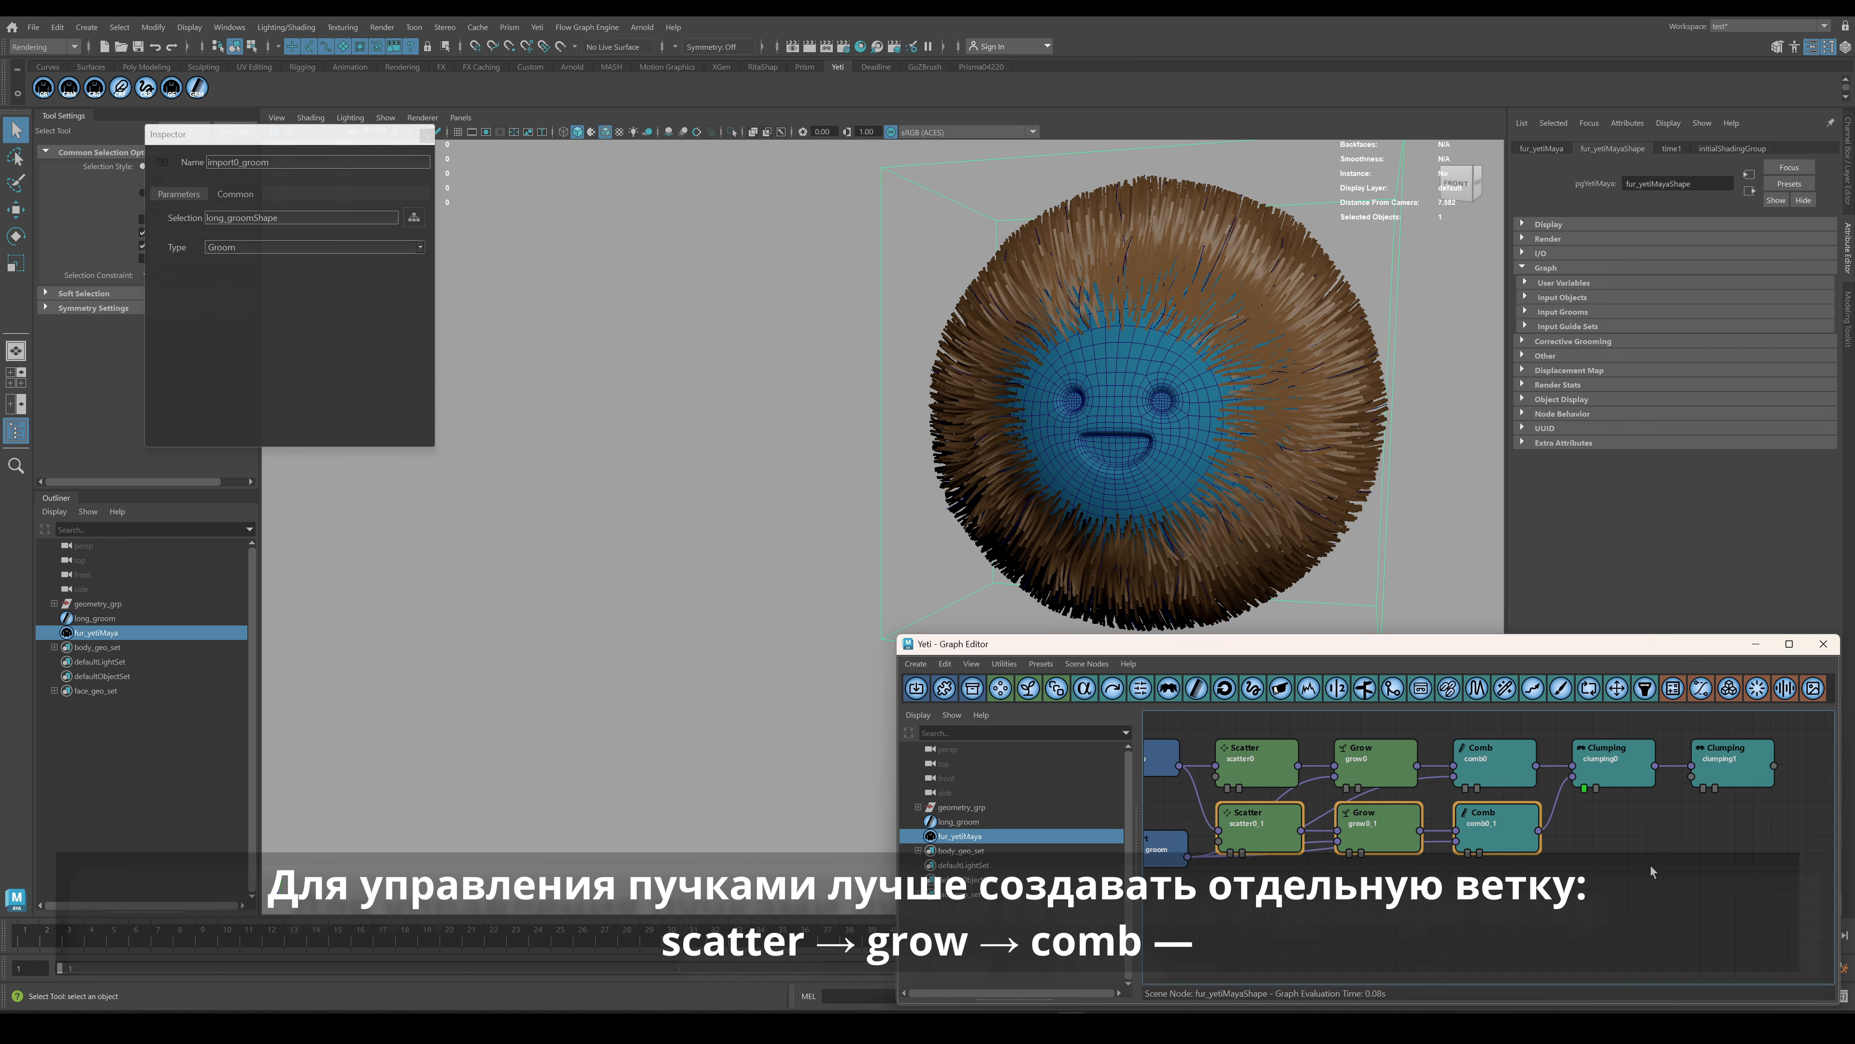
# Move the second Clumping node aside and insert a Scraggle node between the two Clumping nodes.
pyautogui.keyDown('alt'); pyautogui.moveTo(1655, 860); pyautogui.dragTo(1563, 870, button='middle'); pyautogui.keyUp('alt')
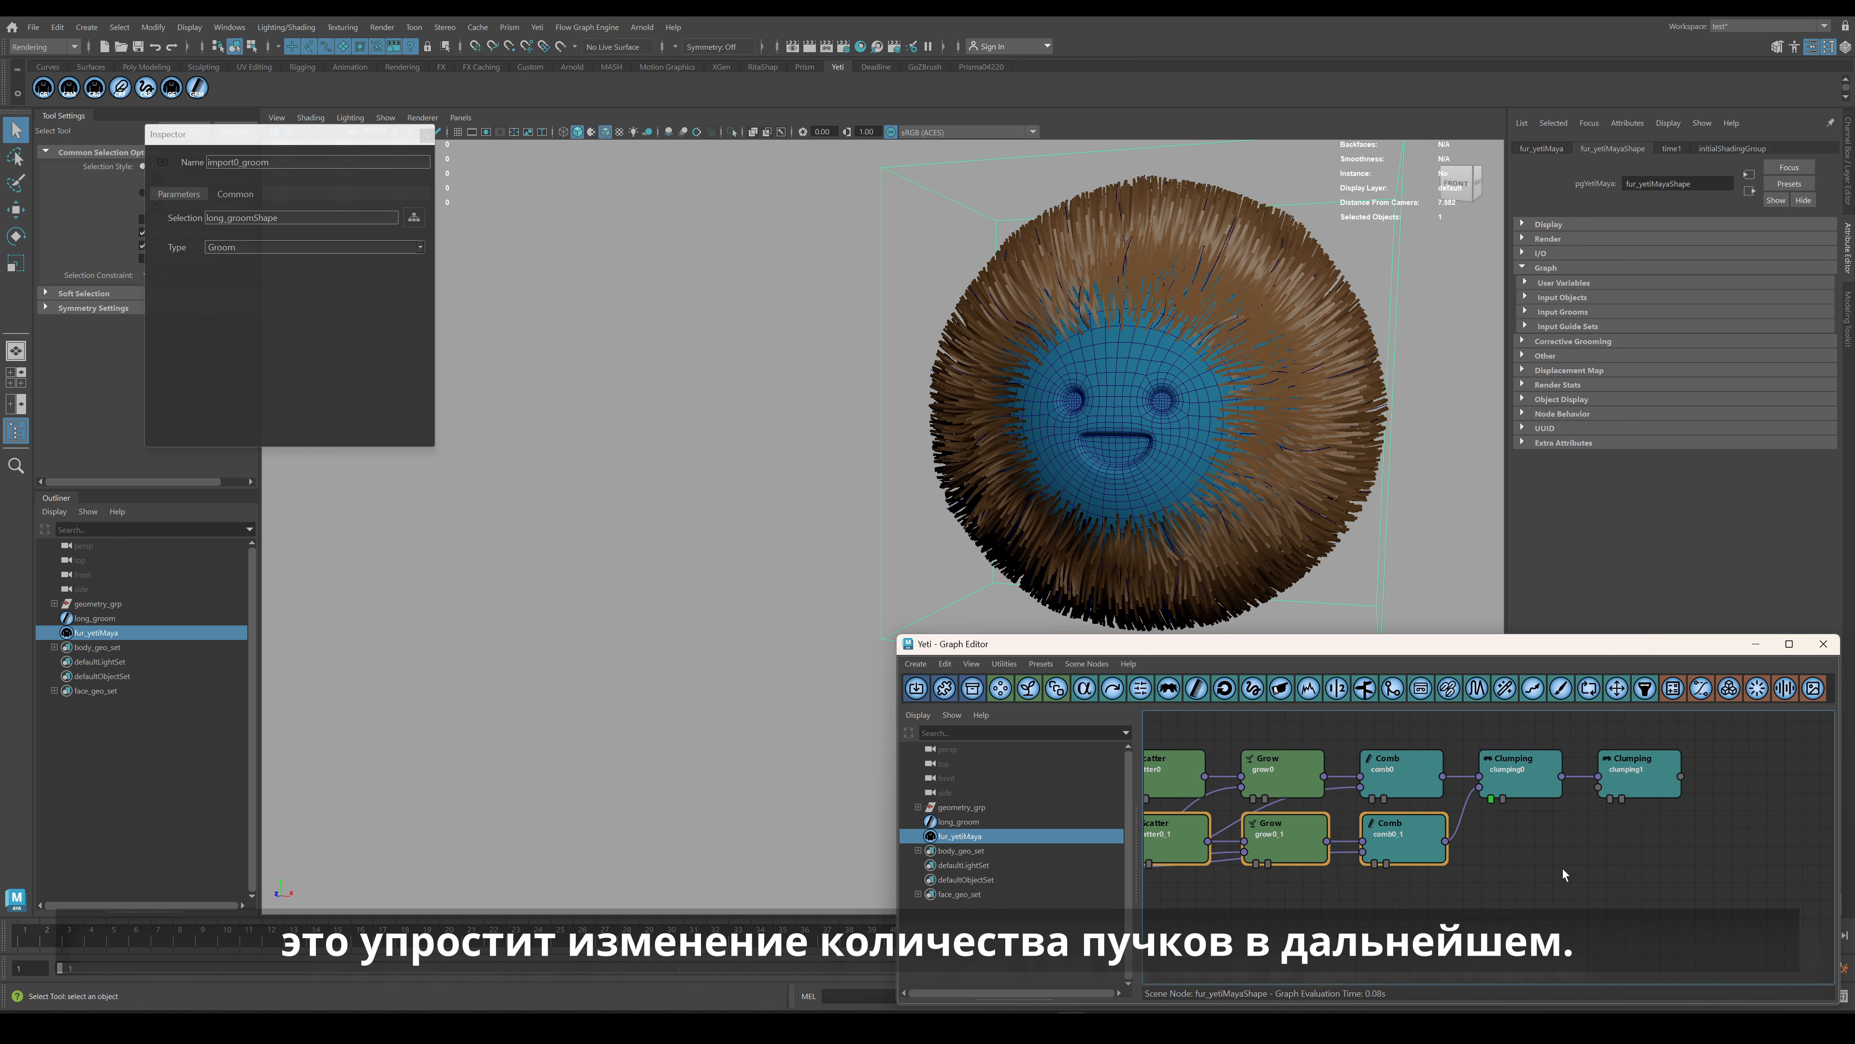
pyautogui.click(1625, 777)
pyautogui.keyDown('alt'); pyautogui.moveTo(1625, 777); pyautogui.dragTo(1539, 790, button='middle'); pyautogui.keyUp('alt')
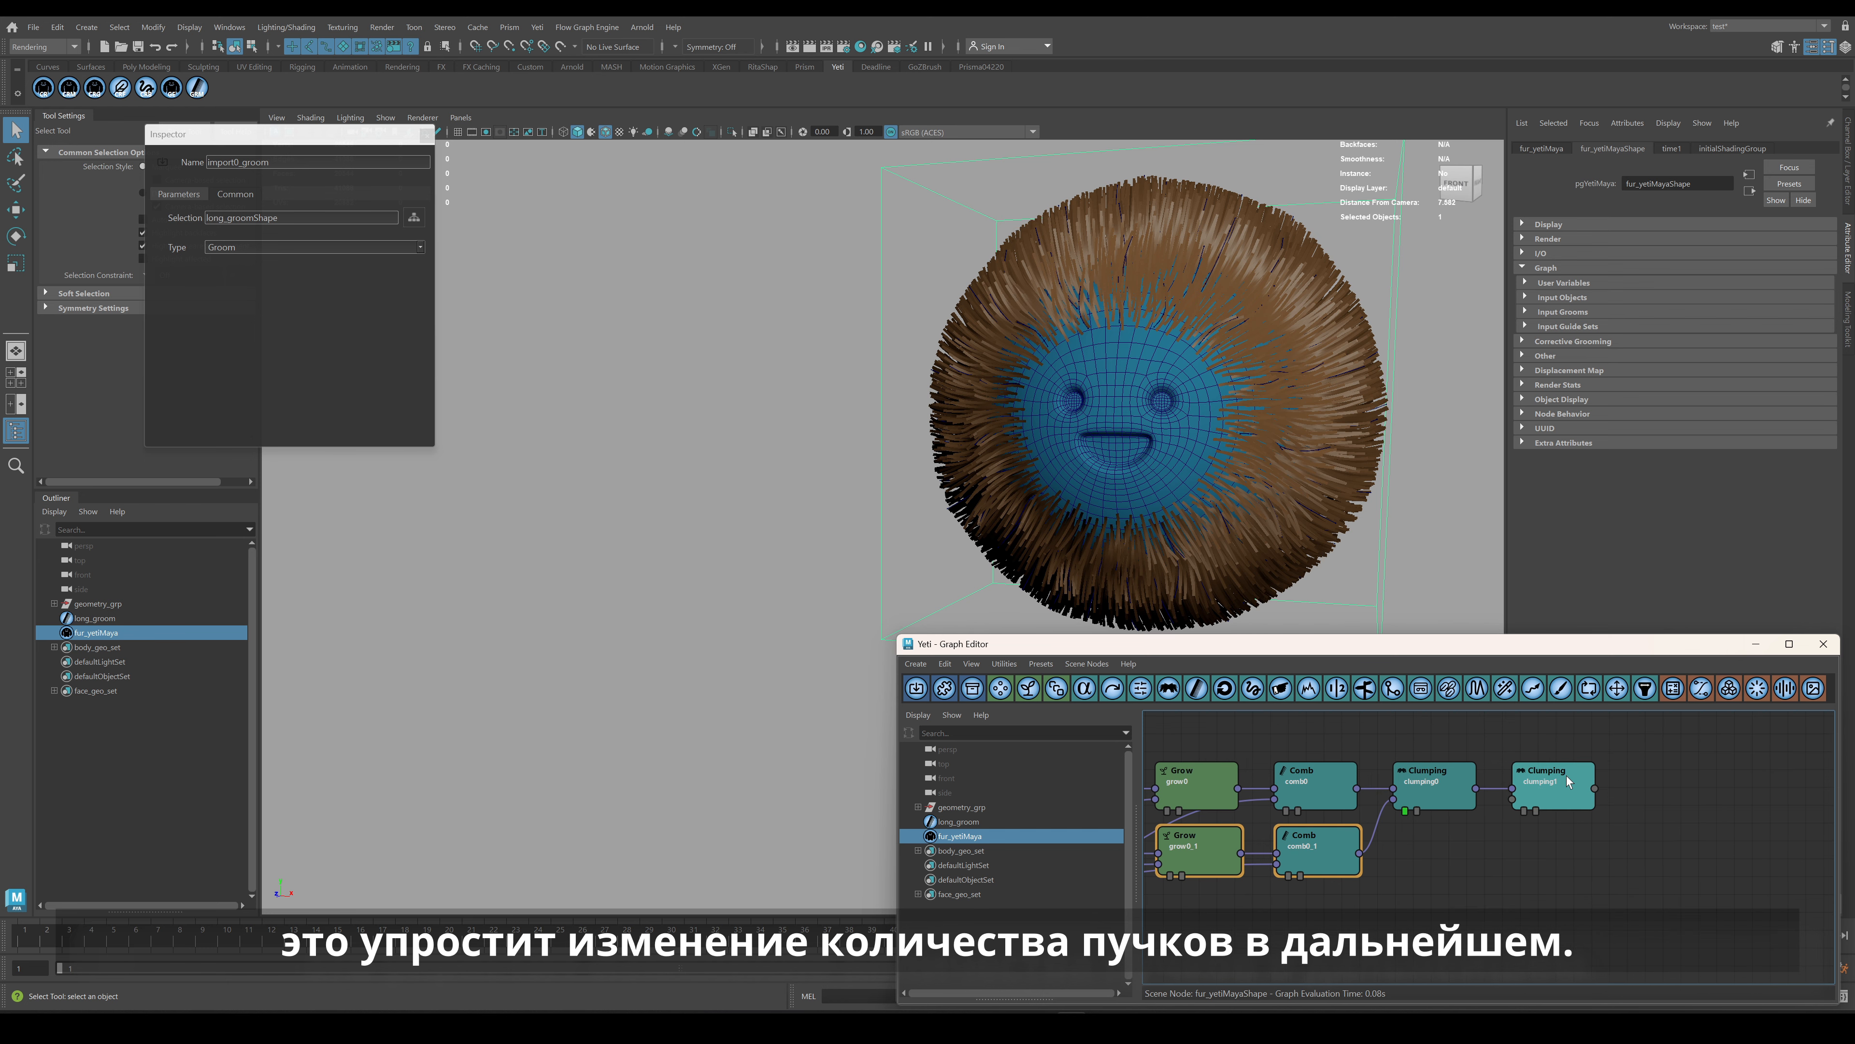
pyautogui.moveTo(1549, 800); pyautogui.dragTo(1629, 798)
pyautogui.click(1448, 794)
pyautogui.click(1535, 689)
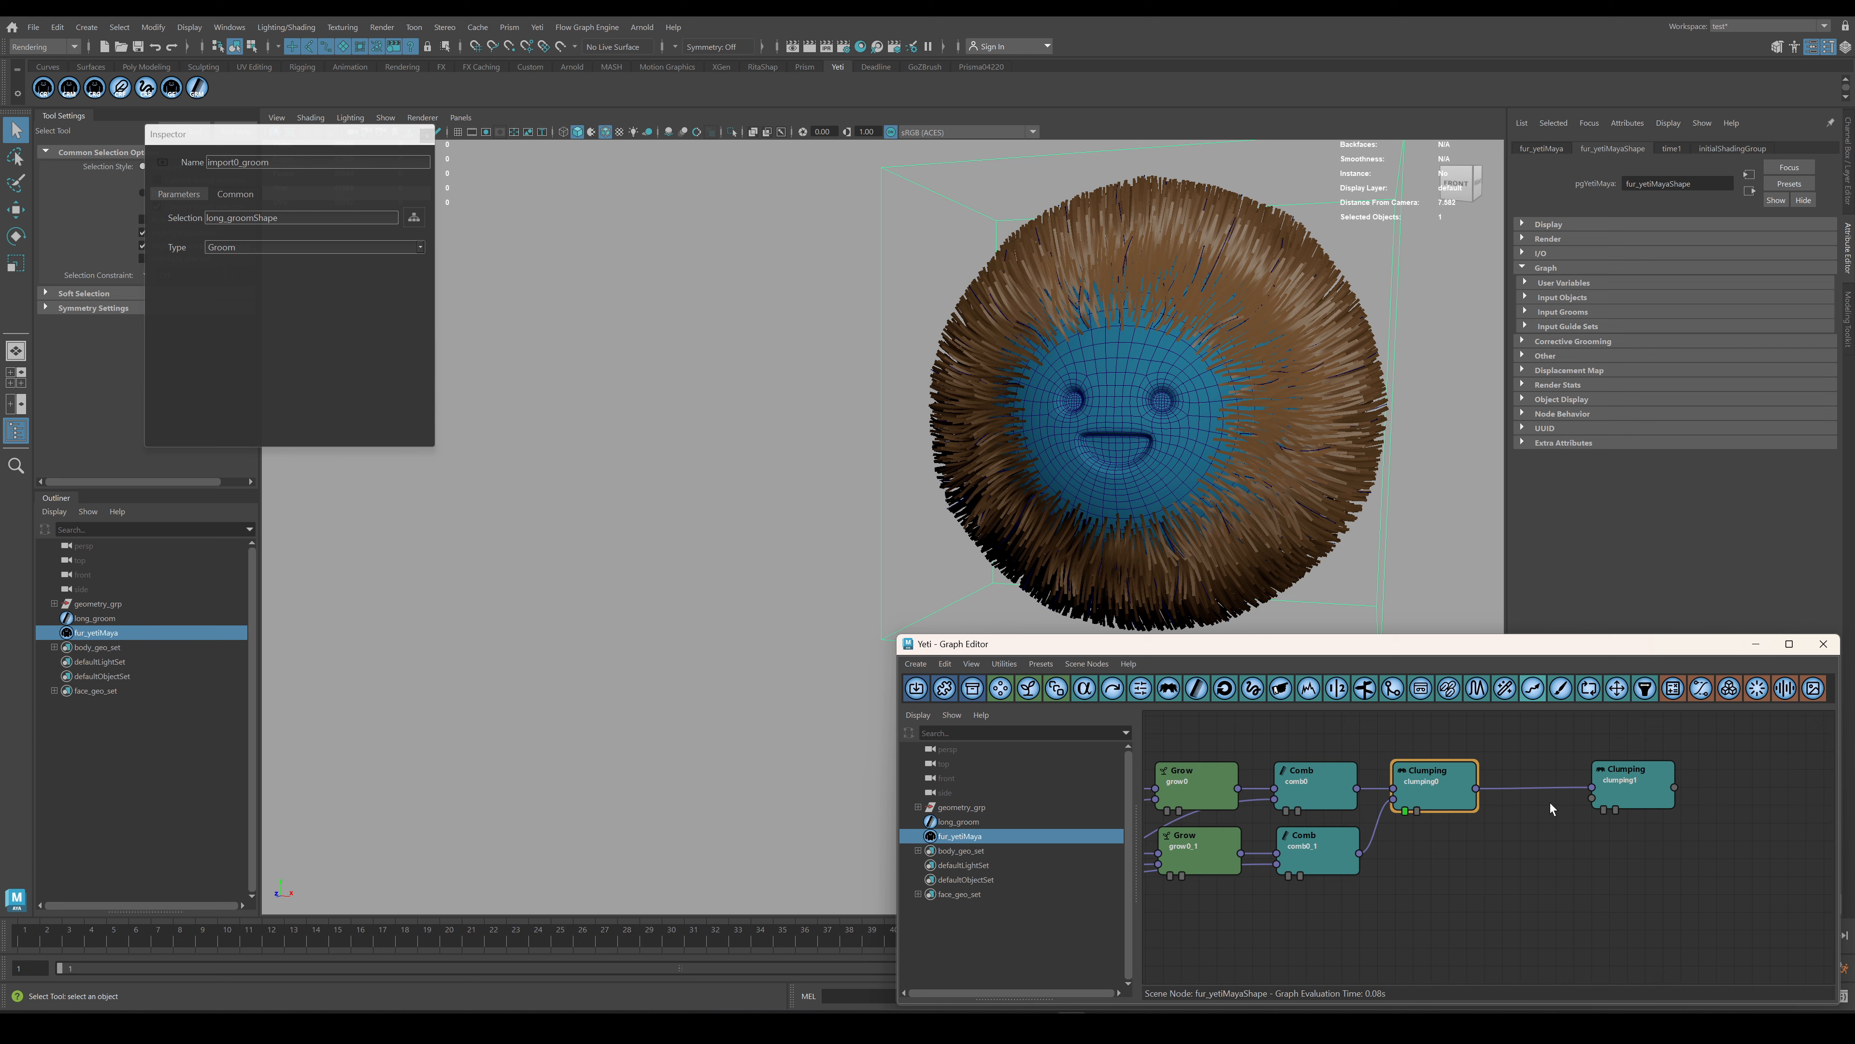
pyautogui.moveTo(1550, 802); pyautogui.dragTo(1593, 789)
pyautogui.moveTo(1541, 756); pyautogui.dragTo(1633, 787)
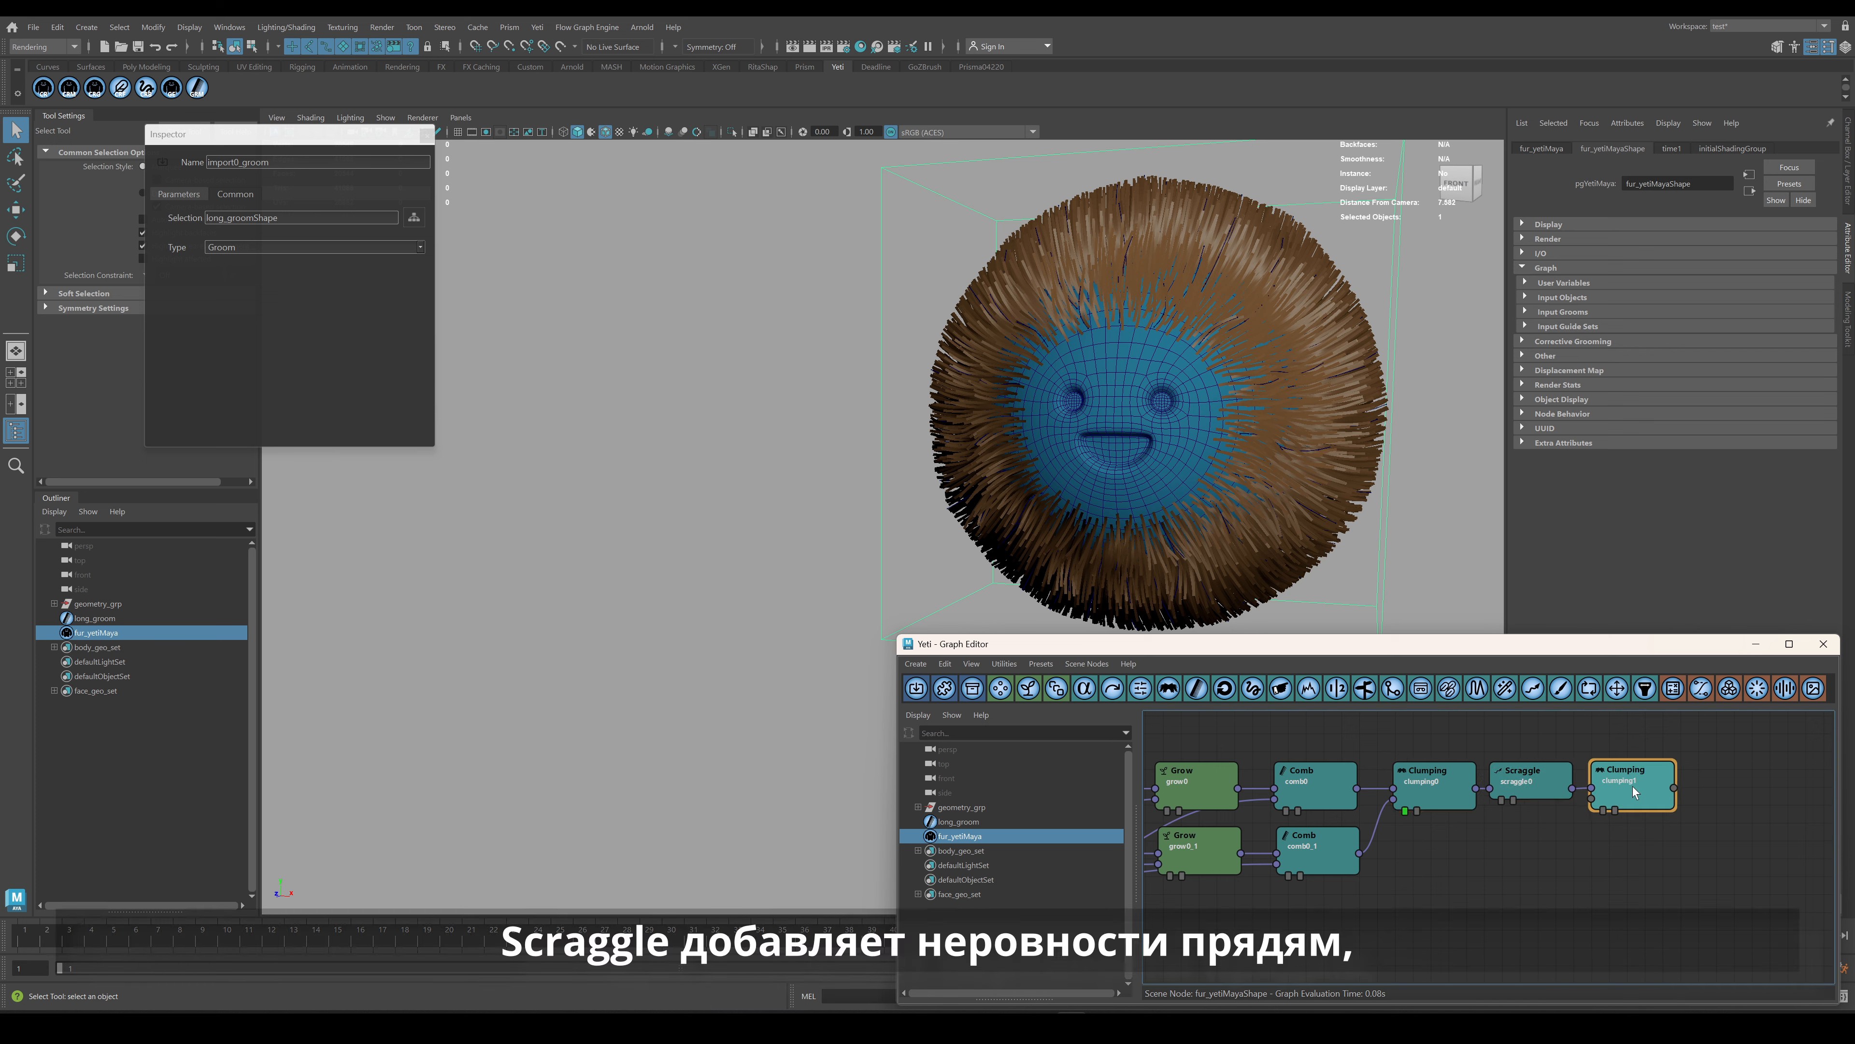
# Add a Width node at the end of the graph with Base Width 0.01 and Tip Width 0.001.
pyautogui.click(1506, 689)
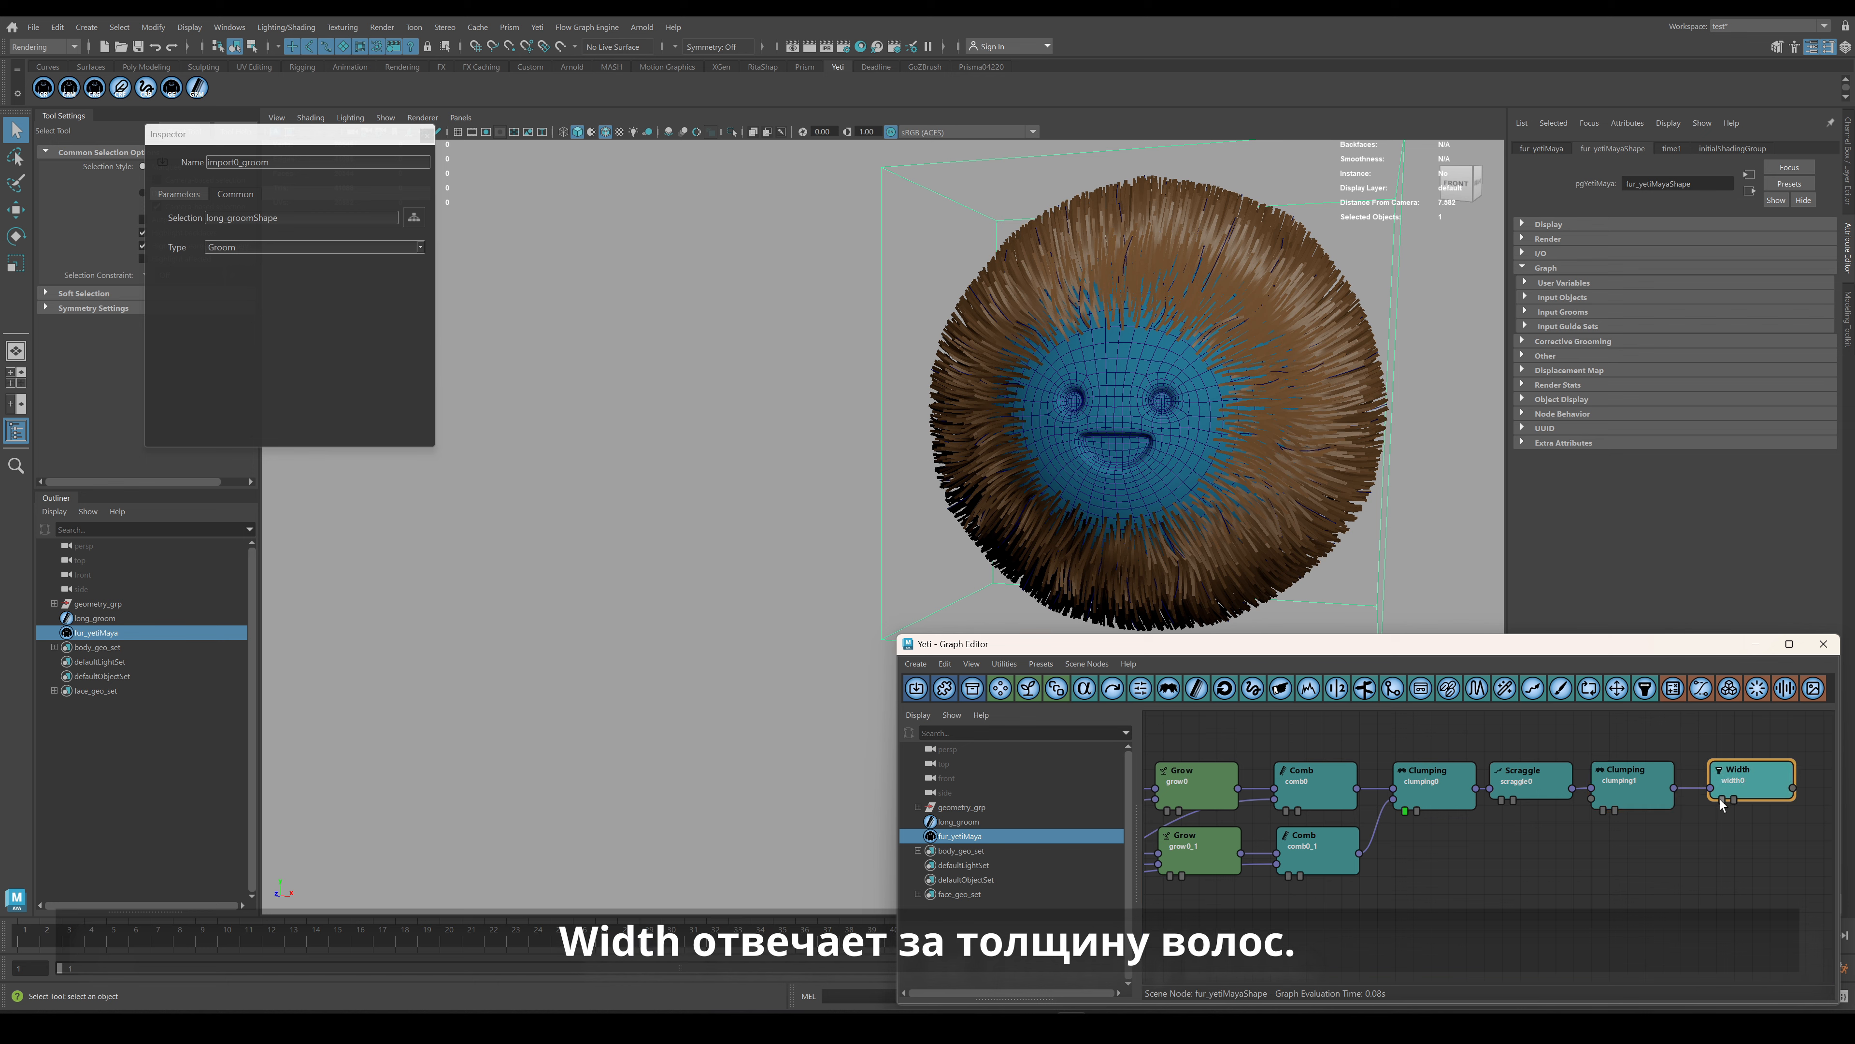
pyautogui.click(1741, 785)
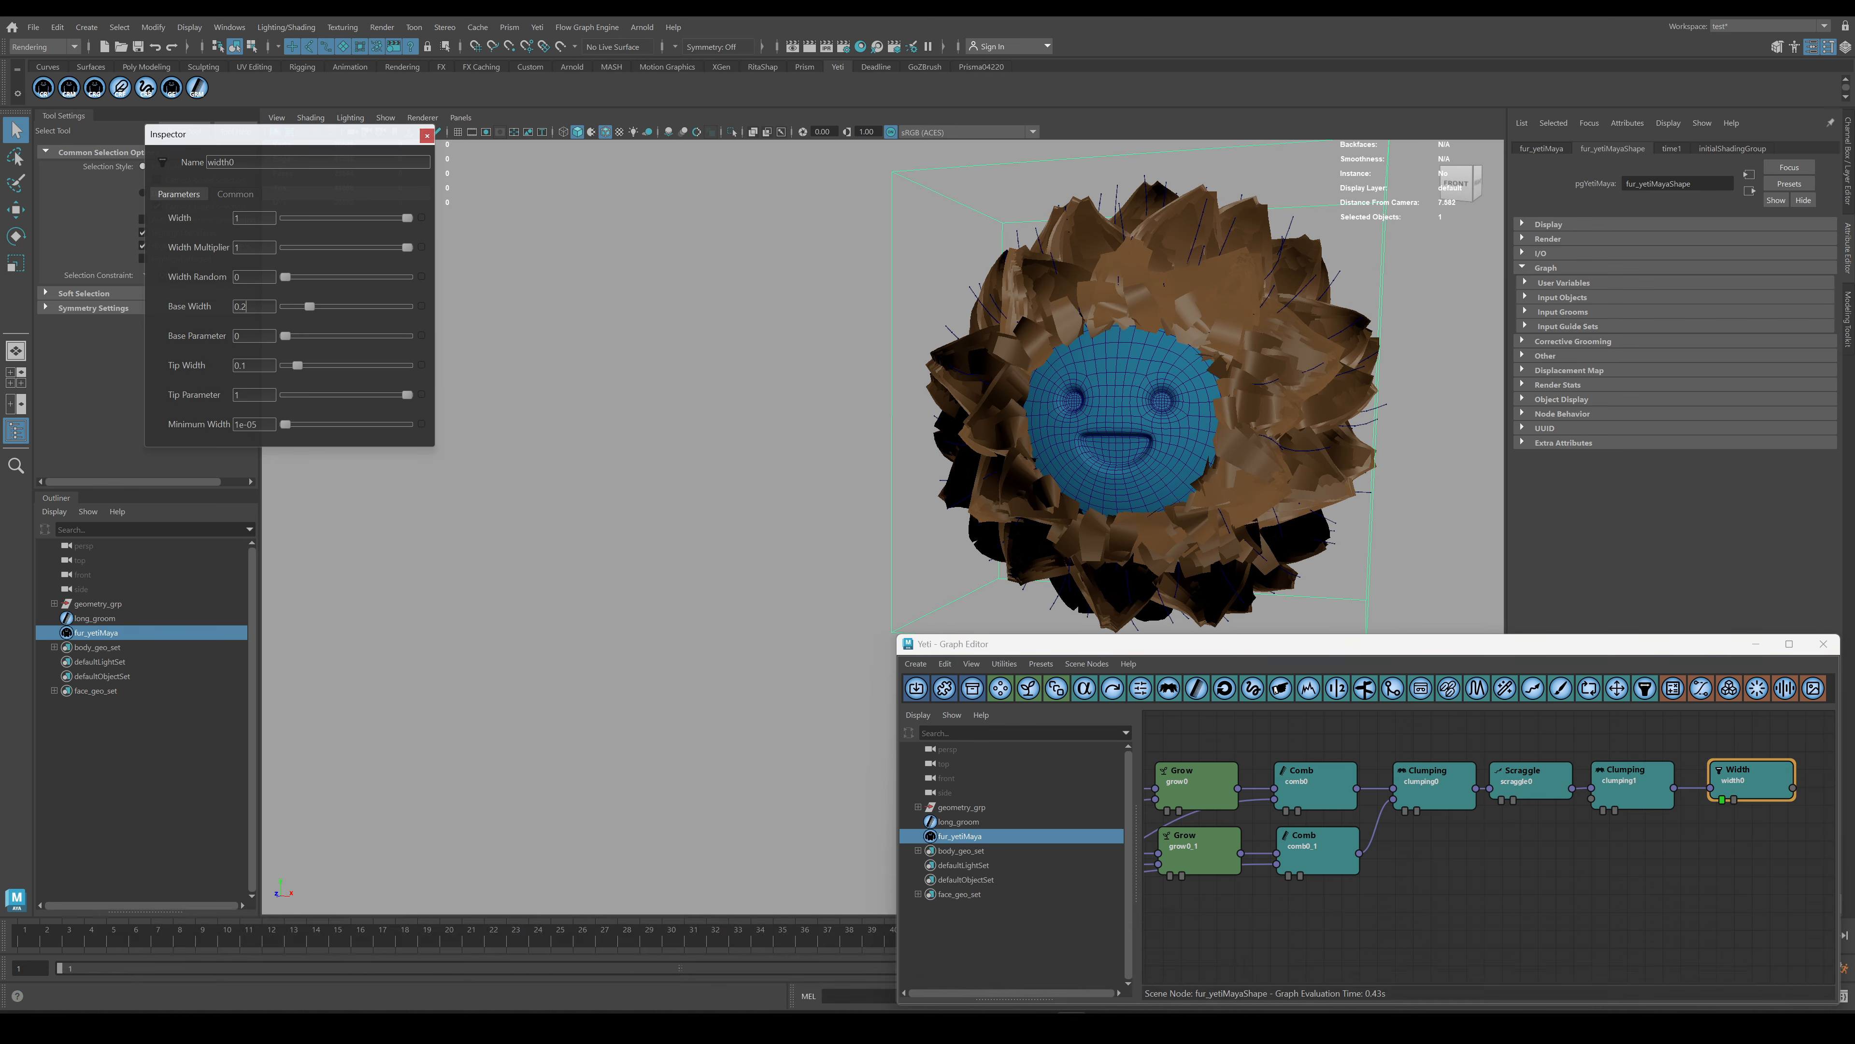
pyautogui.write('0.01')
pyautogui.press('Return')
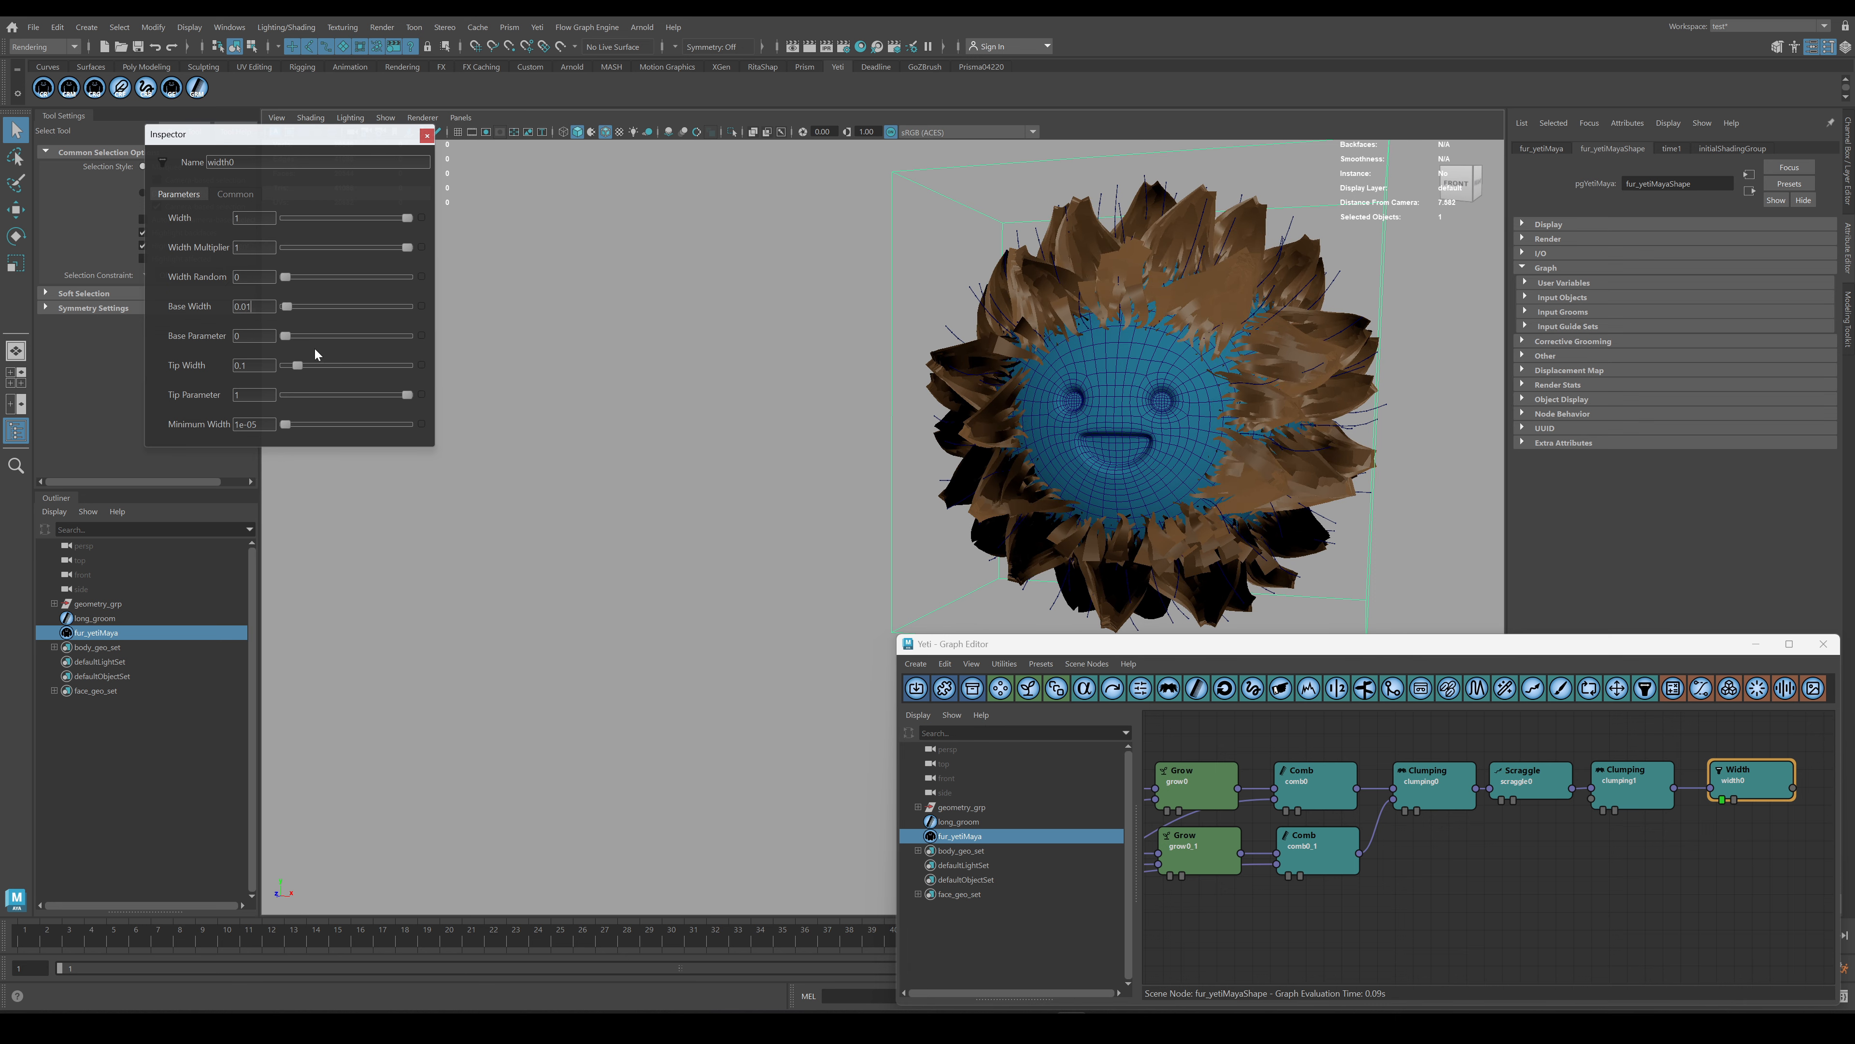
pyautogui.write('0.001')
pyautogui.press('Return')
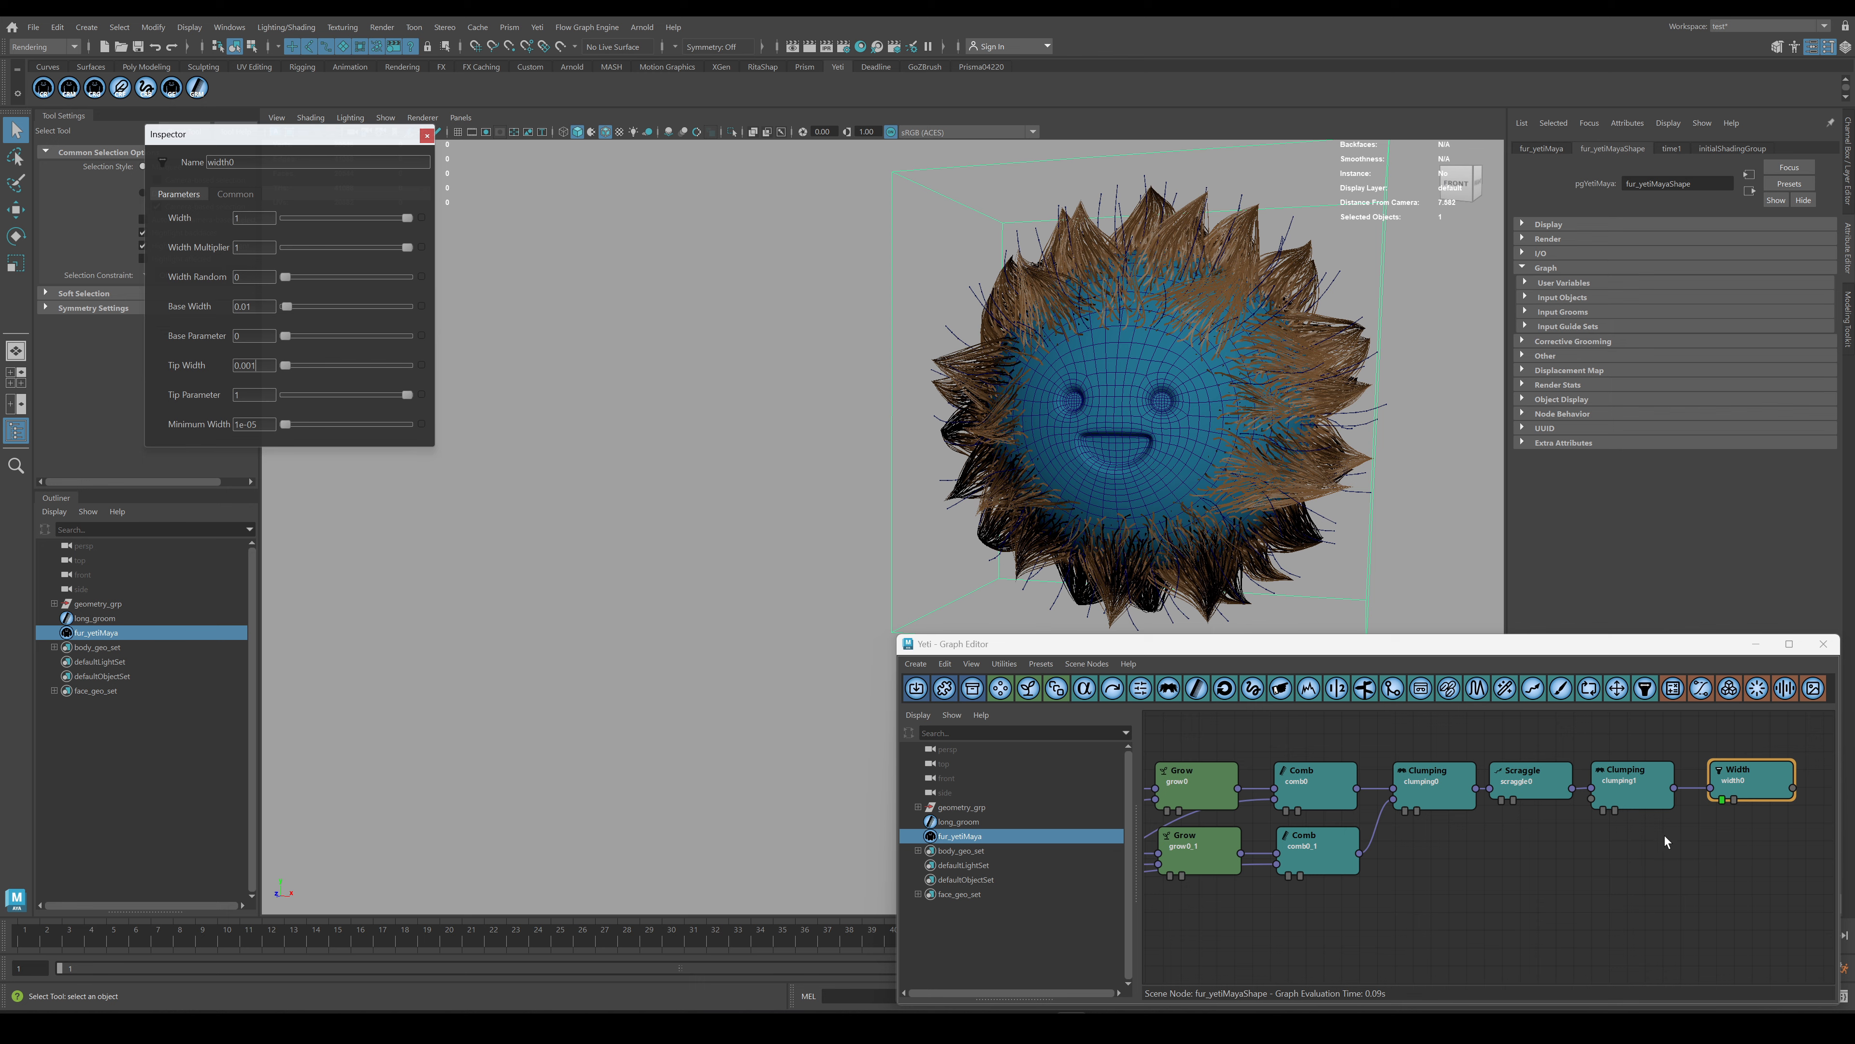
# Set the Density Multiplier of the main branch's Scatter node to 5000.
pyautogui.moveTo(1492, 866); pyautogui.dragTo(1621, 862, button='middle')
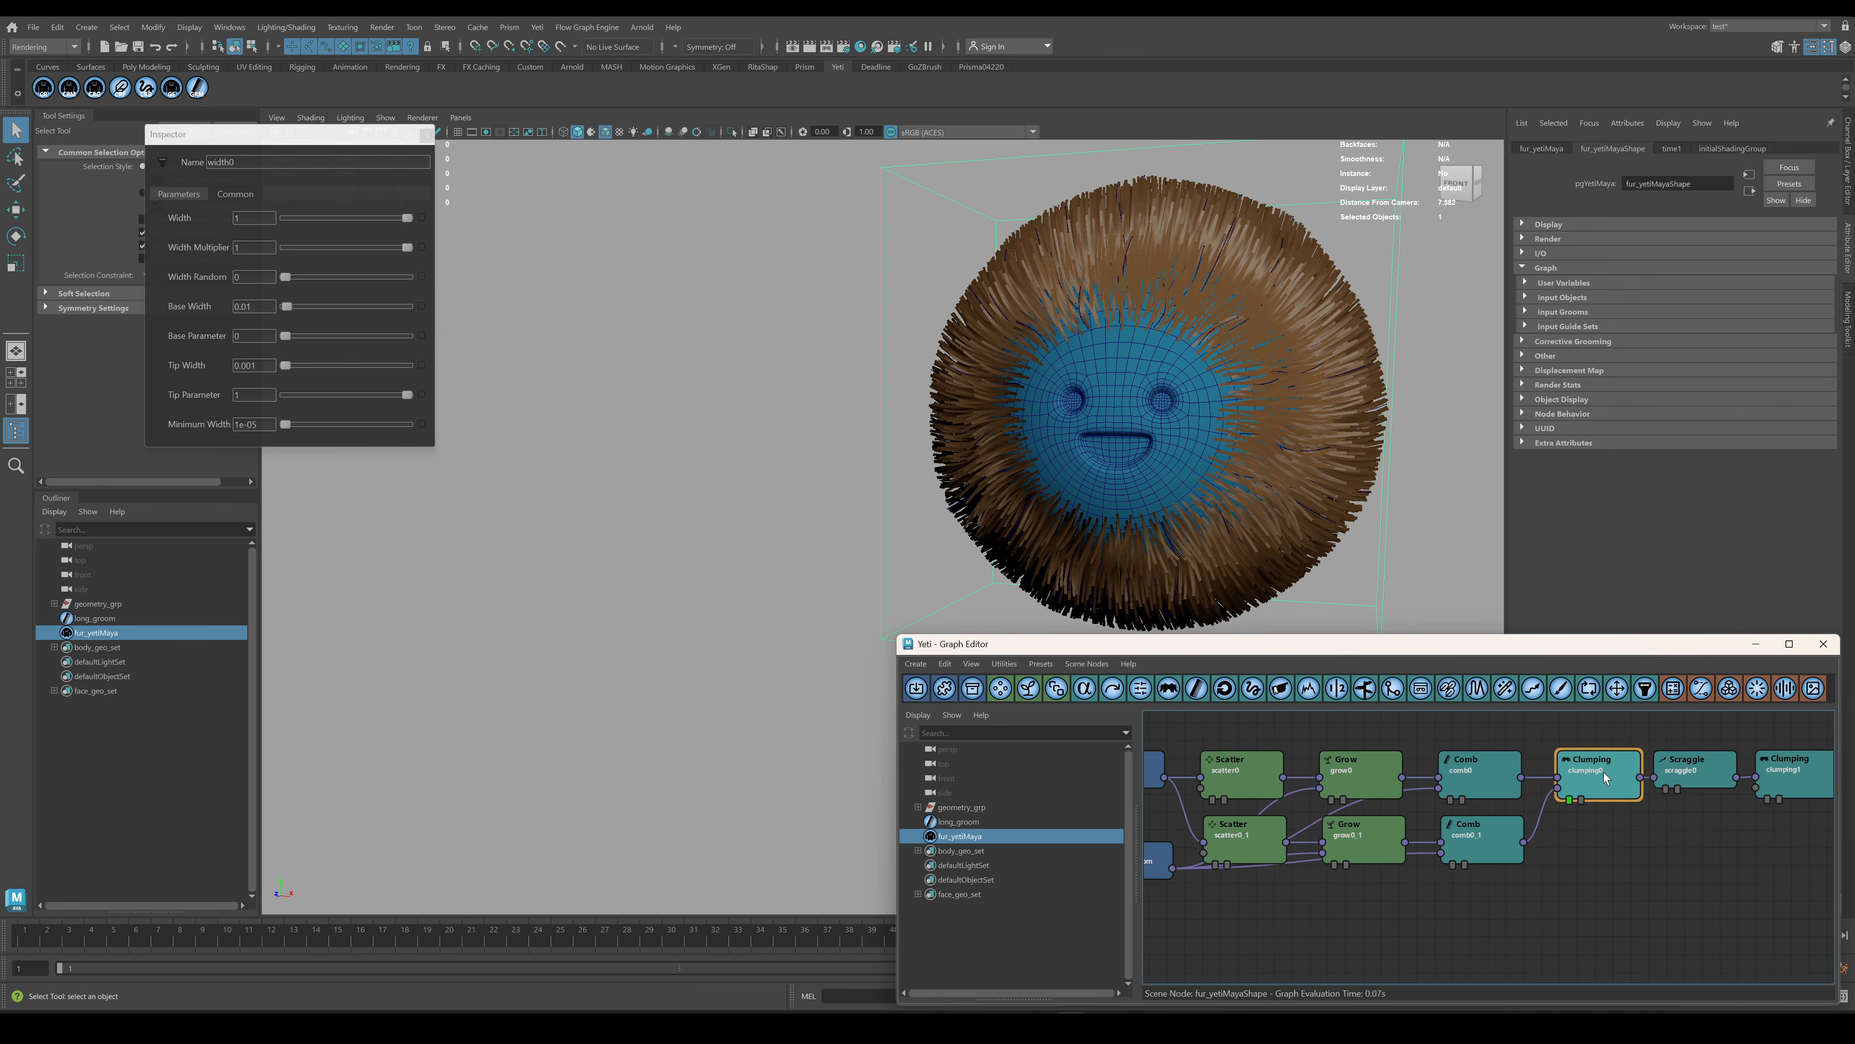
pyautogui.click(1245, 840)
pyautogui.click(1241, 767)
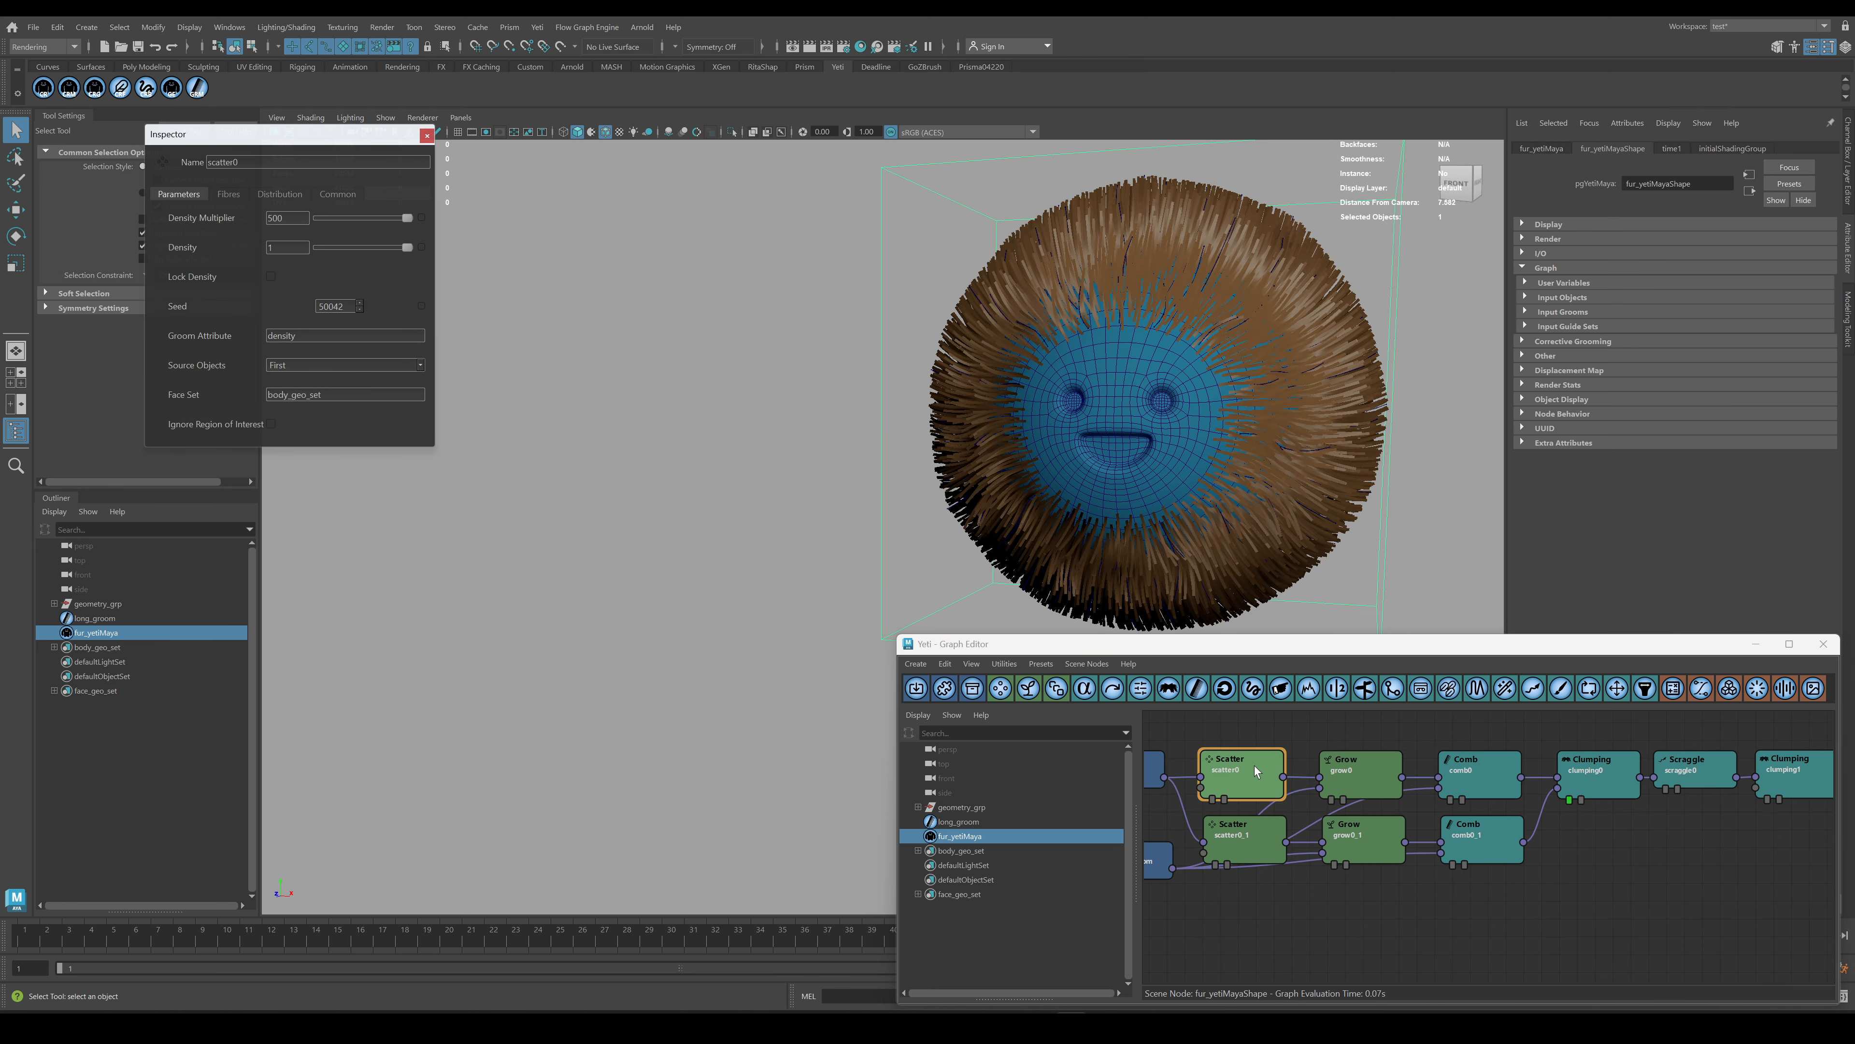
pyautogui.keyDown('alt'); pyautogui.moveTo(1728, 882); pyautogui.dragTo(1437, 880, button='middle'); pyautogui.keyUp('alt')
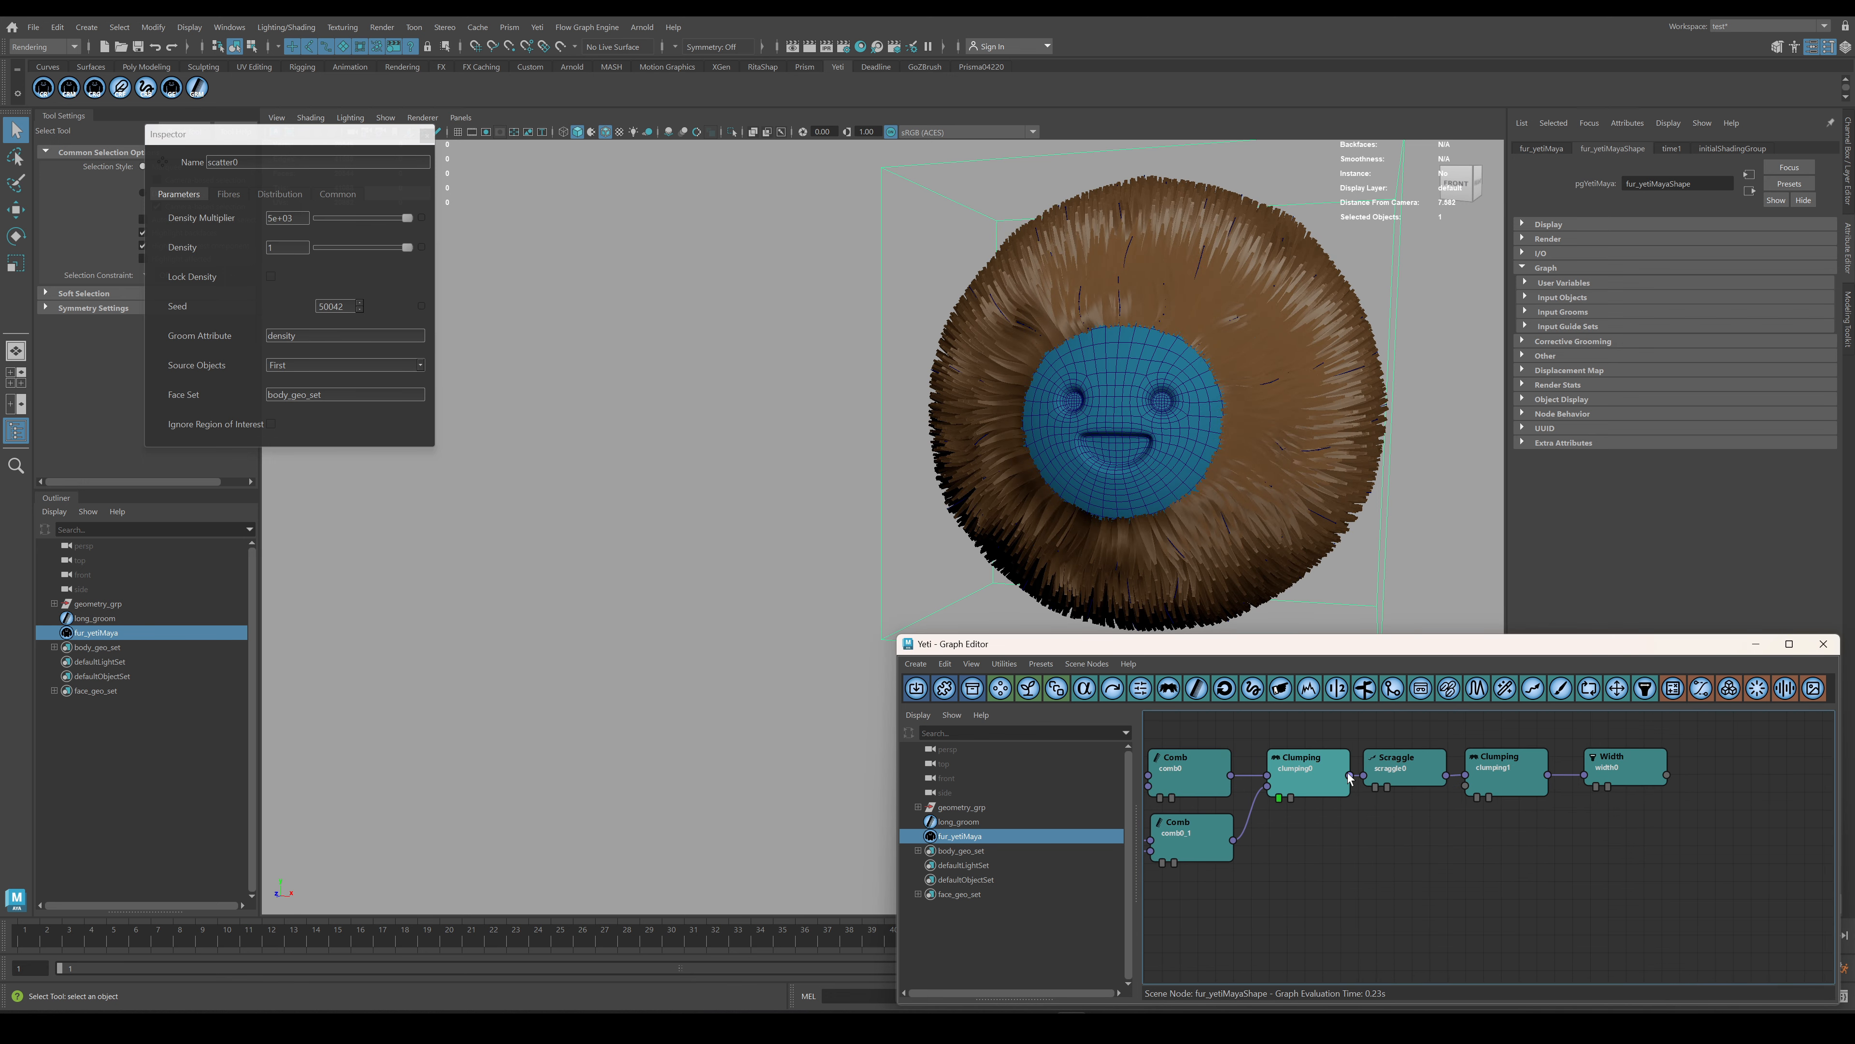
# Set the Width node's Base Width to 0.003, Base Parameter to 0.3 and Tip Width to 0.0008.
pyautogui.click(1614, 769)
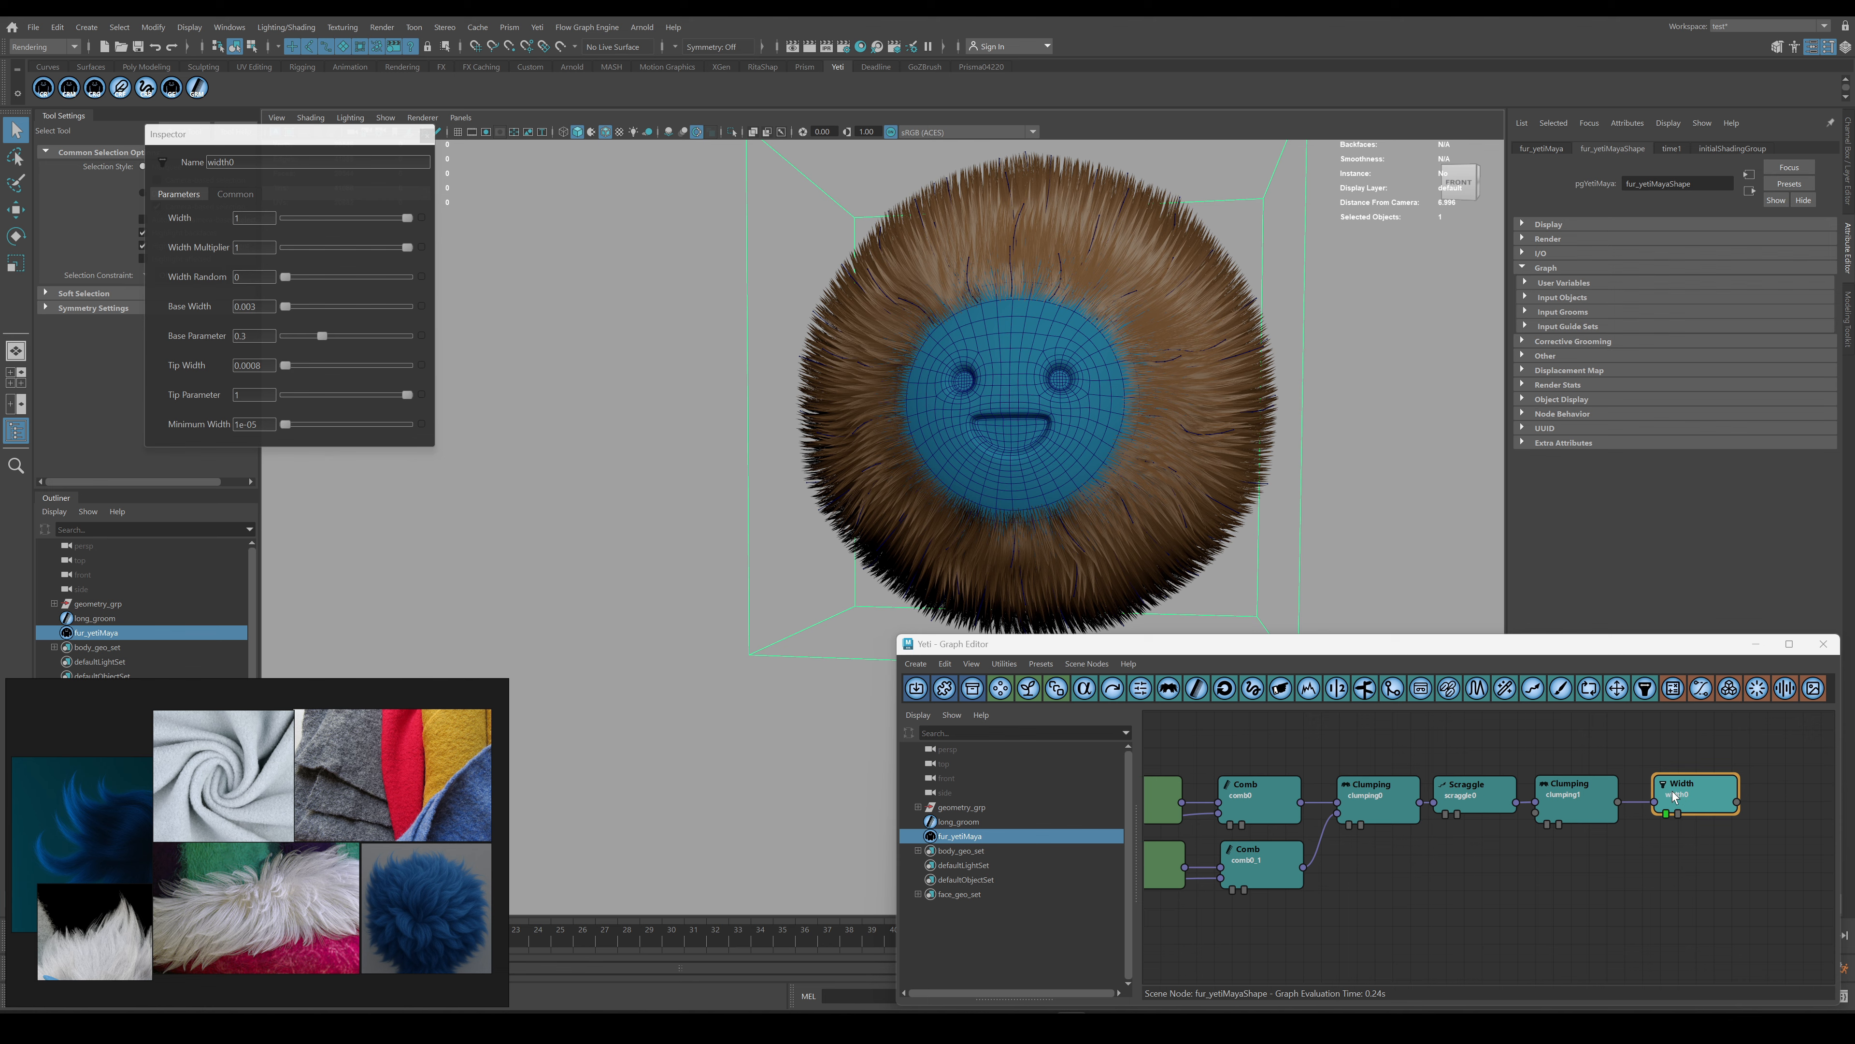
pyautogui.keyDown('alt'); pyautogui.moveTo(975, 413); pyautogui.dragTo(1050, 431); pyautogui.keyUp('alt')
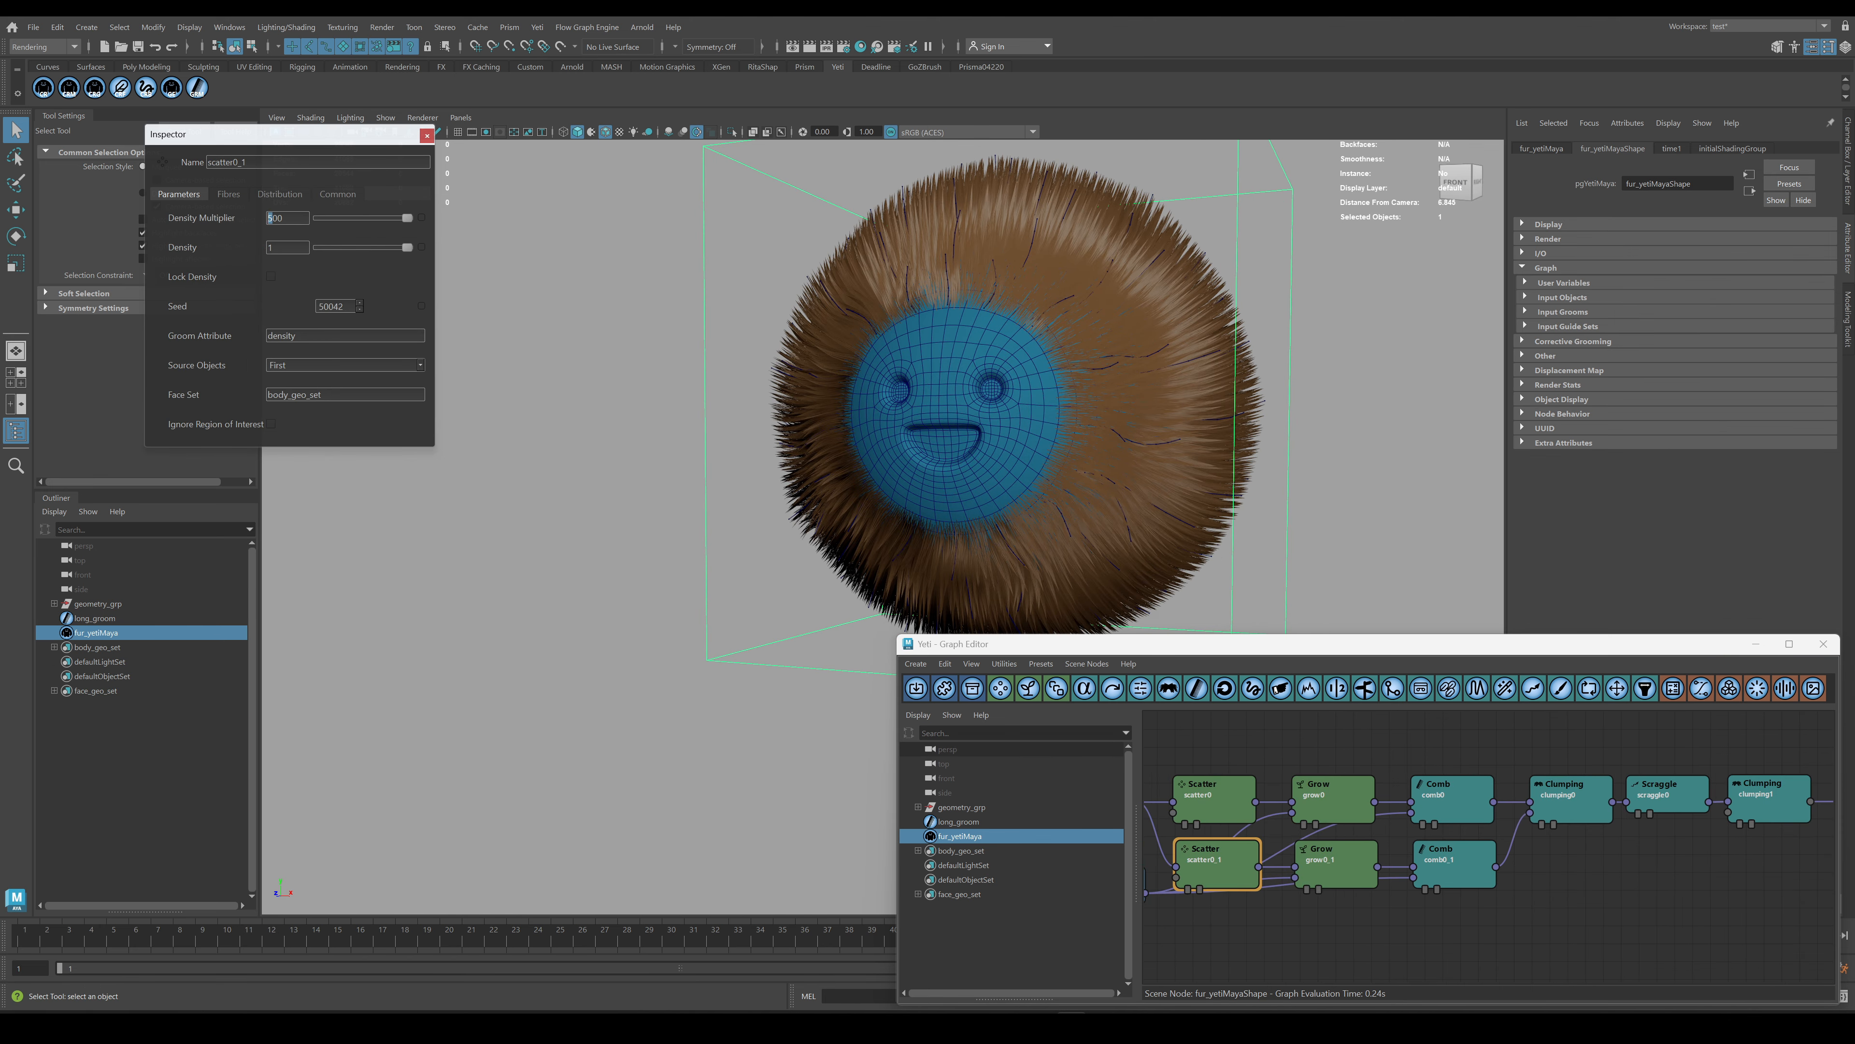
# Set the Density Multiplier of the clump branch's Scatter node to 1000.
pyautogui.write('10')
pyautogui.press('Return')
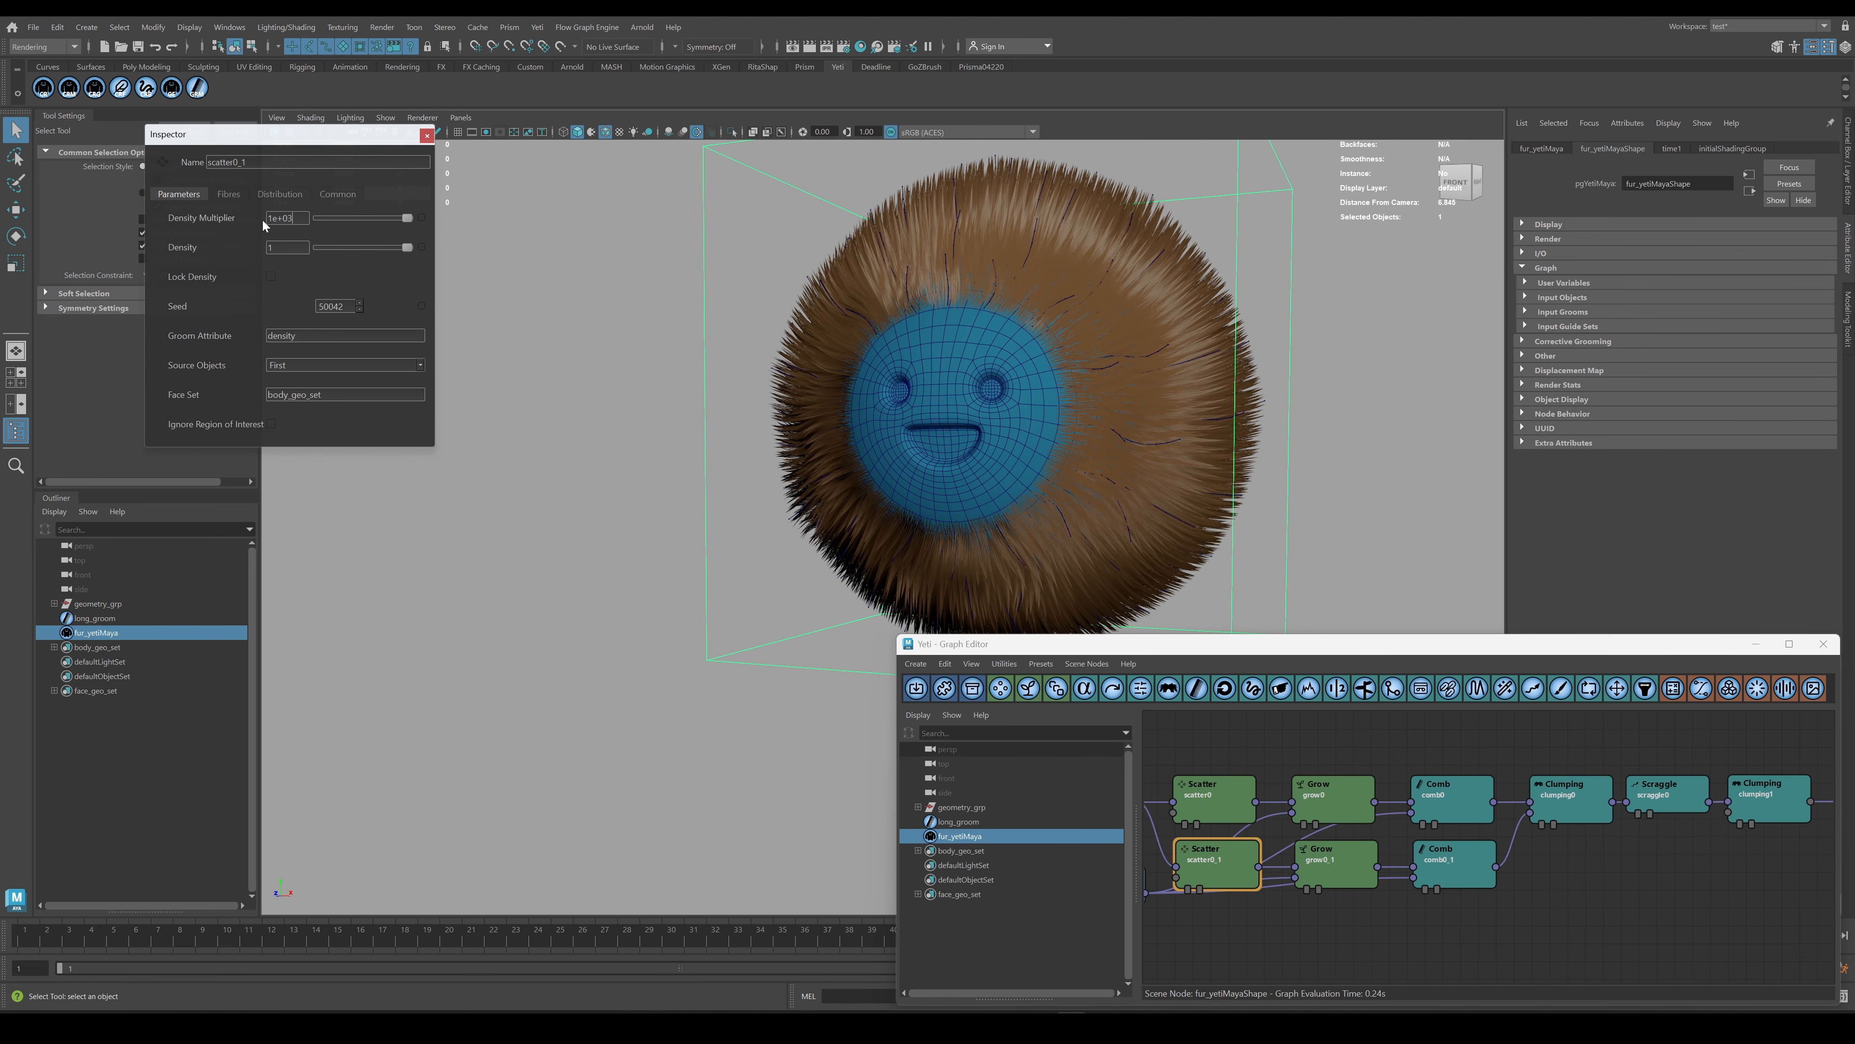
pyautogui.moveTo(1060, 343)
pyautogui.keyDown('alt'); pyautogui.mouseDown()
pyautogui.moveTo(1084, 302)
pyautogui.moveTo(1070, 345)
pyautogui.mouseUp(); pyautogui.keyUp('alt')
pyautogui.keyDown('alt'); pyautogui.moveTo(1070, 345); pyautogui.dragTo(1154, 387, button='right'); pyautogui.keyUp('alt')
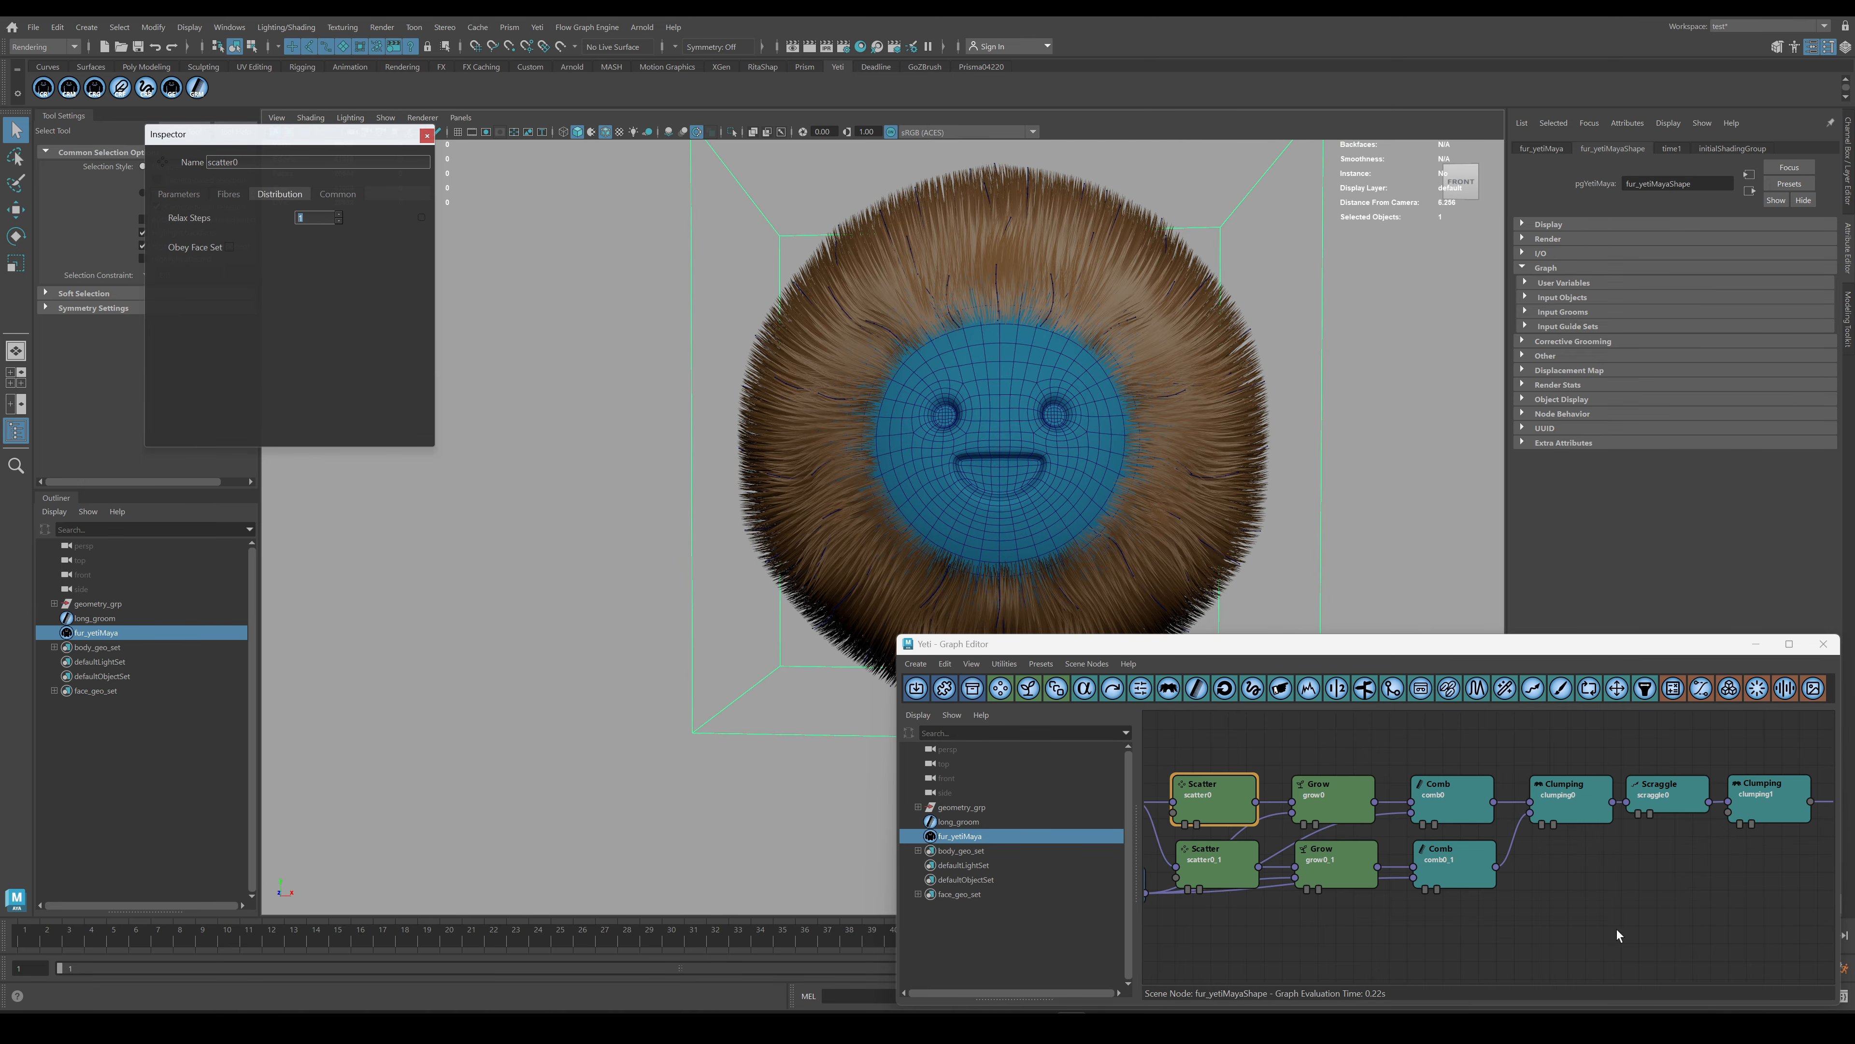
# Connect the Scraggle node directly to the Width node, bypassing the second Clumping node, and open the Width node's parameters.
pyautogui.keyDown('alt'); pyautogui.moveTo(1604, 875); pyautogui.dragTo(1614, 832, button='middle'); pyautogui.keyUp('alt')
pyautogui.moveTo(1795, 784); pyautogui.dragTo(1776, 845)
pyautogui.keyDown('alt'); pyautogui.moveTo(1485, 875); pyautogui.dragTo(1370, 871, button='middle'); pyautogui.keyUp('alt')
pyautogui.moveTo(1450, 794); pyautogui.dragTo(1639, 866)
pyautogui.click(1650, 877)
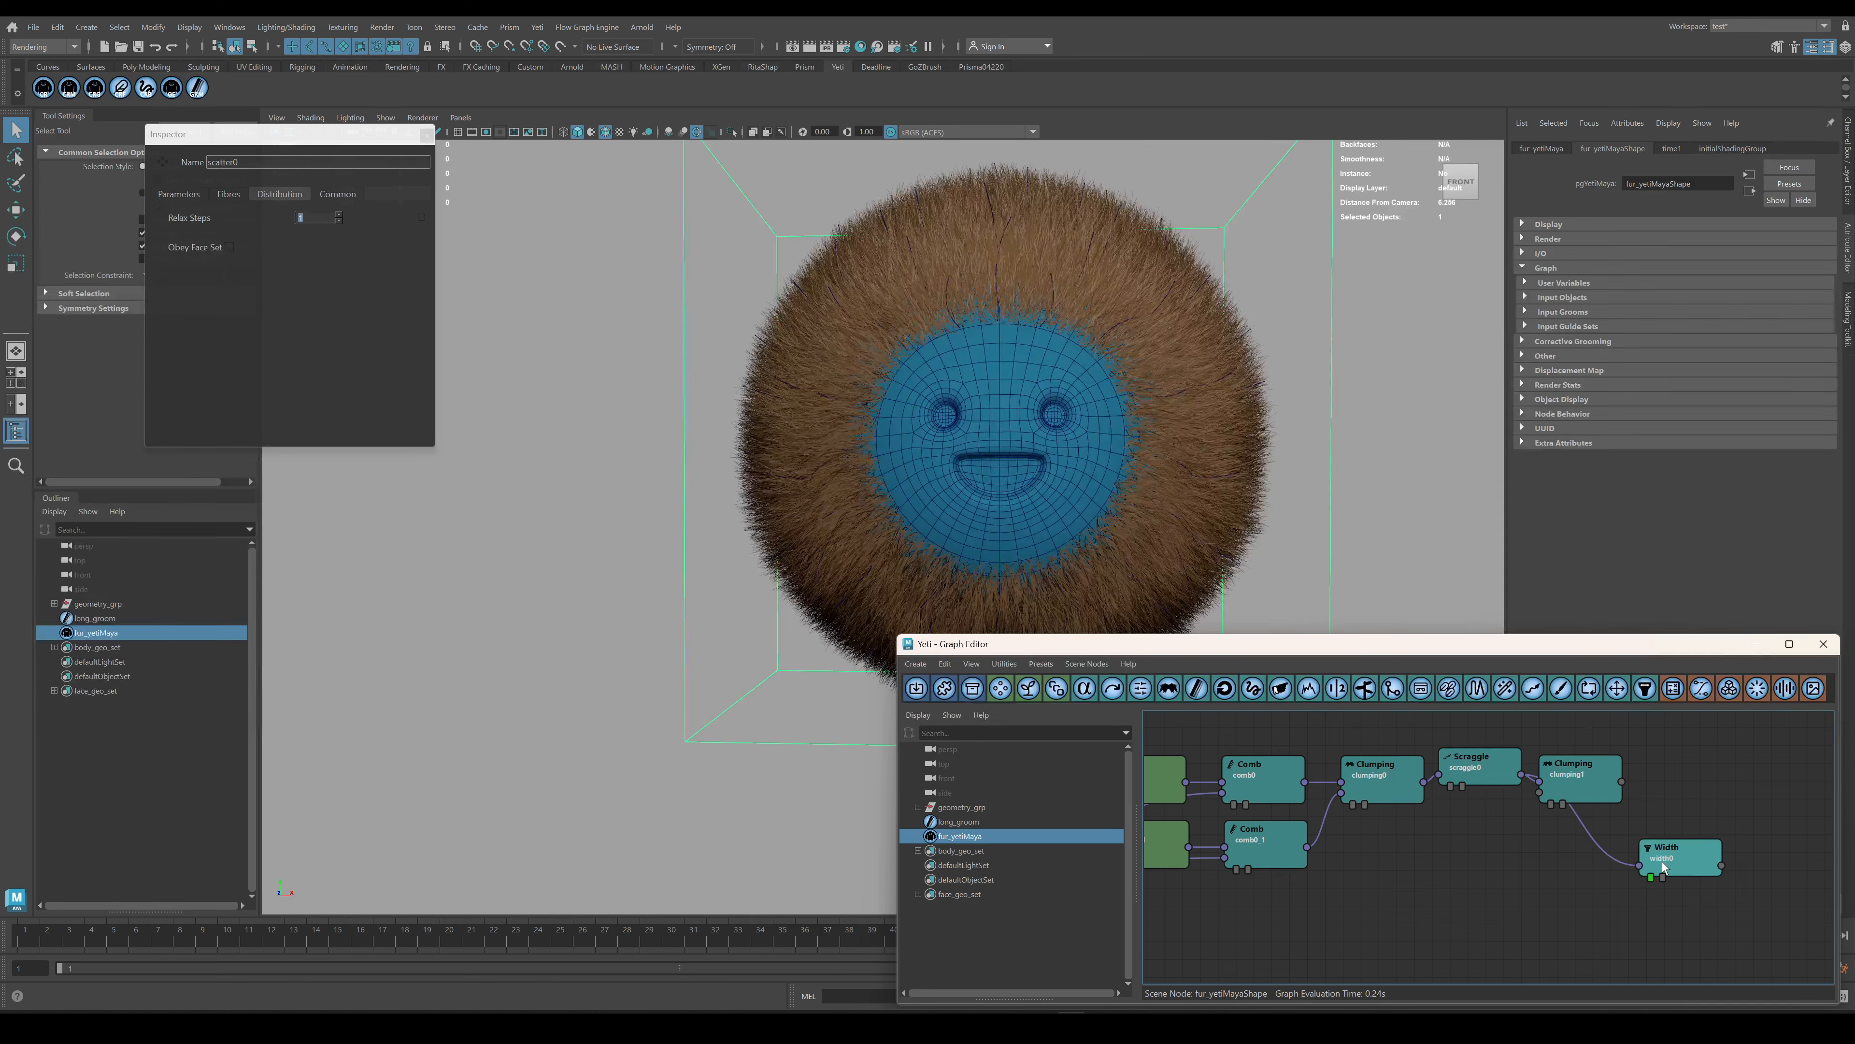
pyautogui.doubleClick(1665, 864)
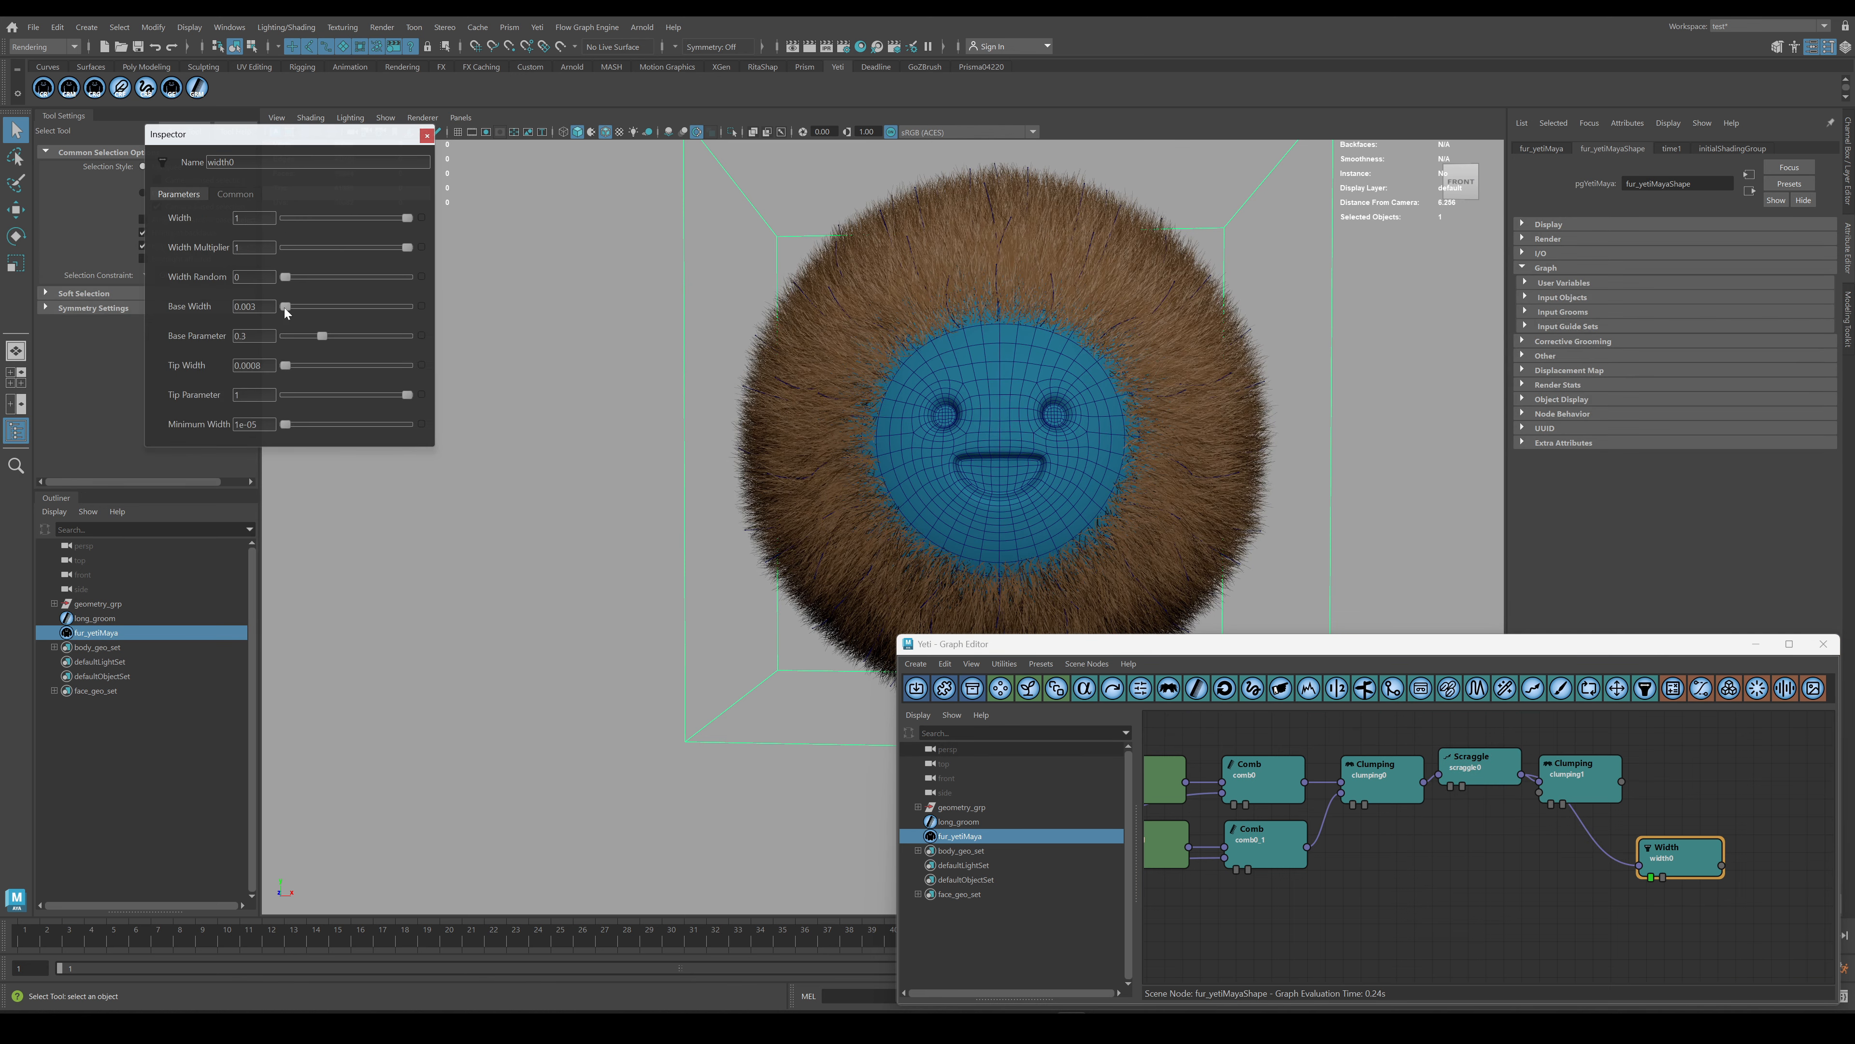
# Set the Scraggle node's Root Scraggle to 0 and Scraggle Frequency to 2.6.
pyautogui.doubleClick(1452, 755)
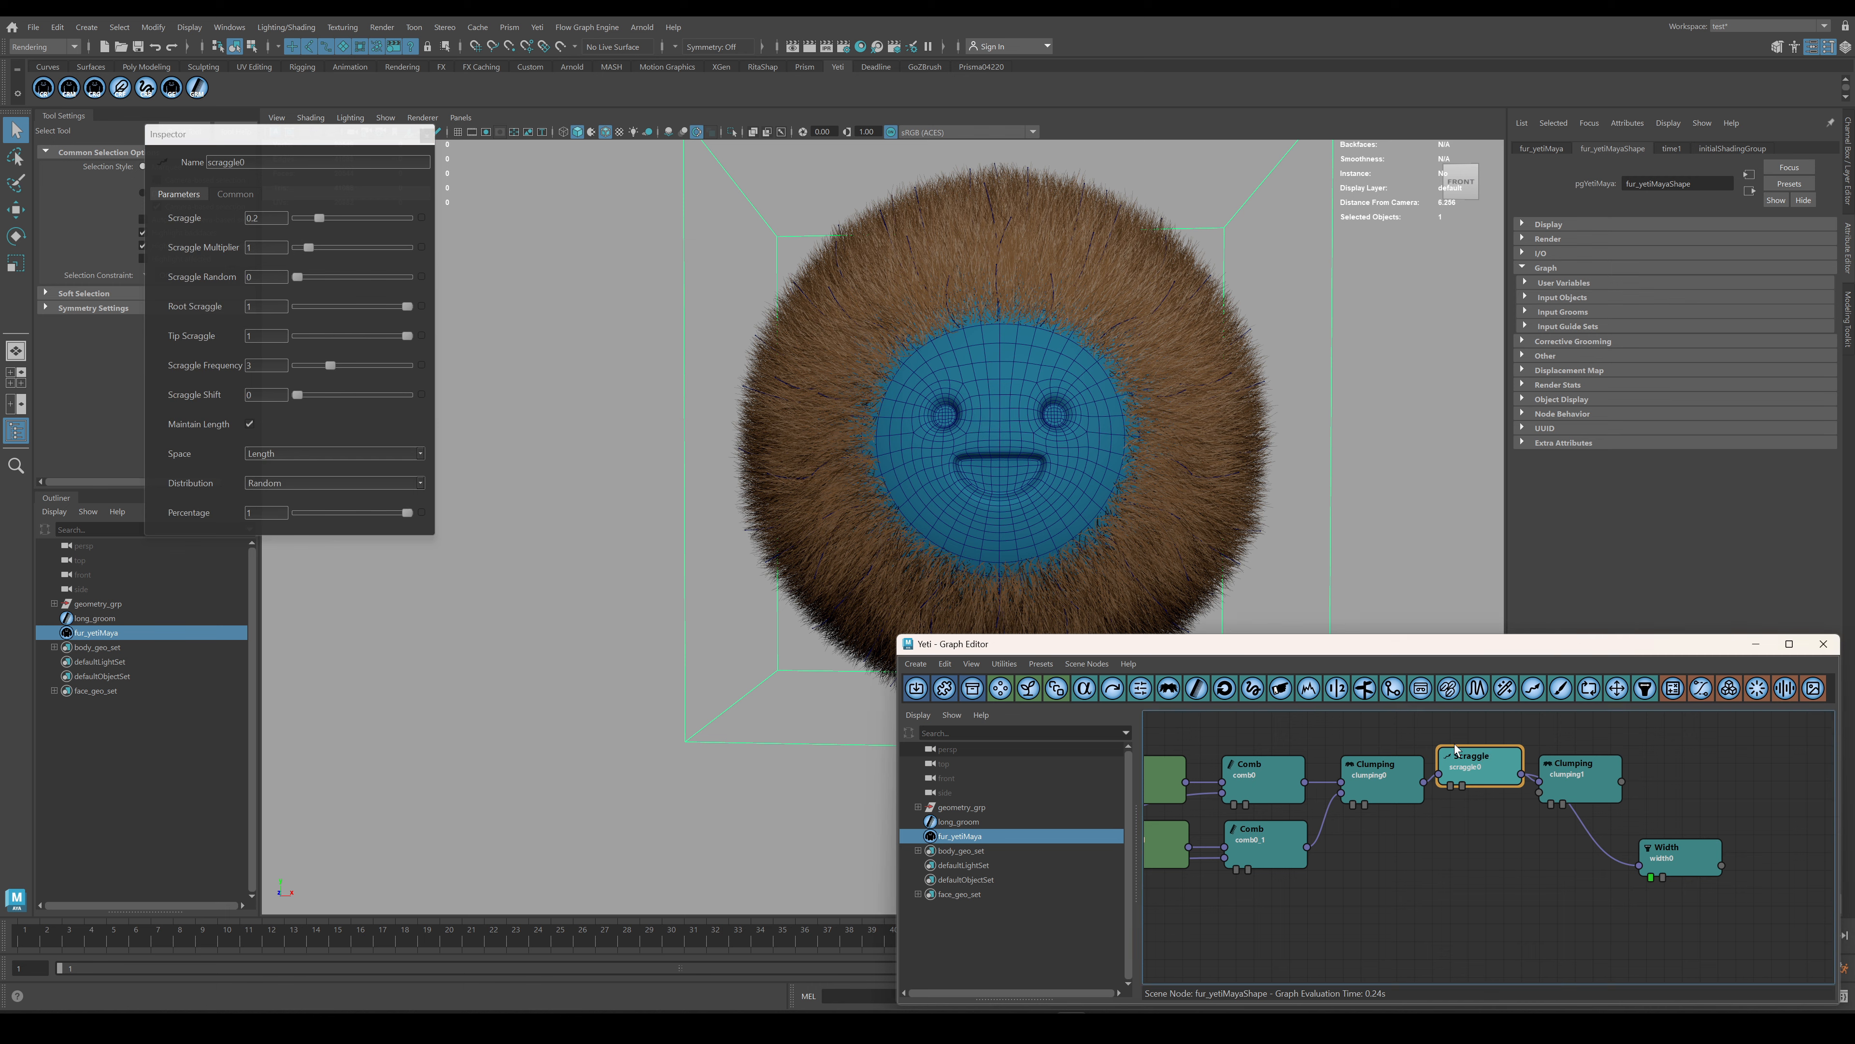
pyautogui.moveTo(405, 307); pyautogui.dragTo(326, 366)
pyautogui.keyDown('alt'); pyautogui.moveTo(789, 398); pyautogui.dragTo(738, 391, button='right'); pyautogui.keyUp('alt')
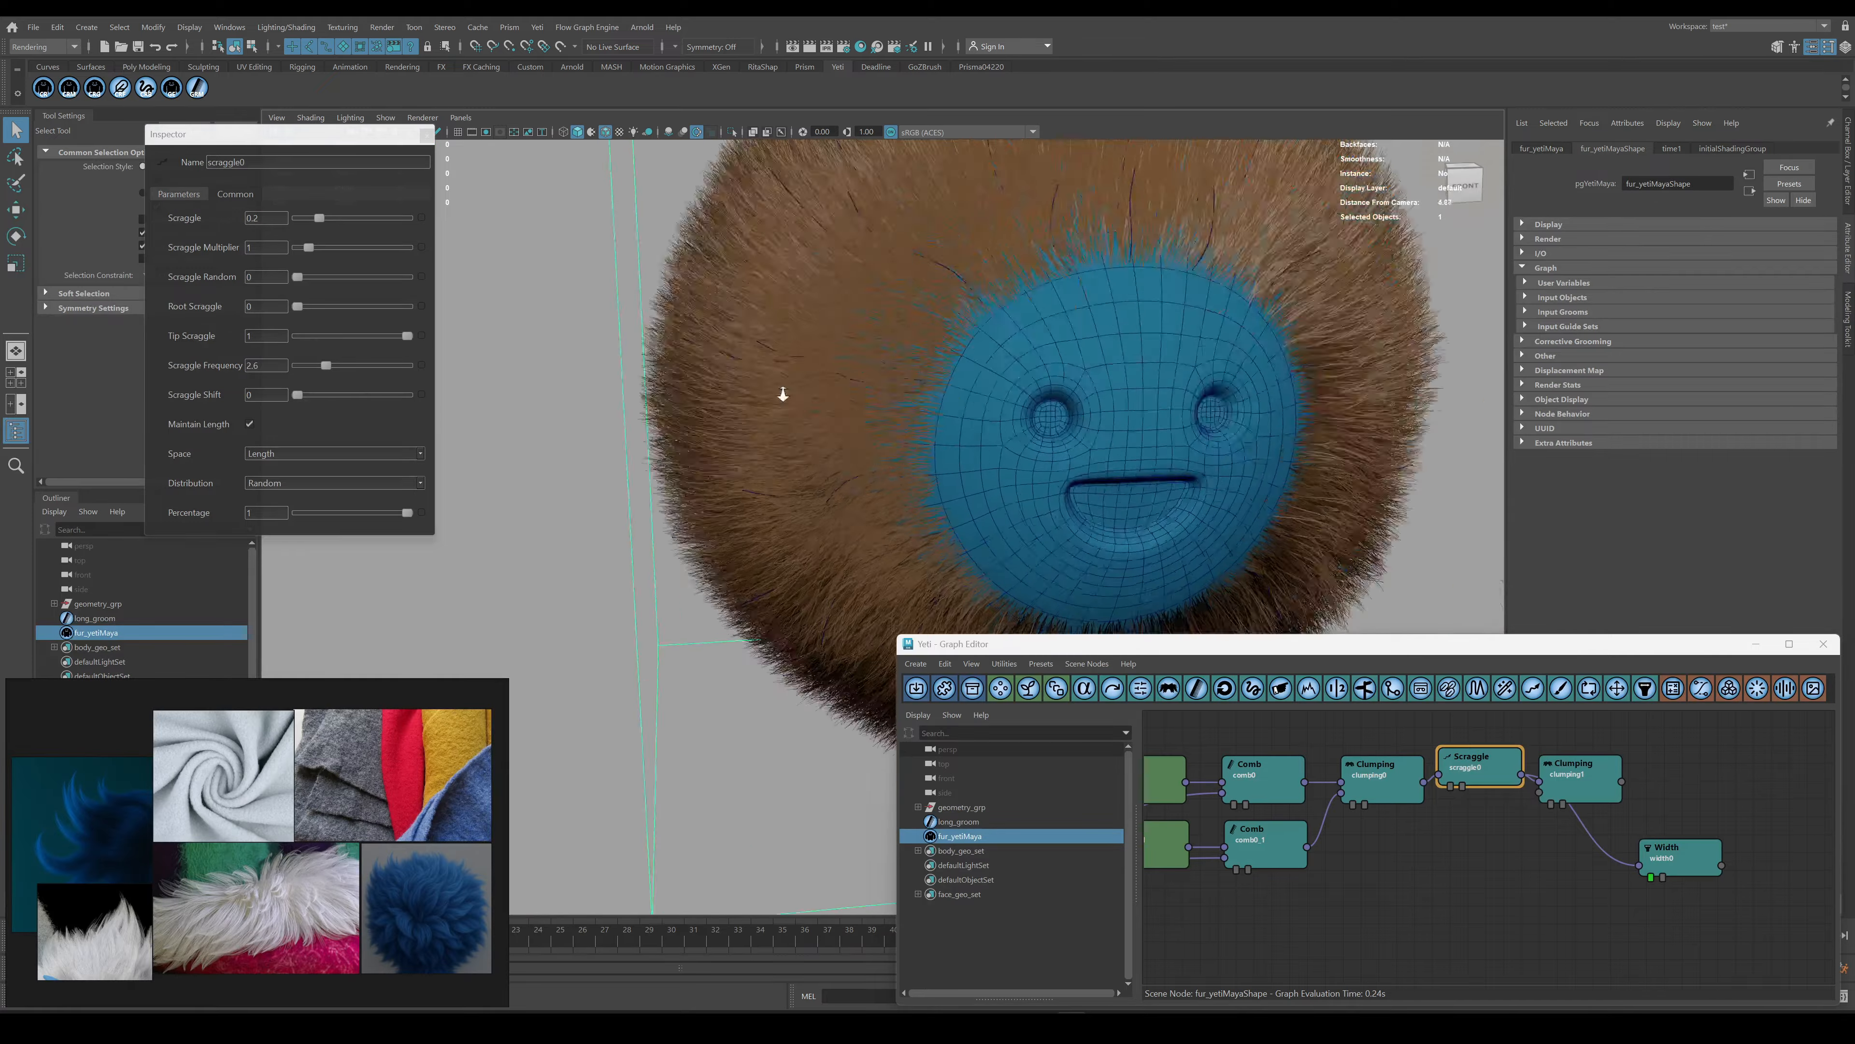
pyautogui.keyDown('alt'); pyautogui.moveTo(1023, 423); pyautogui.dragTo(995, 356); pyautogui.keyUp('alt')
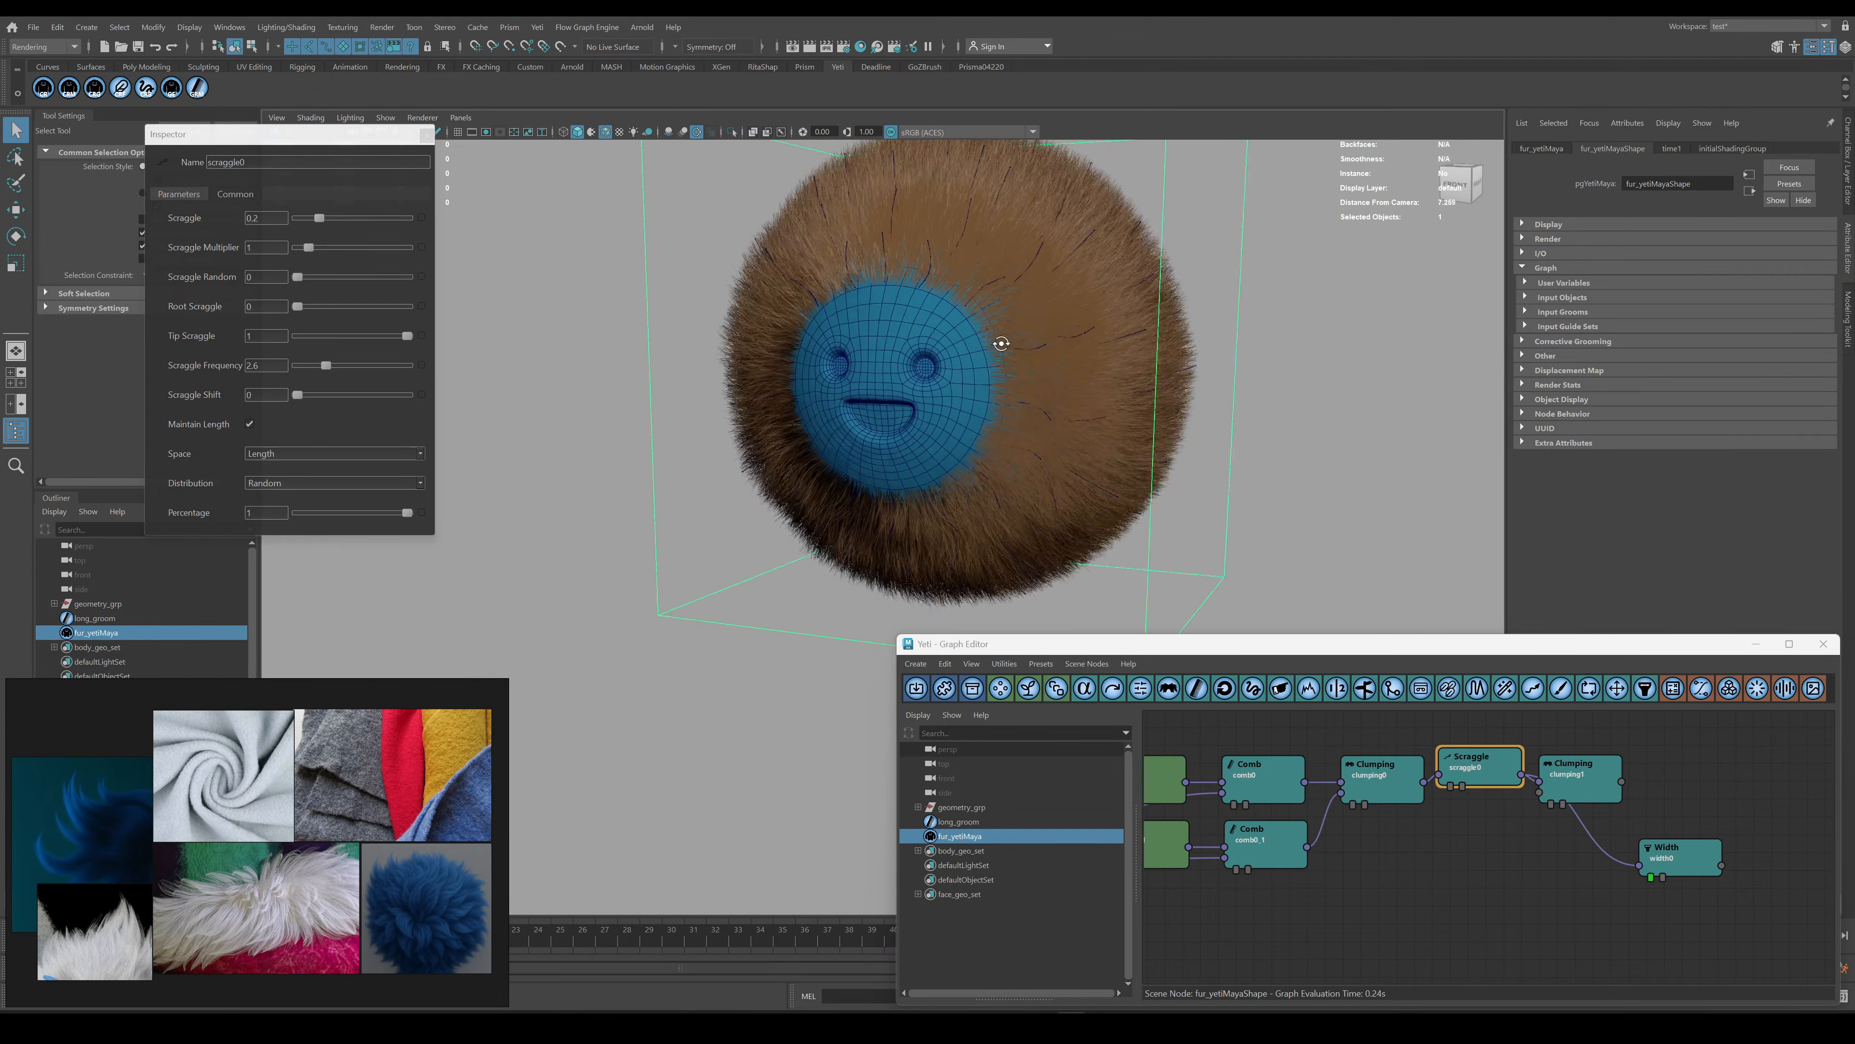
pyautogui.keyDown('alt'); pyautogui.moveTo(994, 356); pyautogui.dragTo(1001, 341); pyautogui.keyUp('alt')
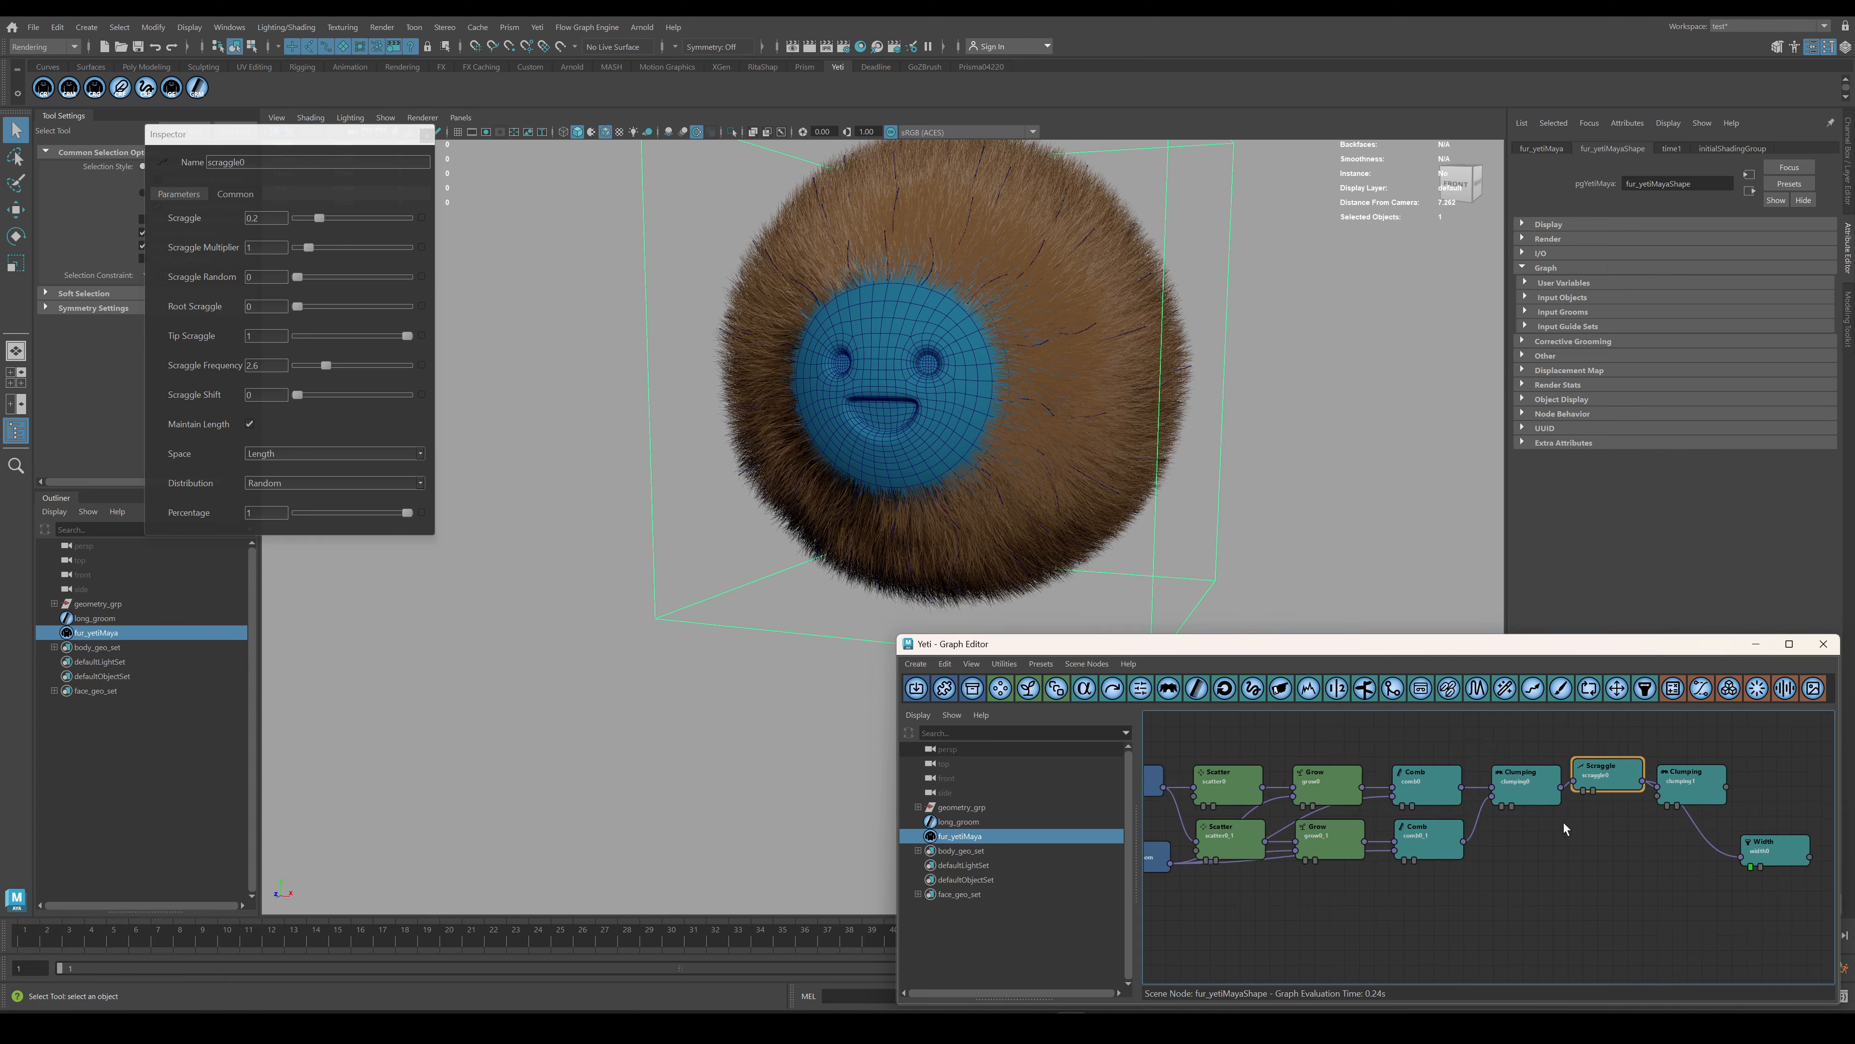
# Place the Width node directly beside the second Clumping node and open that Clumping node's parameters.
pyautogui.keyDown('alt'); pyautogui.moveTo(1628, 824); pyautogui.dragTo(1423, 833, button='middle'); pyautogui.keyUp('alt')
pyautogui.scroll(1, 1547, 840)
pyautogui.scroll(1, 1541, 842)
pyautogui.moveTo(1505, 771); pyautogui.dragTo(1604, 766)
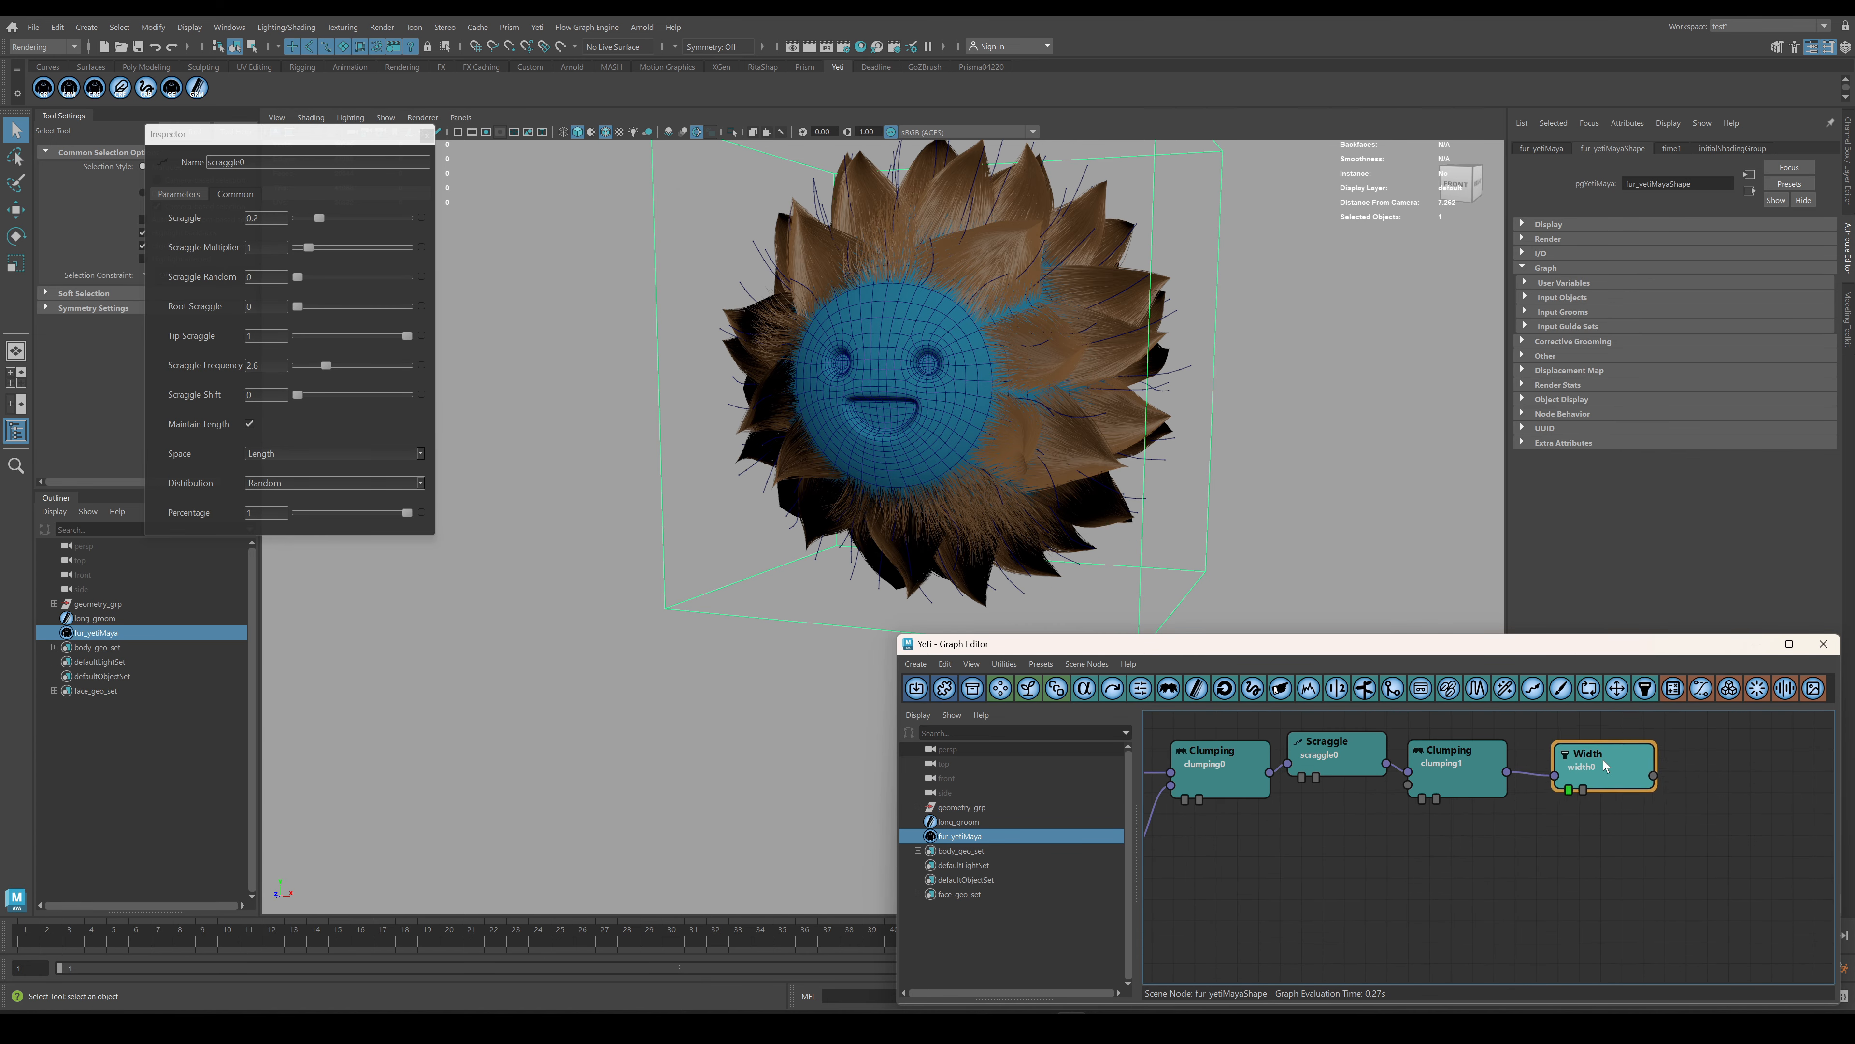
pyautogui.click(1455, 775)
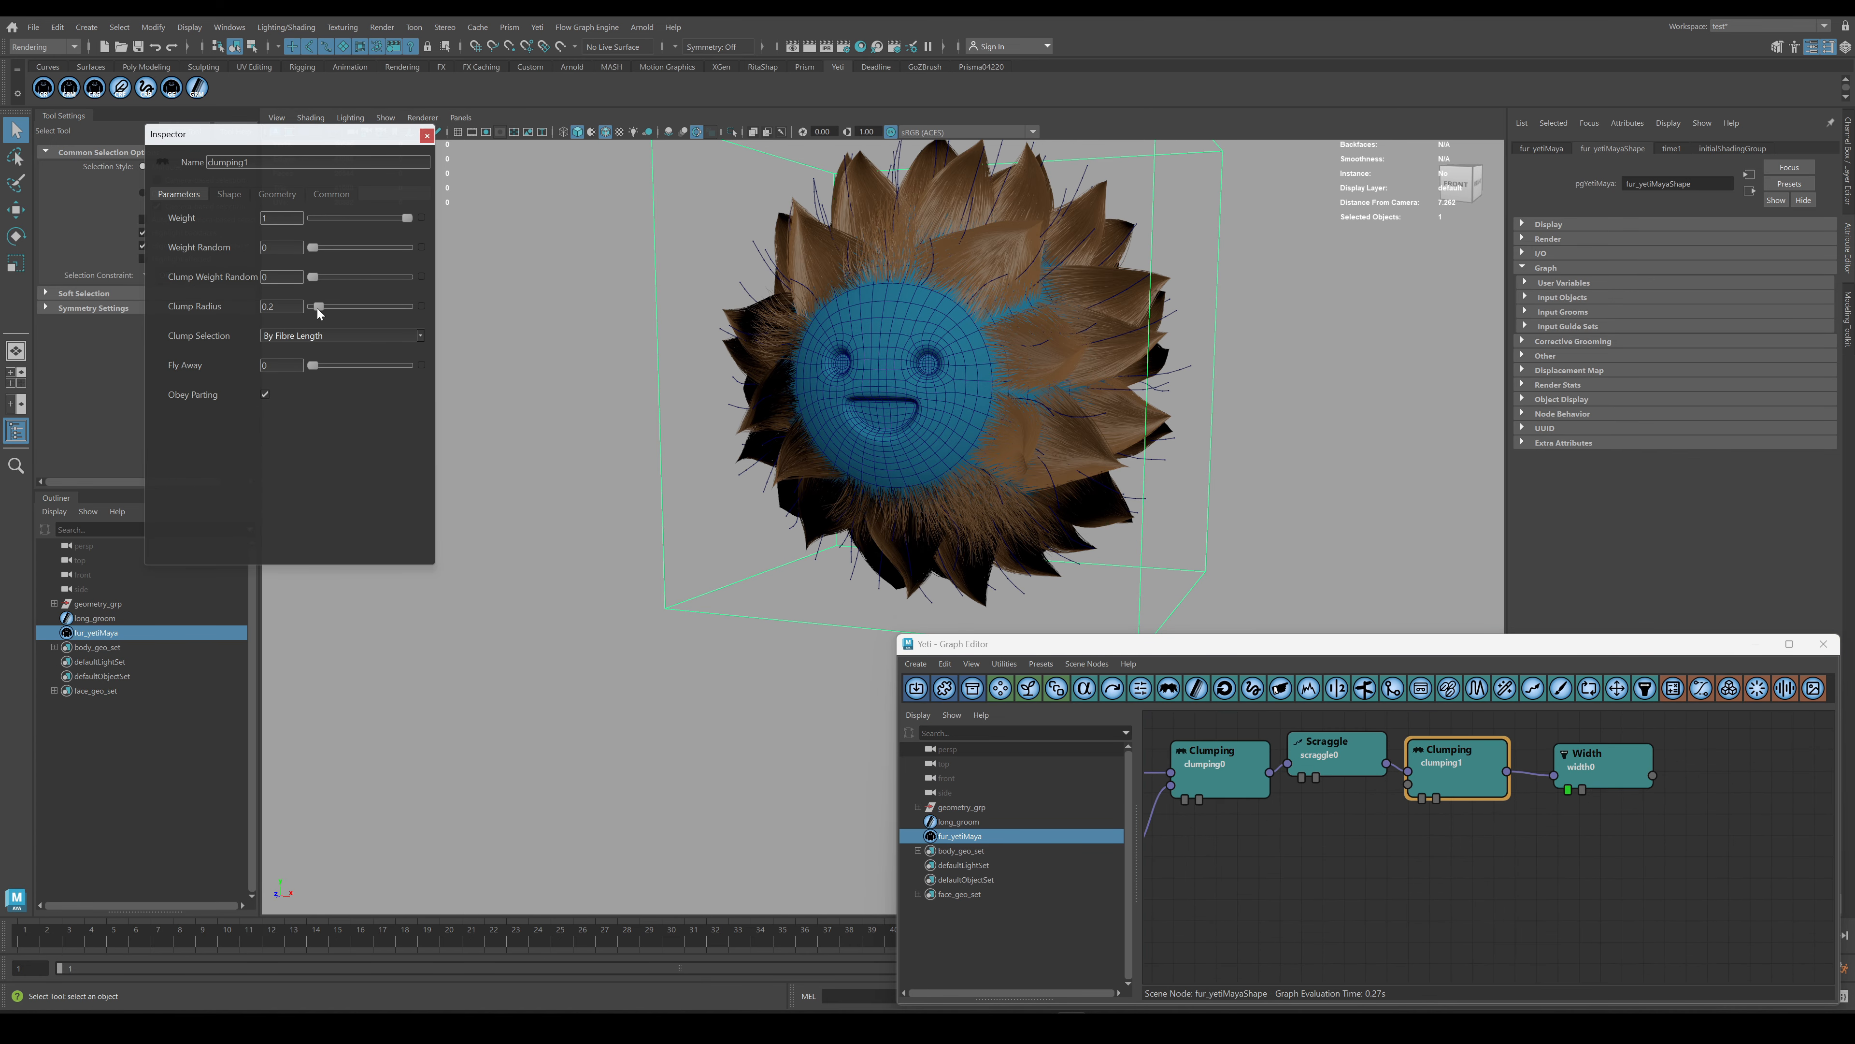
# Duplicate the Scatter, Grow and Comb branch, place the copy below the original and connect it to the second Clumping node.
pyautogui.keyDown('alt'); pyautogui.moveTo(1176, 857); pyautogui.dragTo(1620, 771, button='middle'); pyautogui.keyUp('alt')
pyautogui.moveTo(1539, 826); pyautogui.dragTo(1359, 839)
pyautogui.hotkey('ctrl', 'd')
pyautogui.keyDown('alt'); pyautogui.moveTo(1682, 889); pyautogui.dragTo(1449, 962, button='middle'); pyautogui.keyUp('alt')
pyautogui.moveTo(1362, 936); pyautogui.dragTo(1632, 767)
pyautogui.keyDown('alt'); pyautogui.moveTo(1412, 882); pyautogui.dragTo(1725, 804, button='middle'); pyautogui.keyUp('alt')
pyautogui.click(1366, 858)
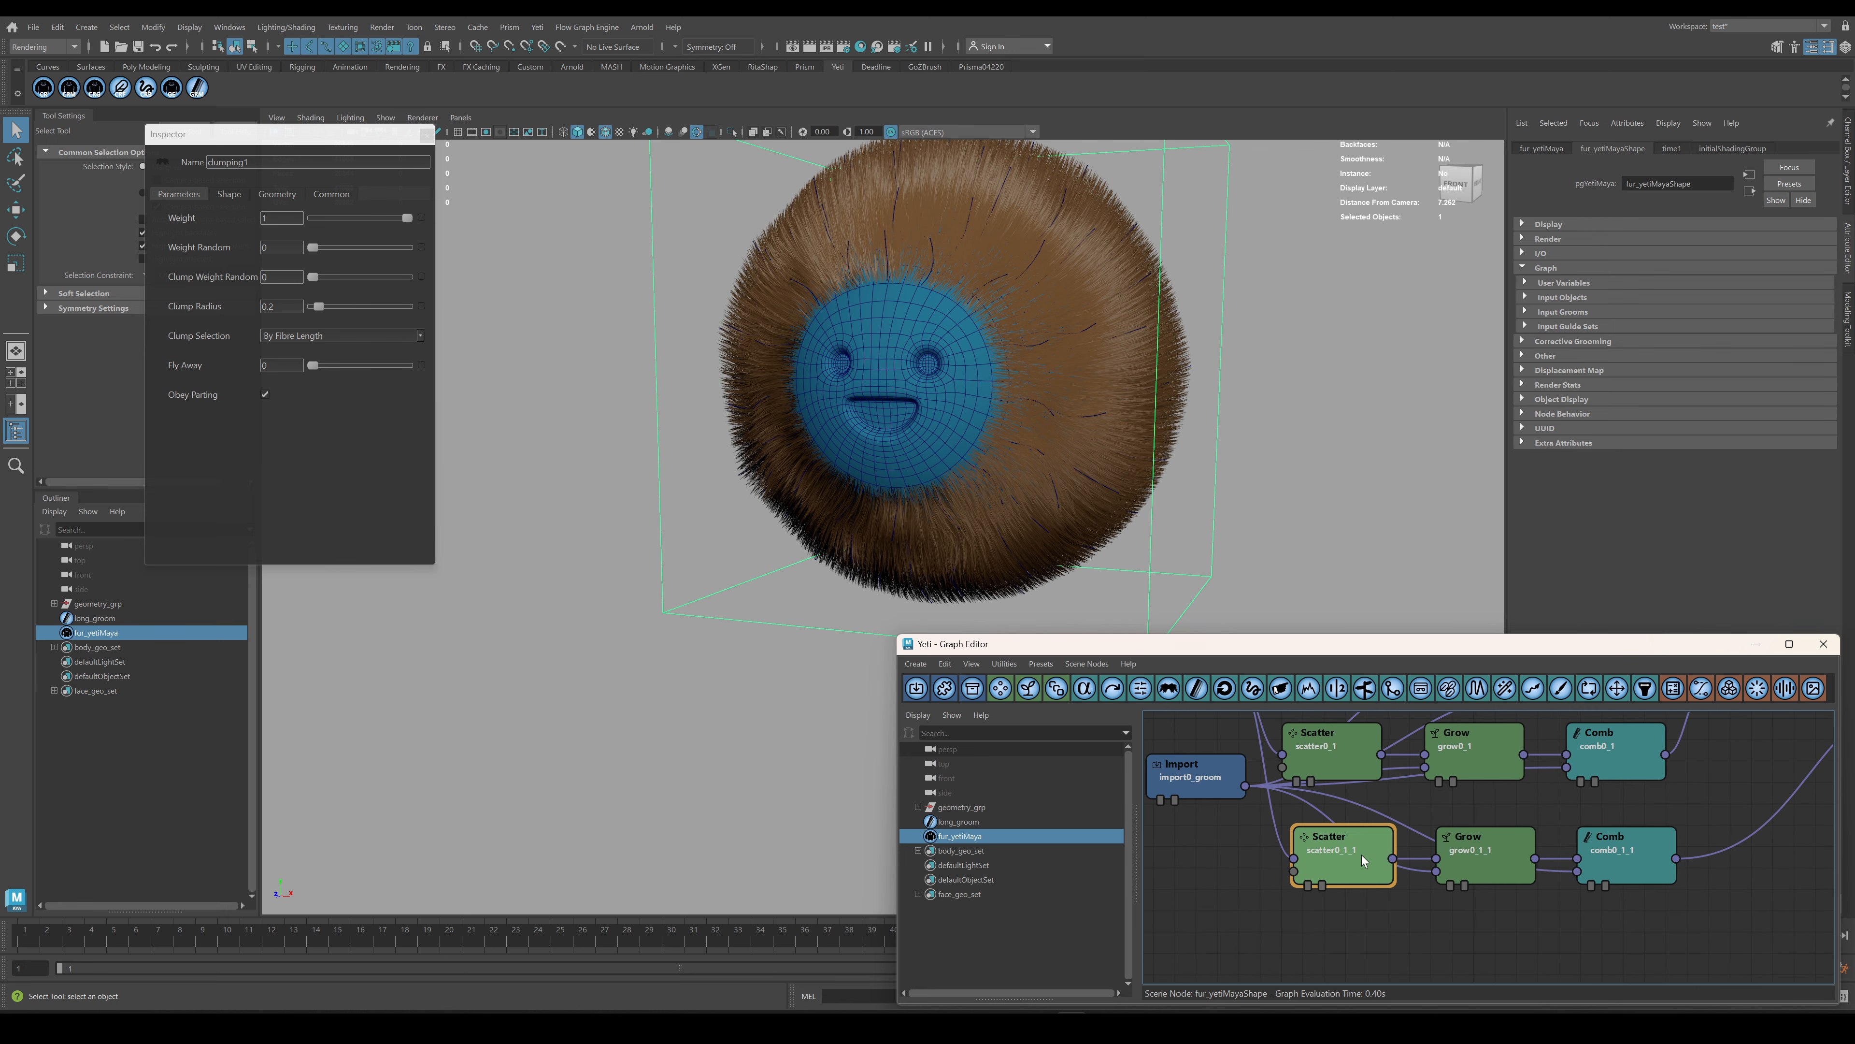
# Set the Density Multiplier of the duplicated branch's Scatter node to 25.
pyautogui.moveTo(298, 218); pyautogui.dragTo(249, 219)
pyautogui.write('250')
pyautogui.press('Return')
pyautogui.write('50')
pyautogui.press('Return')
pyautogui.click(279, 194)
pyautogui.press('Return')
pyautogui.click(191, 194)
pyautogui.write('25')
pyautogui.press('Return')
pyautogui.keyDown('alt'); pyautogui.moveTo(1209, 329); pyautogui.dragTo(1315, 504); pyautogui.keyUp('alt')
# Align the Width node with the second Clumping node in the graph and review the resulting fur.
pyautogui.scroll(-2, 1752, 881)
pyautogui.keyDown('alt'); pyautogui.moveTo(1753, 877); pyautogui.dragTo(1587, 853, button='middle'); pyautogui.keyUp('alt')
pyautogui.keyDown('alt'); pyautogui.moveTo(1351, 901); pyautogui.dragTo(1307, 942, button='middle'); pyautogui.keyUp('alt')
pyautogui.moveTo(1600, 751); pyautogui.dragTo(1686, 757)
pyautogui.keyDown('alt'); pyautogui.moveTo(1709, 815); pyautogui.dragTo(1629, 808, button='middle'); pyautogui.keyUp('alt')
pyautogui.moveTo(1691, 748); pyautogui.dragTo(1689, 746)
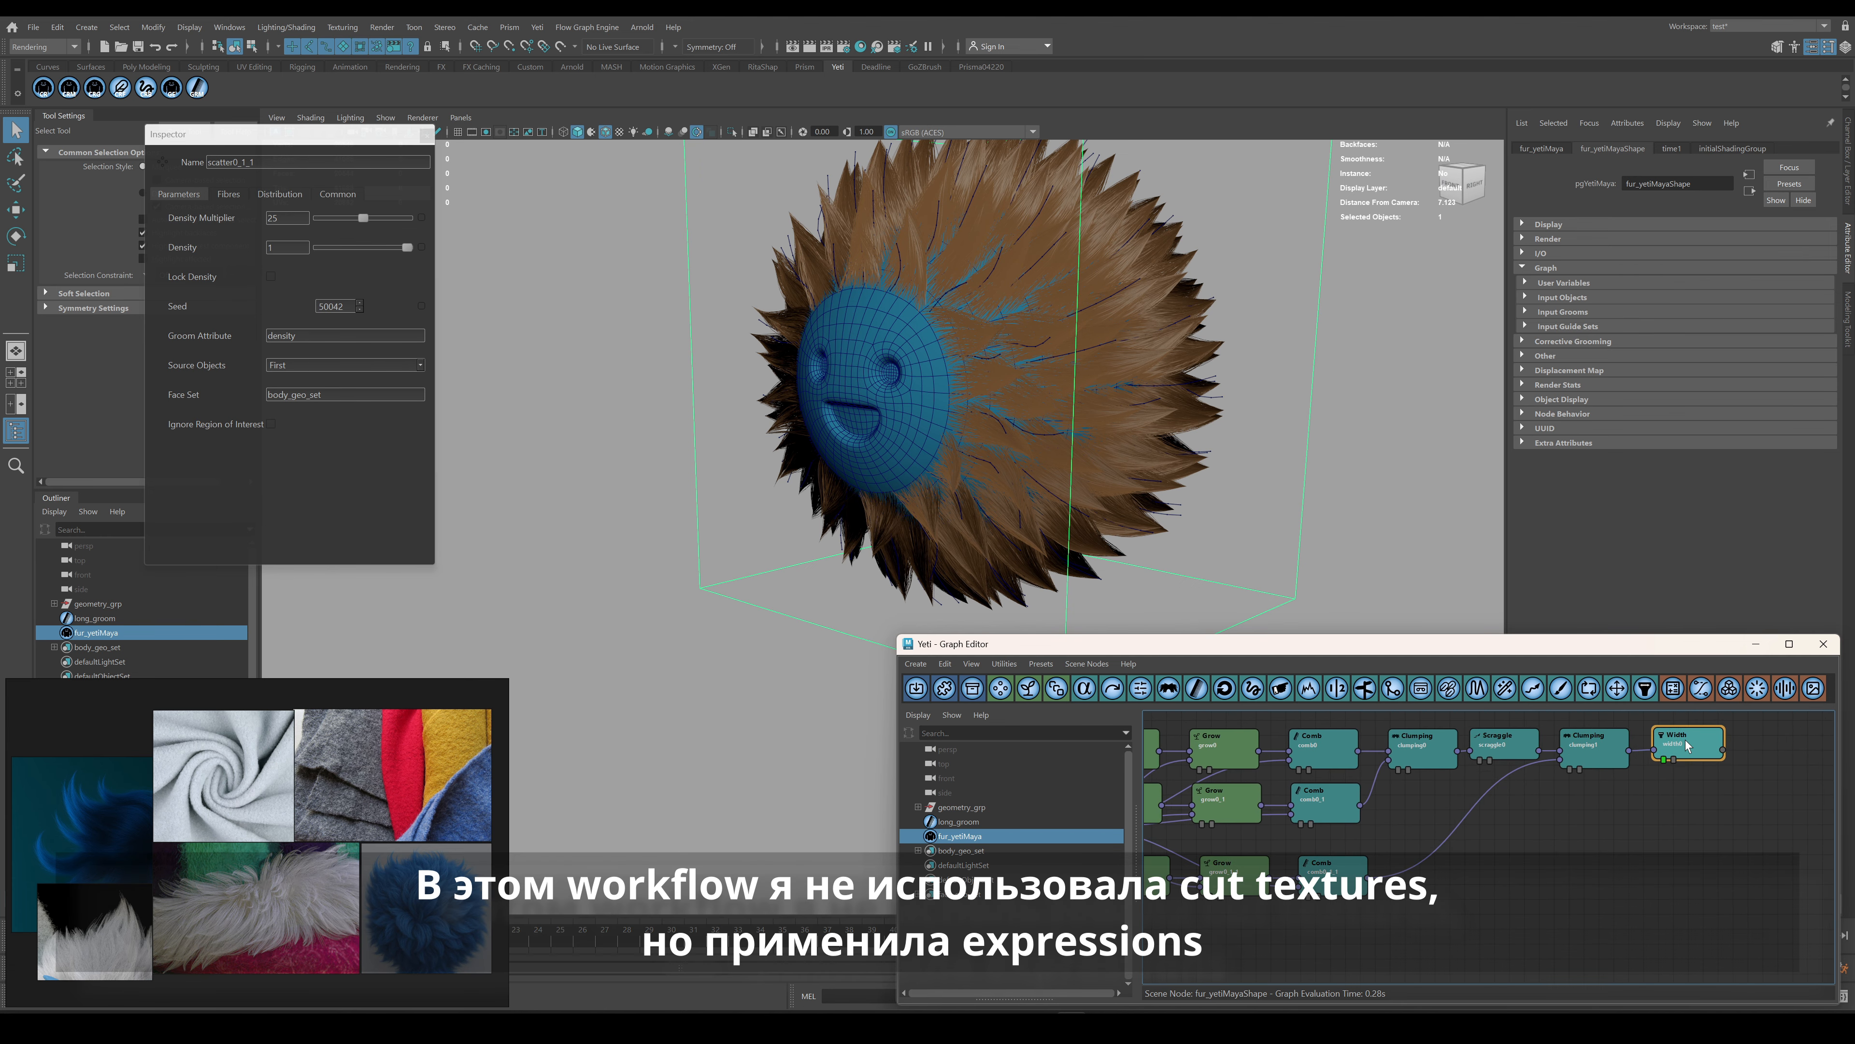
pyautogui.keyDown('alt'); pyautogui.moveTo(1689, 747); pyautogui.dragTo(1715, 742, button='middle'); pyautogui.keyUp('alt')
pyautogui.moveTo(982, 406)
pyautogui.keyDown('alt'); pyautogui.mouseDown()
pyautogui.moveTo(1111, 365)
pyautogui.moveTo(997, 400)
pyautogui.mouseUp(); pyautogui.keyUp('alt')
pyautogui.keyDown('alt'); pyautogui.moveTo(1361, 915); pyautogui.dragTo(1471, 911, button='middle'); pyautogui.keyUp('alt')
pyautogui.scroll(-1, 1585, 910)
pyautogui.keyDown('alt'); pyautogui.moveTo(1586, 910); pyautogui.dragTo(1575, 912, button='middle'); pyautogui.keyUp('alt')
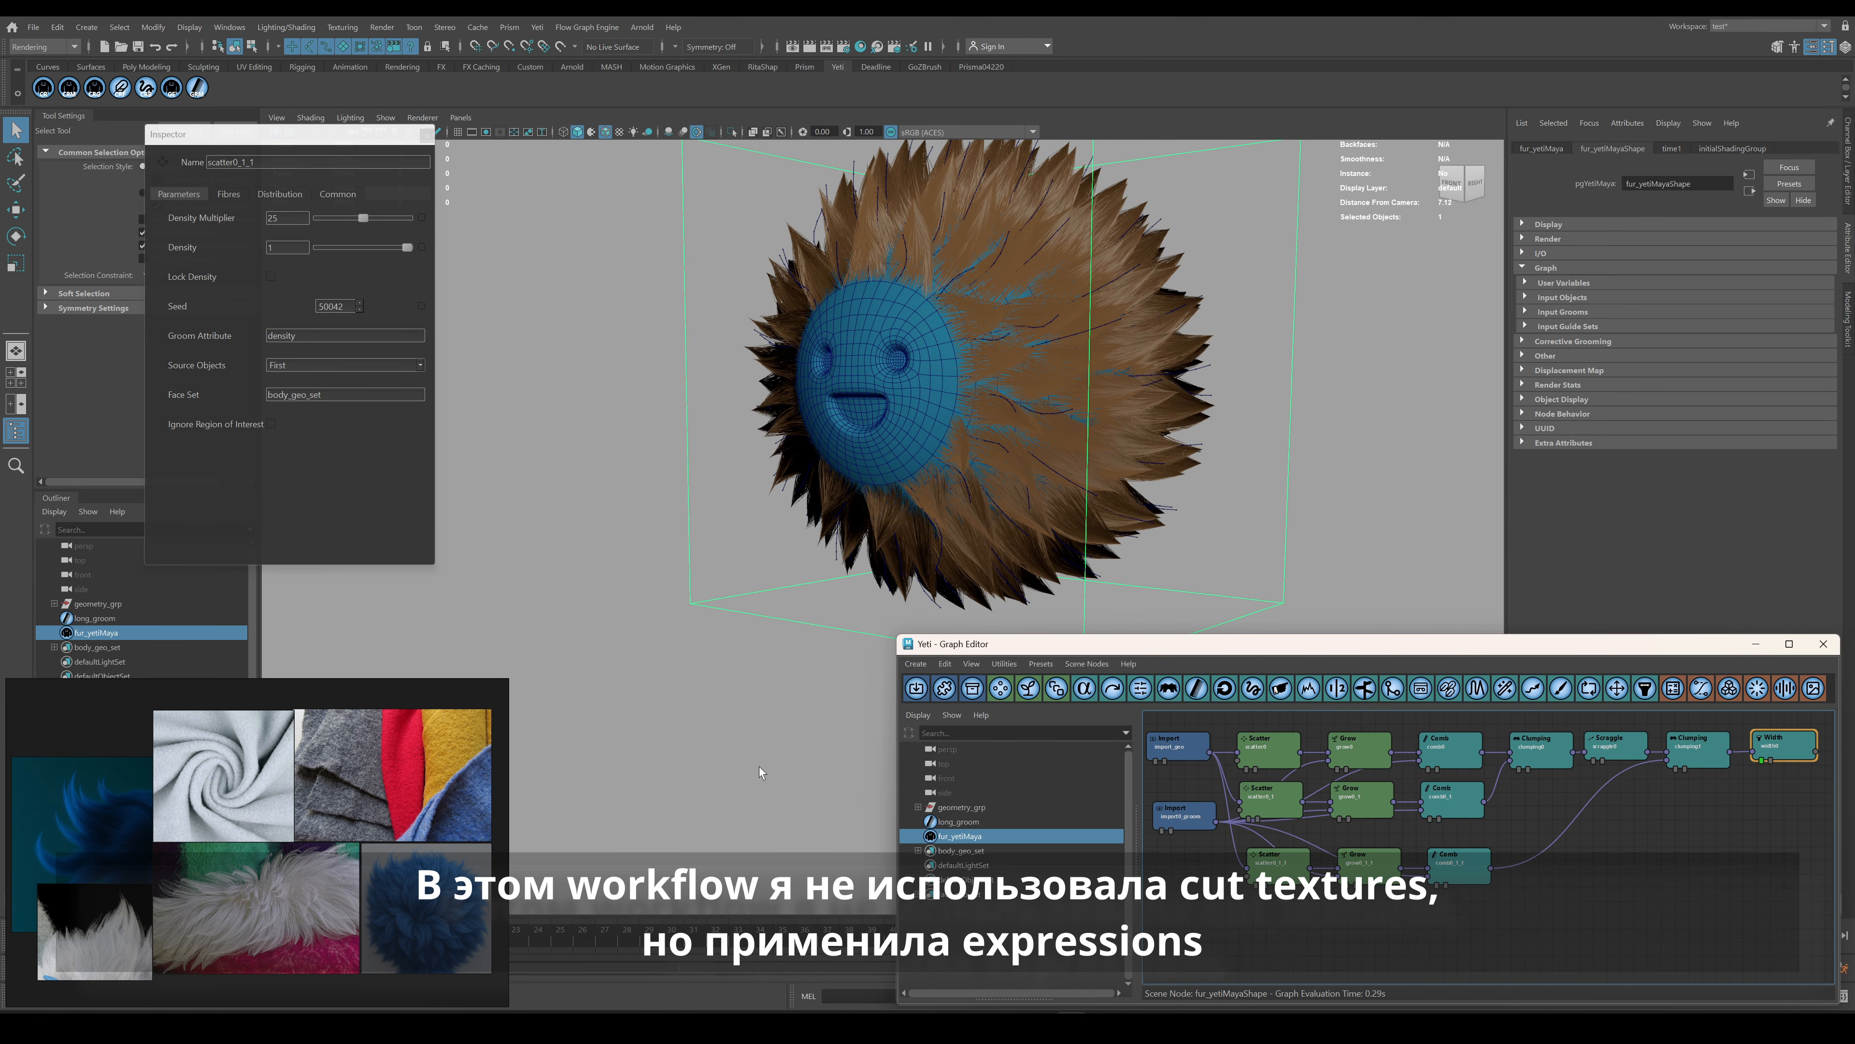
# Turn on the attribute paint display for long_groom with a Display Size of 0.130.
pyautogui.click(95, 617)
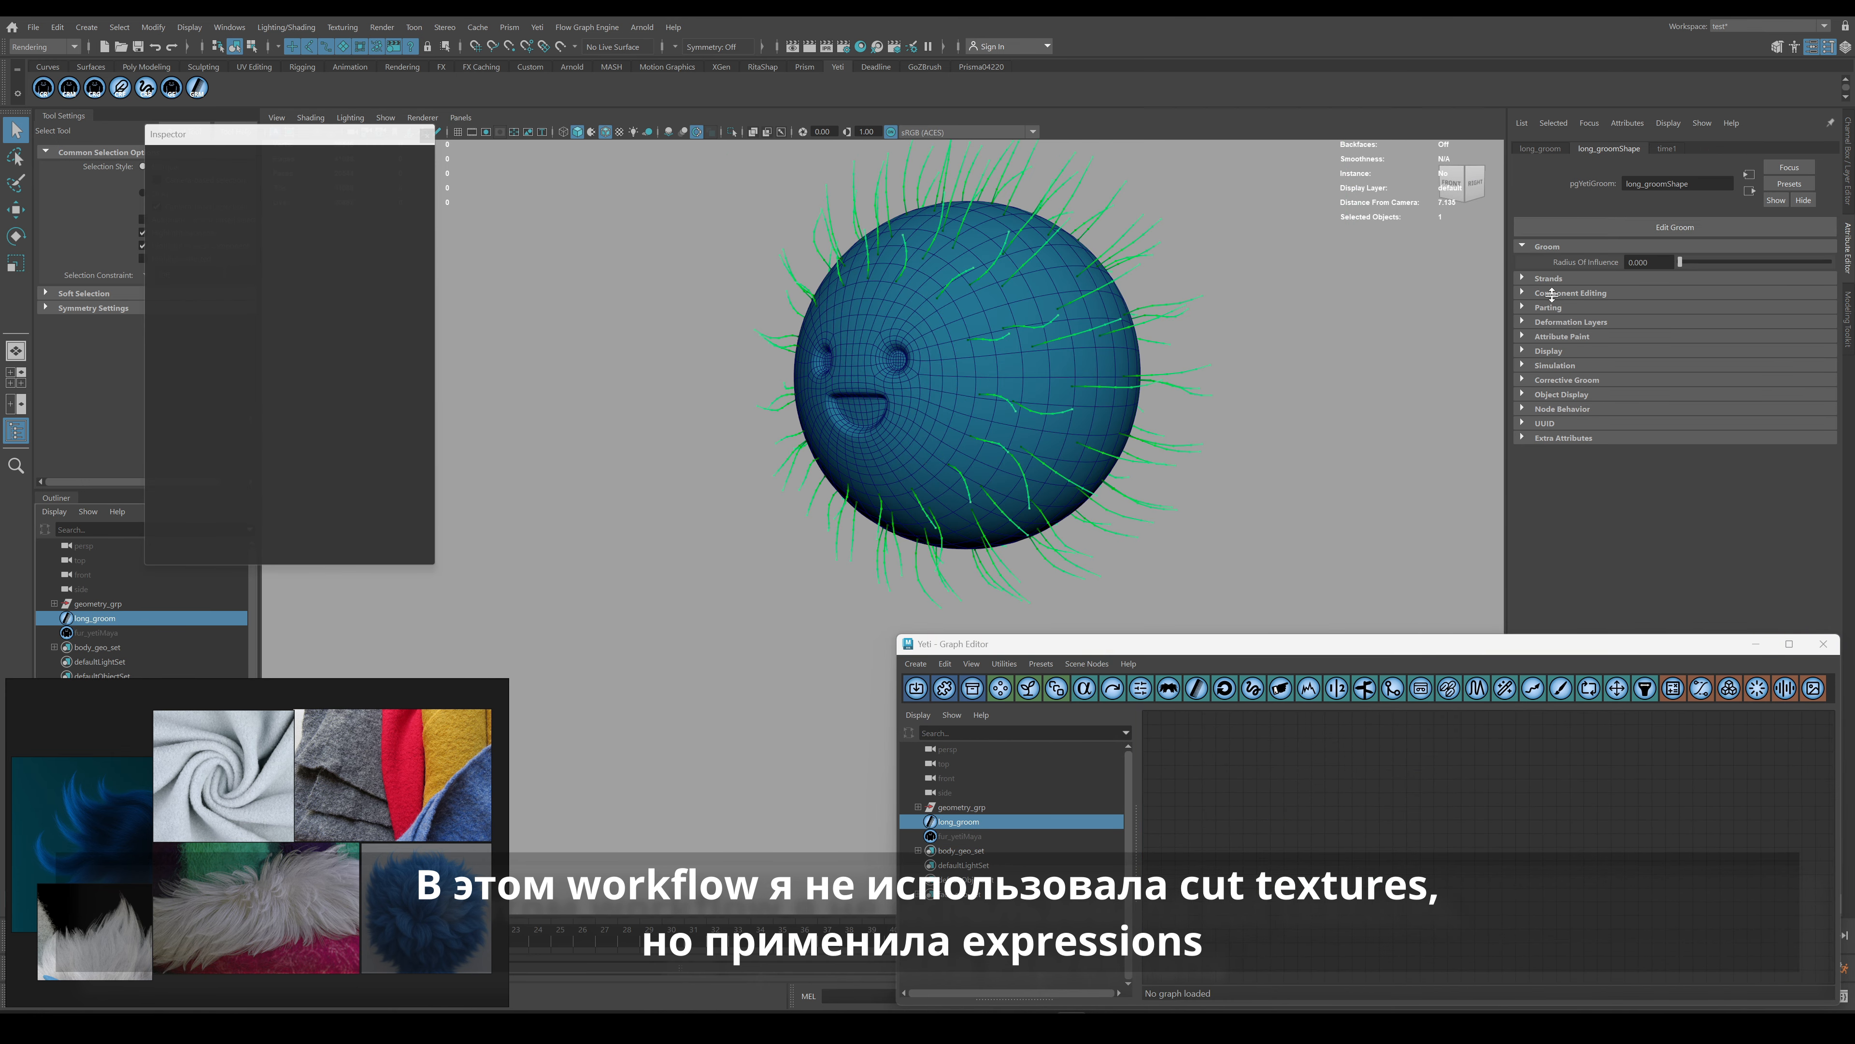
pyautogui.click(1533, 446)
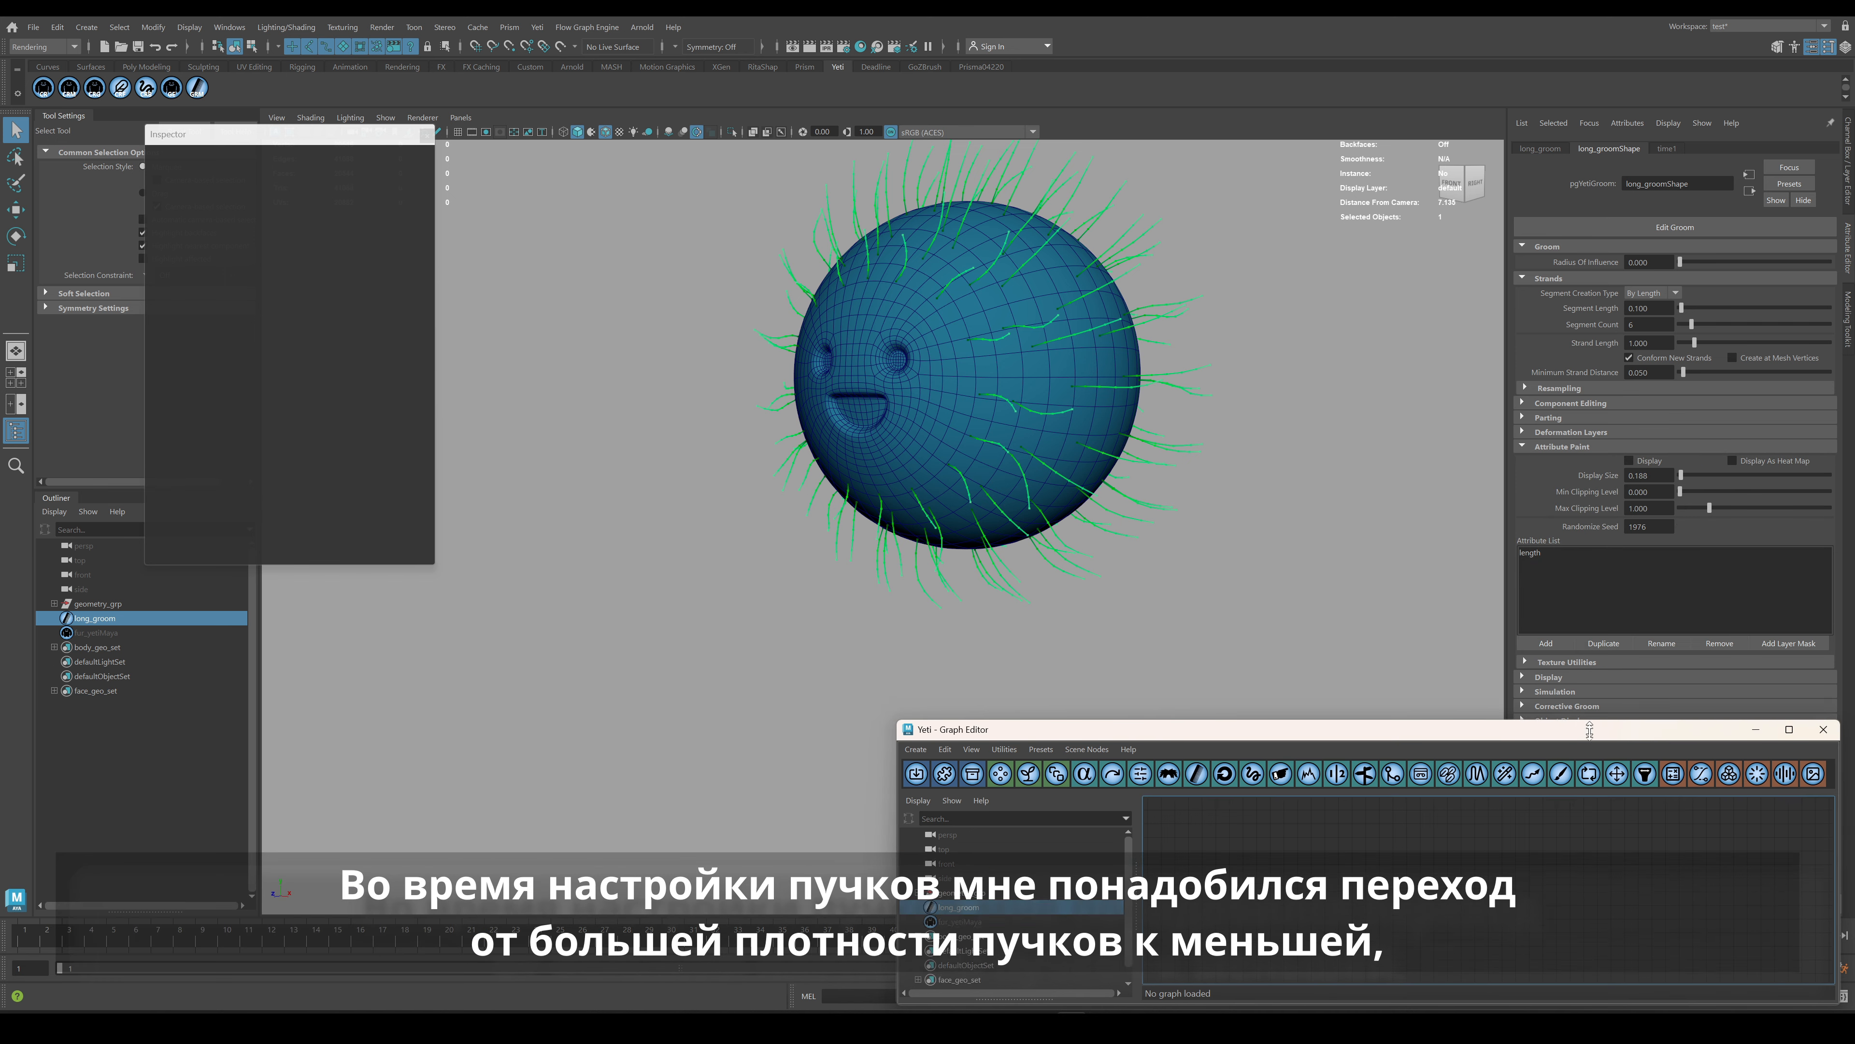
pyautogui.click(1630, 460)
pyautogui.moveTo(1682, 474); pyautogui.dragTo(1681, 475)
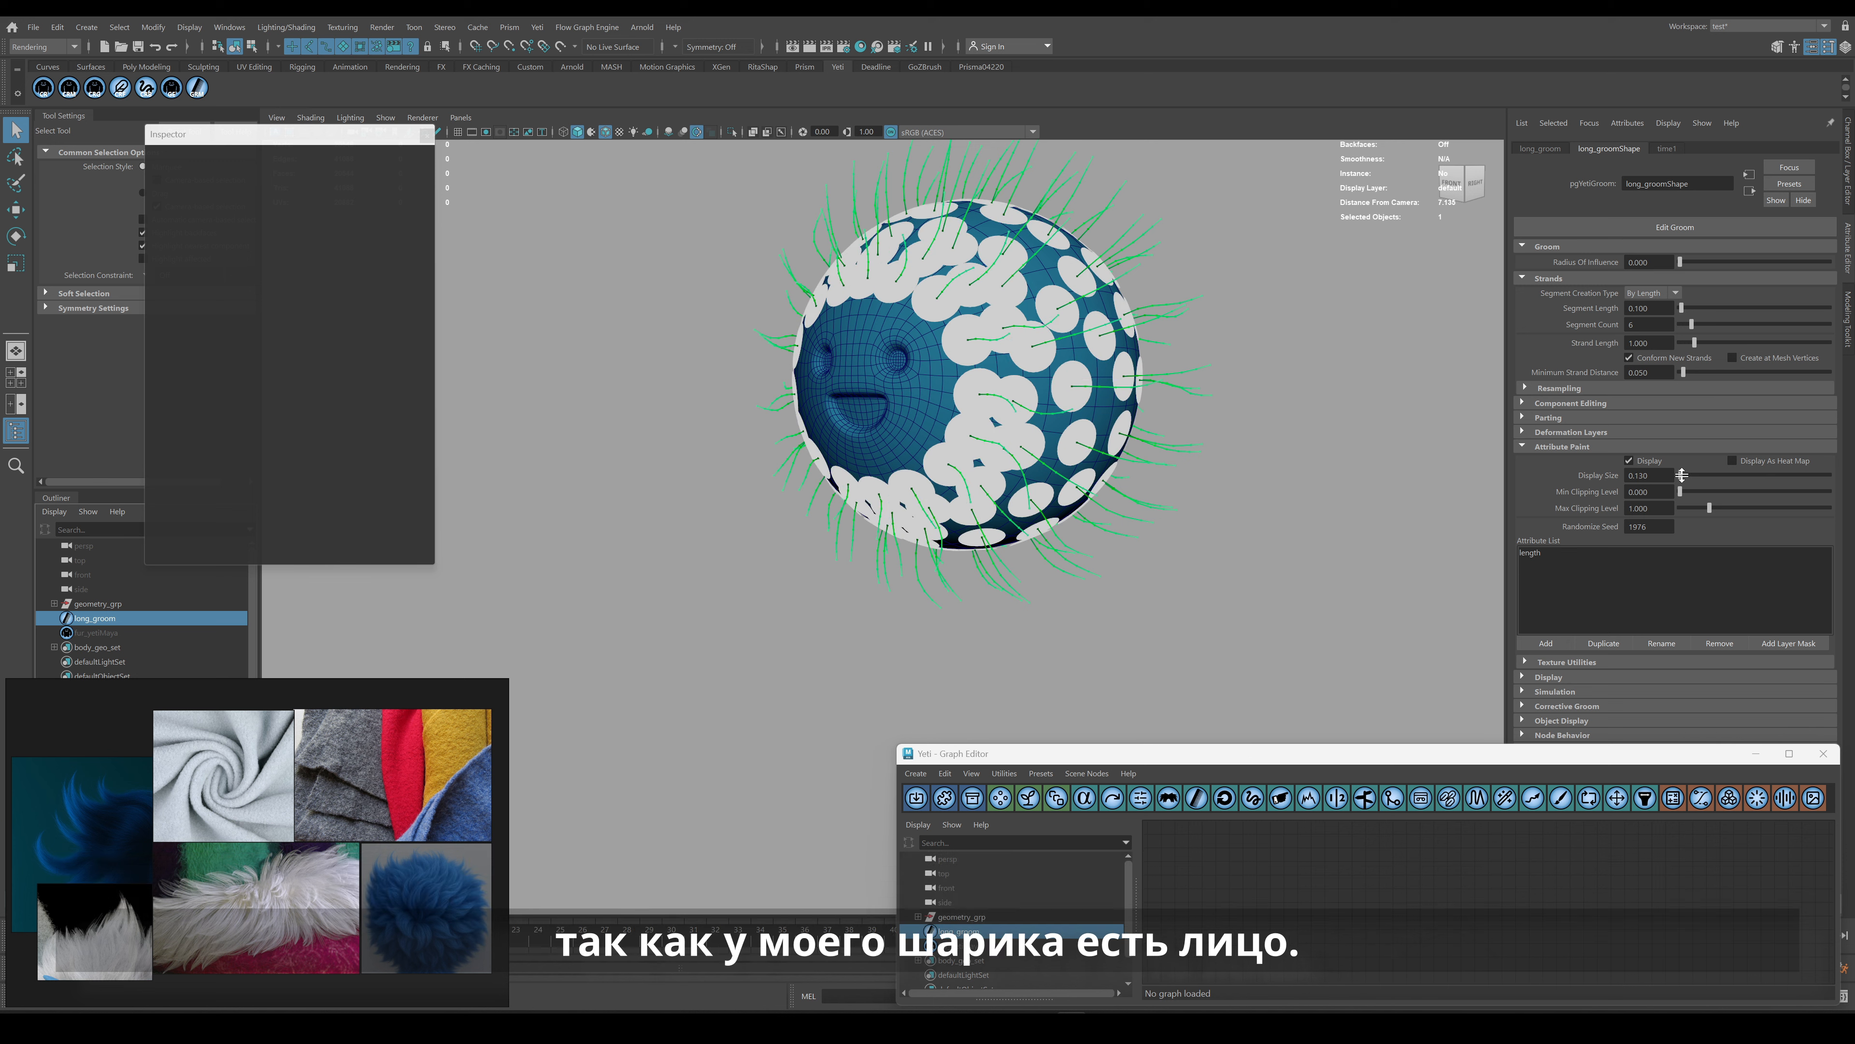
# Add a groom attribute named densityClump to long_groom and select it for painting.
pyautogui.click(1545, 643)
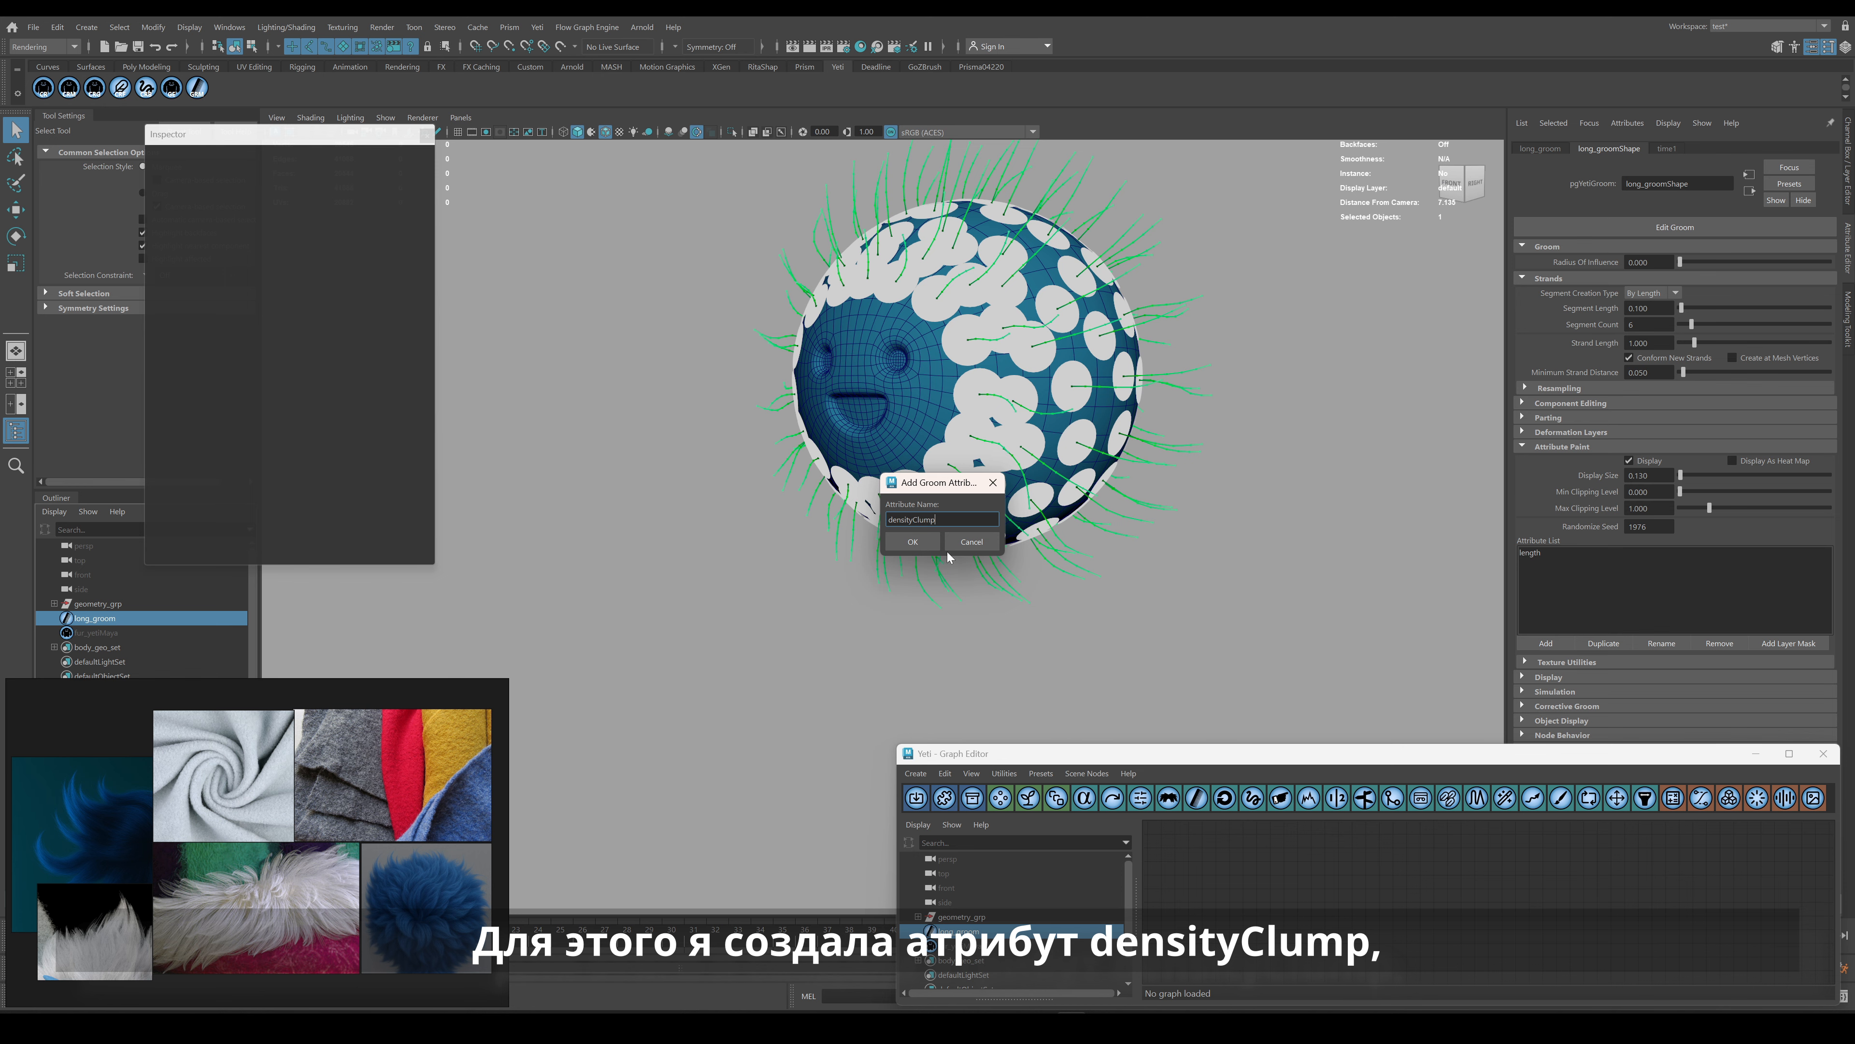
pyautogui.write('densityClump')
pyautogui.click(912, 542)
pyautogui.click(1562, 563)
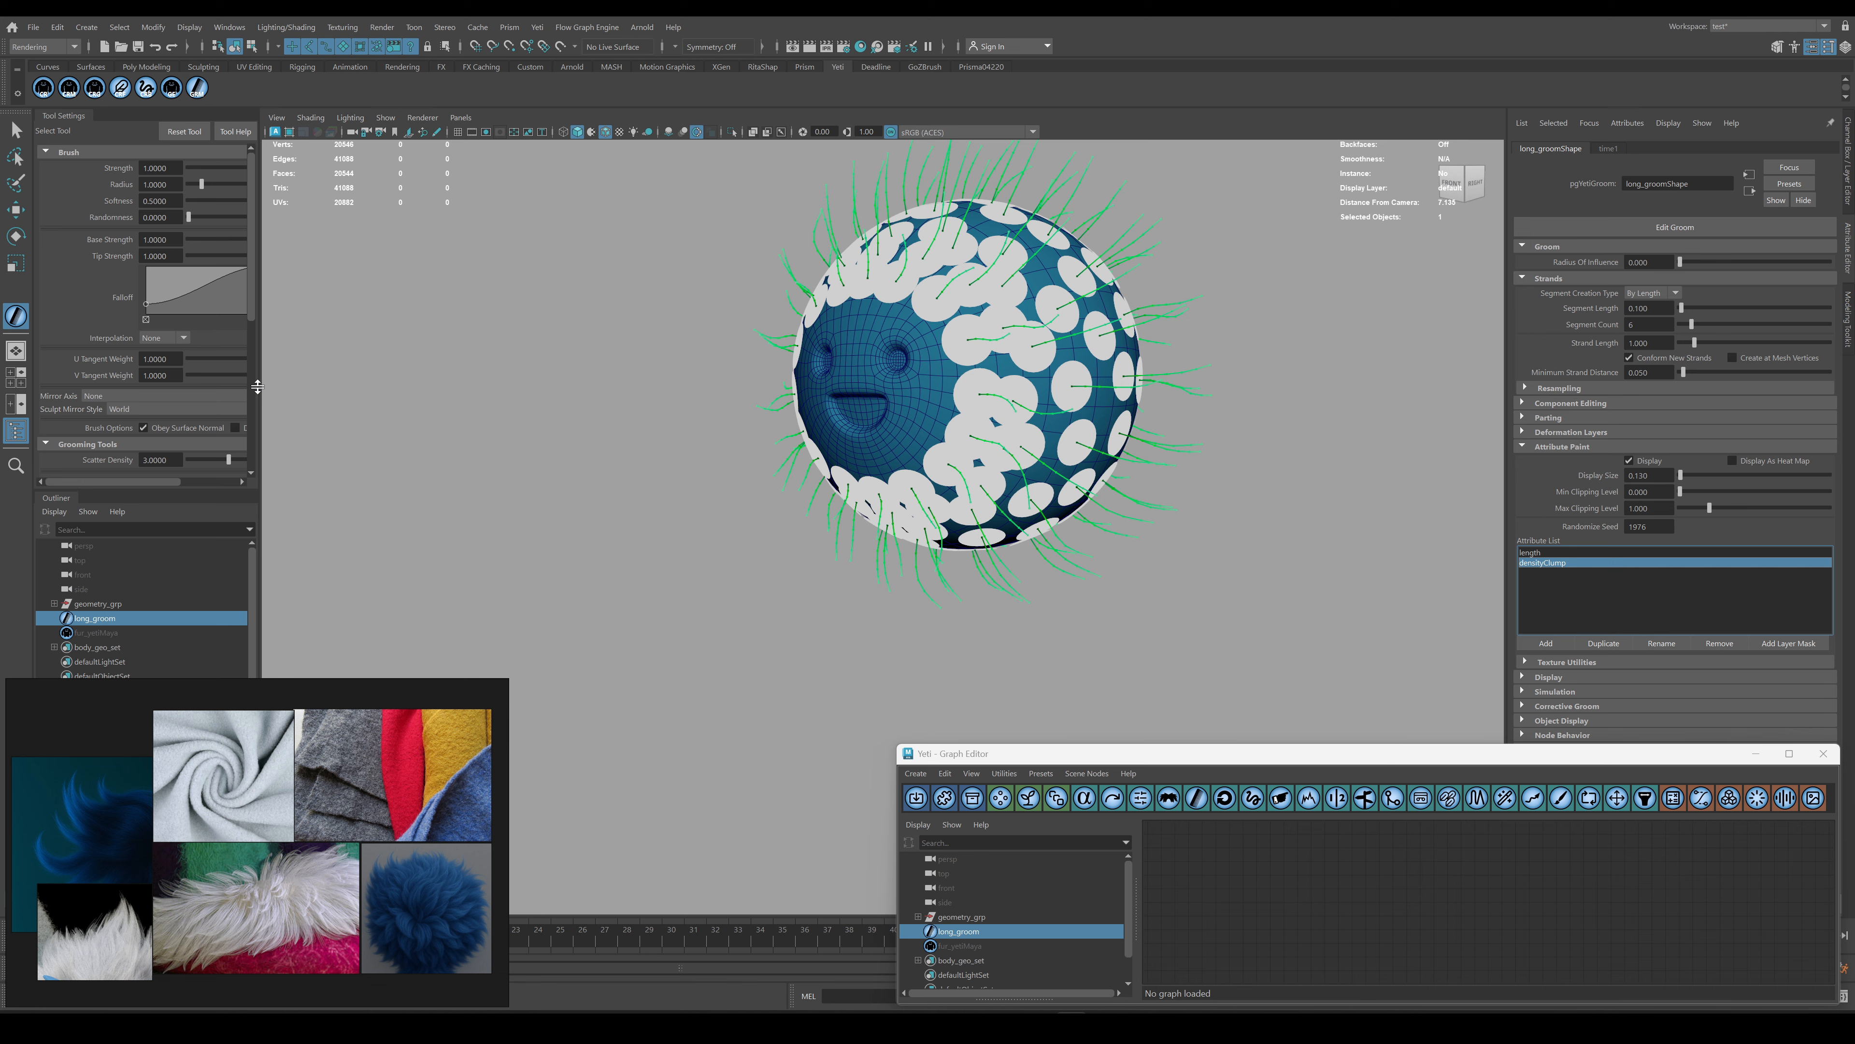
# Paint densityClump with a value of 1 around the face, mirrored across X, and choose the attribute smoothing brush.
pyautogui.moveTo(267, 408); pyautogui.dragTo(398, 408)
pyautogui.scroll(-3, 219, 351)
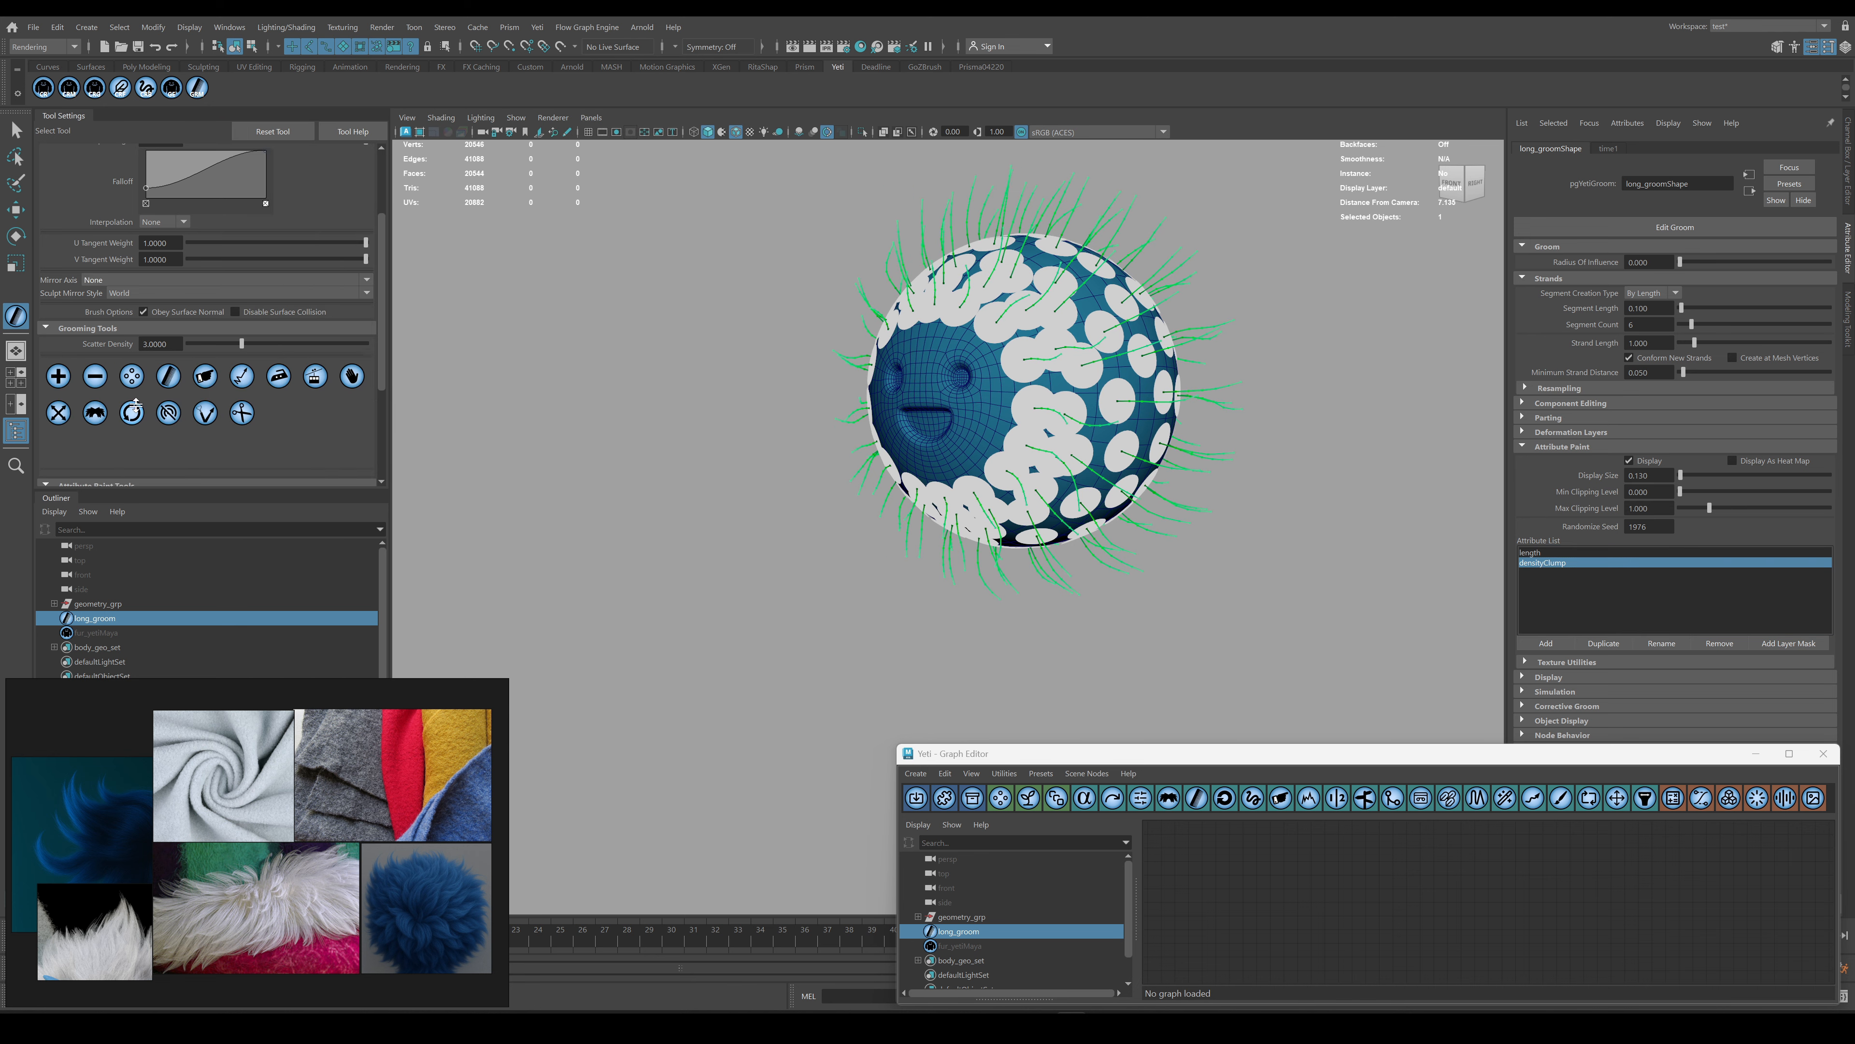
pyautogui.click(58, 405)
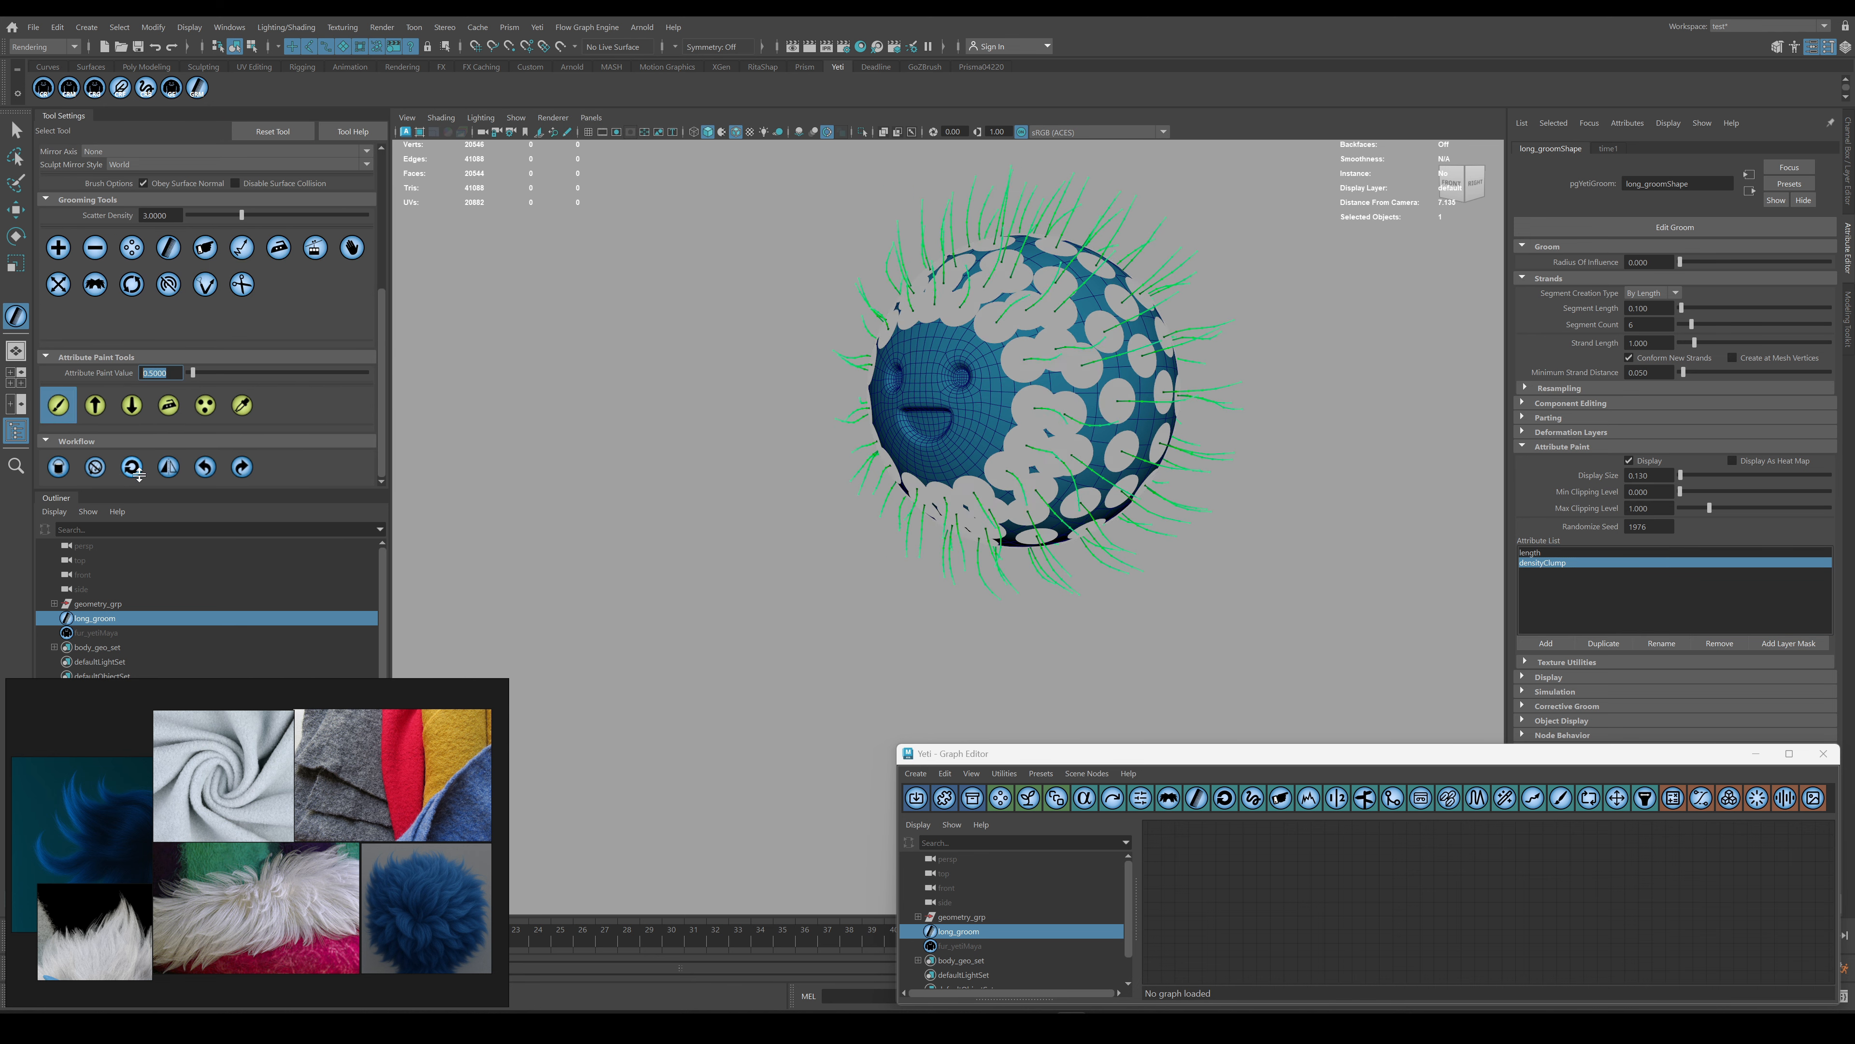
pyautogui.moveTo(876, 416)
pyautogui.keyDown('alt'); pyautogui.mouseDown()
pyautogui.moveTo(1005, 365)
pyautogui.moveTo(1040, 377)
pyautogui.moveTo(1039, 455)
pyautogui.moveTo(997, 472)
pyautogui.mouseUp(); pyautogui.keyUp('alt')
pyautogui.click(94, 154)
pyautogui.moveTo(1021, 404)
pyautogui.keyDown('alt'); pyautogui.mouseDown()
pyautogui.moveTo(979, 398)
pyautogui.moveTo(997, 347)
pyautogui.moveTo(988, 459)
pyautogui.moveTo(924, 494)
pyautogui.moveTo(956, 402)
pyautogui.mouseUp(); pyautogui.keyUp('alt')
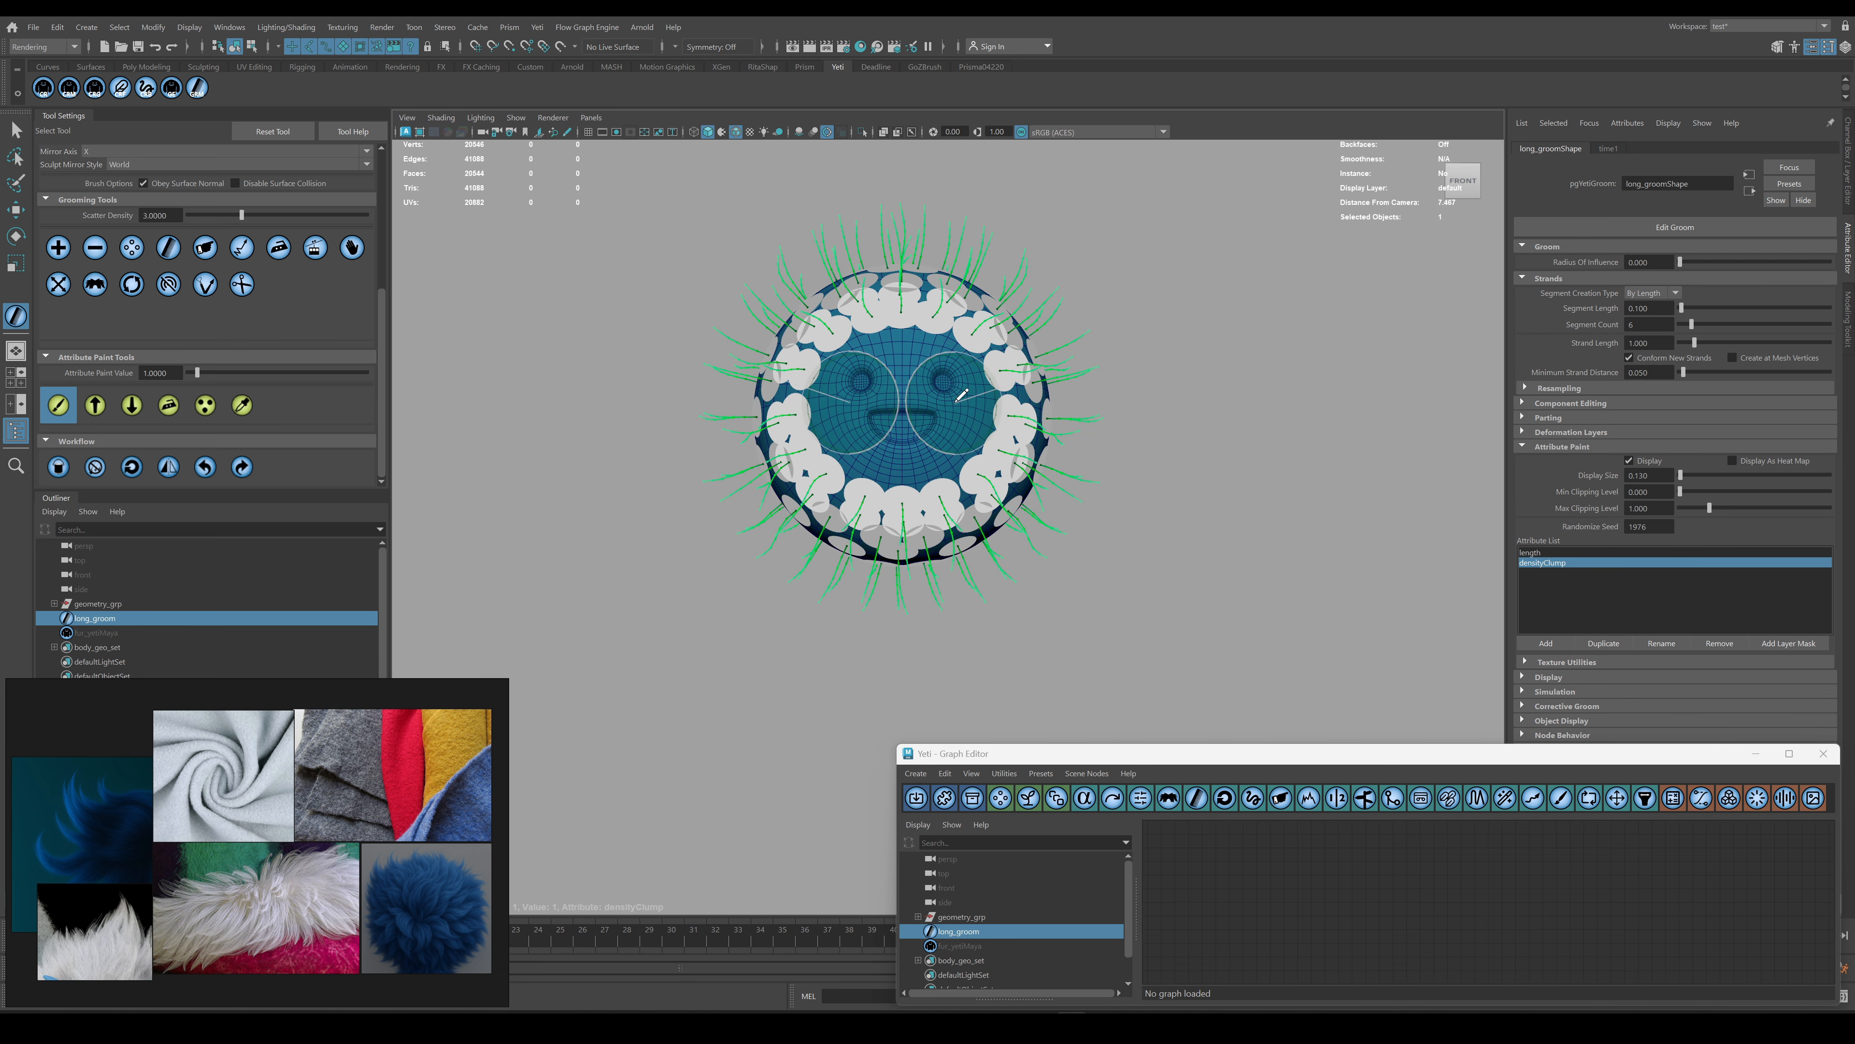
pyautogui.click(170, 406)
pyautogui.keyDown('alt'); pyautogui.moveTo(1037, 622); pyautogui.dragTo(1083, 713); pyautogui.keyUp('alt')
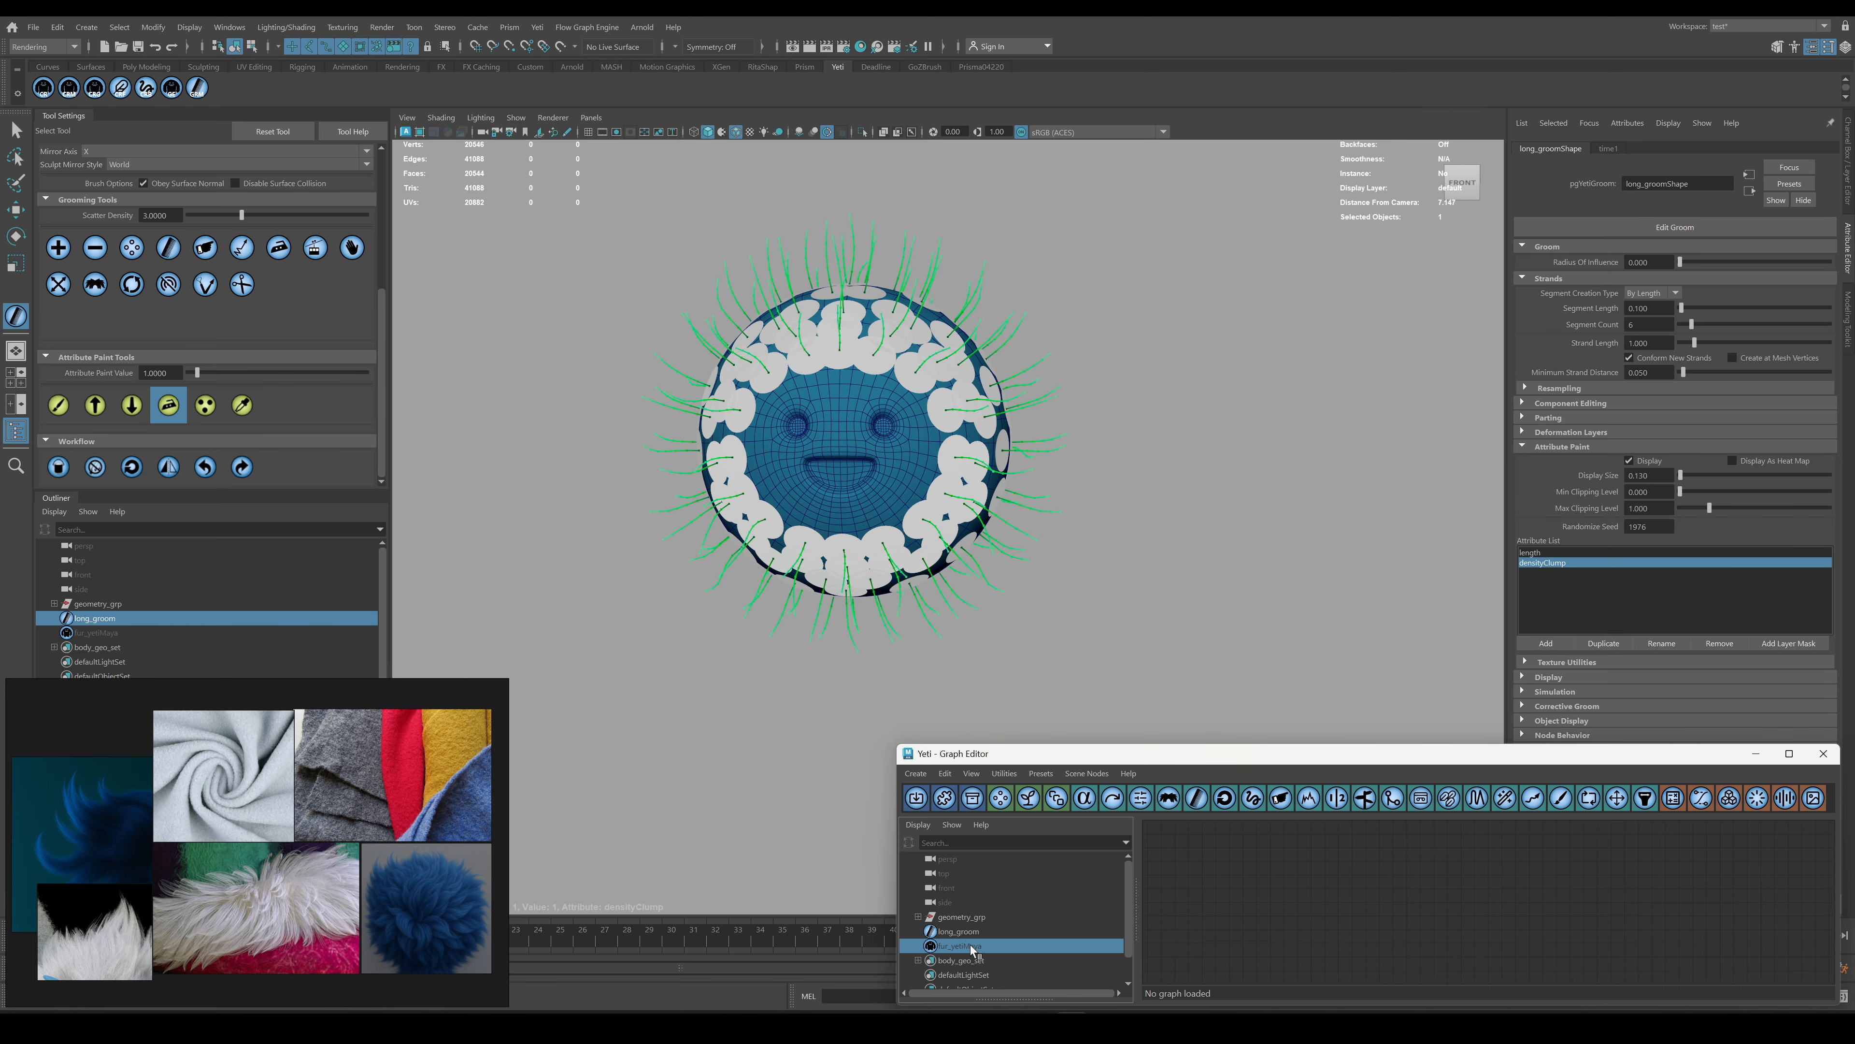
# Set the new Scatter node's Groom Attribute to densityClump and connect the import_groom node to its density mask input.
pyautogui.click(971, 946)
pyautogui.click(956, 933)
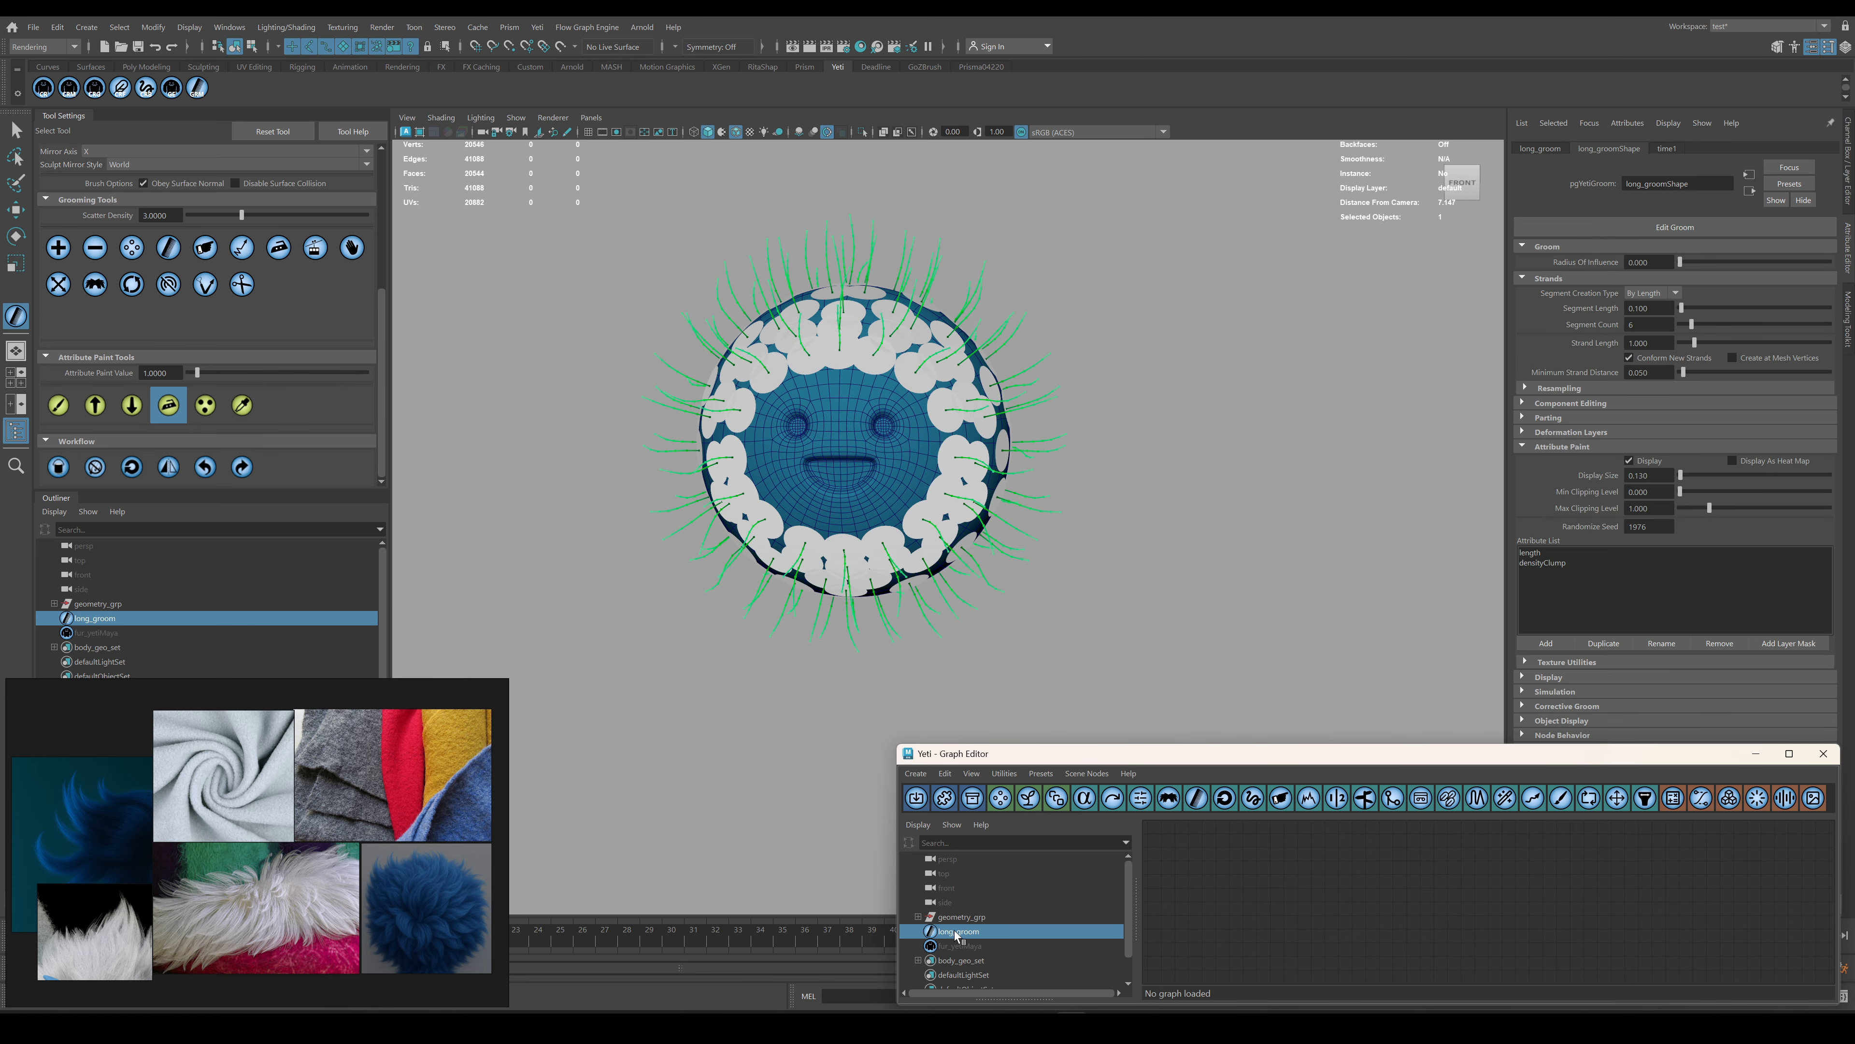
pyautogui.click(971, 946)
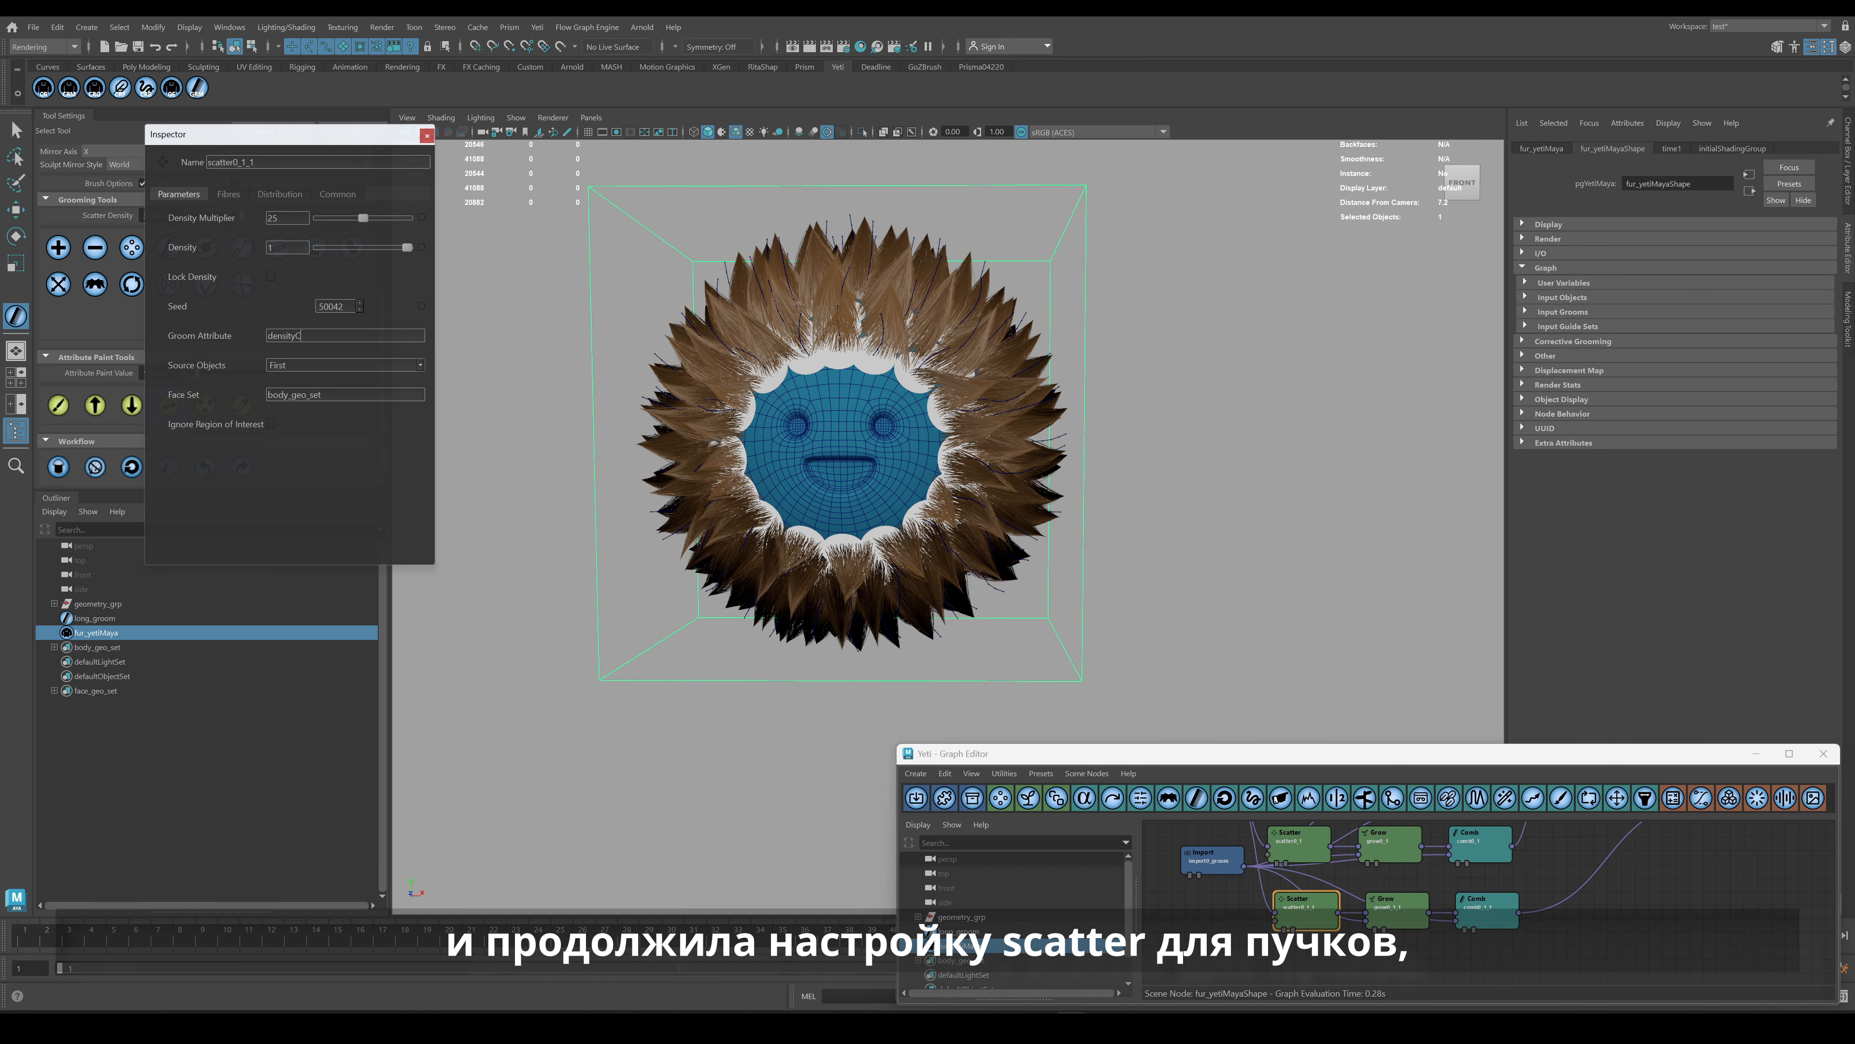
pyautogui.keyDown('alt'); pyautogui.moveTo(1259, 894); pyautogui.dragTo(1256, 916, button='middle'); pyautogui.keyUp('alt')
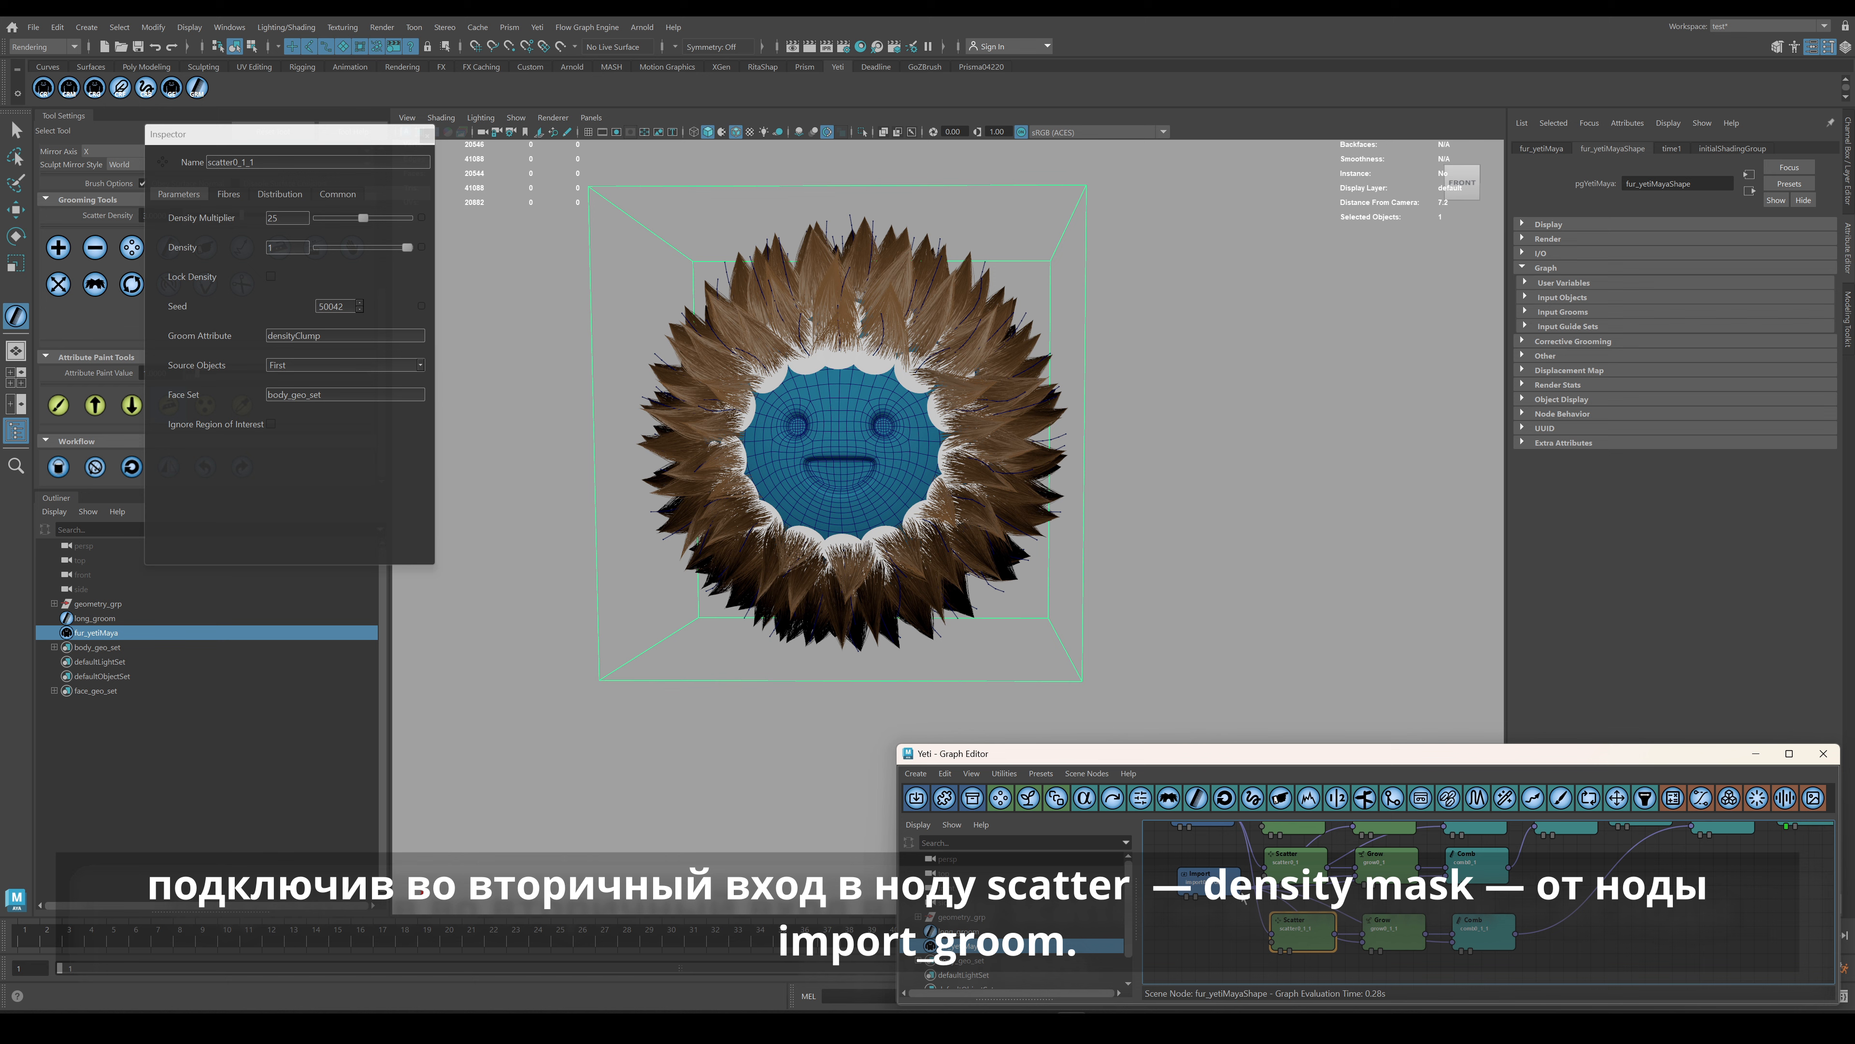
pyautogui.moveTo(1240, 887); pyautogui.dragTo(1271, 942)
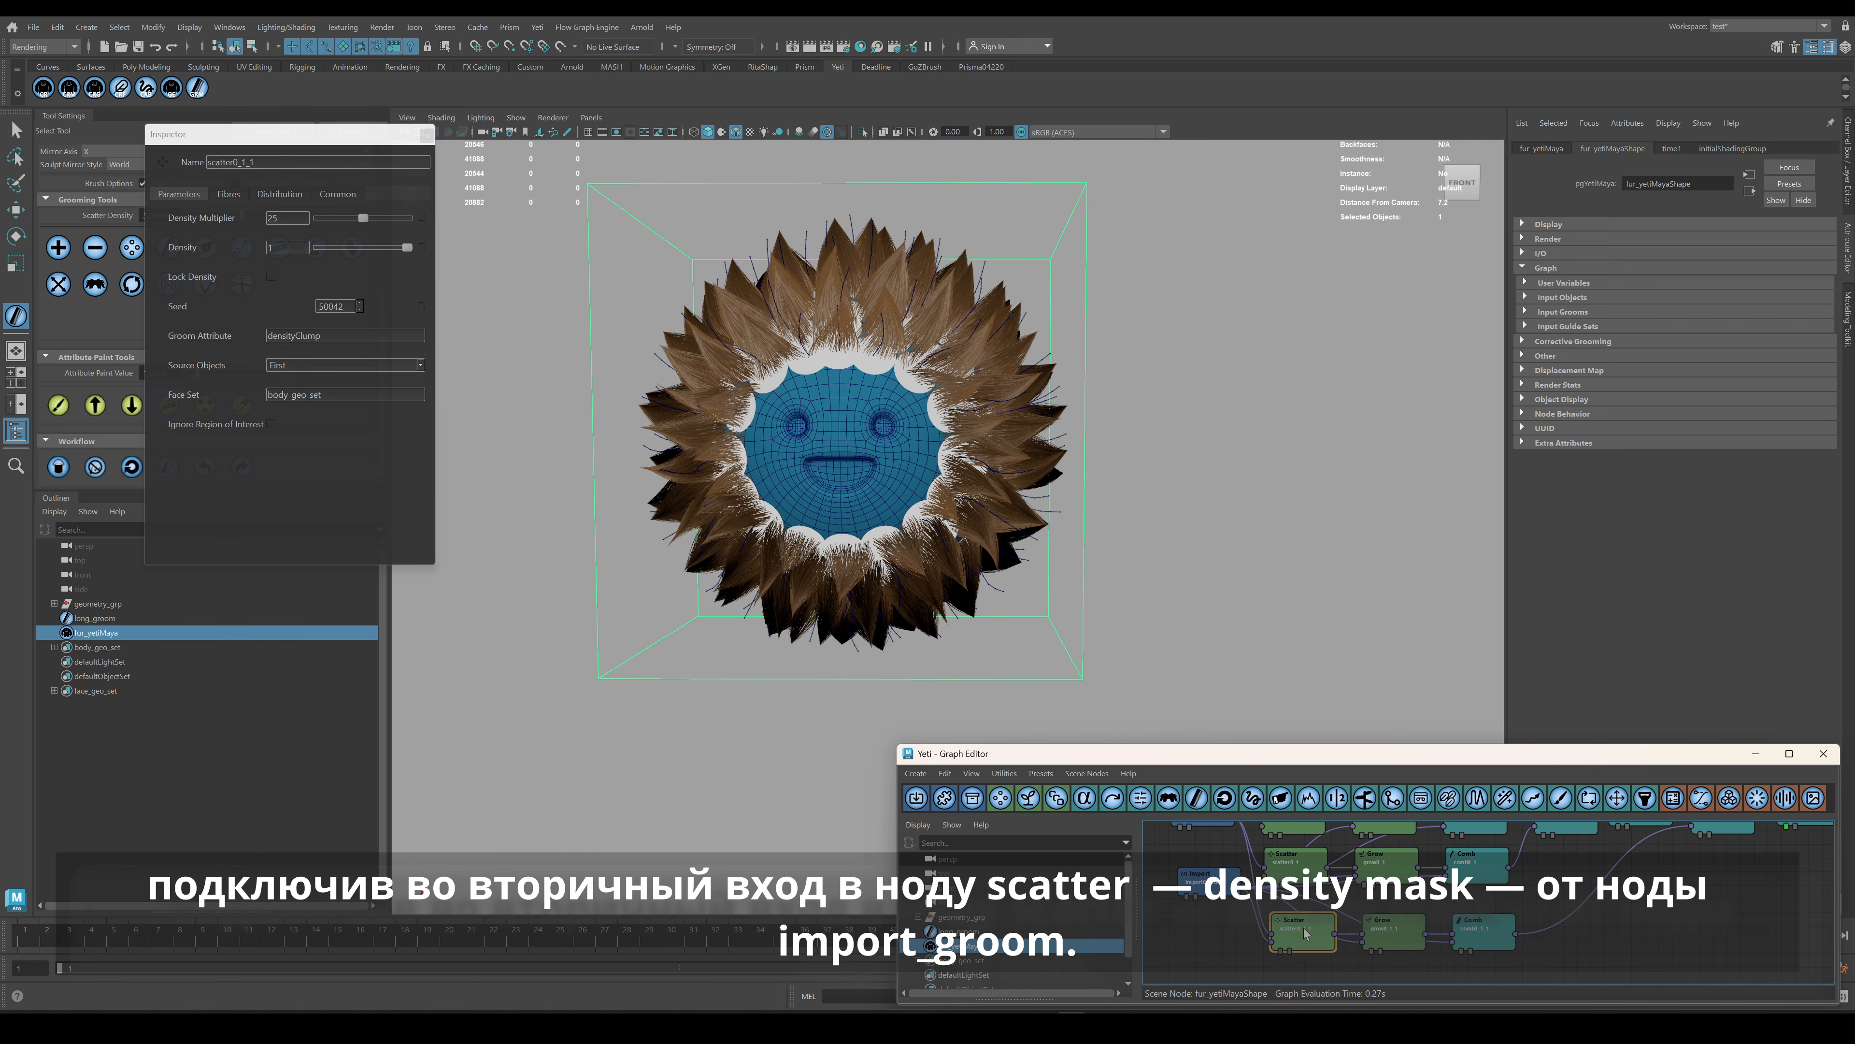
# Display the new Scatter node's output on the ball and hide the long_groom strands.
pyautogui.doubleClick(1329, 932)
pyautogui.click(1280, 949)
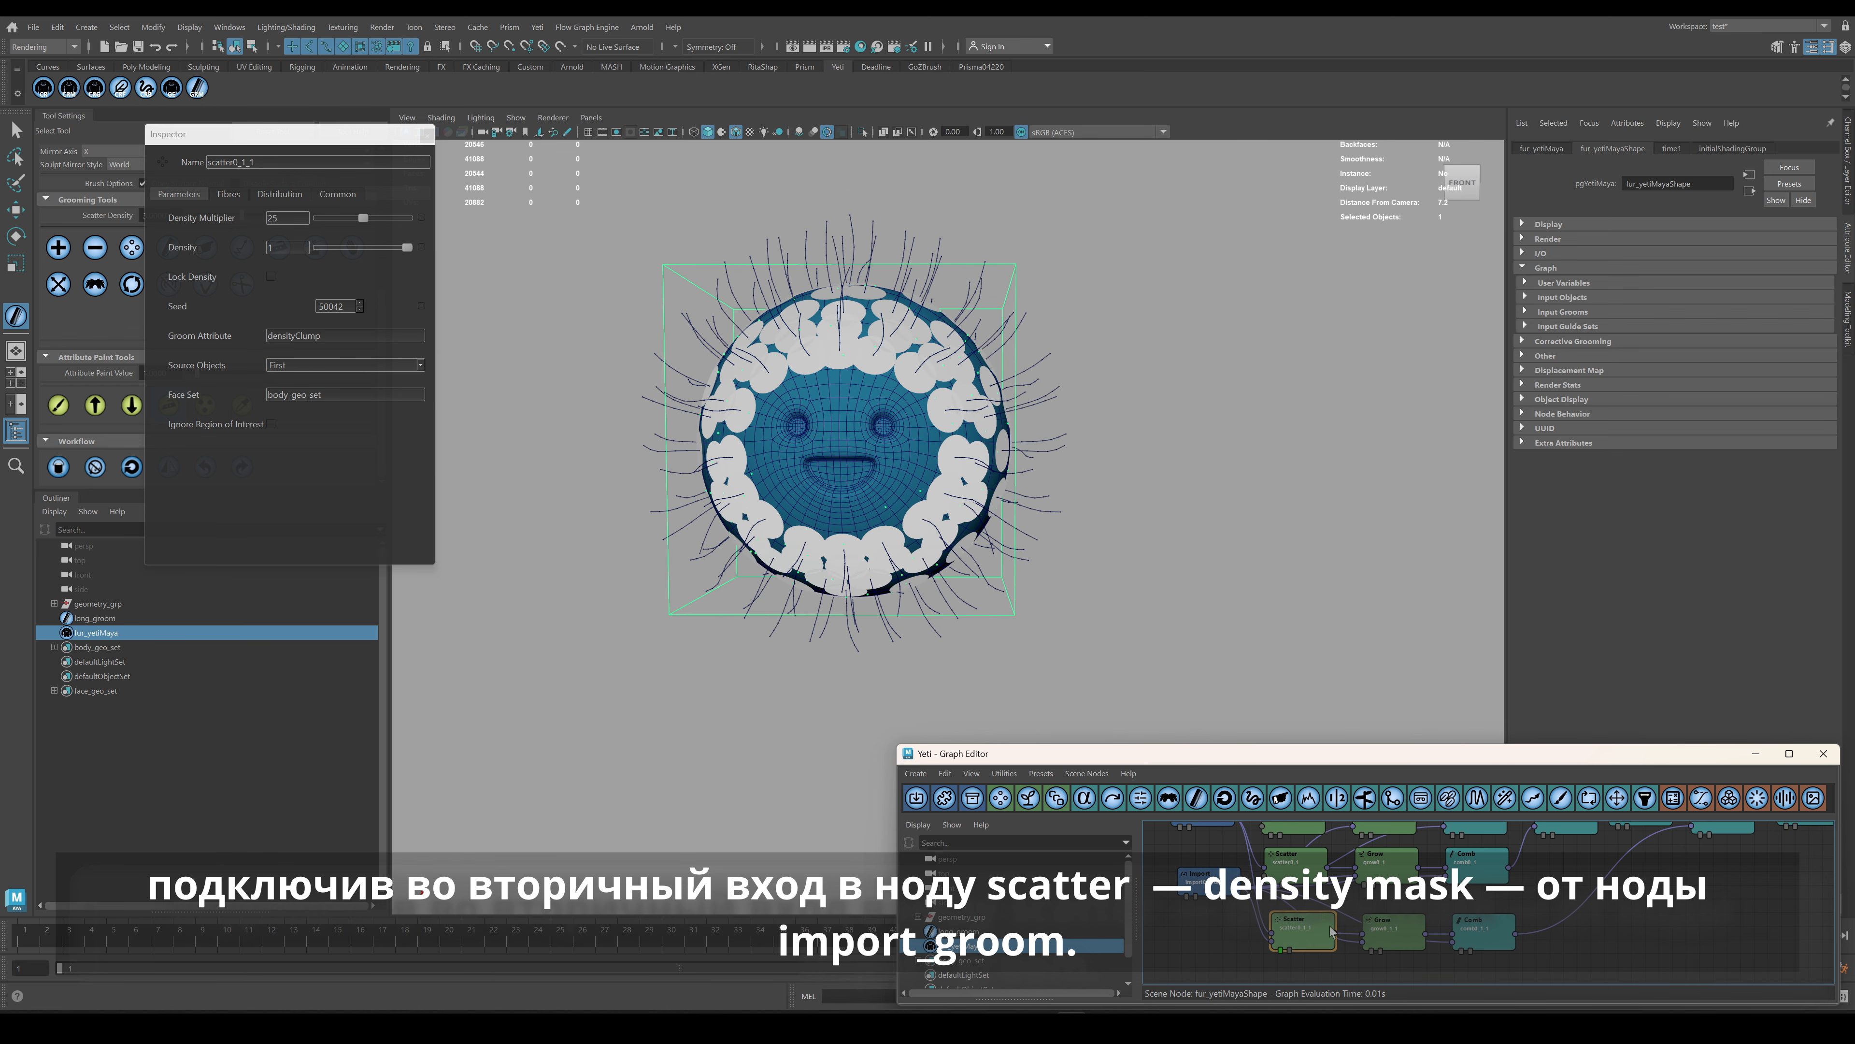
pyautogui.click(147, 618)
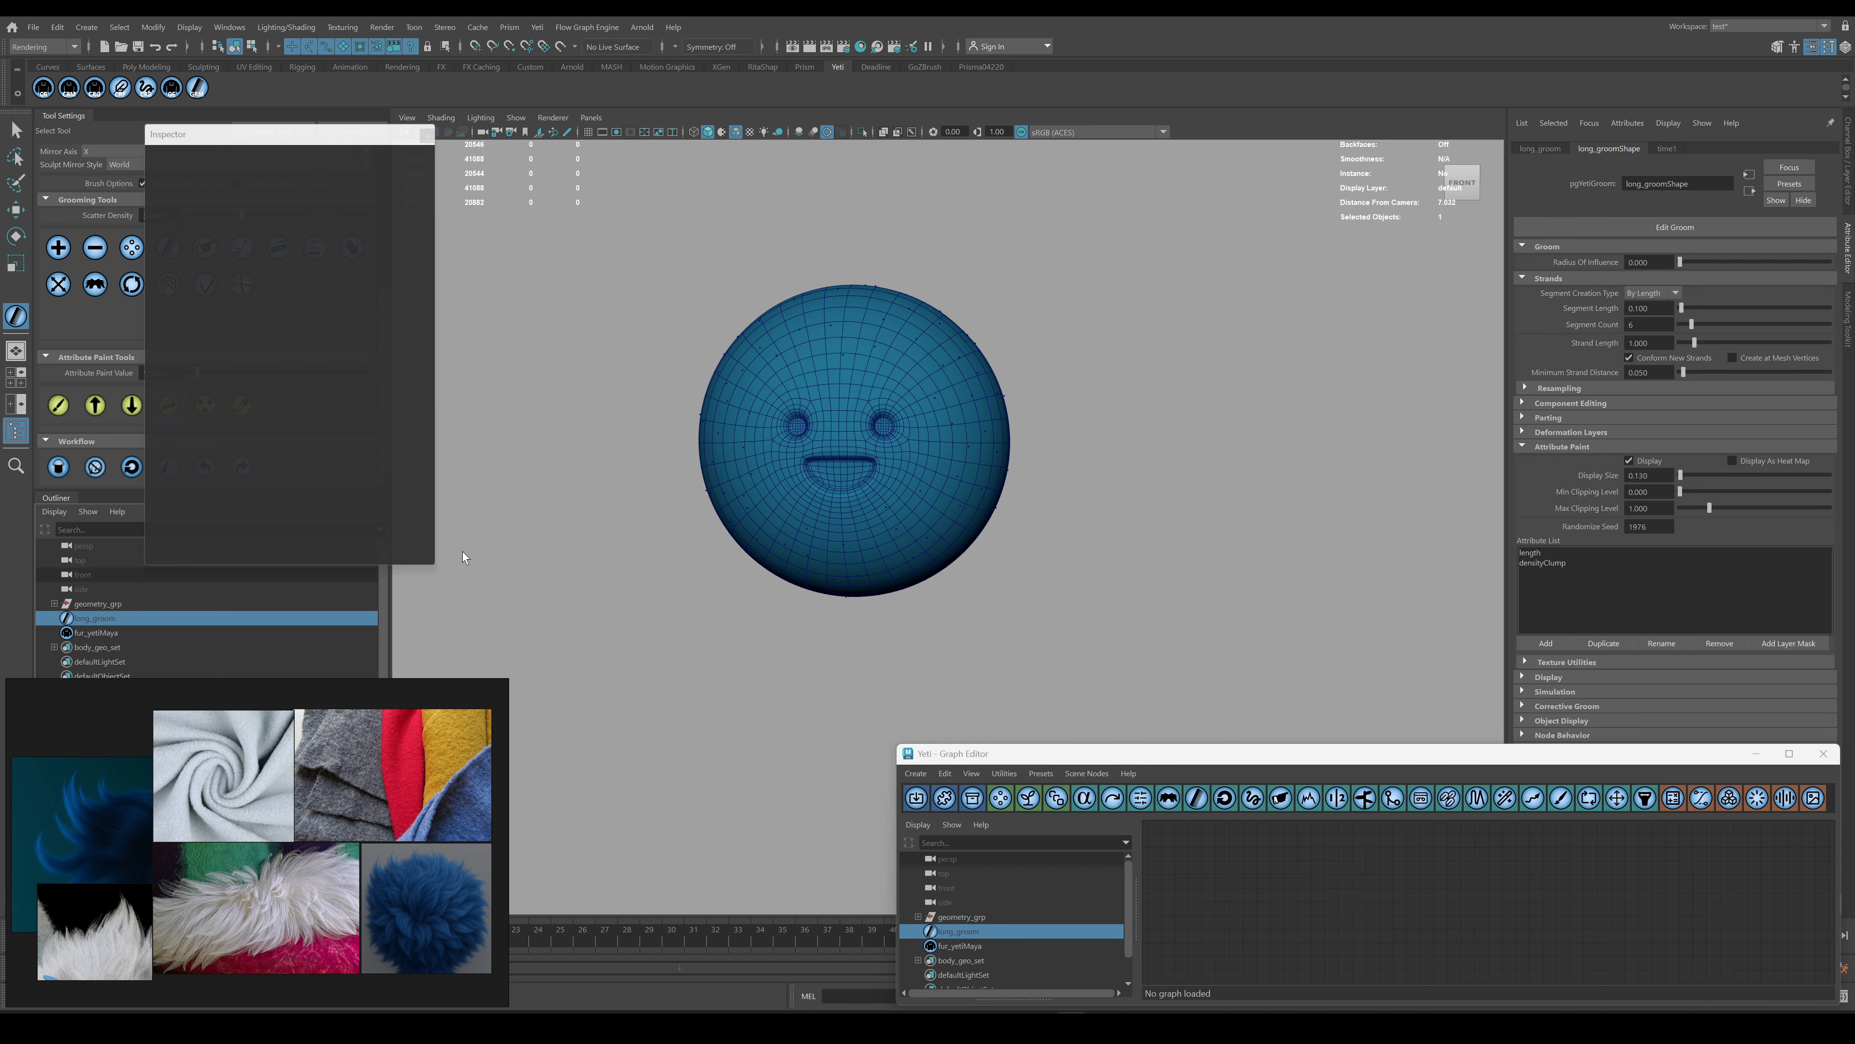
pyautogui.click(1096, 947)
pyautogui.doubleClick(1323, 934)
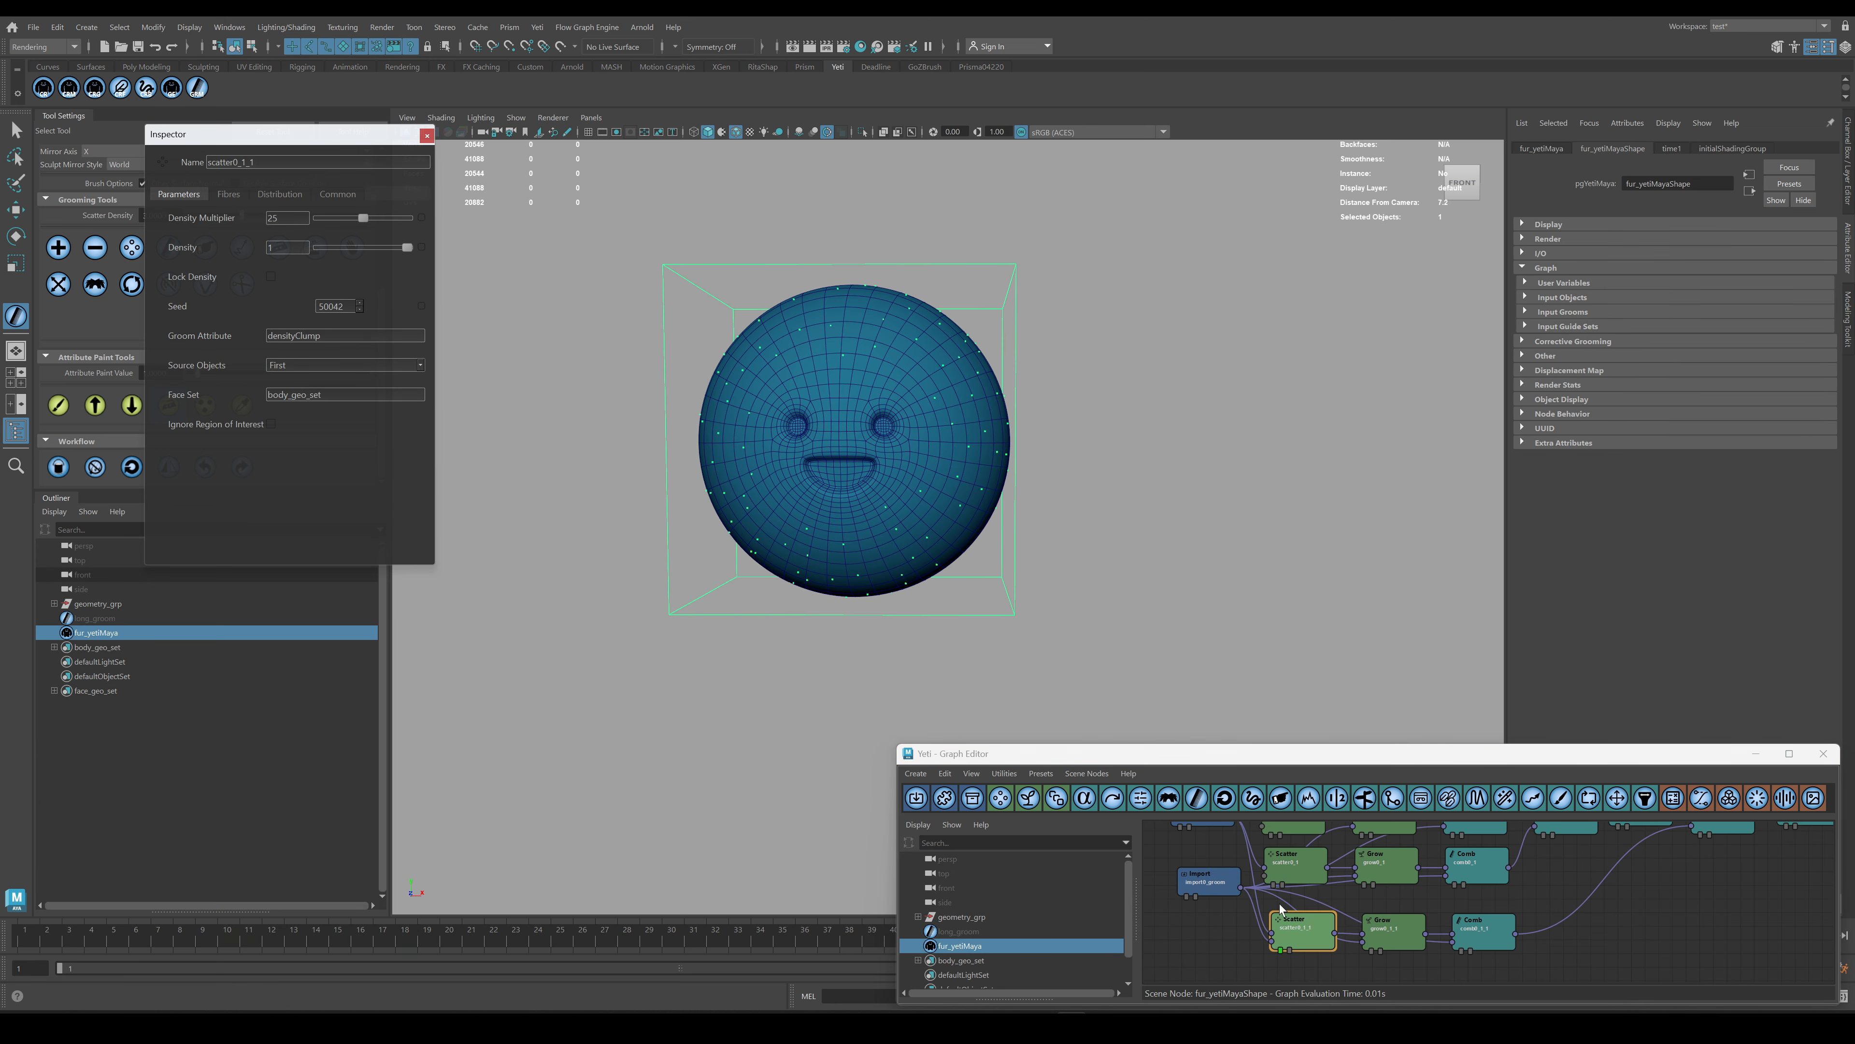
# Set the new Scatter node's Density Multiplier to 50 and display the Width node's output on the ball.
pyautogui.moveTo(840, 379)
pyautogui.keyDown('alt'); pyautogui.mouseDown()
pyautogui.moveTo(948, 387)
pyautogui.moveTo(849, 395)
pyautogui.mouseUp(); pyautogui.keyUp('alt')
pyautogui.keyDown('alt'); pyautogui.moveTo(1685, 887); pyautogui.dragTo(1468, 935, button='middle'); pyautogui.keyUp('alt')
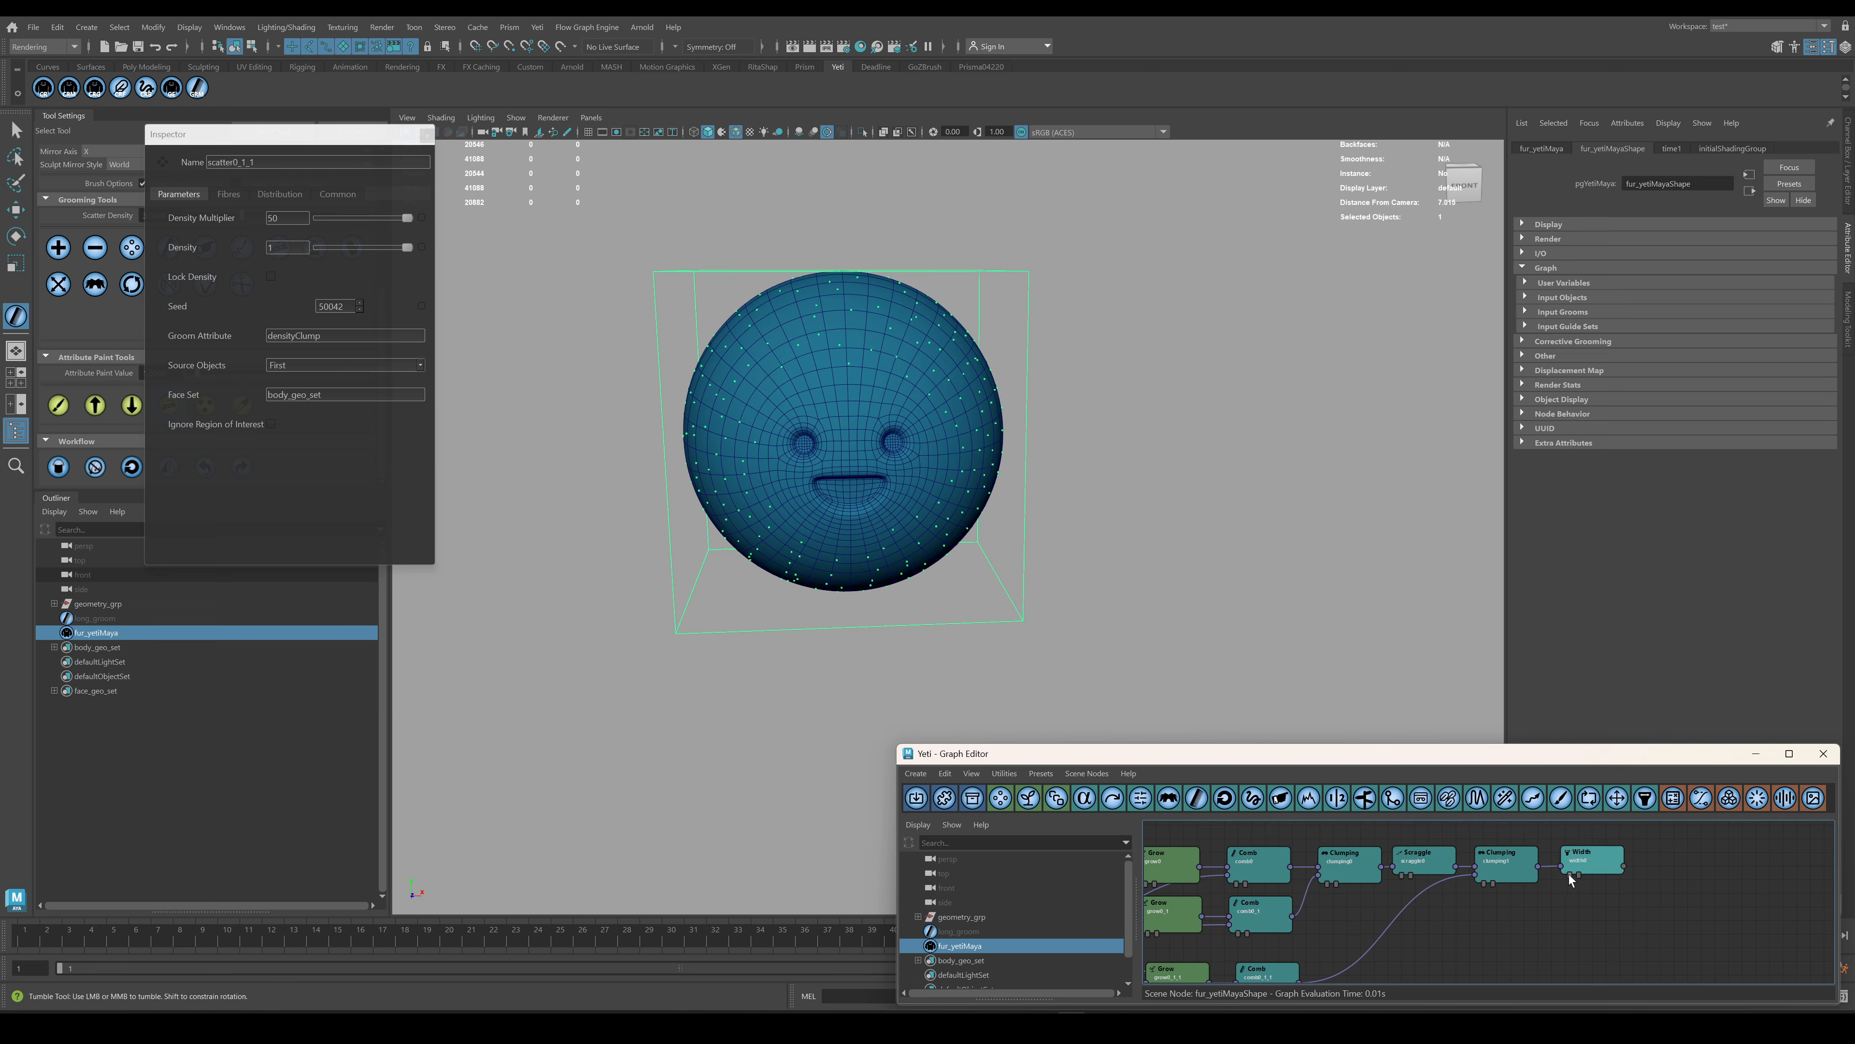
pyautogui.click(1569, 876)
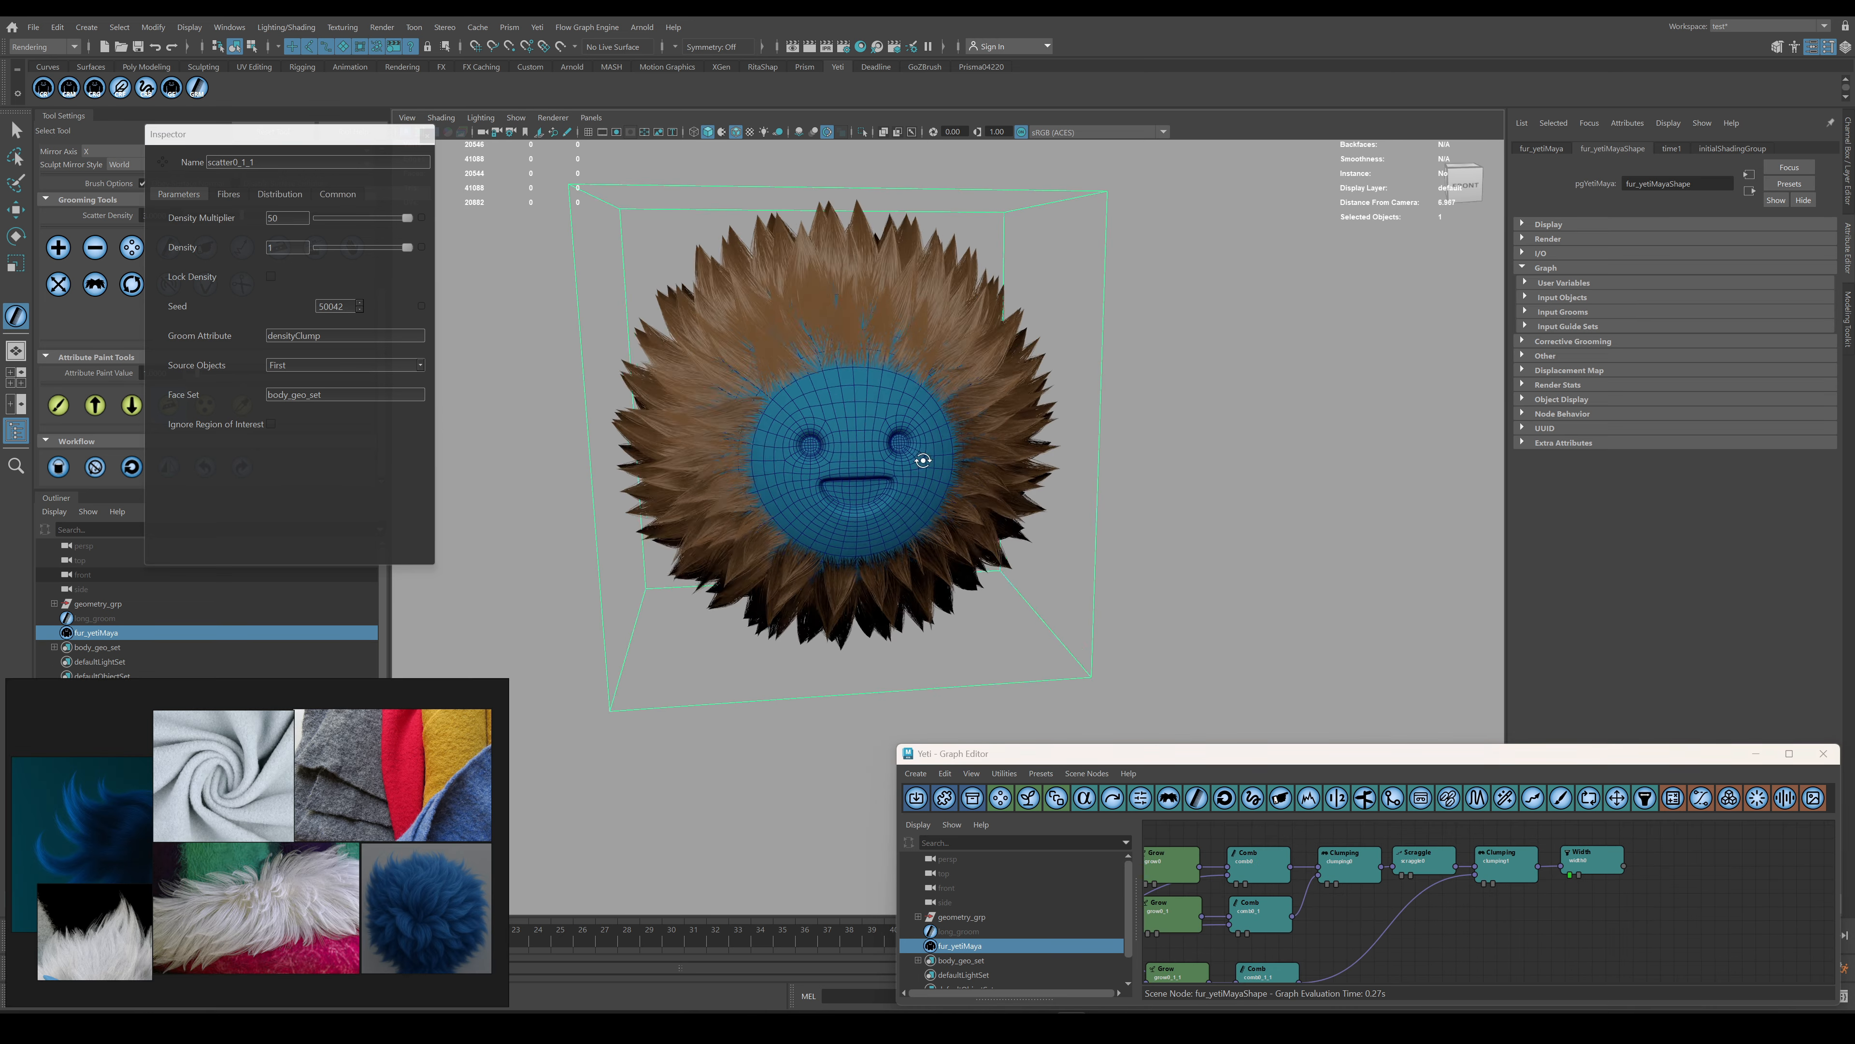
pyautogui.keyDown('alt'); pyautogui.moveTo(920, 460); pyautogui.dragTo(1026, 431); pyautogui.keyUp('alt')
# Set the new Scatter node's Relax Steps to 0 and check the clumps around the ball.
pyautogui.keyDown('alt'); pyautogui.moveTo(1442, 968); pyautogui.dragTo(1590, 904, button='middle'); pyautogui.keyUp('alt')
pyautogui.doubleClick(1234, 914)
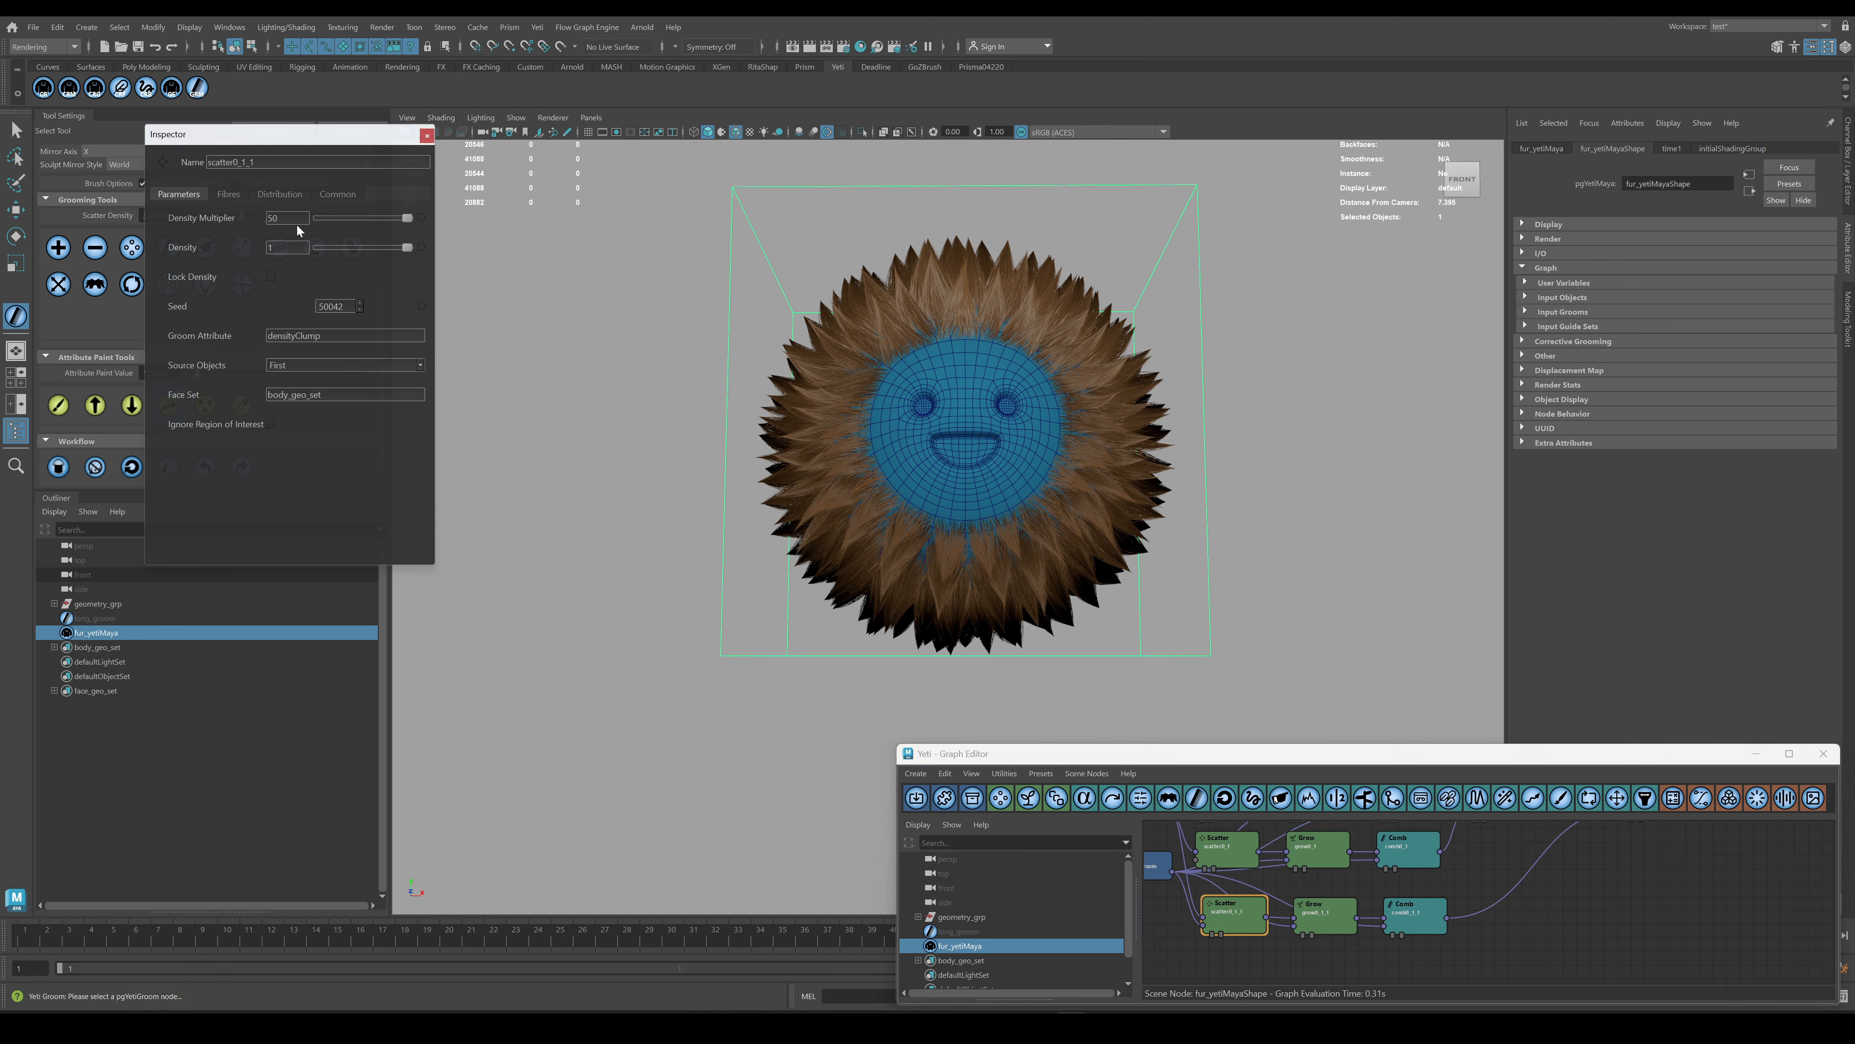
pyautogui.click(280, 194)
pyautogui.write('0')
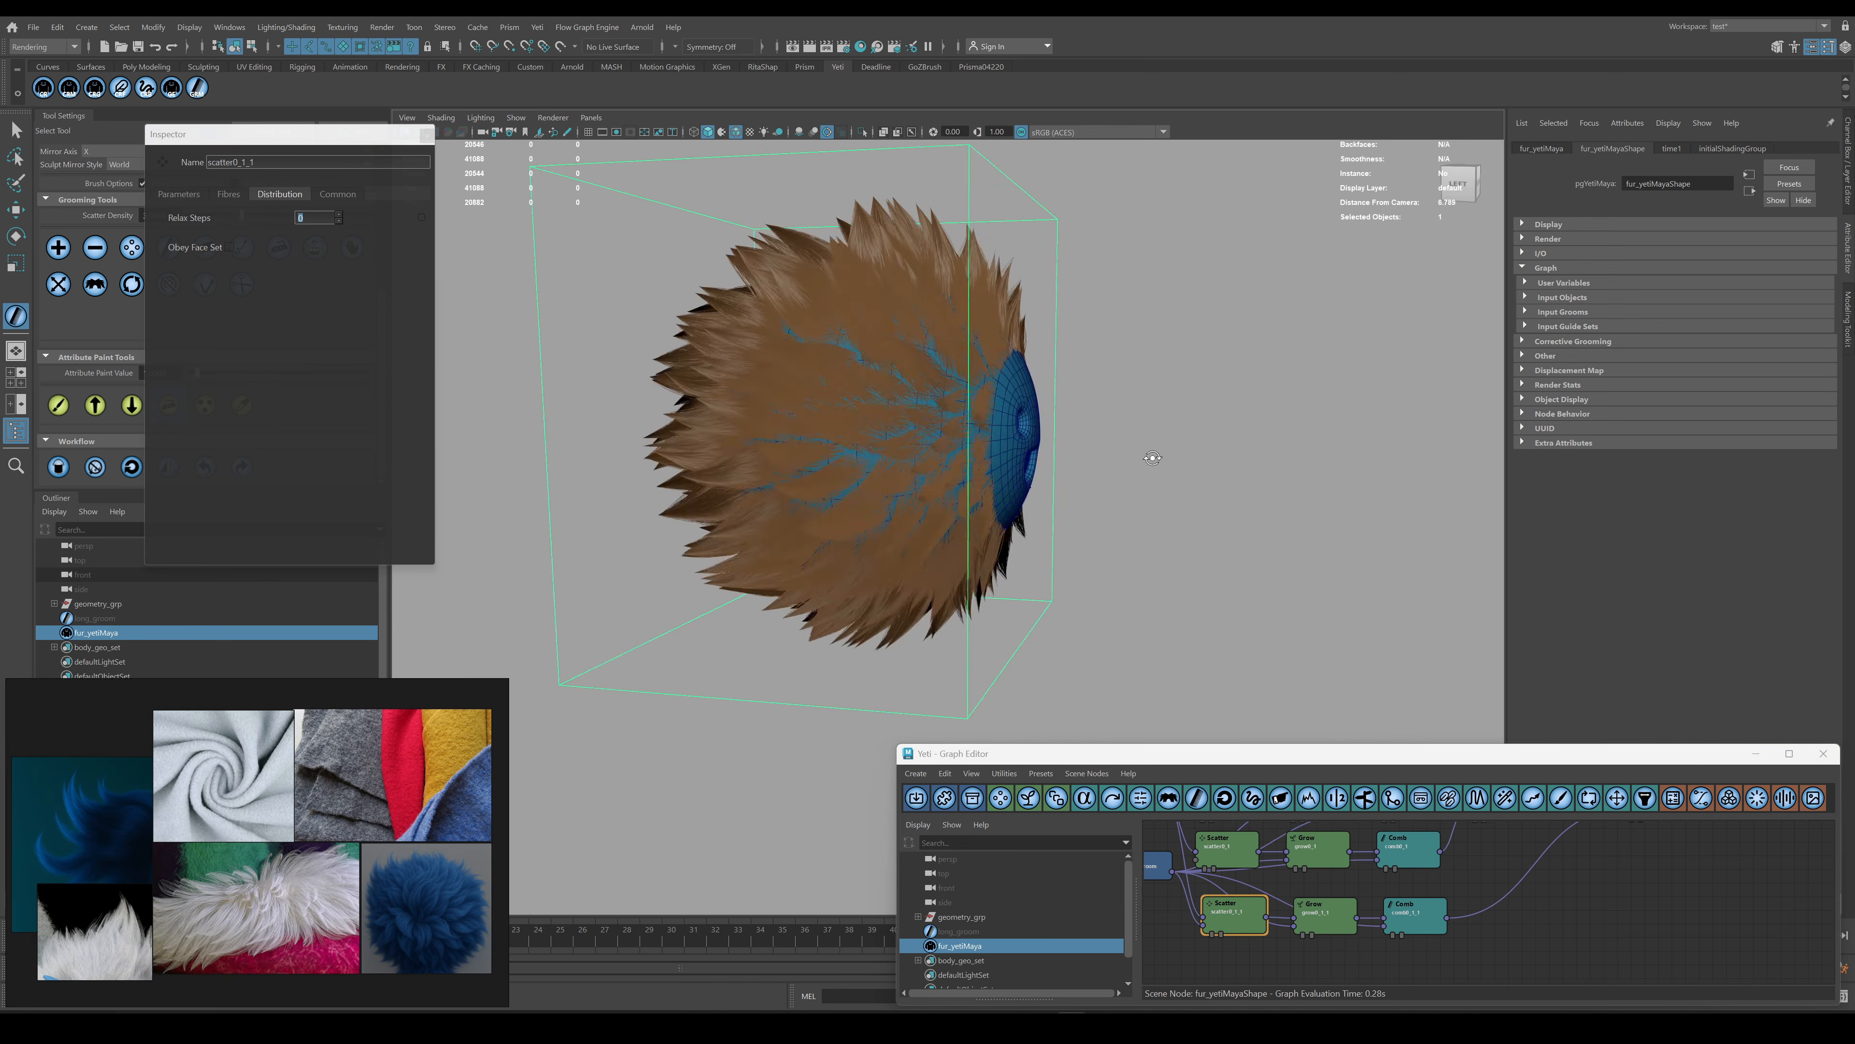
pyautogui.keyDown('alt'); pyautogui.moveTo(950, 439); pyautogui.dragTo(972, 424); pyautogui.keyUp('alt')
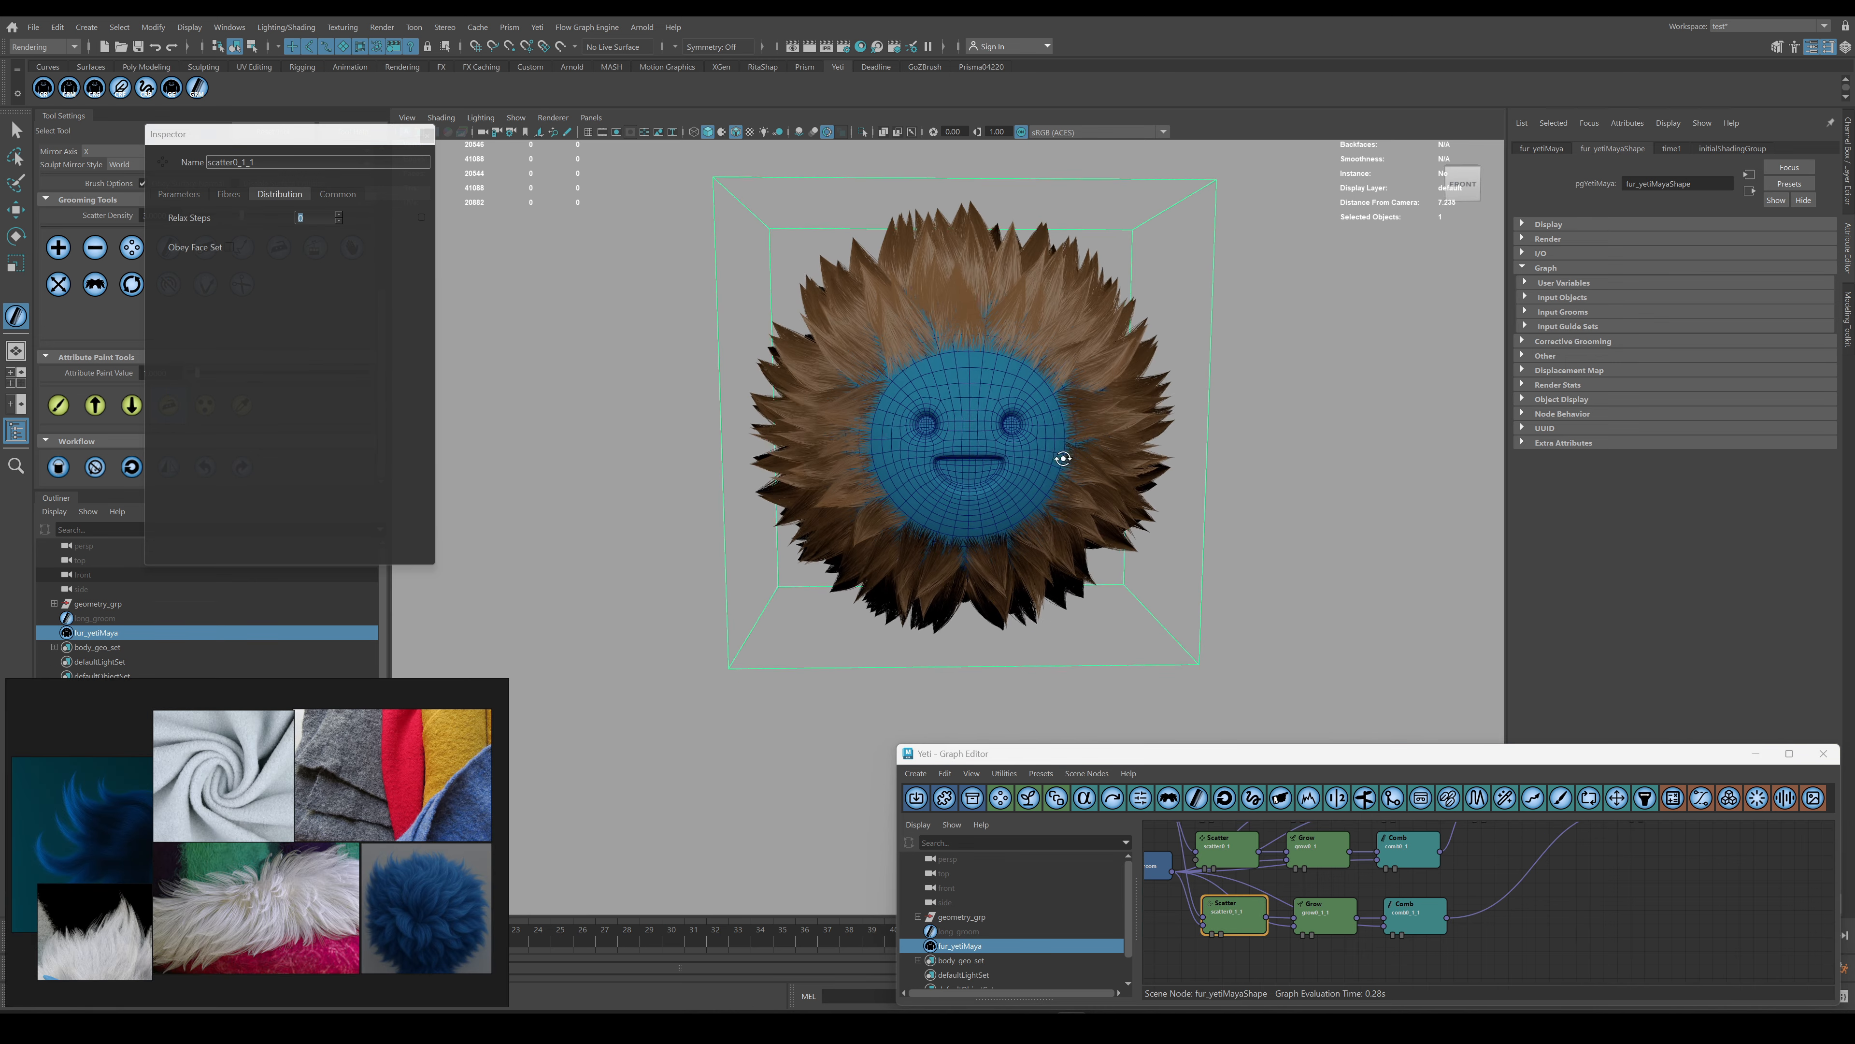
pyautogui.keyDown('alt'); pyautogui.moveTo(1522, 942); pyautogui.dragTo(1541, 966, button='middle'); pyautogui.keyUp('alt')
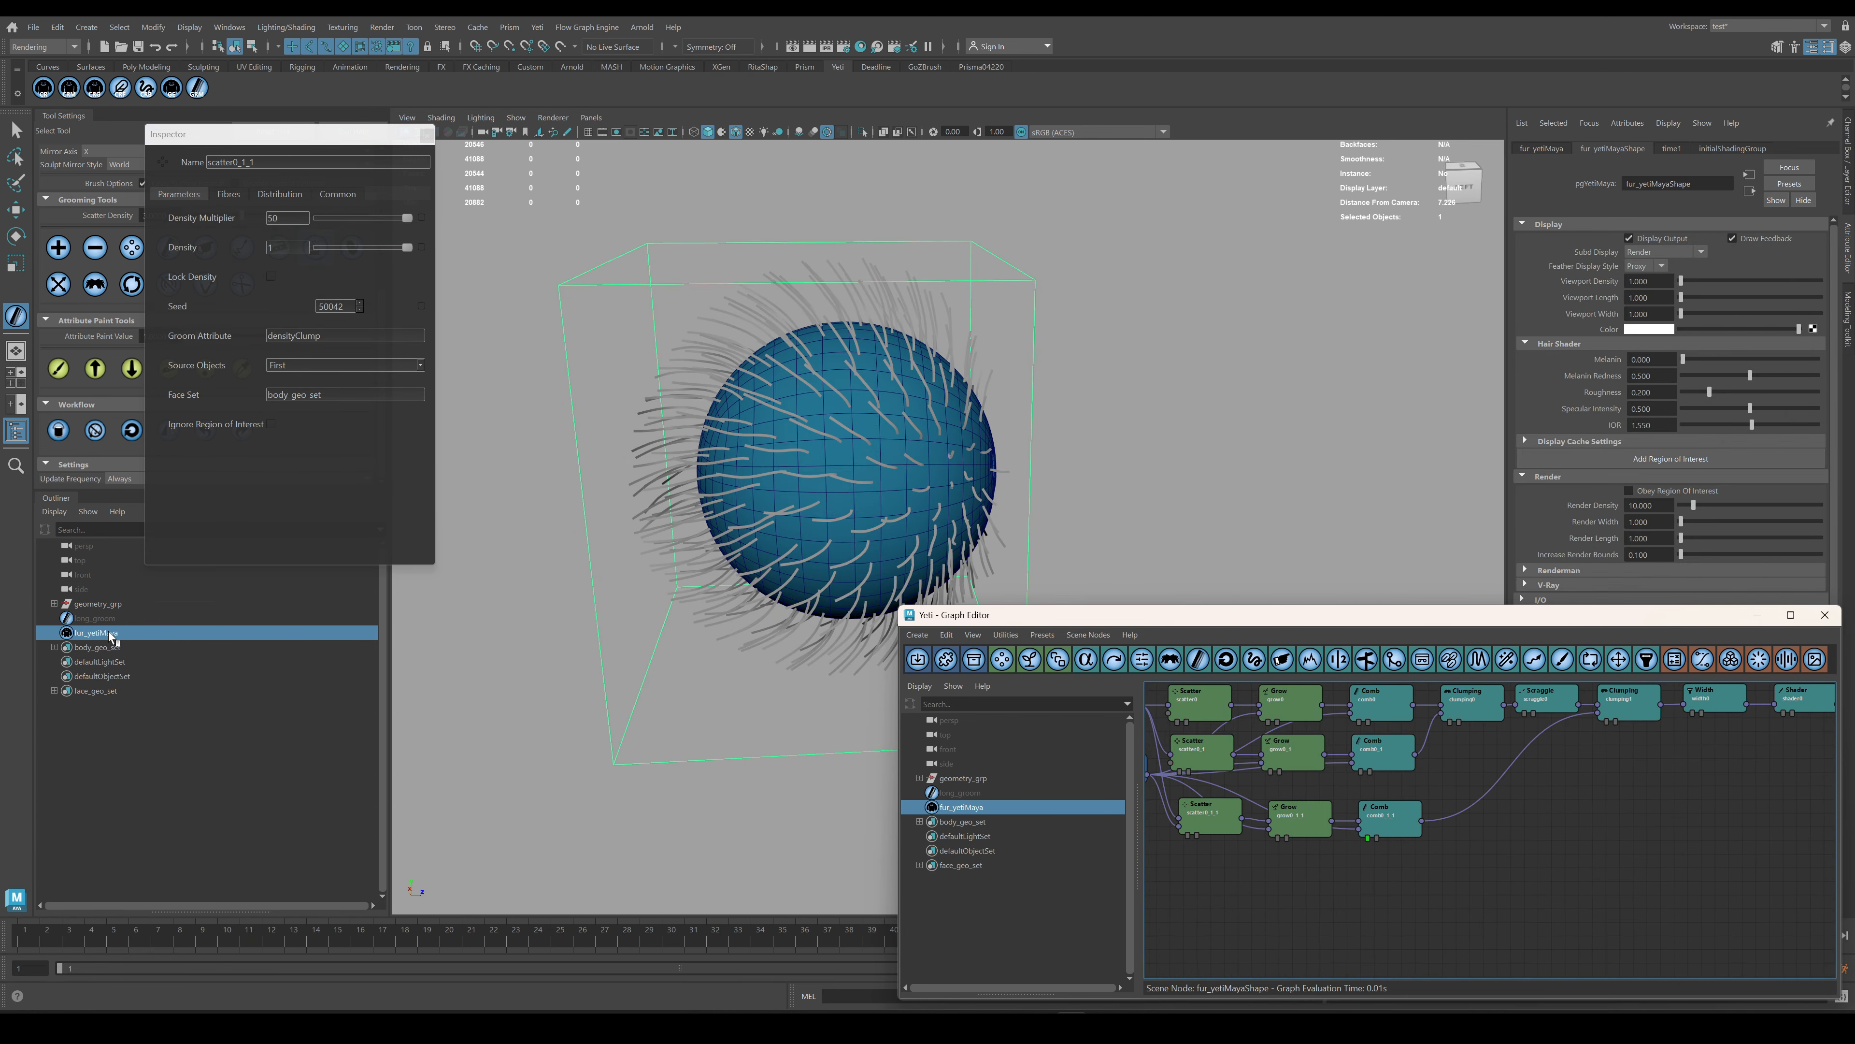
# Select densityClump on long_groom and raise its painted values on the fur beside the face.
pyautogui.click(113, 618)
pyautogui.keyDown('alt'); pyautogui.moveTo(1149, 434); pyautogui.dragTo(1014, 441); pyautogui.keyUp('alt')
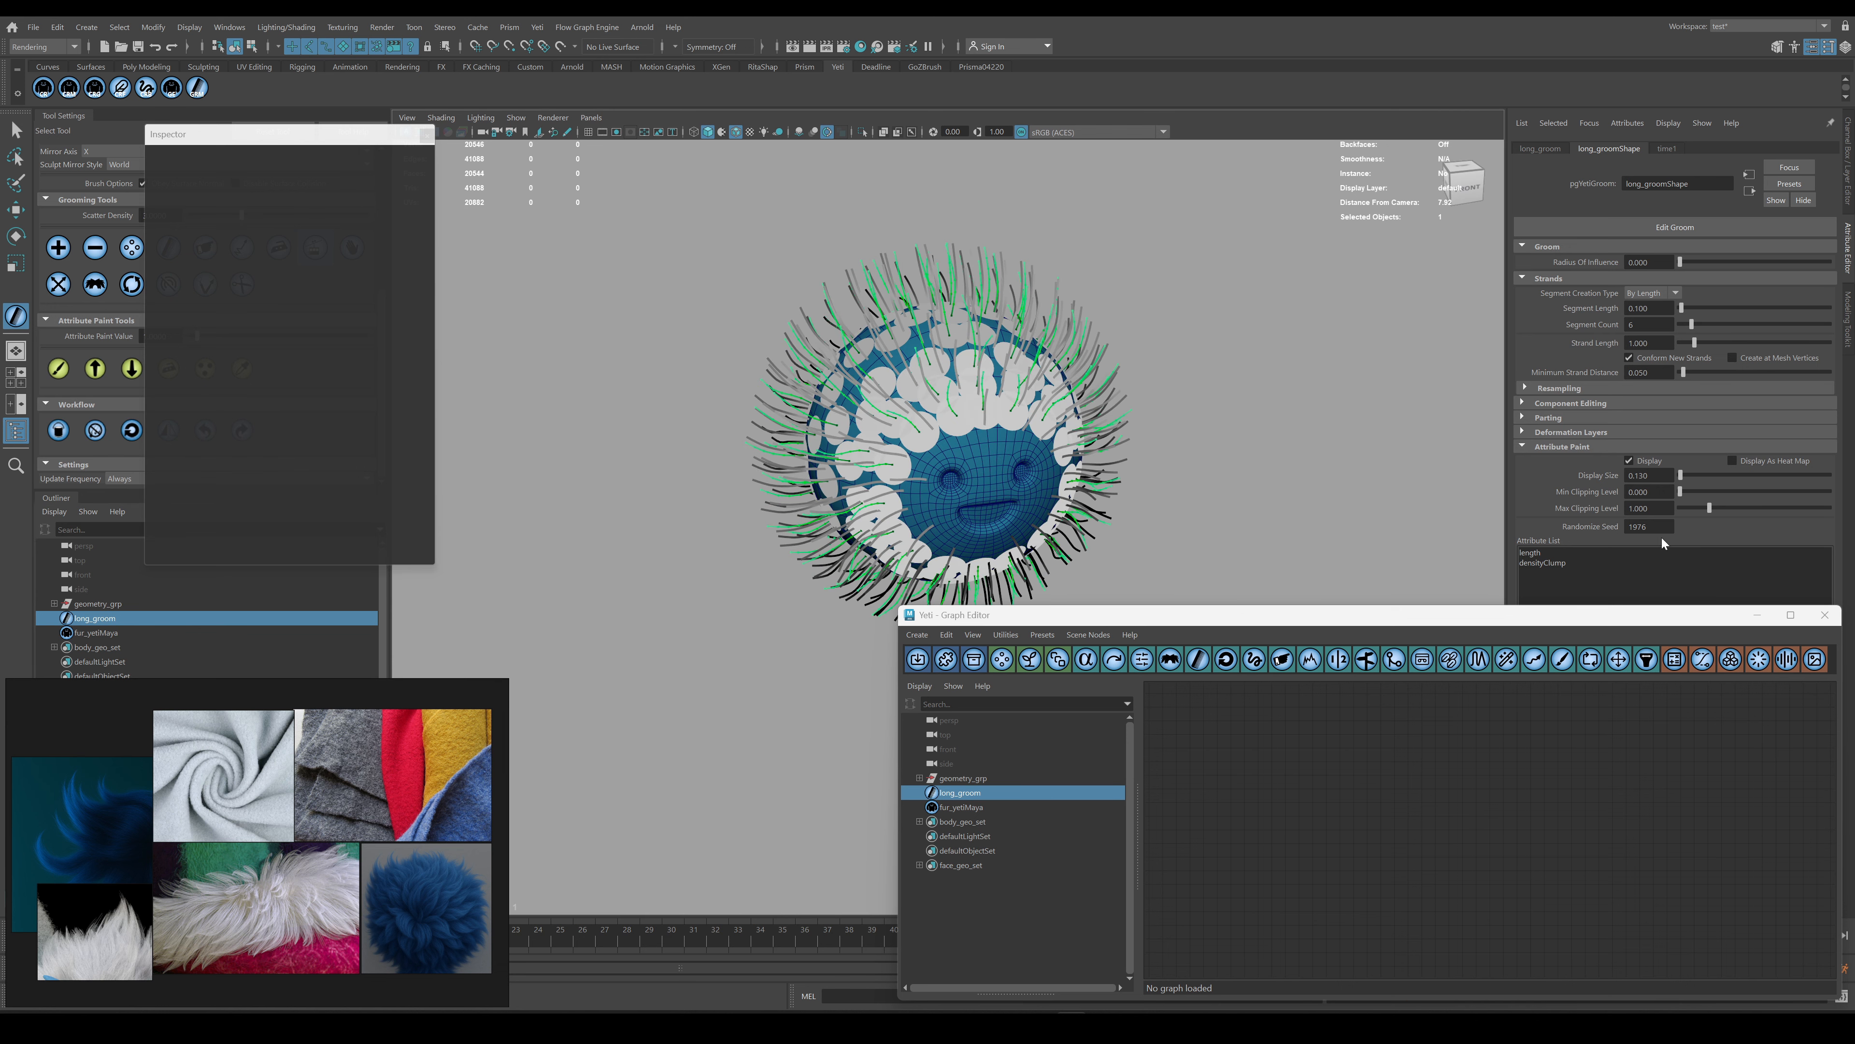
pyautogui.click(1545, 563)
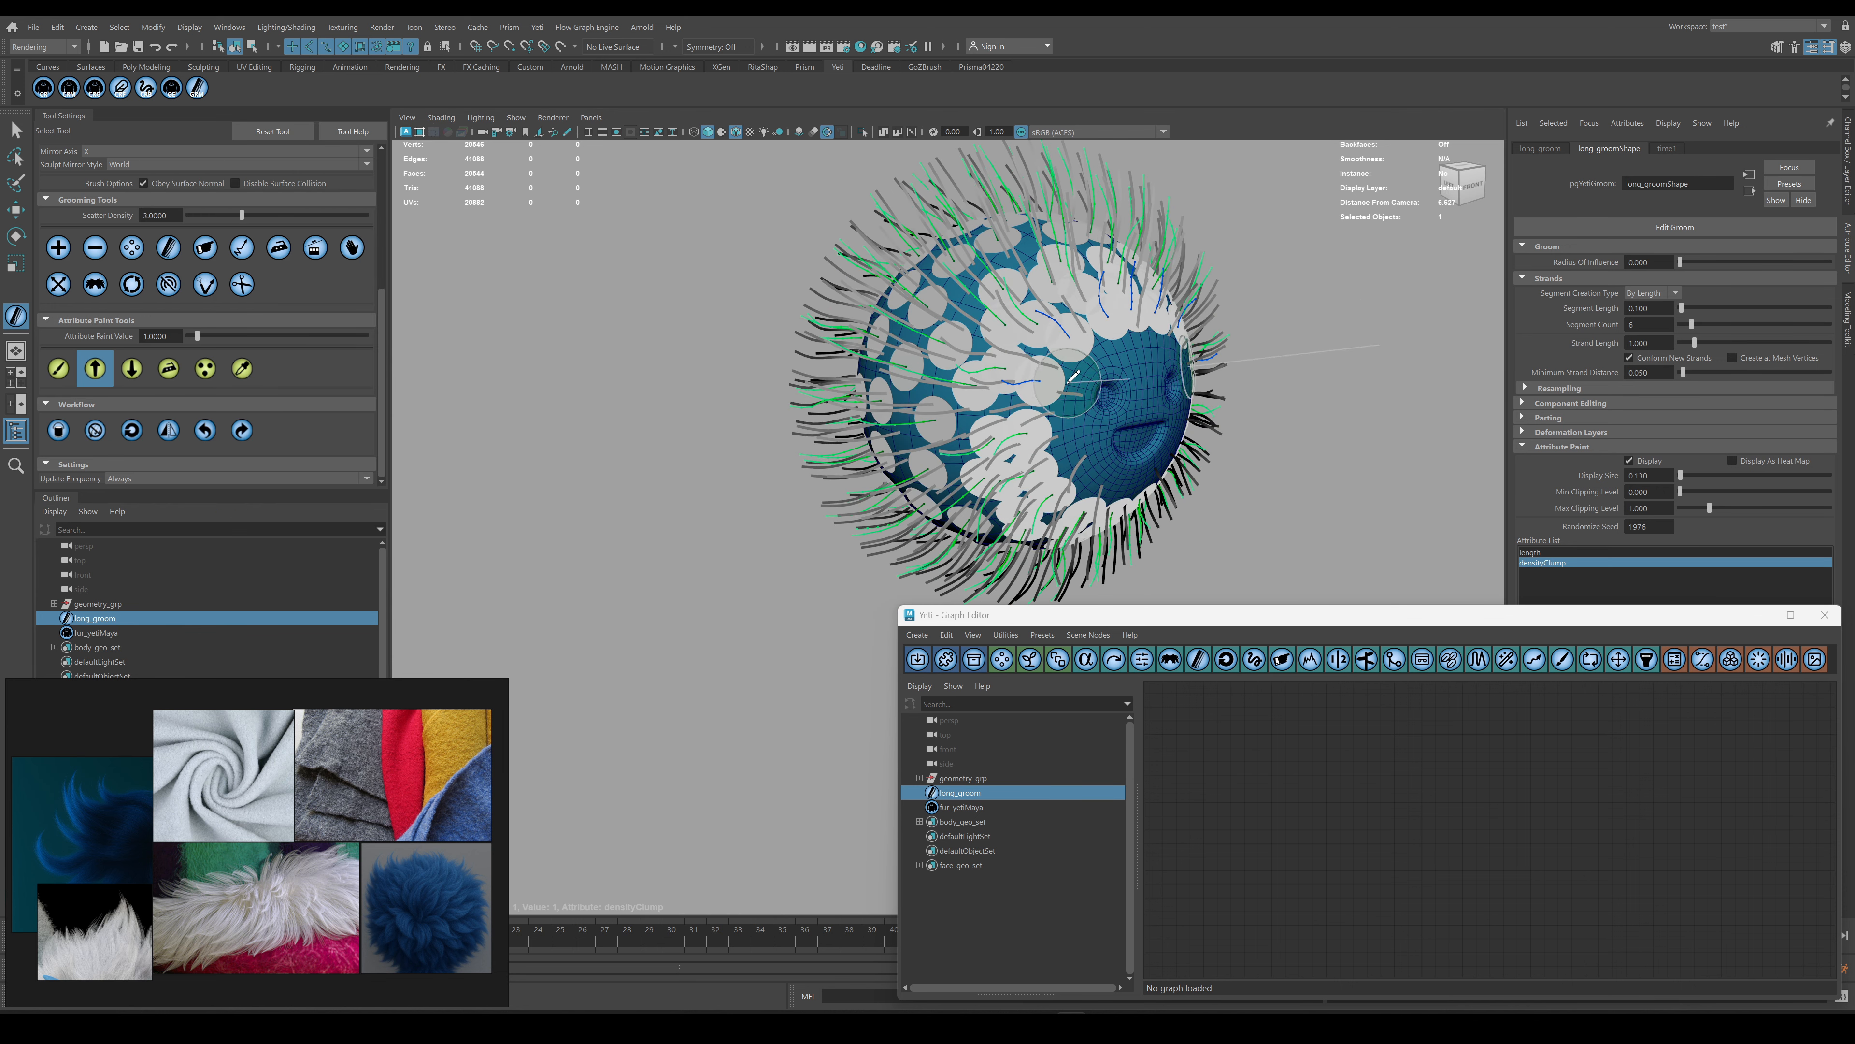
pyautogui.moveTo(1086, 490)
pyautogui.mouseDown()
pyautogui.moveTo(1110, 504)
pyautogui.moveTo(1036, 473)
pyautogui.moveTo(1081, 325)
pyautogui.moveTo(1123, 330)
pyautogui.moveTo(1043, 410)
pyautogui.moveTo(1062, 423)
pyautogui.mouseUp()
# Set the attribute paint value to 2 and flood the groom repeatedly with the smoothing brush to soften densityClump.
pyautogui.click(169, 368)
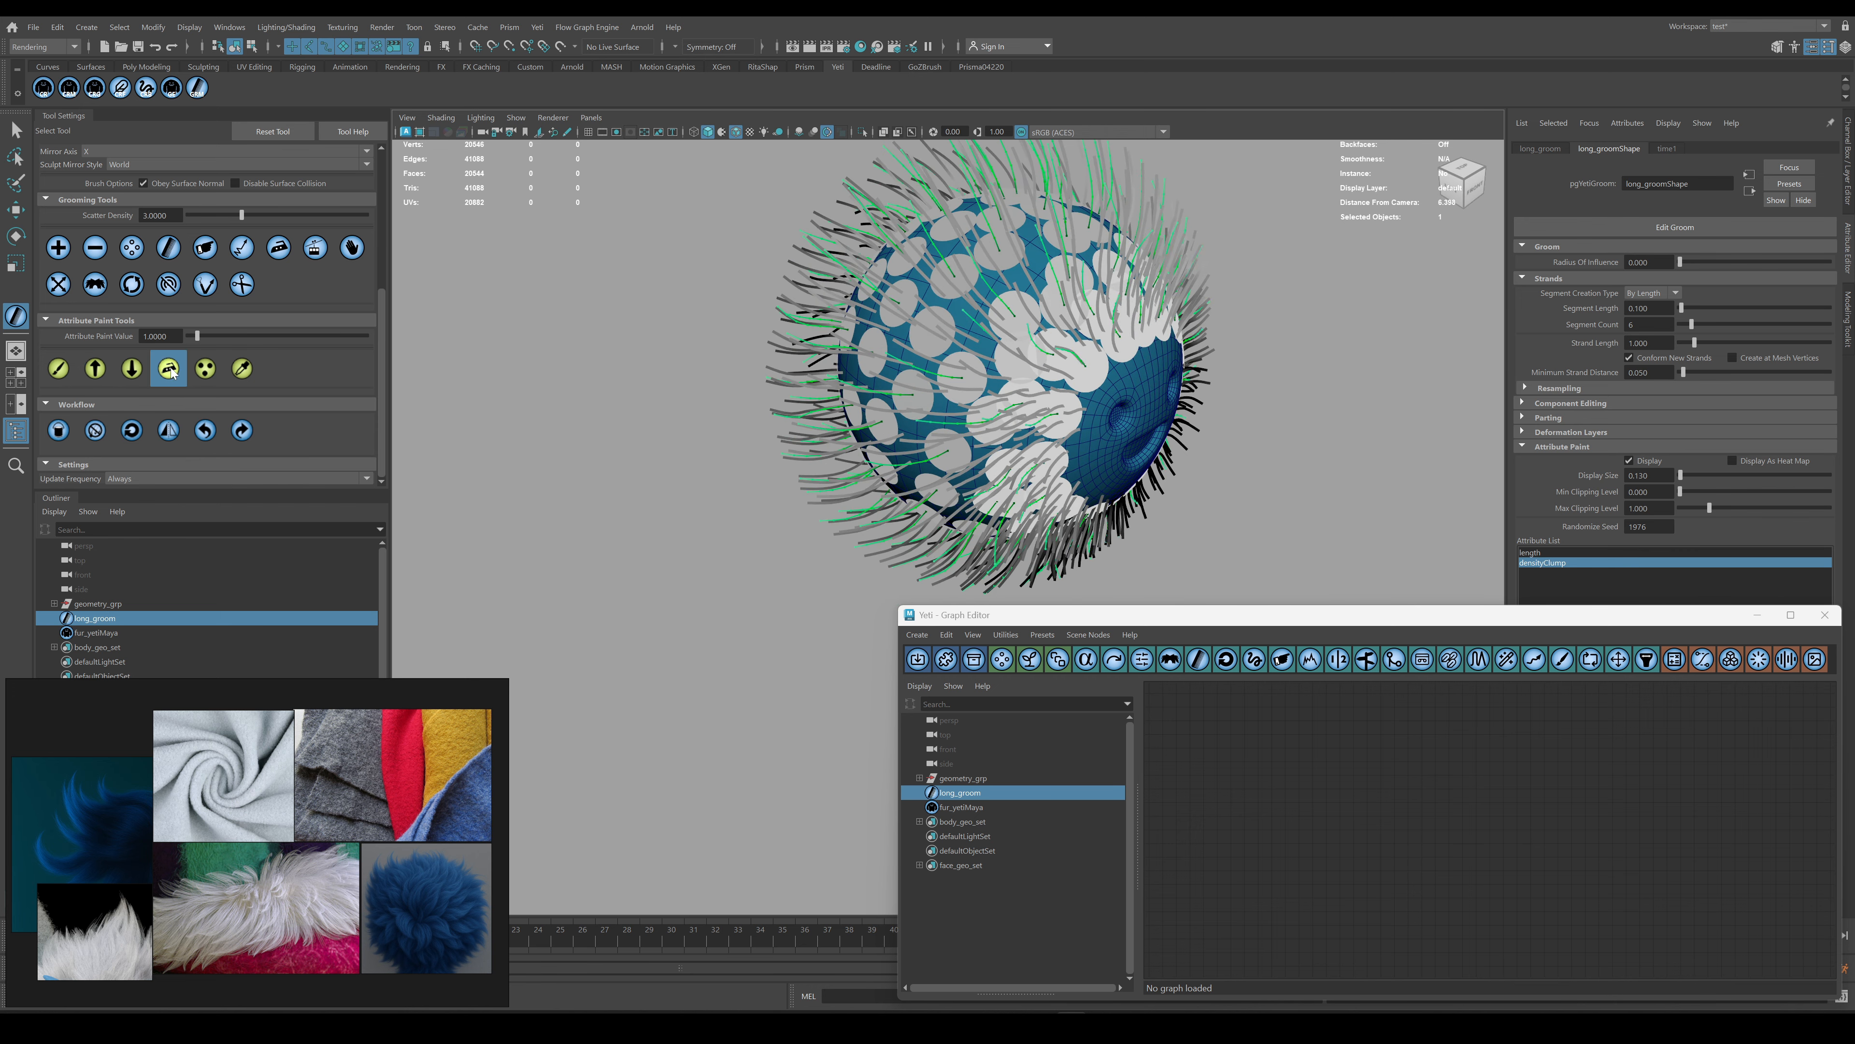
pyautogui.moveTo(176, 335); pyautogui.dragTo(104, 335)
pyautogui.write('2')
pyautogui.press('Return')
pyautogui.click(56, 433)
pyautogui.click(56, 437)
pyautogui.click(56, 437)
pyautogui.click(56, 437)
pyautogui.click(57, 437)
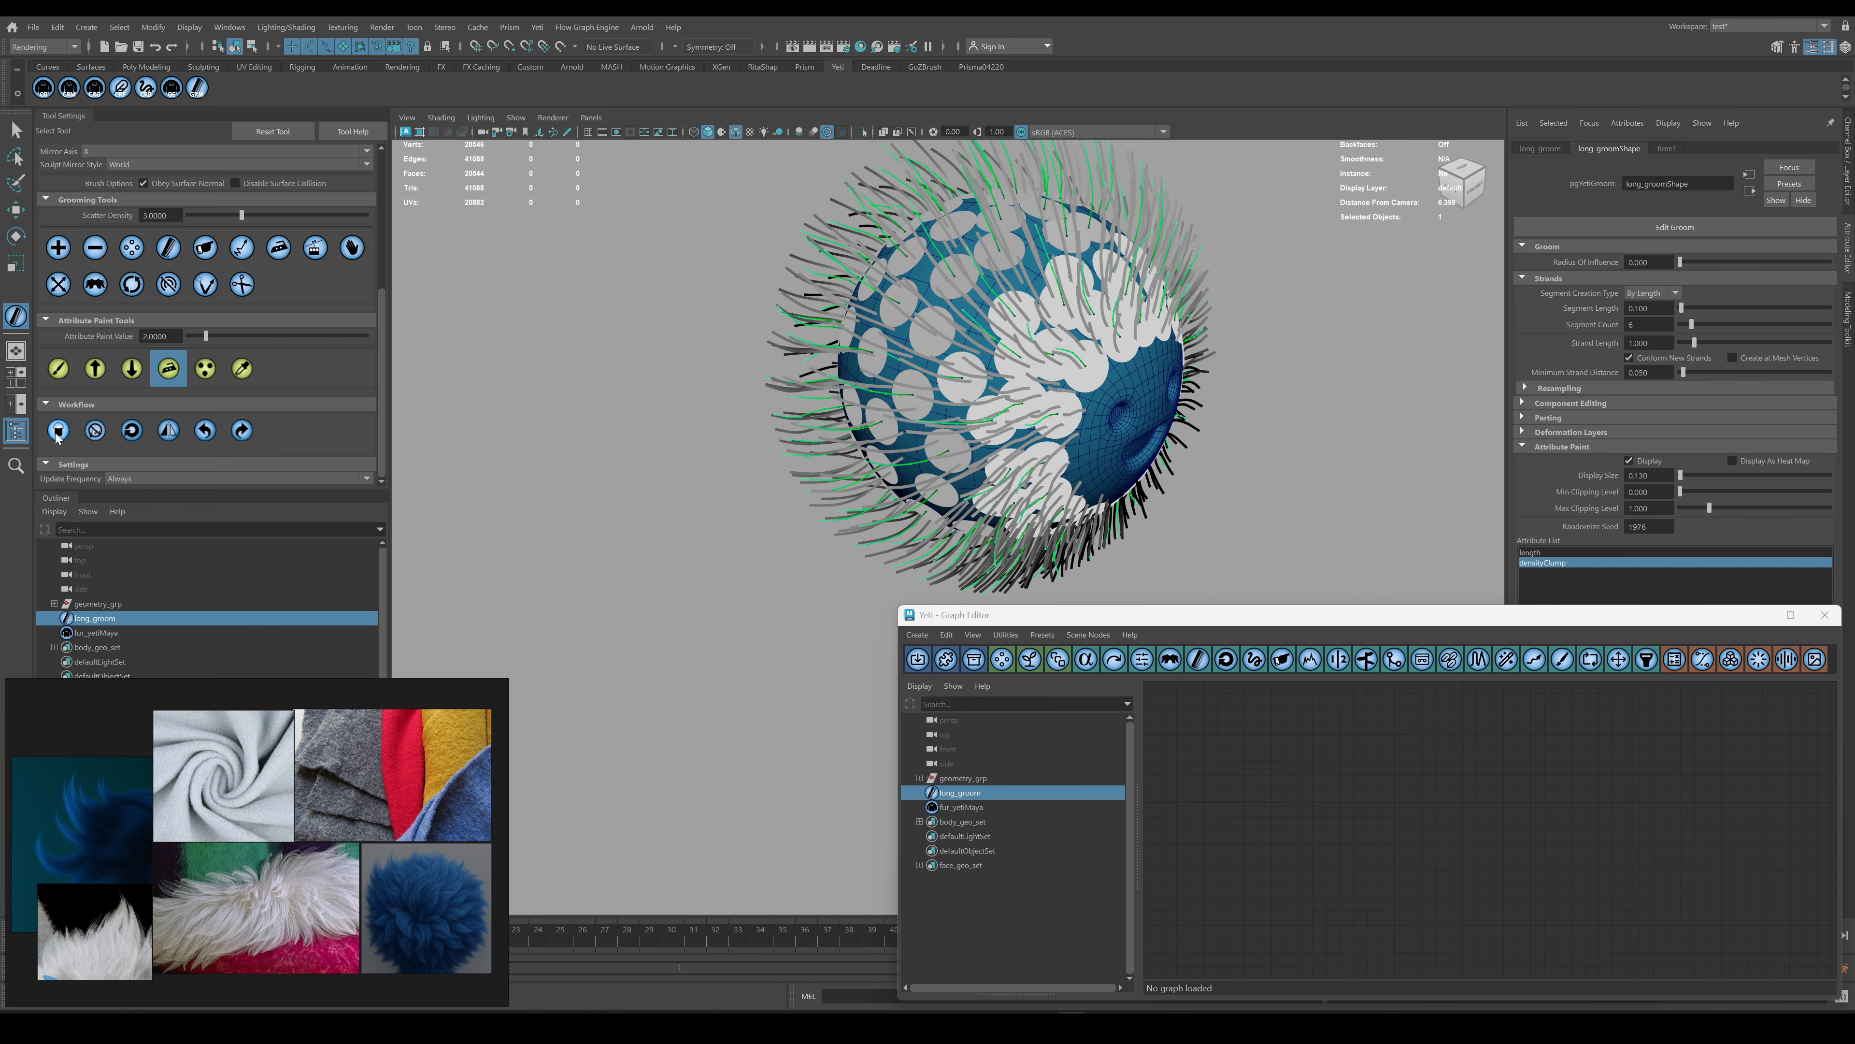
# Check the painted densityClump on the groom, load the fur_yetiMaya graph, and view the resulting clumps around the ball.
pyautogui.moveTo(1140, 365)
pyautogui.keyDown('alt'); pyautogui.mouseDown()
pyautogui.moveTo(1052, 343)
pyautogui.moveTo(1160, 405)
pyautogui.moveTo(1097, 355)
pyautogui.moveTo(1066, 394)
pyautogui.mouseUp(); pyautogui.keyUp('alt')
pyautogui.keyDown('alt'); pyautogui.moveTo(1066, 395); pyautogui.dragTo(1015, 435, button='right'); pyautogui.keyUp('alt')
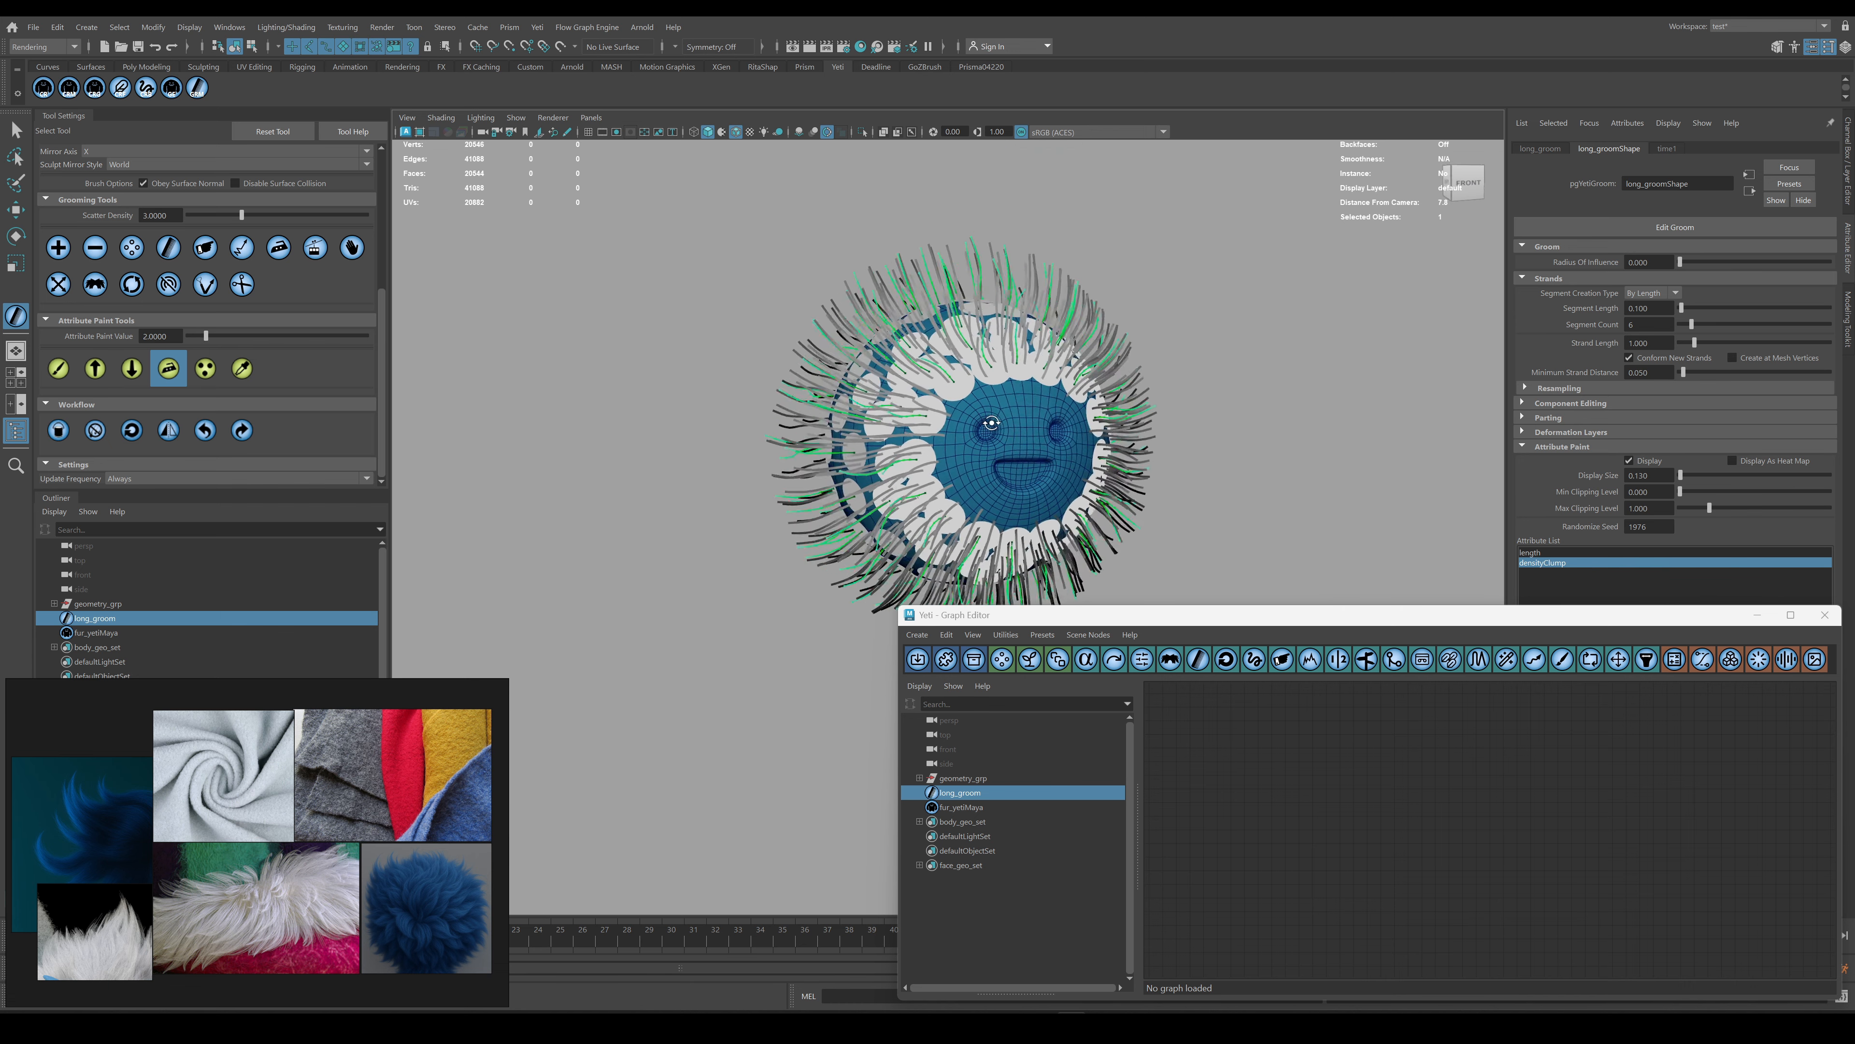
pyautogui.keyDown('alt'); pyautogui.moveTo(1015, 434); pyautogui.dragTo(1069, 437); pyautogui.keyUp('alt')
pyautogui.click(1052, 807)
pyautogui.keyDown('alt'); pyautogui.moveTo(1503, 830); pyautogui.dragTo(1412, 866, button='middle'); pyautogui.keyUp('alt')
pyautogui.click(1599, 748)
pyautogui.keyDown('alt'); pyautogui.moveTo(994, 410); pyautogui.dragTo(1088, 449); pyautogui.keyUp('alt')
pyautogui.keyDown('alt'); pyautogui.moveTo(1324, 887); pyautogui.dragTo(1489, 853, button='middle'); pyautogui.keyUp('alt')
# Lower the Density Multiplier of scatter0_1_1 to 40 and further to 30, checking the clumps around the ball.
pyautogui.doubleClick(1274, 754)
pyautogui.click(1283, 817)
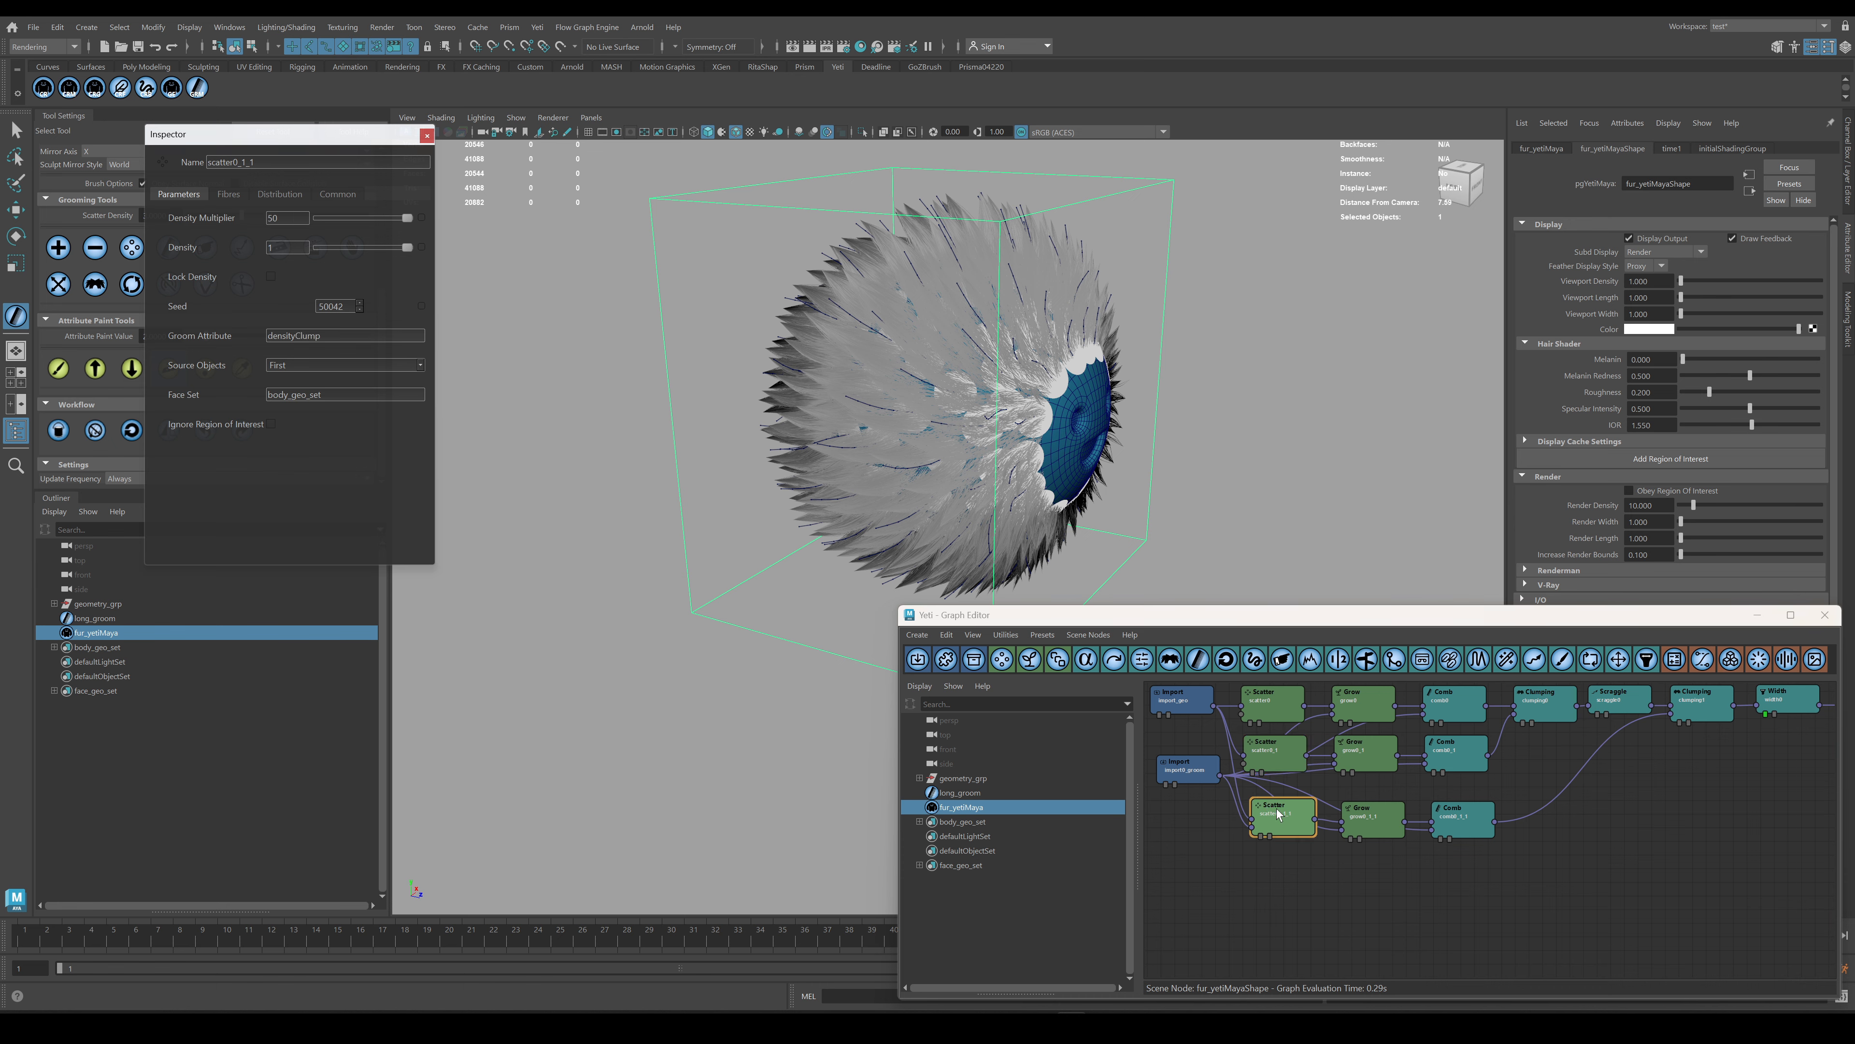
pyautogui.moveTo(291, 218); pyautogui.dragTo(249, 218)
pyautogui.write('40')
pyautogui.press('Return')
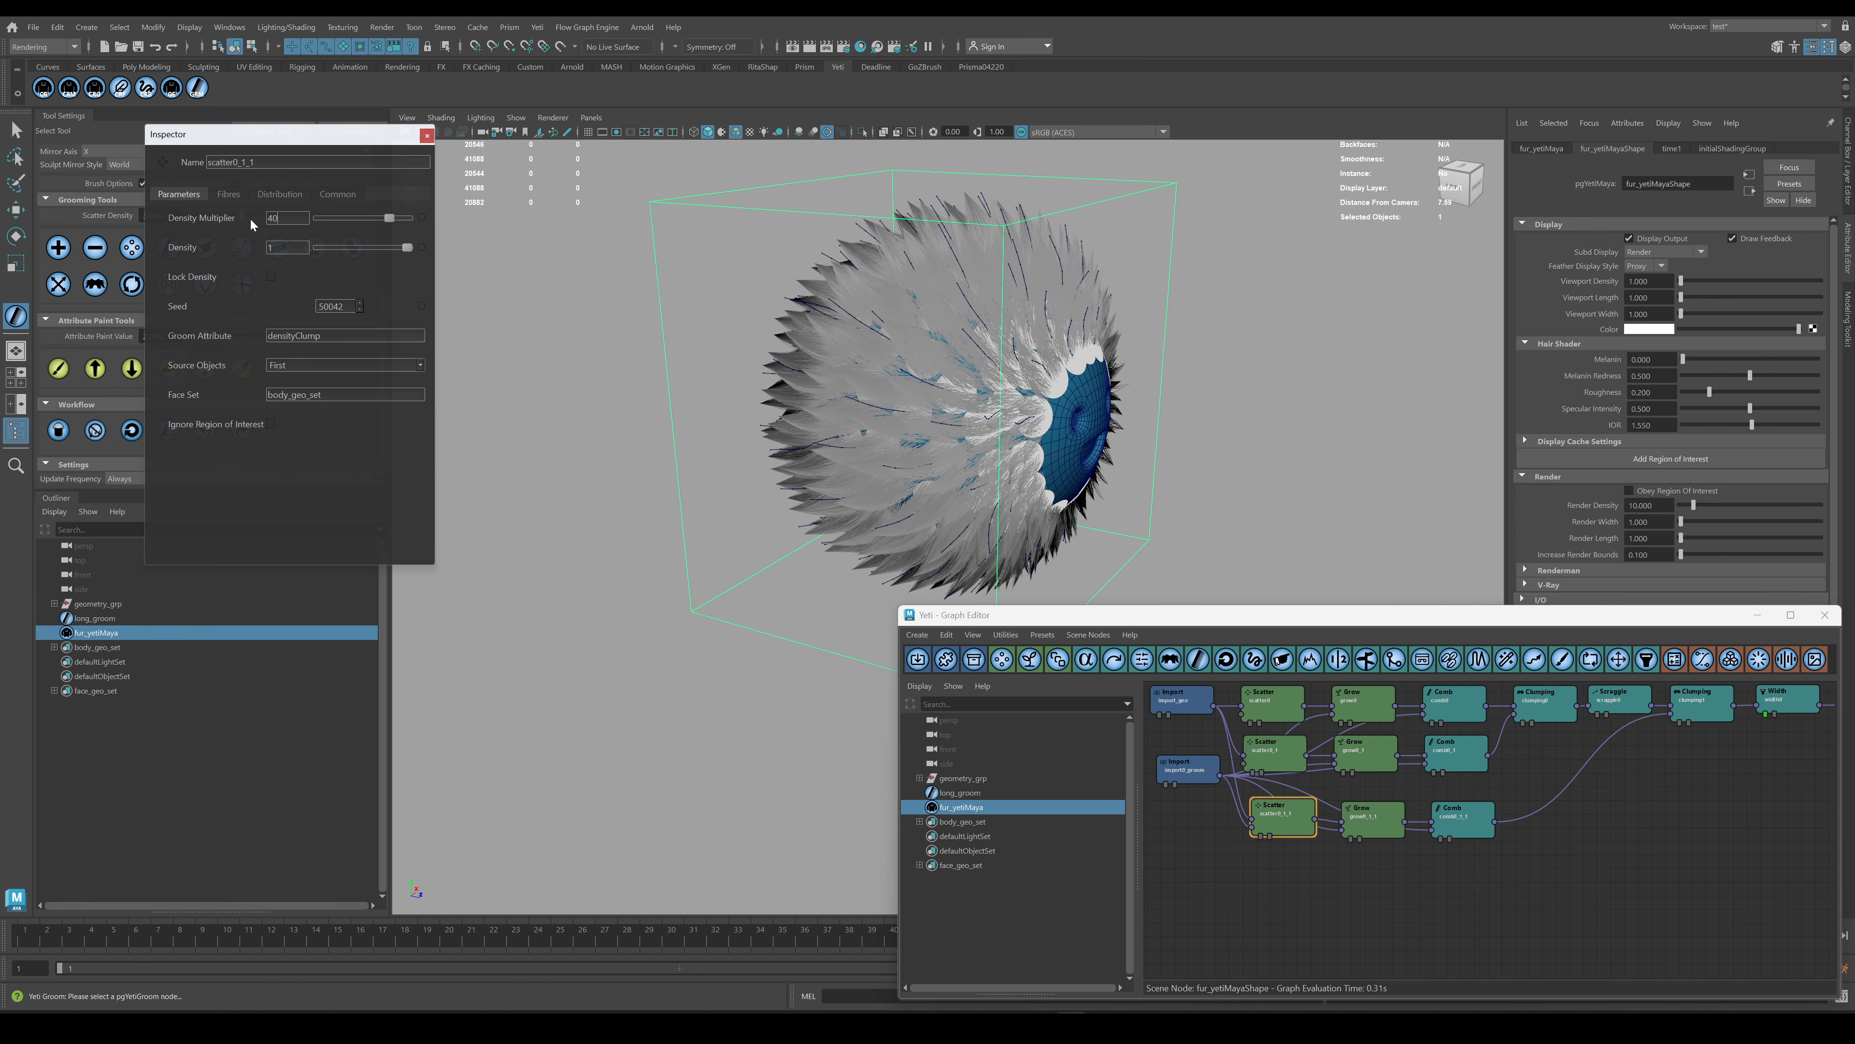
pyautogui.write('30')
pyautogui.press('Return')
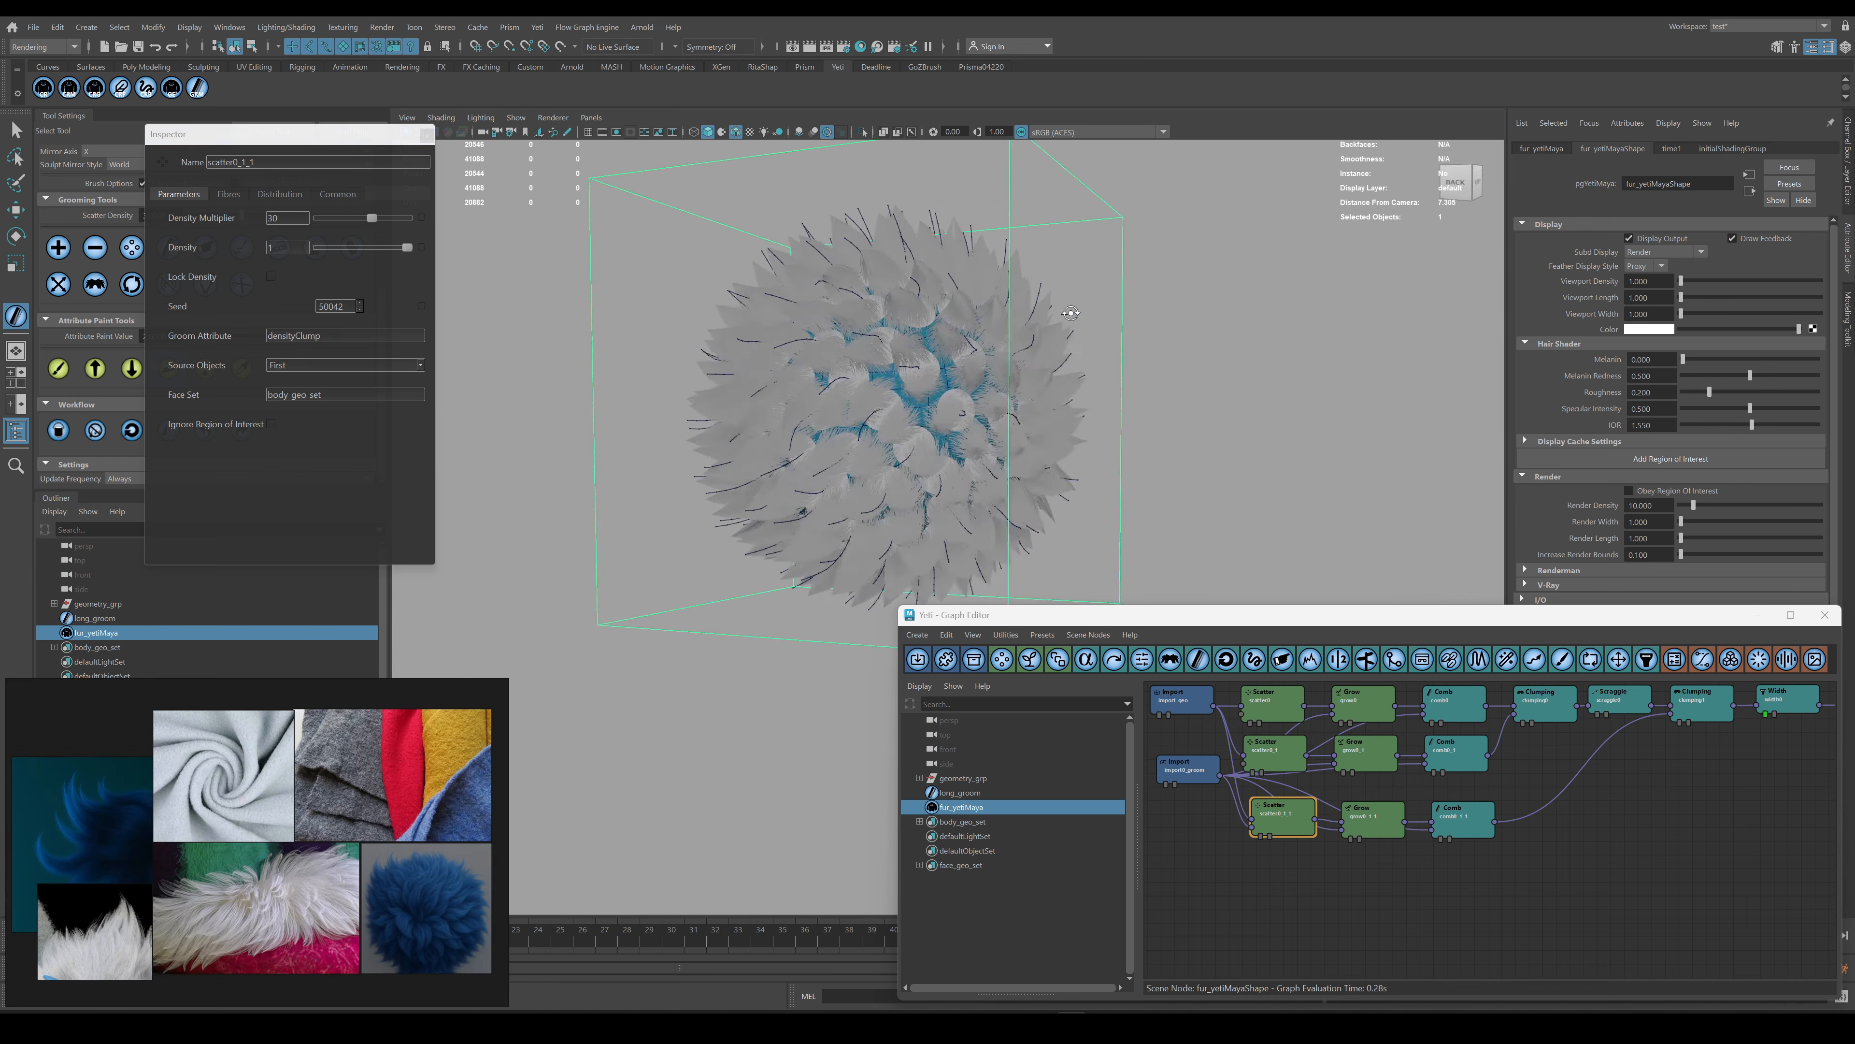
pyautogui.keyDown('alt'); pyautogui.moveTo(1468, 329); pyautogui.dragTo(1282, 298); pyautogui.keyUp('alt')
pyautogui.keyDown('alt'); pyautogui.moveTo(1283, 298); pyautogui.dragTo(1242, 458, button='middle'); pyautogui.keyUp('alt')
# Add a Curve node below clumping1 and connect its result to clumping1's Attraction.
pyautogui.keyDown('alt'); pyautogui.moveTo(1680, 758); pyautogui.dragTo(1533, 790, button='middle'); pyautogui.keyUp('alt')
pyautogui.click(1702, 659)
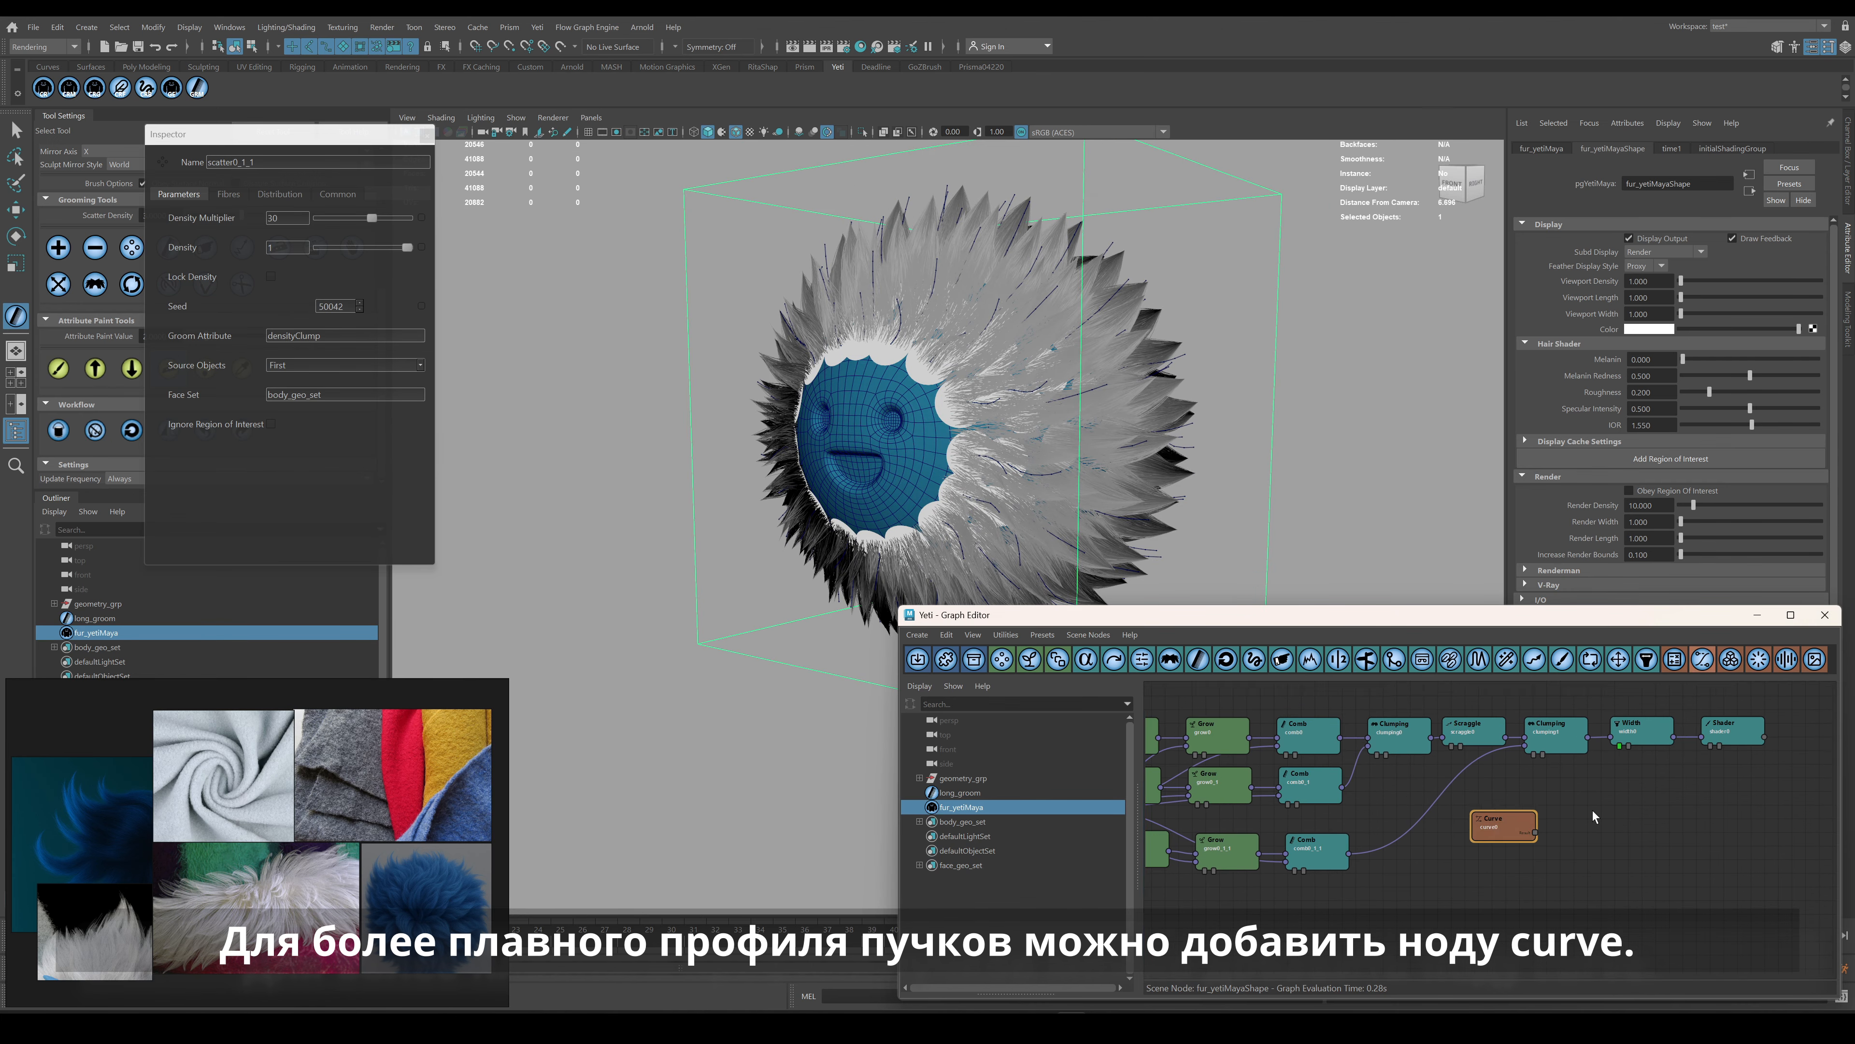
pyautogui.moveTo(1515, 826); pyautogui.dragTo(1553, 725)
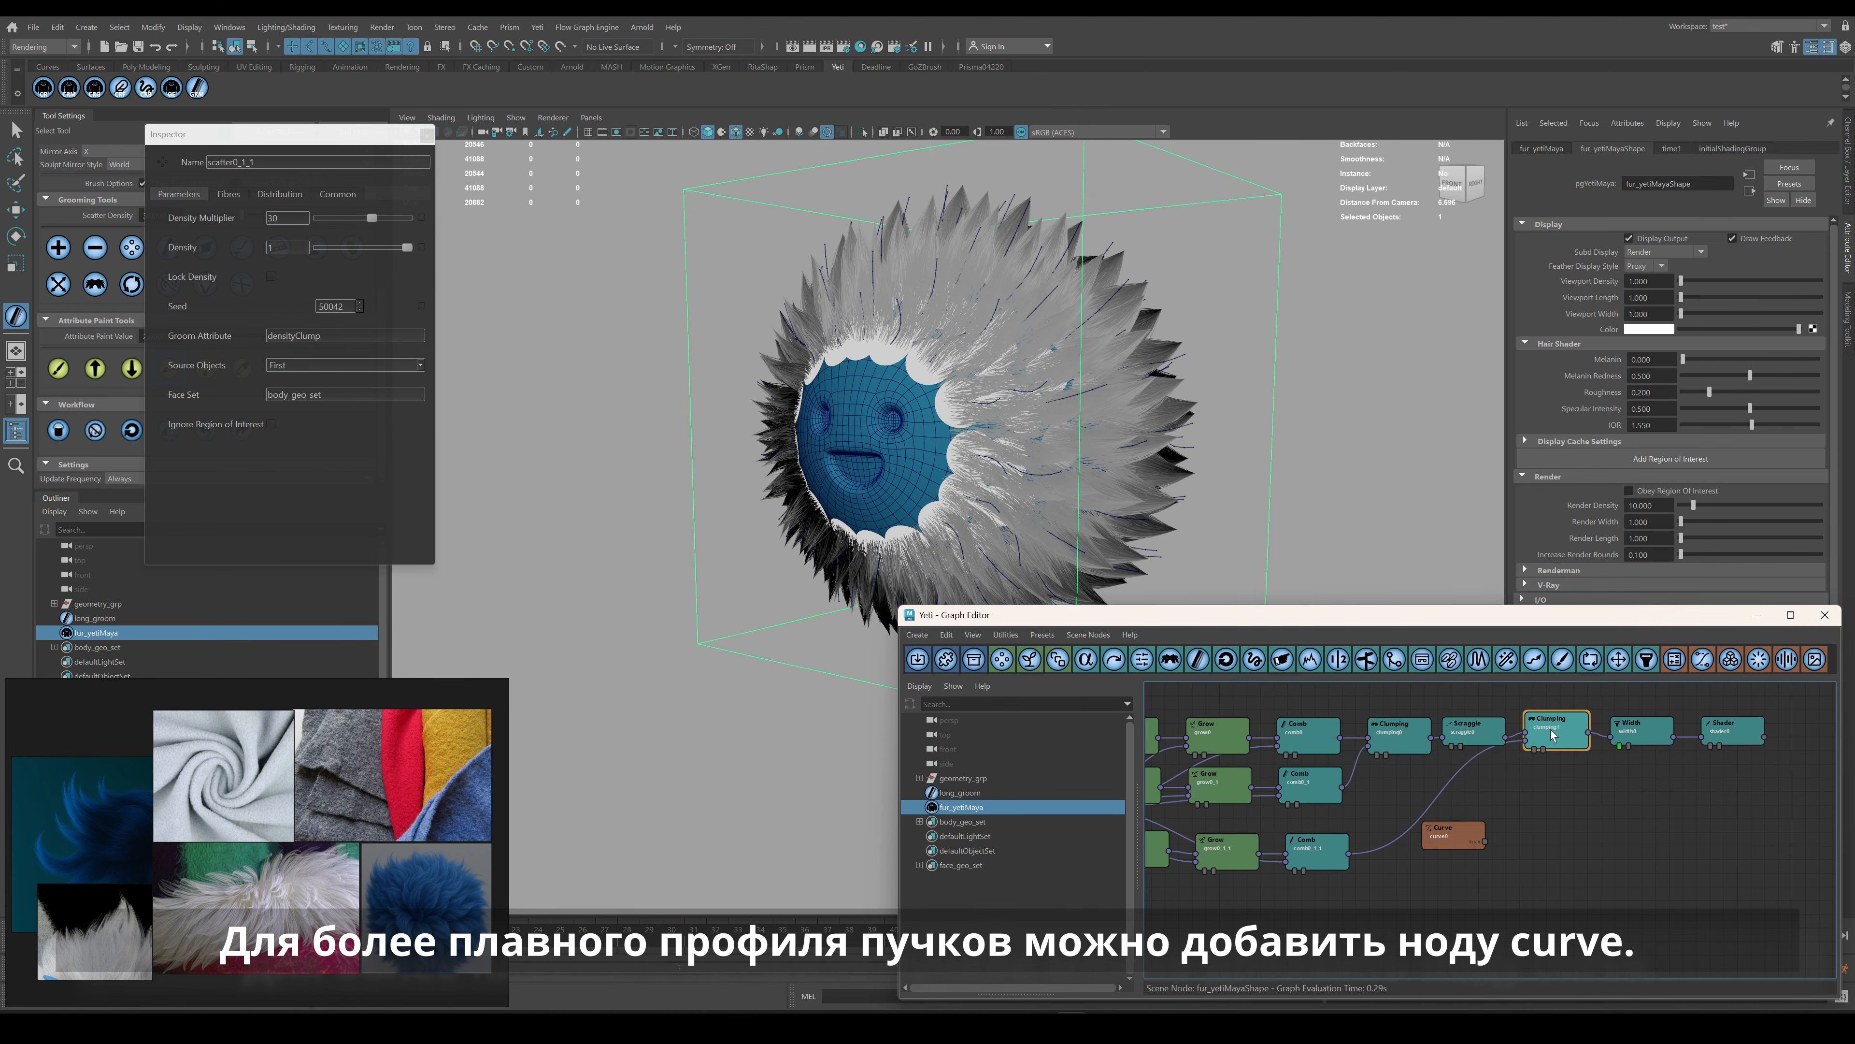
pyautogui.doubleClick(1553, 726)
pyautogui.click(229, 194)
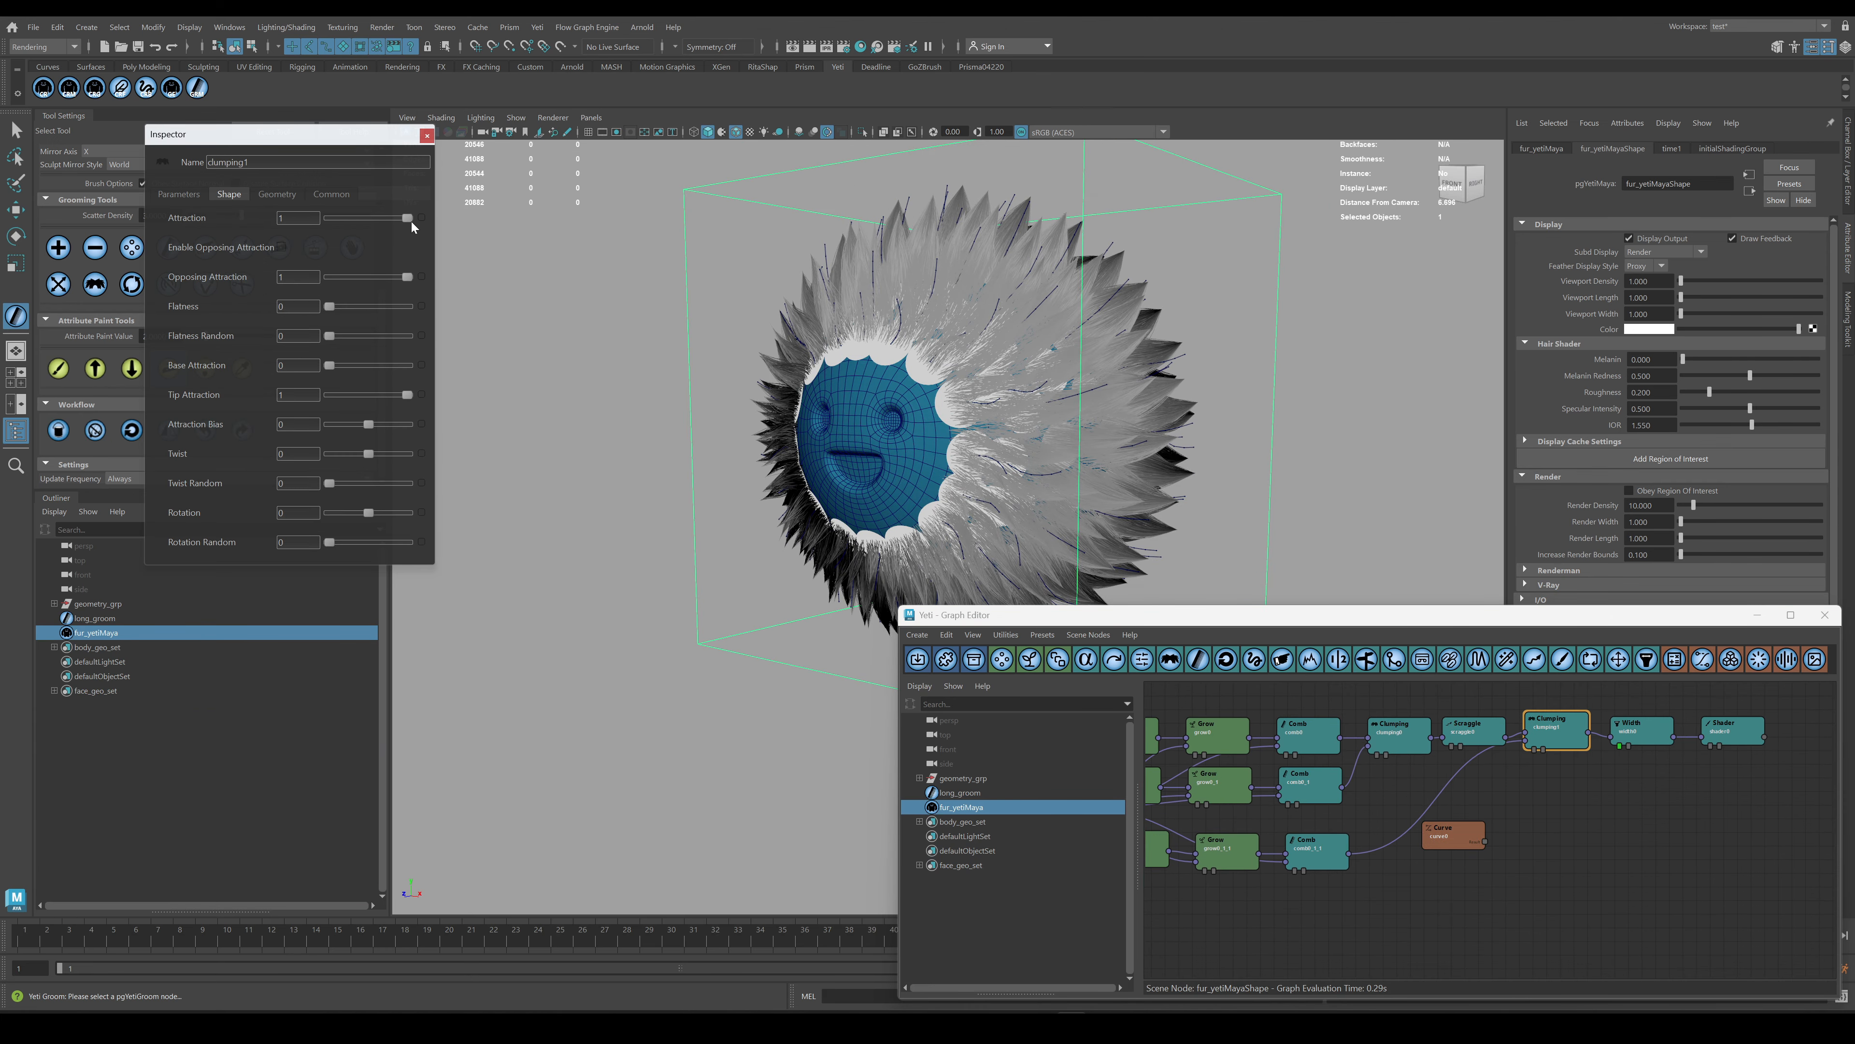
pyautogui.moveTo(409, 219)
pyautogui.mouseDown()
pyautogui.moveTo(373, 219)
pyautogui.moveTo(413, 218)
pyautogui.mouseUp()
pyautogui.moveTo(1487, 842); pyautogui.dragTo(1563, 729)
pyautogui.click(1616, 802)
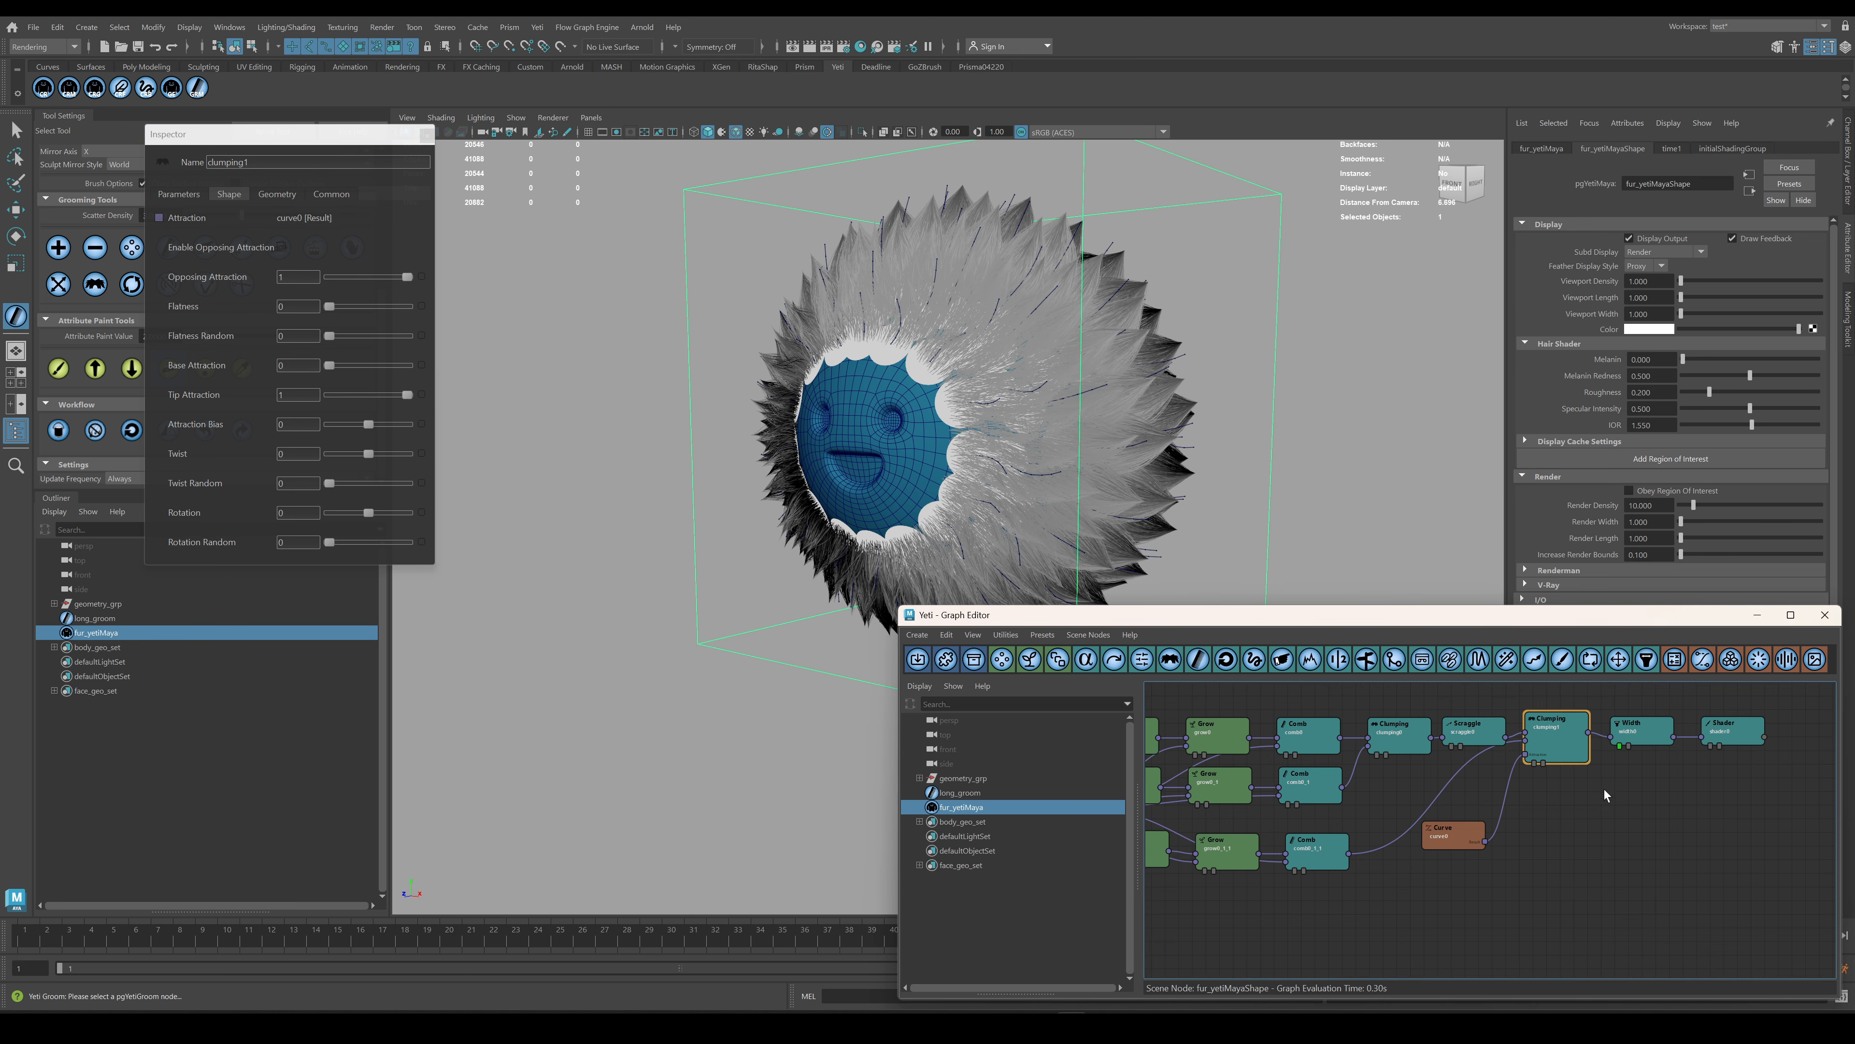
# Try the Maintain Length option on clumping1 and inspect the fur from the side.
pyautogui.click(178, 194)
pyautogui.click(315, 360)
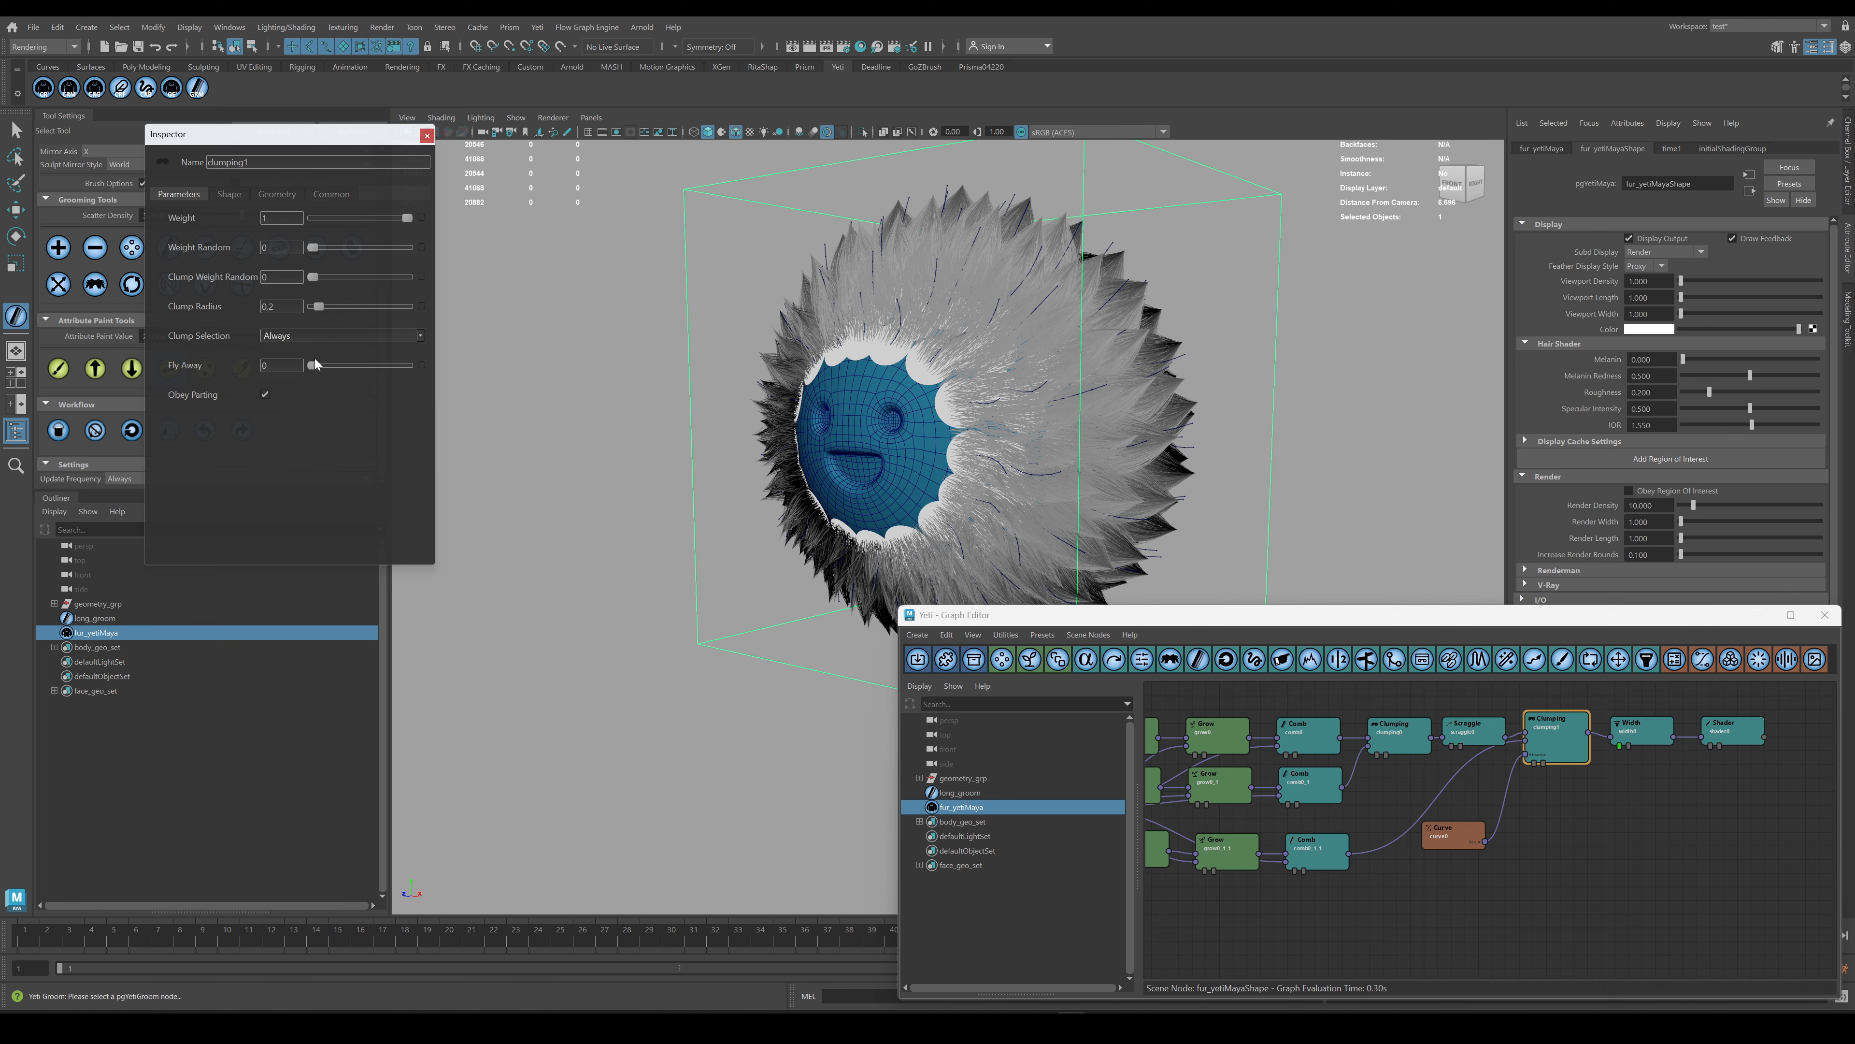
pyautogui.click(273, 193)
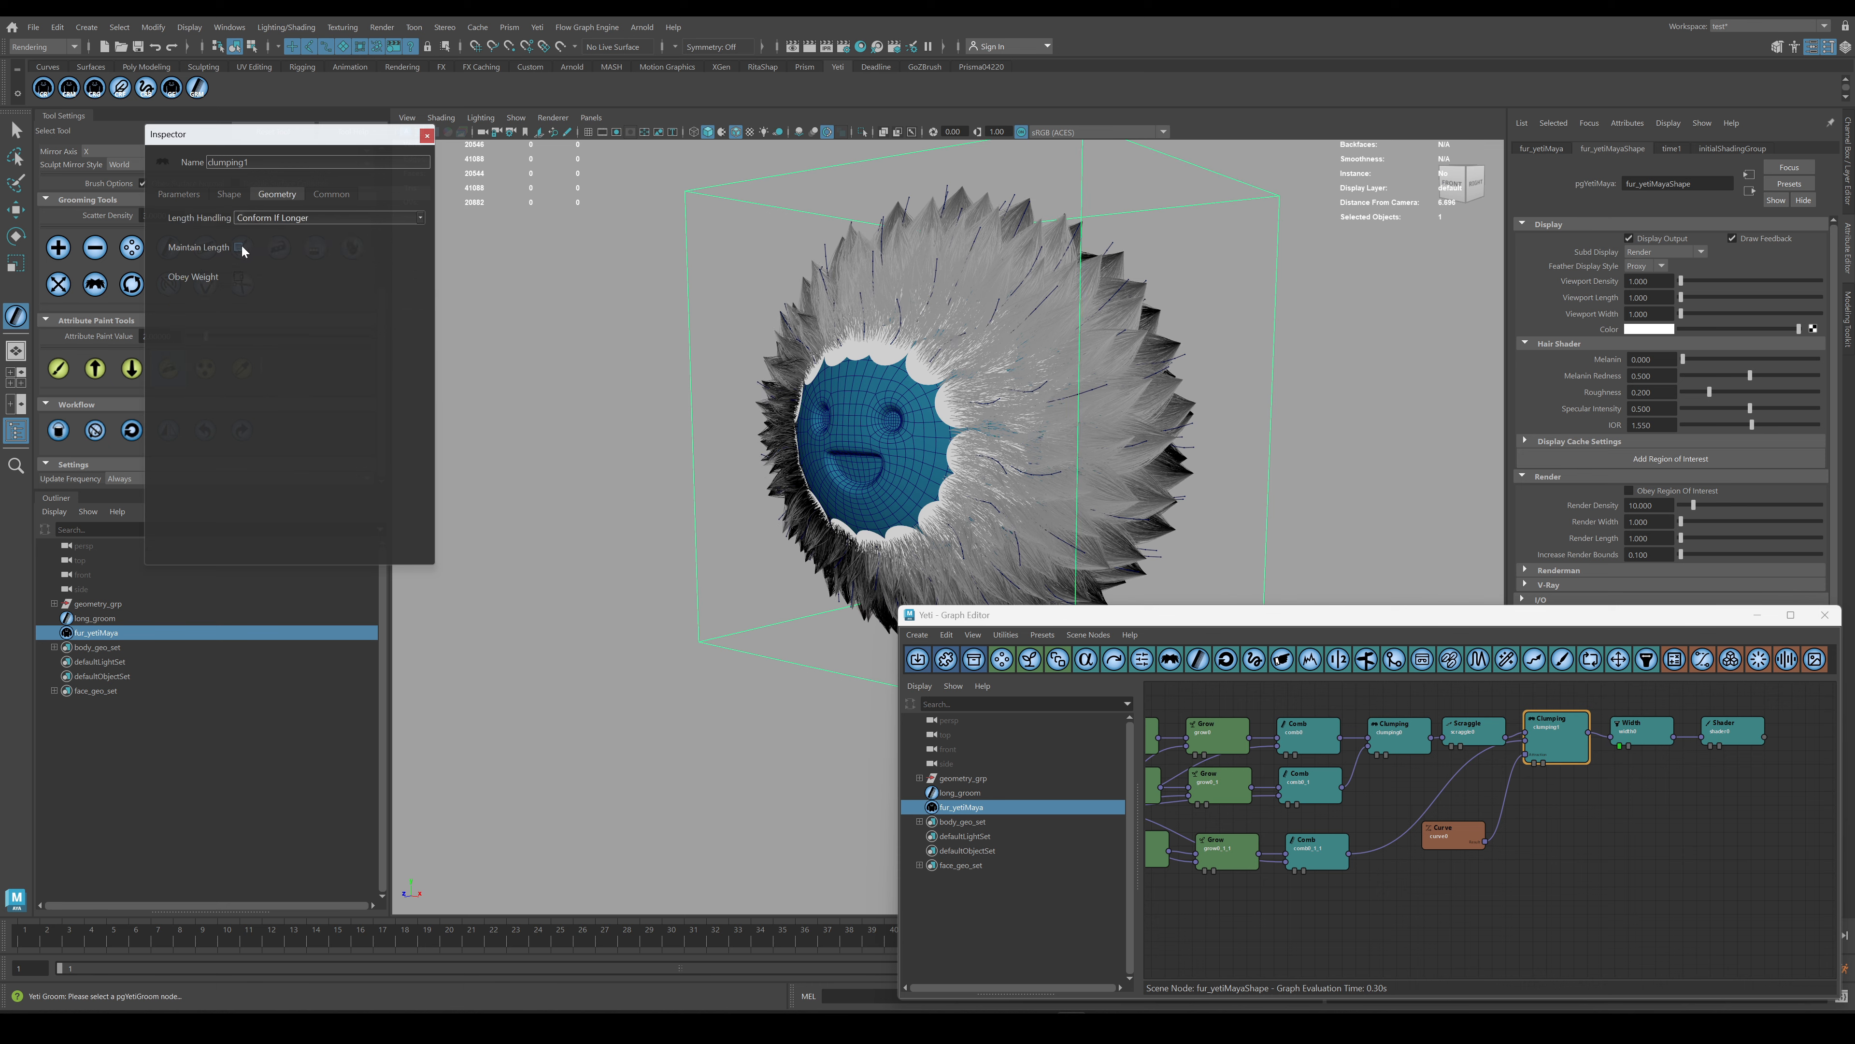
pyautogui.click(241, 246)
pyautogui.click(240, 246)
pyautogui.keyDown('alt'); pyautogui.moveTo(1424, 296); pyautogui.dragTo(1080, 296); pyautogui.keyUp('alt')
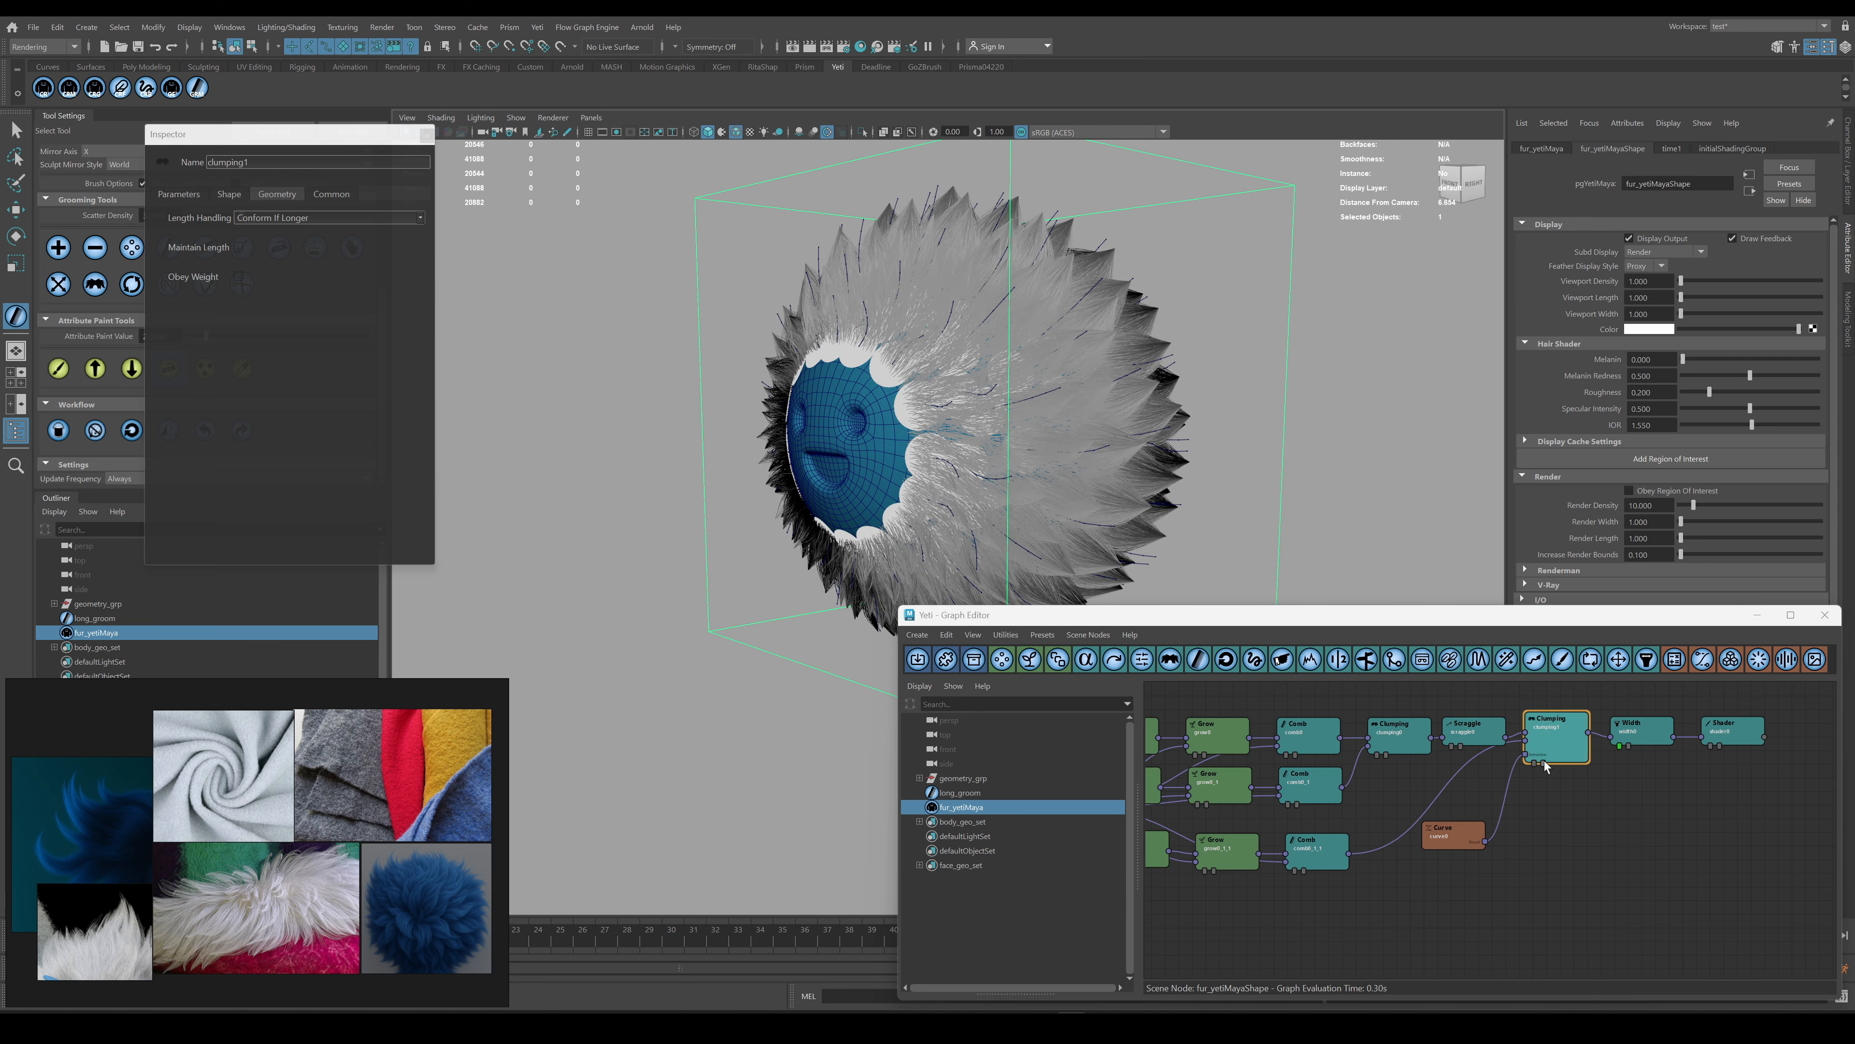
# Set clumping0's Base Attraction to 0.21 and inspect the fur up close.
pyautogui.click(1463, 843)
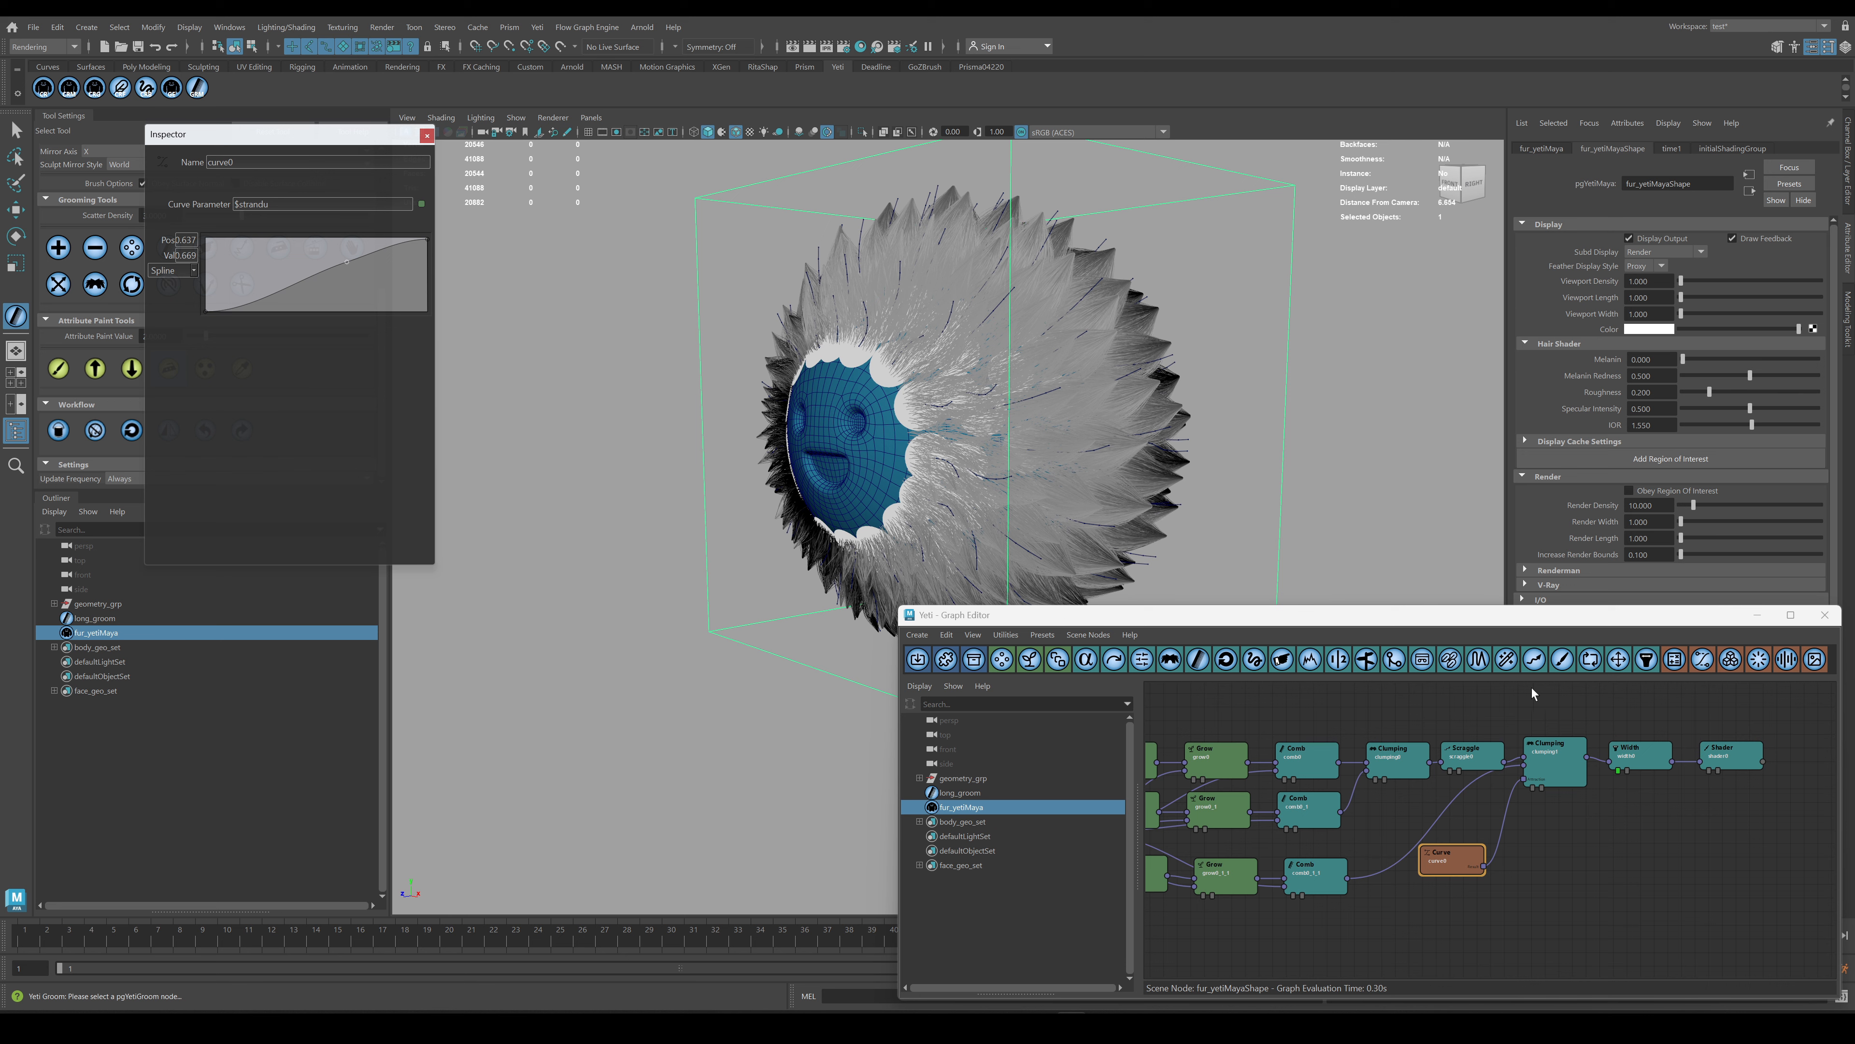
pyautogui.click(1405, 767)
pyautogui.click(230, 195)
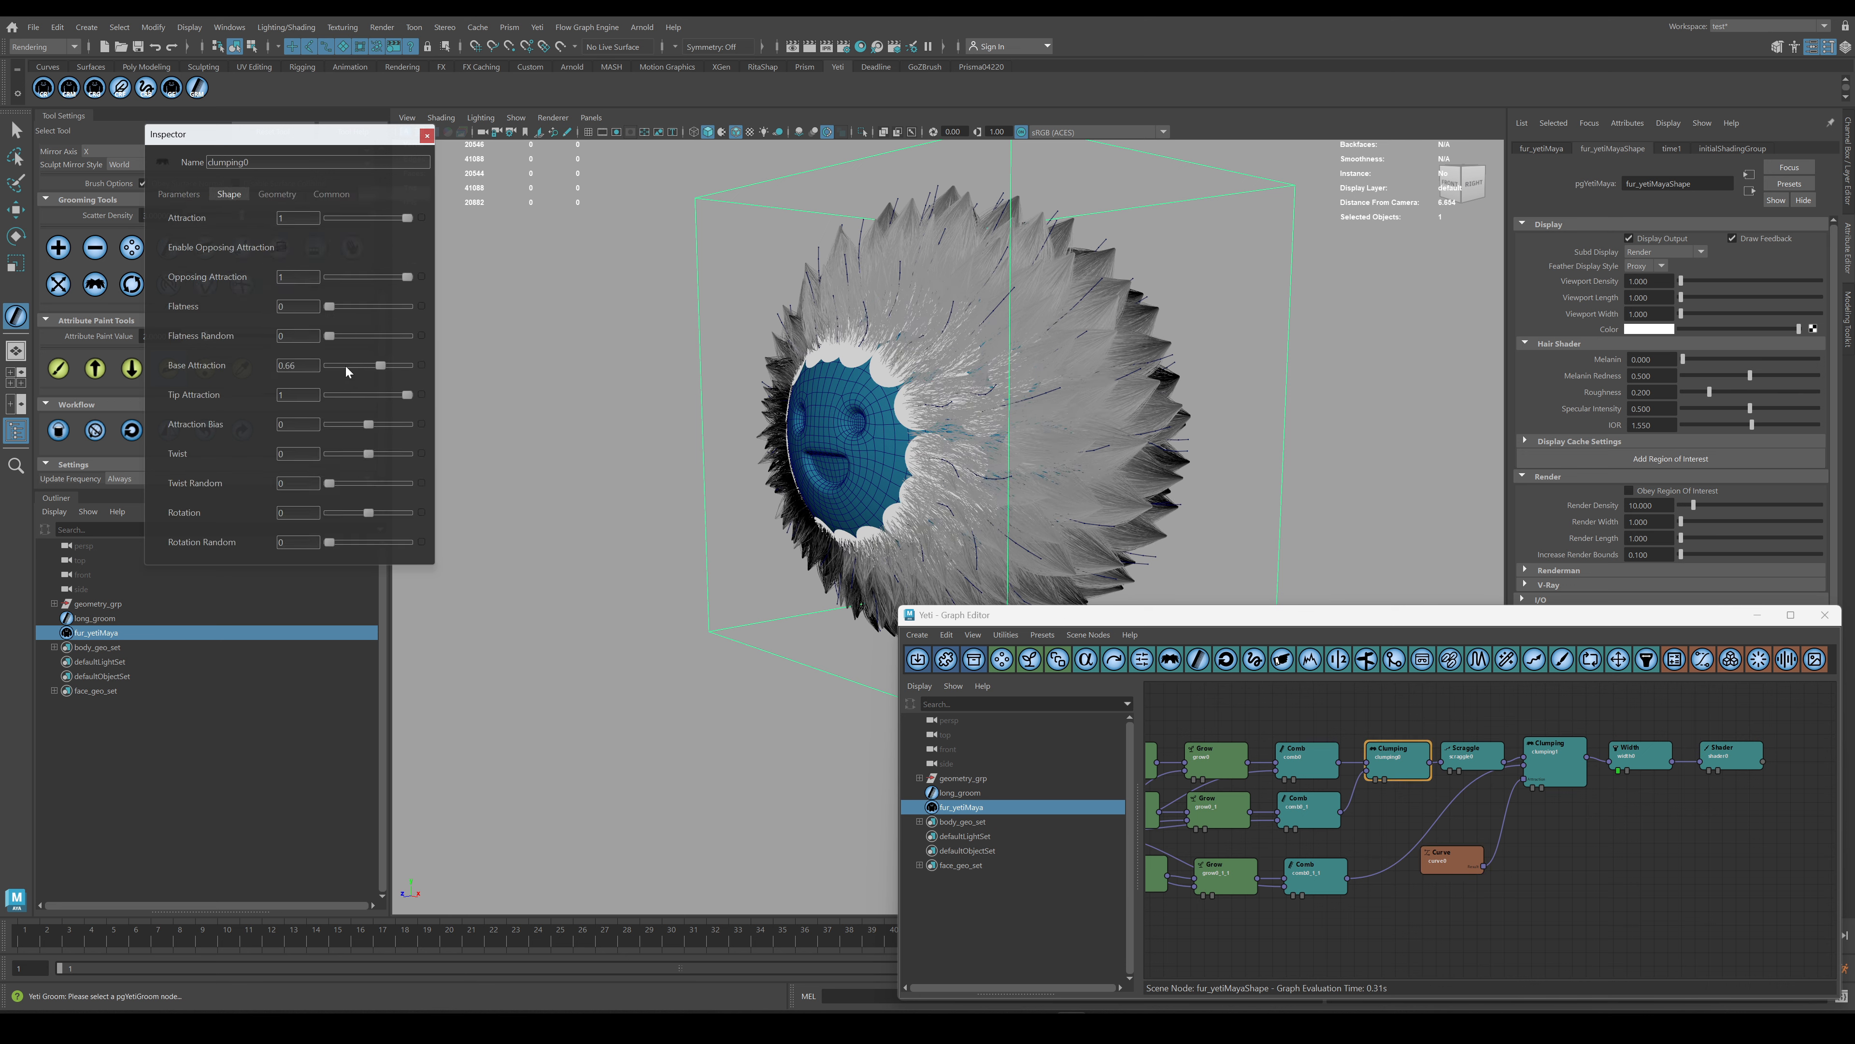
pyautogui.scroll(3, 1008, 407)
pyautogui.keyDown('alt'); pyautogui.moveTo(1008, 406); pyautogui.dragTo(961, 428); pyautogui.keyUp('alt')
# Connect the Curve node to clumping1's Weight and set clumping1's Attraction Bias to 0.42.
pyautogui.moveTo(1483, 867); pyautogui.dragTo(1561, 747)
pyautogui.click(1579, 768)
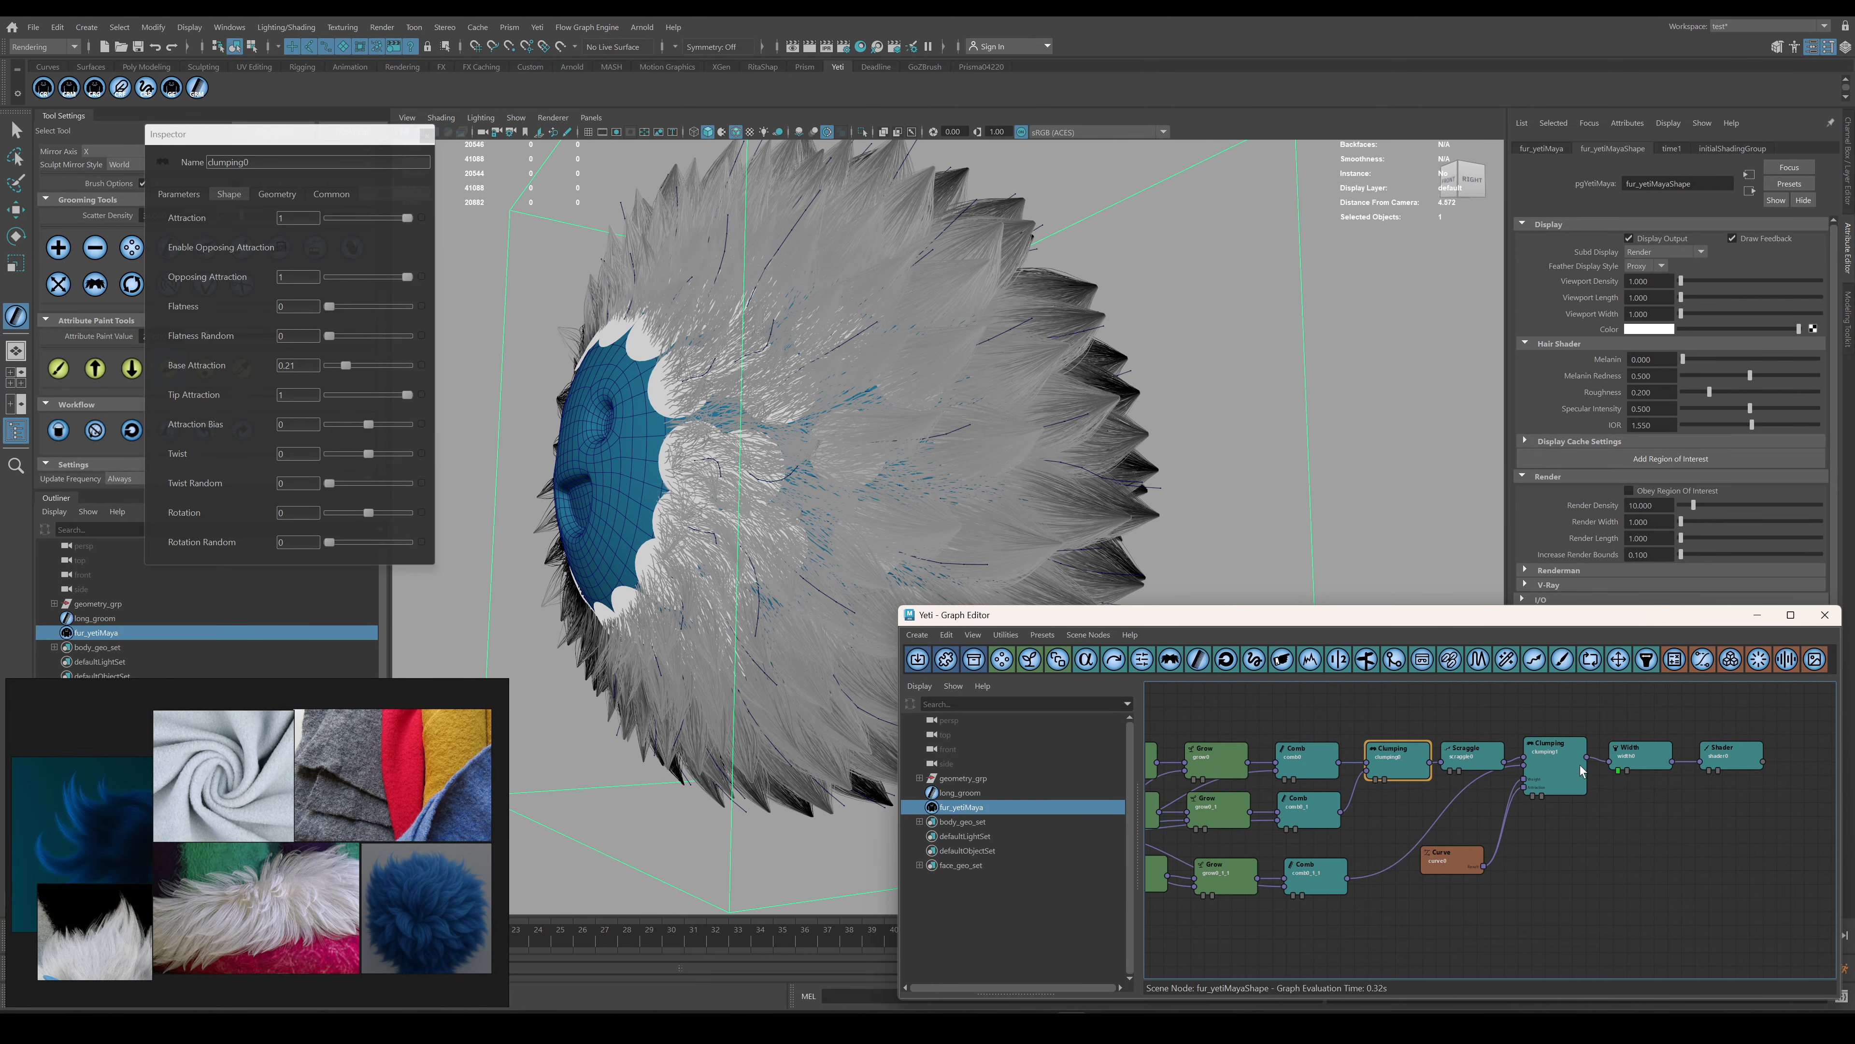
pyautogui.click(1552, 771)
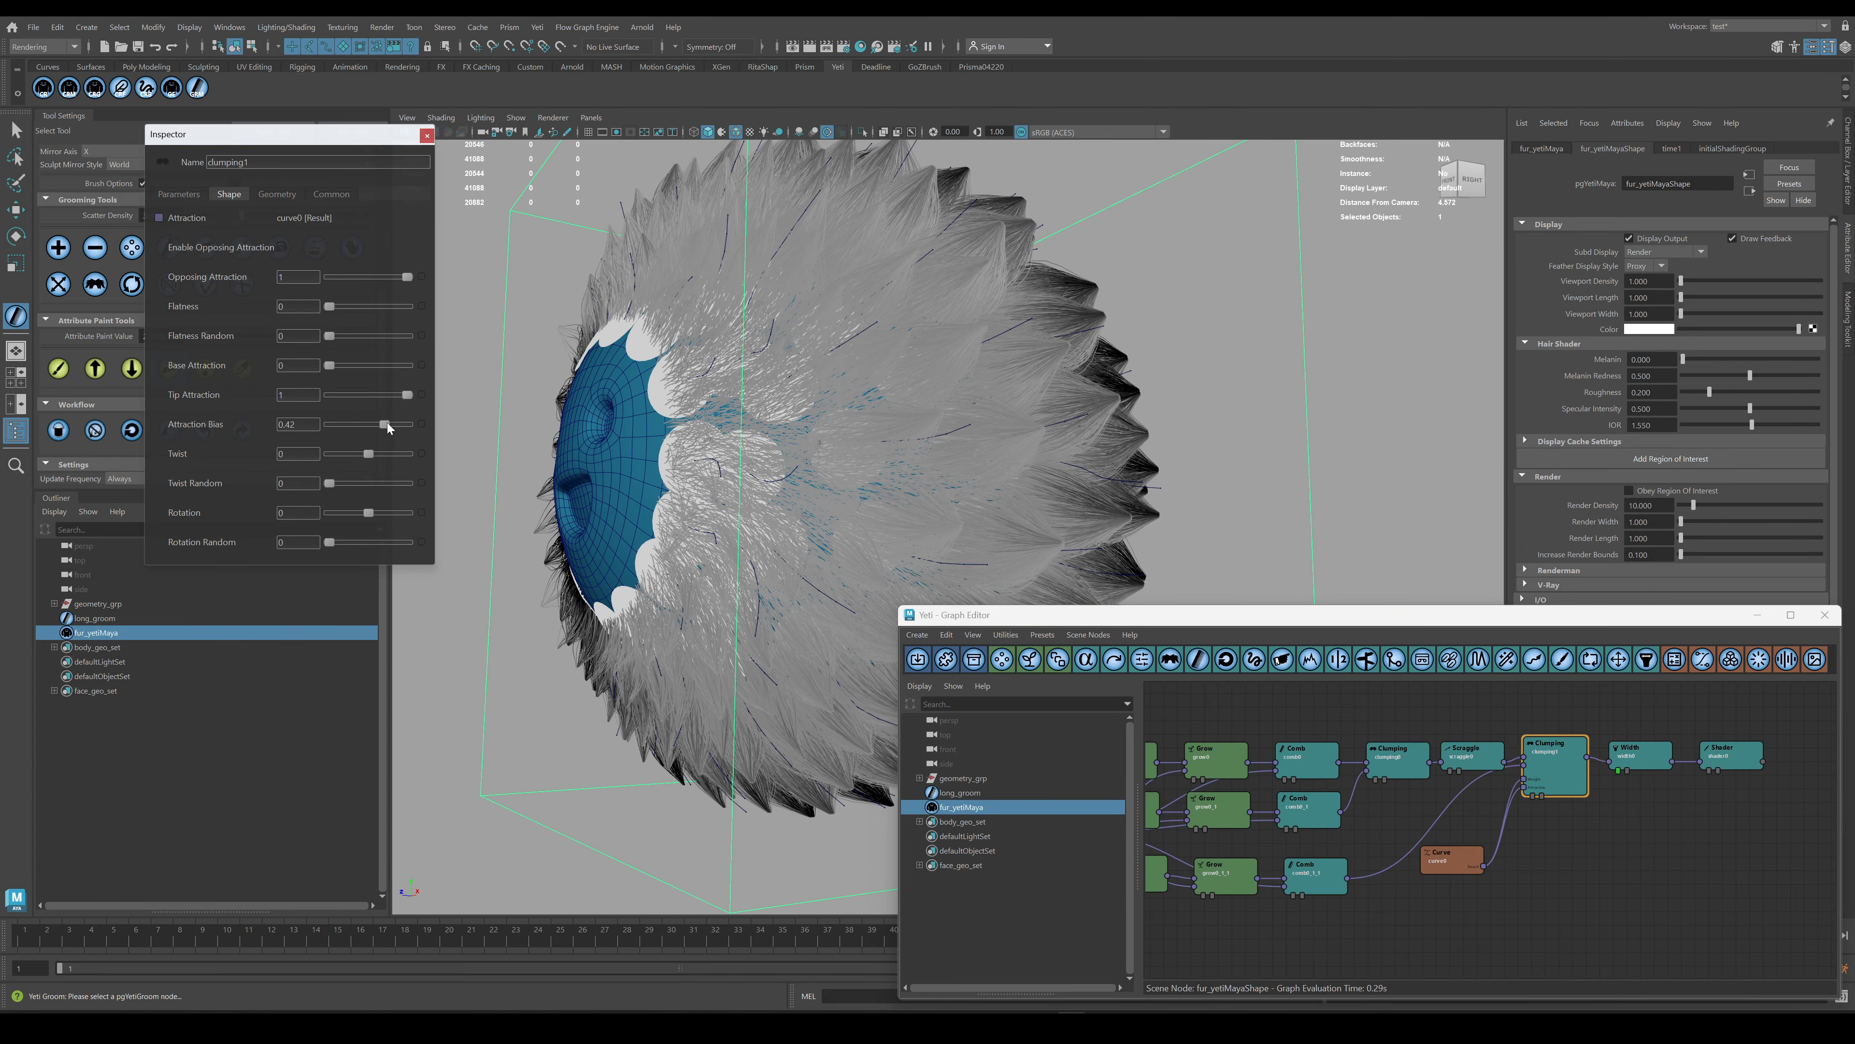
pyautogui.click(1538, 766)
pyautogui.click(224, 196)
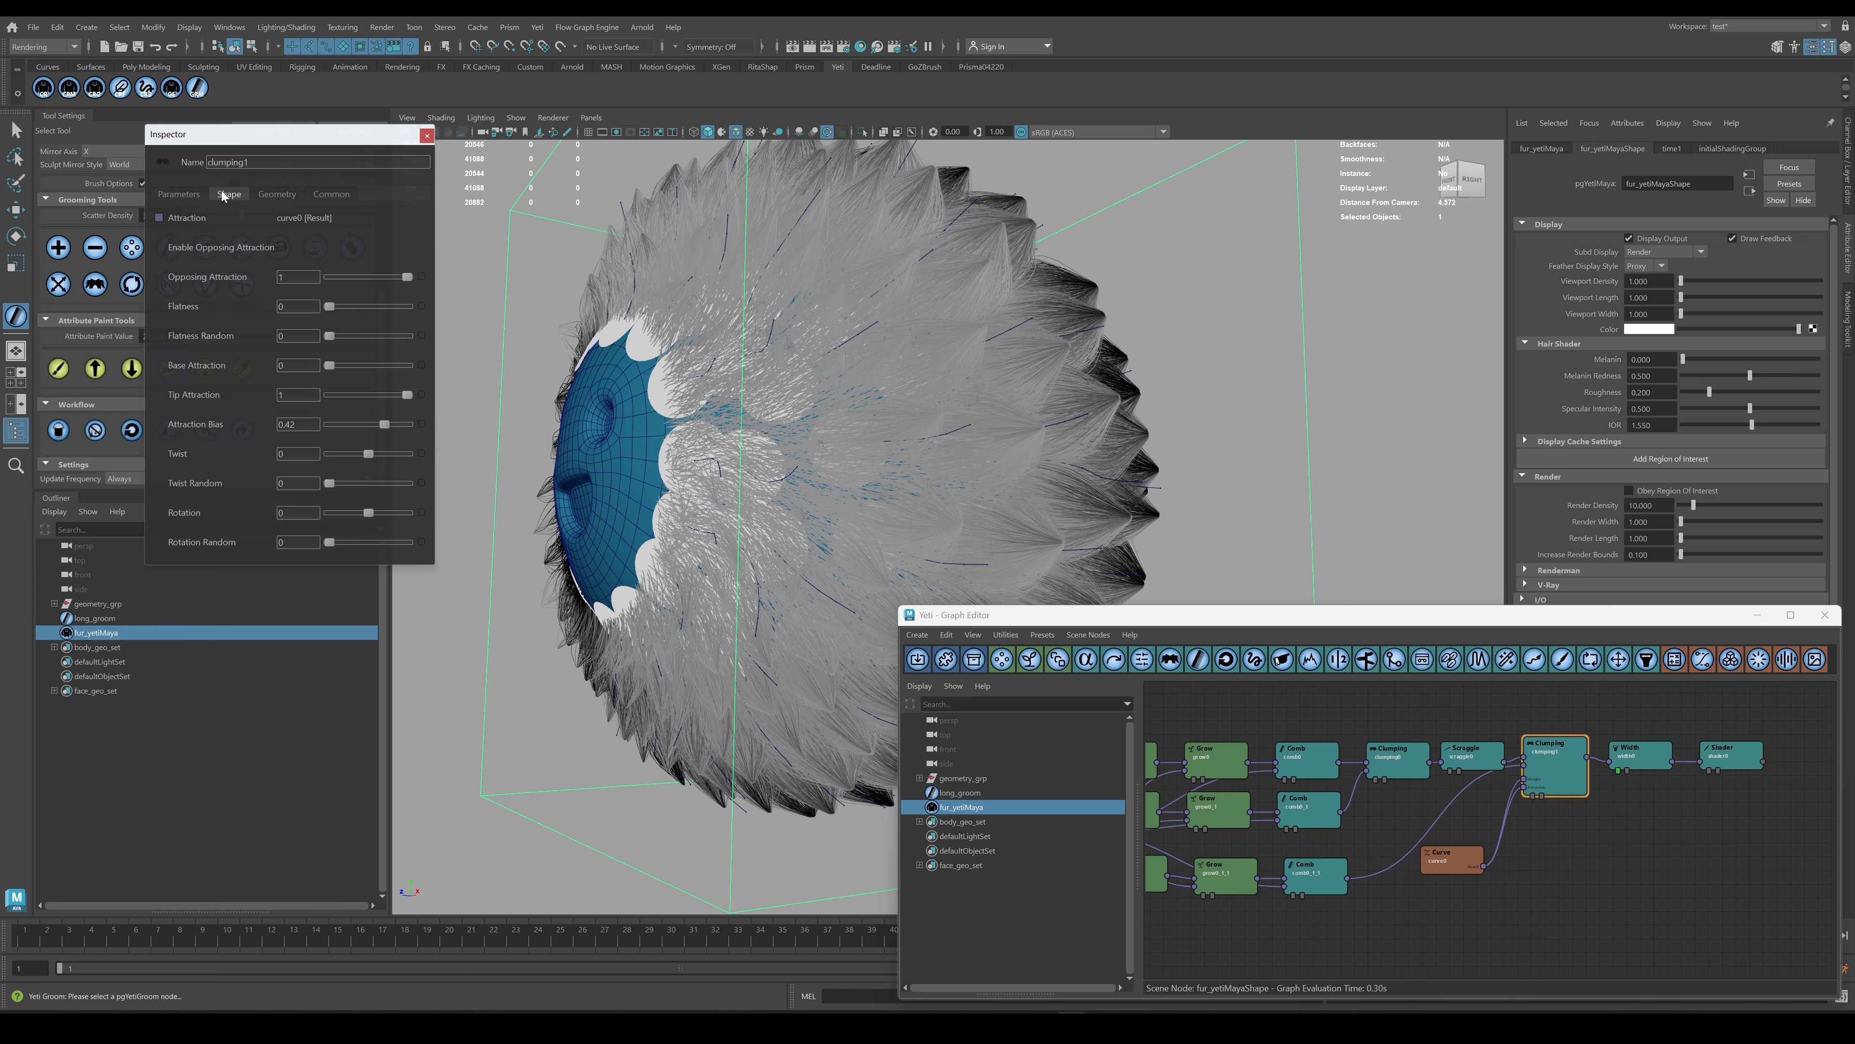
pyautogui.click(180, 195)
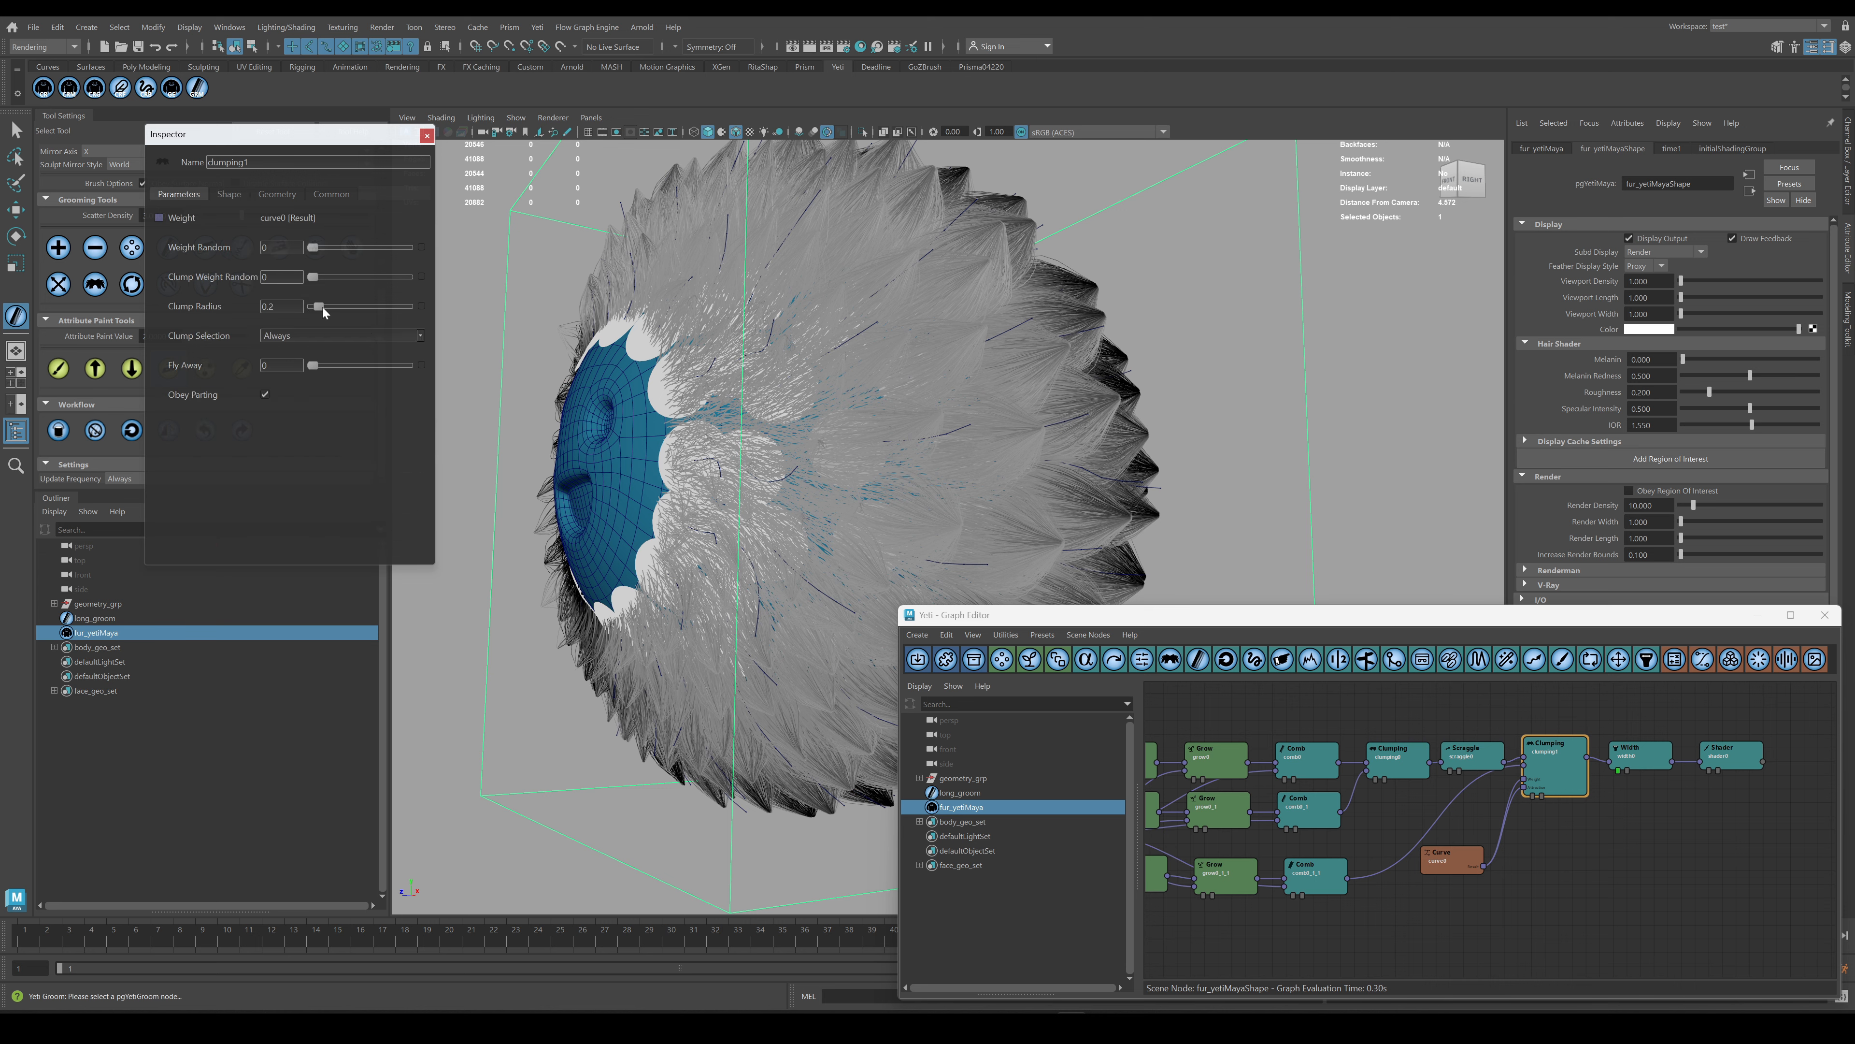
# Disconnect curve0 from clumping1's Attraction and reshape the curve's profile by moving its control points.
pyautogui.click(1567, 821)
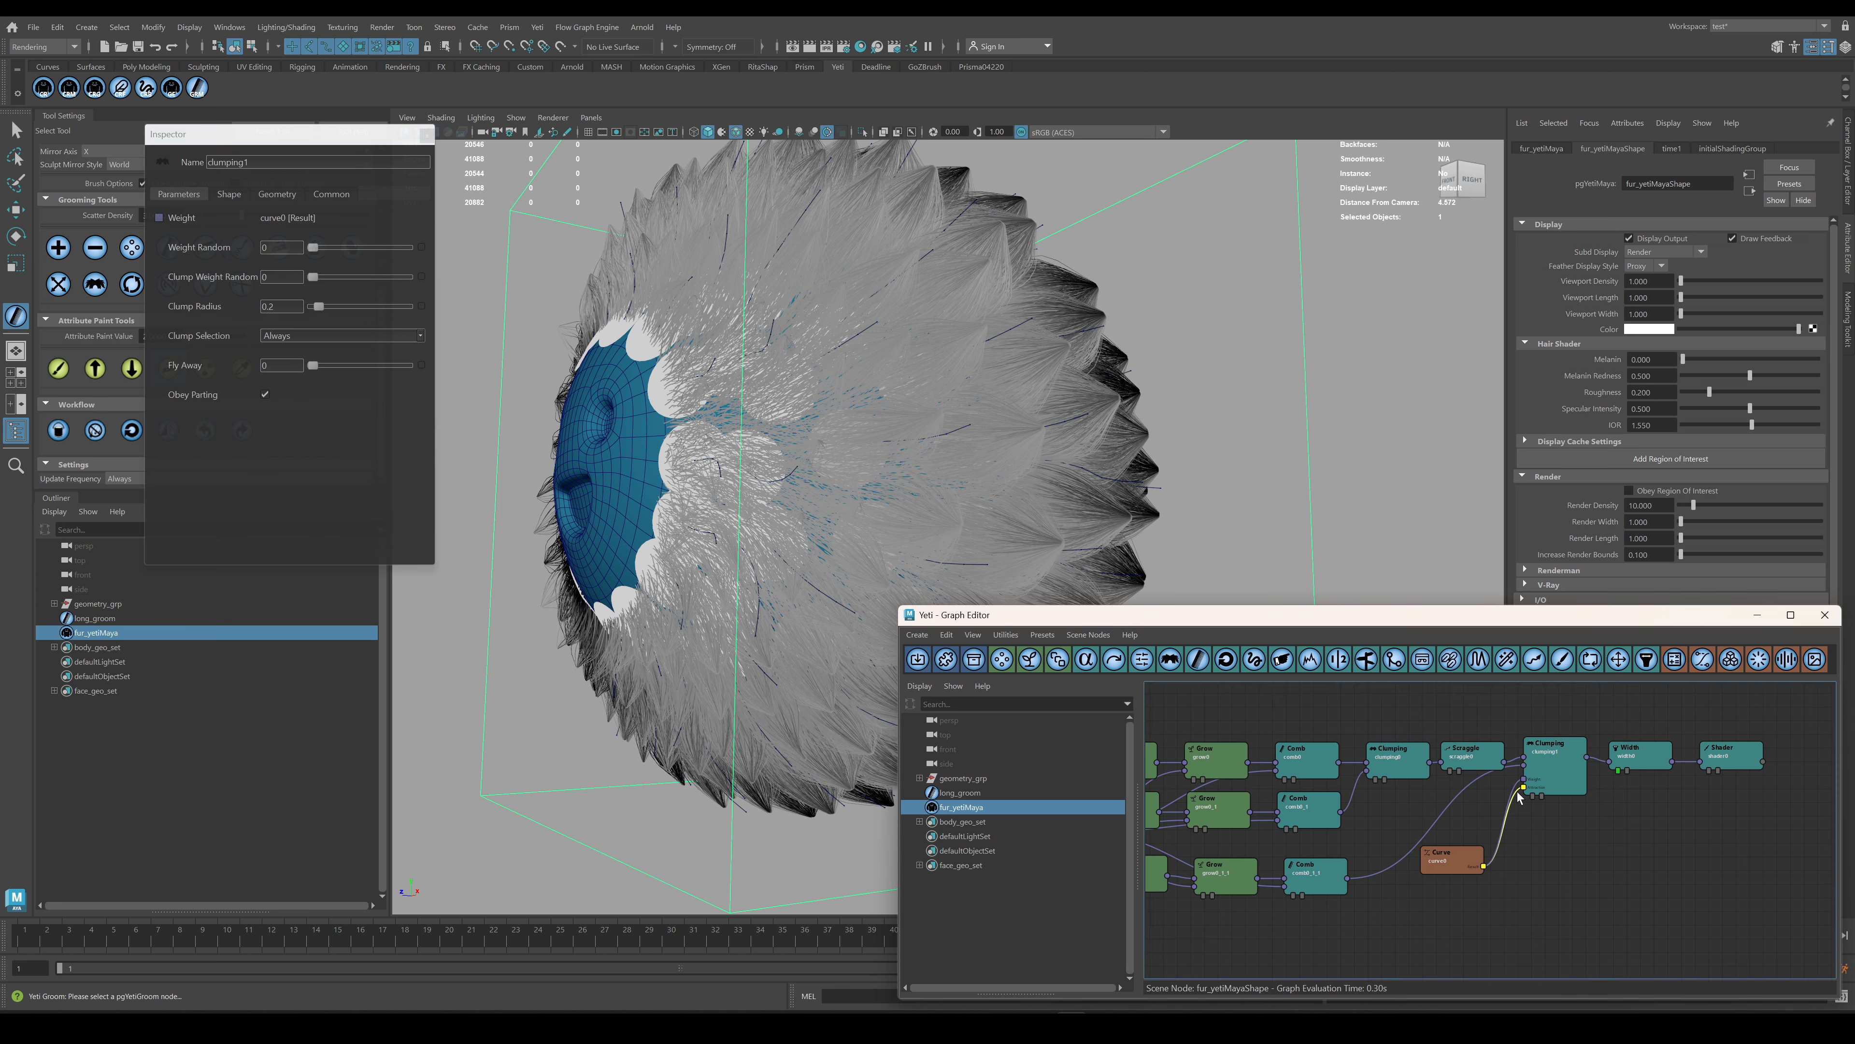
pyautogui.click(1463, 864)
pyautogui.moveTo(348, 263); pyautogui.dragTo(397, 251)
pyautogui.click(343, 275)
pyautogui.moveTo(396, 251); pyautogui.dragTo(355, 253)
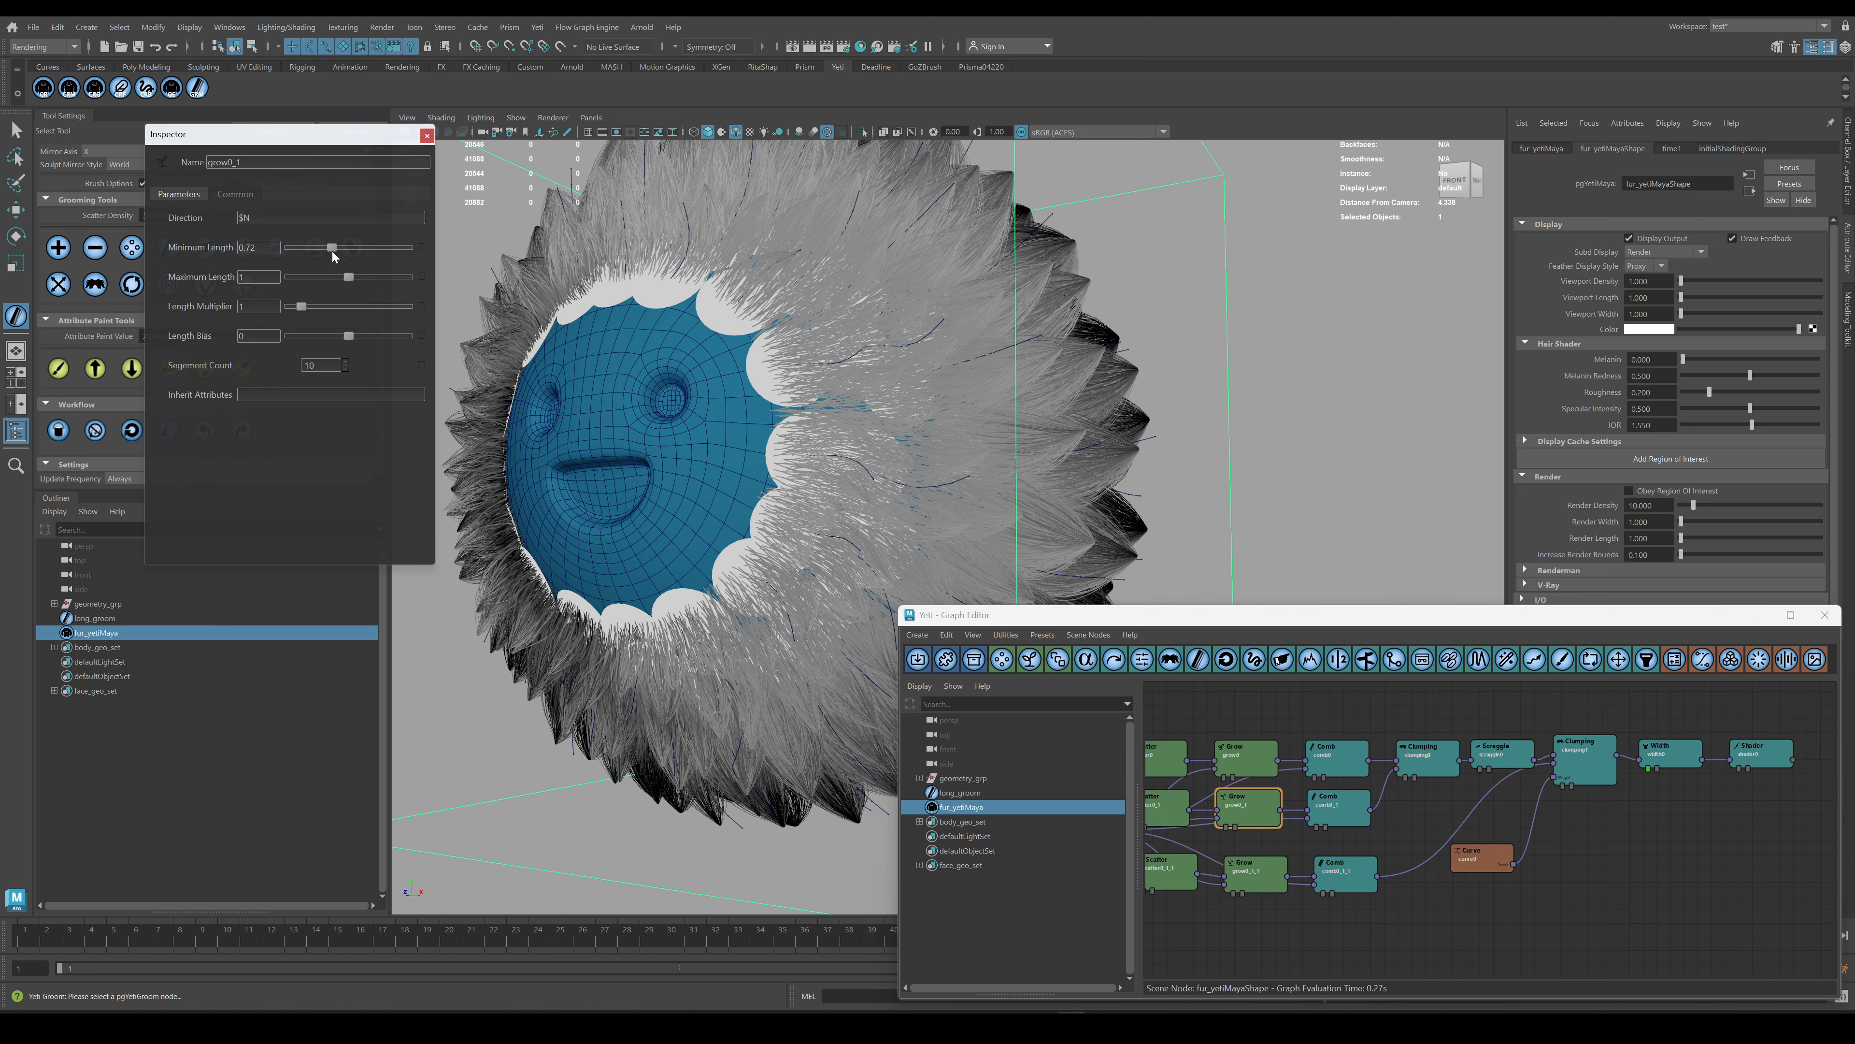
# Set clumping1's Clump Selection to By Fibre Length and review clumping0's parameters and length handling.
pyautogui.click(1583, 760)
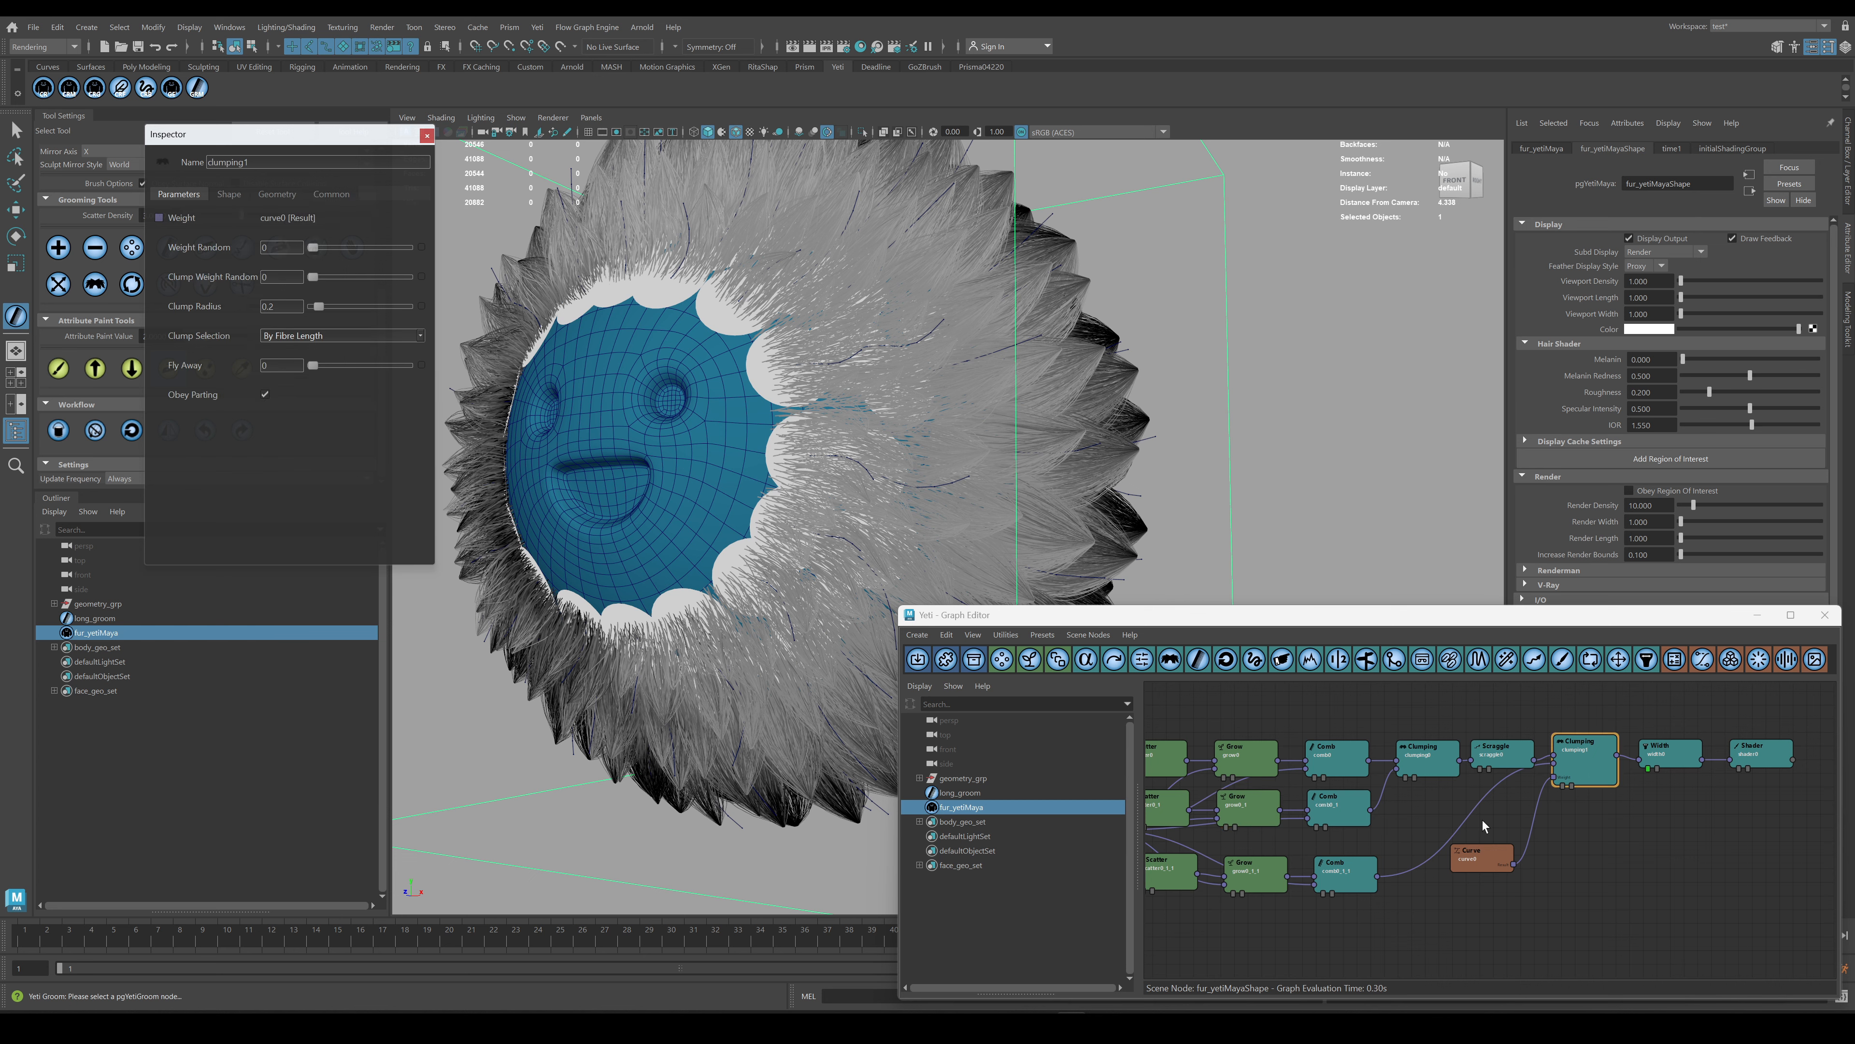
pyautogui.click(1425, 755)
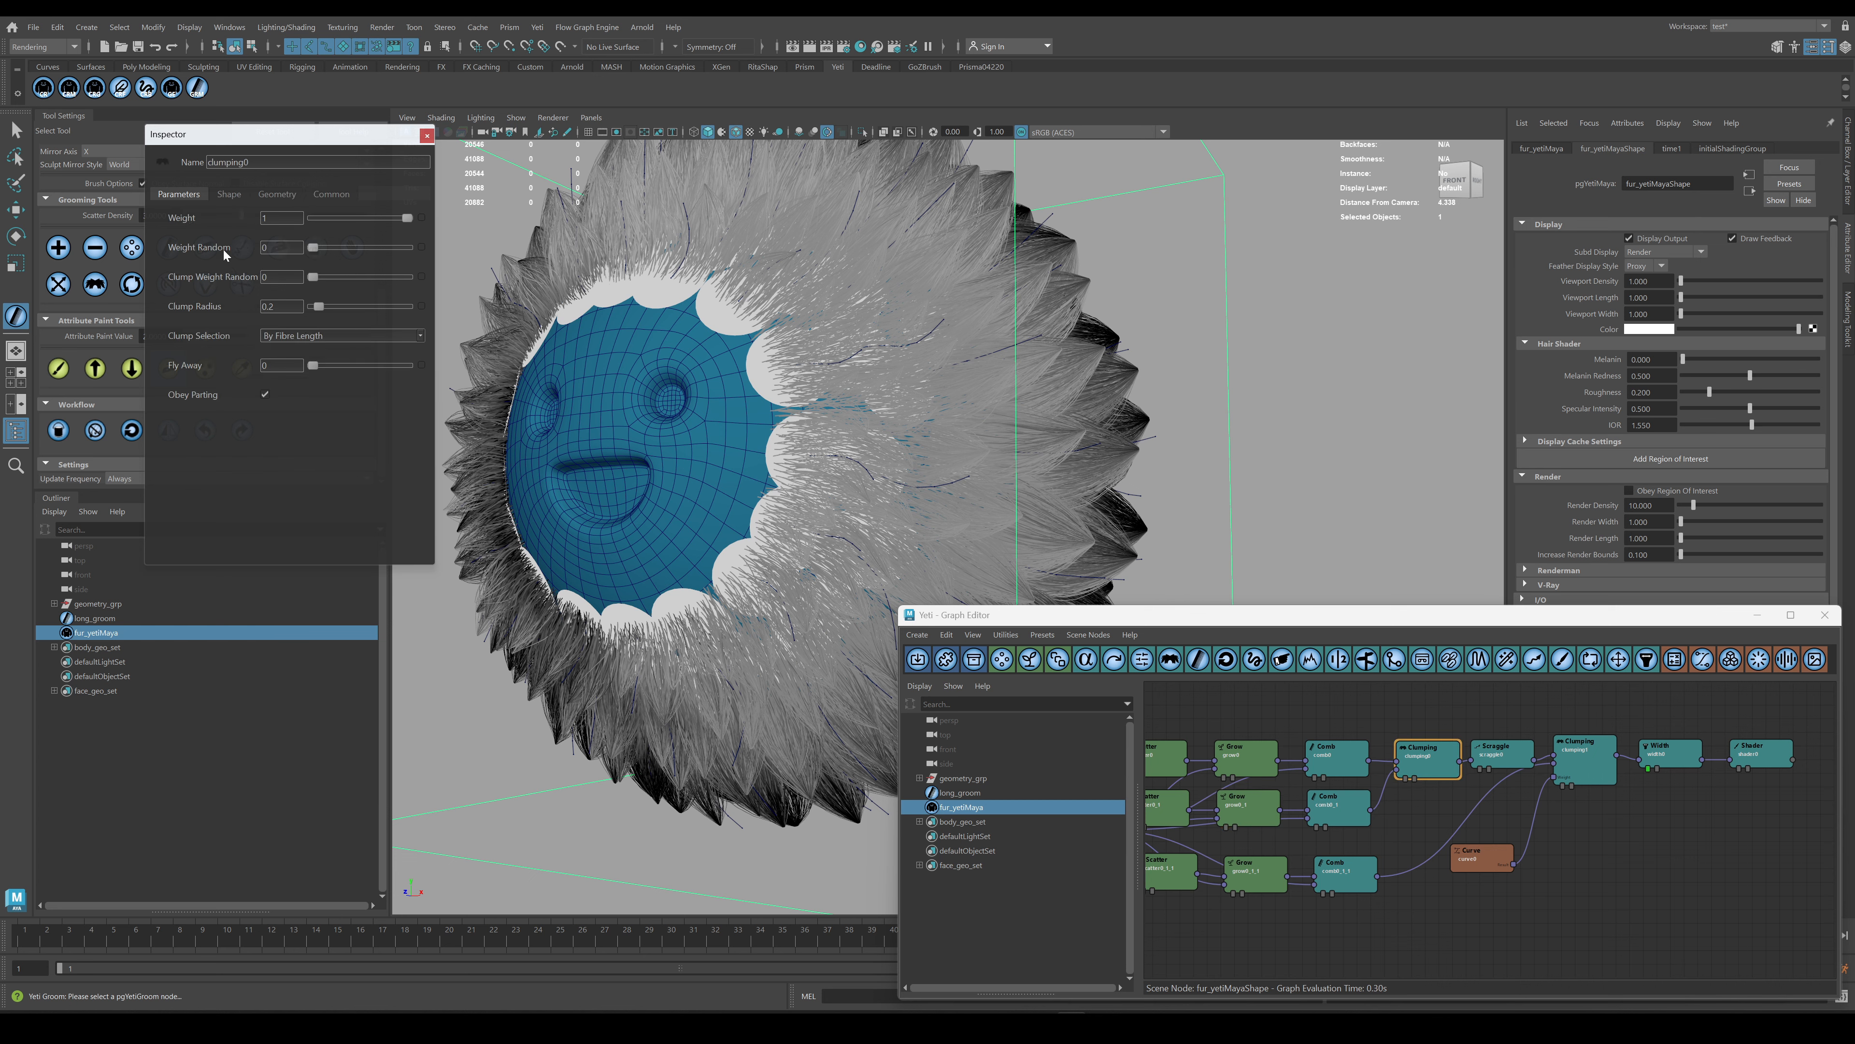
pyautogui.click(274, 195)
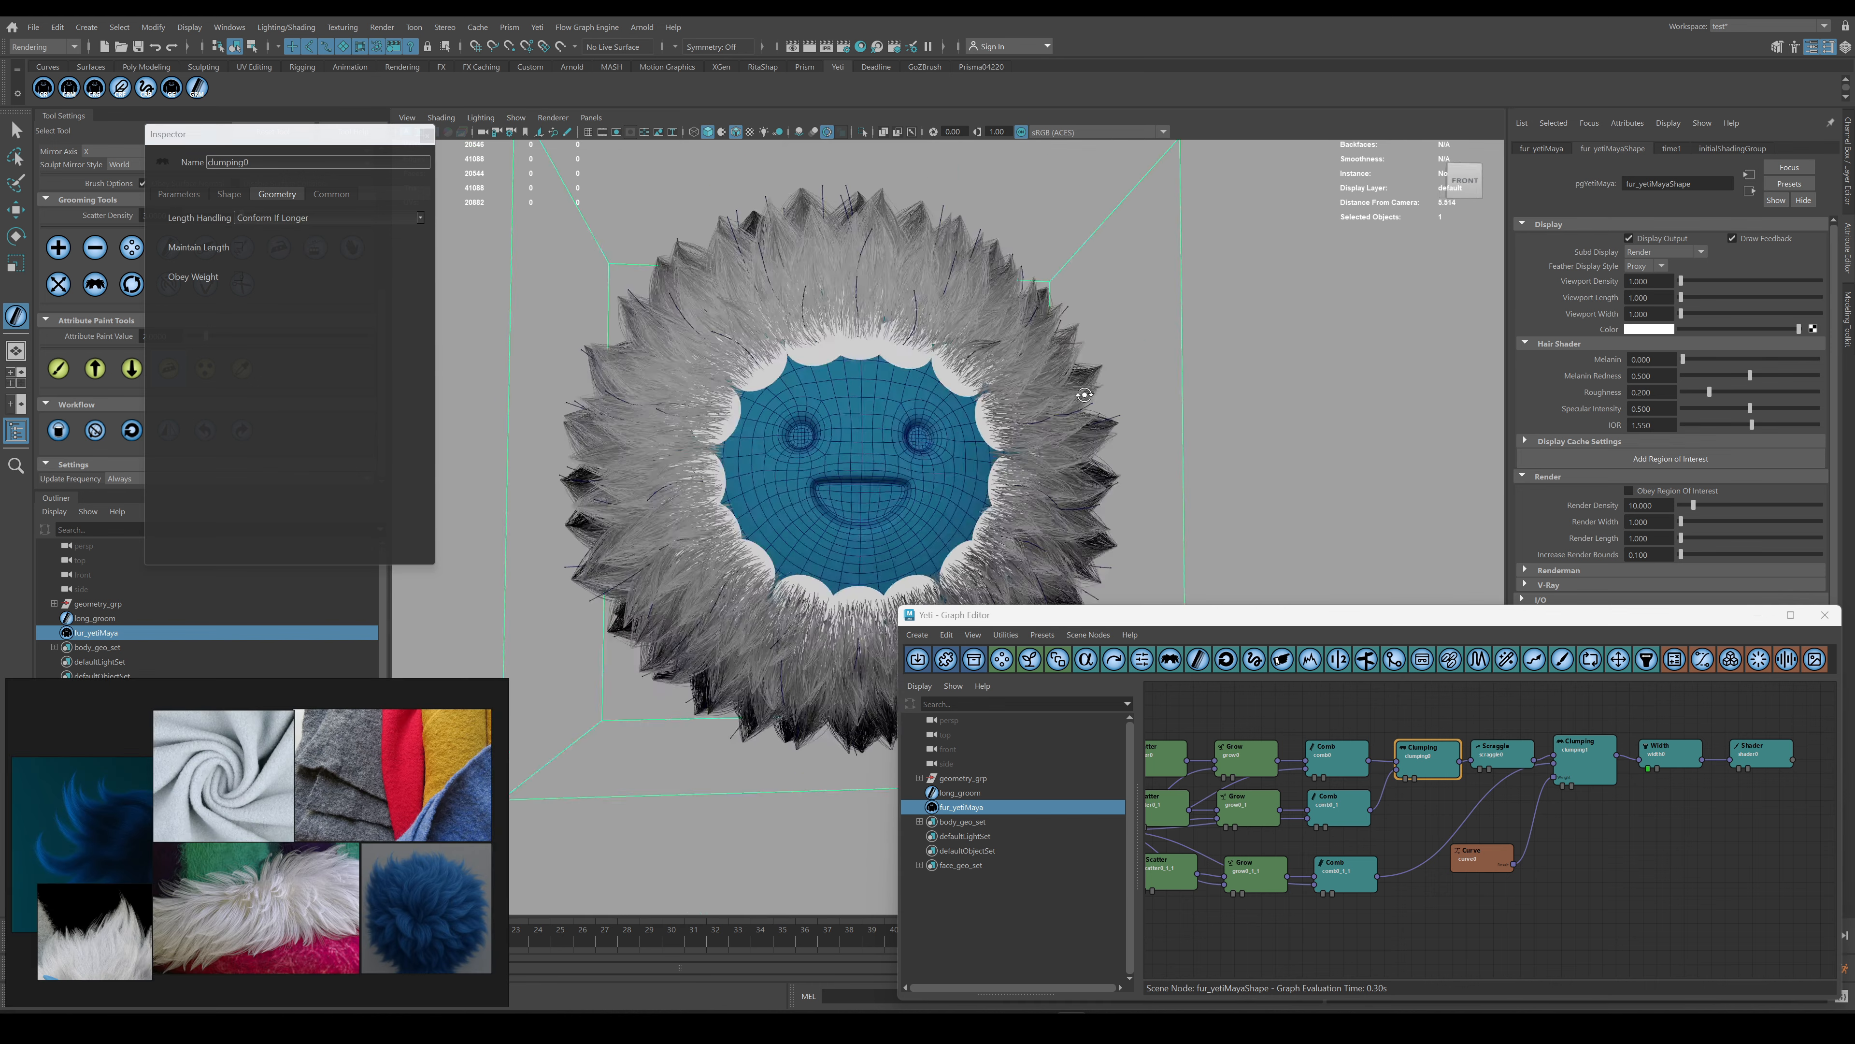
pyautogui.keyDown('alt'); pyautogui.moveTo(1096, 431); pyautogui.dragTo(855, 442); pyautogui.keyUp('alt')
# Make room before the Width node and insert a new Clumping node between clumping1 and Width.
pyautogui.keyDown('alt'); pyautogui.moveTo(1815, 745); pyautogui.dragTo(1632, 752, button='middle'); pyautogui.keyUp('alt')
pyautogui.moveTo(1633, 752); pyautogui.dragTo(1490, 784)
pyautogui.moveTo(1497, 762); pyautogui.dragTo(1566, 762)
pyautogui.click(1425, 759)
pyautogui.click(1170, 659)
pyautogui.click(1504, 767)
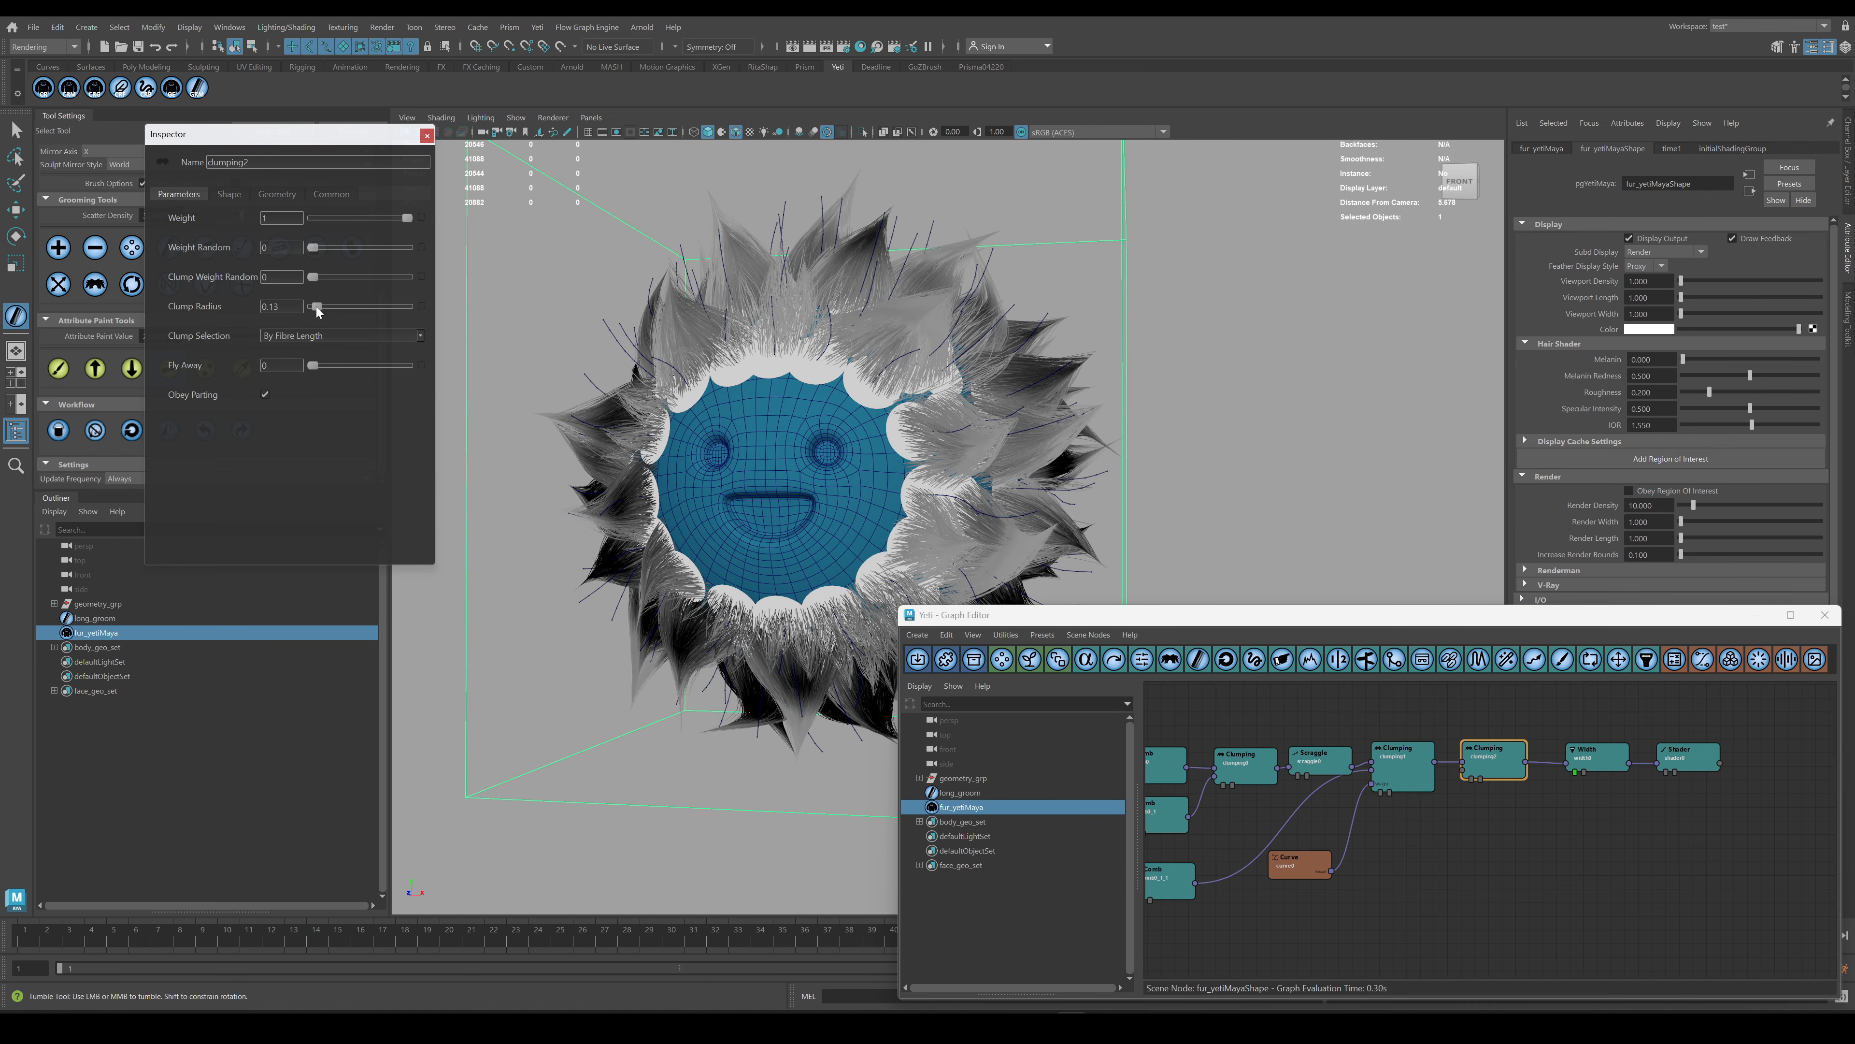
# Set clumping2's Clump Radius to 0.018 and change its Length Handling option.
pyautogui.moveTo(317, 306); pyautogui.dragTo(294, 312)
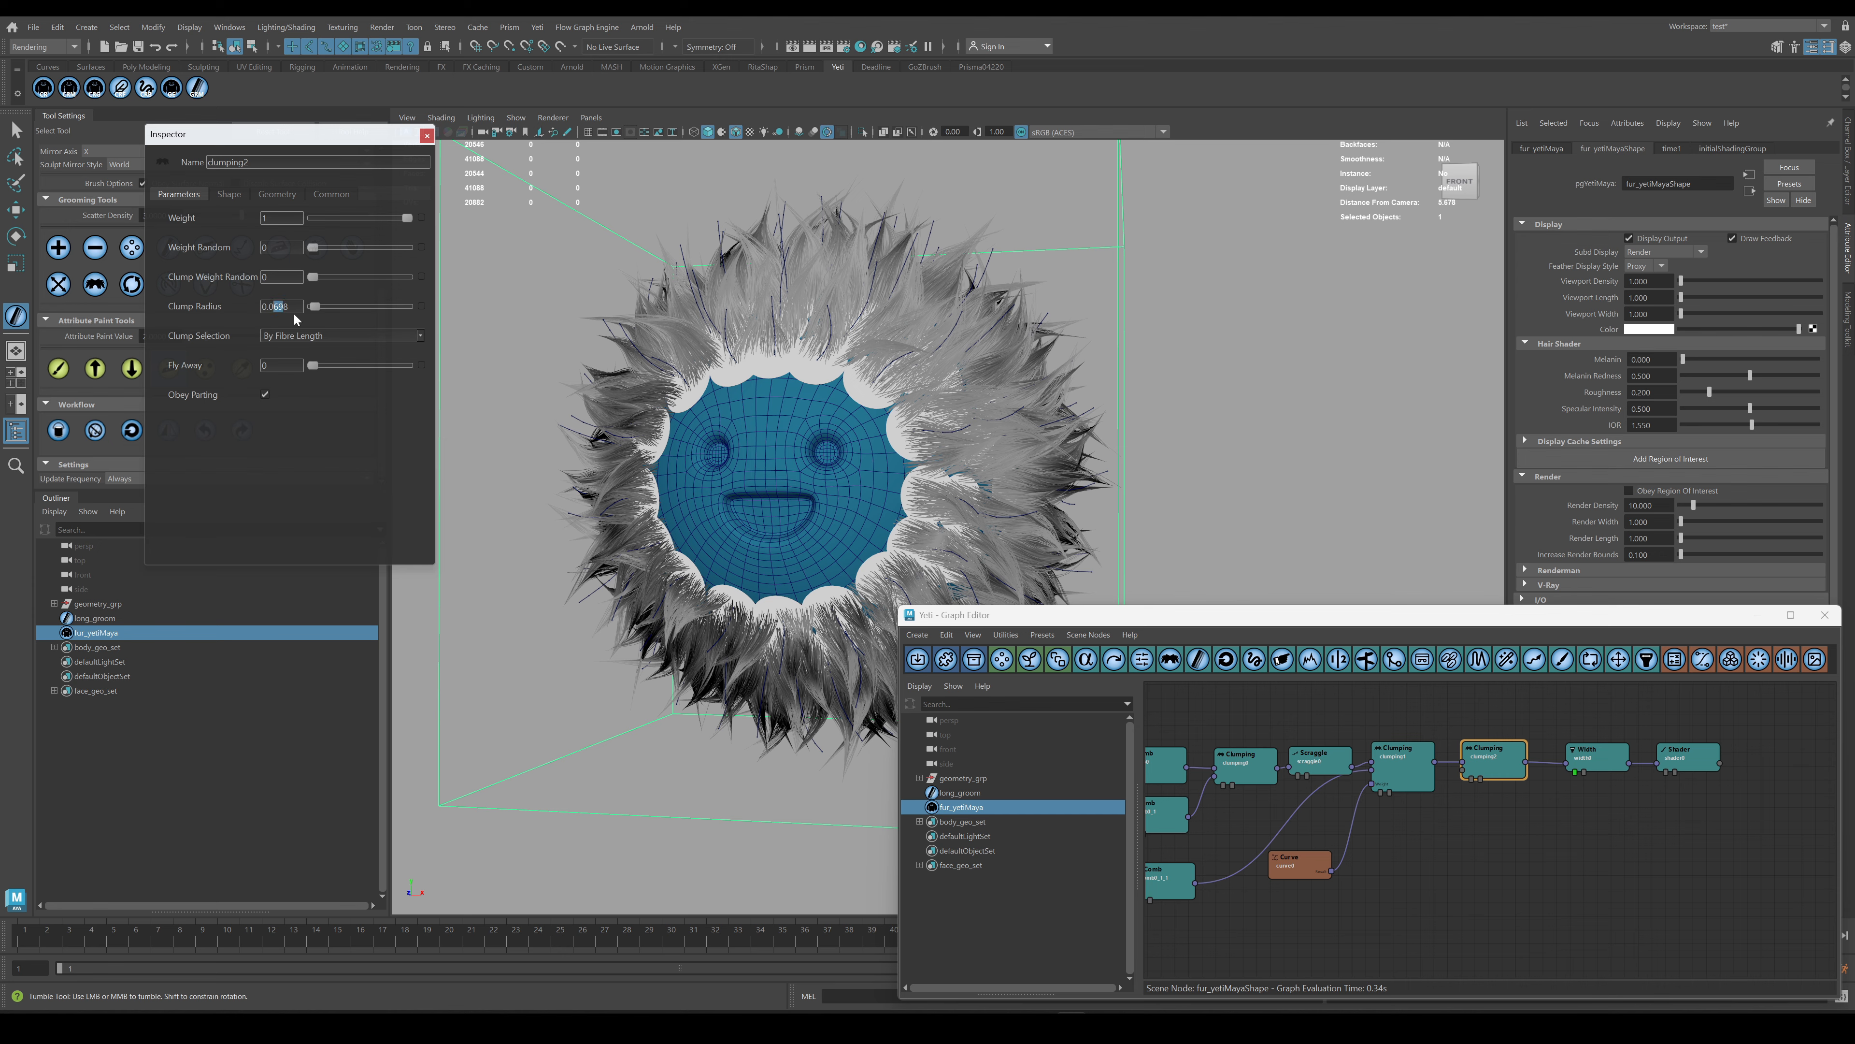
pyautogui.write('18')
pyautogui.press('Return')
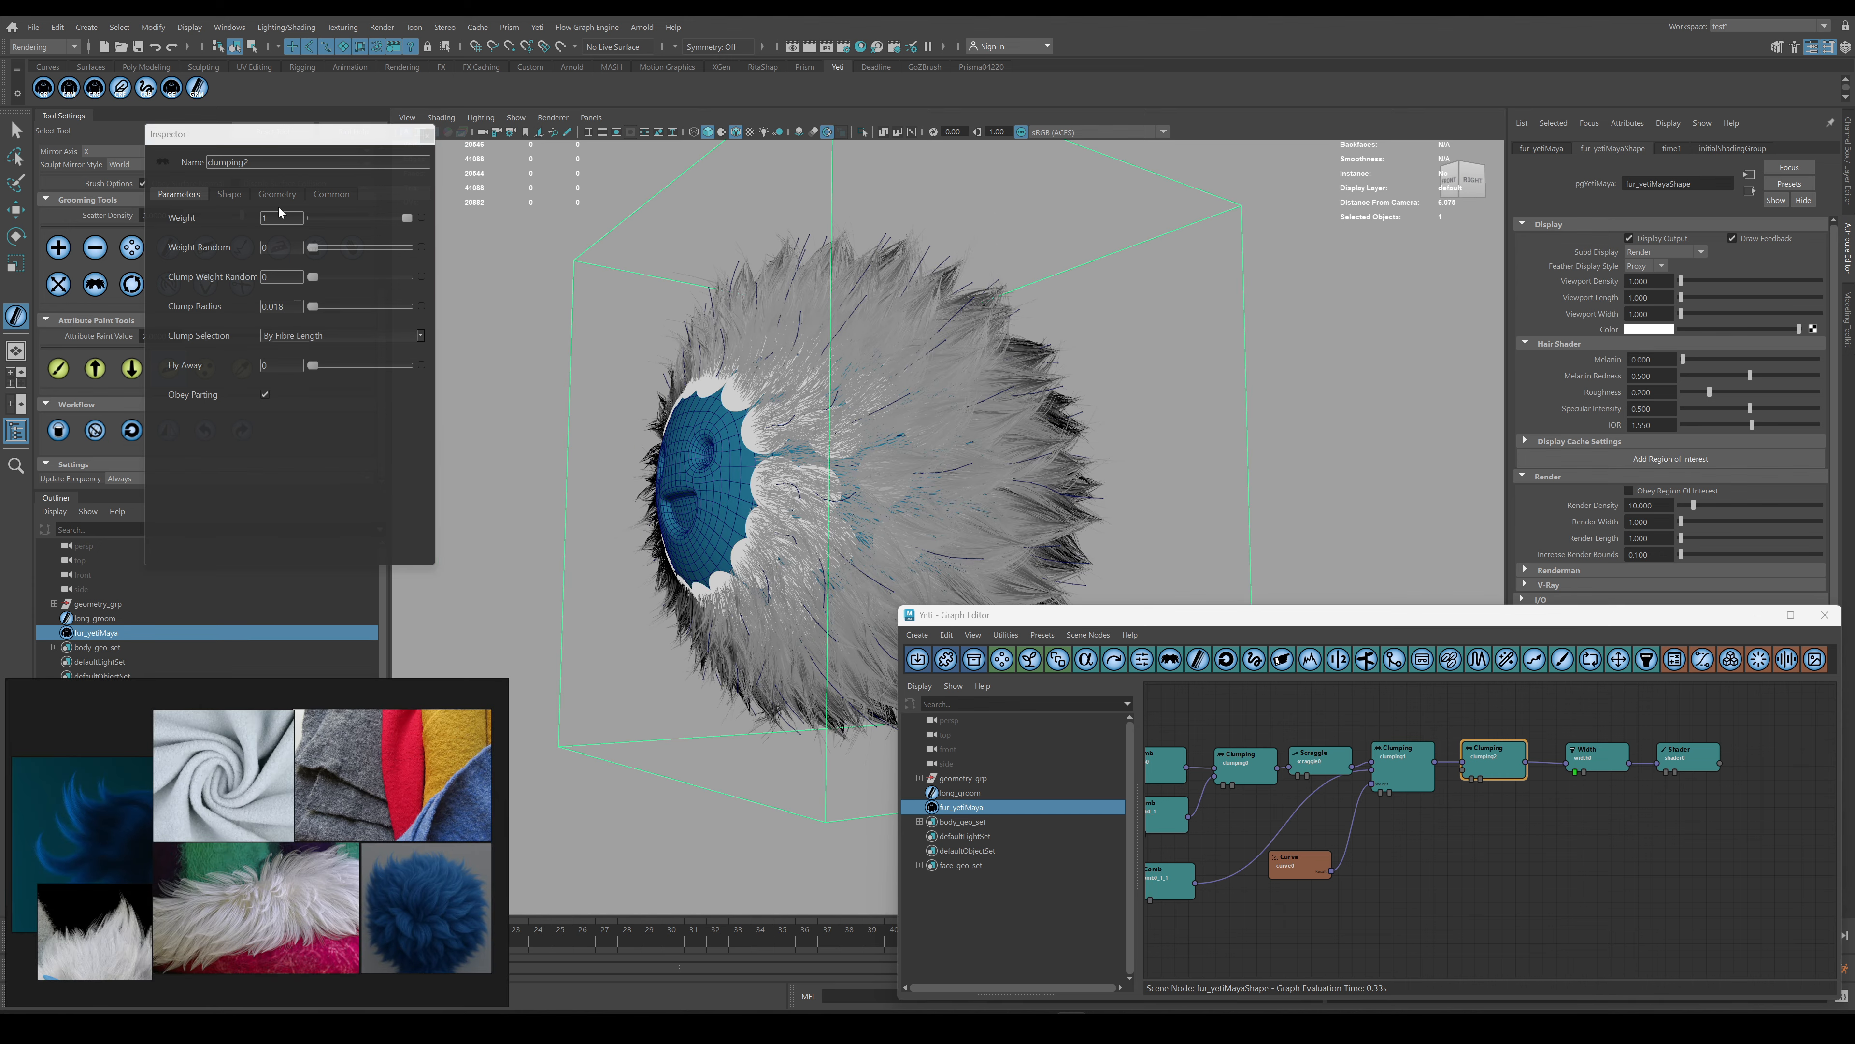
pyautogui.click(328, 217)
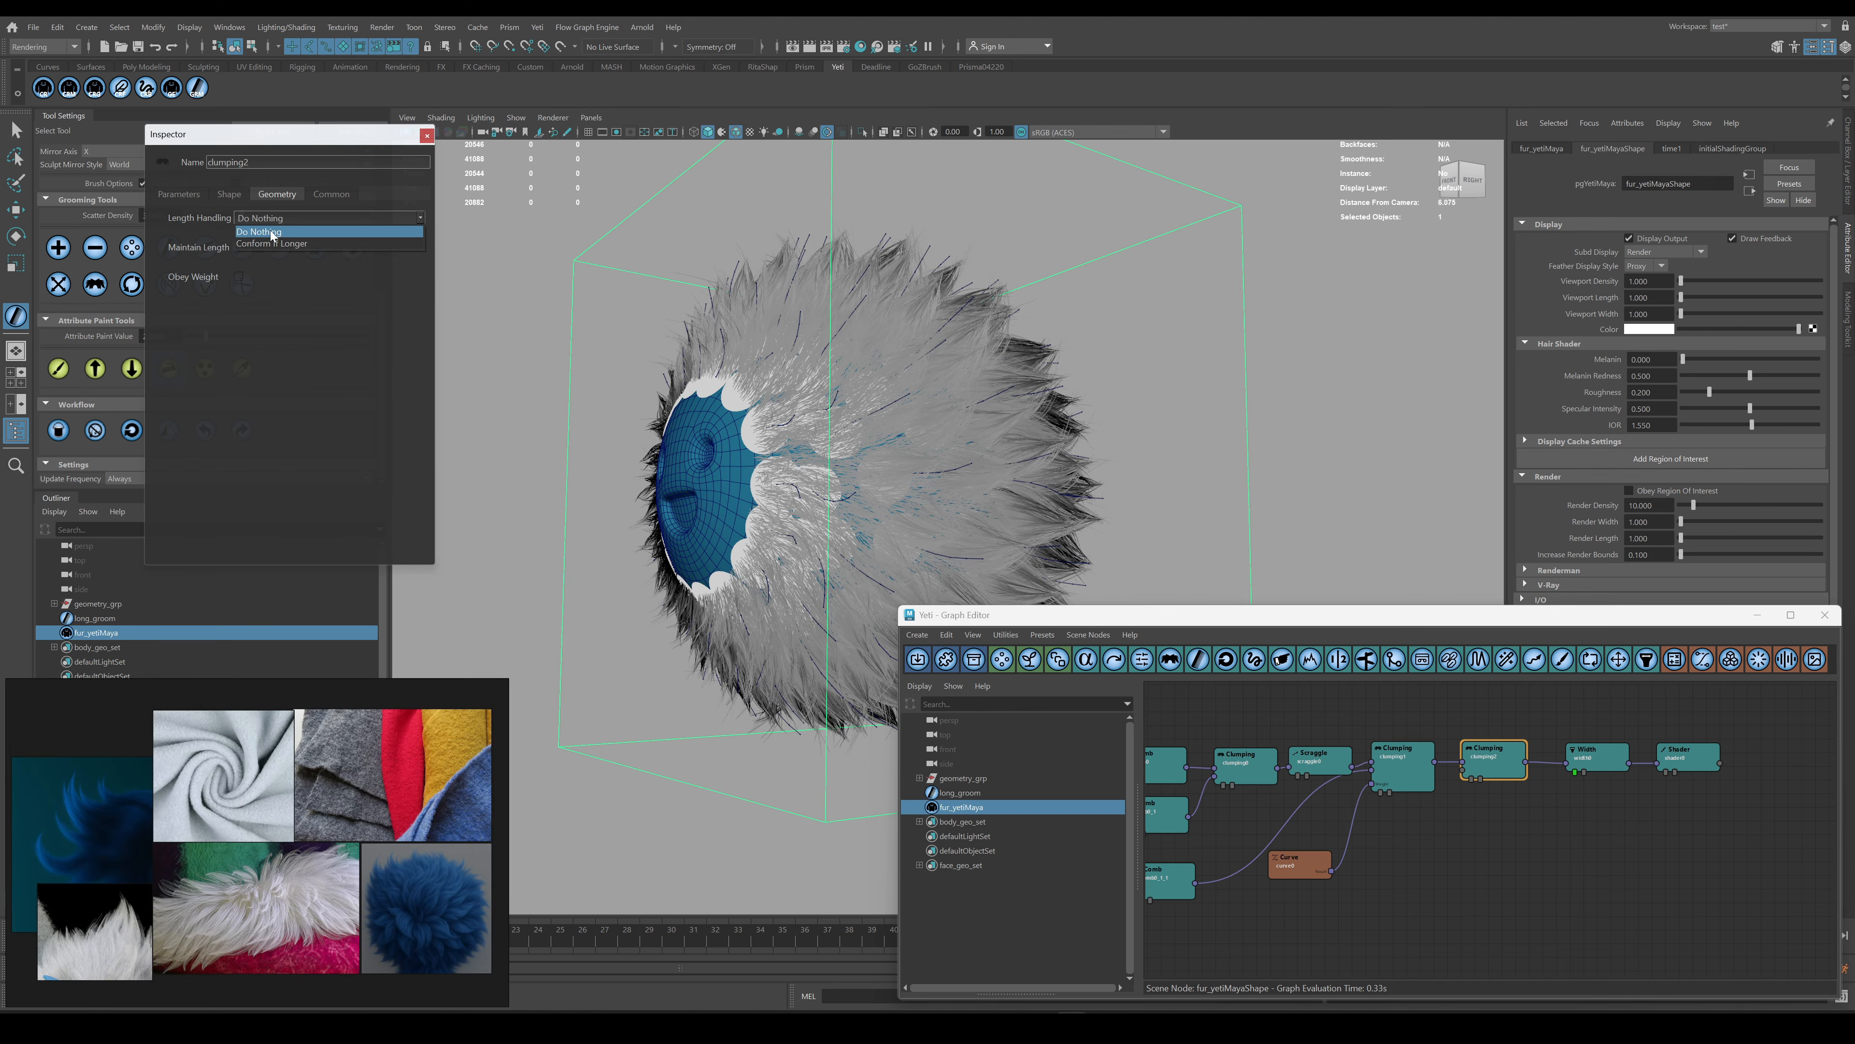
pyautogui.click(329, 236)
pyautogui.keyDown('alt'); pyautogui.moveTo(1013, 364); pyautogui.dragTo(1074, 365, button='right'); pyautogui.keyUp('alt')
pyautogui.keyDown('alt'); pyautogui.moveTo(1074, 365); pyautogui.dragTo(1044, 329); pyautogui.keyUp('alt')
# Set clumping2's Attraction to 0.7 and clumping1's Base Attraction to 0.36.
pyautogui.click(228, 194)
pyautogui.moveTo(358, 218); pyautogui.dragTo(384, 218)
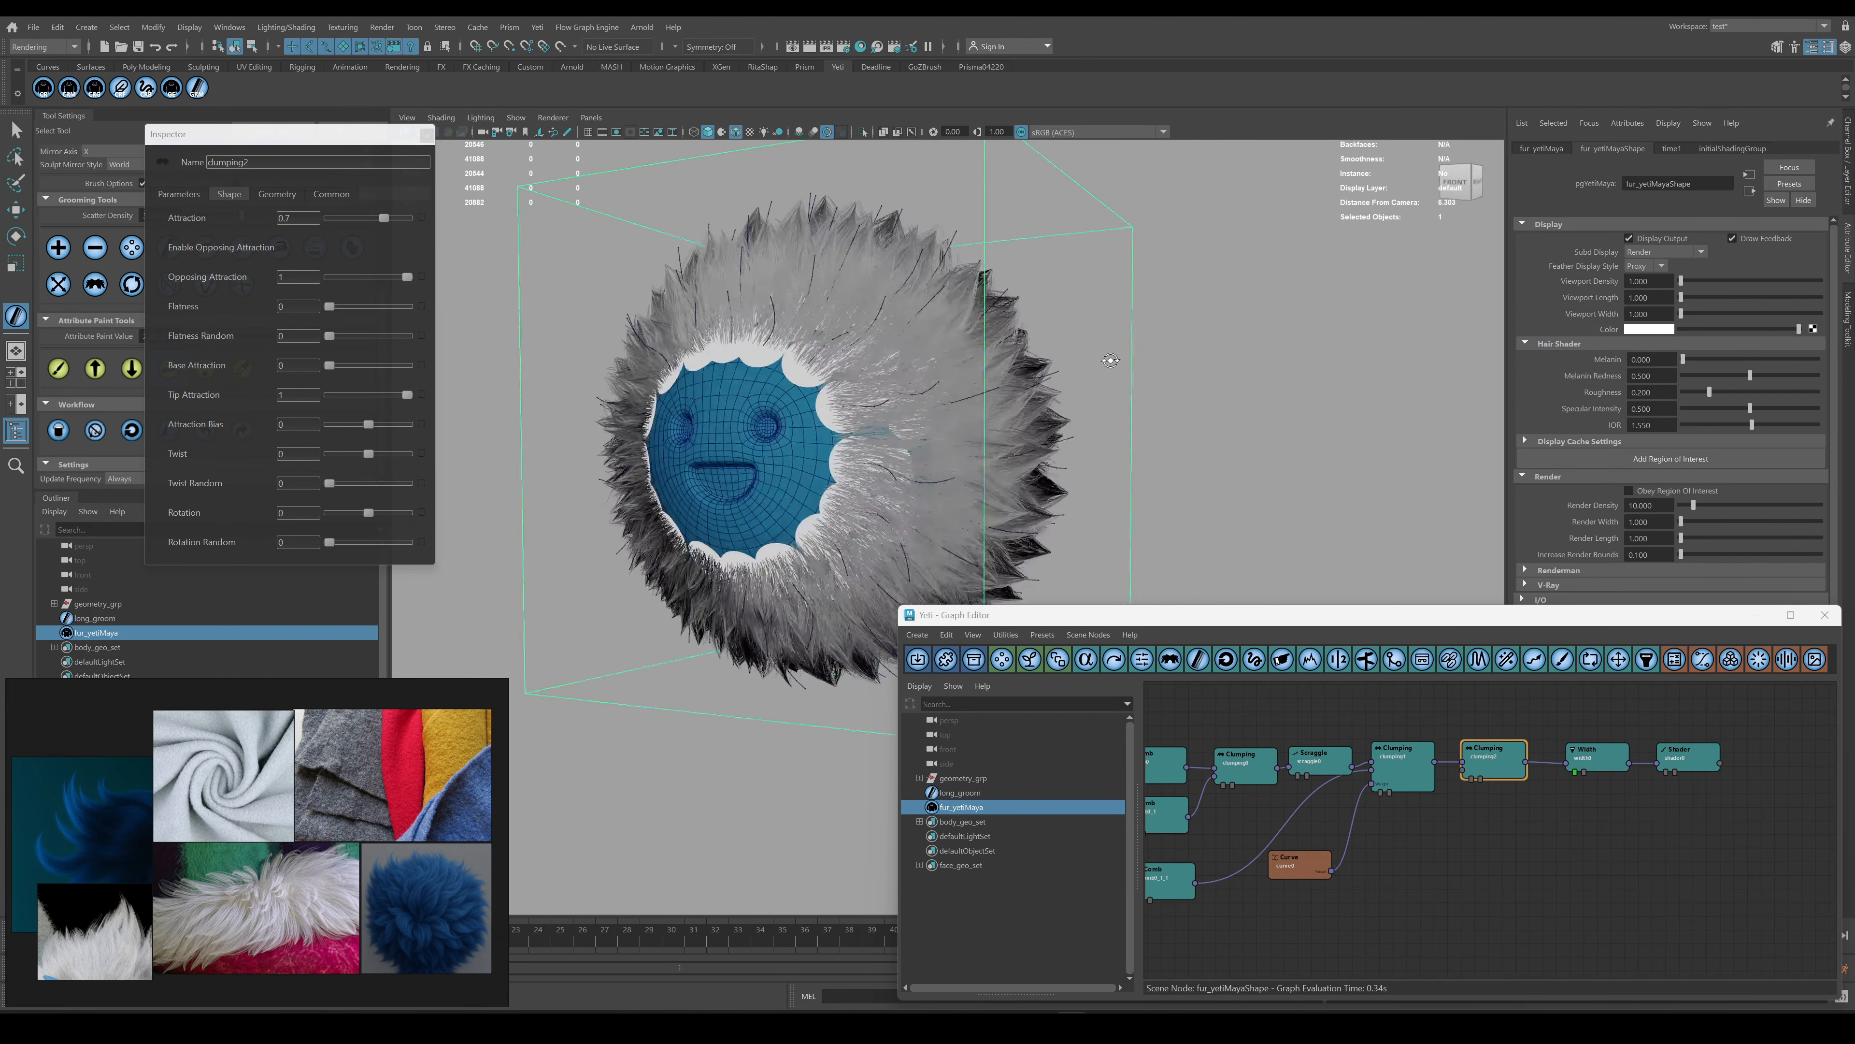
pyautogui.keyDown('alt'); pyautogui.moveTo(730, 482); pyautogui.dragTo(482, 483); pyautogui.keyUp('alt')
pyautogui.click(245, 196)
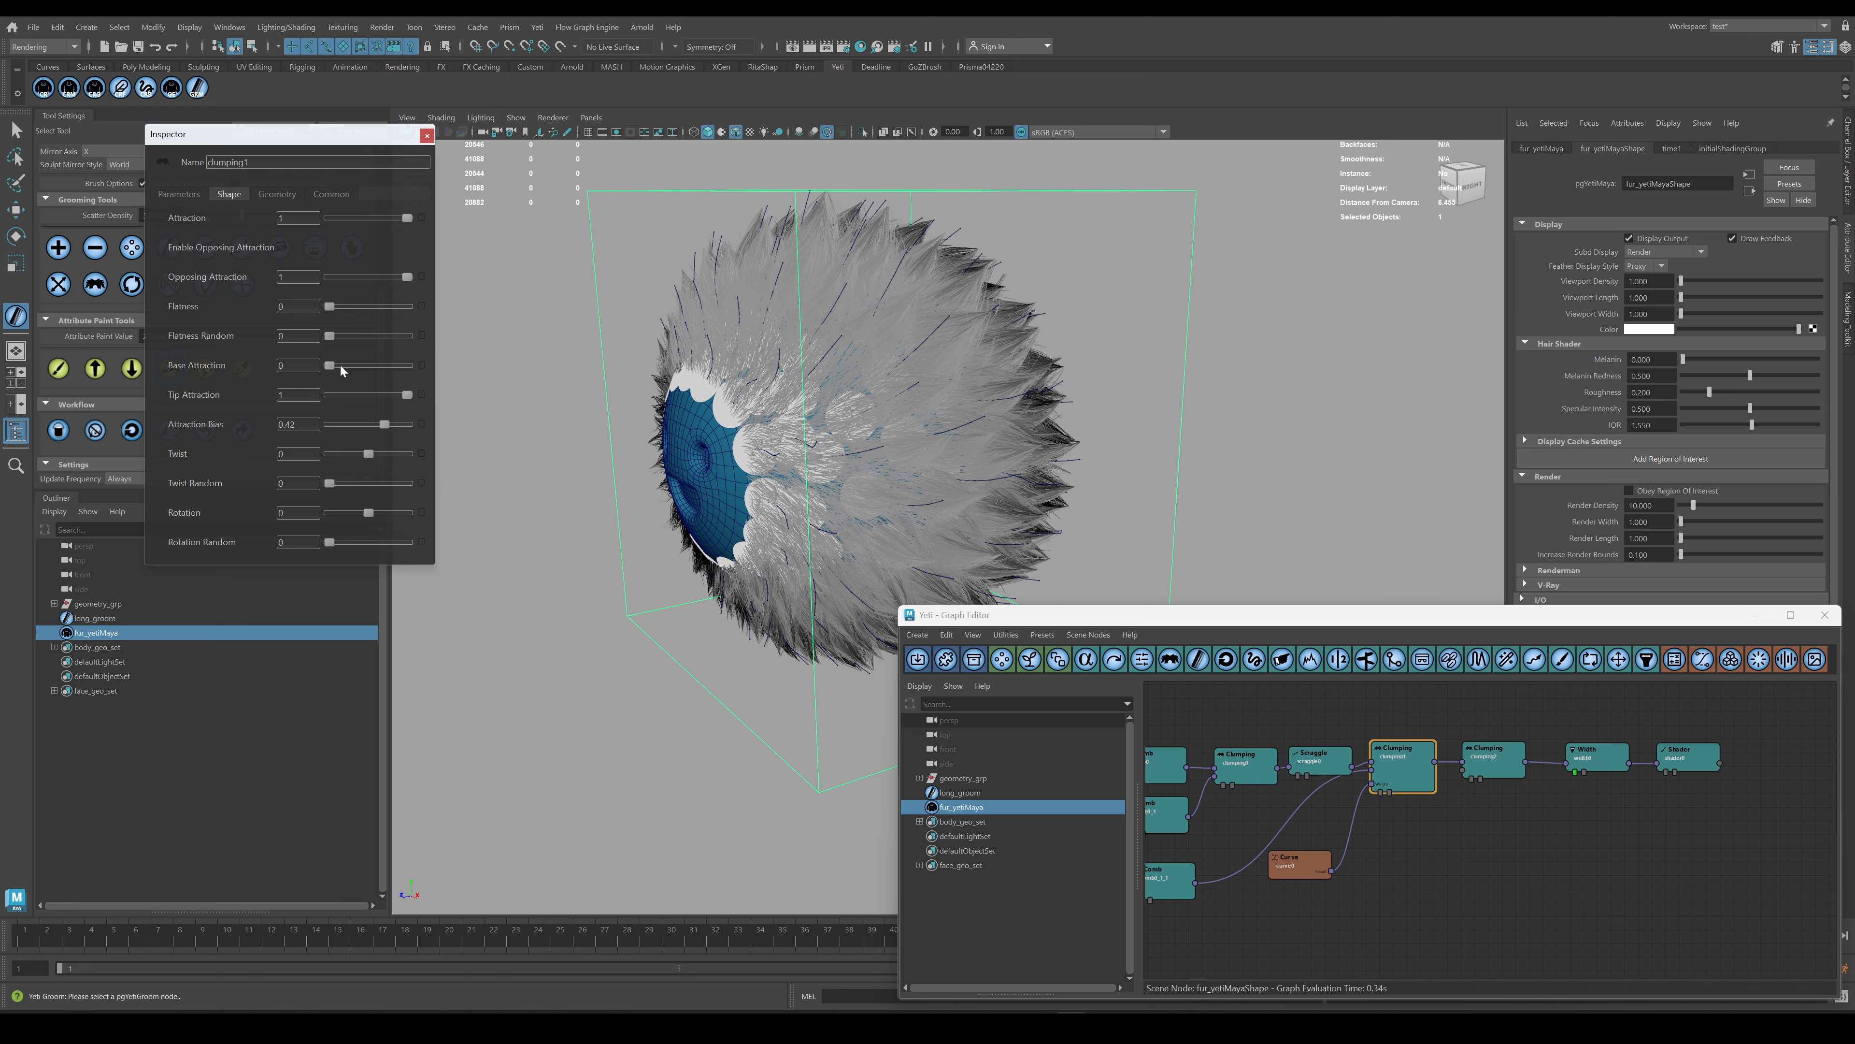
pyautogui.moveTo(341, 365); pyautogui.dragTo(356, 364)
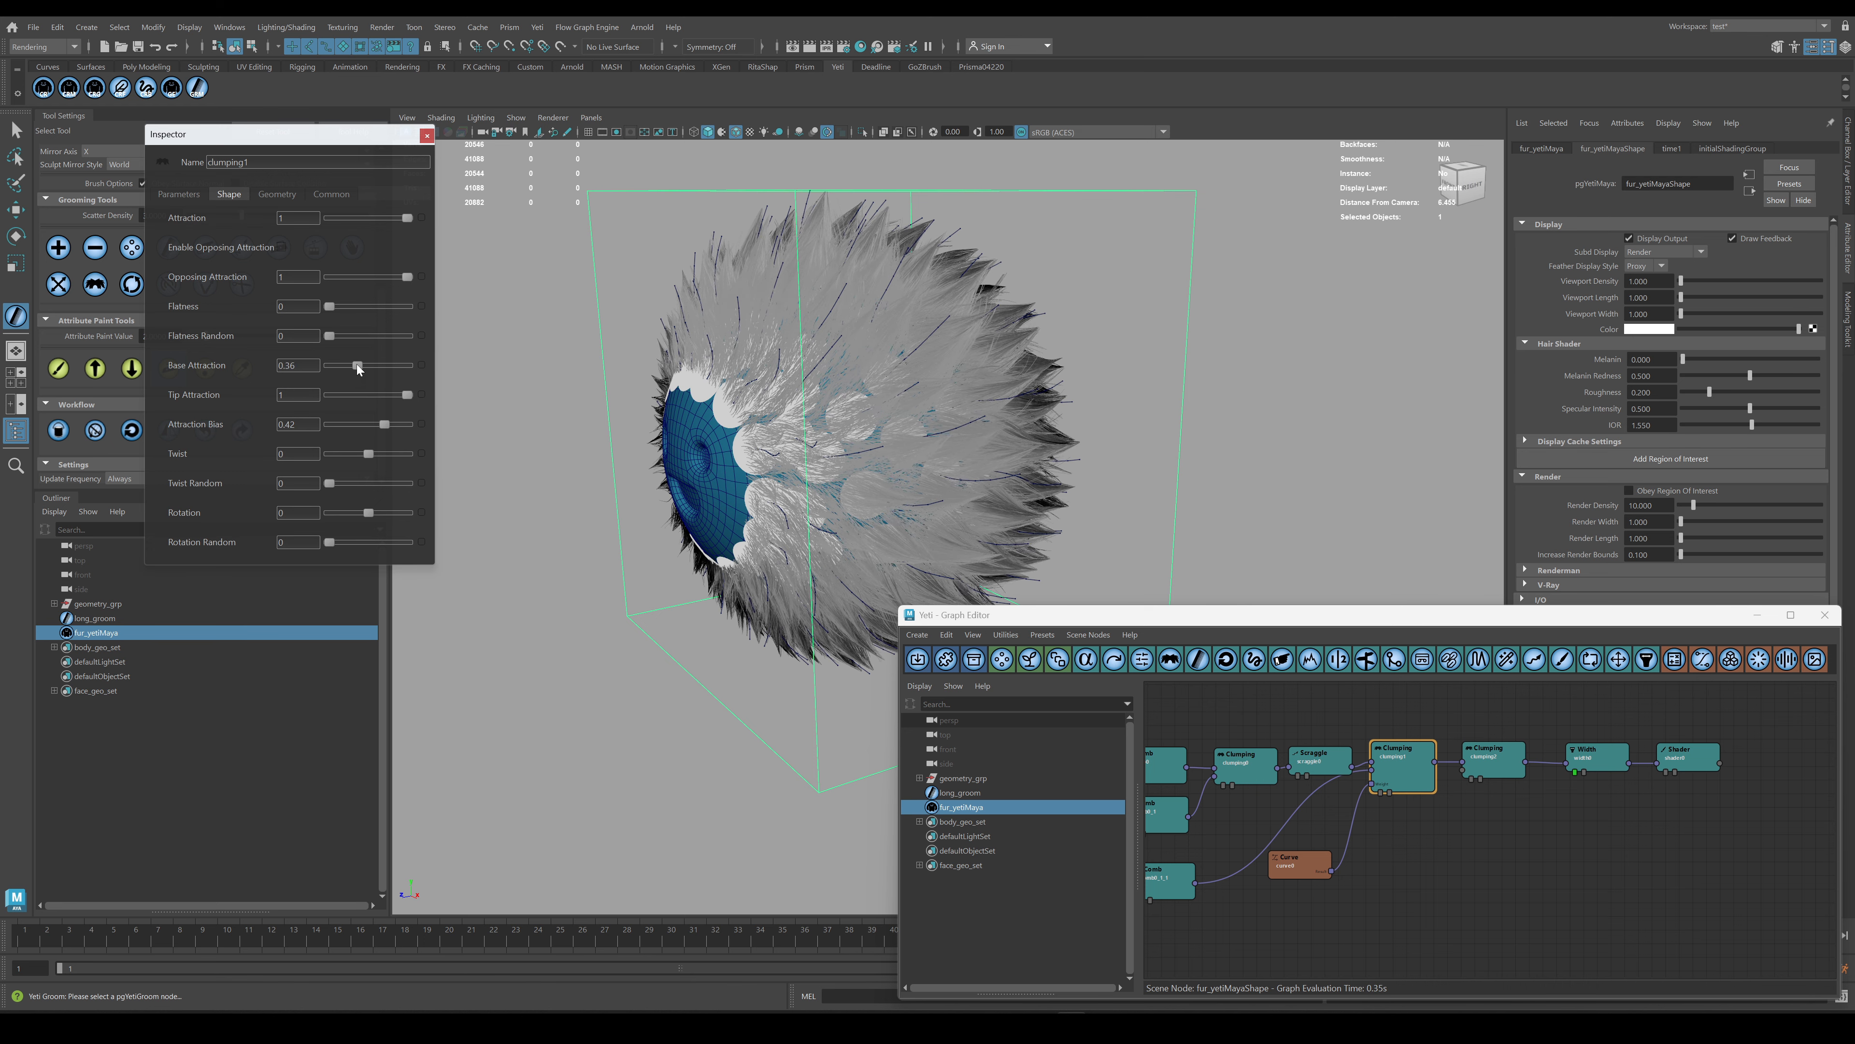
# Set the Minimum Length of grow0 to 0.76 and check the fur from the other side.
pyautogui.keyDown('alt'); pyautogui.moveTo(1247, 763); pyautogui.dragTo(1538, 742, button='middle'); pyautogui.keyUp('alt')
pyautogui.click(1355, 747)
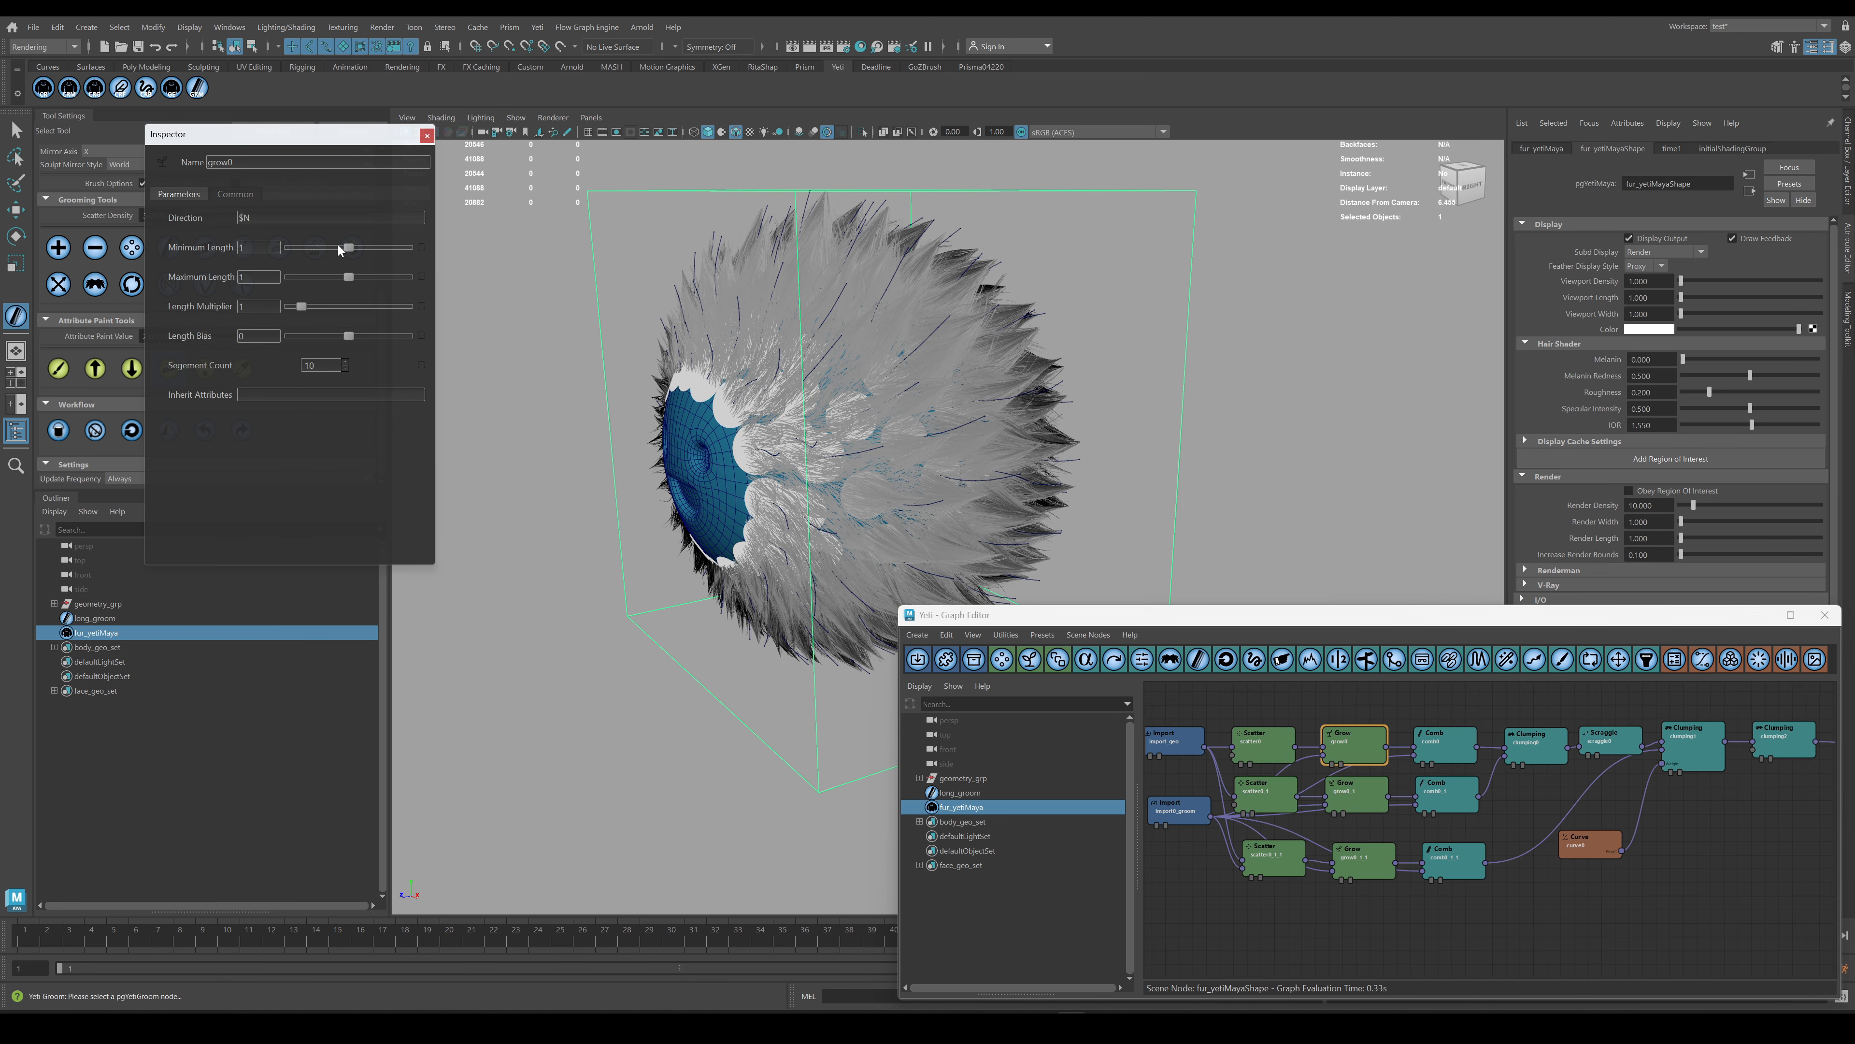
pyautogui.moveTo(338, 250); pyautogui.dragTo(333, 248)
pyautogui.keyDown('alt'); pyautogui.moveTo(913, 336); pyautogui.dragTo(1043, 336); pyautogui.keyUp('alt')
# Try a Length Multiplier of 0.3 on grow0.
pyautogui.click(1358, 746)
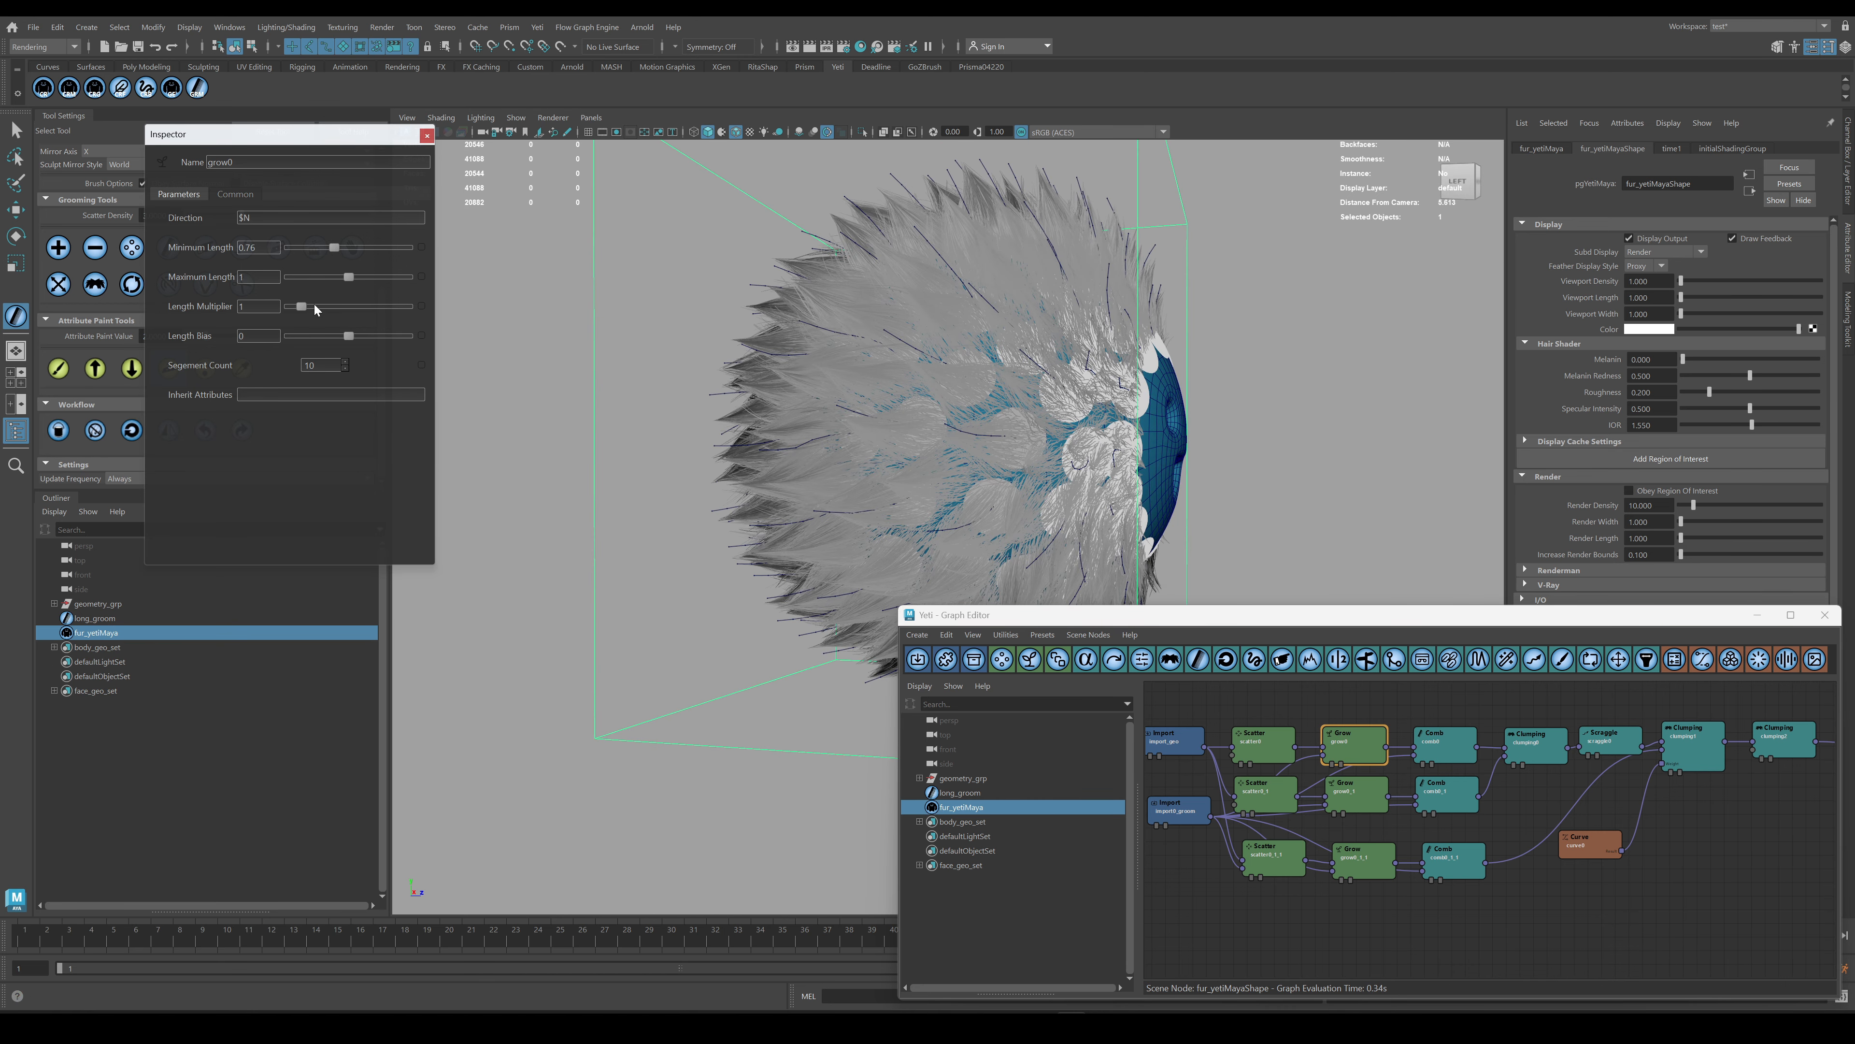
pyautogui.moveTo(310, 307); pyautogui.dragTo(299, 308)
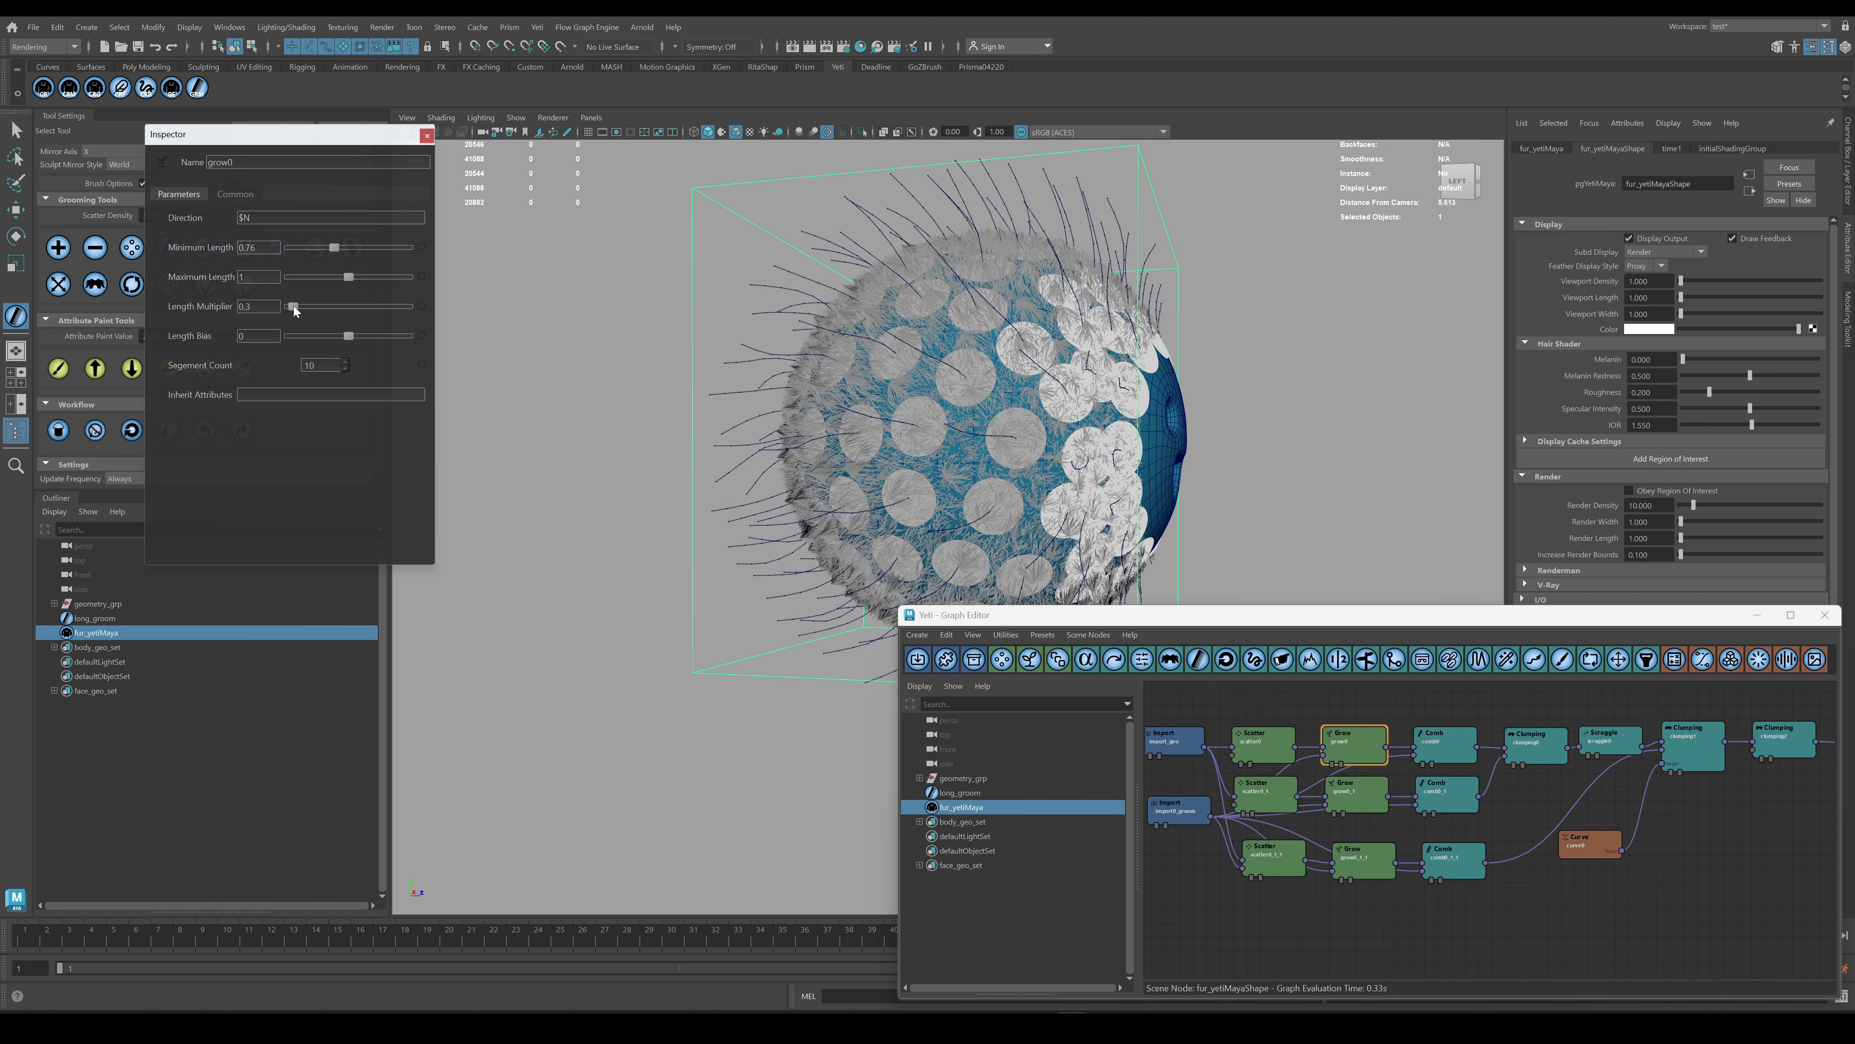
# Set the Length Multiplier of grow0_1 to 1.5 and inspect the fur from several sides.
pyautogui.click(1338, 803)
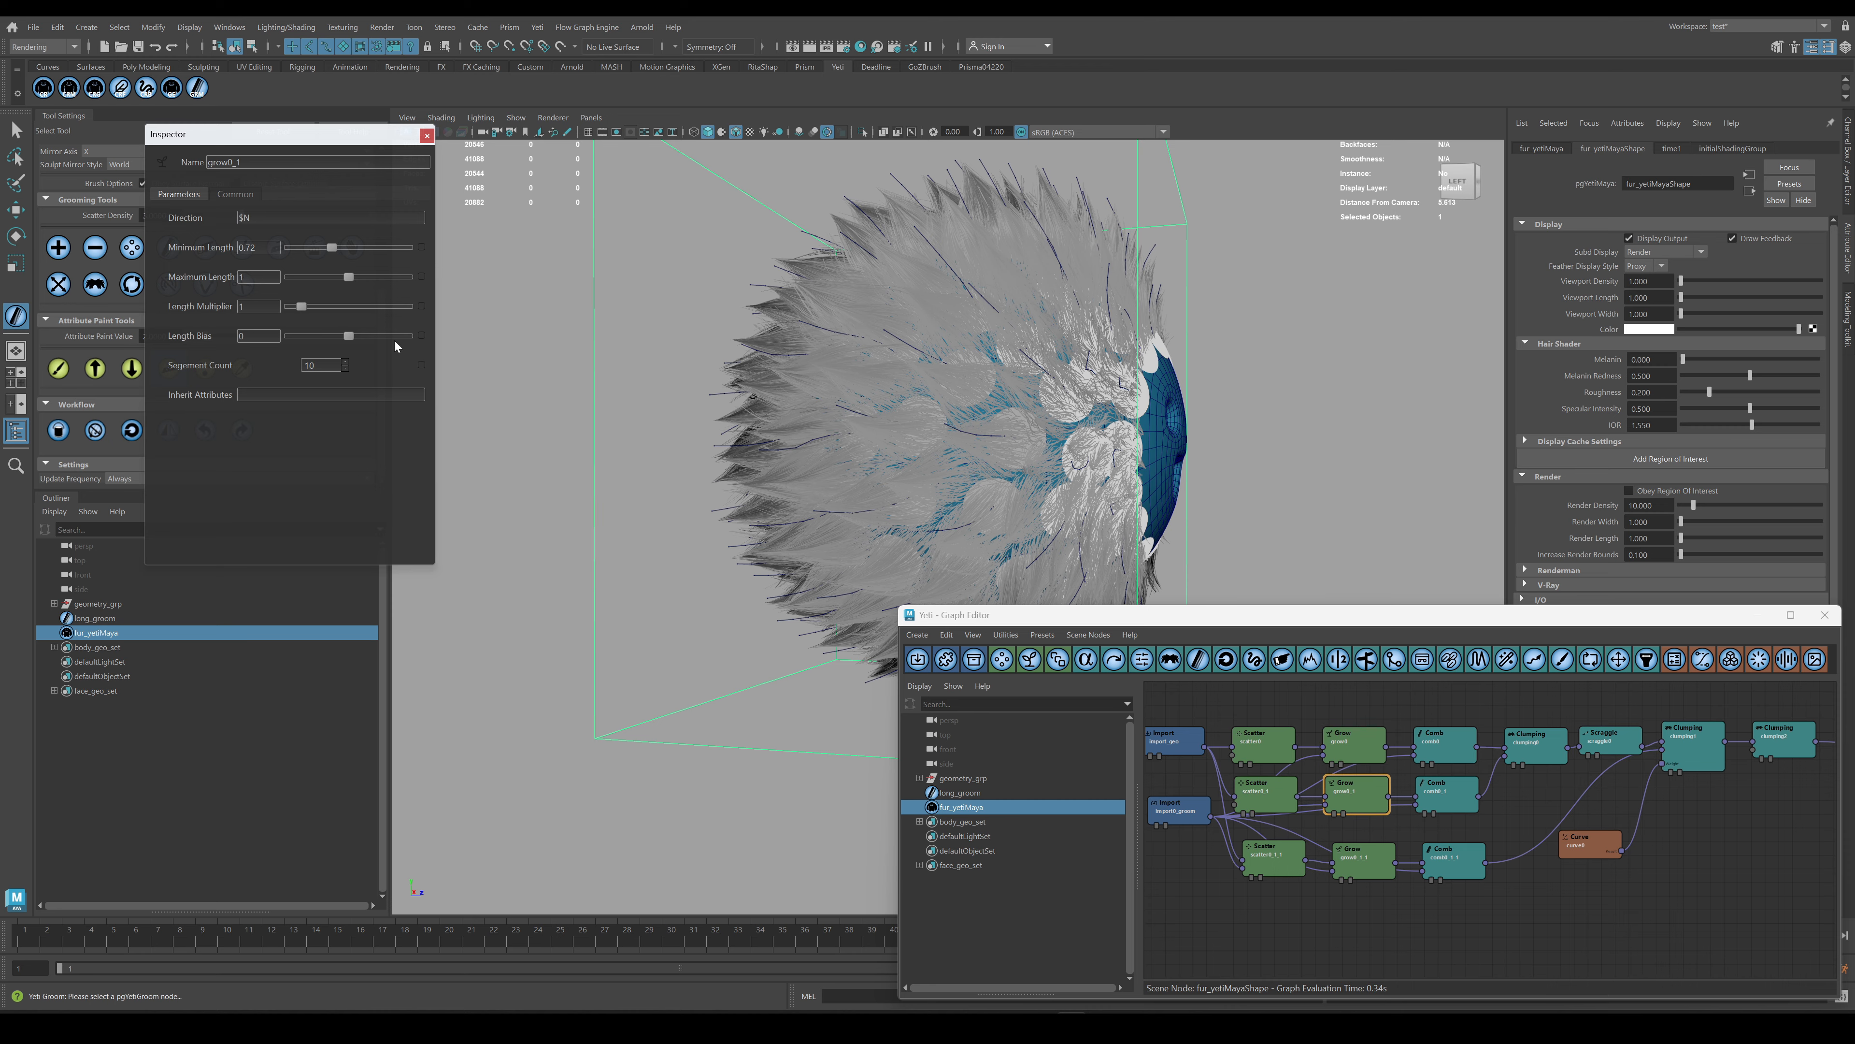
pyautogui.moveTo(301, 306); pyautogui.dragTo(307, 306)
pyautogui.moveTo(913, 437)
pyautogui.keyDown('alt'); pyautogui.mouseDown()
pyautogui.moveTo(948, 442)
pyautogui.moveTo(943, 398)
pyautogui.moveTo(1139, 402)
pyautogui.moveTo(927, 314)
pyautogui.moveTo(906, 431)
pyautogui.mouseUp(); pyautogui.keyUp('alt')
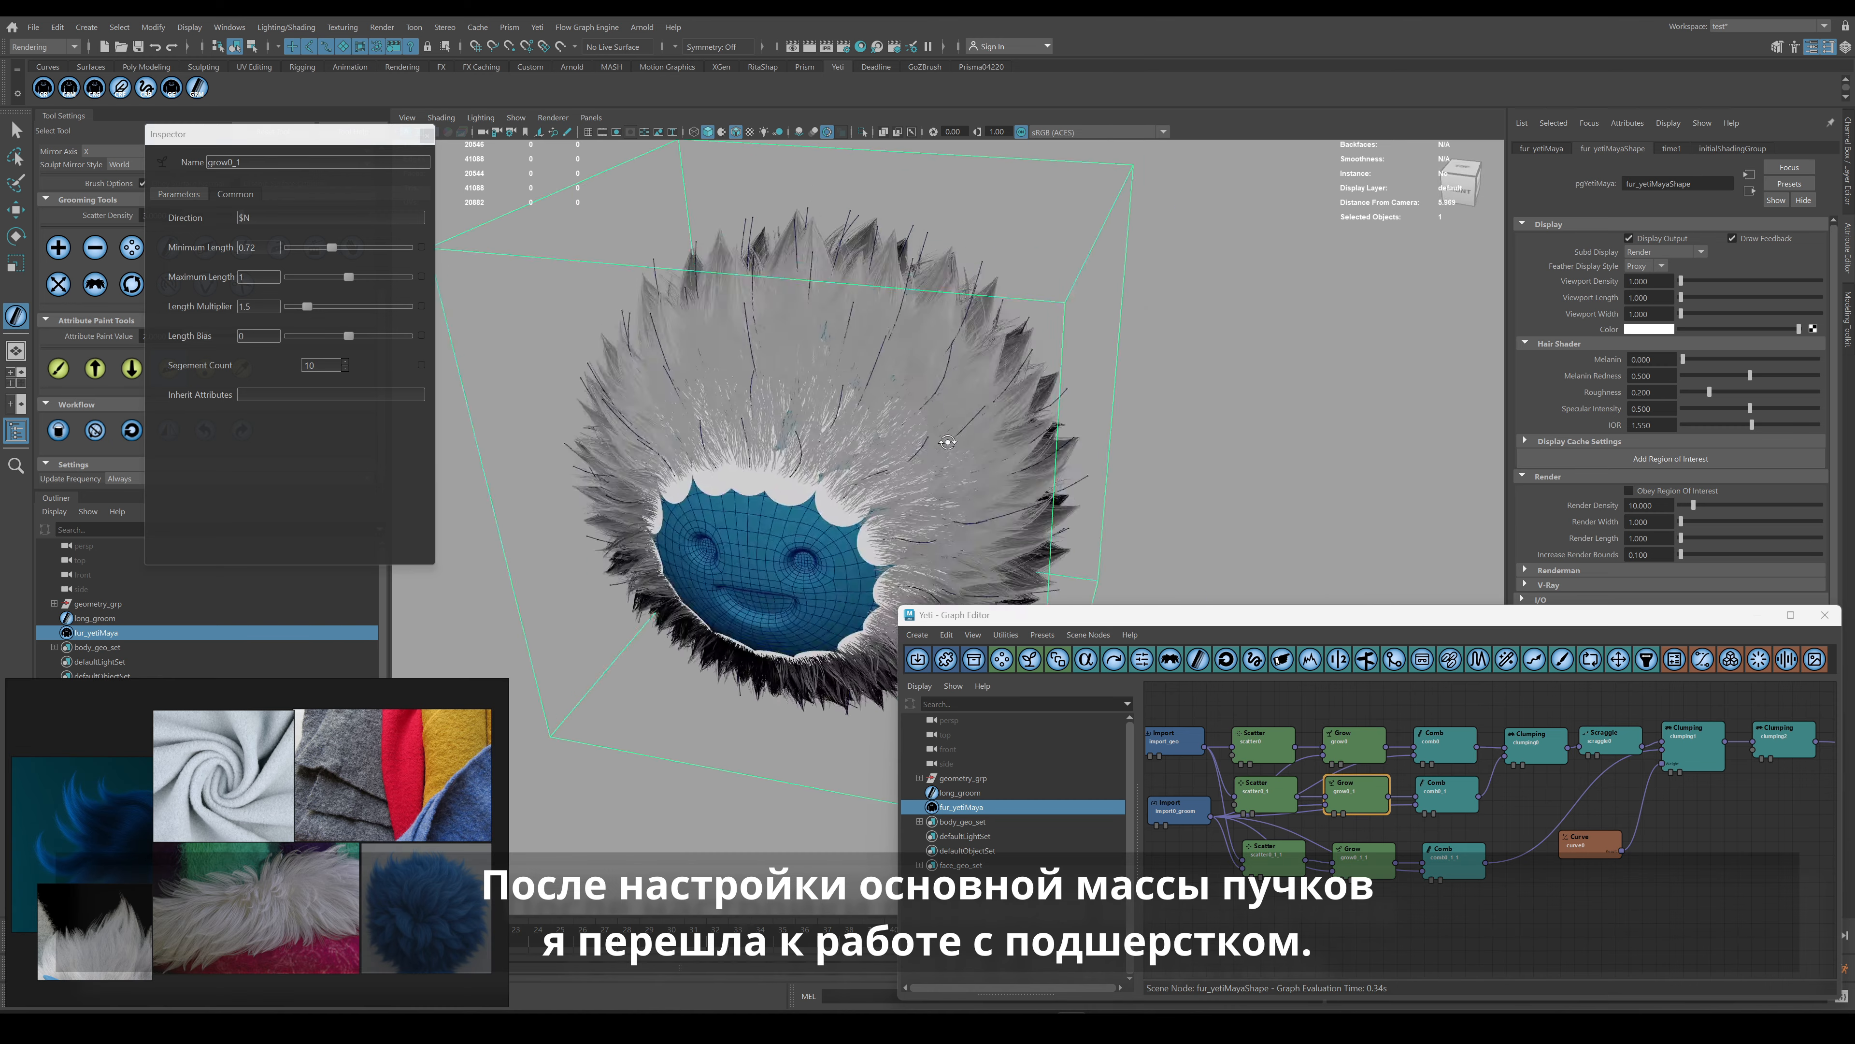
pyautogui.keyDown('alt'); pyautogui.moveTo(906, 431); pyautogui.dragTo(873, 398, button='right'); pyautogui.keyUp('alt')
pyautogui.keyDown('alt'); pyautogui.moveTo(873, 398); pyautogui.dragTo(921, 387); pyautogui.keyUp('alt')
pyautogui.keyDown('alt'); pyautogui.moveTo(921, 388); pyautogui.dragTo(1169, 410, button='right'); pyautogui.keyUp('alt')
pyautogui.keyDown('alt'); pyautogui.moveTo(1168, 409); pyautogui.dragTo(1110, 421); pyautogui.keyUp('alt')
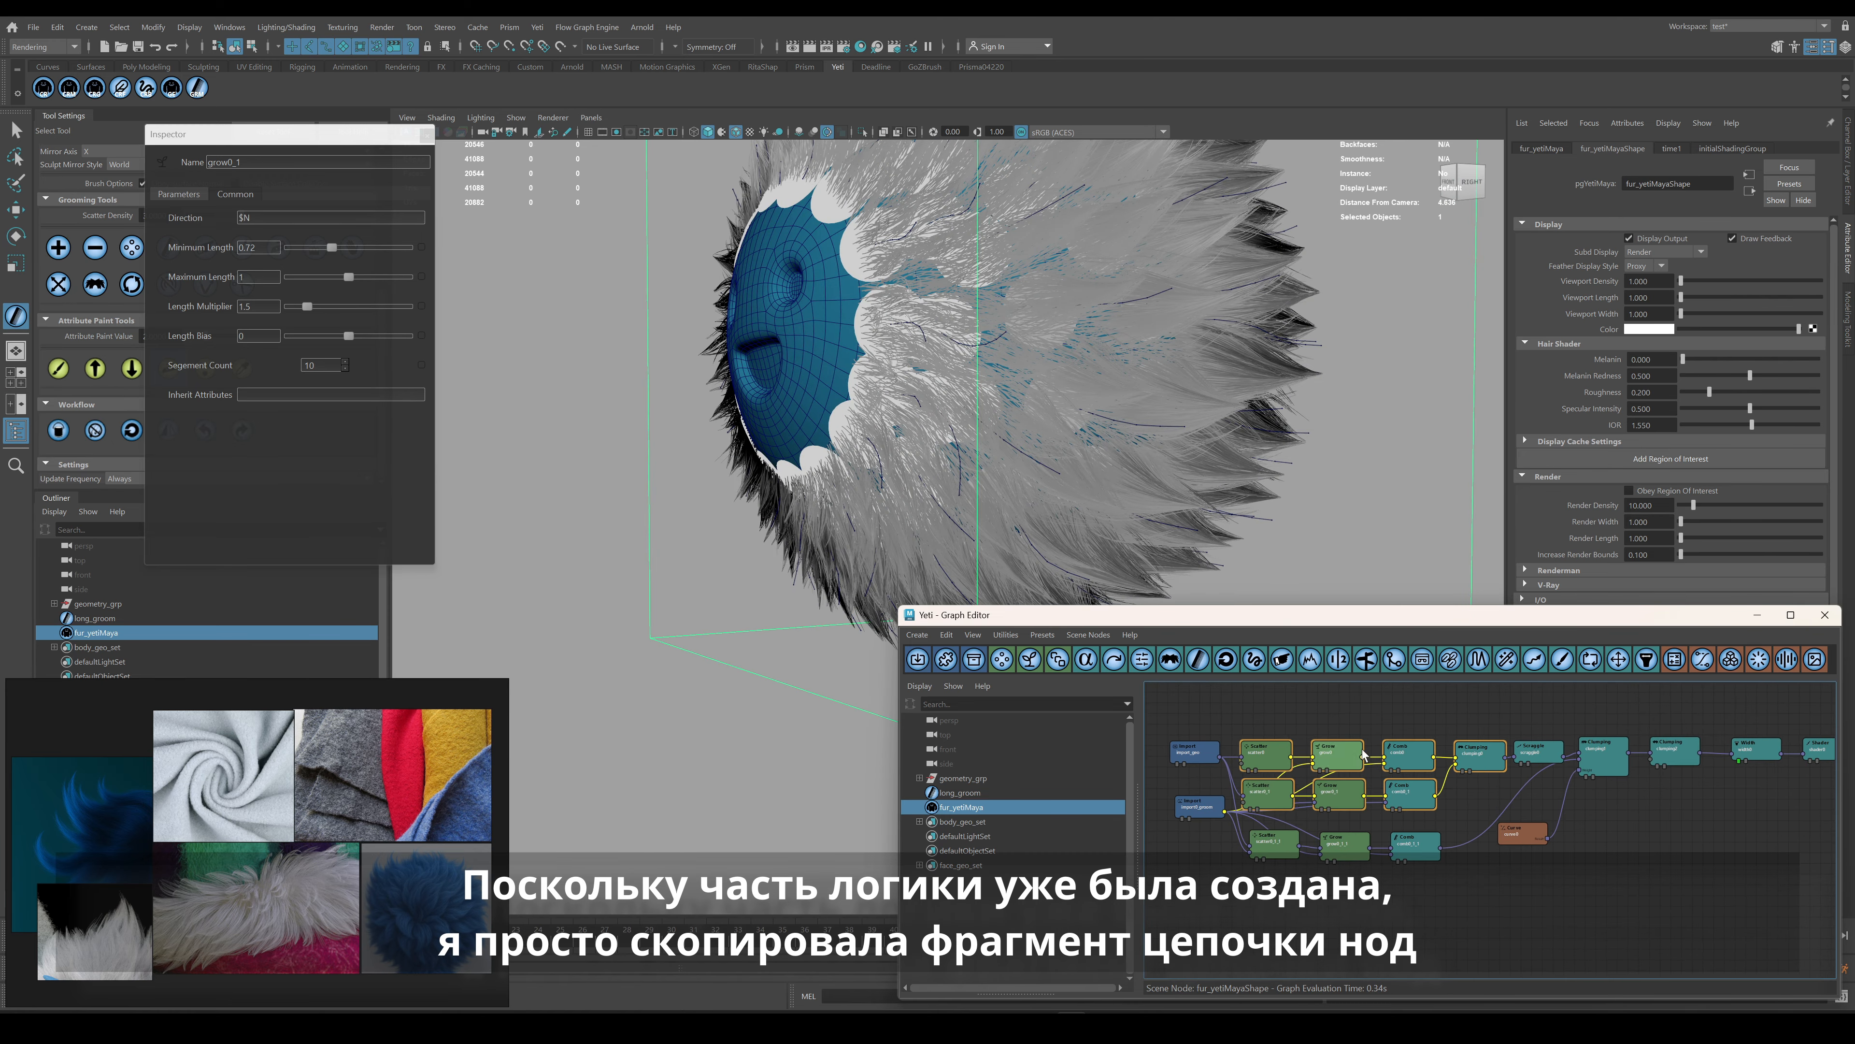
# Duplicate the two scatter-grow-comb branches with their clumping node, place the copies above the original chain, and open grow0_2's parameters.
pyautogui.hotkey('ctrl', 'd')
pyautogui.moveTo(1477, 821); pyautogui.dragTo(1325, 669)
pyautogui.keyDown('alt'); pyautogui.moveTo(1462, 725); pyautogui.dragTo(1460, 876, button='middle'); pyautogui.keyUp('alt')
pyautogui.doubleClick(1338, 825)
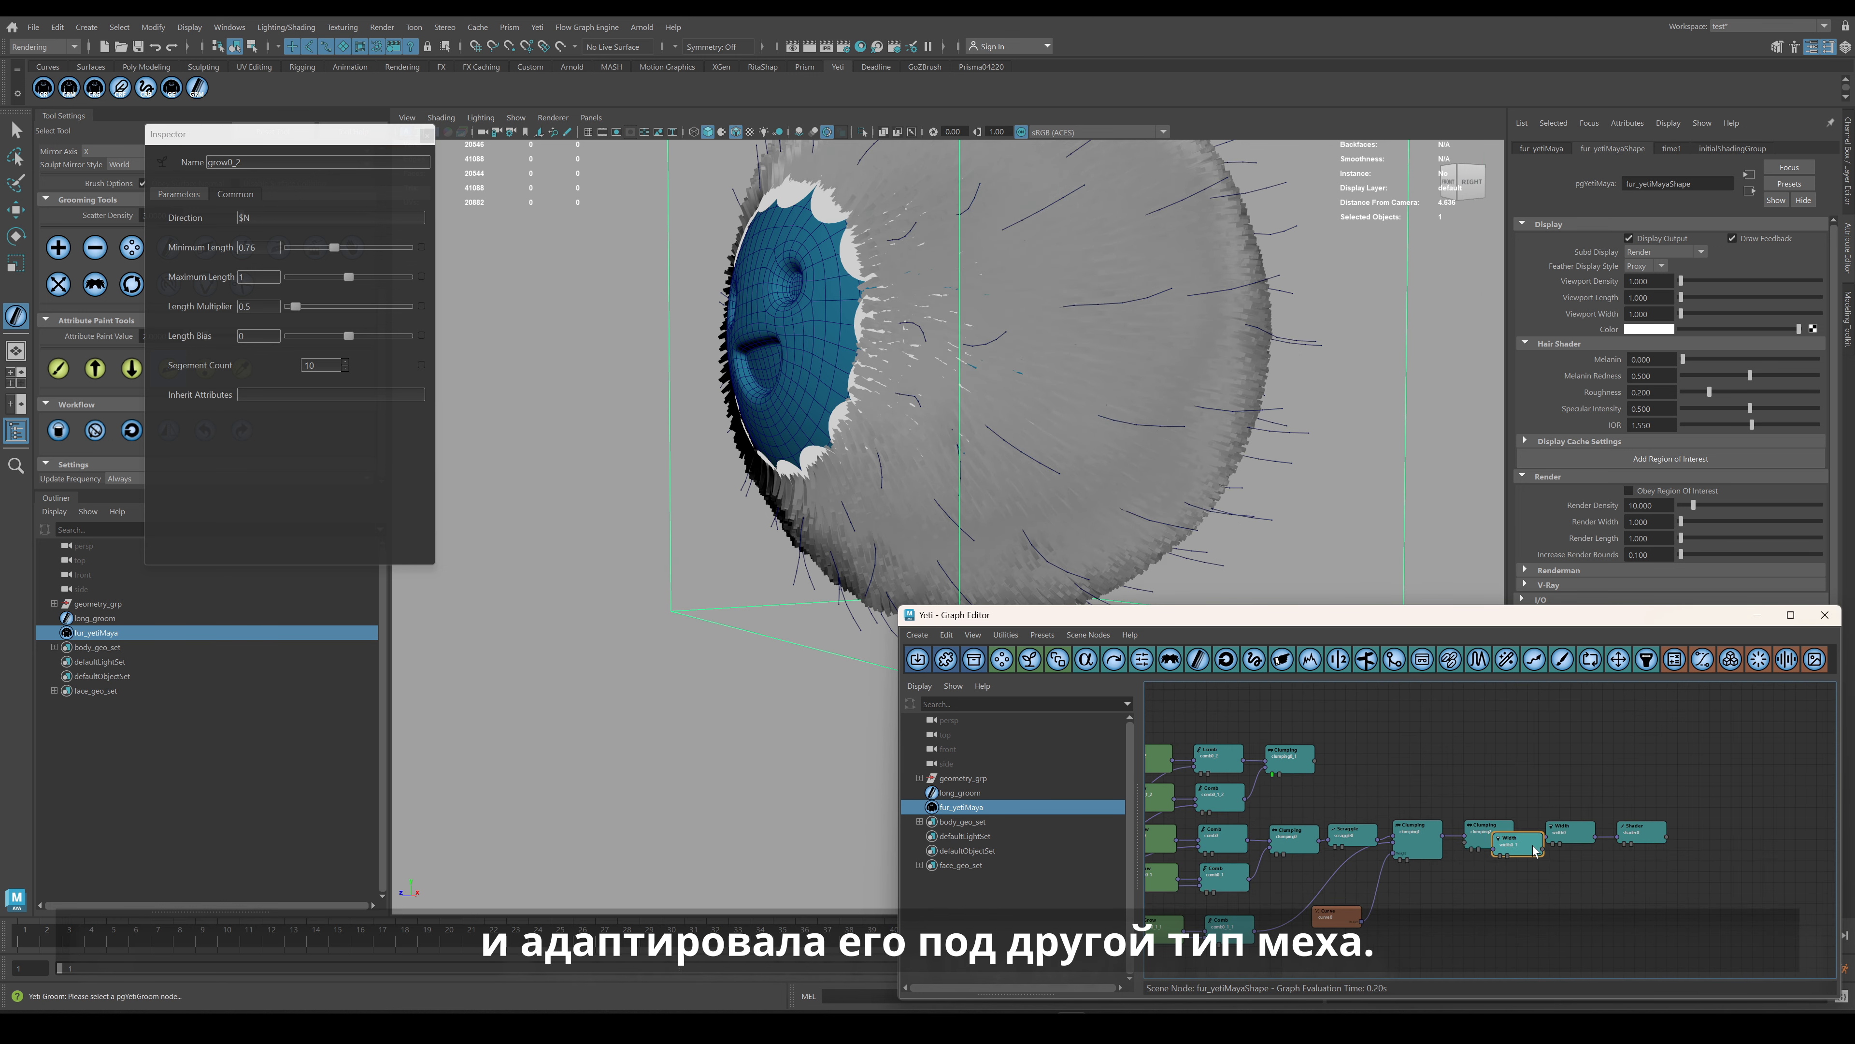
# Place a copied width node beside the duplicated branches, connect their clumping node into it, and inspect scatter0_1_2.
pyautogui.moveTo(1521, 840); pyautogui.dragTo(1568, 765)
pyautogui.moveTo(1316, 761); pyautogui.dragTo(1576, 763)
pyautogui.keyDown('alt'); pyautogui.moveTo(1331, 785); pyautogui.dragTo(1467, 788, button='middle'); pyautogui.keyUp('alt')
pyautogui.click(1221, 800)
pyautogui.keyDown('alt'); pyautogui.moveTo(1222, 486); pyautogui.dragTo(1270, 516); pyautogui.keyUp('alt')
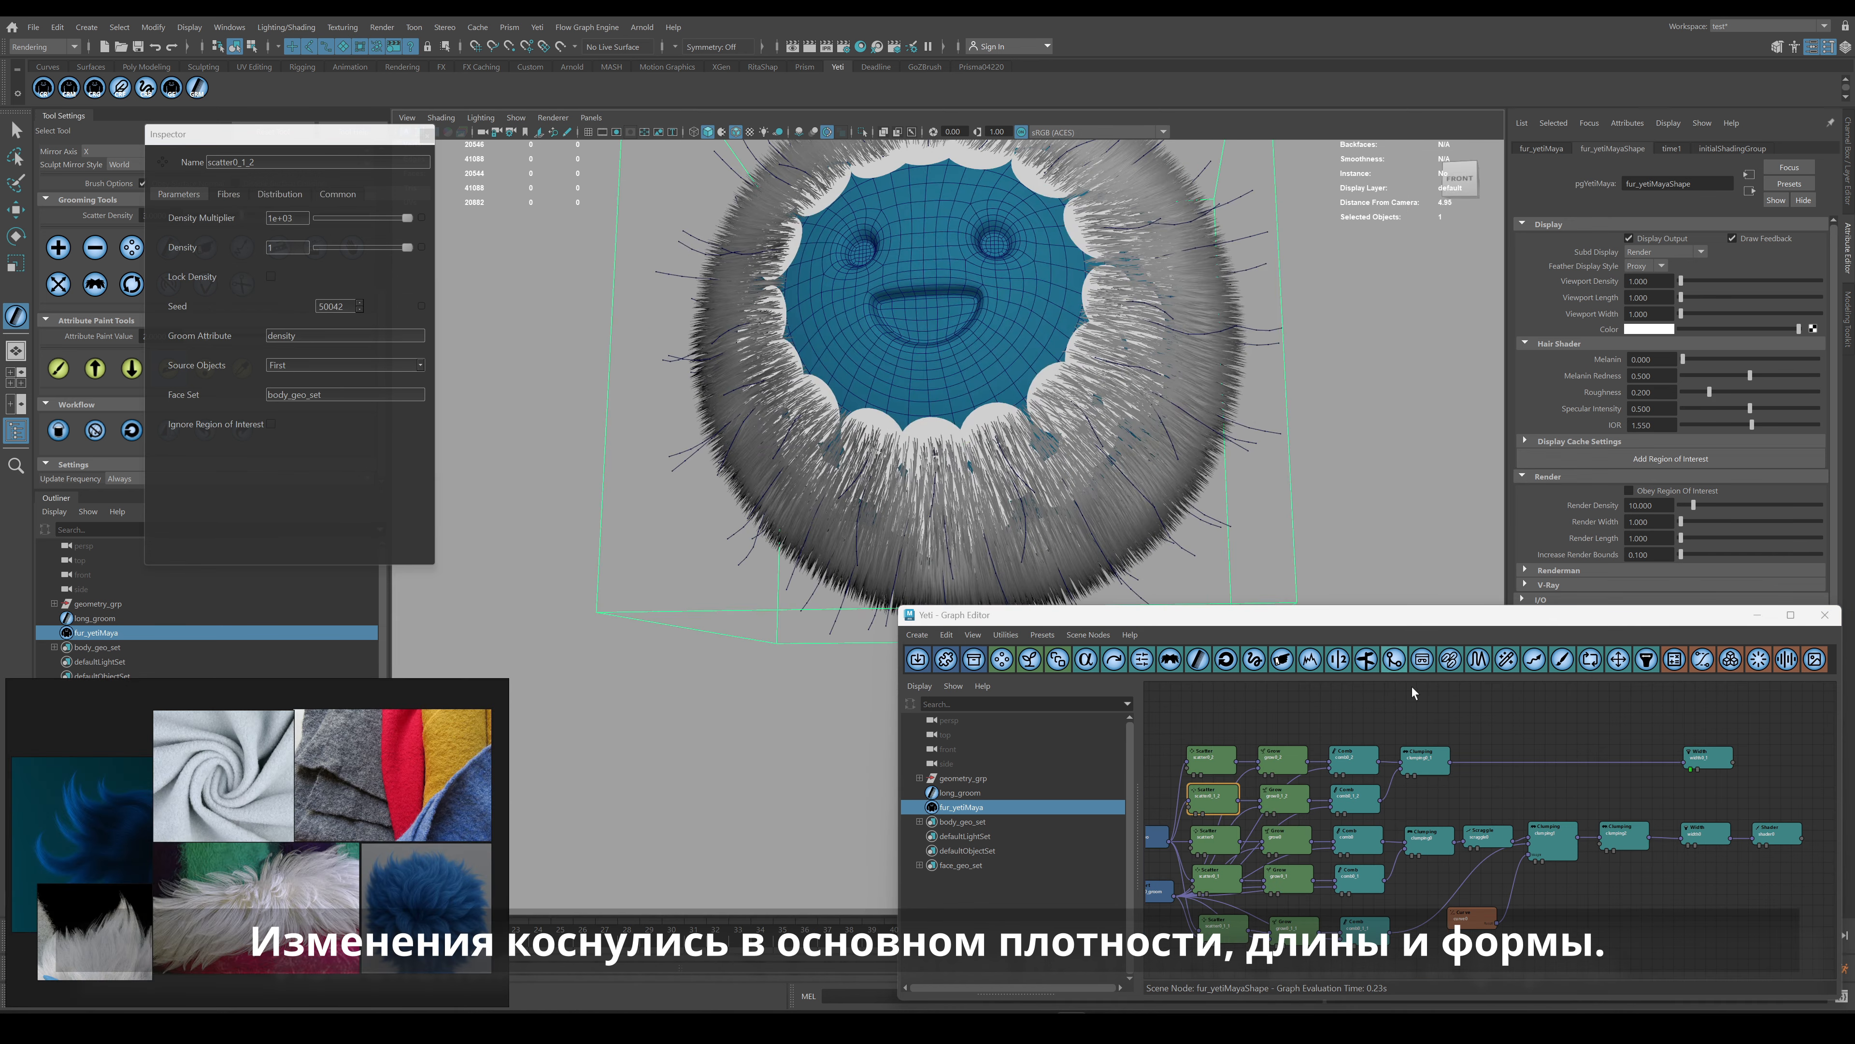
# Insert a copy of the scraggle node between the duplicated clumping and width nodes, and raise grow0_2's Minimum Length.
pyautogui.click(1479, 844)
pyautogui.hotkey('ctrl', 'd')
pyautogui.moveTo(1503, 806); pyautogui.dragTo(1473, 769)
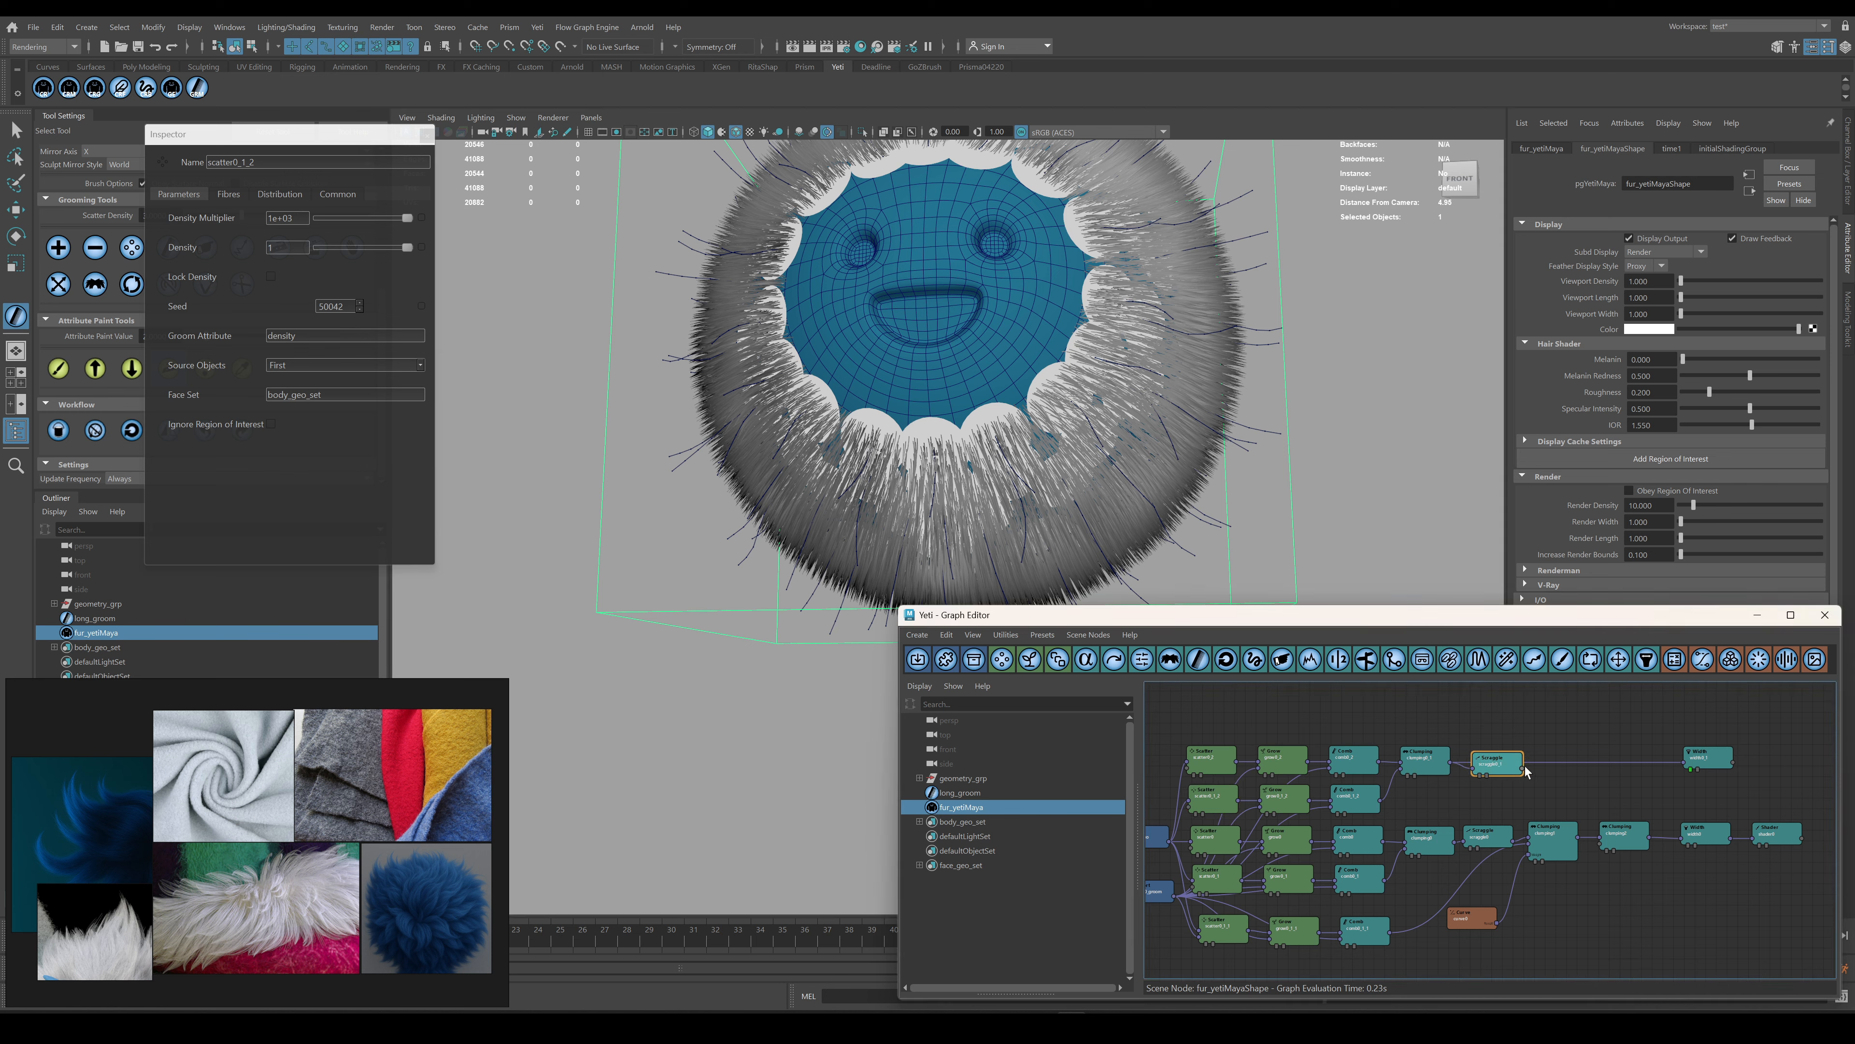
pyautogui.moveTo(1684, 762); pyautogui.dragTo(1684, 762)
pyautogui.click(1282, 759)
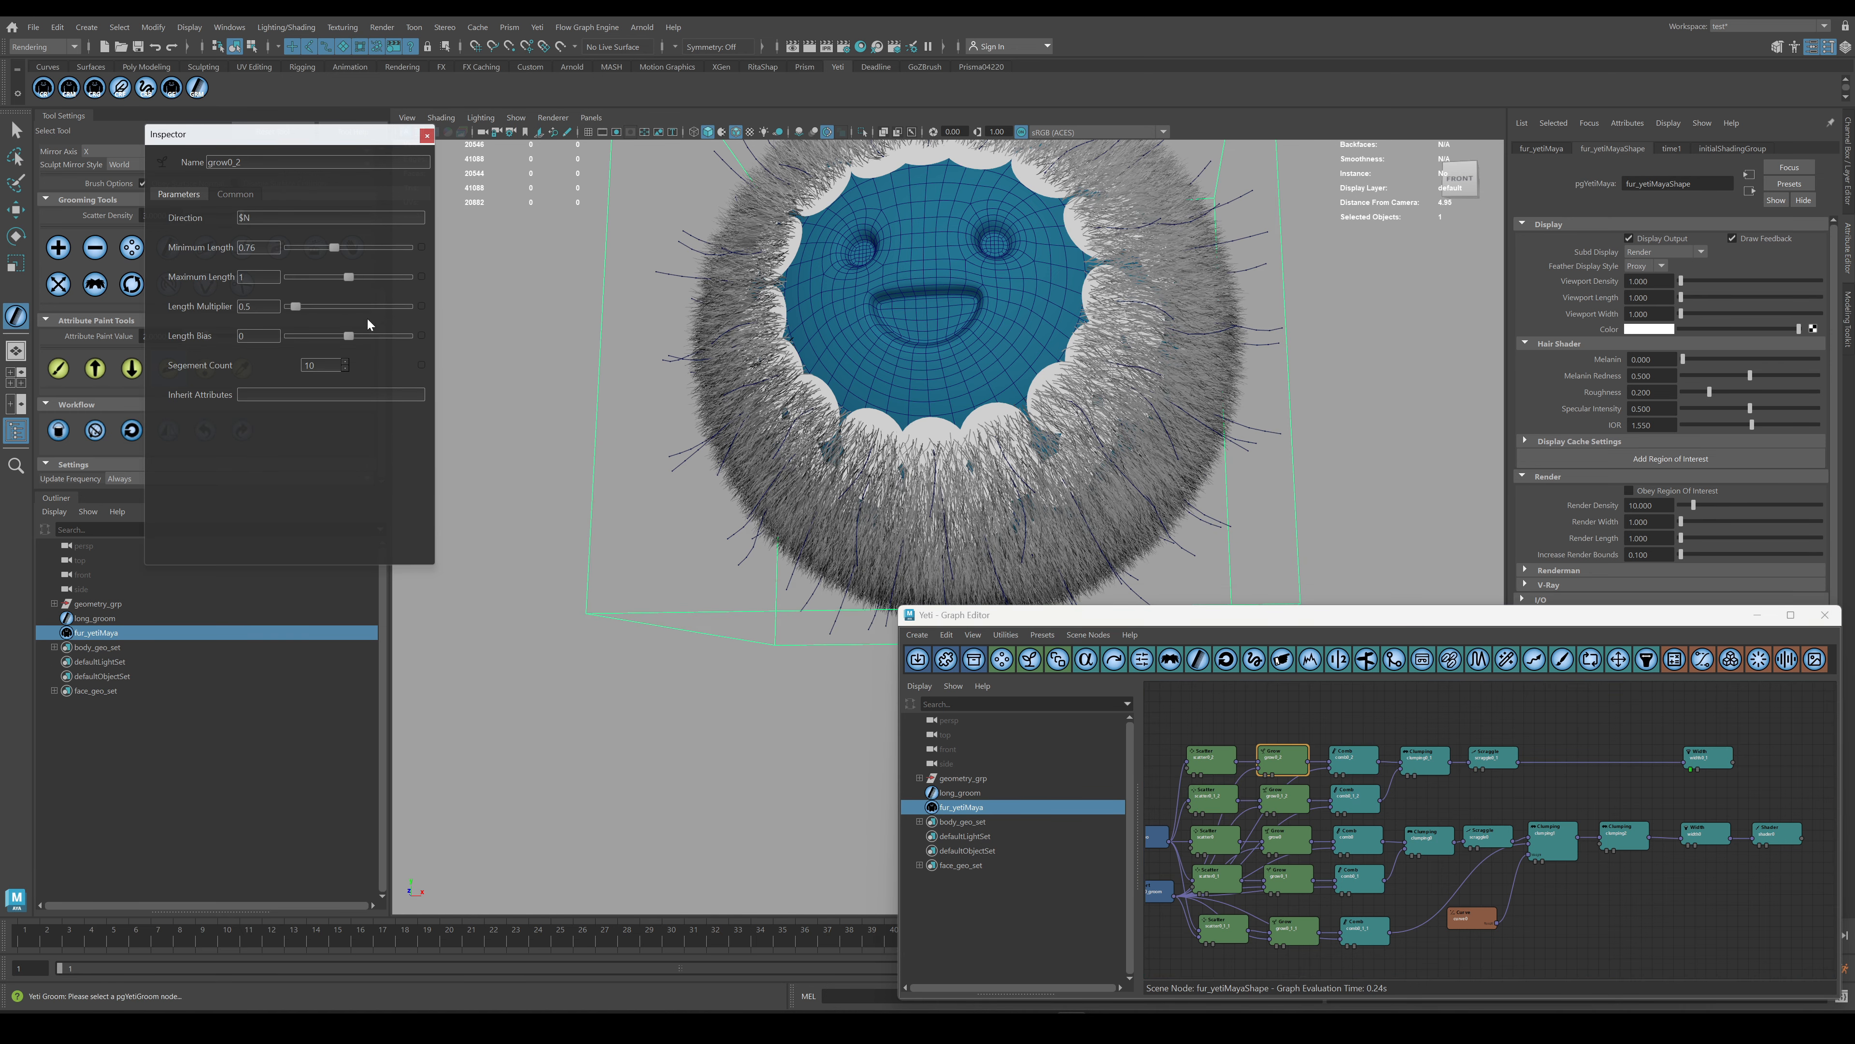
pyautogui.moveTo(349, 247); pyautogui.dragTo(365, 248)
# Duplicate clumping1 and insert the copy between the copied scraggle and width nodes.
pyautogui.click(1547, 840)
pyautogui.hotkey('ctrl', 'd')
pyautogui.moveTo(1547, 844); pyautogui.dragTo(1564, 765)
pyautogui.moveTo(1519, 763); pyautogui.dragTo(1547, 759)
pyautogui.moveTo(1596, 759); pyautogui.dragTo(1685, 761)
pyautogui.keyDown('alt'); pyautogui.moveTo(1351, 461); pyautogui.dragTo(1287, 461); pyautogui.keyUp('alt')
# On clumping1_1, set Clump Selection to By Fibre Length, Weight Random to 0.73 and Clump Weight Random to 0.26.
pyautogui.doubleClick(1570, 761)
pyautogui.click(341, 337)
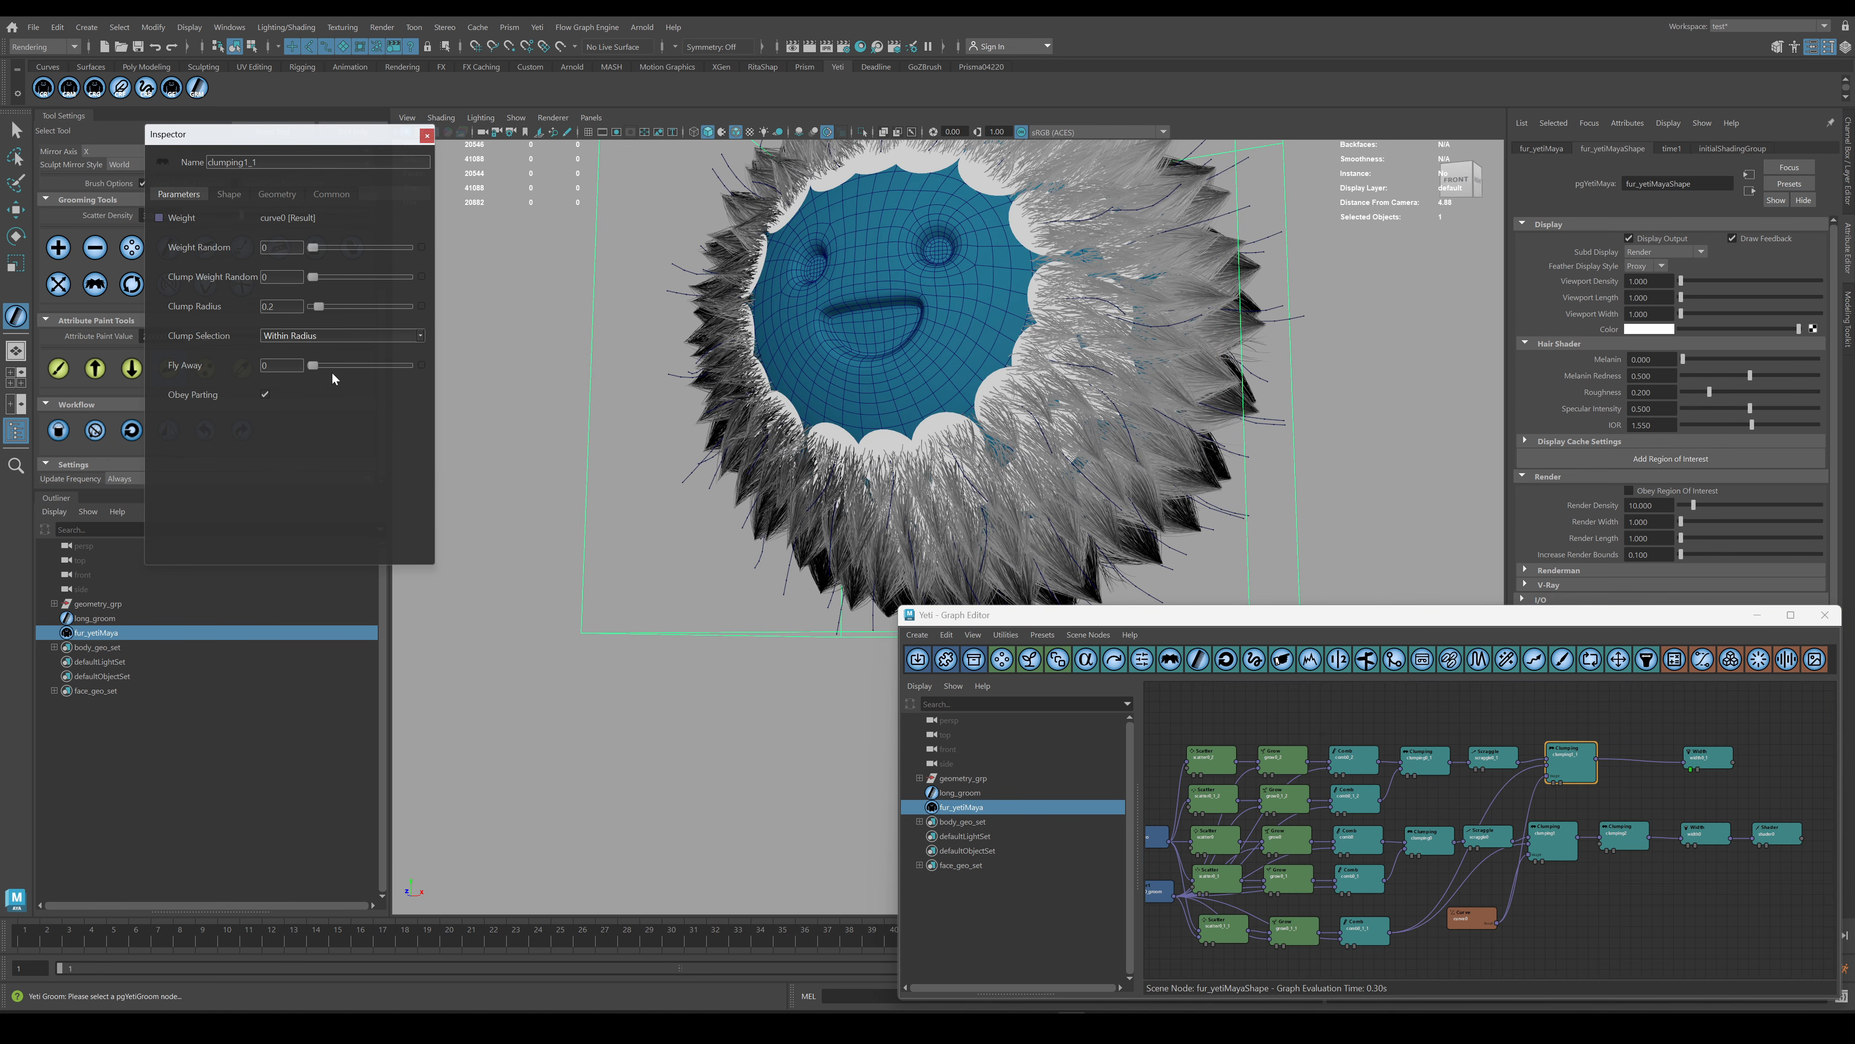
pyautogui.moveTo(318, 251)
pyautogui.mouseDown()
pyautogui.moveTo(384, 247)
pyautogui.moveTo(335, 282)
pyautogui.mouseUp()
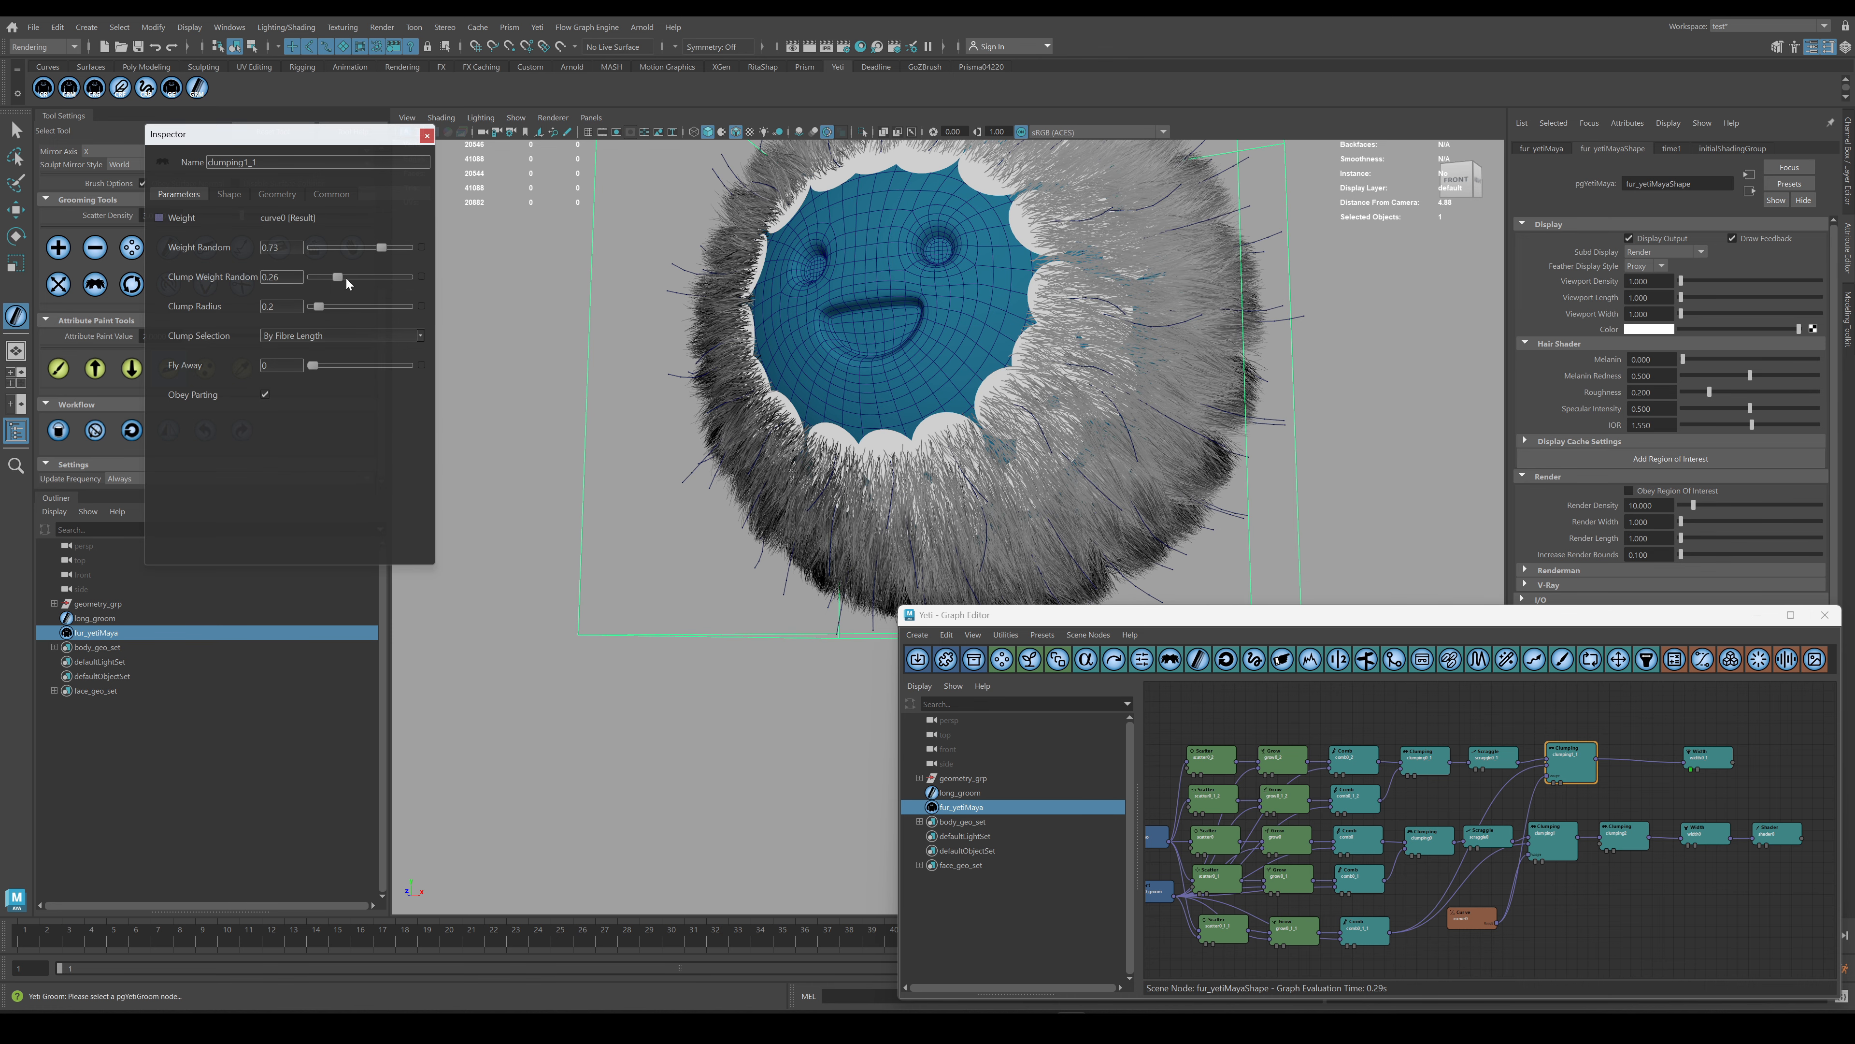
pyautogui.click(229, 194)
# Set grow0_2's Minimum Length to 0.22 and Length Multiplier to 0.7, and adjust the Length Multiplier of the second copied grow node.
pyautogui.click(1282, 759)
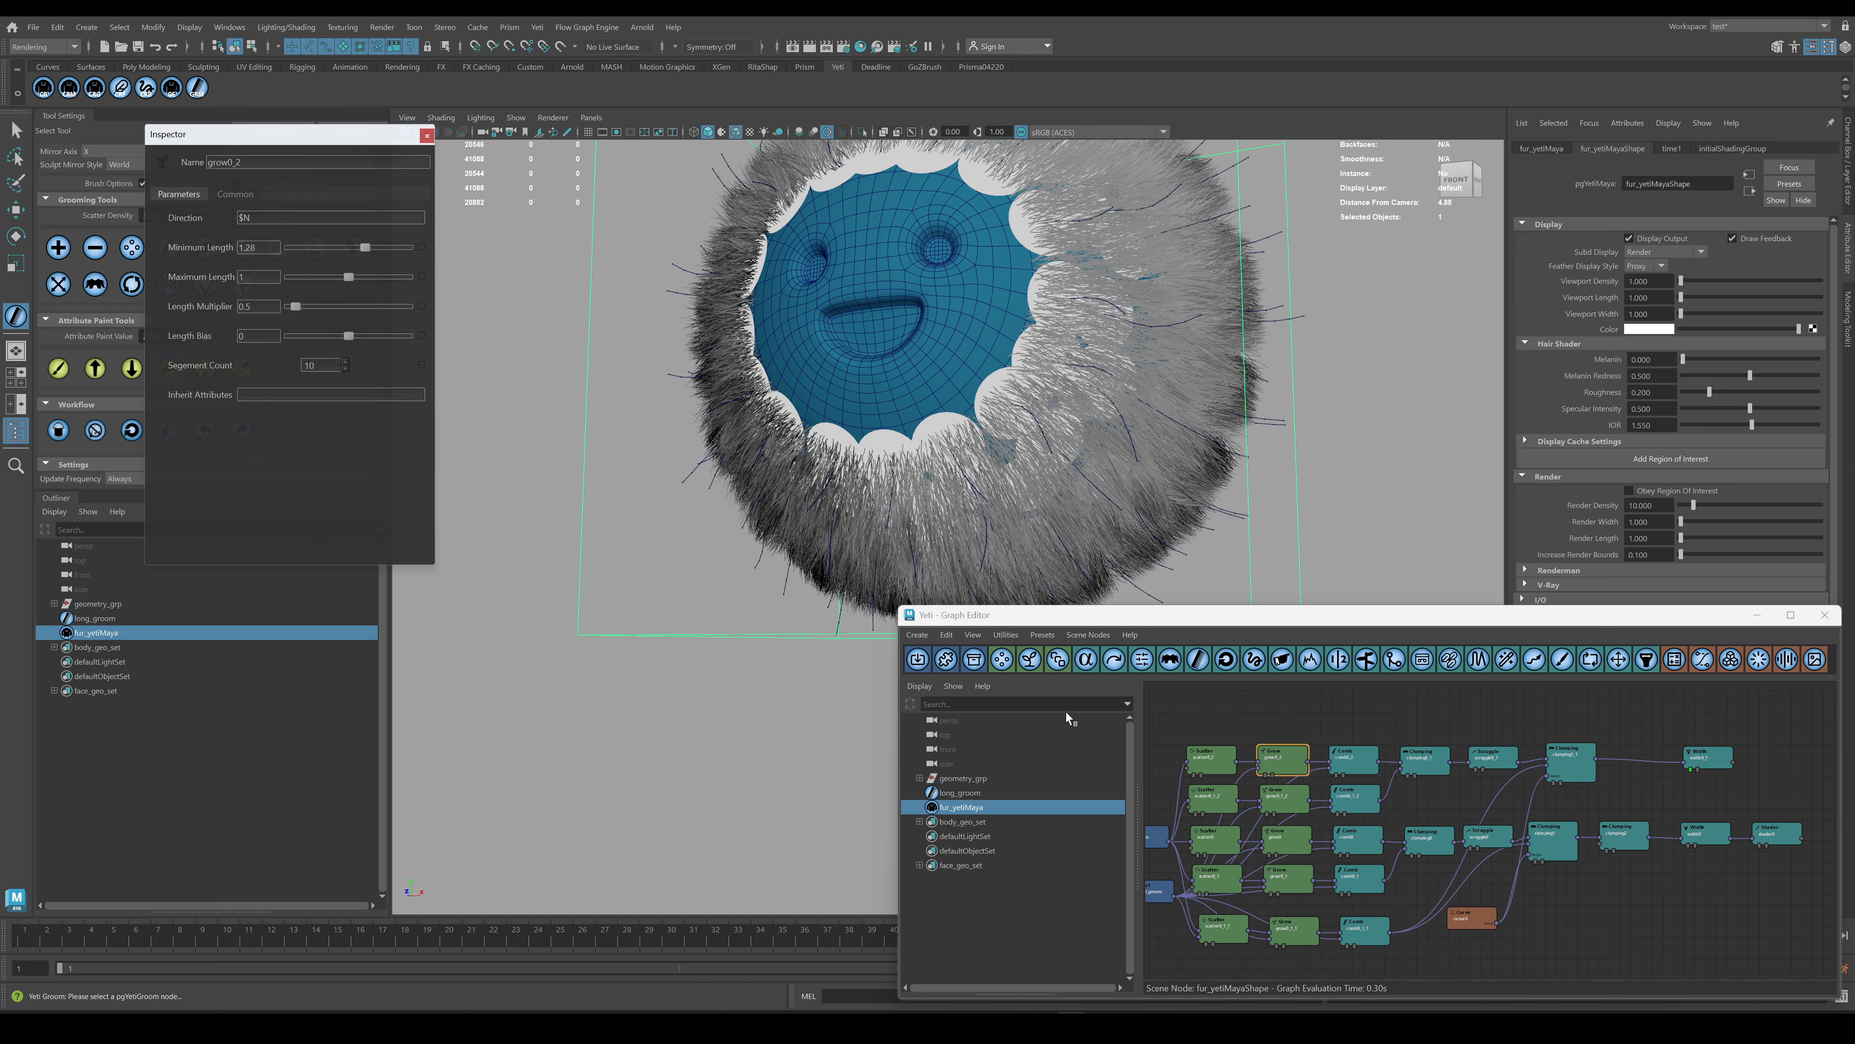
pyautogui.moveTo(353, 251); pyautogui.dragTo(347, 251)
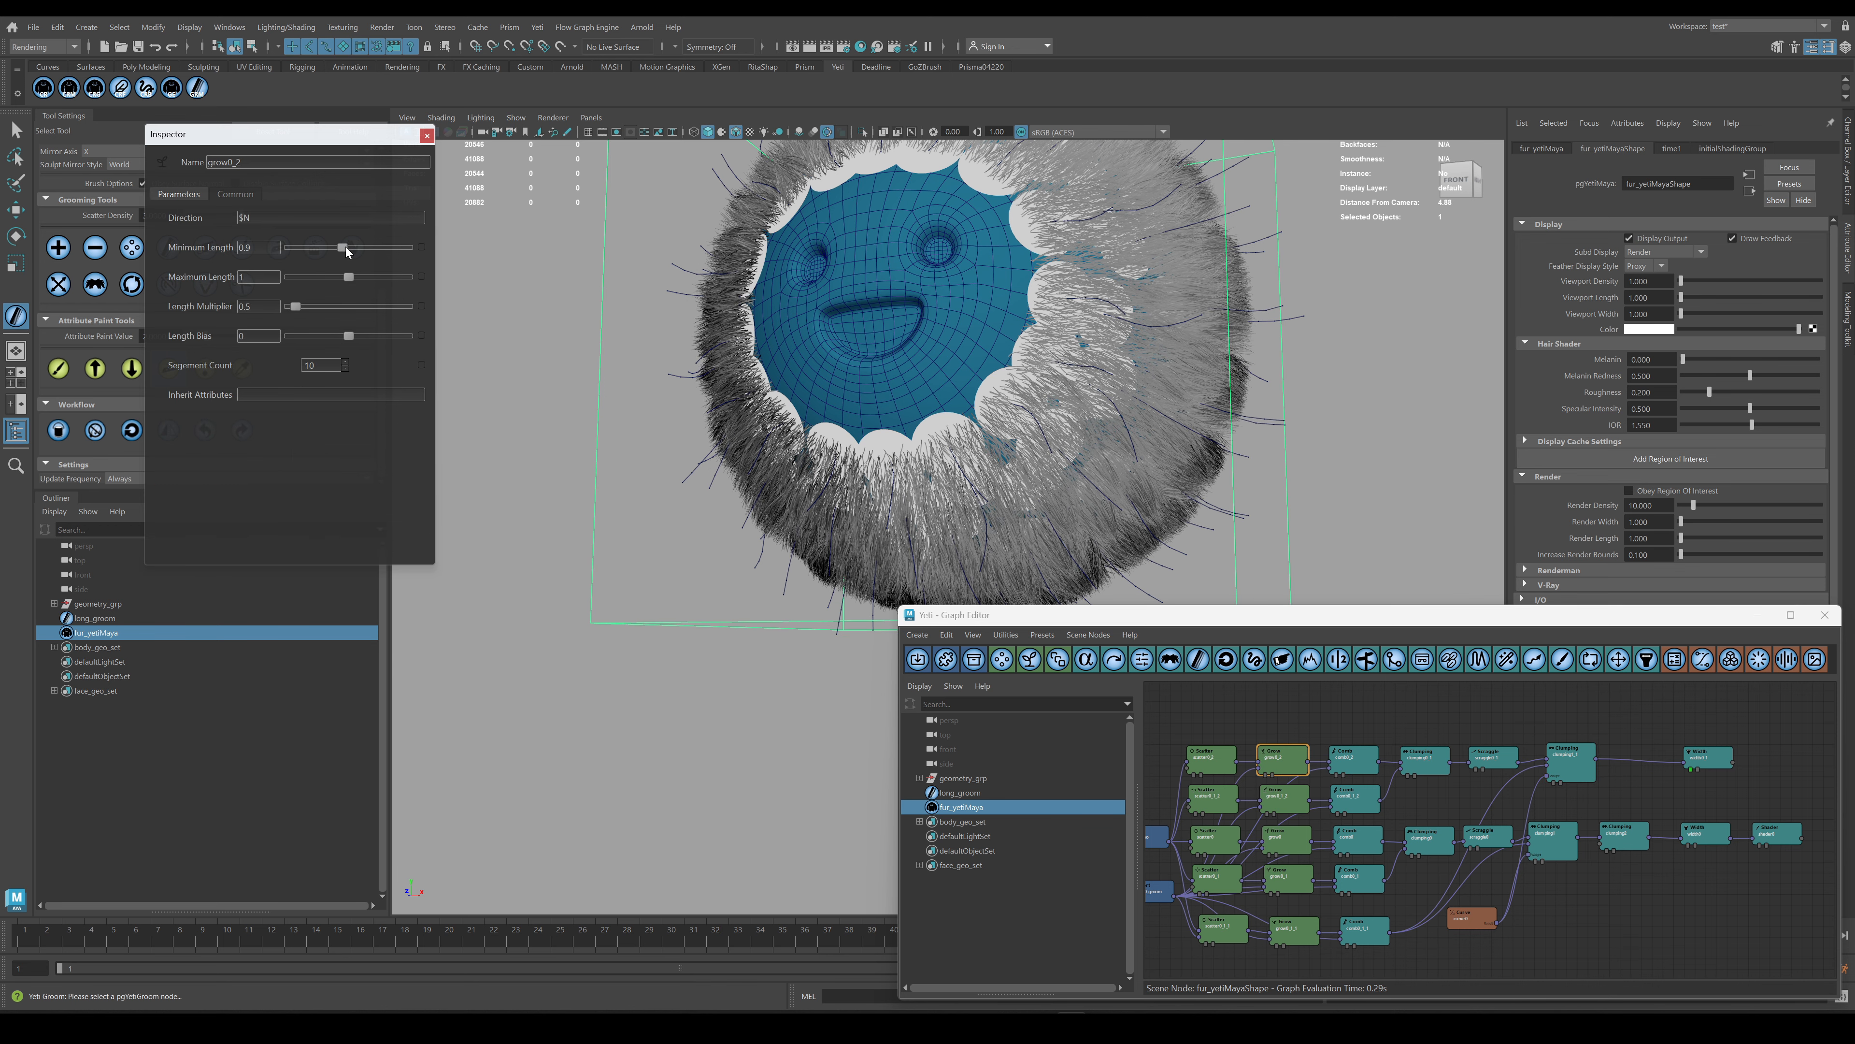
pyautogui.click(1303, 804)
pyautogui.moveTo(314, 311); pyautogui.dragTo(299, 311)
pyautogui.click(1283, 760)
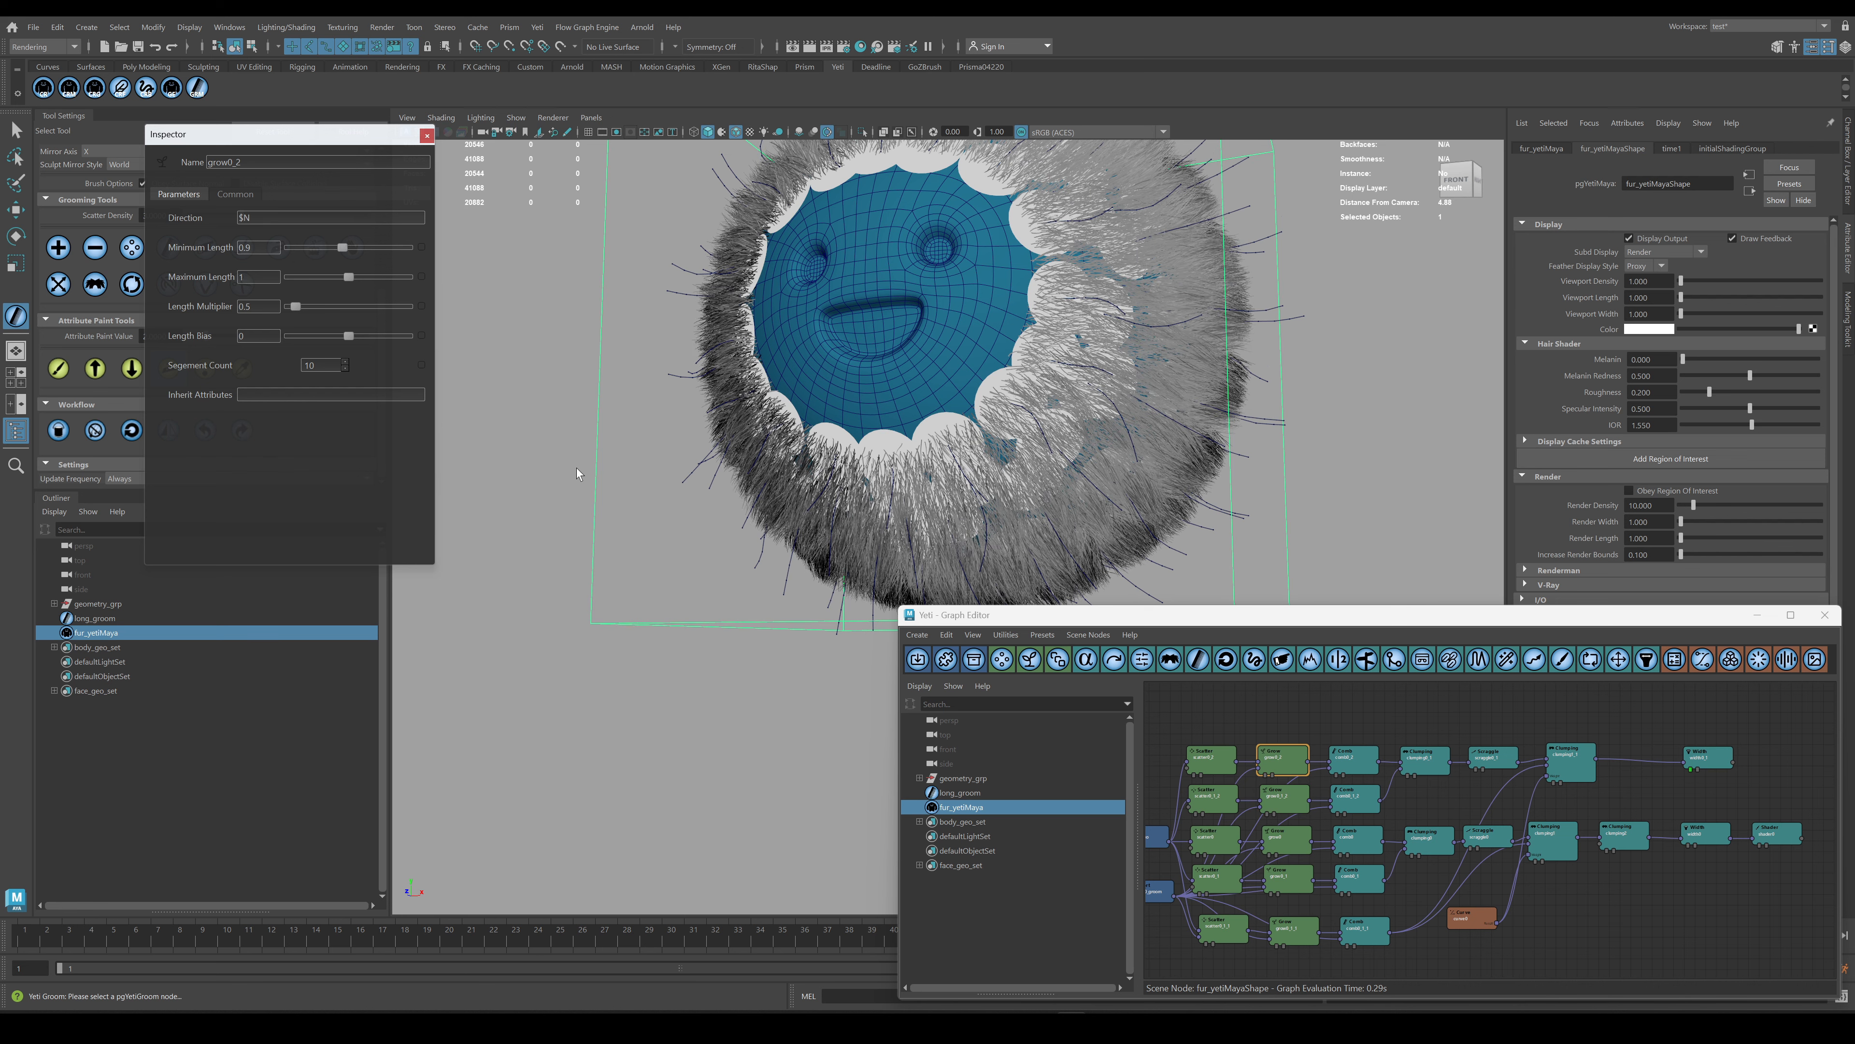
pyautogui.moveTo(333, 249); pyautogui.dragTo(297, 310)
pyautogui.moveTo(313, 248); pyautogui.dragTo(306, 250)
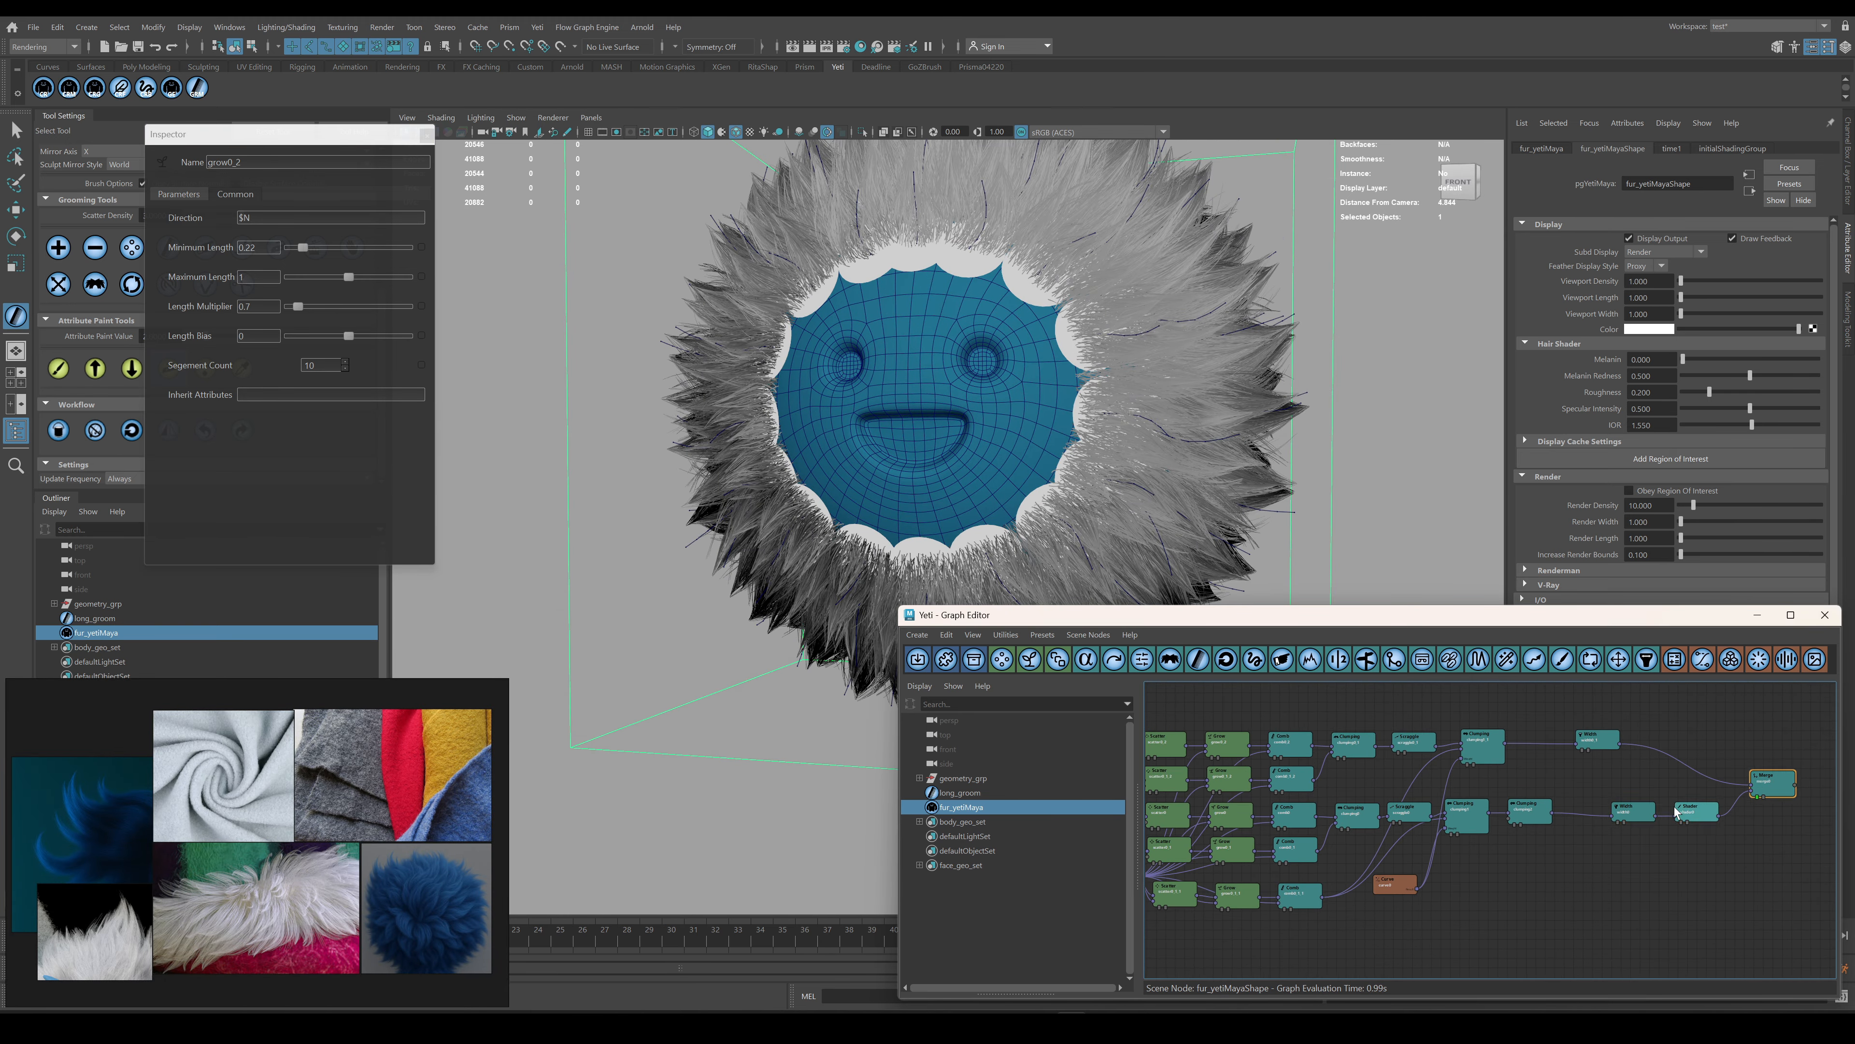
# Insert a curl node between the main chain's last clumping node and width0, and open its parameters.
pyautogui.click(1530, 813)
pyautogui.click(1170, 659)
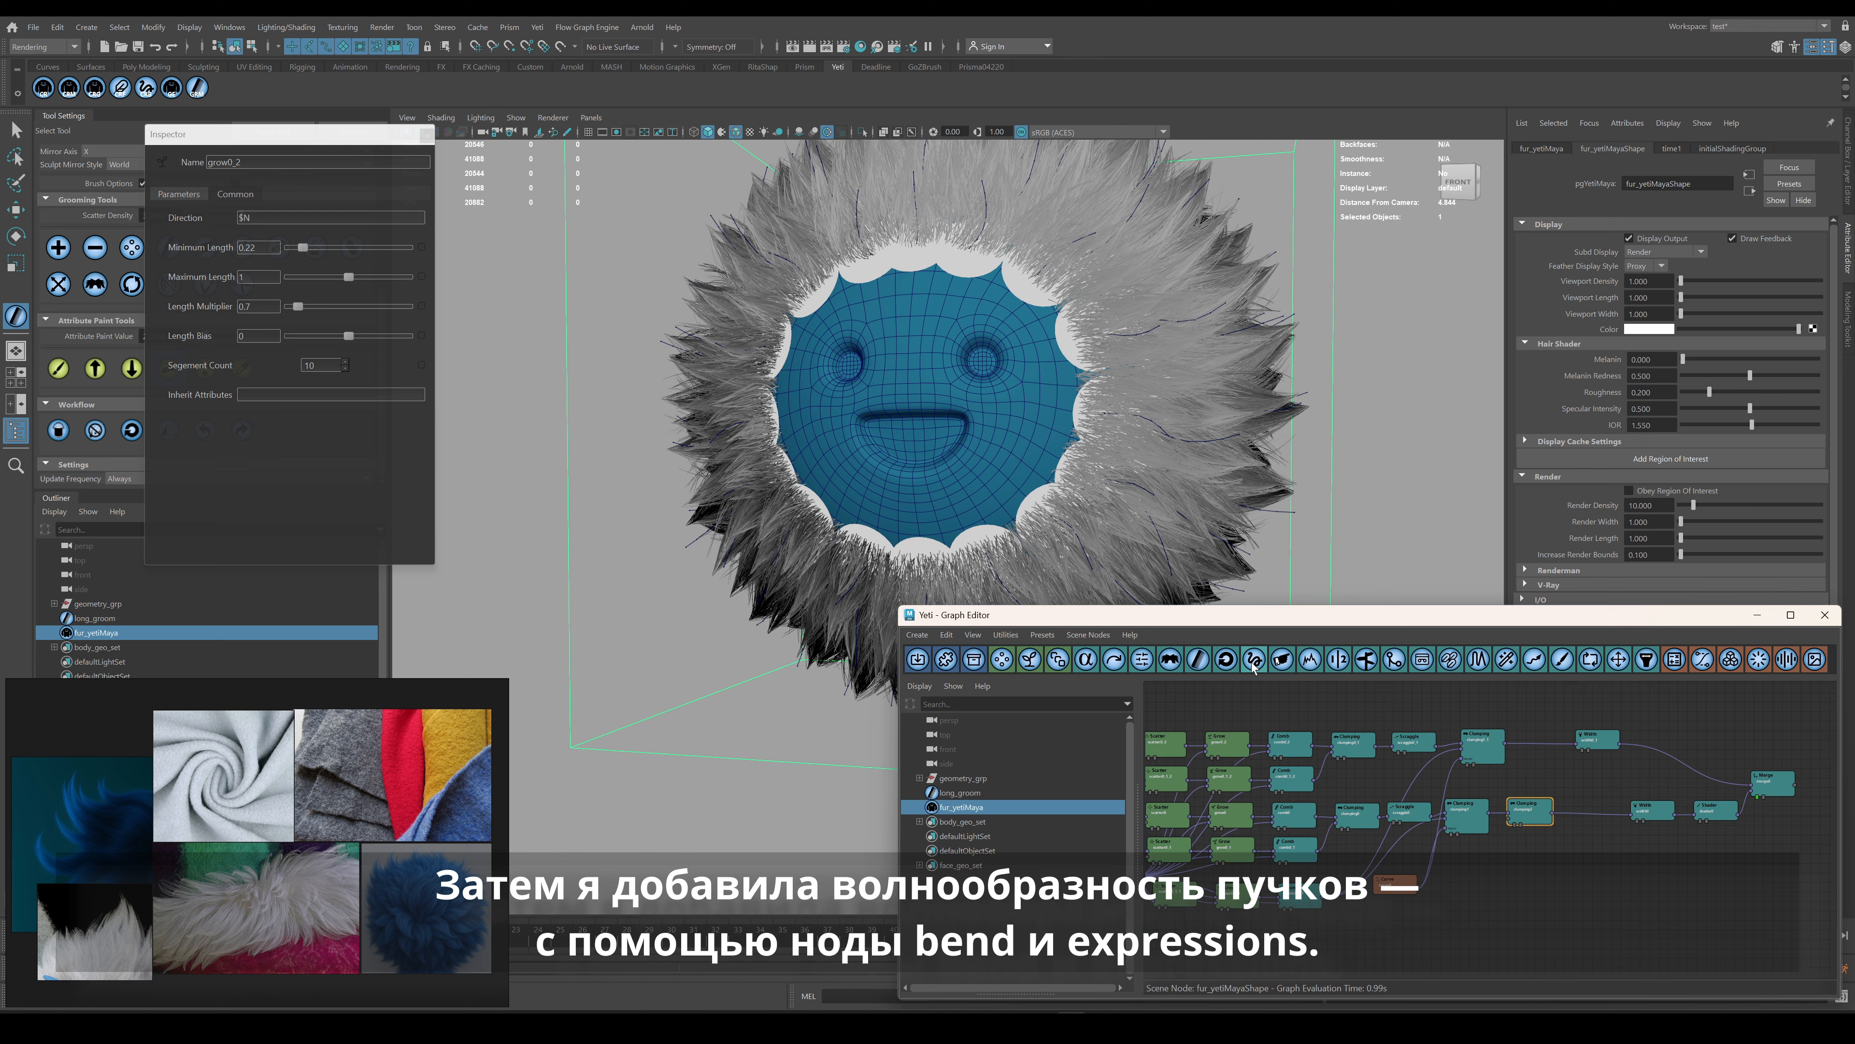
pyautogui.click(1585, 801)
pyautogui.moveTo(1629, 813); pyautogui.dragTo(1631, 815)
pyautogui.moveTo(1586, 799); pyautogui.dragTo(1596, 808)
pyautogui.doubleClick(1595, 808)
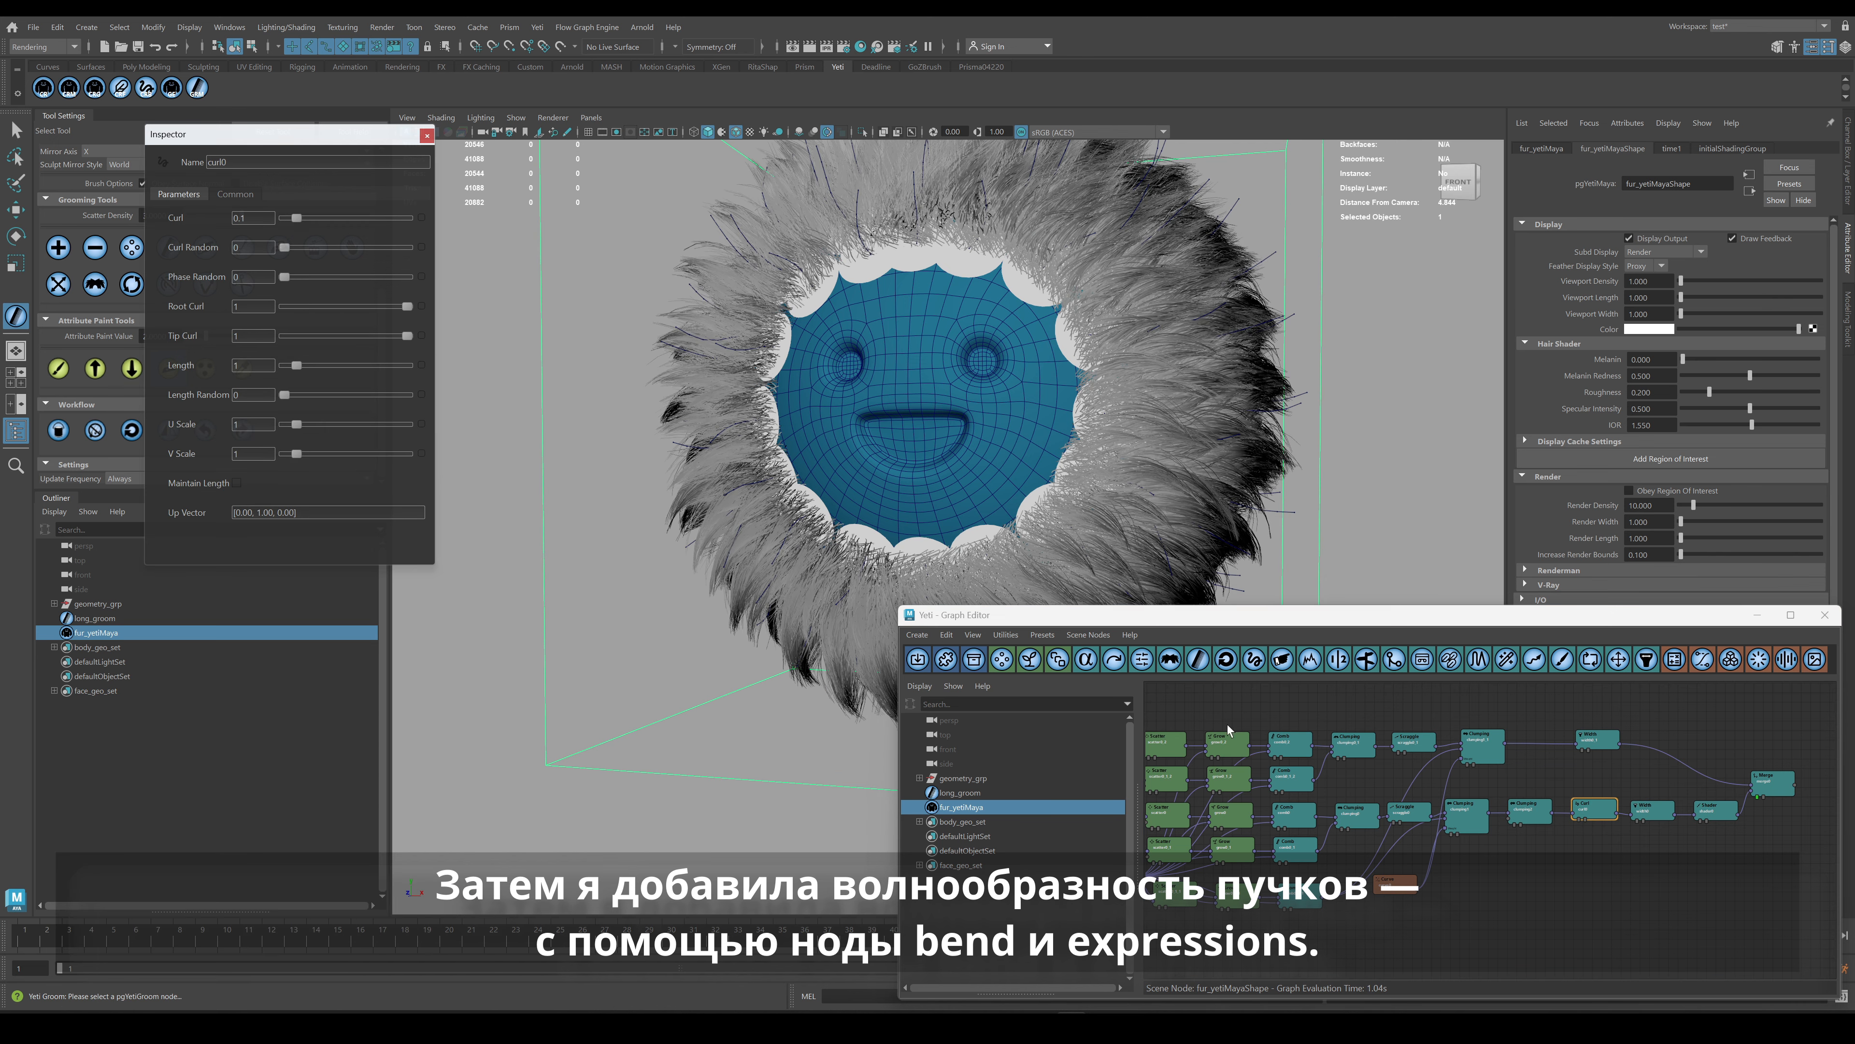
# Create an expression node and connect it to drive curl0's Curl attribute.
pyautogui.click(1673, 659)
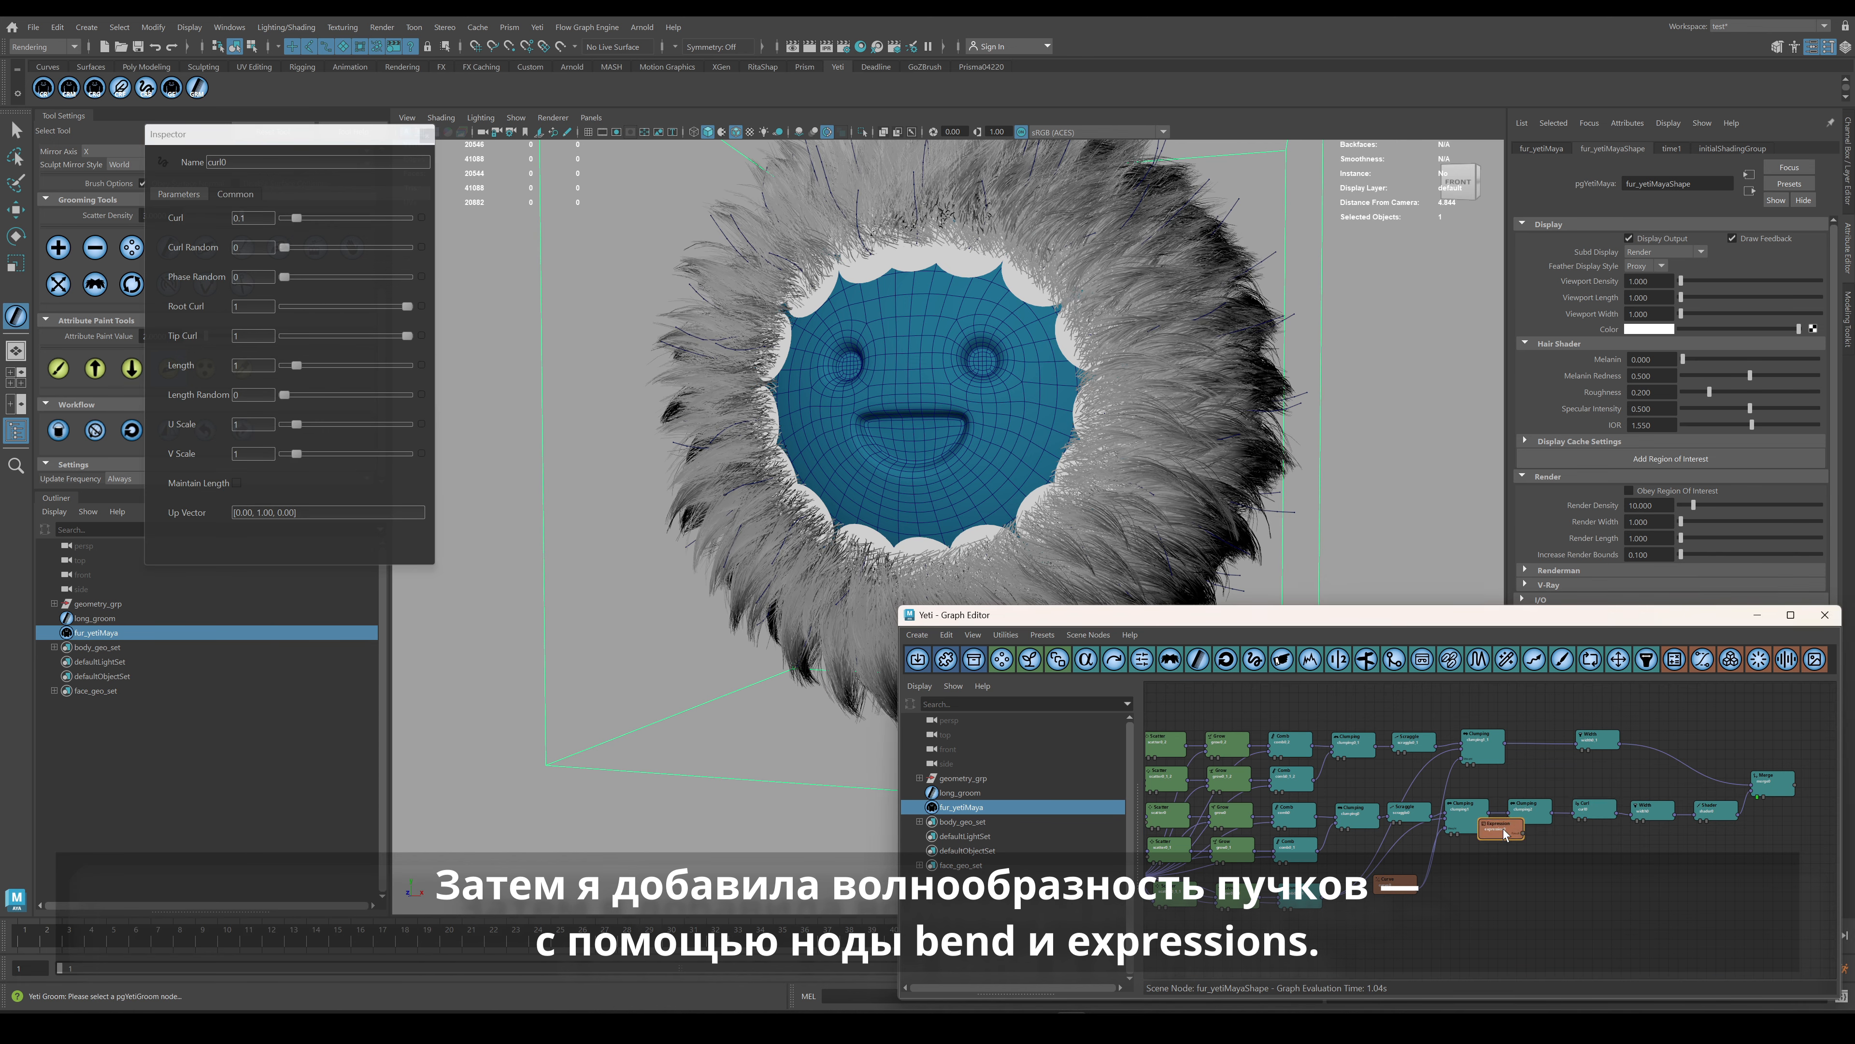
pyautogui.moveTo(1500, 830); pyautogui.dragTo(1594, 809)
pyautogui.click(1634, 828)
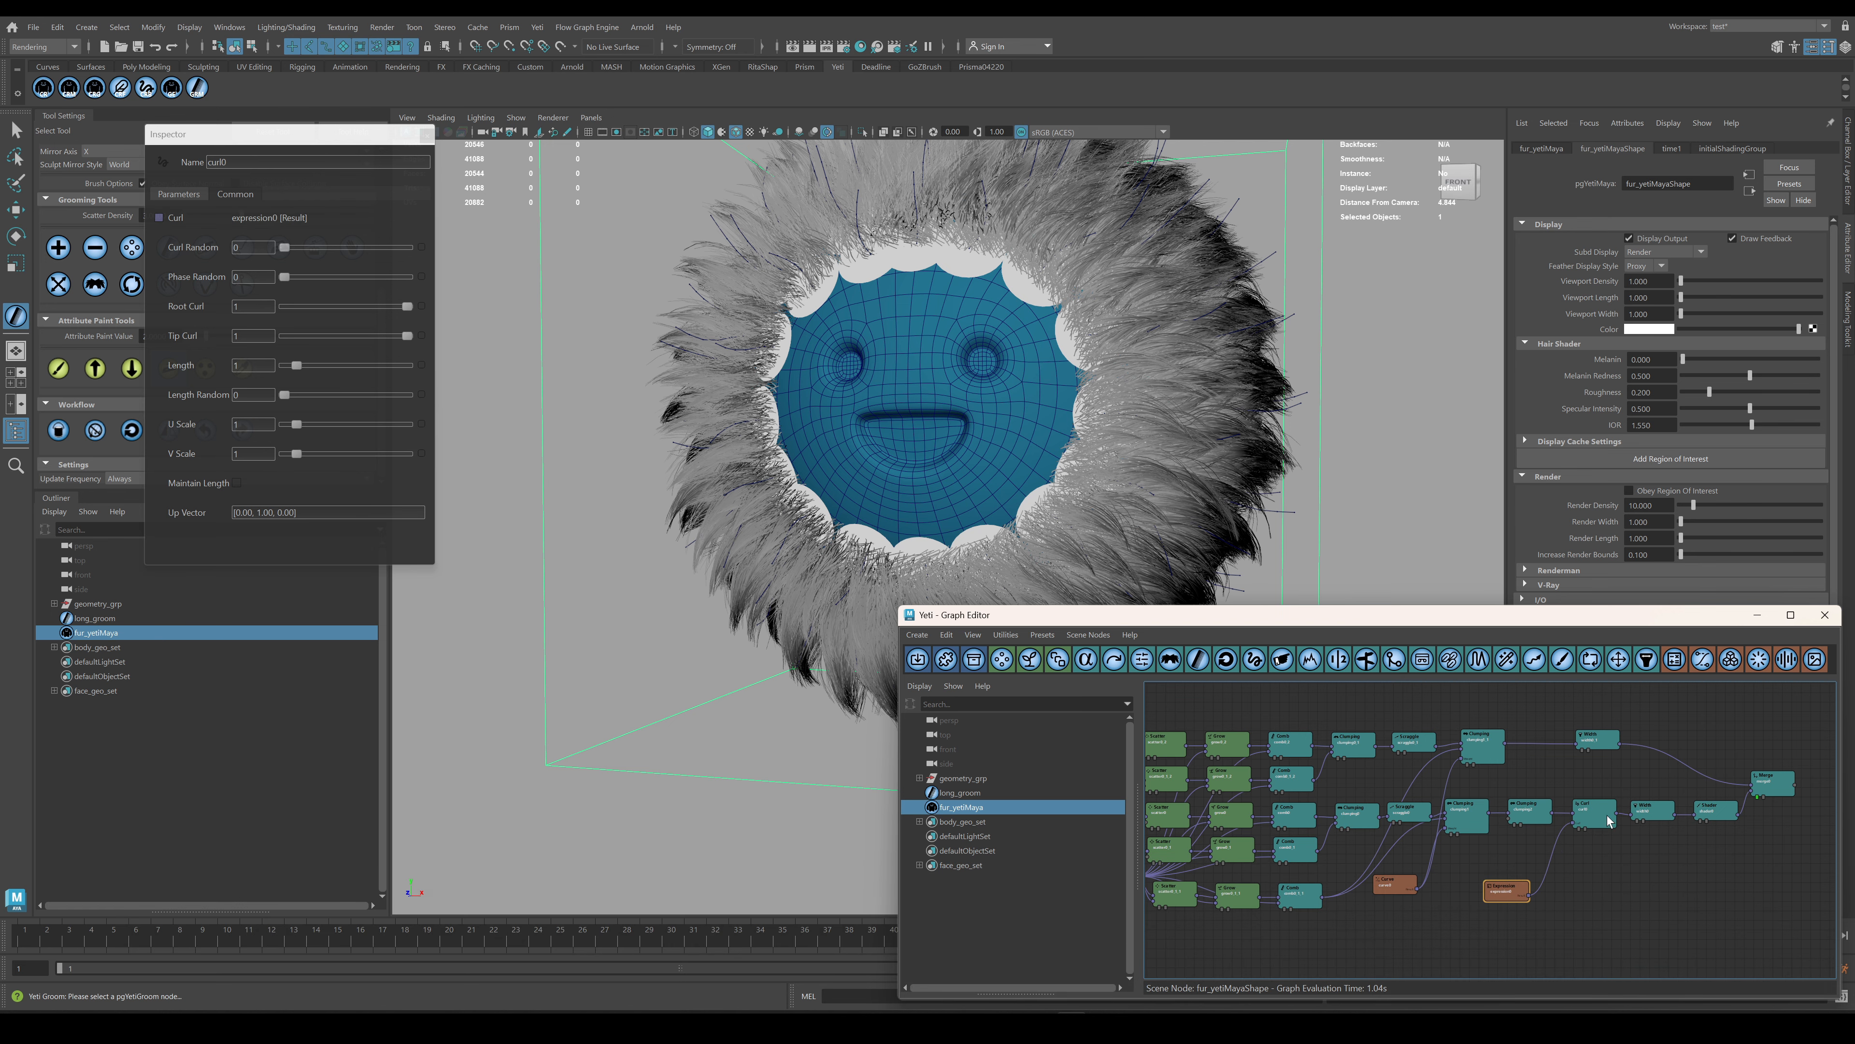
# Write 0.1 * (hash(id)*2-2) in expression0 and evaluate it.
pyautogui.doubleClick(1506, 890)
pyautogui.write('hashid')
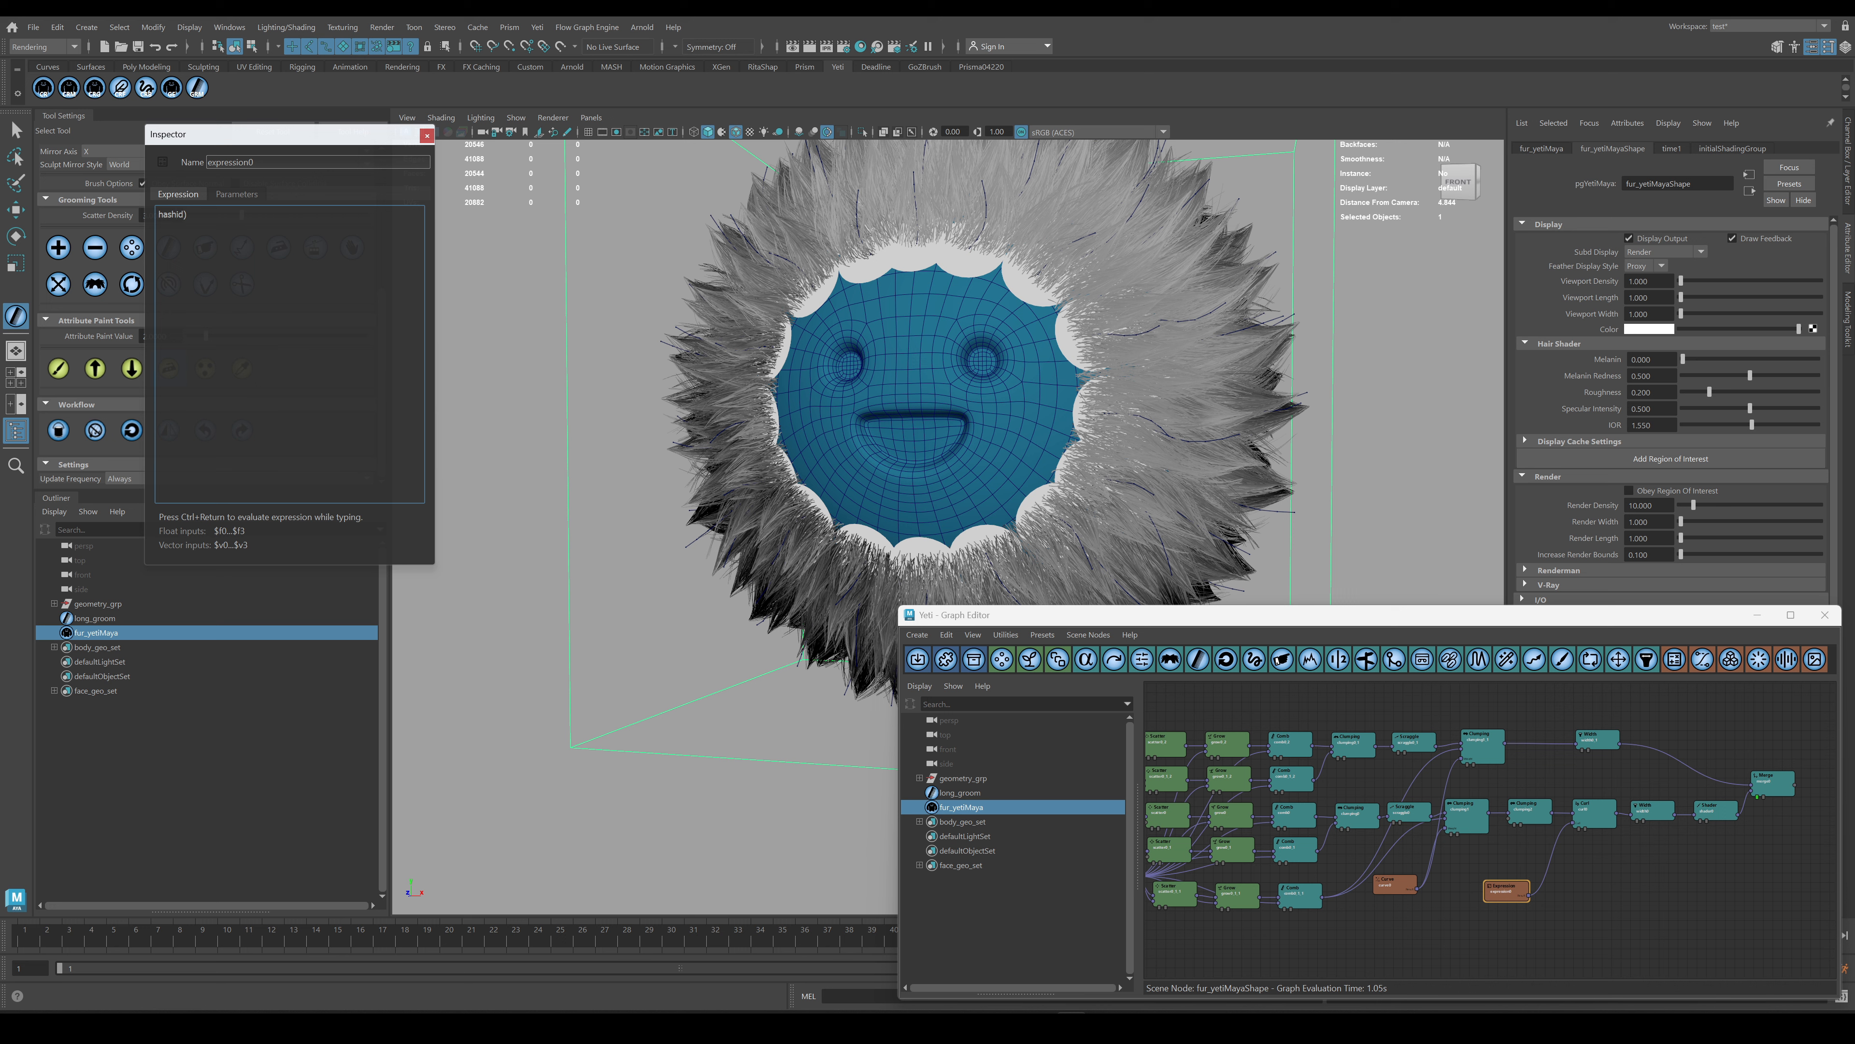
pyautogui.click(176, 214)
pyautogui.write('(')
pyautogui.hotkey('ctrl', 'Return')
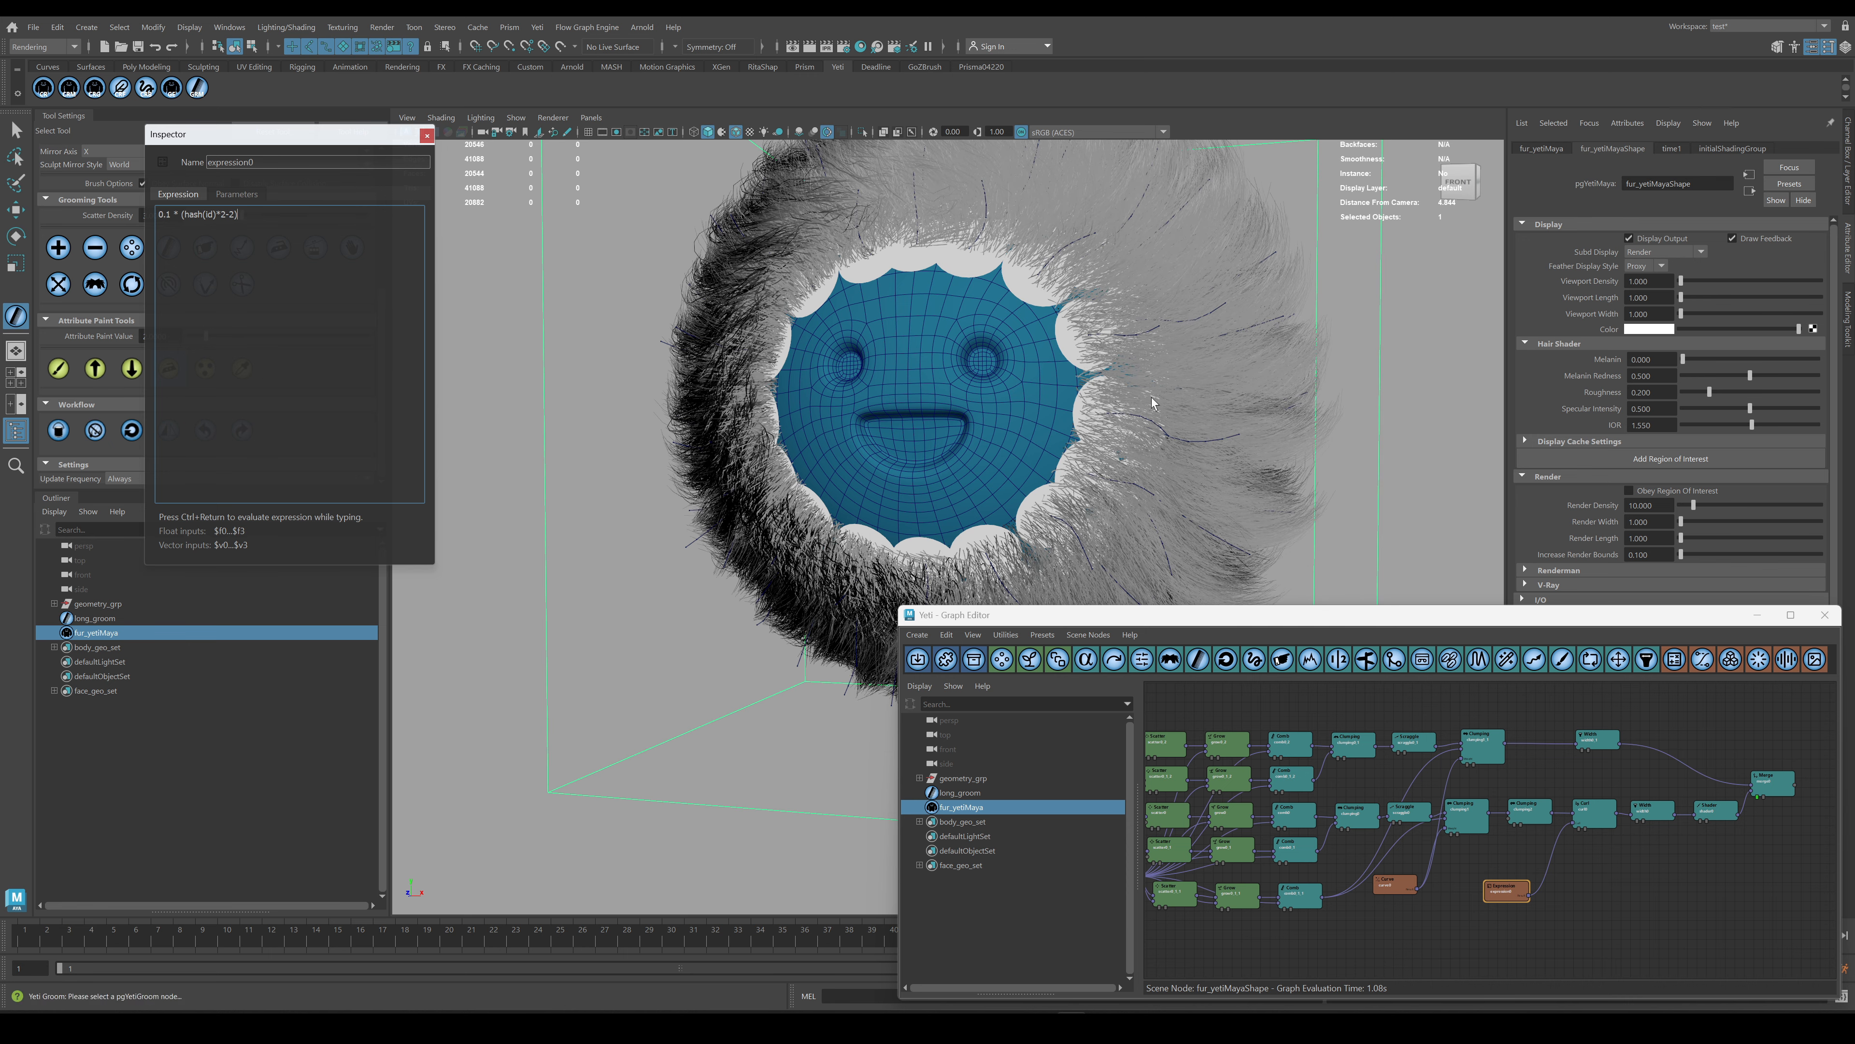
# Change expression0 to 0.05 * (hash(id)*2-2), evaluate it, and check the fur from the front.
pyautogui.keyDown('alt'); pyautogui.moveTo(1286, 380); pyautogui.dragTo(1052, 398); pyautogui.keyUp('alt')
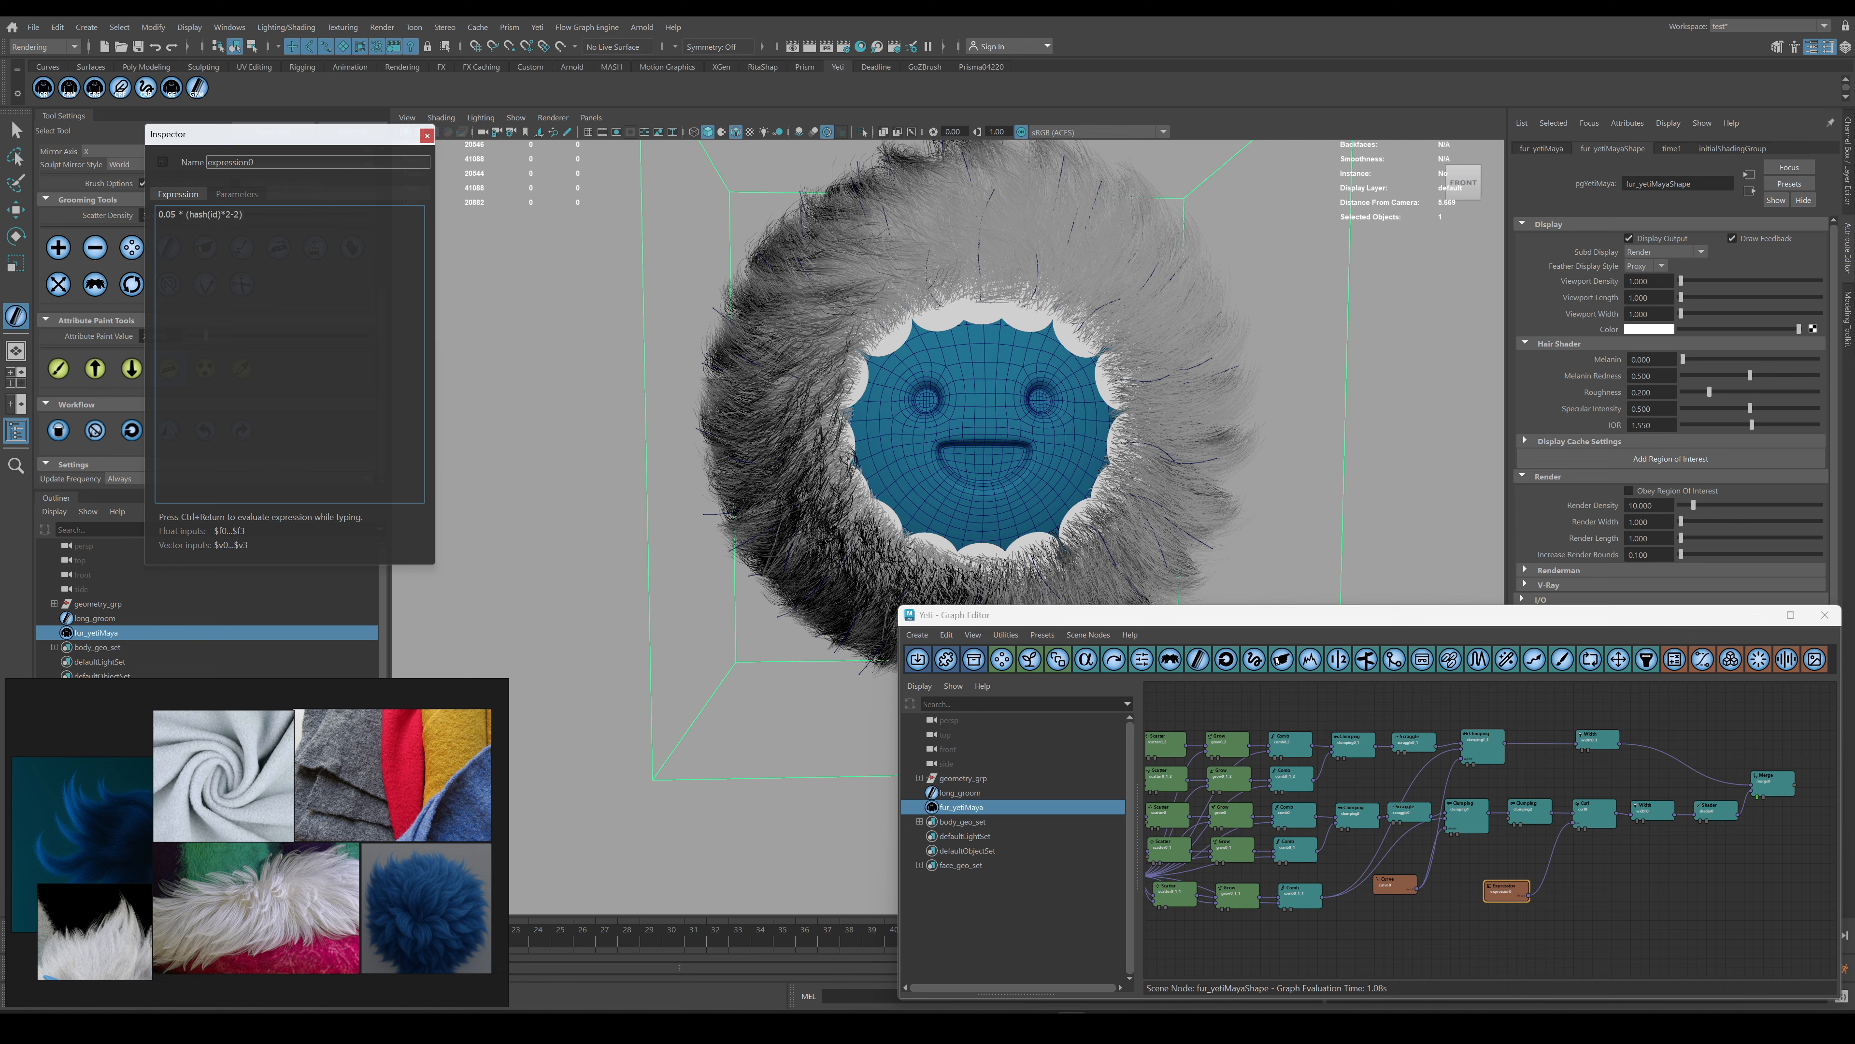
pyautogui.hotkey('ctrl', 'Return')
pyautogui.moveTo(964, 354)
pyautogui.keyDown('alt'); pyautogui.mouseDown()
pyautogui.moveTo(1081, 376)
pyautogui.moveTo(1118, 431)
pyautogui.moveTo(965, 345)
pyautogui.mouseUp(); pyautogui.keyUp('alt')
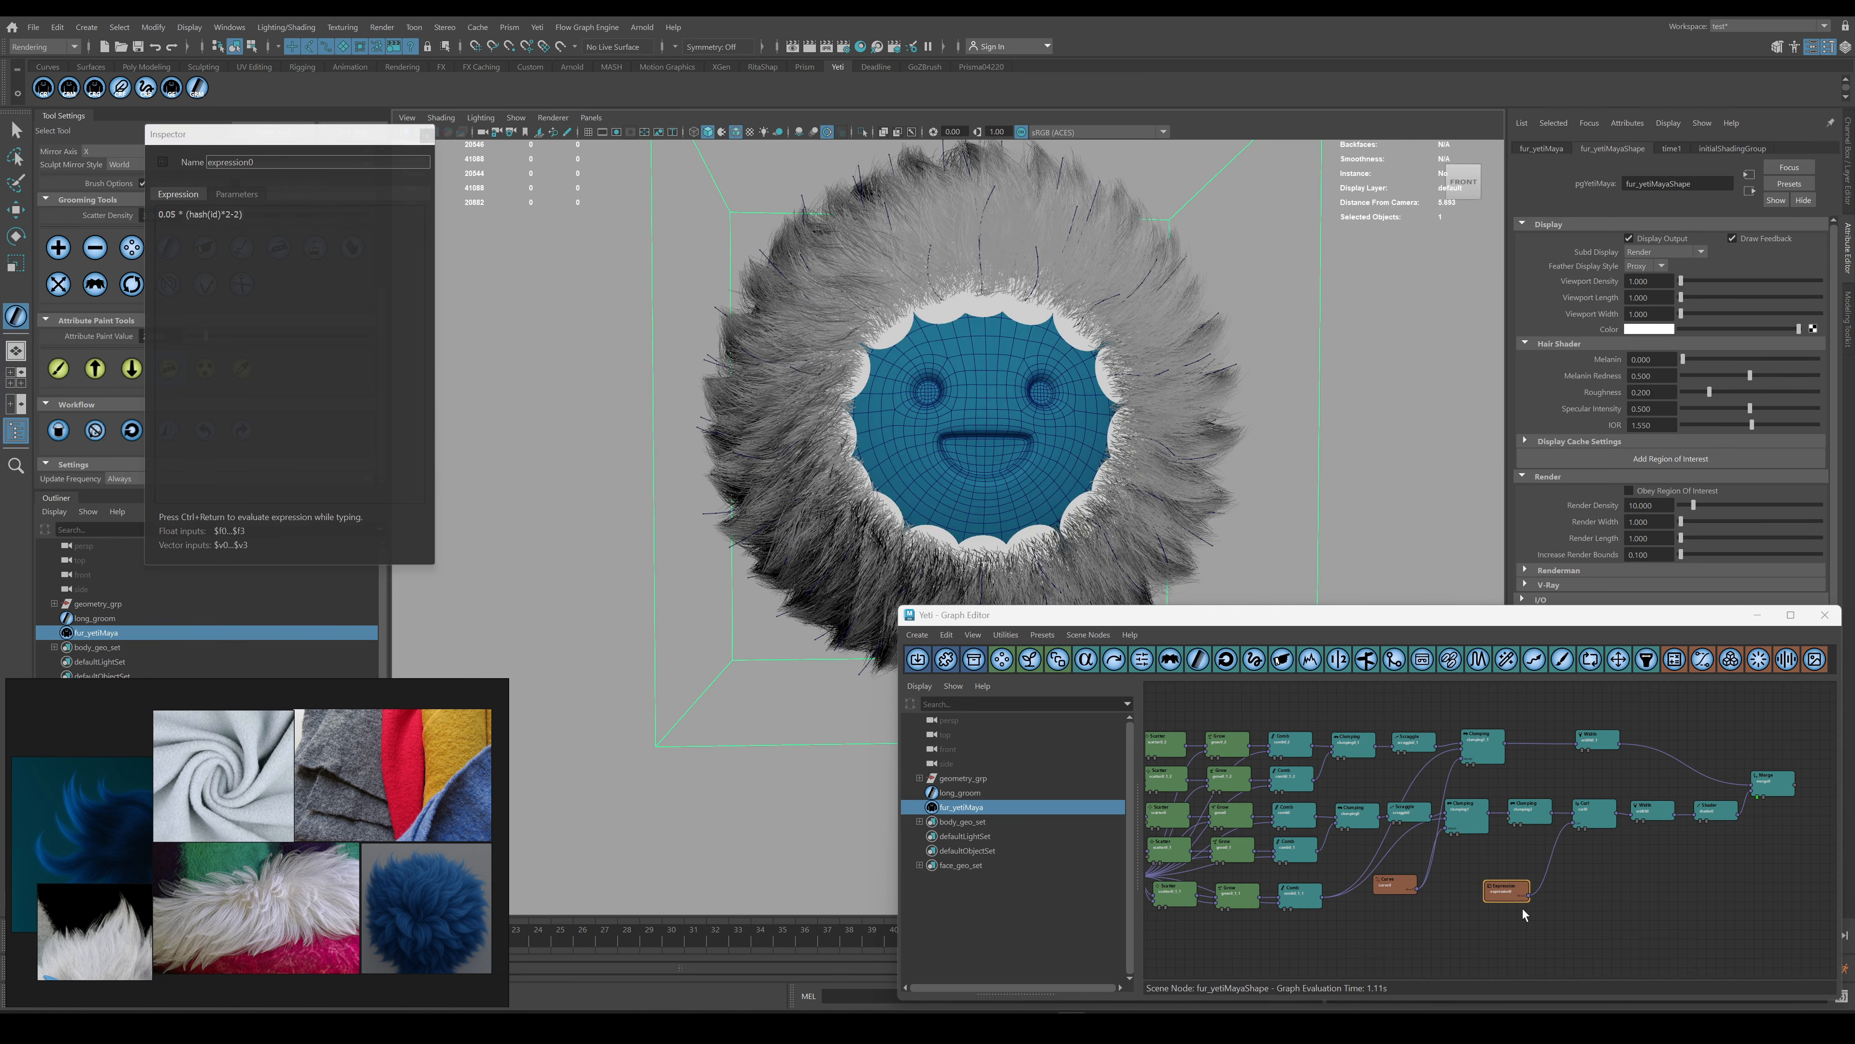
# Set curl0's Curl Random to 0.59, Phase Random to 0.47 and Length to 0.6.
pyautogui.click(1587, 815)
pyautogui.moveTo(314, 277); pyautogui.dragTo(357, 248)
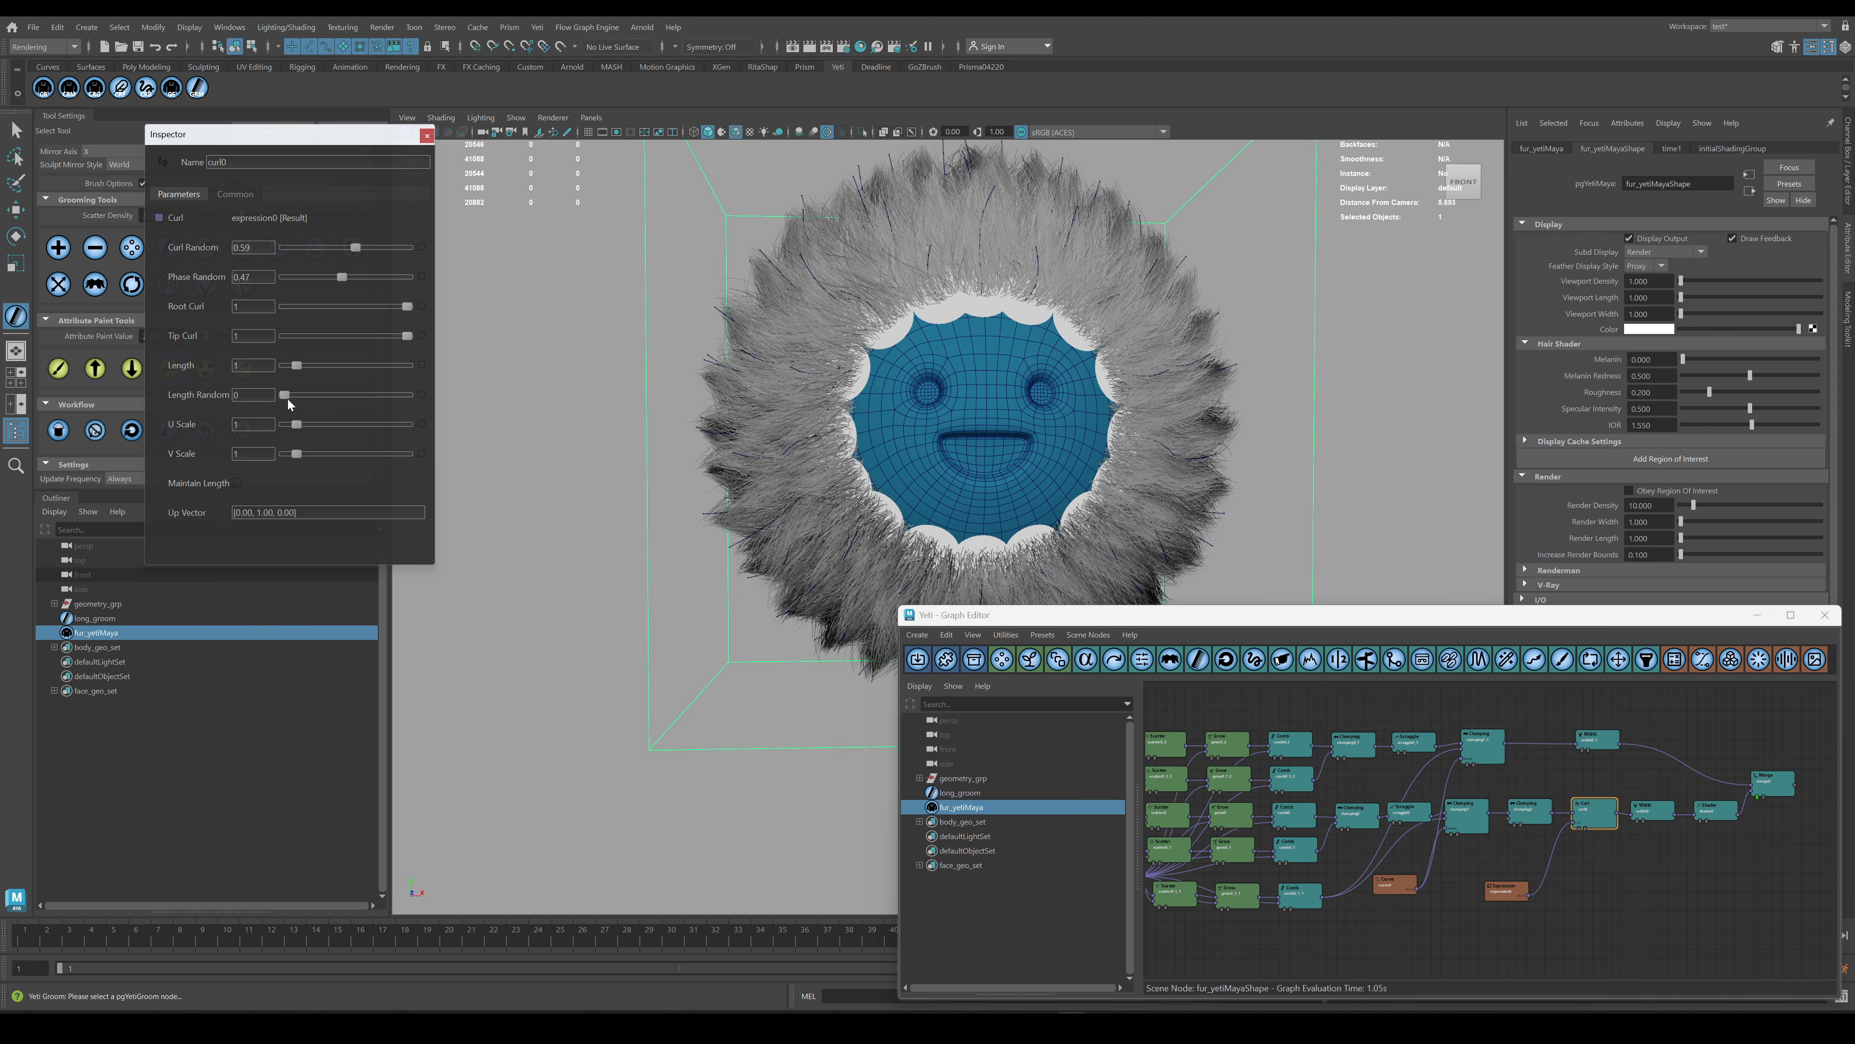
pyautogui.moveTo(287, 365); pyautogui.dragTo(289, 364)
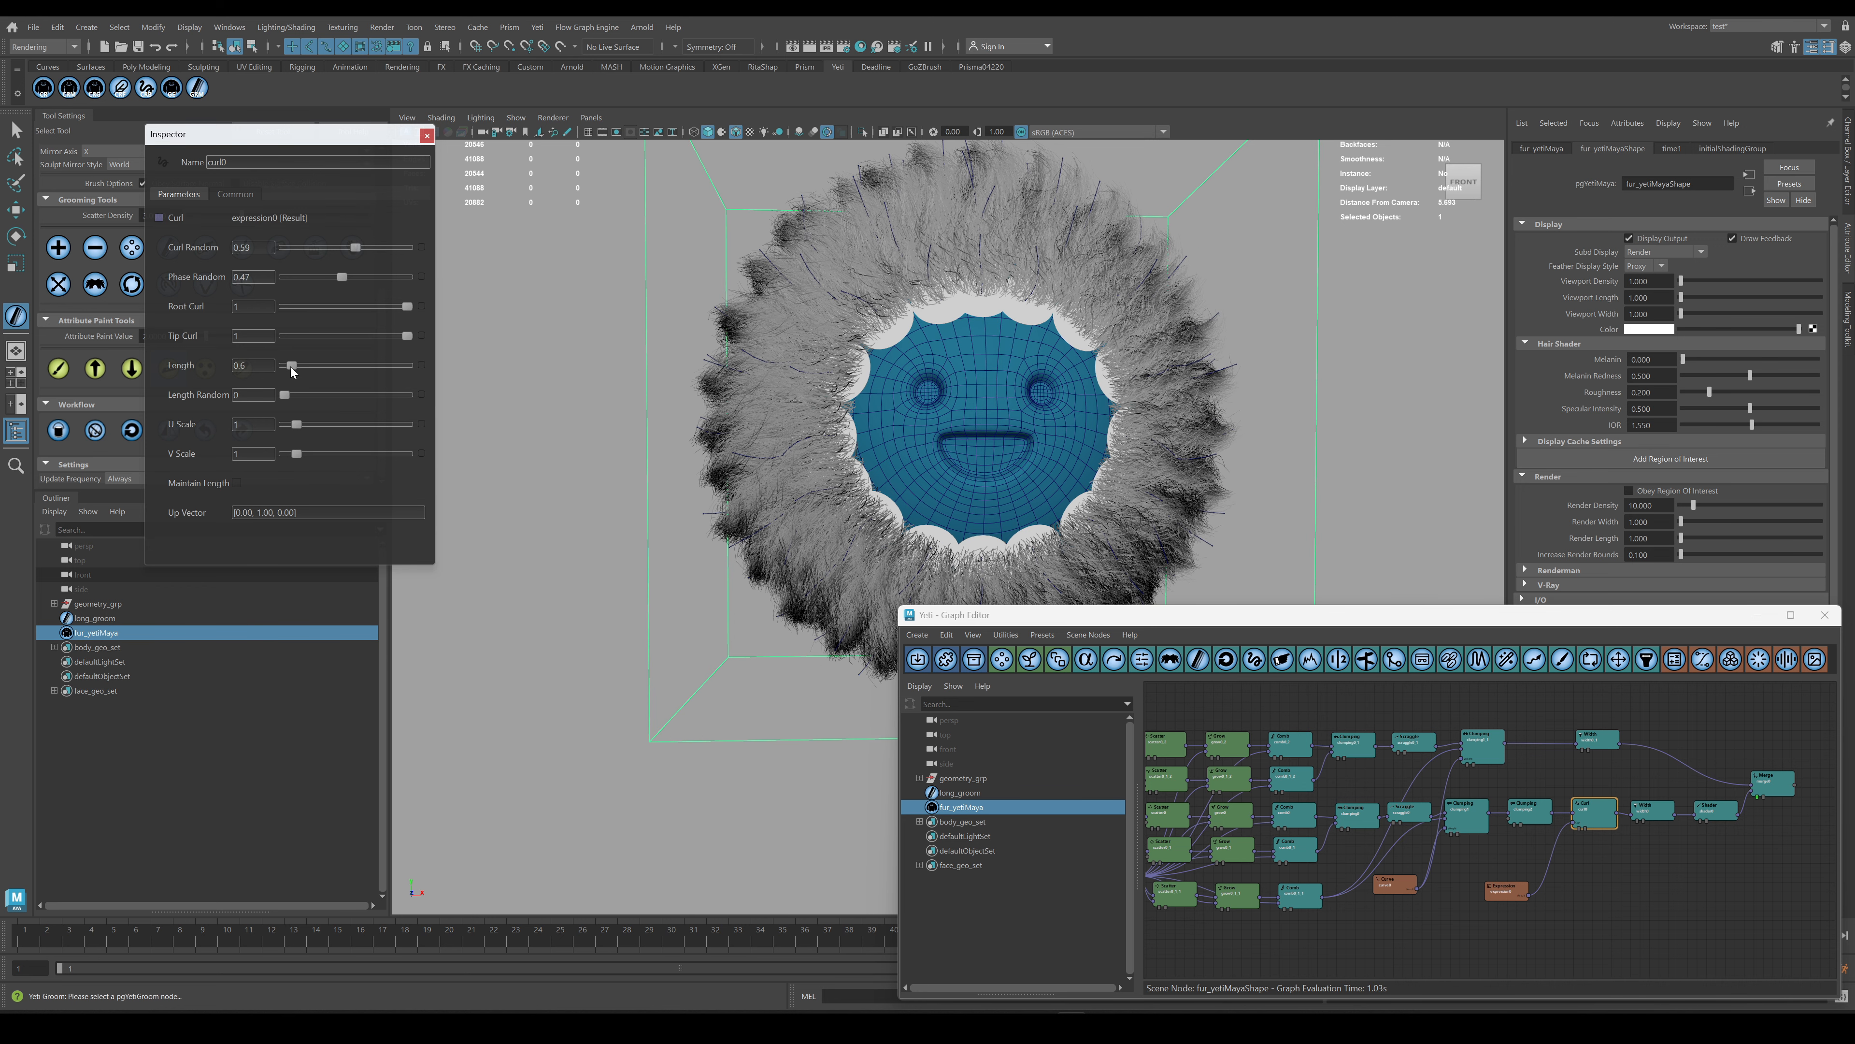
# Try connecting expression0 to the node after width0 and evaluating it as (hash(id)*2-2) without a multiplier.
pyautogui.moveTo(1529, 895); pyautogui.dragTo(1712, 810)
pyautogui.click(1736, 819)
pyautogui.click(1701, 831)
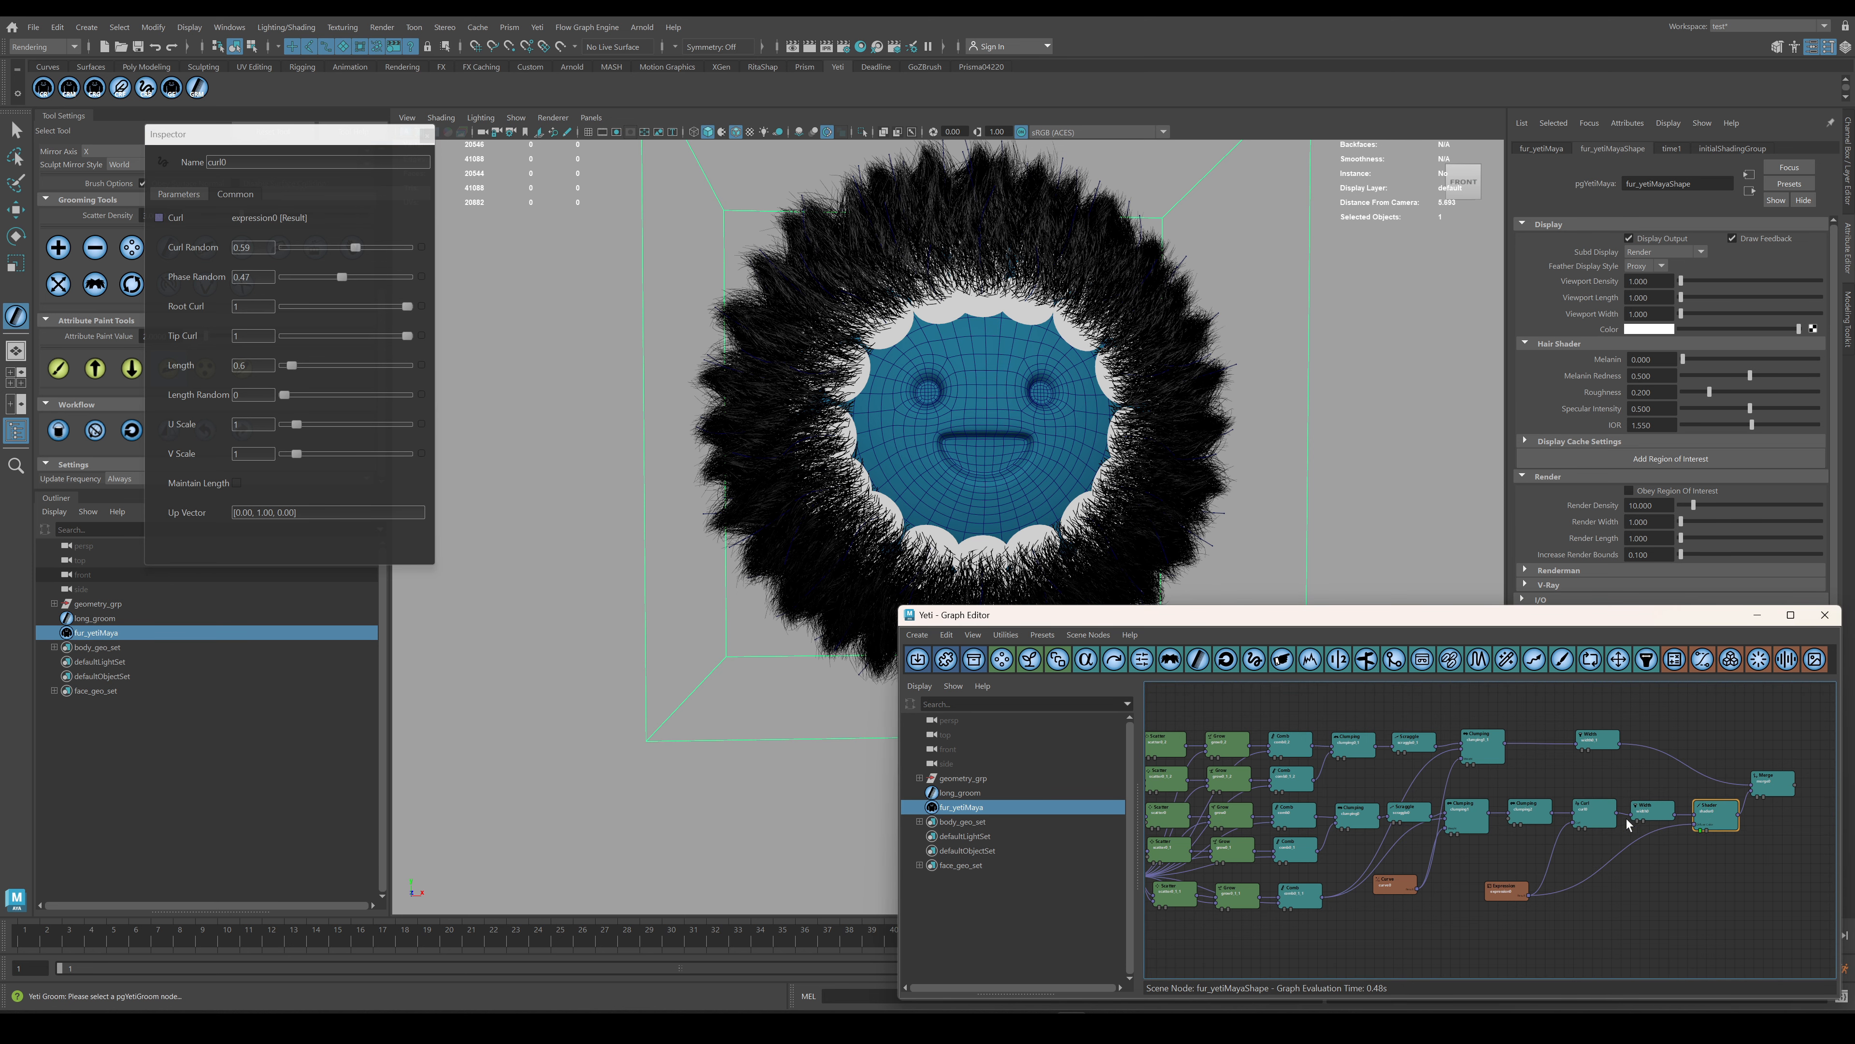
pyautogui.click(1506, 889)
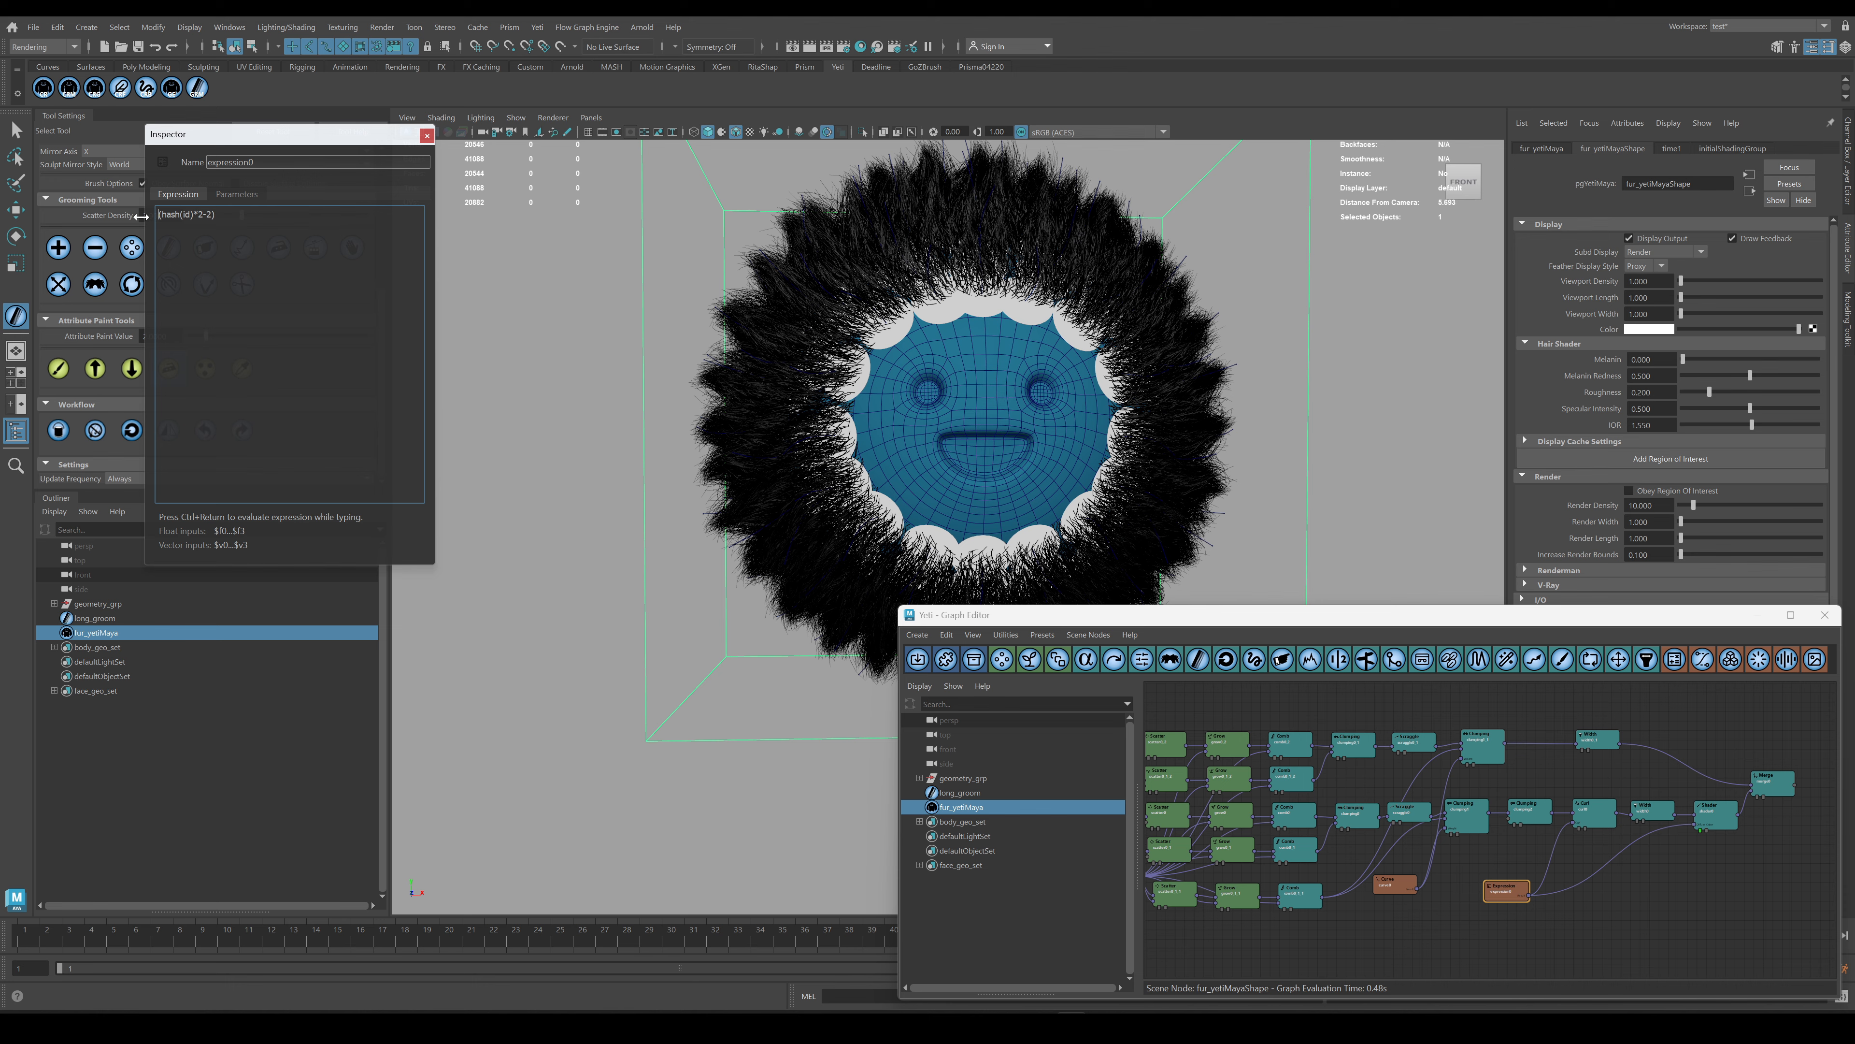
pyautogui.hotkey('ctrl', 'Return')
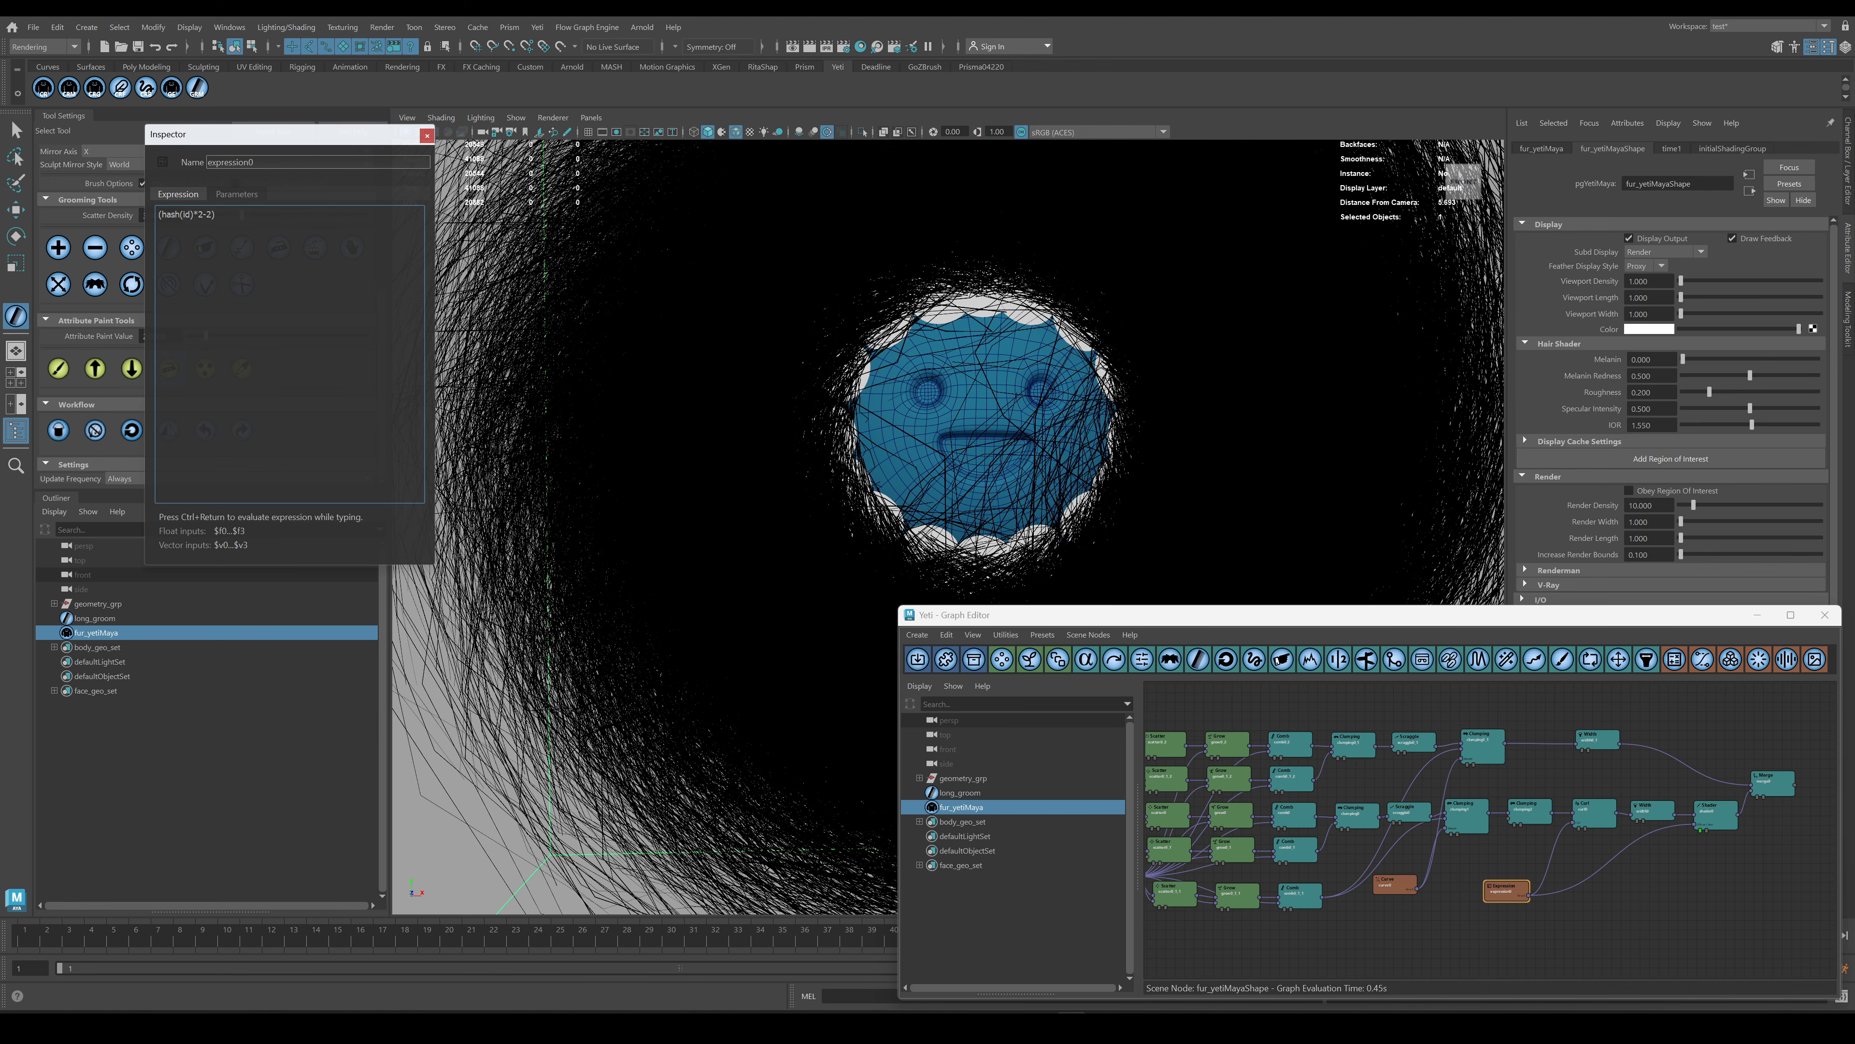
# Take curl0 out of the main fur chain and set expression0 to 0.05*(hash(id)*2-2).
pyautogui.moveTo(1598, 815); pyautogui.dragTo(1593, 843)
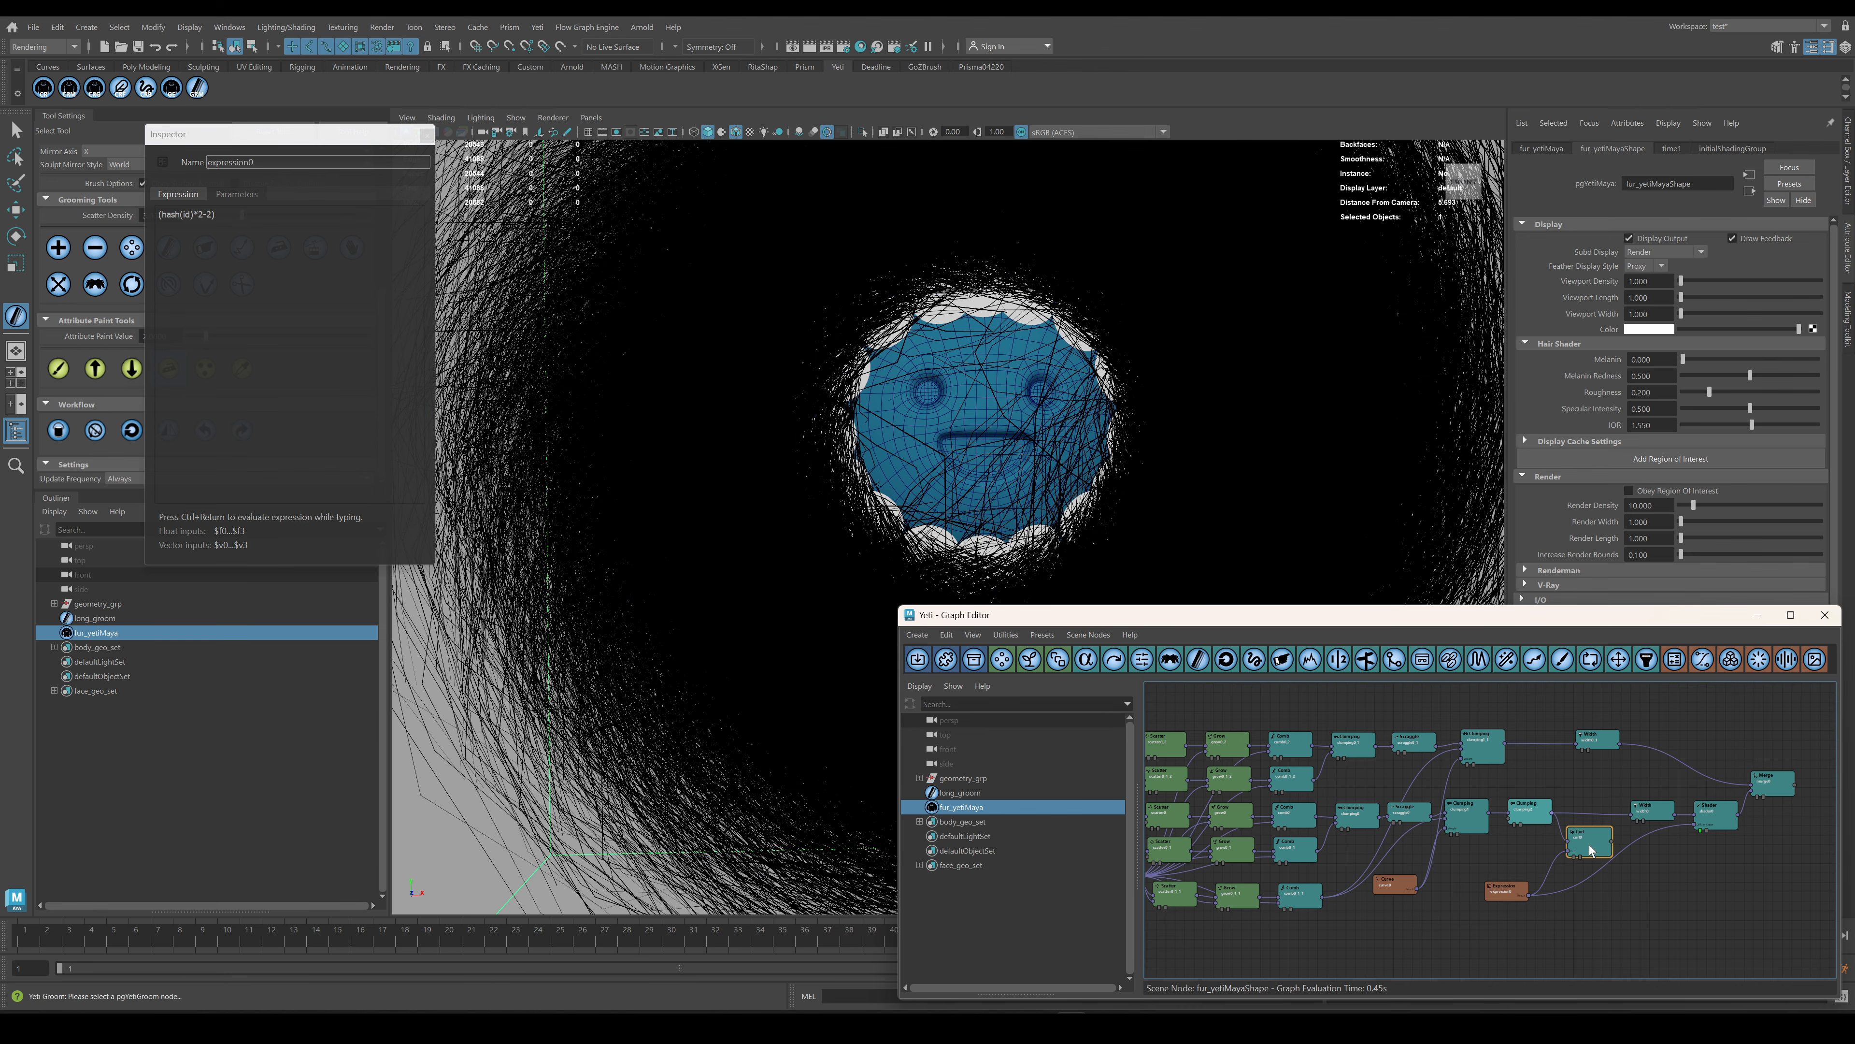
pyautogui.click(1591, 850)
pyautogui.click(1518, 889)
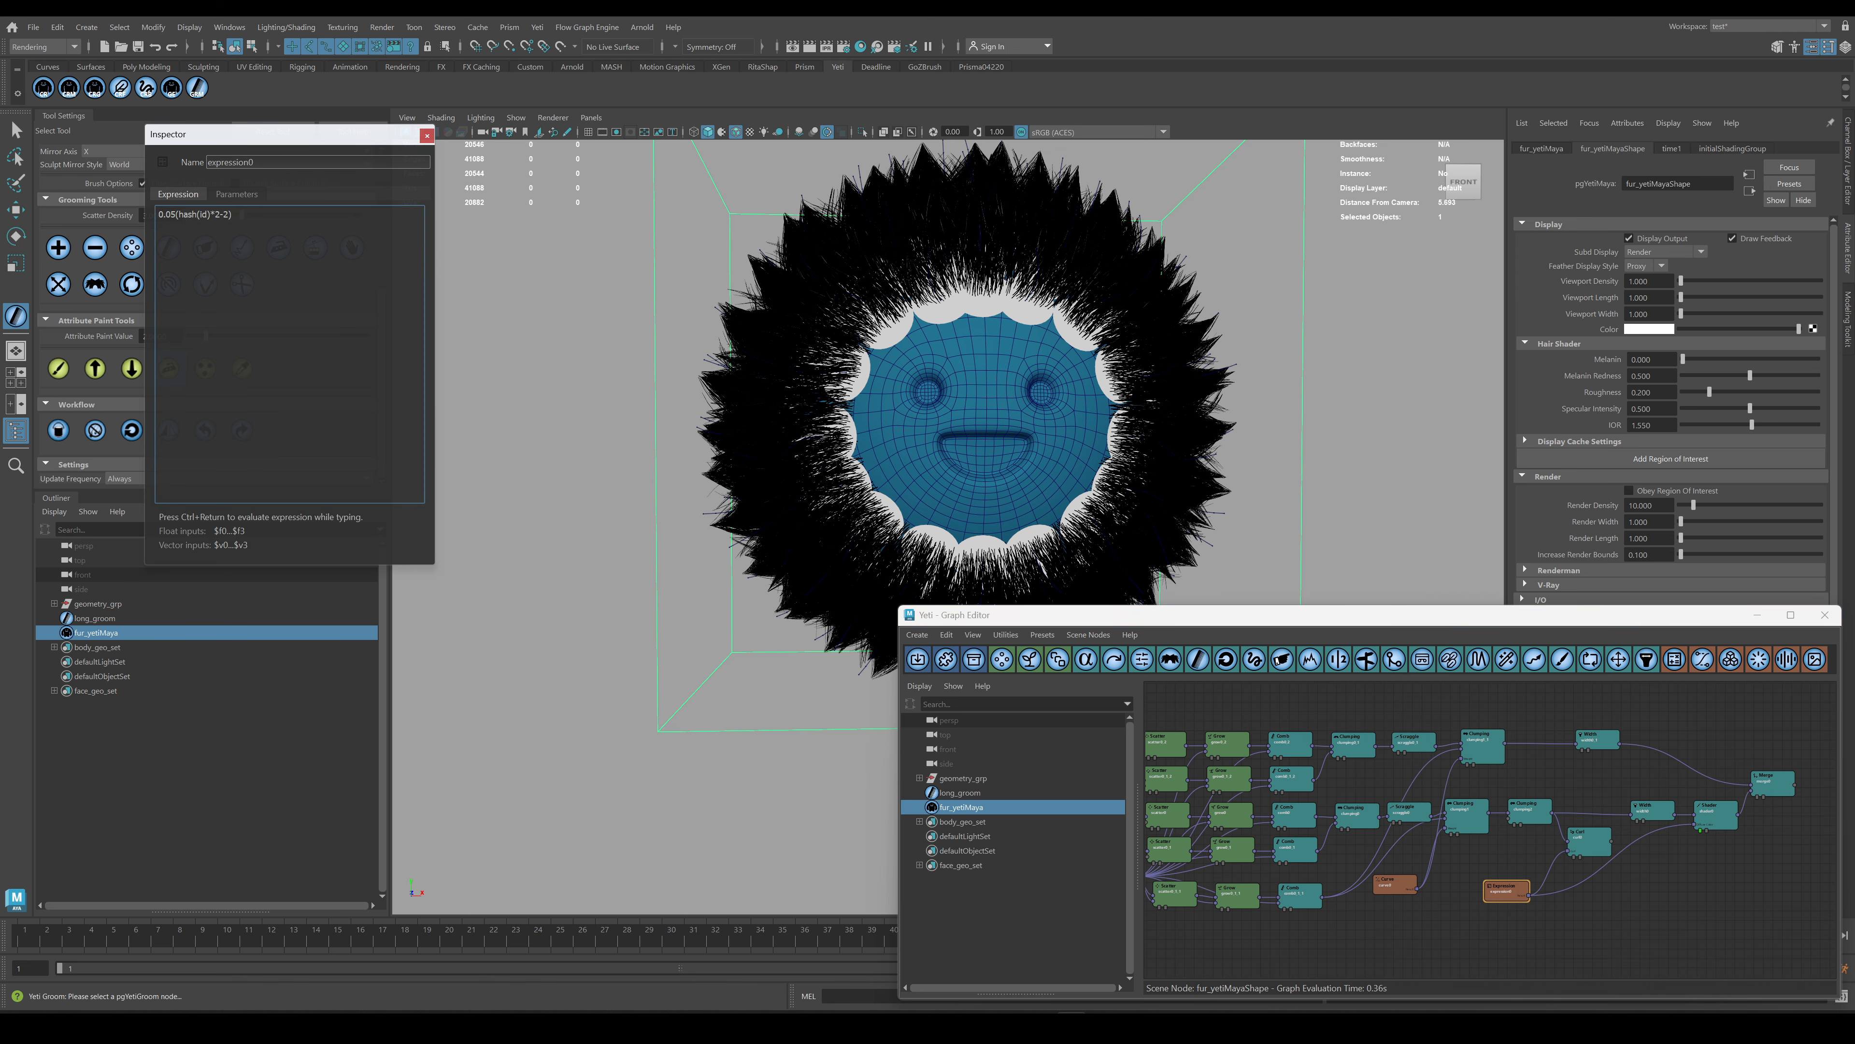
pyautogui.hotkey('ctrl', 'Return')
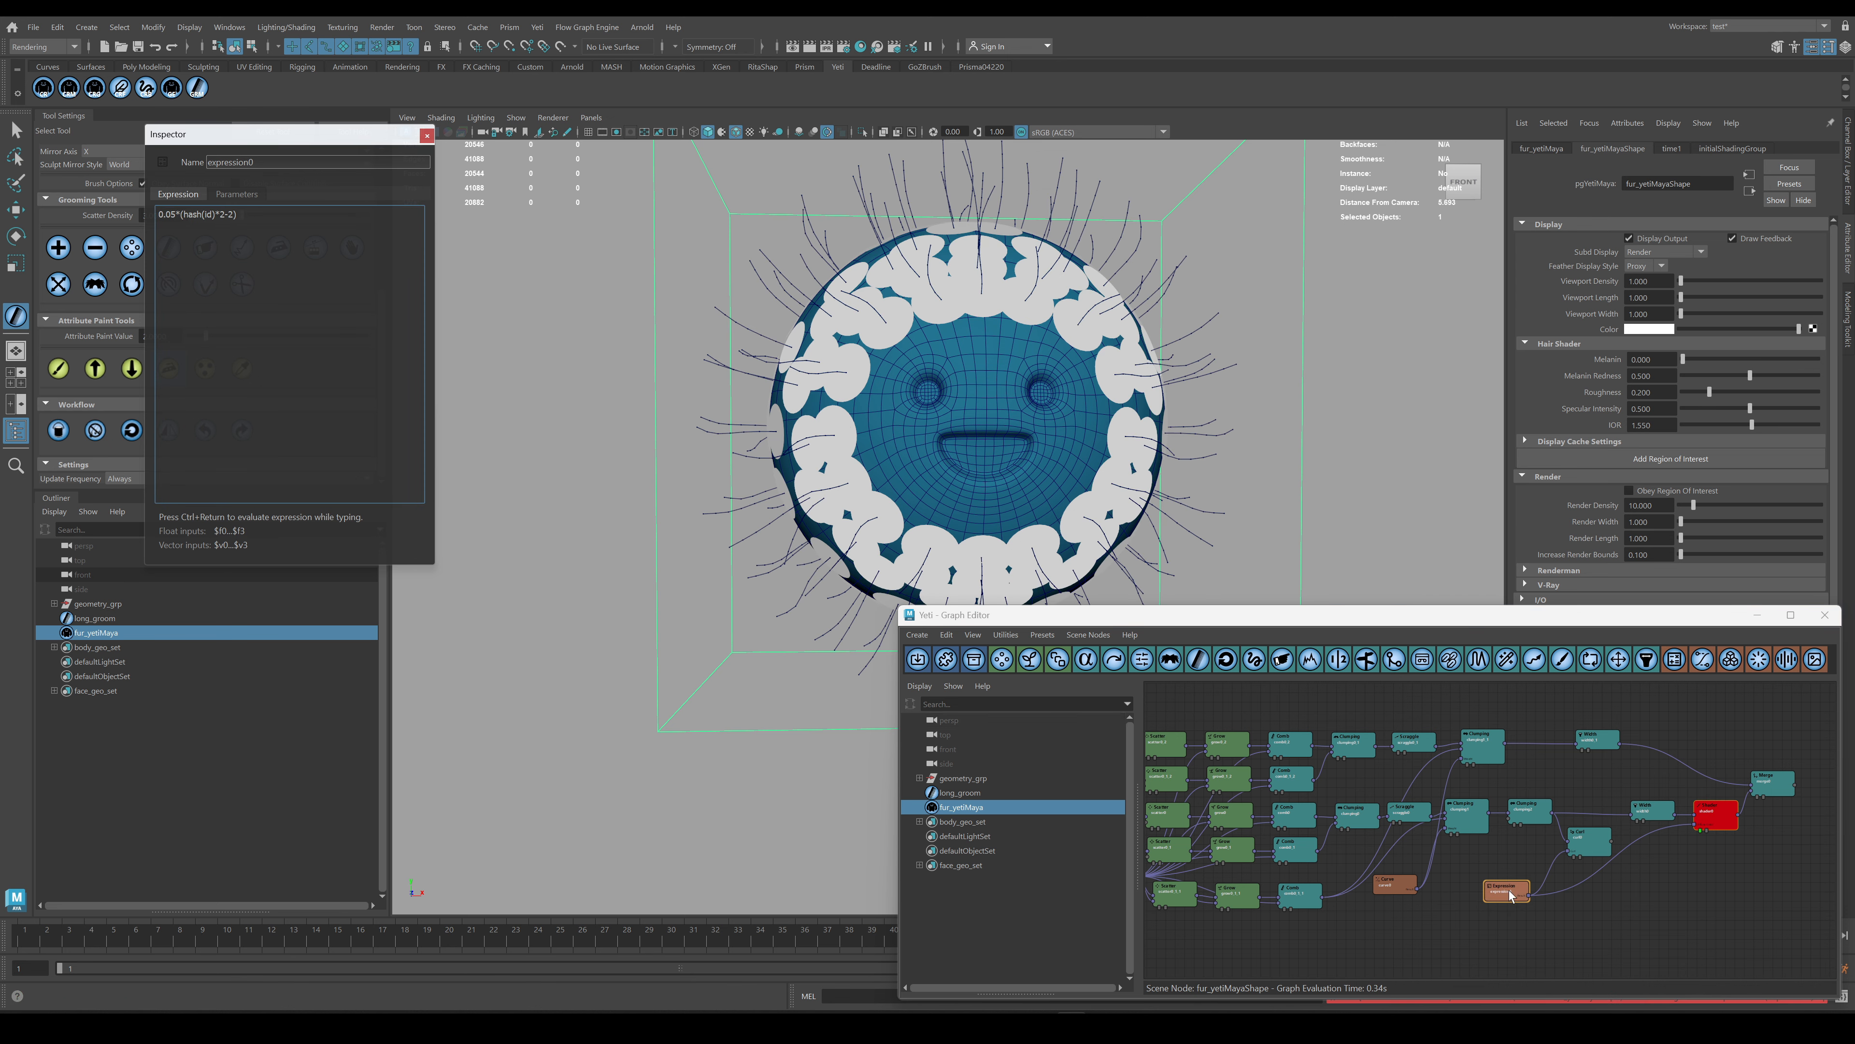
# Move expression0 and curl0 to the lowest scatter-grow-comb chain and connect curl0 between its comb and the clumping node.
pyautogui.moveTo(1510, 894); pyautogui.dragTo(1366, 939)
pyautogui.moveTo(1588, 845); pyautogui.dragTo(1337, 943)
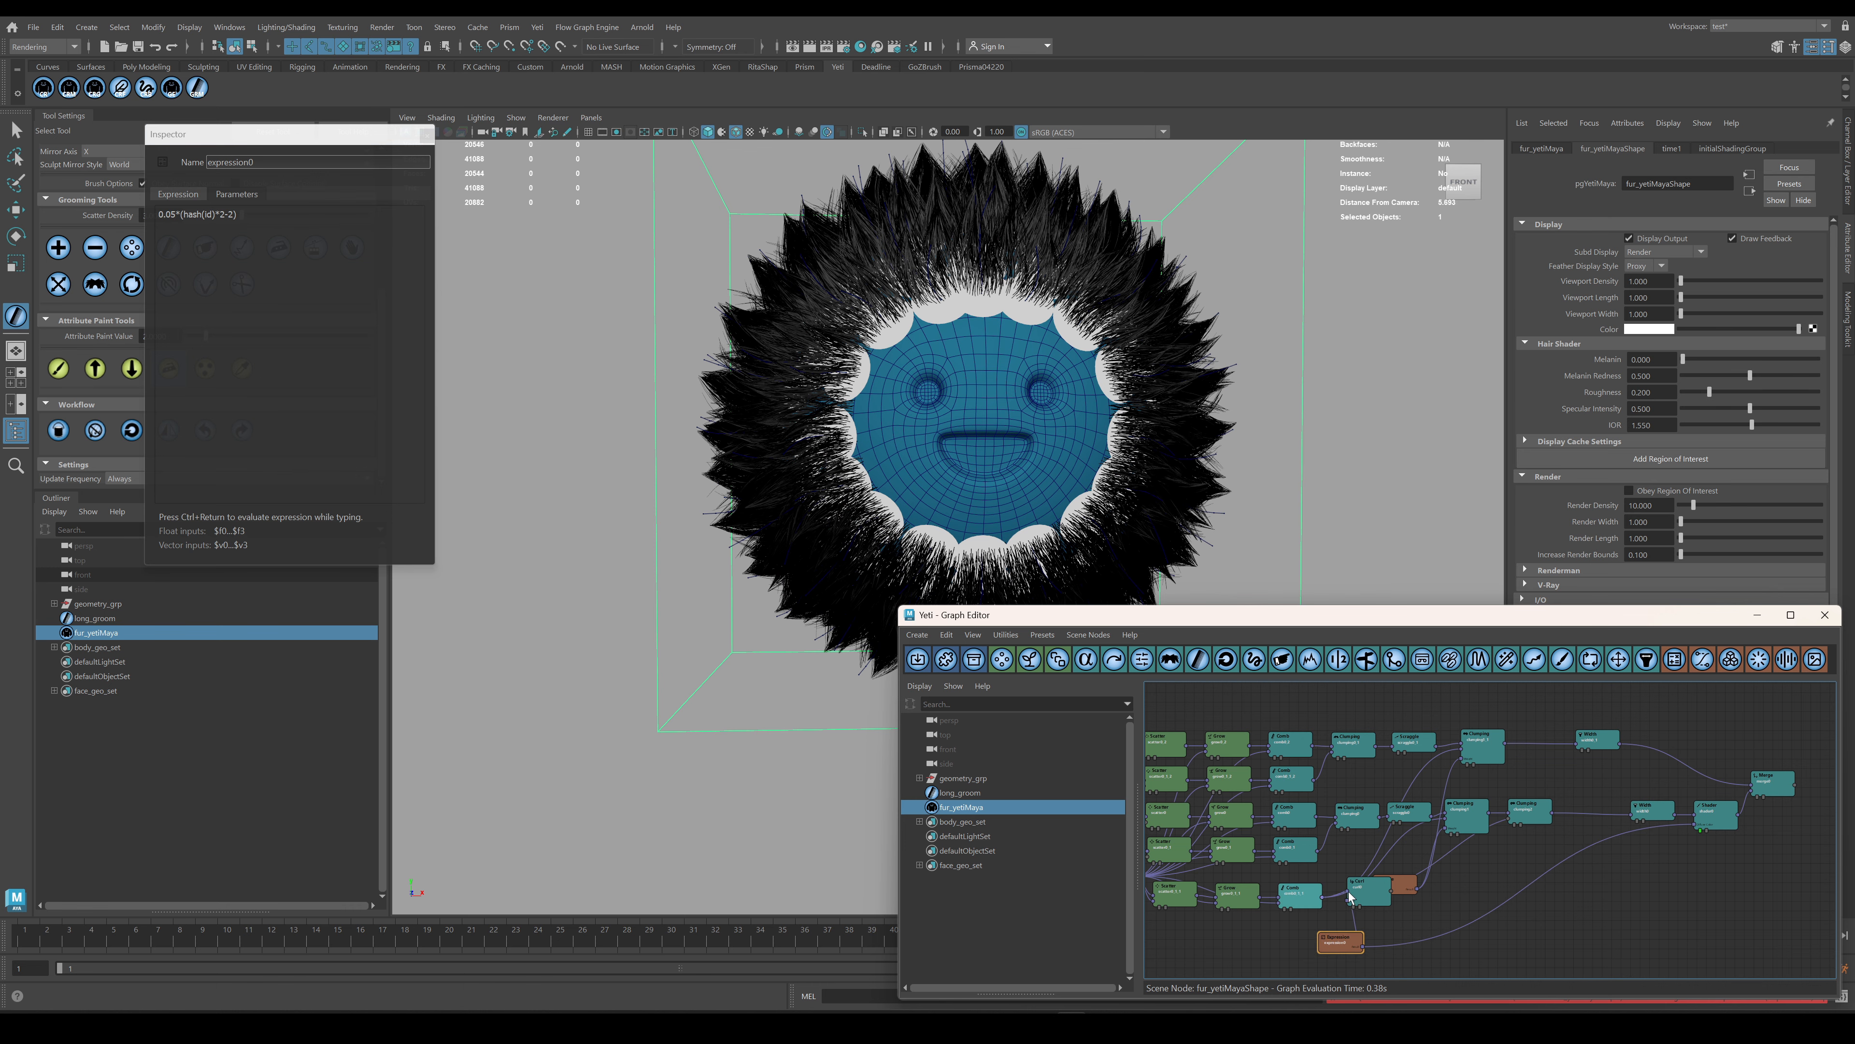
pyautogui.moveTo(1447, 813); pyautogui.dragTo(1444, 817)
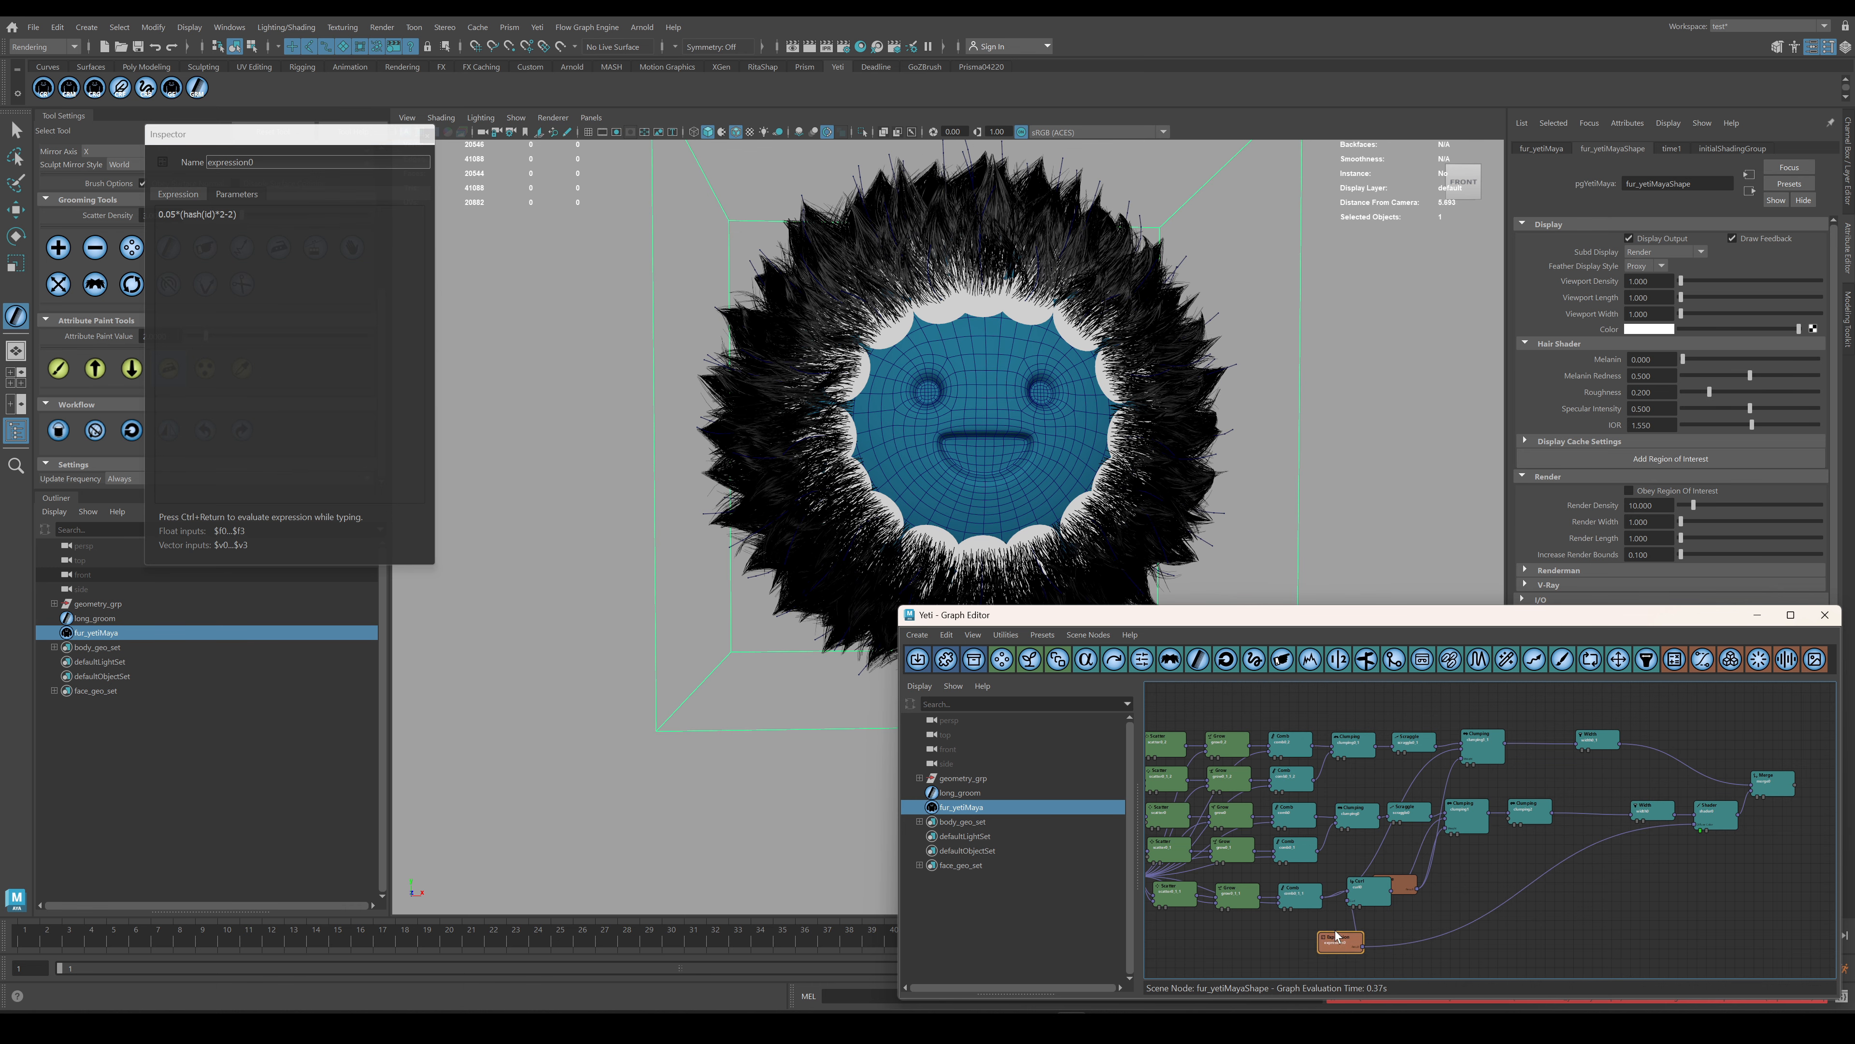
# Try a multiplier of 0.5 in expression0, and re-evaluate the expression with a revised multiplier.
pyautogui.moveTo(1198, 541)
pyautogui.keyDown('alt'); pyautogui.mouseDown()
pyautogui.moveTo(1220, 511)
pyautogui.moveTo(1187, 526)
pyautogui.mouseUp(); pyautogui.keyUp('alt')
pyautogui.click(170, 214)
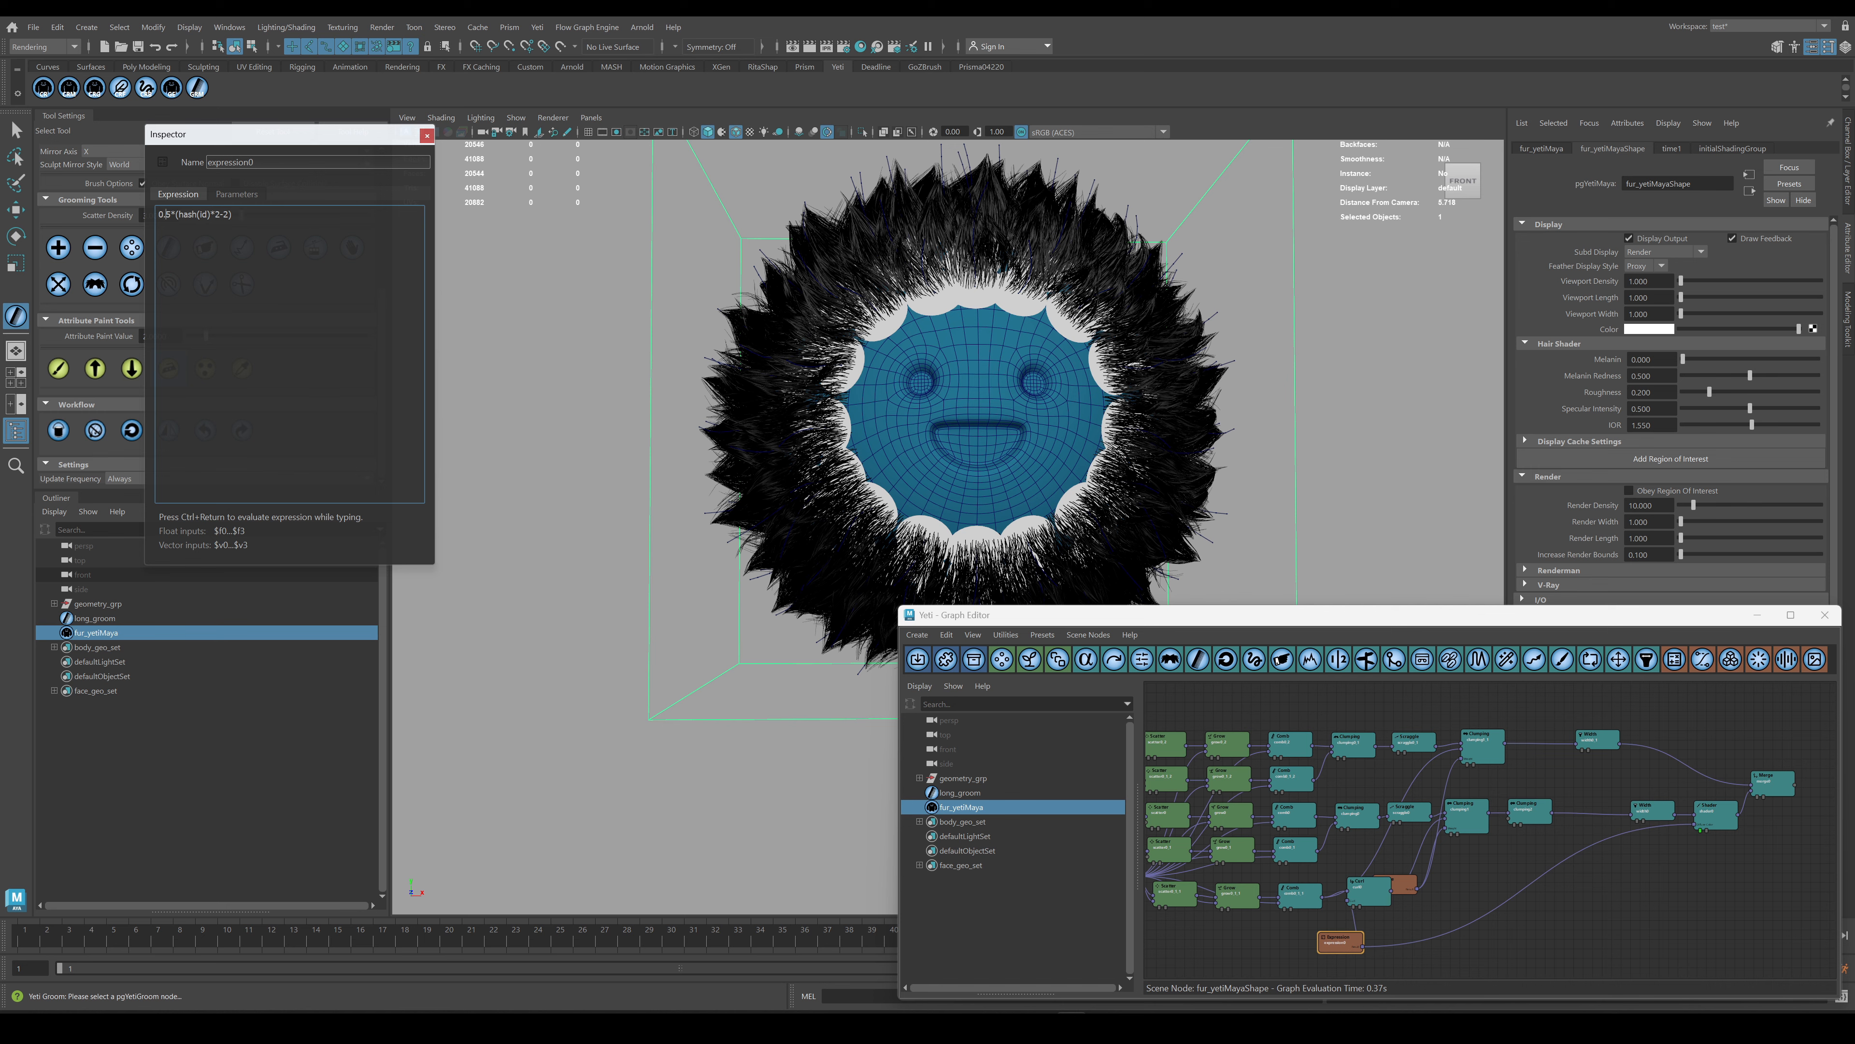
pyautogui.hotkey('ctrl', 'Return')
pyautogui.write('03')
pyautogui.press('Return')
pyautogui.hotkey('ctrl', 'Return')
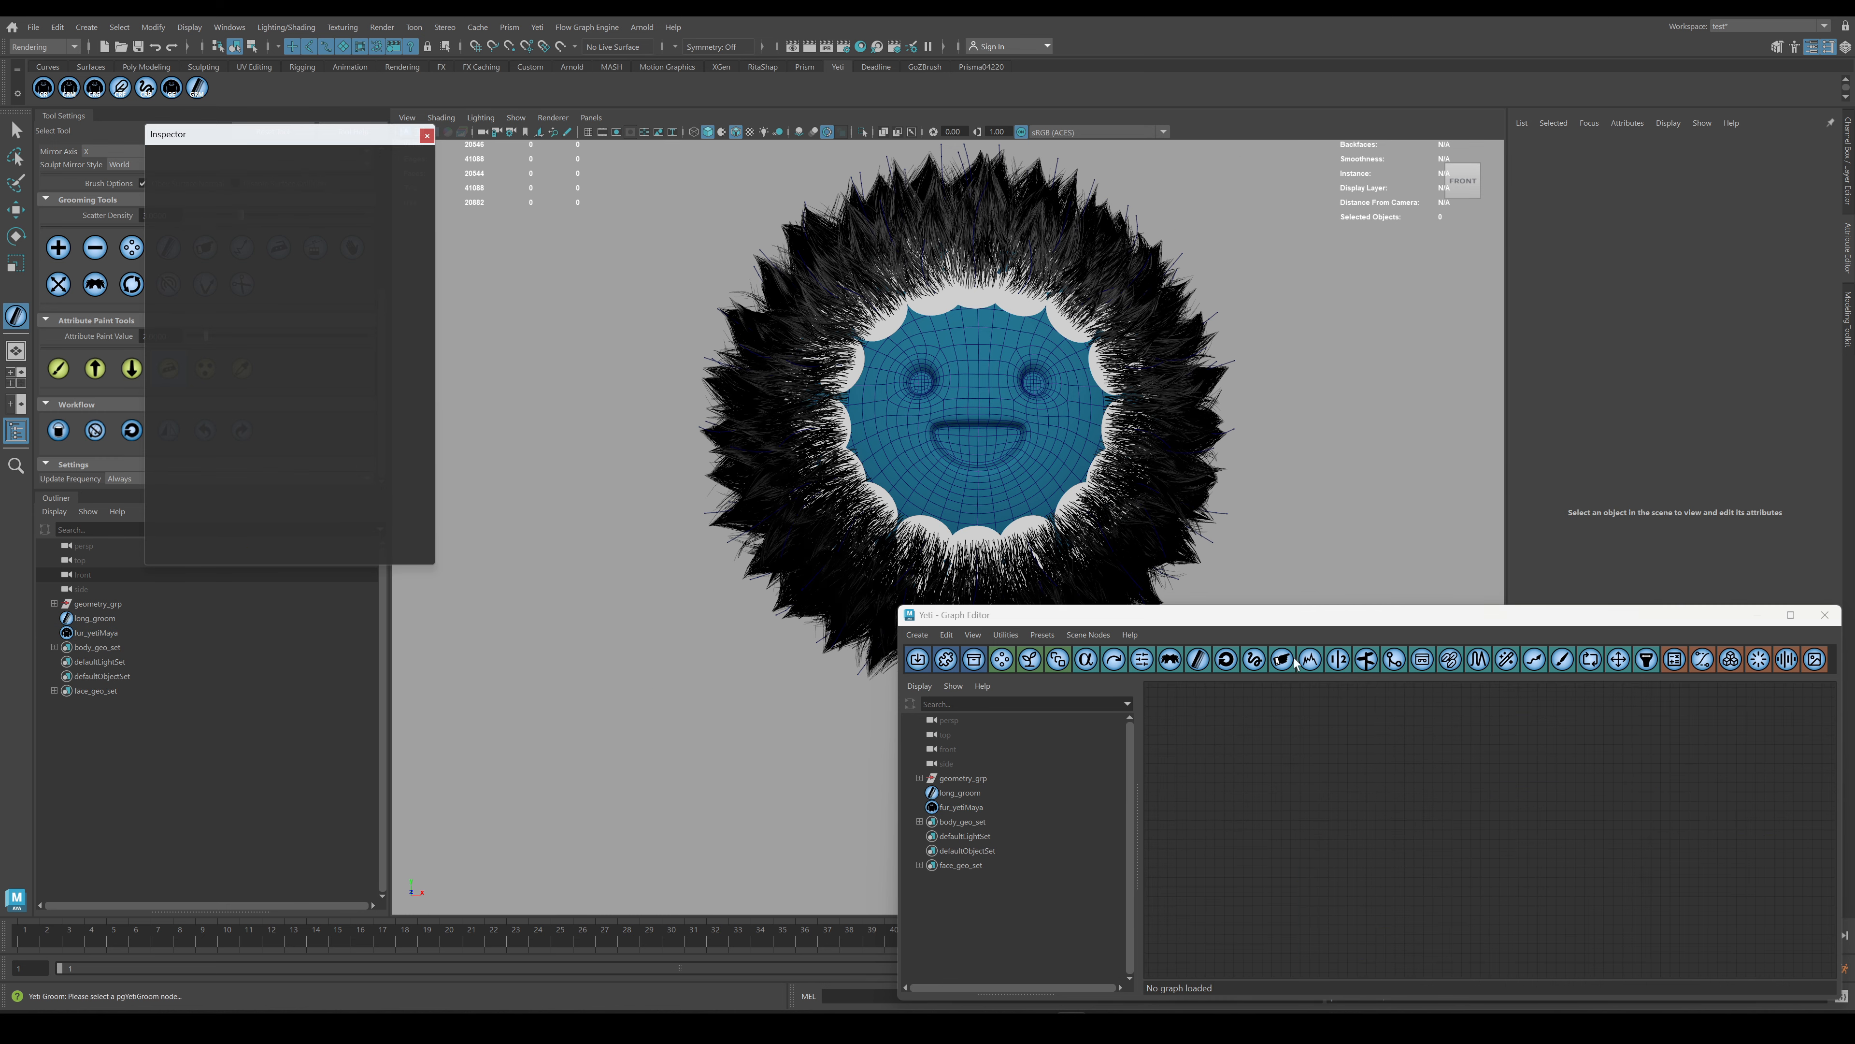
# Set curl0's Curl Random to 0.32, Phase Random to 0.2, Root Curl to 0 and Length to 0.4.
pyautogui.click(1368, 890)
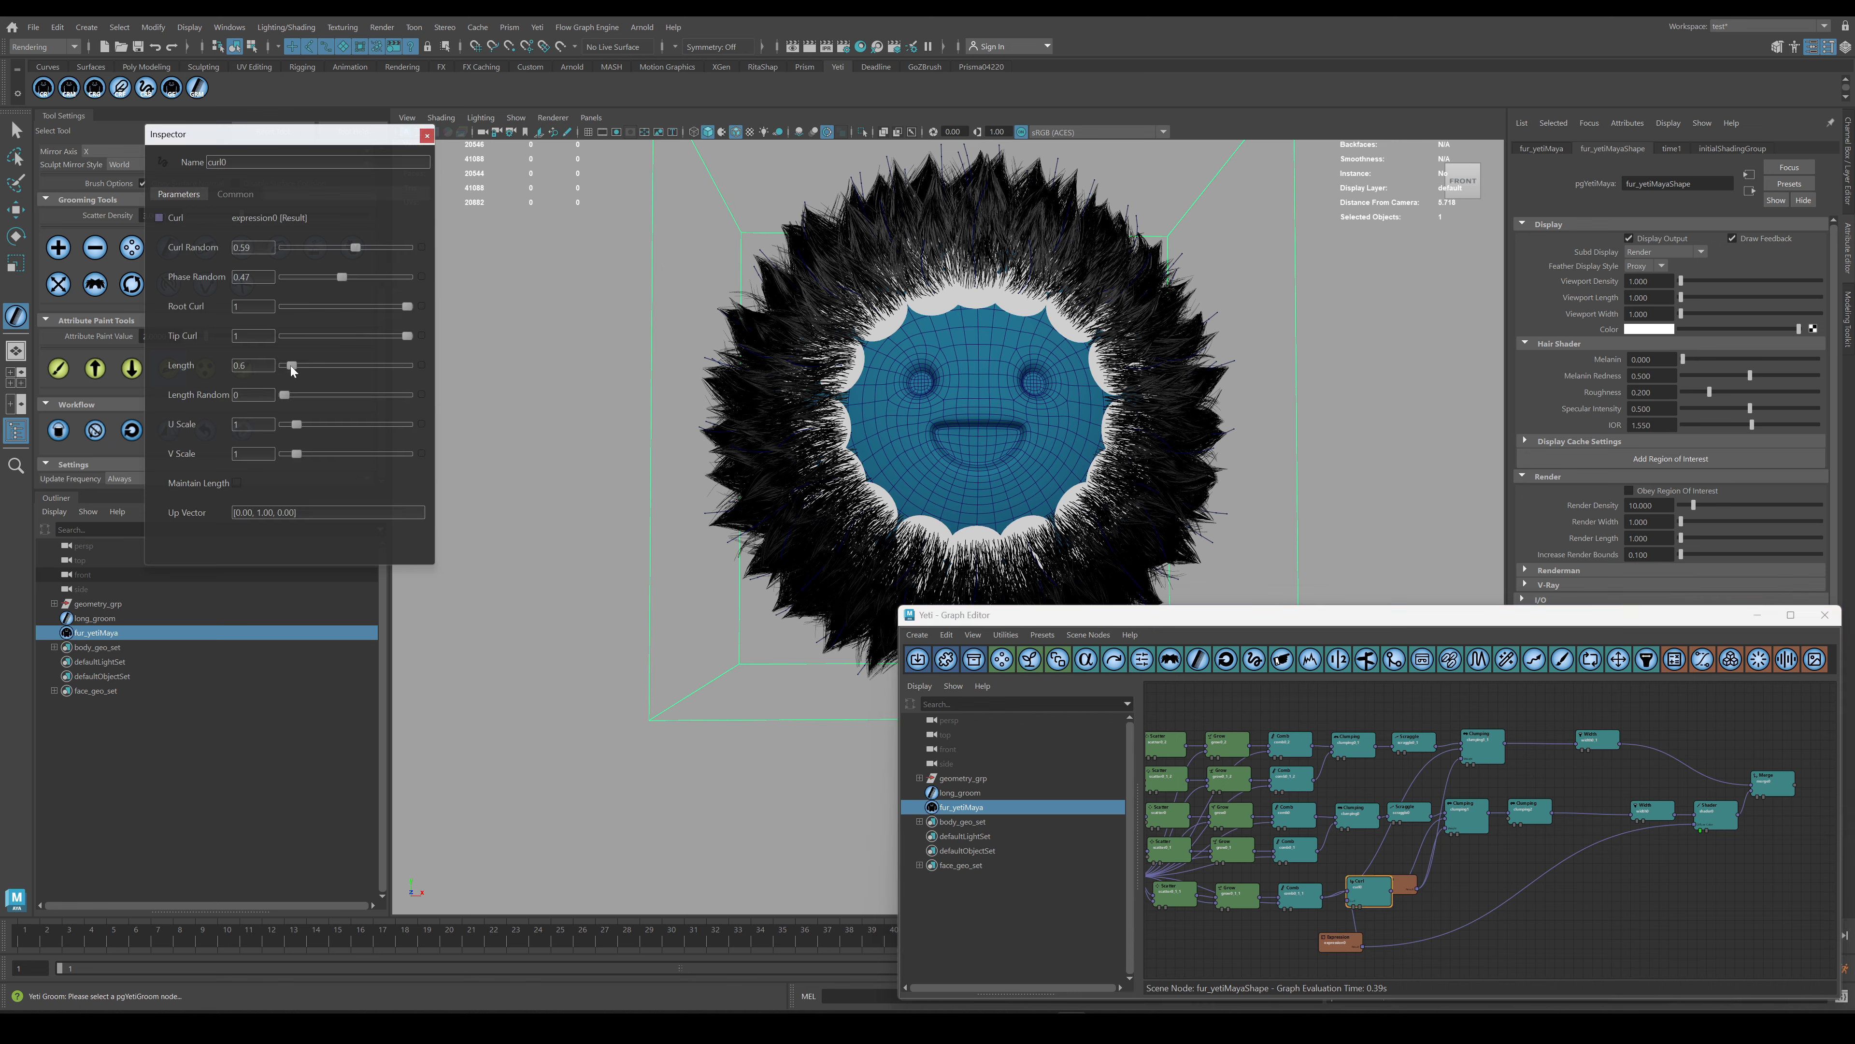
pyautogui.click(323, 247)
pyautogui.click(309, 276)
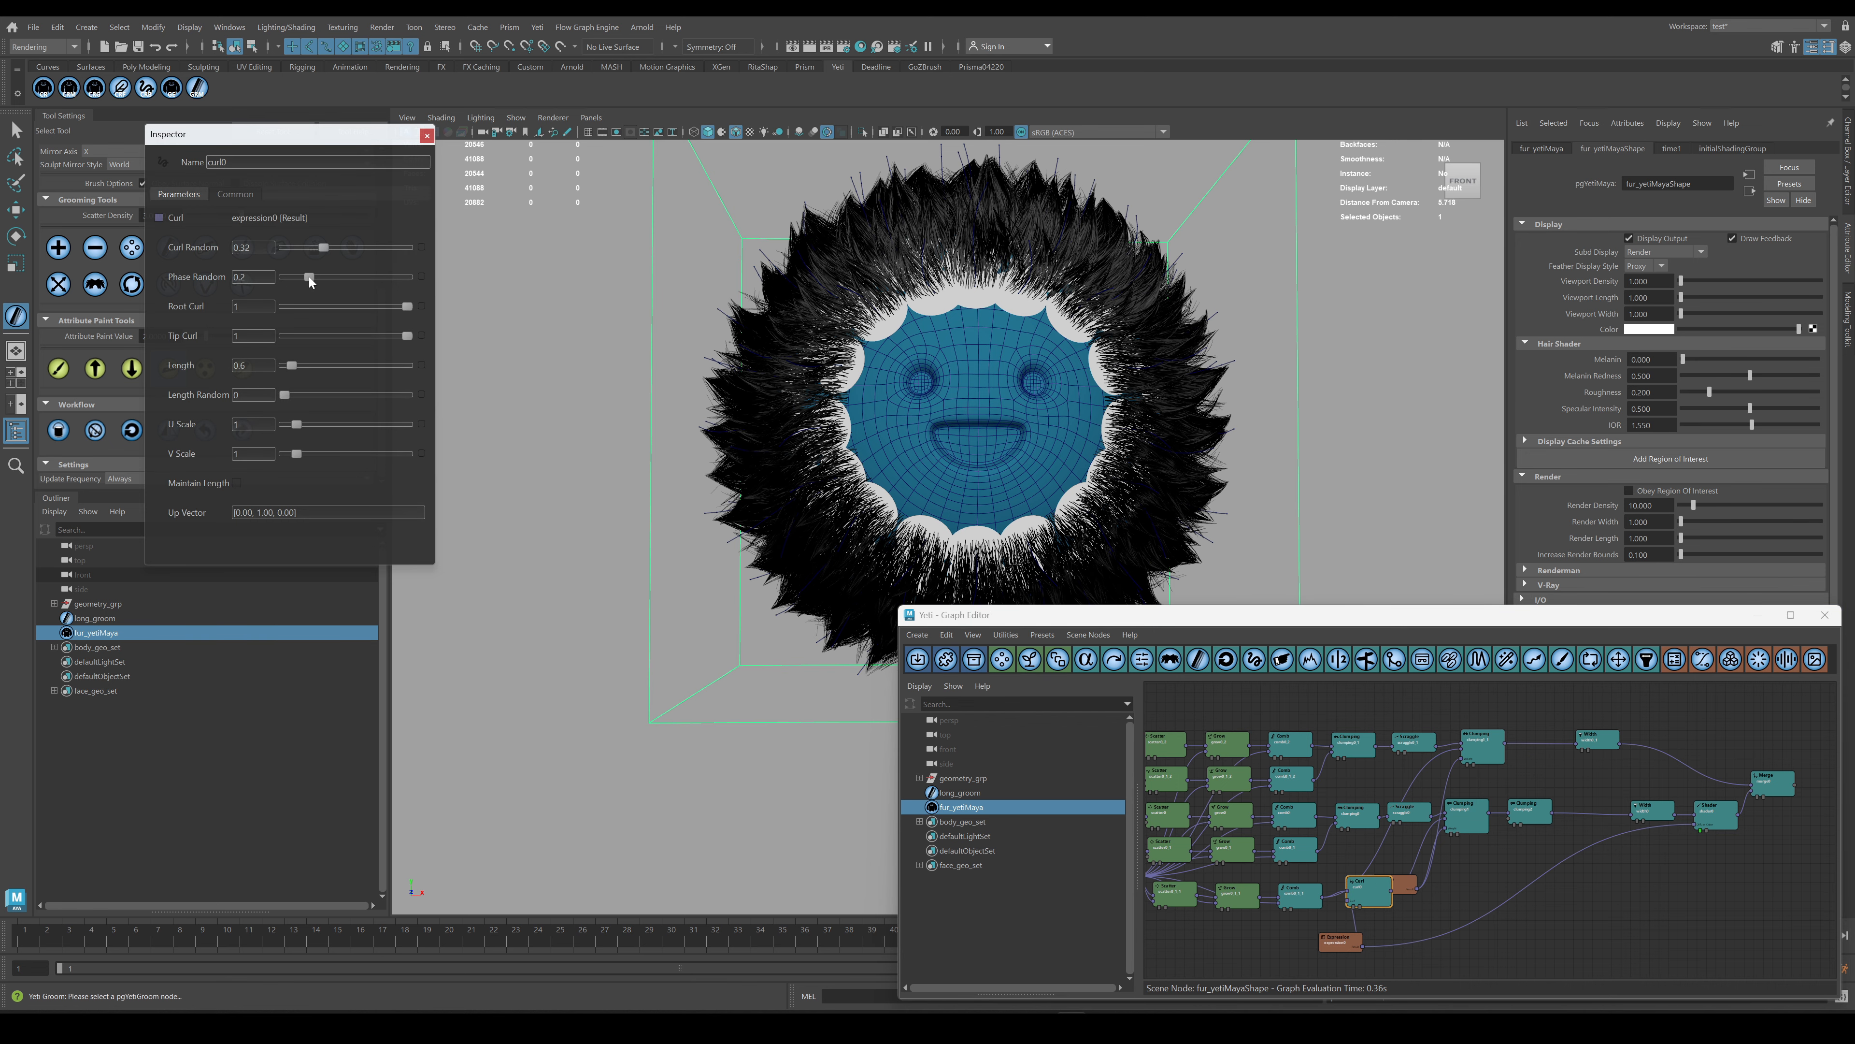
pyautogui.moveTo(299, 364); pyautogui.dragTo(290, 364)
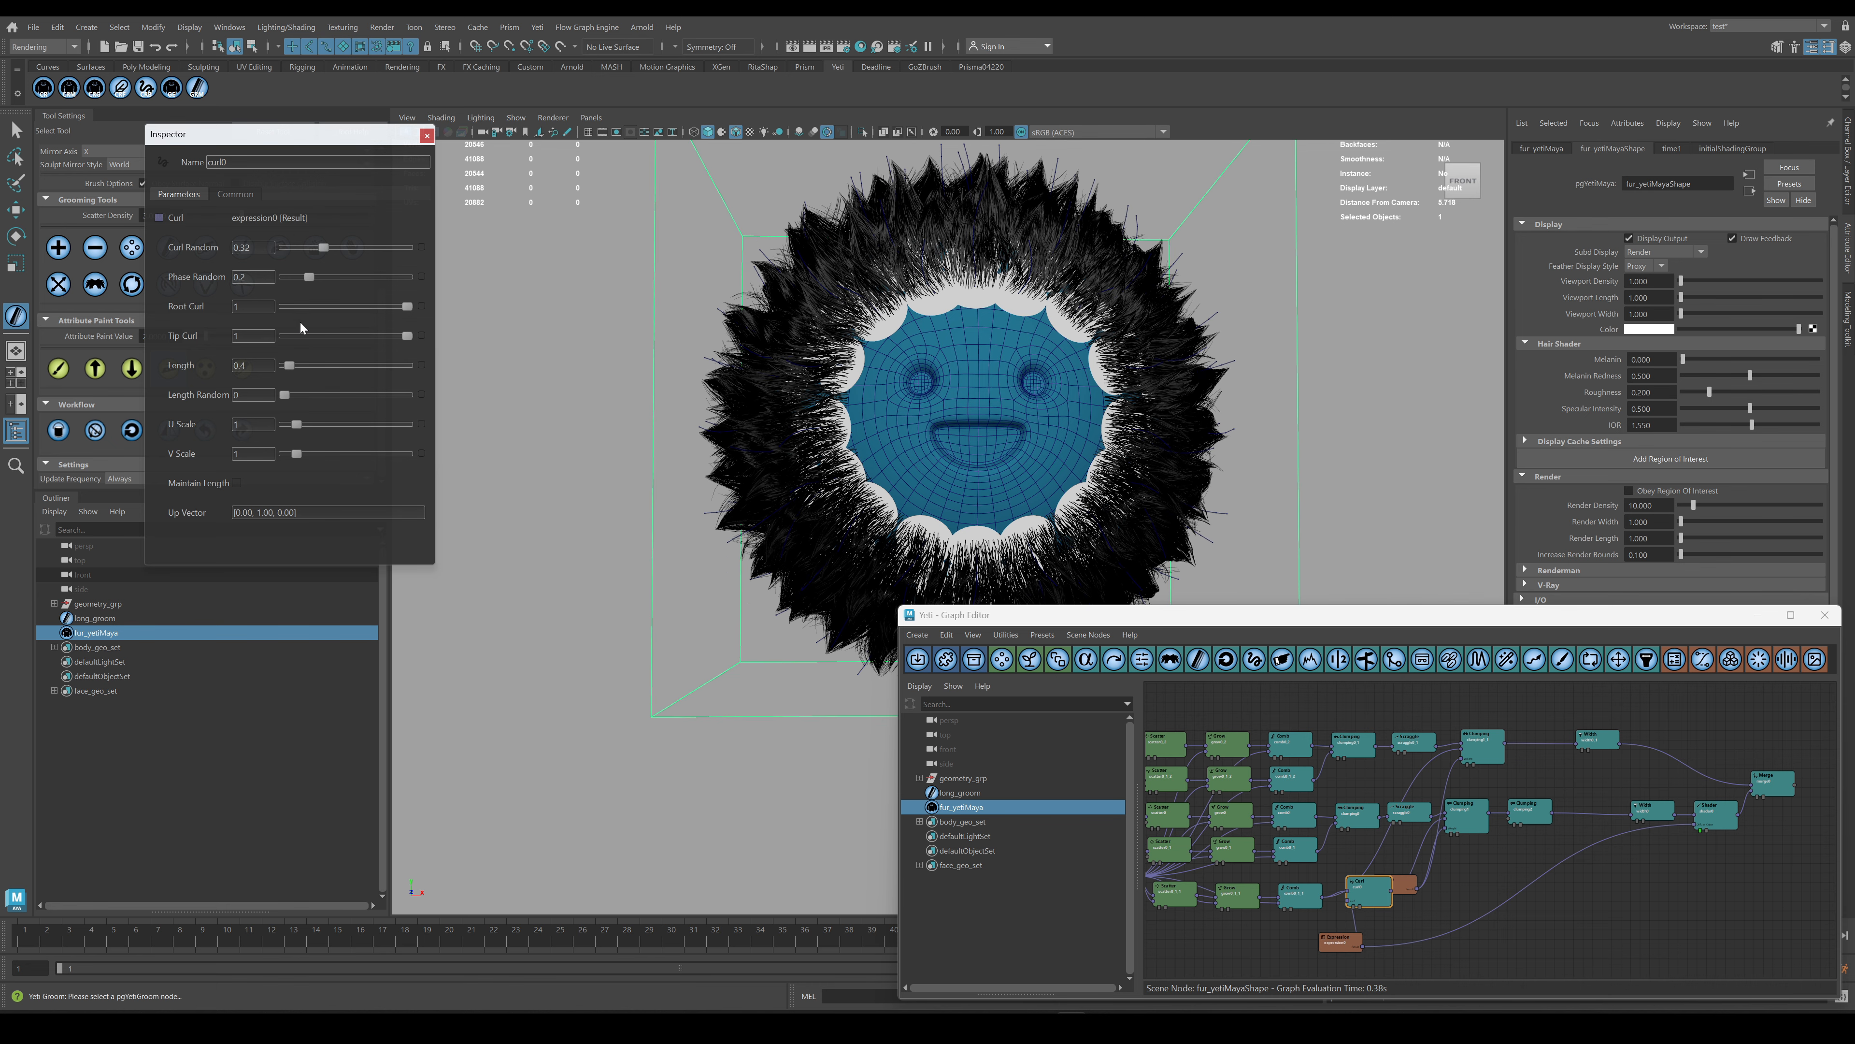
pyautogui.keyDown('alt'); pyautogui.moveTo(1287, 361); pyautogui.dragTo(1081, 344); pyautogui.keyUp('alt')
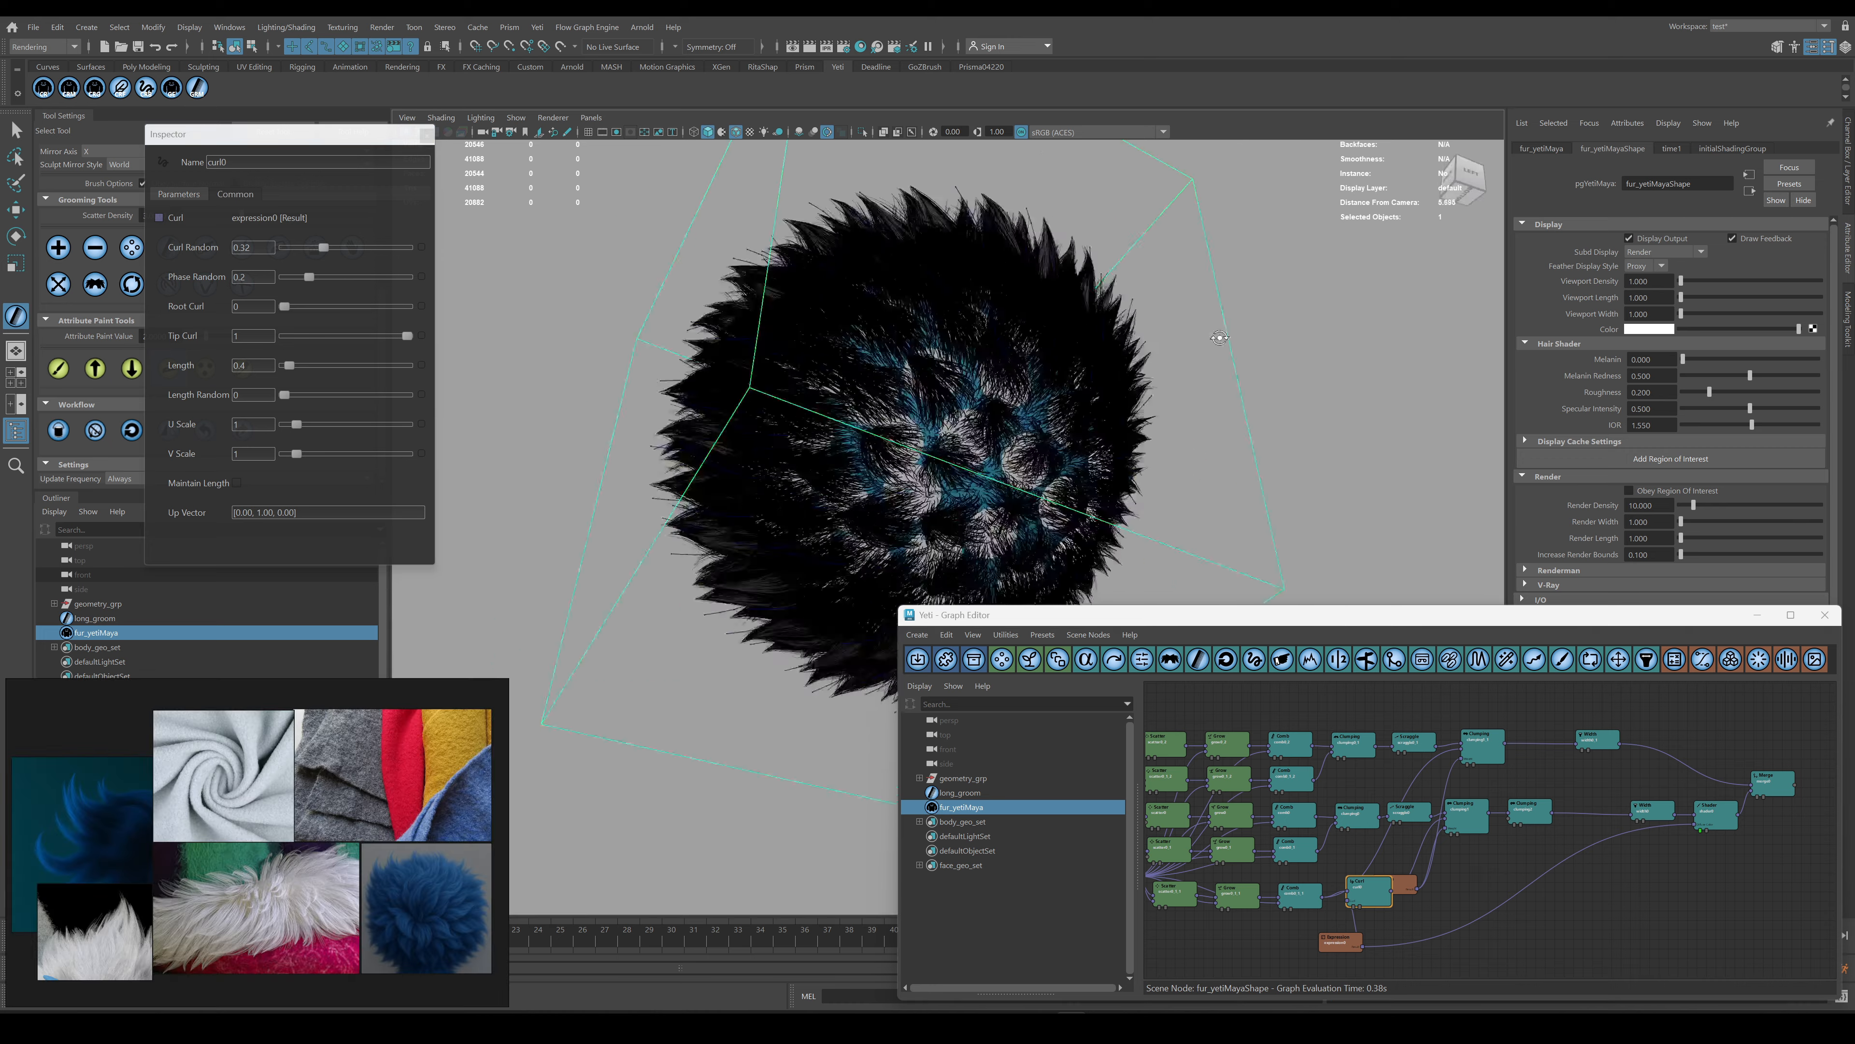
# Remove expression0's connection to the node after width0, check the fur from several sides, and open width0's parameters.
pyautogui.click(1669, 824)
pyautogui.press('Delete')
pyautogui.keyDown('alt'); pyautogui.moveTo(1307, 438); pyautogui.dragTo(1001, 424); pyautogui.keyUp('alt')
pyautogui.click(1757, 796)
pyautogui.keyDown('alt'); pyautogui.moveTo(1165, 473); pyautogui.dragTo(1289, 439); pyautogui.keyUp('alt')
pyautogui.doubleClick(1650, 811)
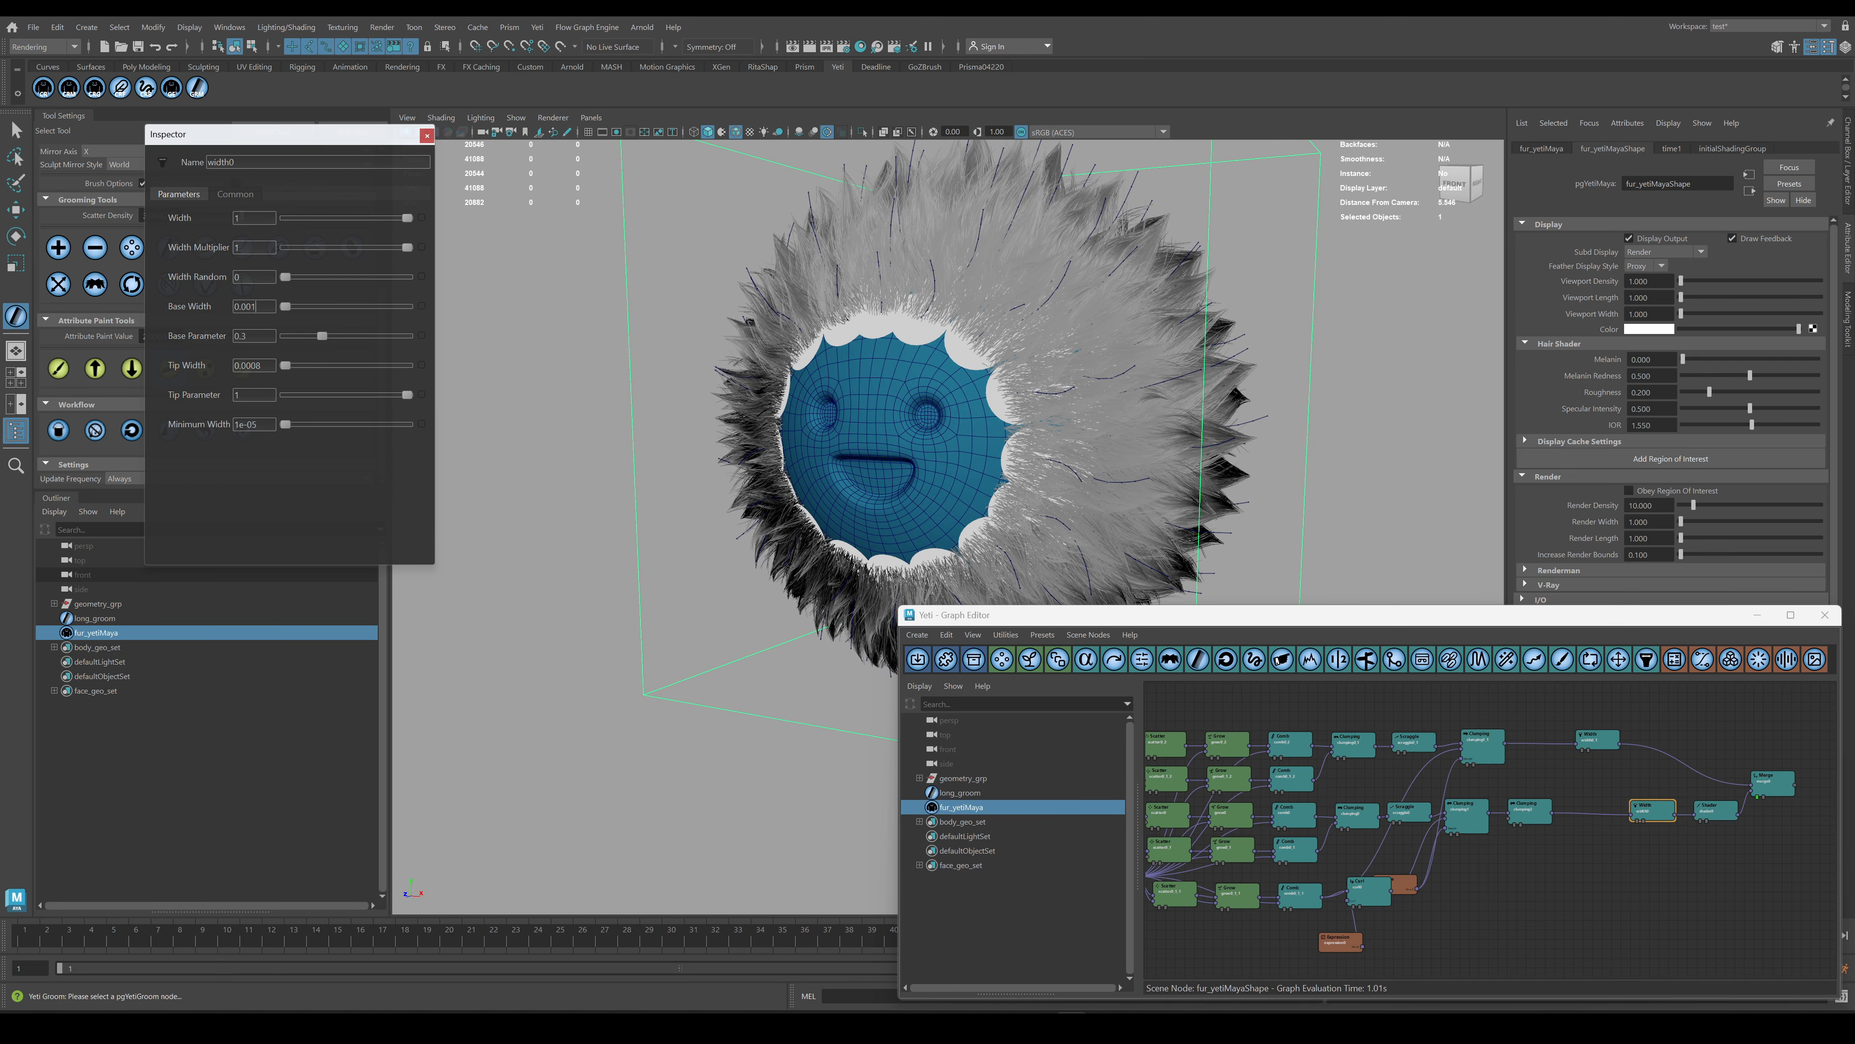
# Set width0's Base Width to 0.001 and Tip Width to 0.0004, and move the width, shader and merge nodes closer to the chain.
pyautogui.press('Return')
pyautogui.press('Return')
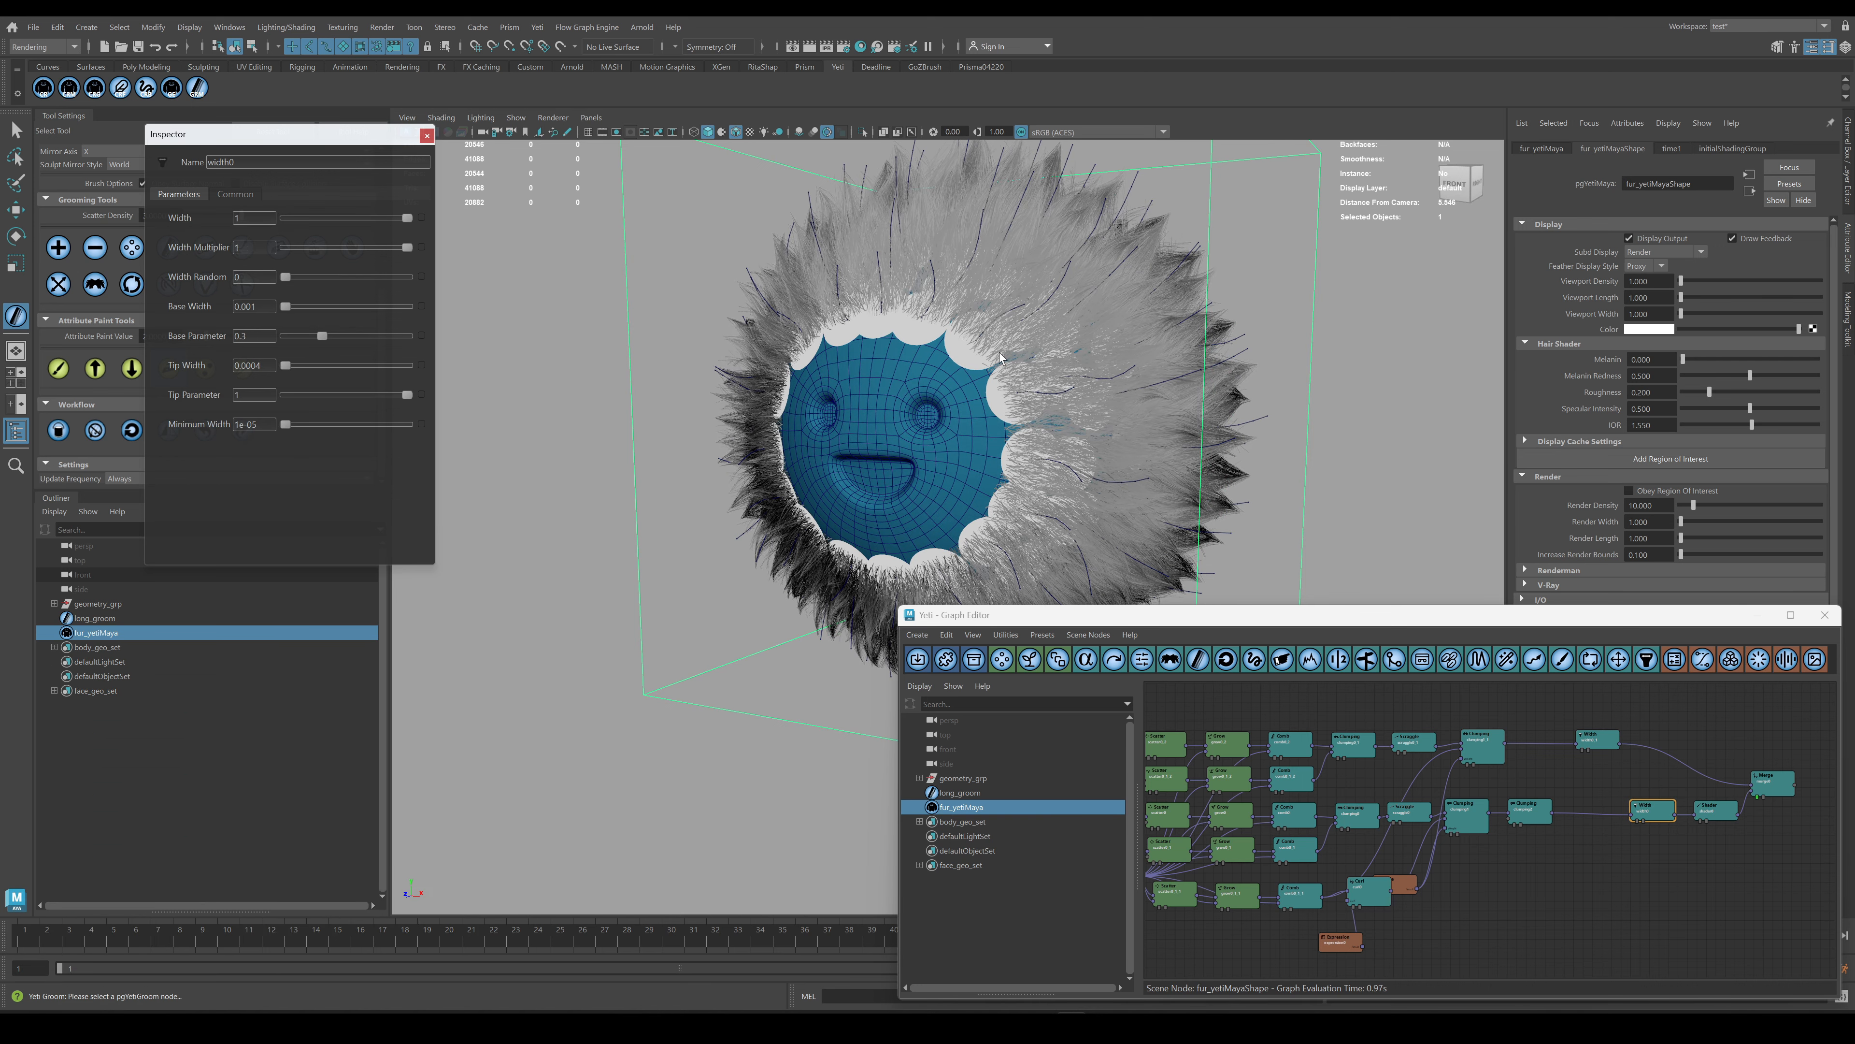
pyautogui.click(1177, 610)
pyautogui.keyDown('shift'); pyautogui.click(1726, 812); pyautogui.keyUp('shift')
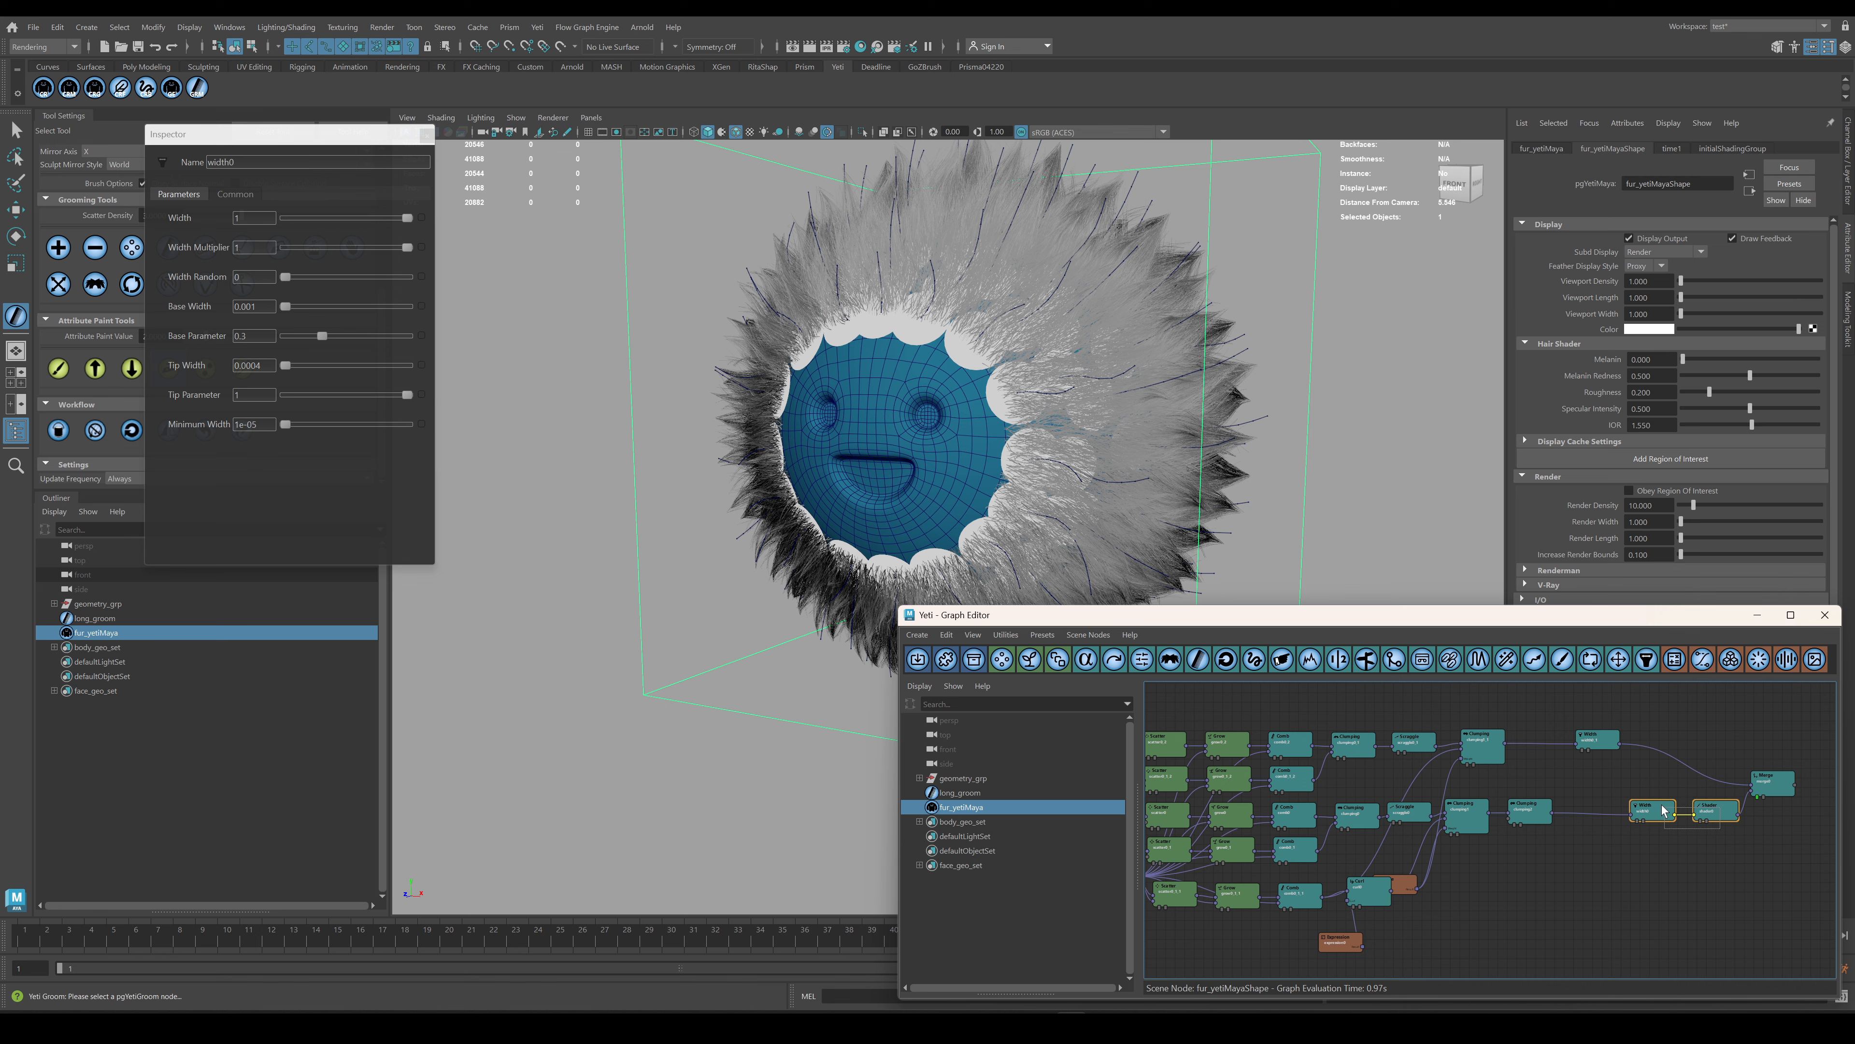
pyautogui.moveTo(1652, 816); pyautogui.dragTo(1600, 821)
pyautogui.doubleClick(1600, 819)
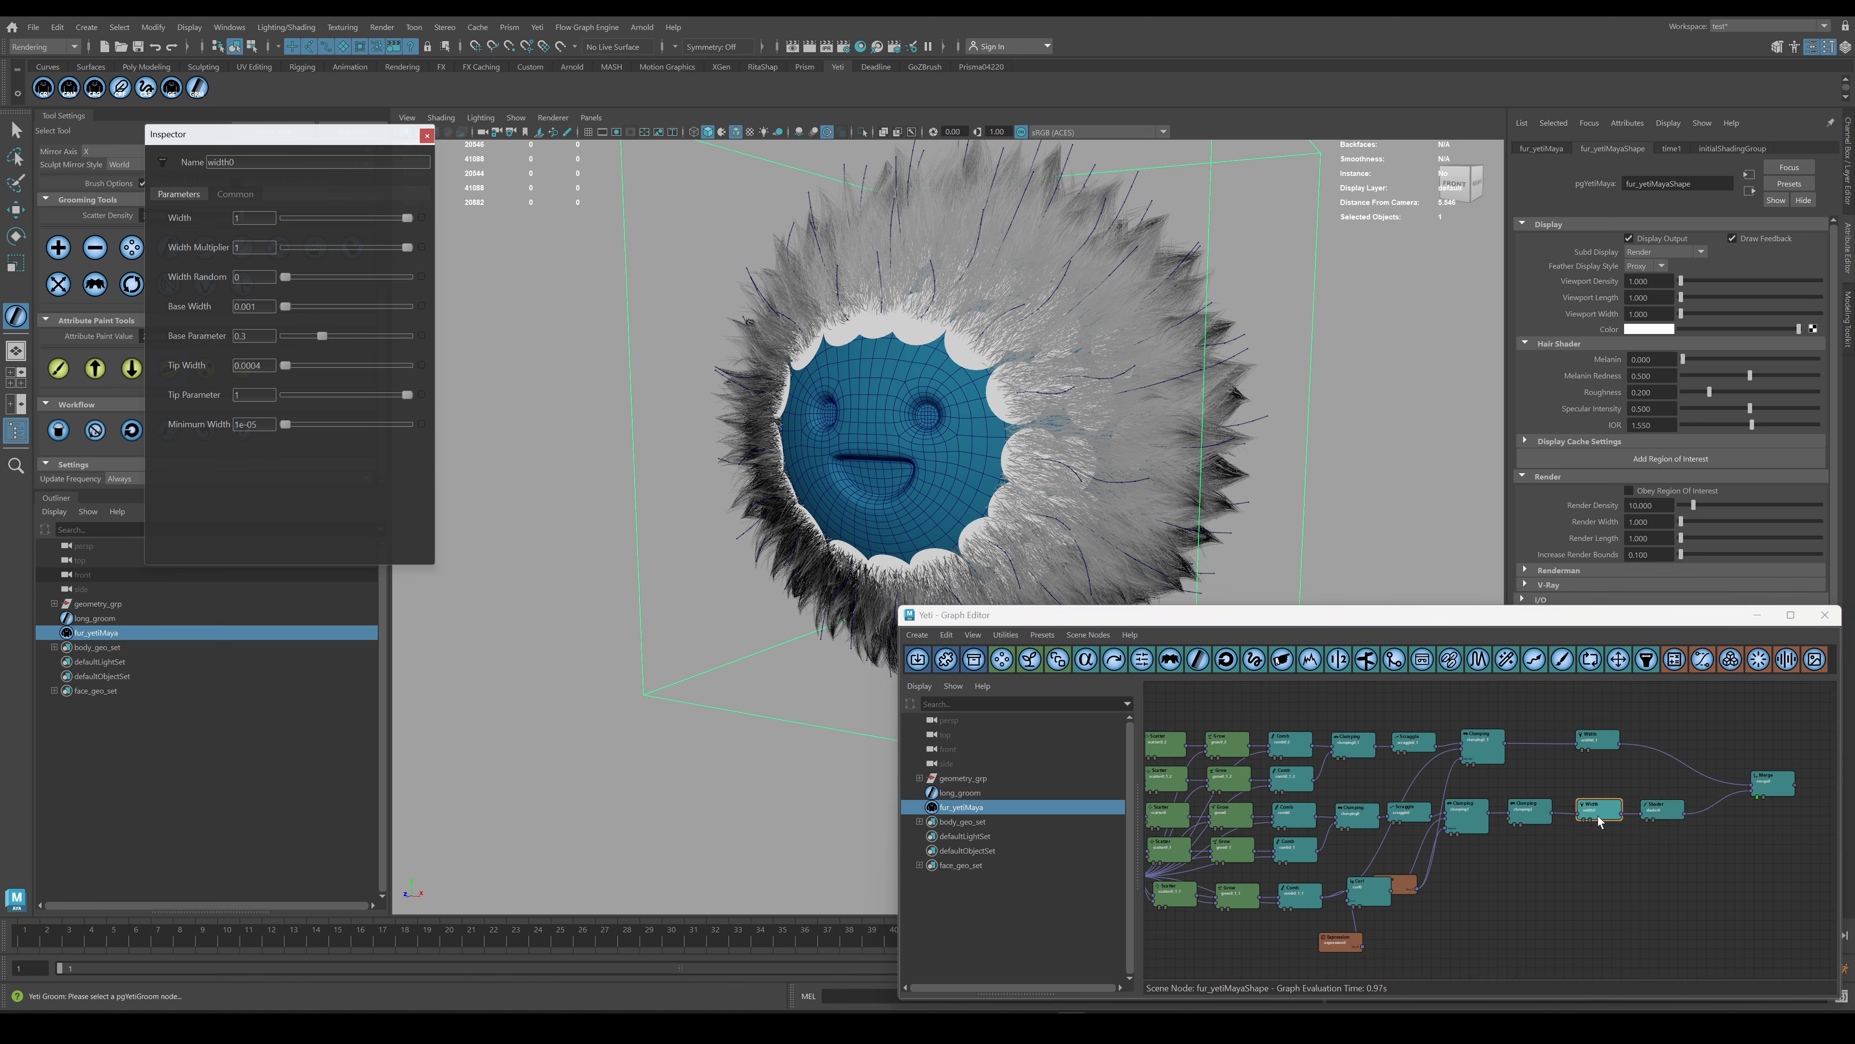
pyautogui.moveTo(1772, 785); pyautogui.dragTo(1727, 776)
pyautogui.doubleClick(1600, 812)
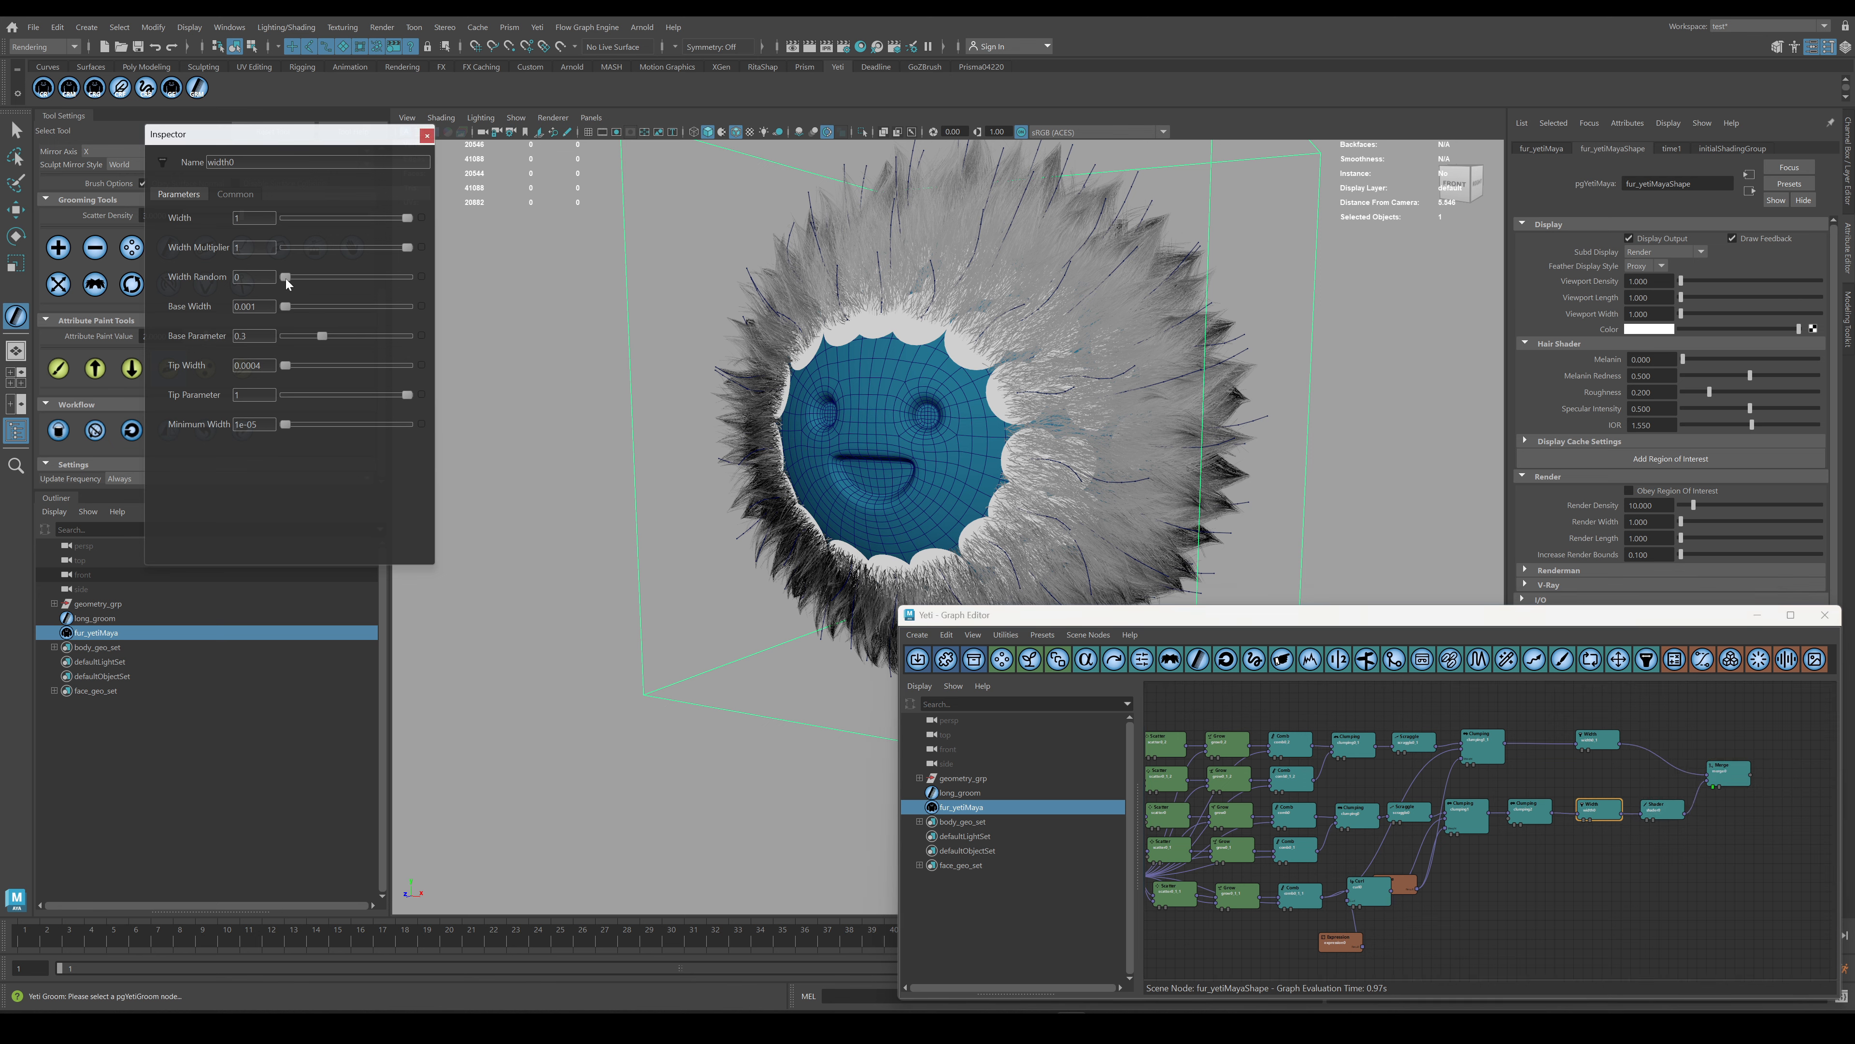
# Set scatter0's Density Multiplier to 10000.
pyautogui.keyDown('alt'); pyautogui.moveTo(1257, 847); pyautogui.dragTo(1317, 836, button='middle'); pyautogui.keyUp('alt')
pyautogui.doubleClick(1230, 806)
pyautogui.write('10000')
pyautogui.press('Return')
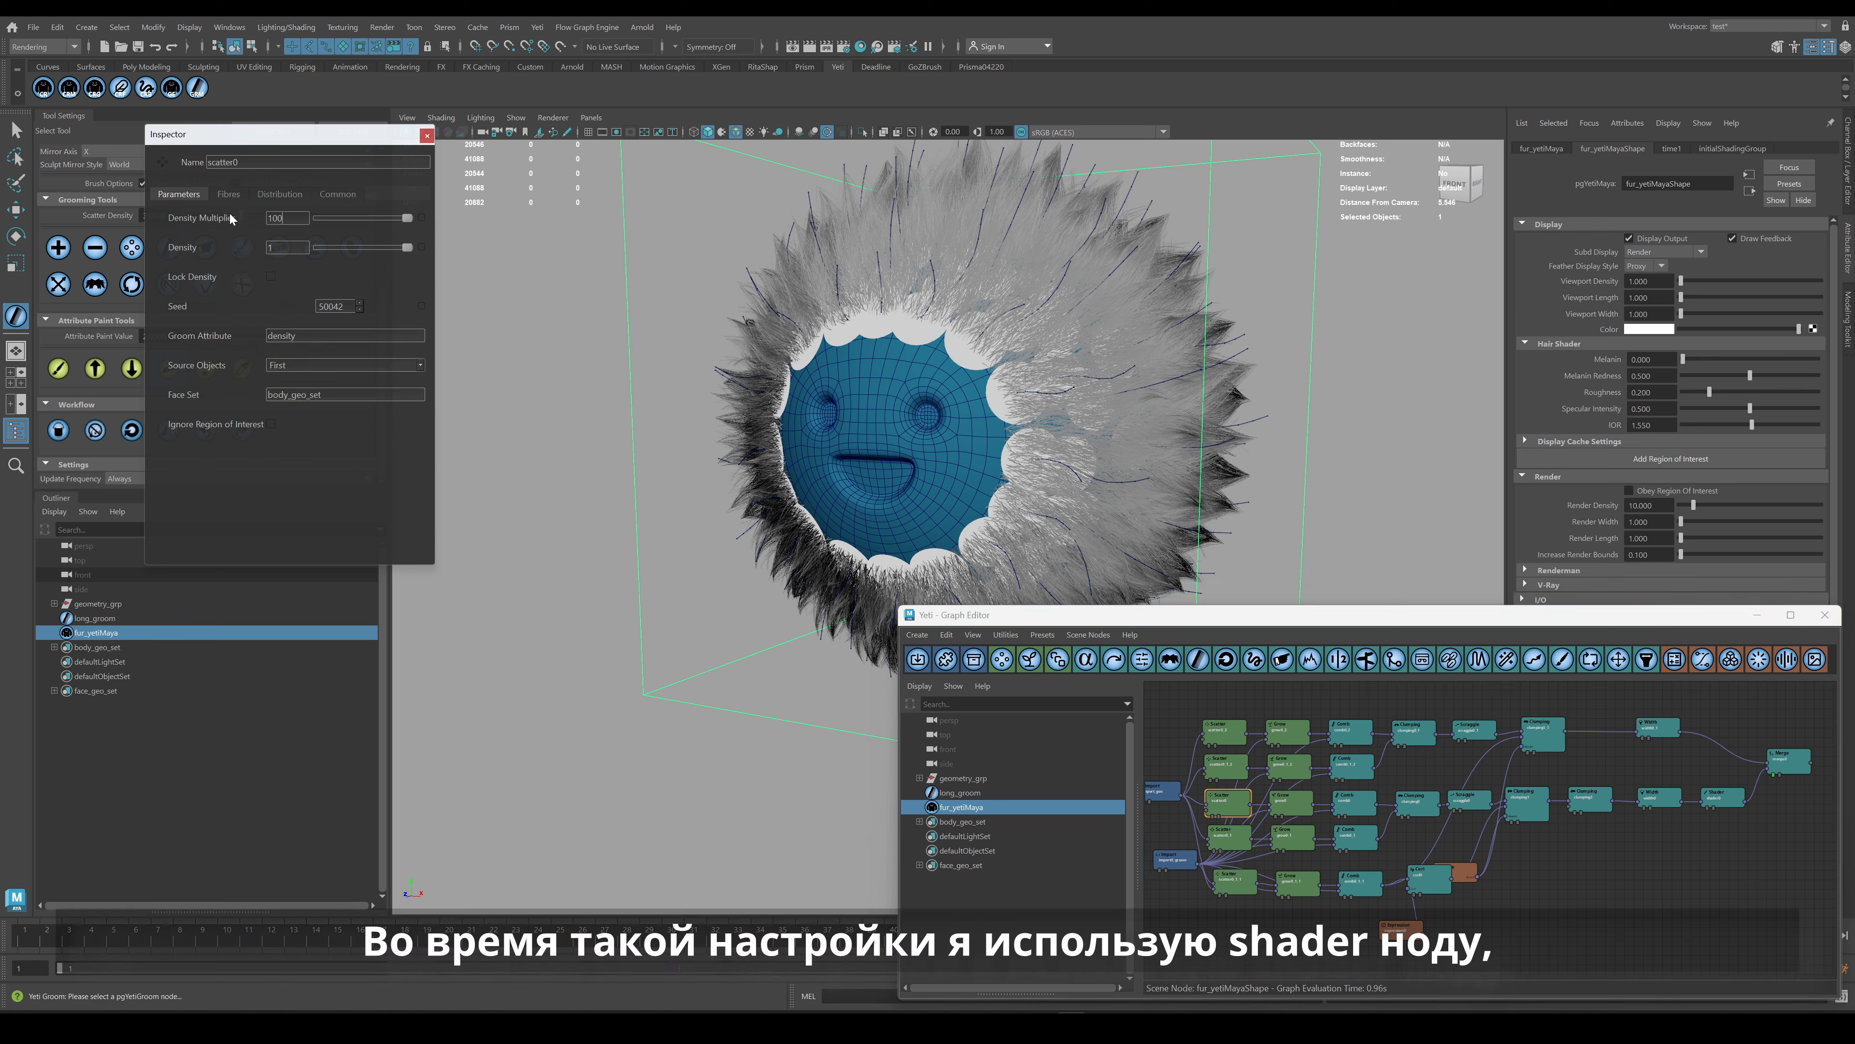
# Set grow0's Minimum Length to 0.86, Length Bias to -0.12 and Segment Count to 15.
pyautogui.doubleClick(1291, 802)
pyautogui.moveTo(336, 248); pyautogui.dragTo(345, 247)
pyautogui.moveTo(349, 335); pyautogui.dragTo(342, 337)
pyautogui.write('15')
pyautogui.press('Return')
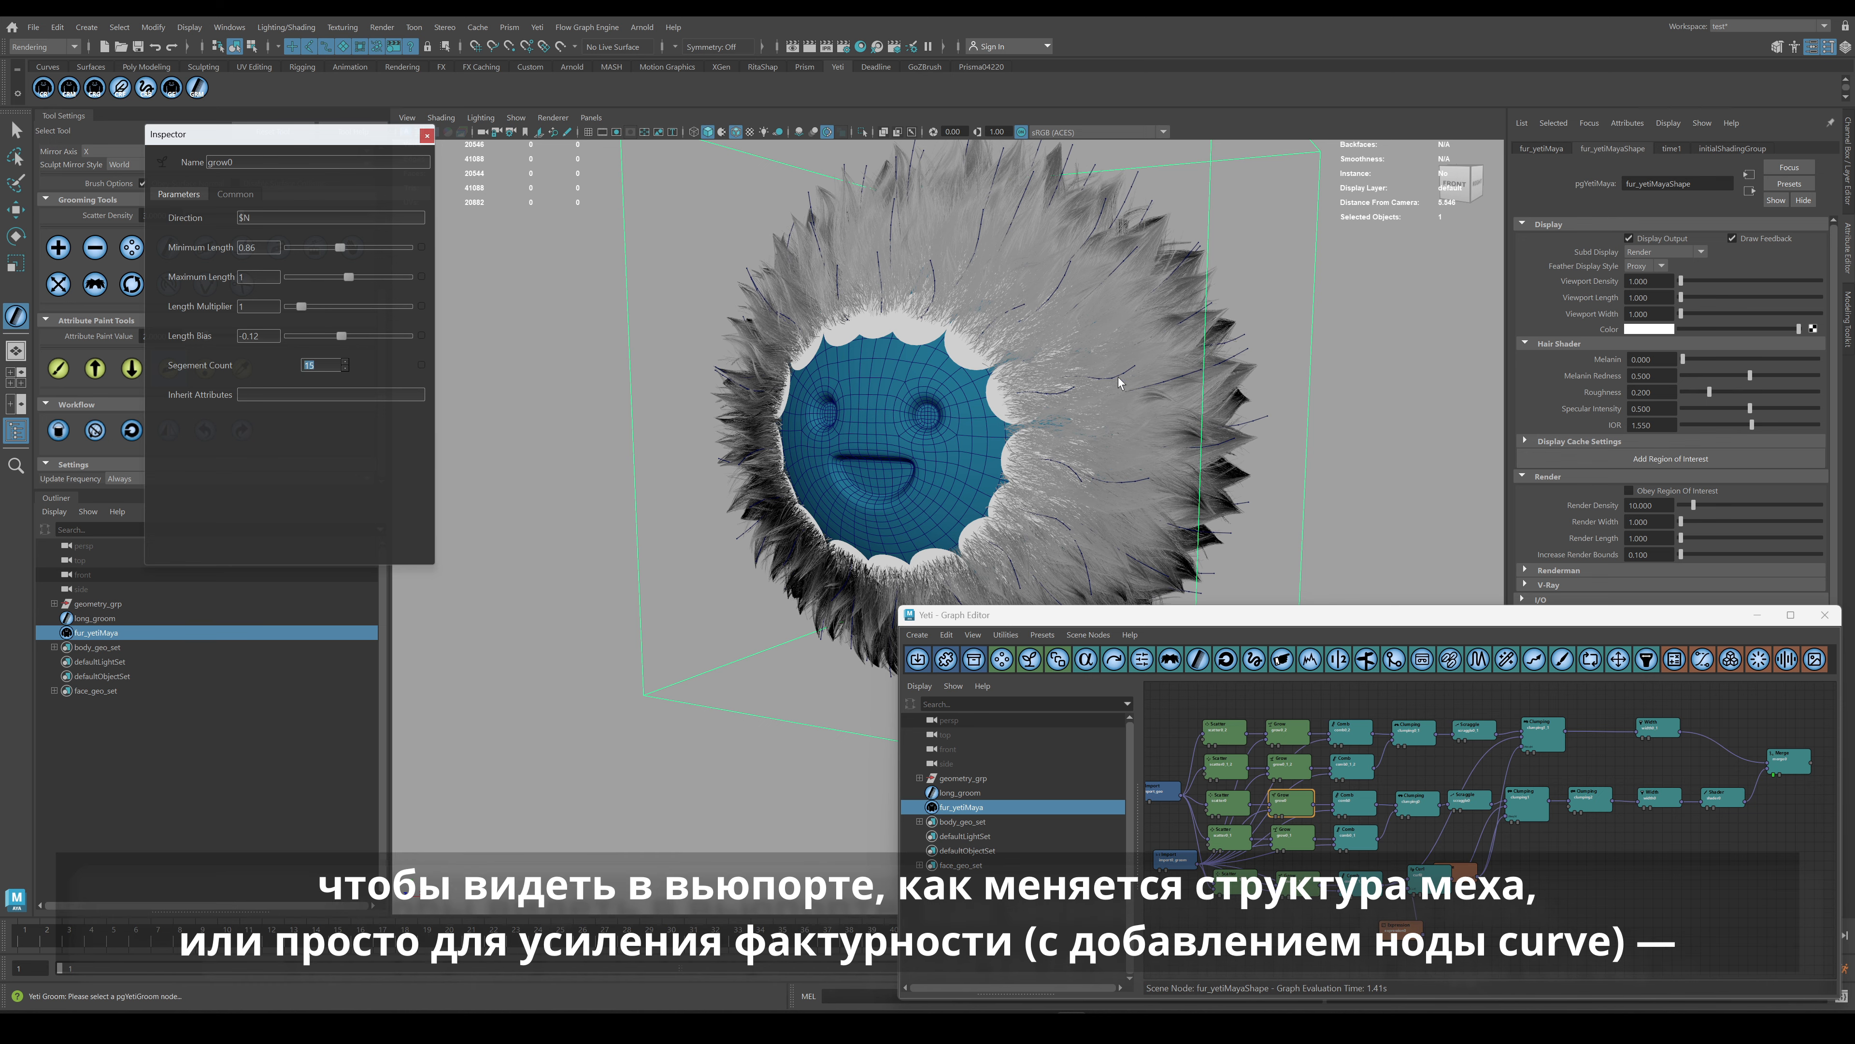
# Add a curve node feeding the shader node and invert its ramp so it falls from 1 at the start to 0 at the end.
pyautogui.keyDown('alt'); pyautogui.moveTo(1119, 382); pyautogui.dragTo(1168, 420); pyautogui.keyUp('alt')
pyautogui.click(1702, 659)
pyautogui.moveTo(1523, 826); pyautogui.dragTo(1548, 846)
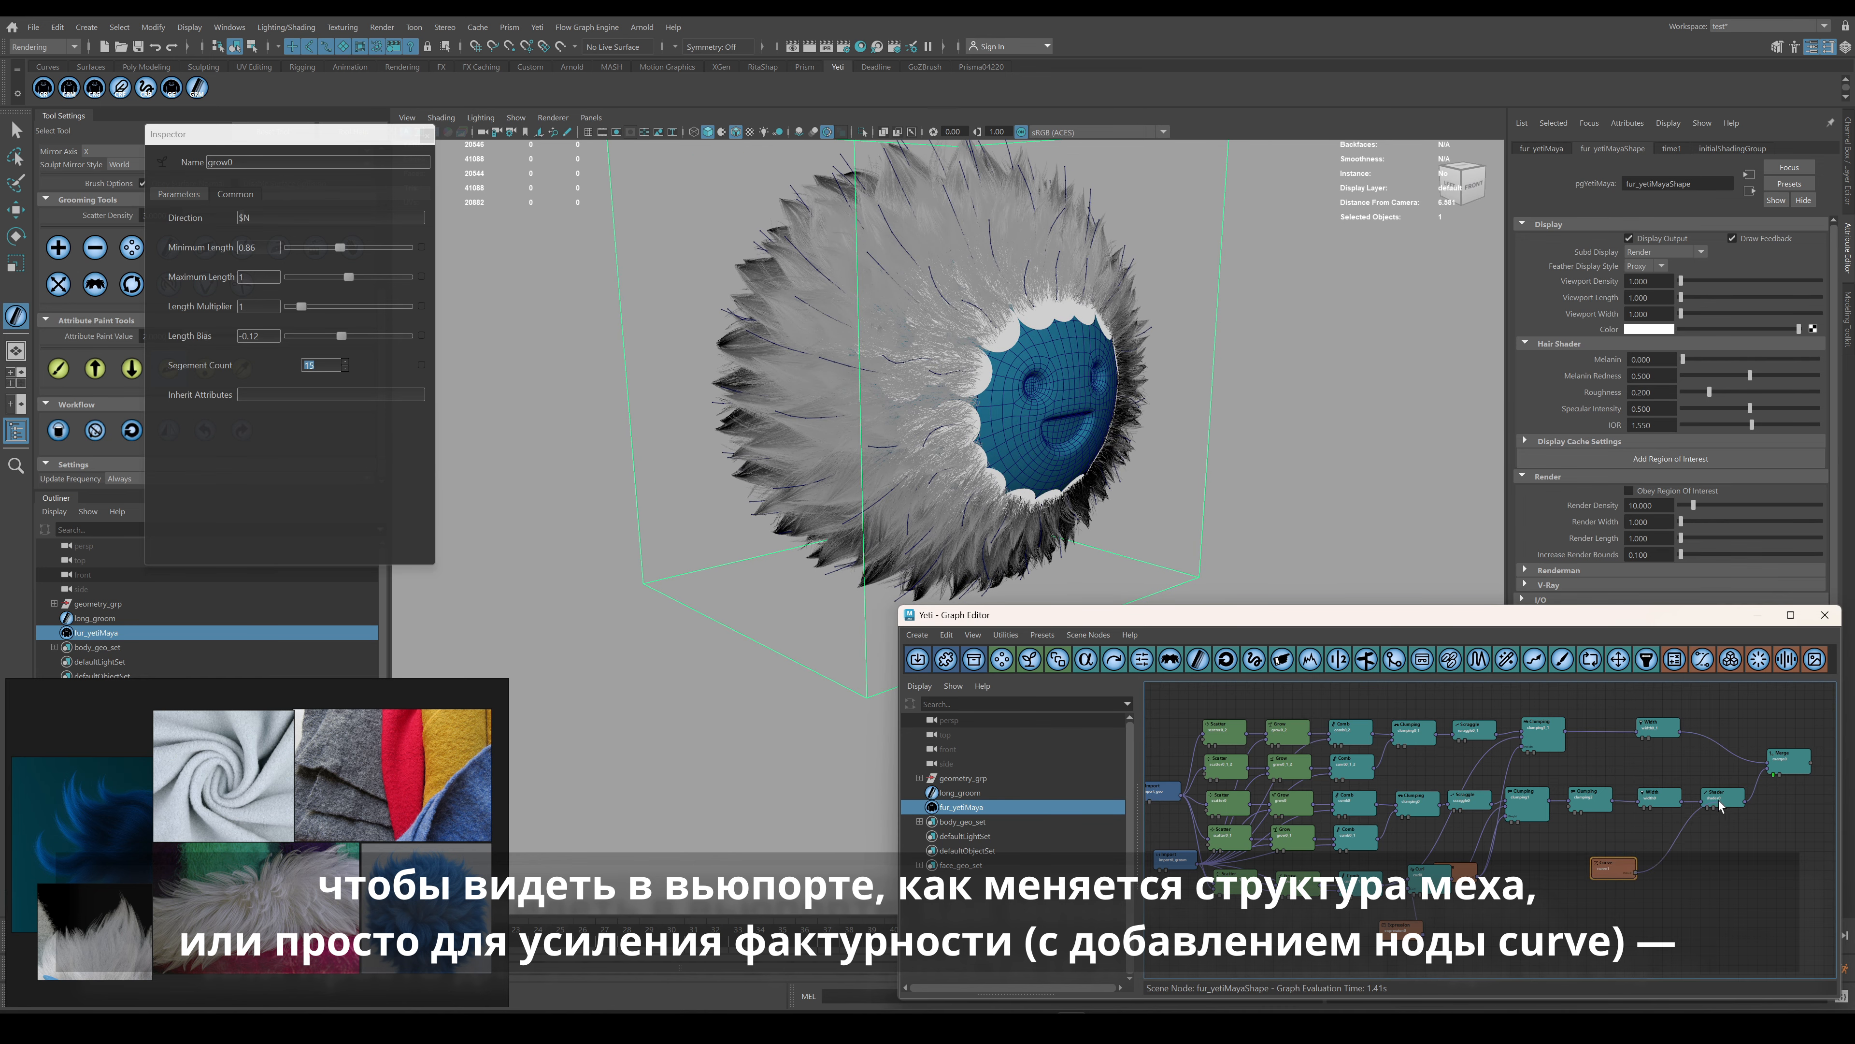
pyautogui.moveTo(1719, 800); pyautogui.dragTo(1717, 801)
pyautogui.click(1609, 869)
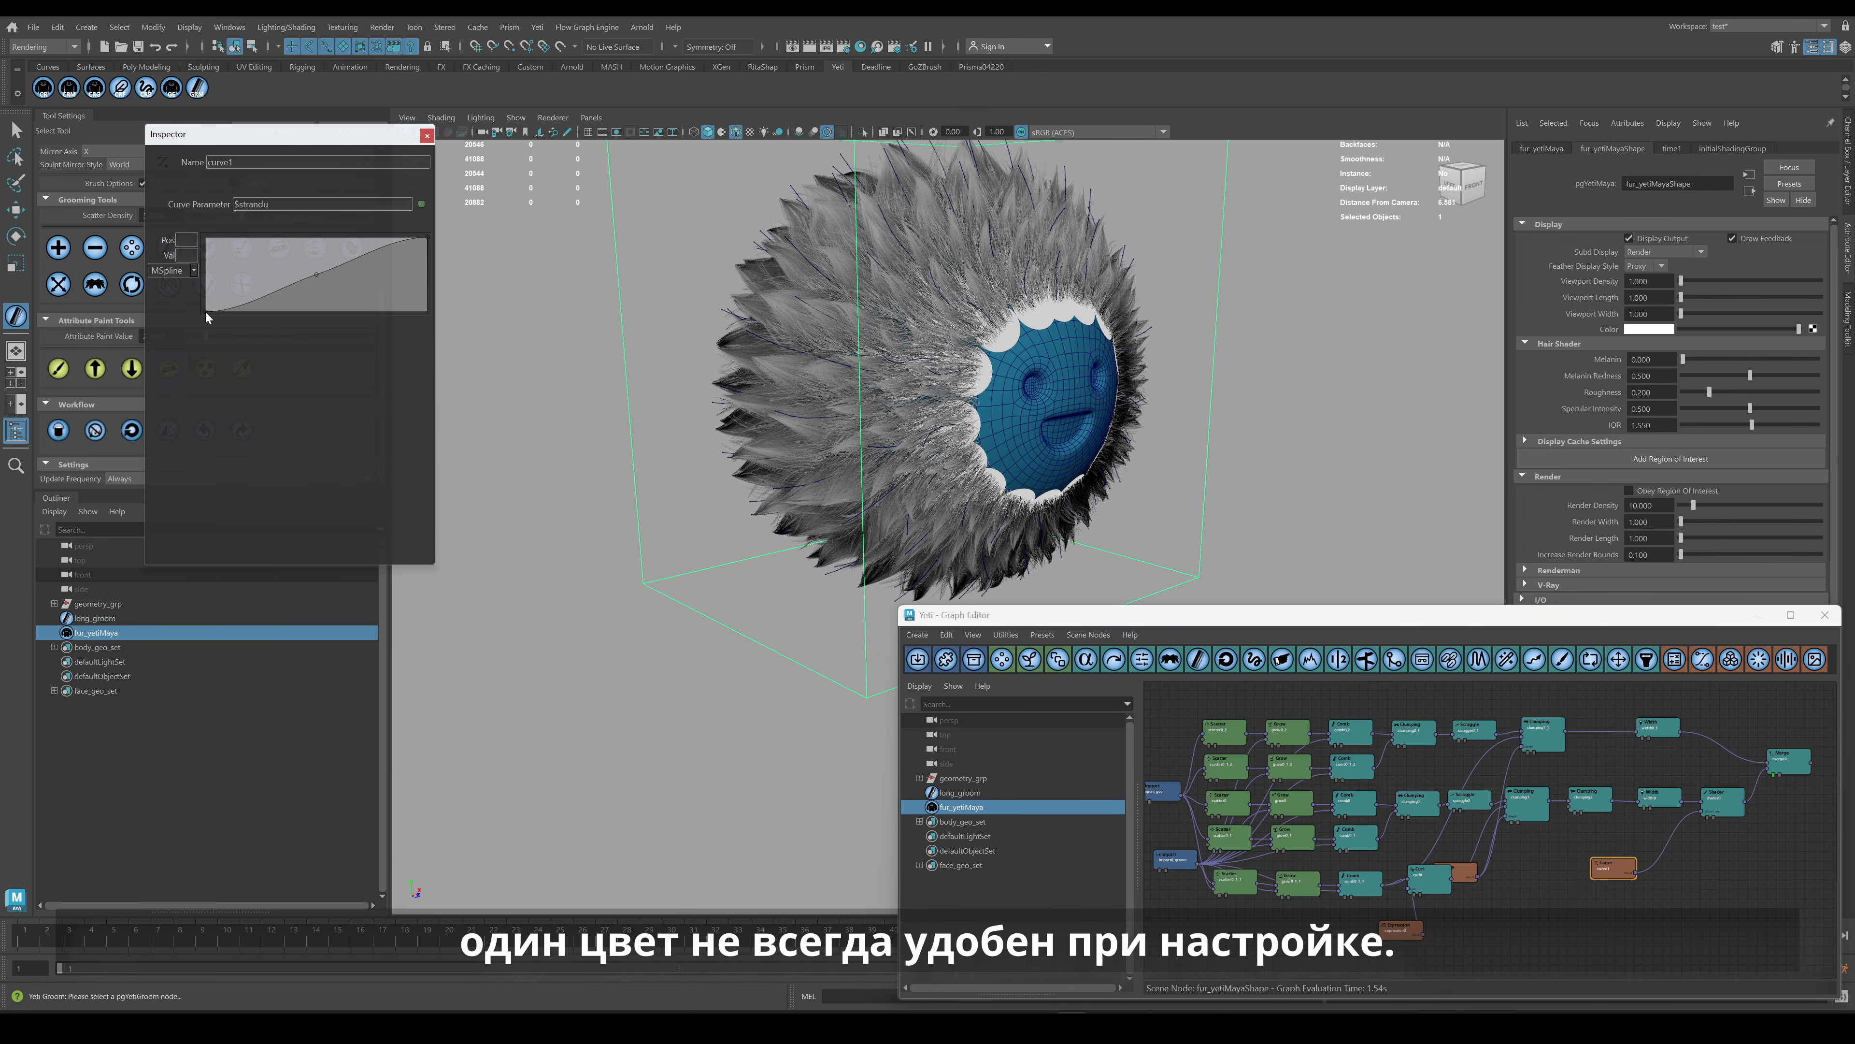
pyautogui.moveTo(206, 311); pyautogui.dragTo(207, 239)
pyautogui.moveTo(427, 239); pyautogui.dragTo(459, 301)
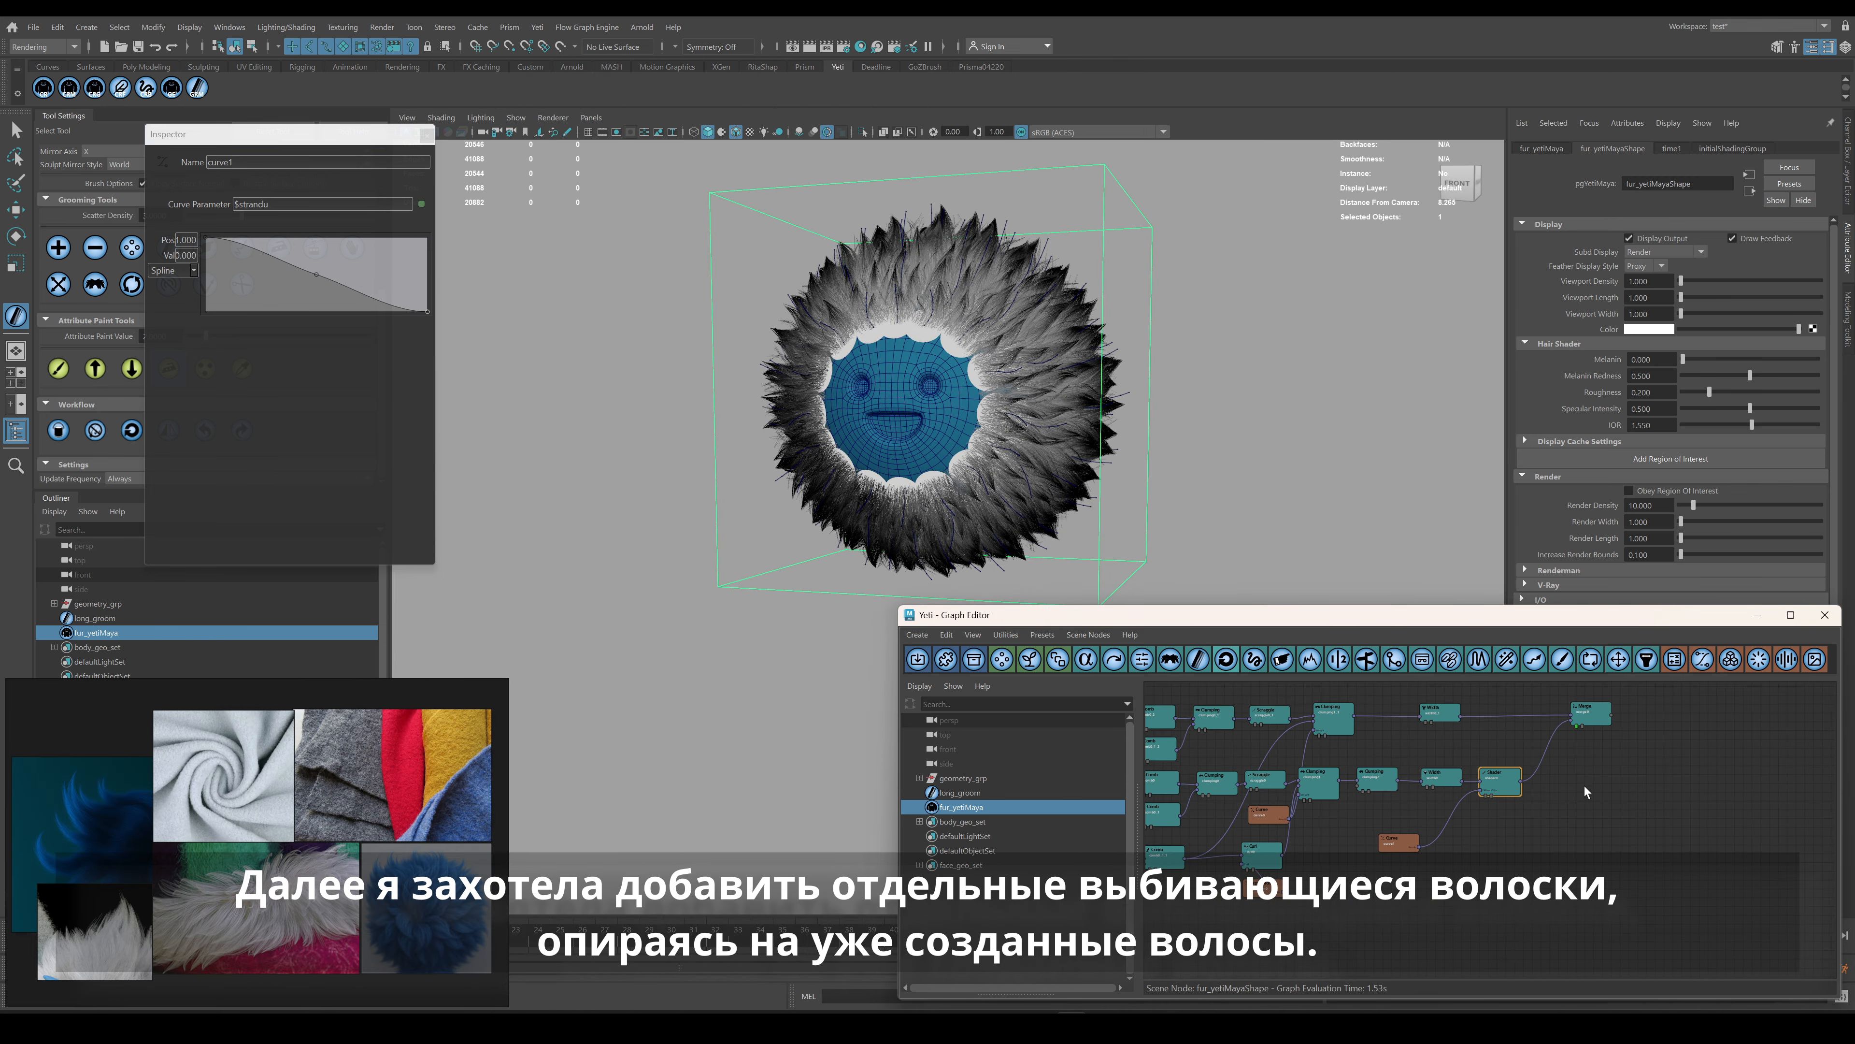
# Add a convert node after the shader and set its Conversion Type to Fibres to Strands.
pyautogui.click(1226, 658)
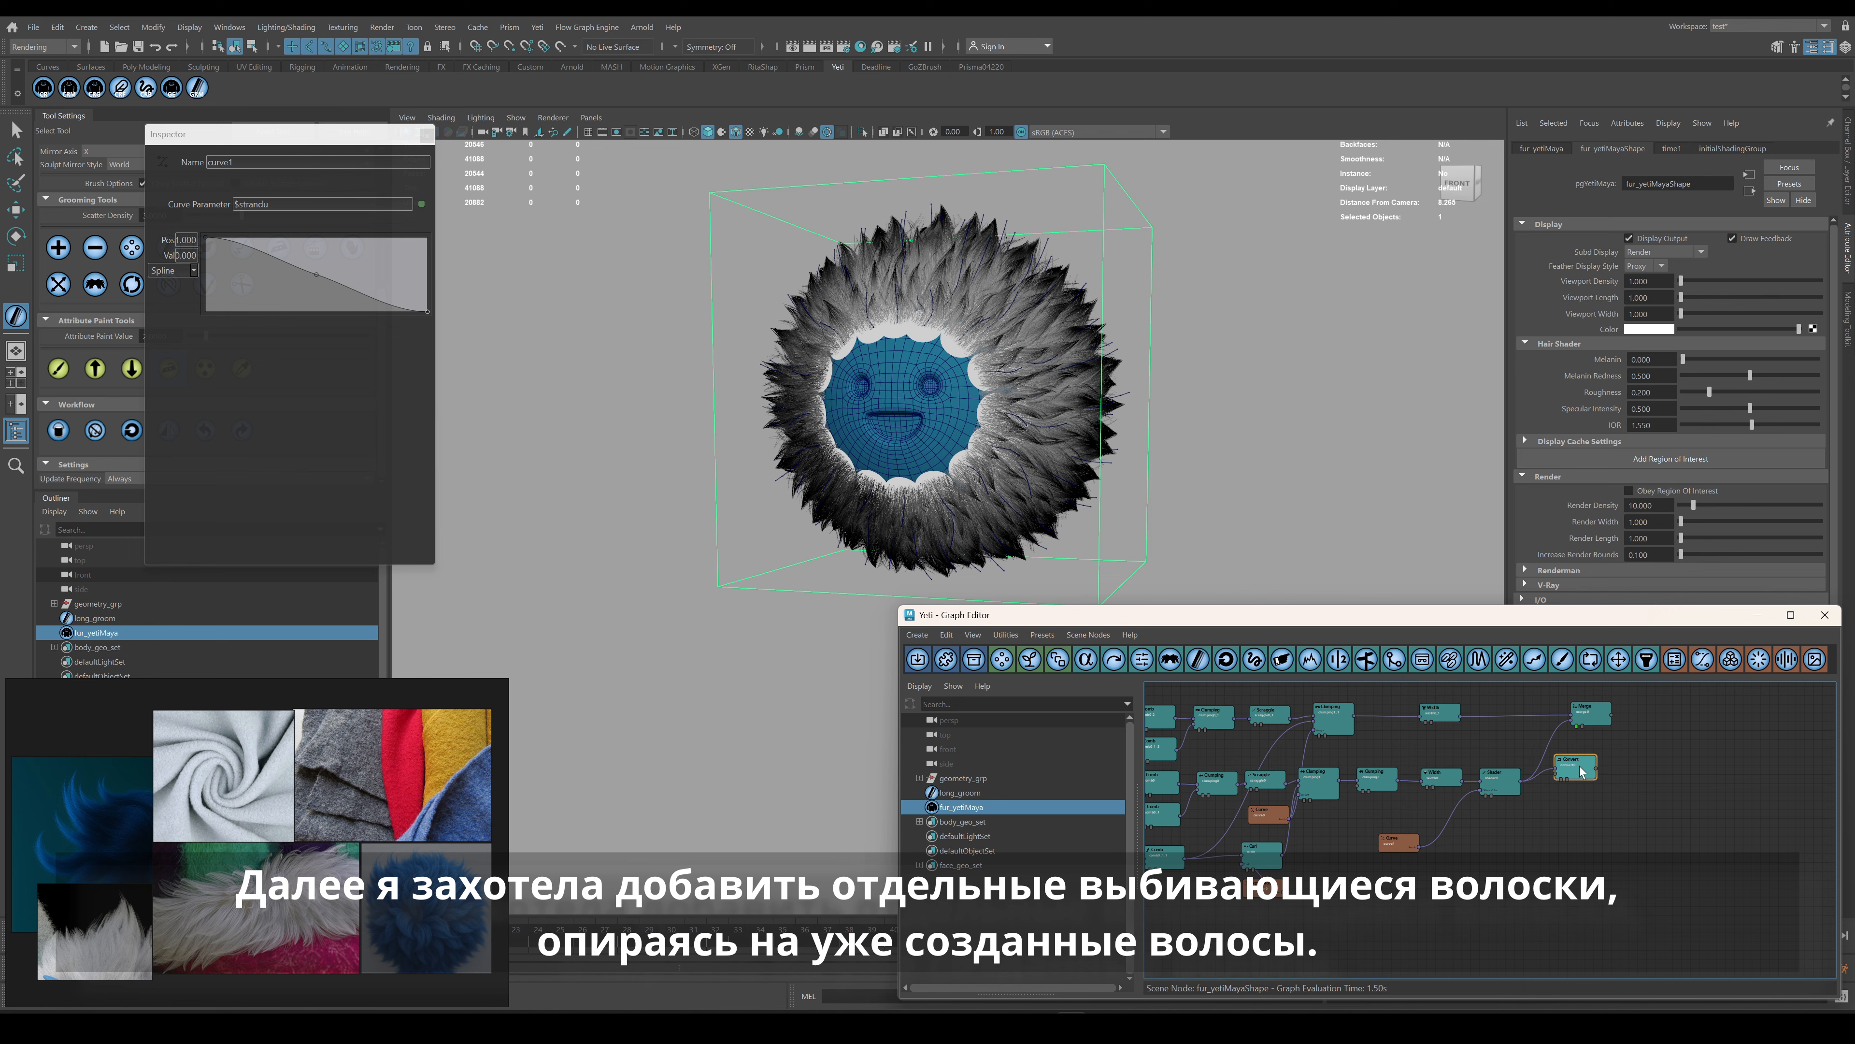
pyautogui.doubleClick(1576, 767)
pyautogui.click(420, 218)
pyautogui.click(621, 372)
# Copy scatter0 and paste the duplicate beside the convert node at the end of the graph.
pyautogui.keyDown('alt'); pyautogui.moveTo(1613, 753); pyautogui.dragTo(1732, 764, button='middle'); pyautogui.keyUp('alt')
pyautogui.keyDown('alt'); pyautogui.moveTo(1259, 763); pyautogui.dragTo(1318, 762, button='middle'); pyautogui.keyUp('alt')
pyautogui.click(1218, 796)
pyautogui.hotkey('ctrl', 'c')
pyautogui.keyDown('alt'); pyautogui.moveTo(1833, 786); pyautogui.dragTo(1714, 783, button='middle'); pyautogui.keyUp('alt')
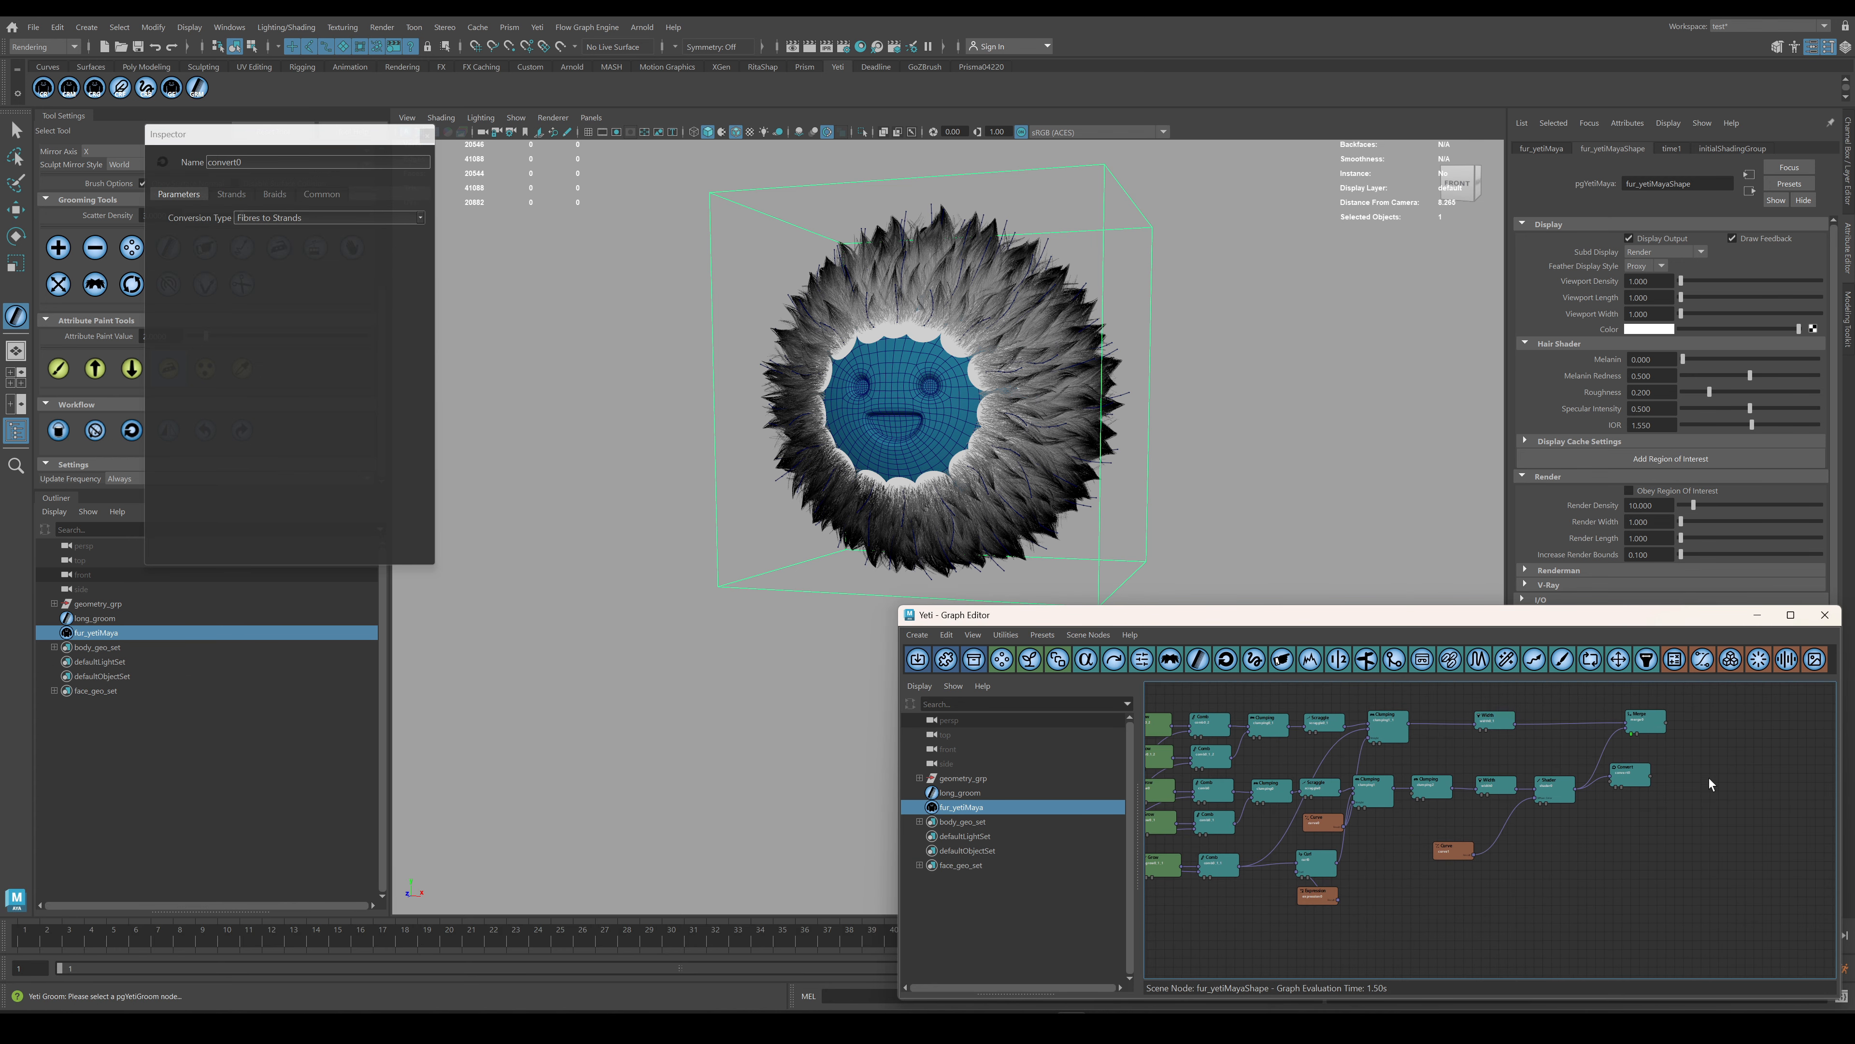
pyautogui.hotkey('ctrl', 'v')
pyautogui.moveTo(1515, 843); pyautogui.dragTo(1681, 749)
pyautogui.keyDown('alt'); pyautogui.moveTo(1693, 780); pyautogui.dragTo(1573, 794, button='middle'); pyautogui.keyUp('alt')
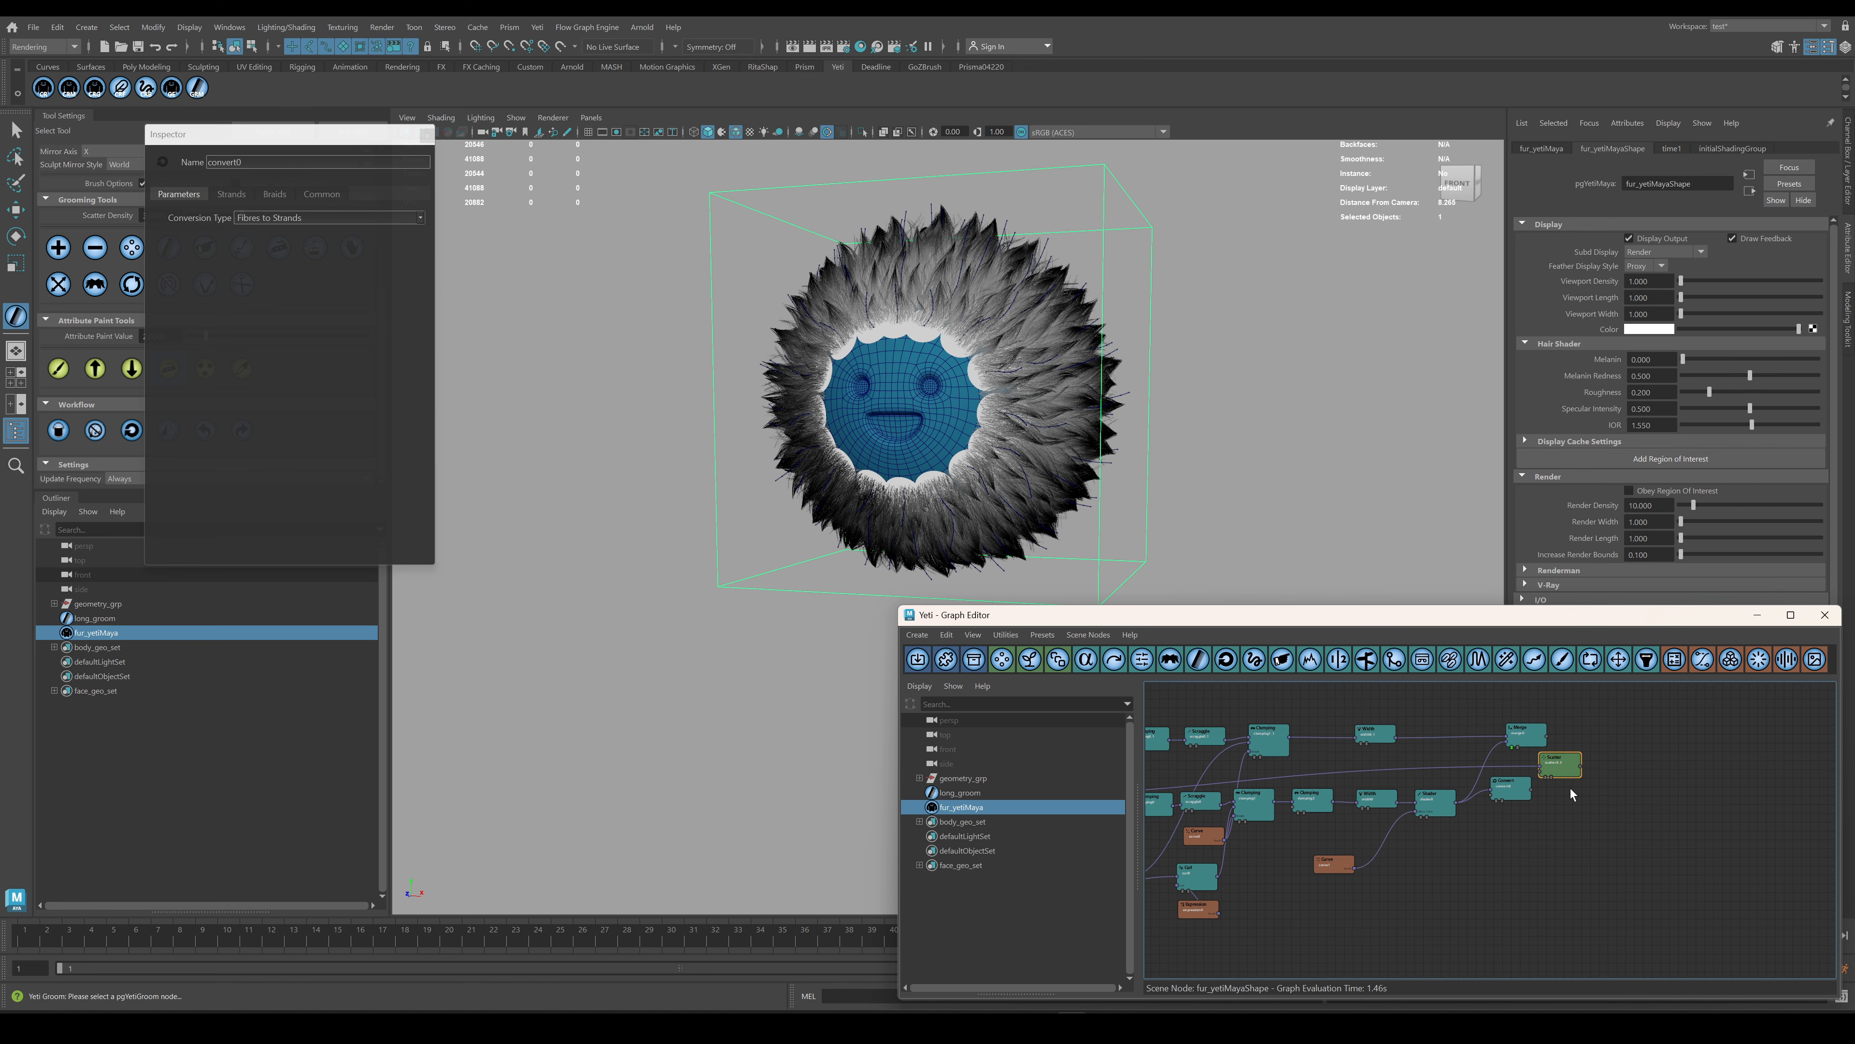
# Add grow and comb nodes and arrange them in a scatter-grow-comb chain after the pasted scatter node.
pyautogui.click(1199, 662)
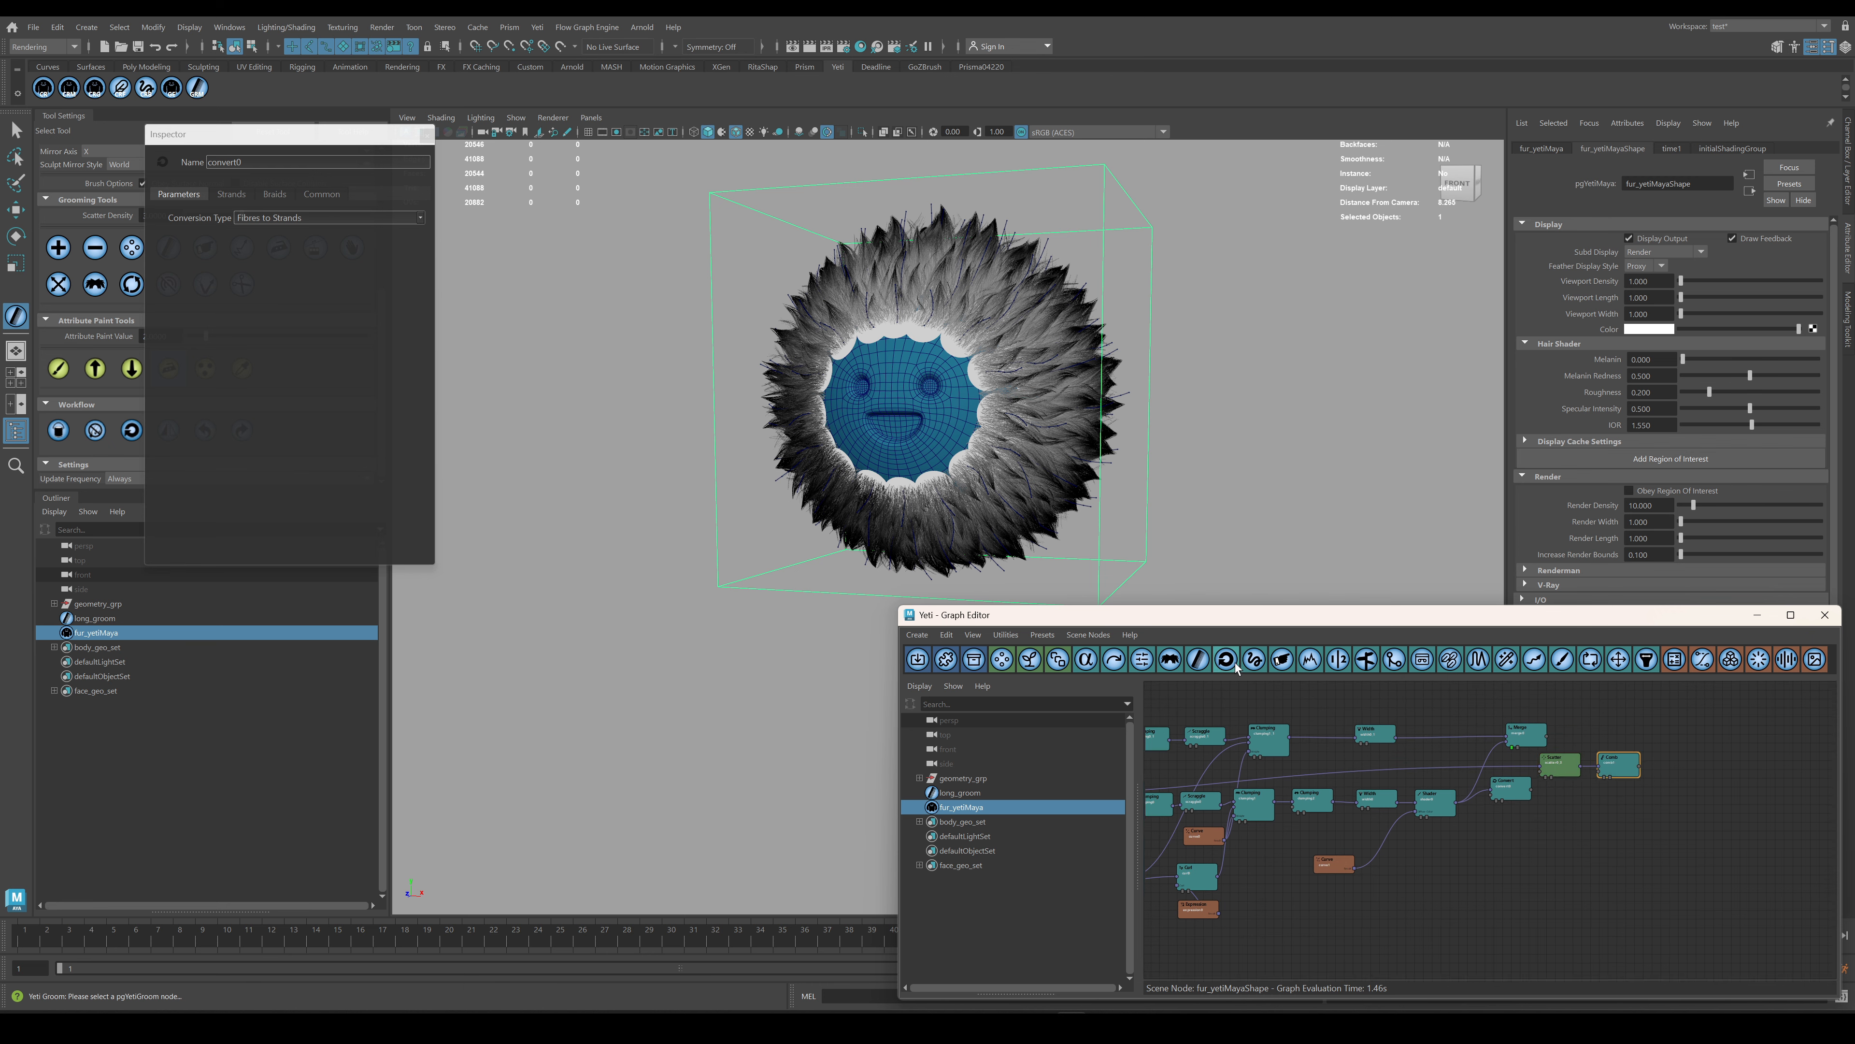
pyautogui.click(1032, 662)
pyautogui.moveTo(1678, 765)
pyautogui.mouseDown()
pyautogui.moveTo(1653, 805)
pyautogui.moveTo(1682, 757)
pyautogui.mouseUp()
pyautogui.moveTo(1650, 804); pyautogui.dragTo(1600, 779)
pyautogui.moveTo(1639, 779)
pyautogui.mouseDown()
pyautogui.moveTo(1669, 765)
pyautogui.moveTo(1611, 761)
pyautogui.moveTo(1671, 762)
pyautogui.mouseUp()
# Duplicate width0 and place the copy after the new comb node.
pyautogui.click(1381, 801)
pyautogui.hotkey('ctrl', 'd')
pyautogui.moveTo(1380, 801); pyautogui.dragTo(1715, 768)
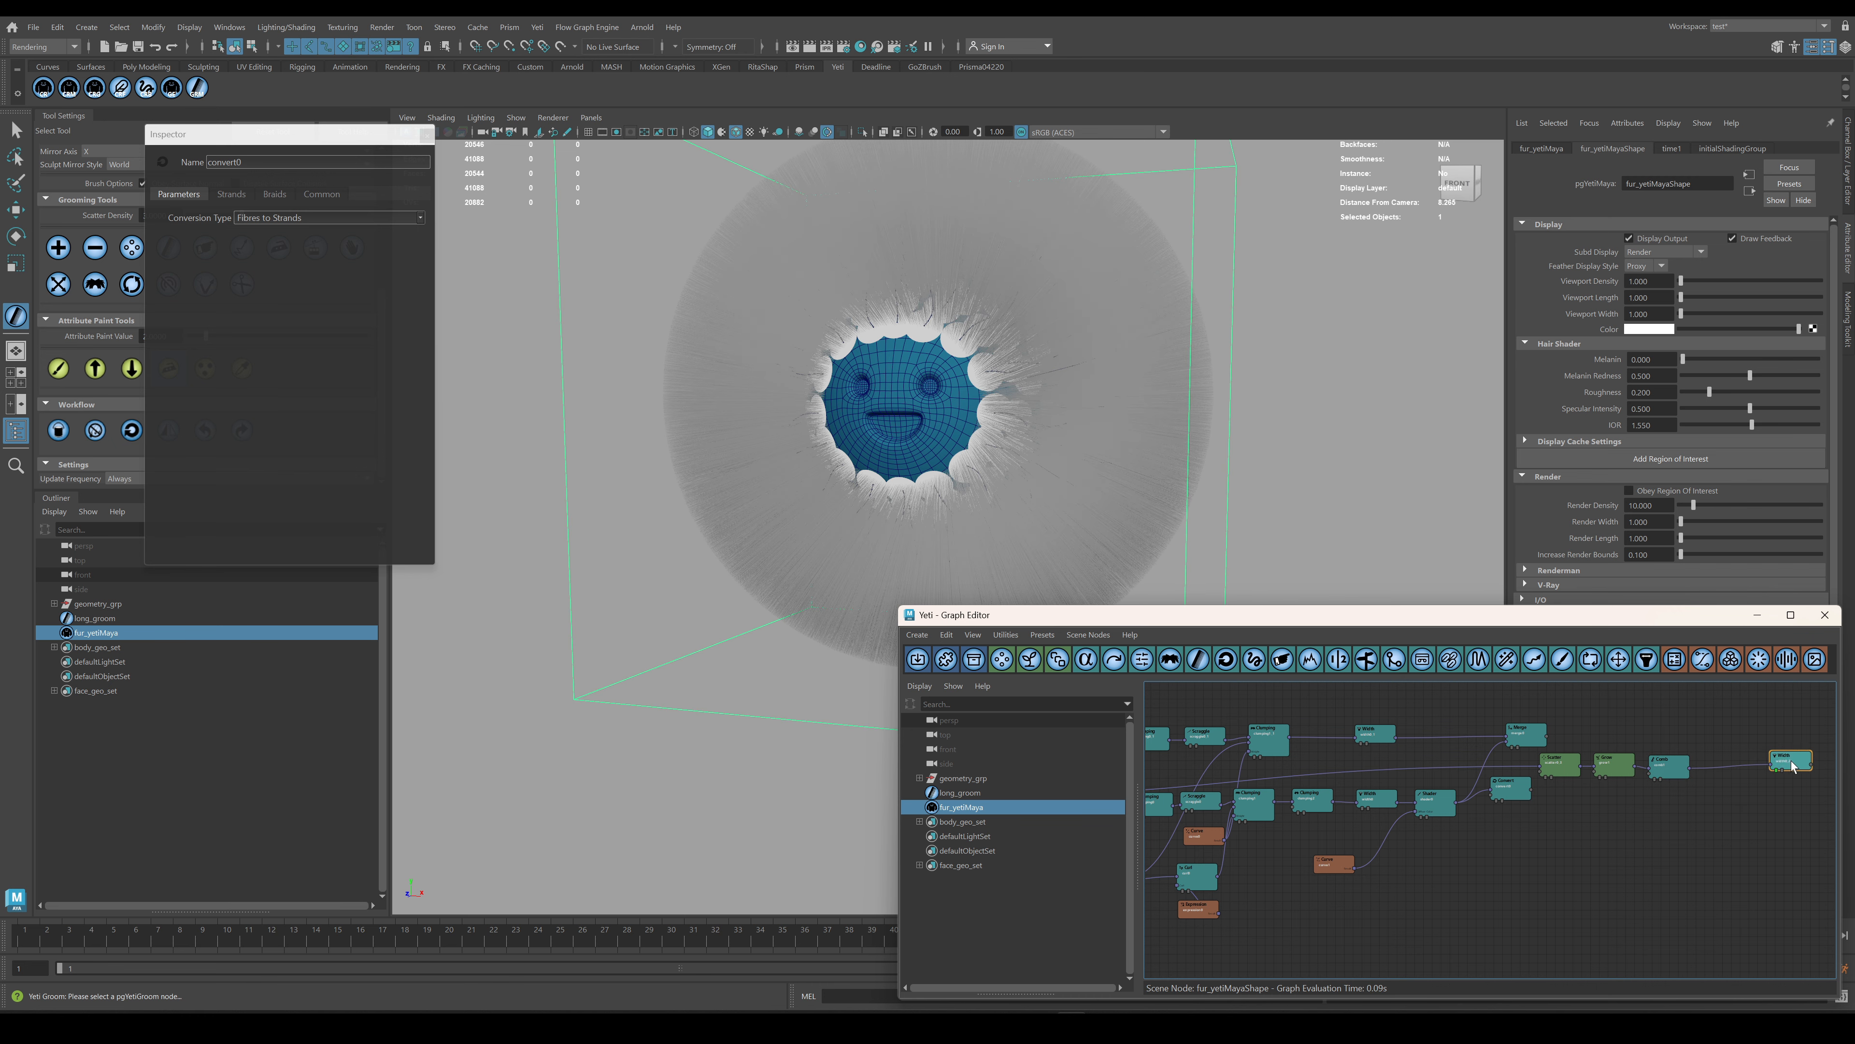
# Set scatter0_3's Density Multiplier to 50 and connect the convert node's strands to the new grow and comb nodes.
pyautogui.moveTo(1703, 804); pyautogui.dragTo(1604, 804, button='middle')
pyautogui.click(1457, 765)
pyautogui.moveTo(1496, 772); pyautogui.dragTo(1497, 772)
pyautogui.moveTo(1433, 790); pyautogui.dragTo(1536, 779)
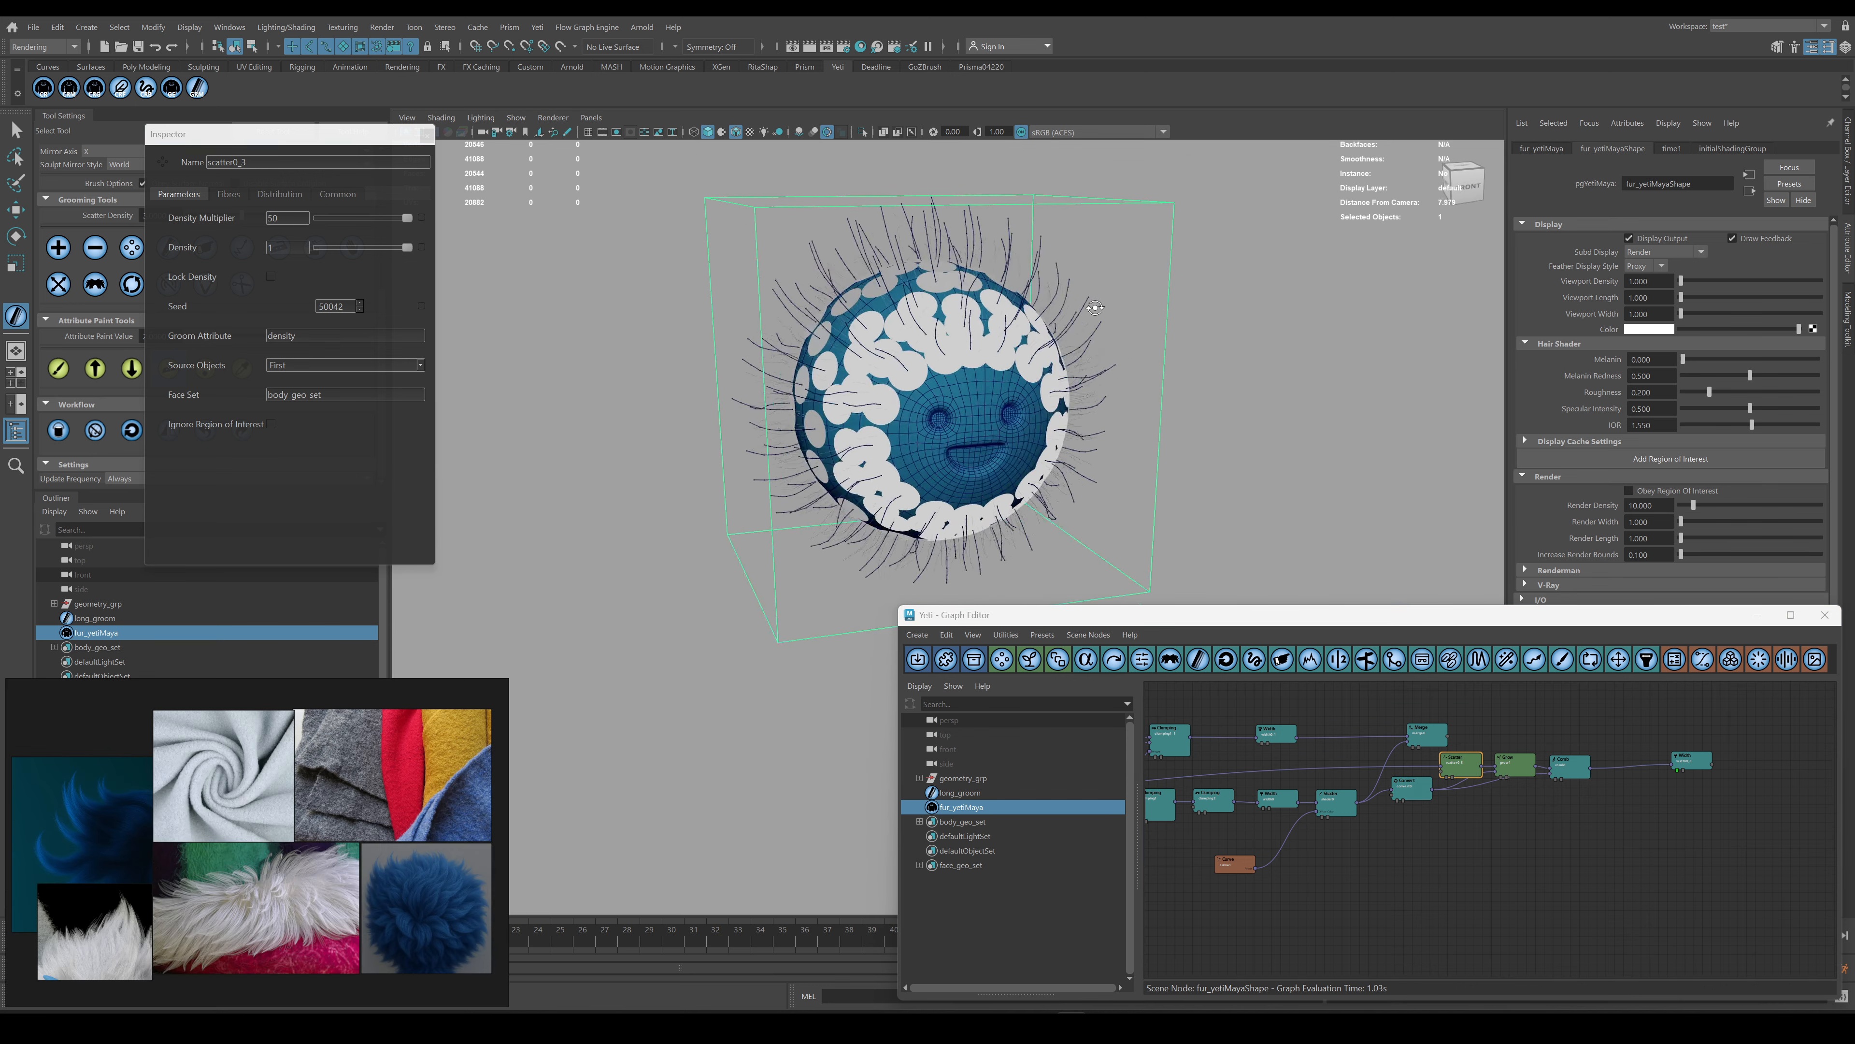
# Insert a transform node between the comb and width0_2, and multiply its Scale to enlarge the stray hairs slightly.
pyautogui.click(1570, 766)
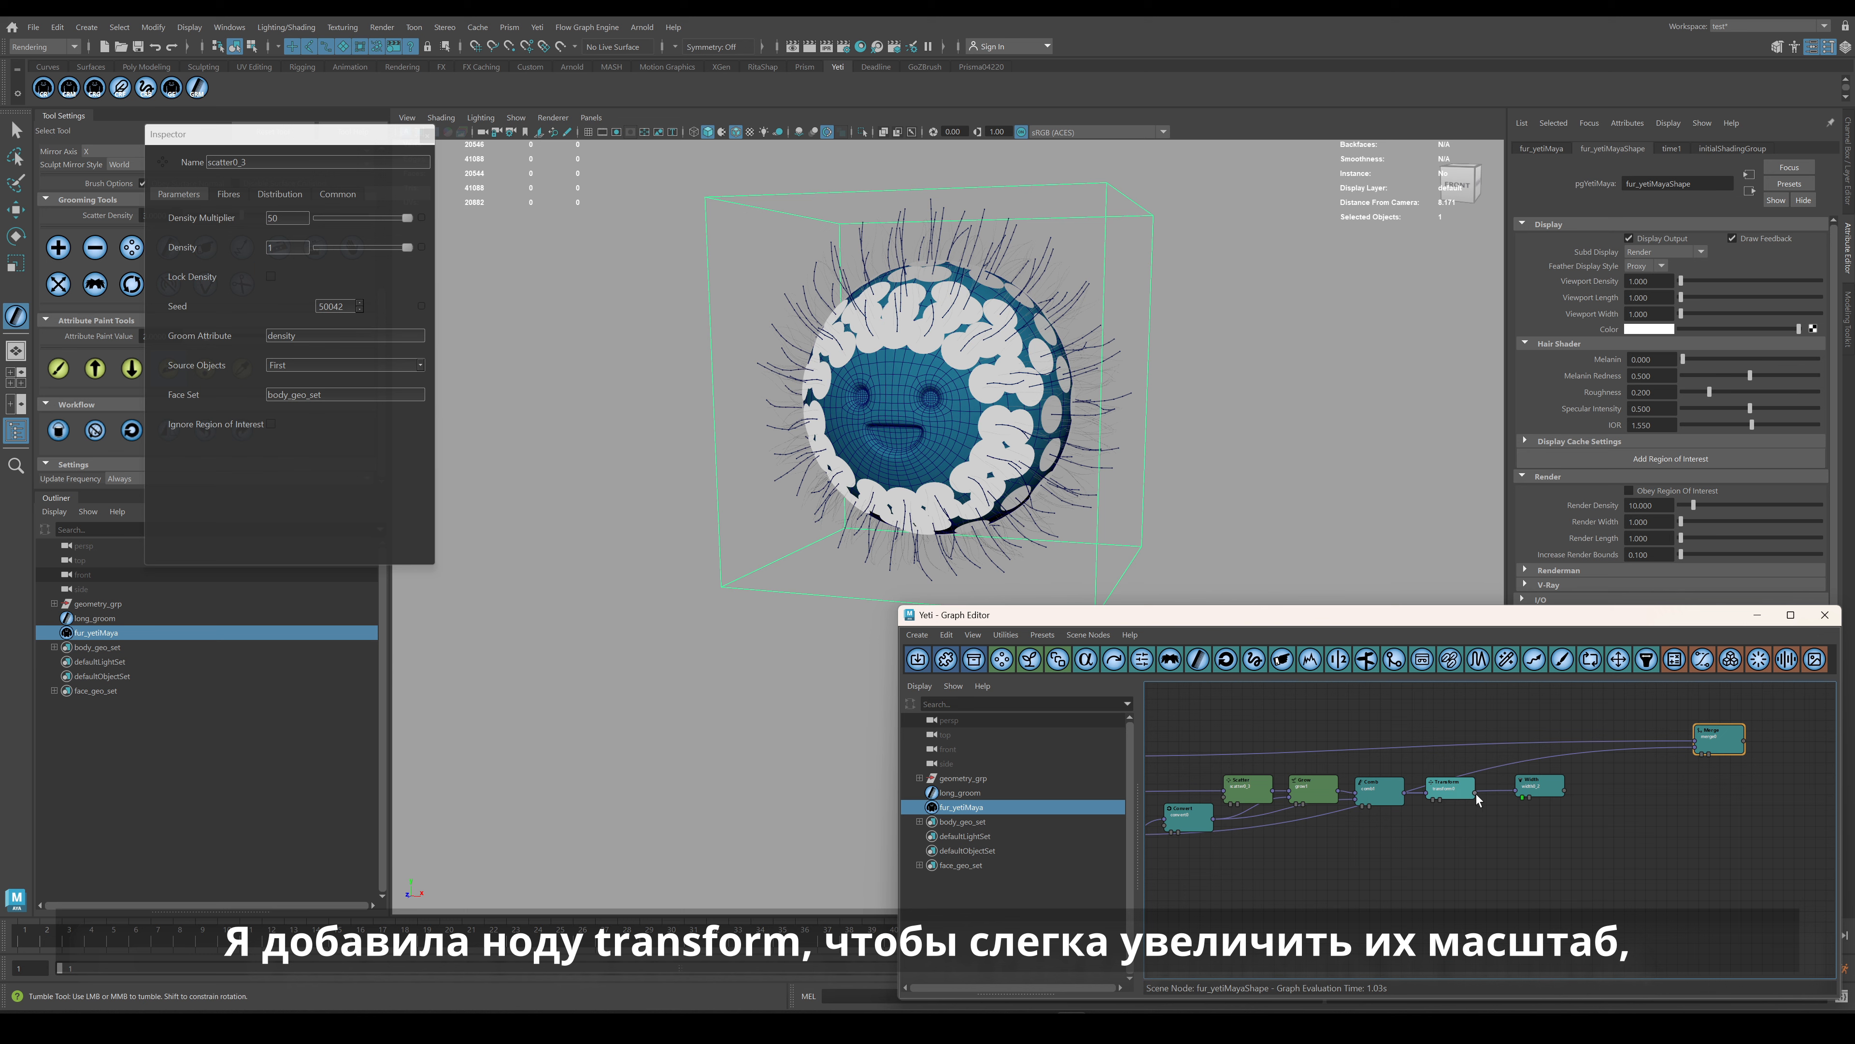
pyautogui.moveTo(1547, 794); pyautogui.dragTo(1597, 792)
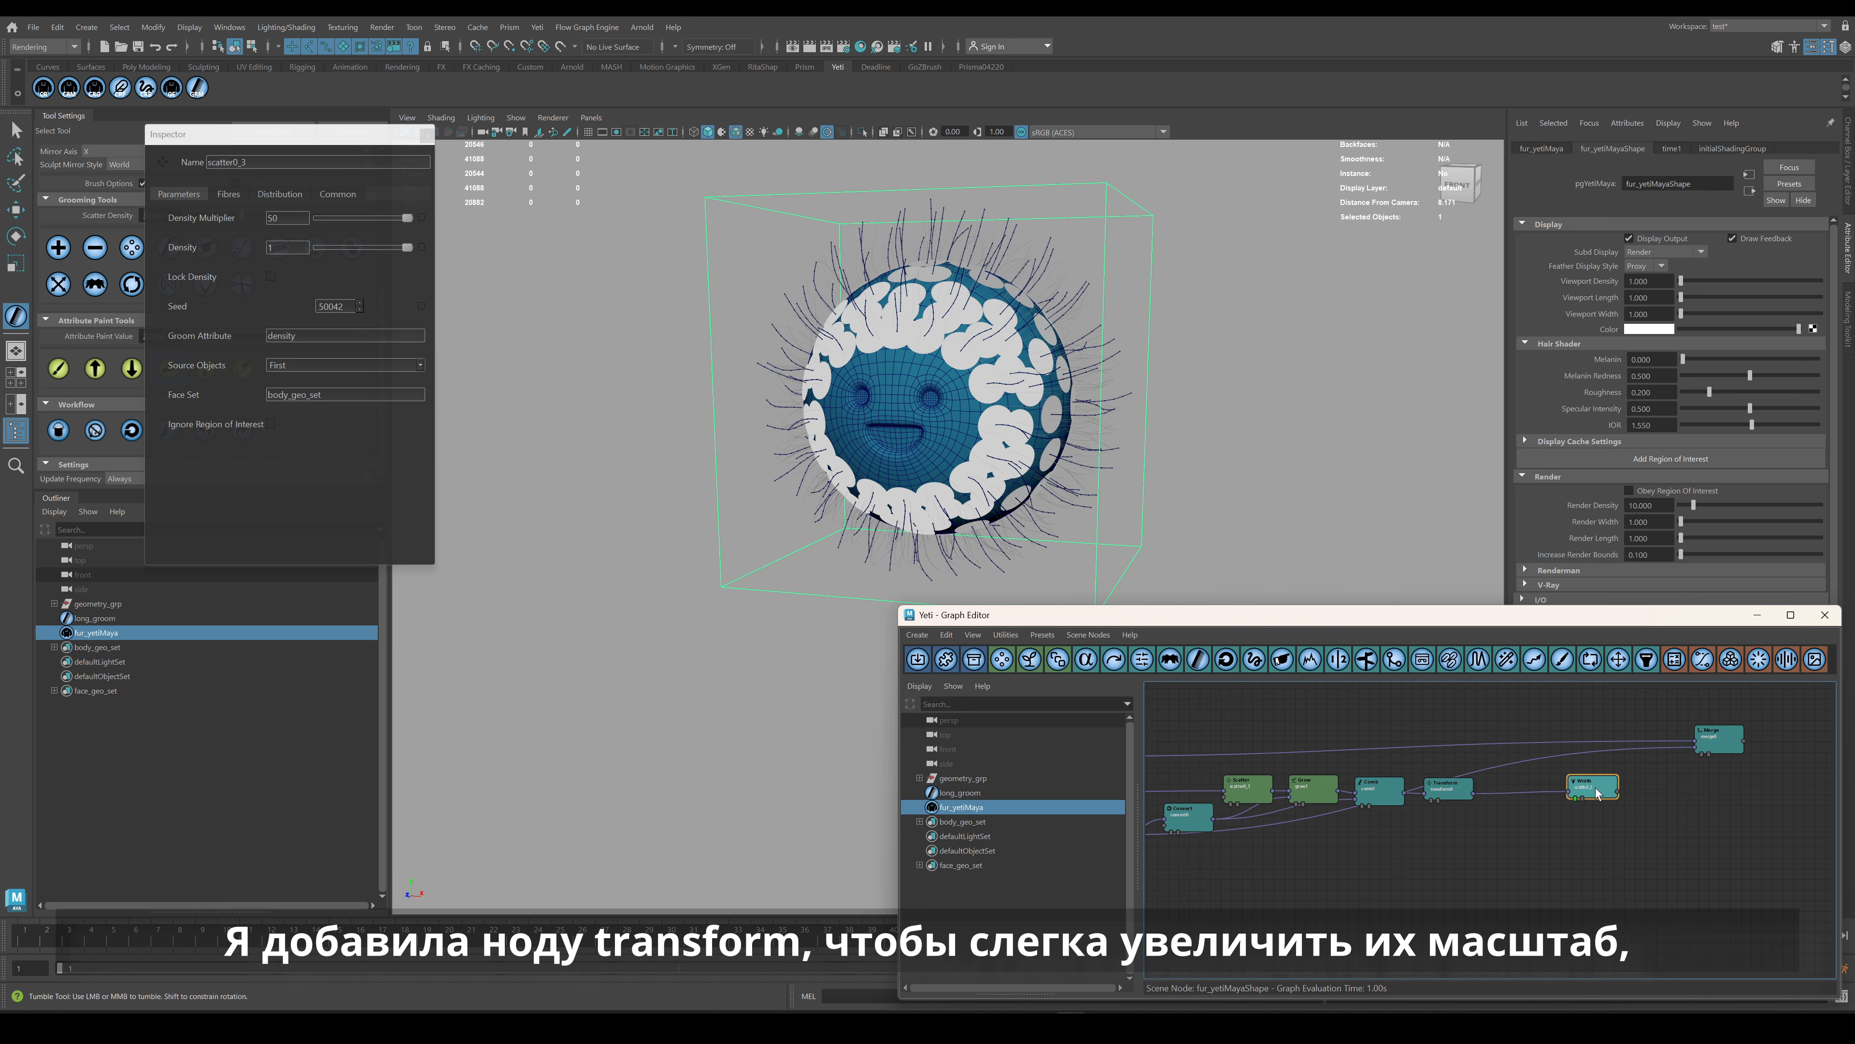
pyautogui.click(1444, 796)
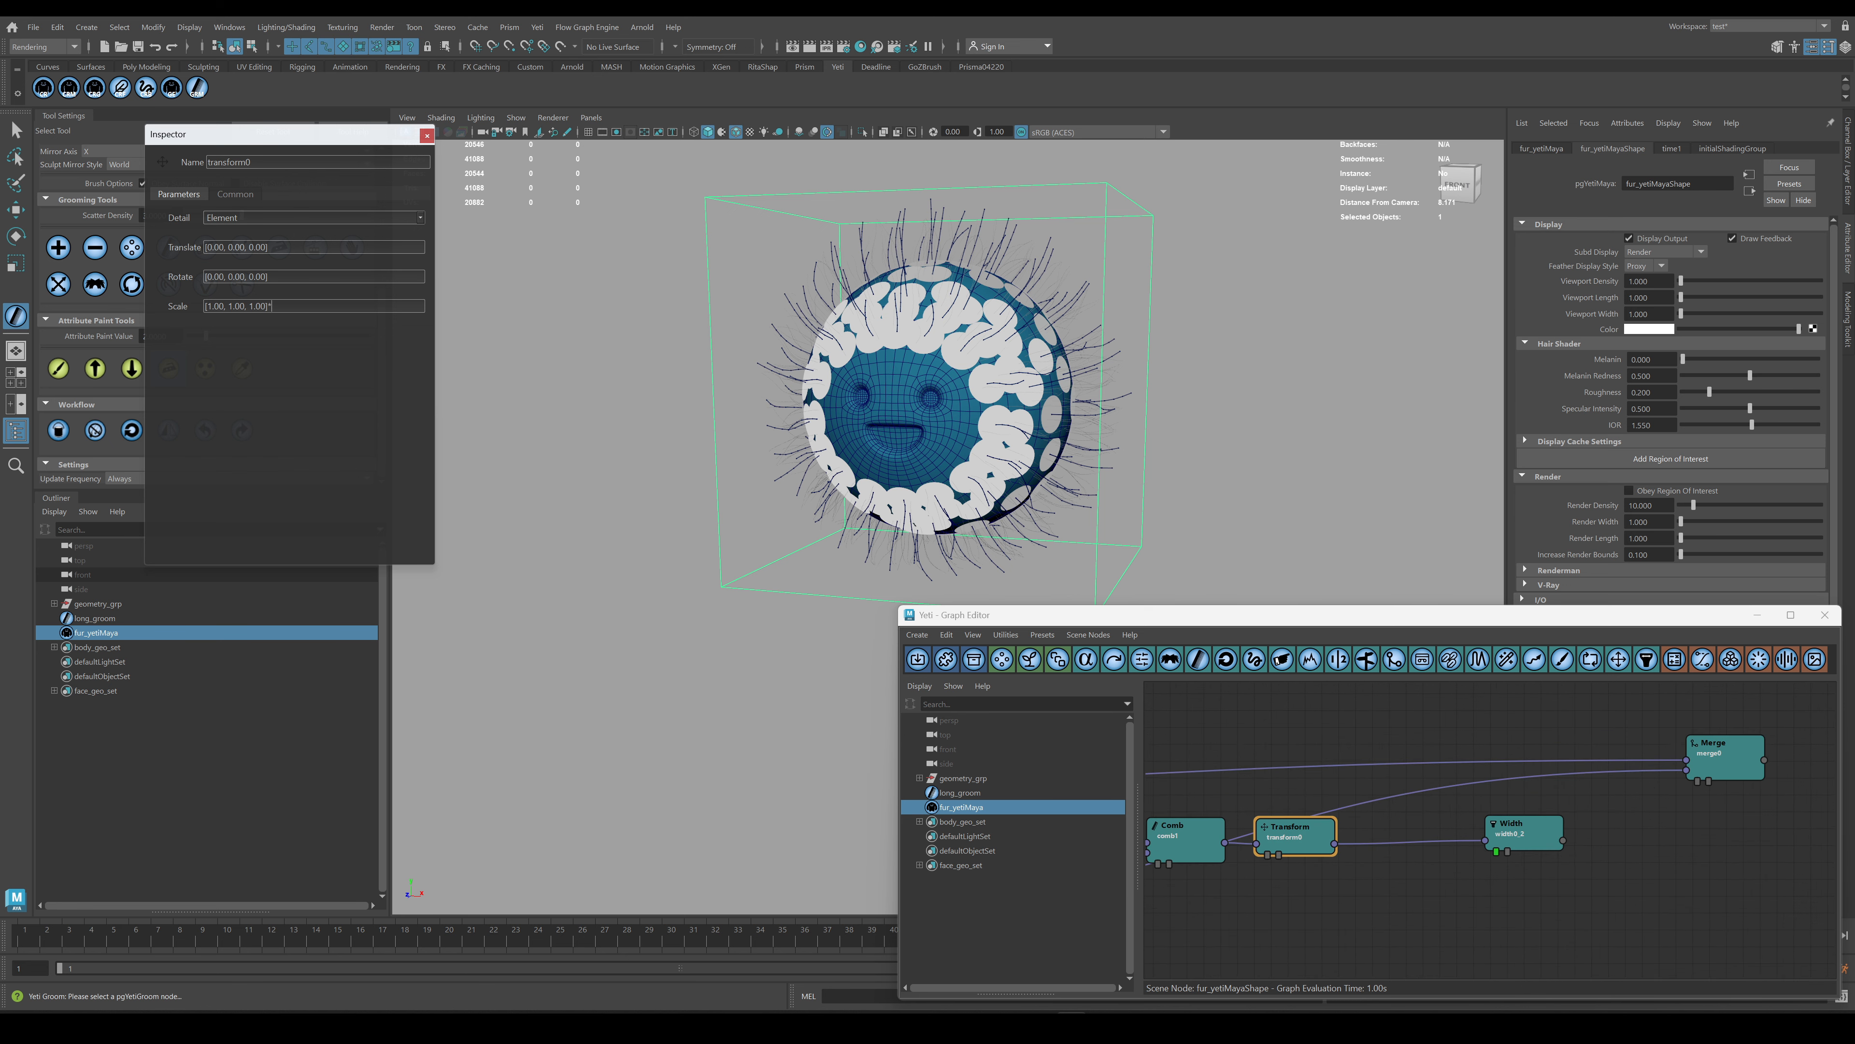
# Add a shader node after width0_2 and set its Diffuse Color to red.
pyautogui.click(1523, 833)
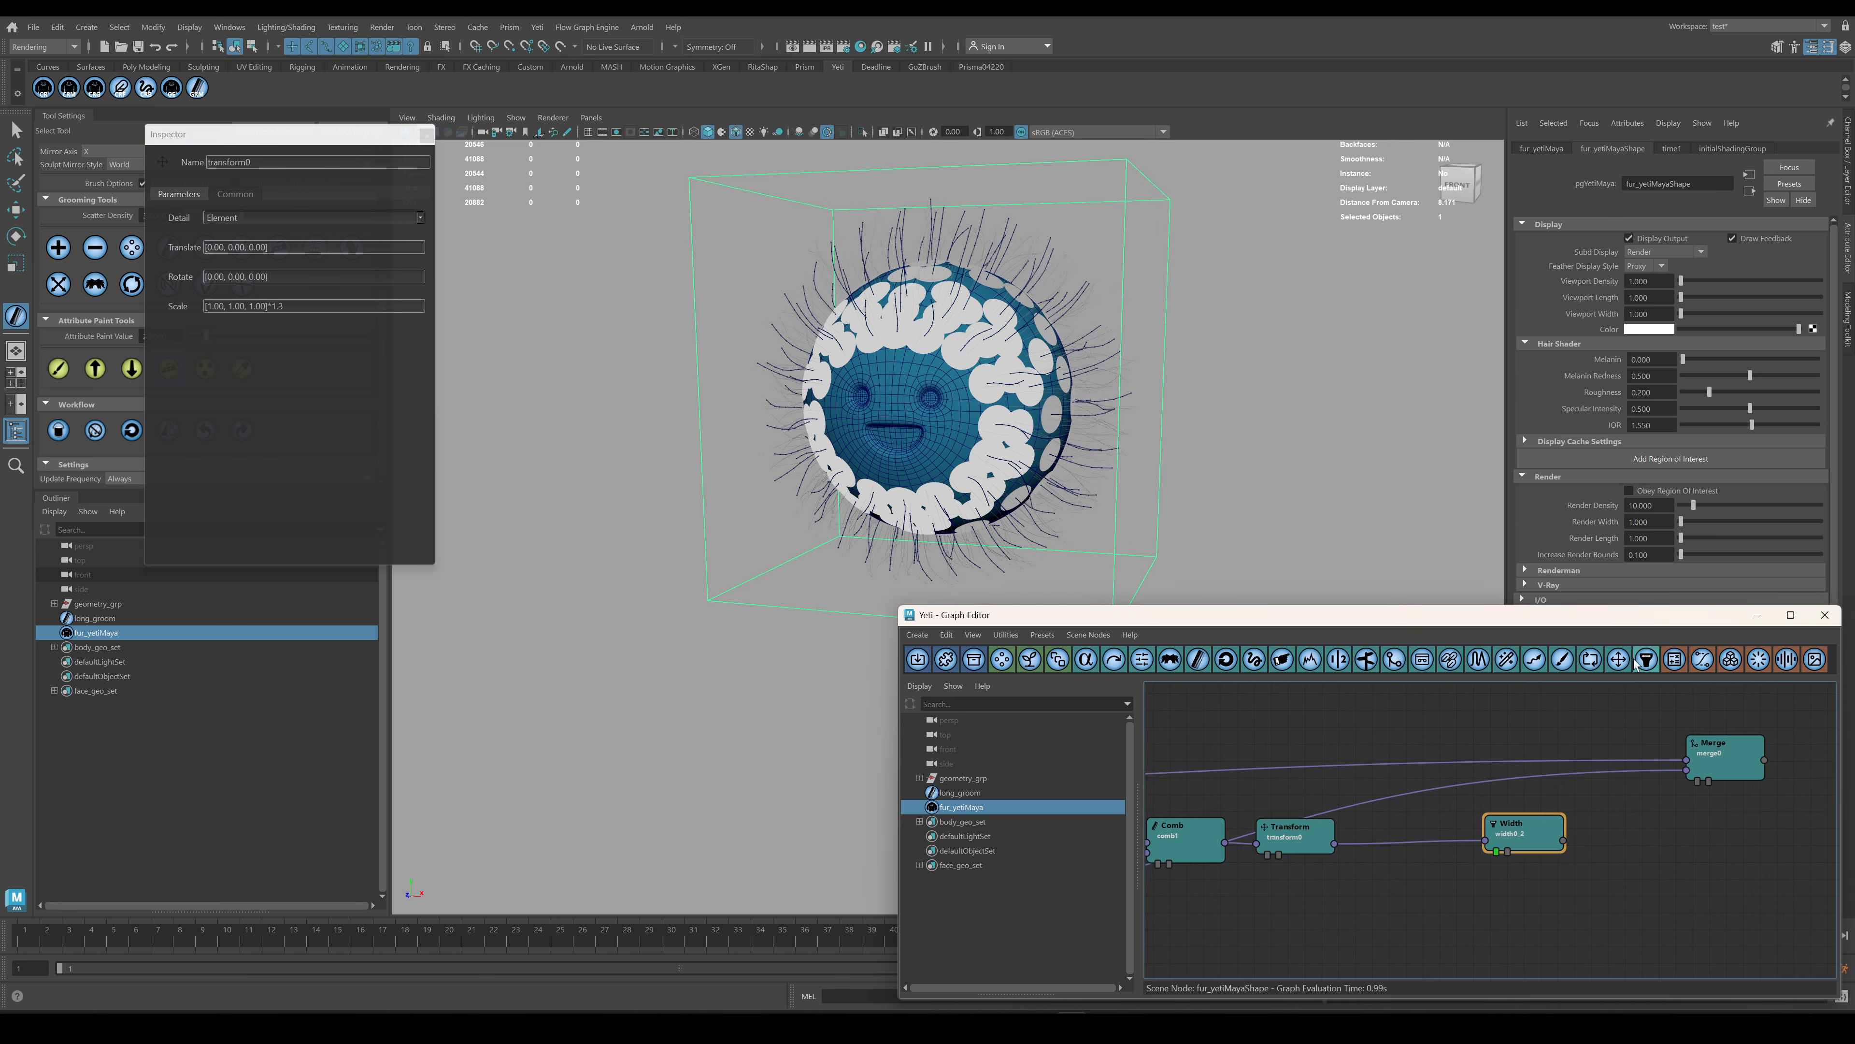
pyautogui.click(1561, 658)
pyautogui.doubleClick(1627, 835)
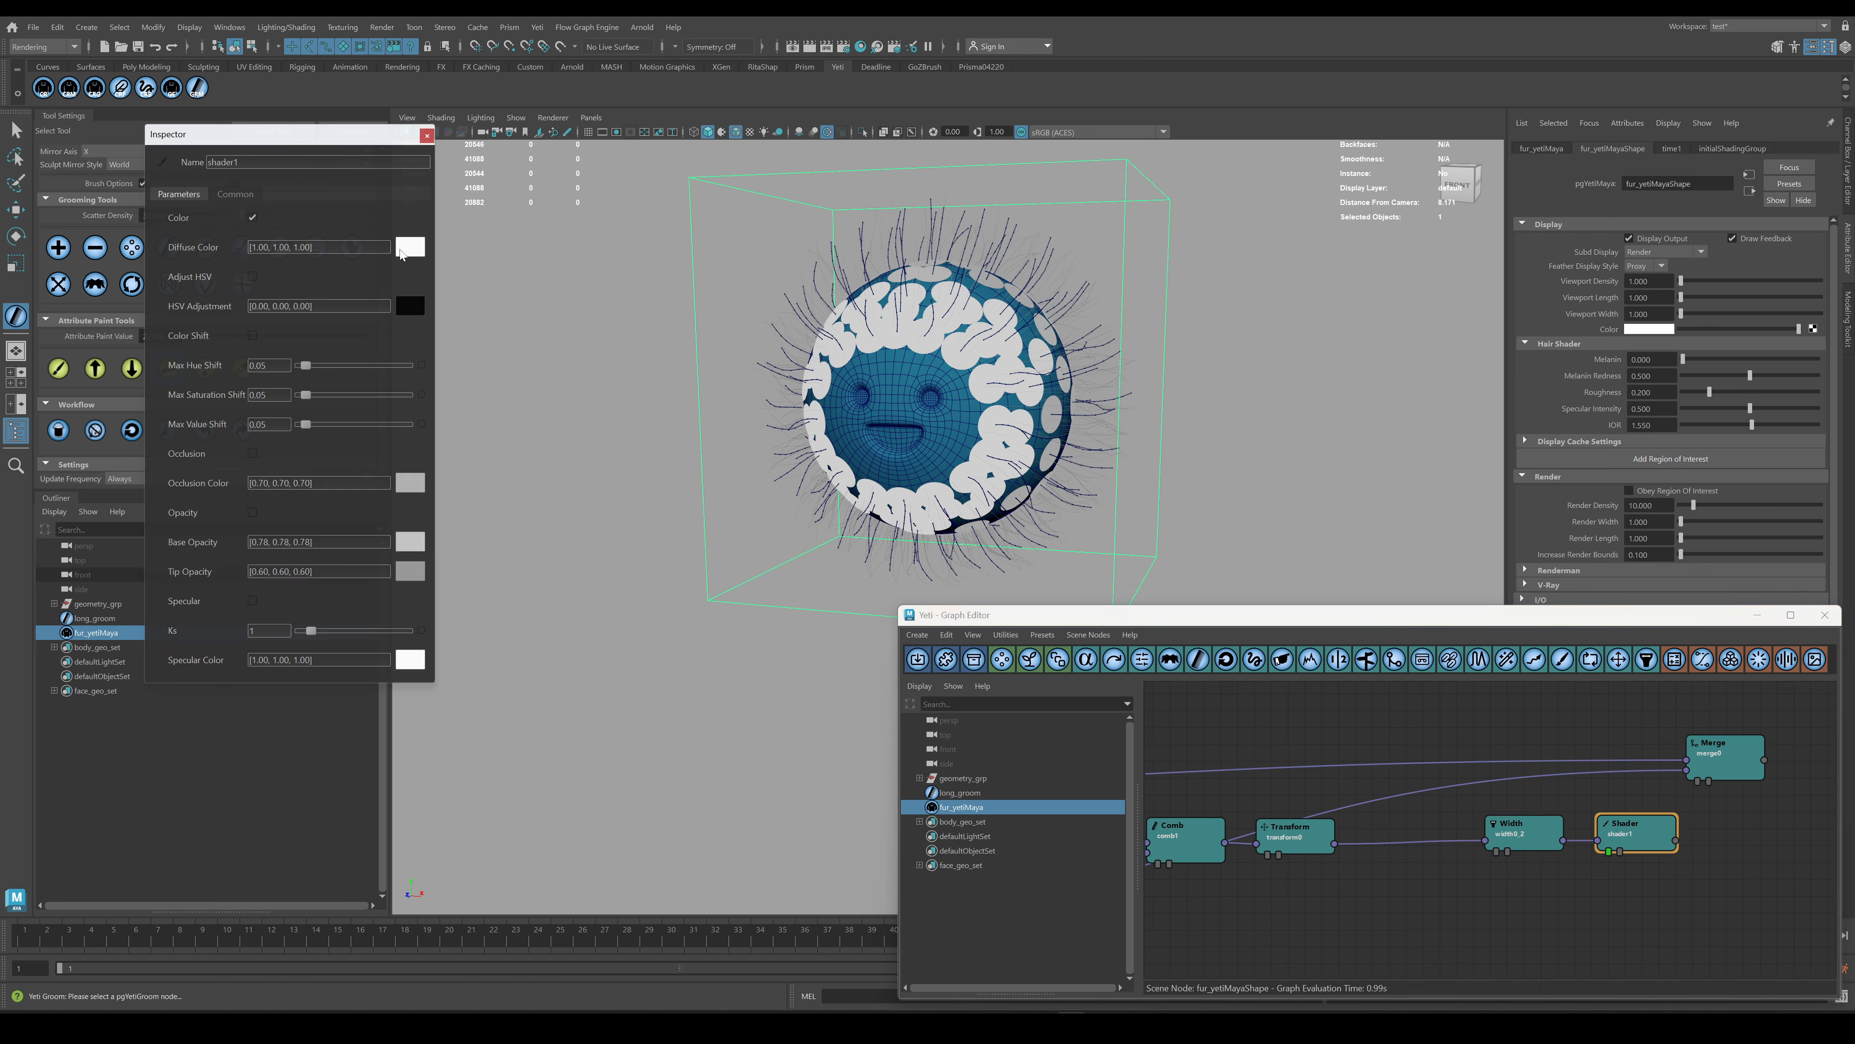
pyautogui.click(408, 248)
pyautogui.click(271, 309)
pyautogui.click(331, 522)
# Set width0_2's Base Width to 0.002 and Tip Width to 0.001, and check the stray hairs.
pyautogui.keyDown('alt'); pyautogui.moveTo(1201, 431); pyautogui.dragTo(1096, 432); pyautogui.keyUp('alt')
pyautogui.keyDown('alt'); pyautogui.moveTo(1096, 432); pyautogui.dragTo(1117, 439); pyautogui.keyUp('alt')
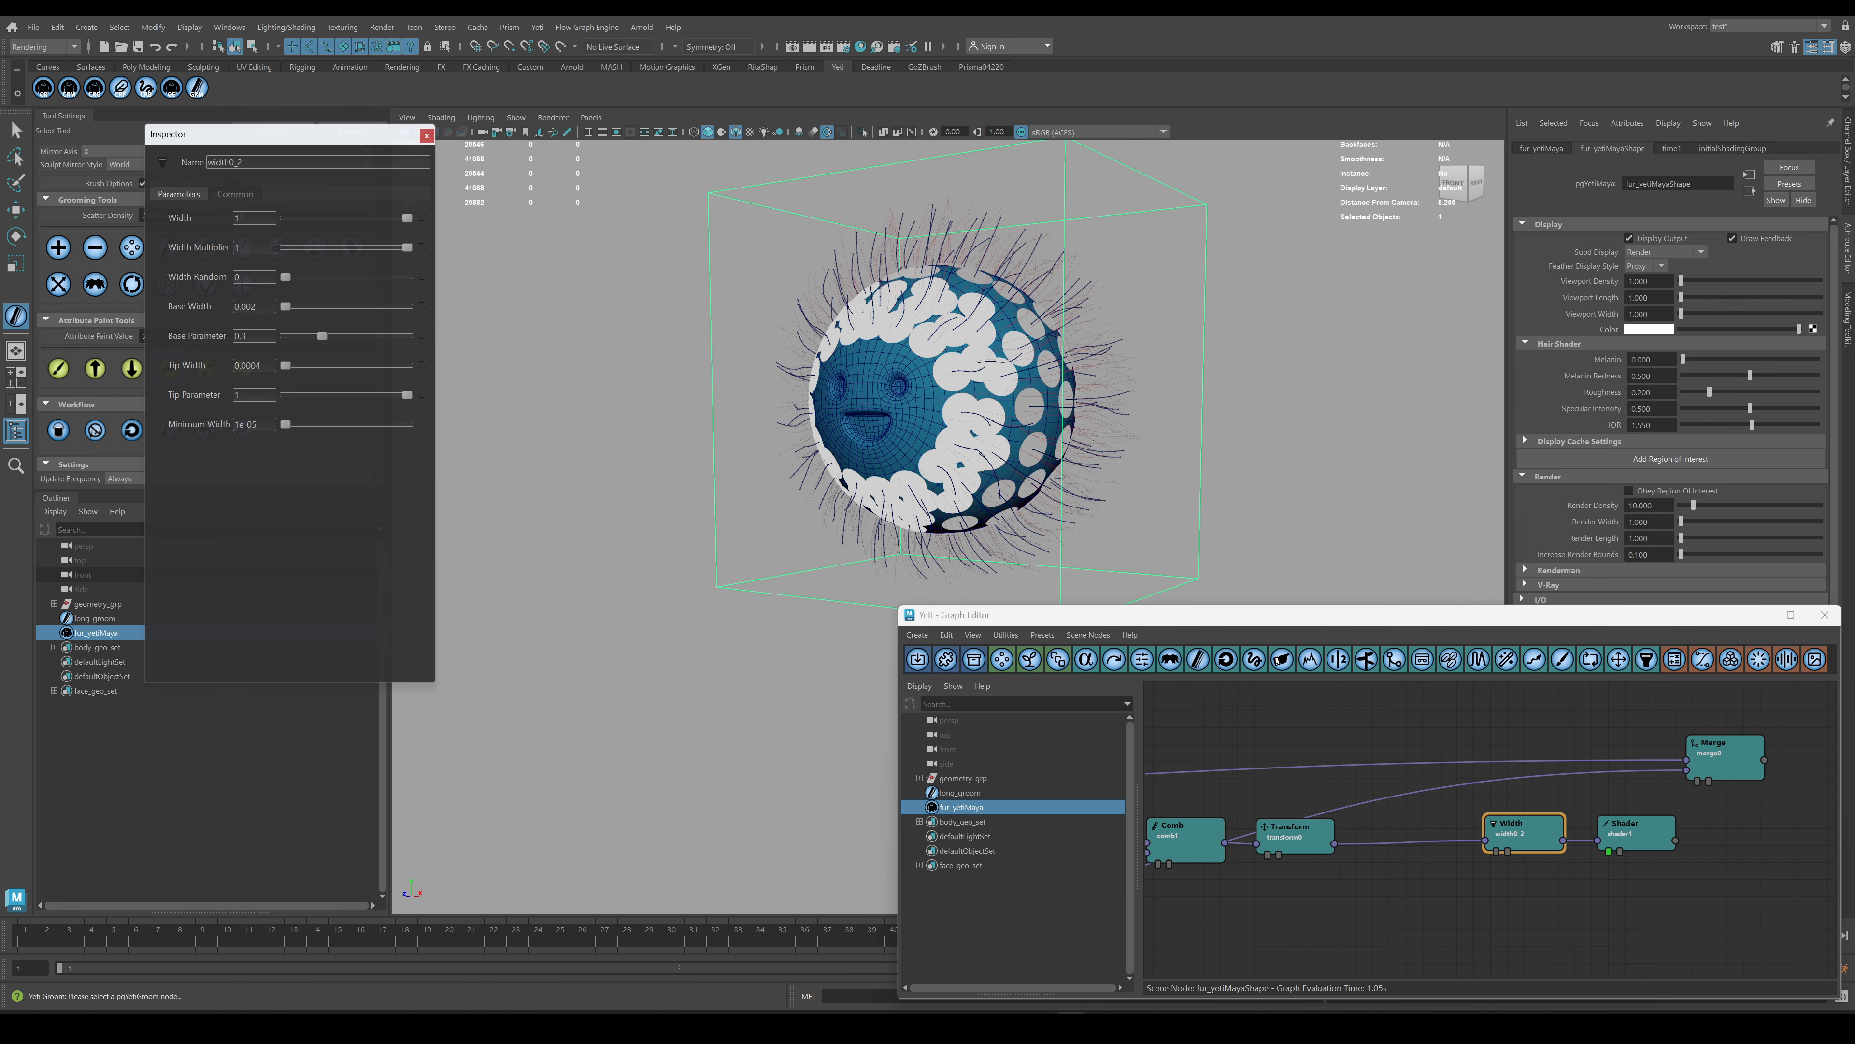
pyautogui.keyDown('alt'); pyautogui.moveTo(1037, 416); pyautogui.dragTo(1132, 413); pyautogui.keyUp('alt')
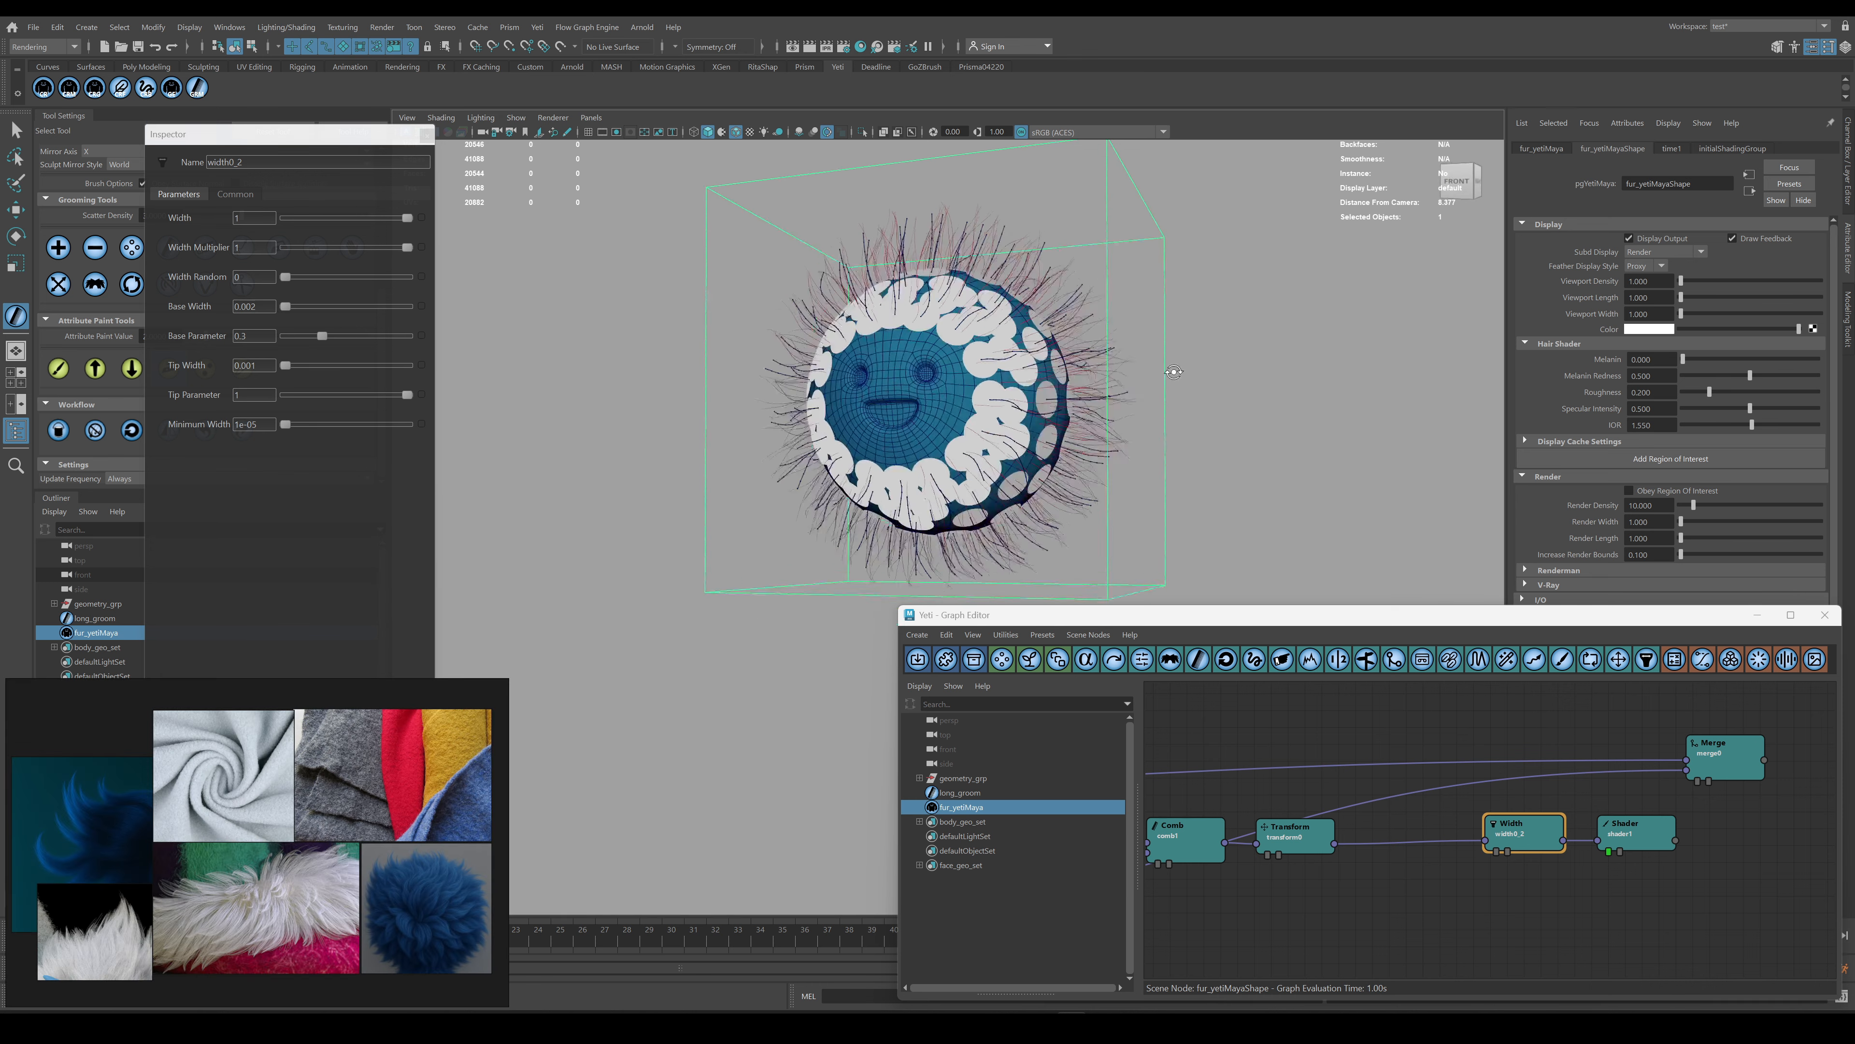
pyautogui.scroll(3, 1096, 417)
pyautogui.keyDown('alt'); pyautogui.moveTo(1479, 858); pyautogui.dragTo(1526, 851, button='middle'); pyautogui.keyUp('alt')
pyautogui.scroll(-3, 1697, 880)
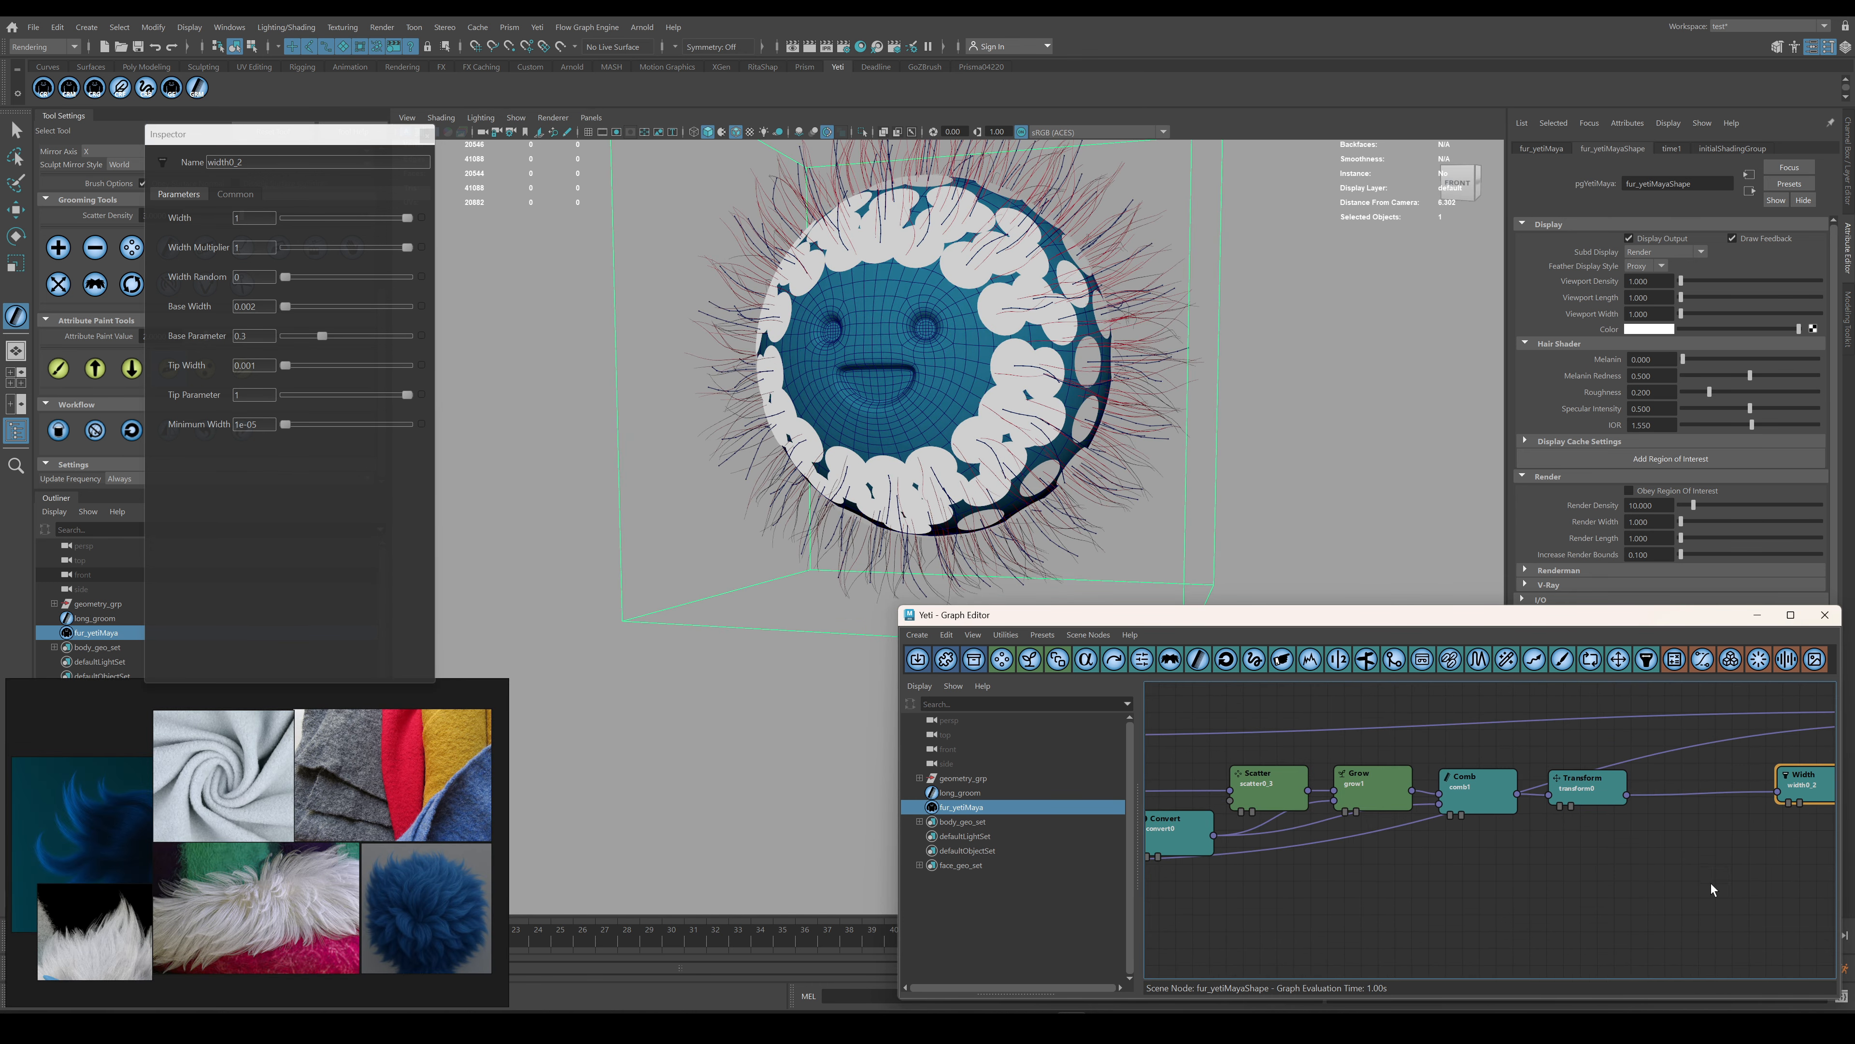
# Give merge0 a third input, connect shader1 to it, and display the merged fur.
pyautogui.click(1773, 734)
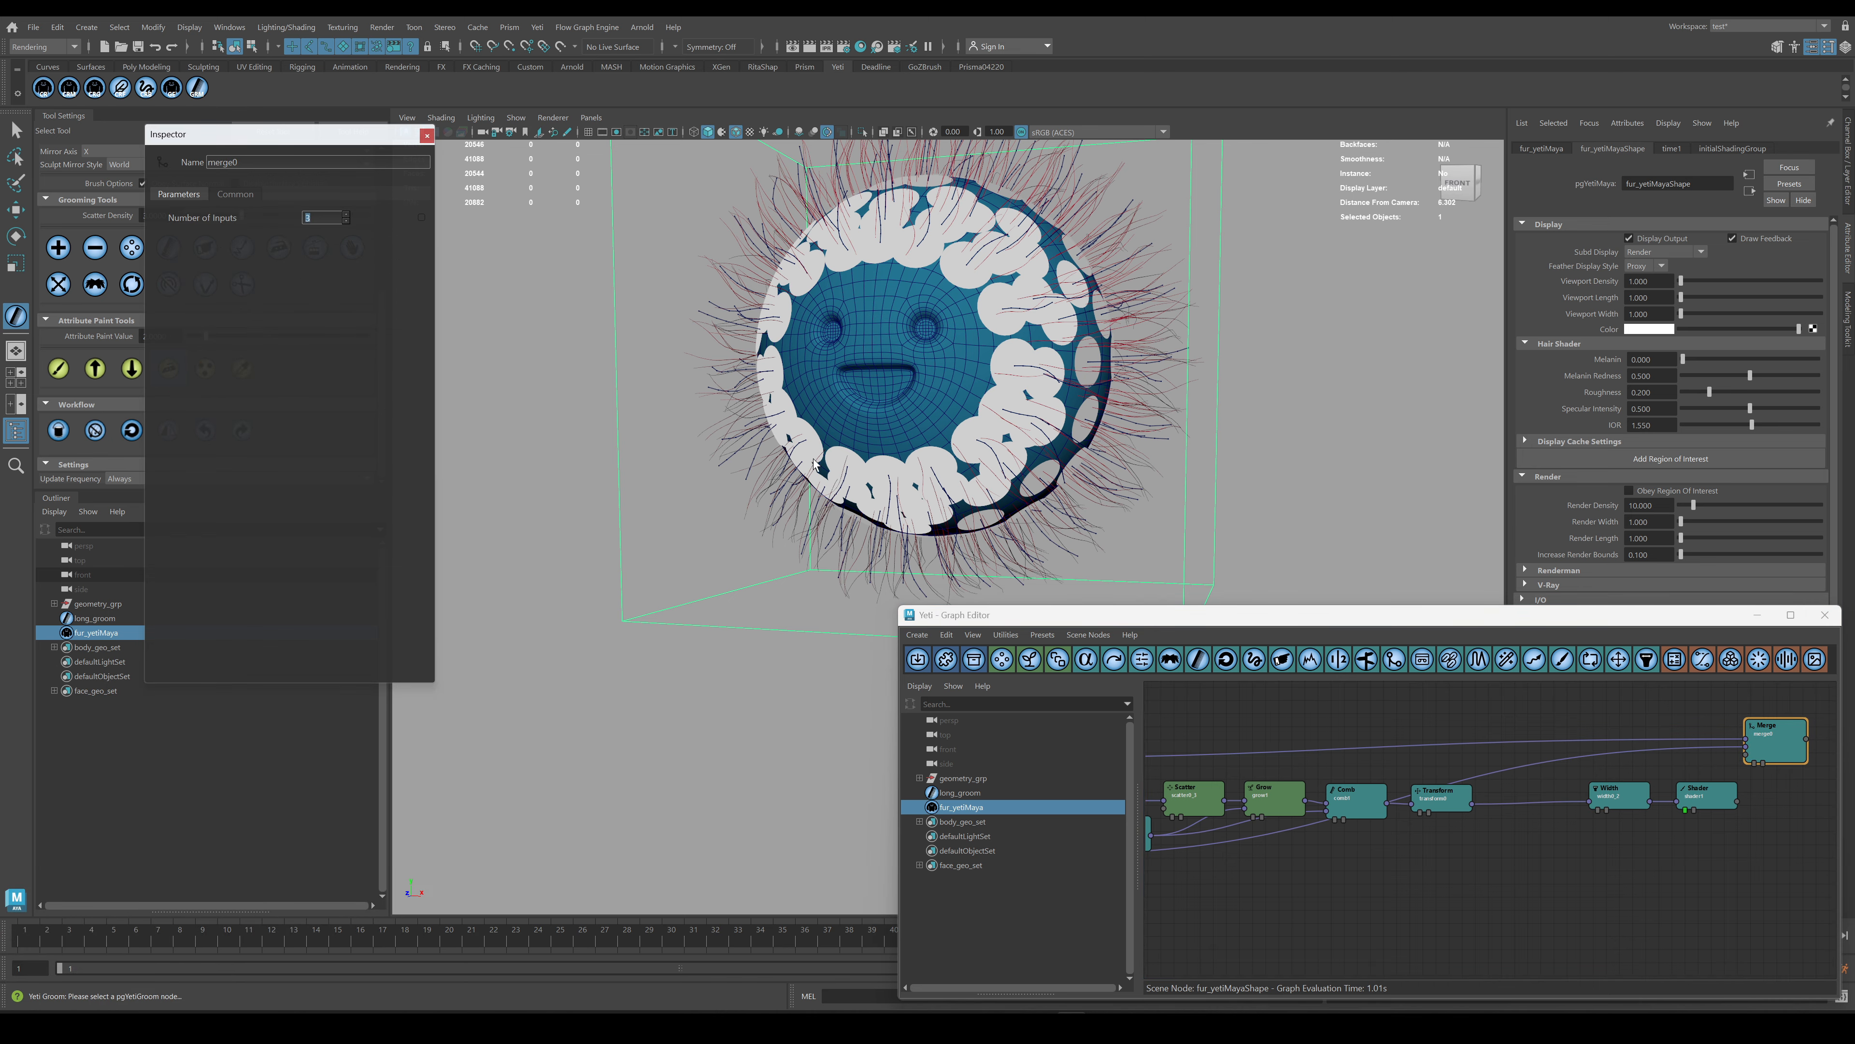
pyautogui.moveTo(1737, 802); pyautogui.dragTo(1815, 754)
pyautogui.click(1754, 763)
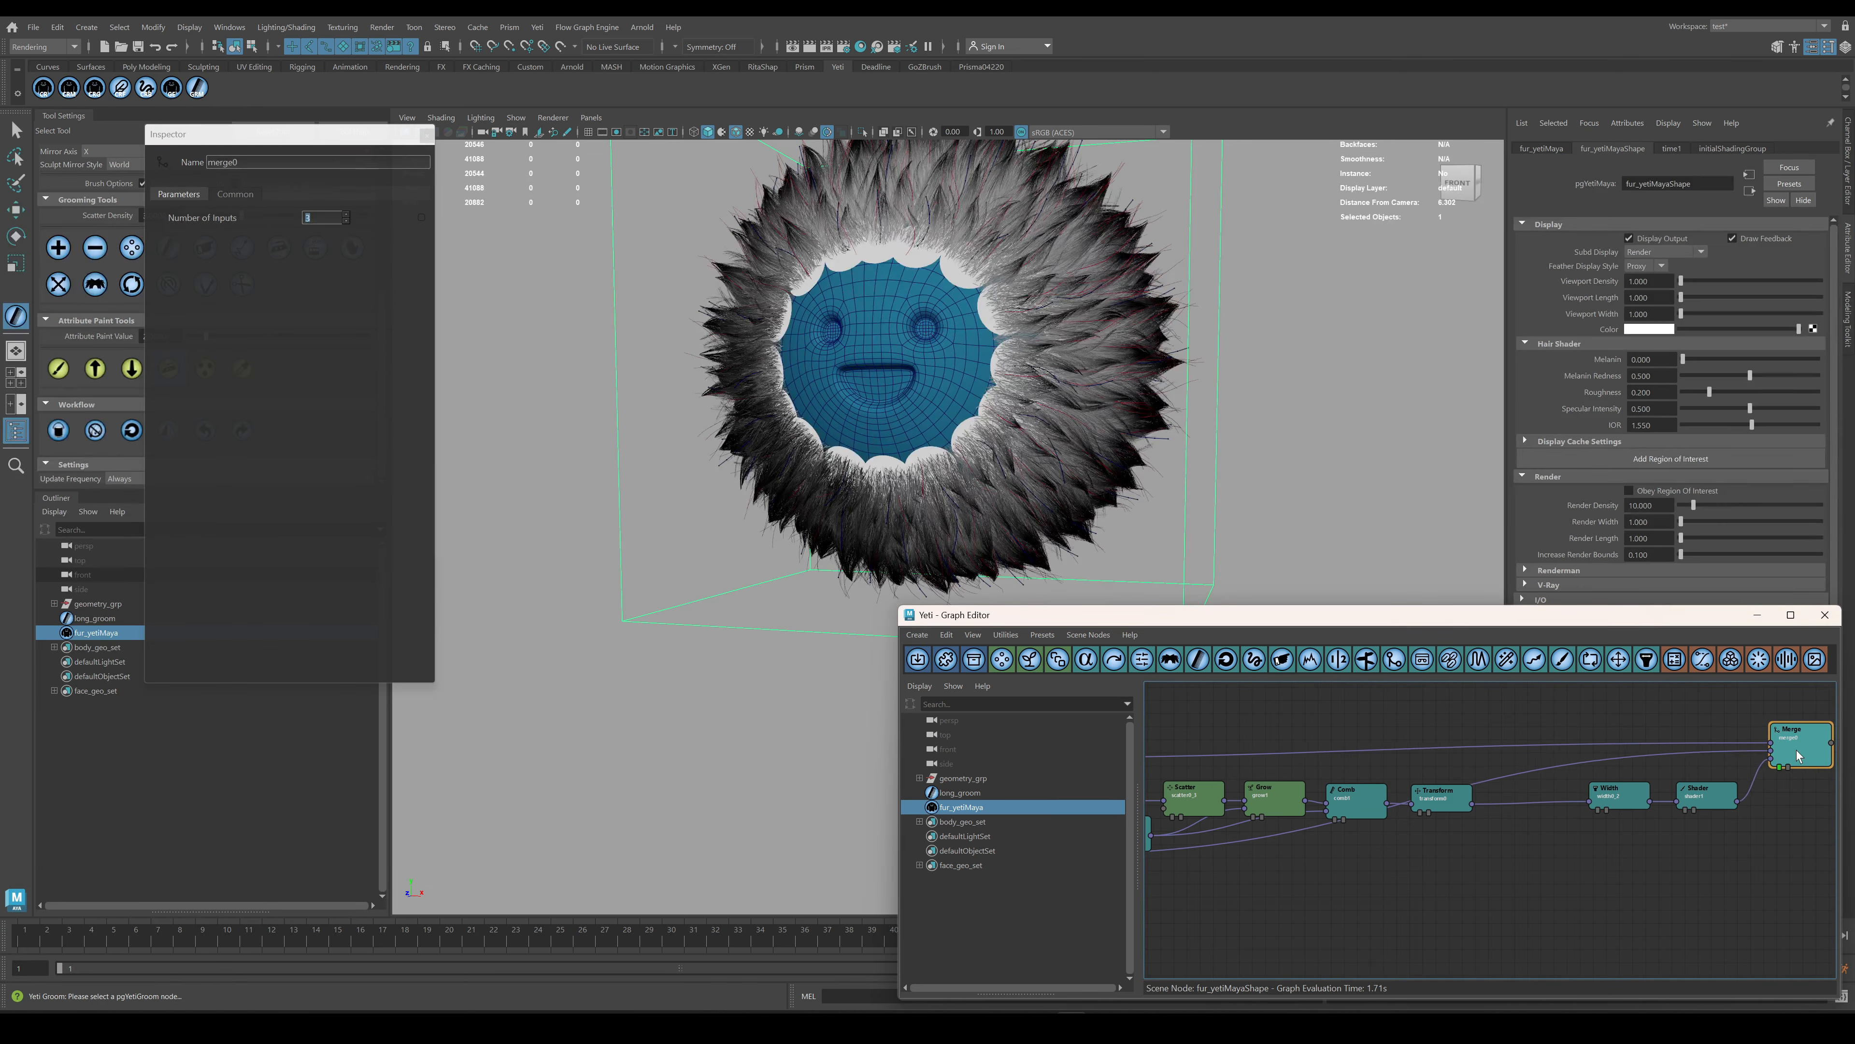
pyautogui.moveTo(1816, 754); pyautogui.dragTo(1814, 758)
pyautogui.keyDown('alt'); pyautogui.moveTo(1149, 461); pyautogui.dragTo(1289, 525); pyautogui.keyUp('alt')
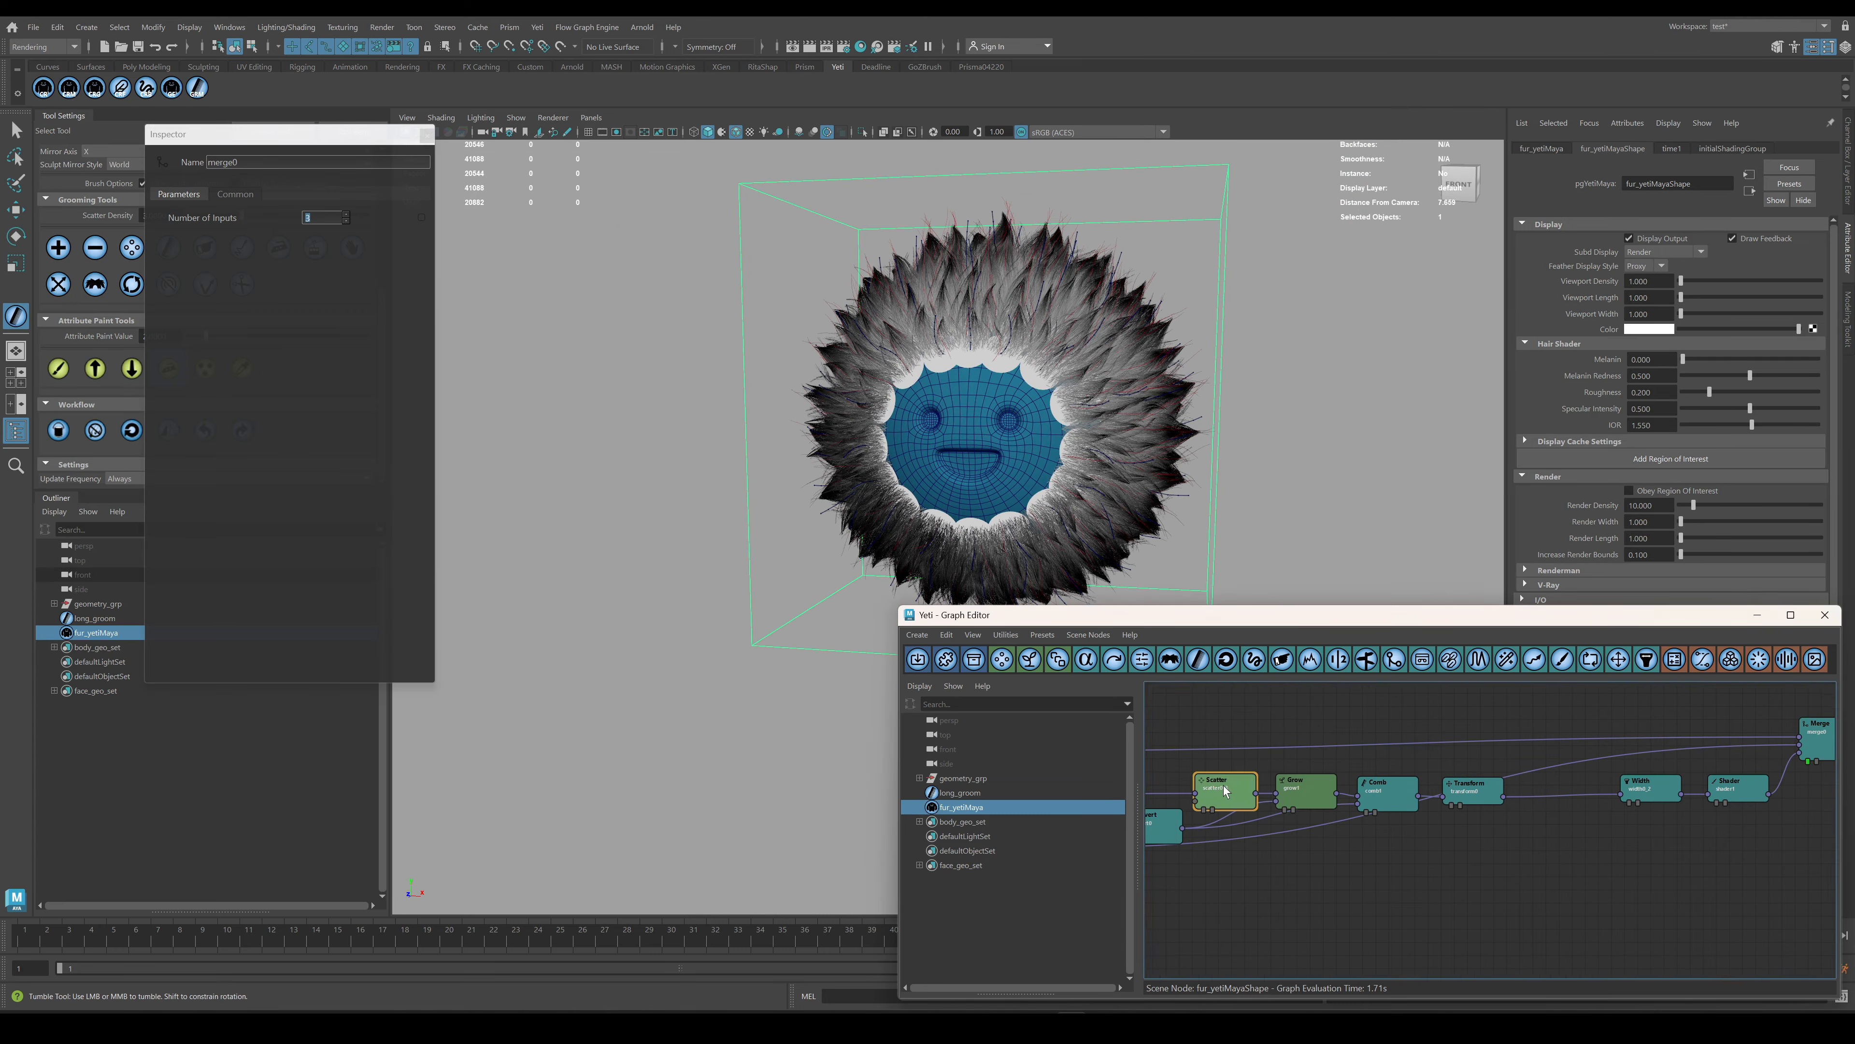
# Set scatter0_3's Relax Steps to 5 and its Seed to 50045.
pyautogui.click(1225, 786)
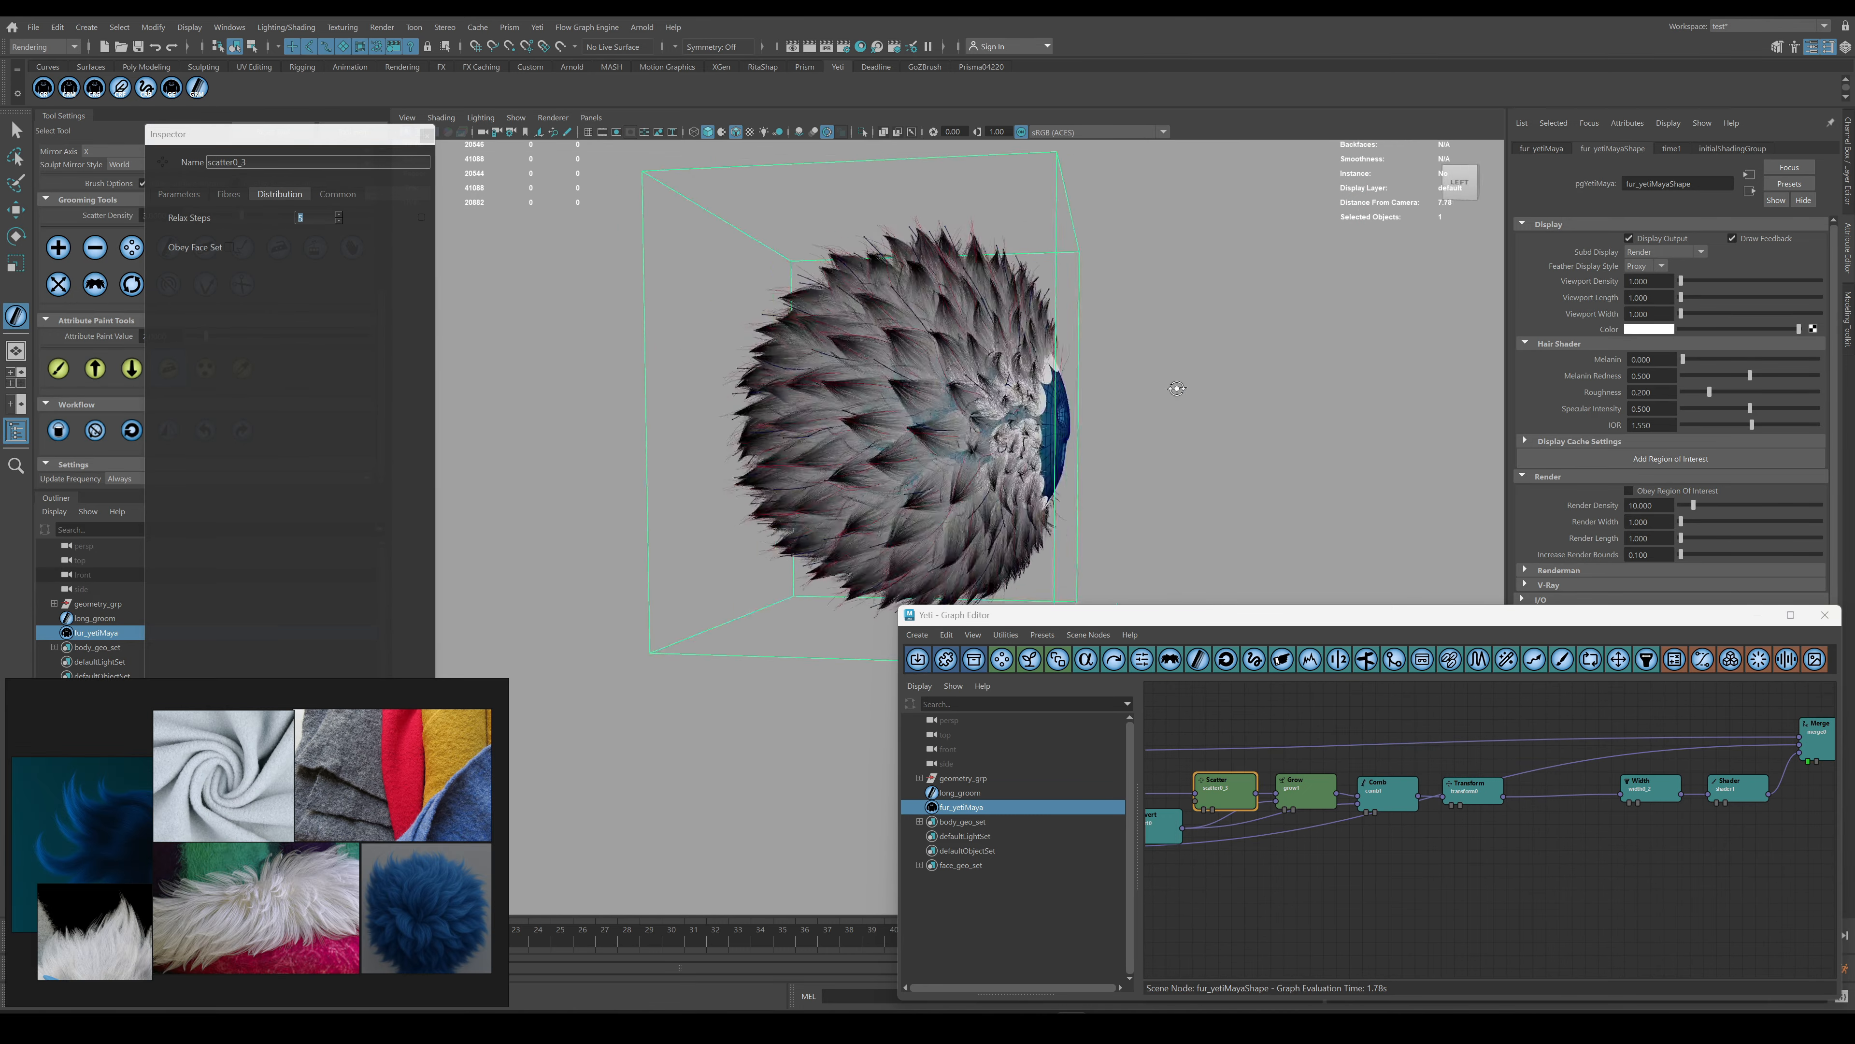
pyautogui.click(359, 302)
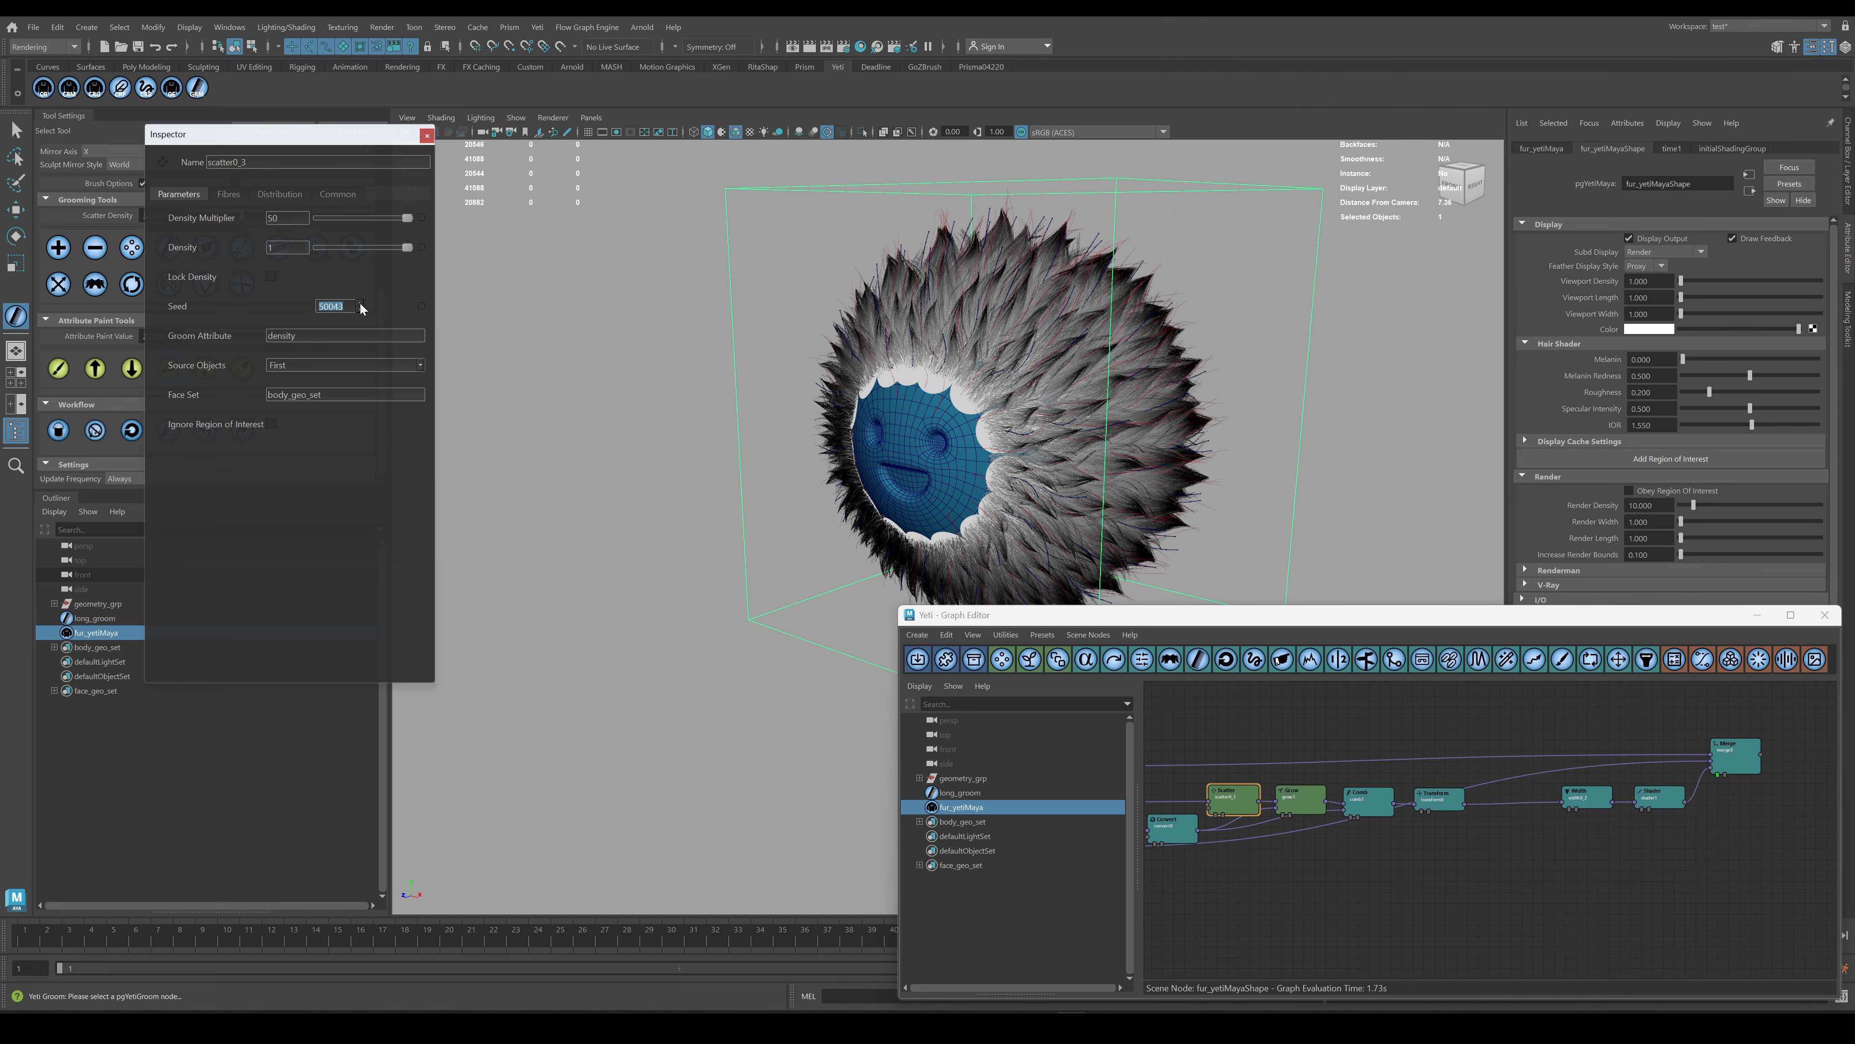
pyautogui.click(359, 303)
pyautogui.click(360, 302)
# Insert a bend node after the transform node and set its Normal to tangent.
pyautogui.click(1421, 797)
pyautogui.click(1532, 660)
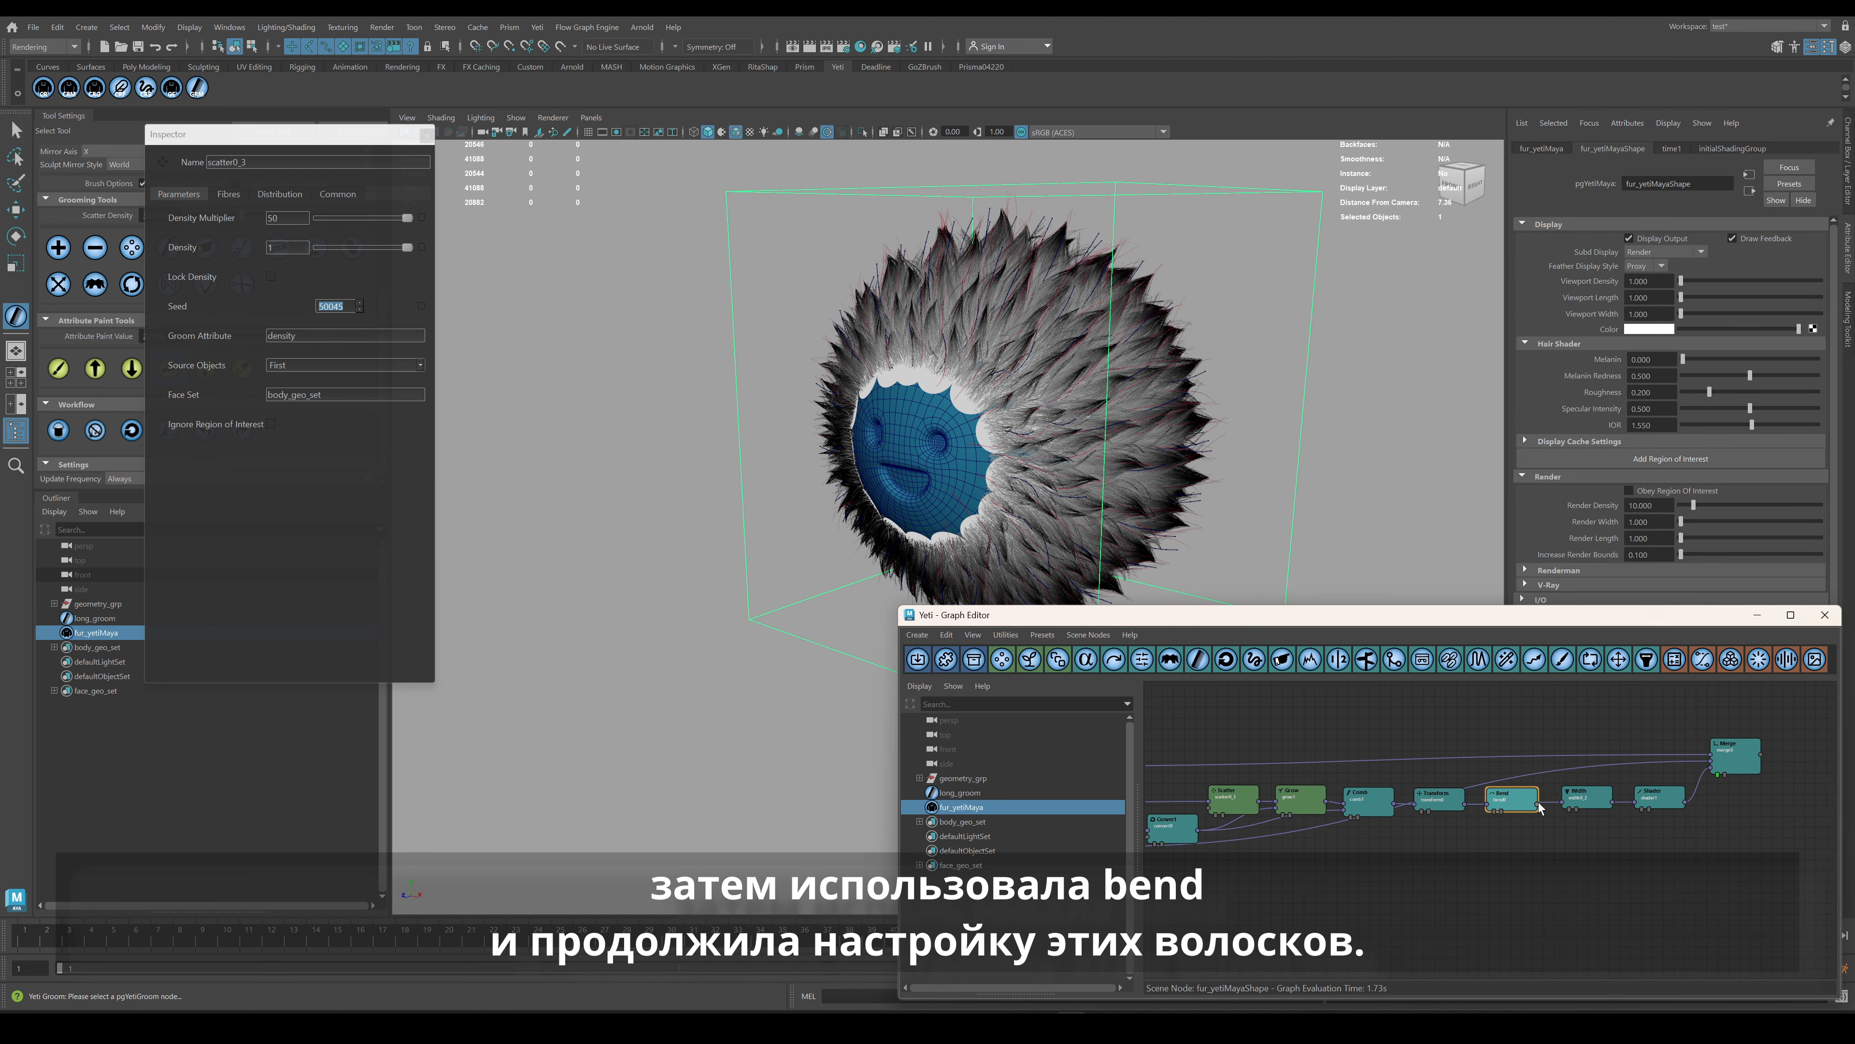
pyautogui.doubleClick(1513, 804)
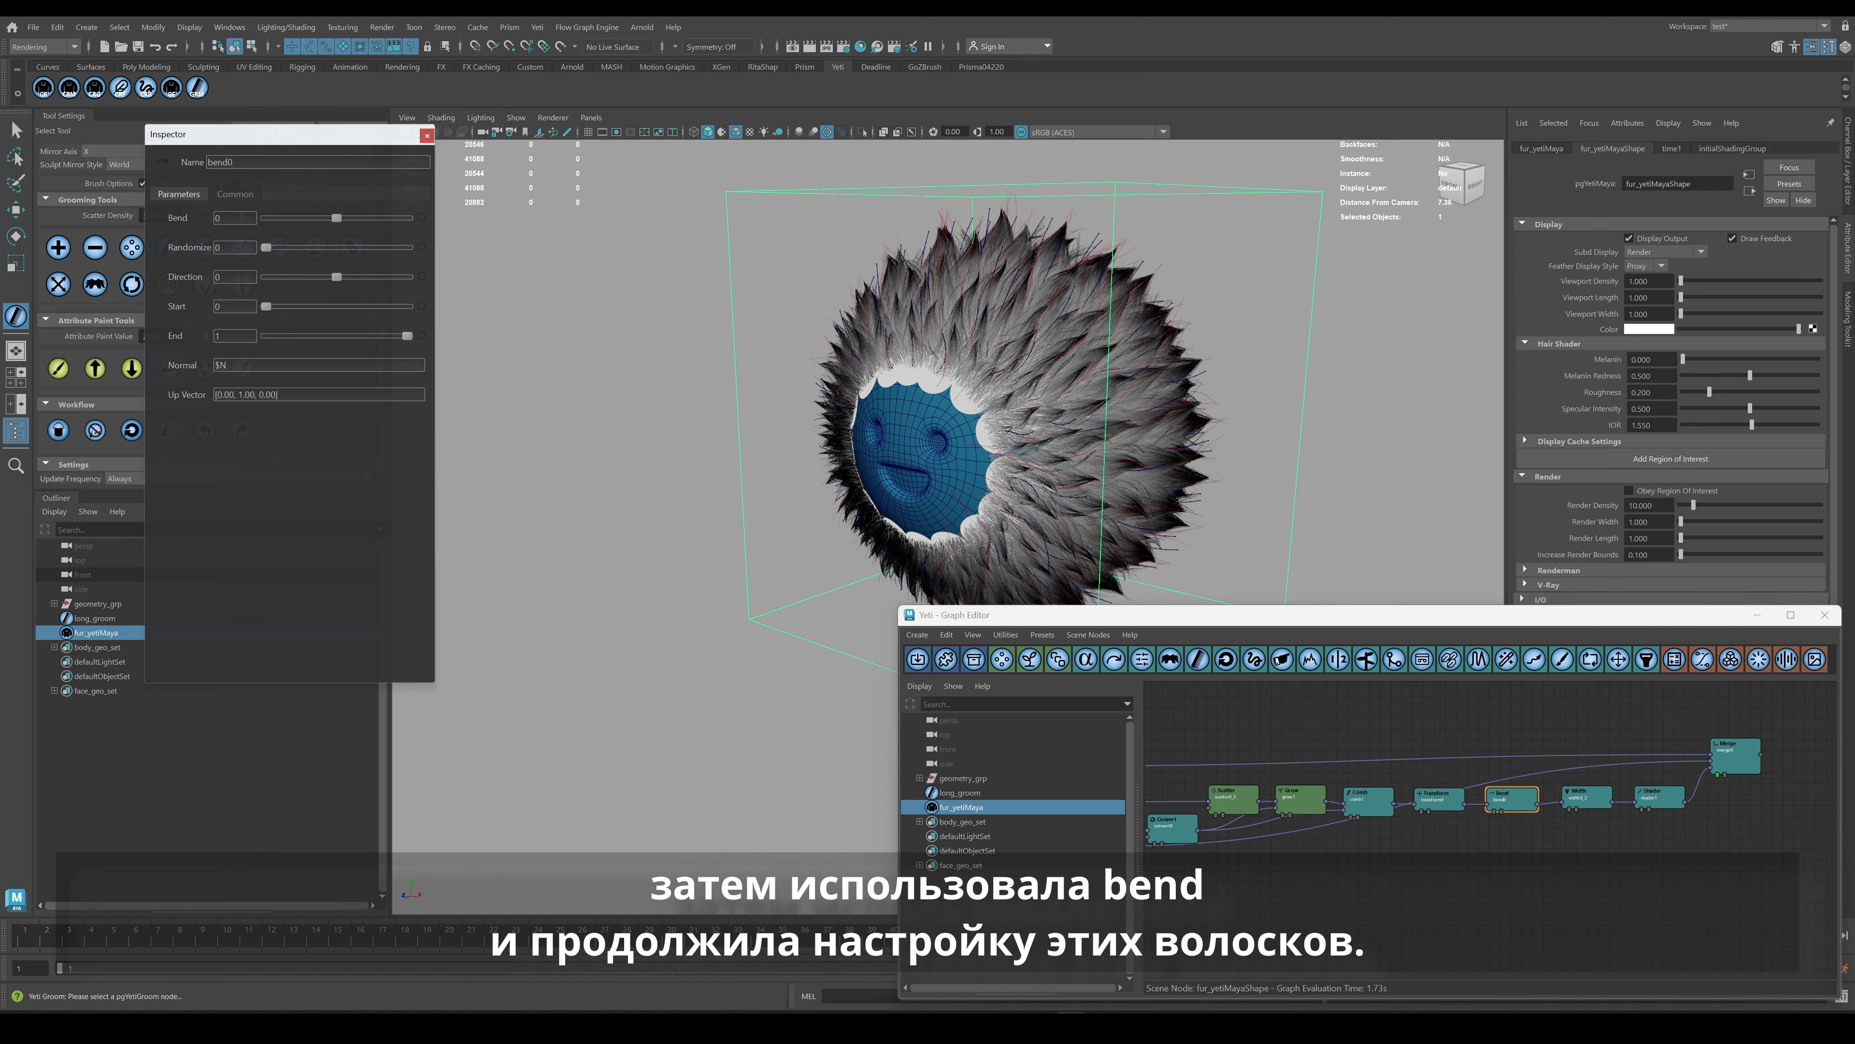
pyautogui.write('tangent')
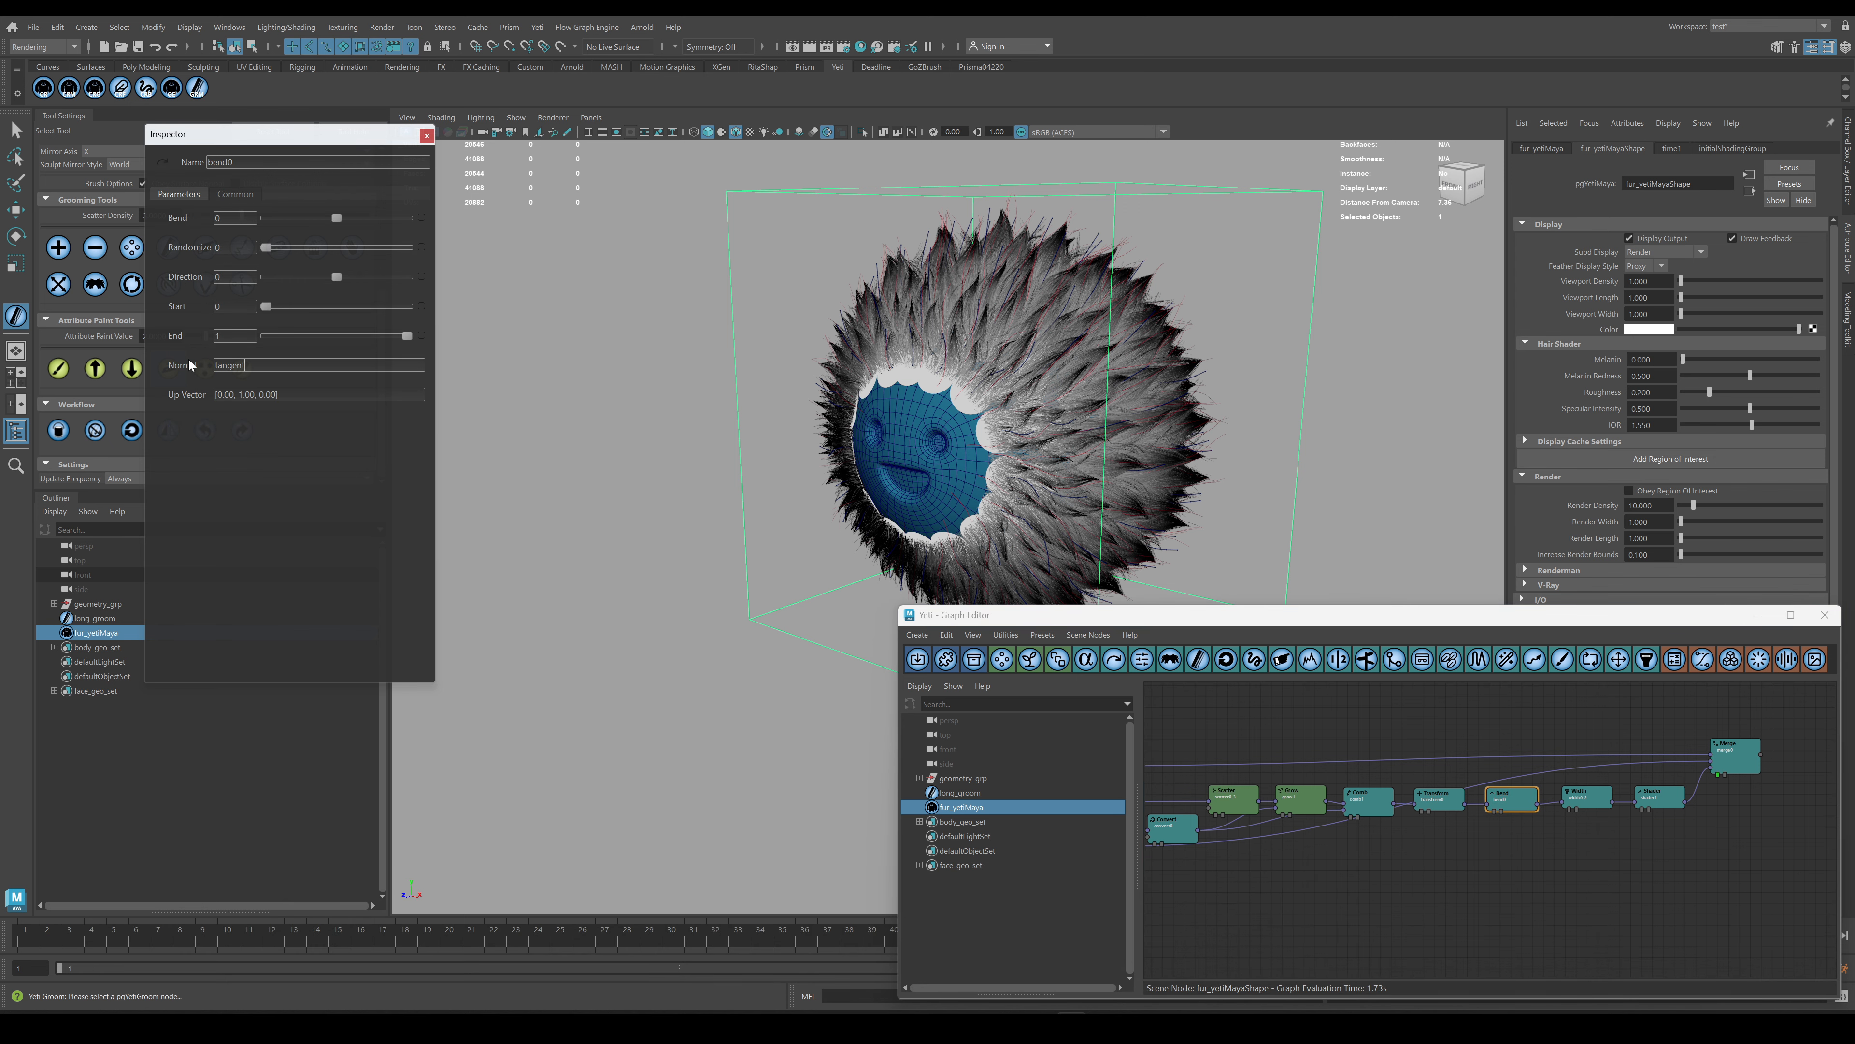
# Insert an attribute node between the transform and bend nodes, respace the chain, and open the attribute node's parameters.
pyautogui.moveTo(1513, 801); pyautogui.dragTo(1607, 802)
pyautogui.moveTo(1661, 799); pyautogui.dragTo(1615, 802)
pyautogui.moveTo(1541, 803); pyautogui.dragTo(1510, 804)
pyautogui.moveTo(1518, 805)
pyautogui.mouseDown()
pyautogui.moveTo(1503, 809)
pyautogui.moveTo(1545, 803)
pyautogui.mouseUp()
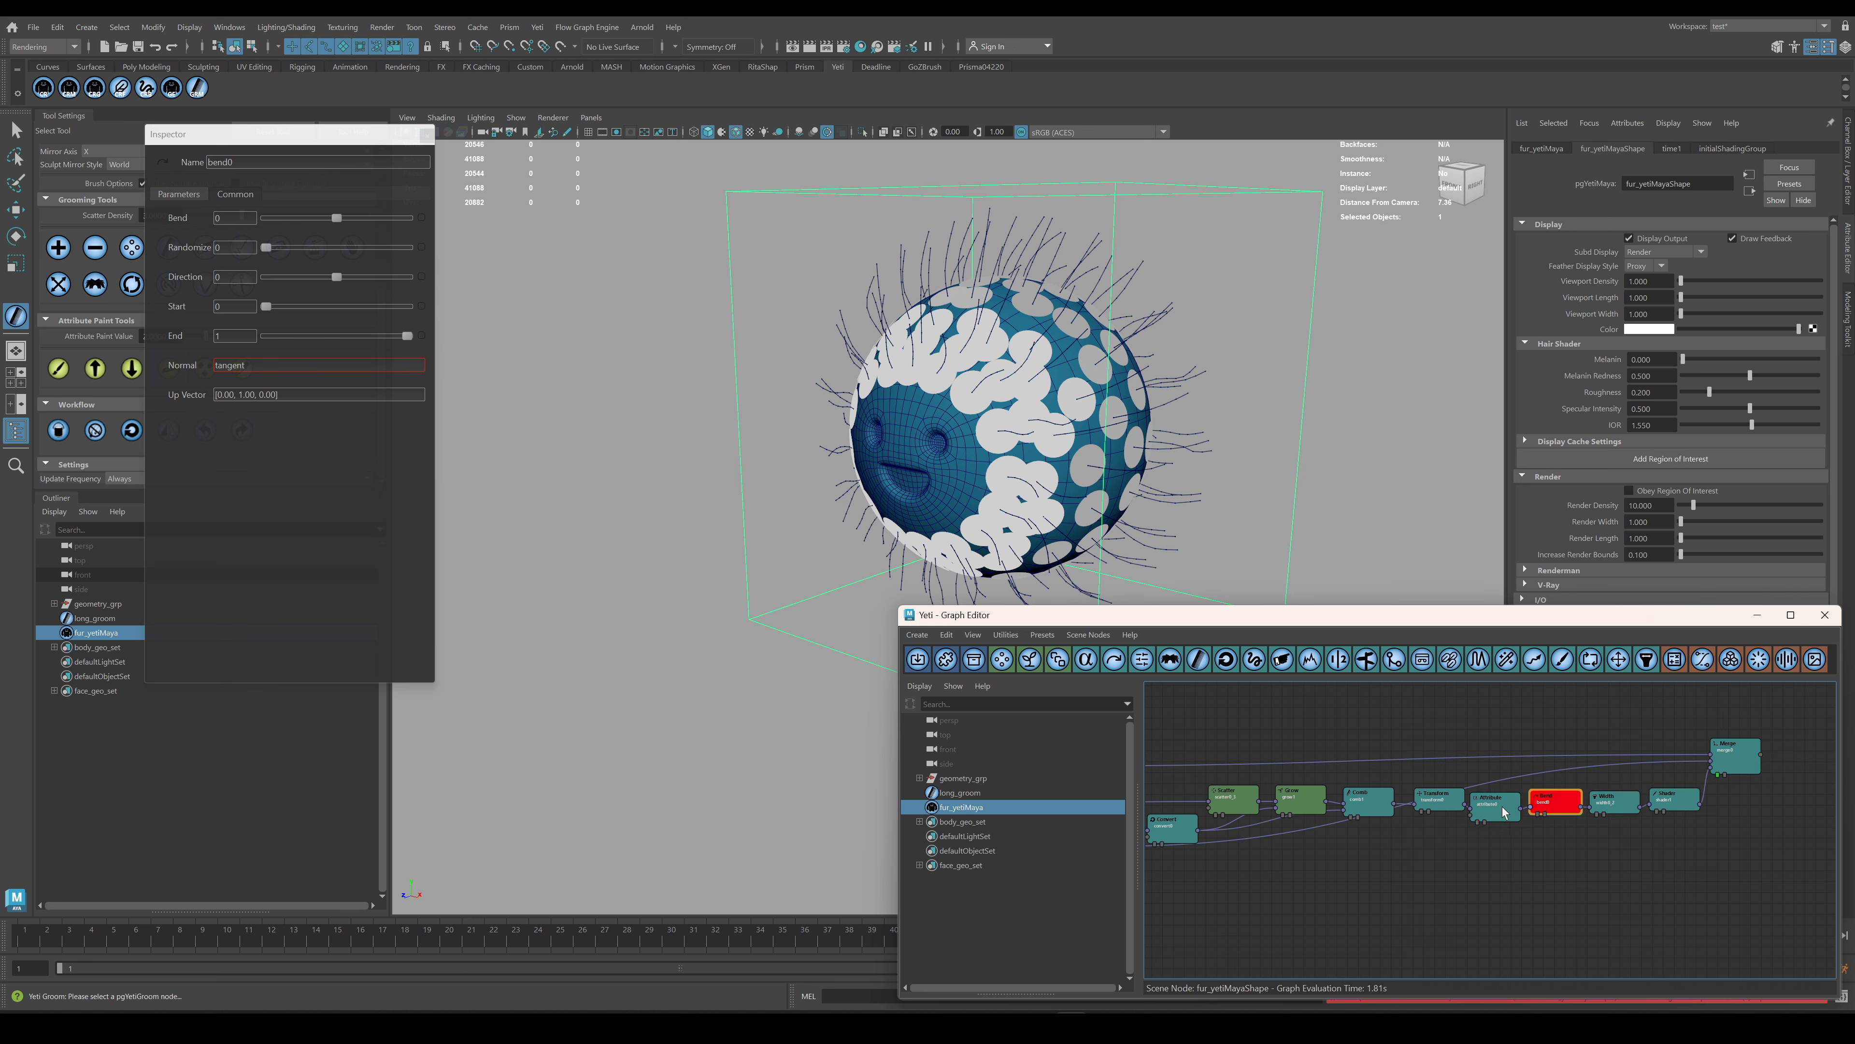
pyautogui.click(1503, 809)
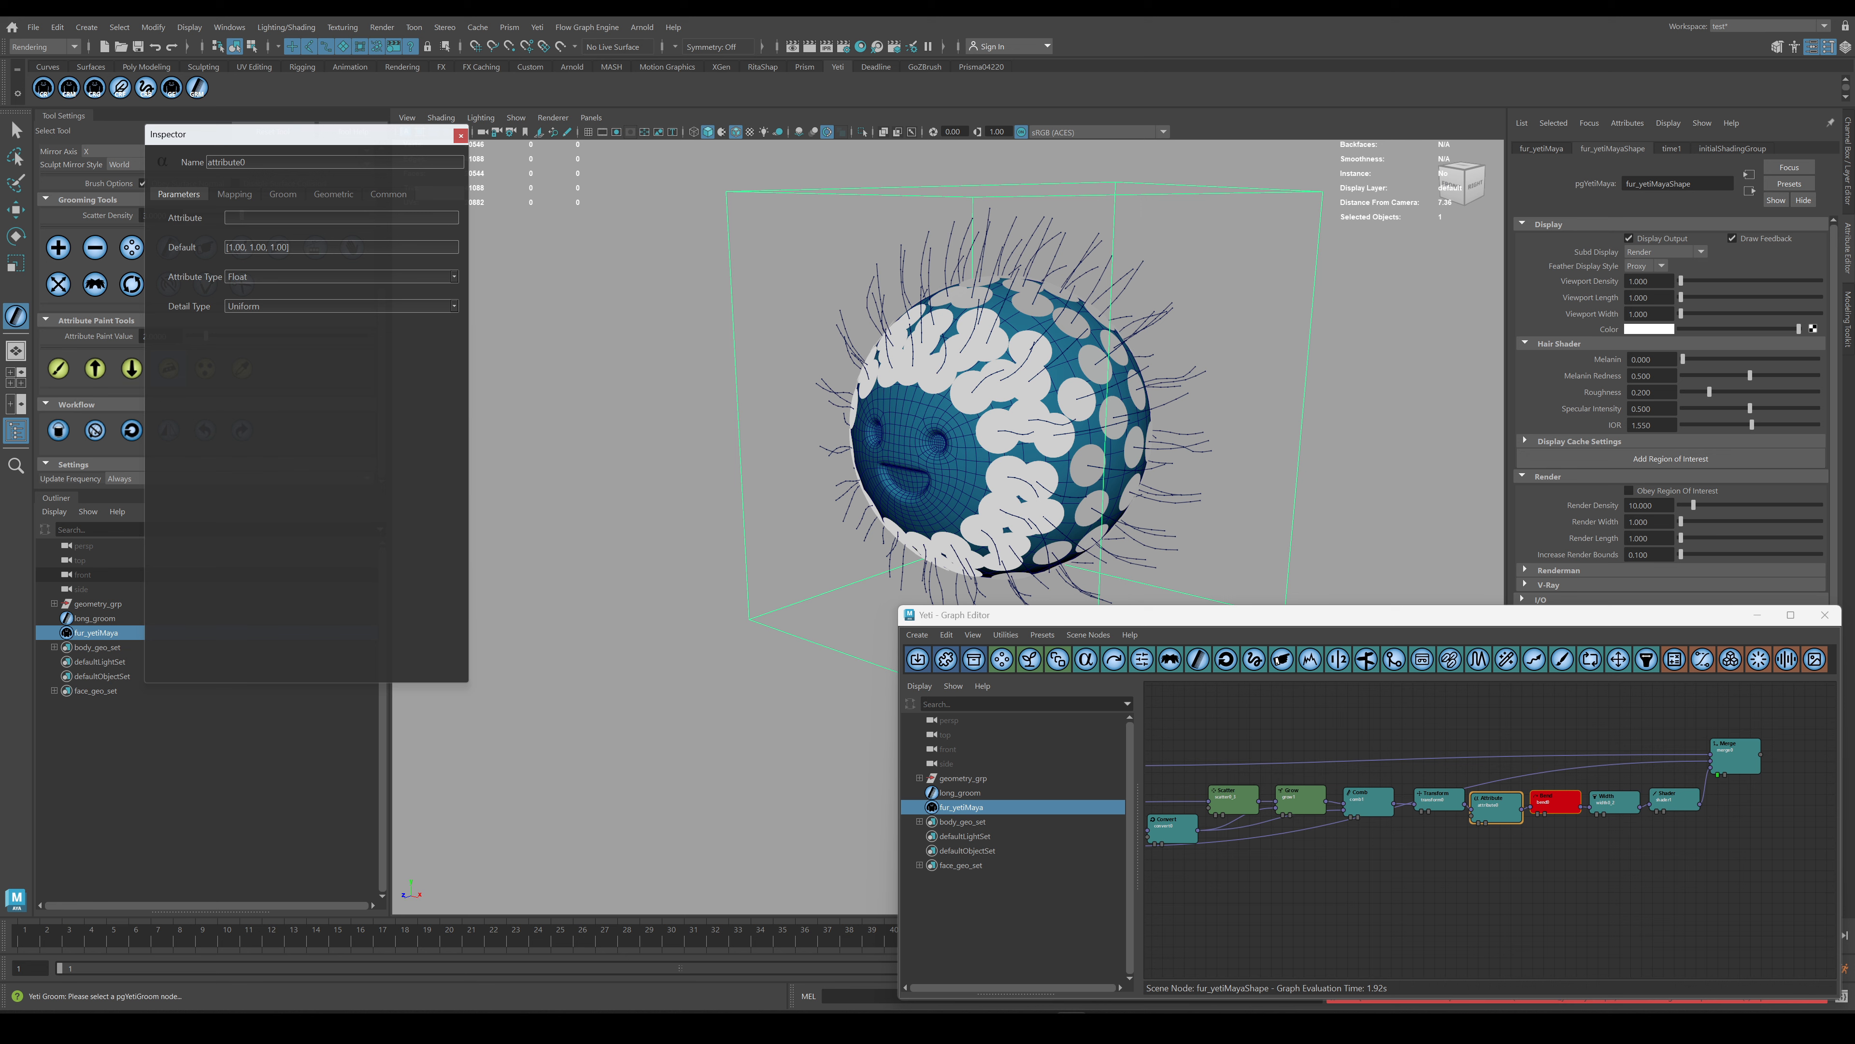
# Enable Add Tangent on the attribute node, and set the bend node's Bend to 1.44 and Start to 0.53.
pyautogui.click(333, 194)
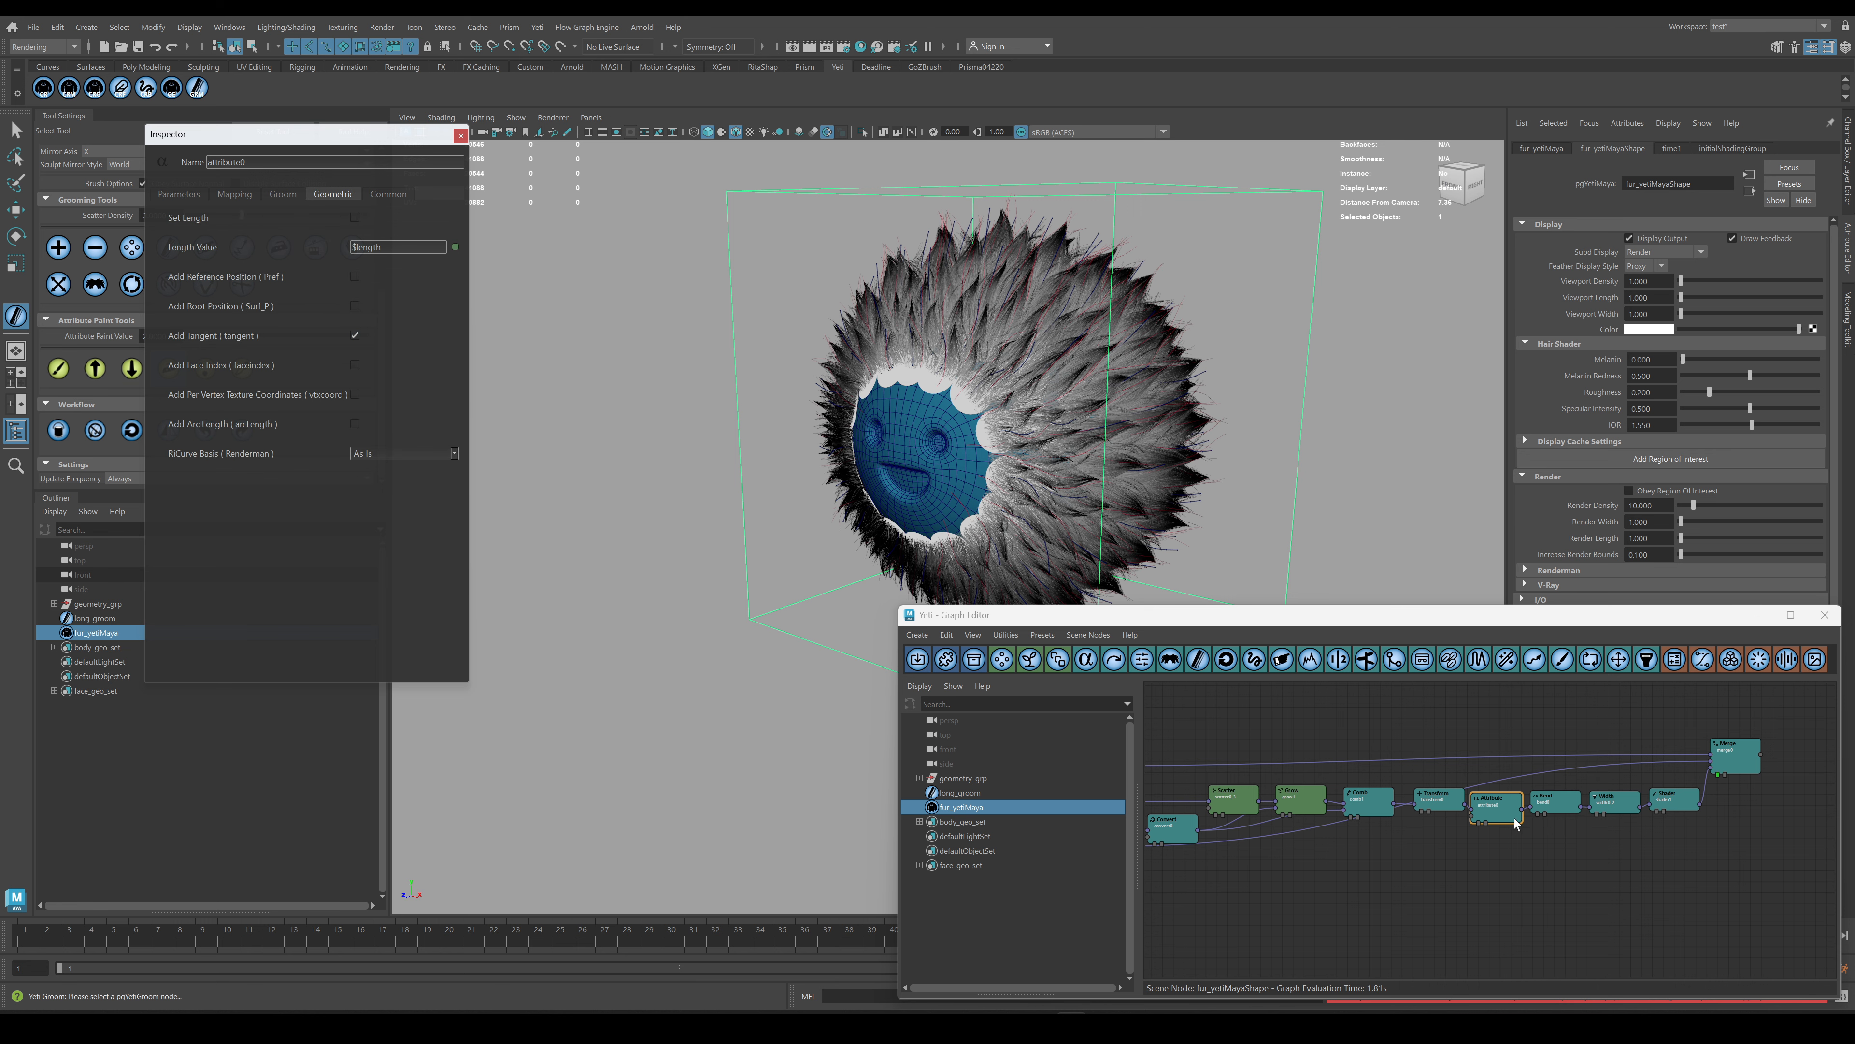
pyautogui.click(1570, 807)
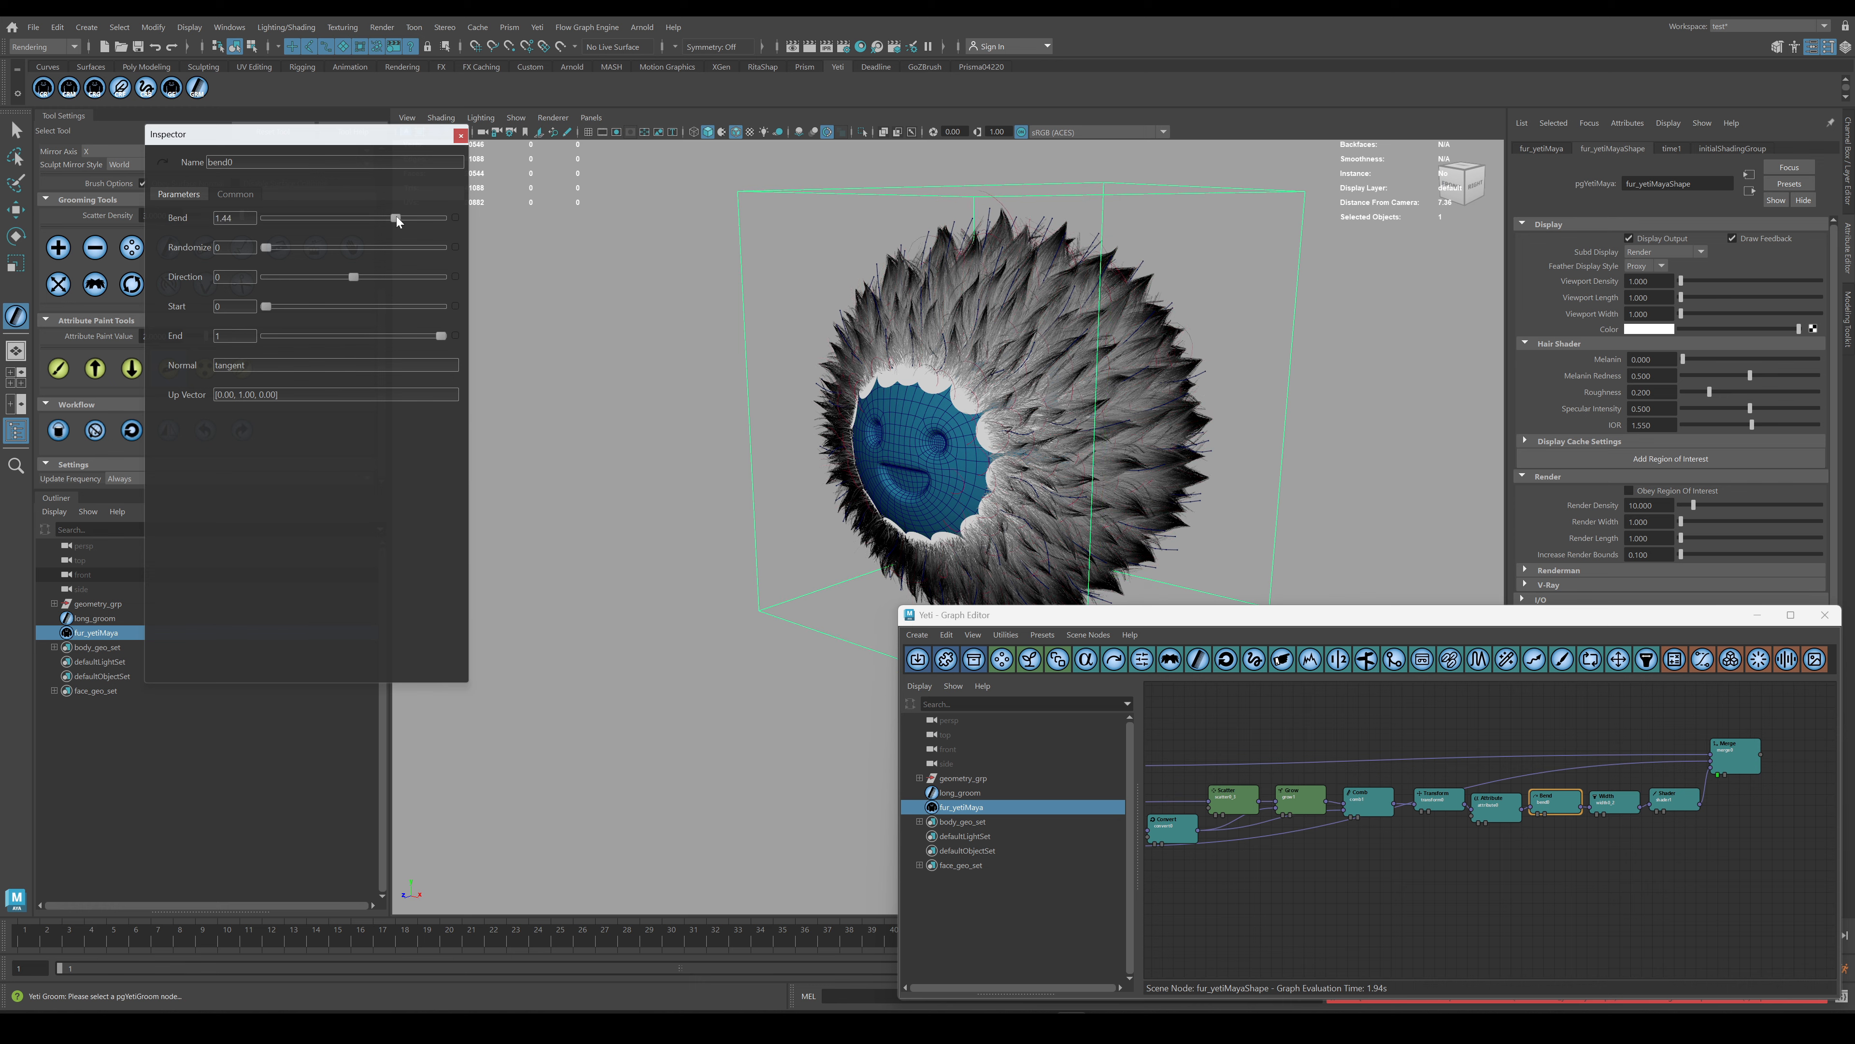
pyautogui.keyDown('alt'); pyautogui.moveTo(972, 241); pyautogui.dragTo(317, 186); pyautogui.keyUp('alt')
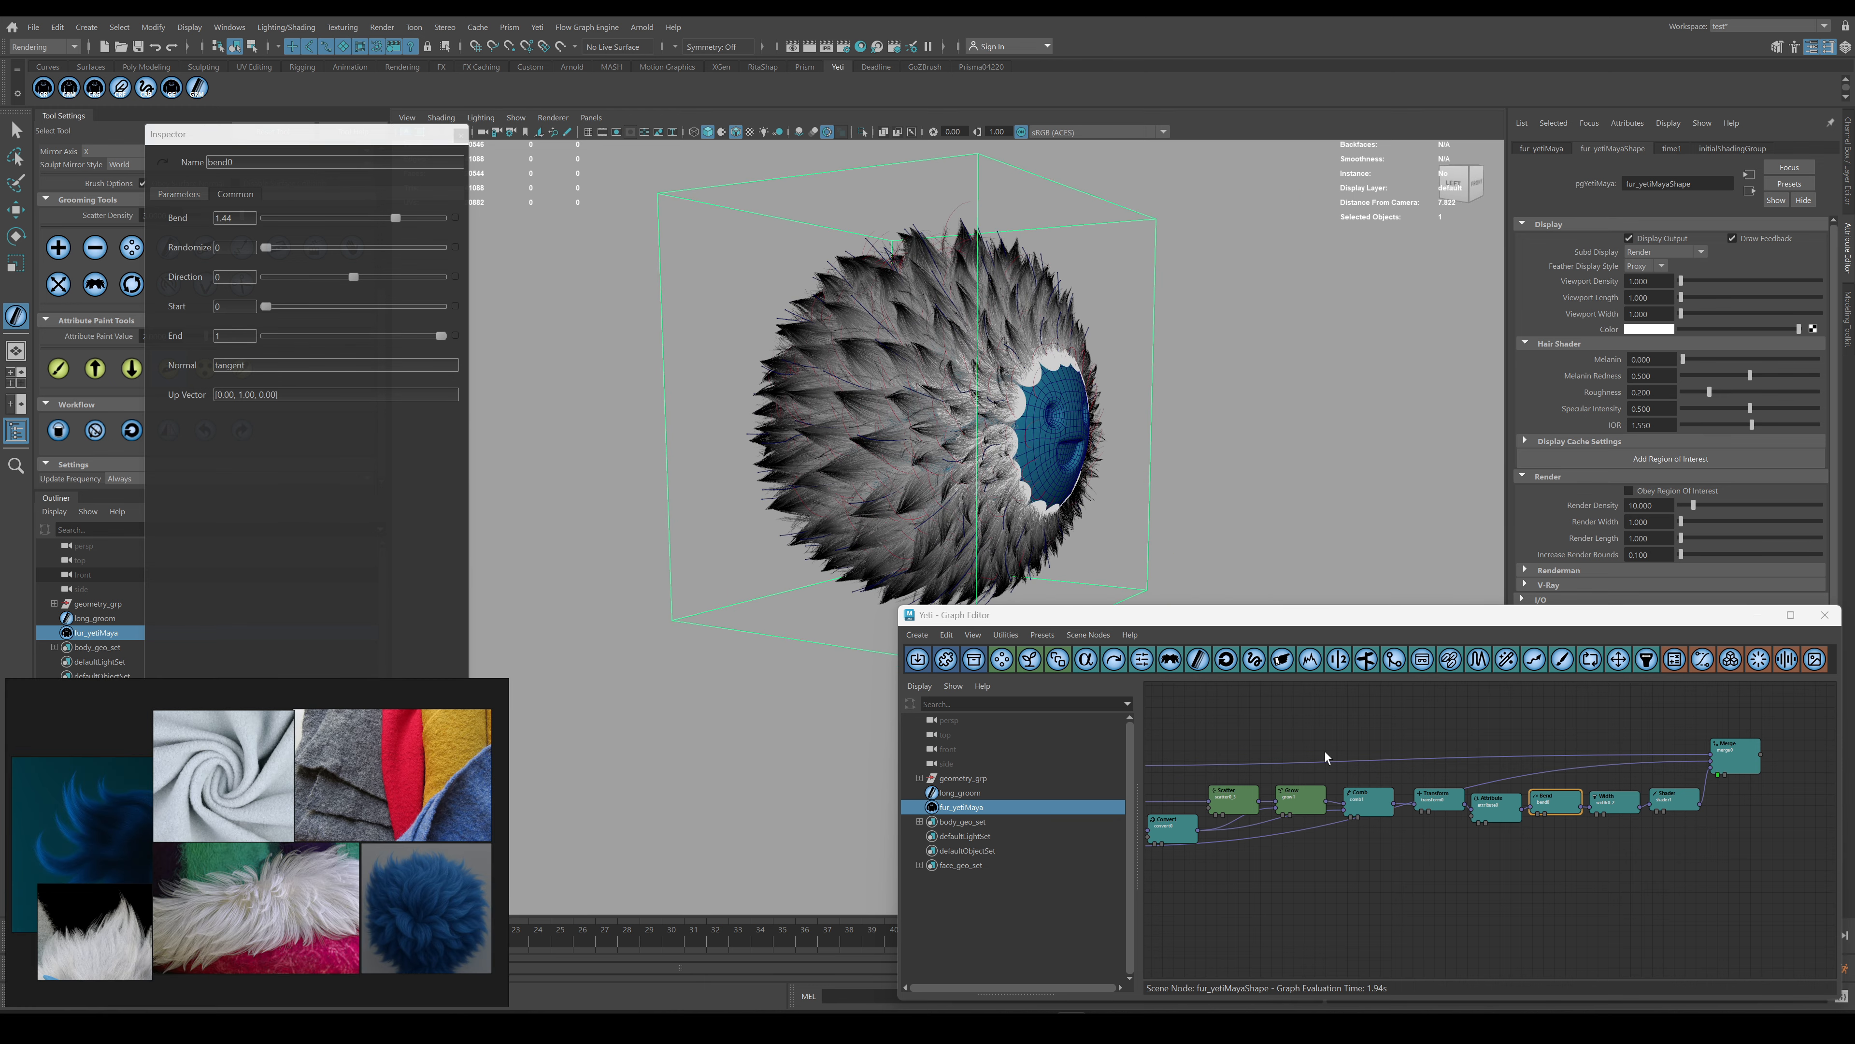
pyautogui.moveTo(266, 306); pyautogui.dragTo(300, 306)
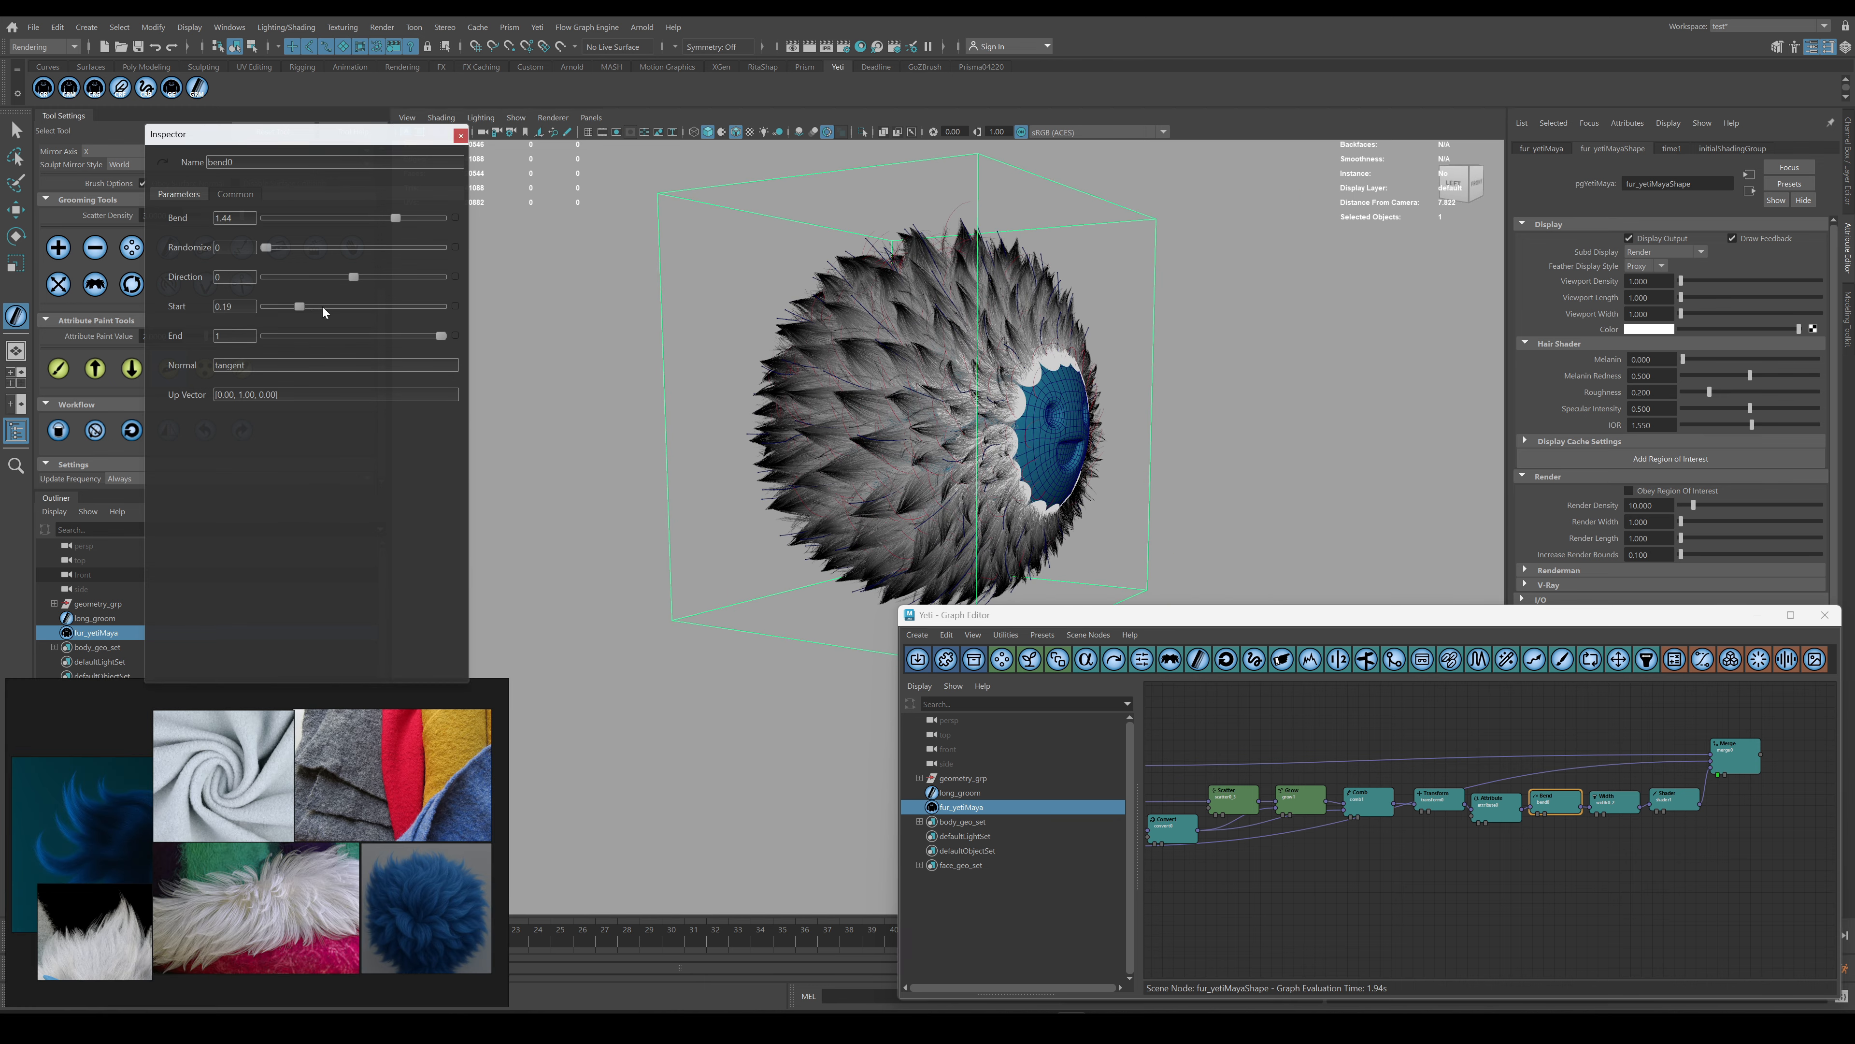
pyautogui.keyDown('alt'); pyautogui.moveTo(972, 307); pyautogui.dragTo(745, 311); pyautogui.keyUp('alt')
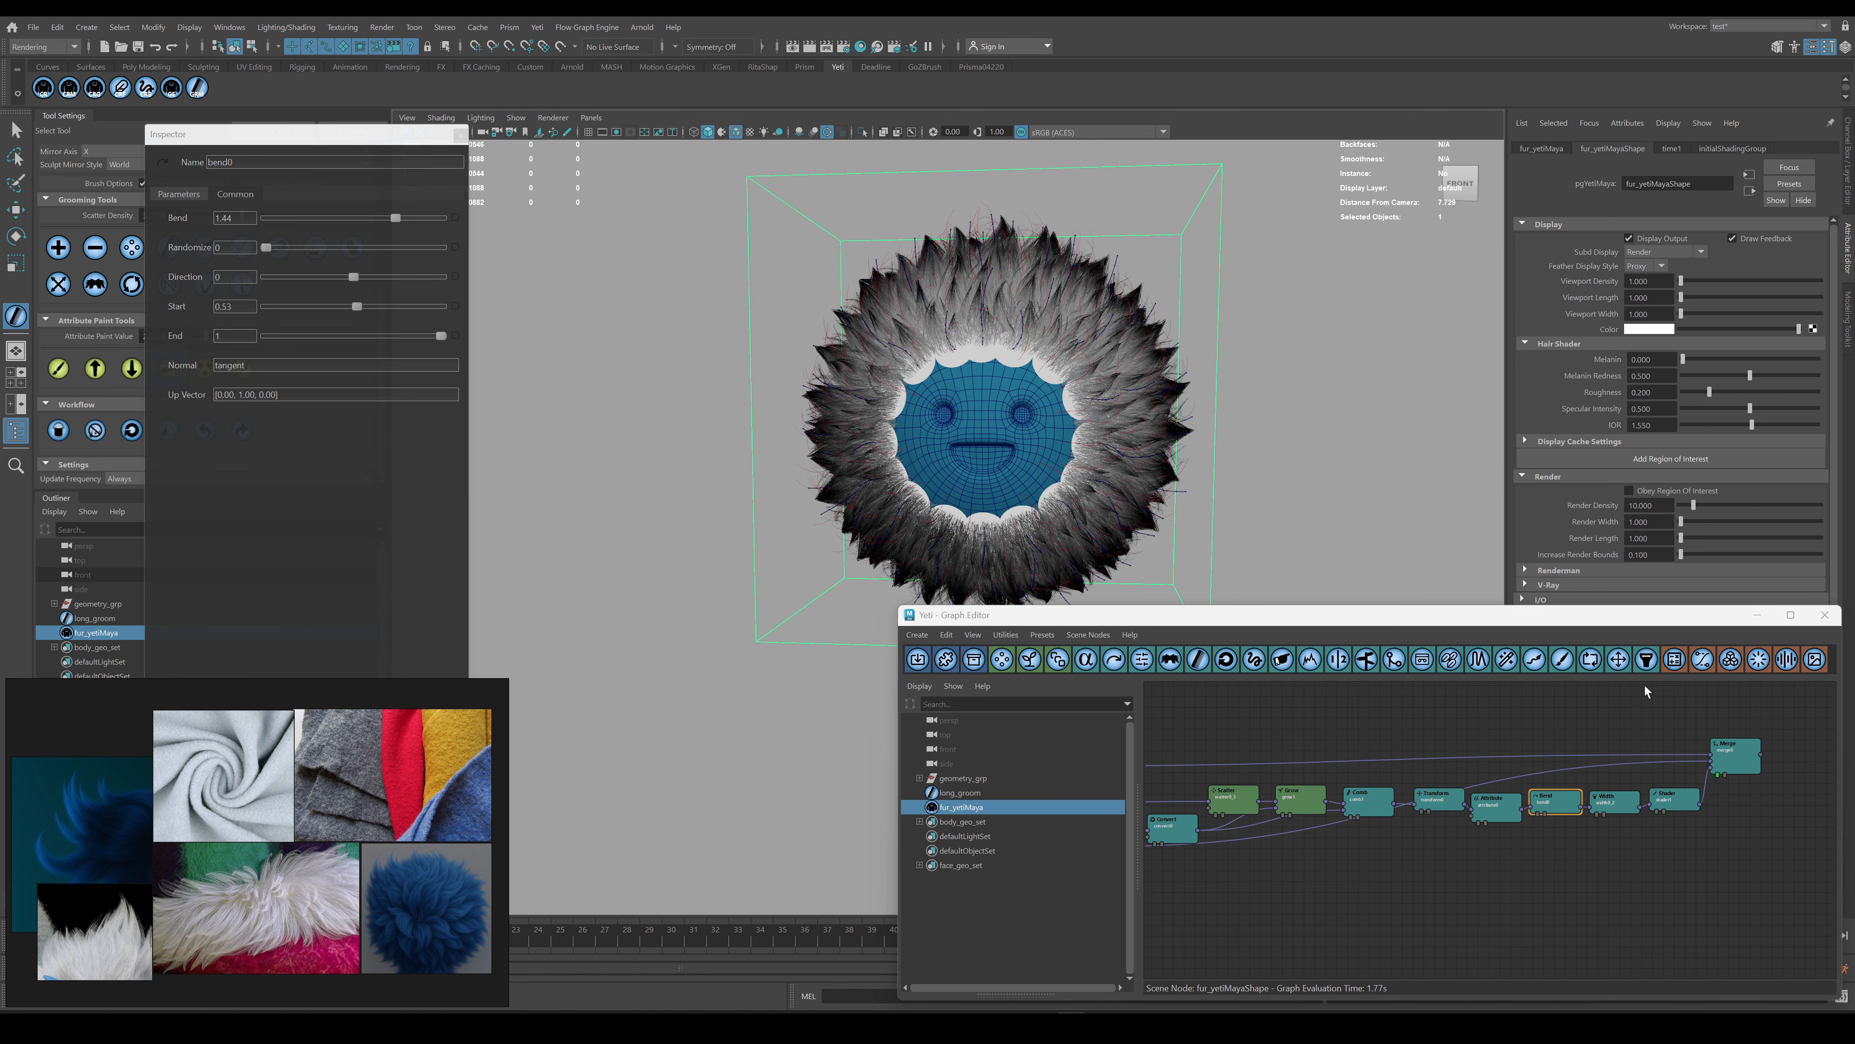
# Drive the bend node's Direction with the expression 0.4 * (hash(id)*2+2).
pyautogui.click(456, 277)
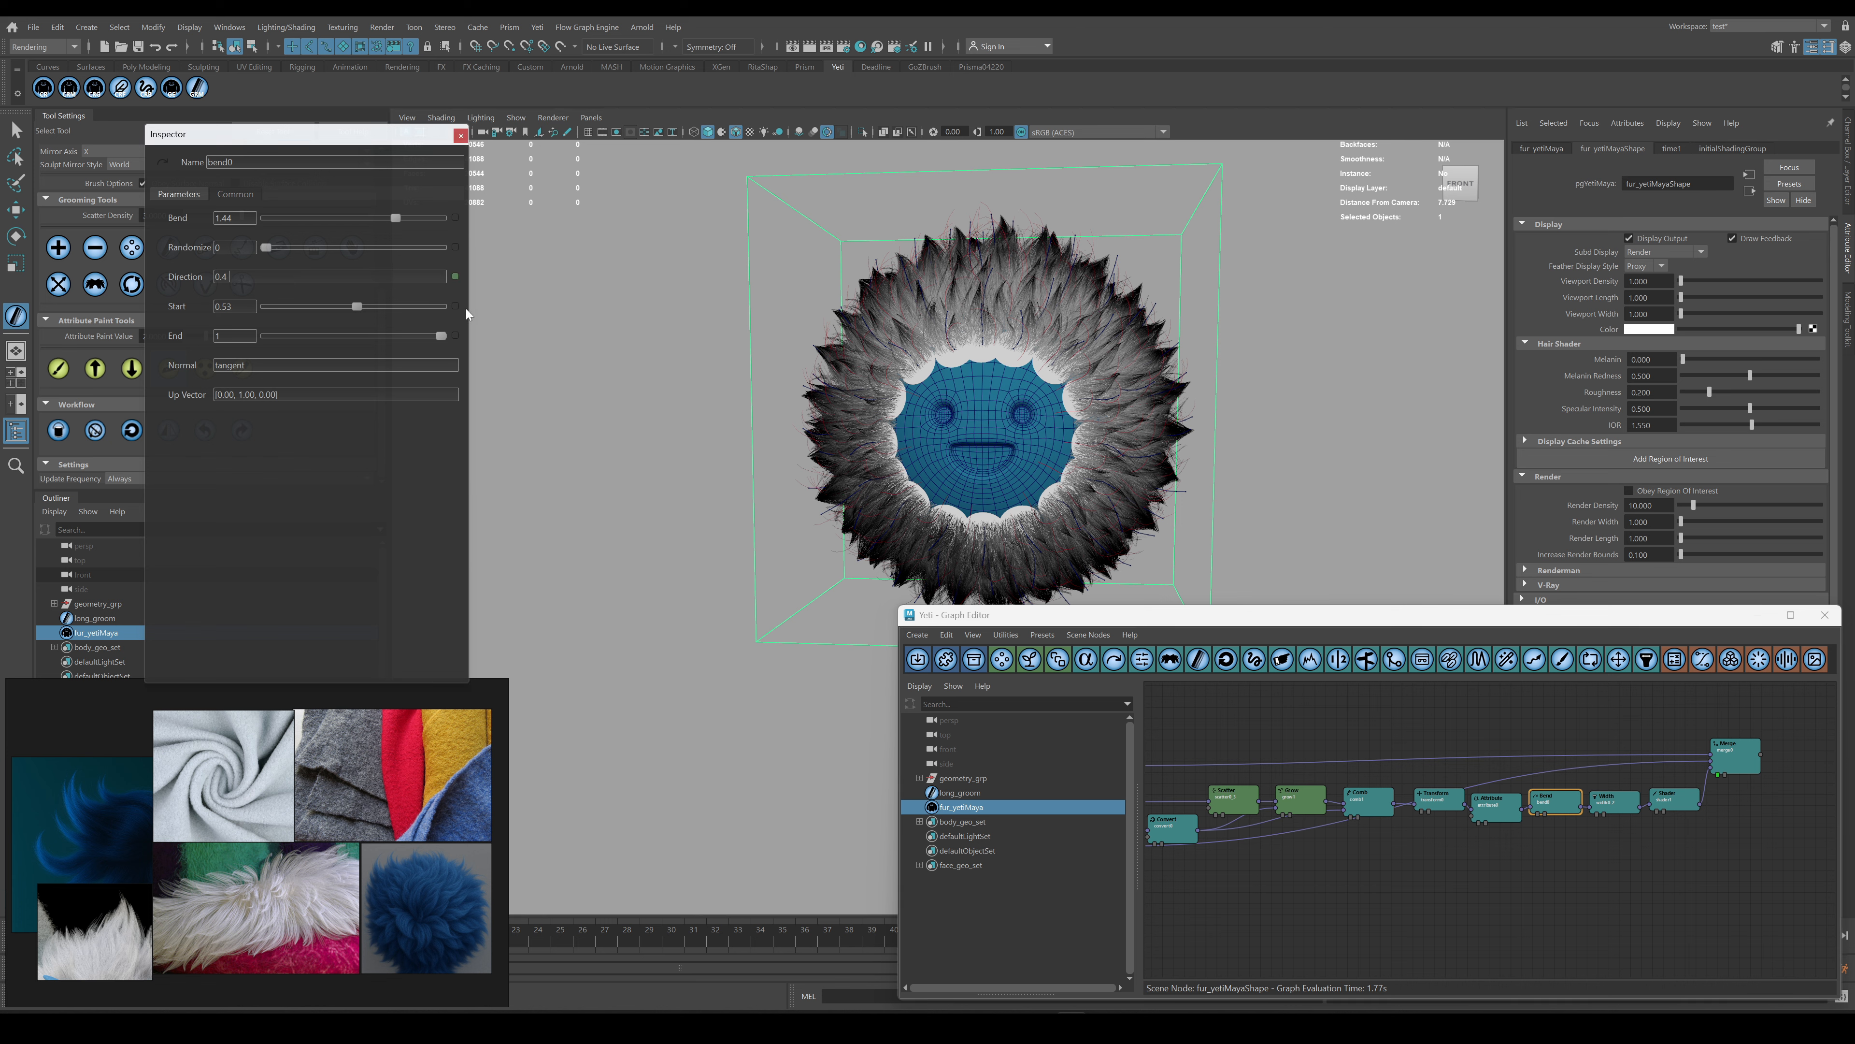
pyautogui.write('.4 *')
pyautogui.write(' hash(id)')
pyautogui.write('(')
pyautogui.keyDown('alt'); pyautogui.moveTo(1081, 325); pyautogui.dragTo(979, 255); pyautogui.keyUp('alt')
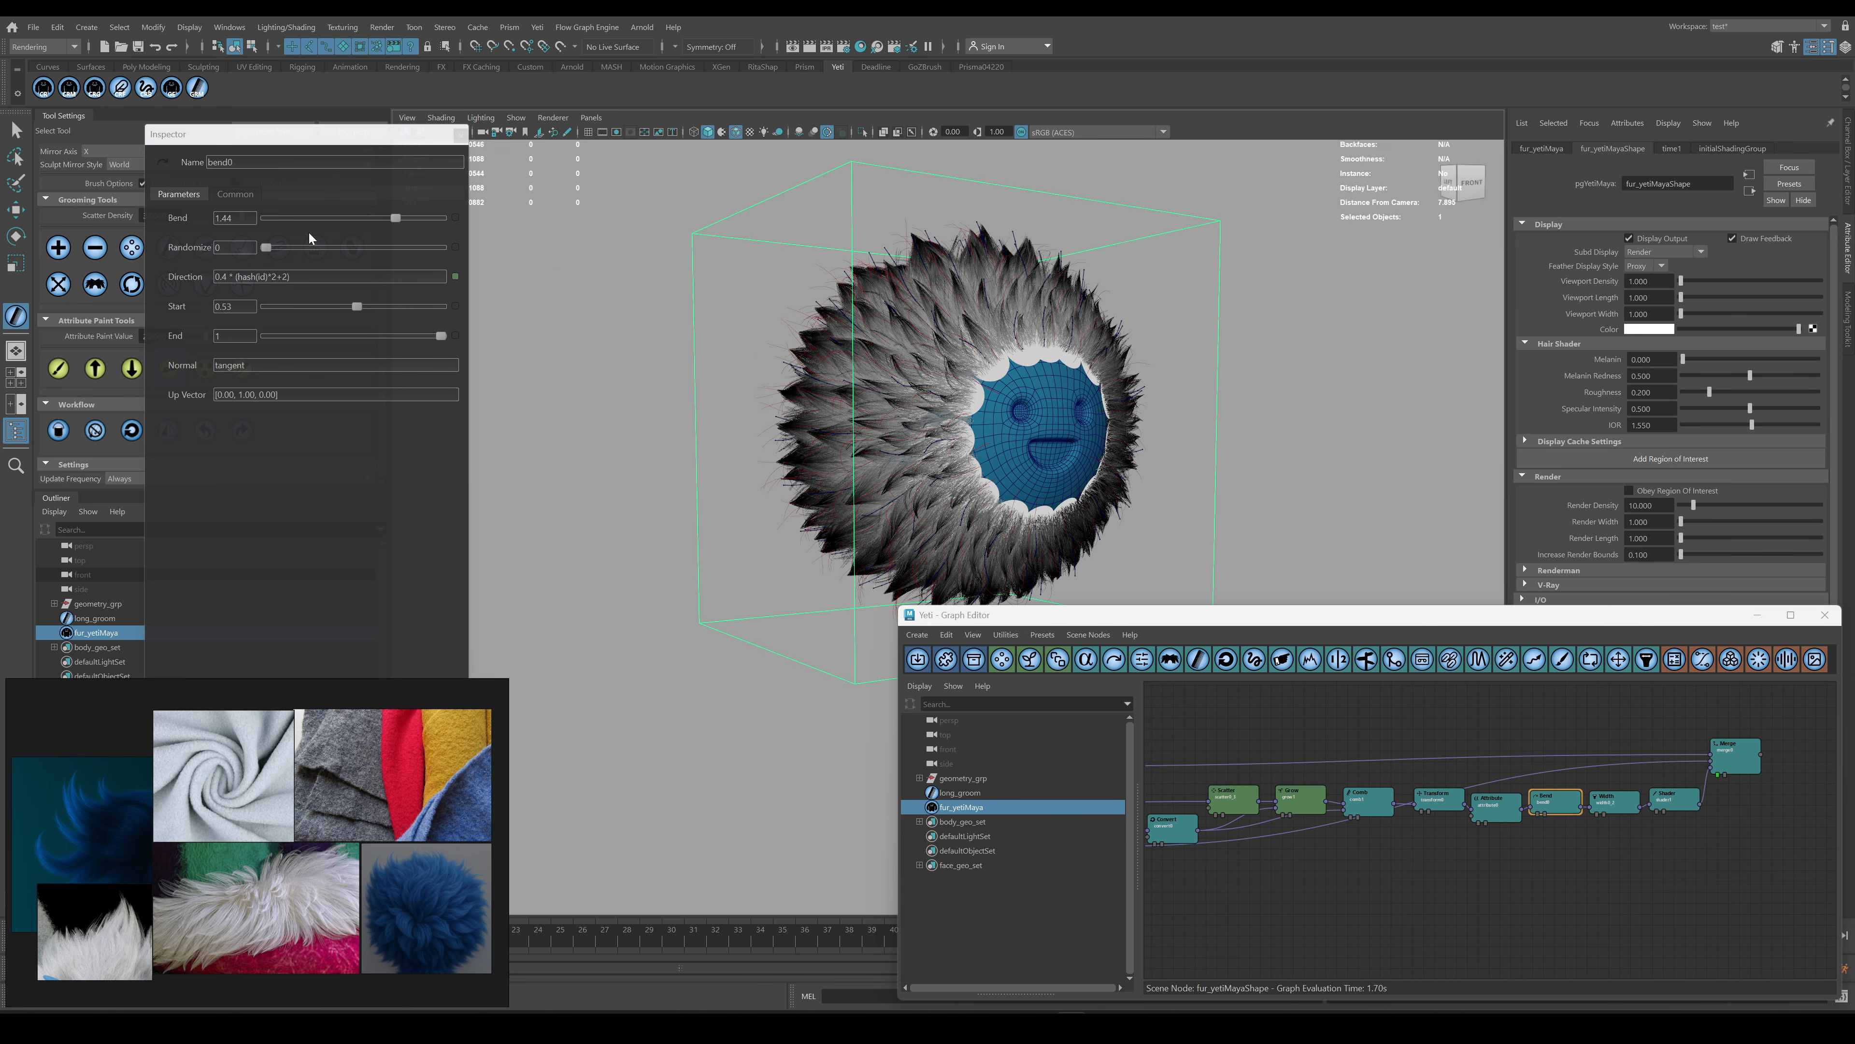
# Set the grow1 node's Minimum Length to 0.3 and its Length Bias to 0.7.
pyautogui.moveTo(266, 248); pyautogui.dragTo(382, 250)
pyautogui.click(1300, 798)
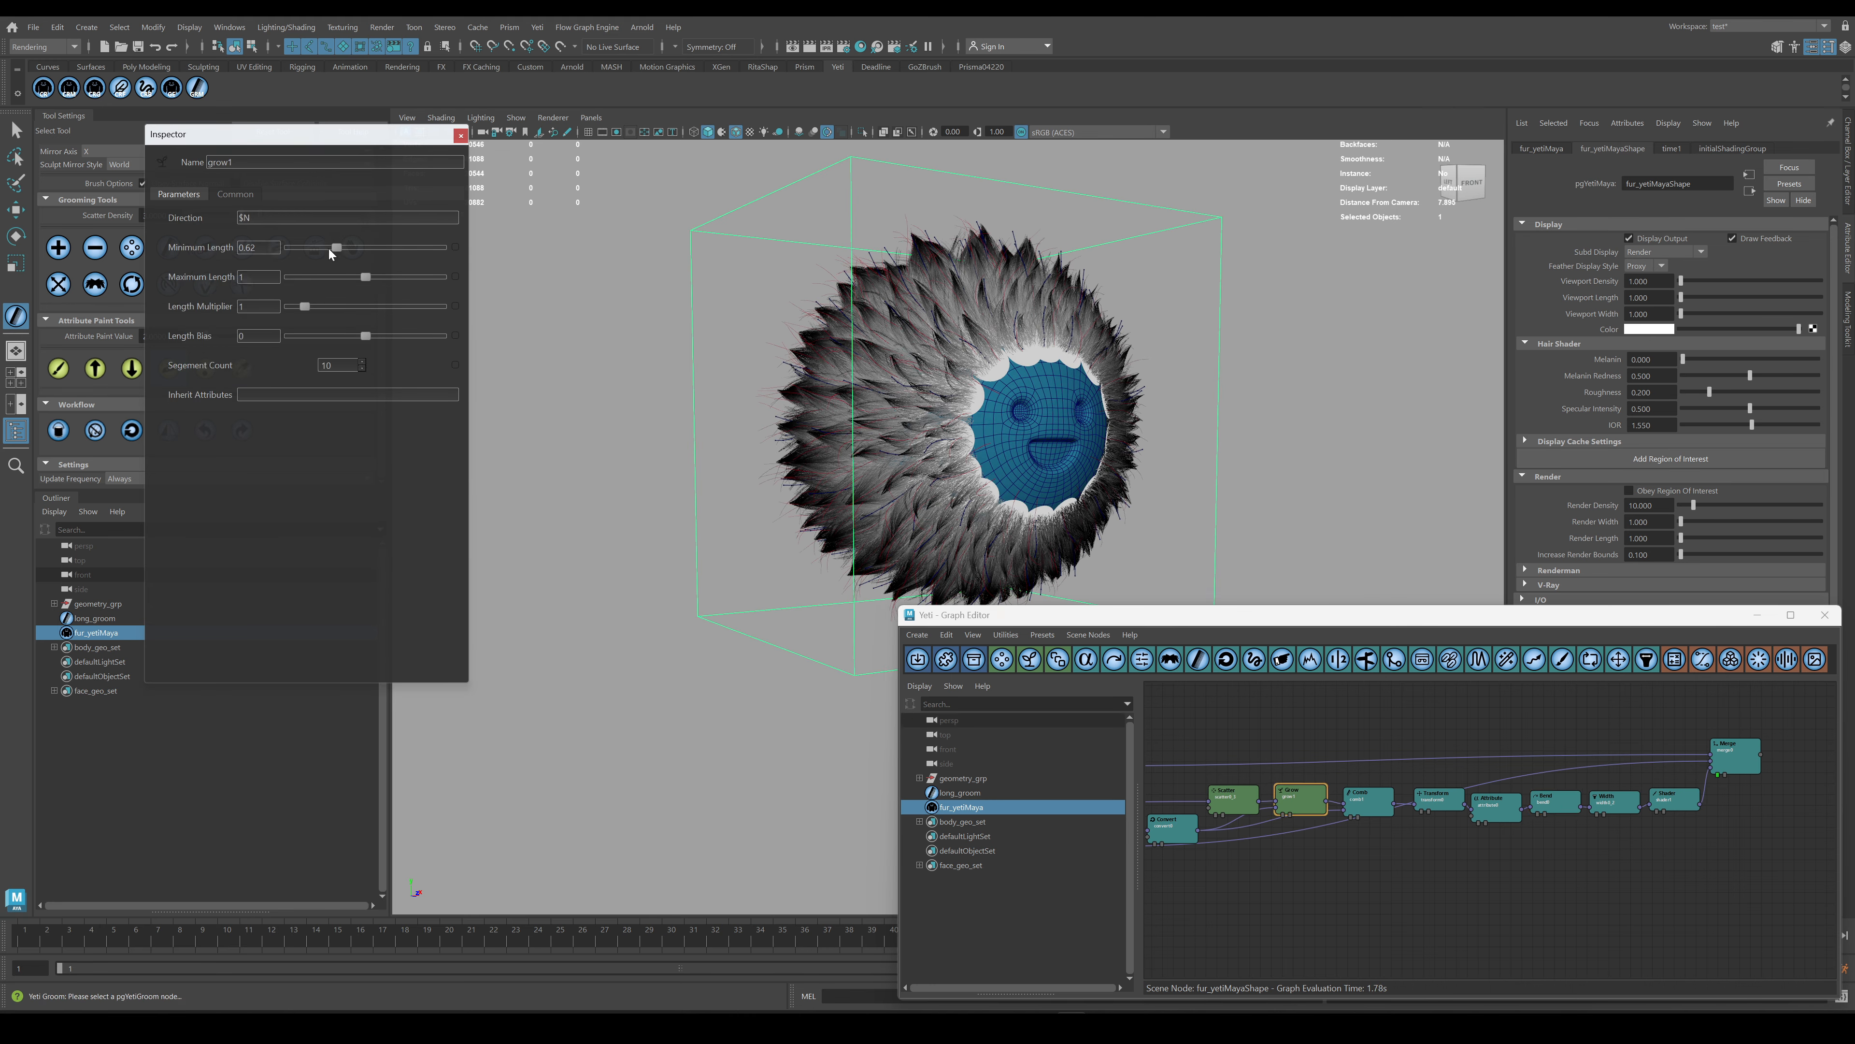
pyautogui.keyDown('alt'); pyautogui.moveTo(1192, 395); pyautogui.dragTo(1070, 380); pyautogui.keyUp('alt')
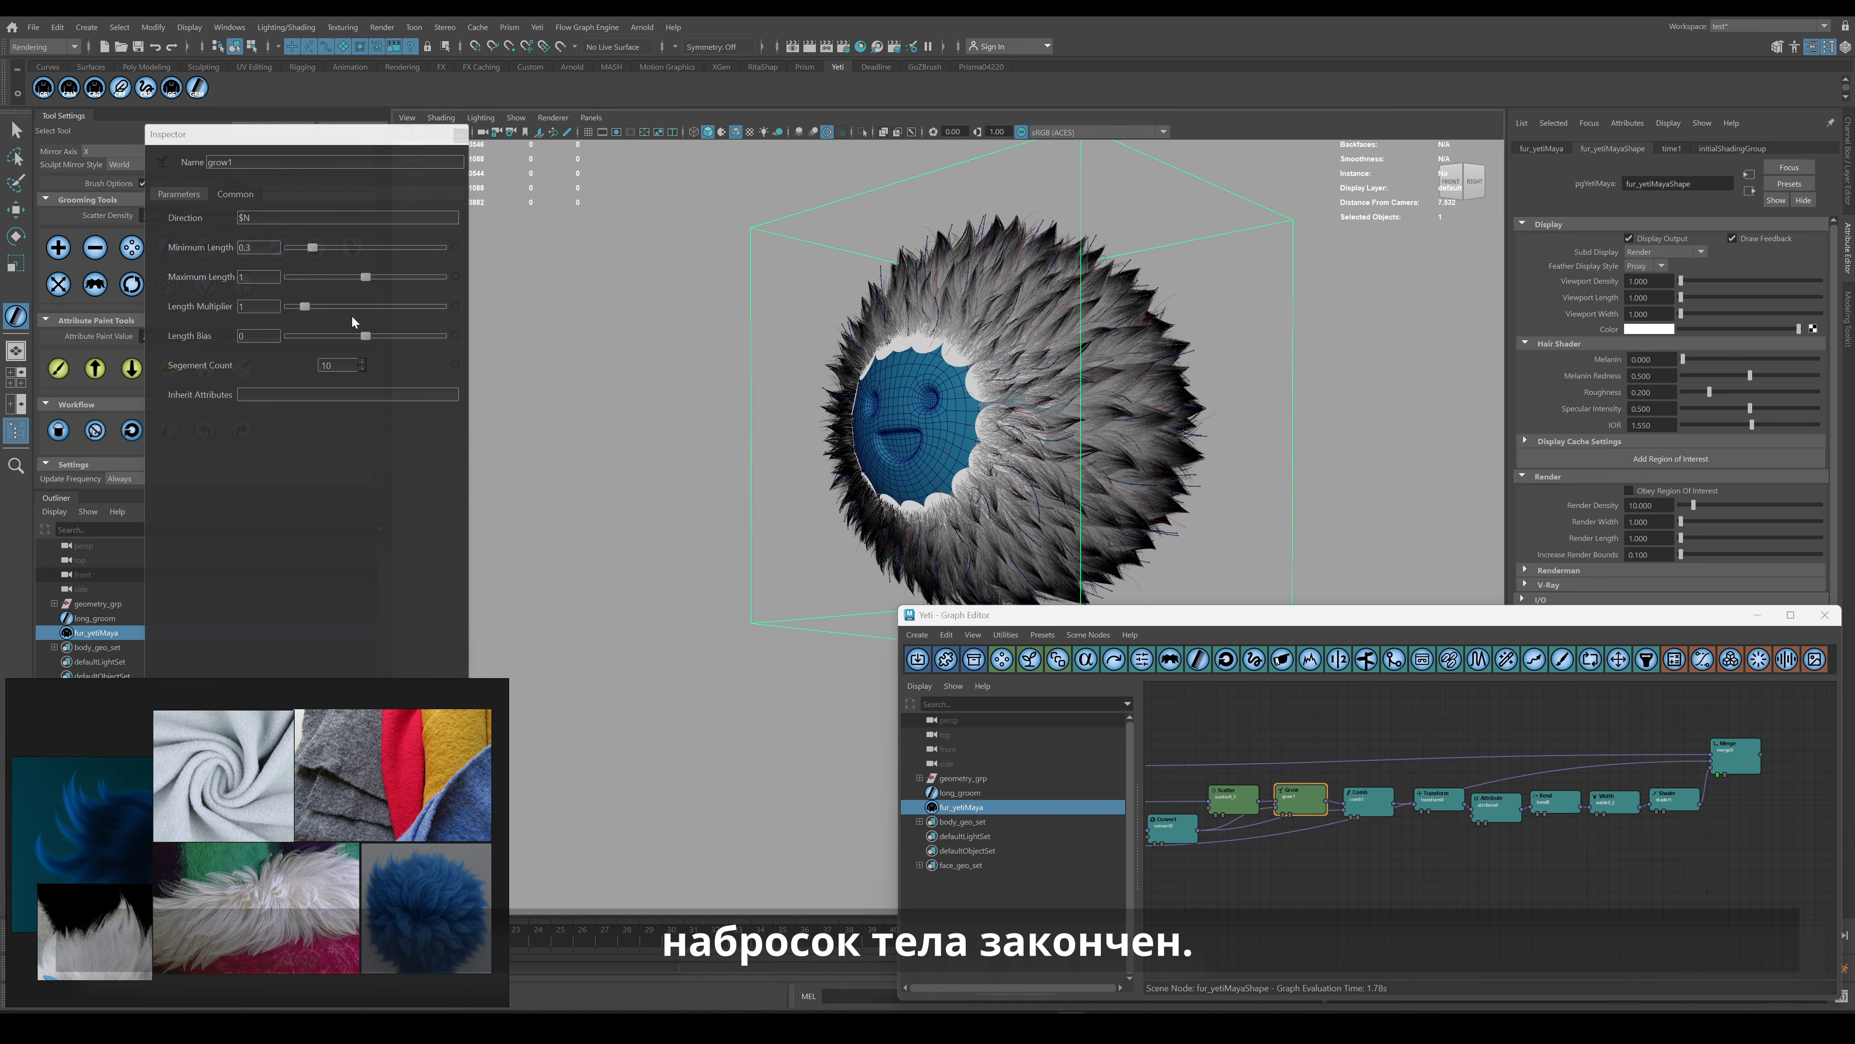
pyautogui.moveTo(364, 337); pyautogui.dragTo(419, 337)
pyautogui.keyDown('alt'); pyautogui.moveTo(997, 387); pyautogui.dragTo(1037, 412); pyautogui.keyUp('alt')
# Duplicate a scatter, grow and comb node chain and place the copy below the existing network.
pyautogui.scroll(-3, 1026, 402)
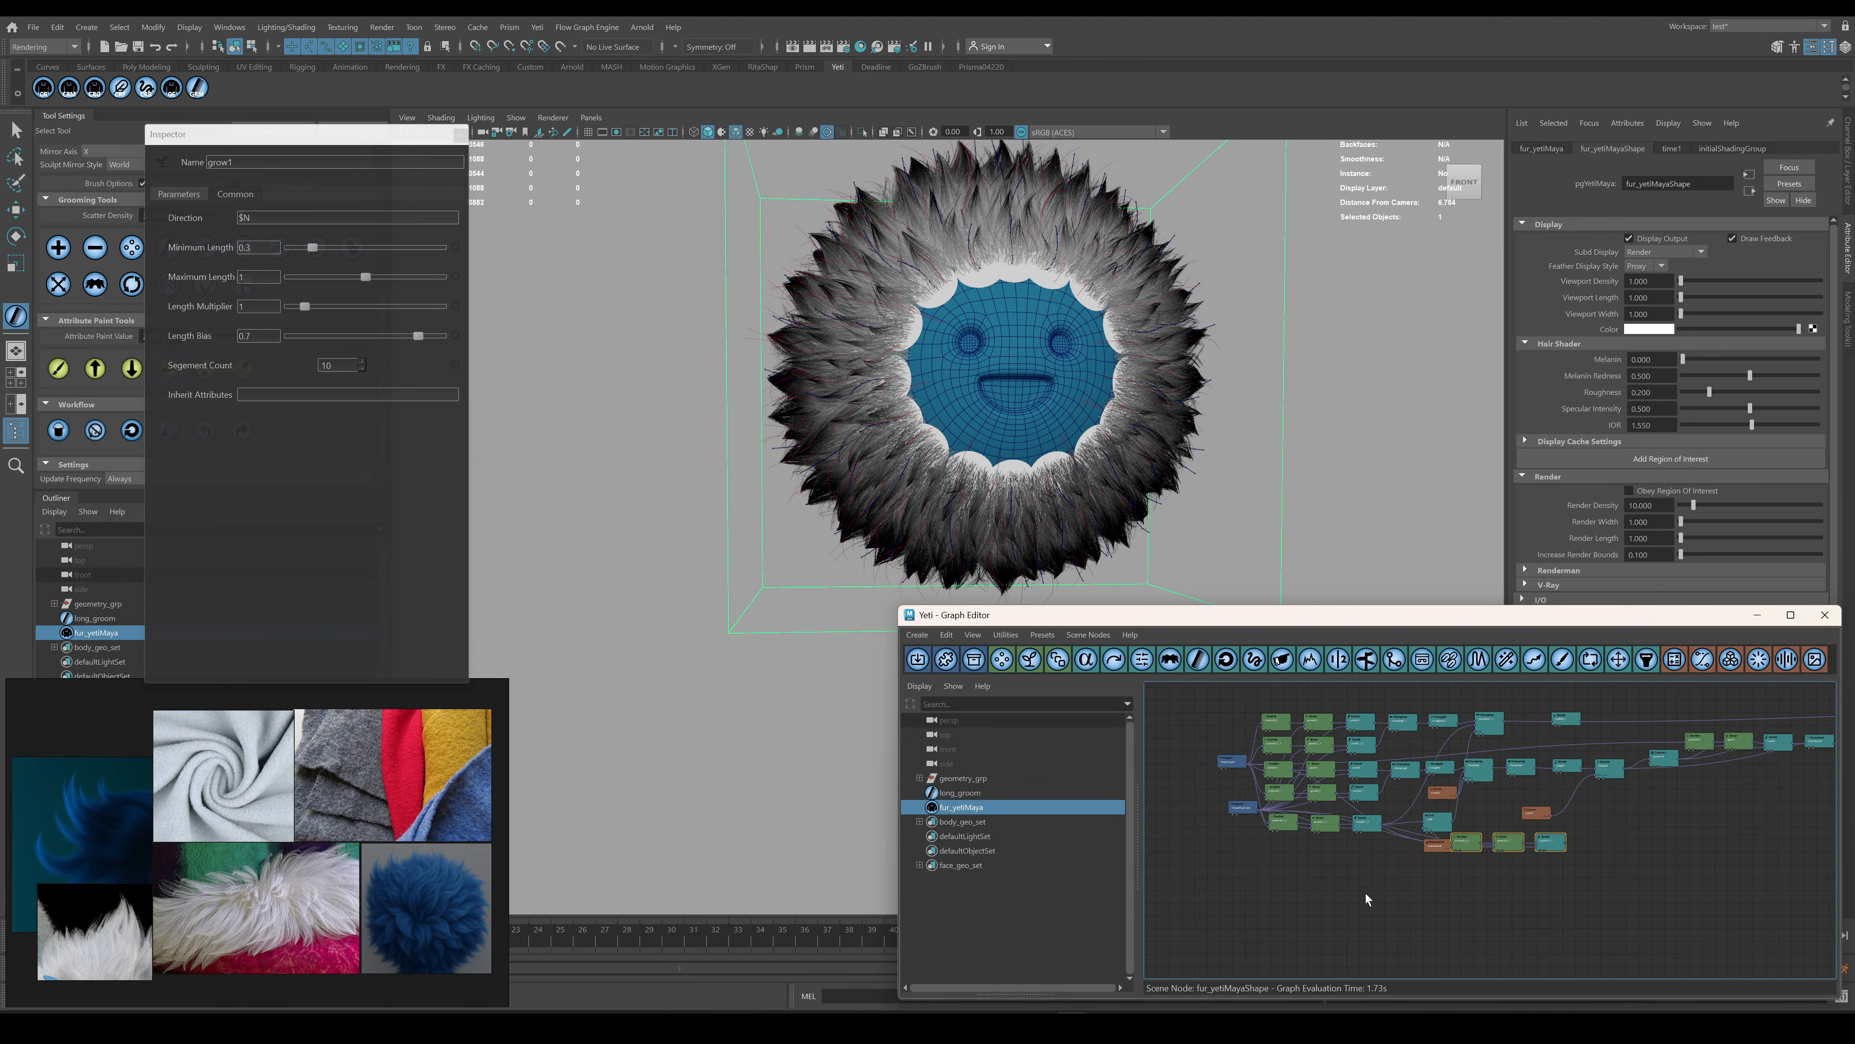
pyautogui.hotkey('ctrl', 'c')
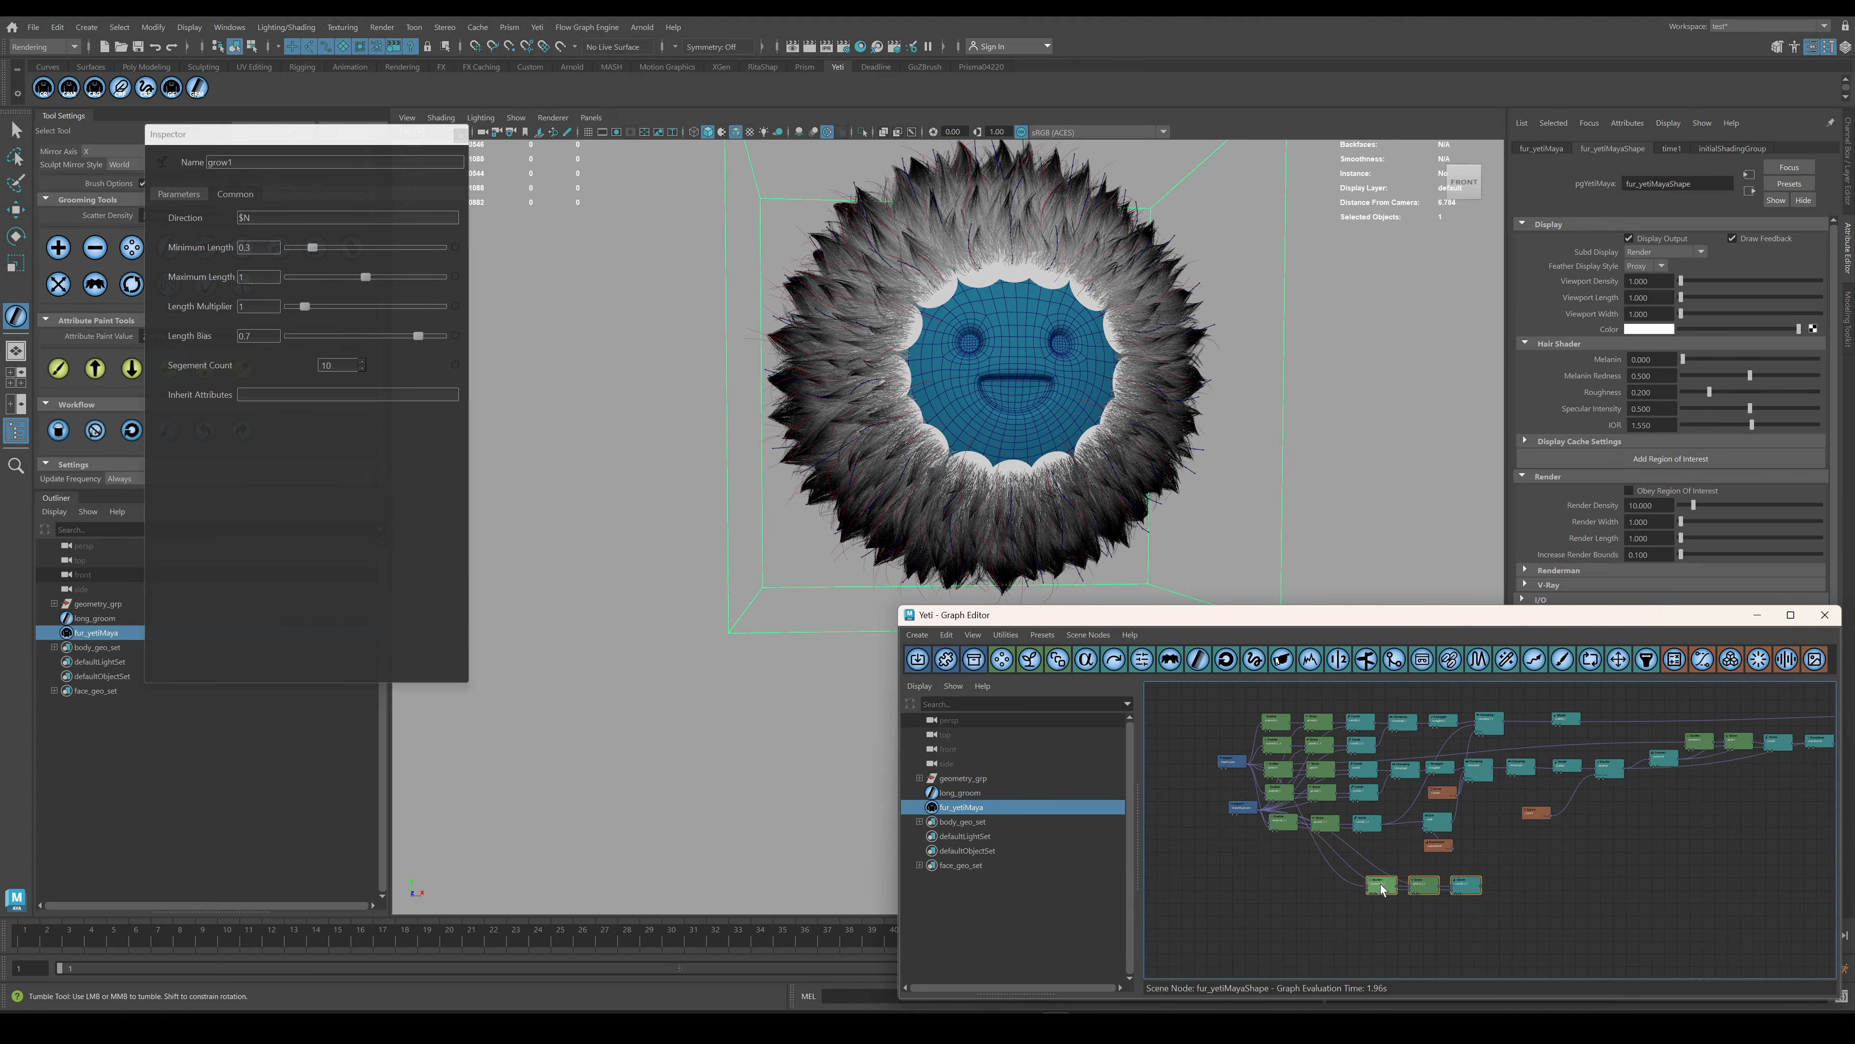
pyautogui.hotkey('ctrl', 'v')
# Copy the name of the face_geo_set set and enter it as the copied scatter node's Face Set.
pyautogui.click(111, 690)
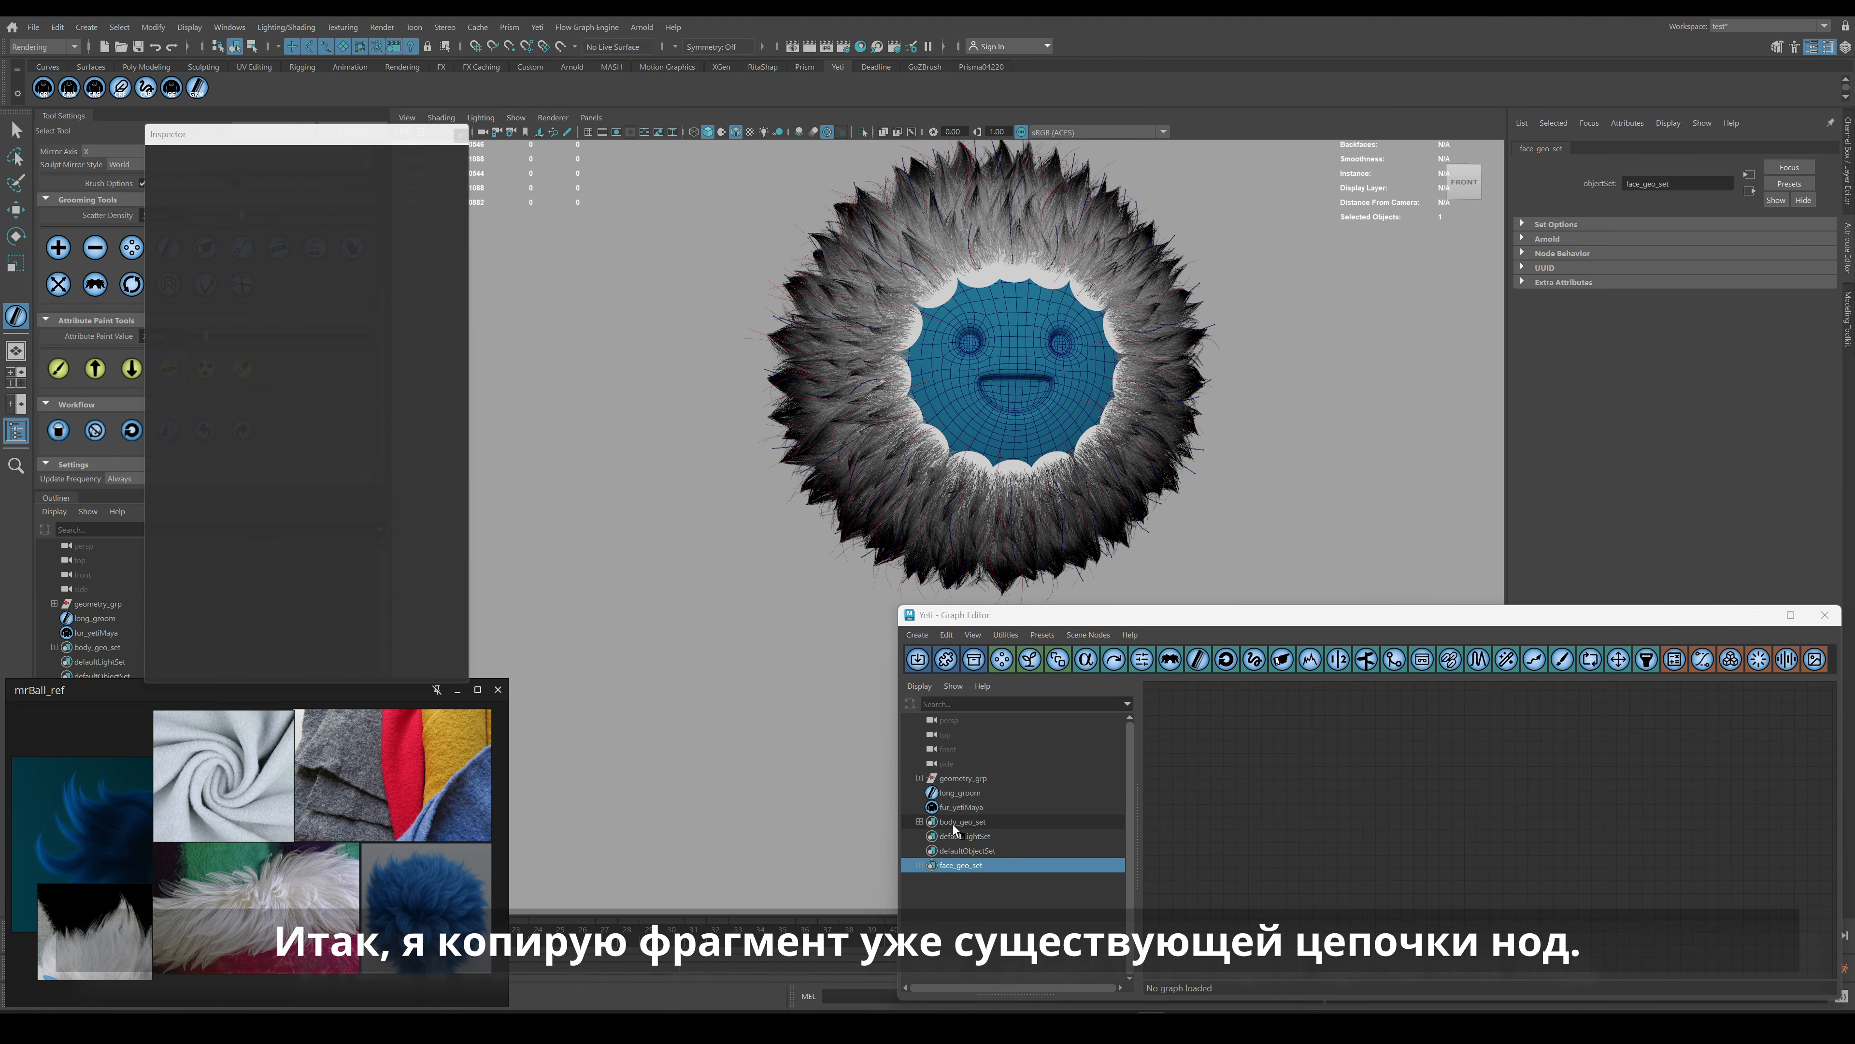
pyautogui.doubleClick(960, 866)
pyautogui.click(975, 807)
pyautogui.click(1284, 889)
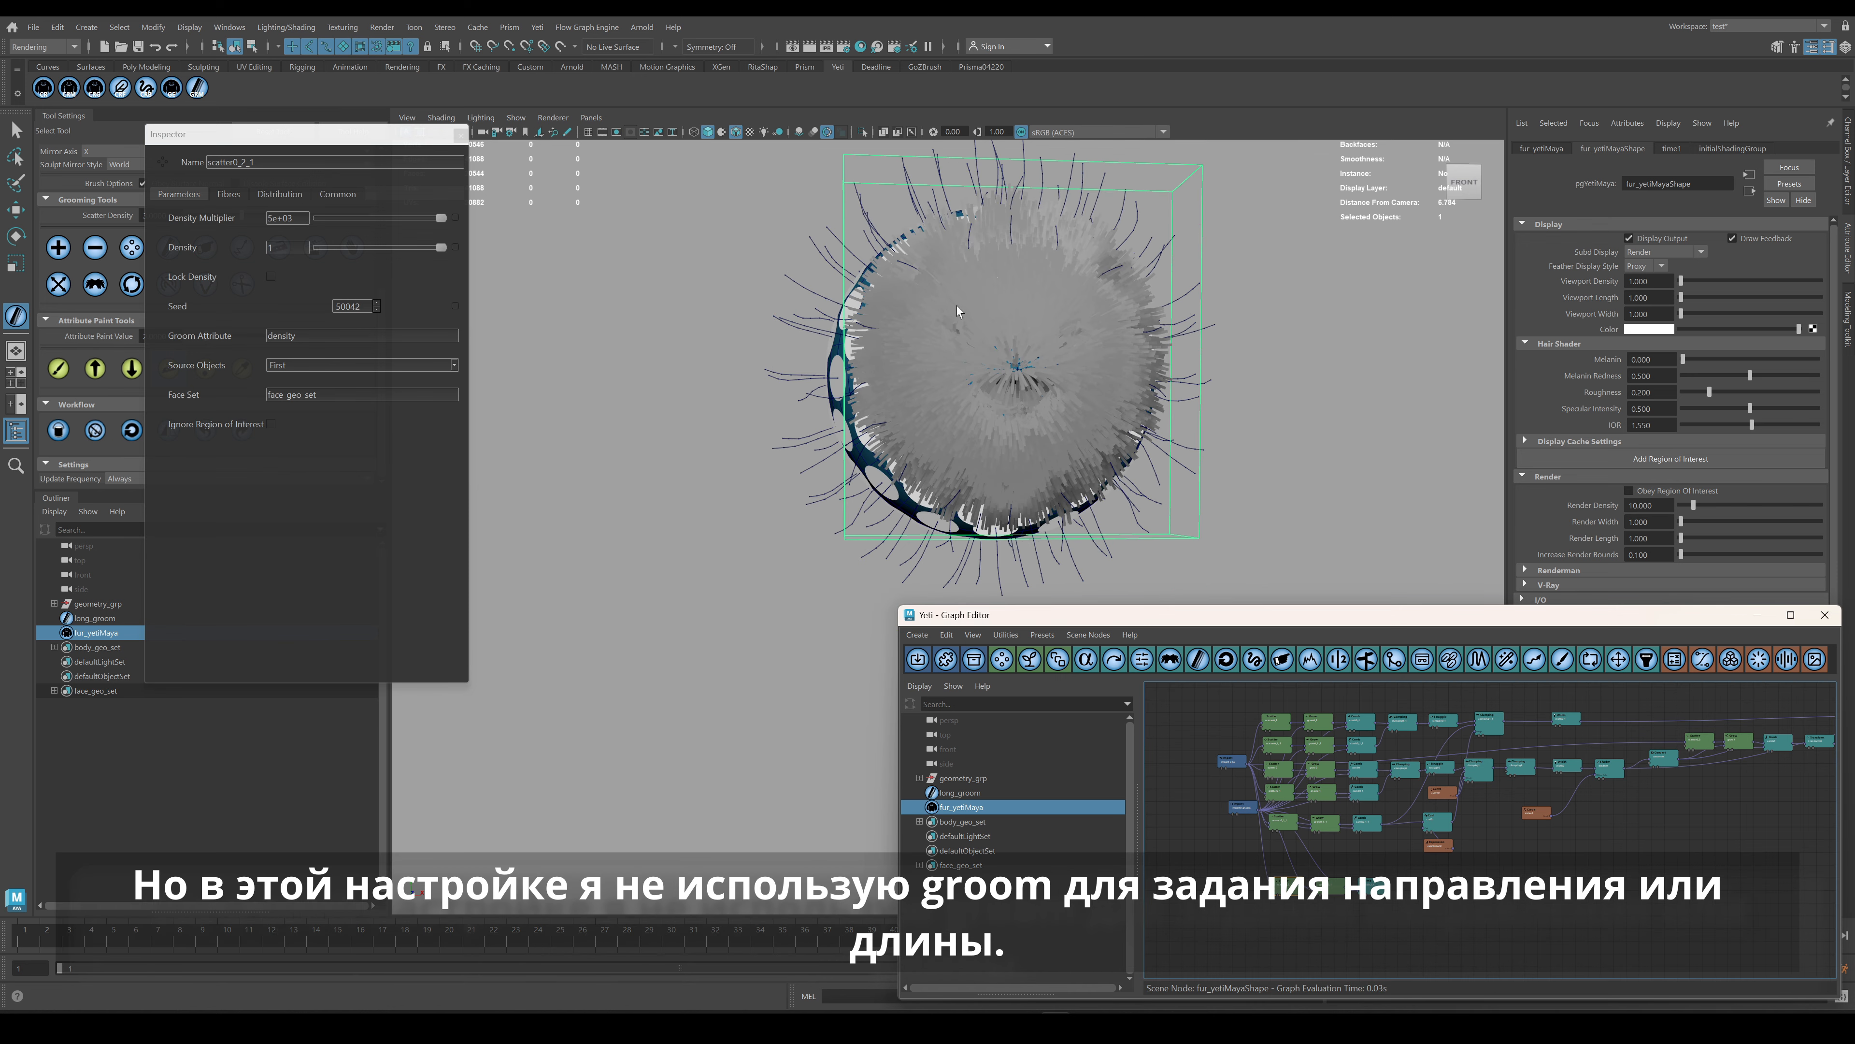
pyautogui.keyDown('alt'); pyautogui.moveTo(956, 305); pyautogui.dragTo(1140, 358); pyautogui.keyUp('alt')
pyautogui.keyDown('alt'); pyautogui.moveTo(1139, 358); pyautogui.dragTo(1307, 447, button='right'); pyautogui.keyUp('alt')
# Duplicate the body chain's width node and connect the new comb node's output to the copy.
pyautogui.keyDown('alt'); pyautogui.moveTo(1559, 879); pyautogui.dragTo(1539, 884, button='middle'); pyautogui.keyUp('alt')
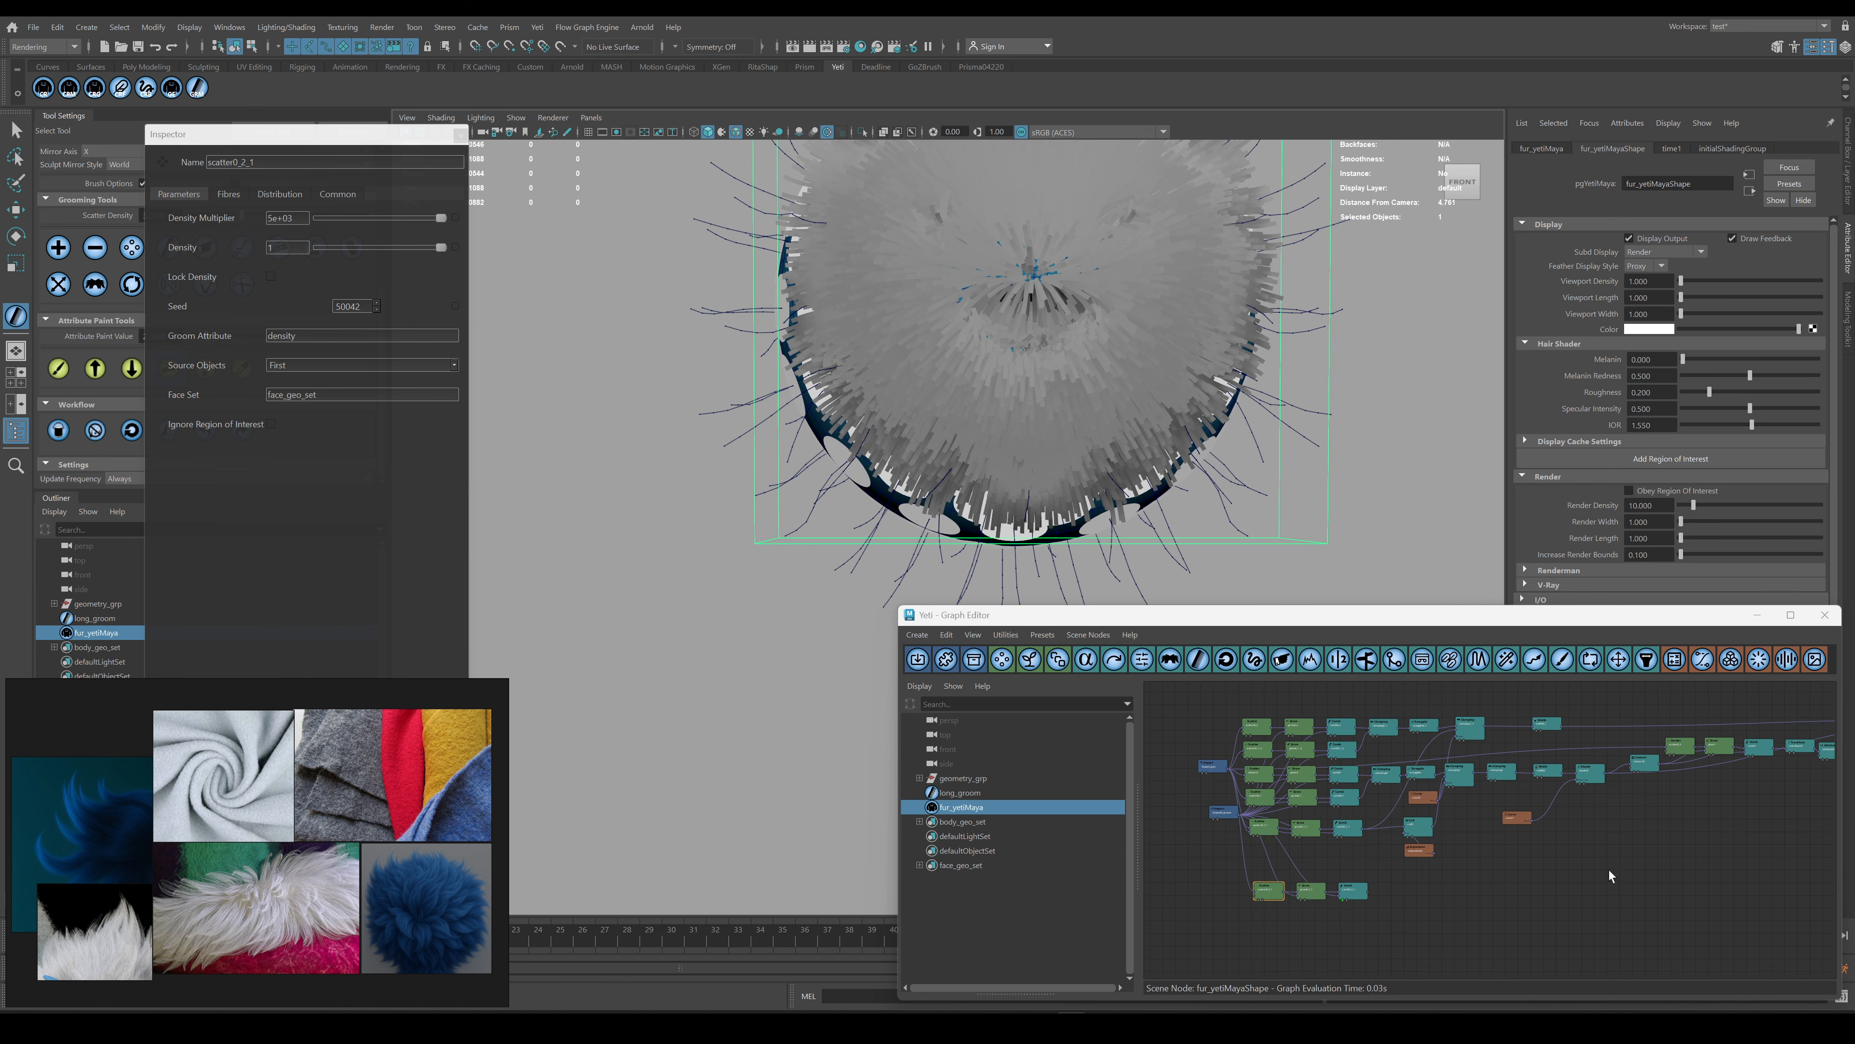
pyautogui.keyDown('alt'); pyautogui.moveTo(1662, 854); pyautogui.dragTo(1619, 788, button='middle'); pyautogui.keyUp('alt')
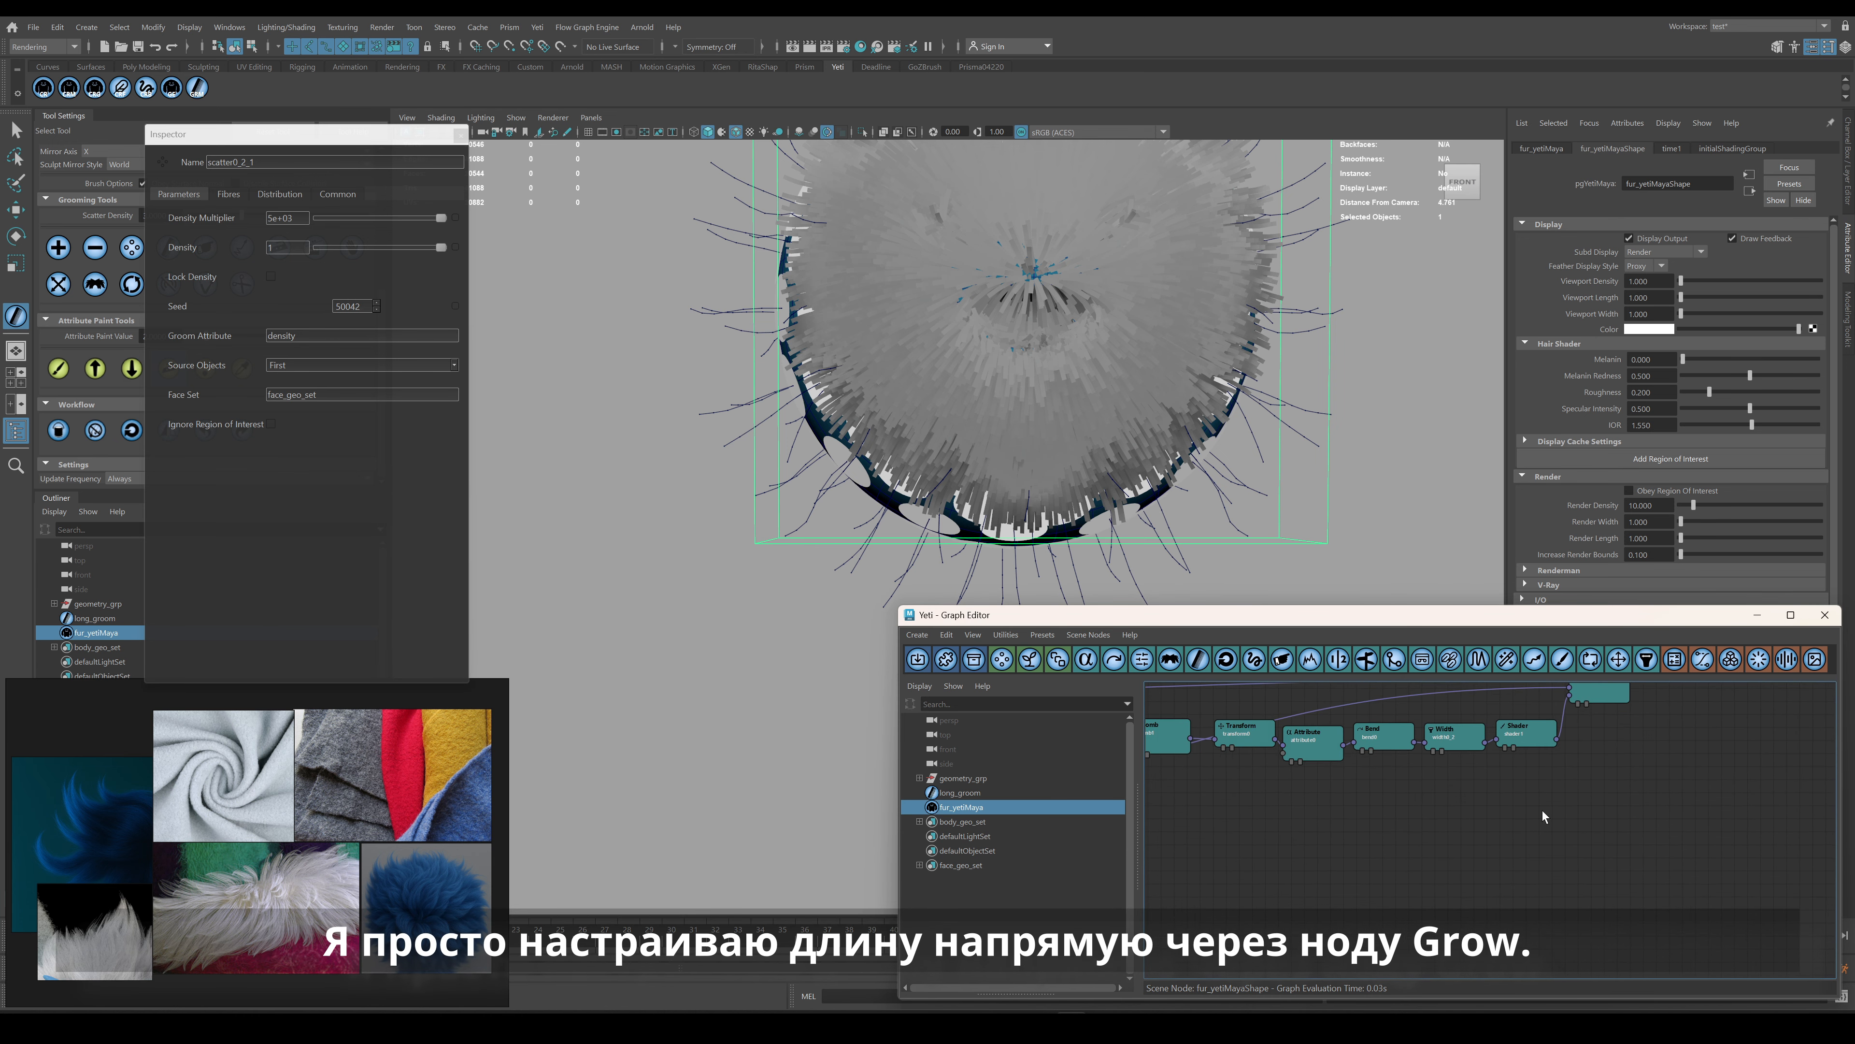
pyautogui.click(1454, 739)
pyautogui.keyDown('alt'); pyautogui.moveTo(1198, 877); pyautogui.dragTo(1469, 851, button='middle'); pyautogui.keyUp('alt')
pyautogui.hotkey('ctrl', 'v')
pyautogui.moveTo(1553, 848); pyautogui.dragTo(1509, 806)
pyautogui.moveTo(1410, 812); pyautogui.dragTo(1483, 812)
# Space the copied width node away from the comb, and set its Base Width and Tip Width to 0.001.
pyautogui.click(1491, 820)
pyautogui.keyDown('alt'); pyautogui.moveTo(1023, 380); pyautogui.dragTo(1140, 409, button='right'); pyautogui.keyUp('alt')
pyautogui.keyDown('alt'); pyautogui.moveTo(1096, 365); pyautogui.dragTo(1089, 468, button='middle'); pyautogui.keyUp('alt')
pyautogui.keyDown('alt'); pyautogui.moveTo(1081, 438); pyautogui.dragTo(1154, 453); pyautogui.keyUp('alt')
pyautogui.moveTo(1526, 811); pyautogui.dragTo(1628, 807)
pyautogui.keyDown('alt'); pyautogui.moveTo(1629, 807); pyautogui.dragTo(1533, 804, button='middle'); pyautogui.keyUp('alt')
pyautogui.click(1666, 807)
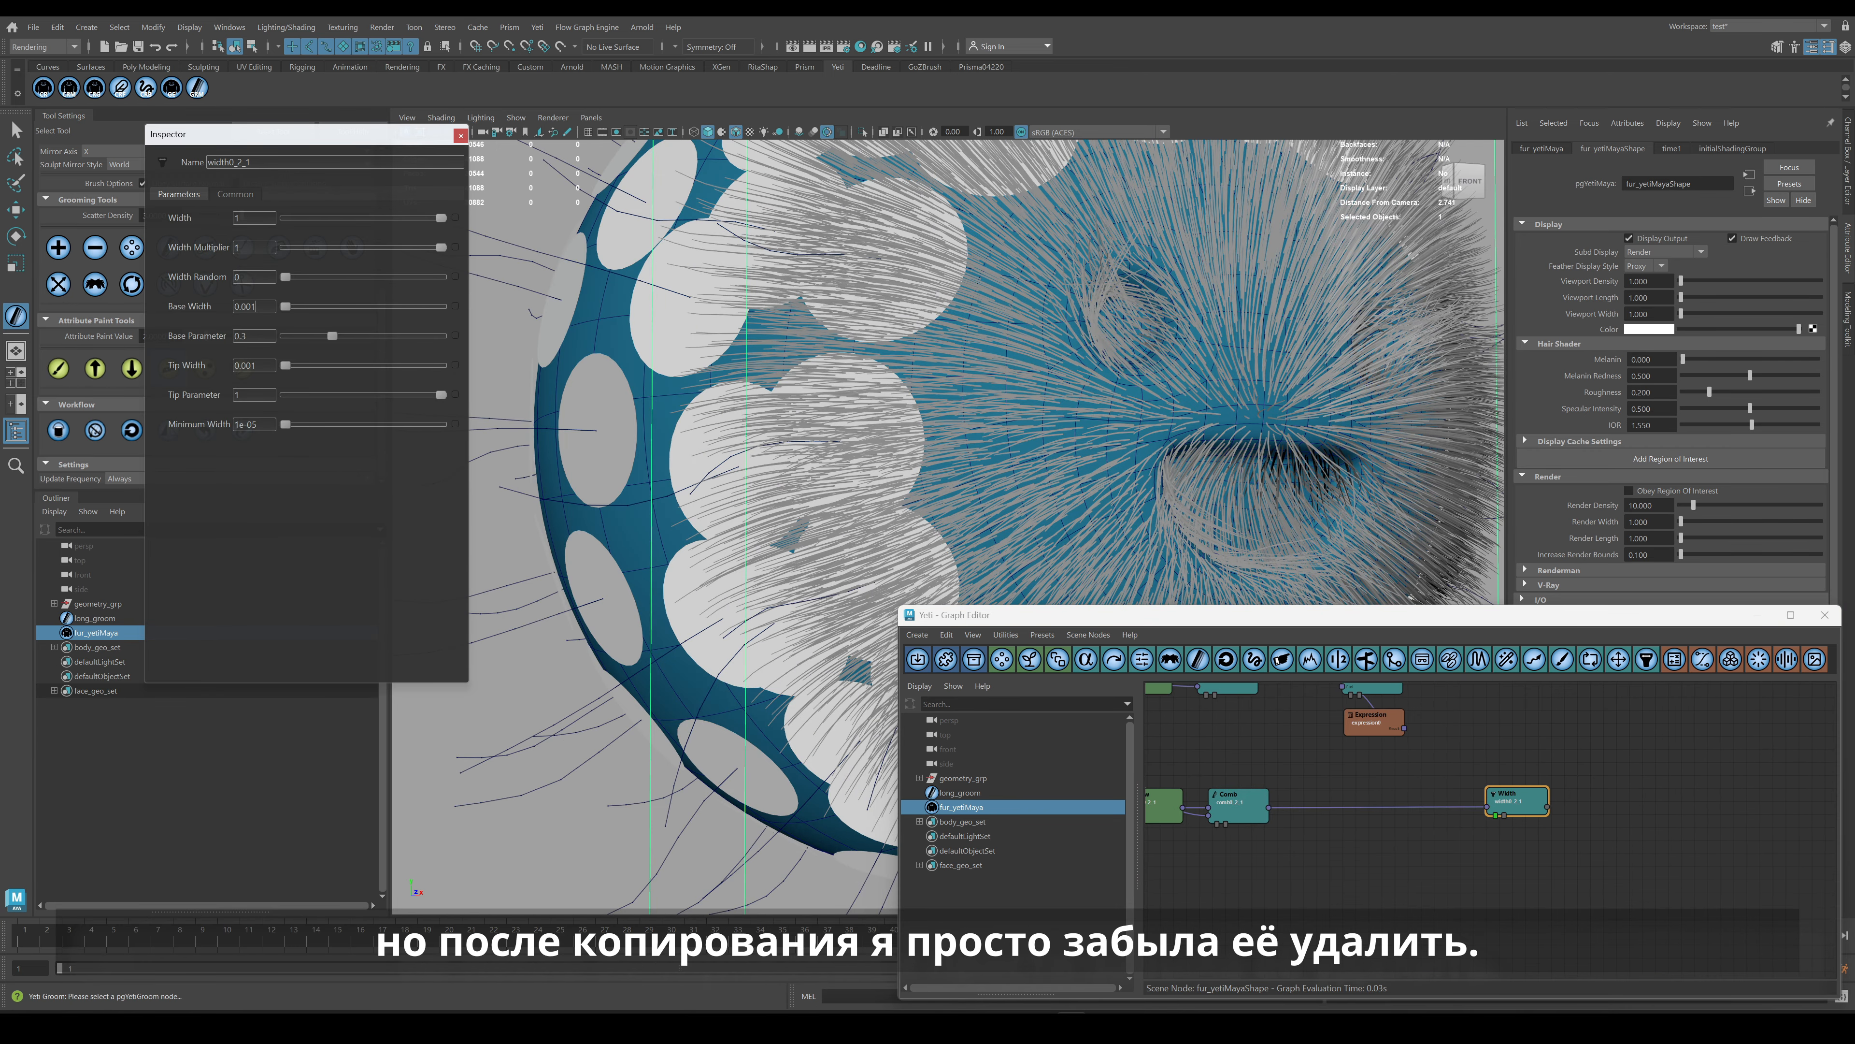
pyautogui.press('Return')
# Insert a Scraggle node between the face comb and width nodes, with Scraggle 0.9 and Scraggle Frequency 10.
pyautogui.keyDown('alt'); pyautogui.moveTo(1323, 846); pyautogui.dragTo(1462, 854, button='middle'); pyautogui.keyUp('alt')
pyautogui.click(1377, 813)
pyautogui.click(1540, 660)
pyautogui.doubleClick(1462, 810)
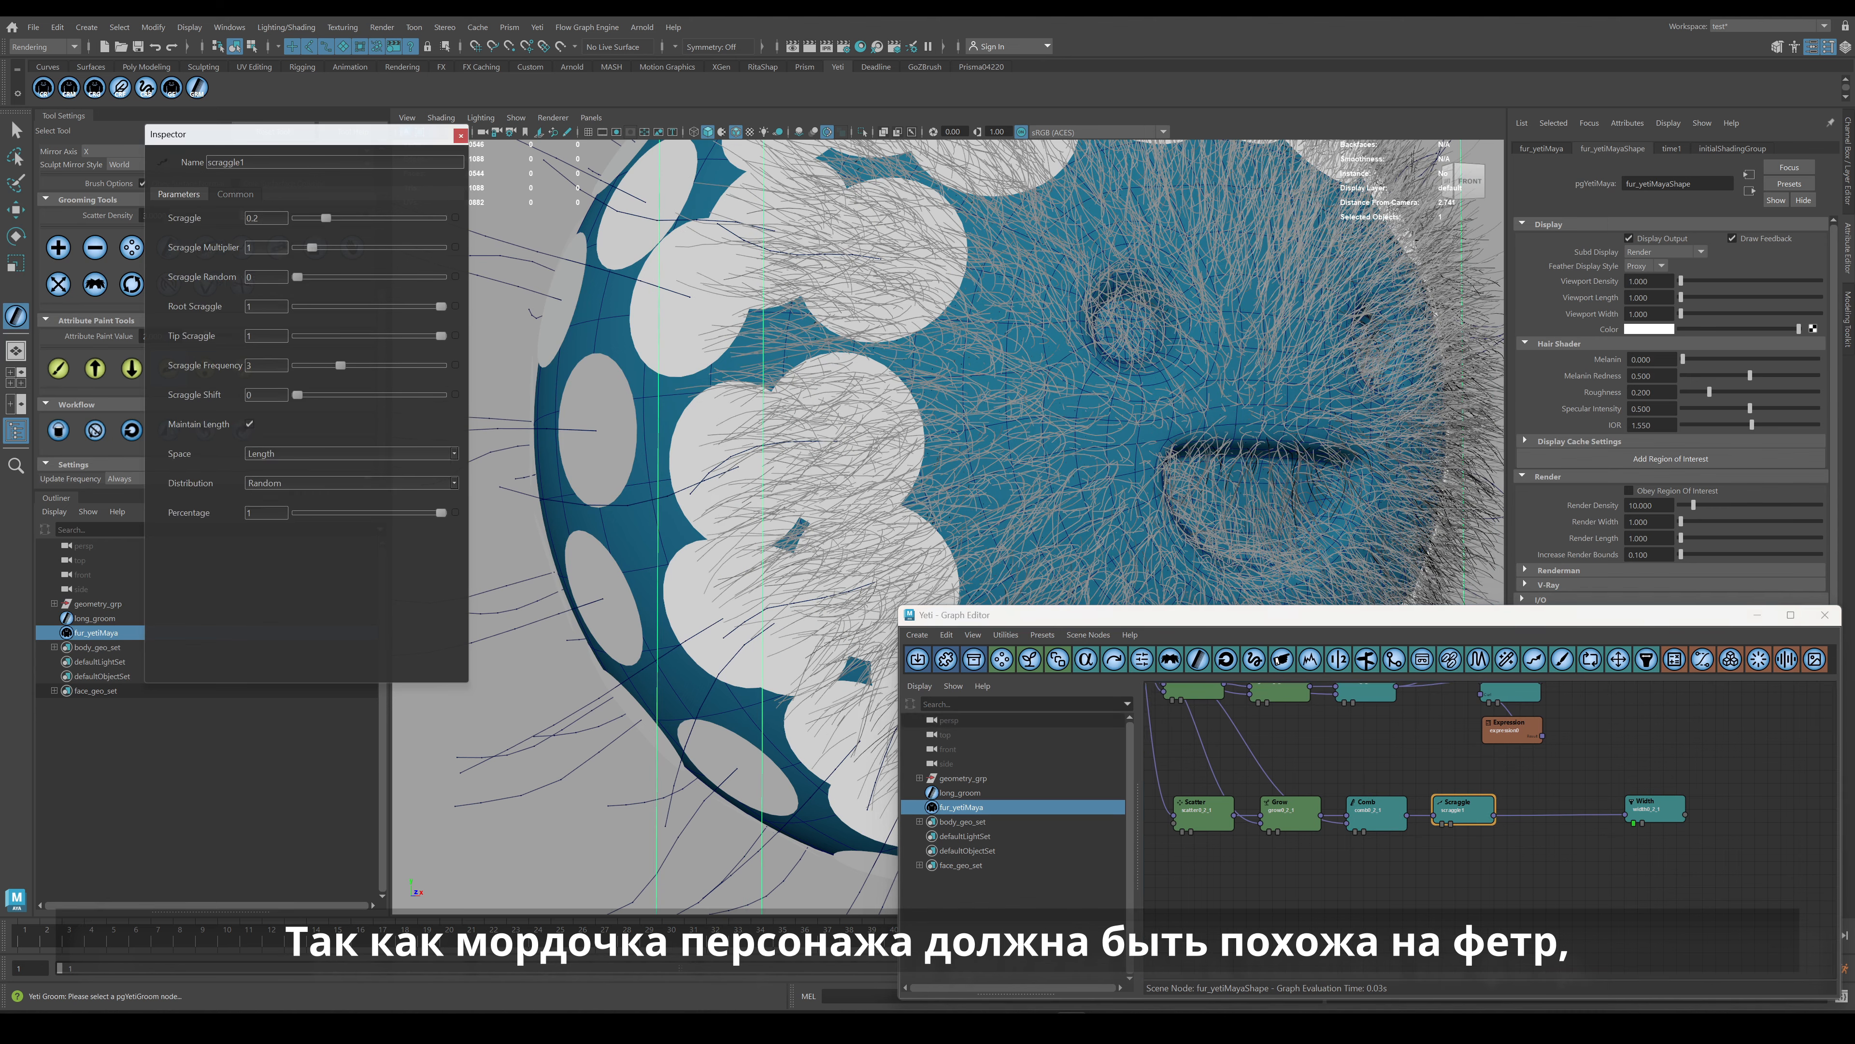
pyautogui.moveTo(329, 218); pyautogui.dragTo(426, 220)
pyautogui.click(1482, 831)
pyautogui.moveTo(341, 365); pyautogui.dragTo(441, 366)
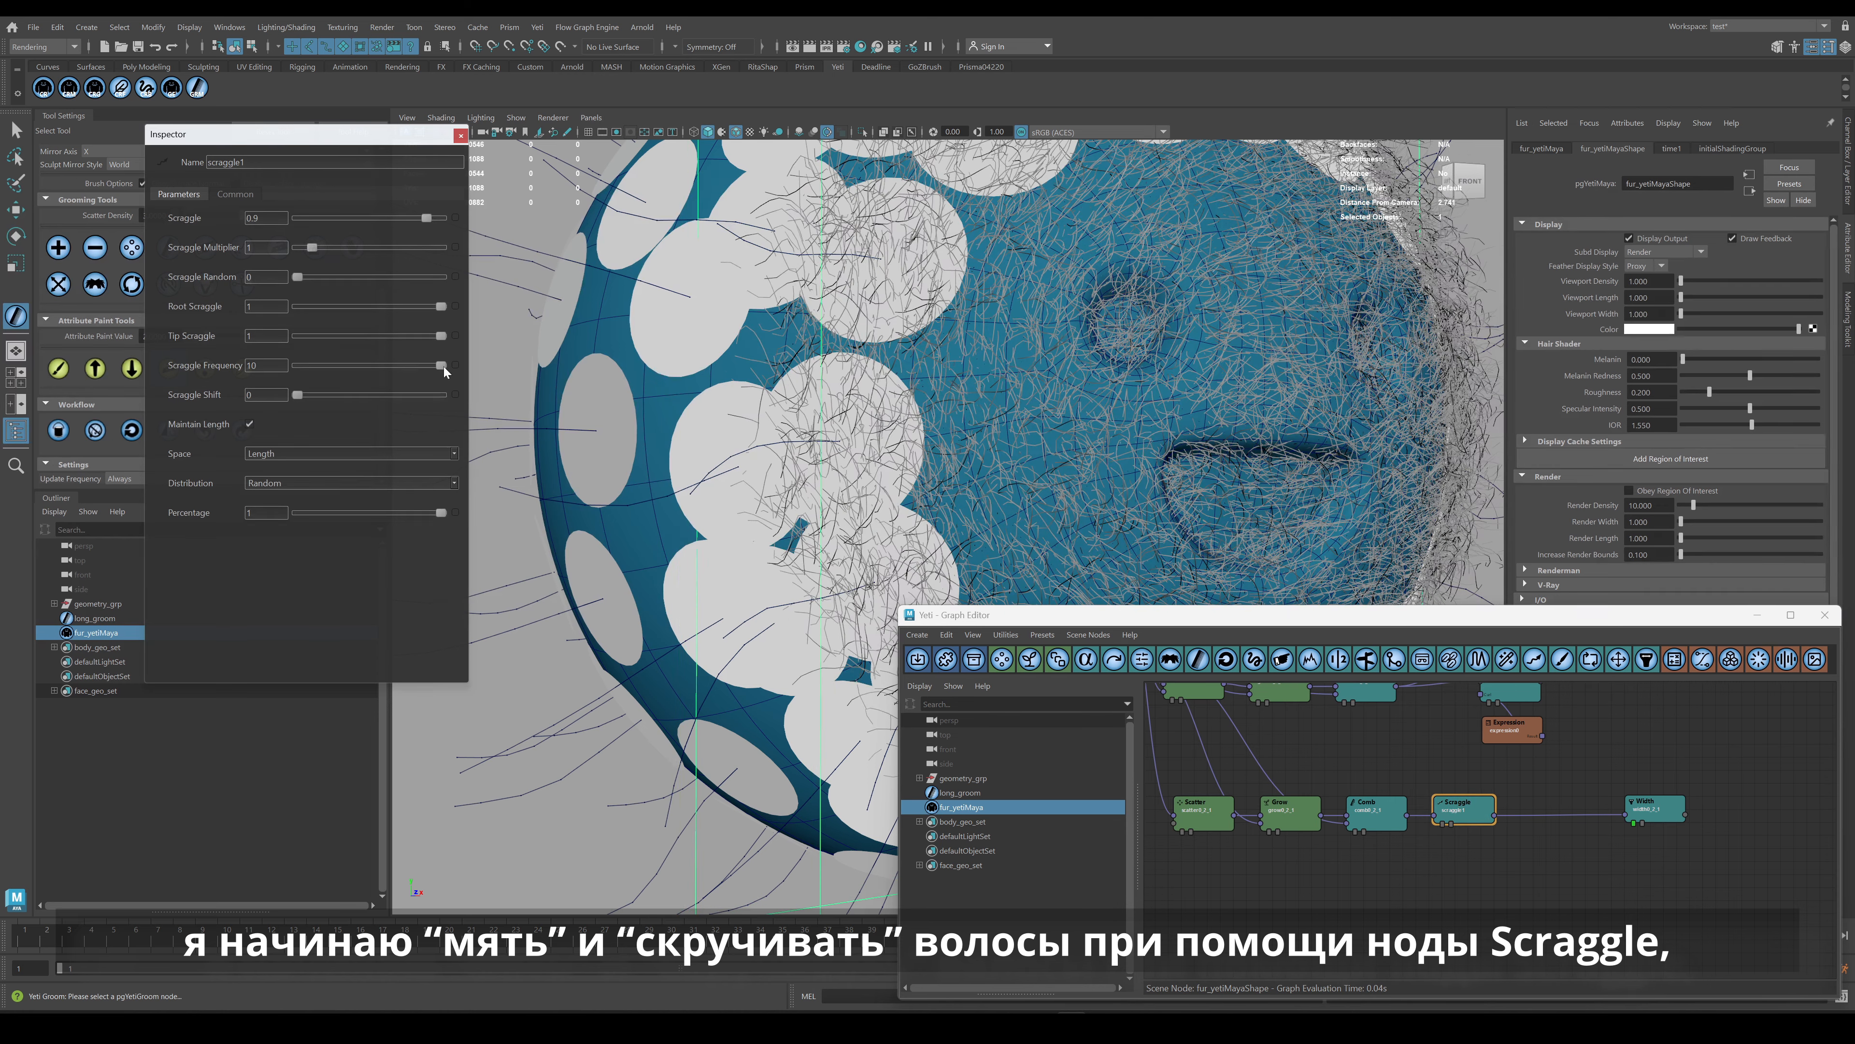
# Duplicate the Scraggle node and connect the copy between the first Scraggle and the width node.
pyautogui.click(1460, 819)
pyautogui.hotkey('ctrl', 'c')
pyautogui.hotkey('ctrl', 'v')
pyautogui.moveTo(1521, 851); pyautogui.dragTo(1564, 836)
pyautogui.moveTo(1495, 815); pyautogui.dragTo(1539, 815)
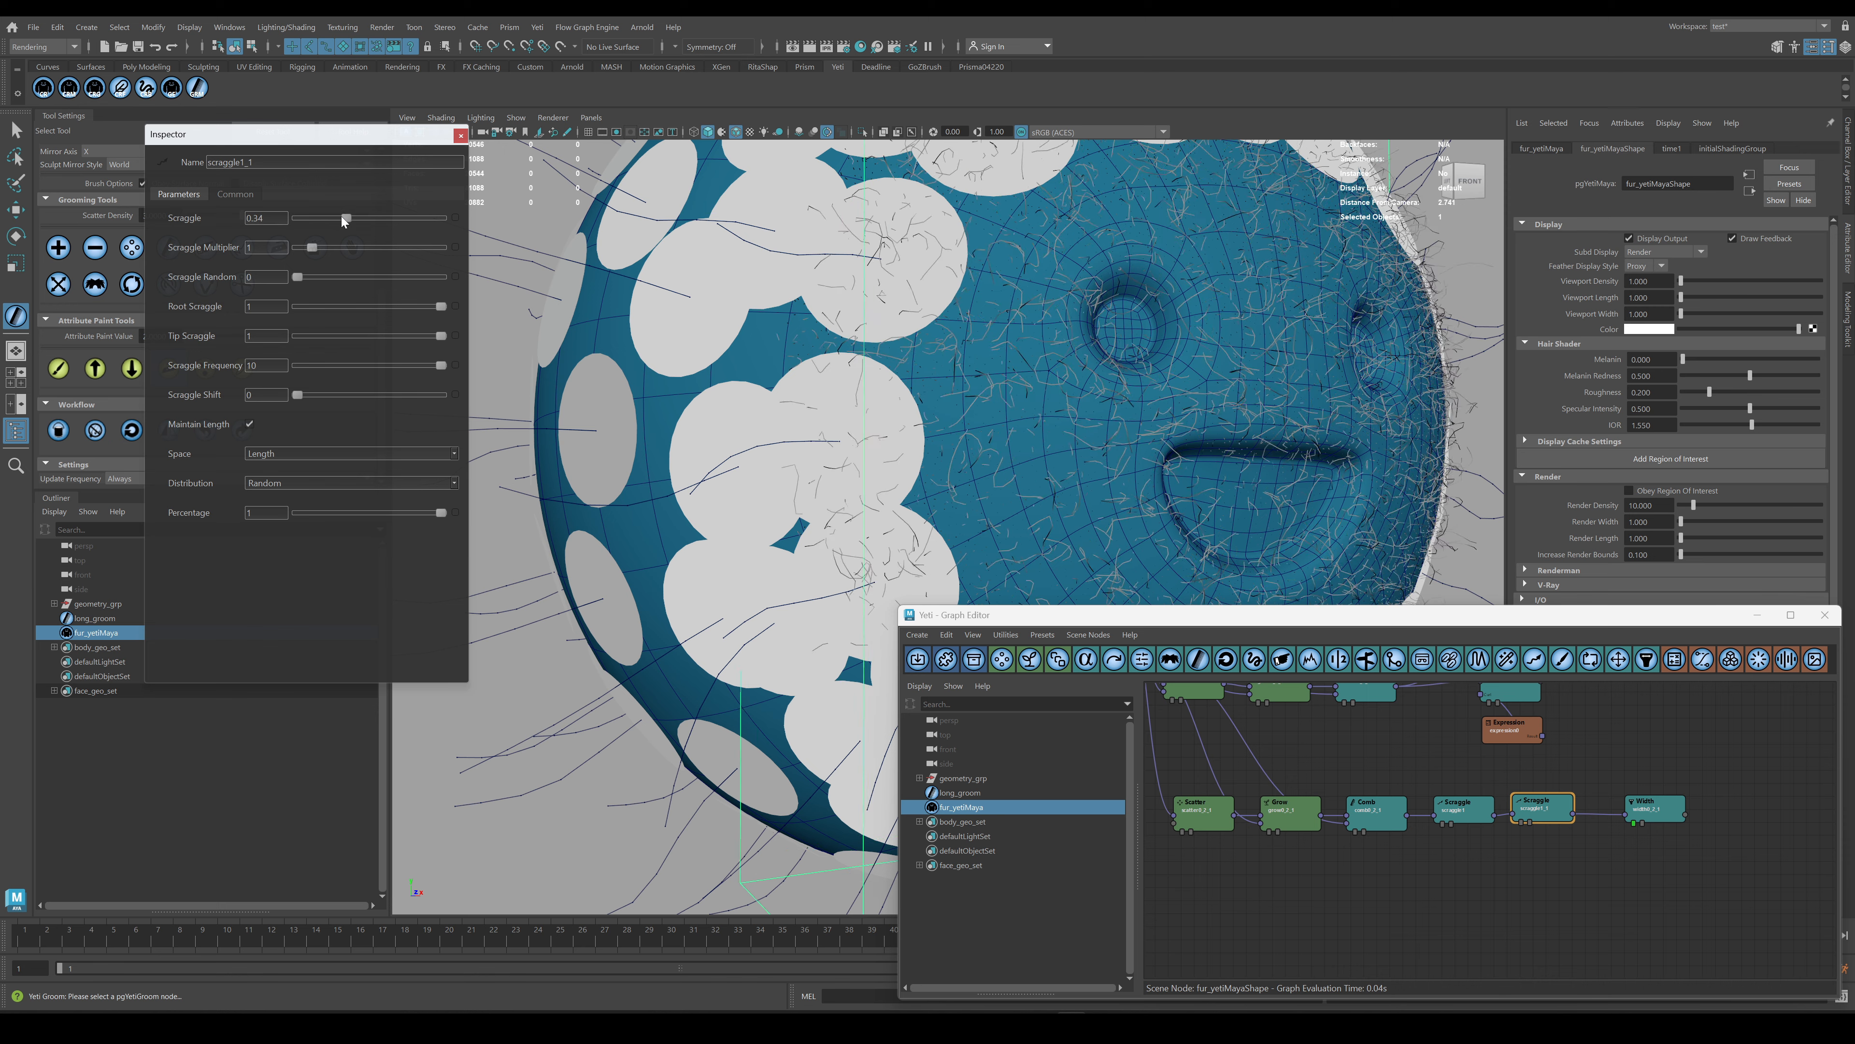
# Increase the second Scraggle node's strength, and set the face grow node's Length Multiplier to 0.3.
pyautogui.moveTo(297, 217); pyautogui.dragTo(442, 218)
pyautogui.moveTo(441, 306); pyautogui.dragTo(291, 310)
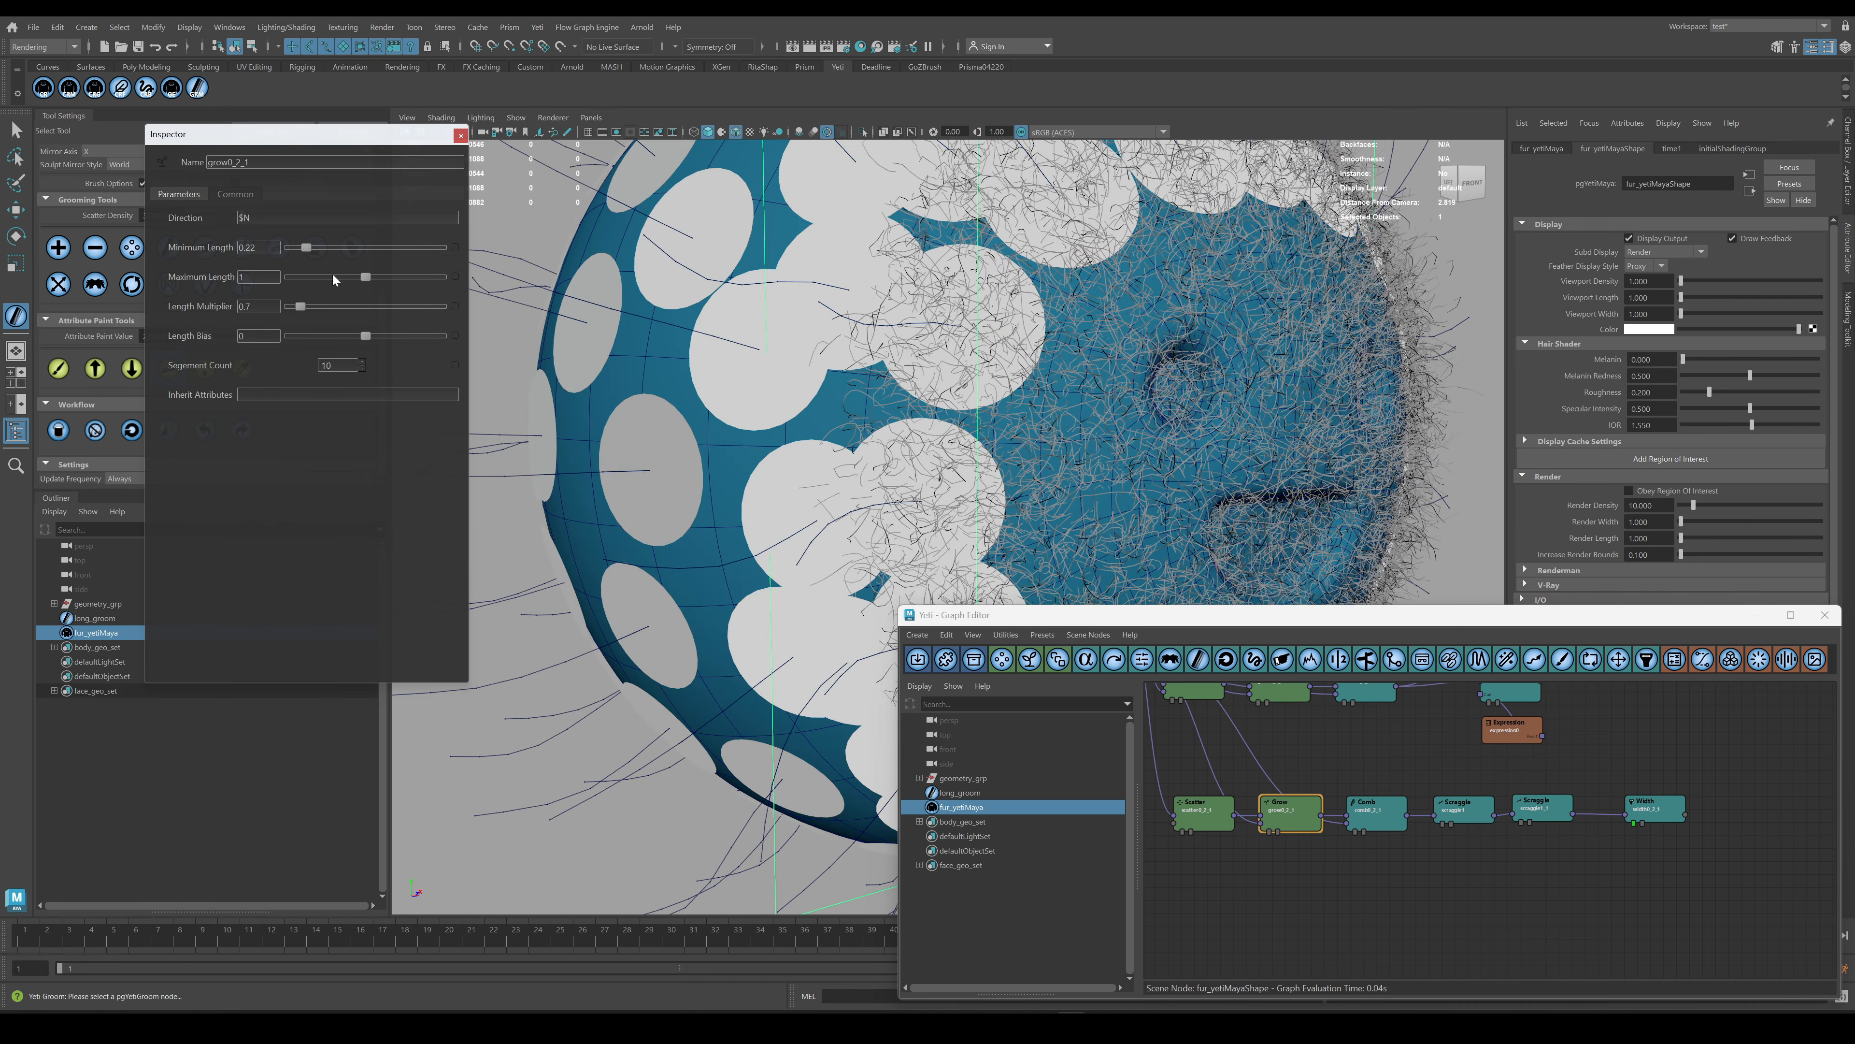
pyautogui.moveTo(295, 311); pyautogui.dragTo(293, 310)
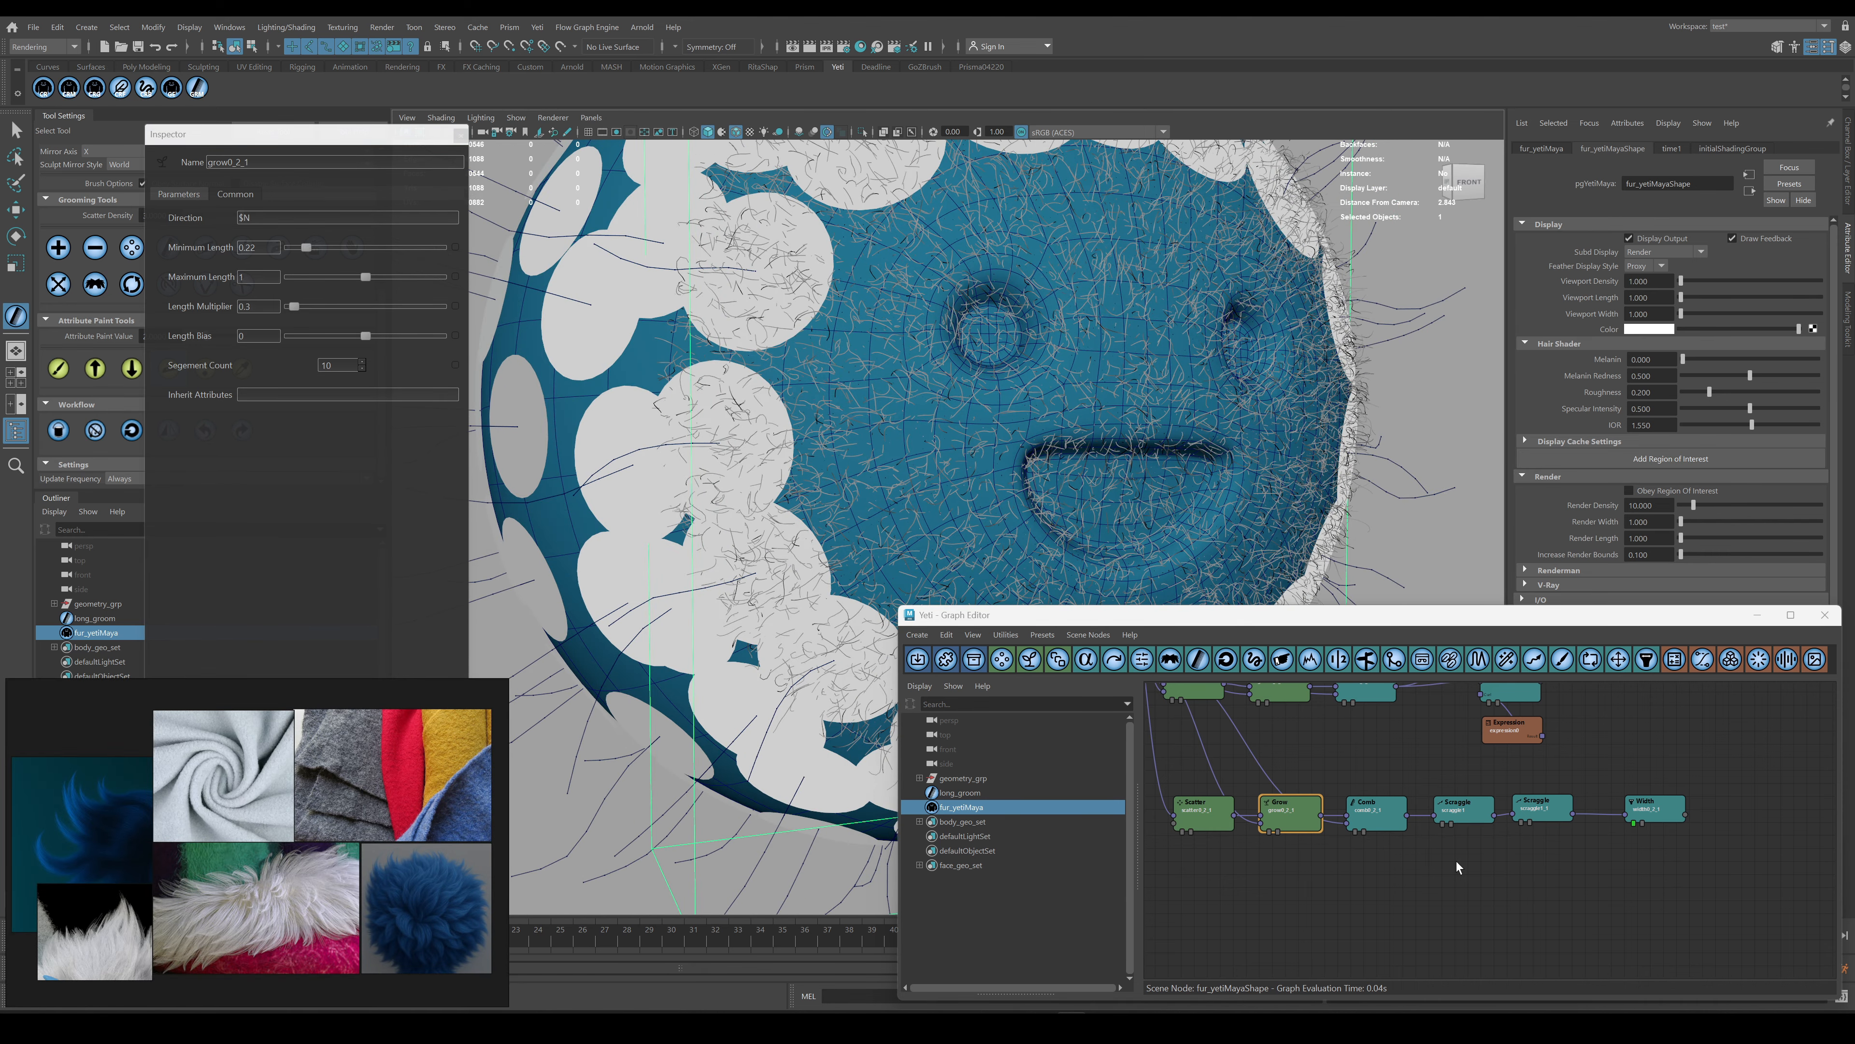
# Take the second Scraggle node out of the face chain and set the first one's Scraggle Shift to 4.5.
pyautogui.moveTo(1536, 803); pyautogui.dragTo(1536, 877)
pyautogui.click(1463, 807)
pyautogui.moveTo(357, 393); pyautogui.dragTo(363, 393)
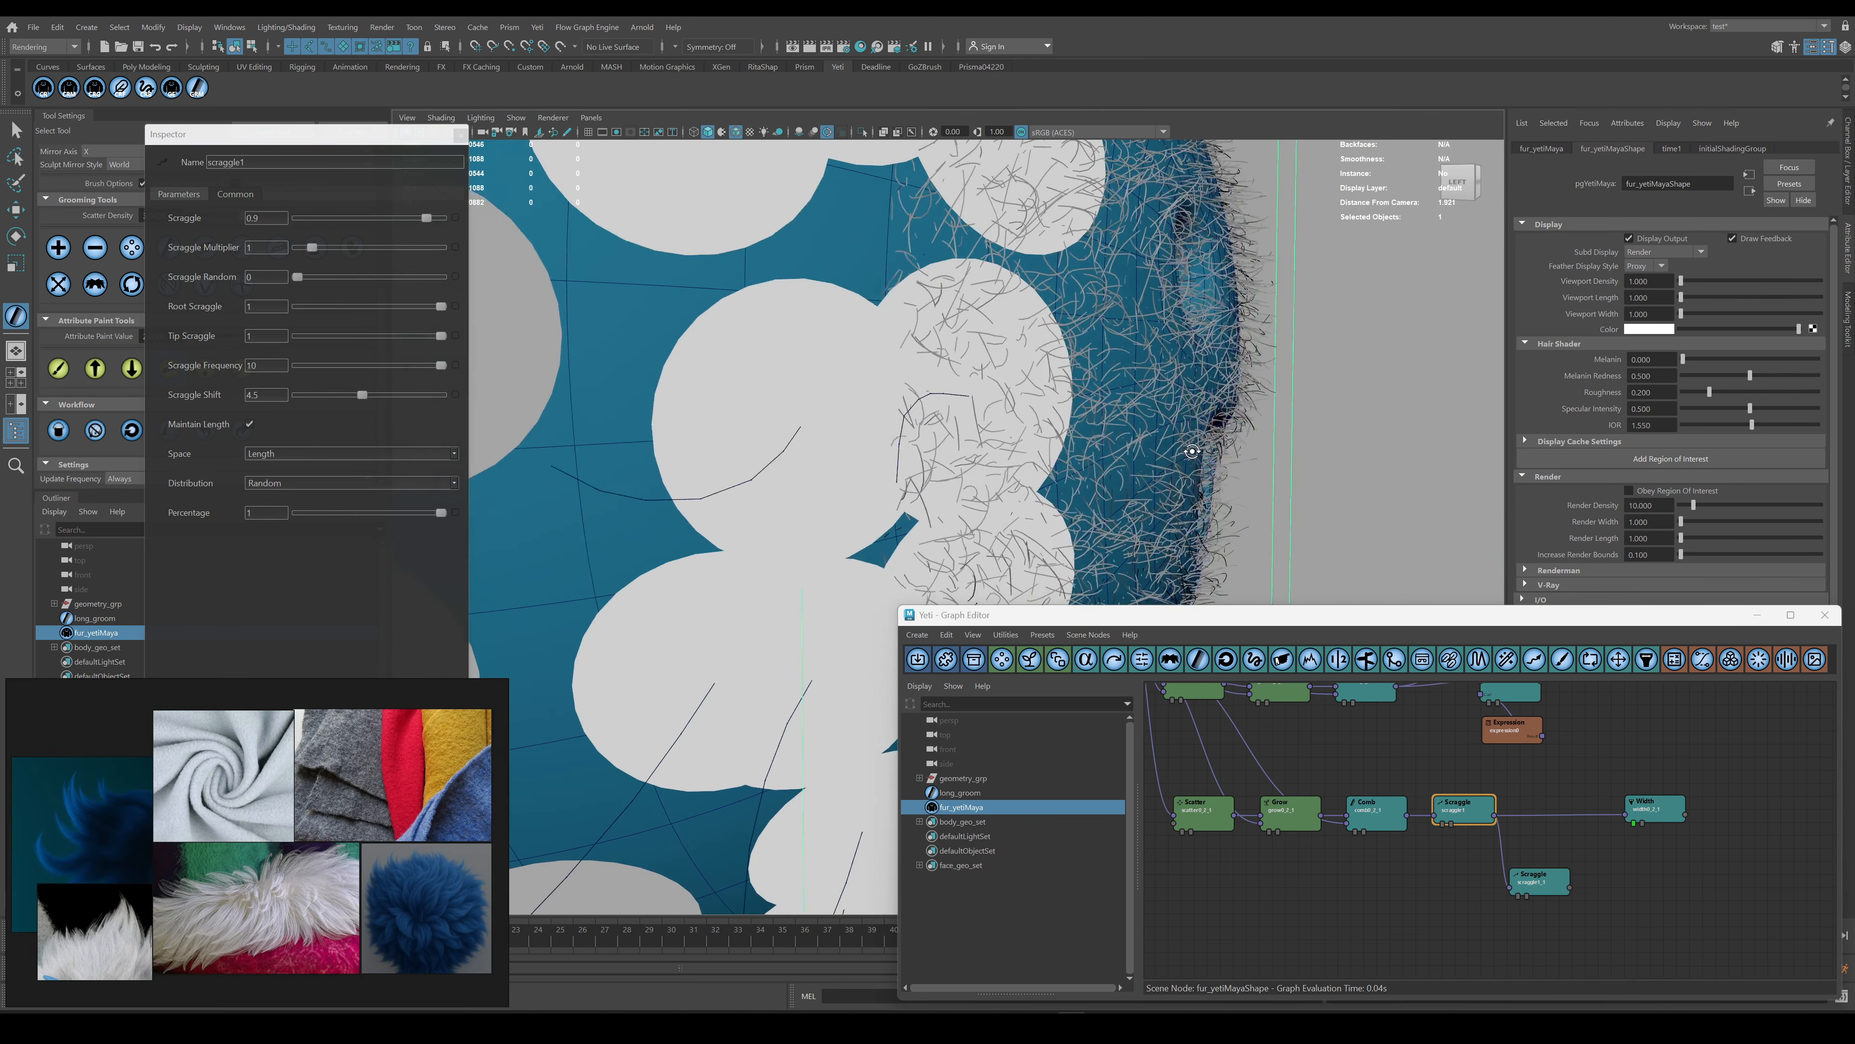
# Insert a Clumping node between the first Scraggle and the width node, and set the face scatter's Density Multiplier to 15000.
pyautogui.click(1483, 802)
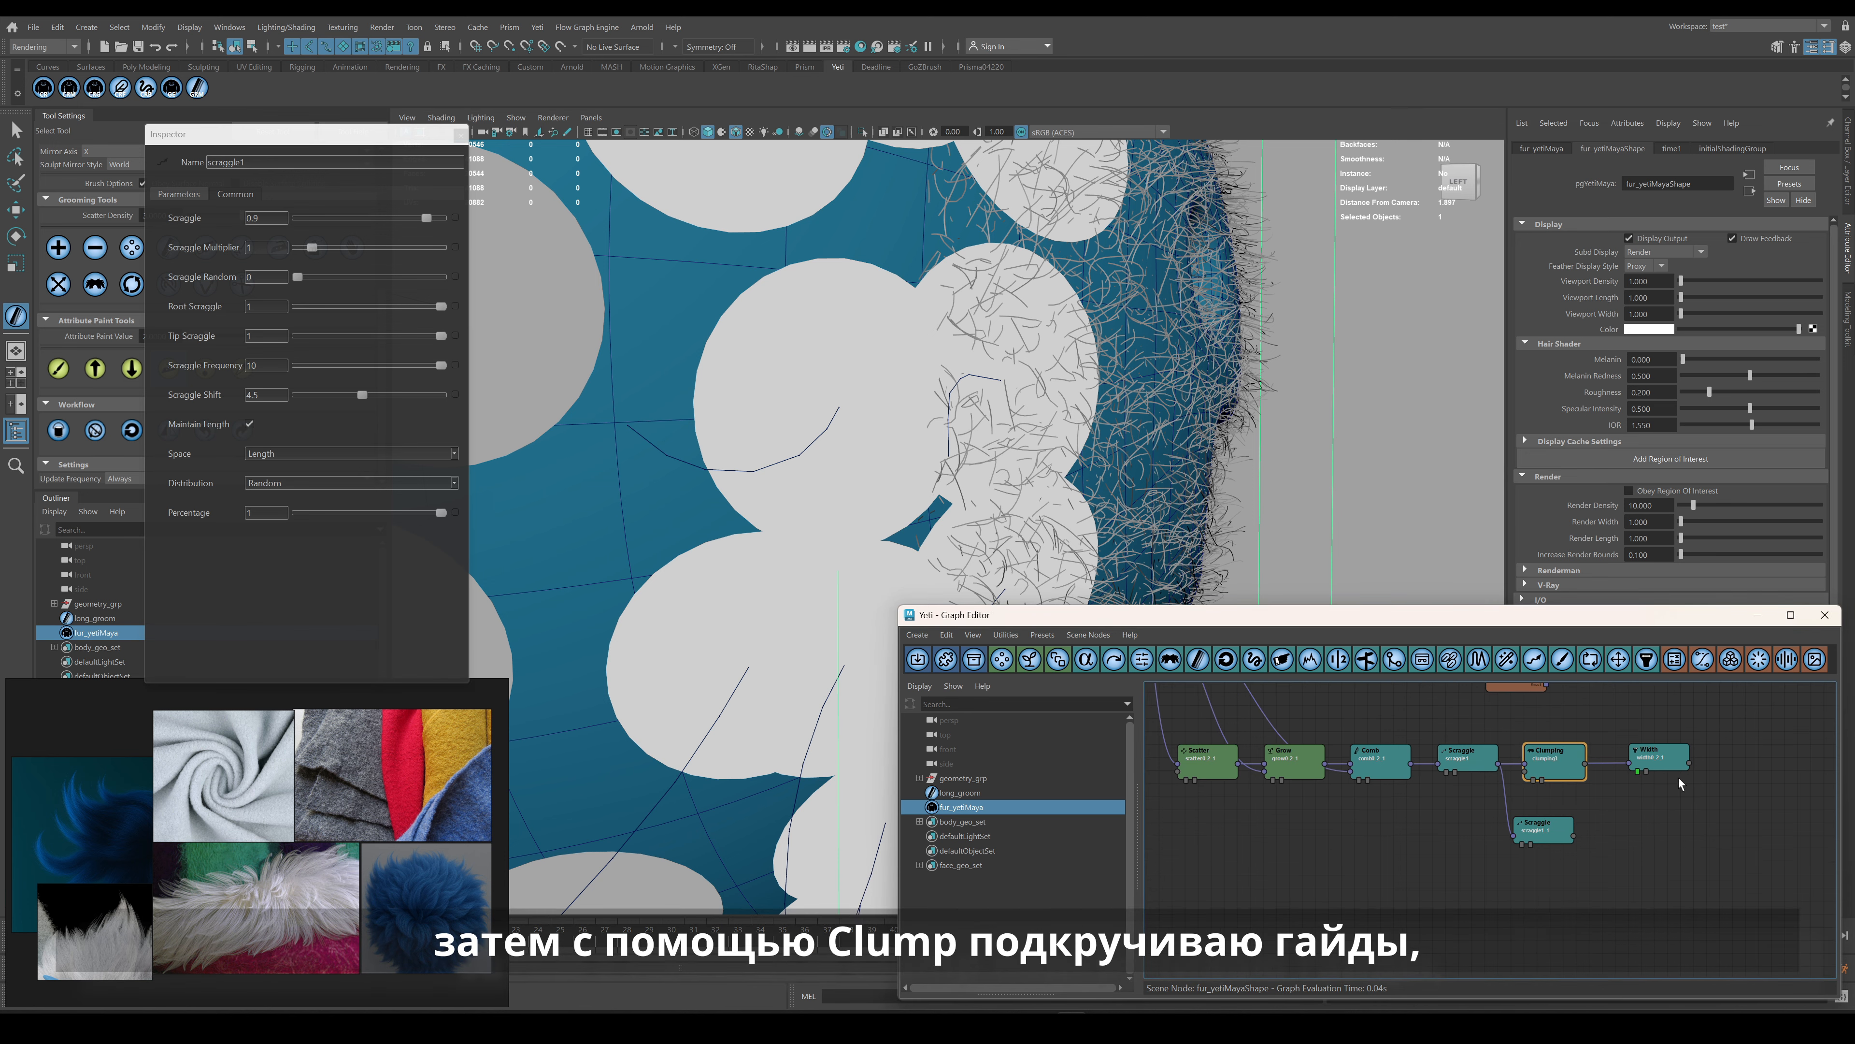
pyautogui.moveTo(1703, 789); pyautogui.dragTo(1635, 765)
pyautogui.click(1229, 767)
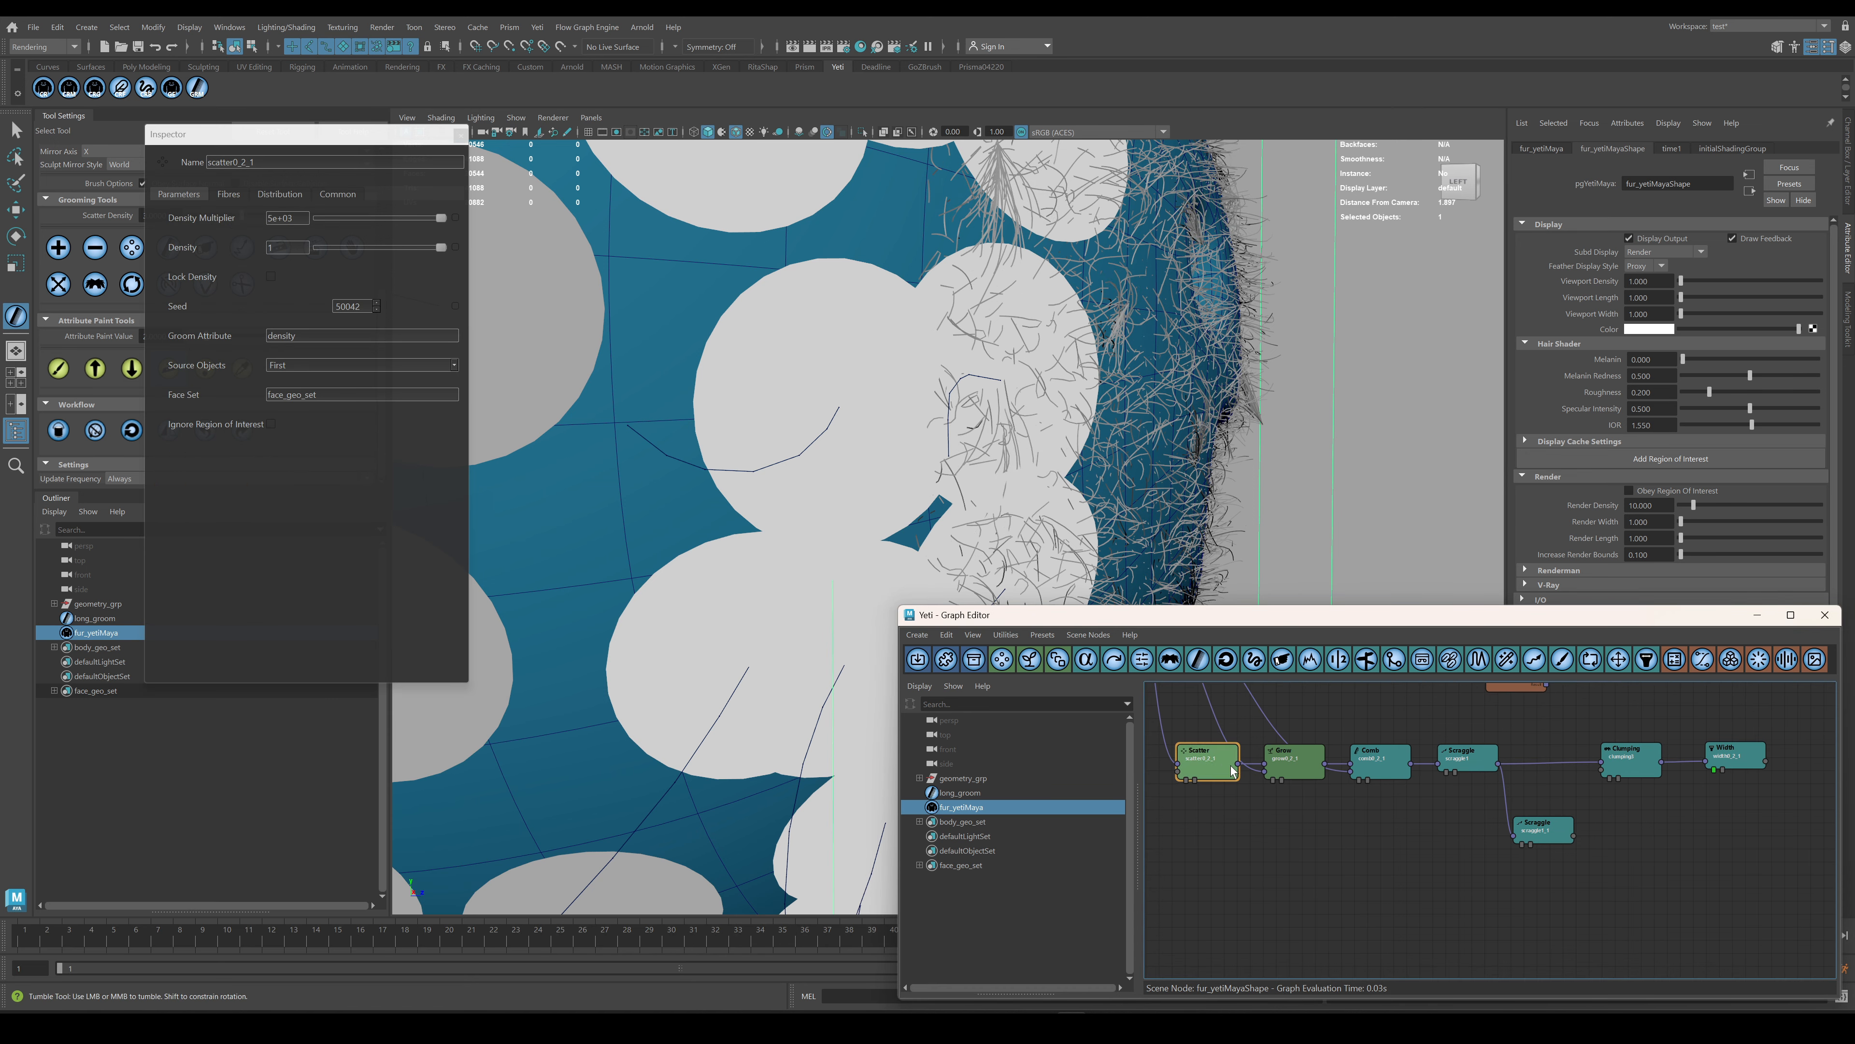
pyautogui.moveTo(328, 219); pyautogui.dragTo(207, 221)
pyautogui.write('15000')
pyautogui.press('Return')
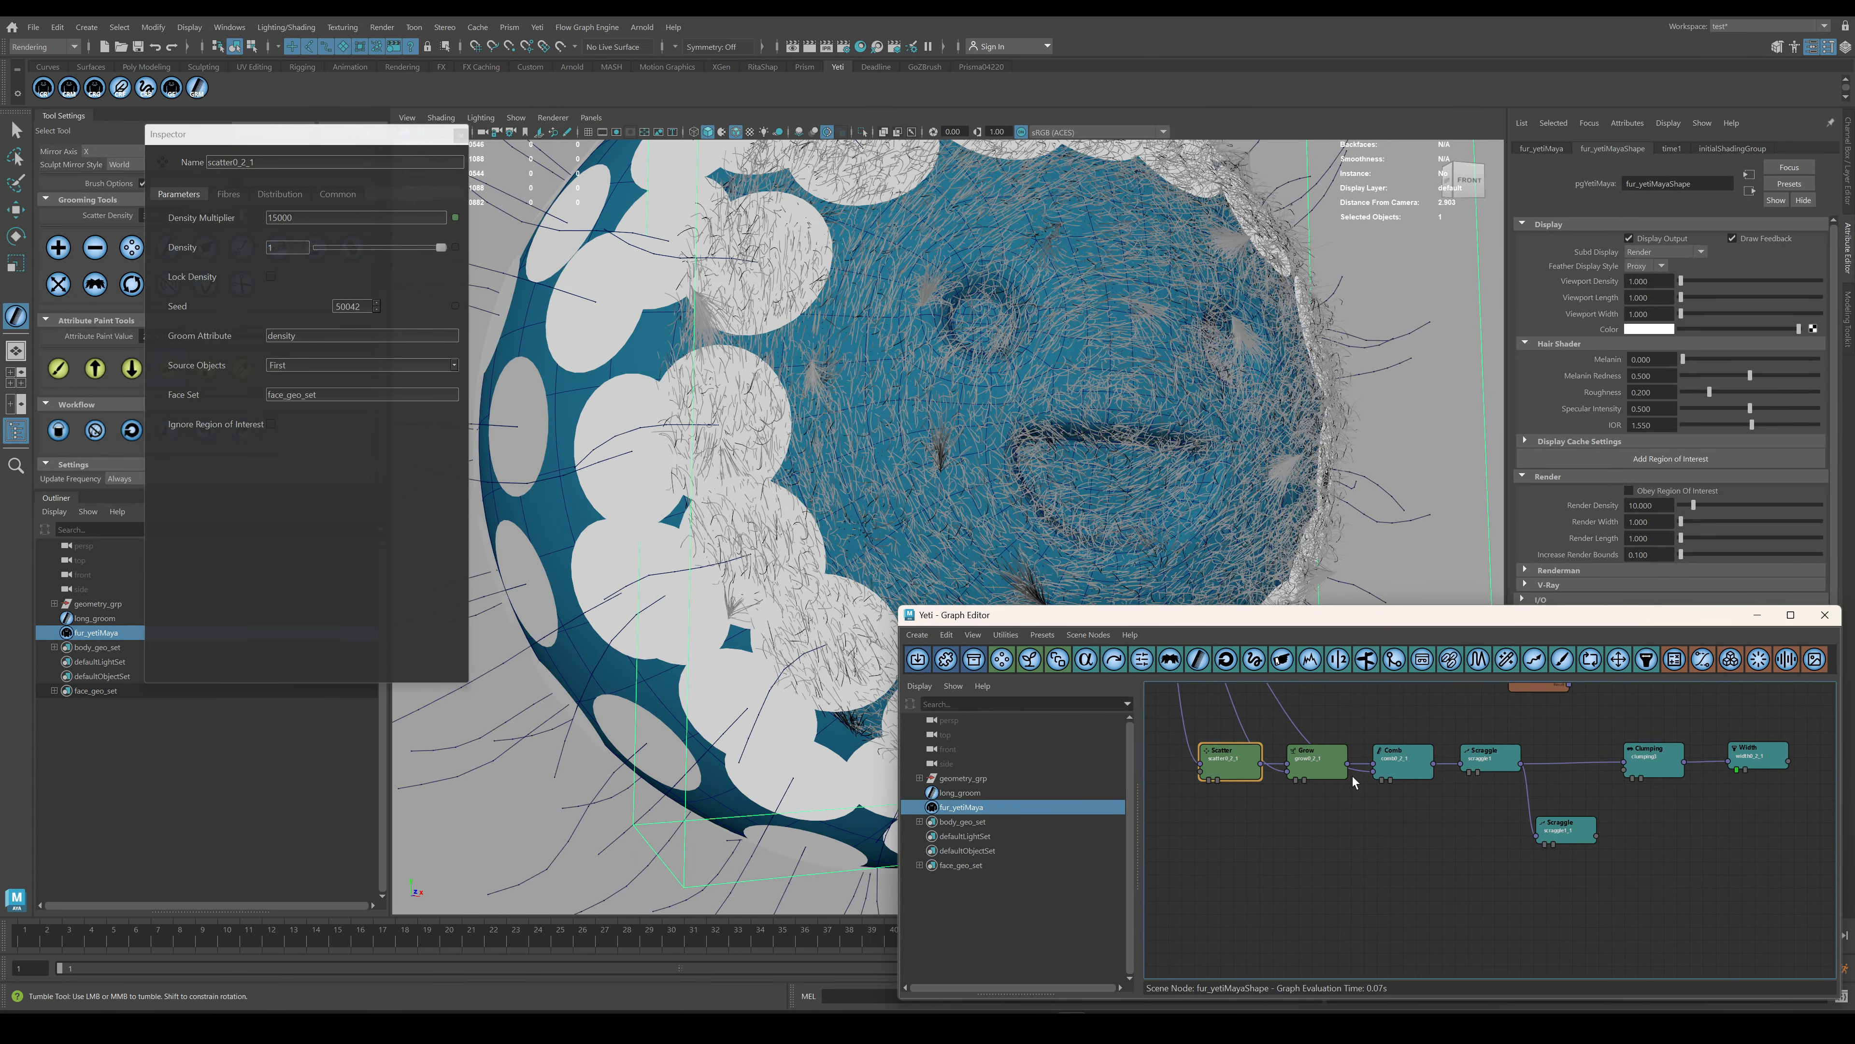
# Set the face width node's Base Width and Tip Width to 0.0005.
pyautogui.click(1757, 754)
pyautogui.press('BackSpace')
pyautogui.write('05')
pyautogui.press('Return')
# Duplicate the face scatter, grow and comb nodes, connect the copy to the Clumping node, and set its scatter Density Multiplier to 10000.
pyautogui.moveTo(1421, 720); pyautogui.dragTo(1309, 825)
pyautogui.hotkey('ctrl', 'd')
pyautogui.moveTo(1430, 820); pyautogui.dragTo(1464, 771)
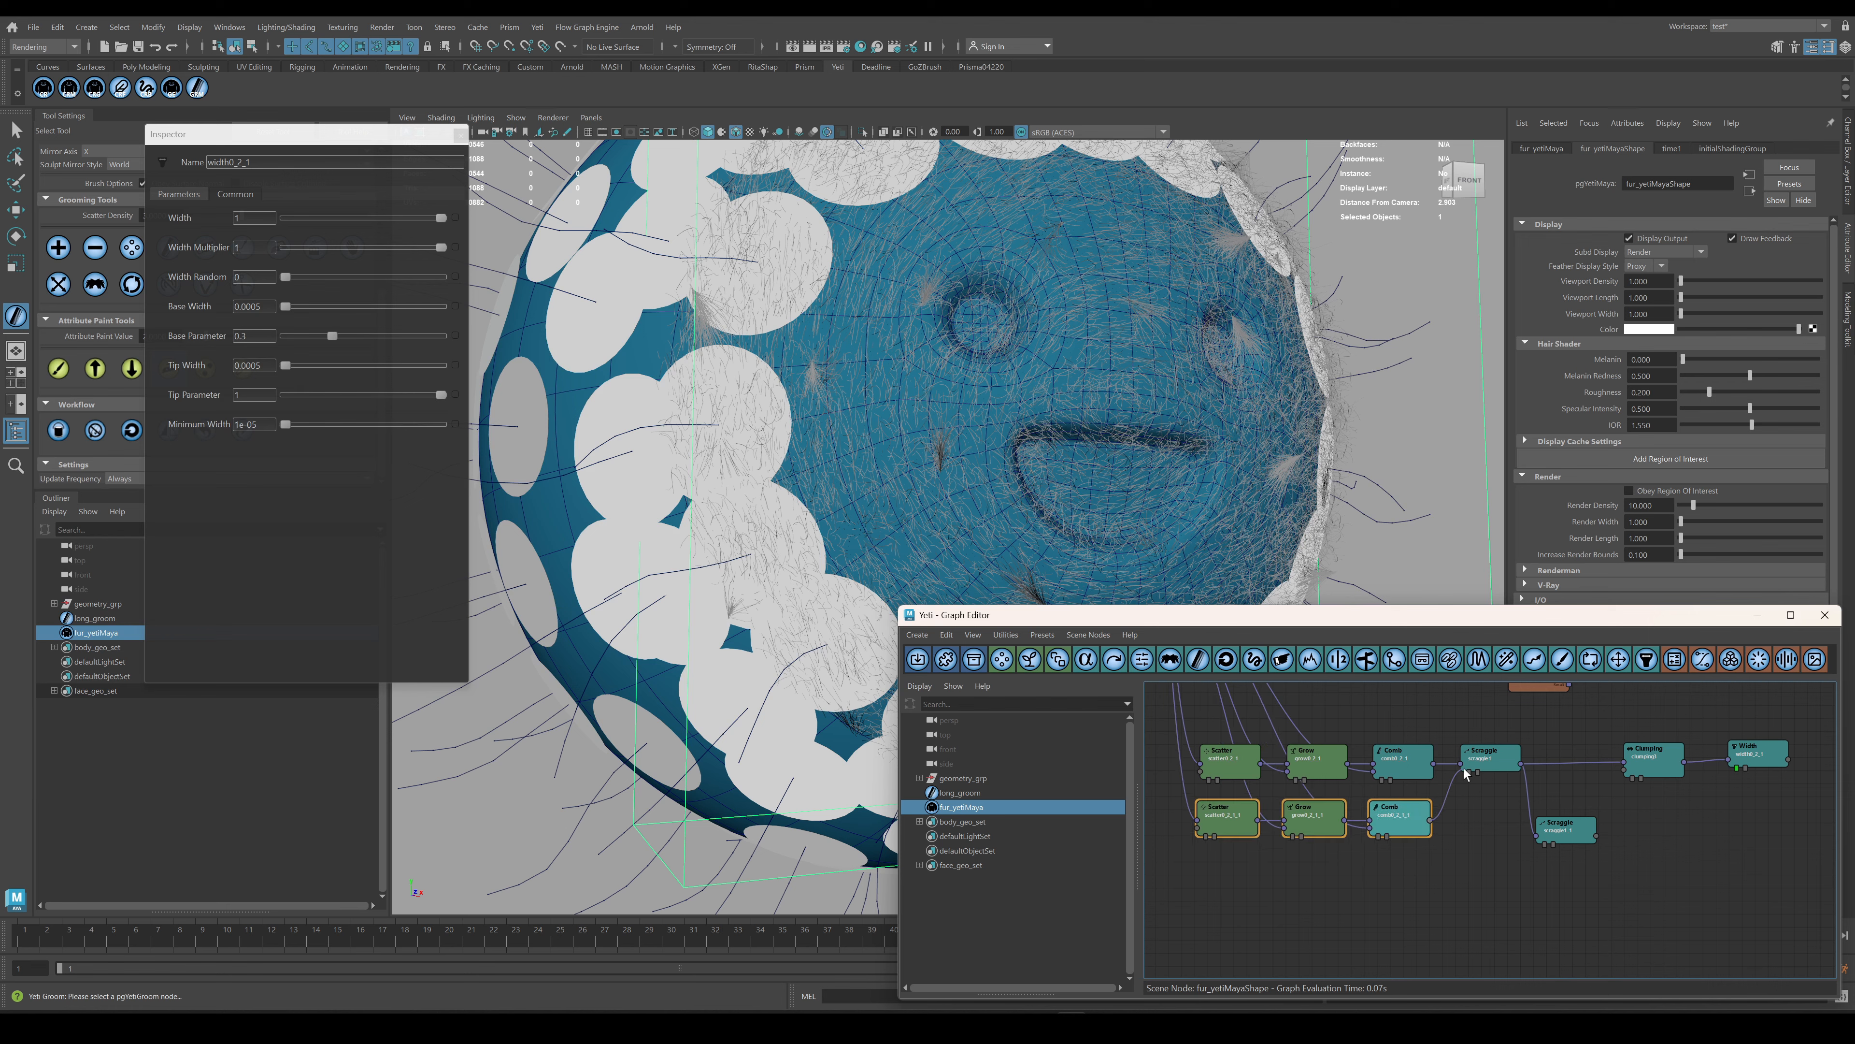
pyautogui.click(1227, 820)
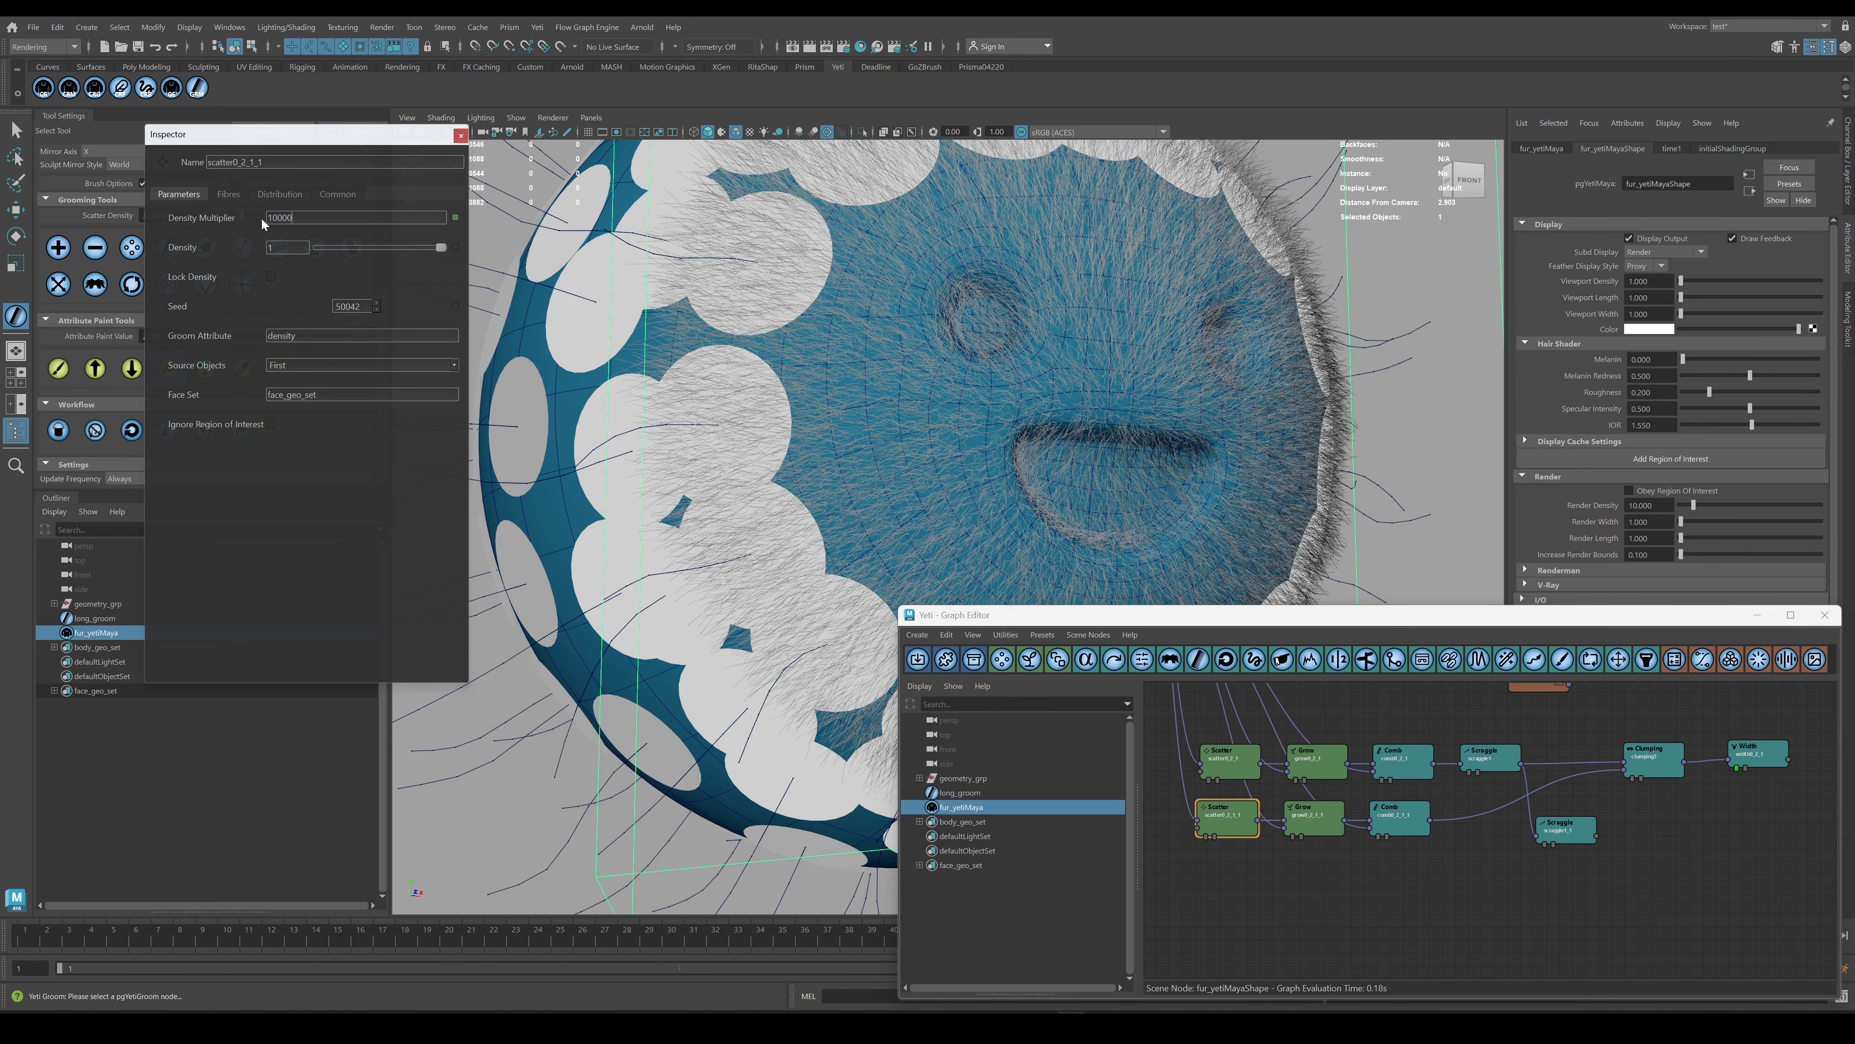
pyautogui.press('Return')
# Set the Twist of the face Clumping node to 2.
pyautogui.click(1652, 761)
pyautogui.click(228, 194)
pyautogui.moveTo(385, 453); pyautogui.dragTo(458, 454)
pyautogui.write('2')
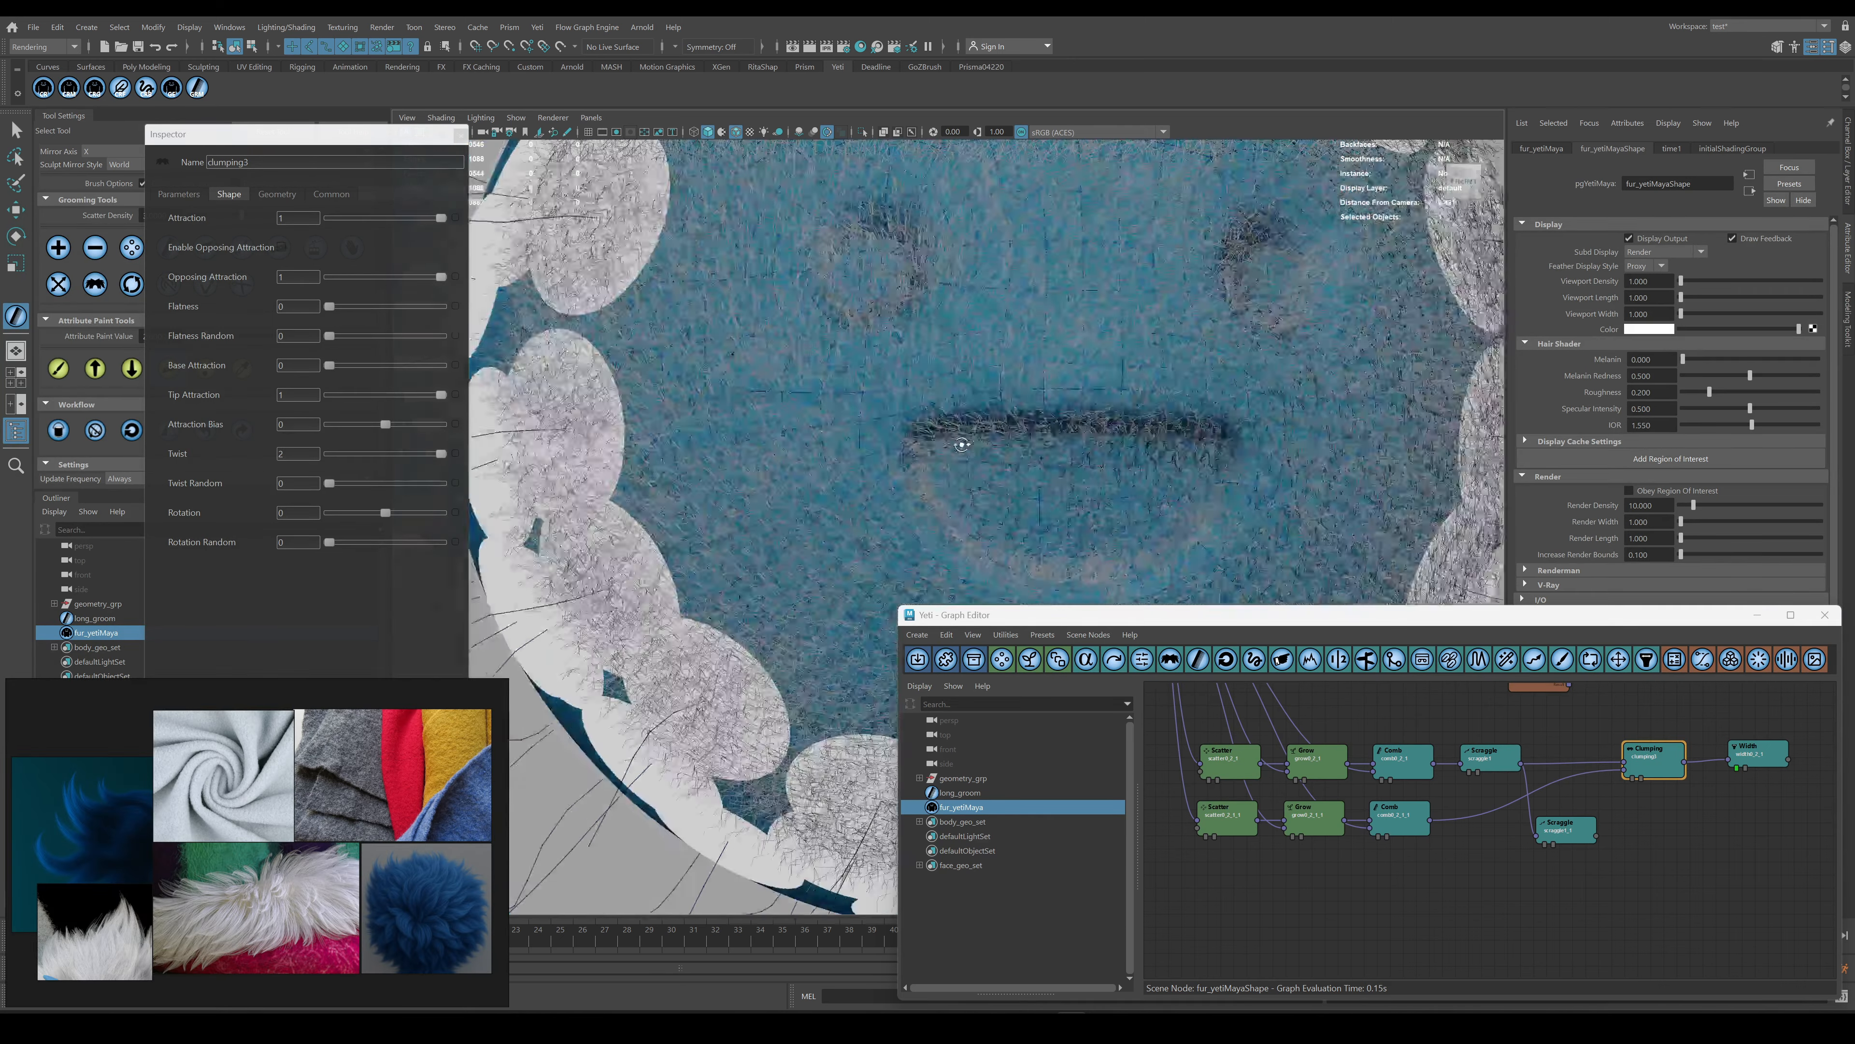
# Raise the Segment Count of the grow0_2_1 node to 15.
pyautogui.click(1313, 817)
pyautogui.doubleClick(338, 365)
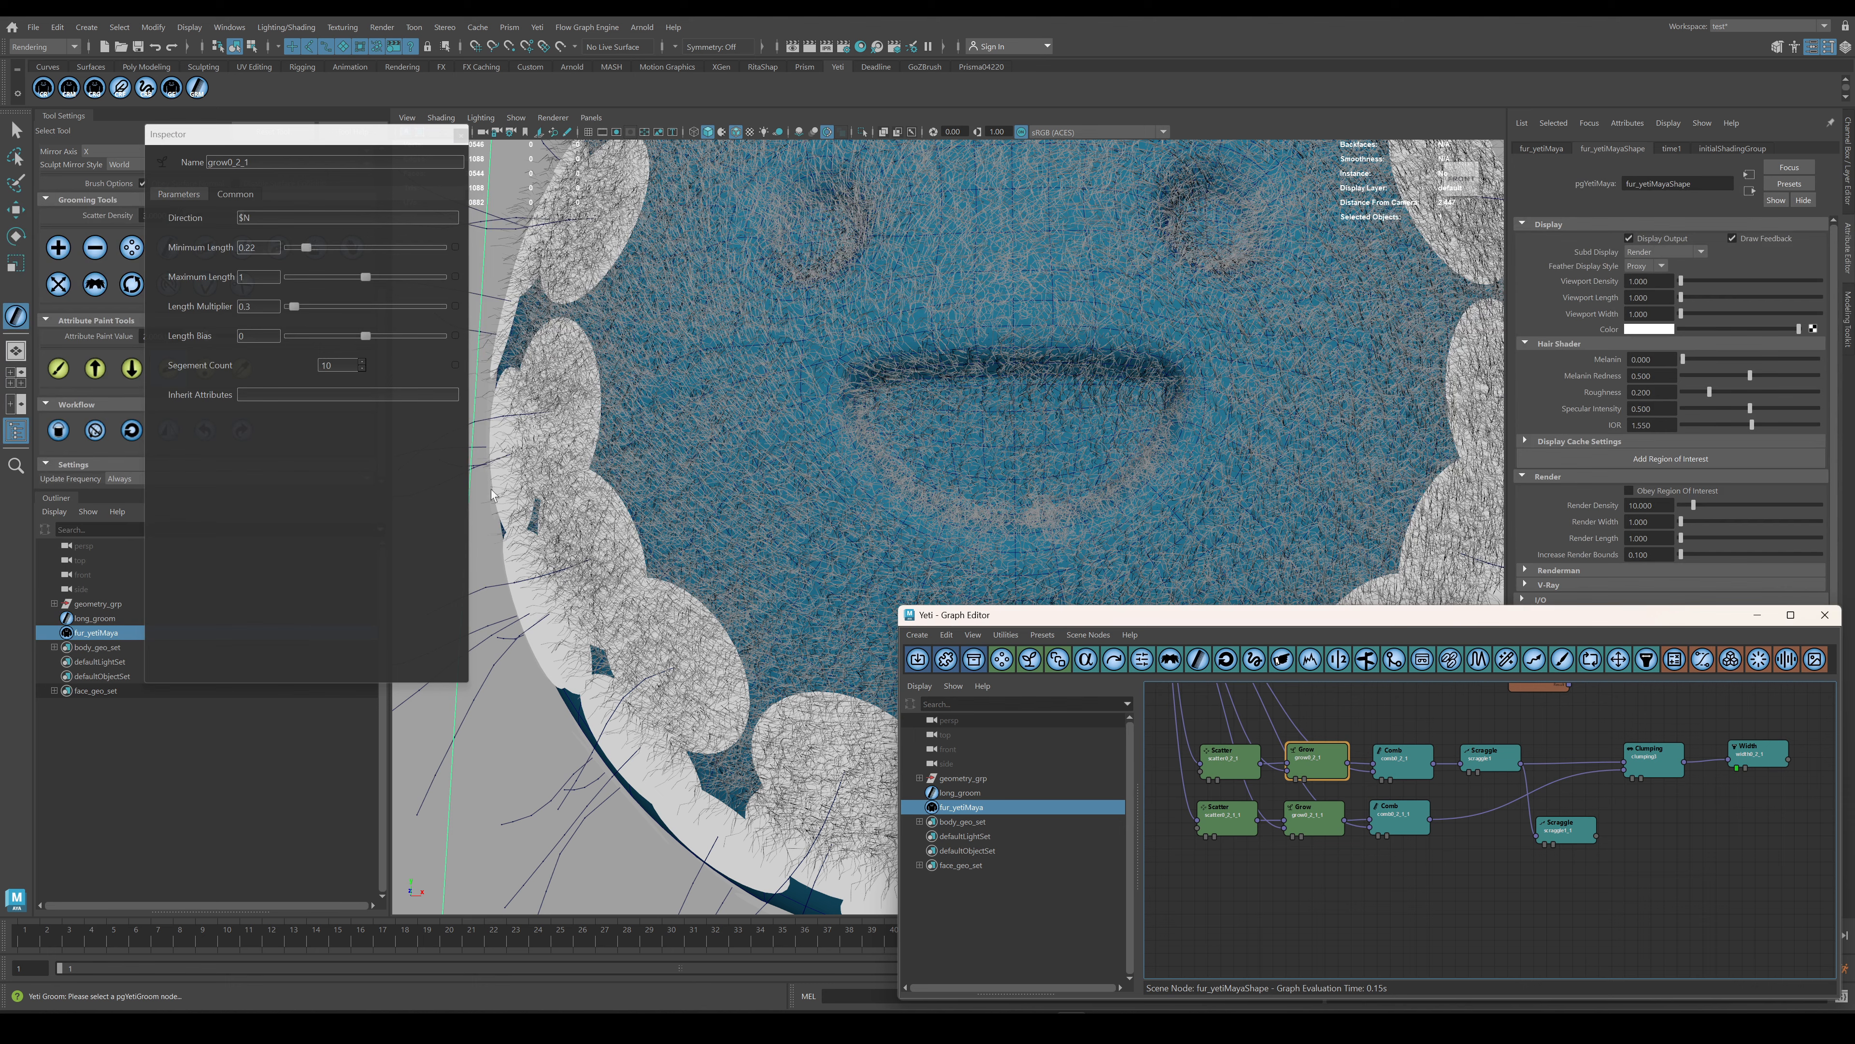
pyautogui.click(1757, 753)
pyautogui.keyDown('alt'); pyautogui.moveTo(987, 468); pyautogui.dragTo(1005, 380); pyautogui.keyUp('alt')
# Drive the face Clumping node's Twist with the expression 2 * (hash(id) * 2 -2).
pyautogui.click(1663, 762)
pyautogui.click(229, 195)
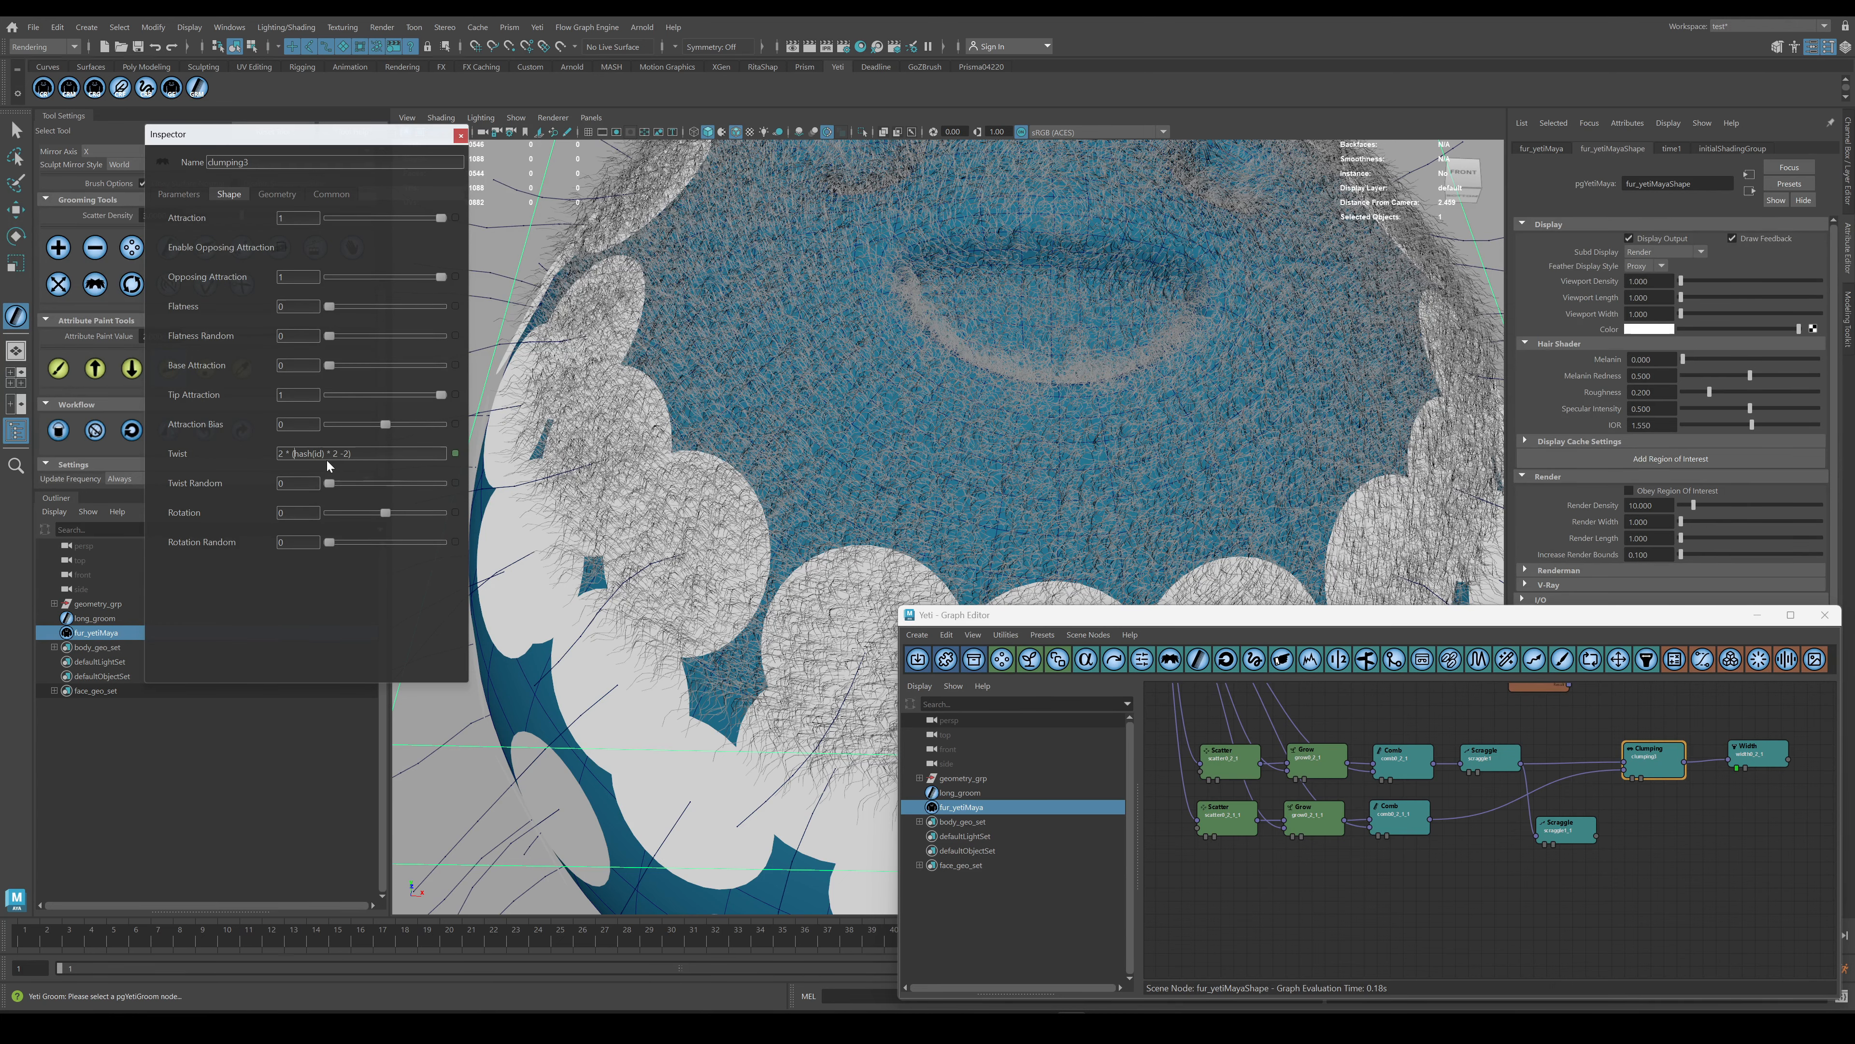
pyautogui.press('Return')
pyautogui.moveTo(1037, 365)
pyautogui.keyDown('alt'); pyautogui.mouseDown()
pyautogui.moveTo(1183, 358)
pyautogui.moveTo(854, 351)
pyautogui.moveTo(1005, 348)
pyautogui.mouseUp(); pyautogui.keyUp('alt')
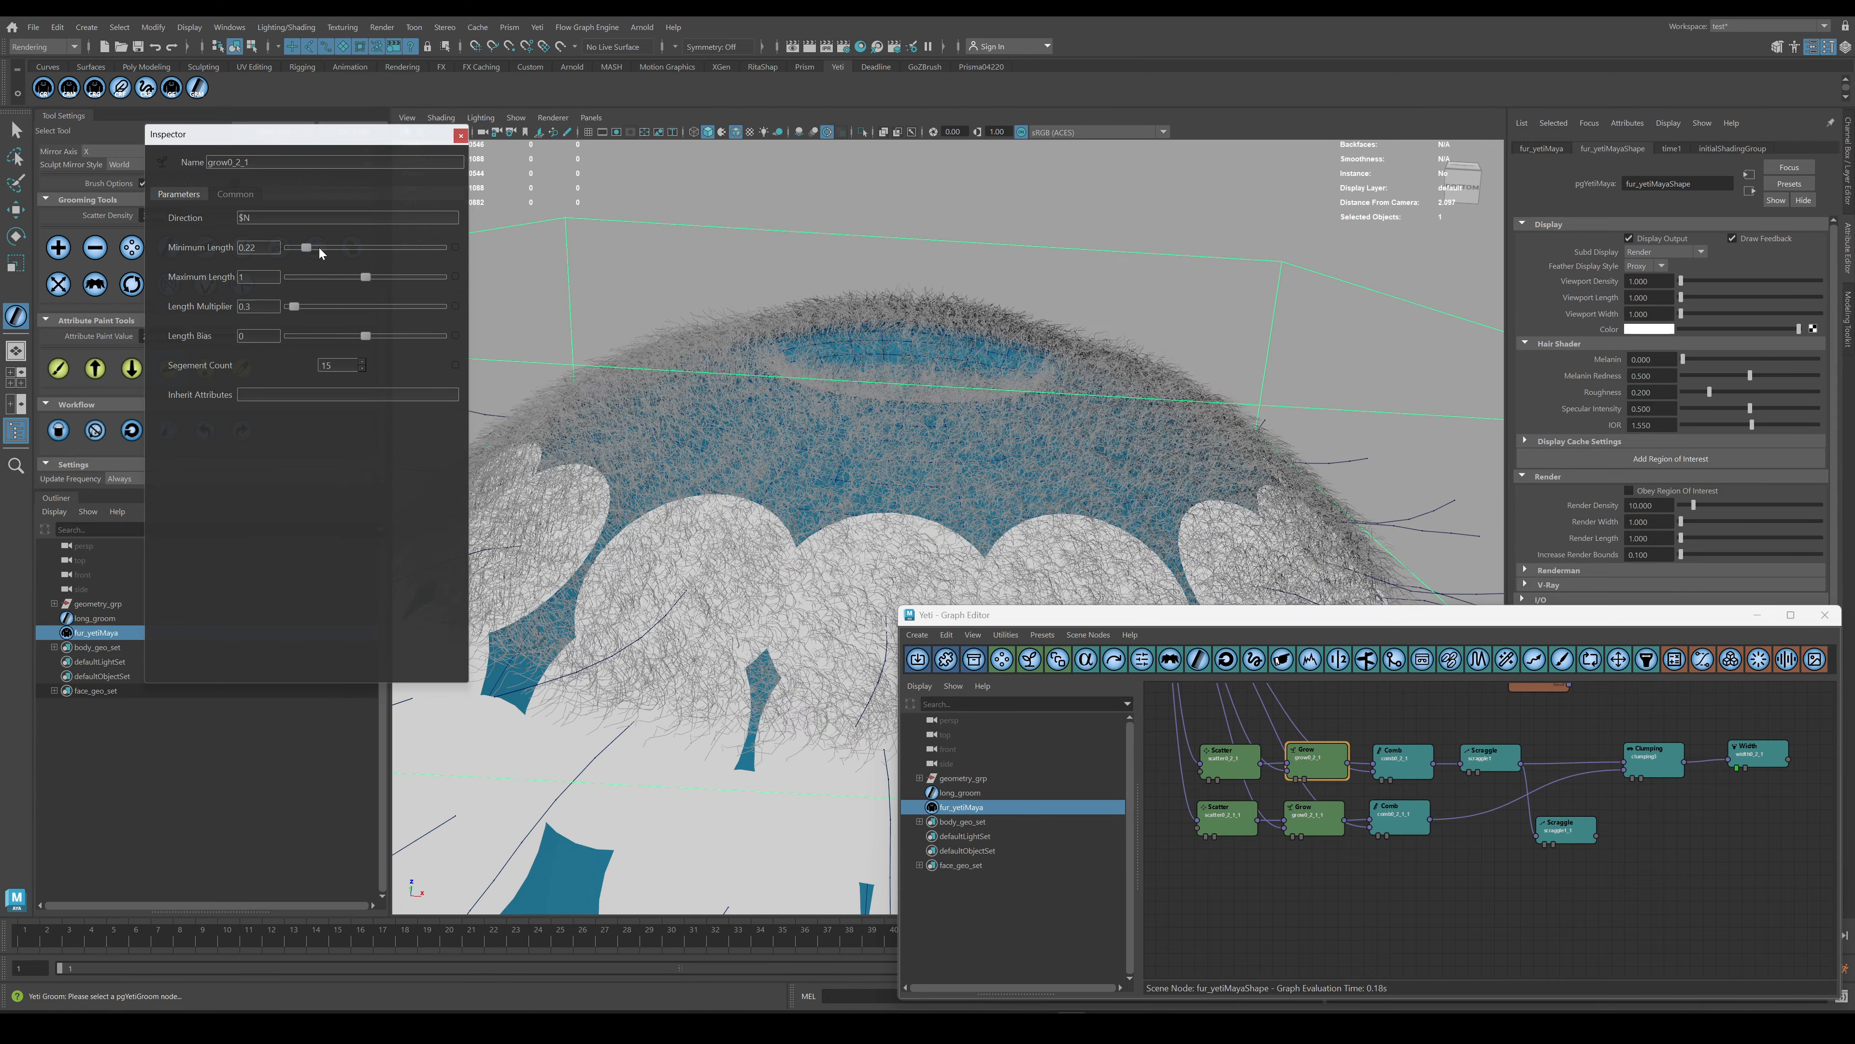
# Set the grow0_2_1 node's Minimum Length to 0.56 and its Length Multiplier to 0.15.
pyautogui.moveTo(320, 247); pyautogui.dragTo(291, 305)
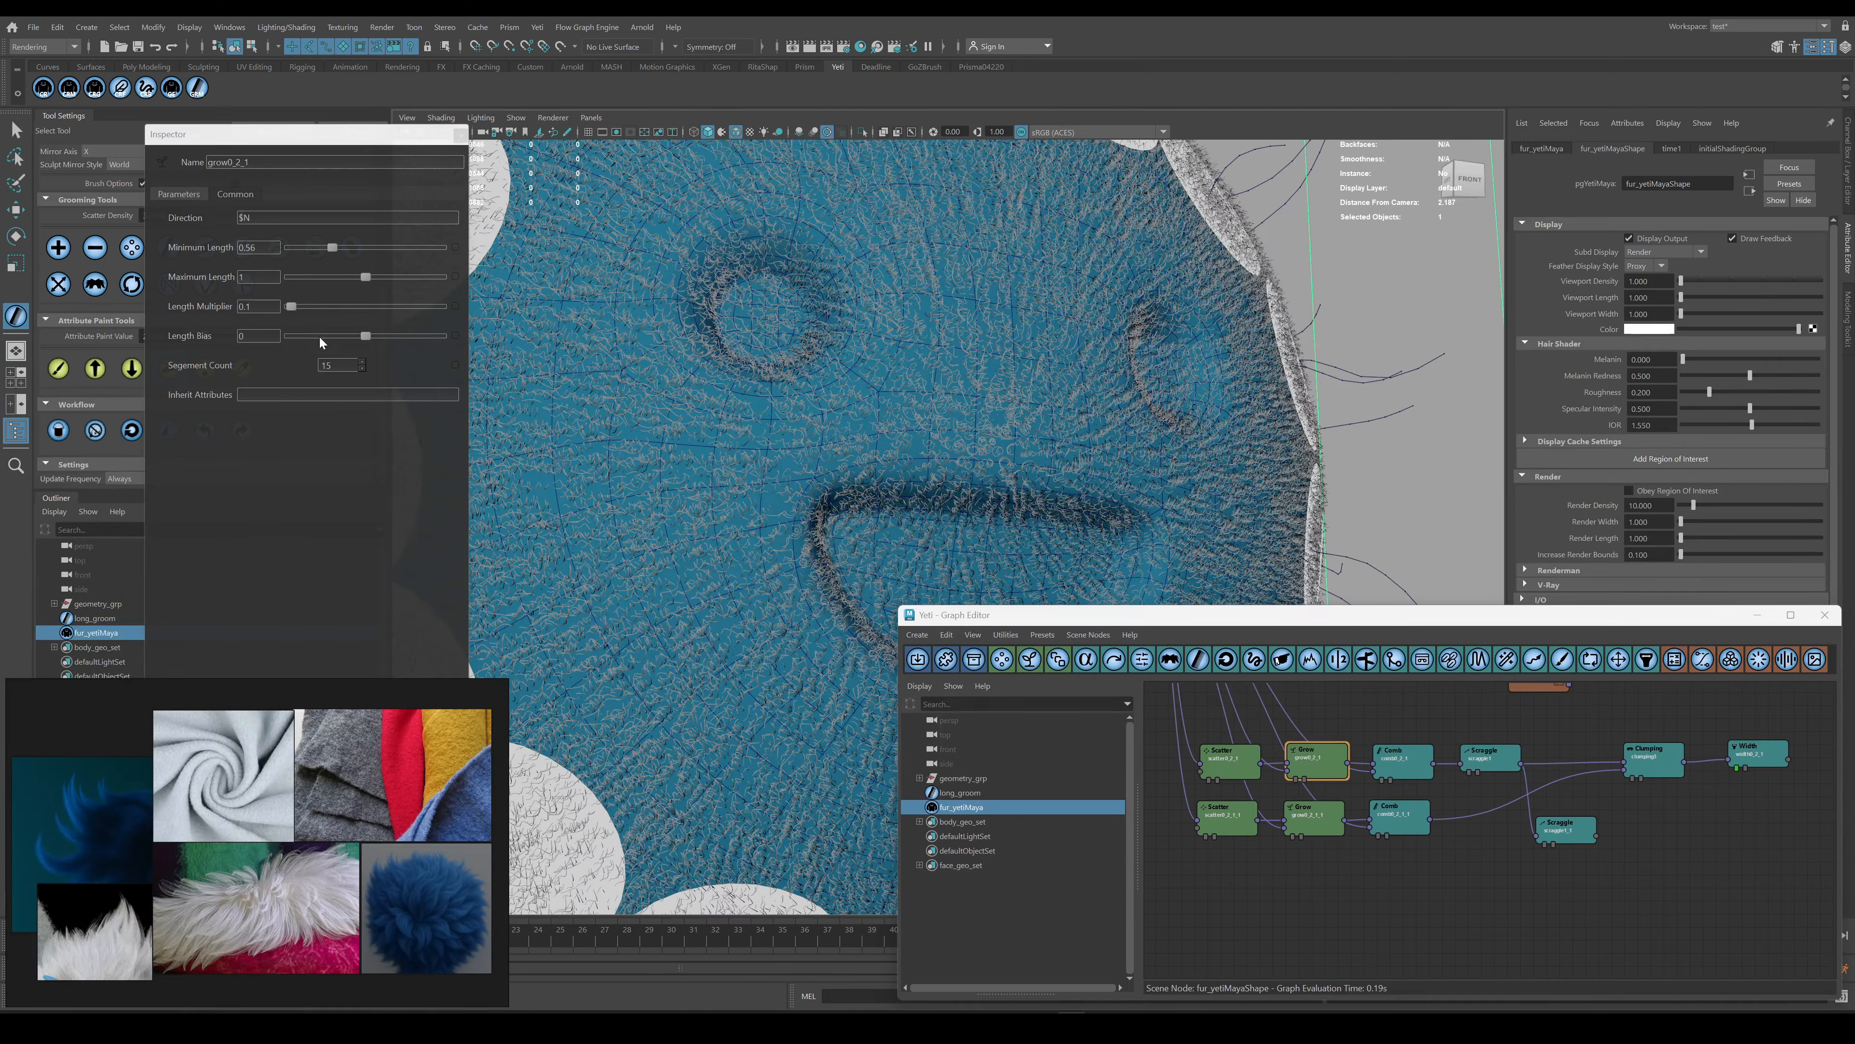
pyautogui.write('5')
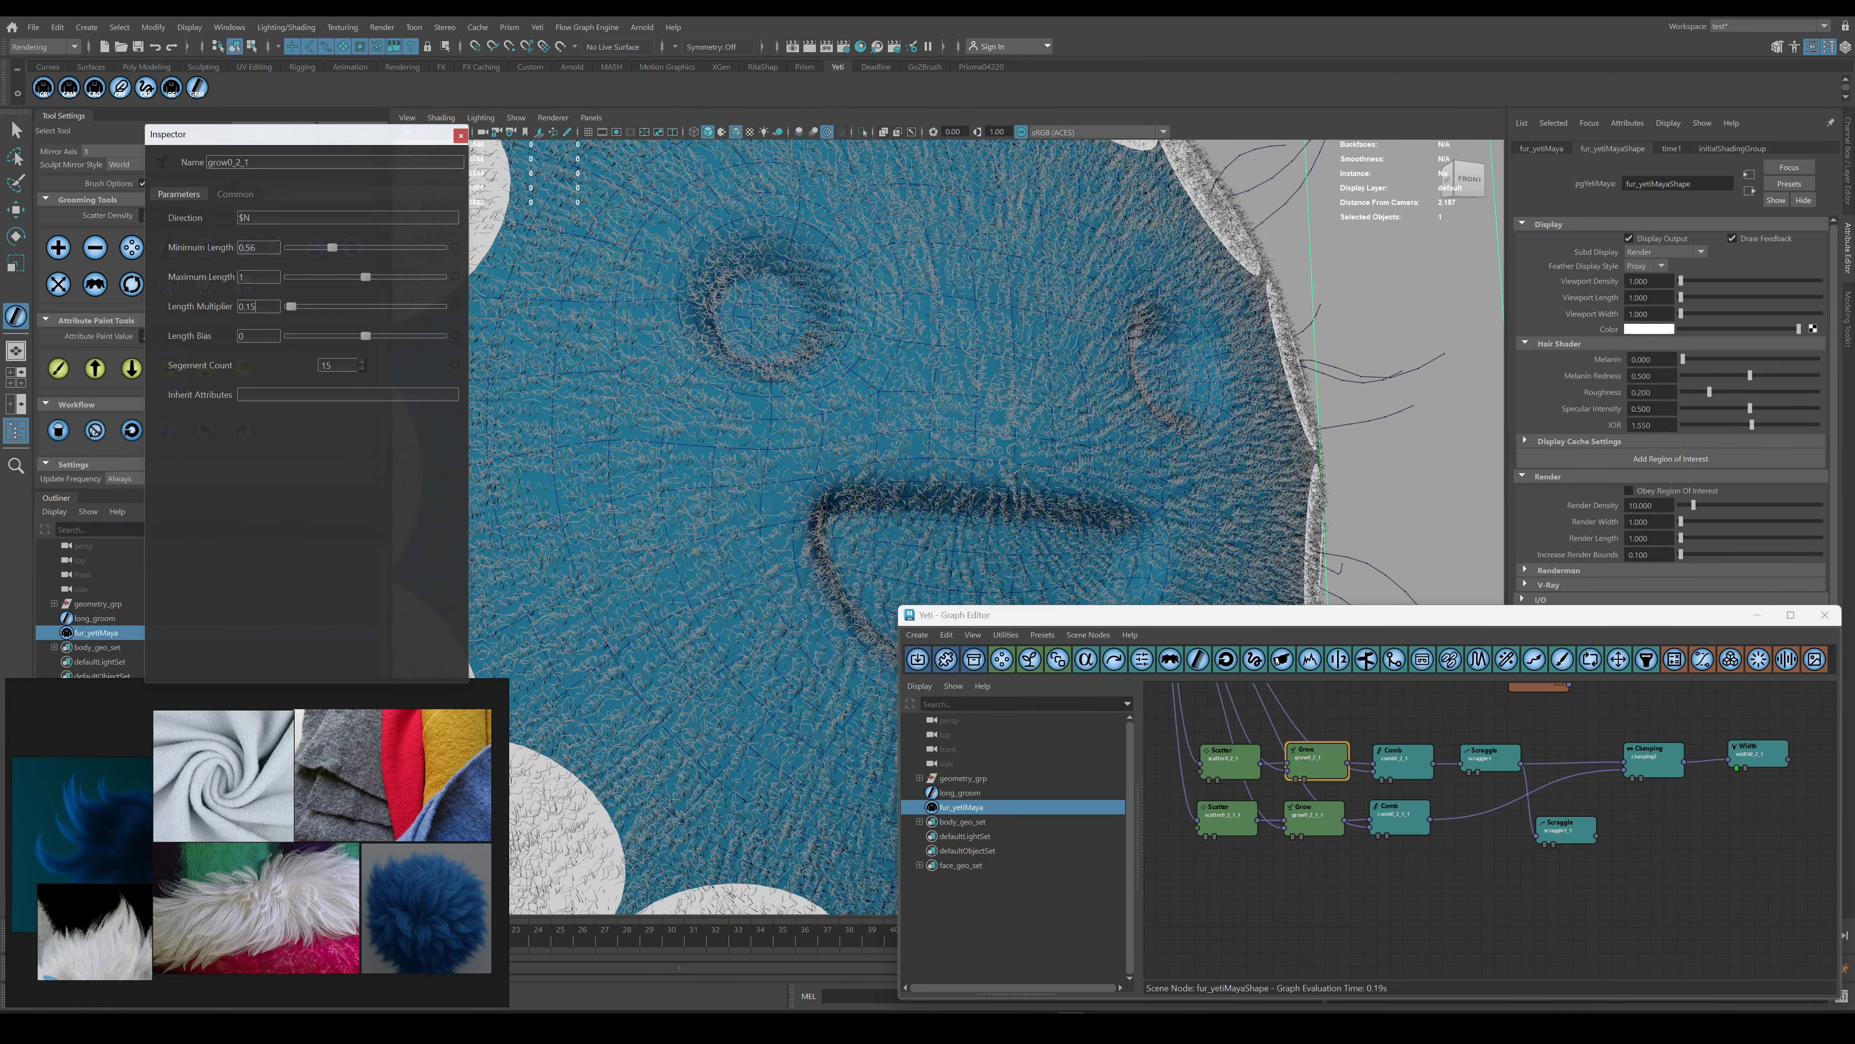
pyautogui.press('Return')
# Set the grow0_2_1 node's Length Bias to 0.54 and its Length Multiplier to 0.08.
pyautogui.keyDown('alt'); pyautogui.moveTo(789, 439); pyautogui.dragTo(832, 423); pyautogui.keyUp('alt')
pyautogui.moveTo(365, 337); pyautogui.dragTo(407, 337)
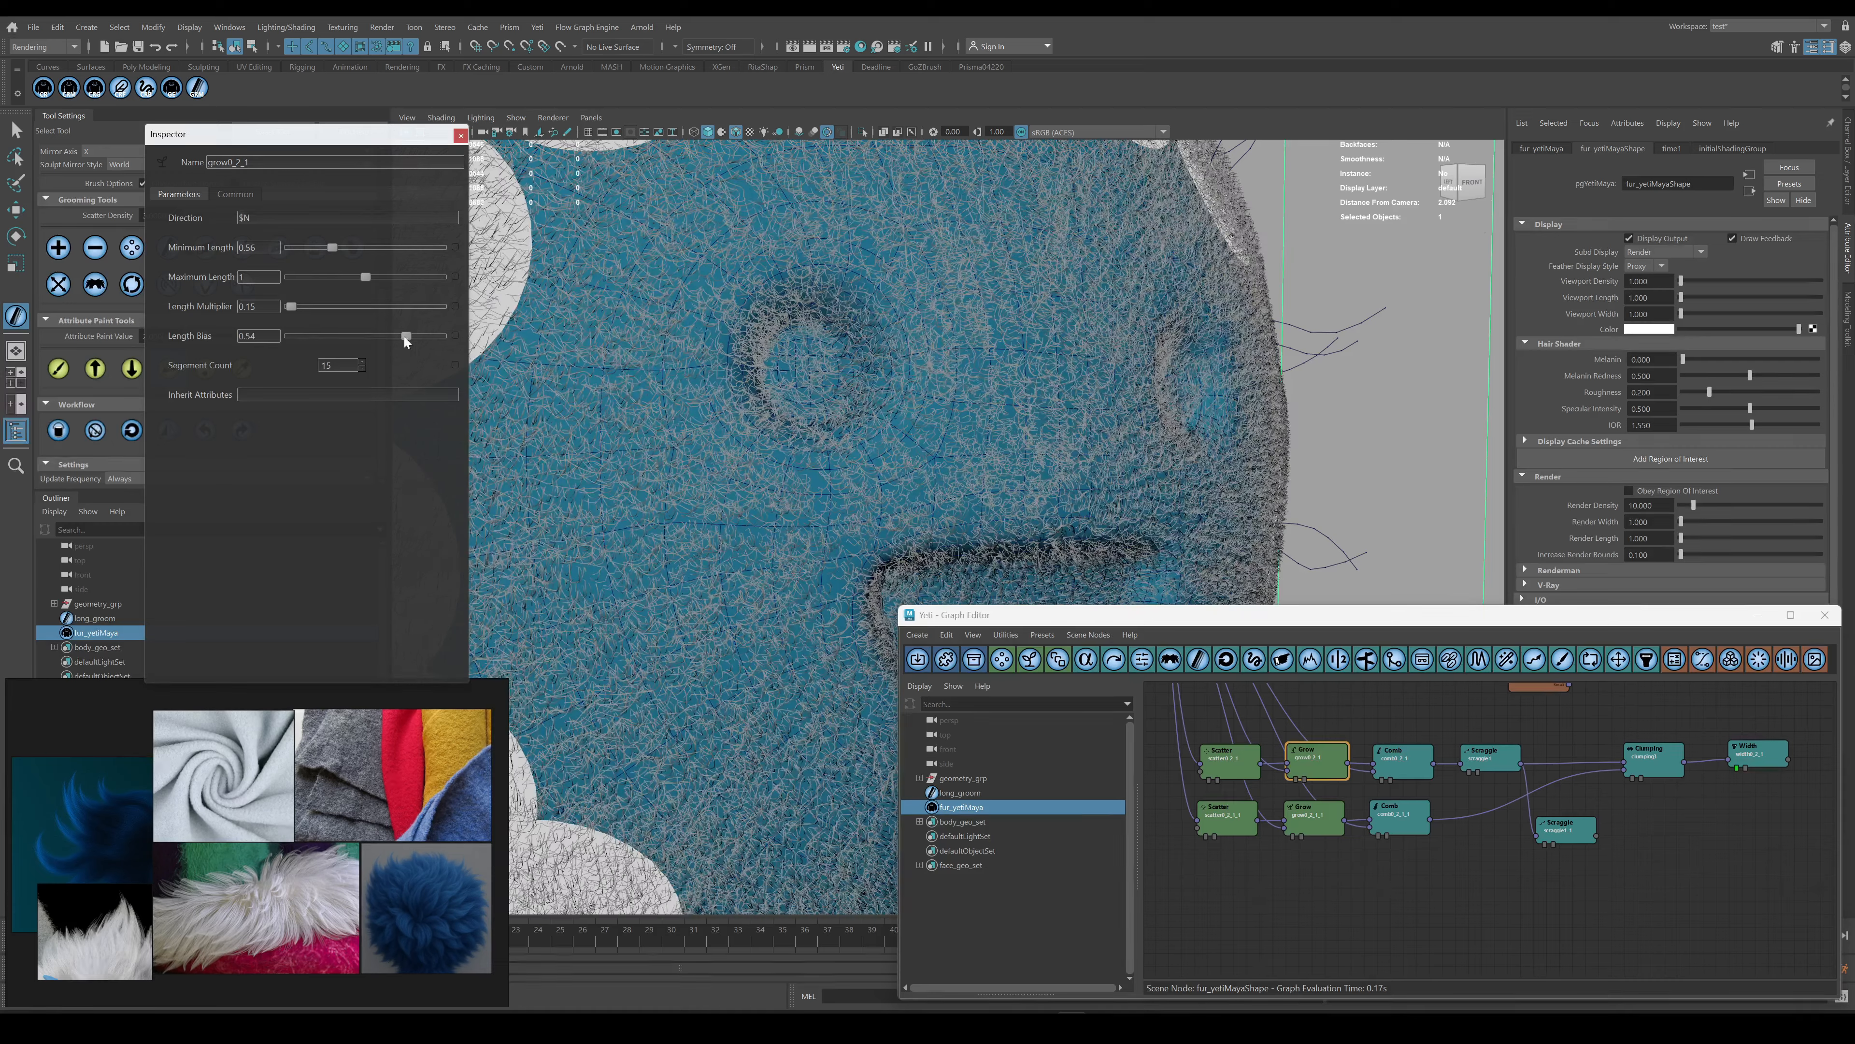
pyautogui.write('08')
pyautogui.press('Return')
pyautogui.keyDown('alt'); pyautogui.moveTo(1086, 402); pyautogui.dragTo(992, 333); pyautogui.keyUp('alt')
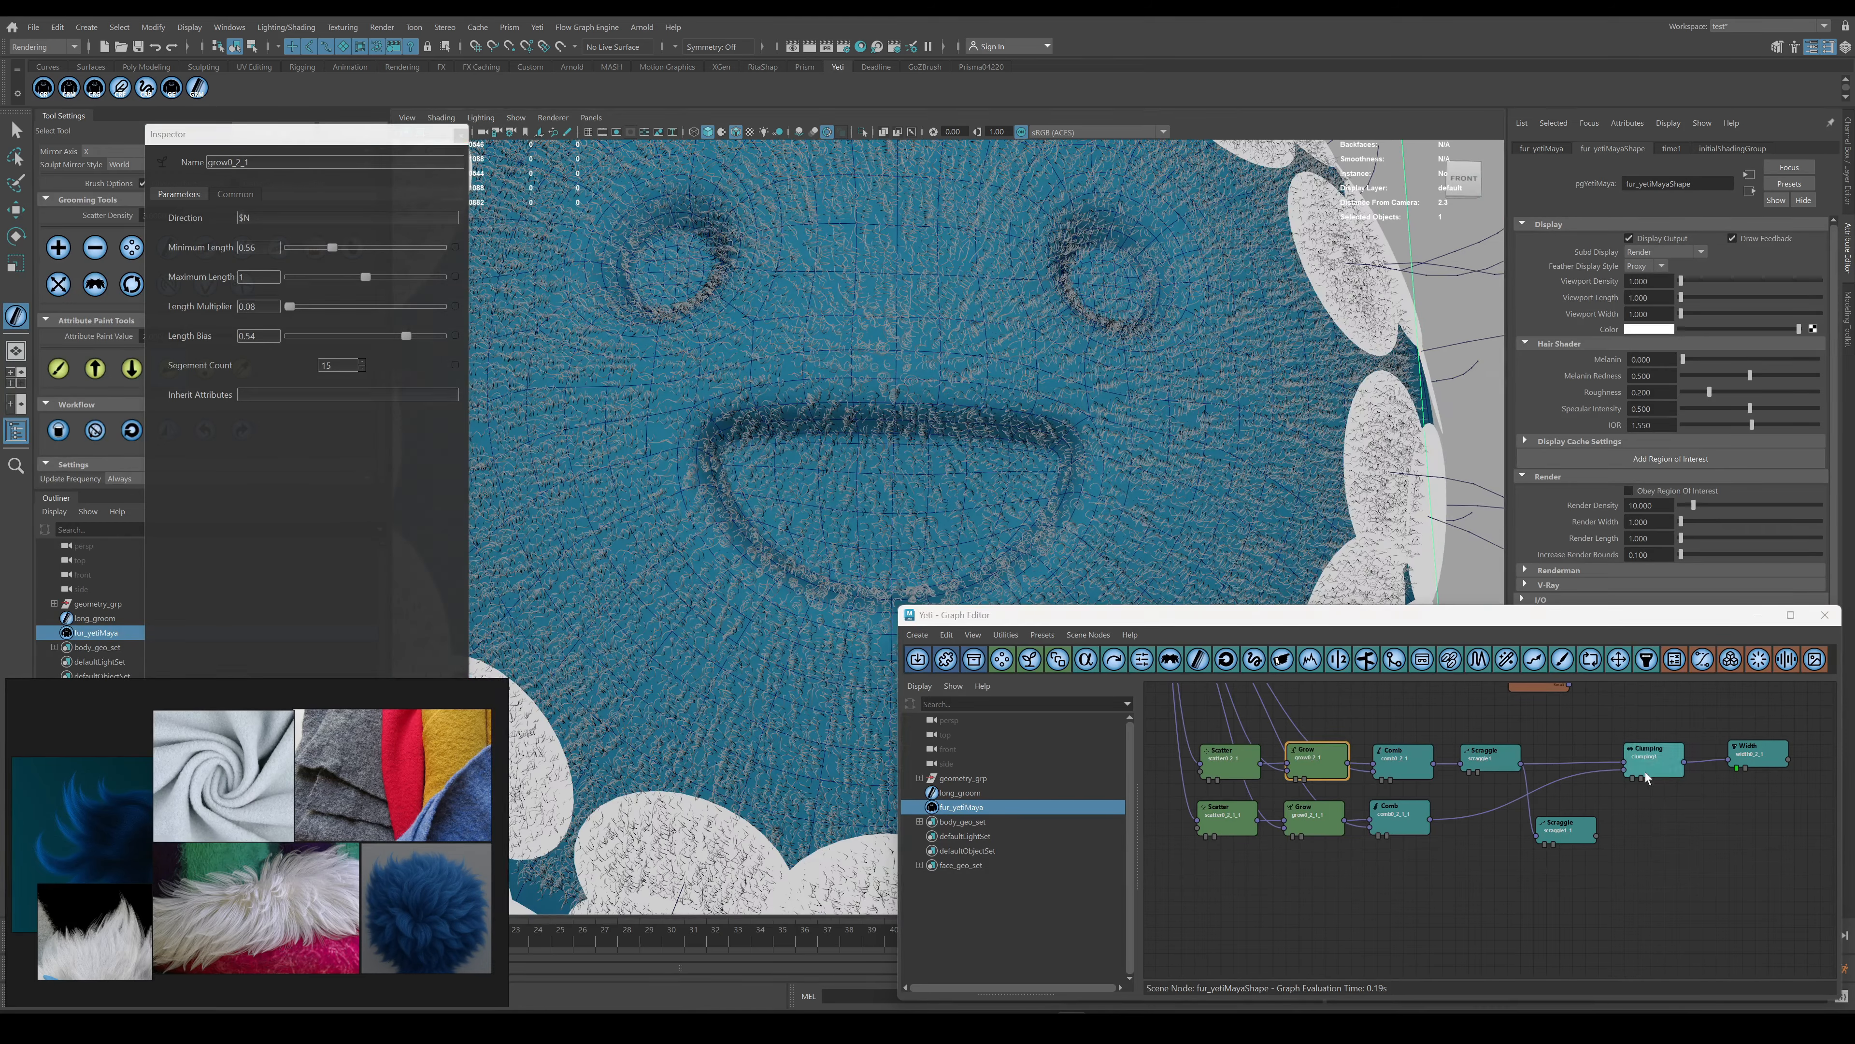
# Set the face Clumping node's Twist Random to 0.76 and its Rotation to 0.
pyautogui.click(1650, 766)
pyautogui.click(228, 193)
pyautogui.moveTo(347, 486); pyautogui.dragTo(414, 484)
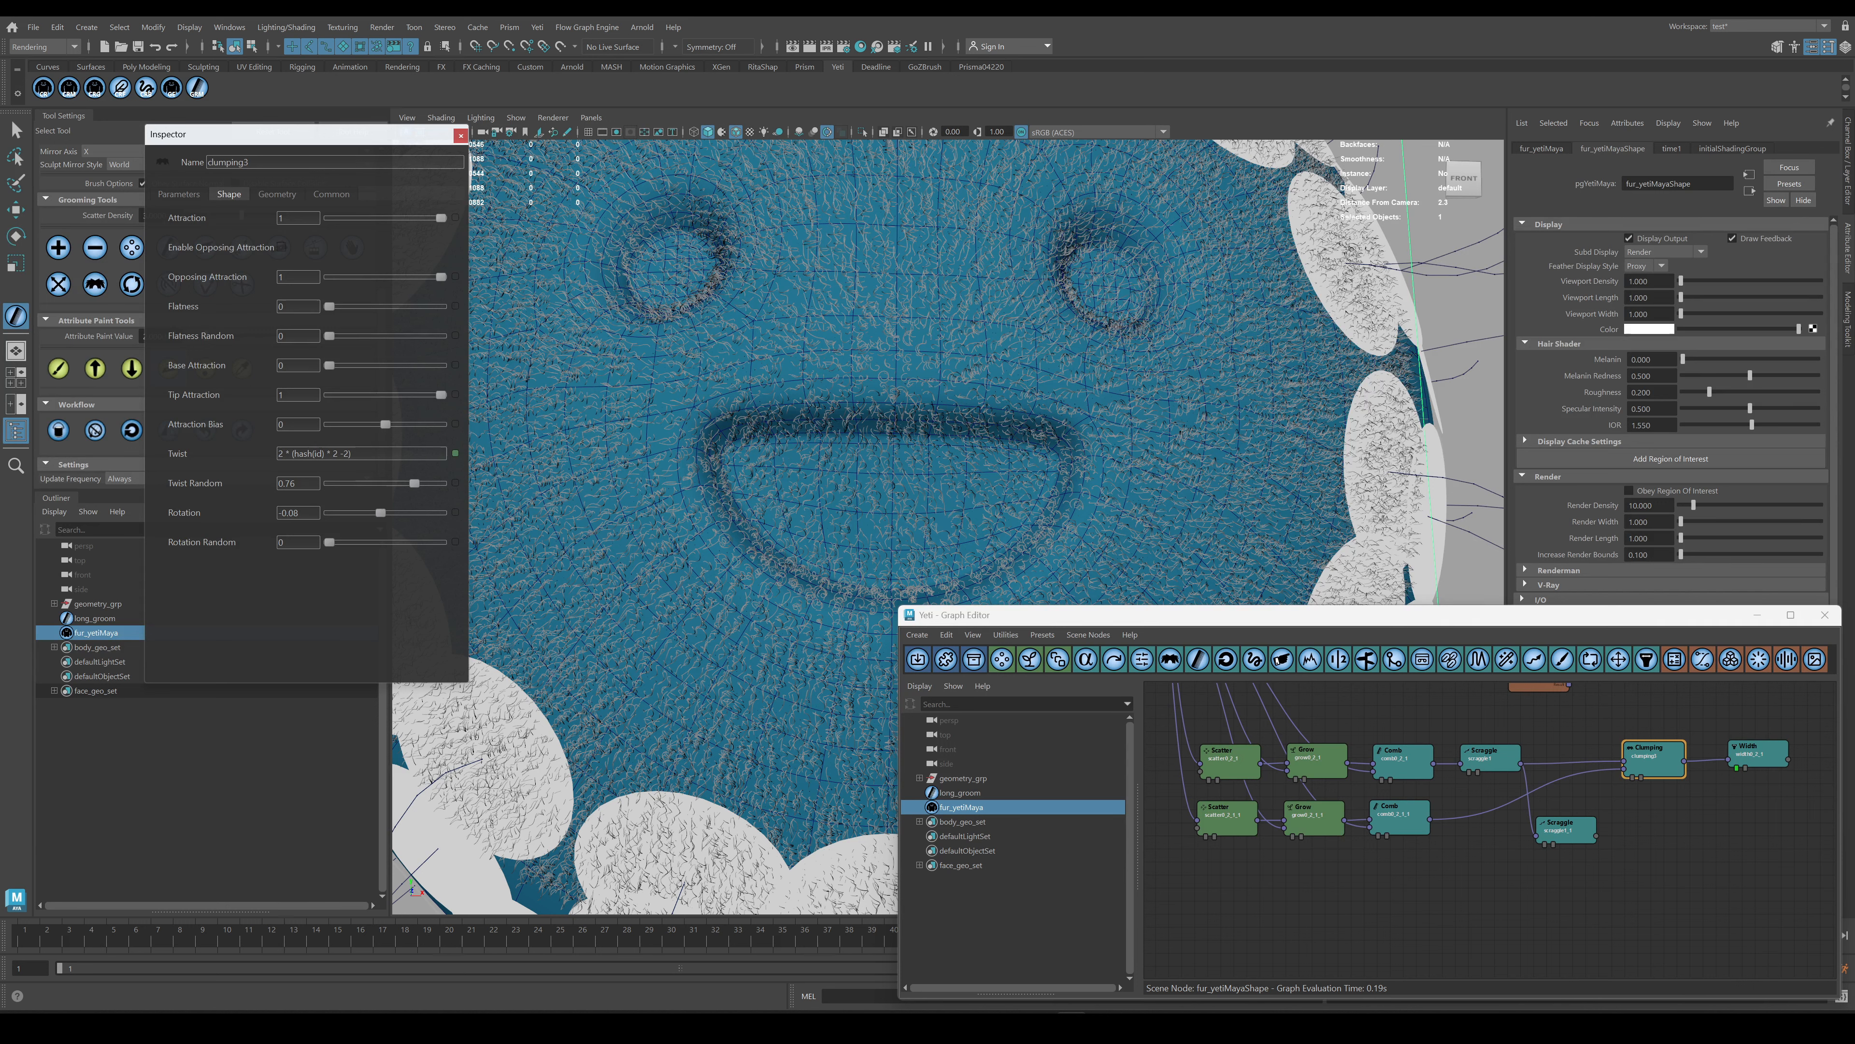
pyautogui.moveTo(304, 513); pyautogui.dragTo(237, 510)
pyautogui.write('0')
pyautogui.press('Return')
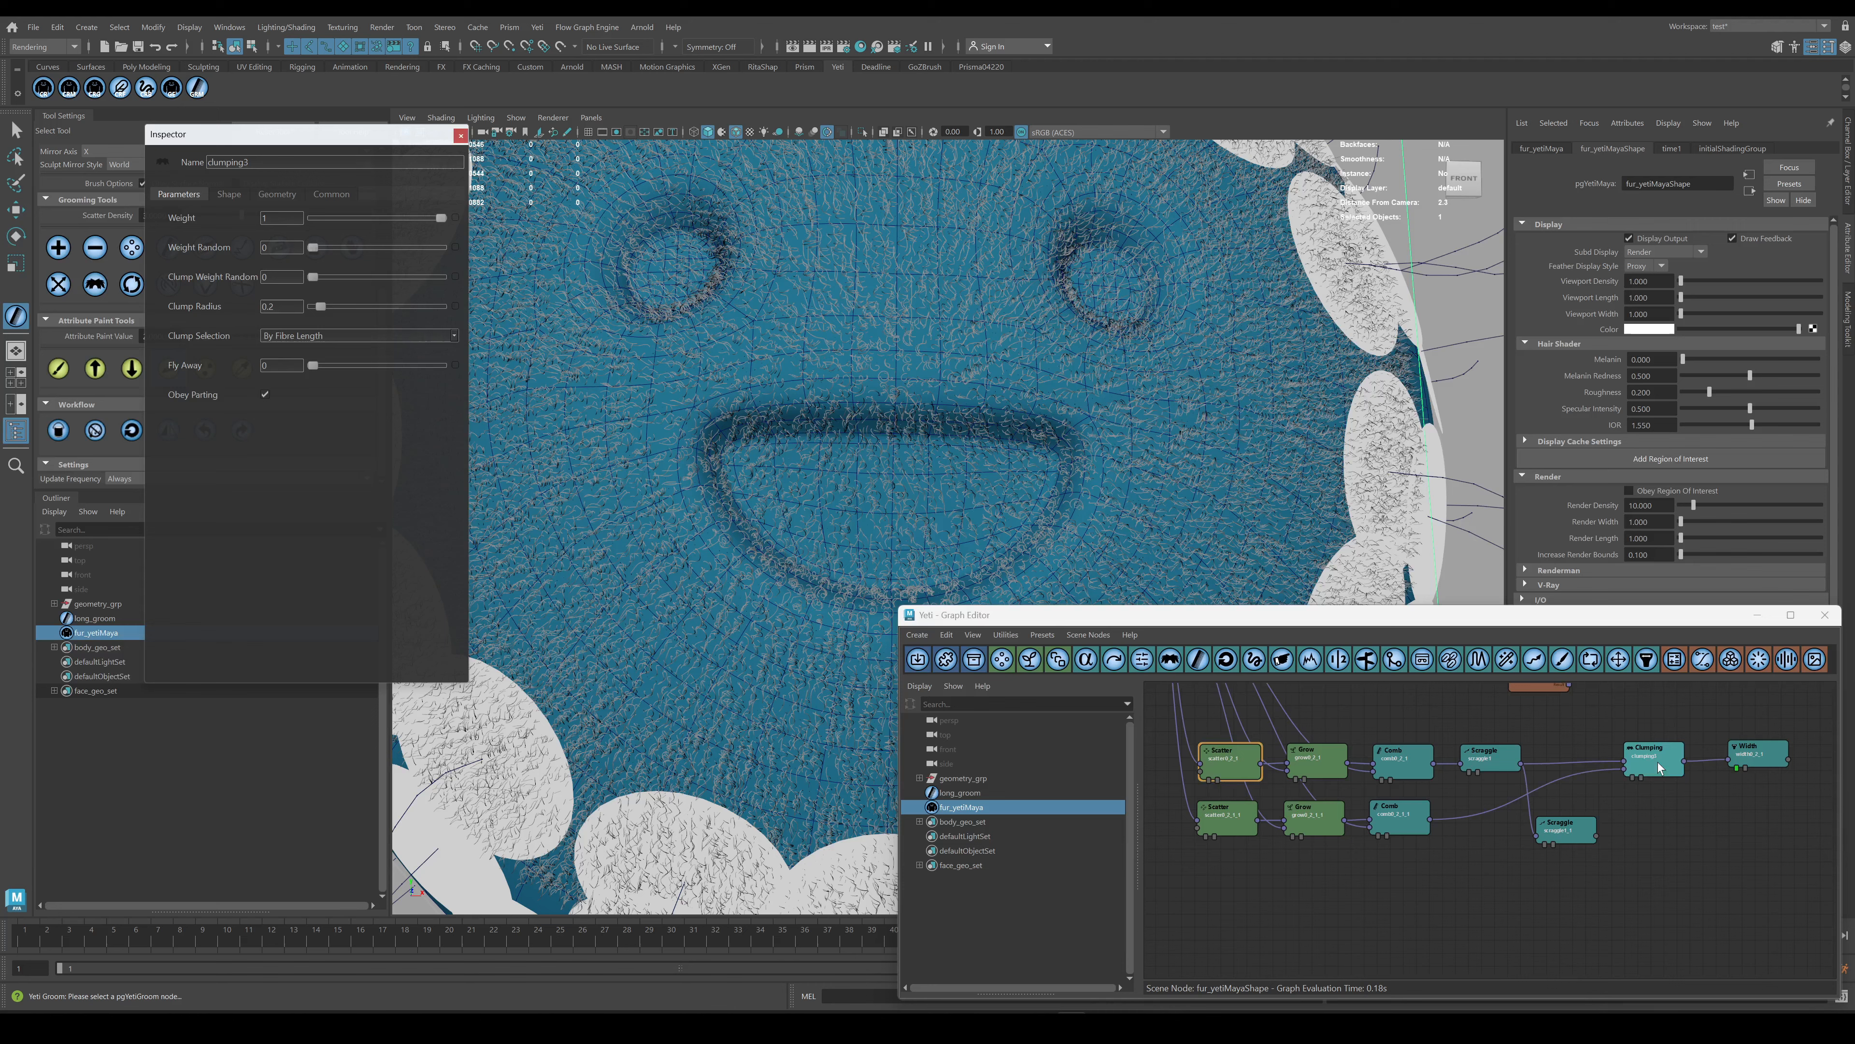
# Insert the scraggle1_1 node between the clumping3 and width0_2_1 nodes in the face fur chain.
pyautogui.moveTo(1659, 763); pyautogui.dragTo(1576, 765)
pyautogui.moveTo(1568, 832); pyautogui.dragTo(1728, 760)
pyautogui.moveTo(1671, 807); pyautogui.dragTo(1648, 766)
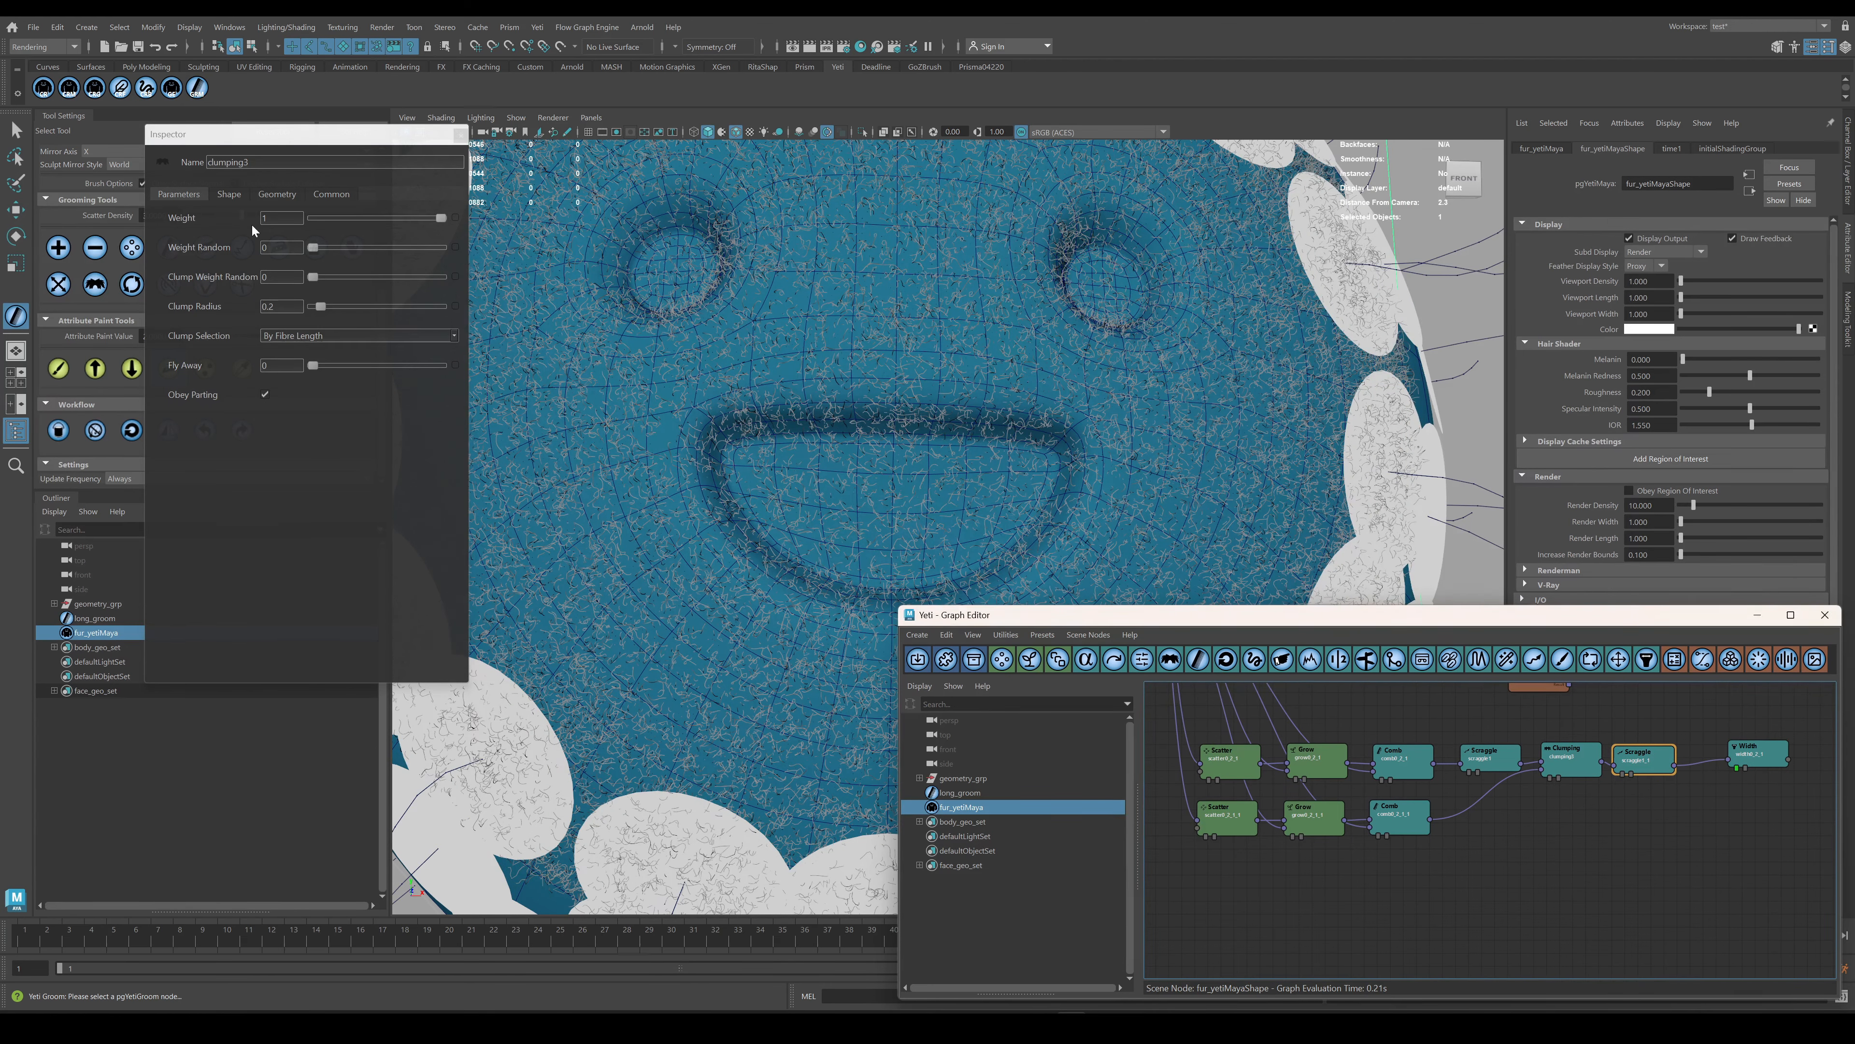
# Raise the Density Multiplier of the face Scatter node scatter0_2_1 to 500000.
pyautogui.doubleClick(1230, 761)
pyautogui.write('000')
pyautogui.press('Return')
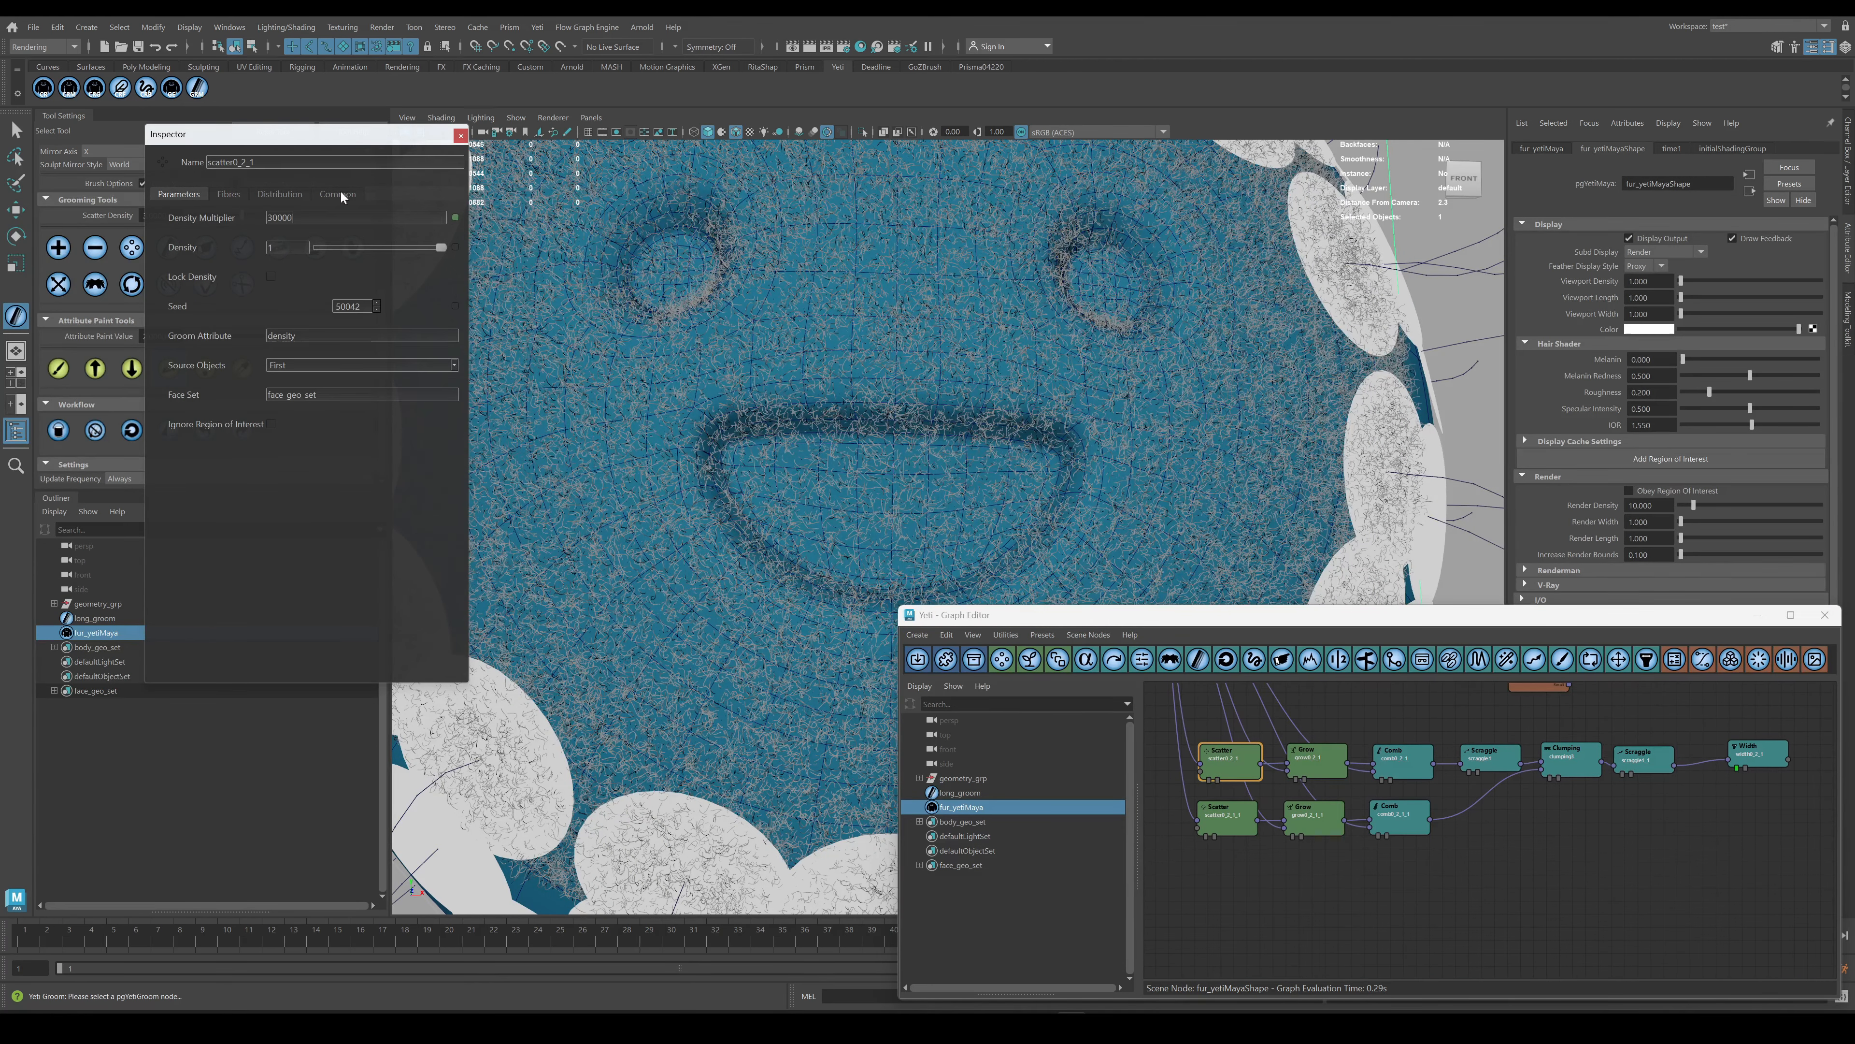
pyautogui.write('5')
pyautogui.press('Return')
pyautogui.moveTo(293, 218); pyautogui.dragTo(283, 218)
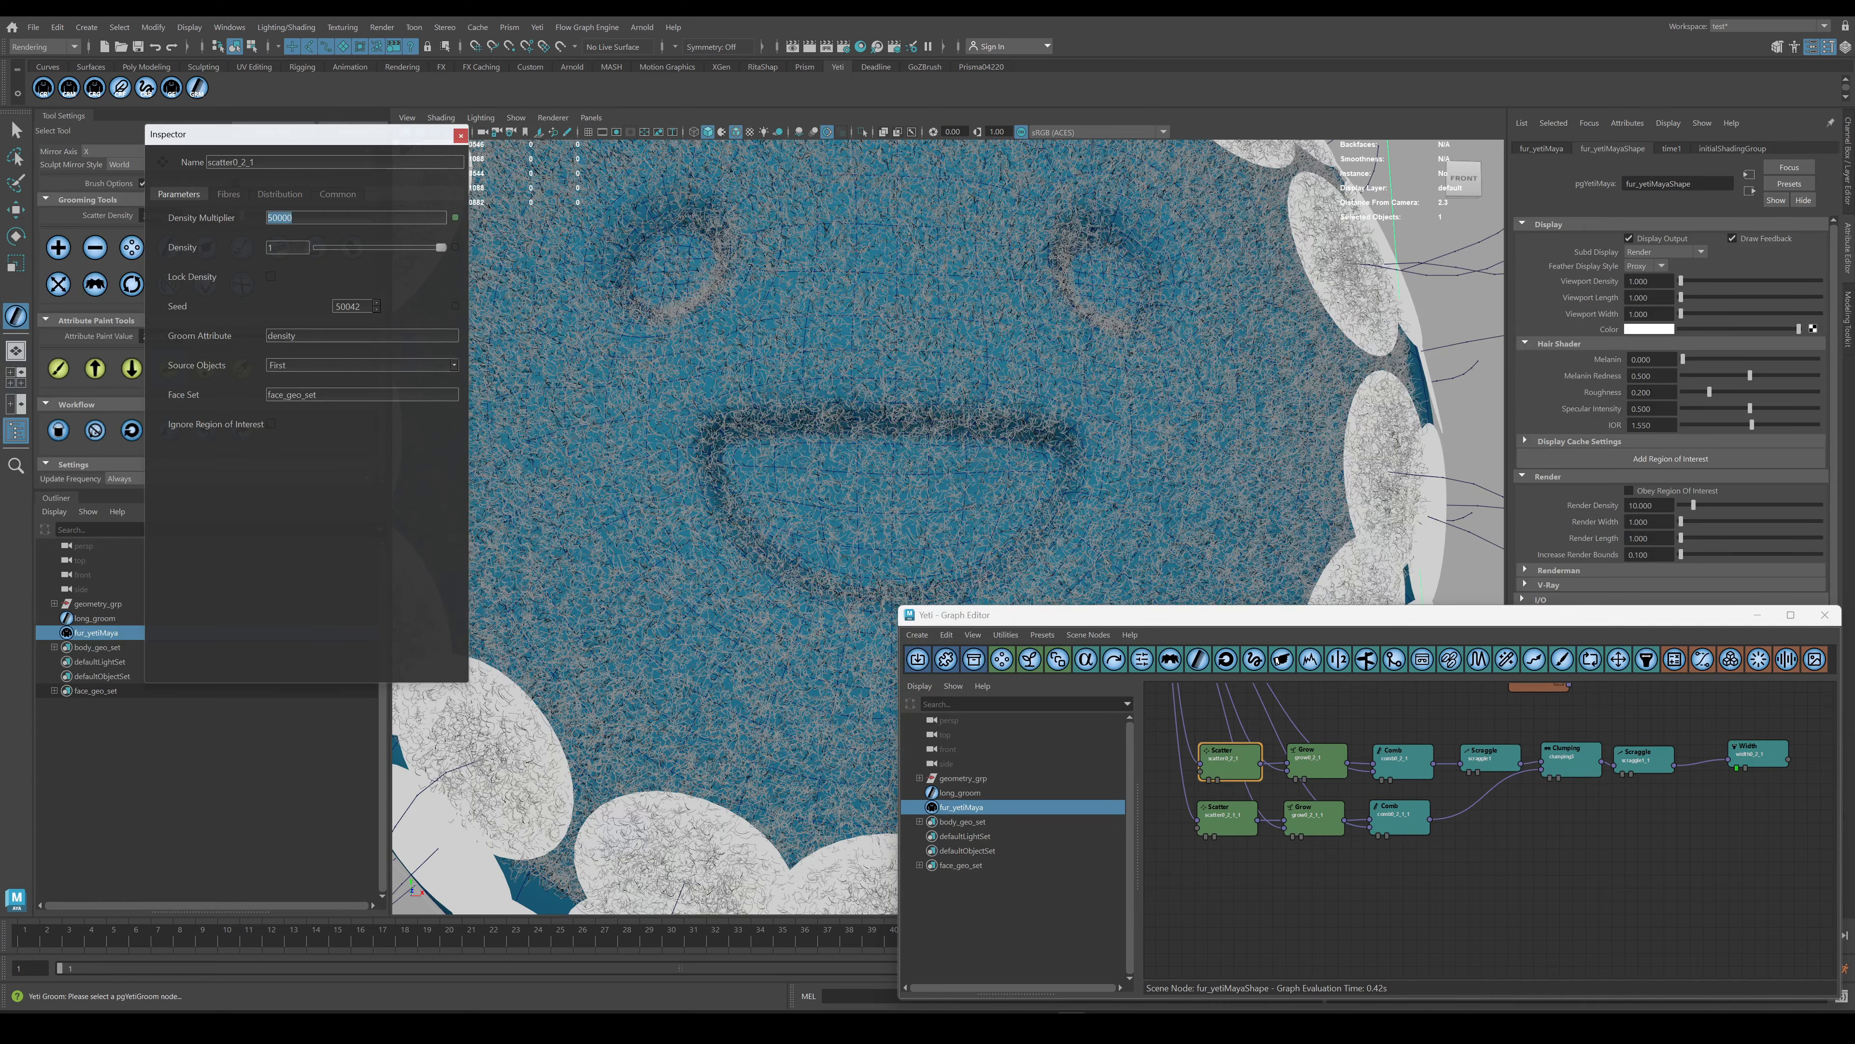
pyautogui.press('Return')
# Set the scraggle1_1 node's Scraggle Multiplier to 4.6, Scraggle Random to 0.46, Root Scraggle to 0.6 and Scraggle Shift to 4.8.
pyautogui.keyDown('alt'); pyautogui.moveTo(1227, 454); pyautogui.dragTo(1307, 425); pyautogui.keyUp('alt')
pyautogui.keyDown('alt'); pyautogui.moveTo(1740, 799); pyautogui.dragTo(1612, 791, button='middle'); pyautogui.keyUp('alt')
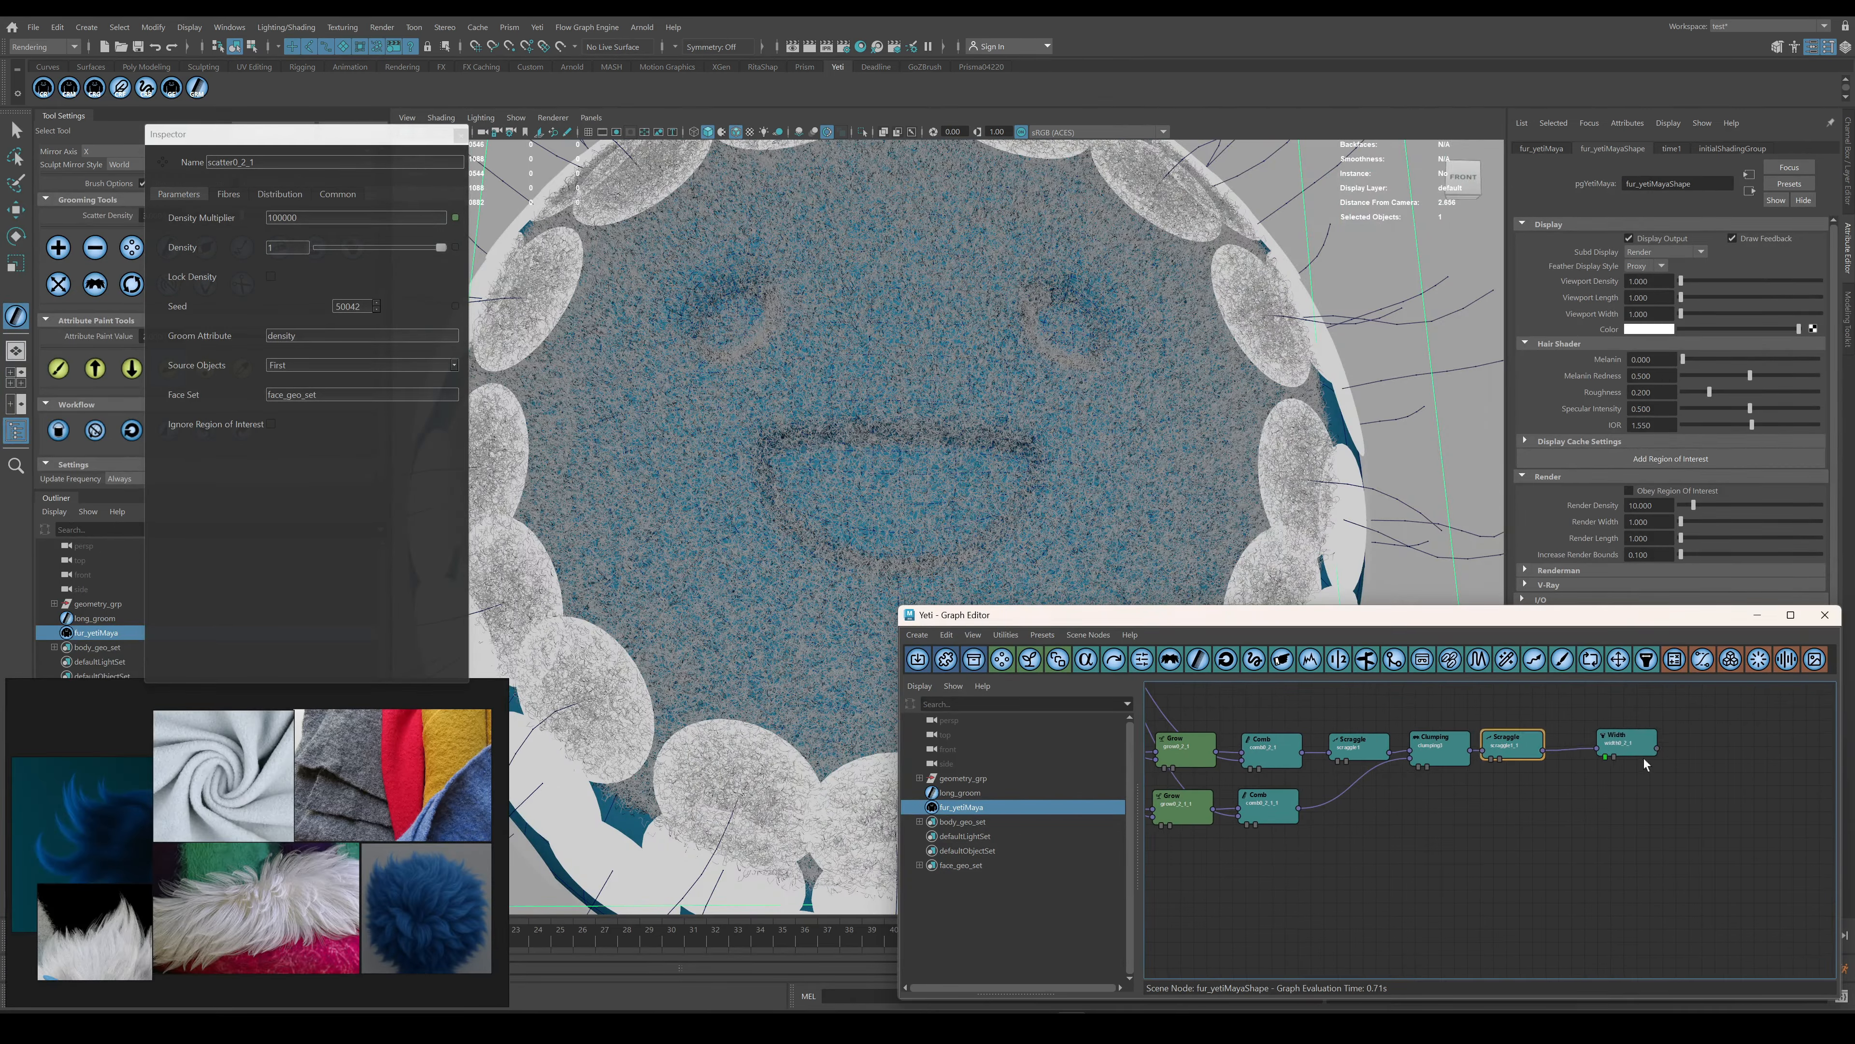
pyautogui.moveTo(1627, 745); pyautogui.dragTo(1664, 750)
pyautogui.scroll(4, 1578, 780)
pyautogui.doubleClick(1455, 719)
pyautogui.moveTo(362, 395); pyautogui.dragTo(367, 395)
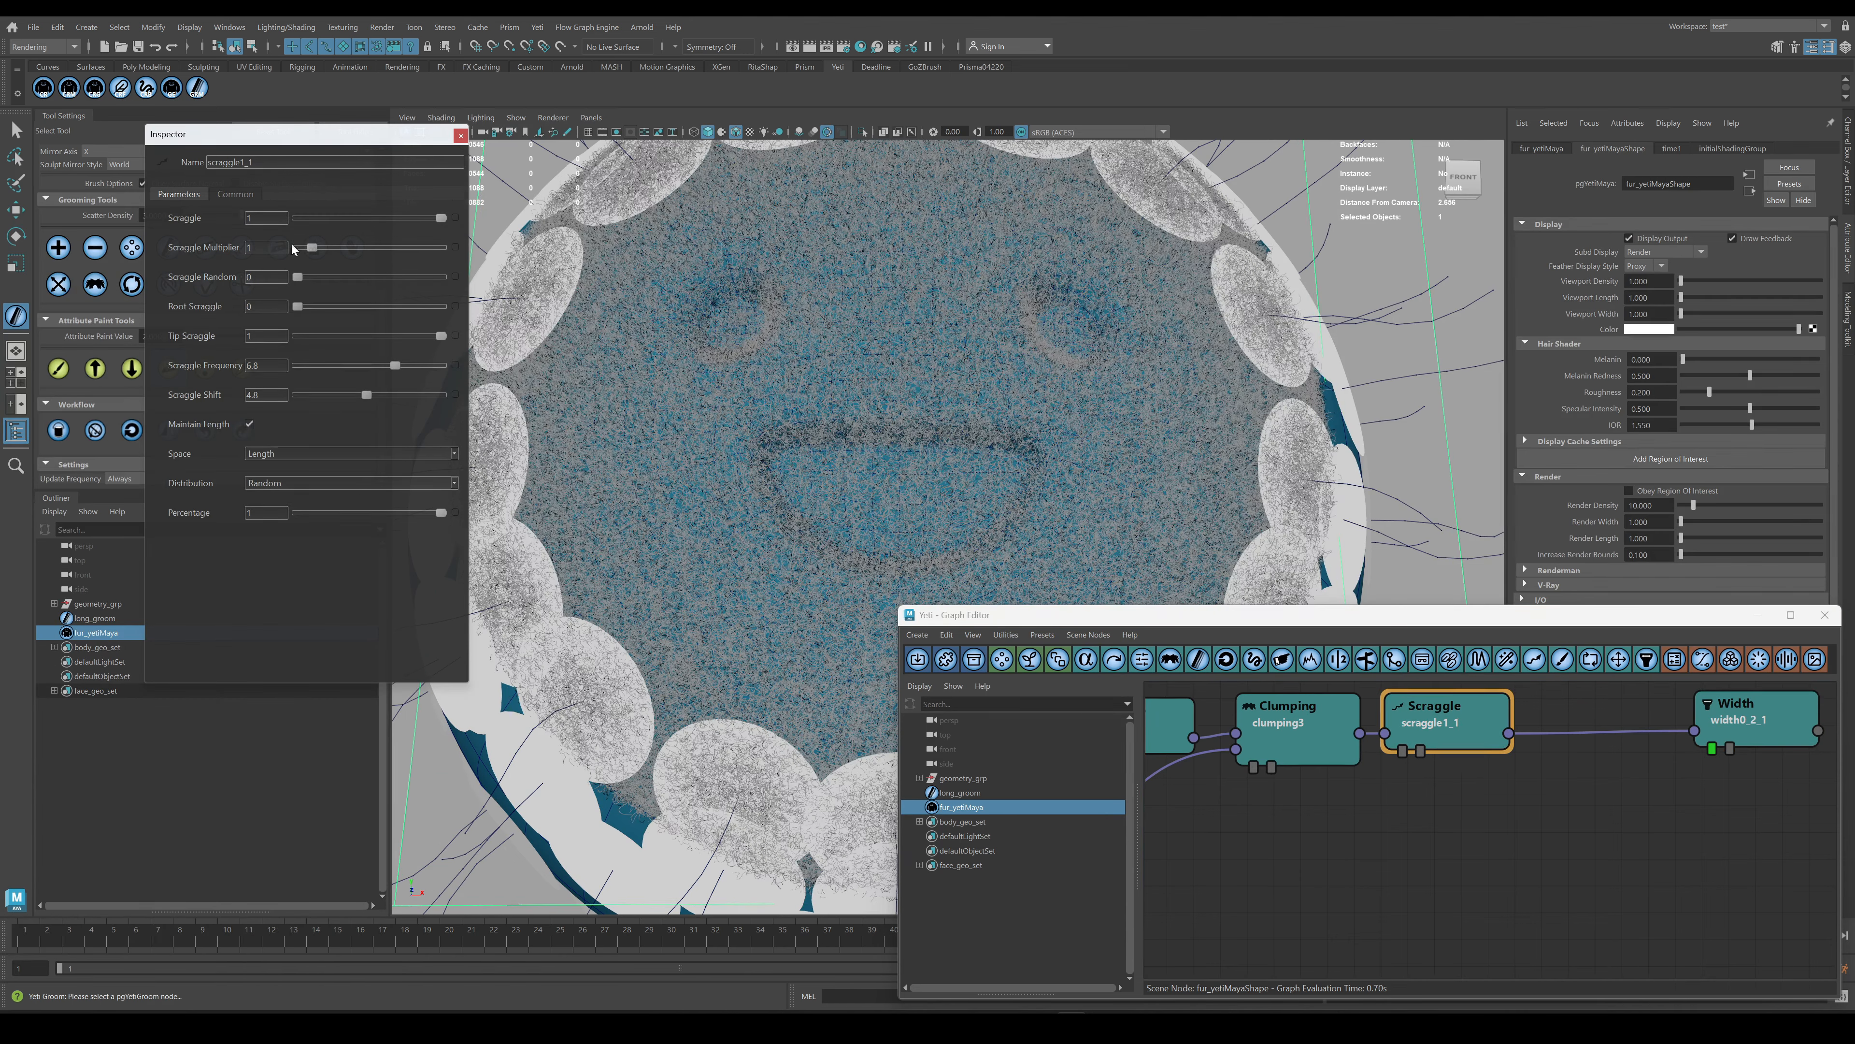
pyautogui.moveTo(339, 307); pyautogui.dragTo(364, 250)
# Insert a Bend node between the scraggle1_1 and width0_2_1 nodes.
pyautogui.keyDown('alt'); pyautogui.moveTo(982, 354); pyautogui.dragTo(1198, 356); pyautogui.keyUp('alt')
pyautogui.scroll(3, 1197, 357)
pyautogui.keyDown('alt'); pyautogui.moveTo(1639, 788); pyautogui.dragTo(1435, 811, button='middle'); pyautogui.keyUp('alt')
pyautogui.moveTo(1548, 760); pyautogui.dragTo(1658, 761)
pyautogui.click(1246, 735)
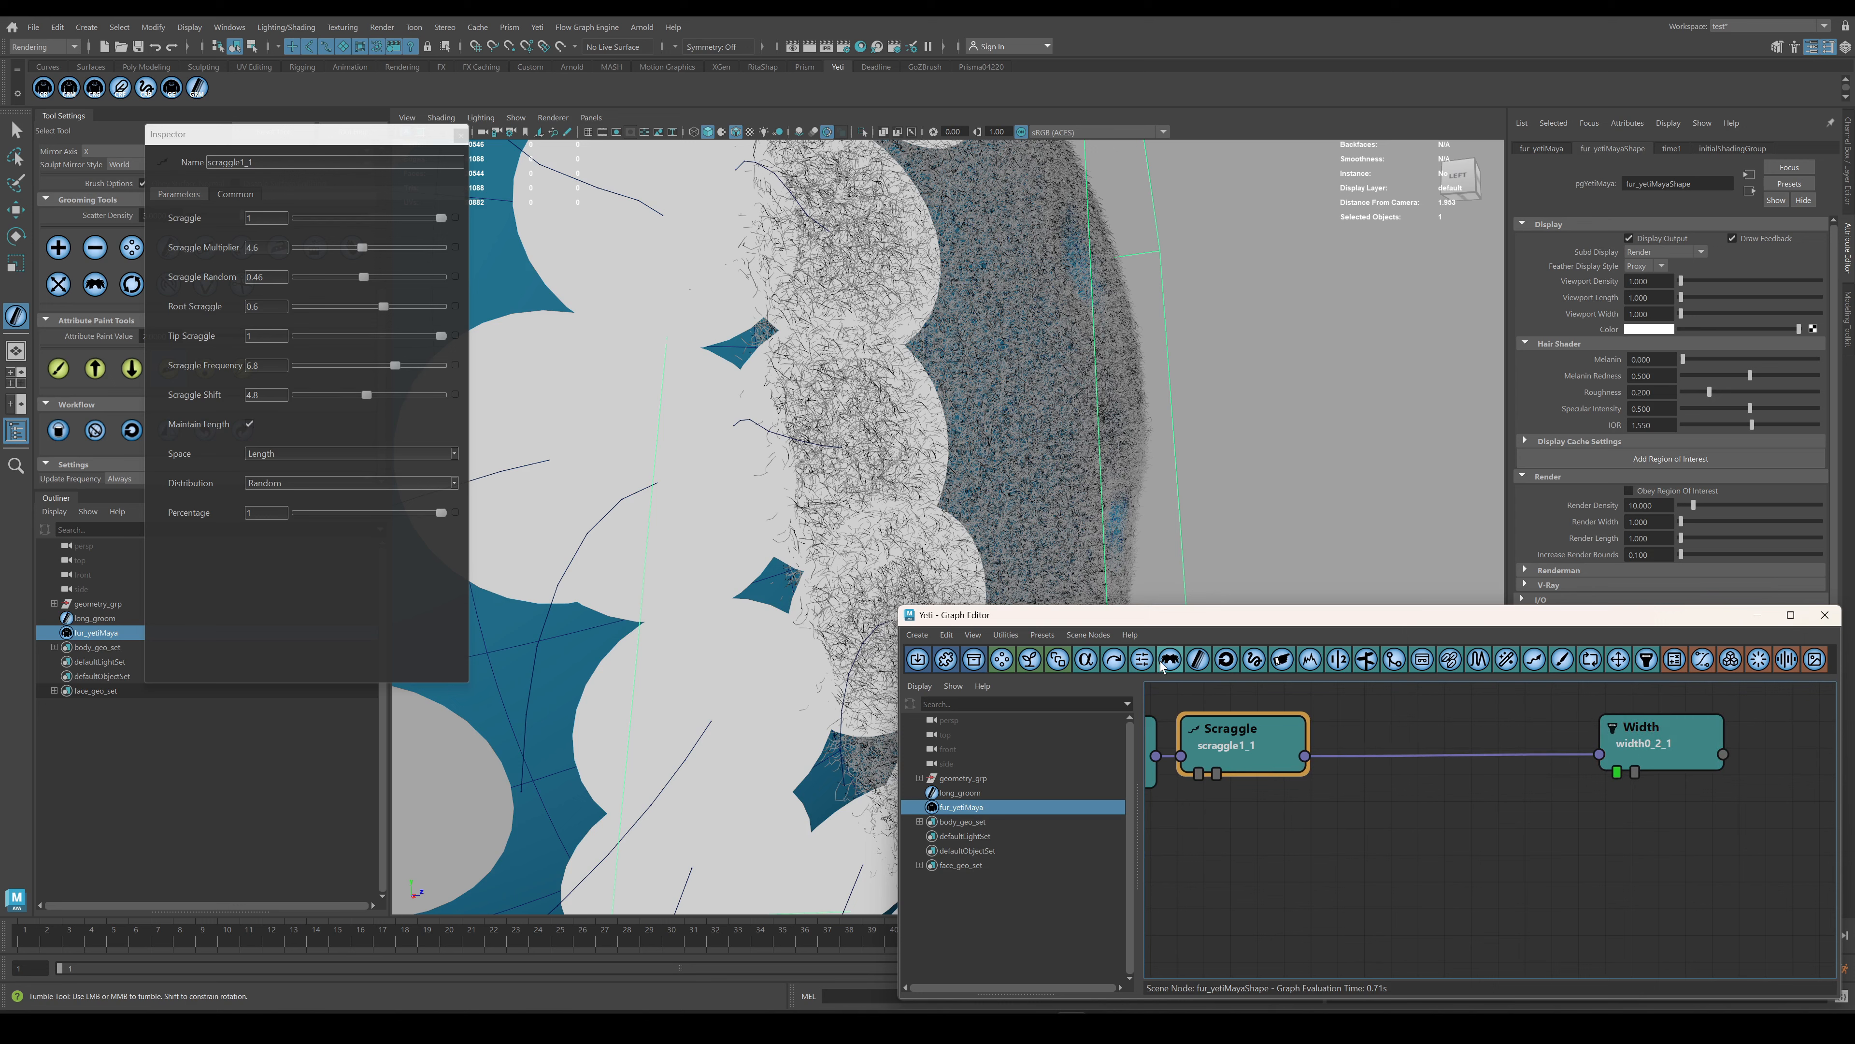
pyautogui.click(1167, 660)
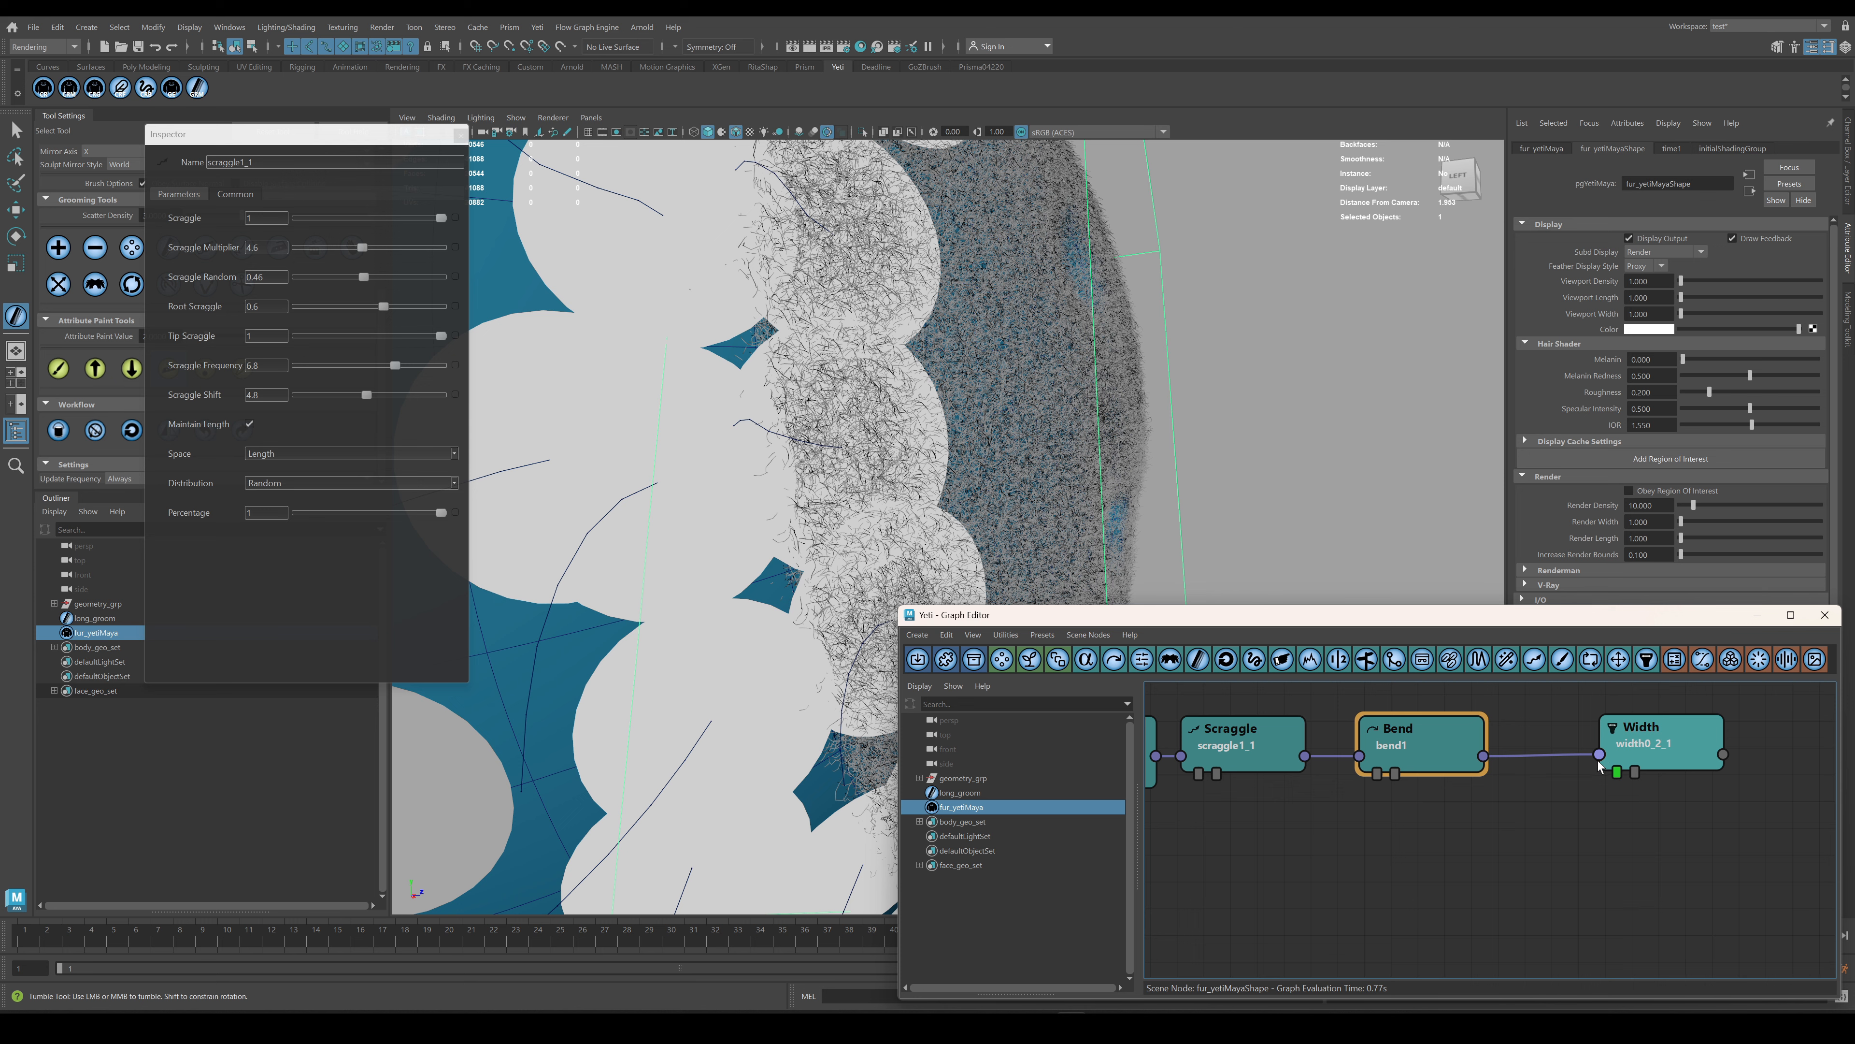
# Set the bend1 node's Bend to 1.8 and its Start to 0.58.
pyautogui.click(1442, 738)
pyautogui.click(380, 220)
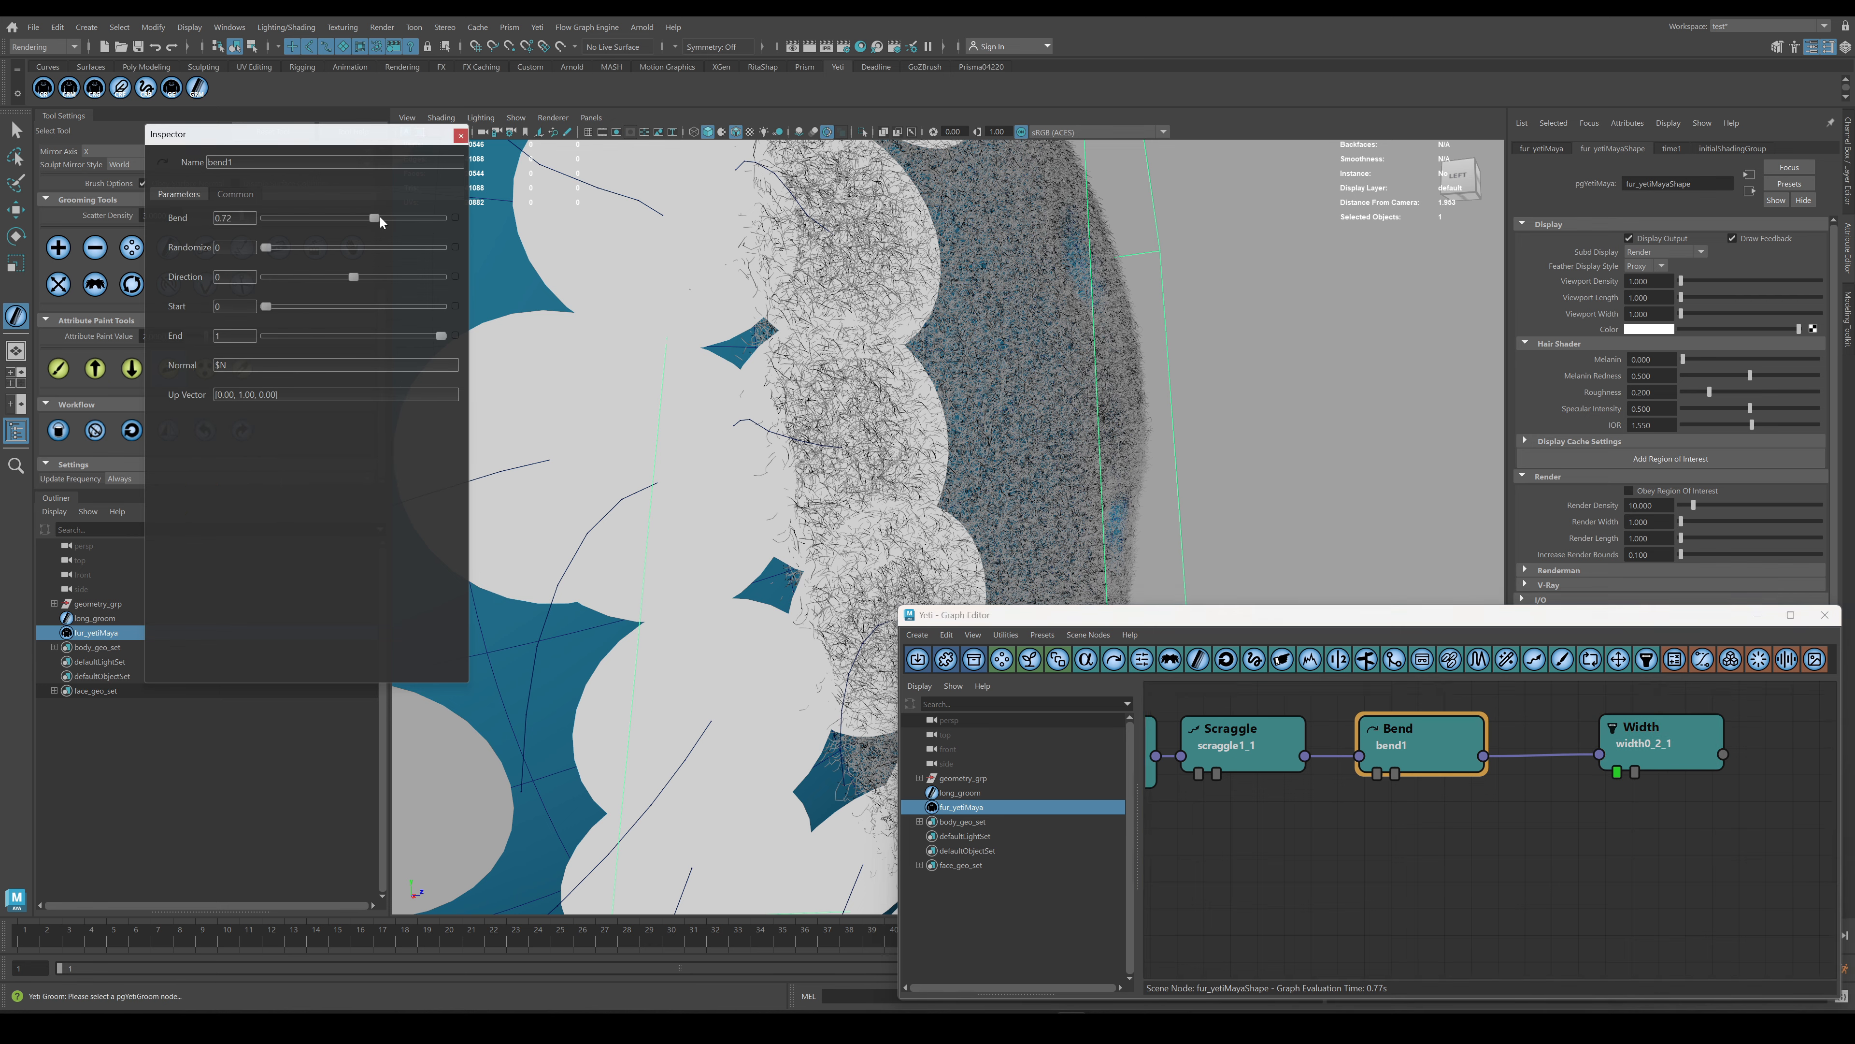
pyautogui.moveTo(379, 219); pyautogui.dragTo(406, 220)
pyautogui.moveTo(1266, 801); pyautogui.dragTo(1627, 819, button='middle')
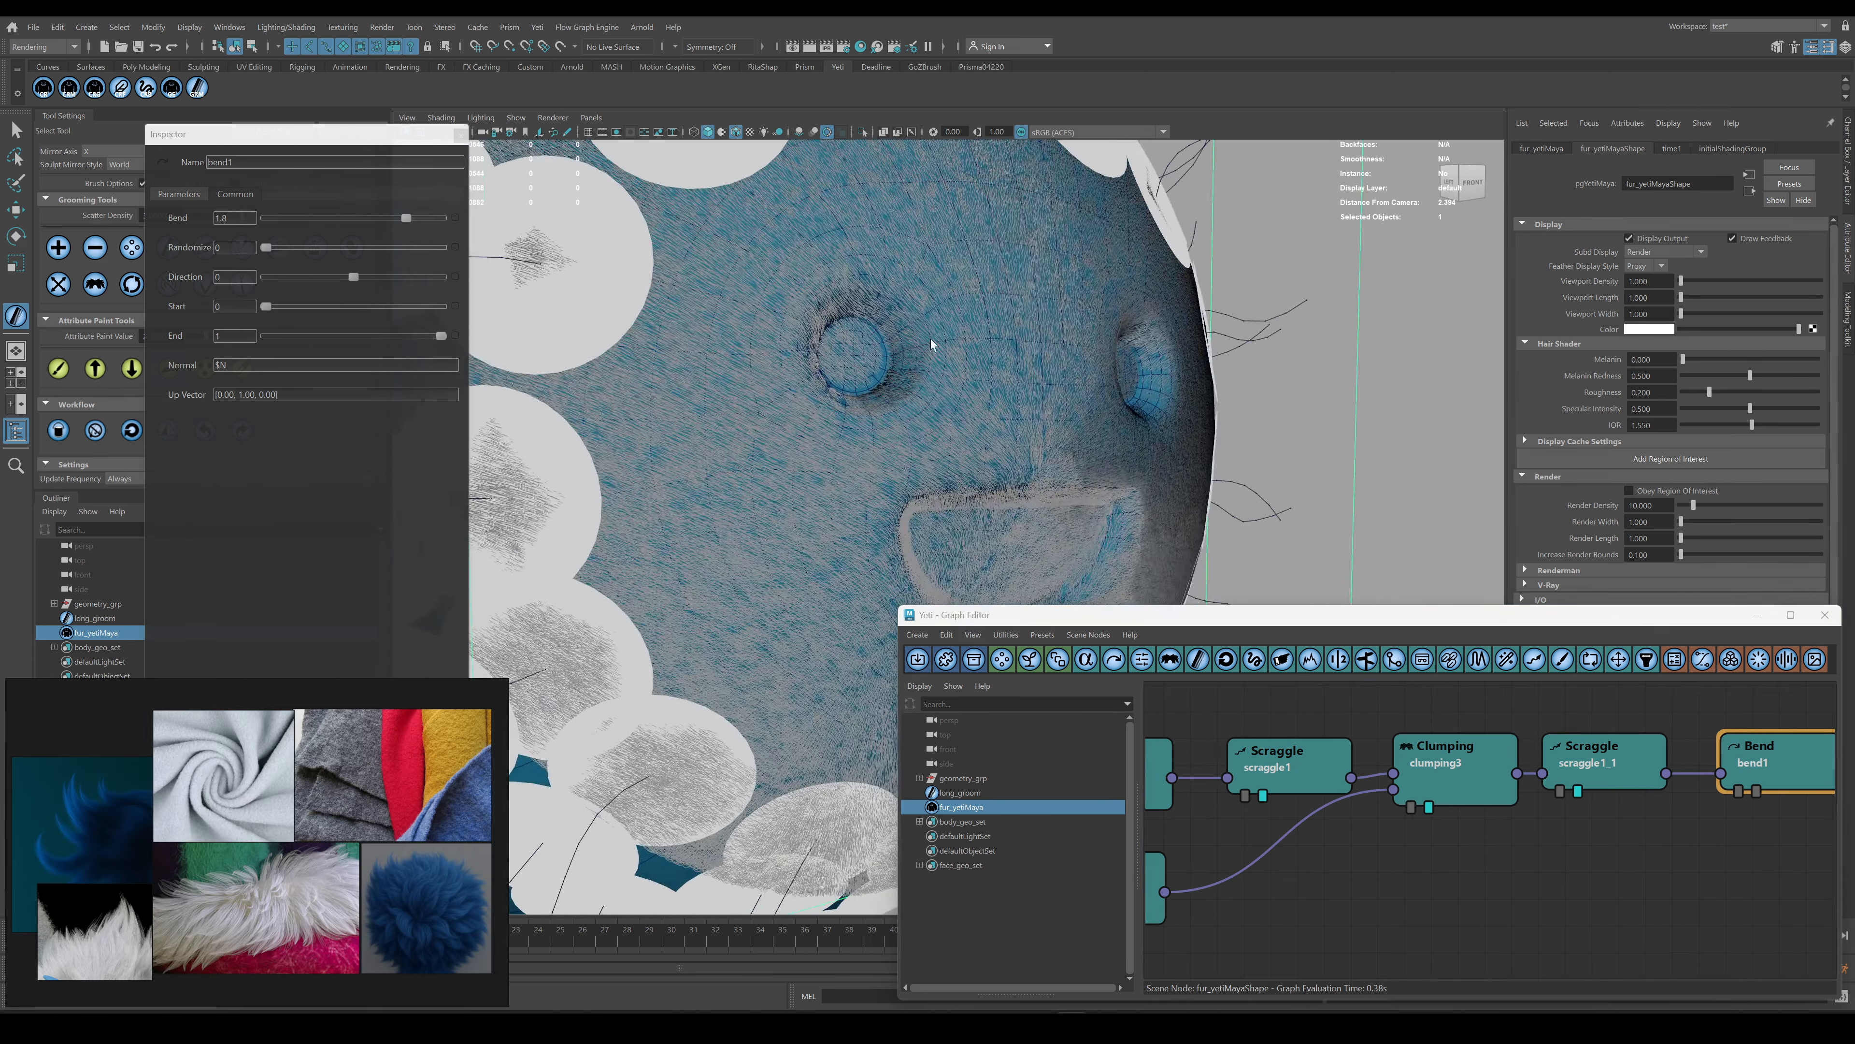
pyautogui.keyDown('alt'); pyautogui.moveTo(932, 352); pyautogui.dragTo(1118, 437, button='right'); pyautogui.keyUp('alt')
pyautogui.keyDown('alt'); pyautogui.moveTo(1118, 437); pyautogui.dragTo(1094, 418); pyautogui.keyUp('alt')
pyautogui.moveTo(266, 306); pyautogui.dragTo(367, 307)
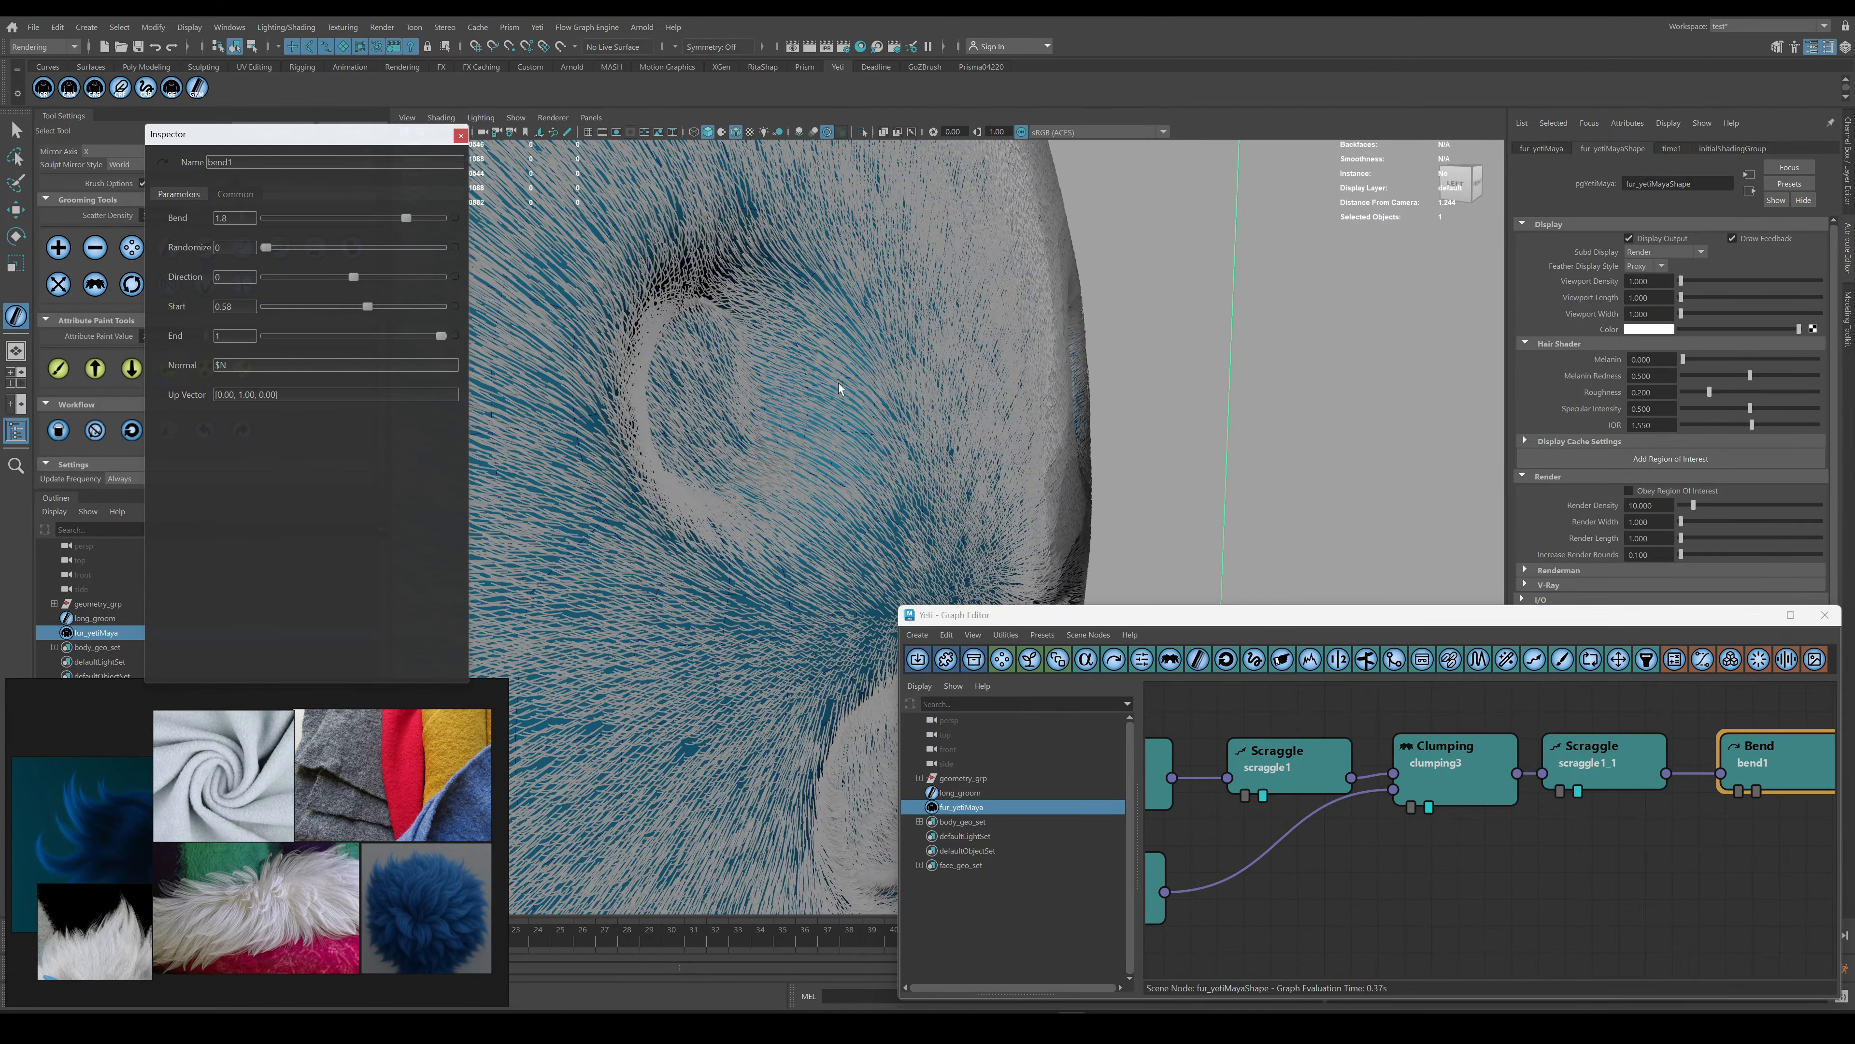
# Drive the bend1 node's Direction with the expression 0.8 * hash(id)*2-2.
pyautogui.keyDown('alt'); pyautogui.moveTo(840, 389); pyautogui.dragTo(881, 388); pyautogui.keyUp('alt')
pyautogui.moveTo(354, 277); pyautogui.dragTo(392, 278)
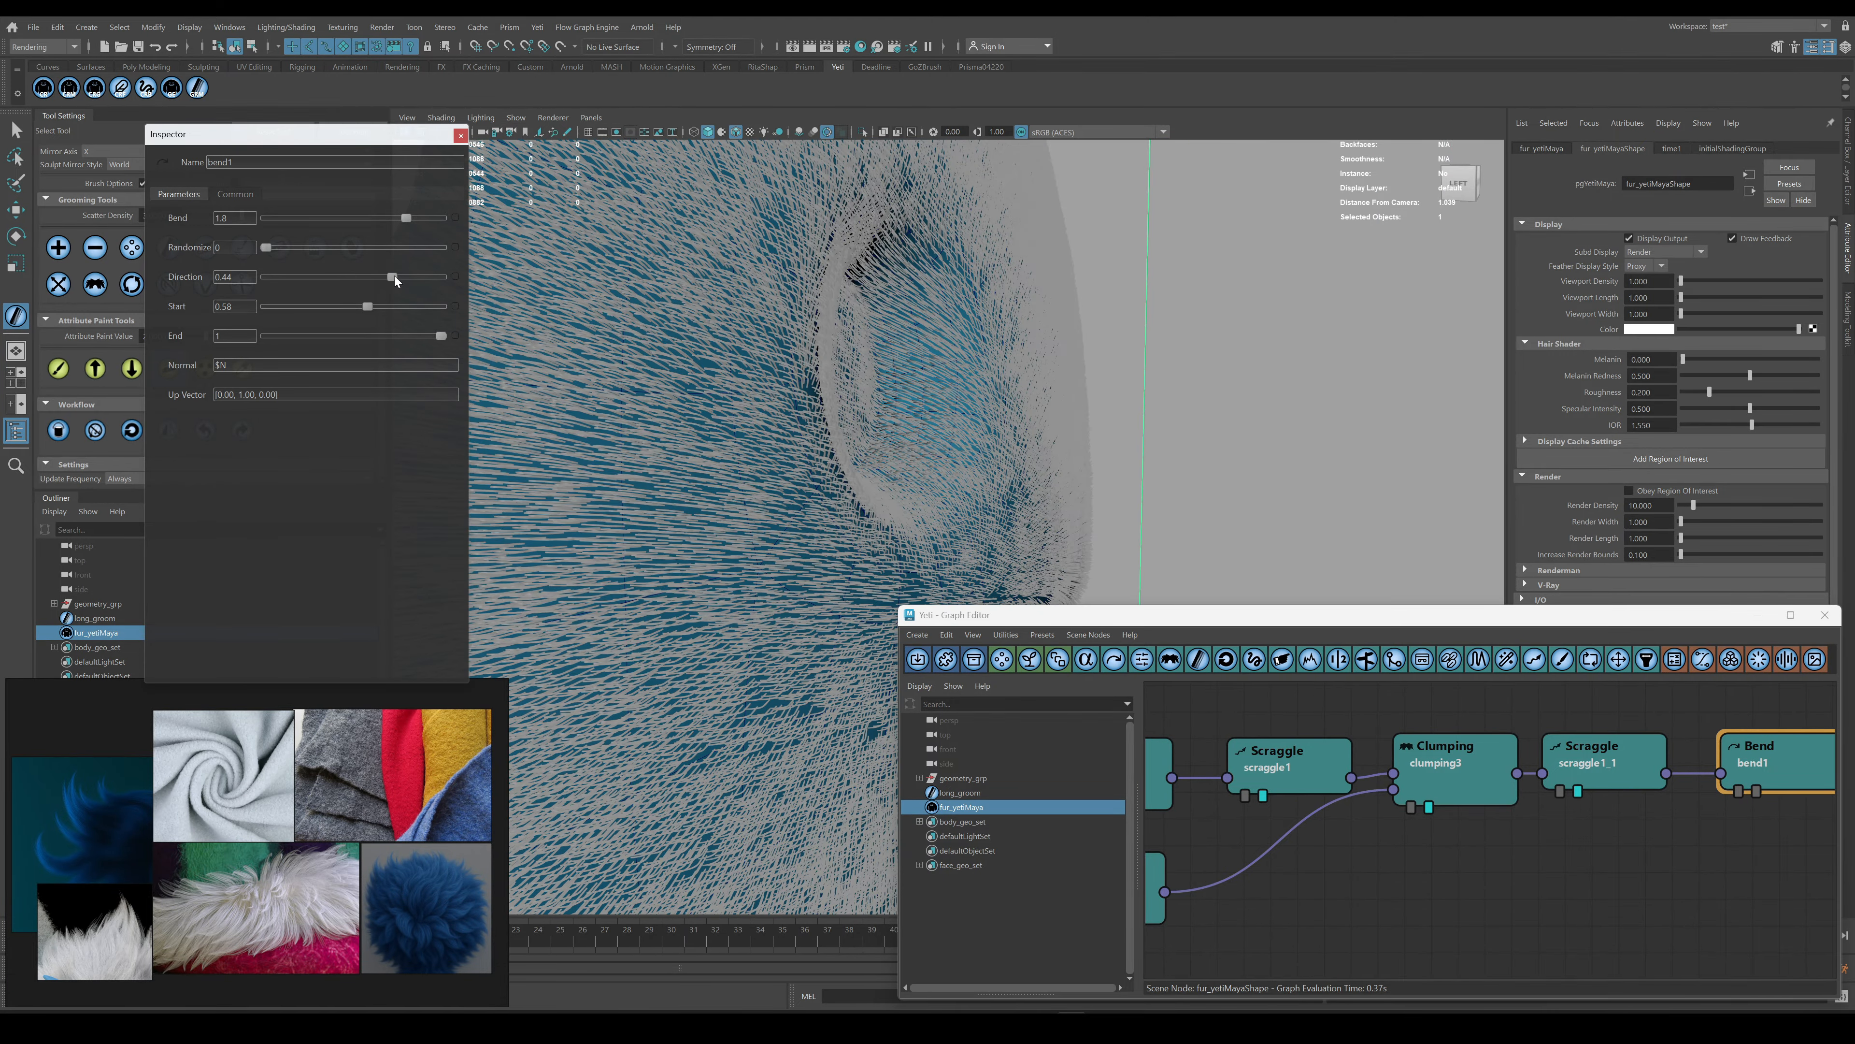
pyautogui.click(454, 277)
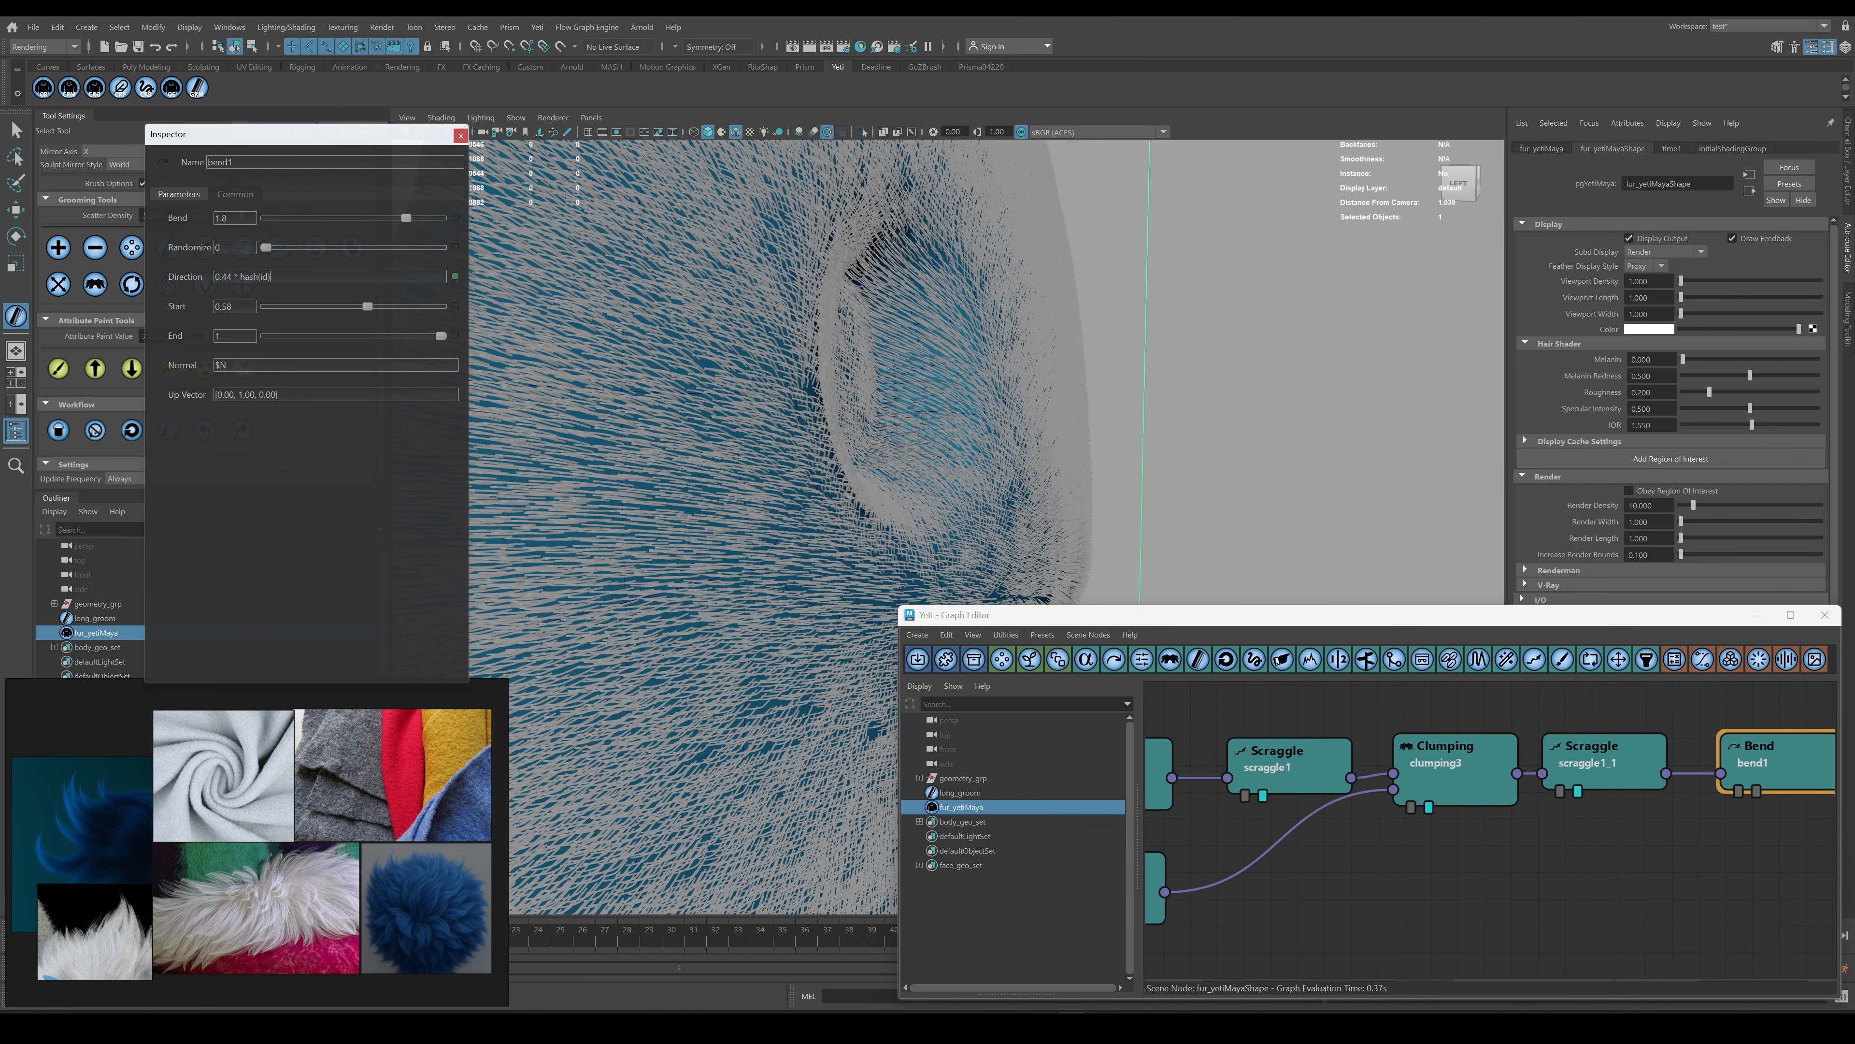
pyautogui.press('Return')
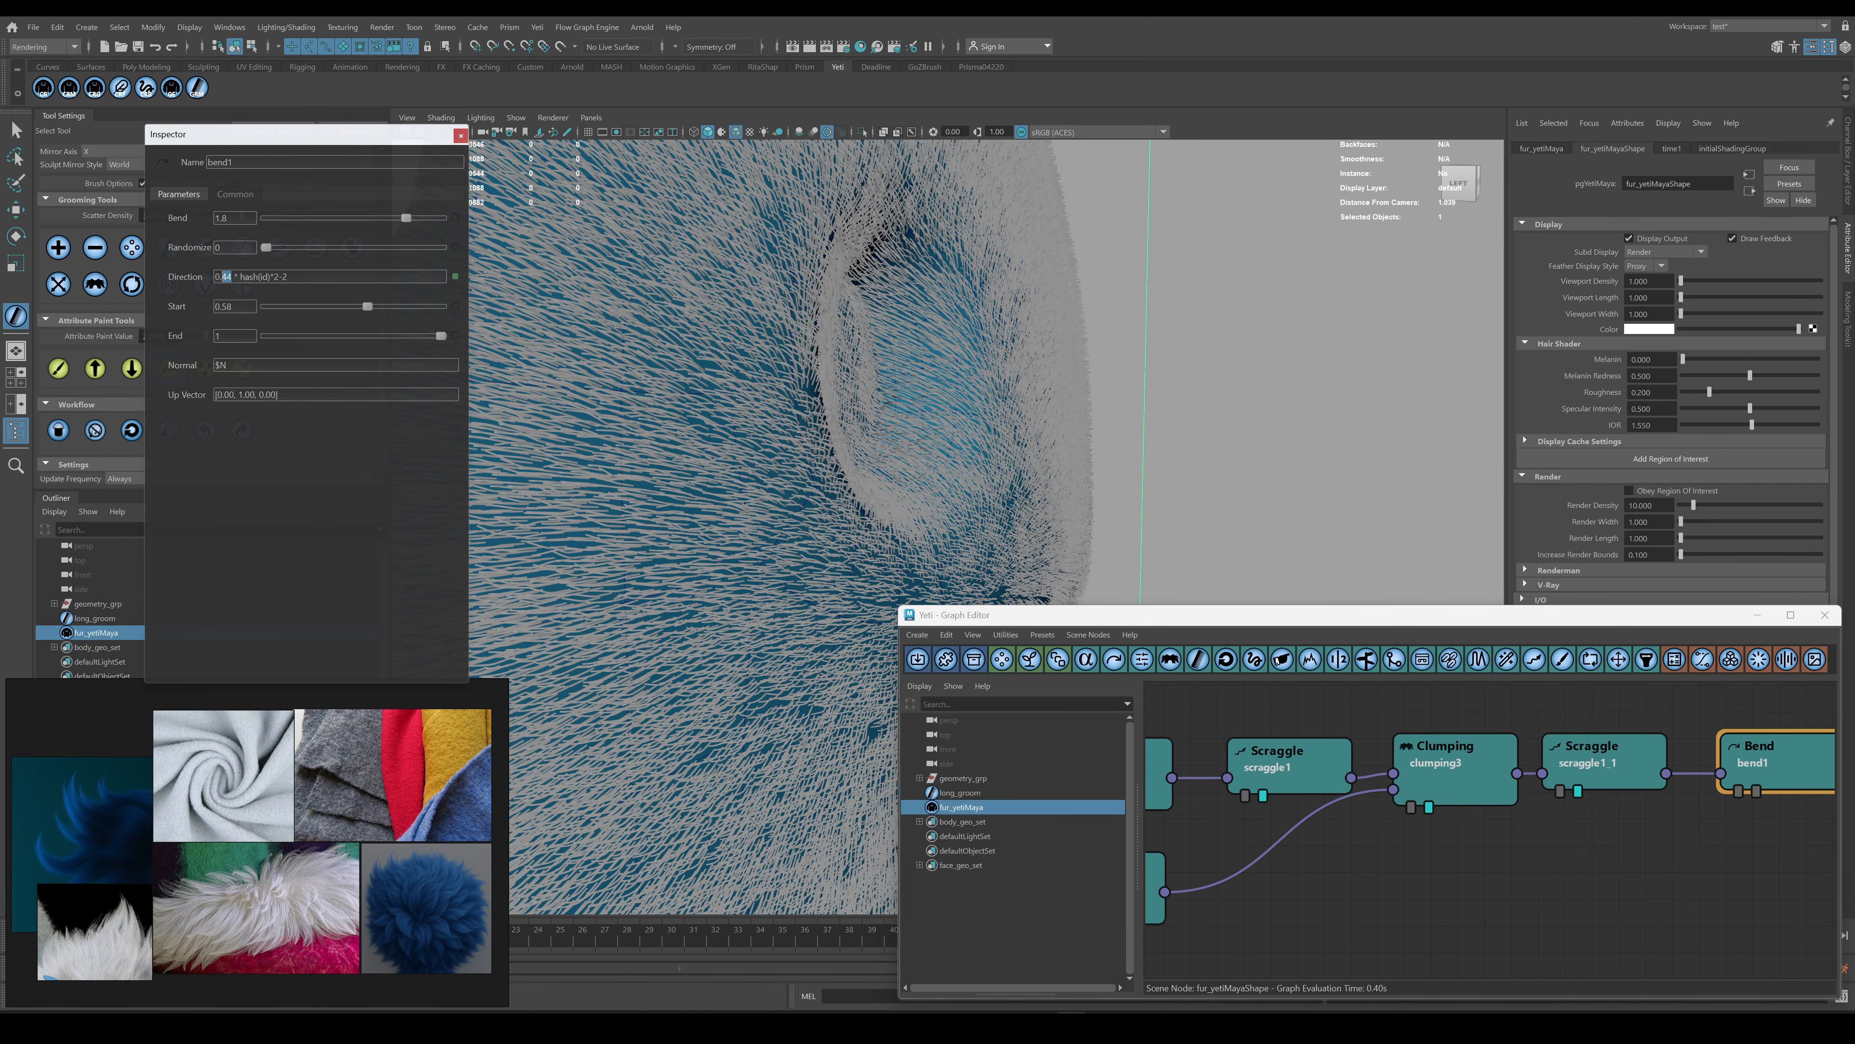
pyautogui.write('8')
pyautogui.press('Return')
# Remove the hash part from the bend1 node's Direction expression, leaving only the value 0.8.
pyautogui.keyDown('alt'); pyautogui.moveTo(906, 409); pyautogui.dragTo(630, 364); pyautogui.keyUp('alt')
pyautogui.scroll(-4, 629, 365)
pyautogui.moveTo(228, 277); pyautogui.dragTo(285, 281)
pyautogui.press('BackSpace')
# Drive the bend1 node's Bend with the expression 1.8* (hash(id)*2-2).
pyautogui.click(453, 219)
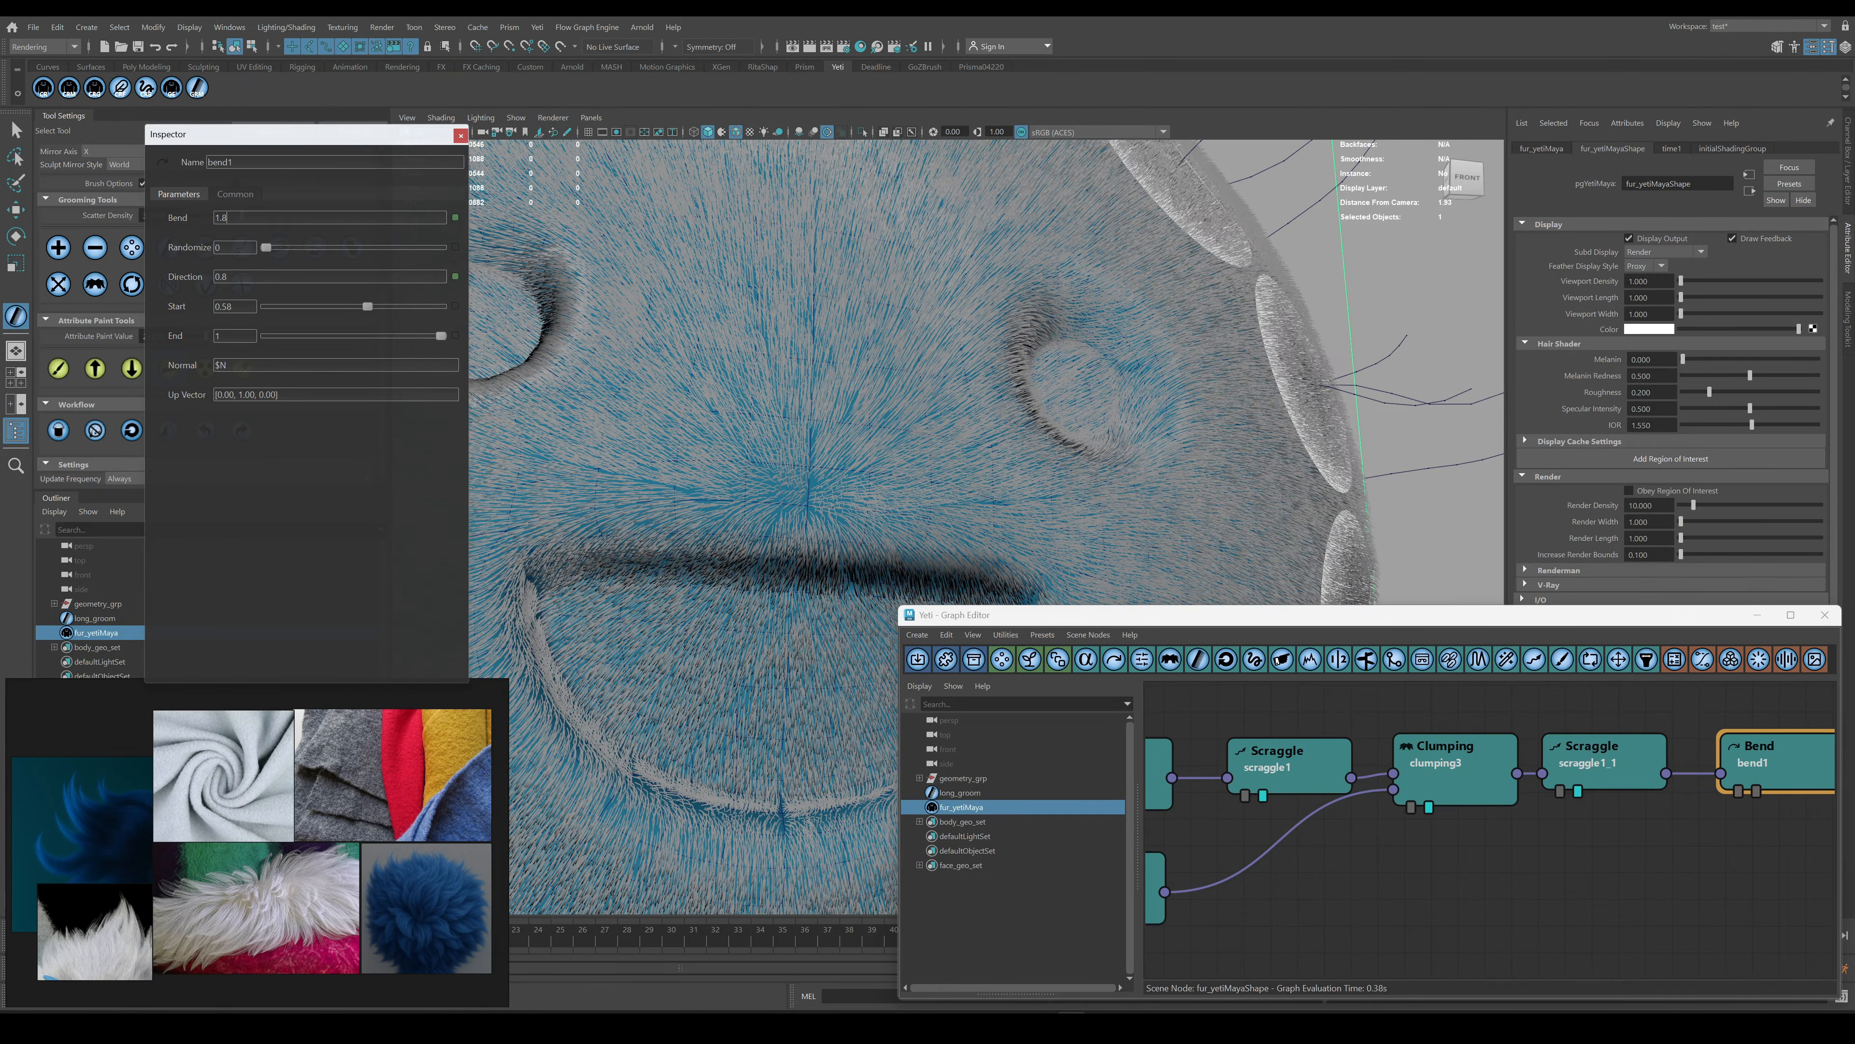
pyautogui.write(')*2-2')
pyautogui.press('Return')
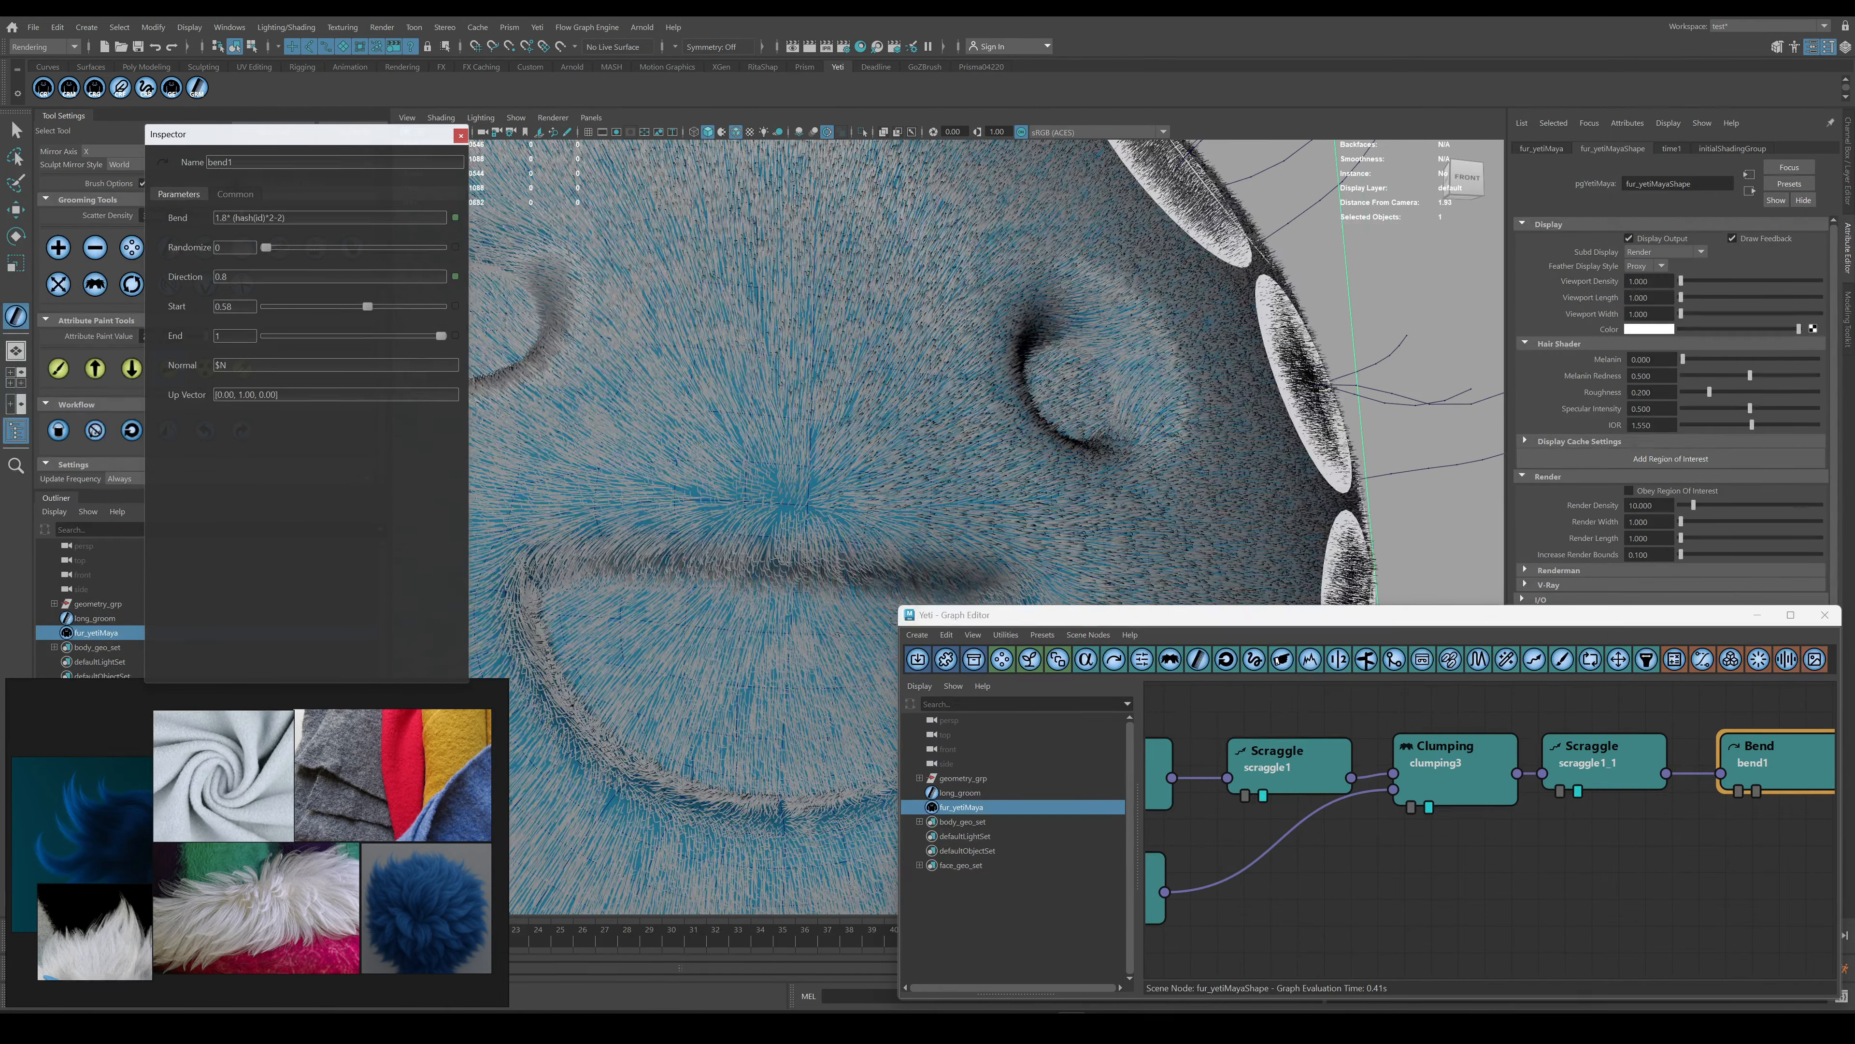
# Set the bend1 node's Start to 0.39 and its Randomize to 0.46.
pyautogui.scroll(5, 1117, 446)
pyautogui.keyDown('alt'); pyautogui.moveTo(1198, 439); pyautogui.dragTo(913, 439); pyautogui.keyUp('alt')
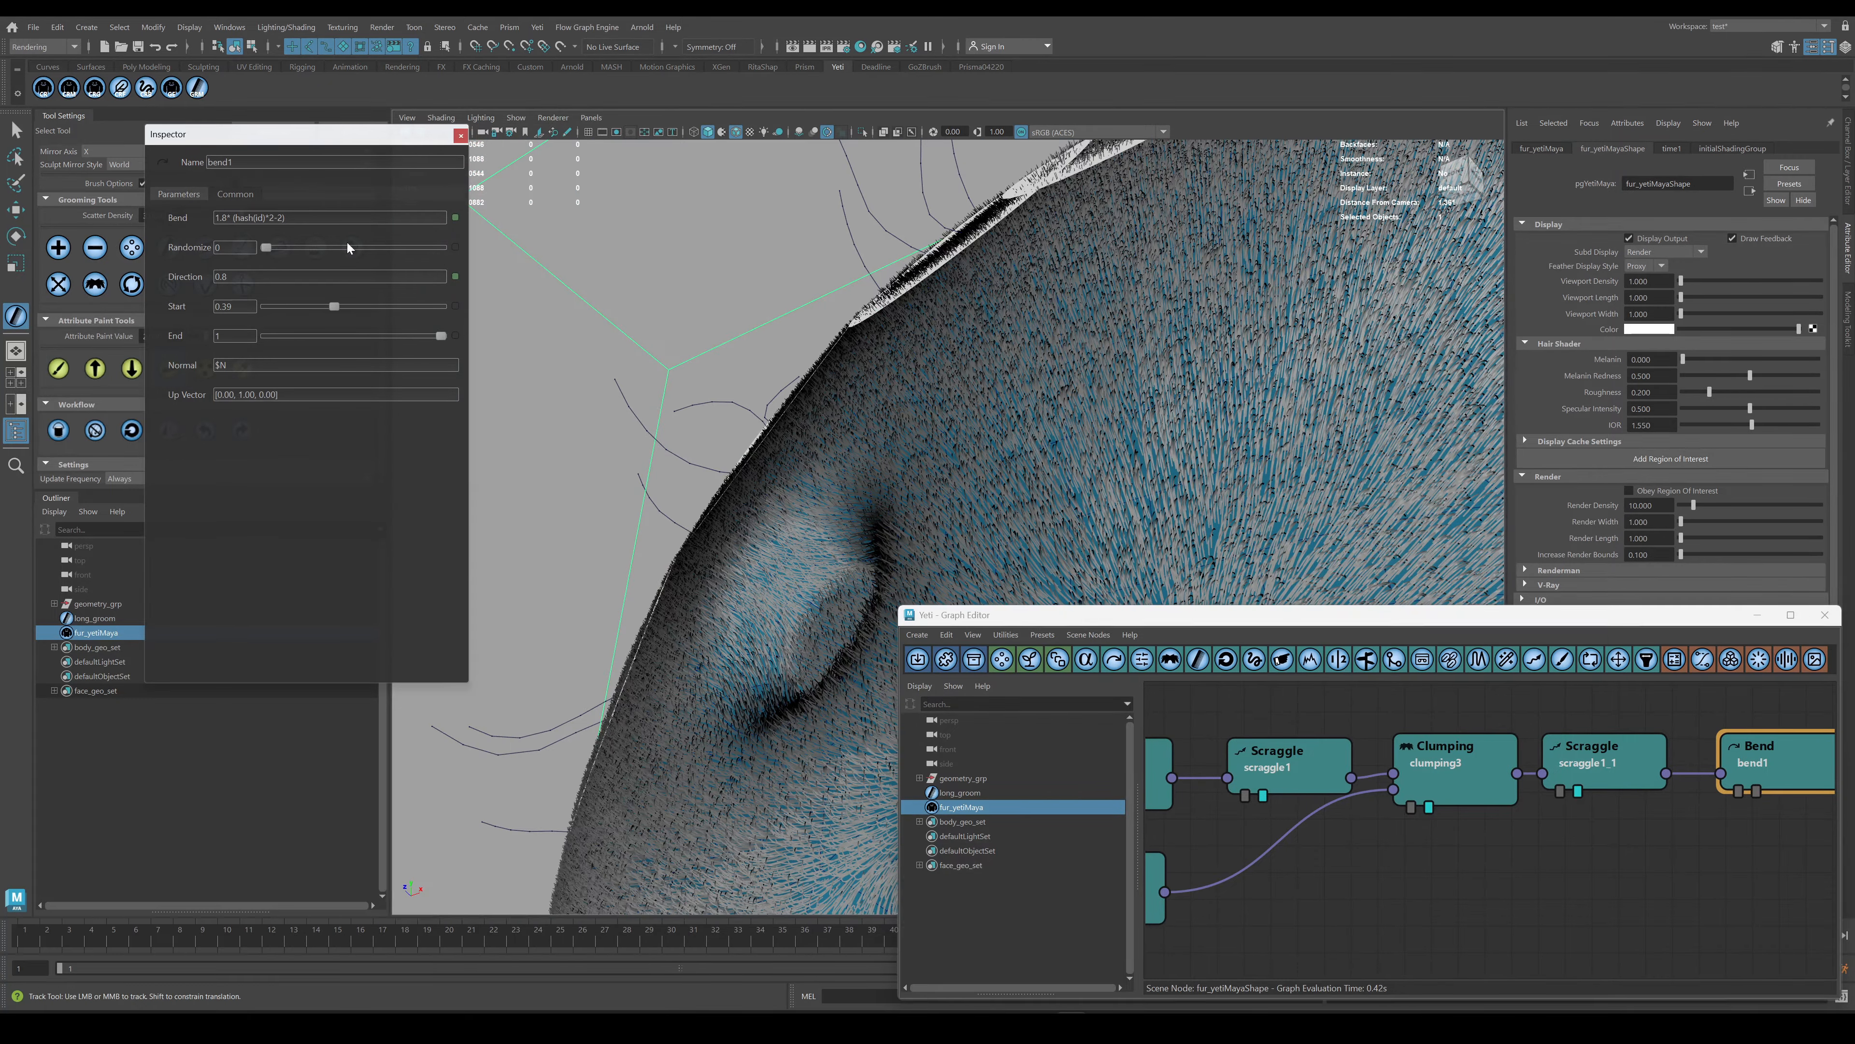
pyautogui.click(348, 248)
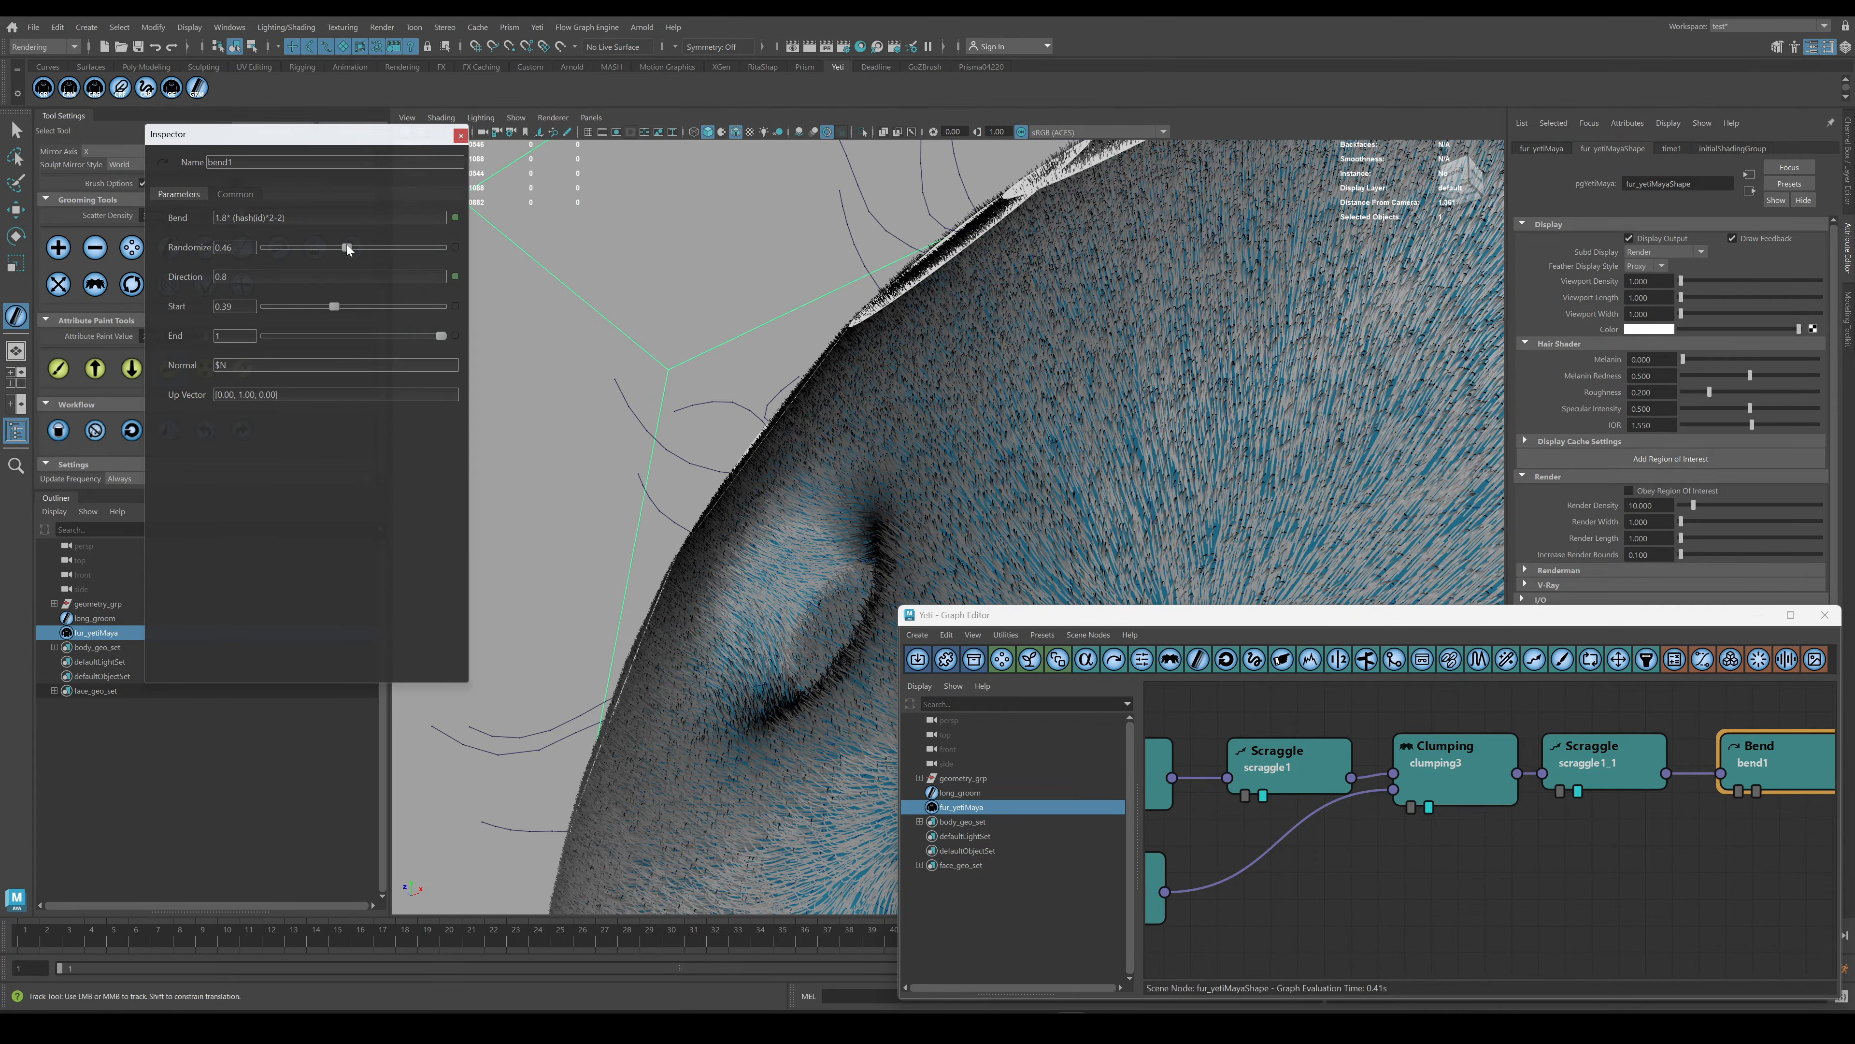
# Reuse the hash expression for bend1's Direction as 0.8* (hash(id)*2-2) and set the Bend expression's multiplier to 2.2.
pyautogui.moveTo(286, 218); pyautogui.dragTo(227, 218)
pyautogui.hotkey('ctrl', 'c')
pyautogui.click(227, 277)
pyautogui.hotkey('ctrl', 'v')
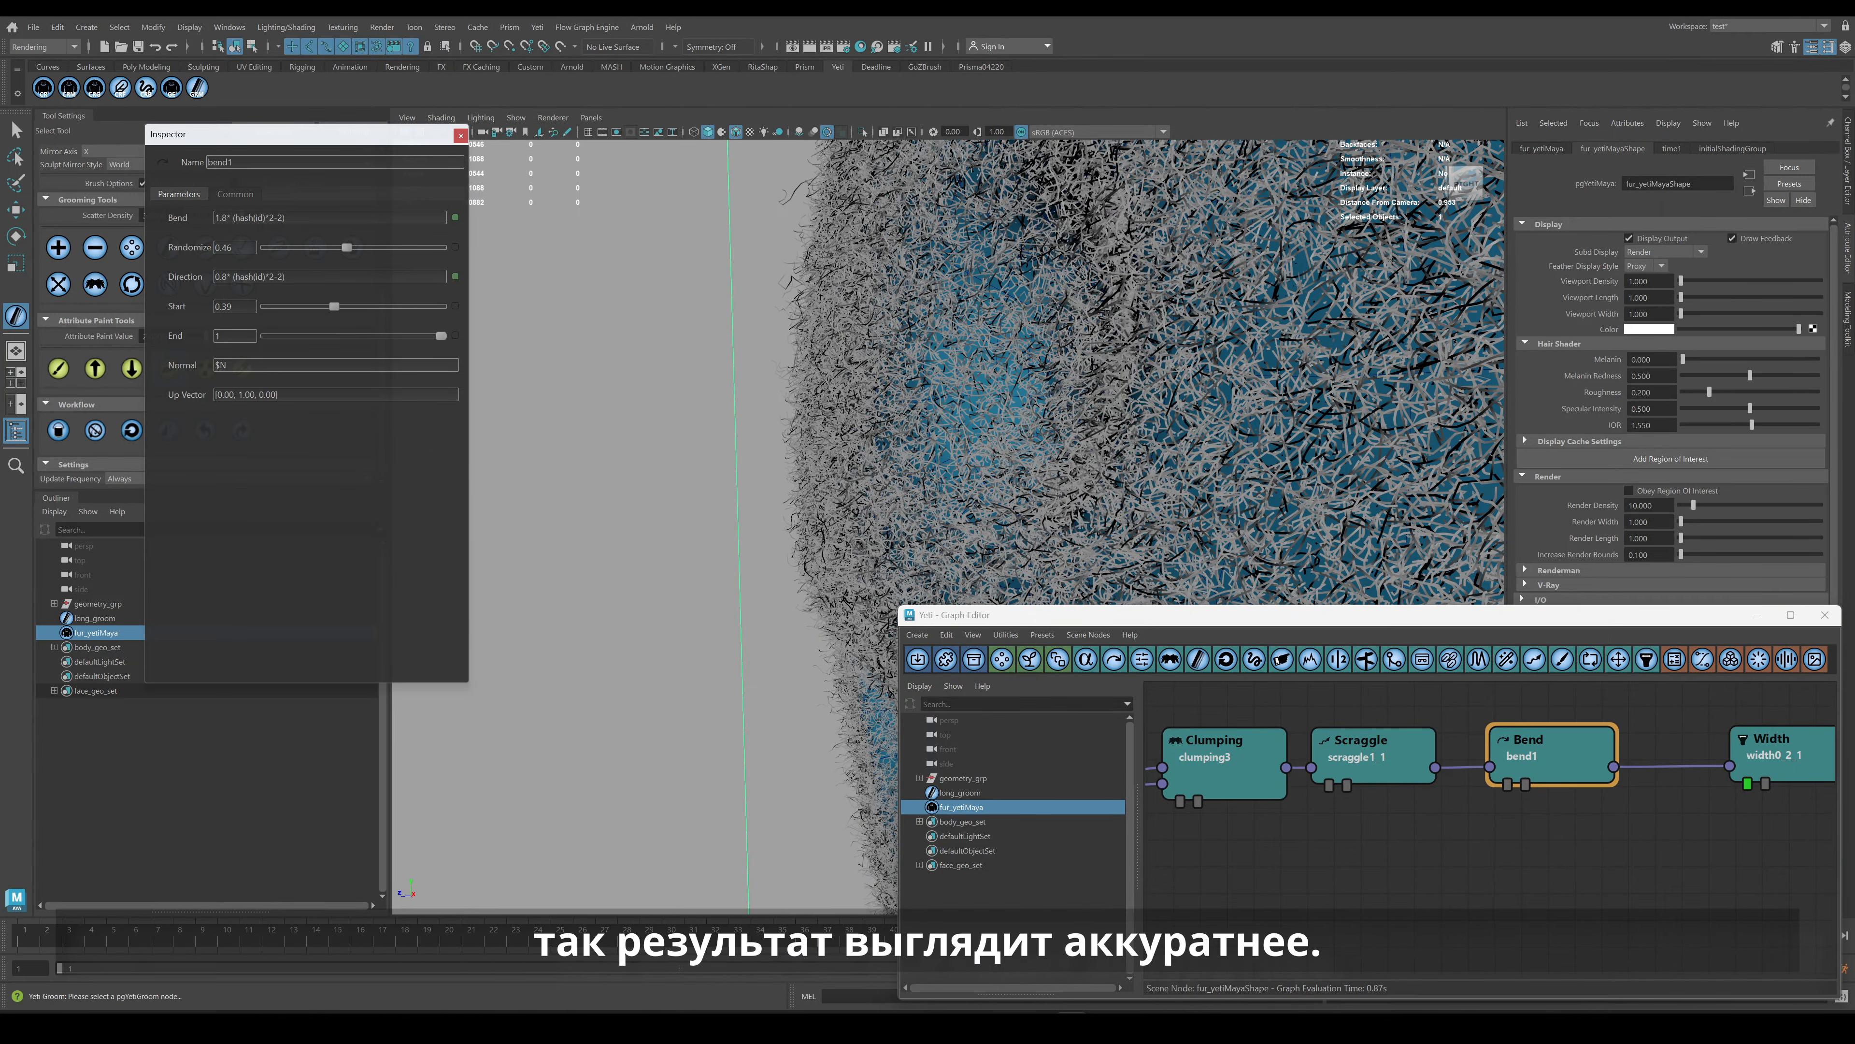
pyautogui.moveTo(230, 218); pyautogui.dragTo(194, 236)
pyautogui.write('2.2')
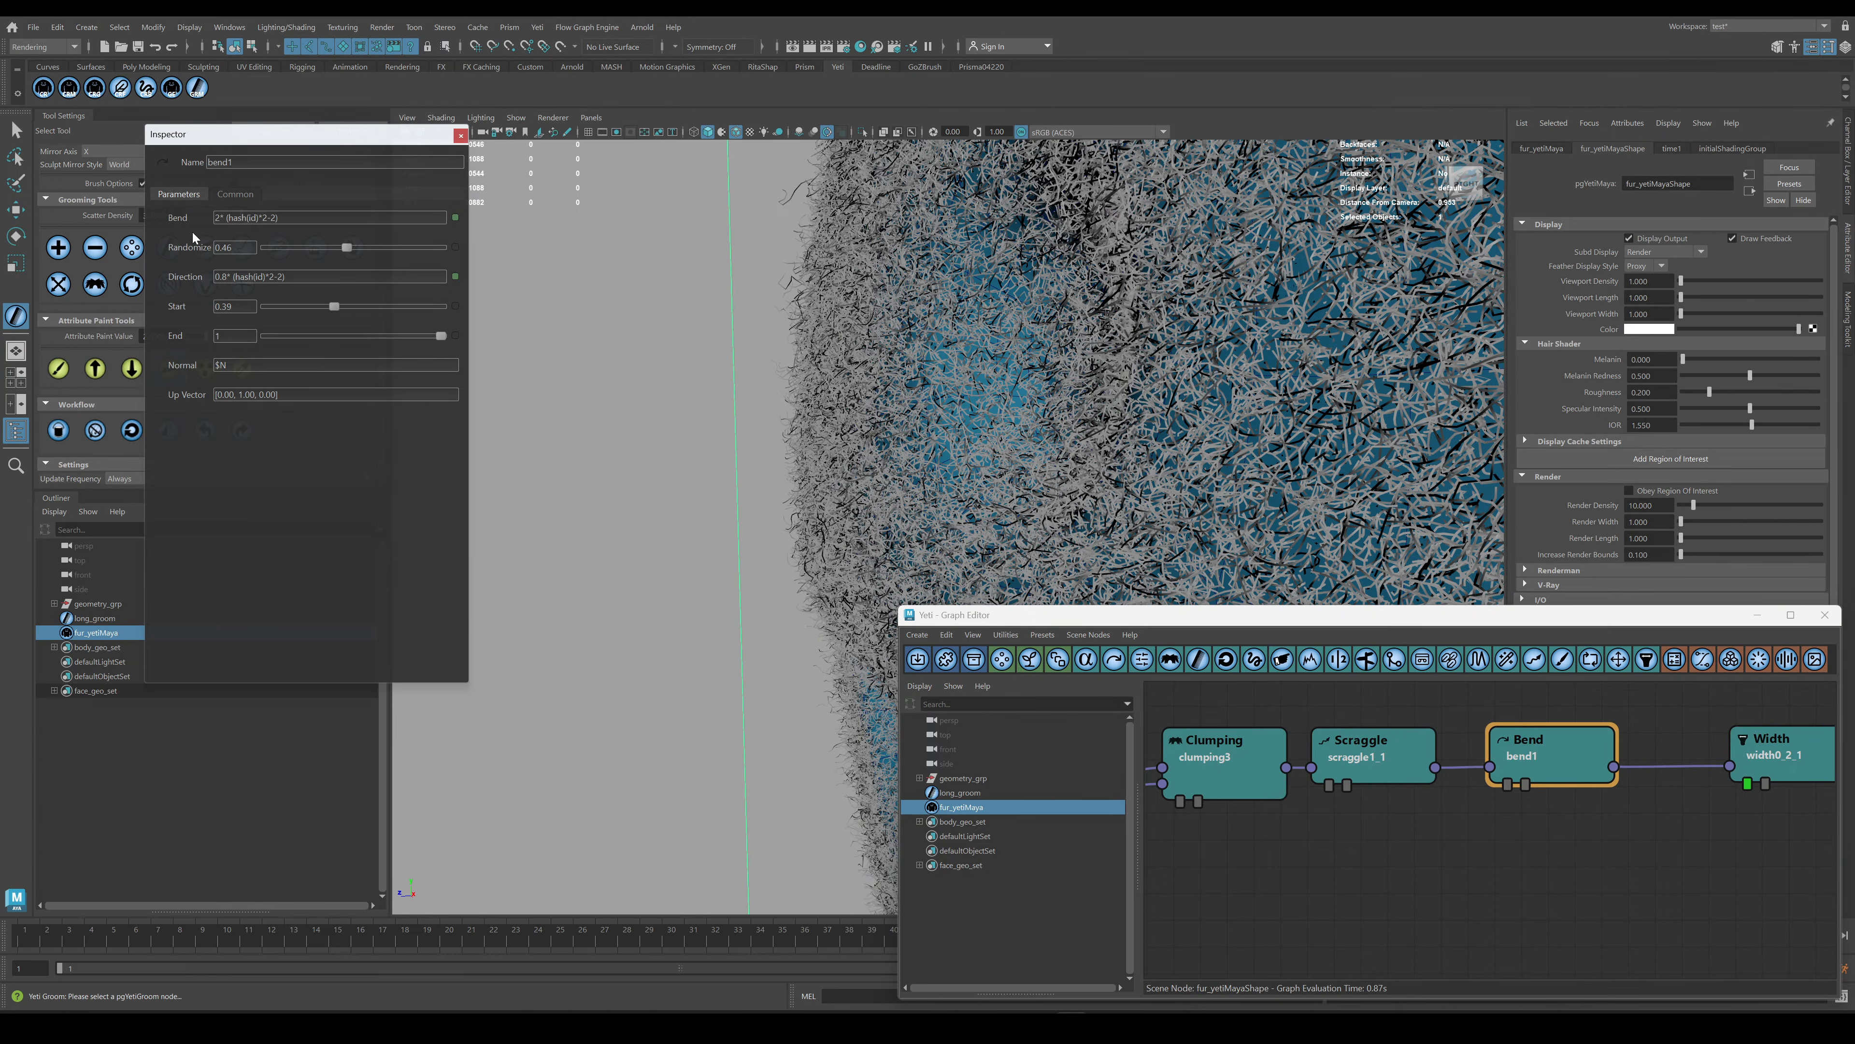
pyautogui.press('Return')
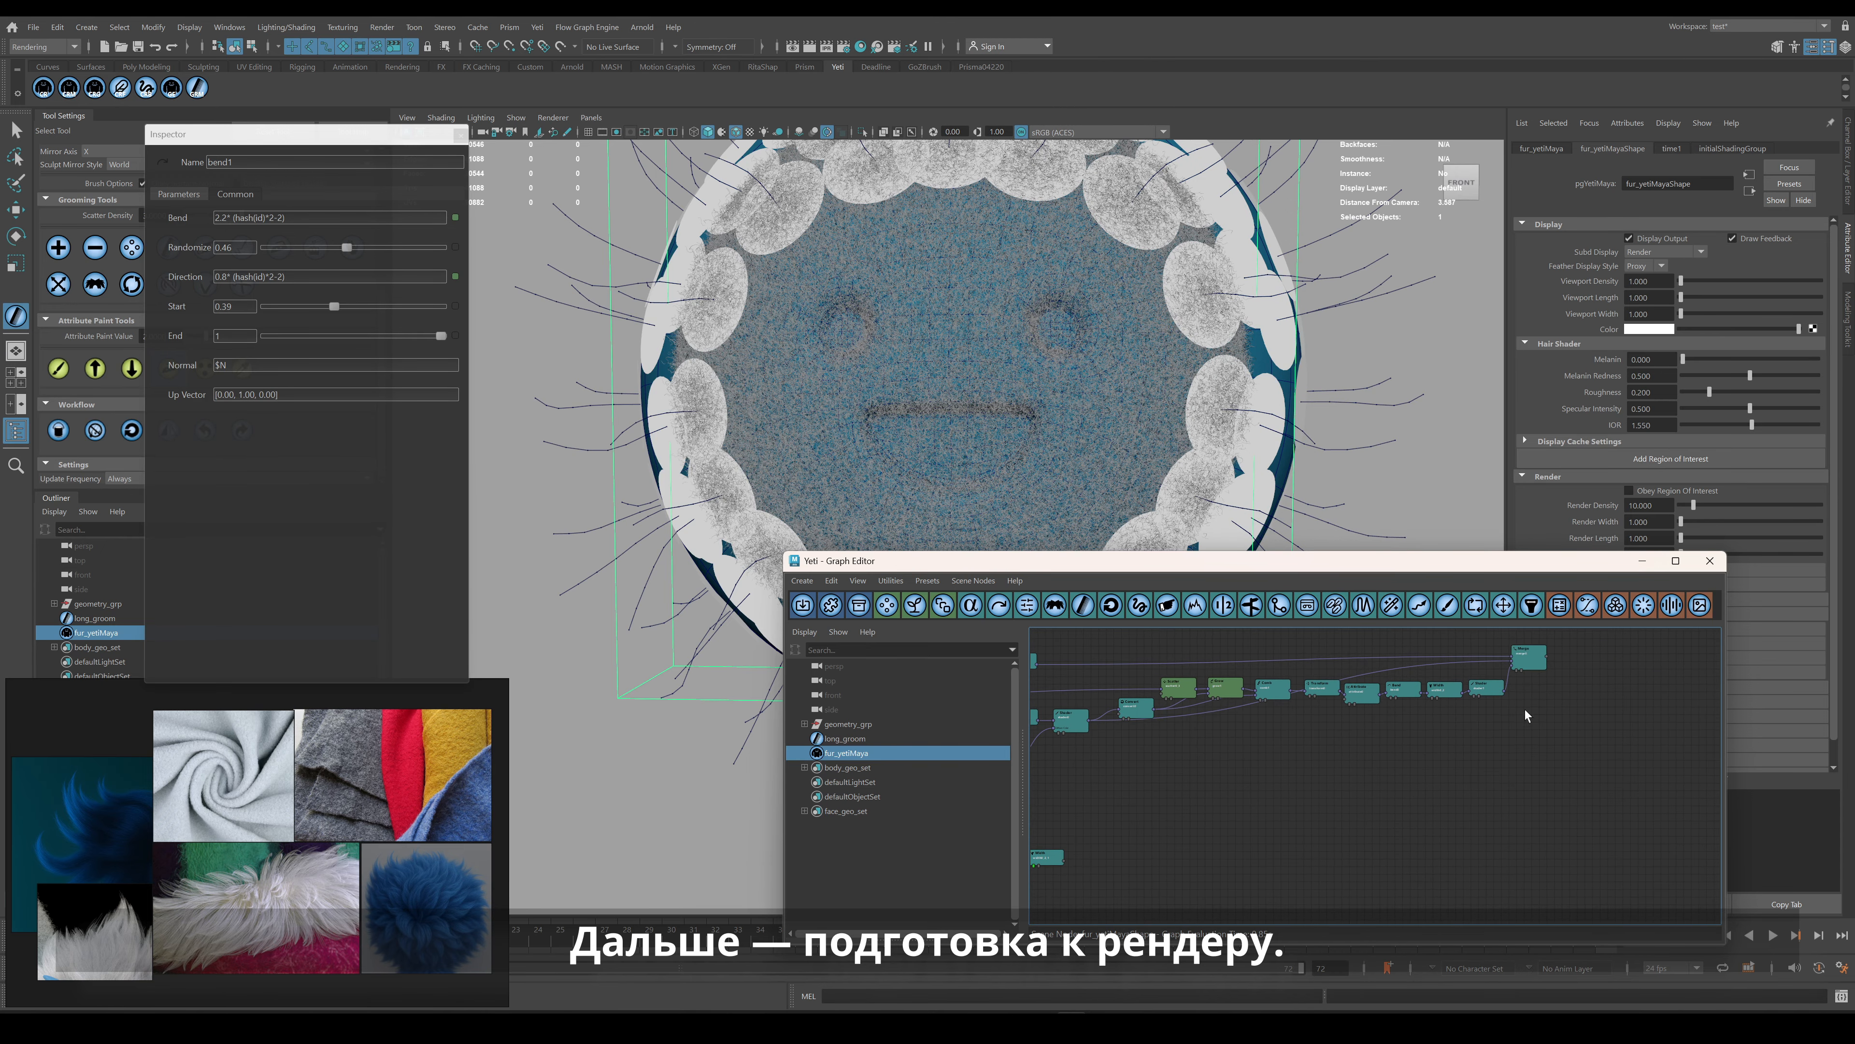
# Set the Merge node's Number of Inputs to 4 and connect the remaining fur branch to it.
pyautogui.doubleClick(331, 218)
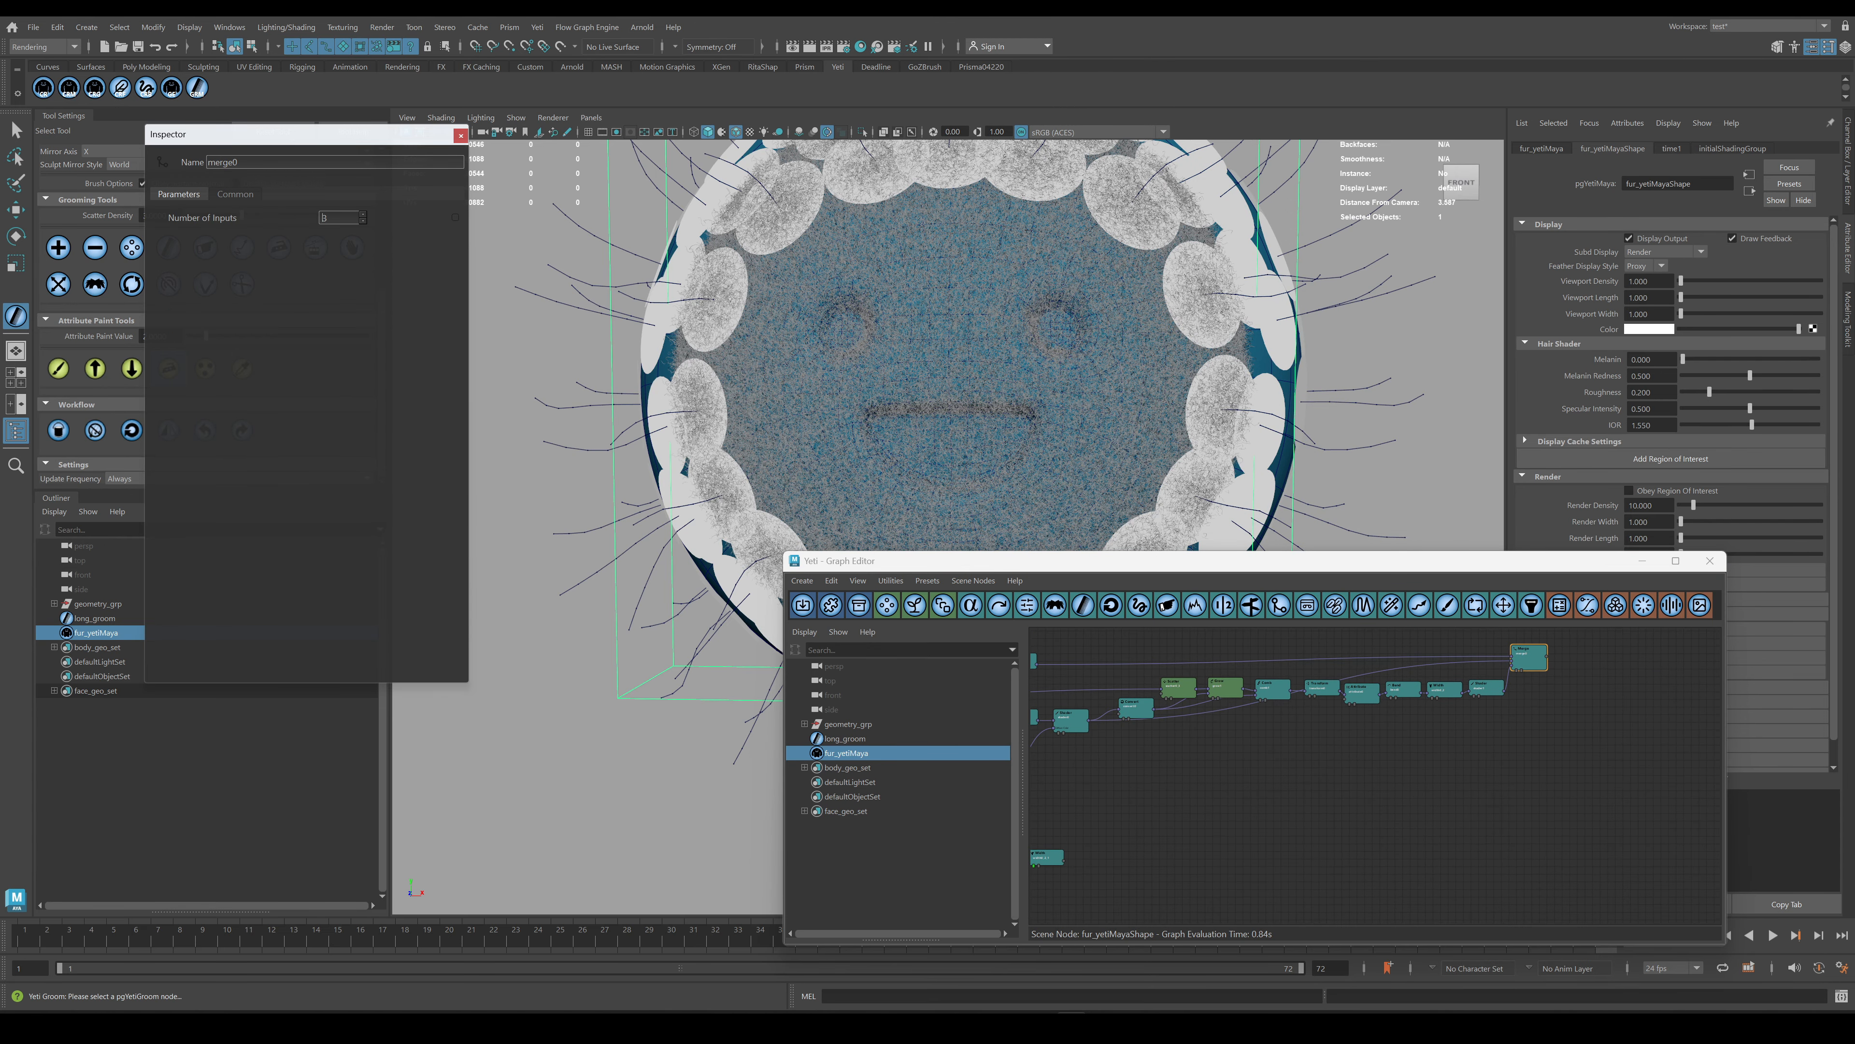
pyautogui.press('Return')
pyautogui.moveTo(1536, 665); pyautogui.dragTo(1569, 670)
pyautogui.moveTo(1065, 862); pyautogui.dragTo(1672, 651)
# Add an Attribute node for an attribute named id_part and place it ahead of the Merge node.
pyautogui.click(972, 605)
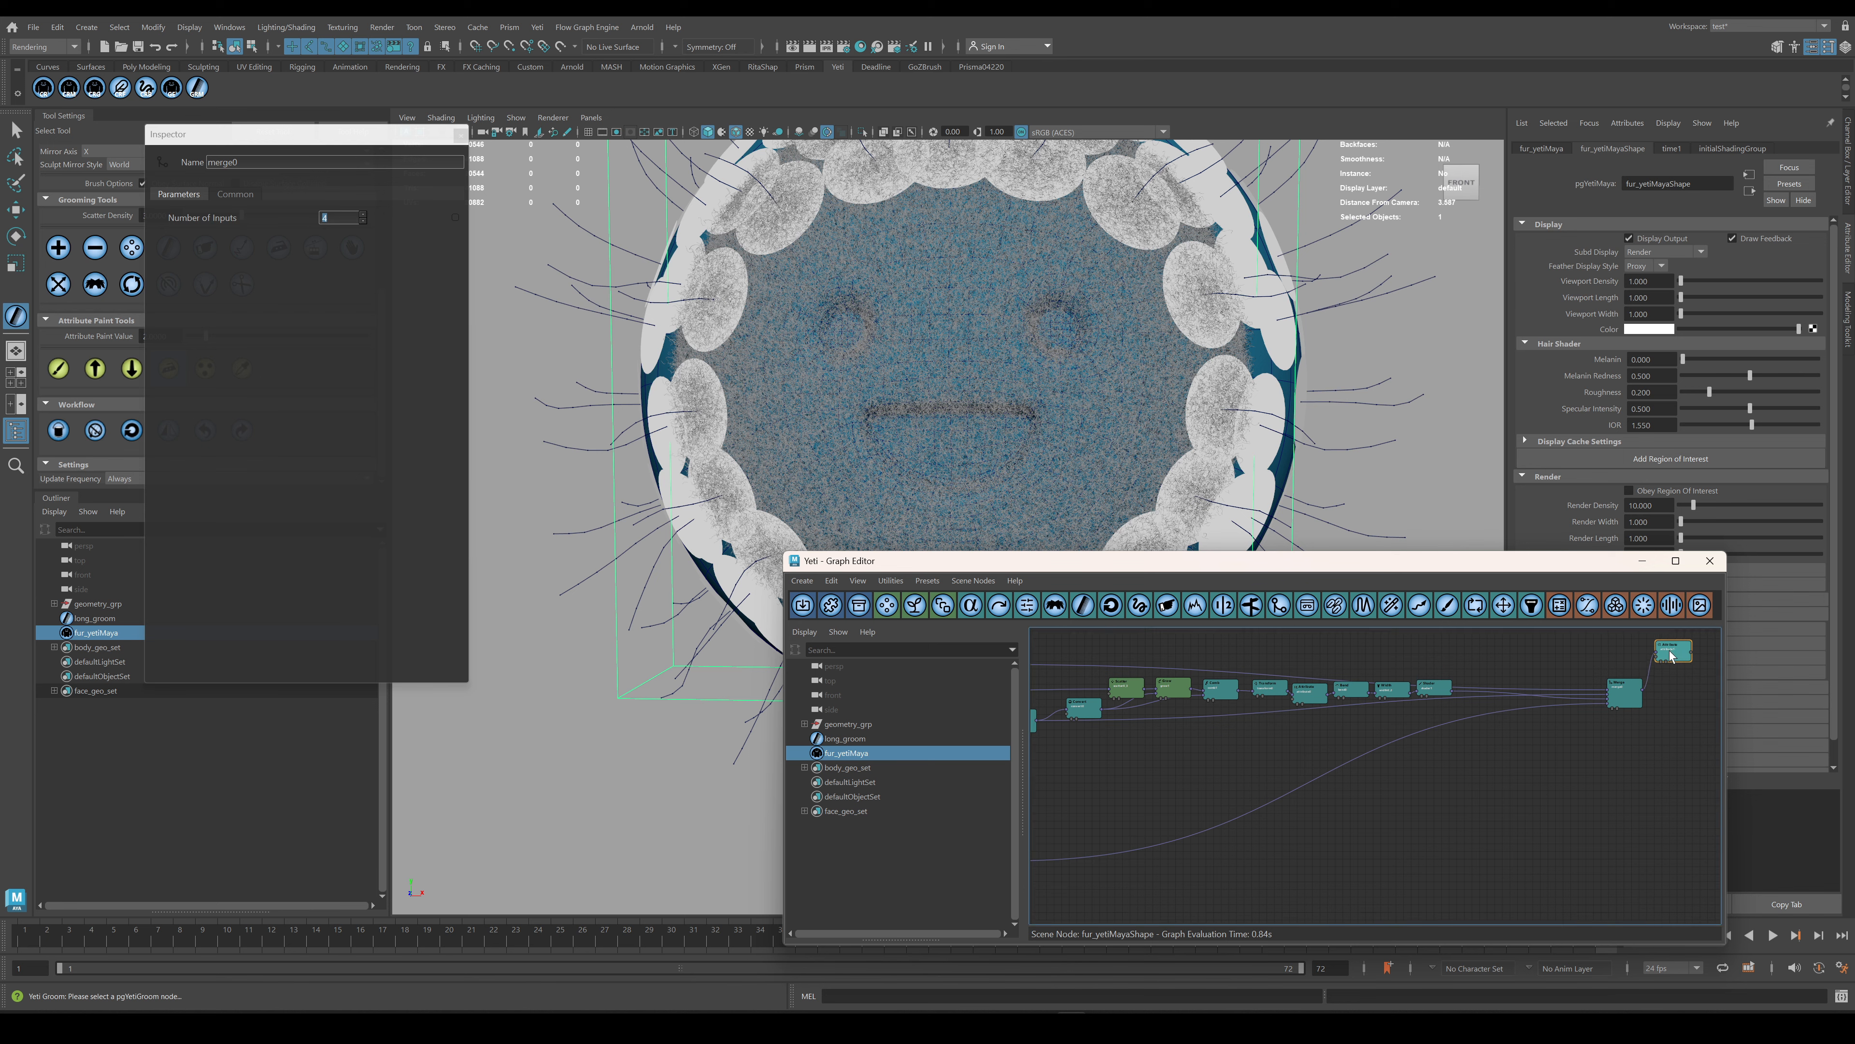
pyautogui.keyDown('alt'); pyautogui.moveTo(1684, 706); pyautogui.dragTo(1669, 754, button='middle'); pyautogui.keyUp('alt')
pyautogui.doubleClick(1659, 702)
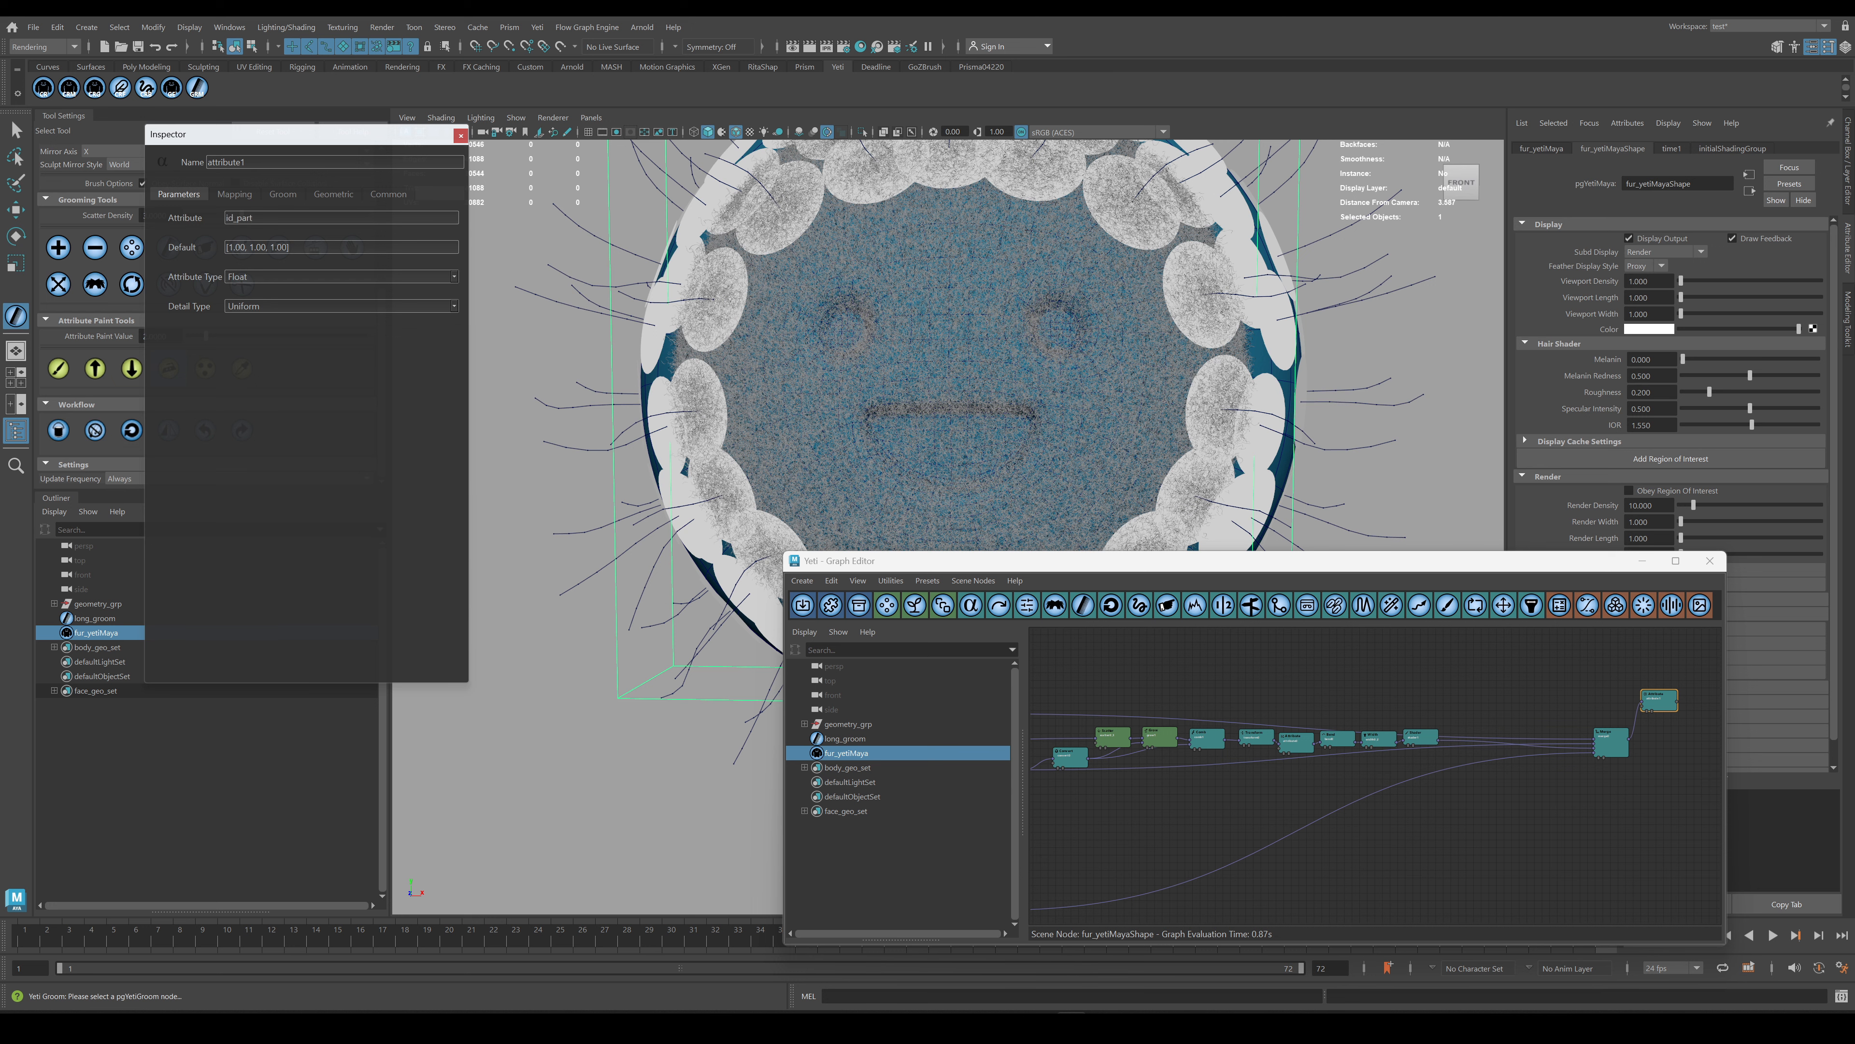
pyautogui.keyDown('alt'); pyautogui.moveTo(1633, 711); pyautogui.dragTo(1424, 705, button='middle'); pyautogui.keyUp('alt')
pyautogui.moveTo(1446, 697); pyautogui.dragTo(1330, 694)
pyautogui.keyDown('alt'); pyautogui.moveTo(1438, 706); pyautogui.dragTo(1480, 703, button='middle'); pyautogui.keyUp('alt')
# Set the id_part attribute's Default to 0 with Attribute Type Float.
pyautogui.click(1413, 709)
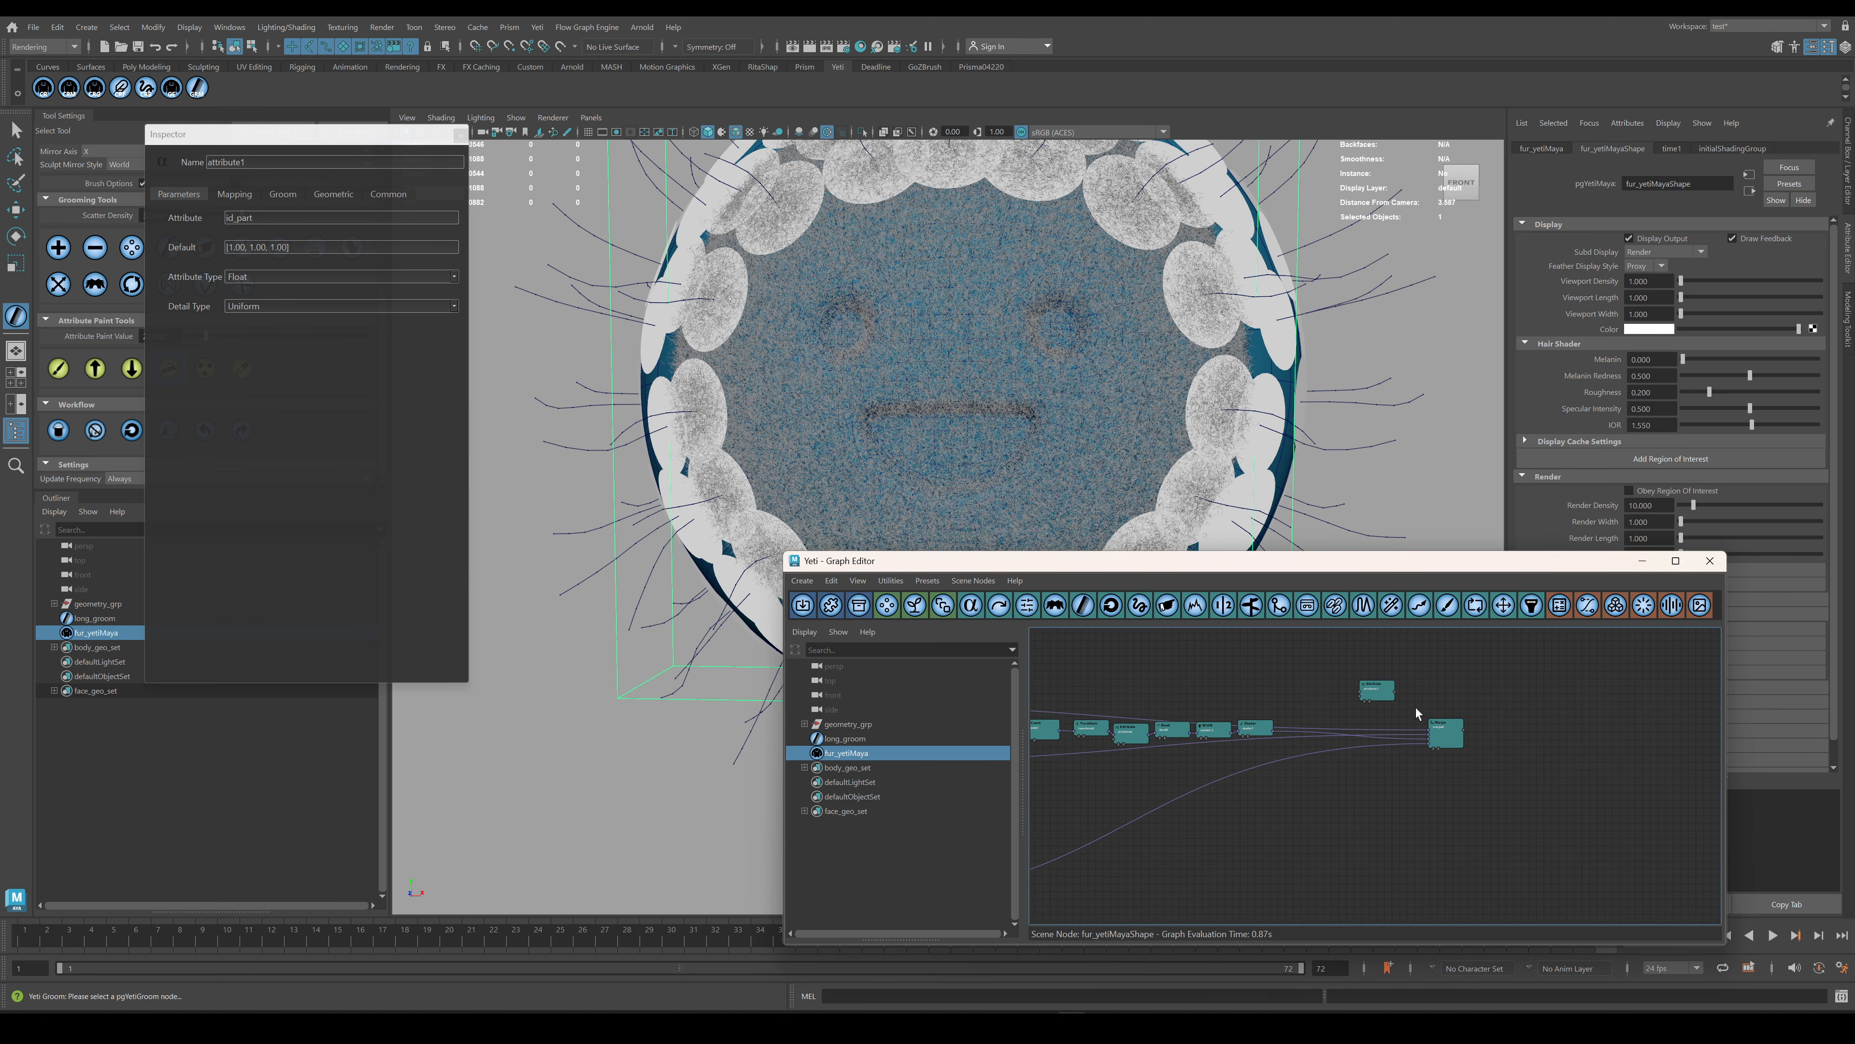
pyautogui.keyDown('alt'); pyautogui.moveTo(1436, 723); pyautogui.dragTo(1570, 720, button='right'); pyautogui.keyUp('alt')
pyautogui.keyDown('alt'); pyautogui.moveTo(1569, 720); pyautogui.dragTo(1540, 767, button='middle'); pyautogui.keyUp('alt')
pyautogui.click(1501, 799)
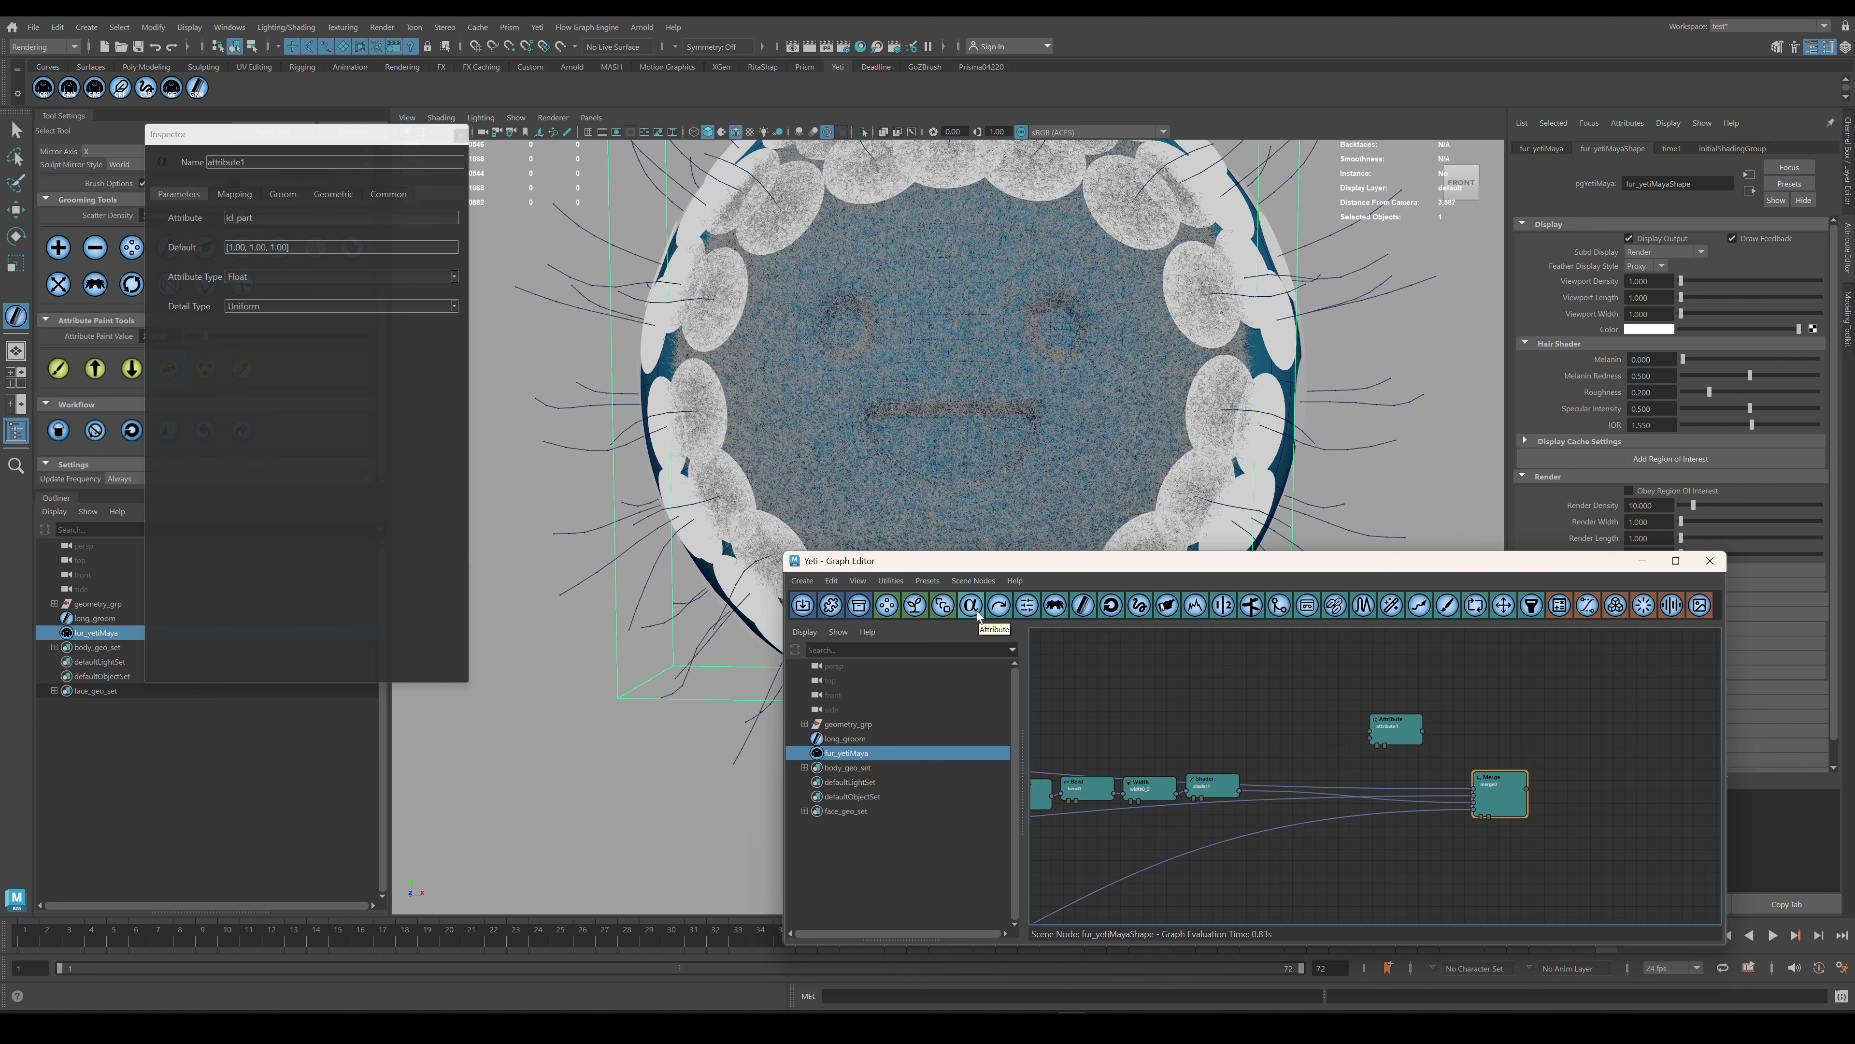
pyautogui.keyDown('alt'); pyautogui.moveTo(1280, 747); pyautogui.dragTo(1295, 747, button='middle'); pyautogui.keyUp('alt')
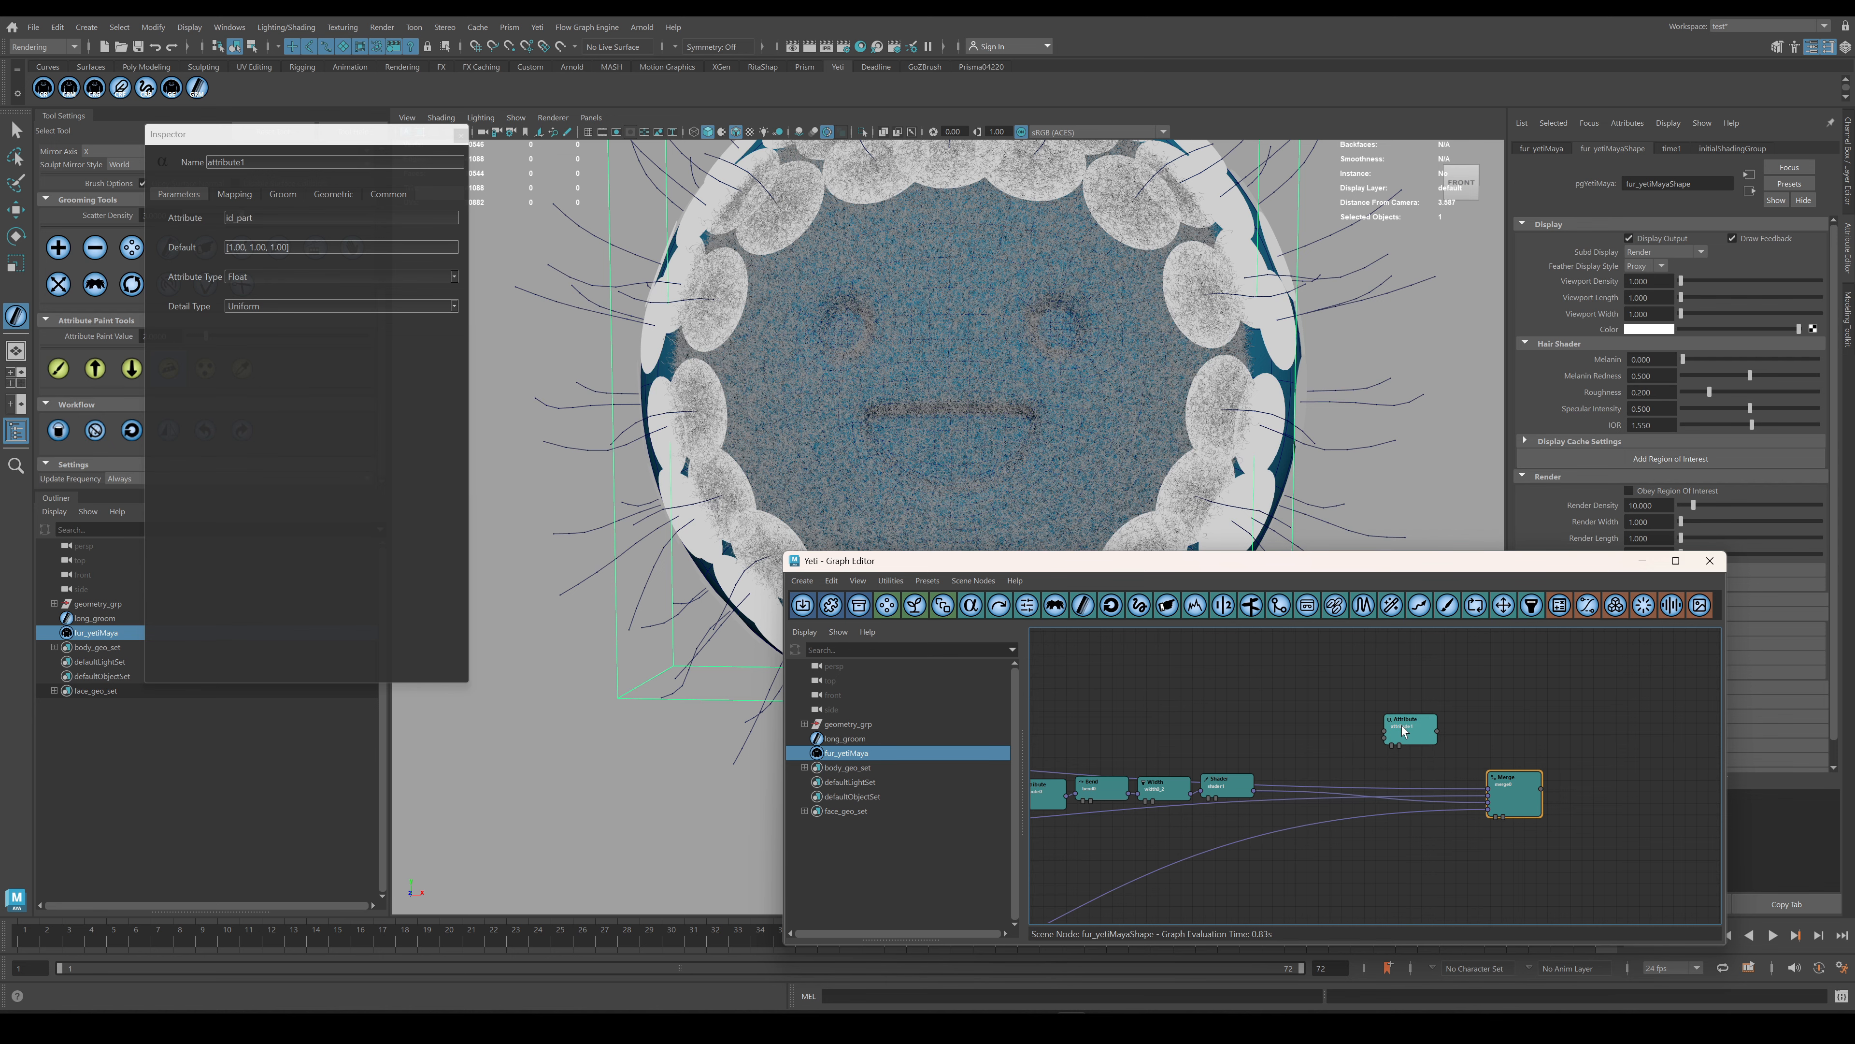
pyautogui.click(1403, 724)
pyautogui.moveTo(289, 247); pyautogui.dragTo(221, 249)
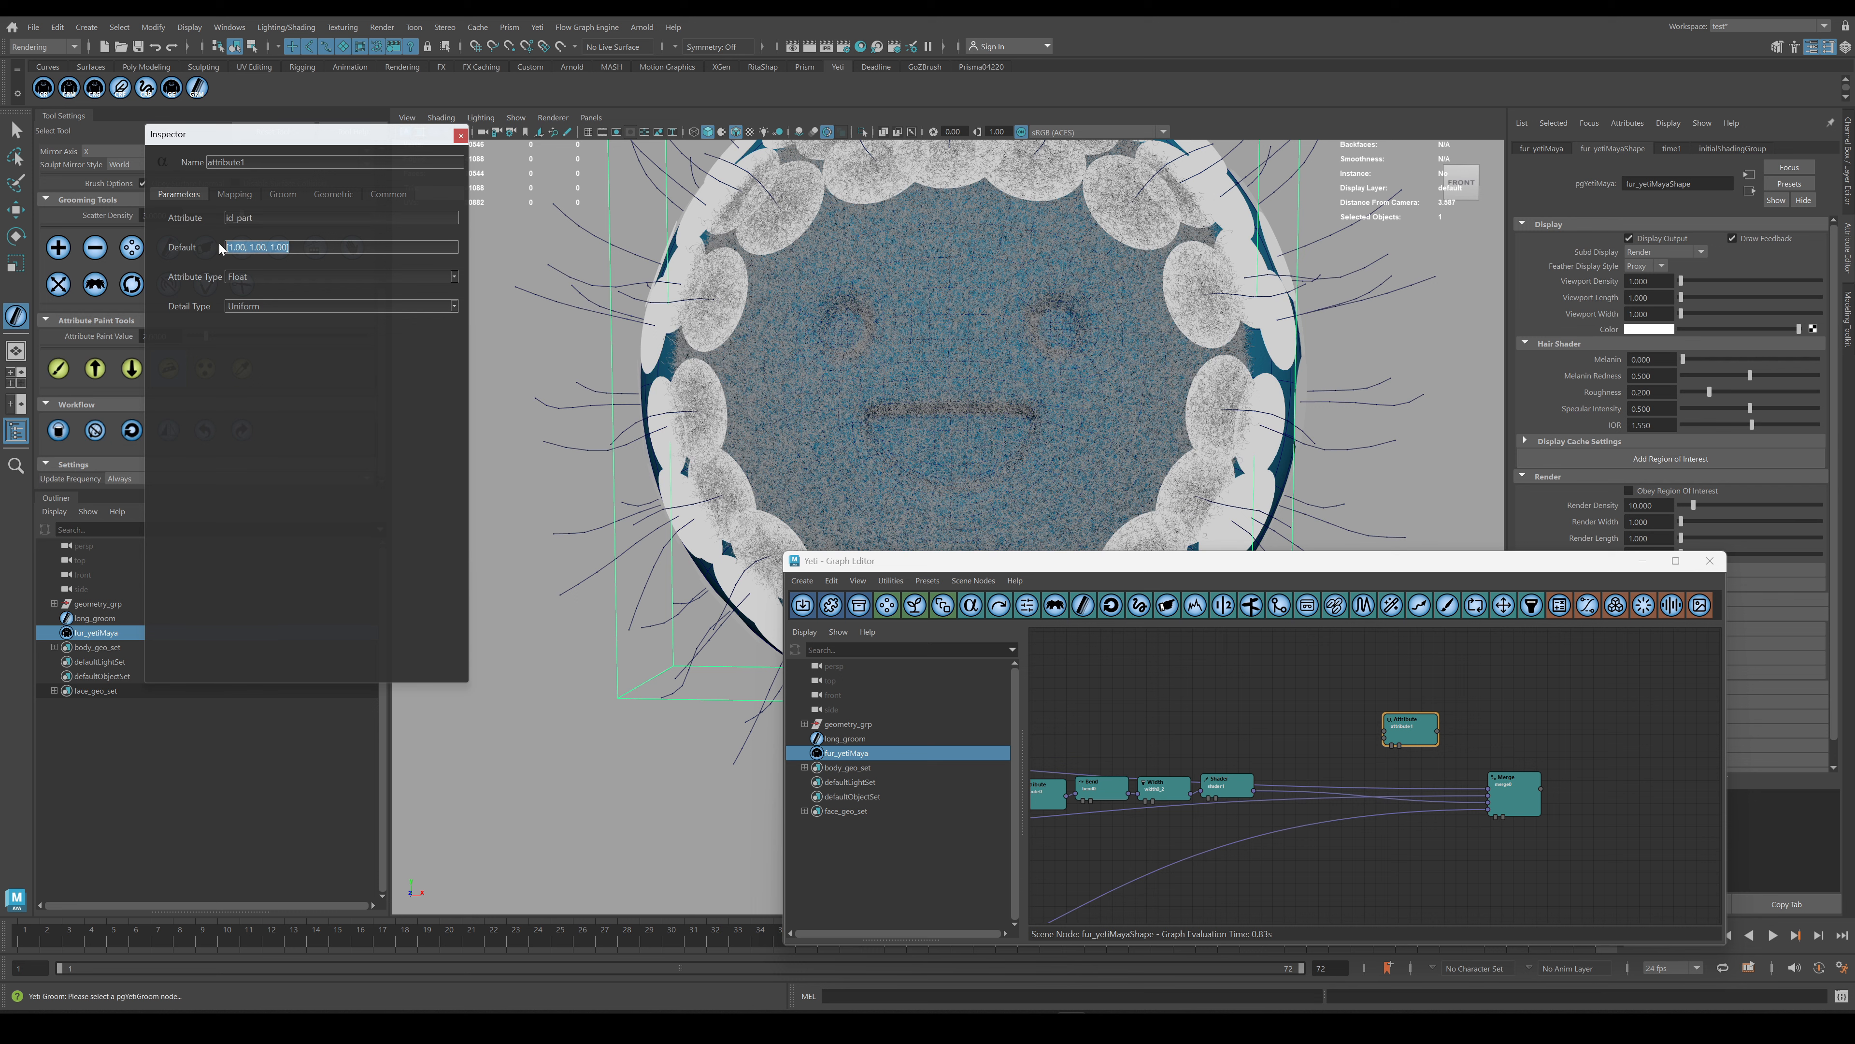
pyautogui.write('0')
pyautogui.click(458, 277)
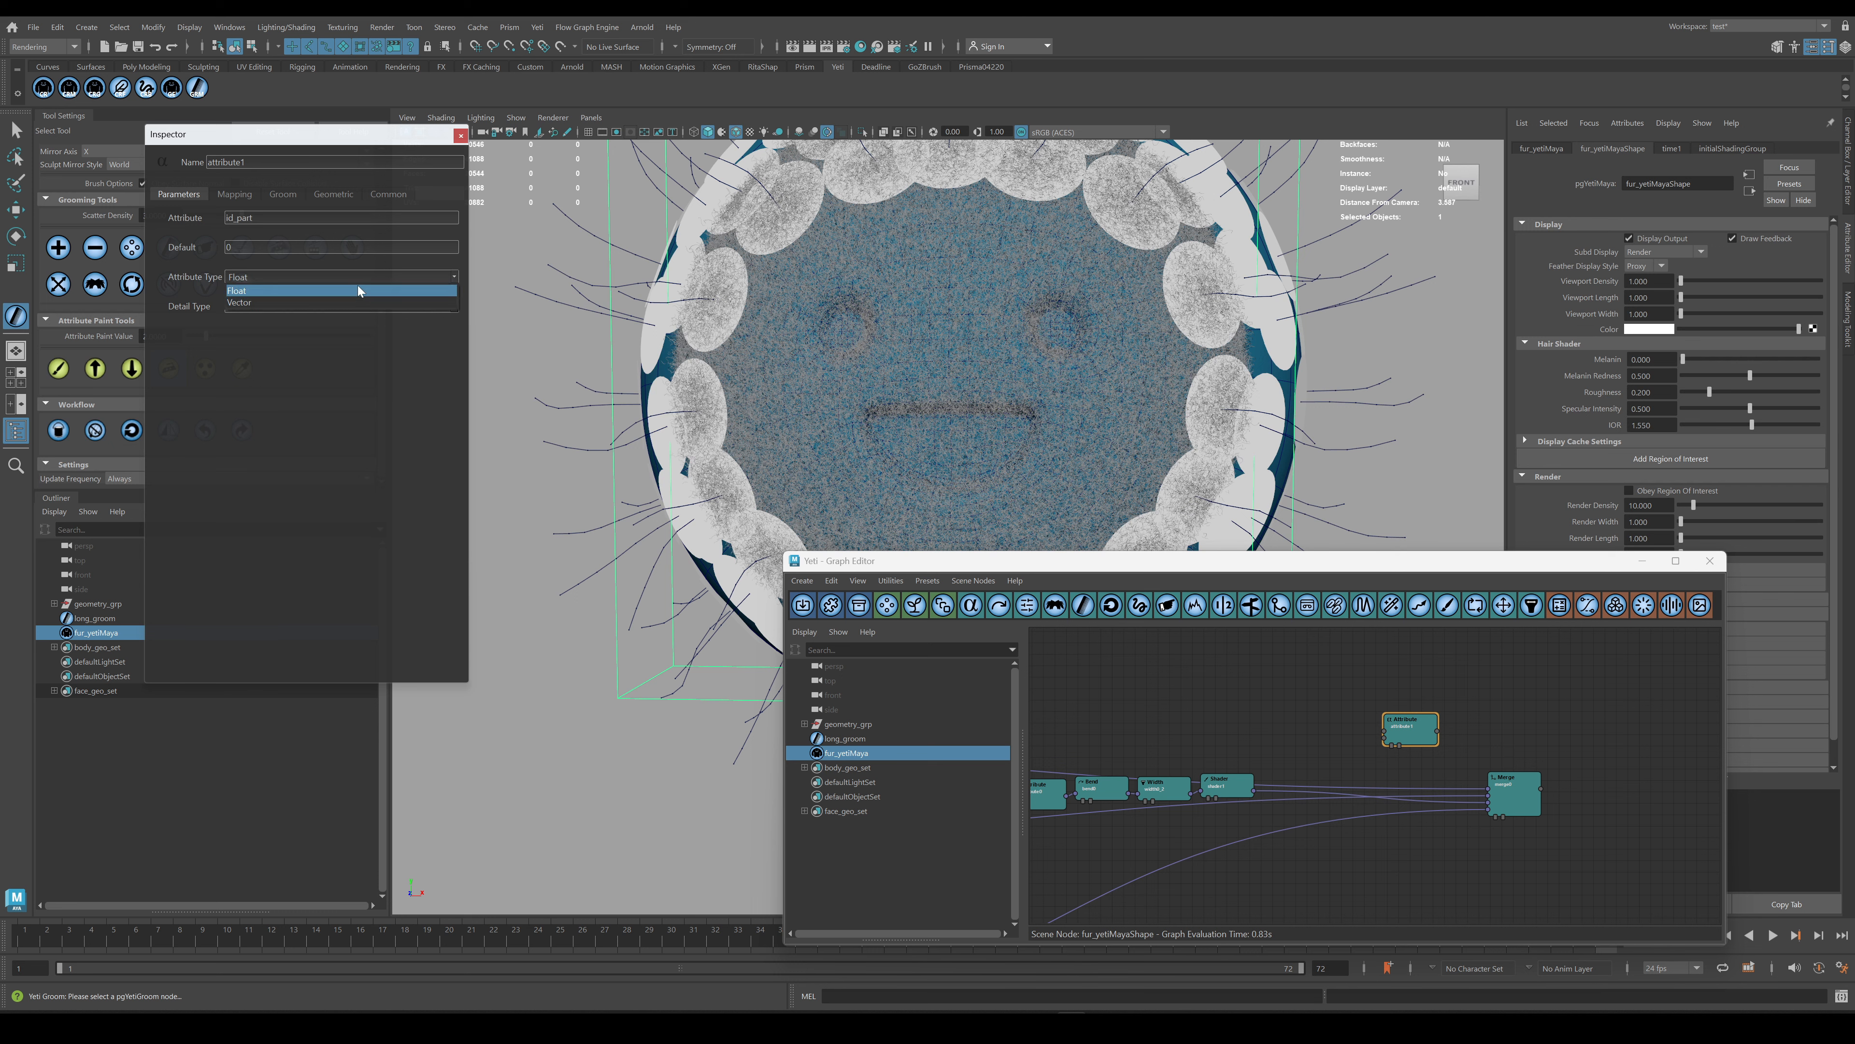
pyautogui.click(358, 285)
# Set the id_part attribute's Detail Type to Vertex and map it as a renderable attribute named id_part.
pyautogui.click(454, 306)
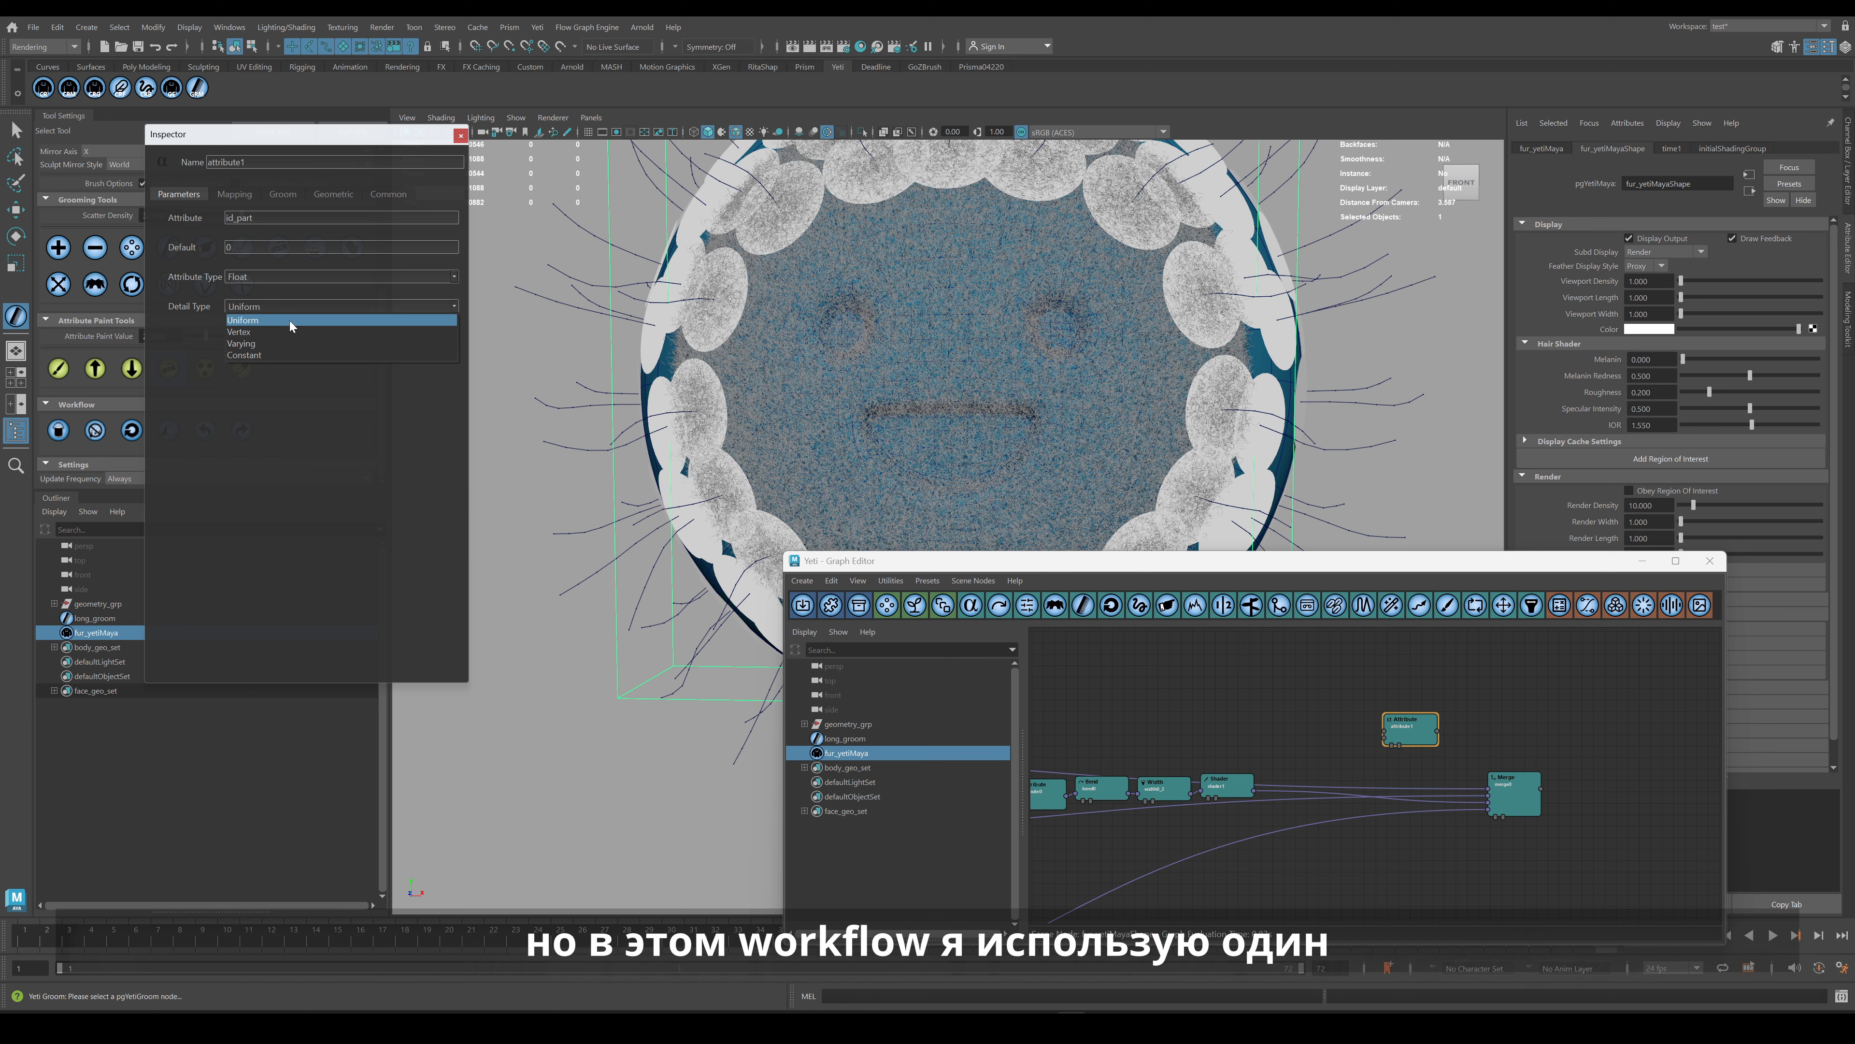
pyautogui.click(289, 329)
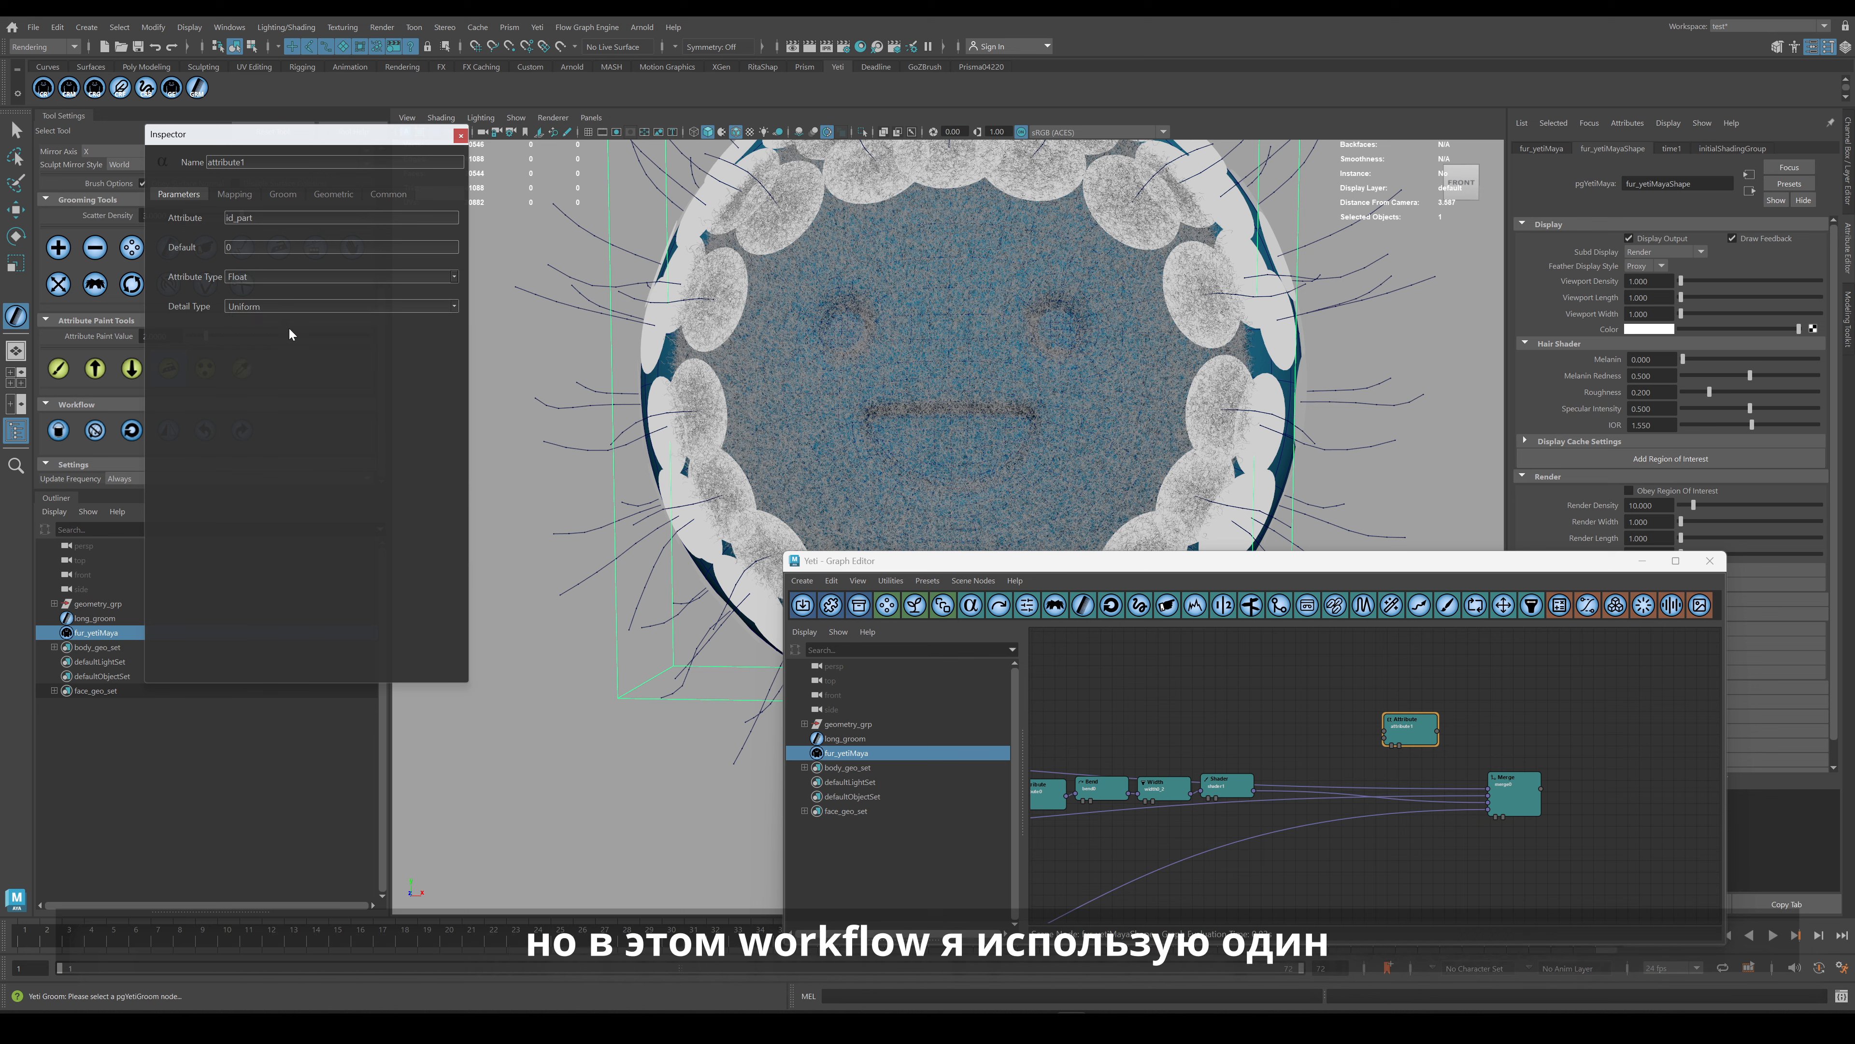
pyautogui.click(232, 193)
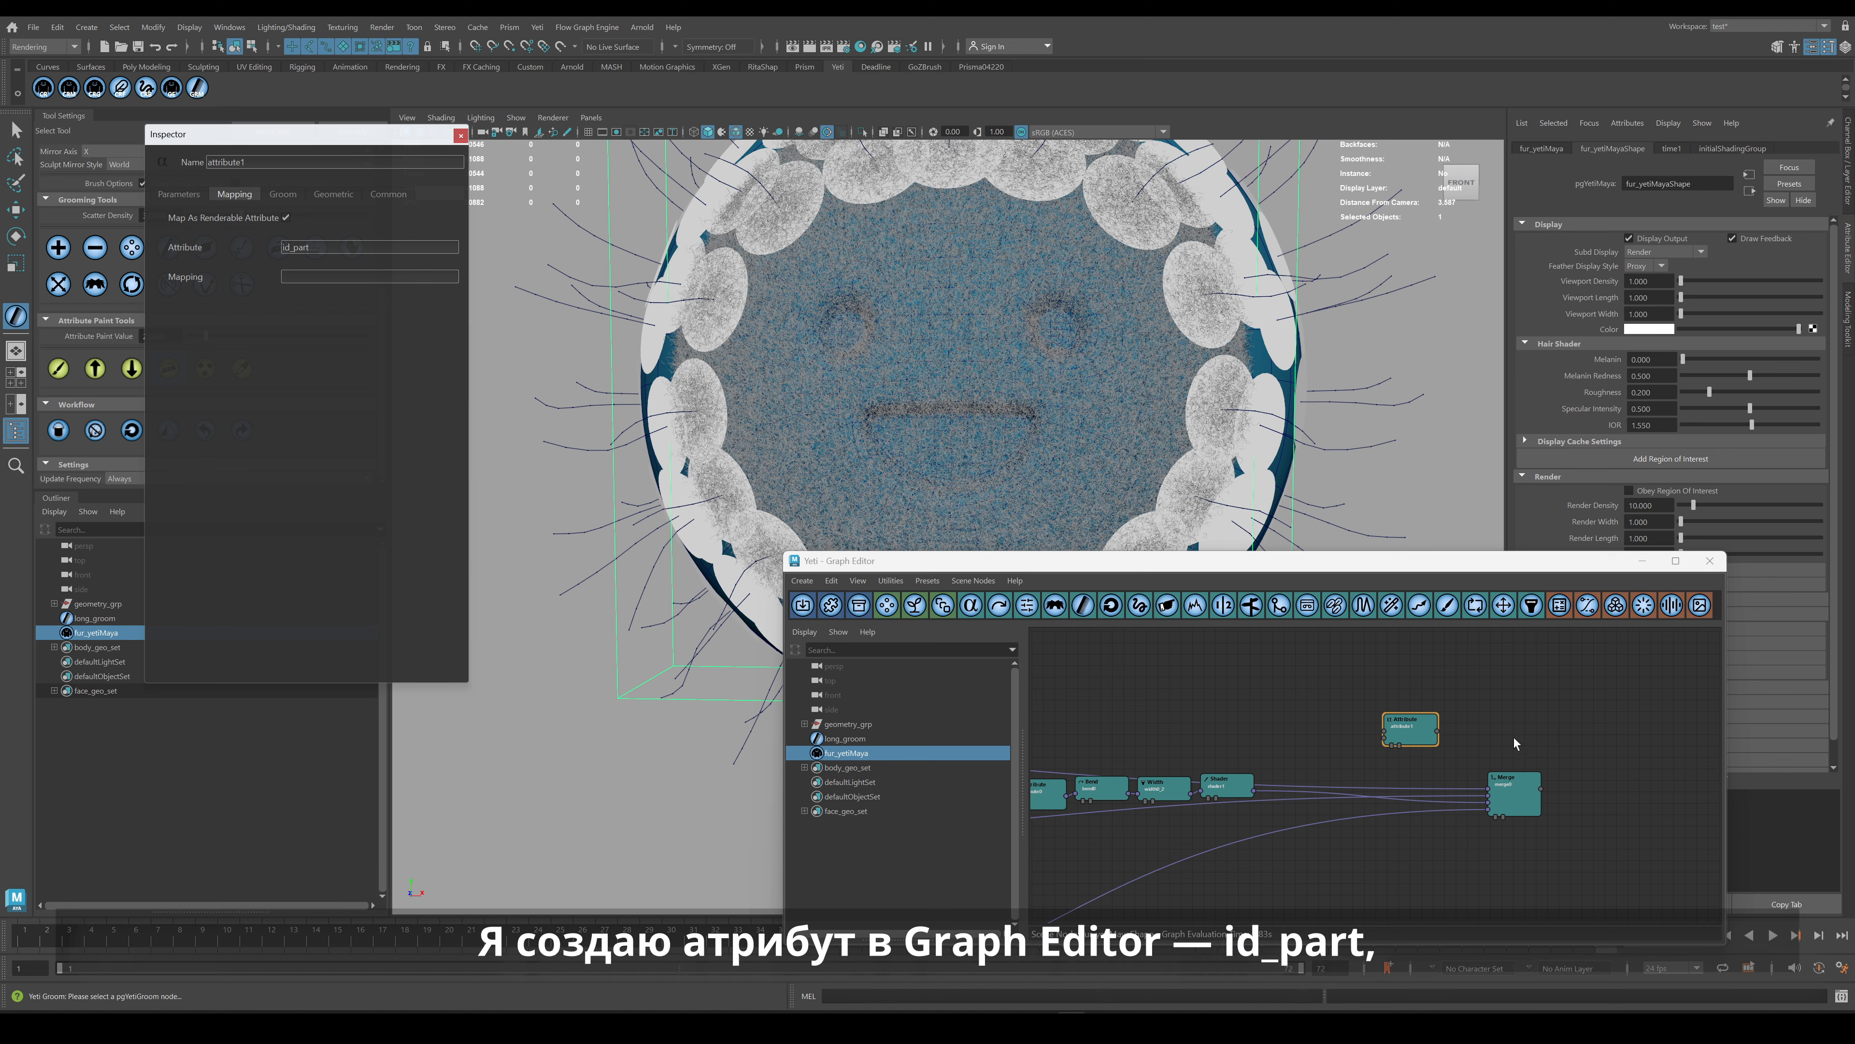
# Wire copies of the id_part Attribute node between the four fur branches and the Merge node, then select attribute1.
pyautogui.keyDown('alt'); pyautogui.moveTo(1515, 743); pyautogui.dragTo(1503, 711, button='middle'); pyautogui.keyUp('alt')
pyautogui.moveTo(1408, 704); pyautogui.dragTo(1414, 703)
pyautogui.keyDown('alt'); pyautogui.moveTo(1267, 712); pyautogui.dragTo(1597, 712, button='middle'); pyautogui.keyUp('alt')
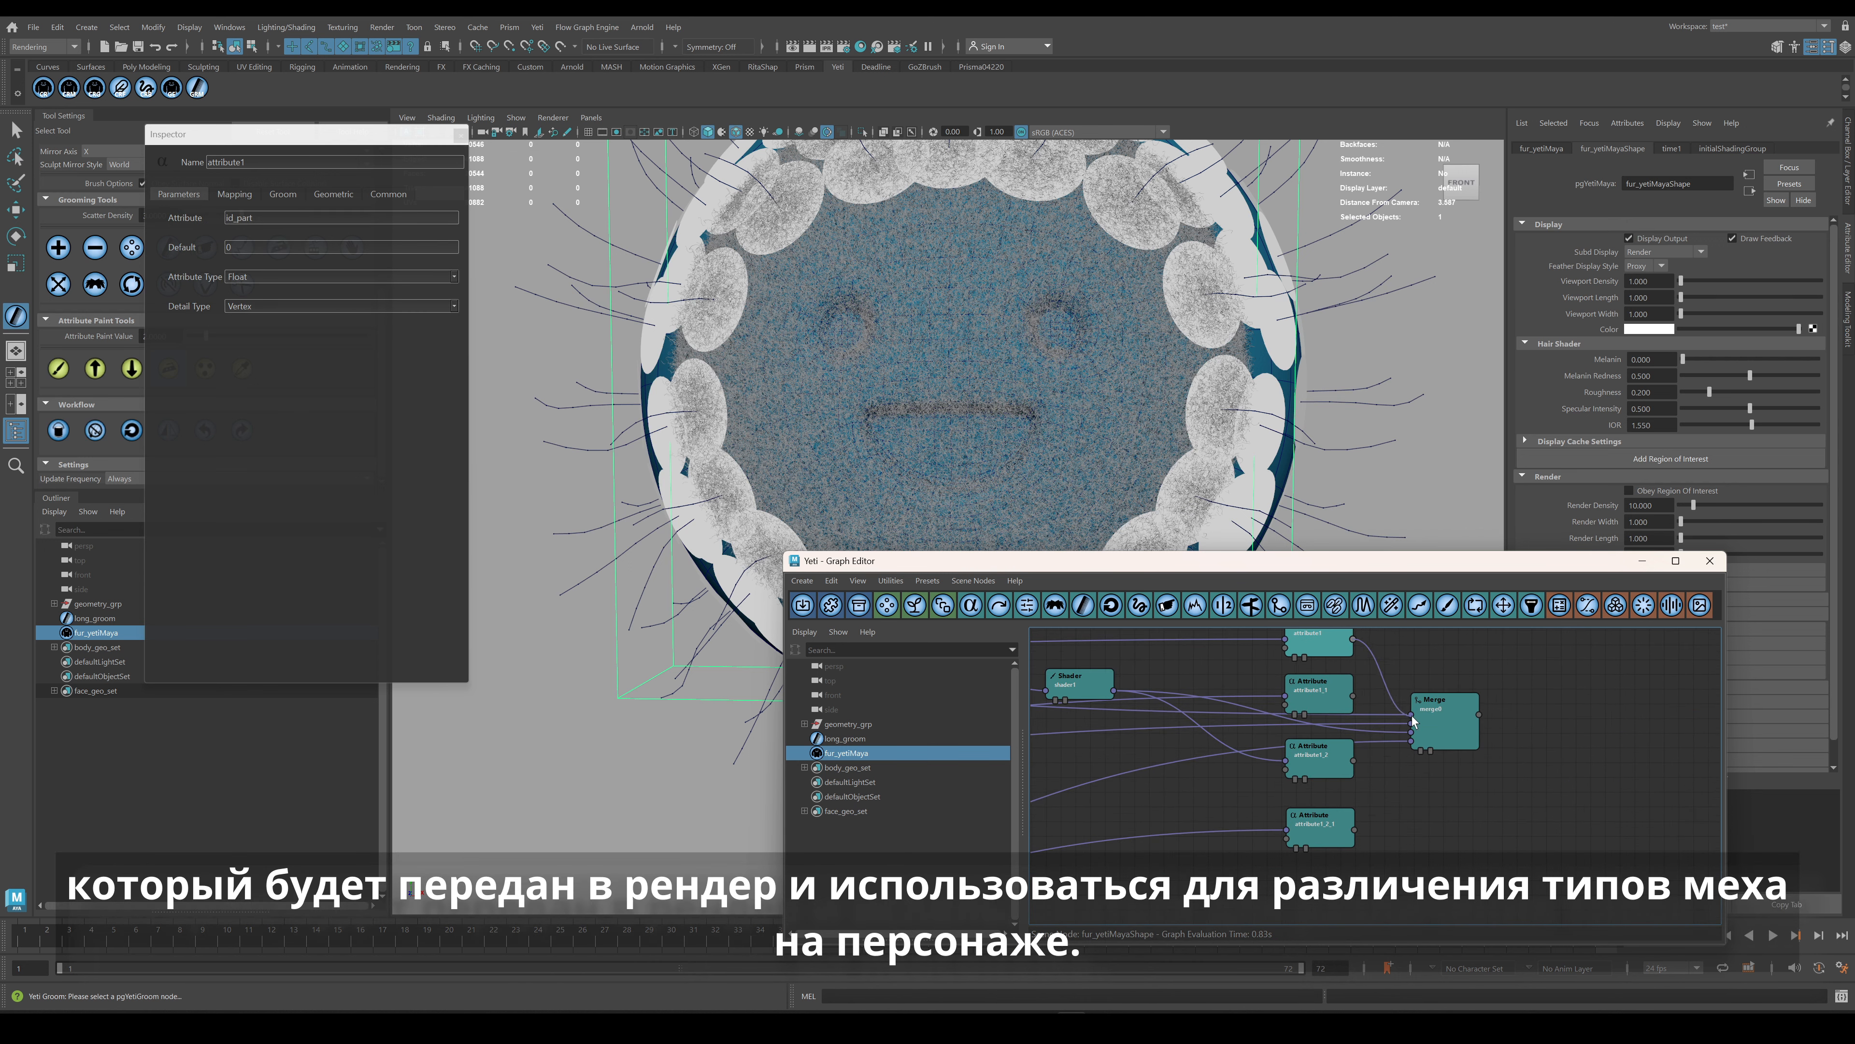
pyautogui.moveTo(1412, 716)
pyautogui.mouseDown()
pyautogui.moveTo(1397, 750)
pyautogui.moveTo(1411, 744)
pyautogui.mouseUp()
pyautogui.moveTo(1438, 763); pyautogui.dragTo(1475, 856, button='middle')
pyautogui.click(1367, 742)
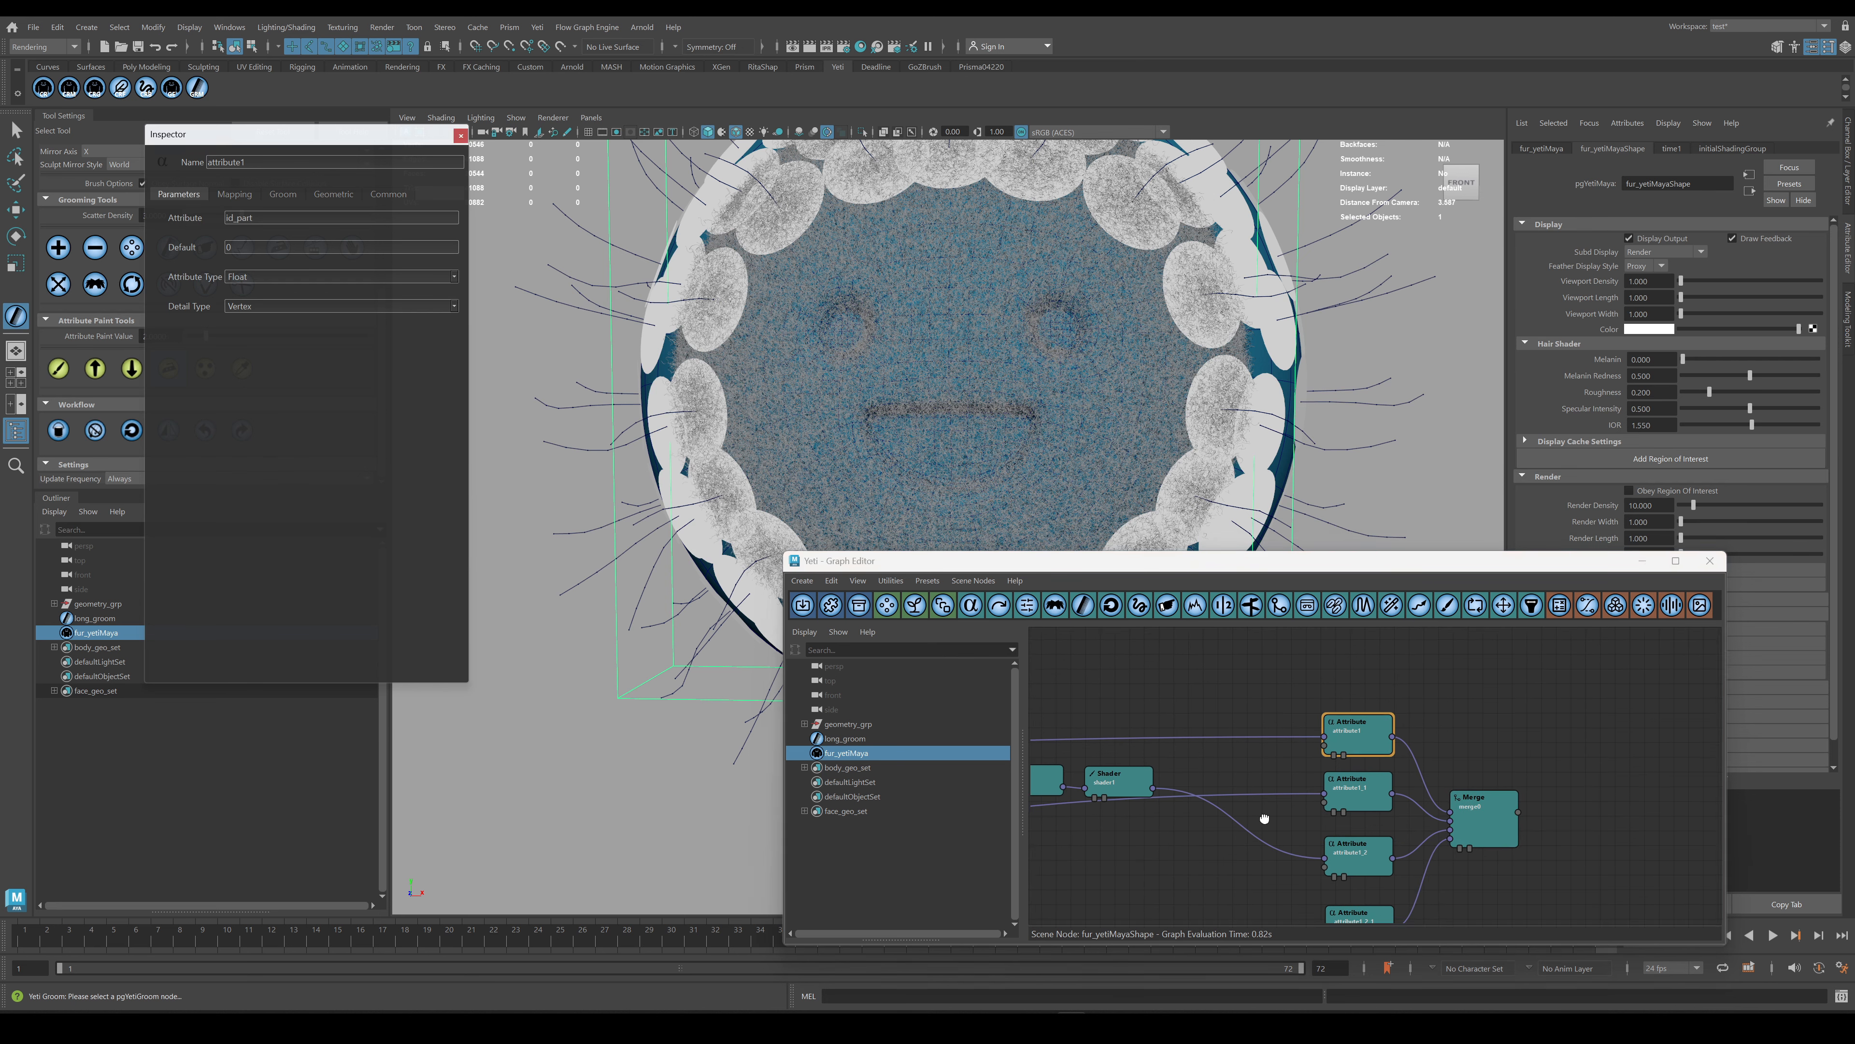
# Give the id_part Attribute node copies attribute1_1 and attribute1_2 distinct Default values, using 2 on attribute1_2.
pyautogui.scroll(-5, 1263, 820)
pyautogui.moveTo(1096, 833); pyautogui.dragTo(1379, 812, button='middle')
pyautogui.scroll(-1, 1378, 812)
pyautogui.click(1634, 760)
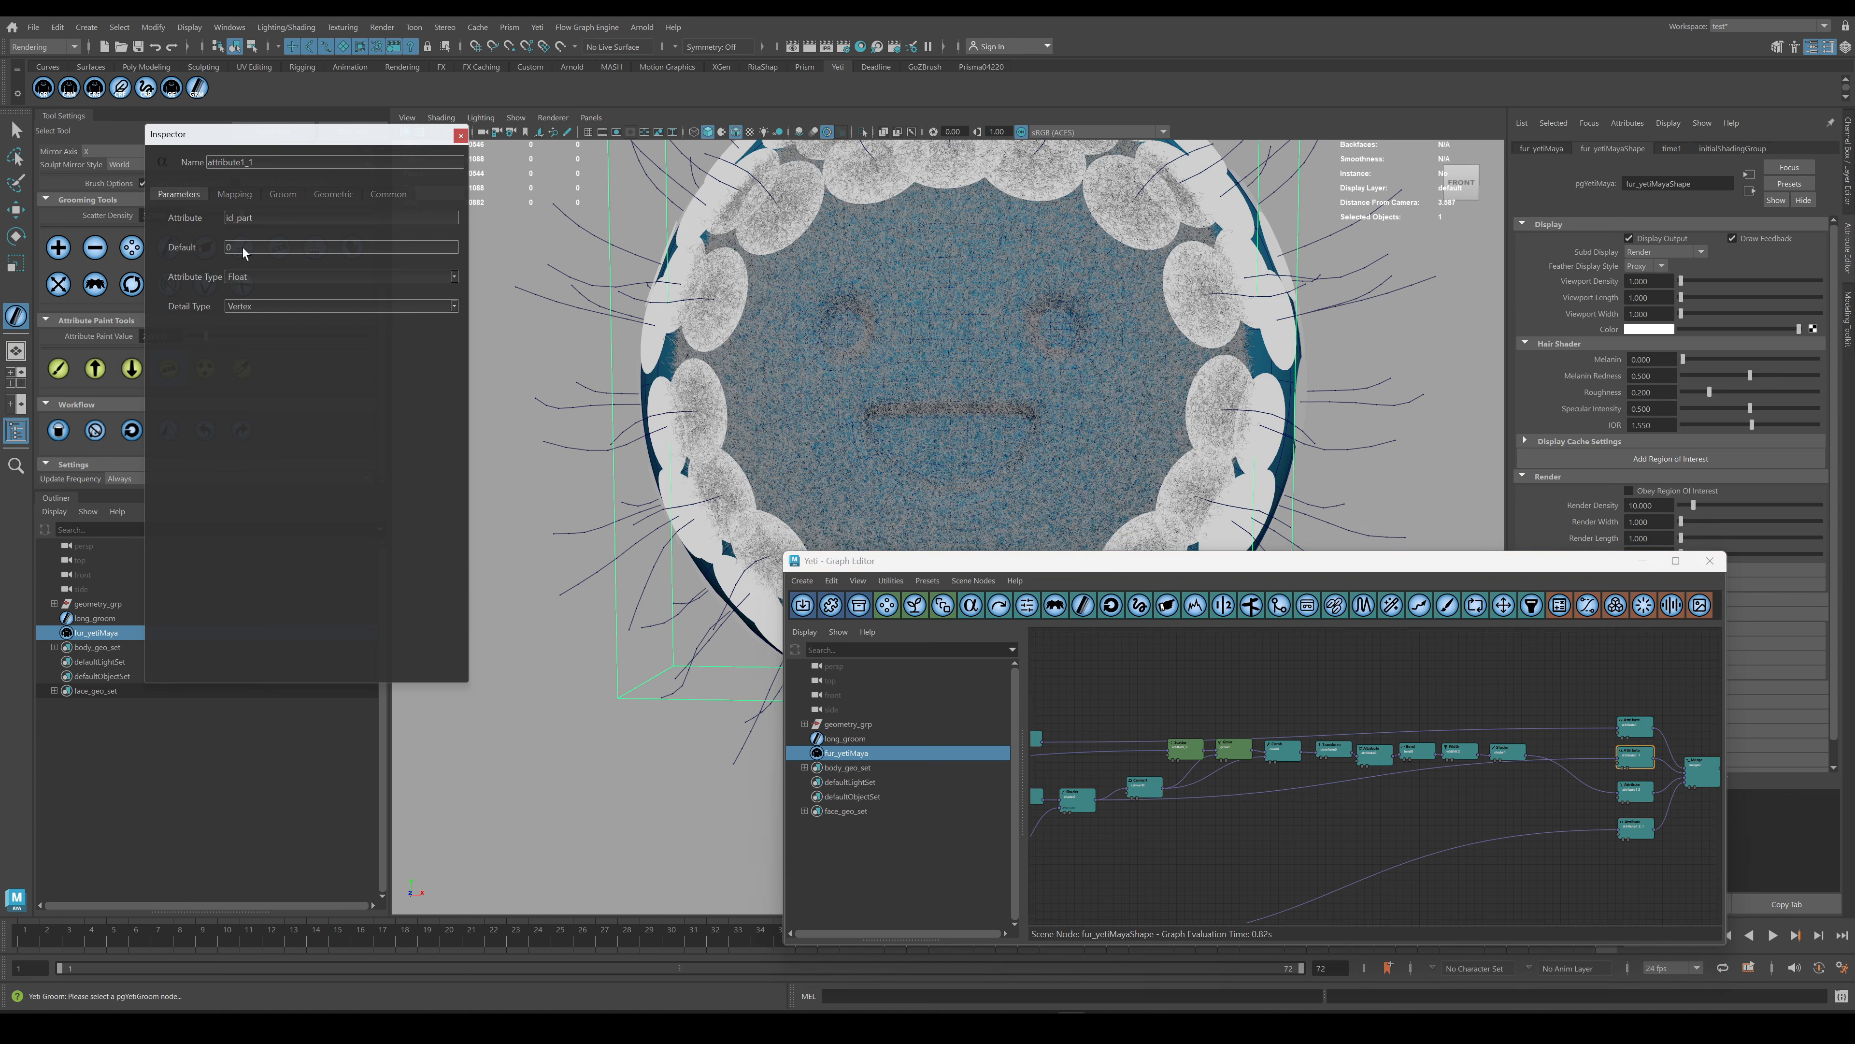
pyautogui.moveTo(1541, 859); pyautogui.dragTo(1460, 776, button='middle')
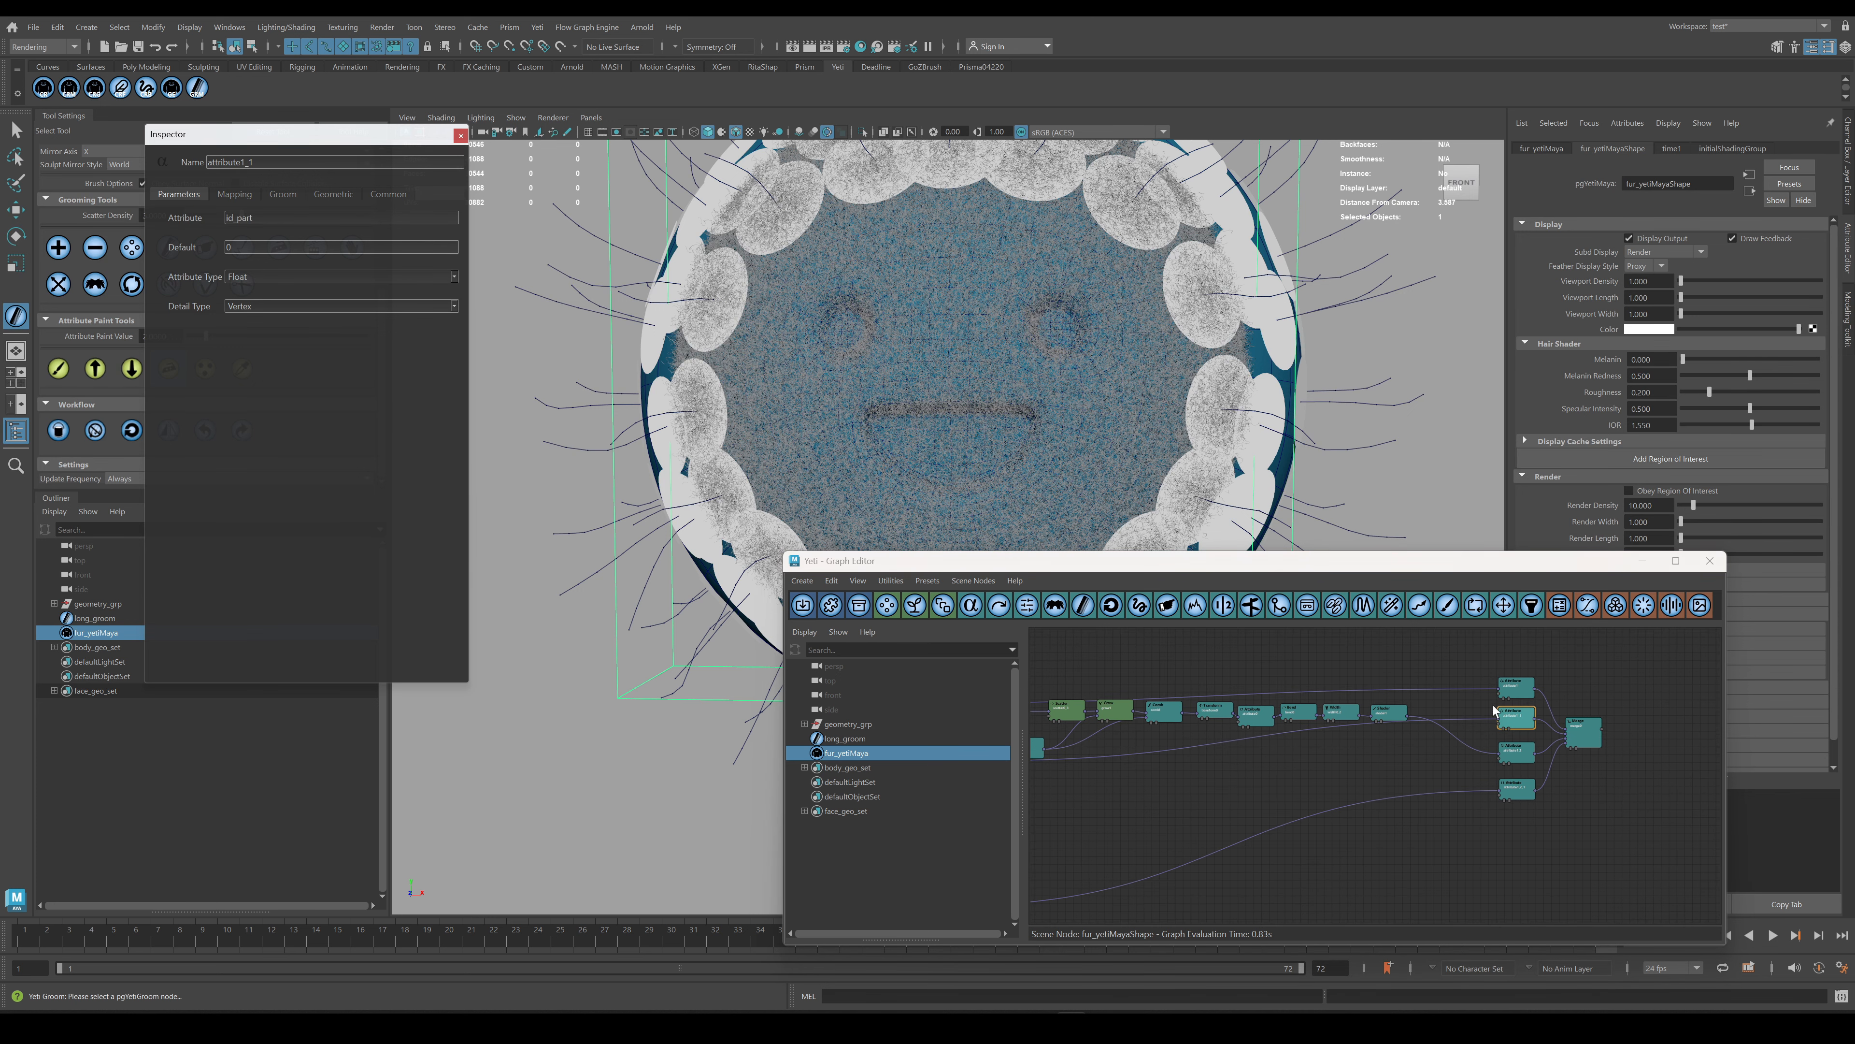
pyautogui.click(1517, 753)
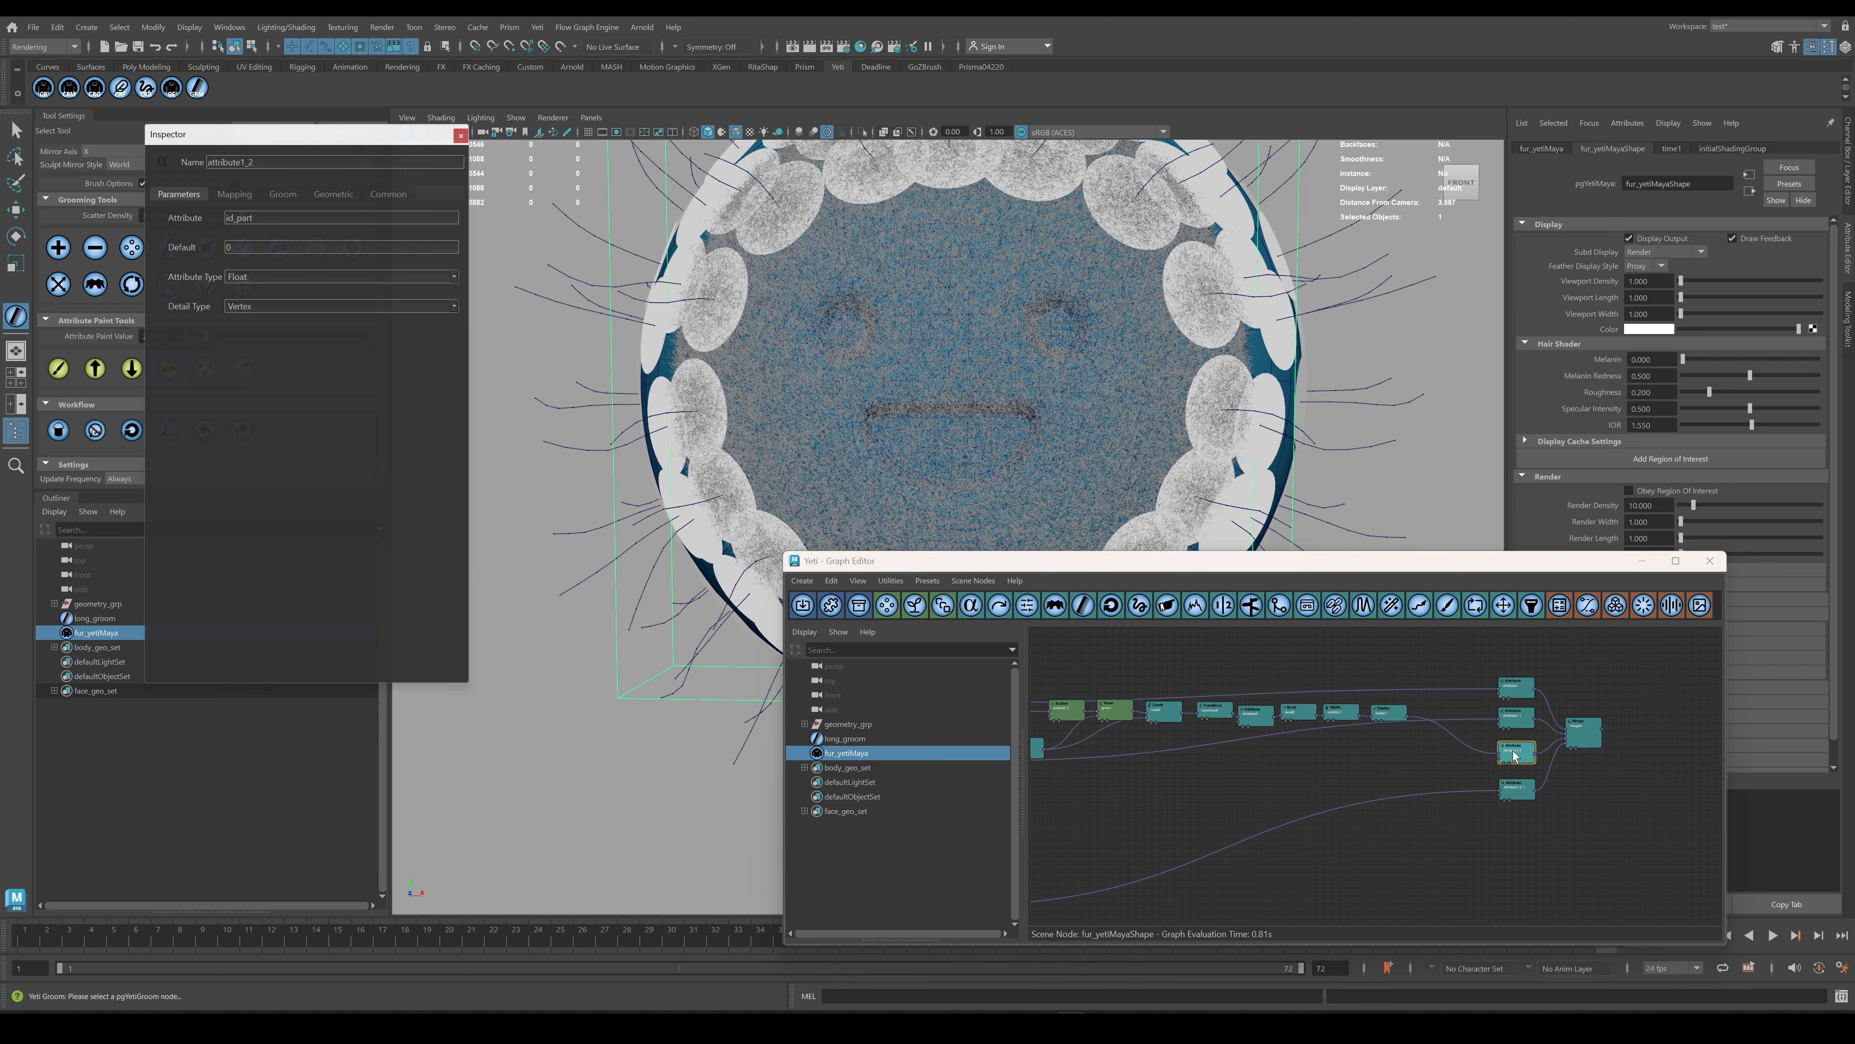
pyautogui.click(1449, 863)
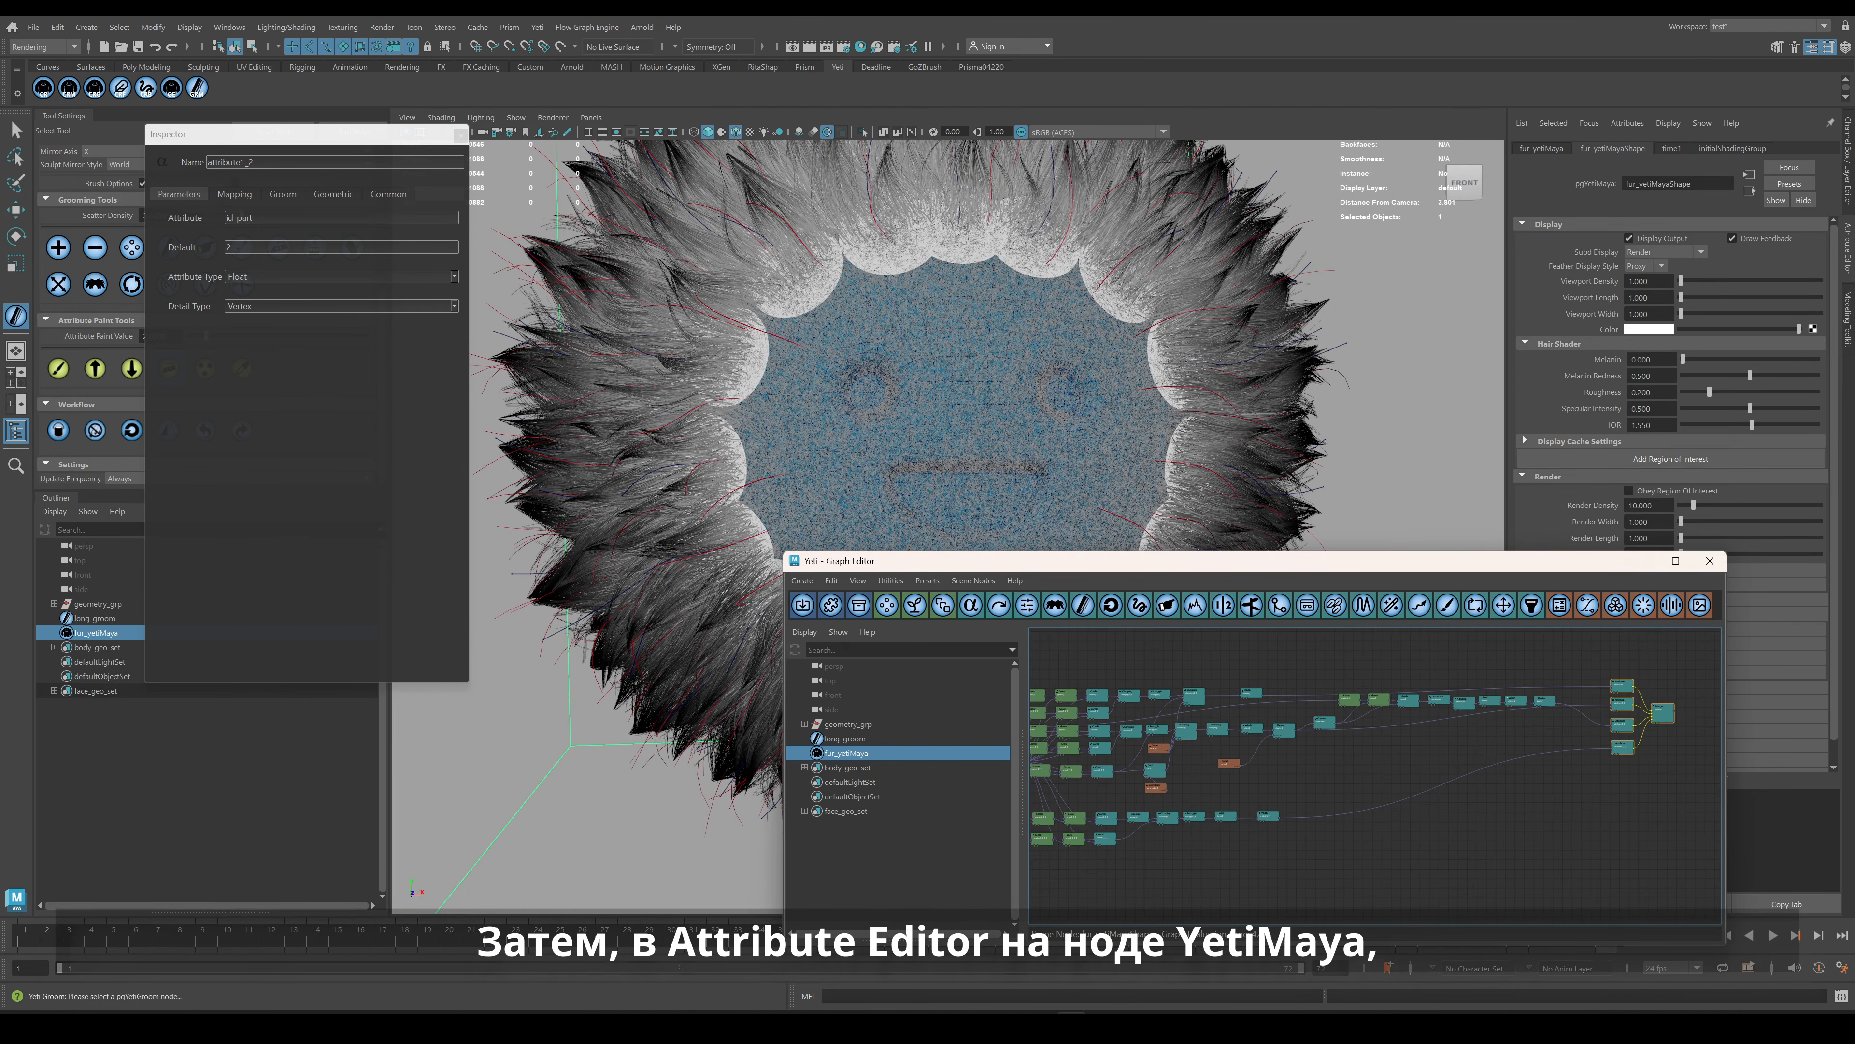
# Set the Render Density of the fur_yetiMaya shape to 1.
pyautogui.write('1')
pyautogui.moveTo(1659, 506); pyautogui.dragTo(1330, 500)
pyautogui.press('Return')
# Edit Ai Min Pixel Width in the fur shape's Extra Attributes and switch its display mode to Display & Render.
pyautogui.scroll(-2, 1603, 702)
pyautogui.click(1612, 761)
pyautogui.scroll(-16, 1630, 706)
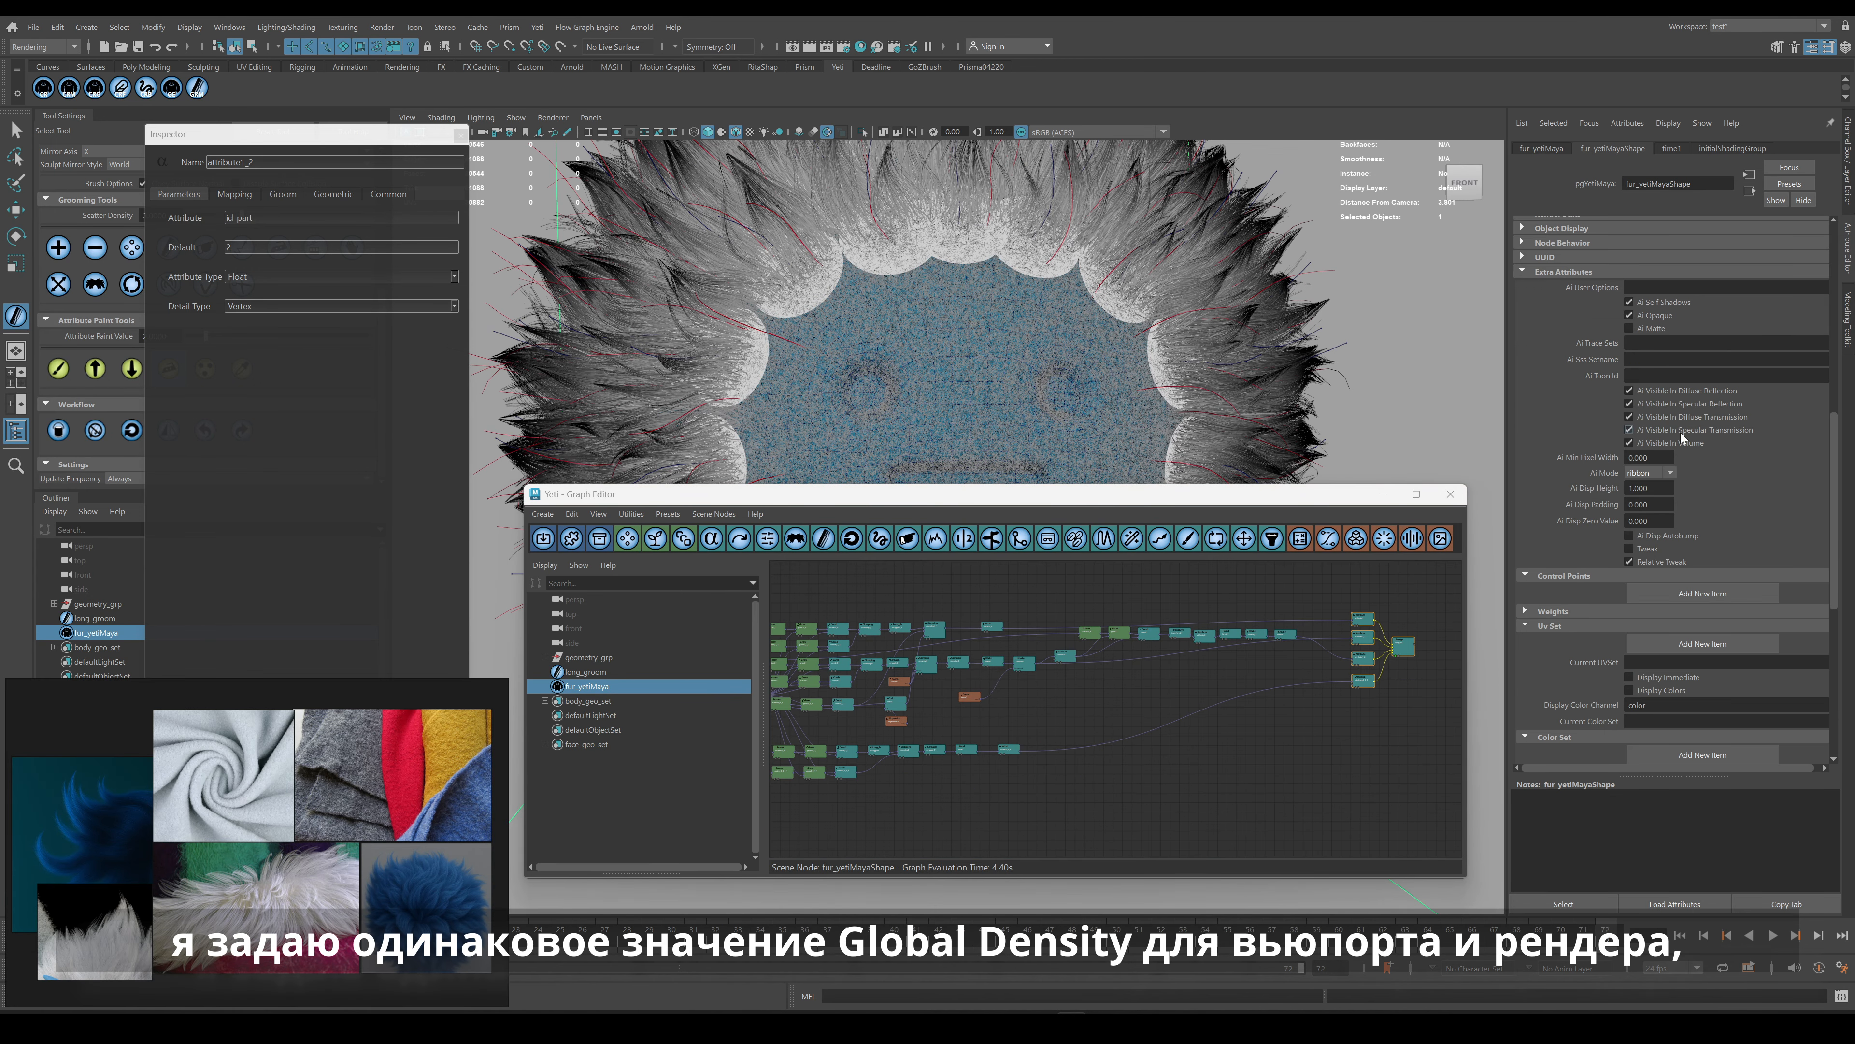
pyautogui.moveTo(1650, 457); pyautogui.dragTo(1635, 458)
pyautogui.scroll(10, 1739, 464)
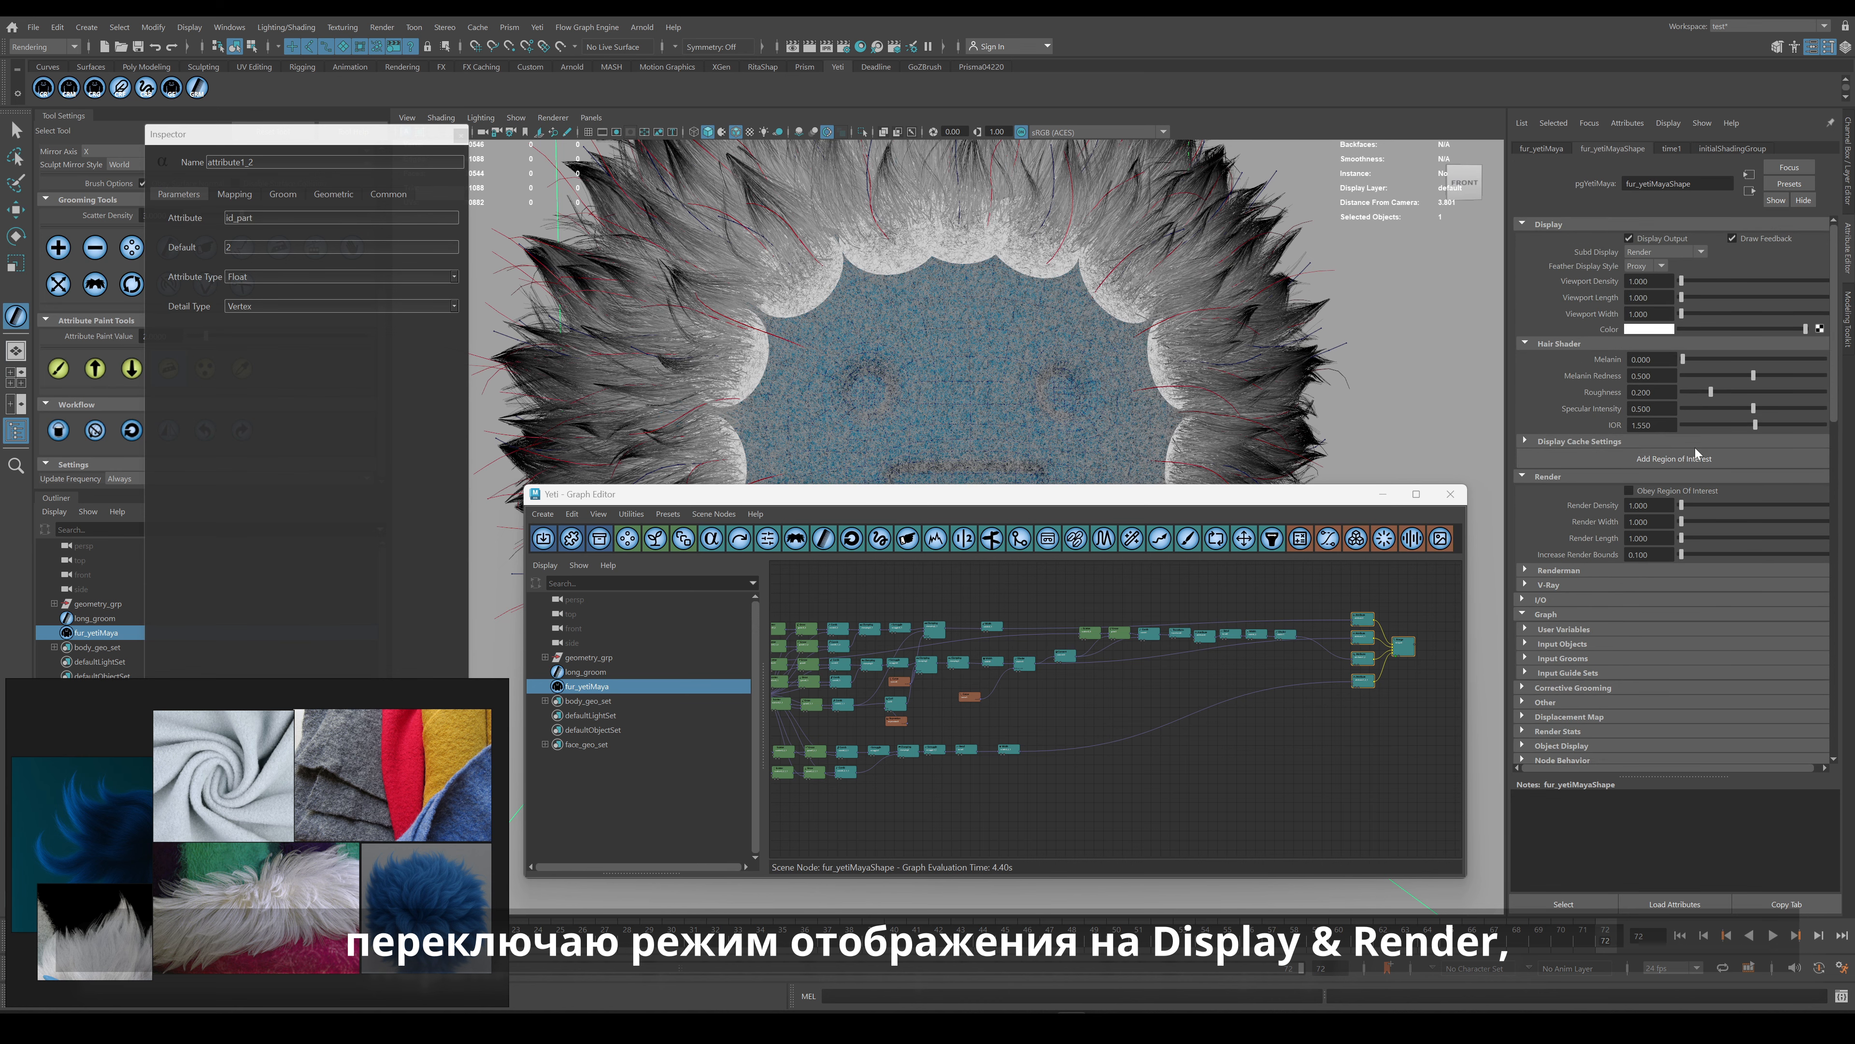
pyautogui.click(1674, 251)
pyautogui.click(1656, 281)
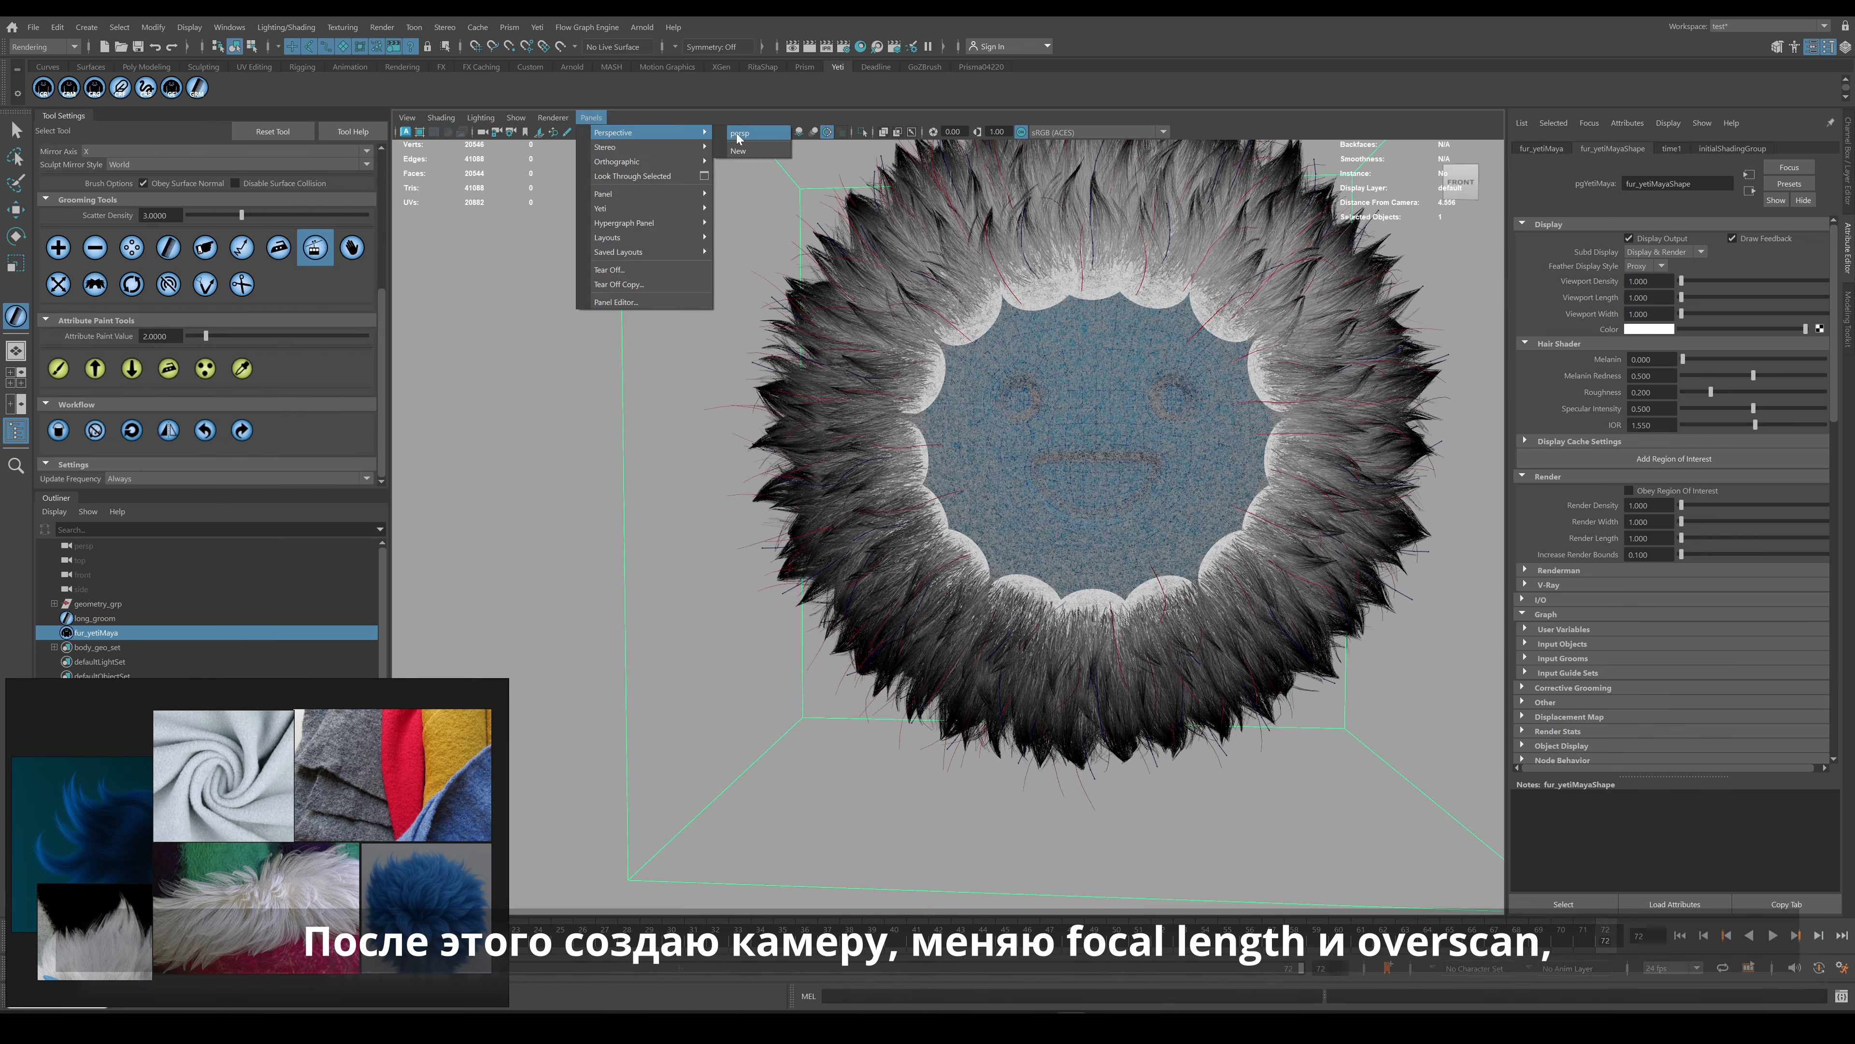
# Look through a new perspective camera and set its Focal Length to 60.
pyautogui.scroll(5, 1232, 384)
pyautogui.click(1644, 323)
pyautogui.write('60')
pyautogui.press('Return')
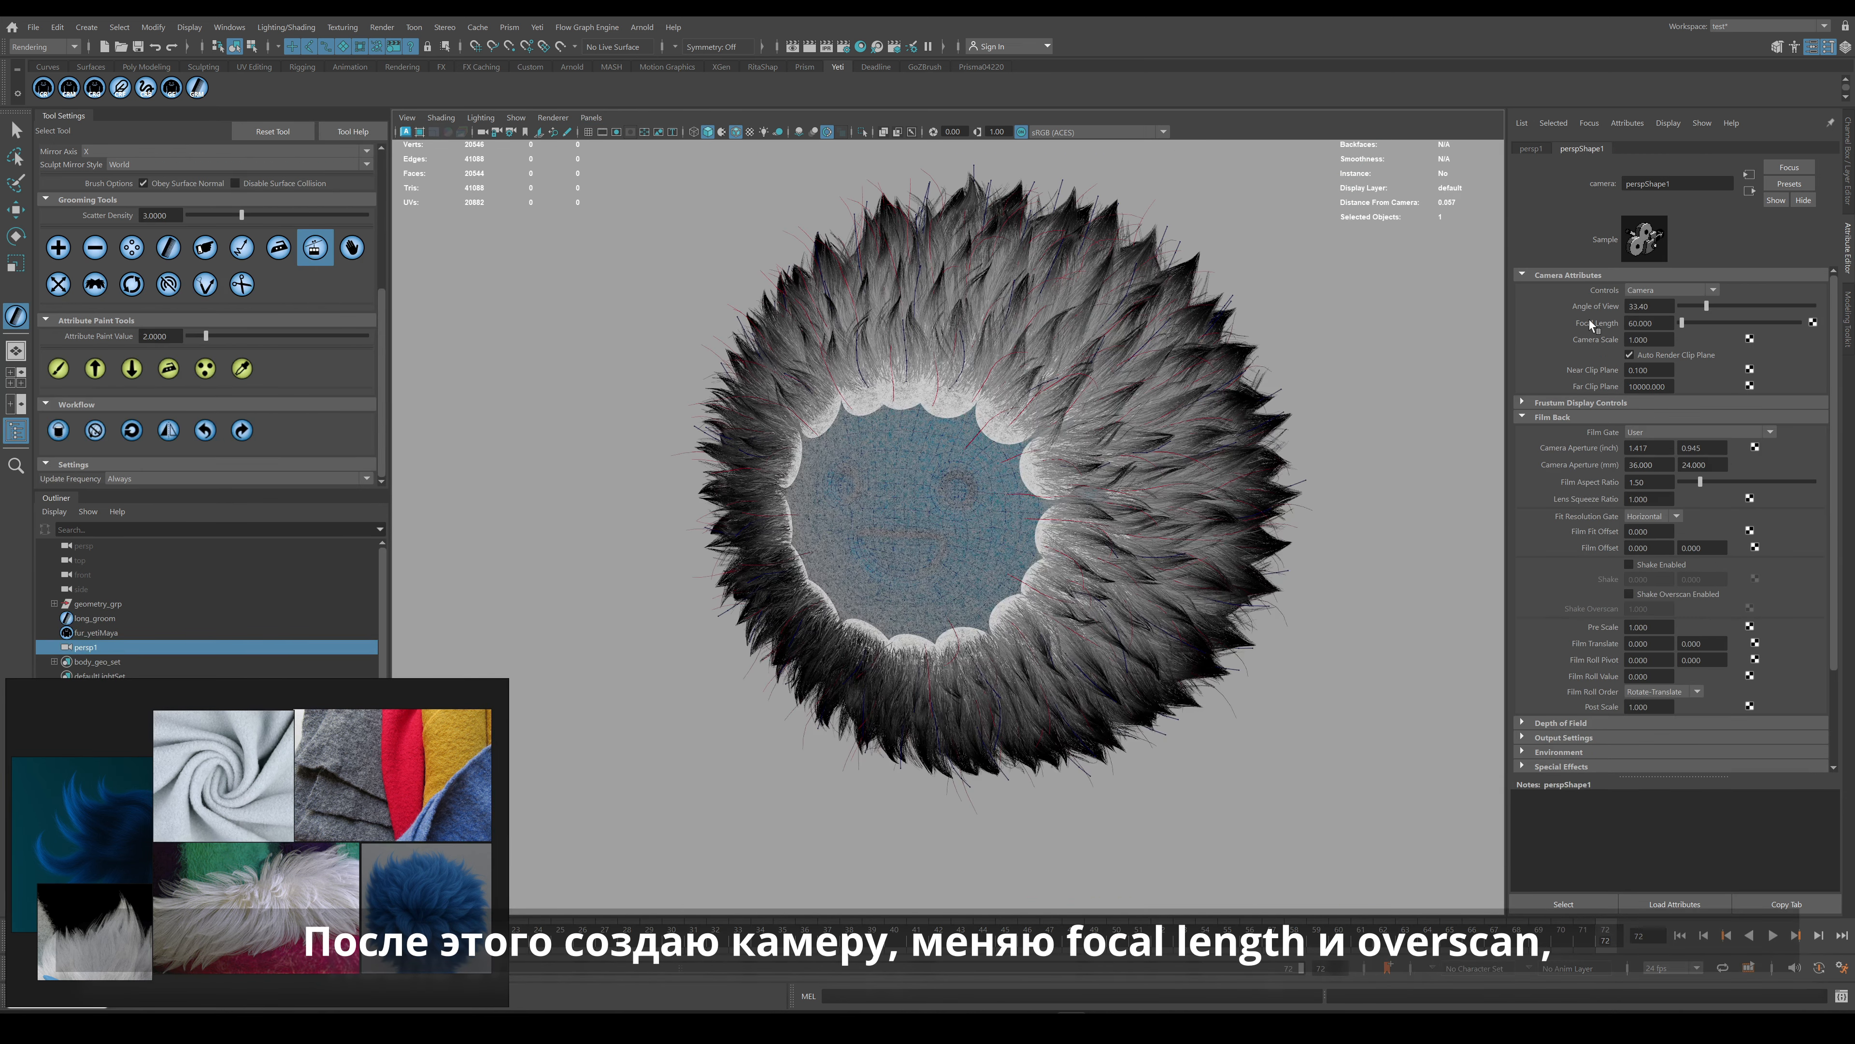
# Show the new camera's resolution gate and gate mask, set Overscan to about 1.7, and frame the fur ball inside the gate.
pyautogui.click(602, 132)
pyautogui.click(615, 132)
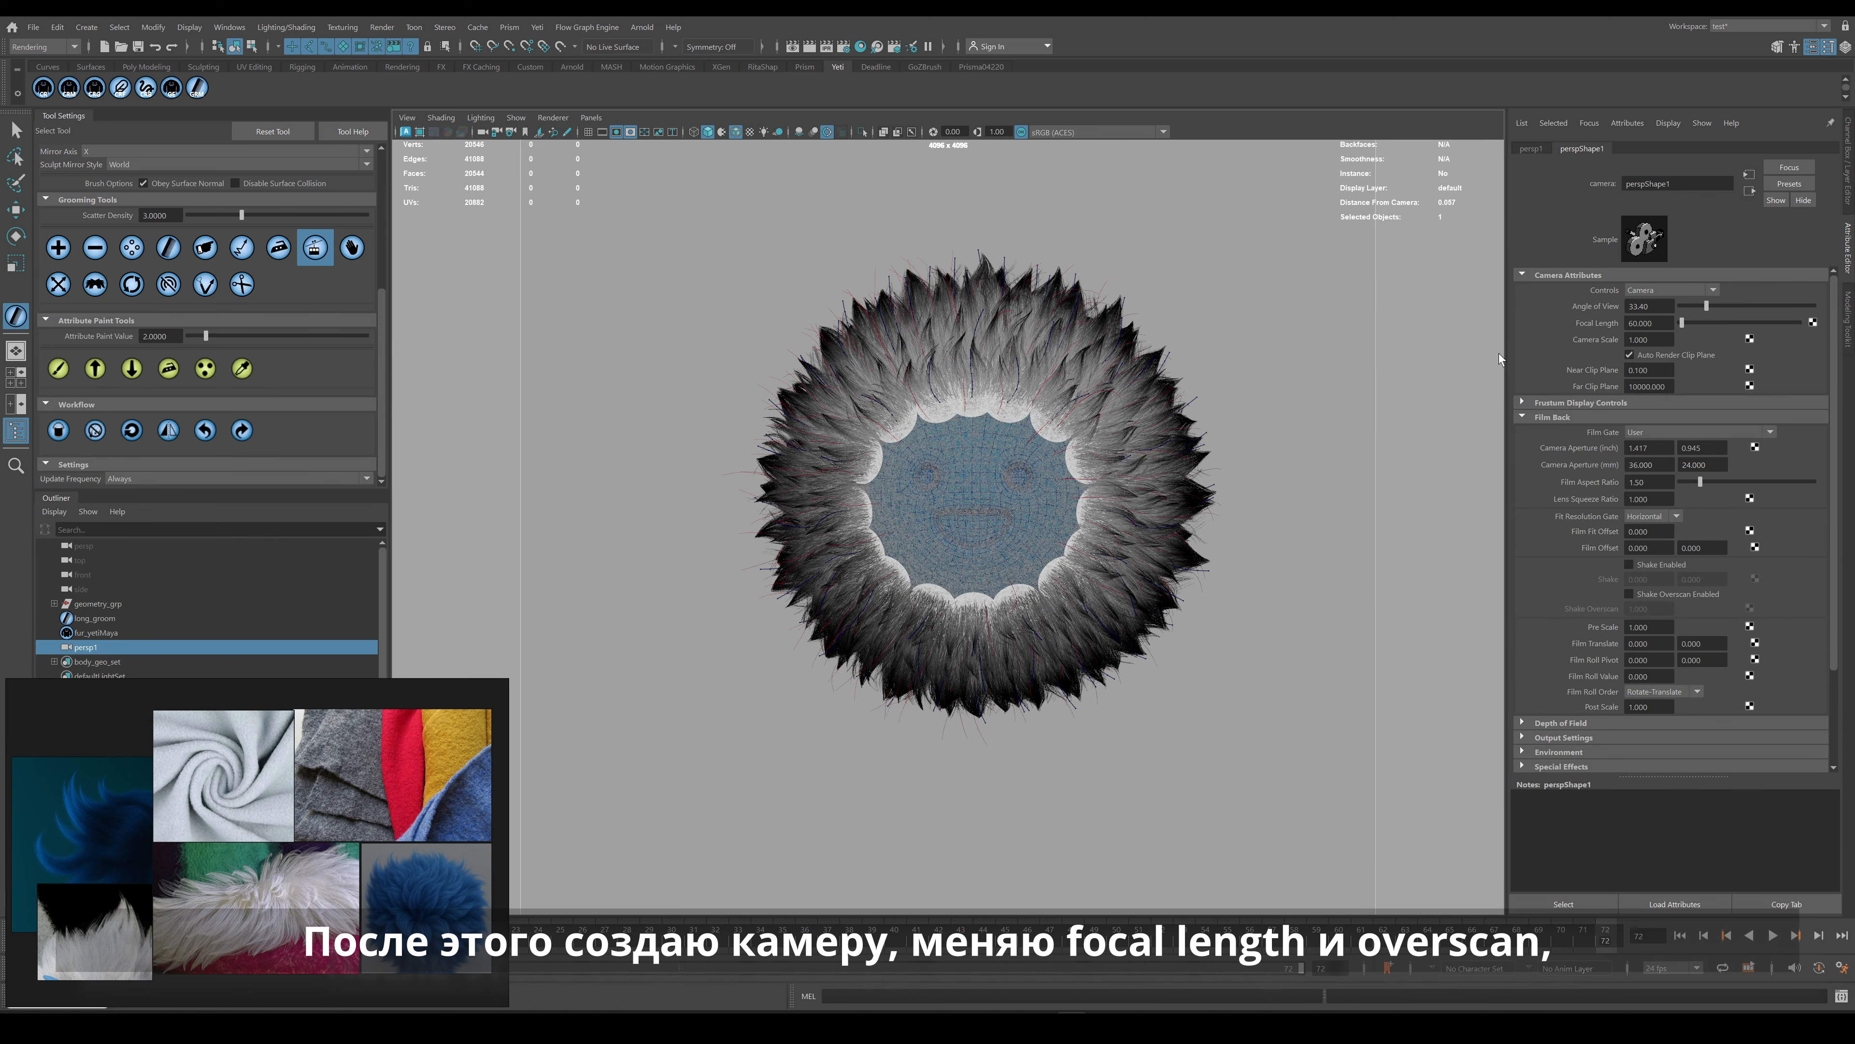
pyautogui.scroll(-3, 1699, 600)
pyautogui.click(1567, 663)
pyautogui.scroll(-2, 1607, 687)
pyautogui.keyDown('ctrl'); pyautogui.moveTo(1645, 729); pyautogui.dragTo(1677, 728); pyautogui.keyUp('ctrl')
pyautogui.scroll(3, 1159, 654)
pyautogui.moveTo(1159, 654)
pyautogui.keyDown('alt'); pyautogui.mouseDown()
pyautogui.moveTo(1113, 651)
pyautogui.moveTo(1142, 679)
pyautogui.mouseUp(); pyautogui.keyUp('alt')
pyautogui.scroll(2, 1143, 679)
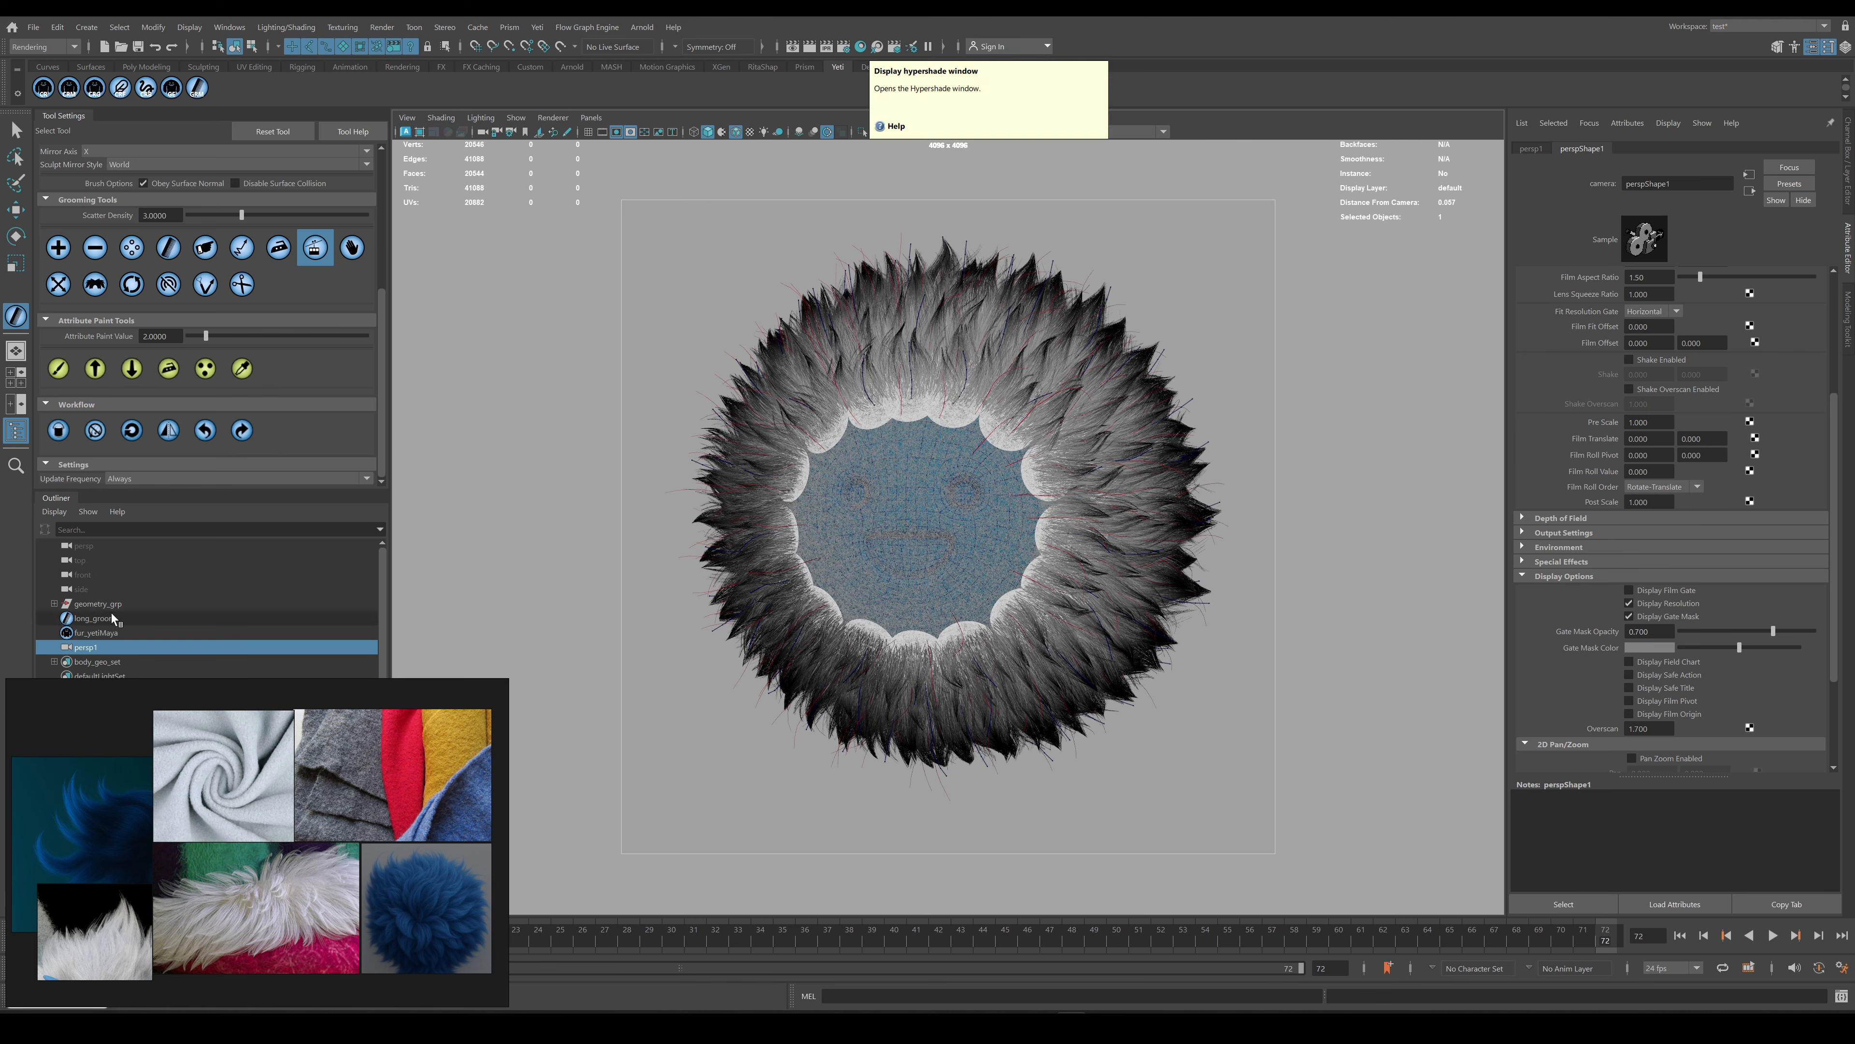
# Assign a new aiStandardHair material to fur_yetiMaya and raise its Diffuse weight to about 0.307.
pyautogui.click(108, 633)
pyautogui.moveTo(1164, 304); pyautogui.dragTo(1180, 480, button='right')
pyautogui.click(667, 467)
pyautogui.click(752, 566)
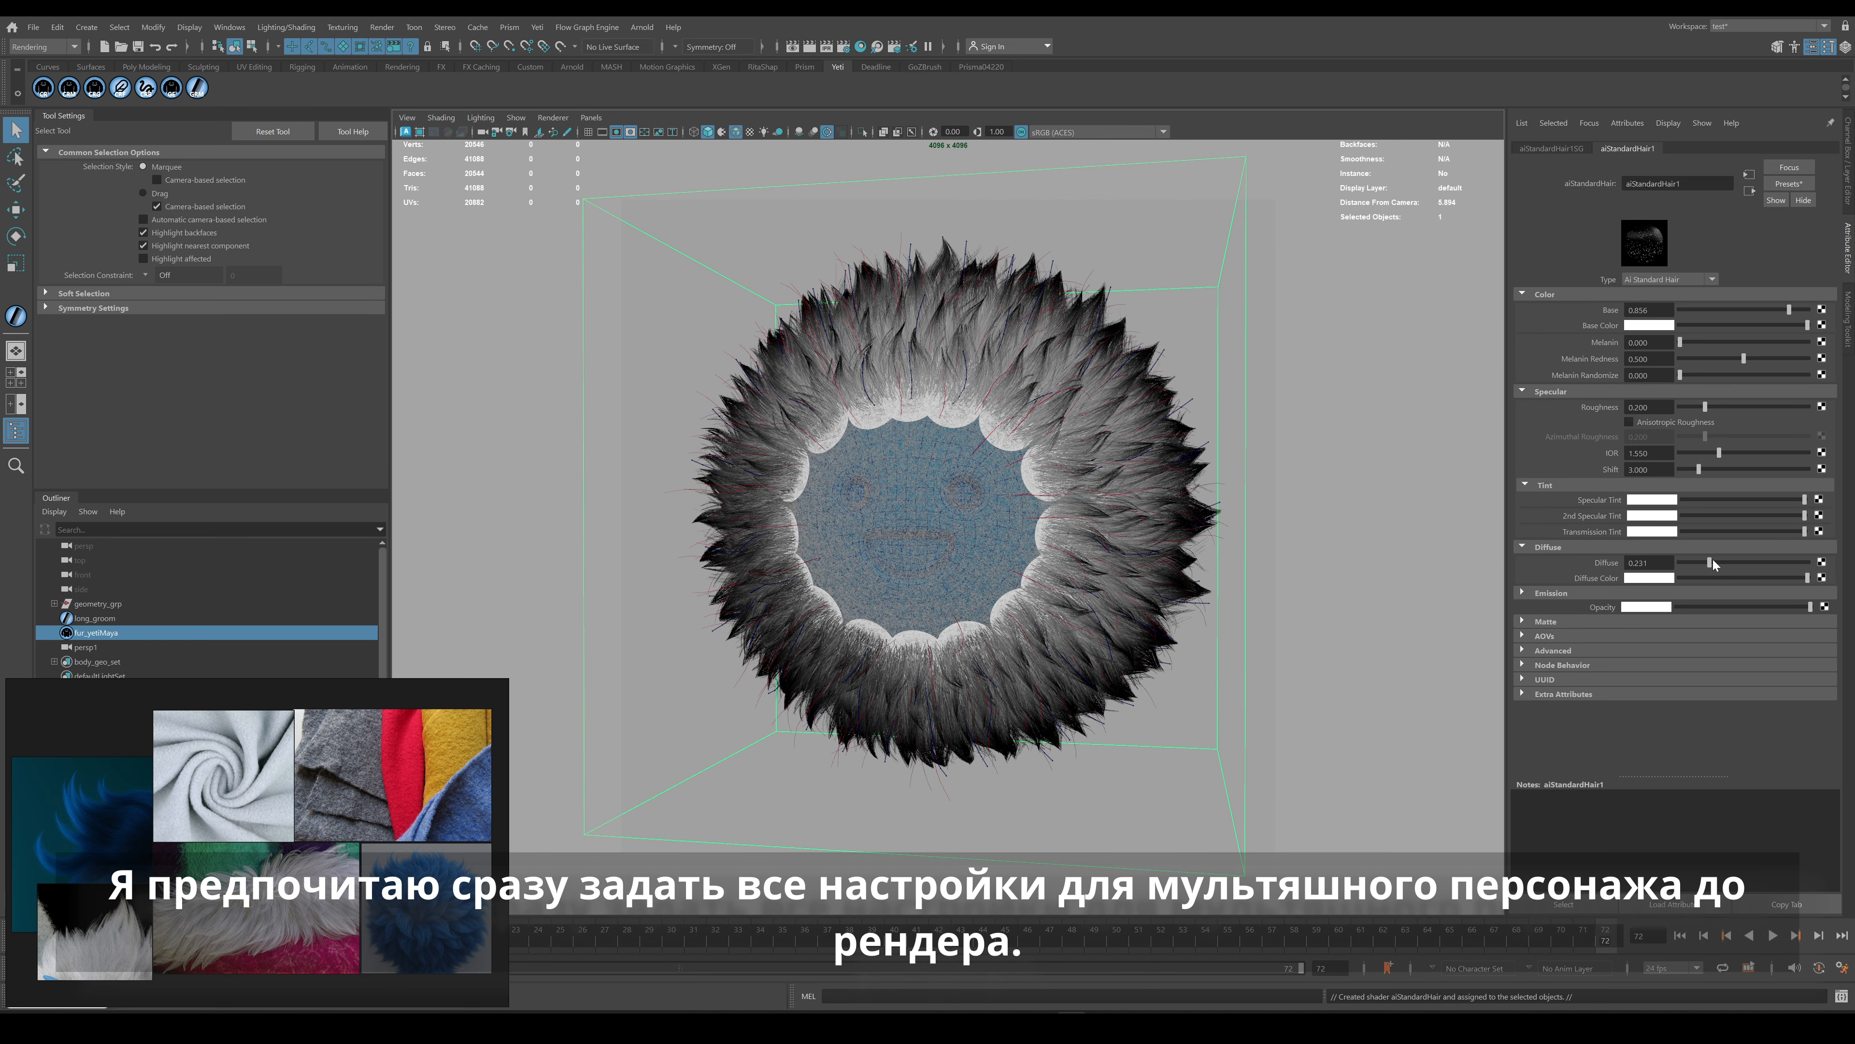
pyautogui.moveTo(1714, 559); pyautogui.dragTo(1719, 557)
pyautogui.press('f')
# Set the hair material's Base Color to a medium blue and give Diffuse Color the same blue.
pyautogui.click(1658, 325)
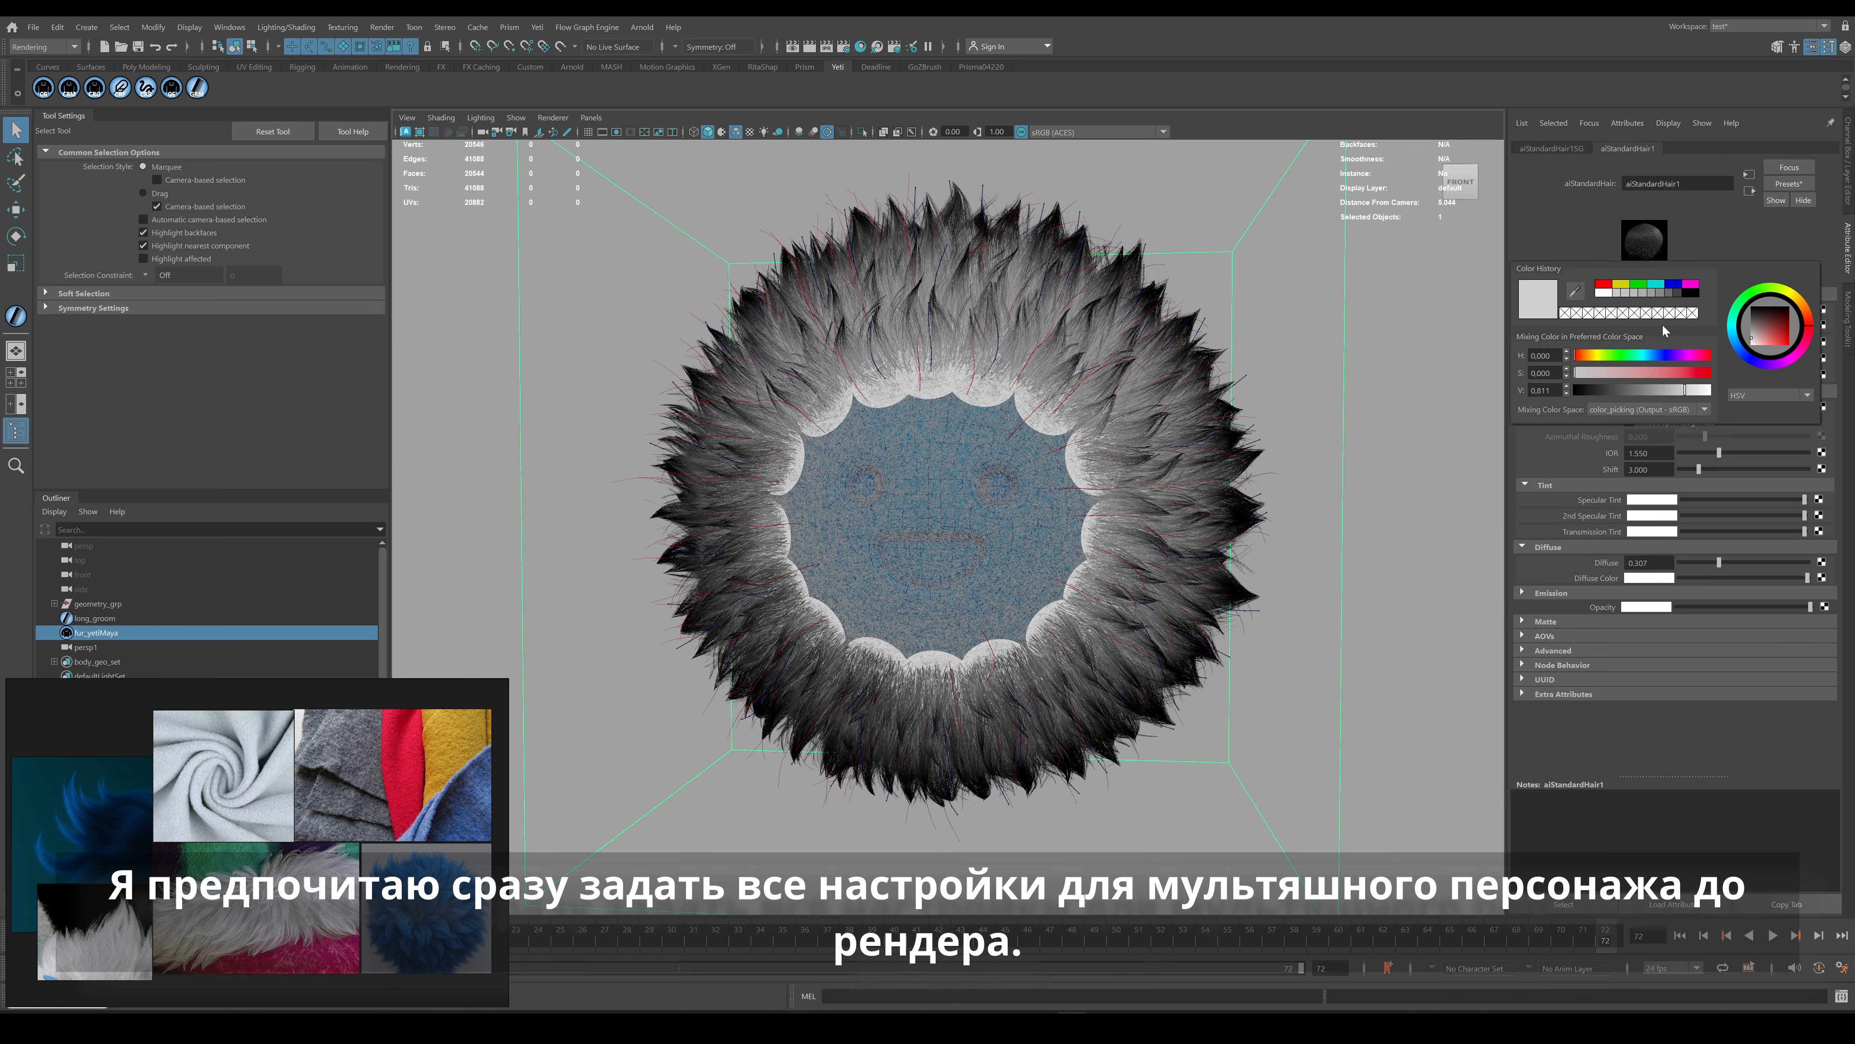
pyautogui.click(1669, 285)
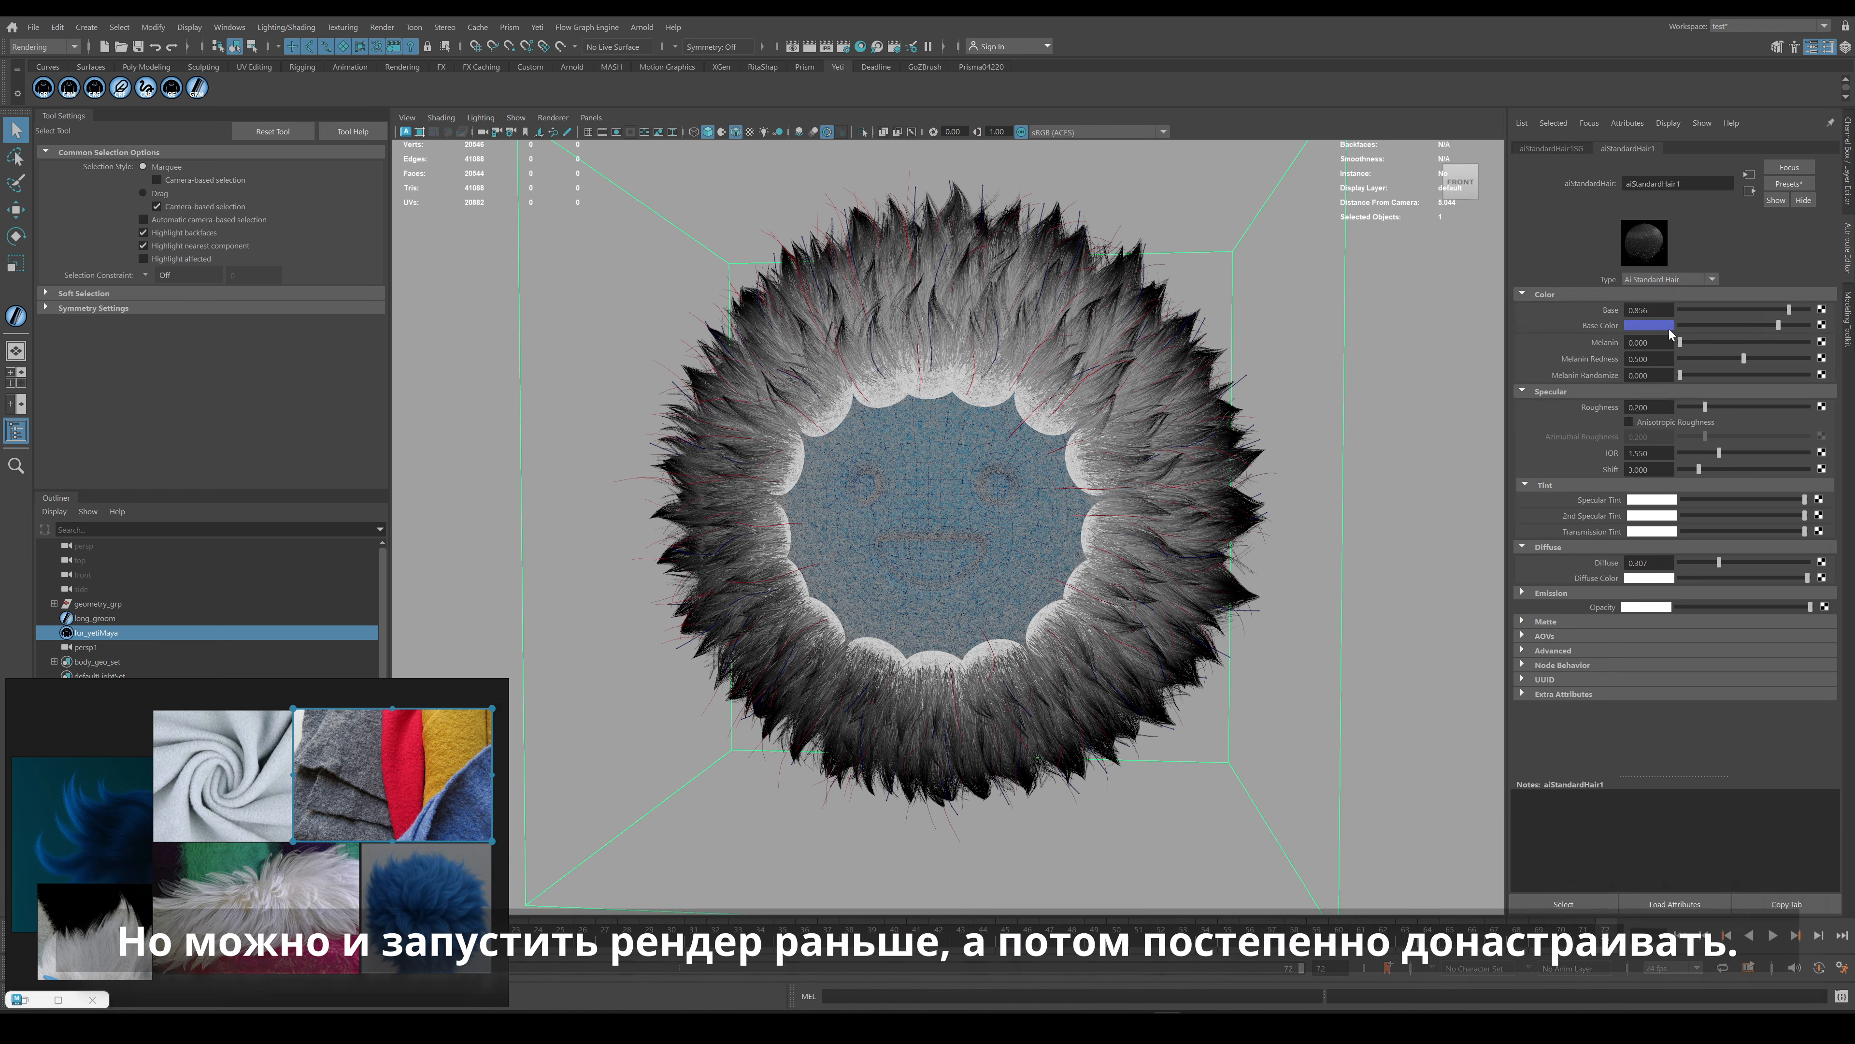
pyautogui.click(1669, 325)
pyautogui.click(1647, 577)
pyautogui.click(1648, 325)
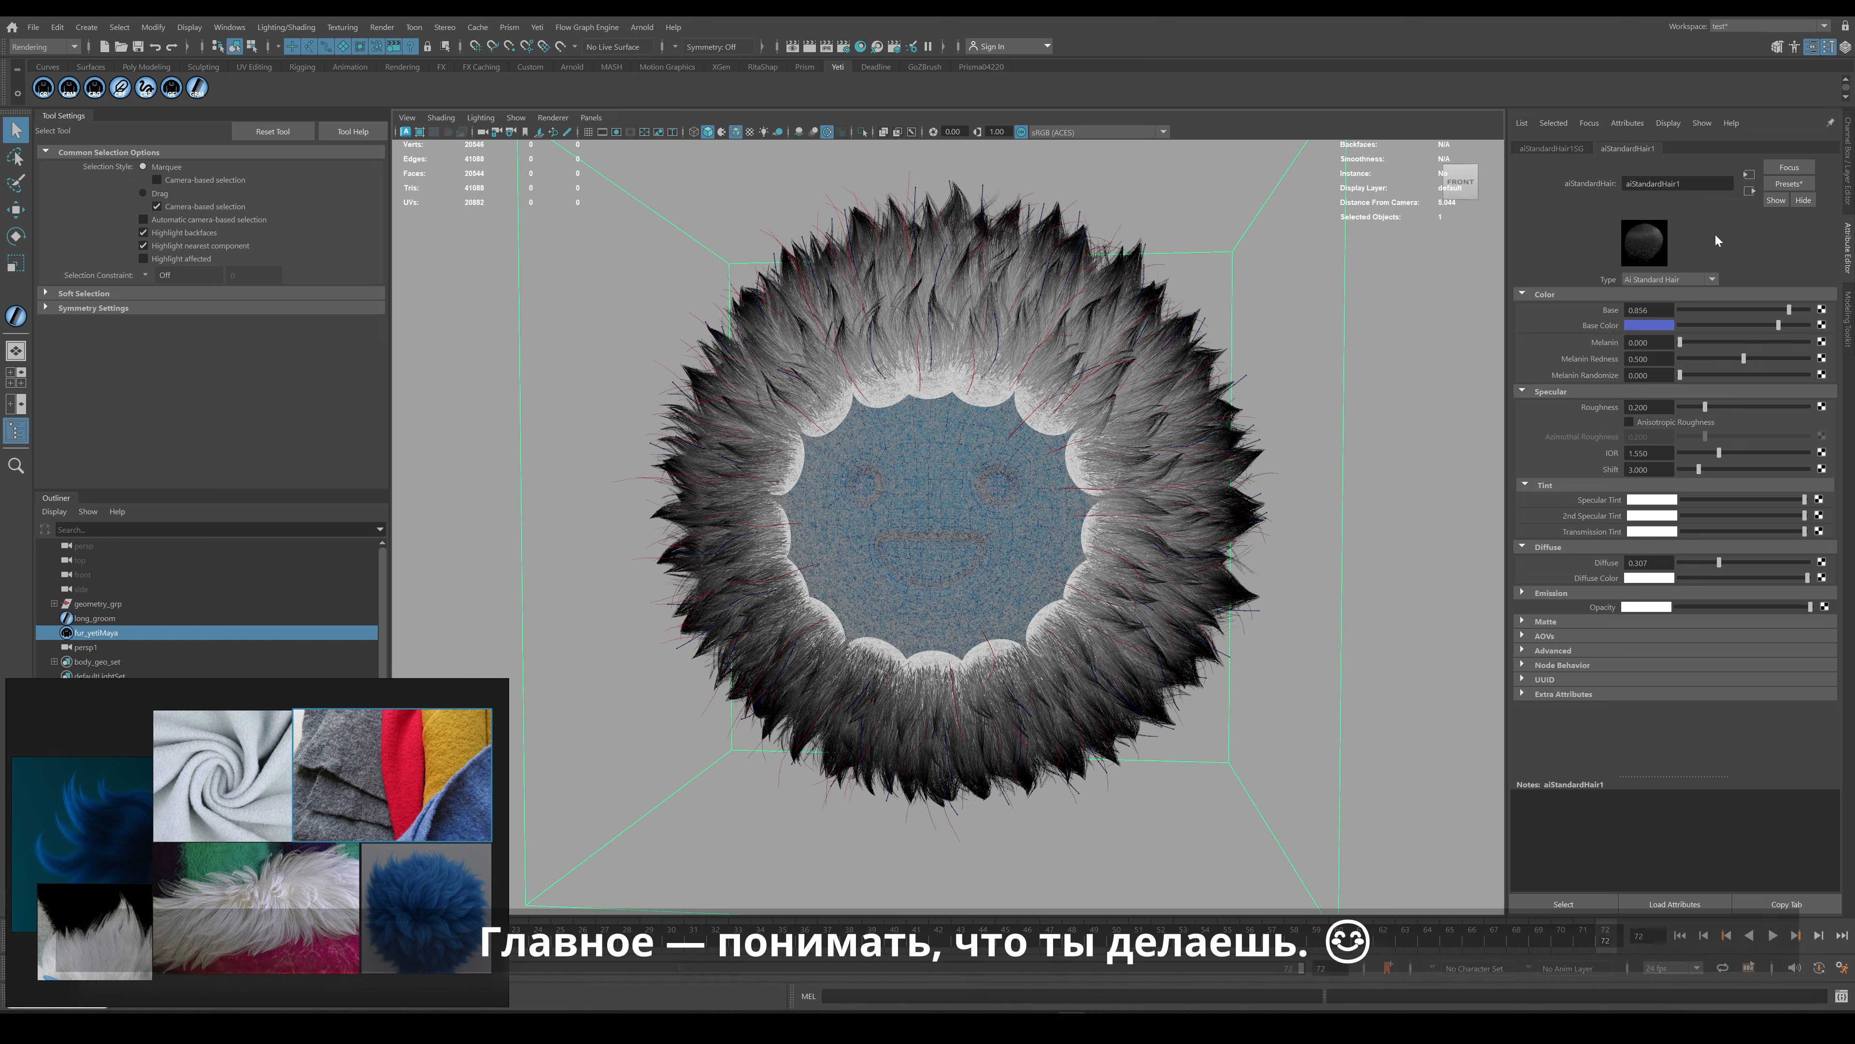
pyautogui.click(1647, 577)
pyautogui.click(1748, 522)
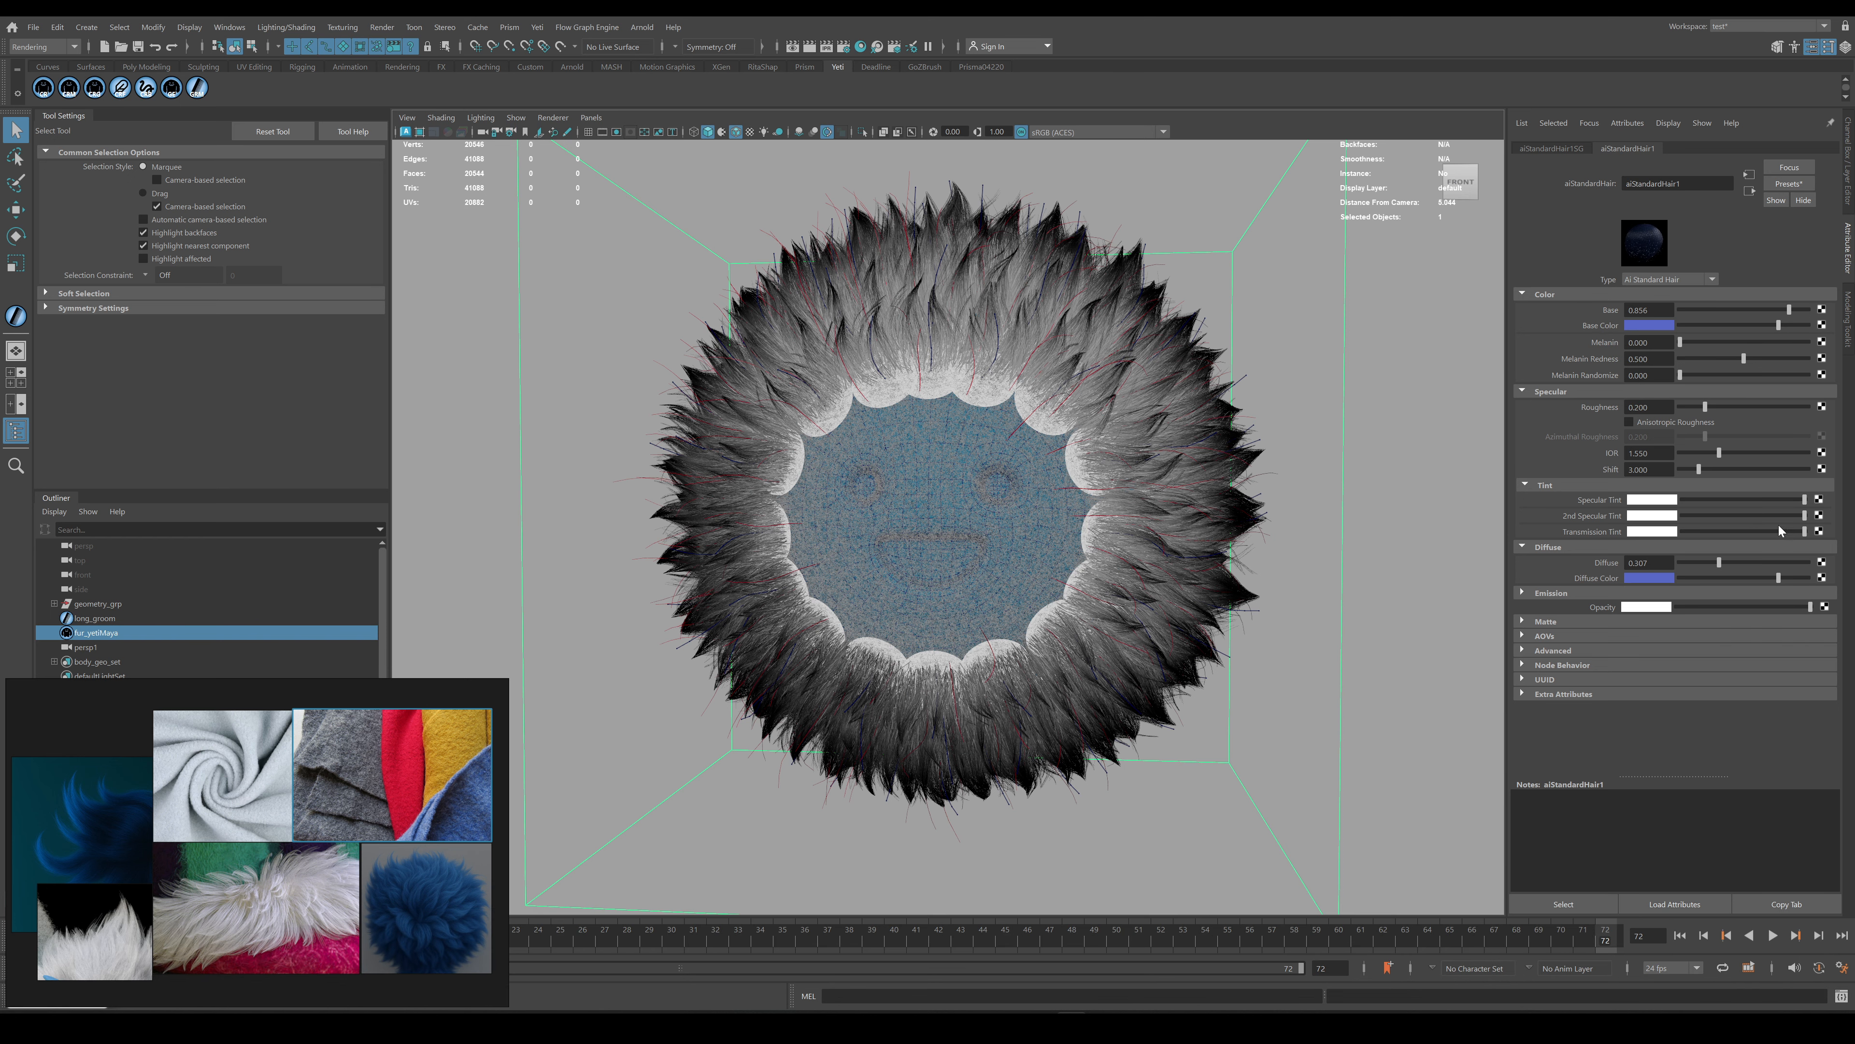
# Tint the hair material's Transmission Tint pale blue and slightly lower the brightness of Specular Tint and 2nd Specular Tint.
pyautogui.click(1652, 531)
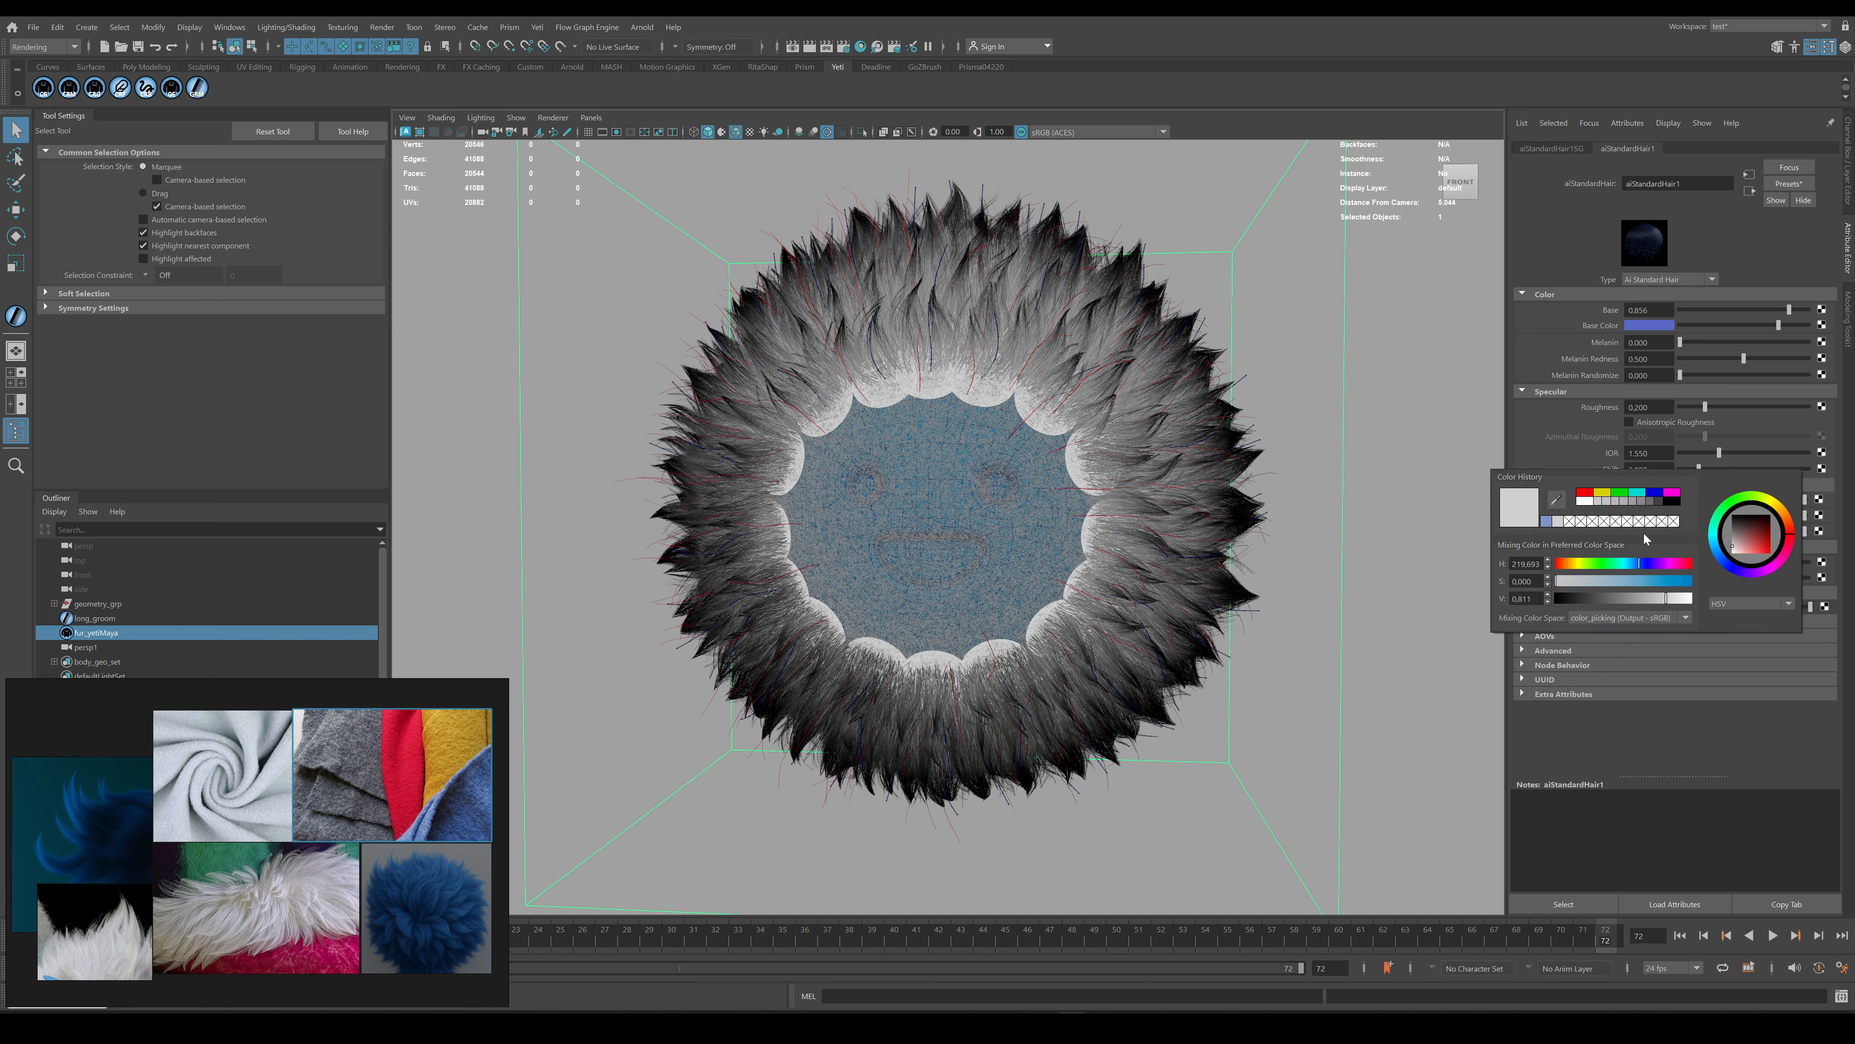
pyautogui.click(1547, 522)
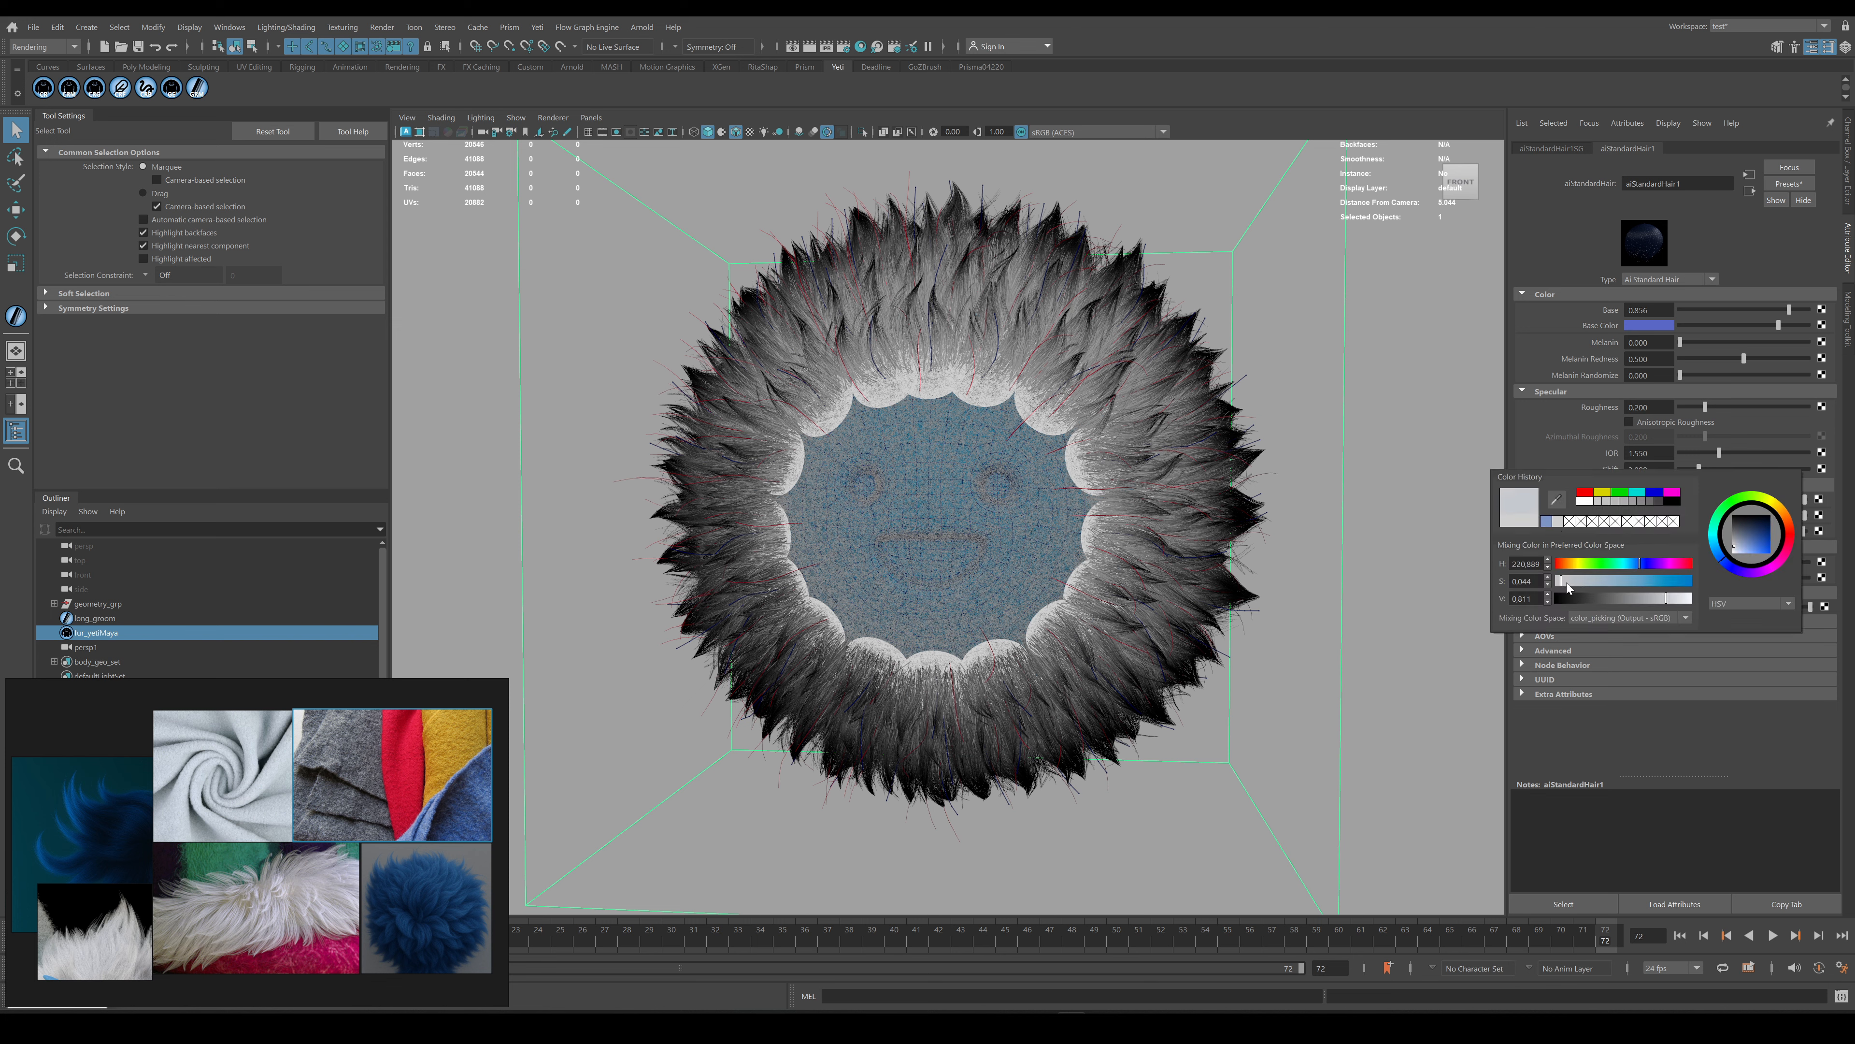
pyautogui.click(1802, 515)
pyautogui.click(1802, 499)
# Set the hair material's Extra Depth to 8 in its advanced attributes.
pyautogui.click(1551, 650)
pyautogui.click(1640, 698)
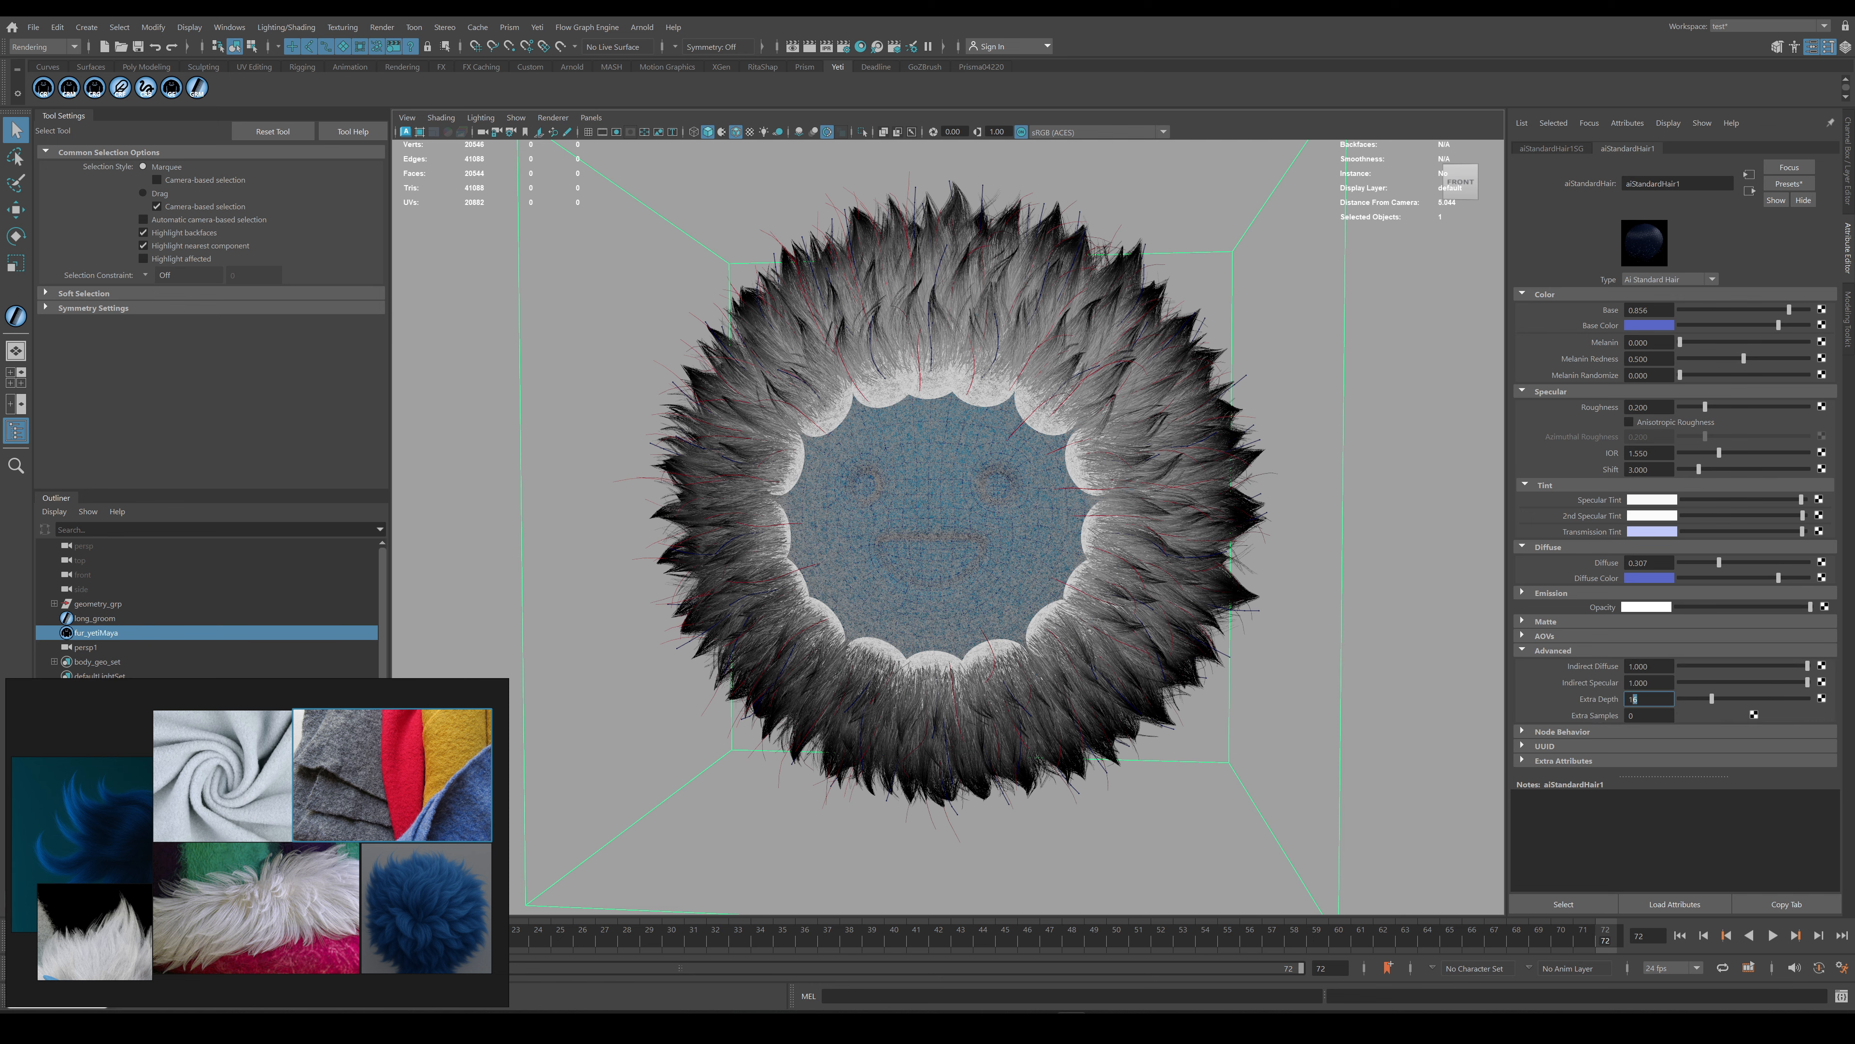
pyautogui.write('8')
pyautogui.click(1563, 650)
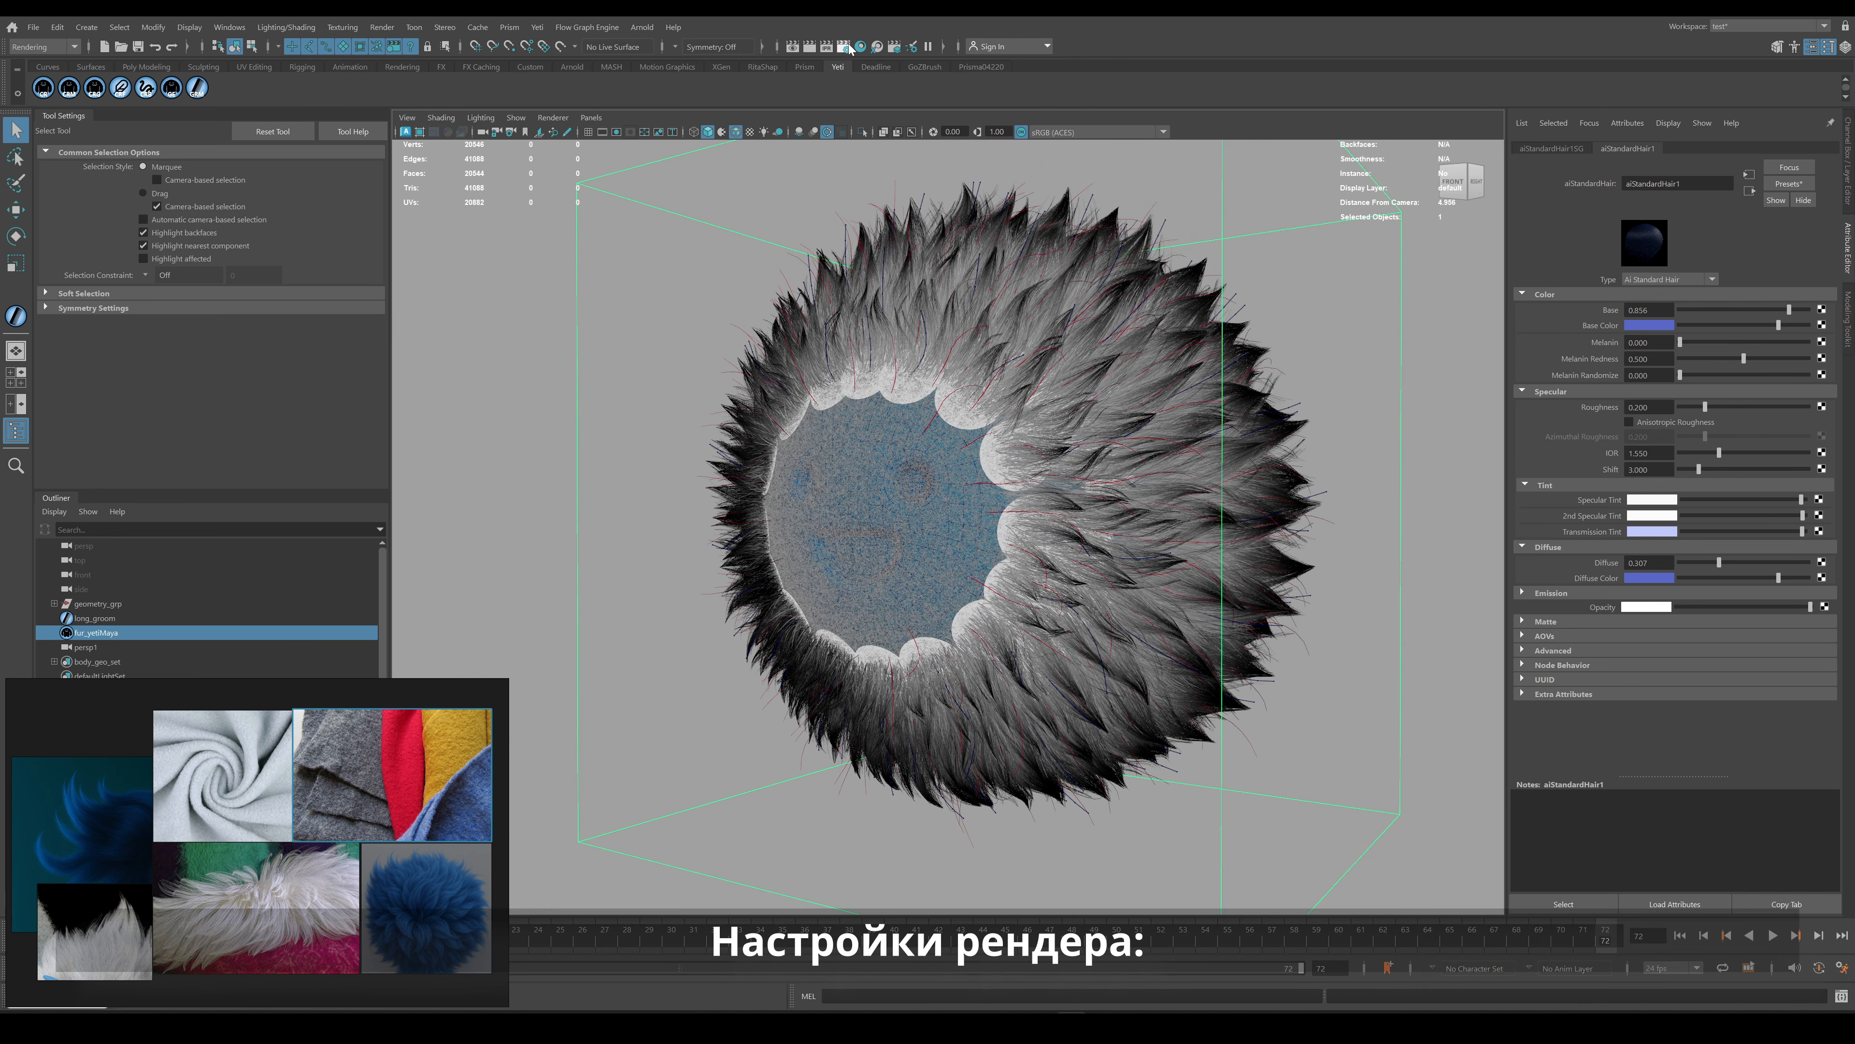
# Set the render Image Size preset to 2k_Square in the Render Settings.
pyautogui.click(845, 46)
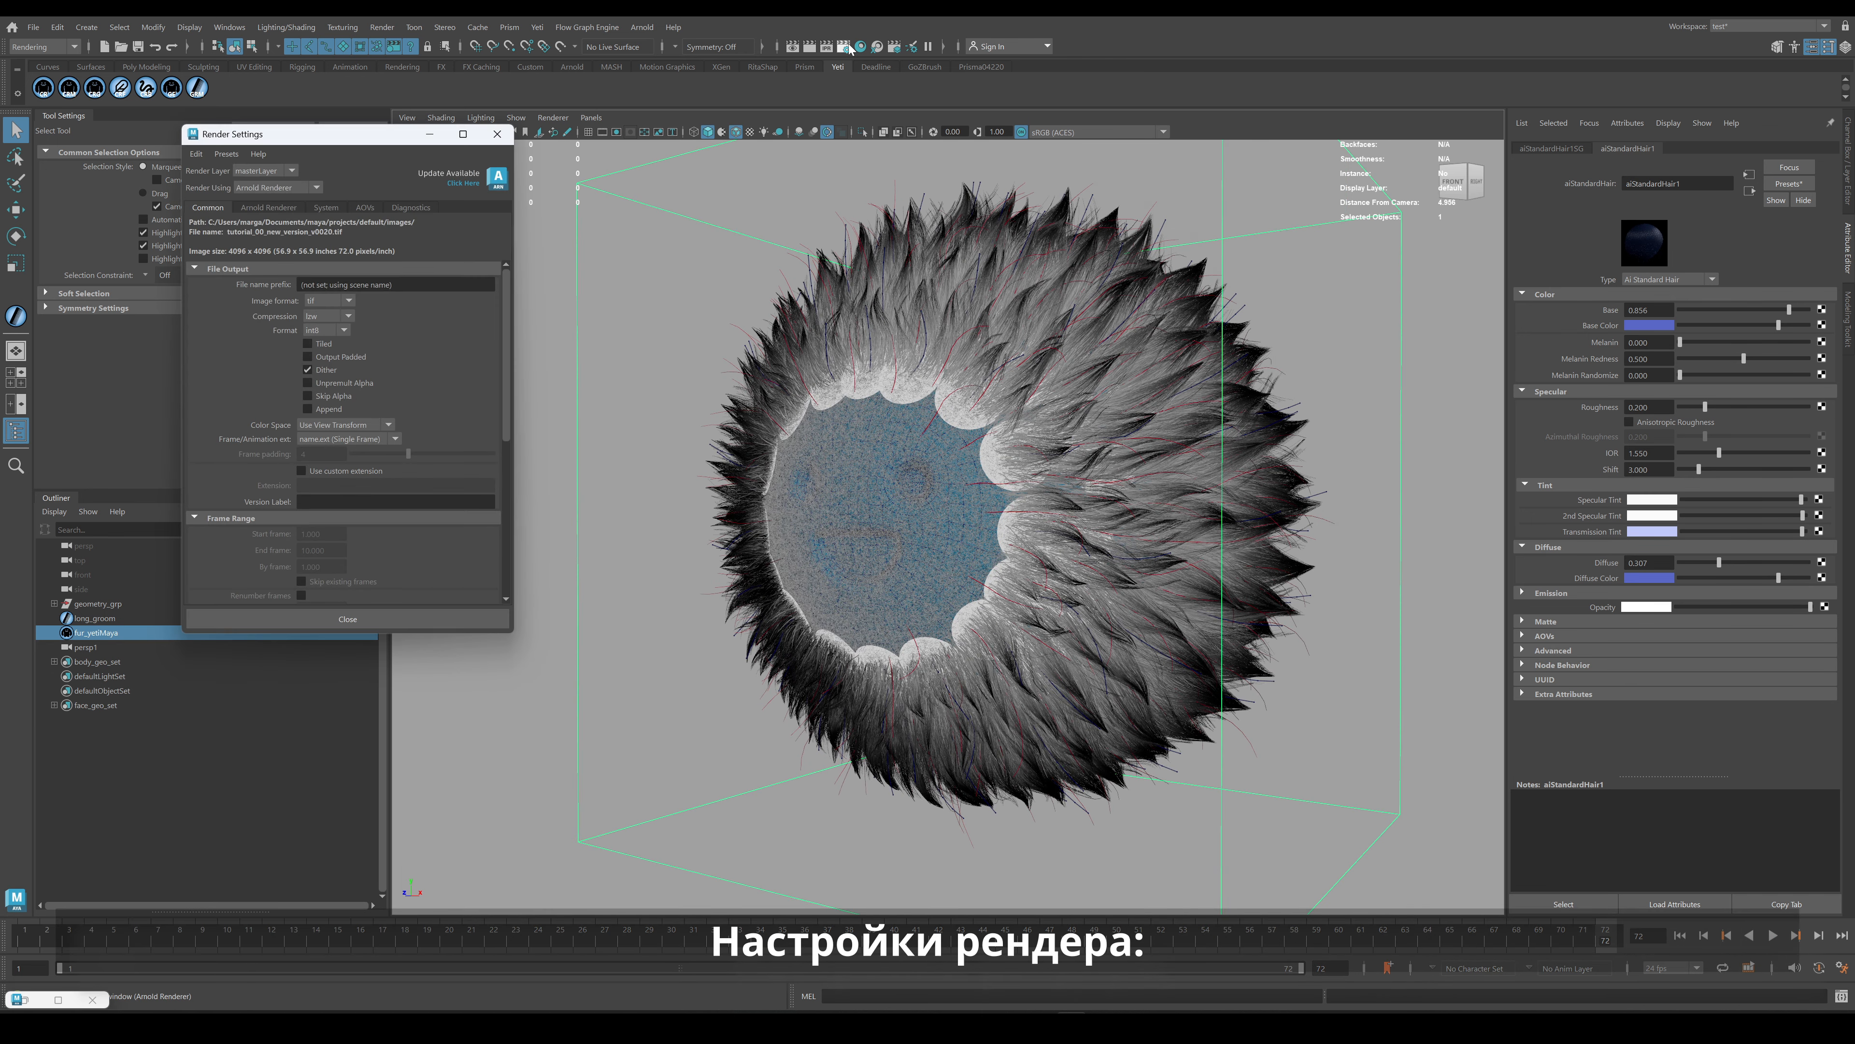
pyautogui.scroll(-5, 350, 428)
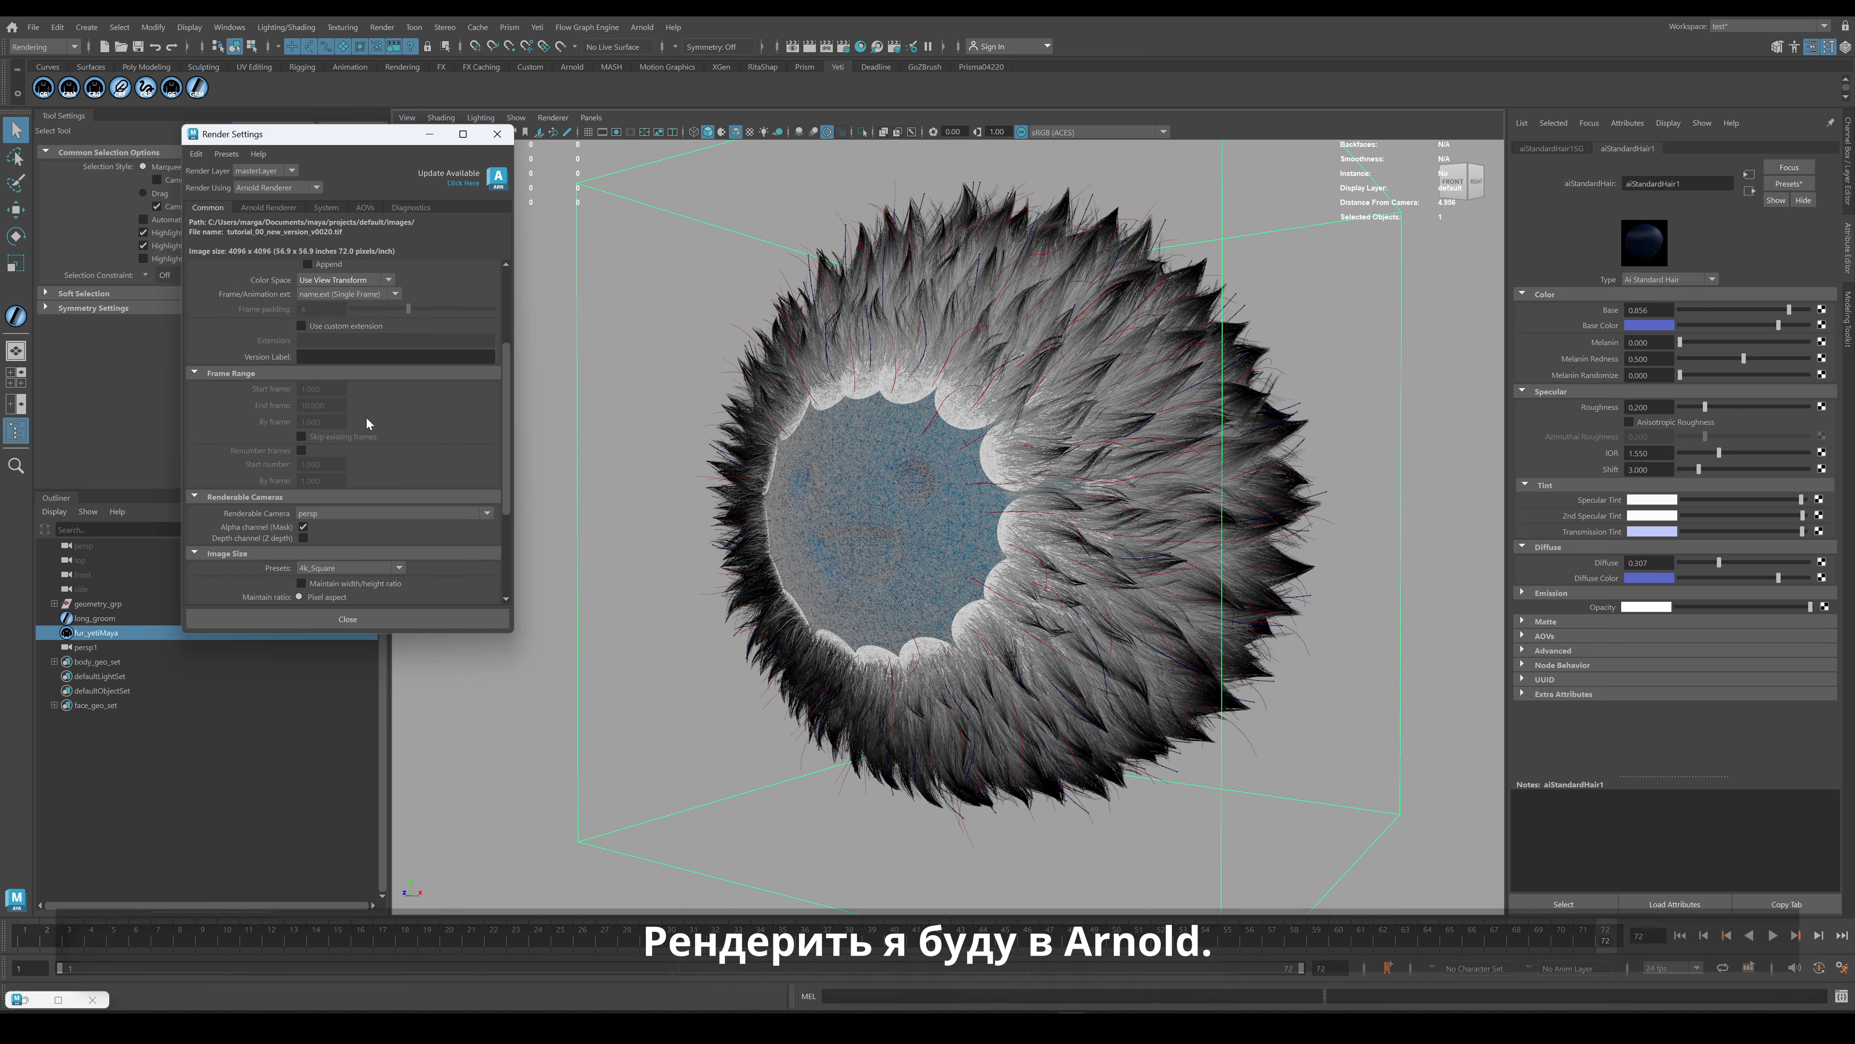
pyautogui.scroll(-5, 380, 435)
pyautogui.click(394, 480)
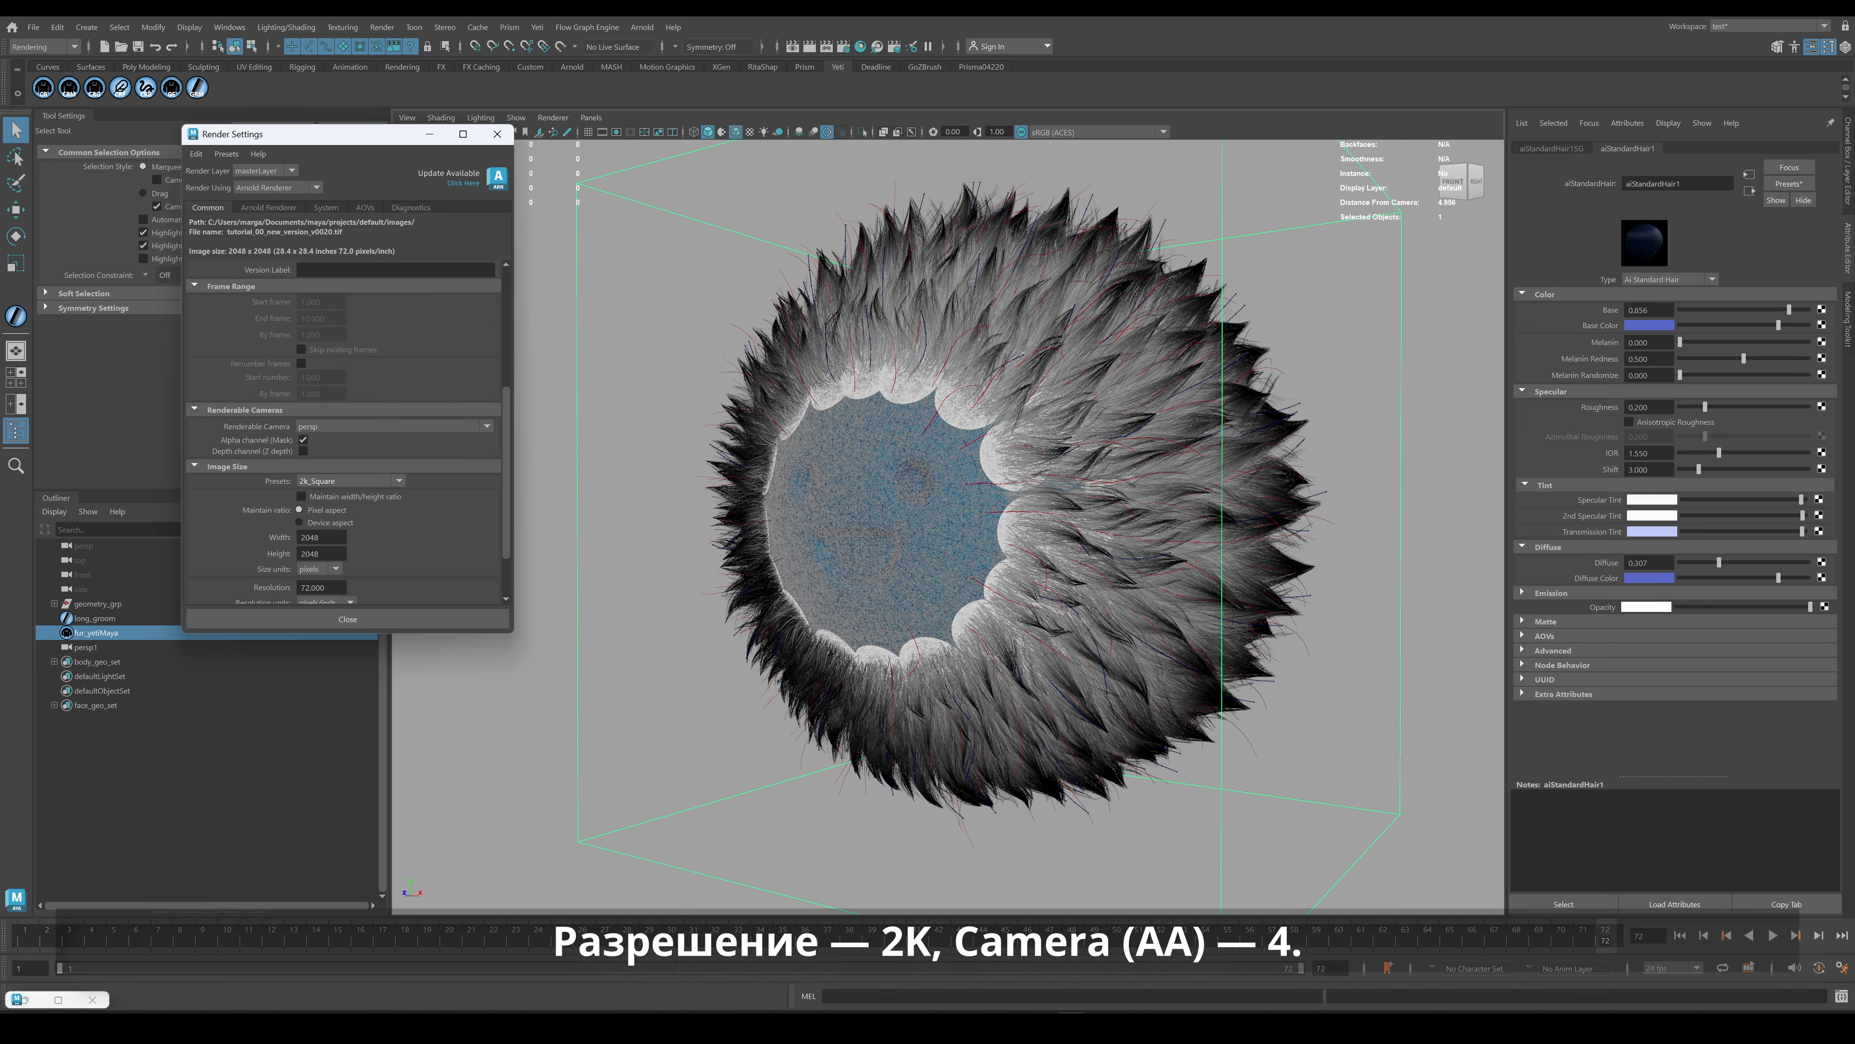
pyautogui.click(335, 555)
# Set Arnold's Camera (AA) samples to 4 and close the Render Settings.
pyautogui.click(265, 208)
pyautogui.moveTo(312, 265); pyautogui.dragTo(277, 296)
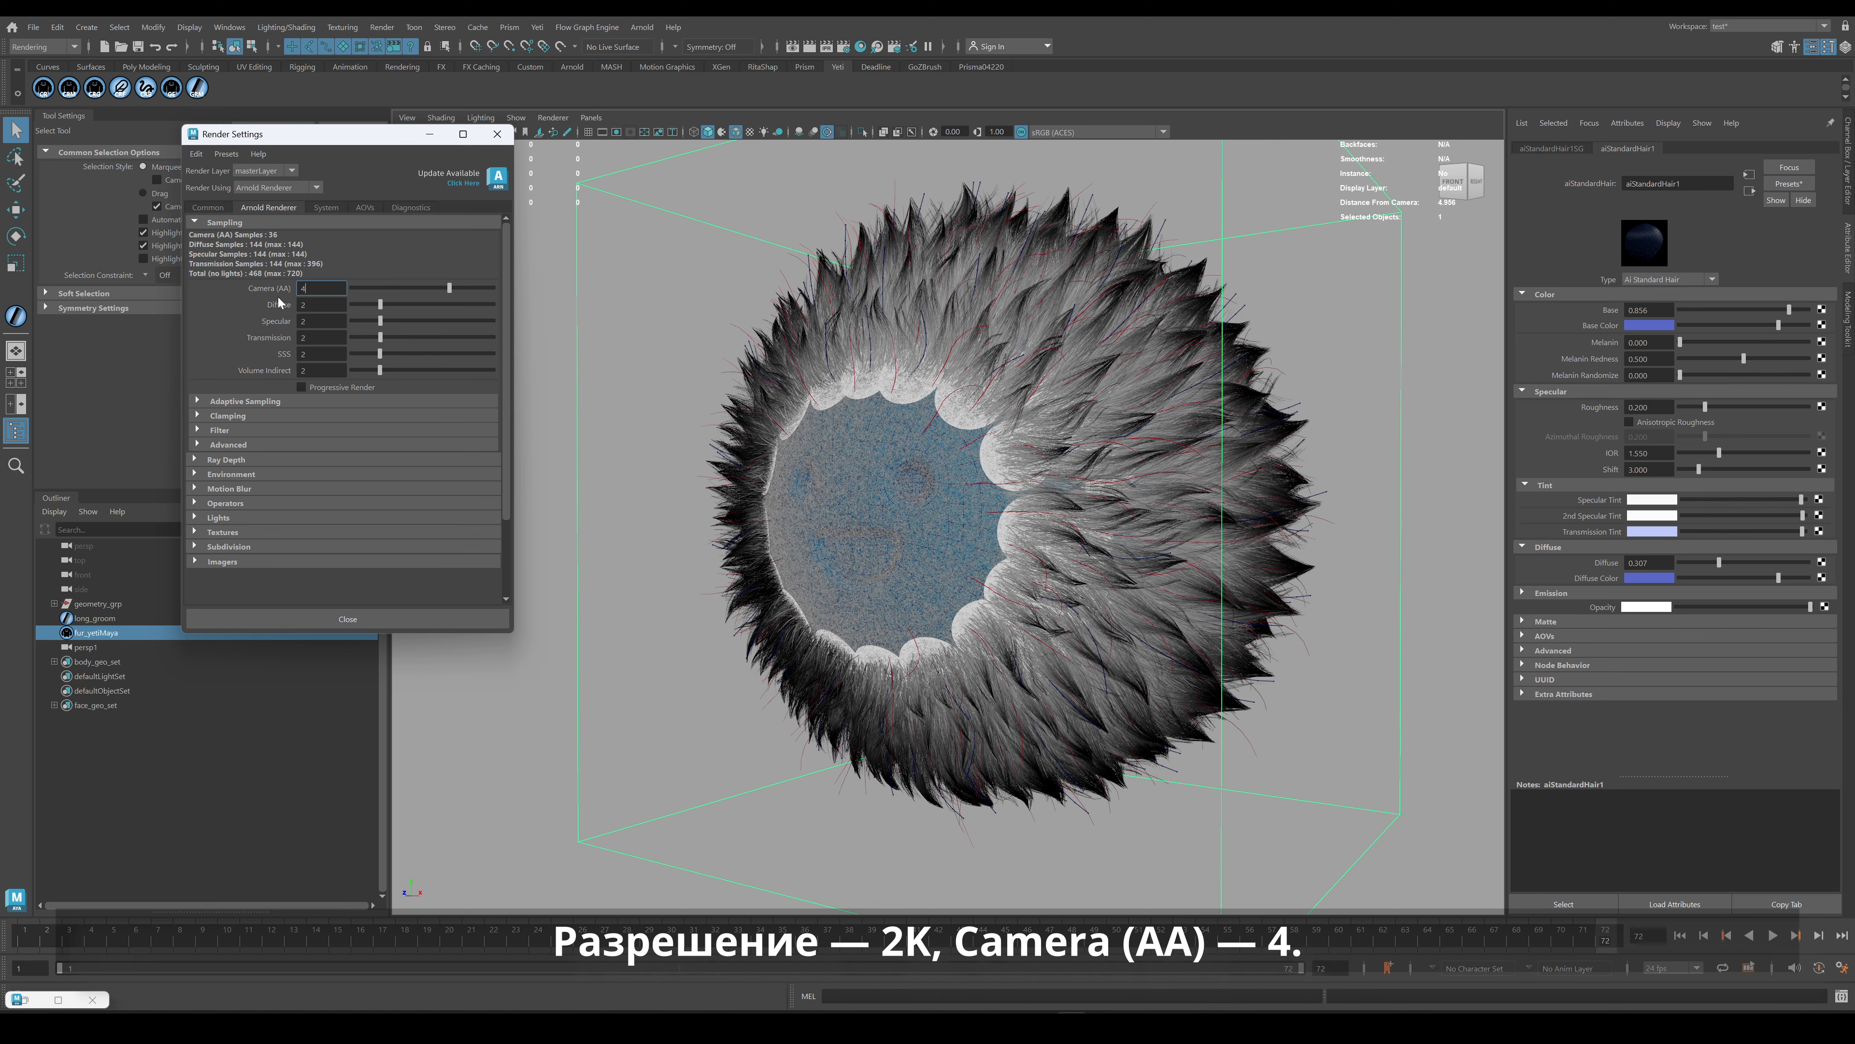
pyautogui.click(497, 133)
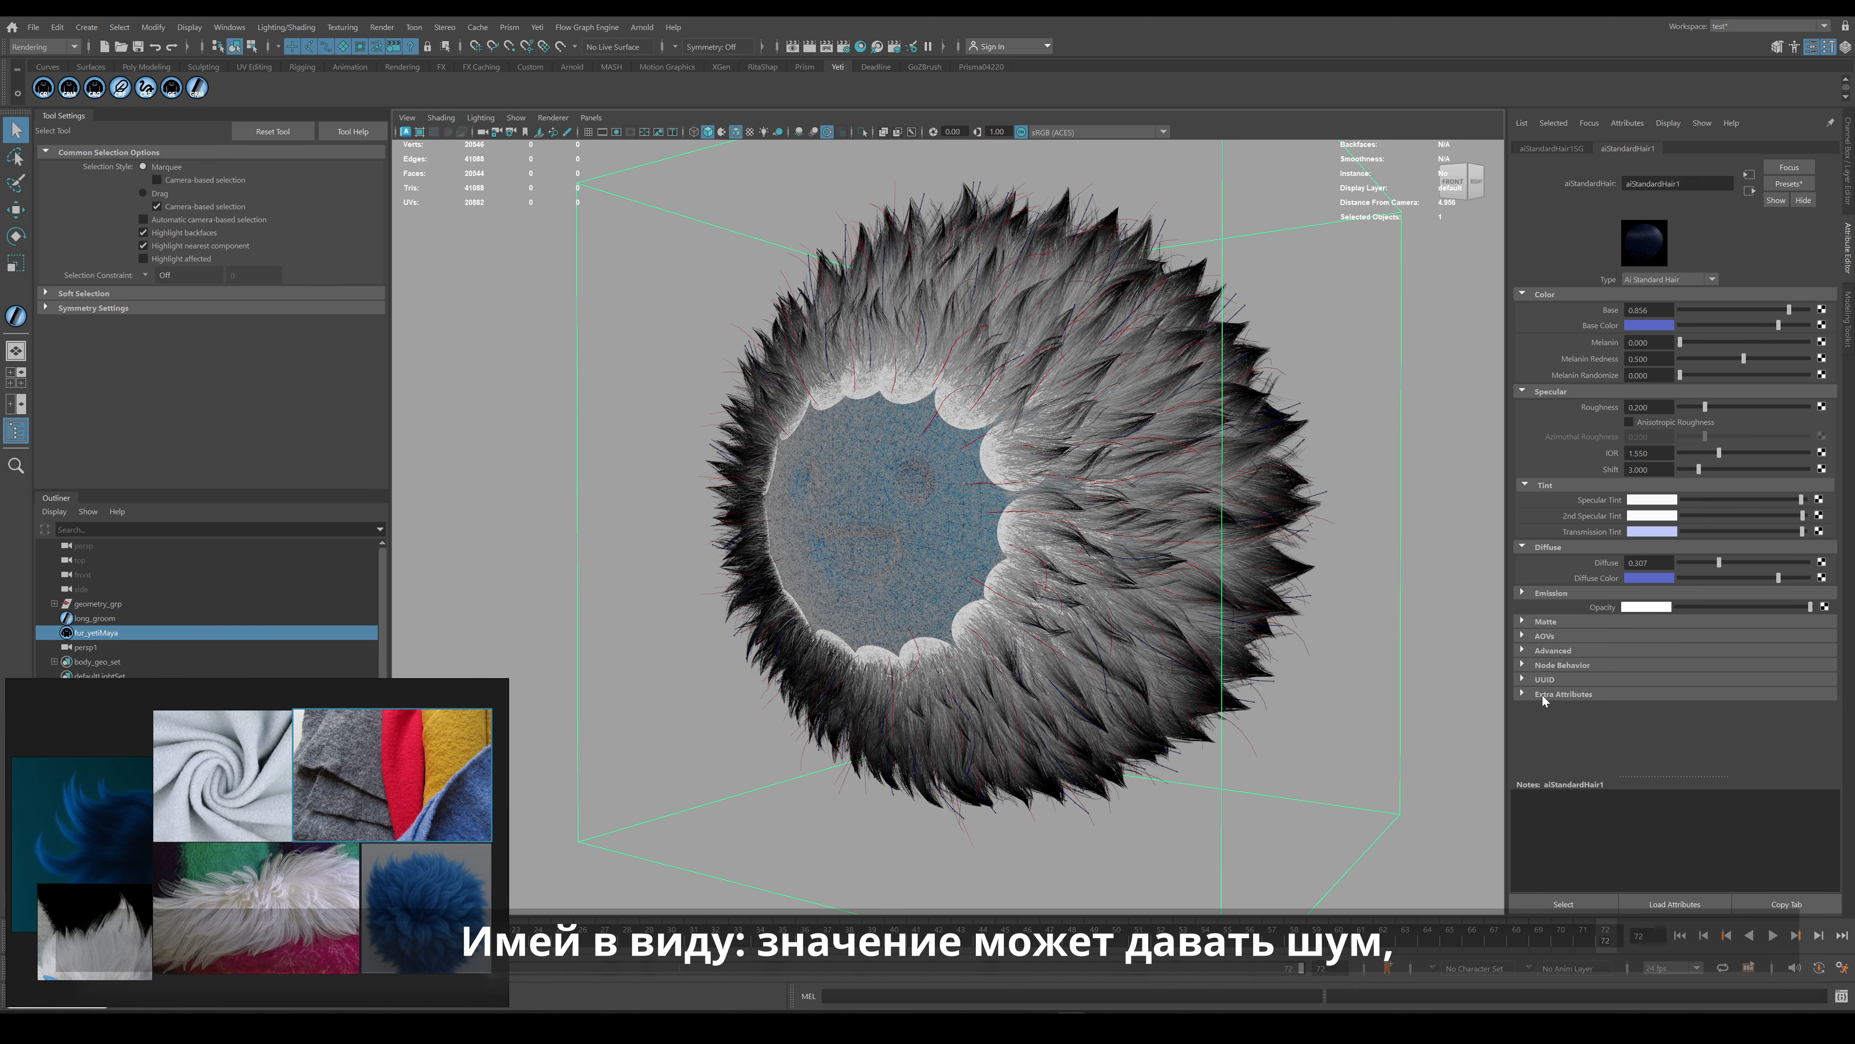
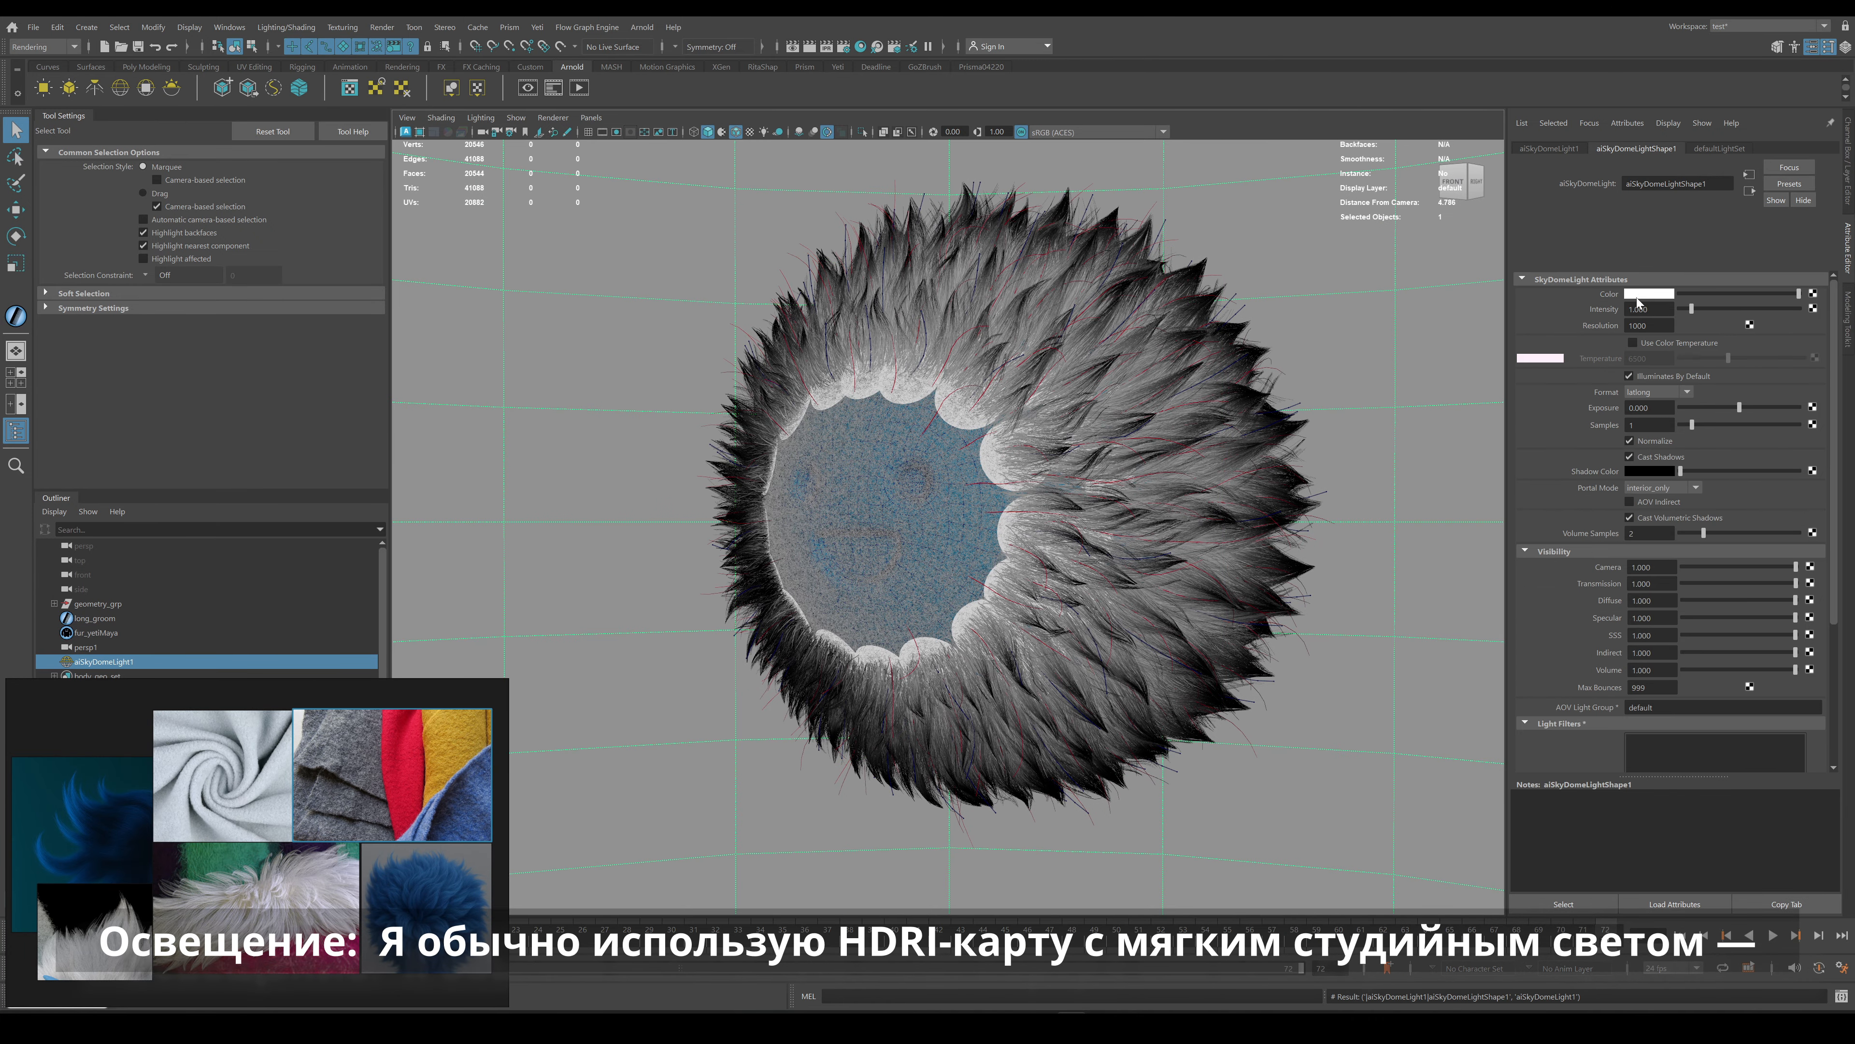
# Set the sky dome light's Camera visibility to 0 and map its Color with the studio-light HDRI through a File texture.
pyautogui.click(1689, 566)
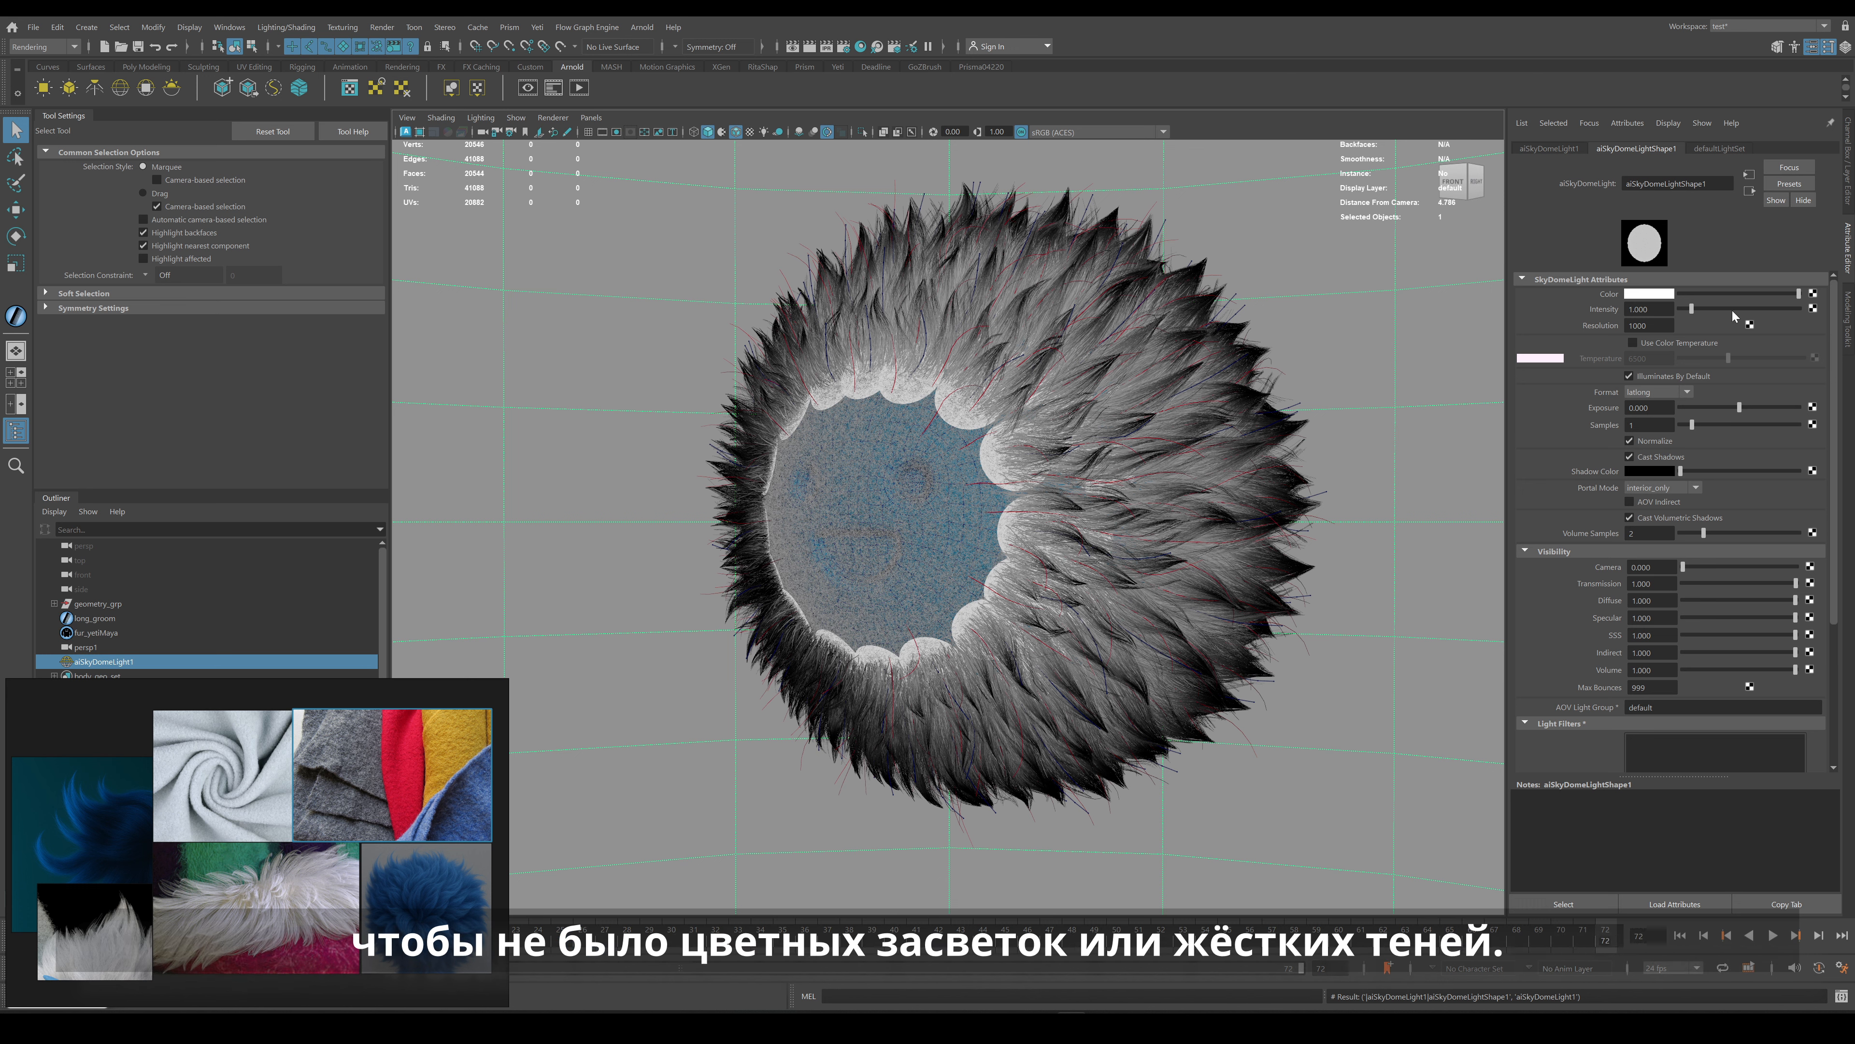
pyautogui.click(1813, 294)
pyautogui.click(752, 457)
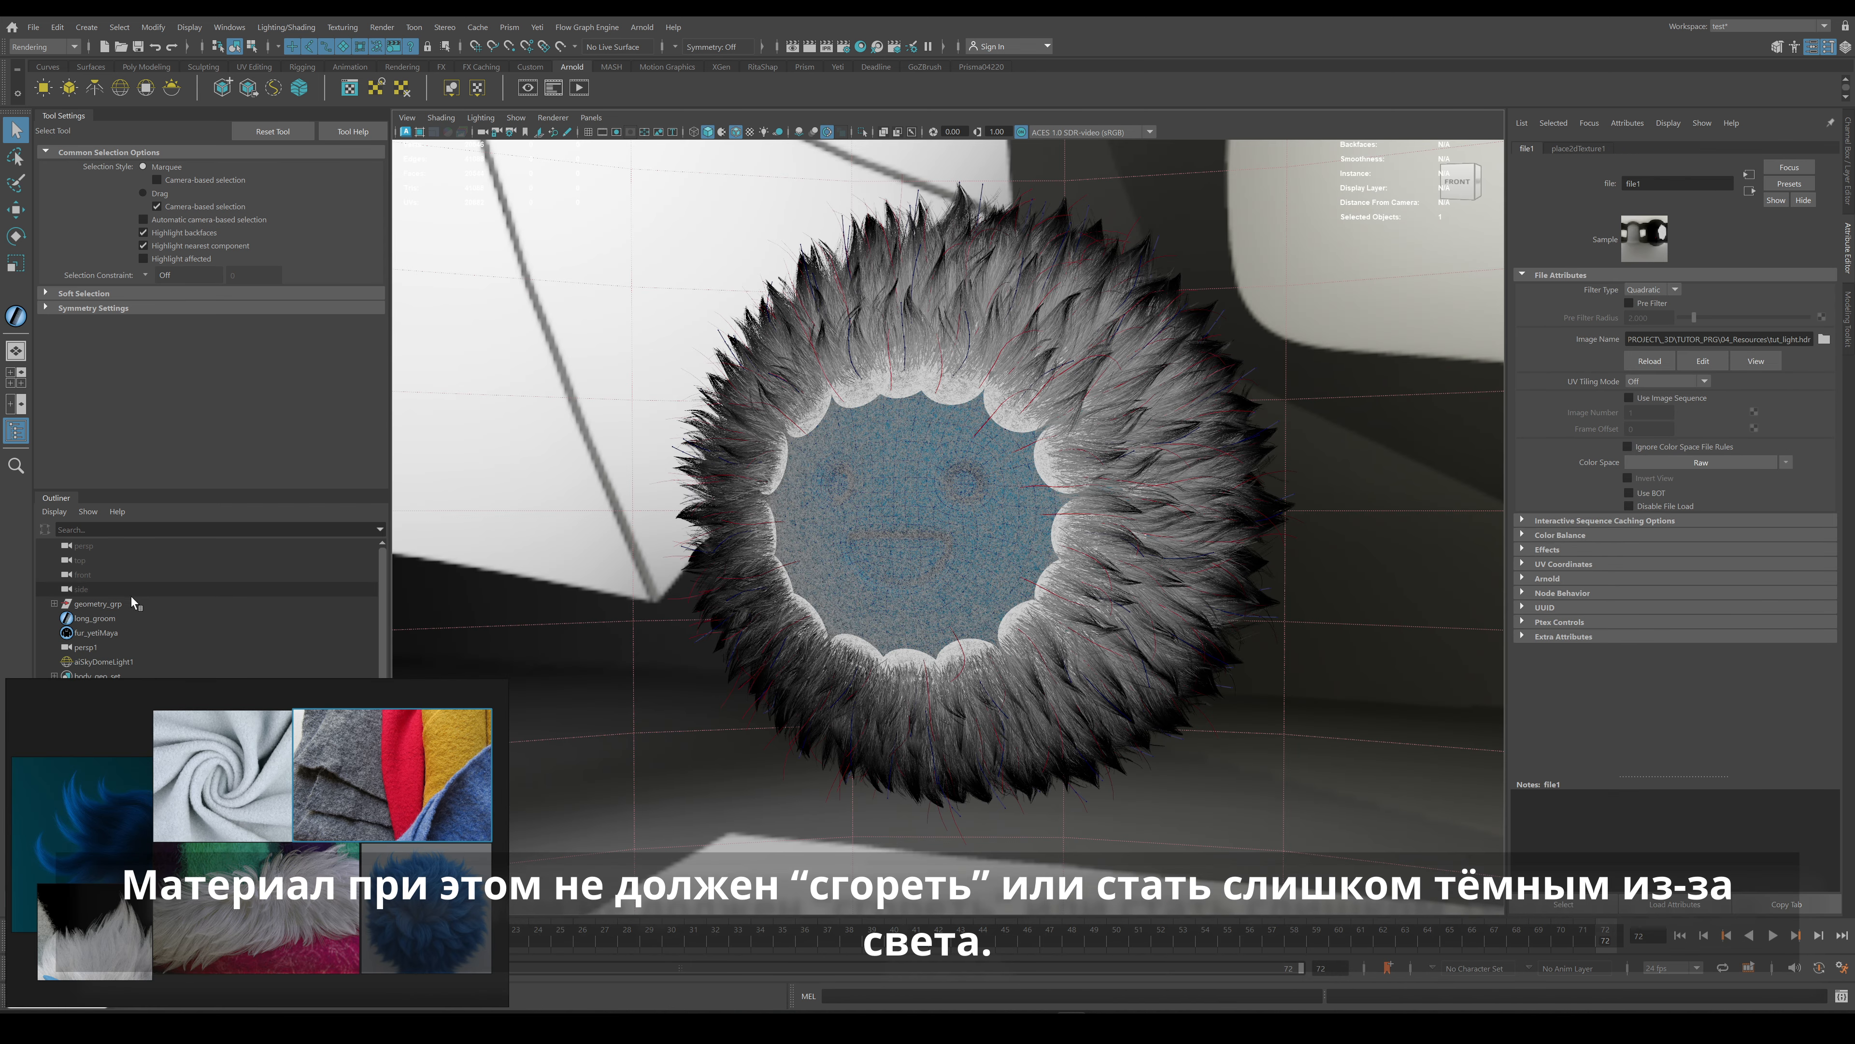
# Lighten the persp1 camera's environment Background Color to a dark grey.
pyautogui.click(86, 647)
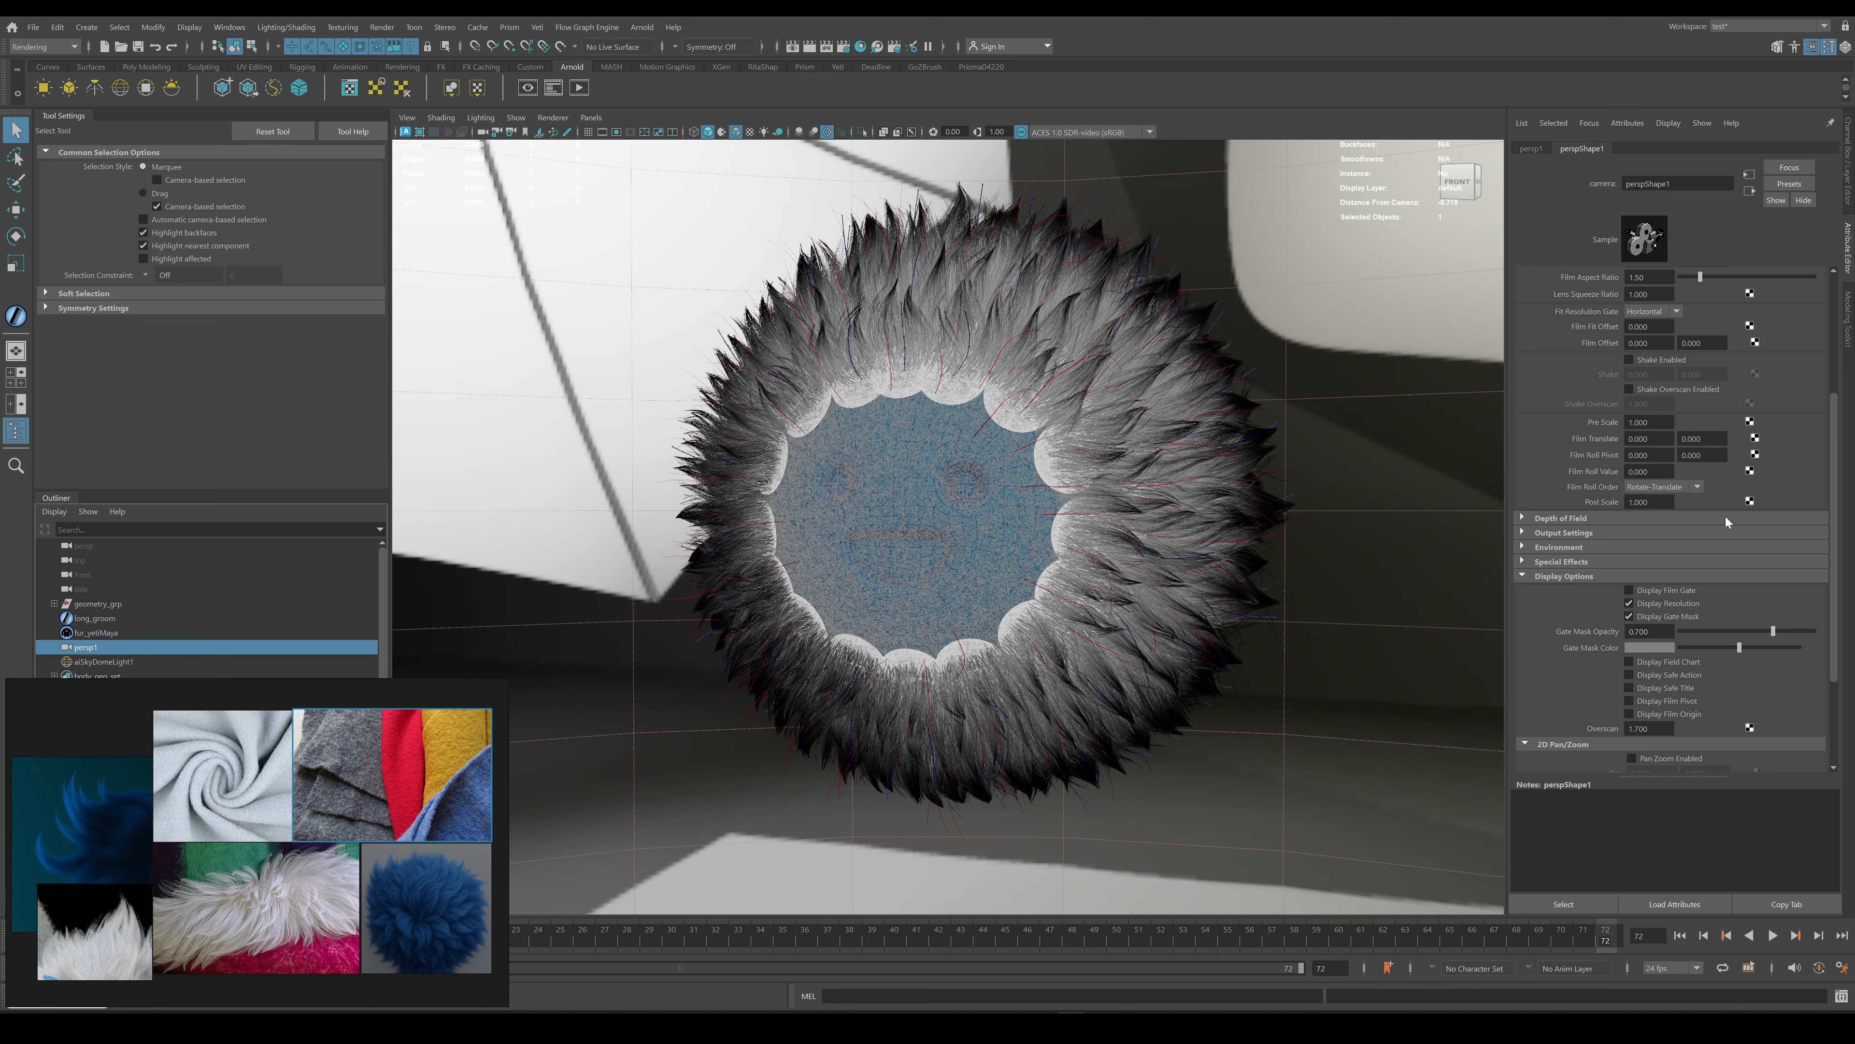
pyautogui.click(1584, 547)
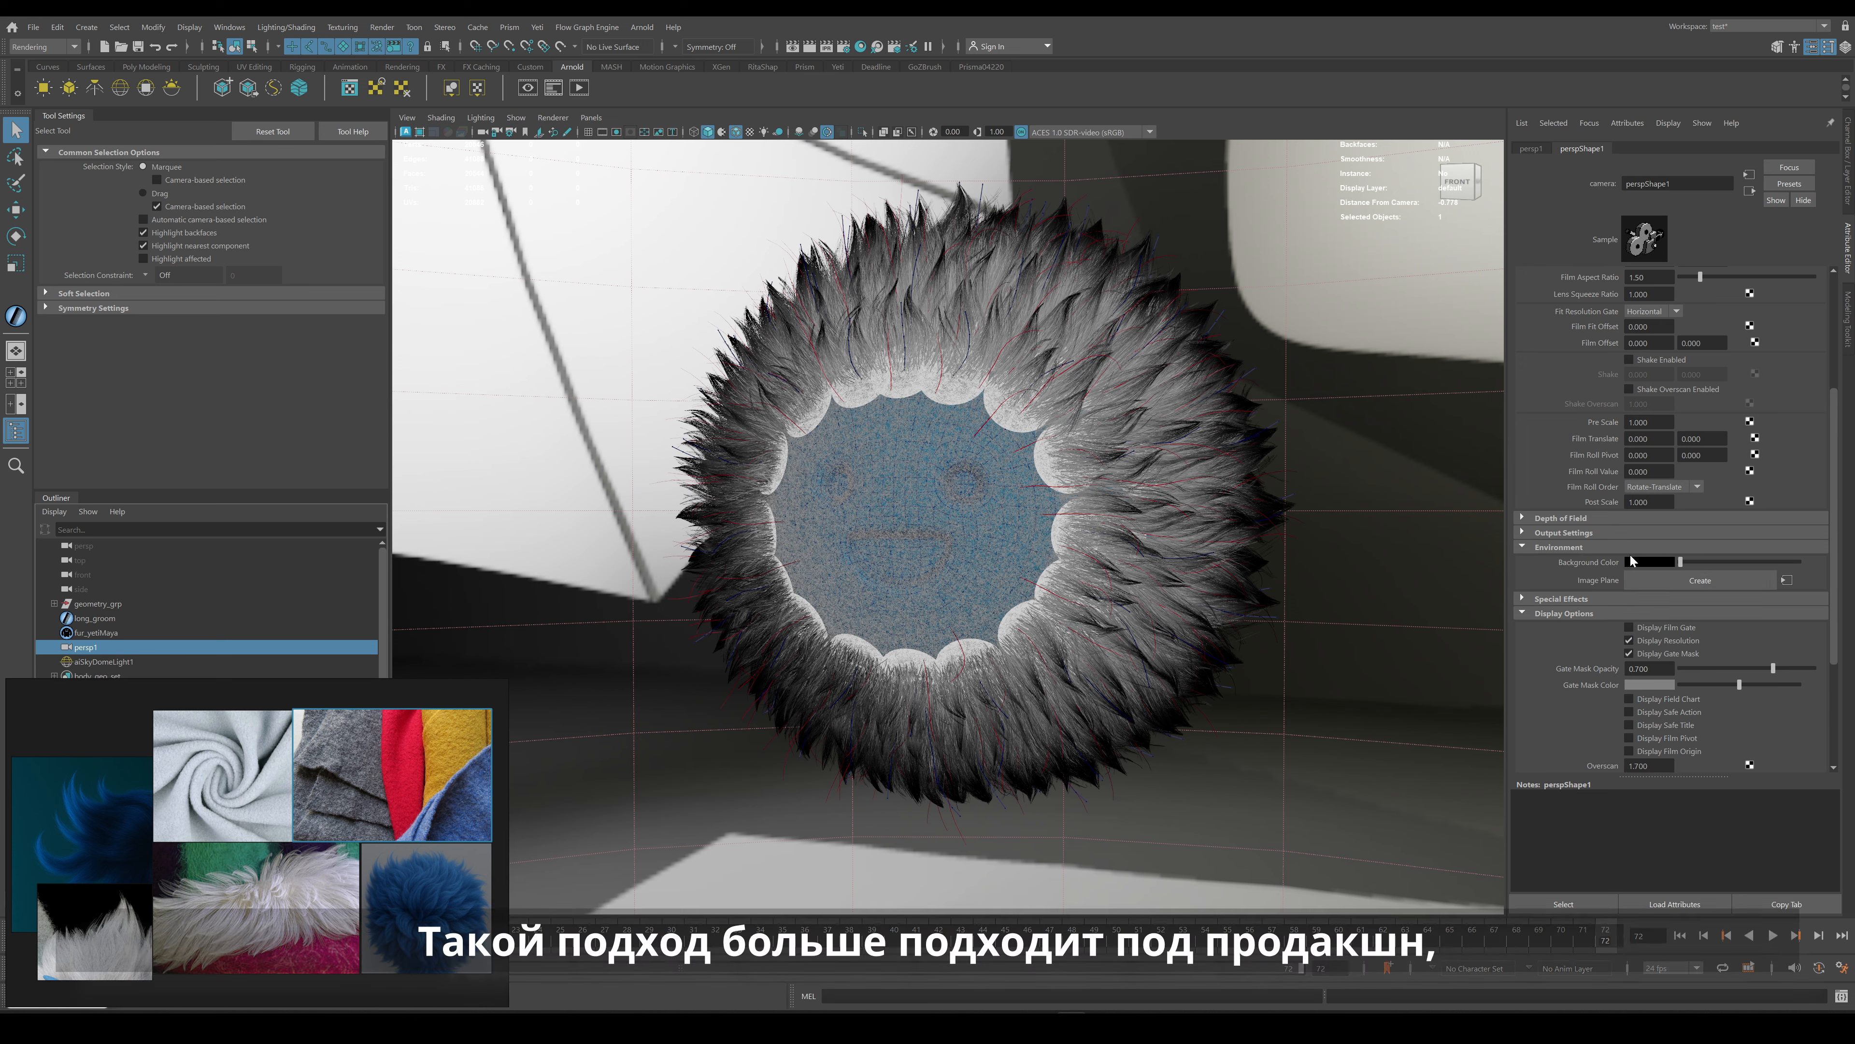
pyautogui.click(1664, 567)
pyautogui.click(1677, 532)
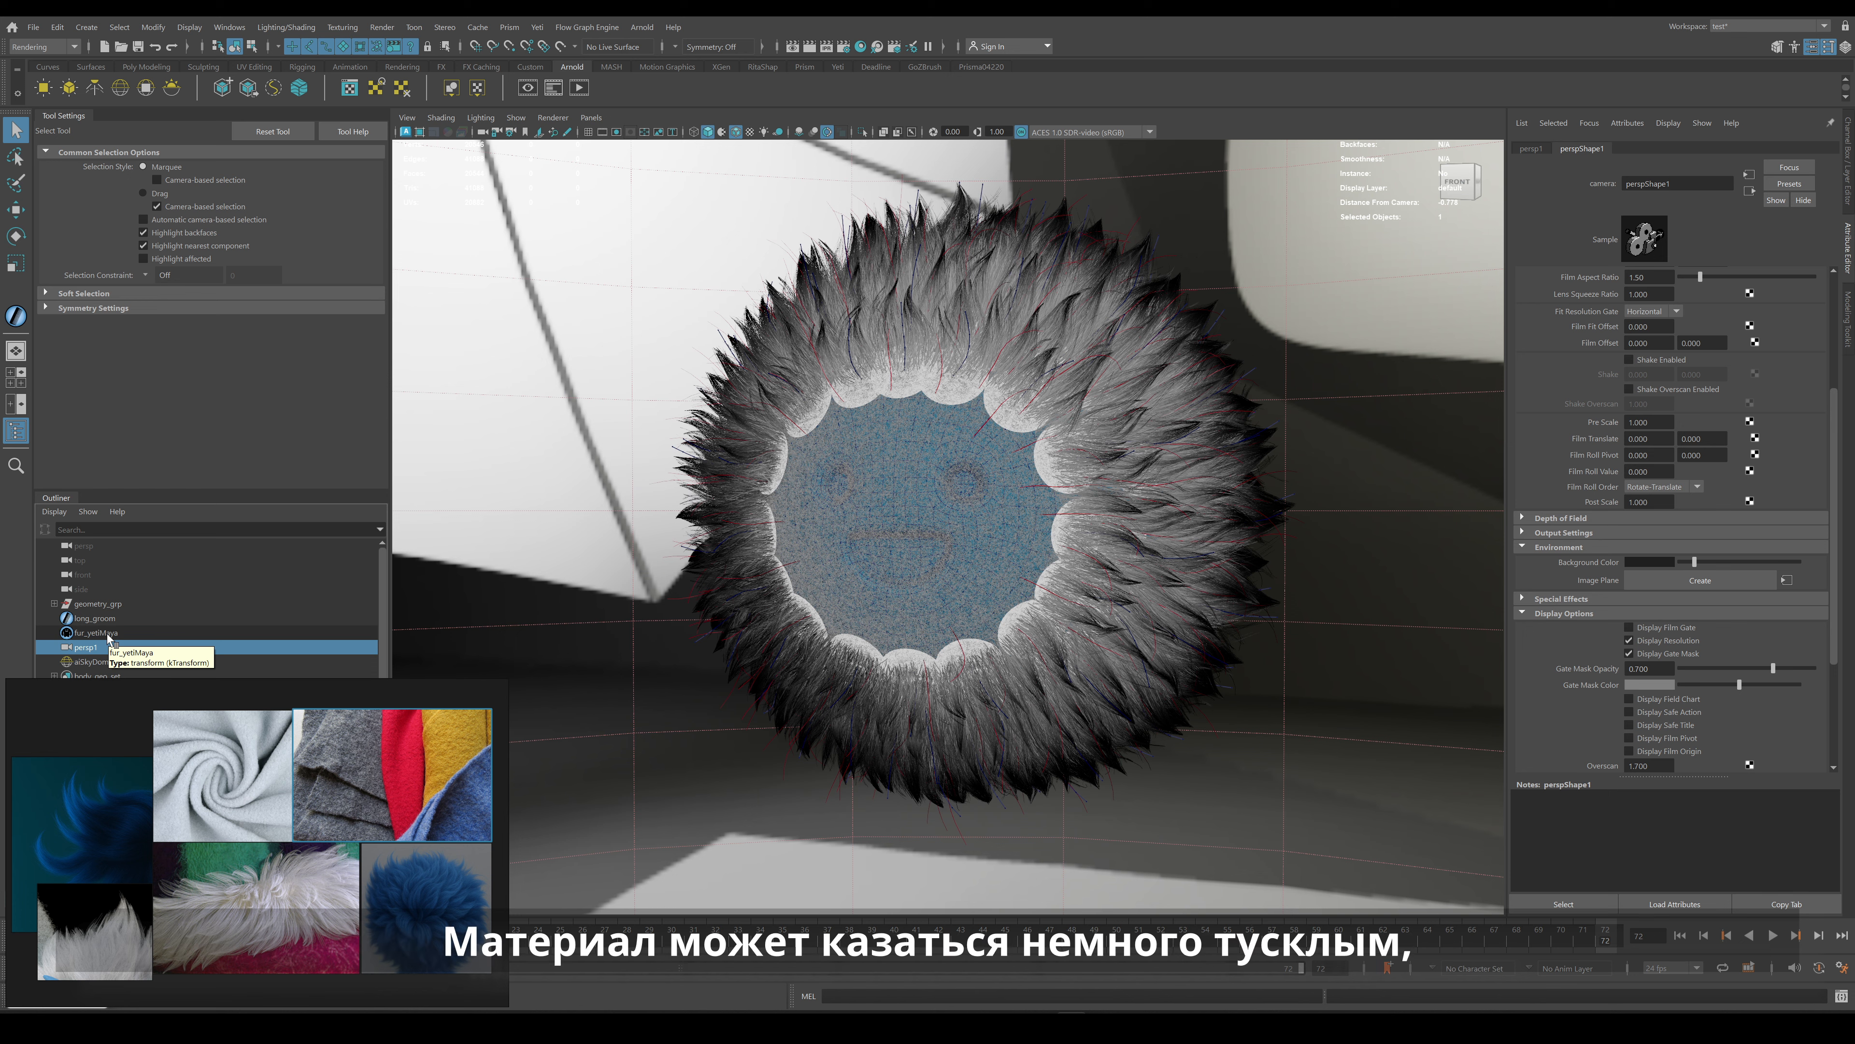
# Set aiSkyDomeLight1's Samples to 3 and its Exposure to 0.5.
pyautogui.click(95, 662)
pyautogui.doubleClick(1630, 424)
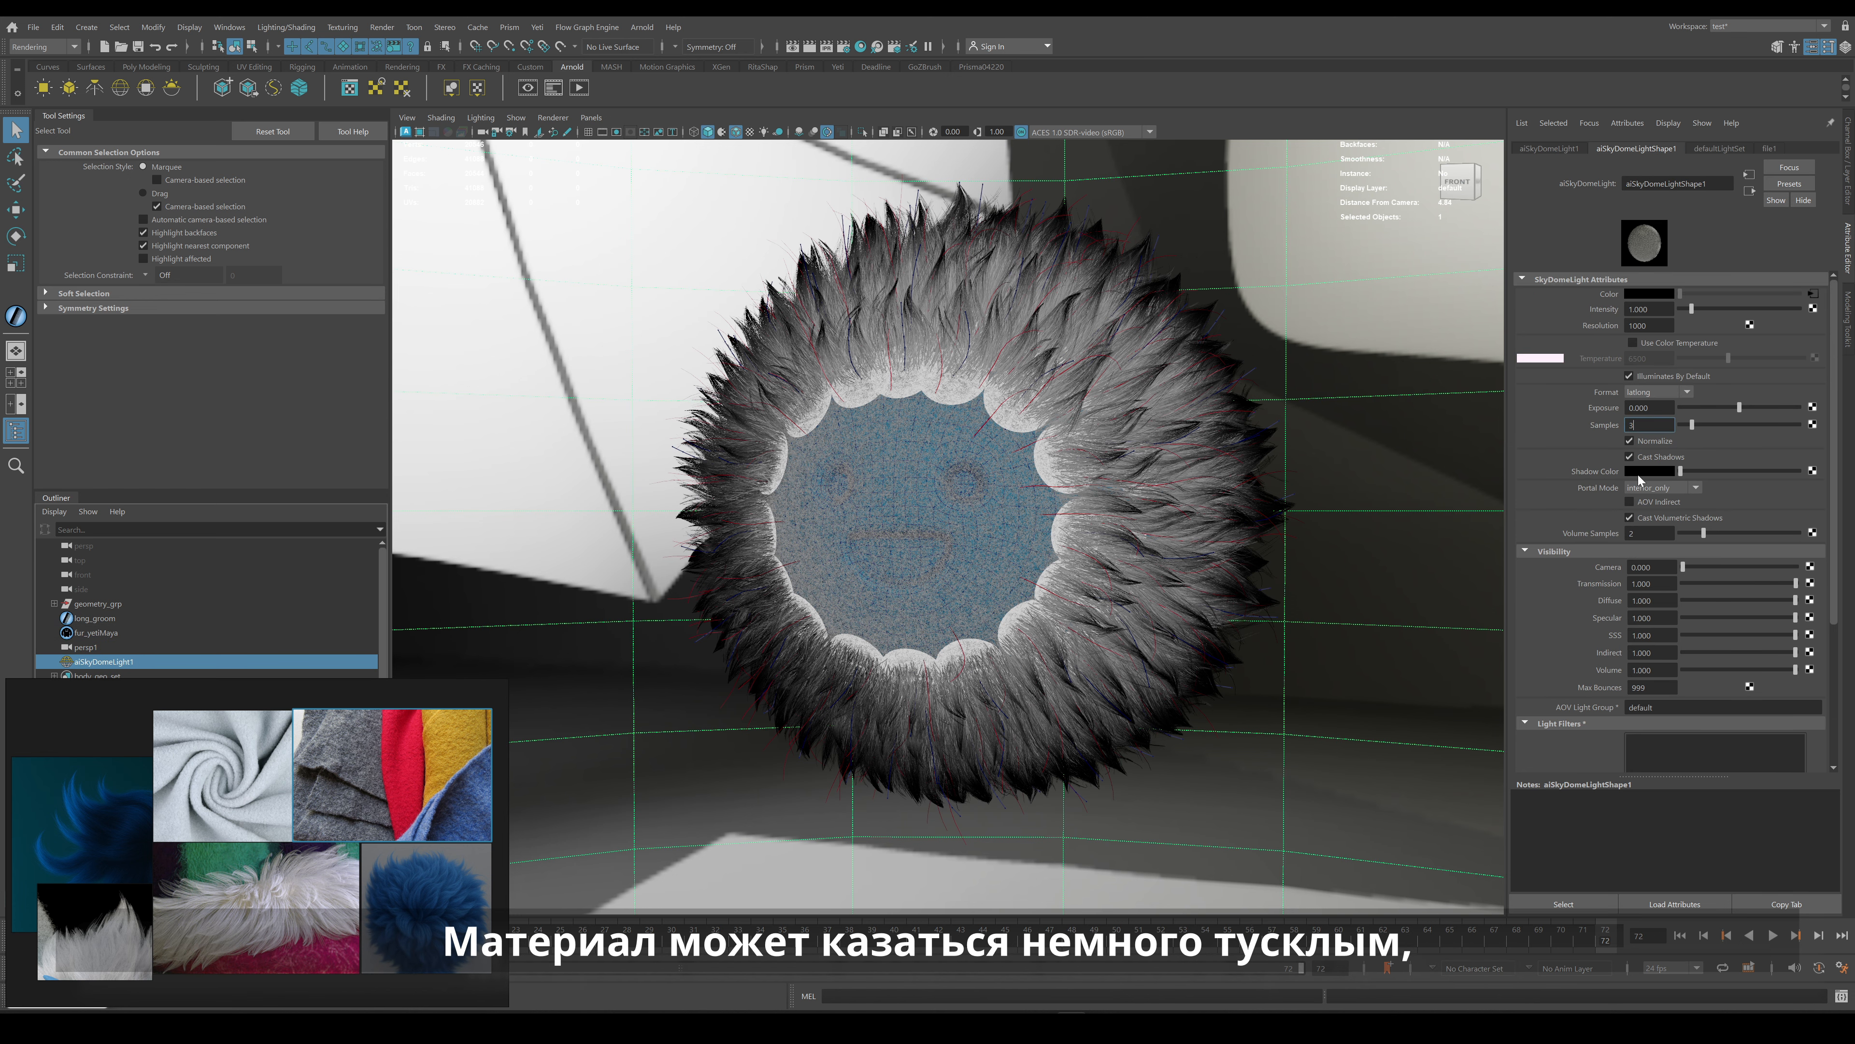
pyautogui.doubleClick(1638, 408)
pyautogui.write('0')
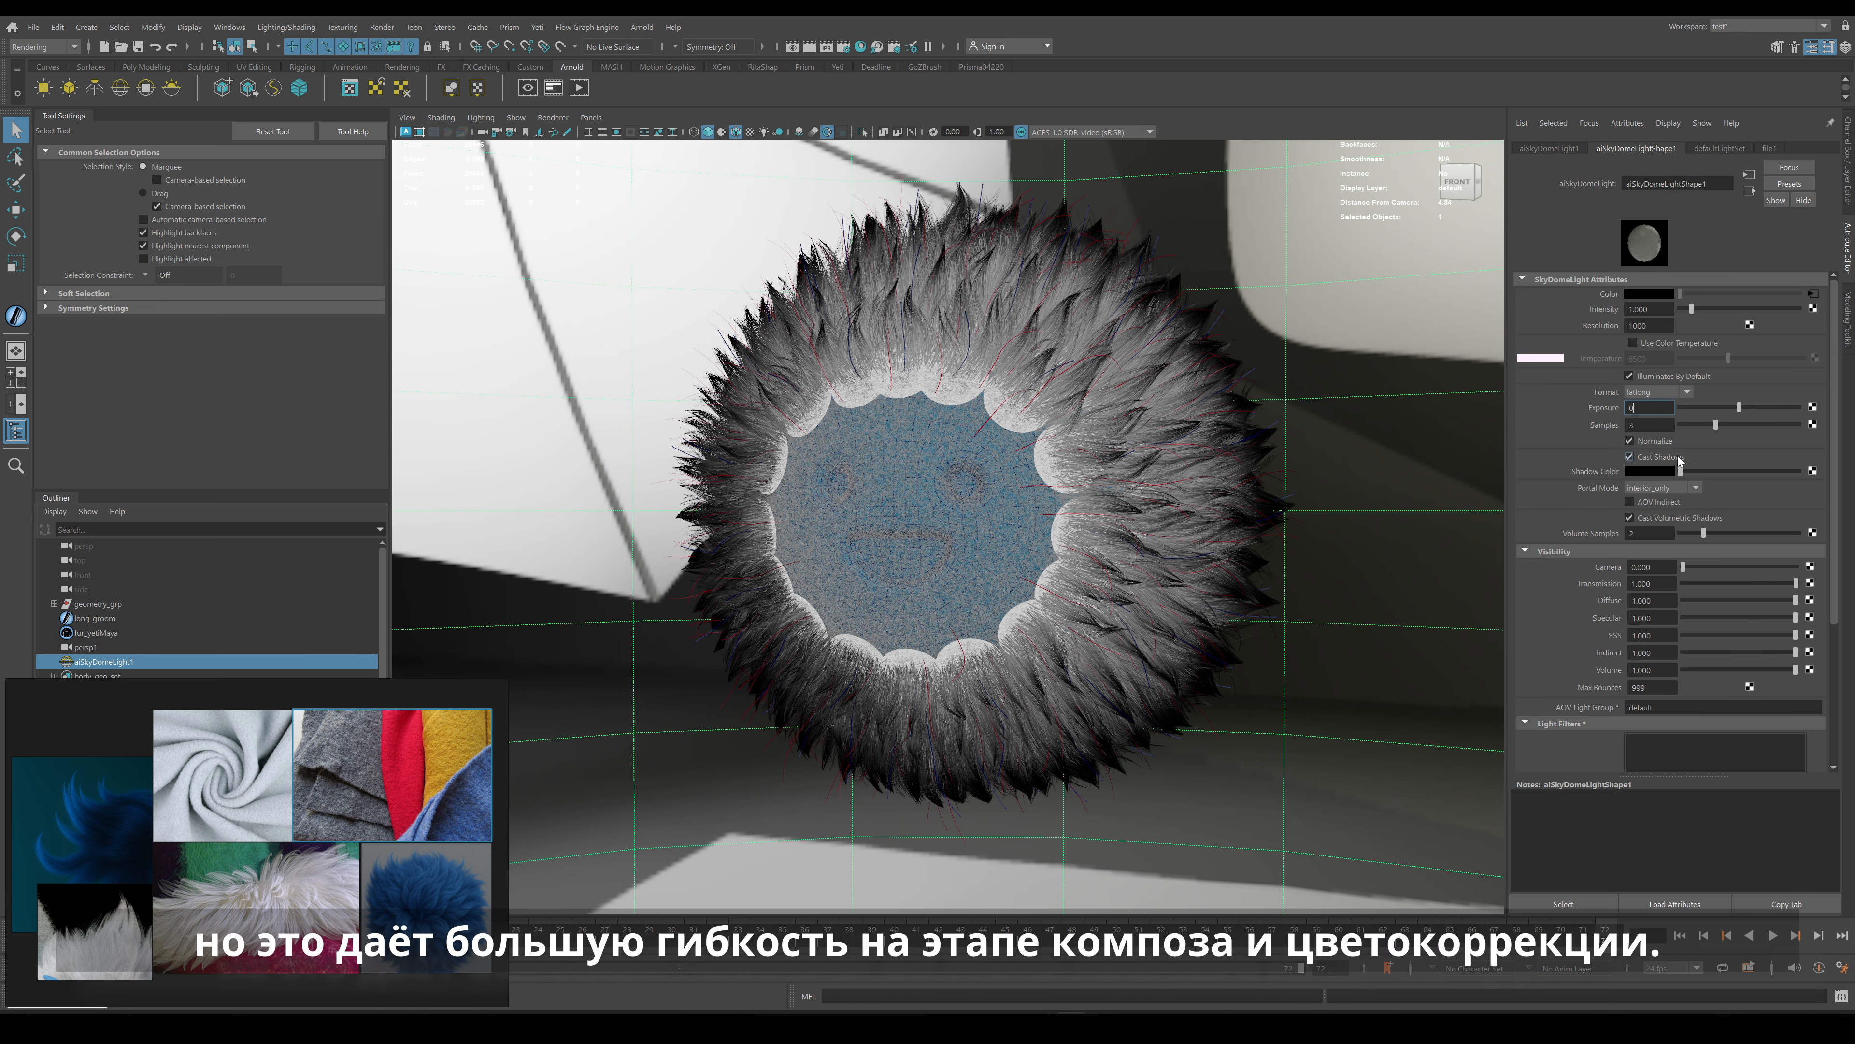
pyautogui.write('.5')
# Rotate aiSkyDomeLight1 around the Y axis to reposition the studio lighting on the fur ball.
pyautogui.click(1848, 178)
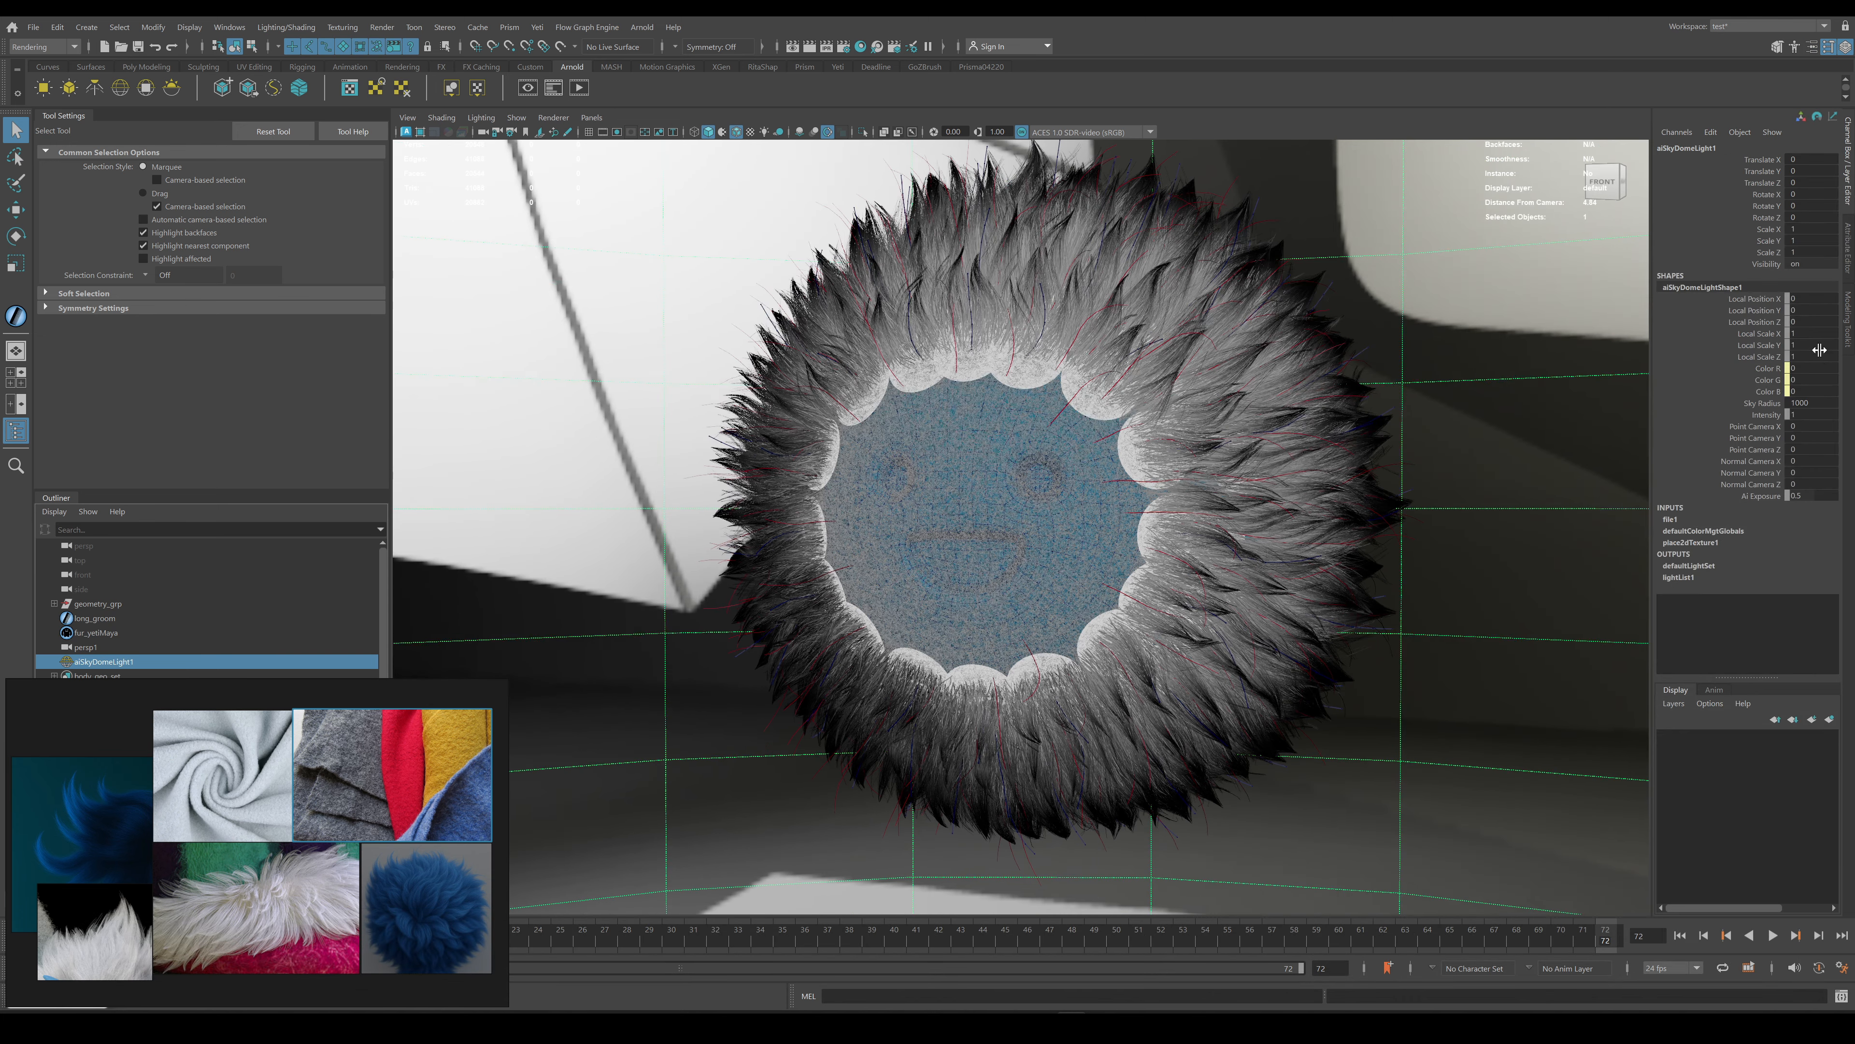
pyautogui.click(1767, 206)
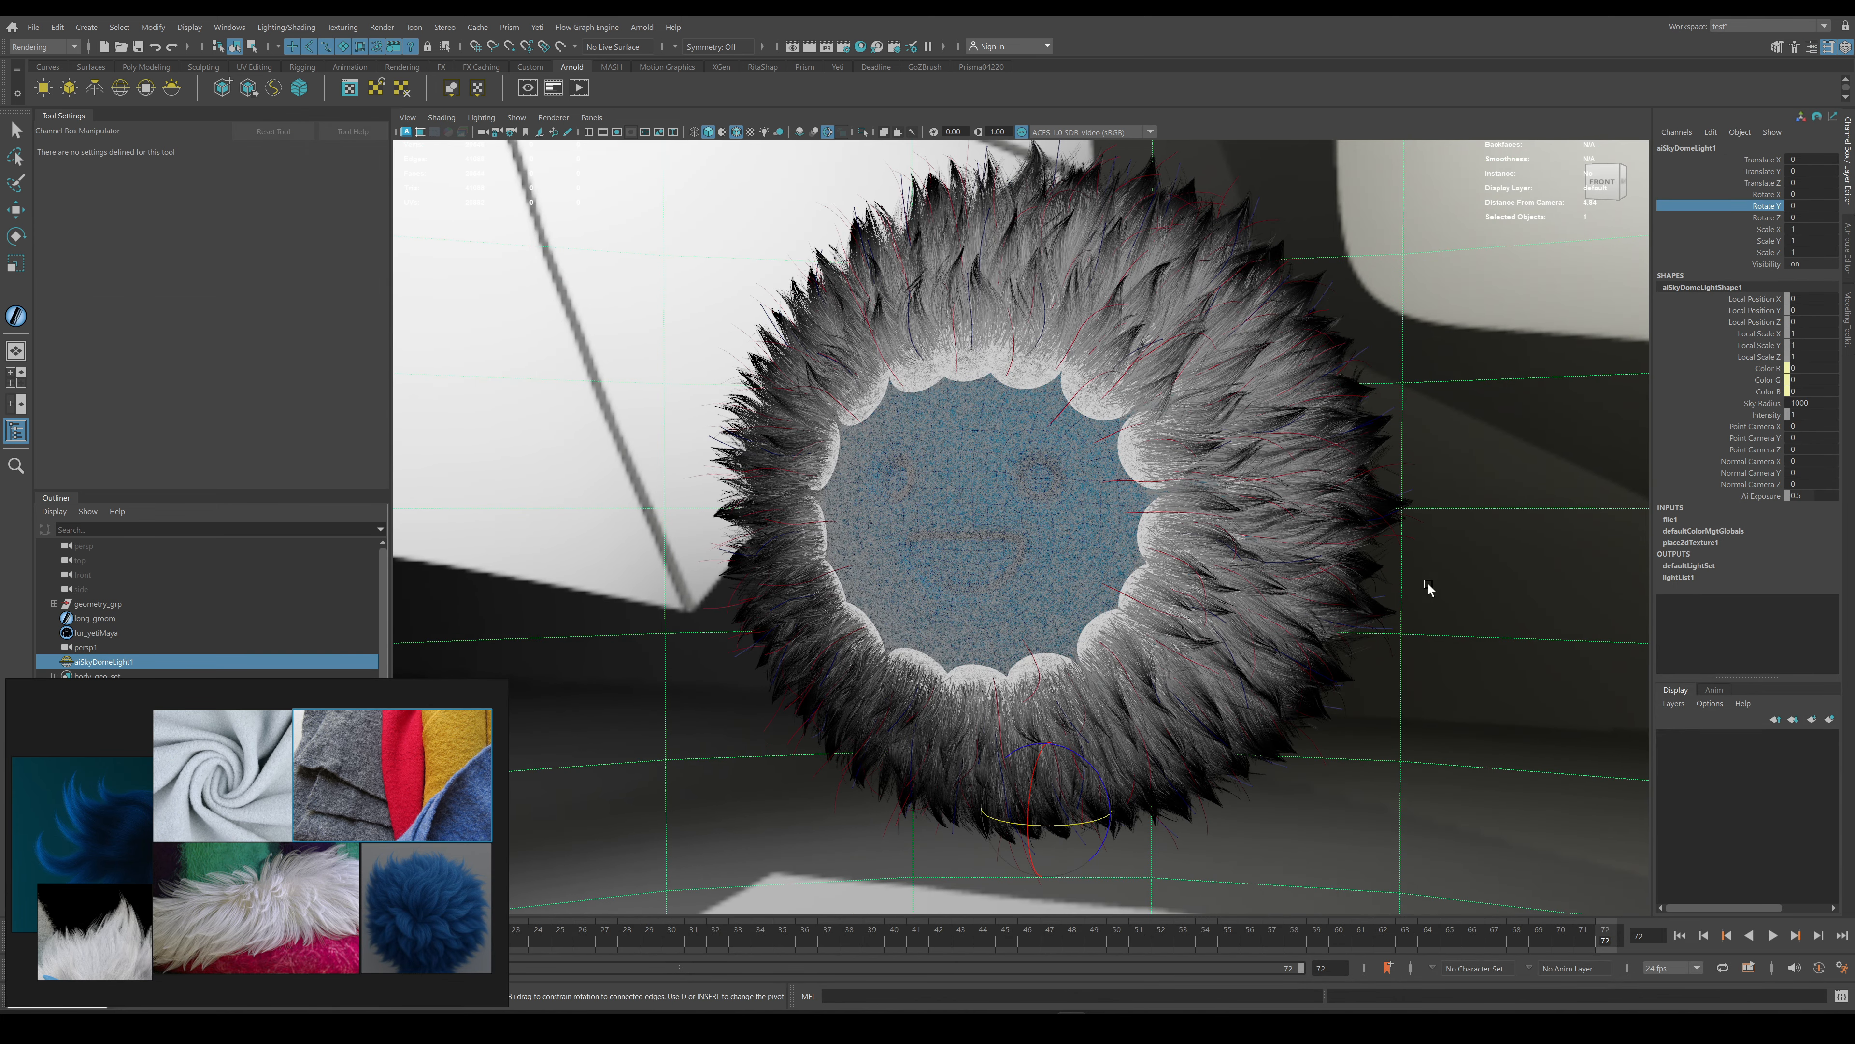
pyautogui.moveTo(1428, 589); pyautogui.dragTo(1241, 606, button='middle')
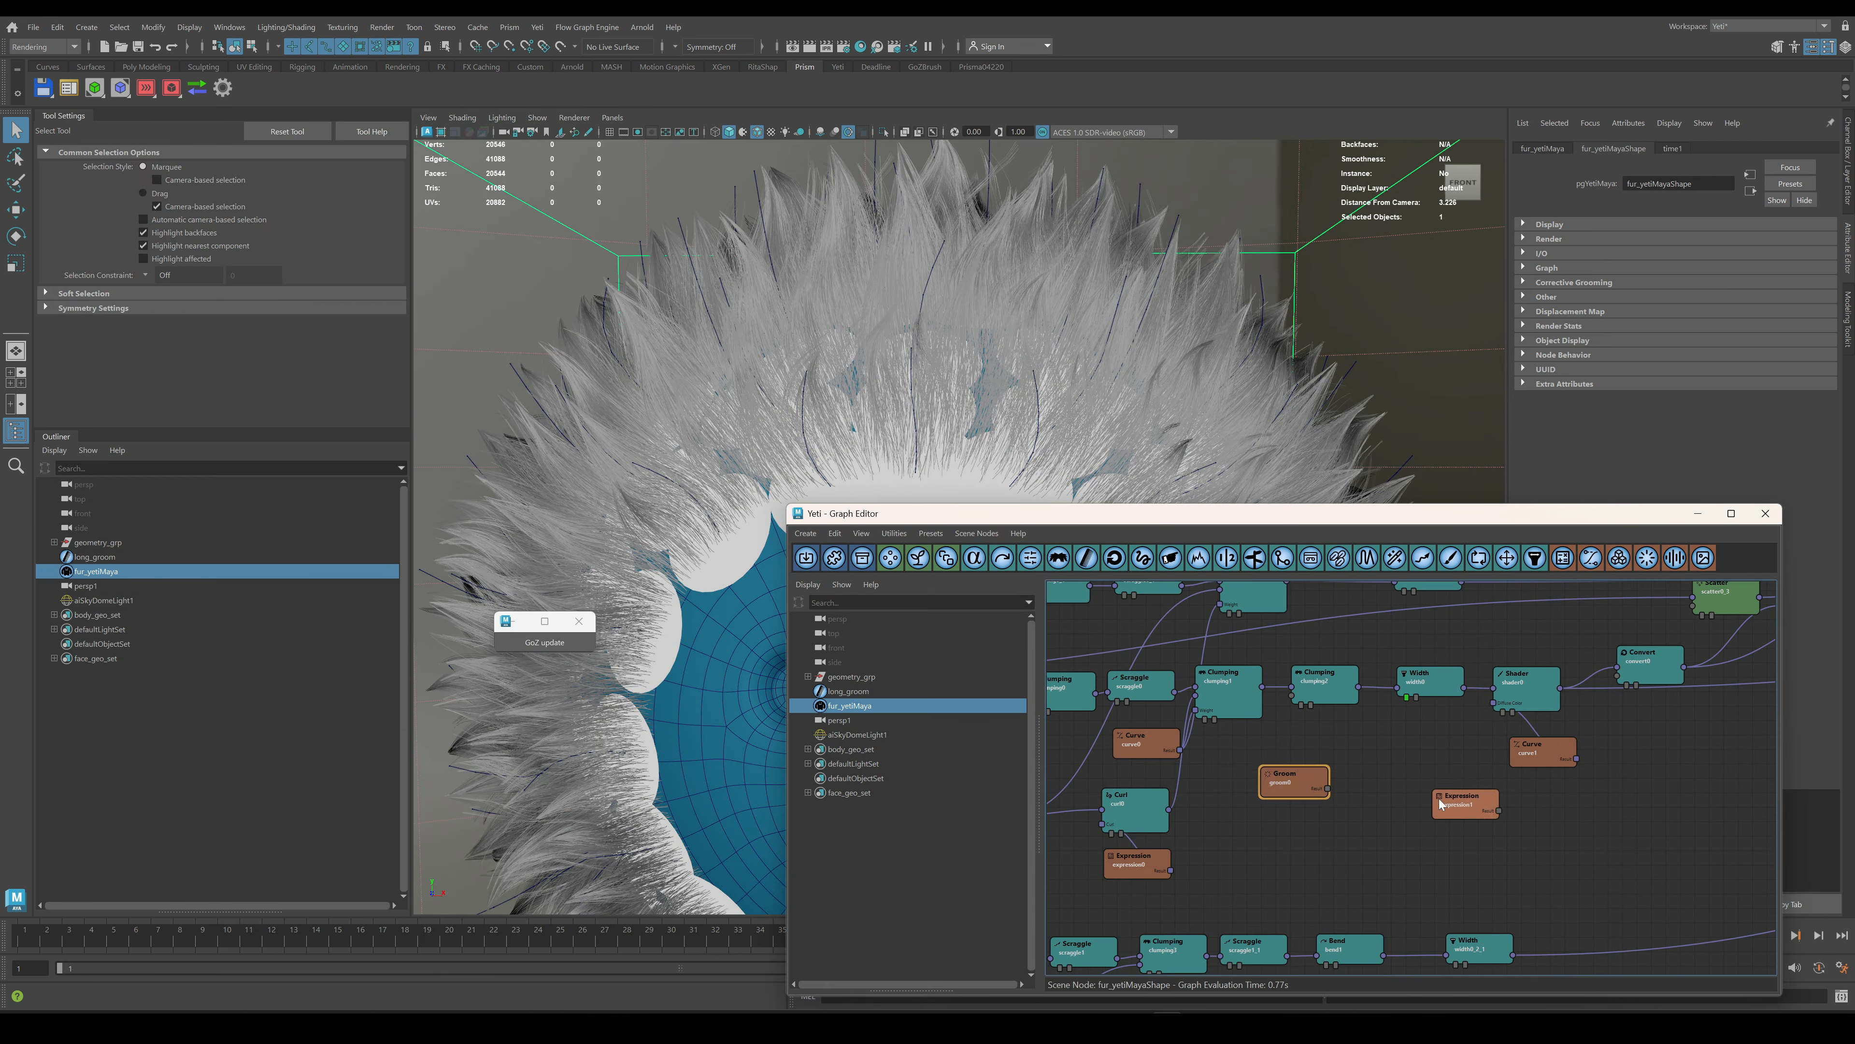
# Place the new expression node beside groom0, link groom0 to it and set groom0's Attribute to densityClump.
pyautogui.click(1424, 786)
pyautogui.doubleClick(1293, 778)
pyautogui.click(329, 234)
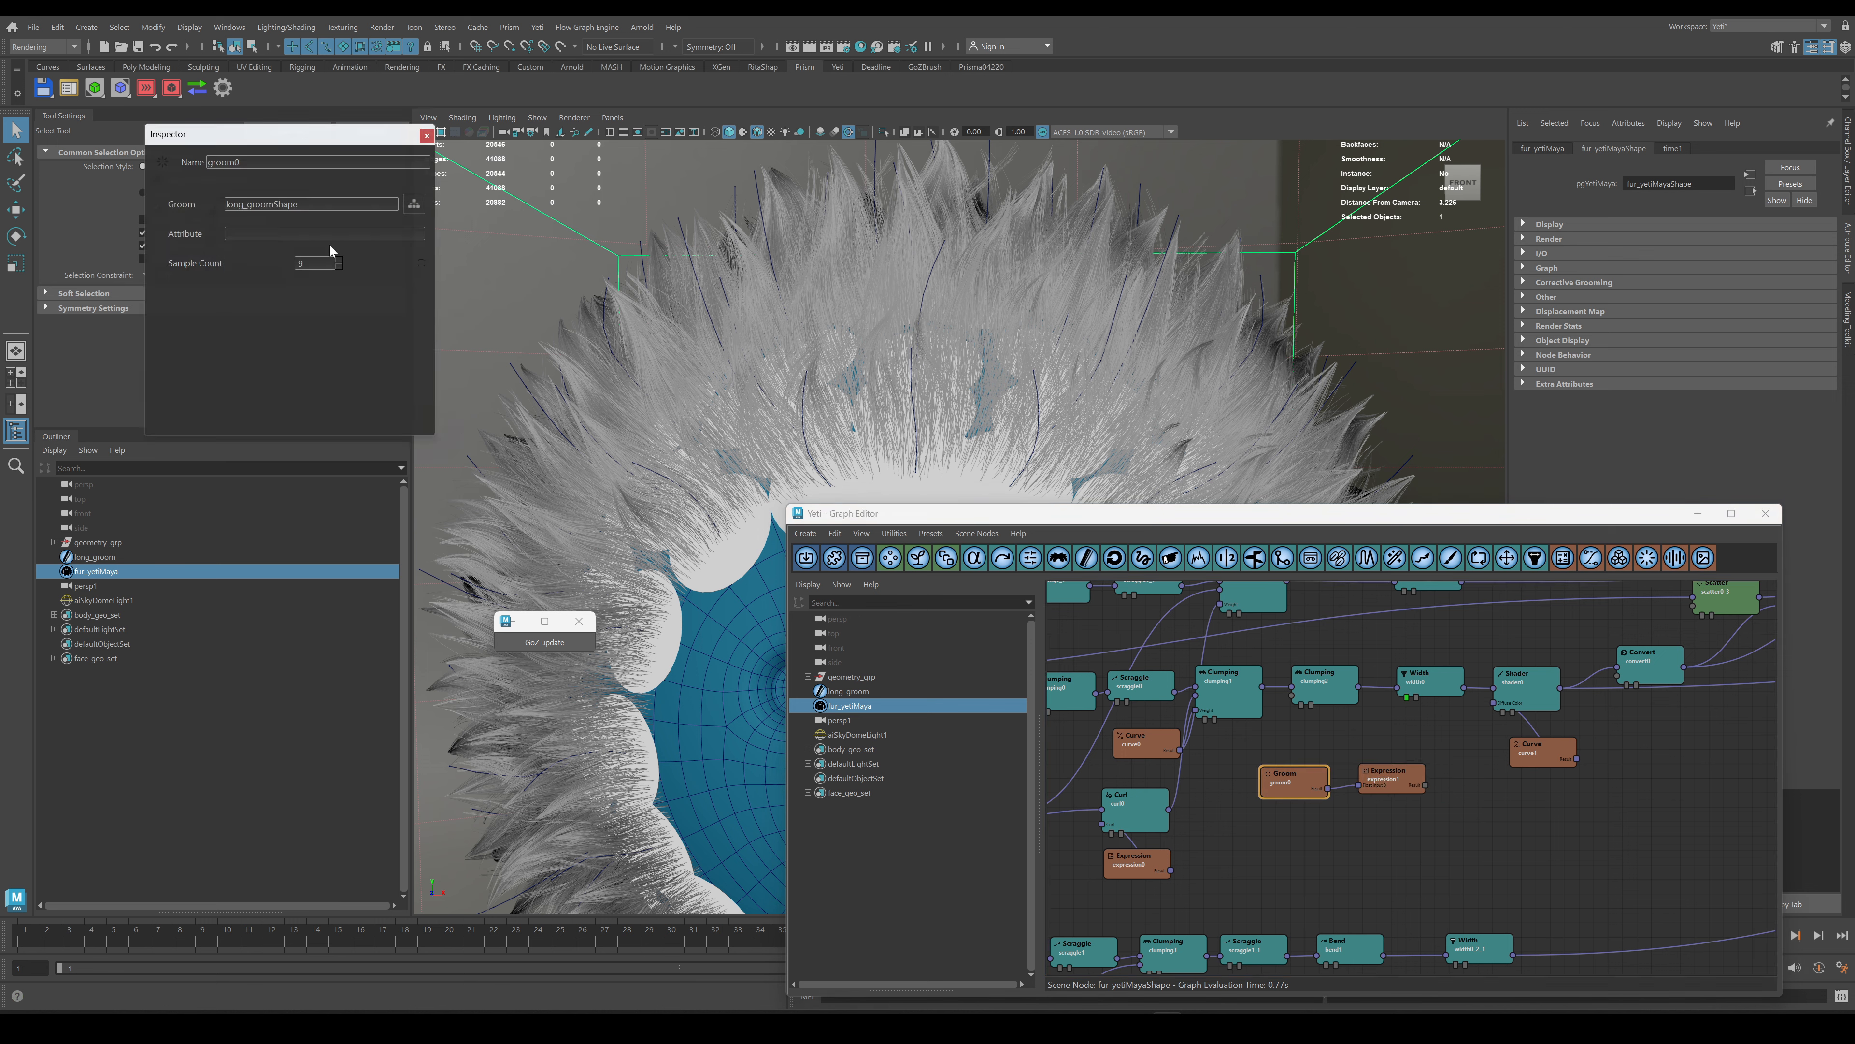
pyautogui.write('densityClump')
# Write the expression fit(f0, 1,2,0,1) in the expression1 node.
pyautogui.doubleClick(1380, 780)
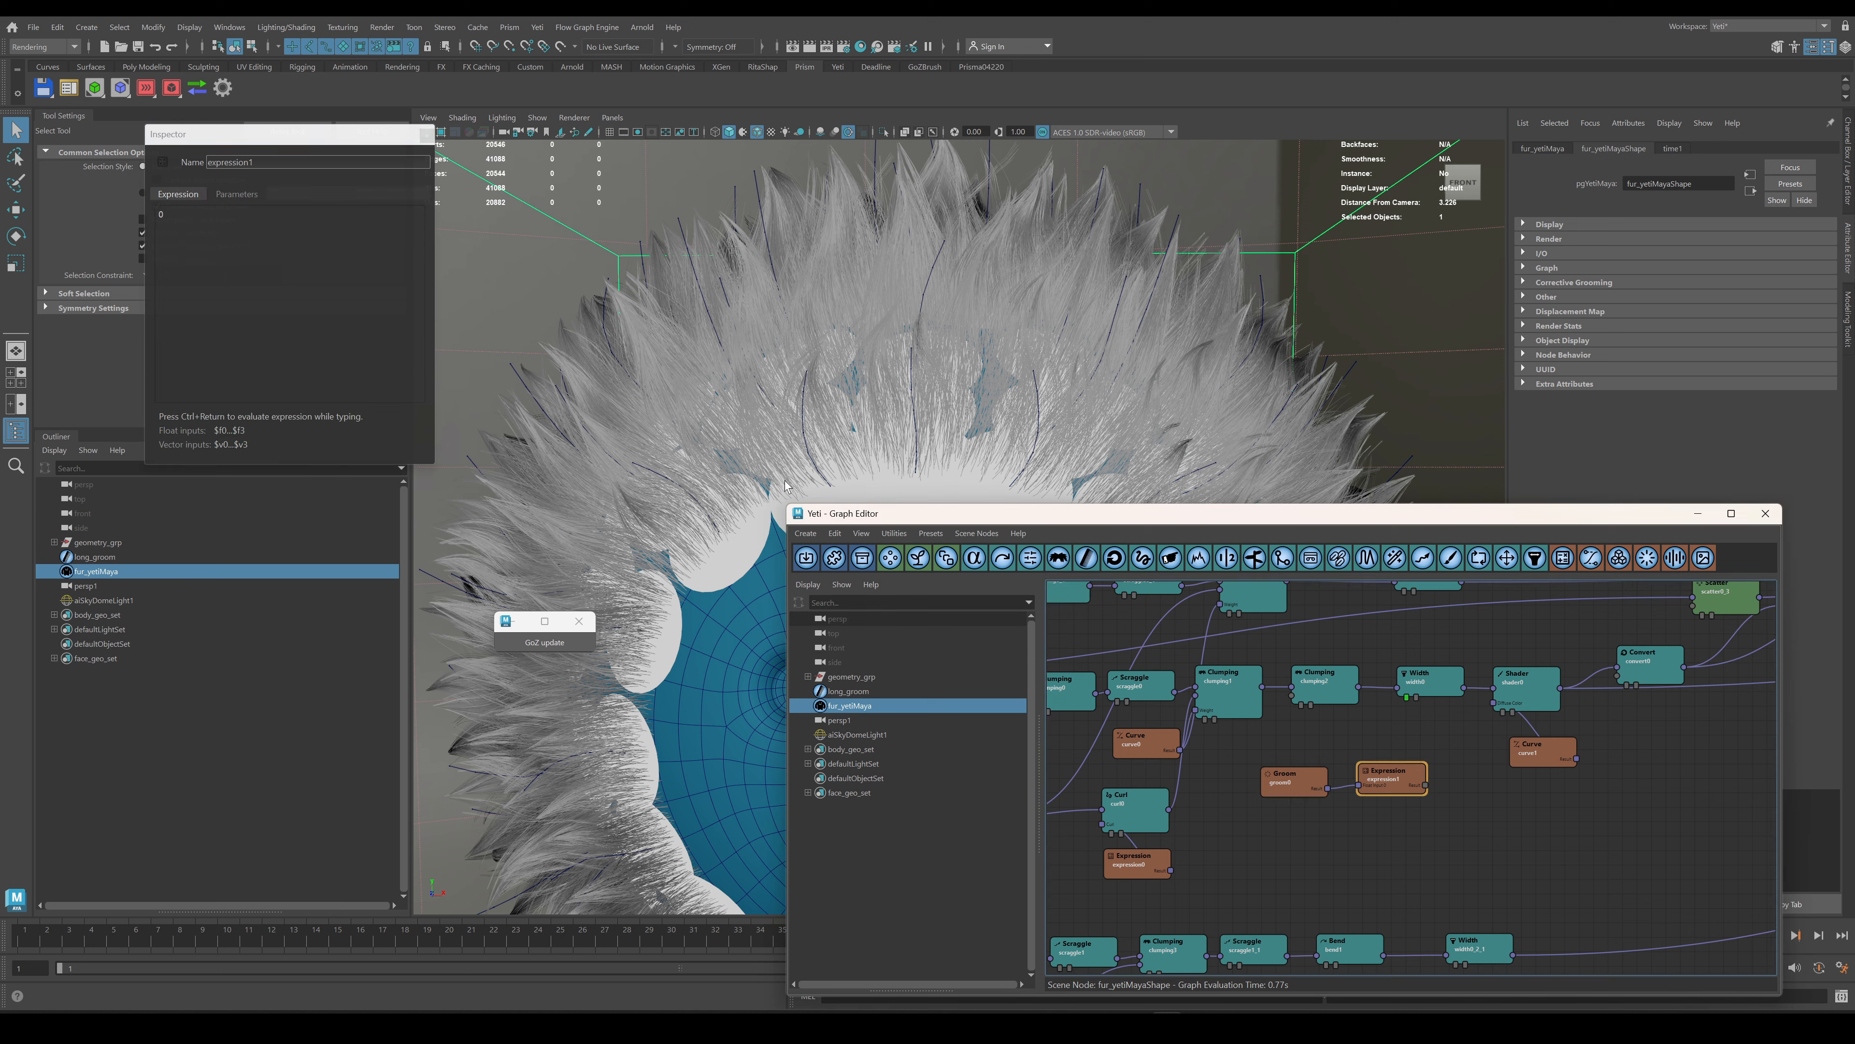
pyautogui.click(323, 236)
pyautogui.write('fit()')
pyautogui.press('Left')
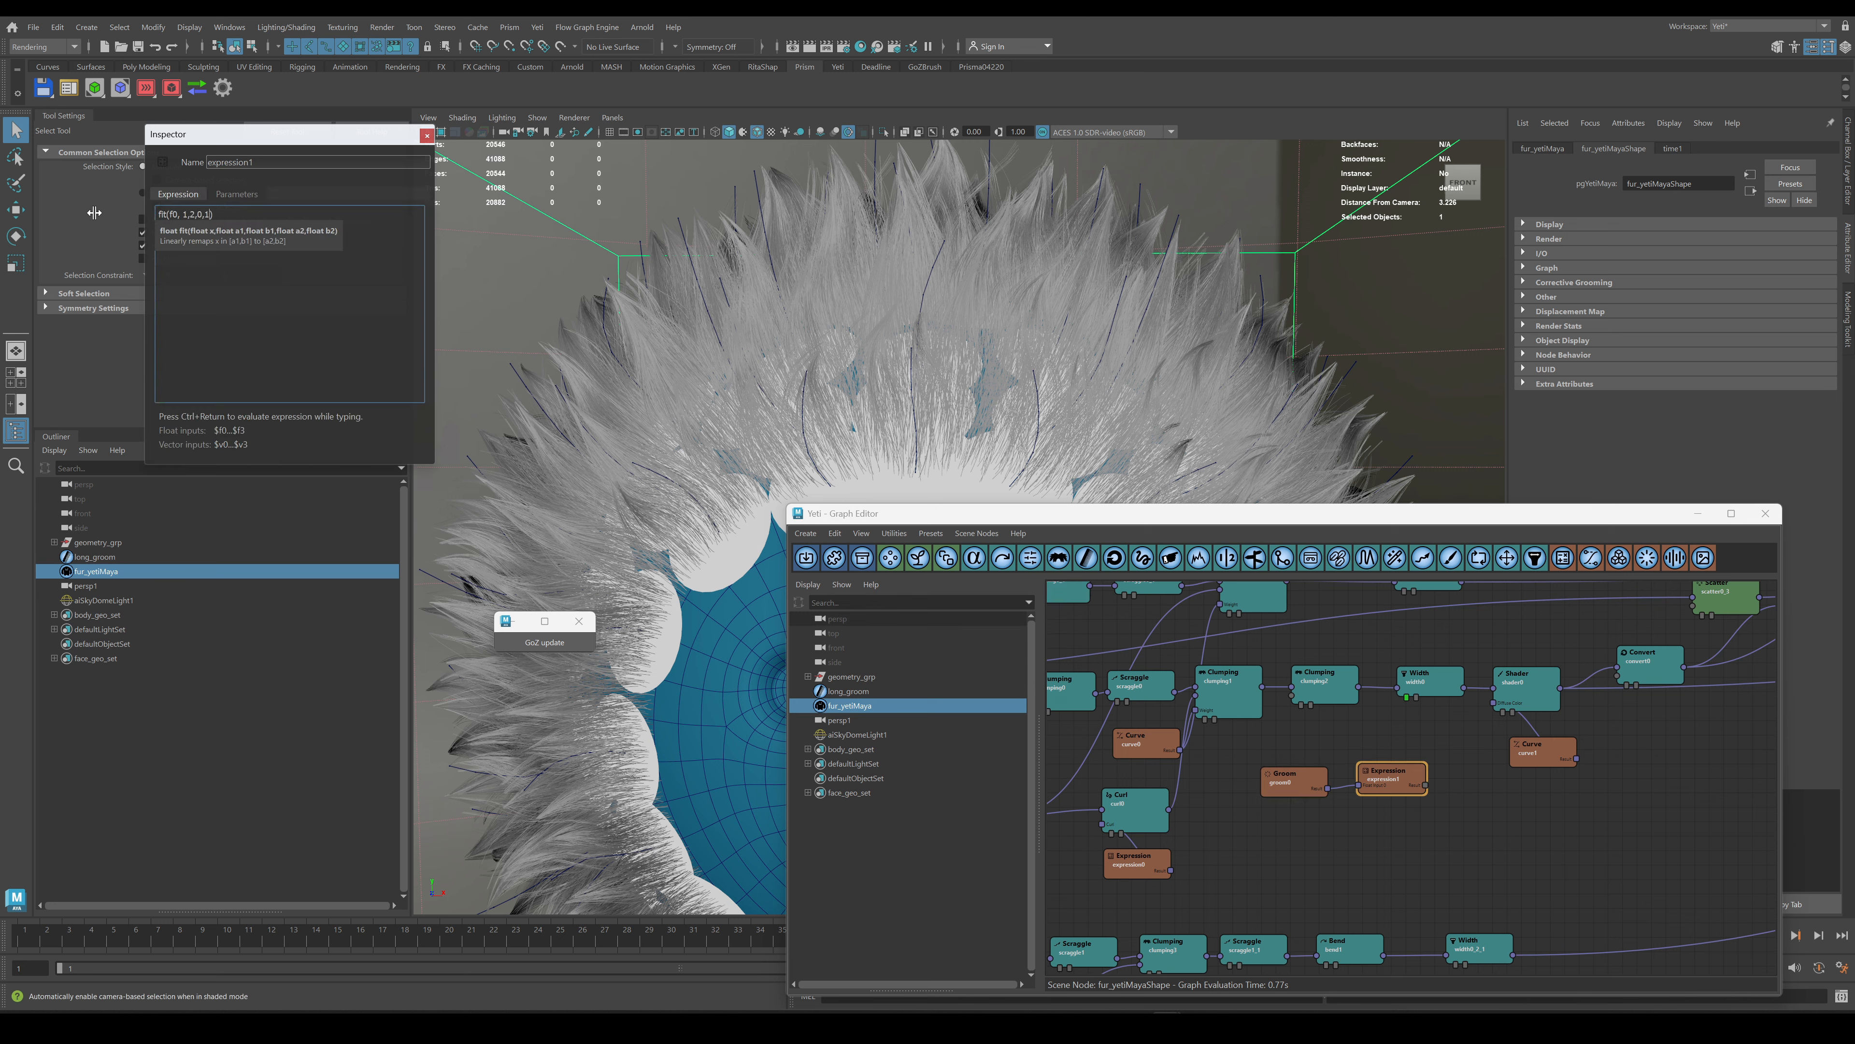
# Move groom0 and expression1 closer to the long-fur branch and connect expression1 to width0's Width Multiplier.
pyautogui.moveTo(1450, 758); pyautogui.dragTo(1350, 770)
pyautogui.moveTo(1377, 783); pyautogui.dragTo(1422, 682)
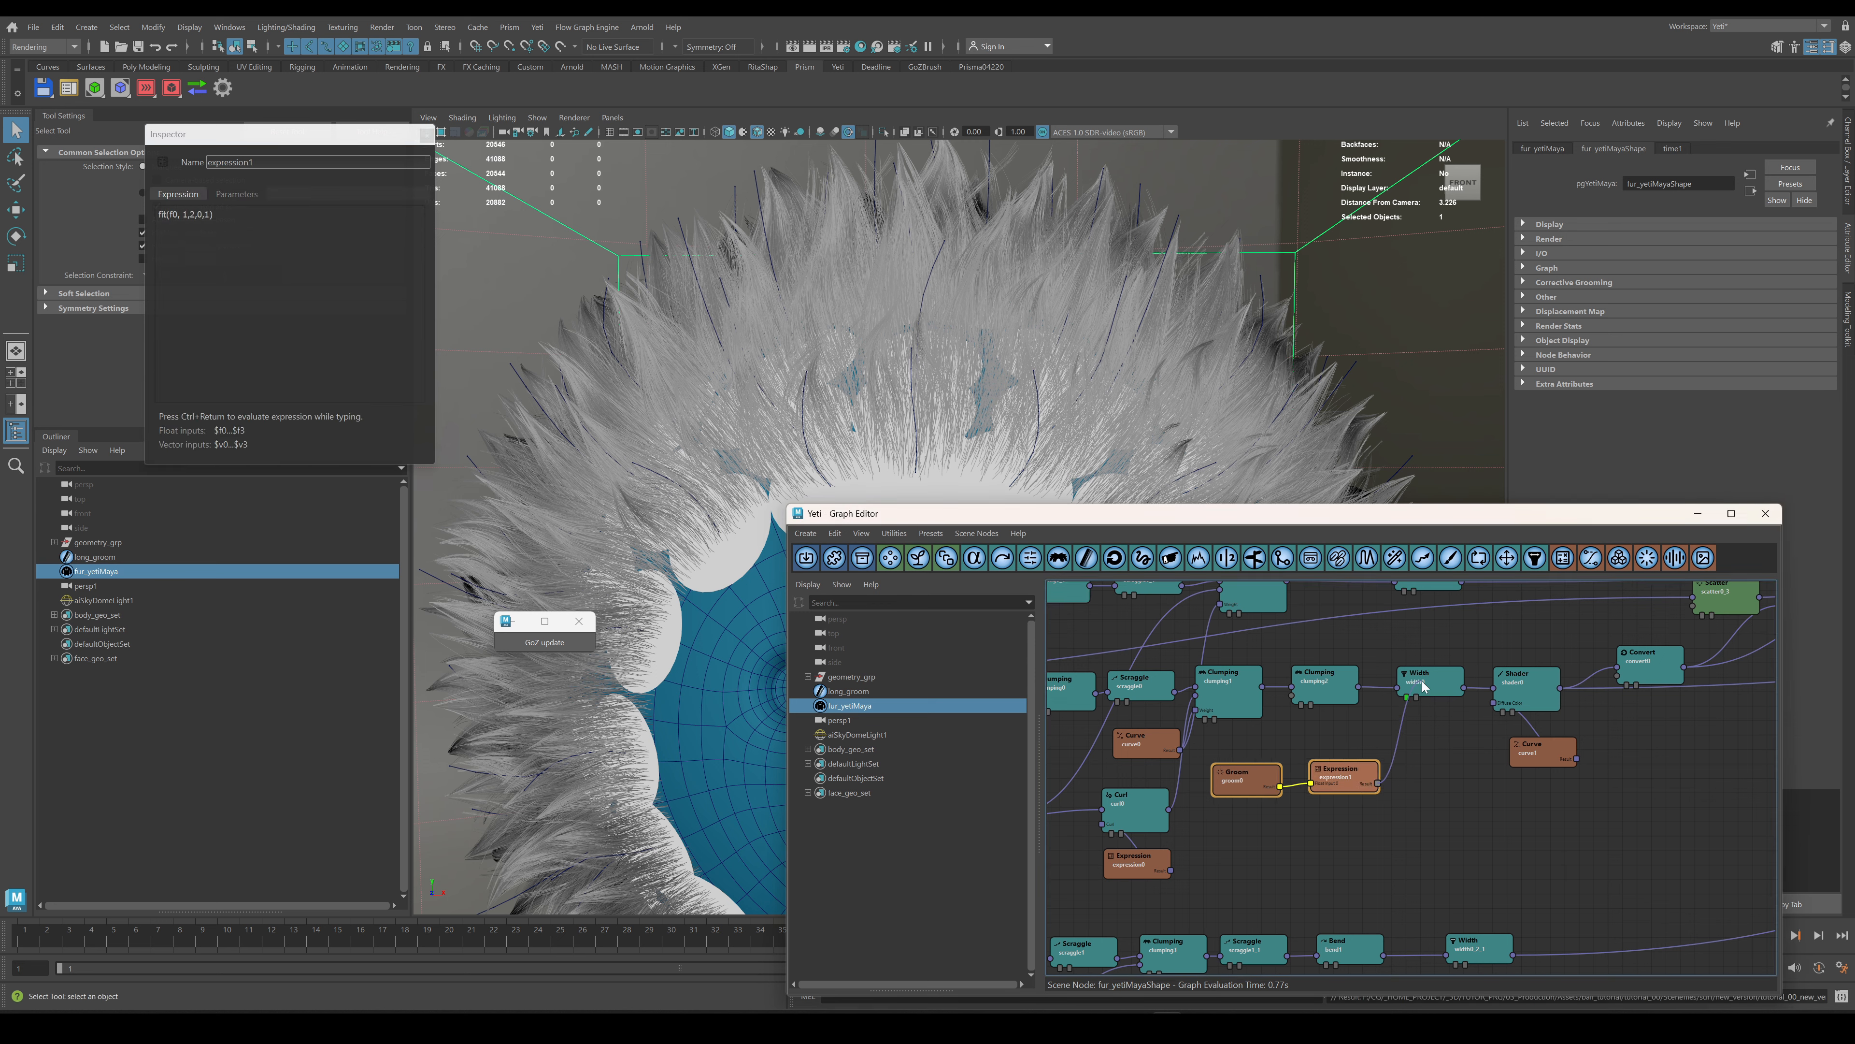
pyautogui.click(1425, 686)
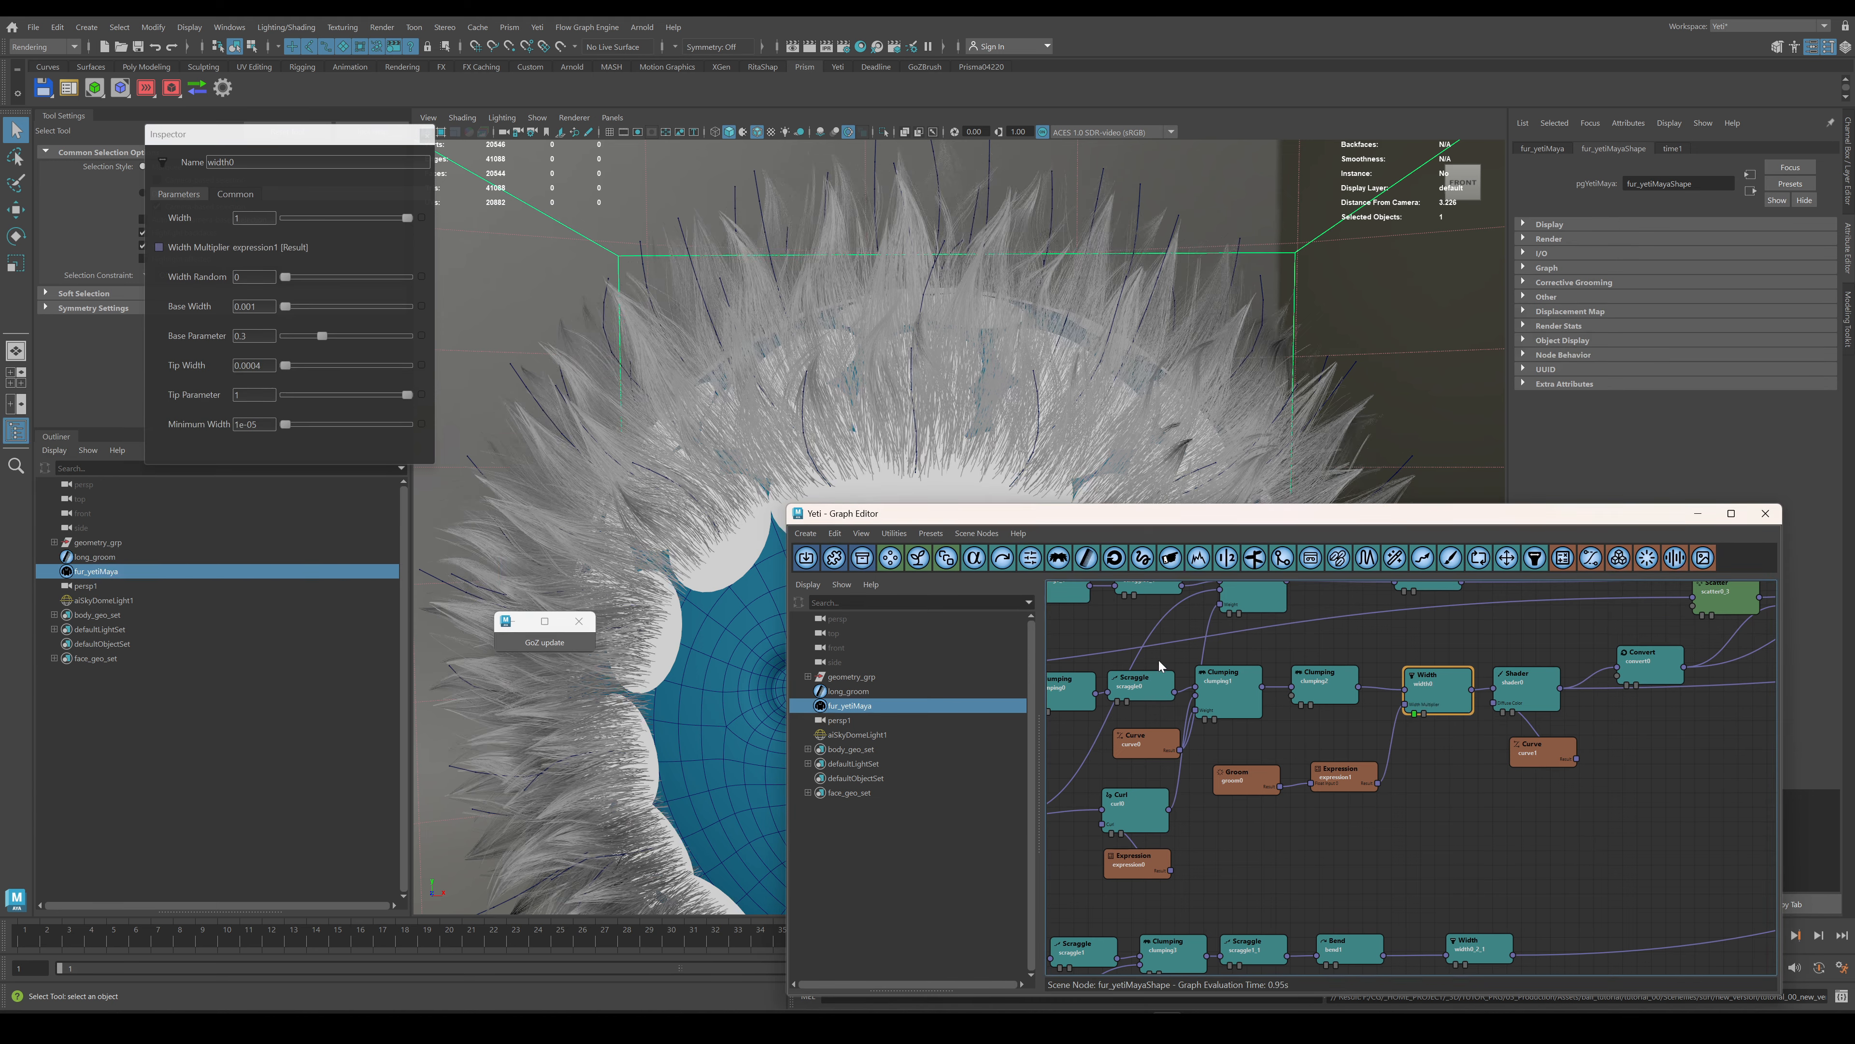
# Reverse expression1's output range and lower its input maximum, giving fit(f0, 1,1.8,1,0).
pyautogui.click(1343, 775)
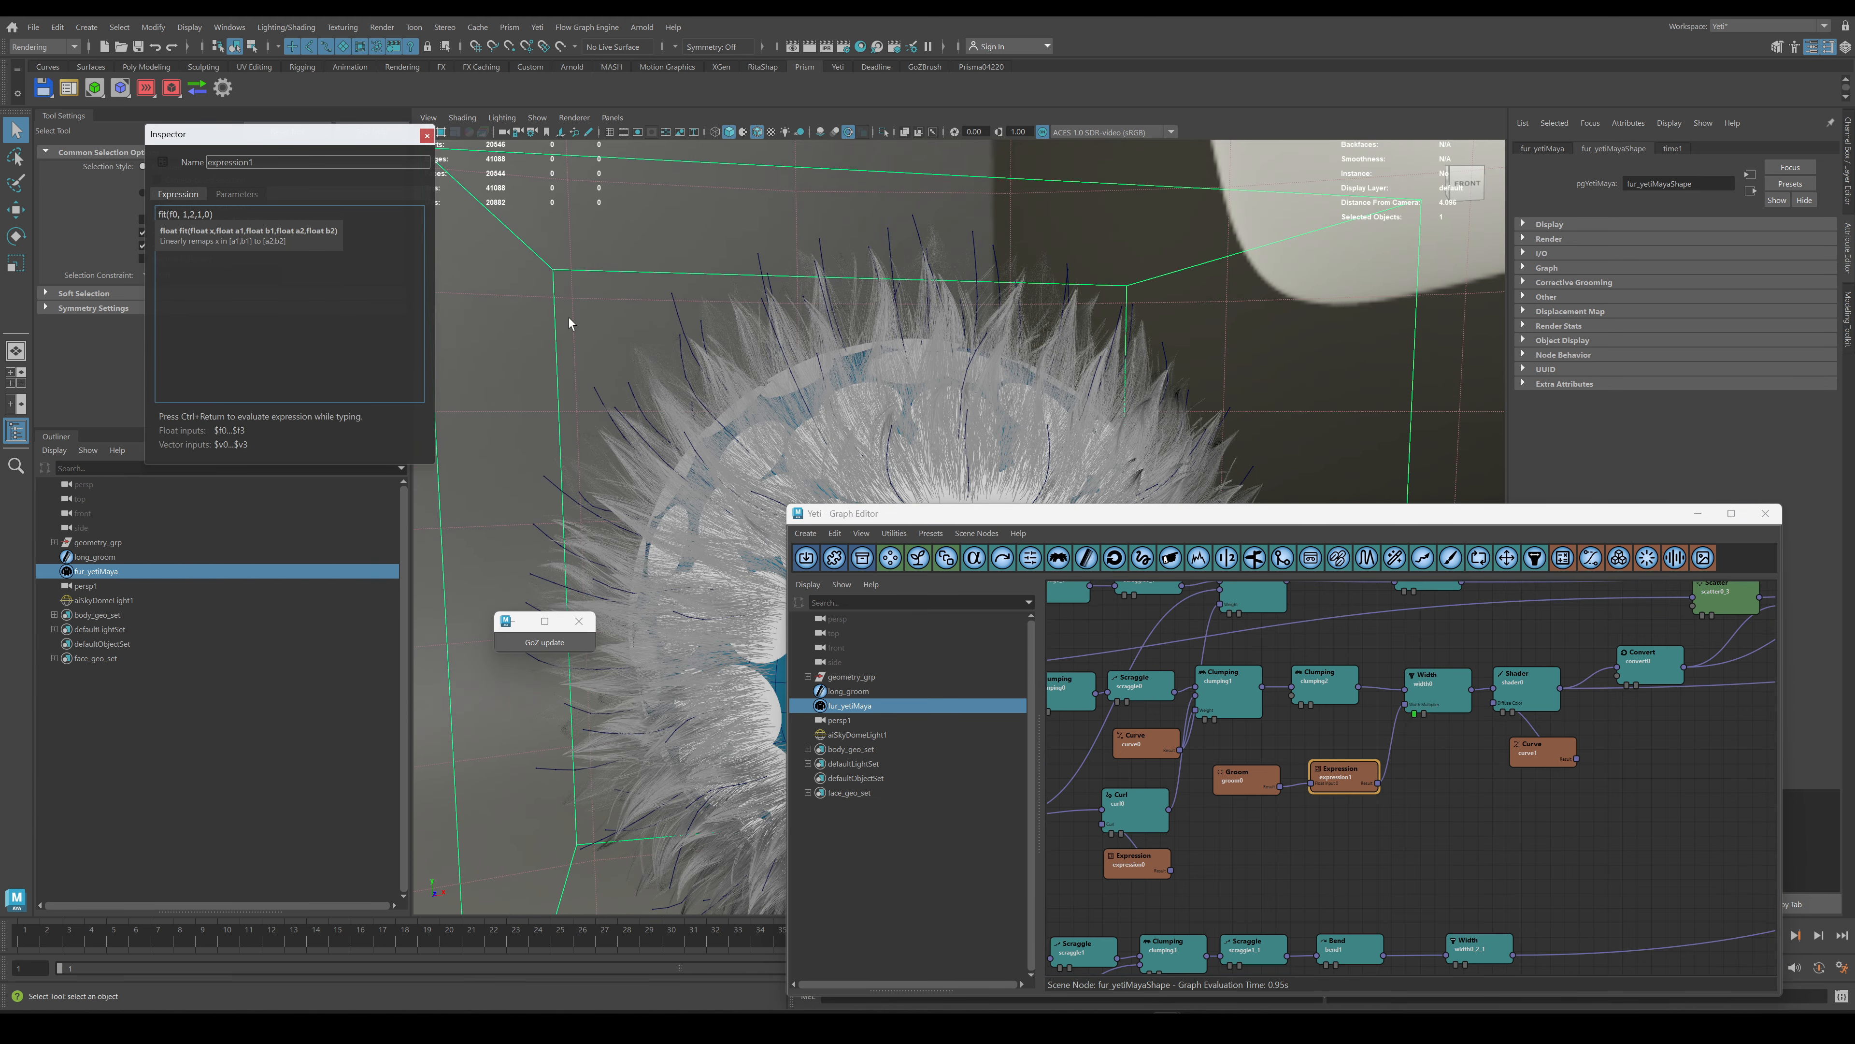
pyautogui.press('BackSpace')
pyautogui.write('1.8')
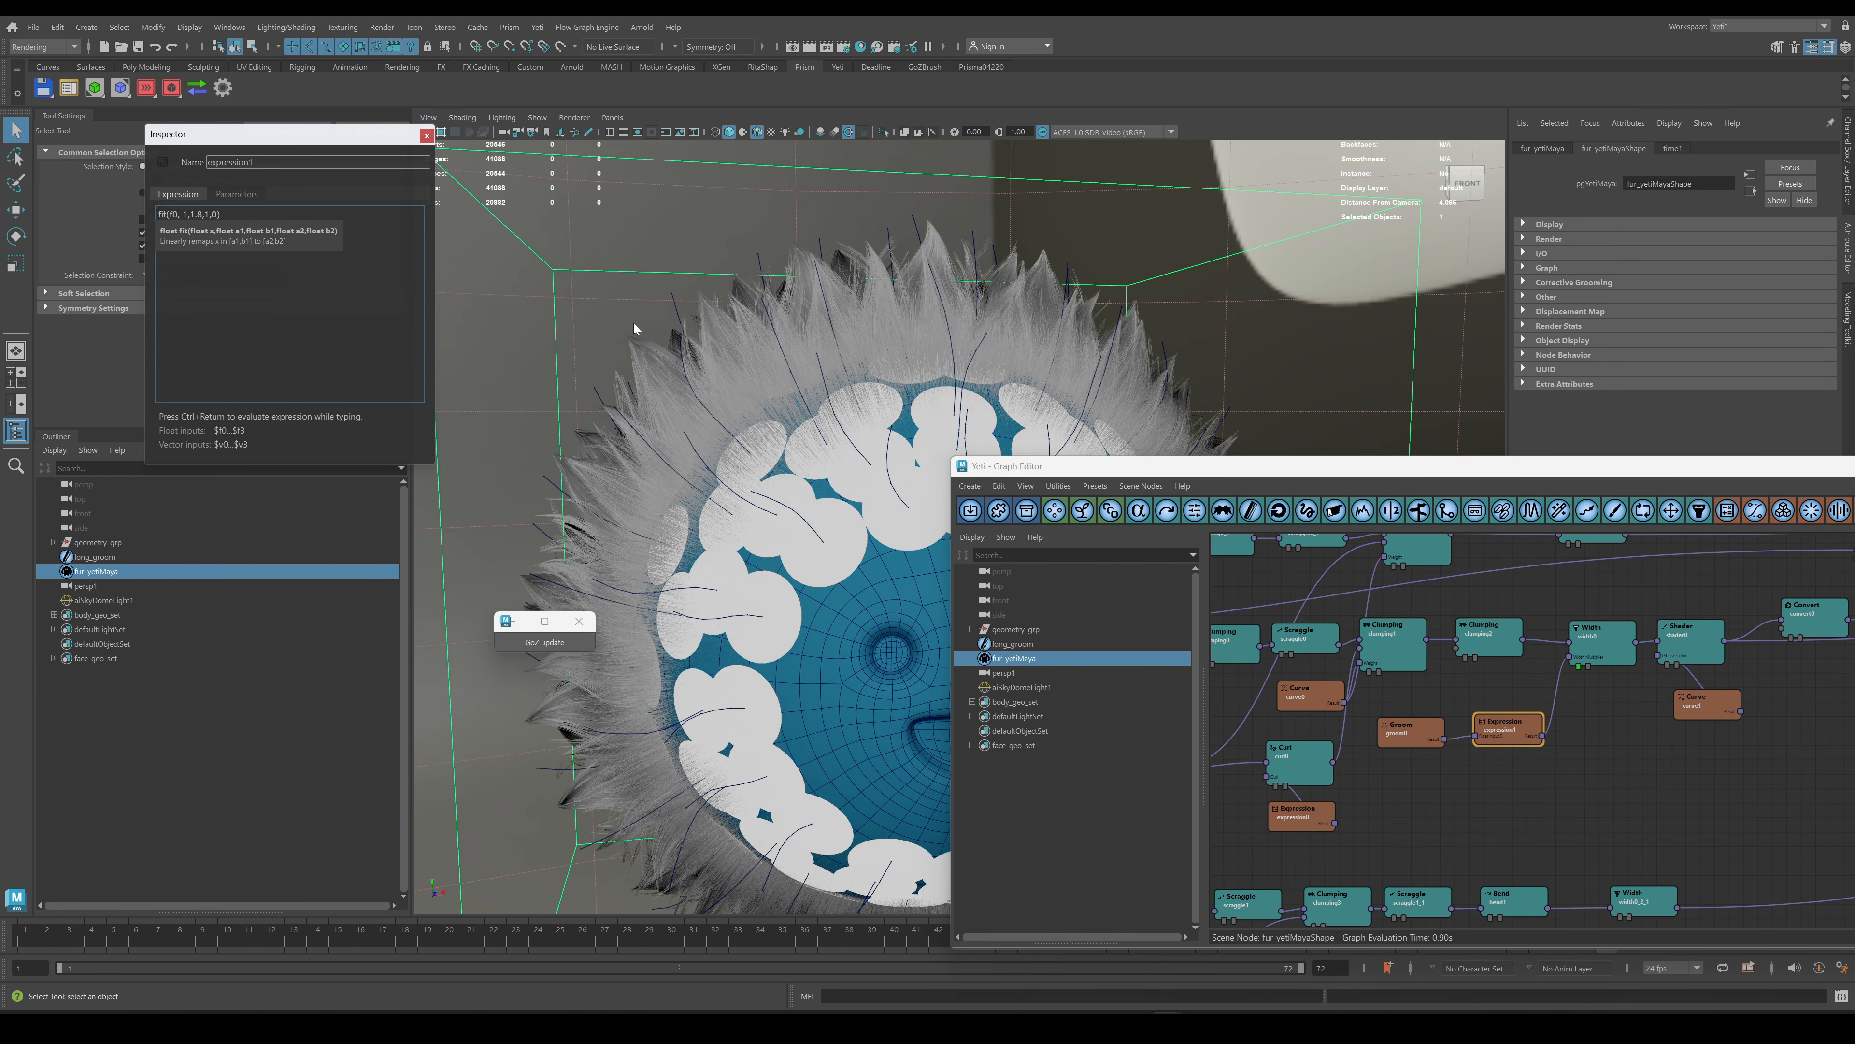
pyautogui.keyDown('alt'); pyautogui.moveTo(871, 478); pyautogui.dragTo(1030, 555); pyautogui.keyUp('alt')
# Refine the input range of expression1 so that it reads fit(f0, 1.9,2,1,0).
pyautogui.click(202, 215)
pyautogui.press('BackSpace')
pyautogui.write('5')
pyautogui.hotkey('ctrl', 'Return')
pyautogui.press('BackSpace')
pyautogui.press('BackSpace')
pyautogui.press('BackSpace')
pyautogui.write('2')
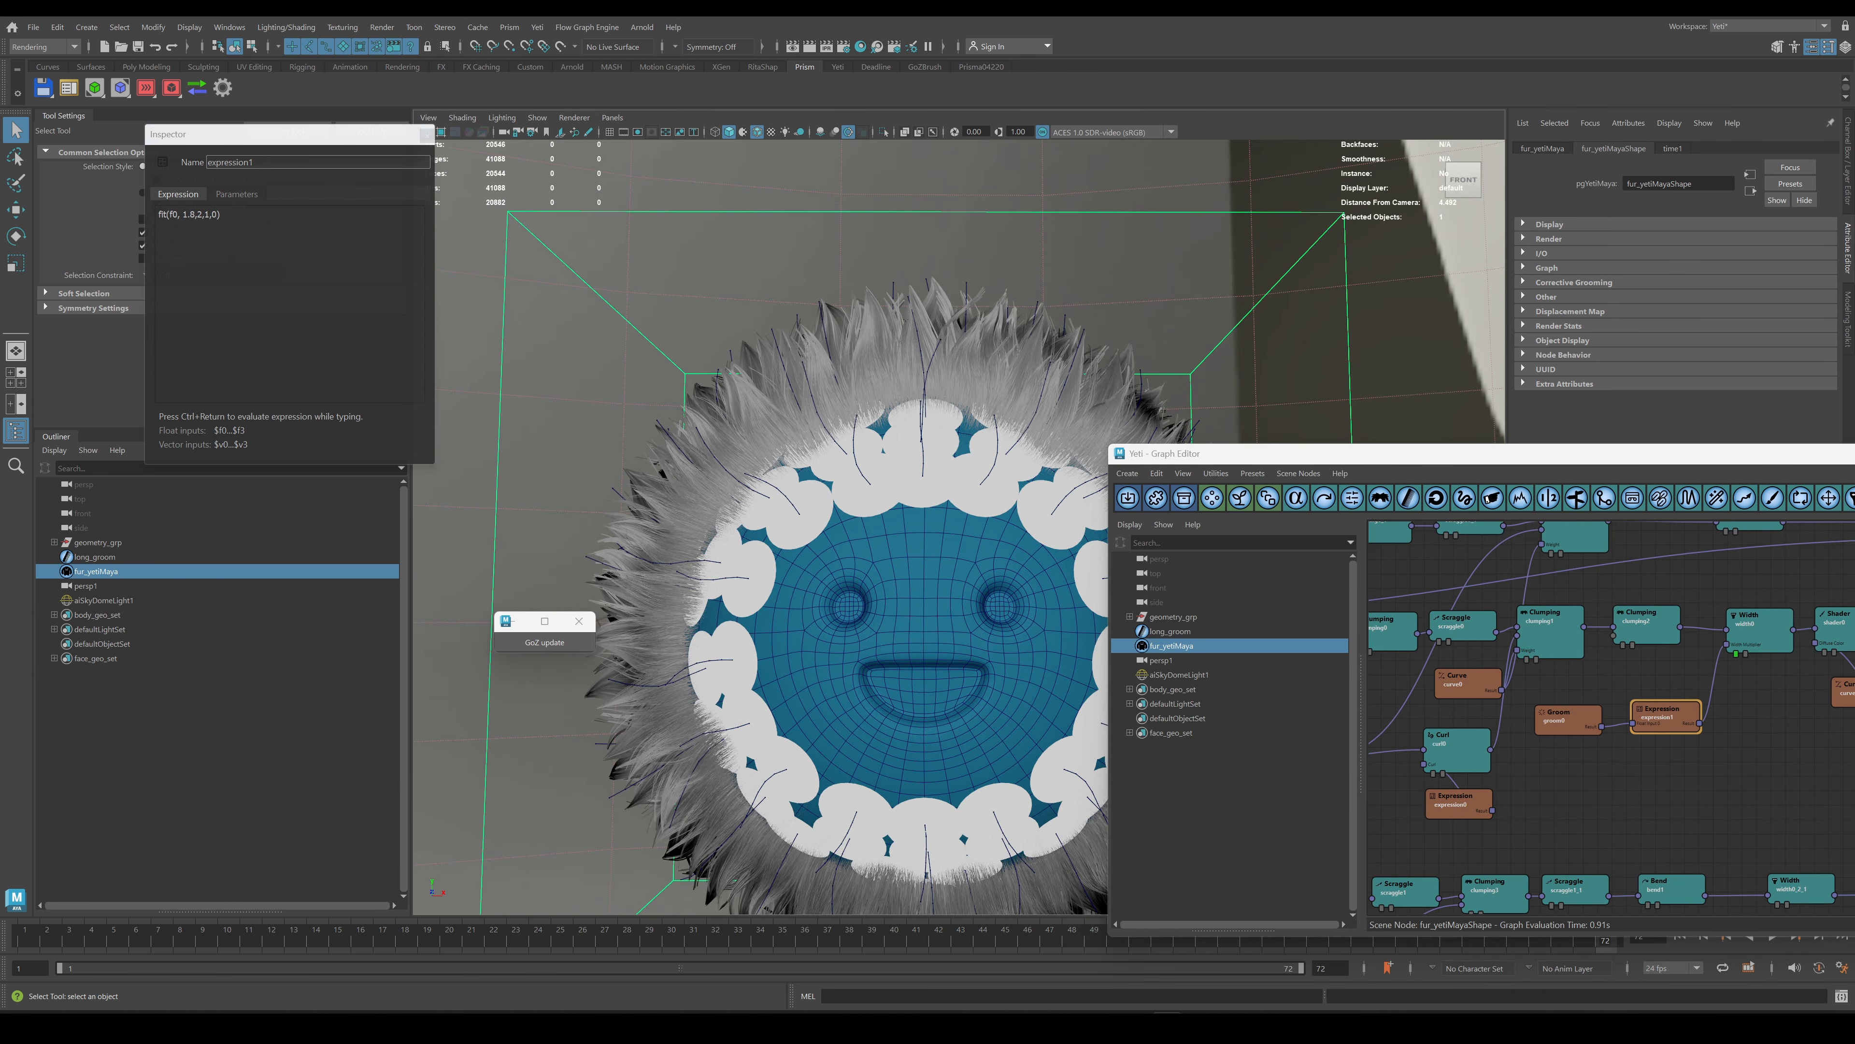
pyautogui.press('BackSpace')
pyautogui.write('9')
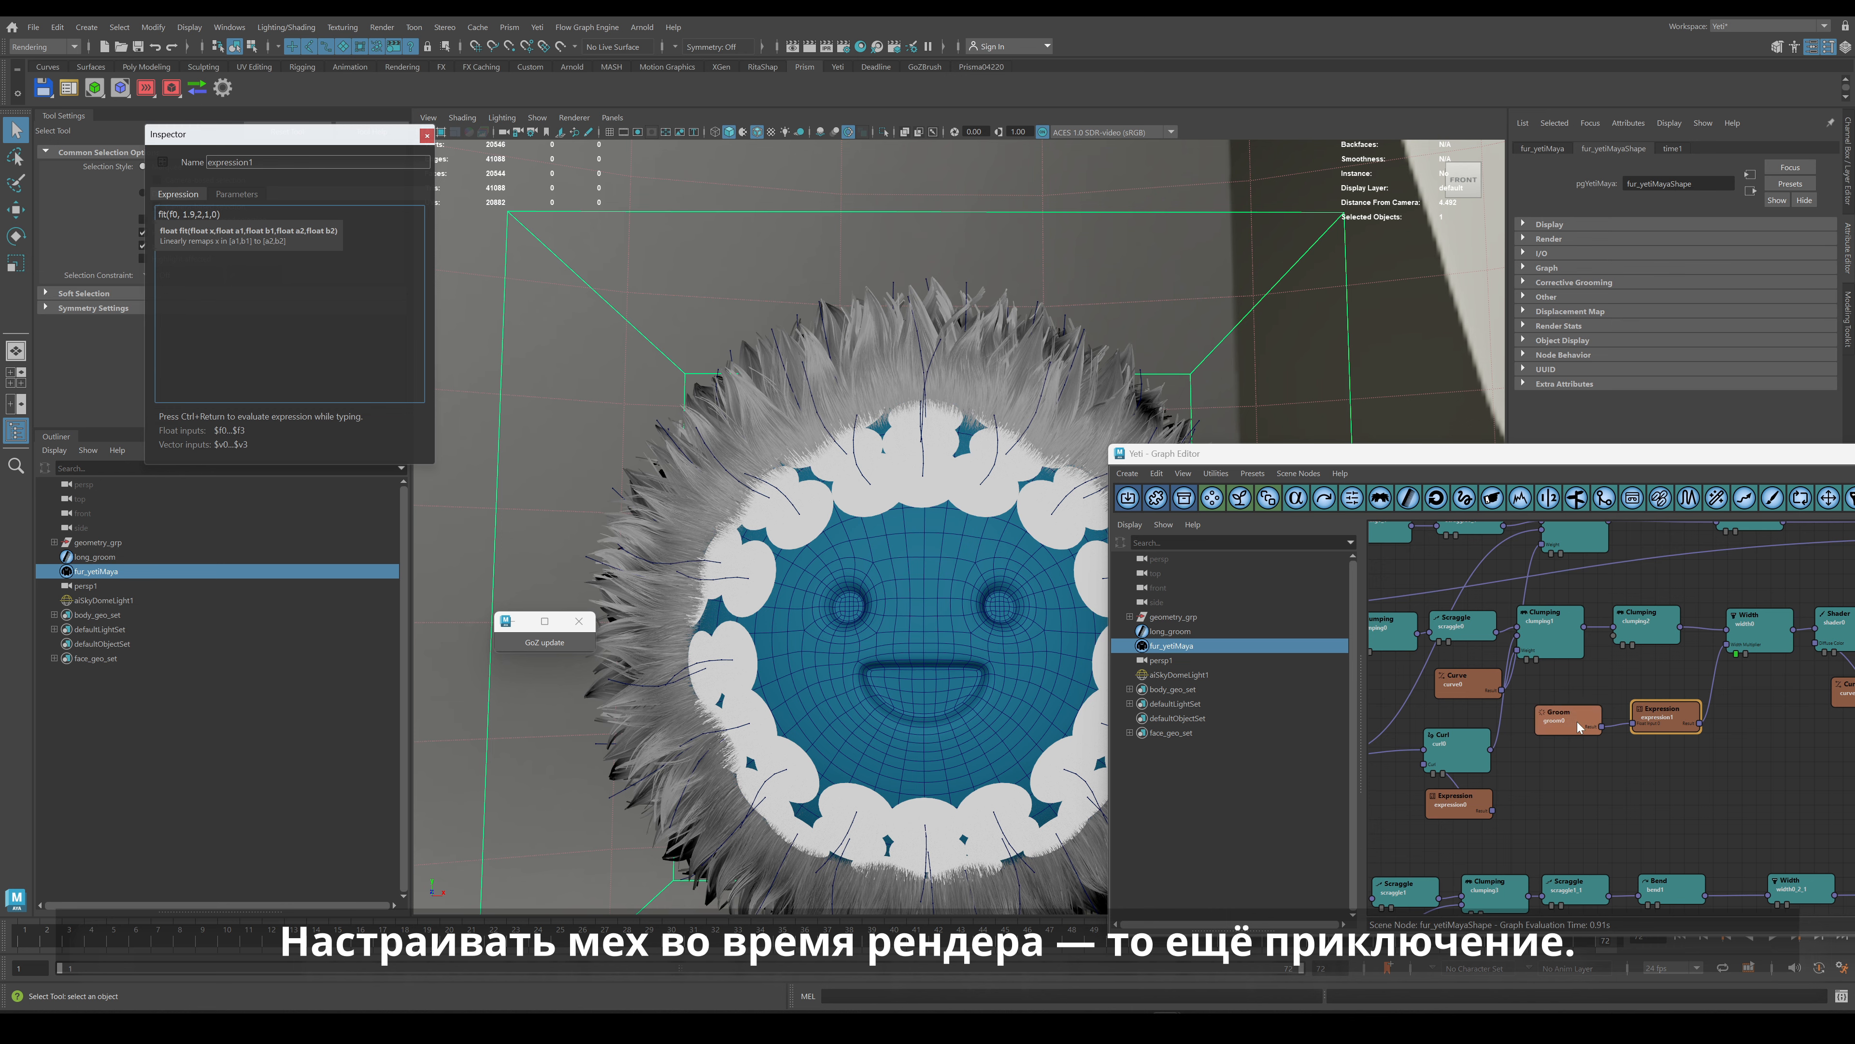
# Wrap the fit expression in a clamp and raise its output minimum, giving clamp(fit(f0, 1.9,2,1,0.7),0,1).
pyautogui.click(1759, 632)
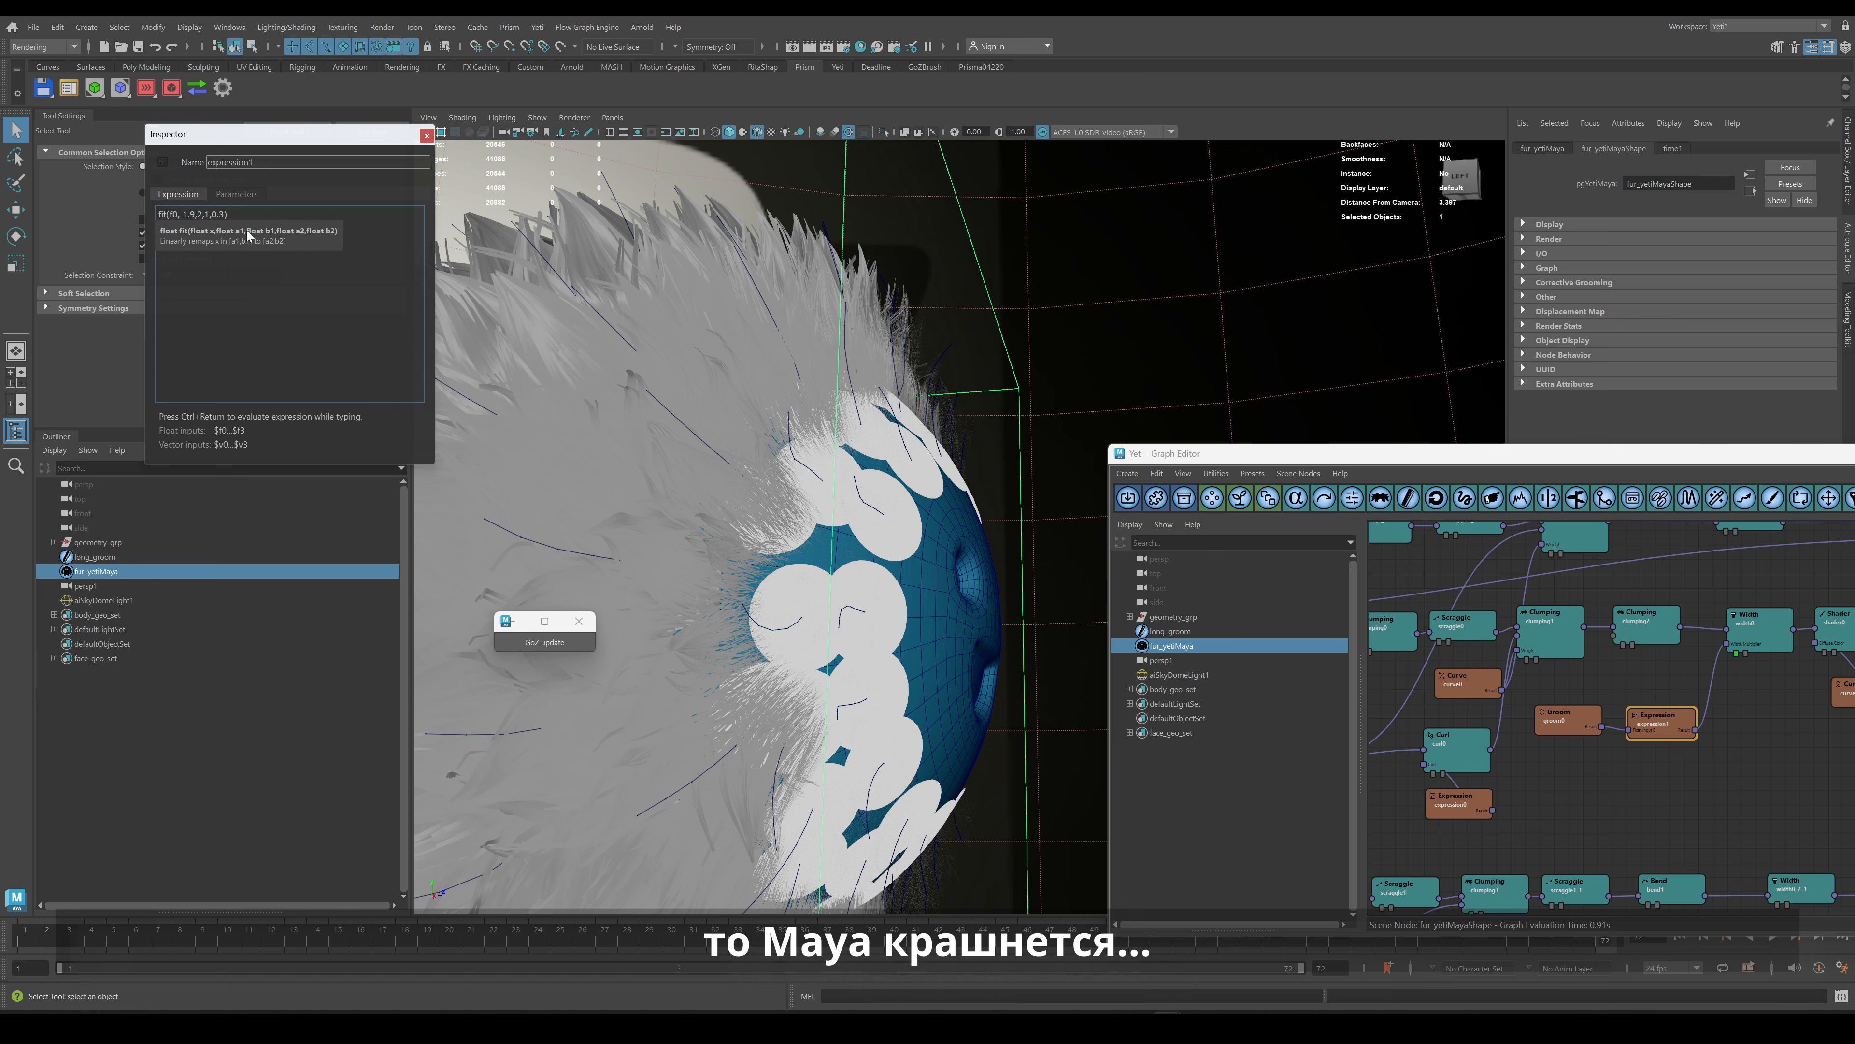
pyautogui.write('0.9')
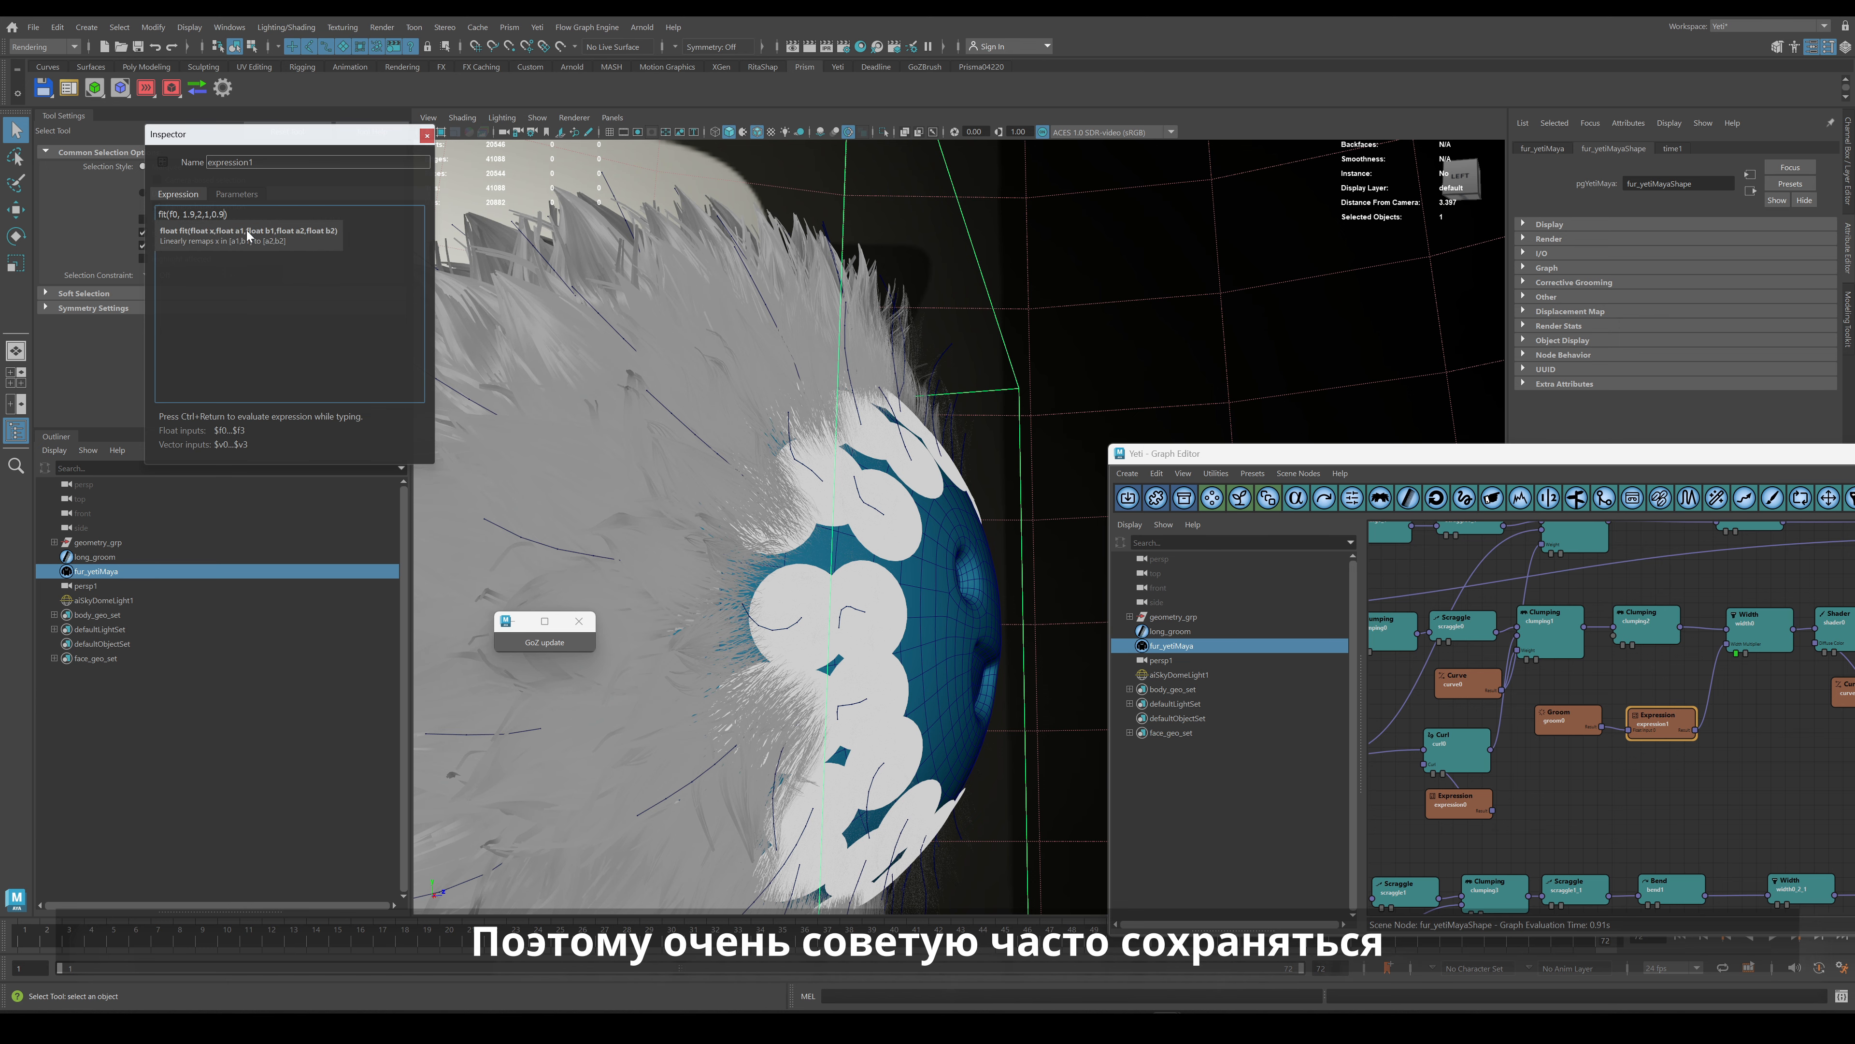
pyautogui.press('Home')
pyautogui.write('clamp(')
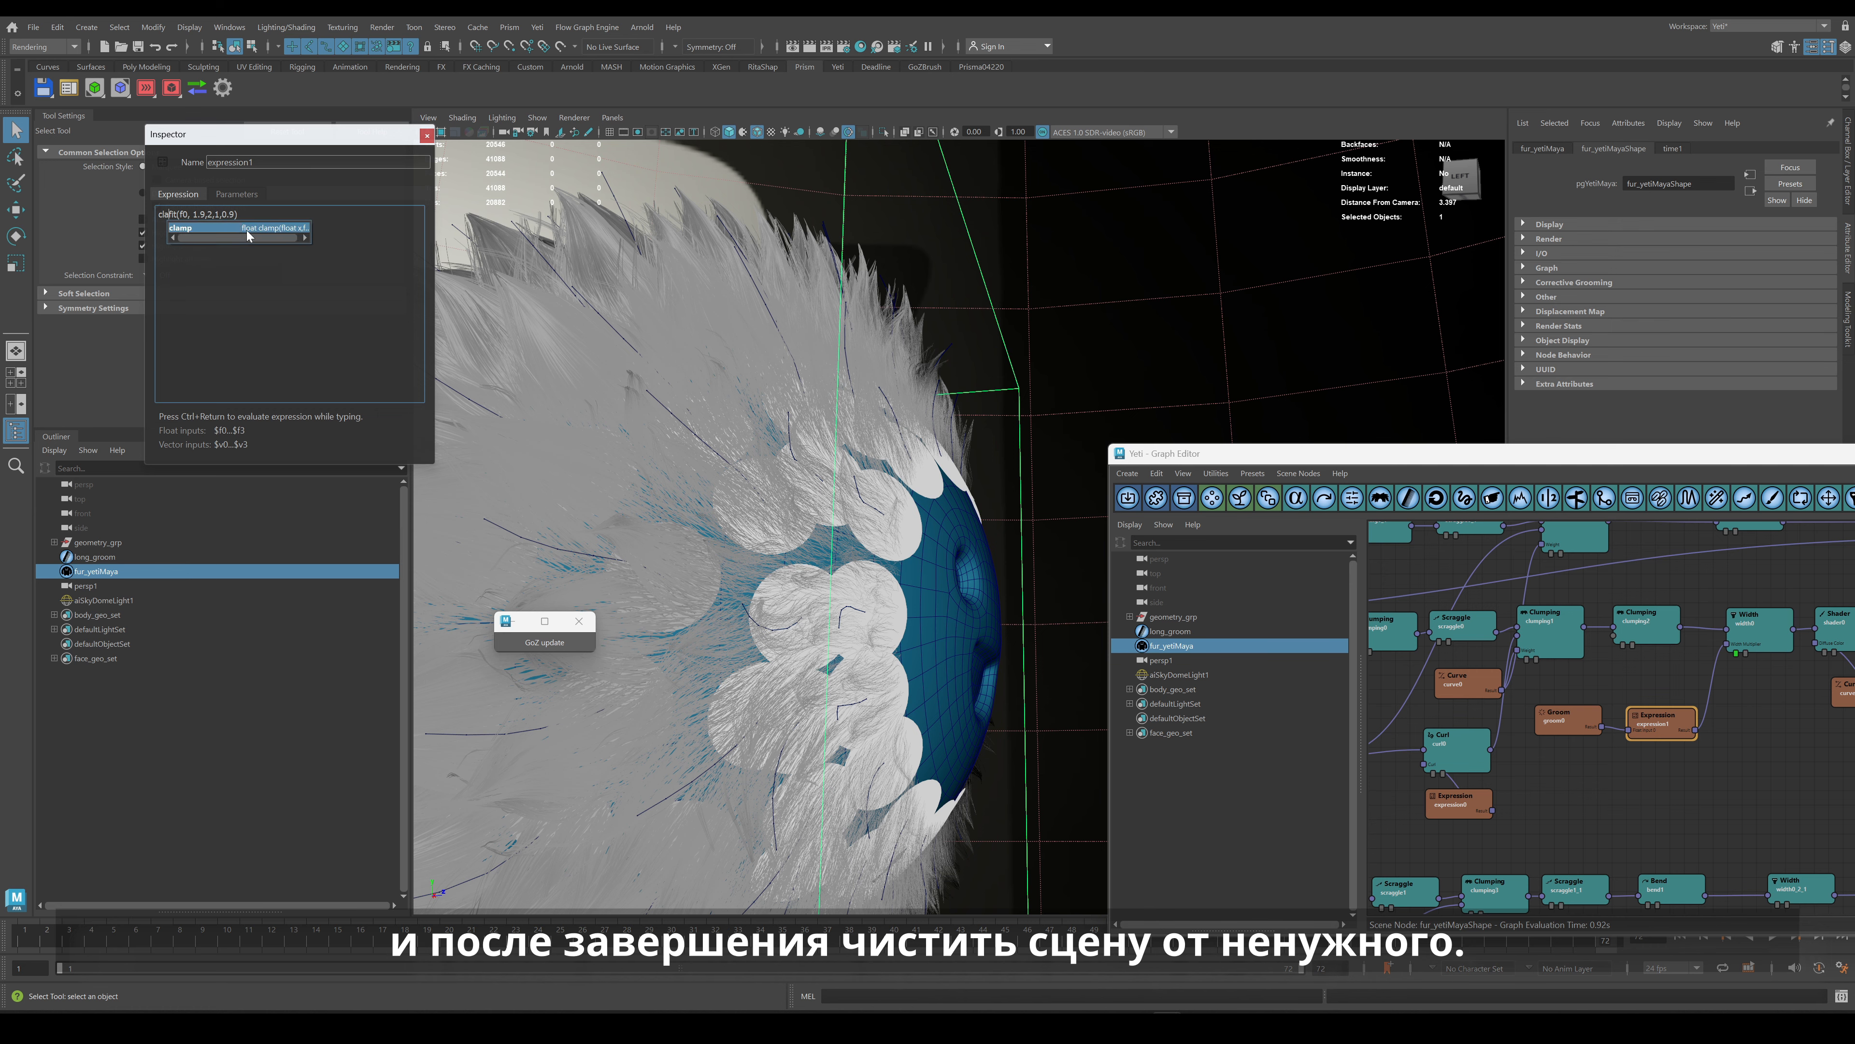
pyautogui.press('End')
pyautogui.write(',0,1)')
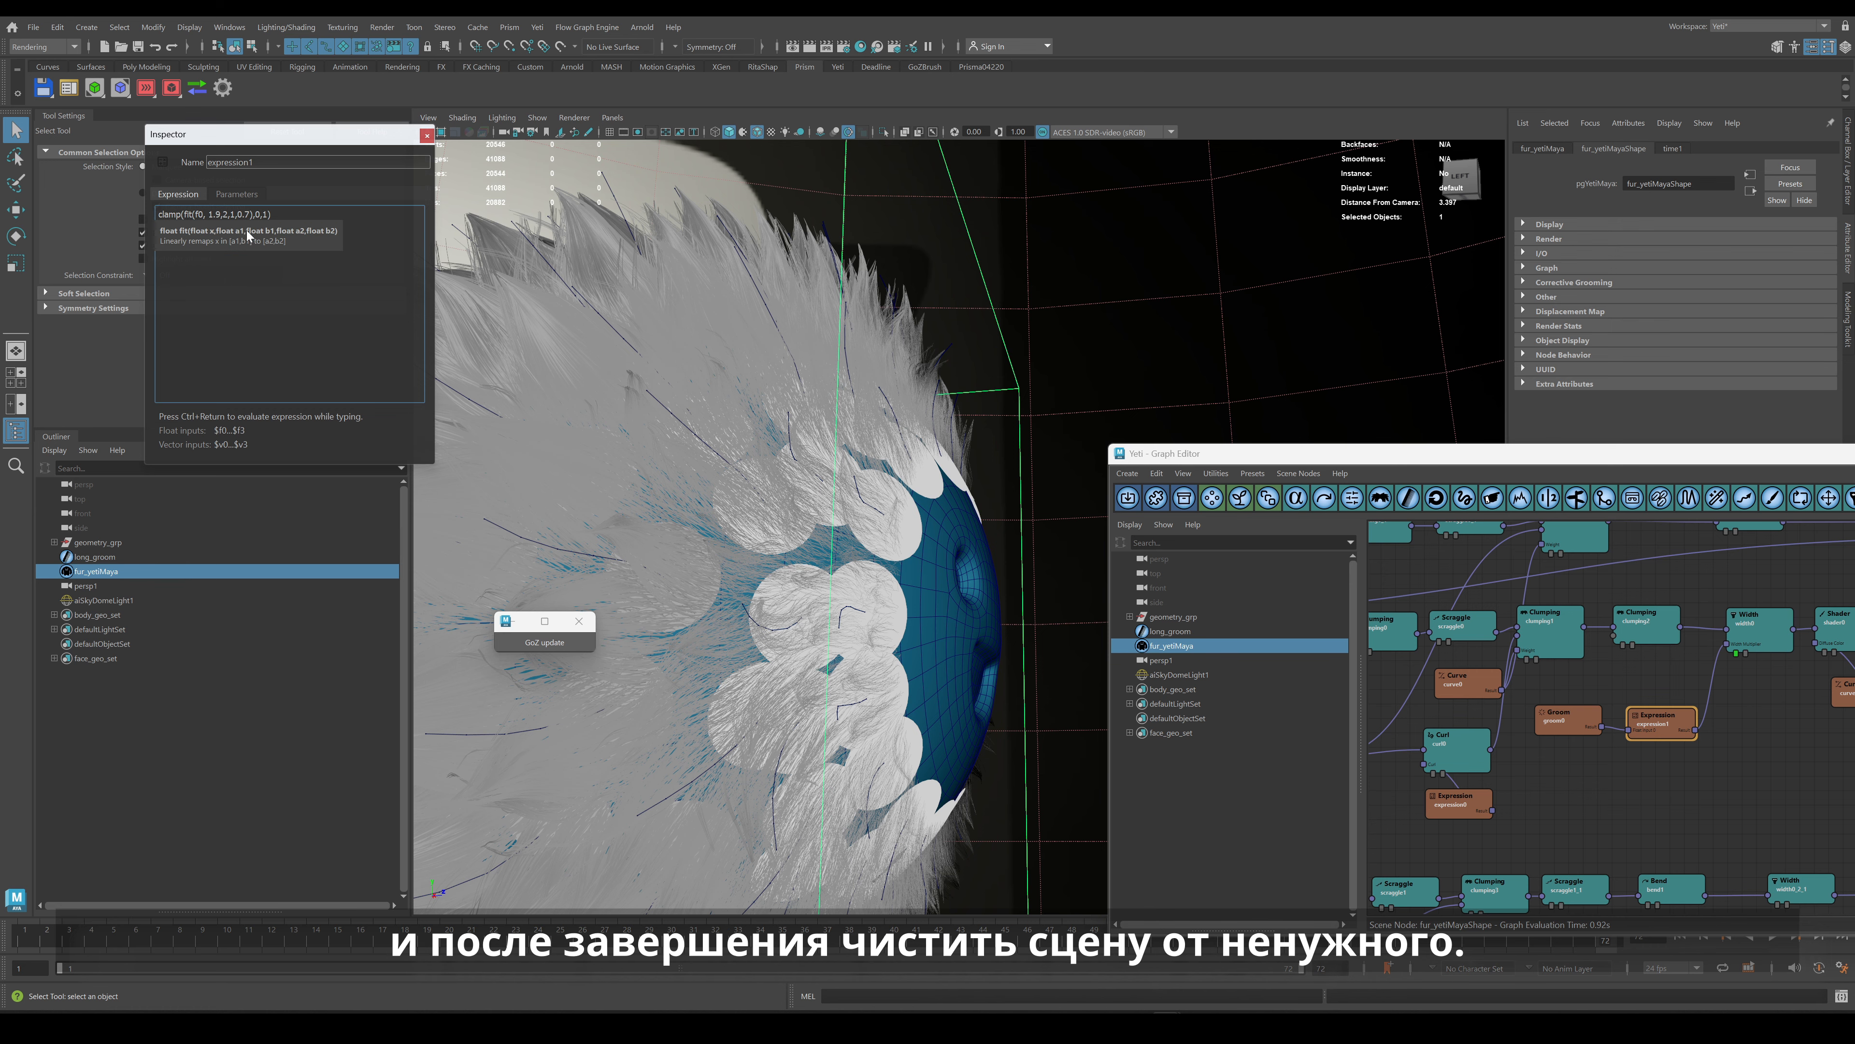
pyautogui.hotkey('ctrl', 'Return')
# Show the attribute values on the long_groom guides, return to expression1 and enter length as its input.
pyautogui.keyDown('alt'); pyautogui.moveTo(693, 512); pyautogui.dragTo(767, 489); pyautogui.keyUp('alt')
pyautogui.click(96, 557)
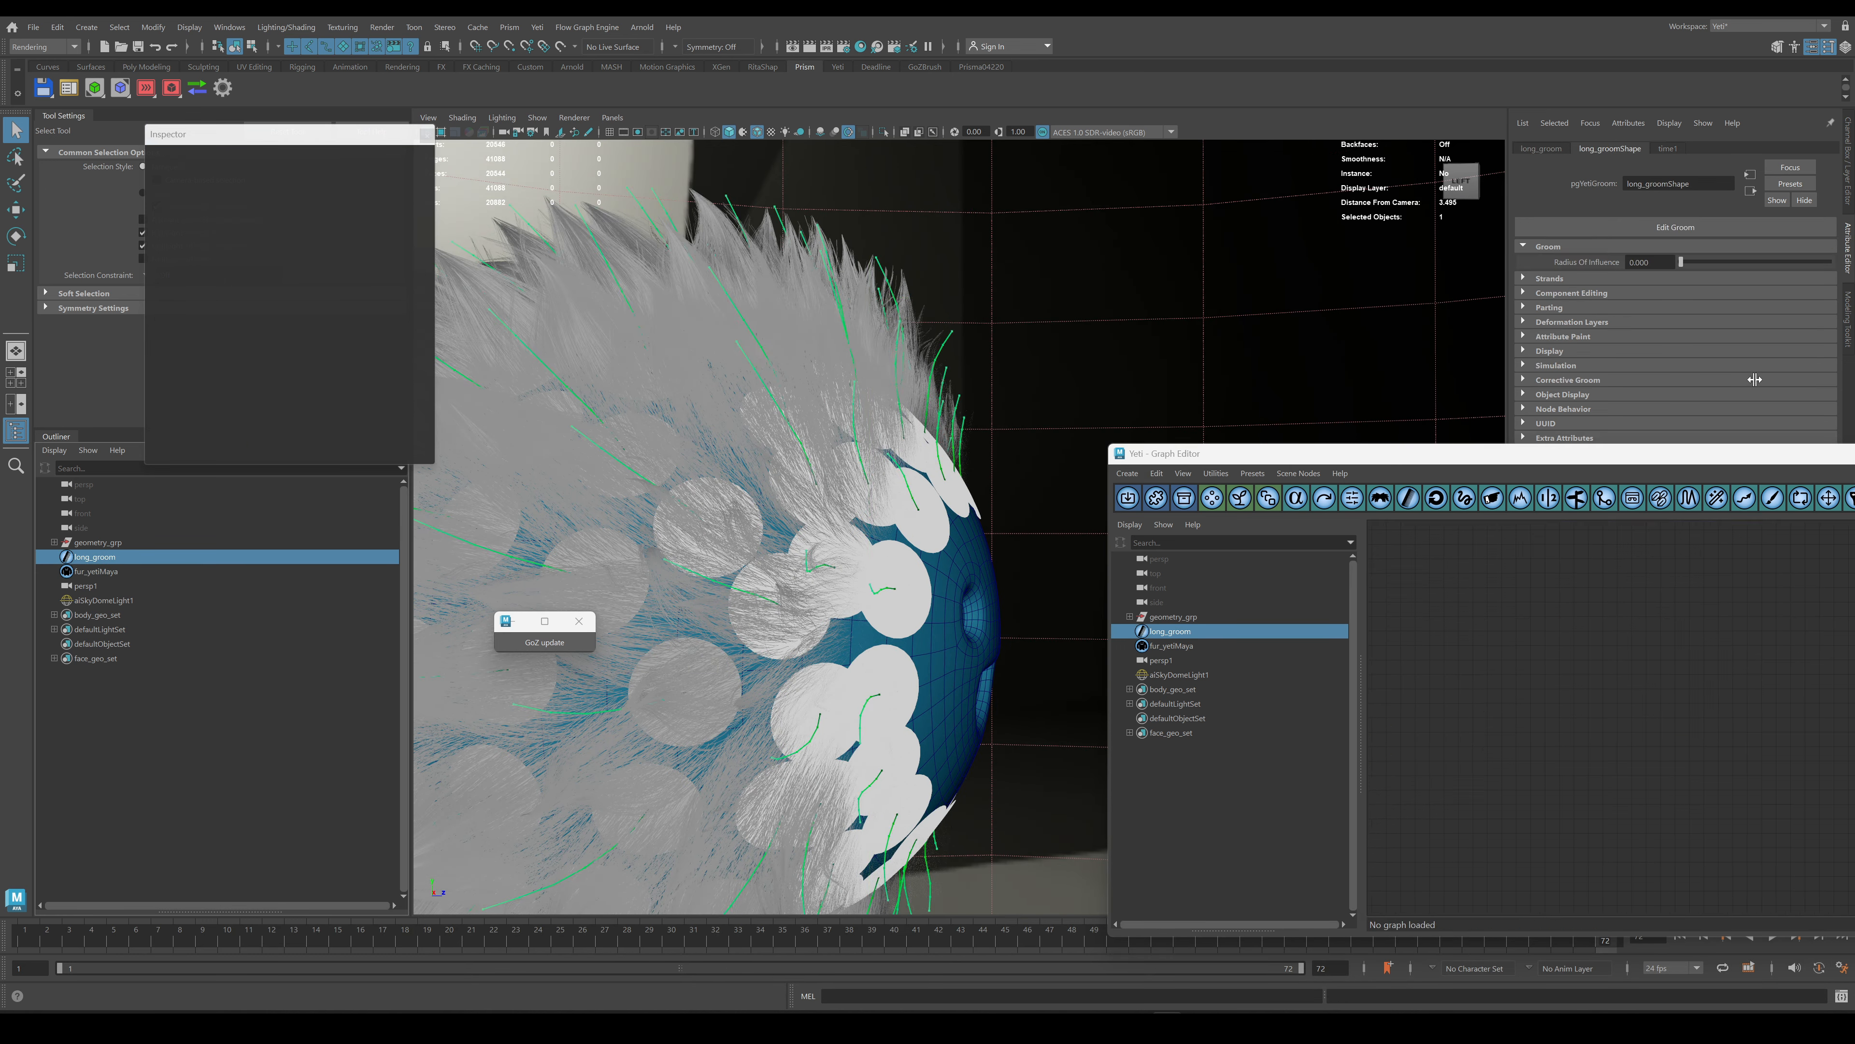
pyautogui.click(1170, 645)
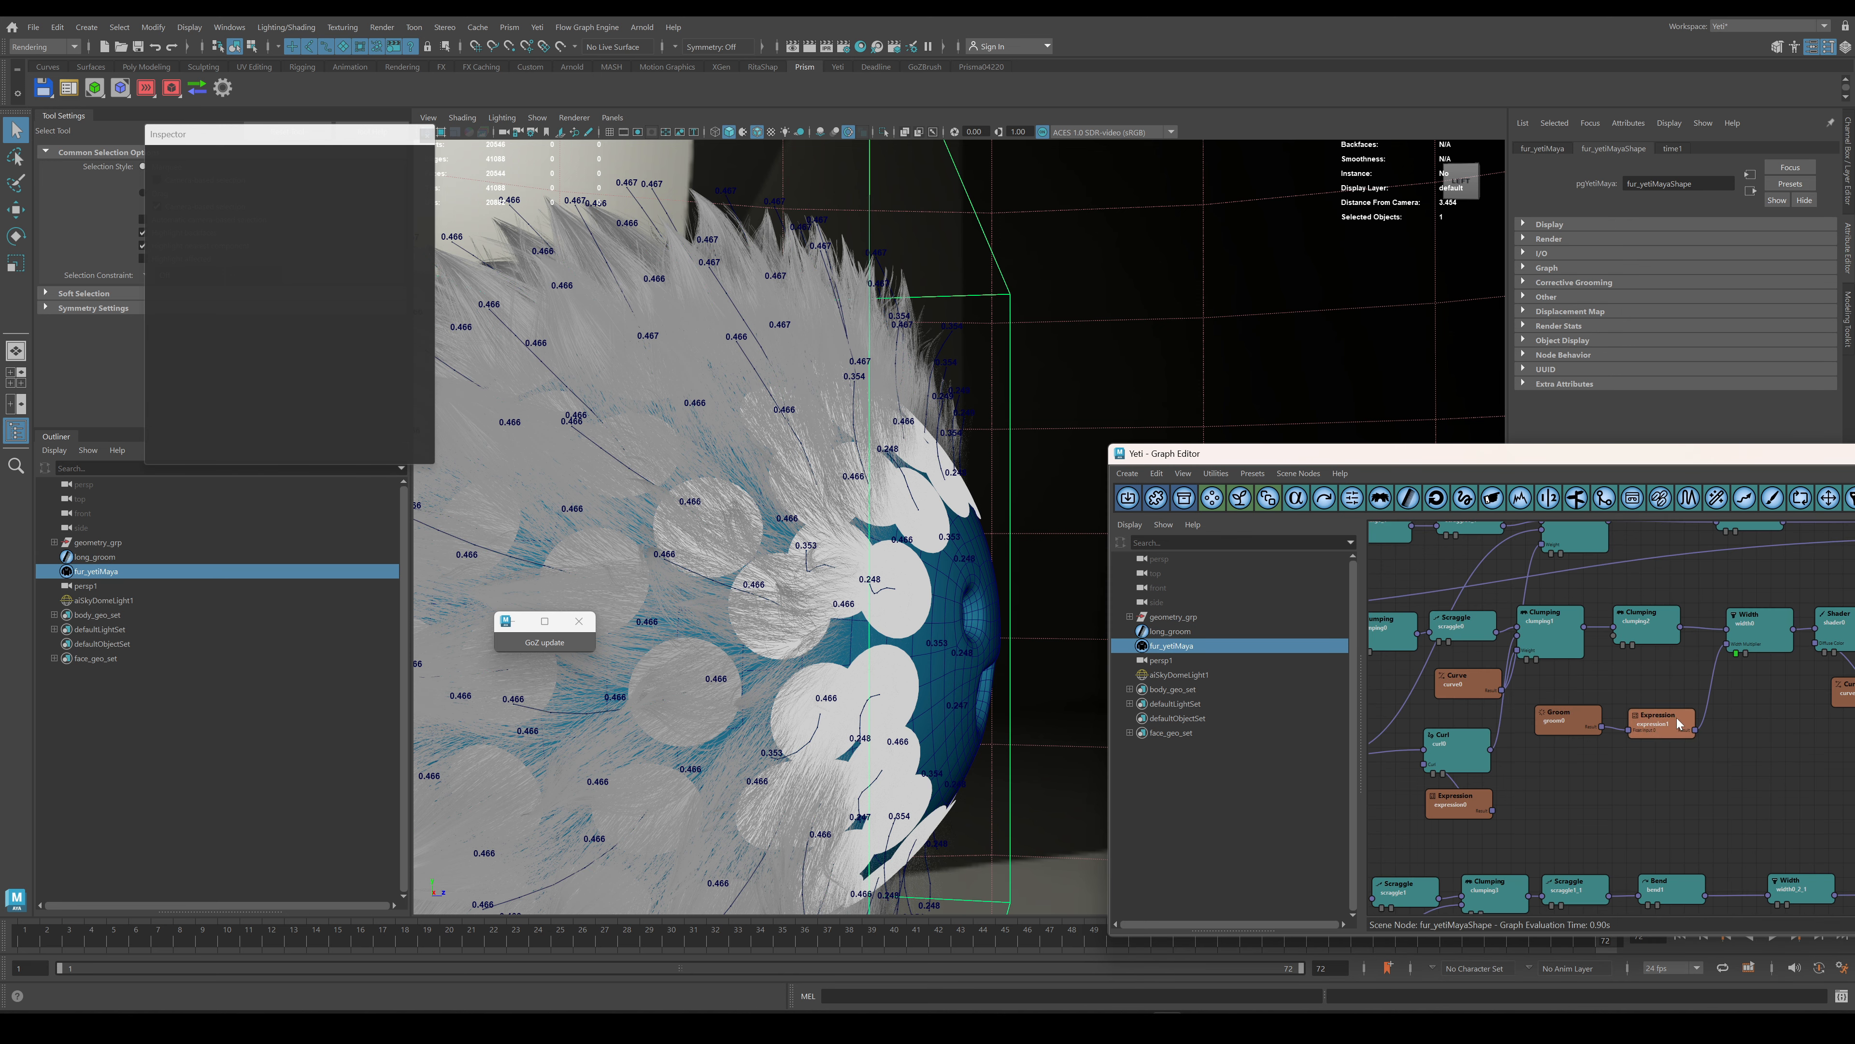
pyautogui.click(1662, 729)
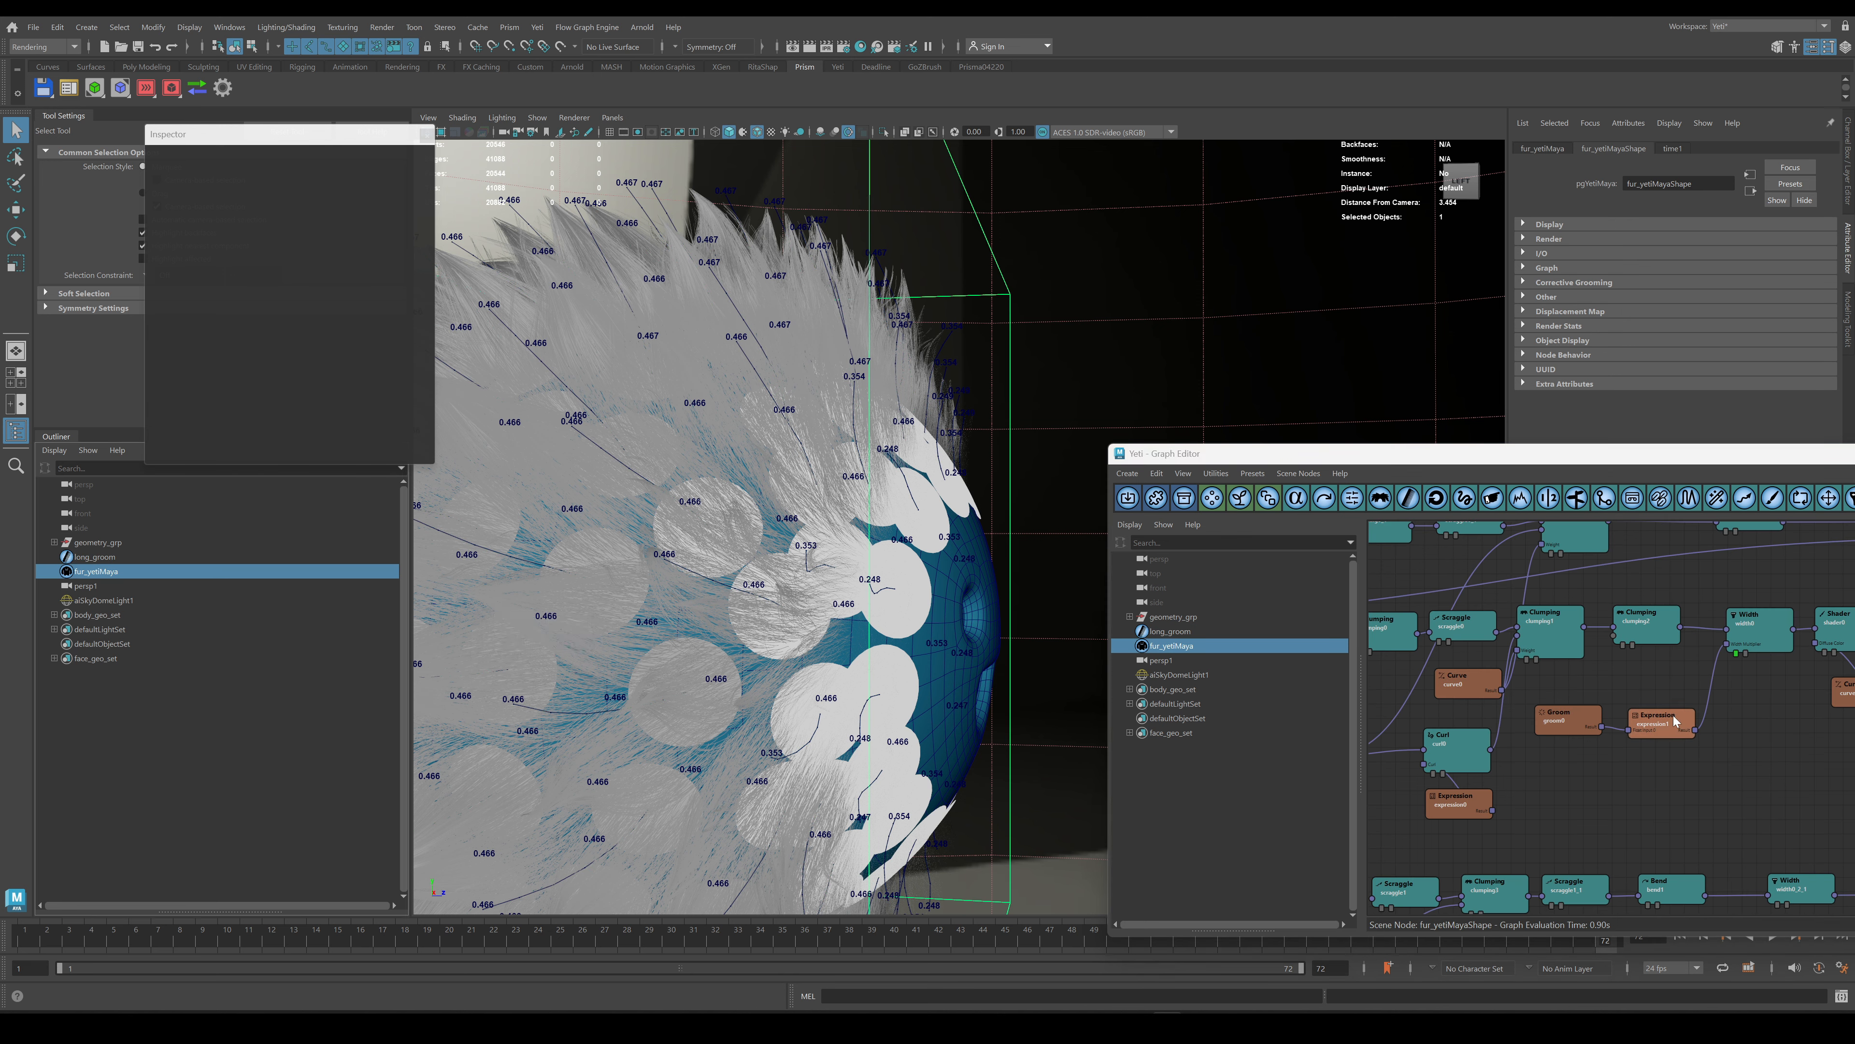
pyautogui.click(1651, 719)
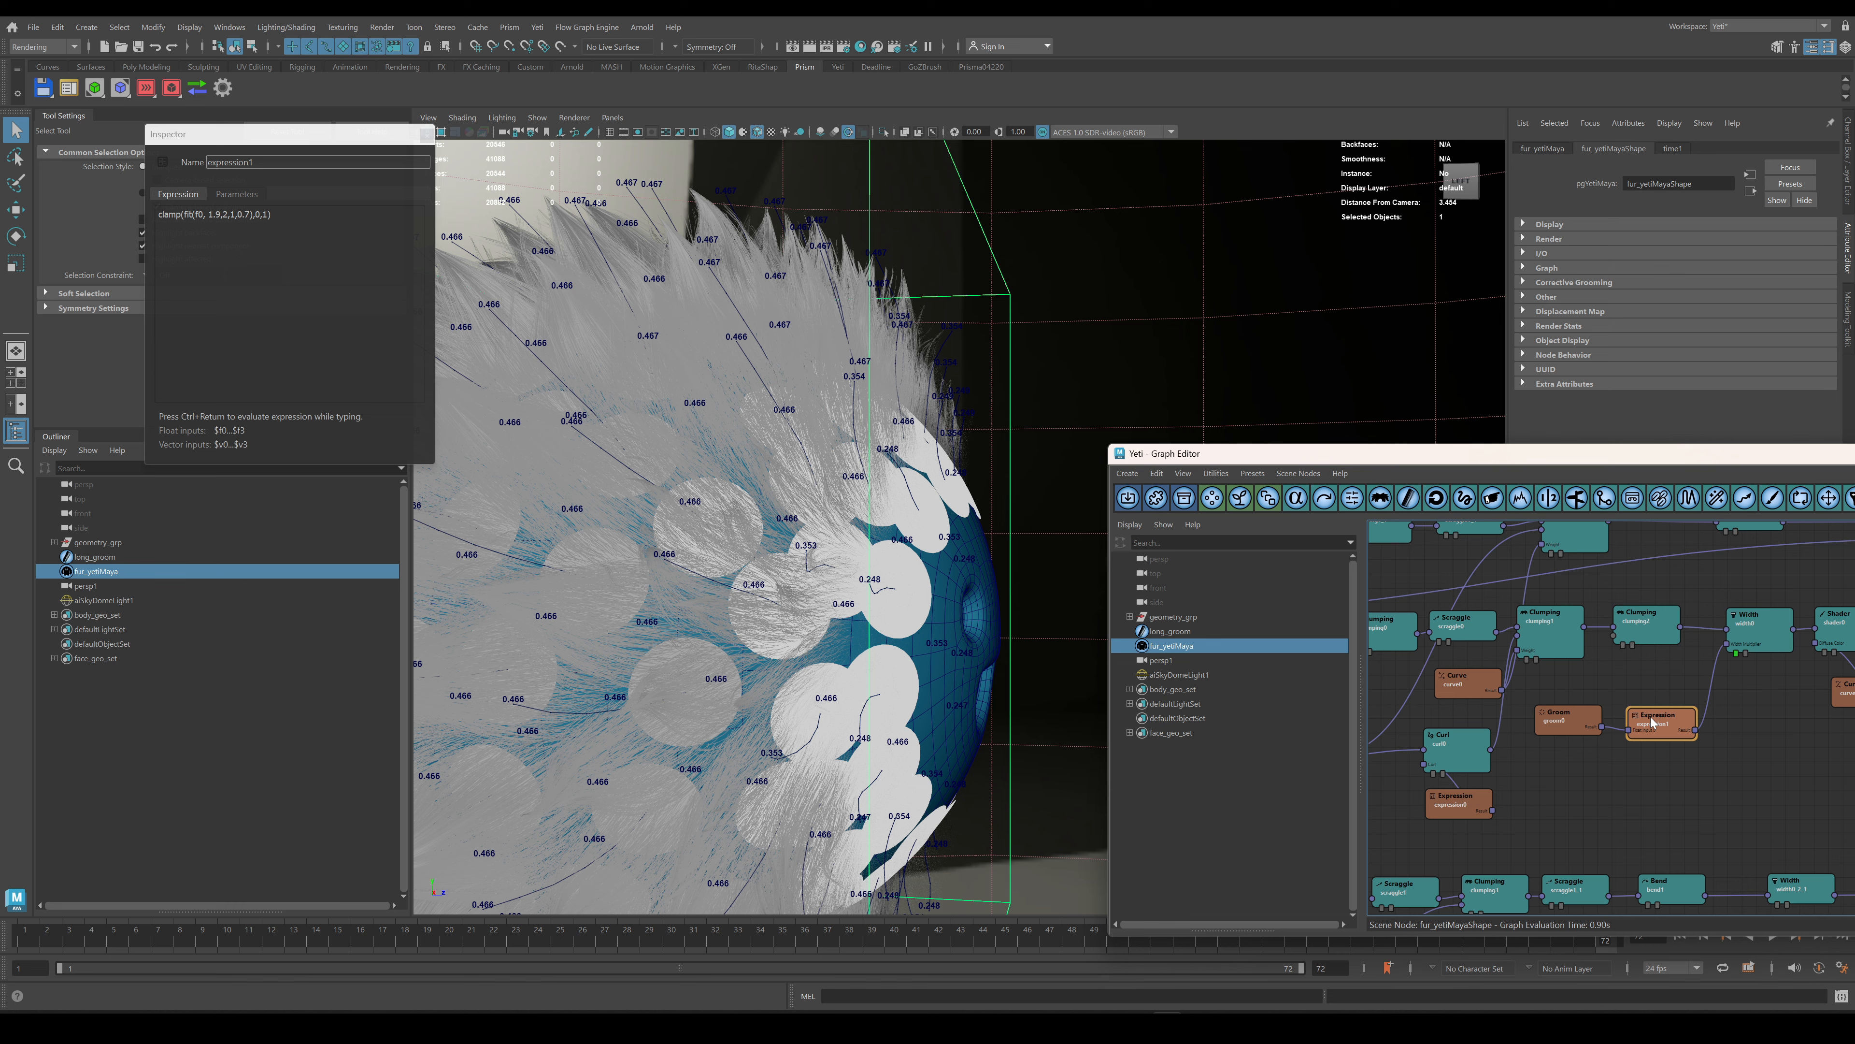
pyautogui.doubleClick(198, 214)
pyautogui.write('length')
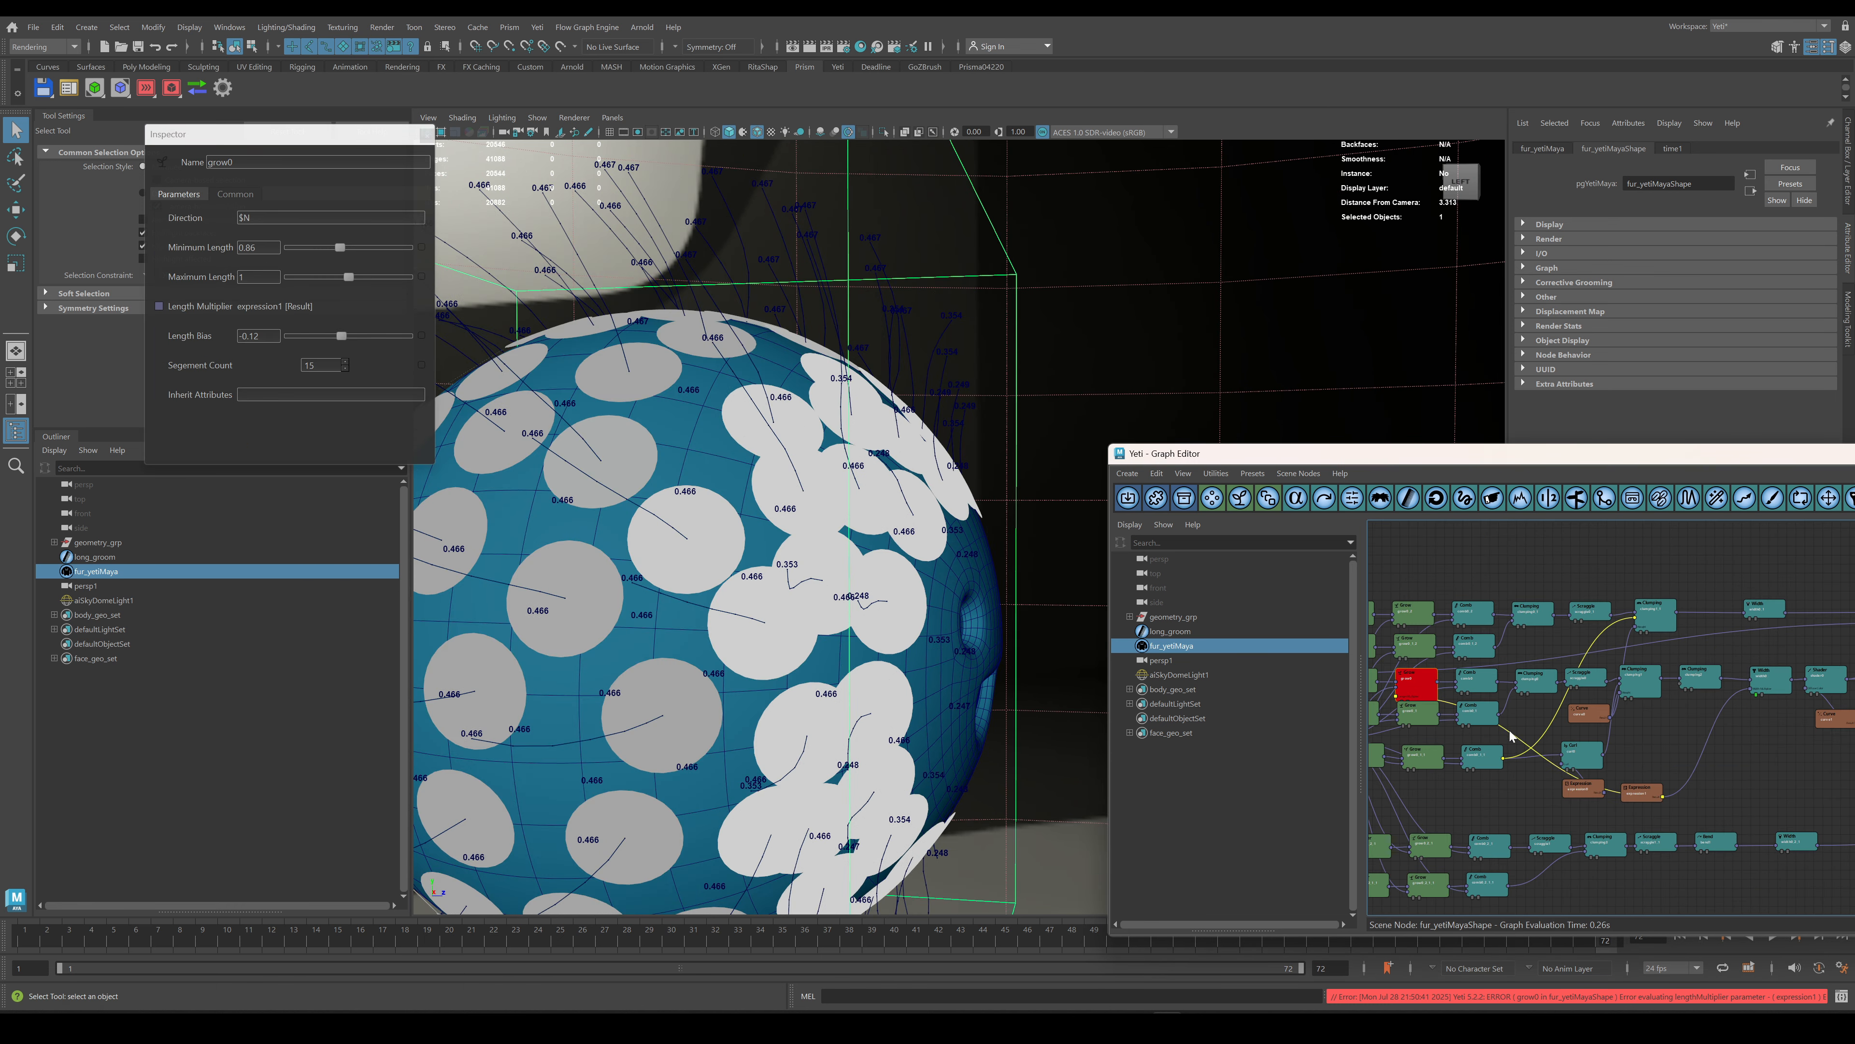
# Try to drive a grow node's Length Multiplier with expression1 and delete the unwanted element.
pyautogui.moveTo(1521, 778); pyautogui.dragTo(1588, 699)
pyautogui.keyDown('alt'); pyautogui.moveTo(1606, 705); pyautogui.dragTo(1243, 746, button='middle'); pyautogui.keyUp('alt')
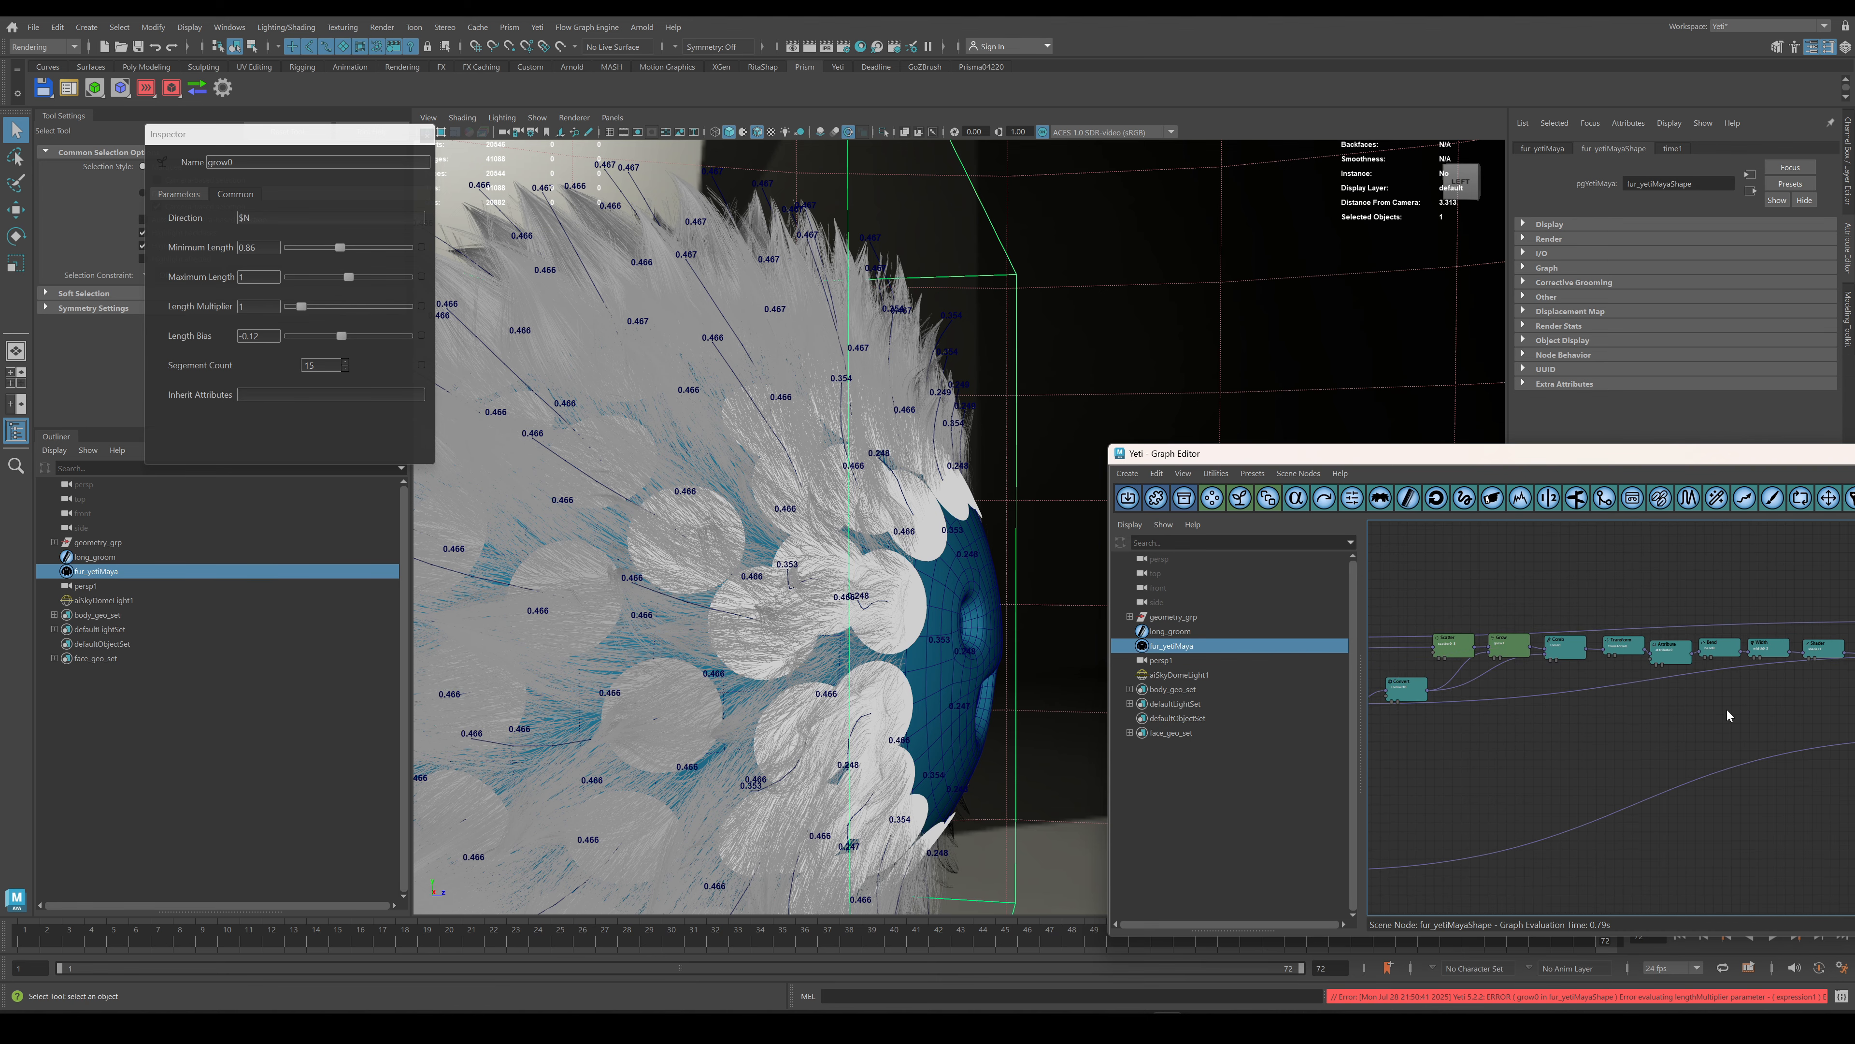
pyautogui.keyDown('alt'); pyautogui.moveTo(1725, 707); pyautogui.dragTo(1626, 713, button='middle'); pyautogui.keyUp('alt')
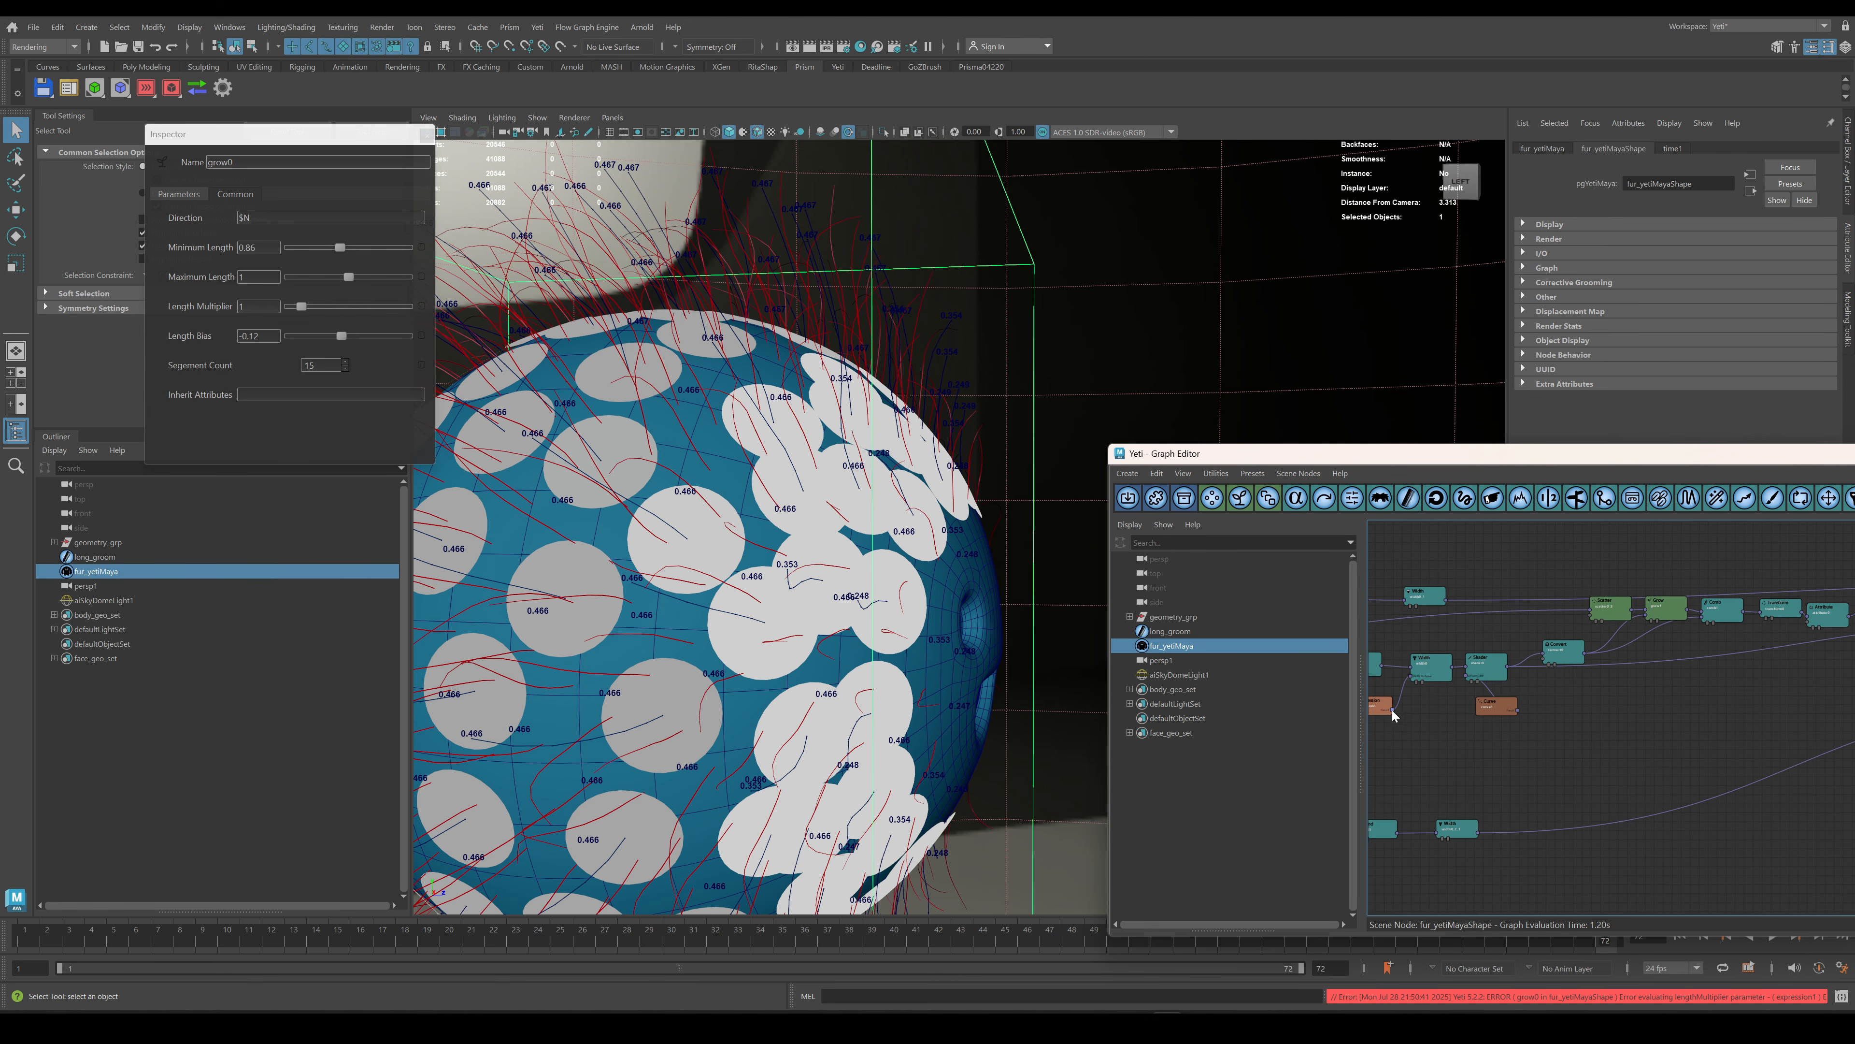
pyautogui.moveTo(1396, 709); pyautogui.dragTo(1606, 627)
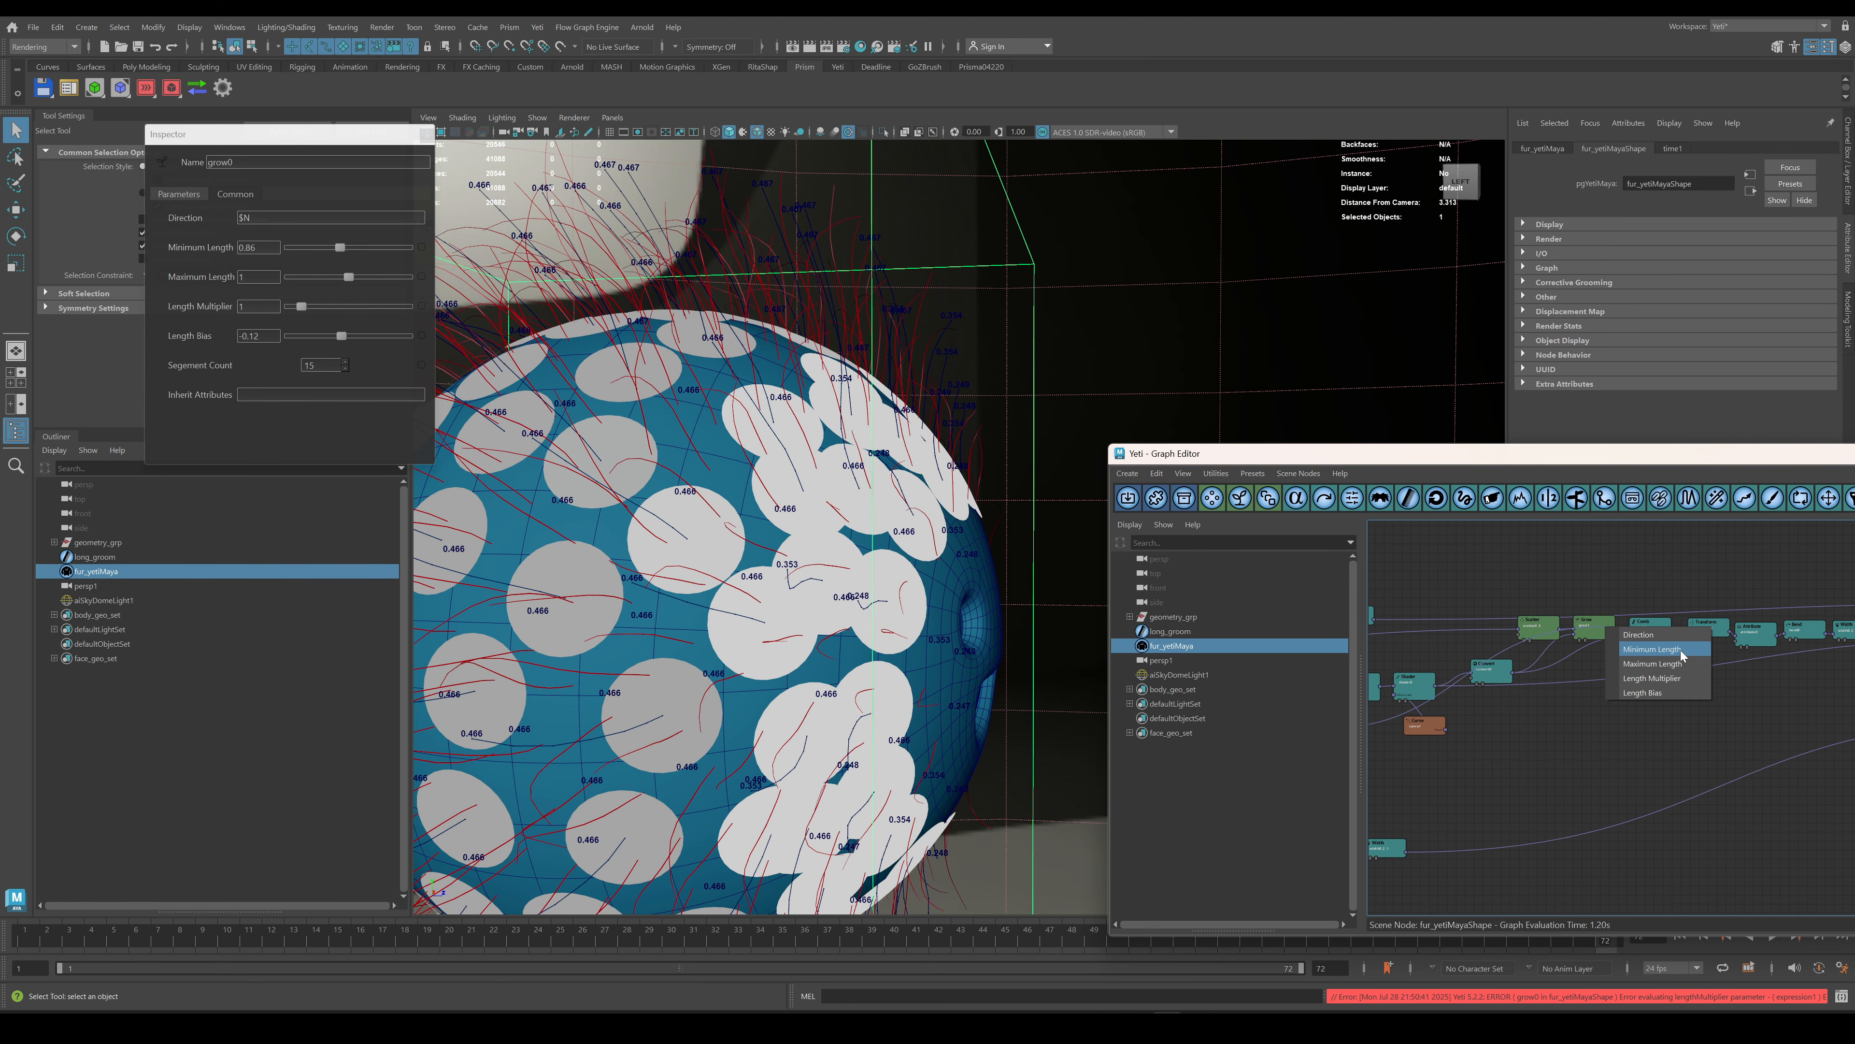
pyautogui.click(1657, 678)
pyautogui.keyDown('alt'); pyautogui.moveTo(1298, 731); pyautogui.dragTo(1374, 728, button='middle'); pyautogui.keyUp('alt')
pyautogui.click(1482, 726)
pyautogui.press('Delete')
# Try linking expression1 to other nodes further along the fur graph.
pyautogui.moveTo(1385, 730); pyautogui.dragTo(1702, 721)
pyautogui.keyDown('alt'); pyautogui.moveTo(1703, 722); pyautogui.dragTo(1430, 755, button='middle'); pyautogui.keyUp('alt')
pyautogui.moveTo(1430, 755); pyautogui.dragTo(1637, 663)
pyautogui.click(1655, 673)
pyautogui.keyDown('alt'); pyautogui.moveTo(1669, 663); pyautogui.dragTo(1599, 665, button='middle'); pyautogui.keyUp('alt')
pyautogui.moveTo(1678, 643); pyautogui.dragTo(1648, 666)
pyautogui.click(1534, 662)
pyautogui.keyDown('alt'); pyautogui.moveTo(1522, 703); pyautogui.dragTo(1650, 694, button='middle'); pyautogui.keyUp('alt')
pyautogui.click(1583, 660)
pyautogui.scroll(-3, 1555, 716)
pyautogui.scroll(3, 1442, 725)
pyautogui.keyDown('alt'); pyautogui.moveTo(1387, 731); pyautogui.dragTo(1636, 790, button='middle'); pyautogui.keyUp('alt')
pyautogui.moveTo(1637, 790); pyautogui.dragTo(1669, 672)
pyautogui.click(1706, 693)
# Duplicate transform0 and insert the copy between clumping2 and width0 in the long-fur branch.
pyautogui.keyDown('alt'); pyautogui.moveTo(1841, 703); pyautogui.dragTo(1601, 713, button='middle'); pyautogui.keyUp('alt')
pyautogui.click(1660, 678)
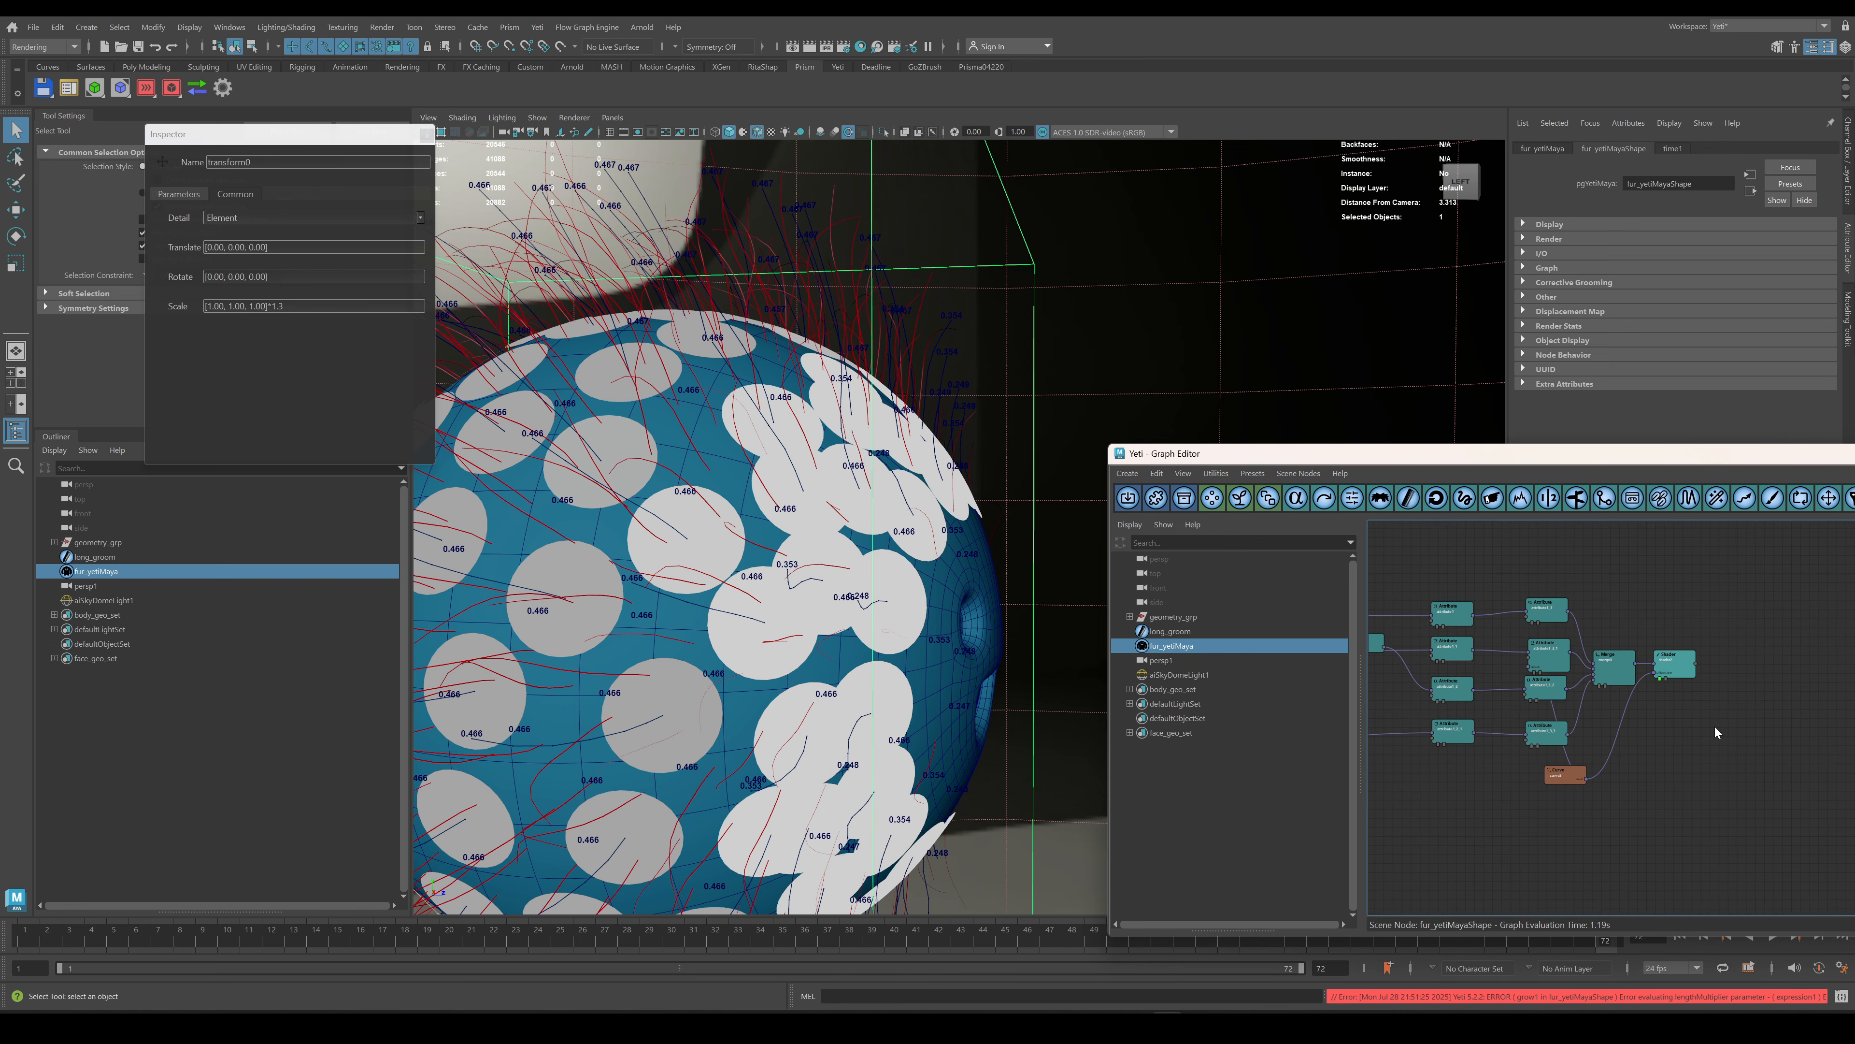
pyautogui.scroll(1, 949, 643)
pyautogui.scroll(-2, 1402, 760)
pyautogui.keyDown('alt'); pyautogui.moveTo(1388, 767); pyautogui.dragTo(1671, 755, button='middle'); pyautogui.keyUp('alt')
pyautogui.keyDown('alt'); pyautogui.moveTo(1470, 734); pyautogui.dragTo(1718, 717, button='middle'); pyautogui.keyUp('alt')
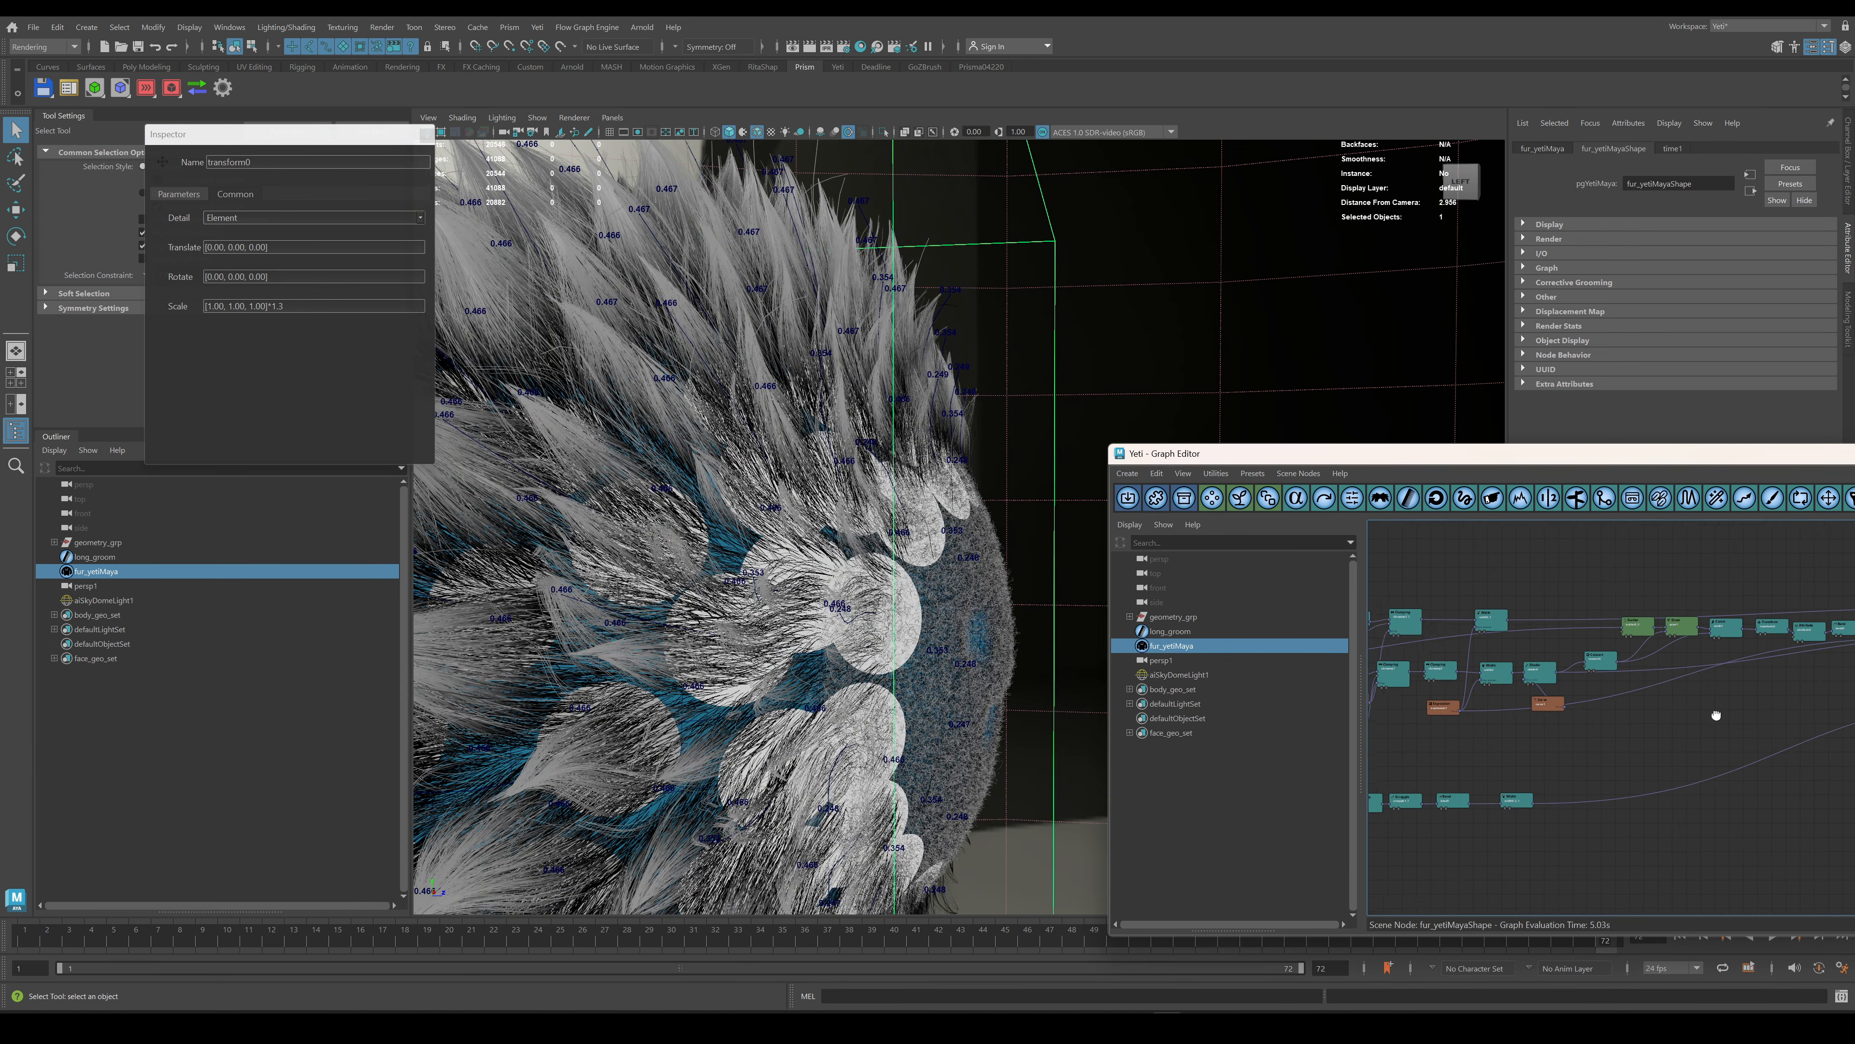
pyautogui.scroll(3, 1549, 720)
pyautogui.keyDown('alt'); pyautogui.moveTo(1649, 634); pyautogui.dragTo(1726, 636, button='middle'); pyautogui.keyUp('alt')
pyautogui.moveTo(1740, 725); pyautogui.dragTo(1657, 643)
pyautogui.moveTo(1528, 695); pyautogui.dragTo(1630, 751)
pyautogui.keyDown('alt'); pyautogui.moveTo(1826, 694); pyautogui.dragTo(1827, 731, button='middle'); pyautogui.keyUp('alt')
pyautogui.hotkey('ctrl', 'v')
pyautogui.moveTo(1764, 730); pyautogui.dragTo(1648, 701)
# Reset transform0_1's Scale to [1.00, 1.00, 1.00], connect it into width0 and drive its Scale with expression1.
pyautogui.doubleClick(1662, 699)
pyautogui.moveTo(284, 307); pyautogui.dragTo(268, 306)
pyautogui.press('BackSpace')
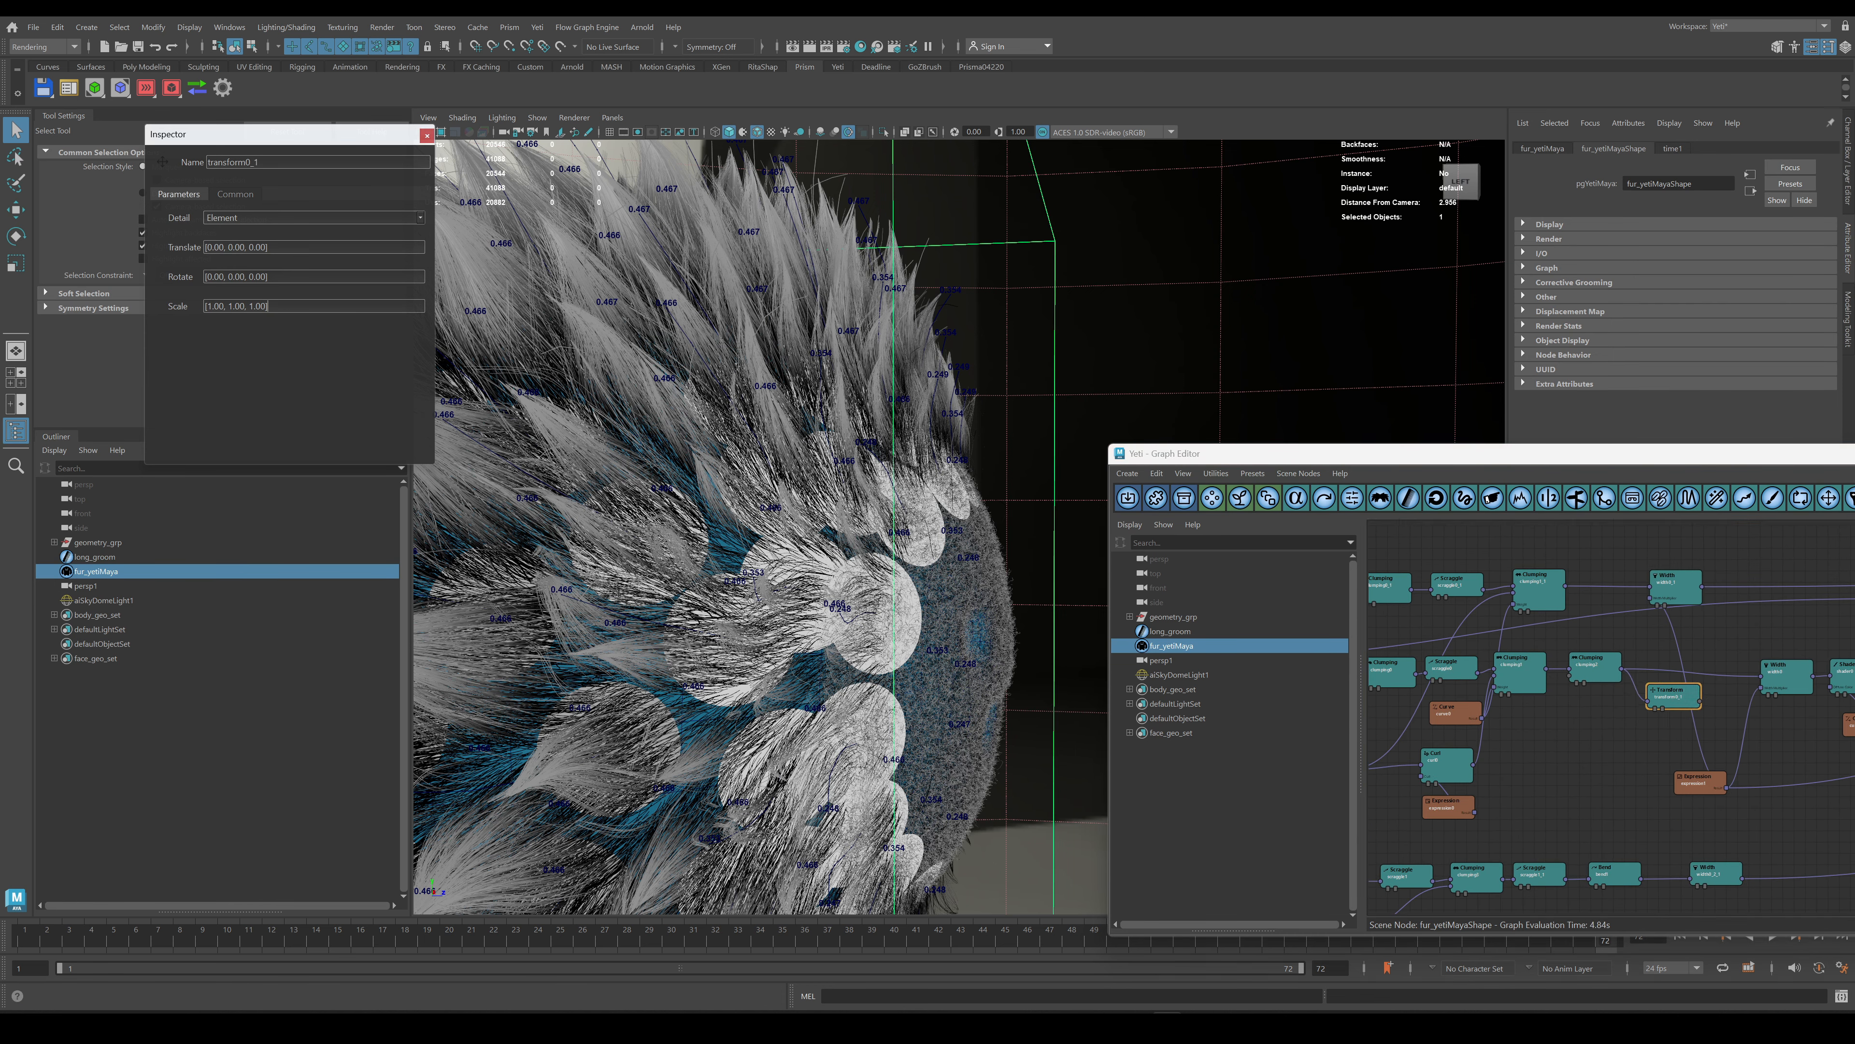
pyautogui.moveTo(1699, 701); pyautogui.dragTo(1763, 680)
pyautogui.moveTo(1689, 778); pyautogui.dragTo(1652, 713)
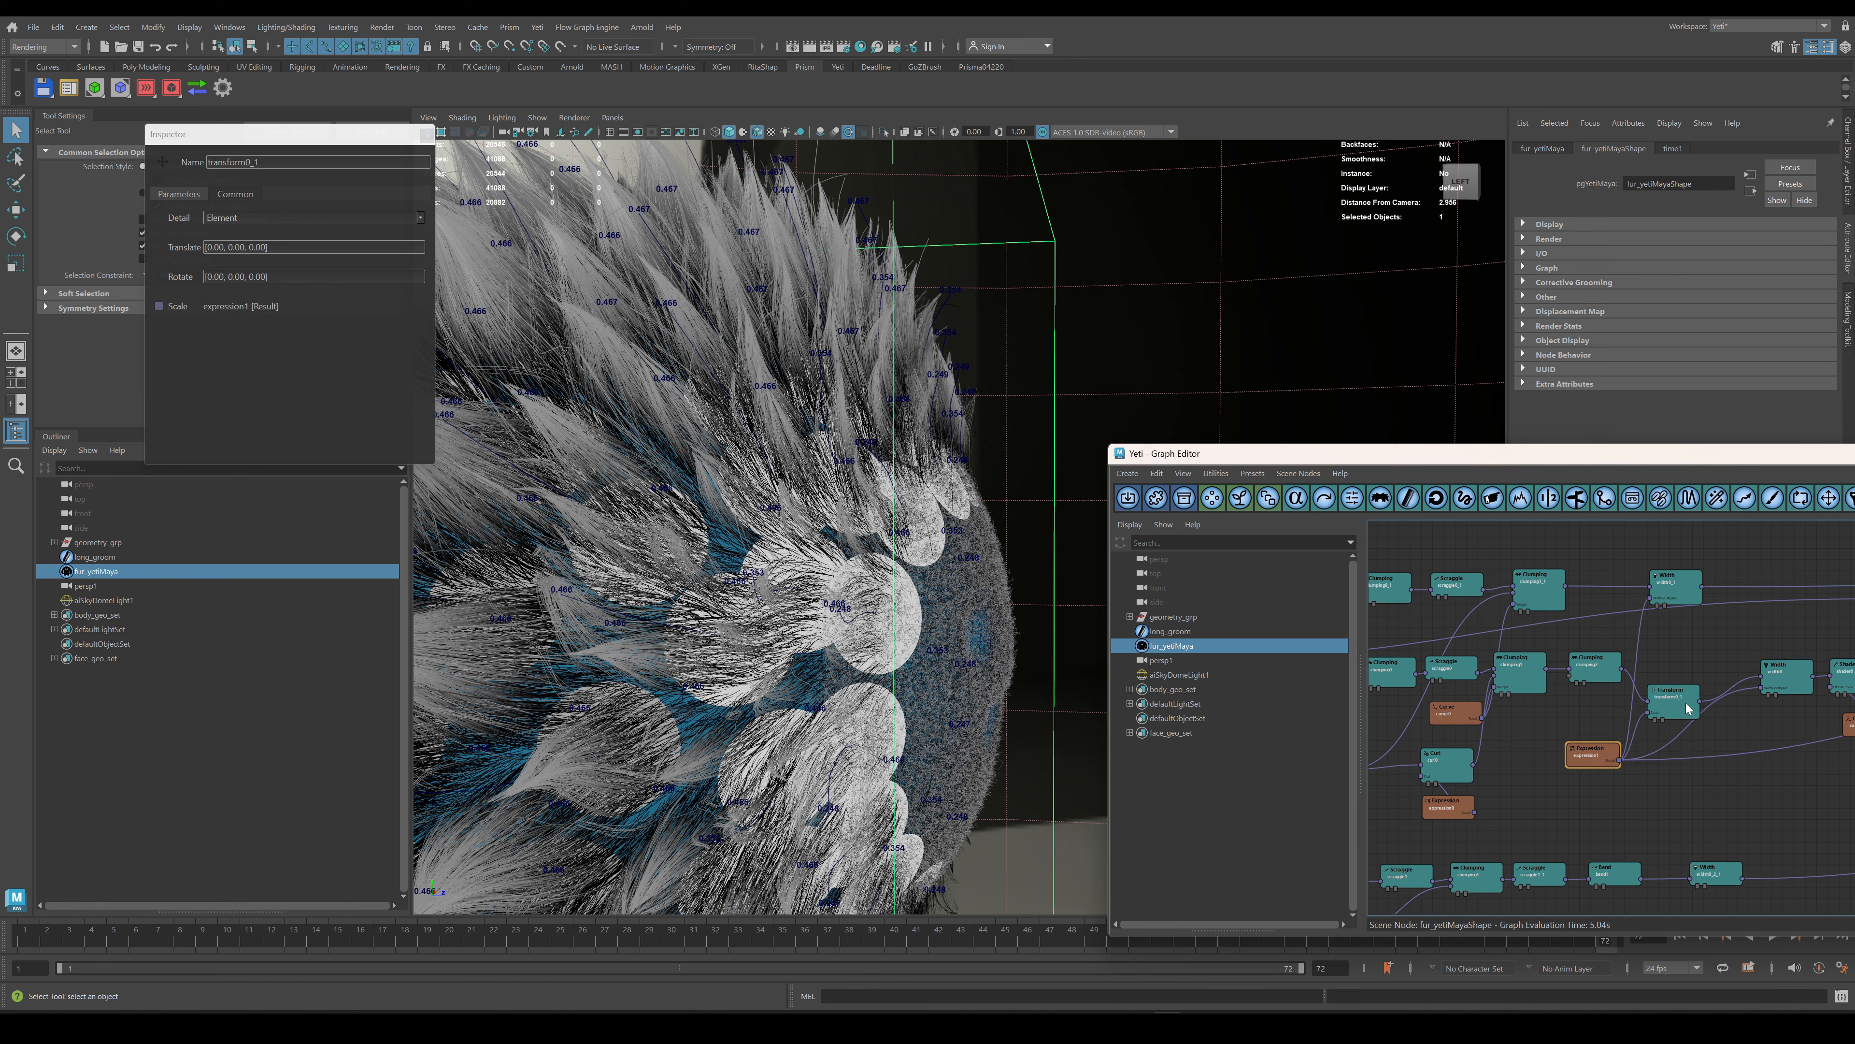
# Insert a copy of transform0_1 before the Width node of the upper fur branch, with expression1 driving its Scale.
pyautogui.keyDown('alt'); pyautogui.moveTo(1693, 696); pyautogui.dragTo(1670, 712, button='middle'); pyautogui.keyUp('alt')
pyautogui.click(1670, 707)
pyautogui.hotkey('ctrl', 'c')
pyautogui.hotkey('ctrl', 'v')
pyautogui.moveTo(1666, 602); pyautogui.dragTo(1708, 603)
pyautogui.moveTo(1763, 722); pyautogui.dragTo(1721, 605)
pyautogui.moveTo(1610, 602); pyautogui.dragTo(1640, 602)
pyautogui.keyDown('alt'); pyautogui.moveTo(1646, 715); pyautogui.dragTo(1570, 692, button='middle'); pyautogui.keyUp('alt')
# Paste another transform copy into the next fur branch above and connect expression1 to its Scale.
pyautogui.moveTo(1570, 692); pyautogui.dragTo(1564, 663)
pyautogui.keyDown('alt'); pyautogui.moveTo(1565, 663); pyautogui.dragTo(1406, 655, button='middle'); pyautogui.keyUp('alt')
pyautogui.click(1408, 590)
pyautogui.hotkey('ctrl', 'c')
pyautogui.hotkey('ctrl', 'v')
pyautogui.keyDown('alt'); pyautogui.moveTo(1786, 666); pyautogui.dragTo(1551, 666, button='middle'); pyautogui.keyUp('alt')
pyautogui.moveTo(1603, 608); pyautogui.dragTo(1648, 607)
pyautogui.moveTo(1524, 737); pyautogui.dragTo(1606, 626)
pyautogui.moveTo(1581, 598); pyautogui.dragTo(1632, 601)
pyautogui.keyDown('alt'); pyautogui.moveTo(1684, 686); pyautogui.dragTo(1380, 700, button='middle'); pyautogui.keyUp('alt')
pyautogui.scroll(-1, 1380, 700)
pyautogui.keyDown('alt'); pyautogui.moveTo(976, 557); pyautogui.dragTo(868, 571); pyautogui.keyUp('alt')
pyautogui.scroll(-5, 906, 565)
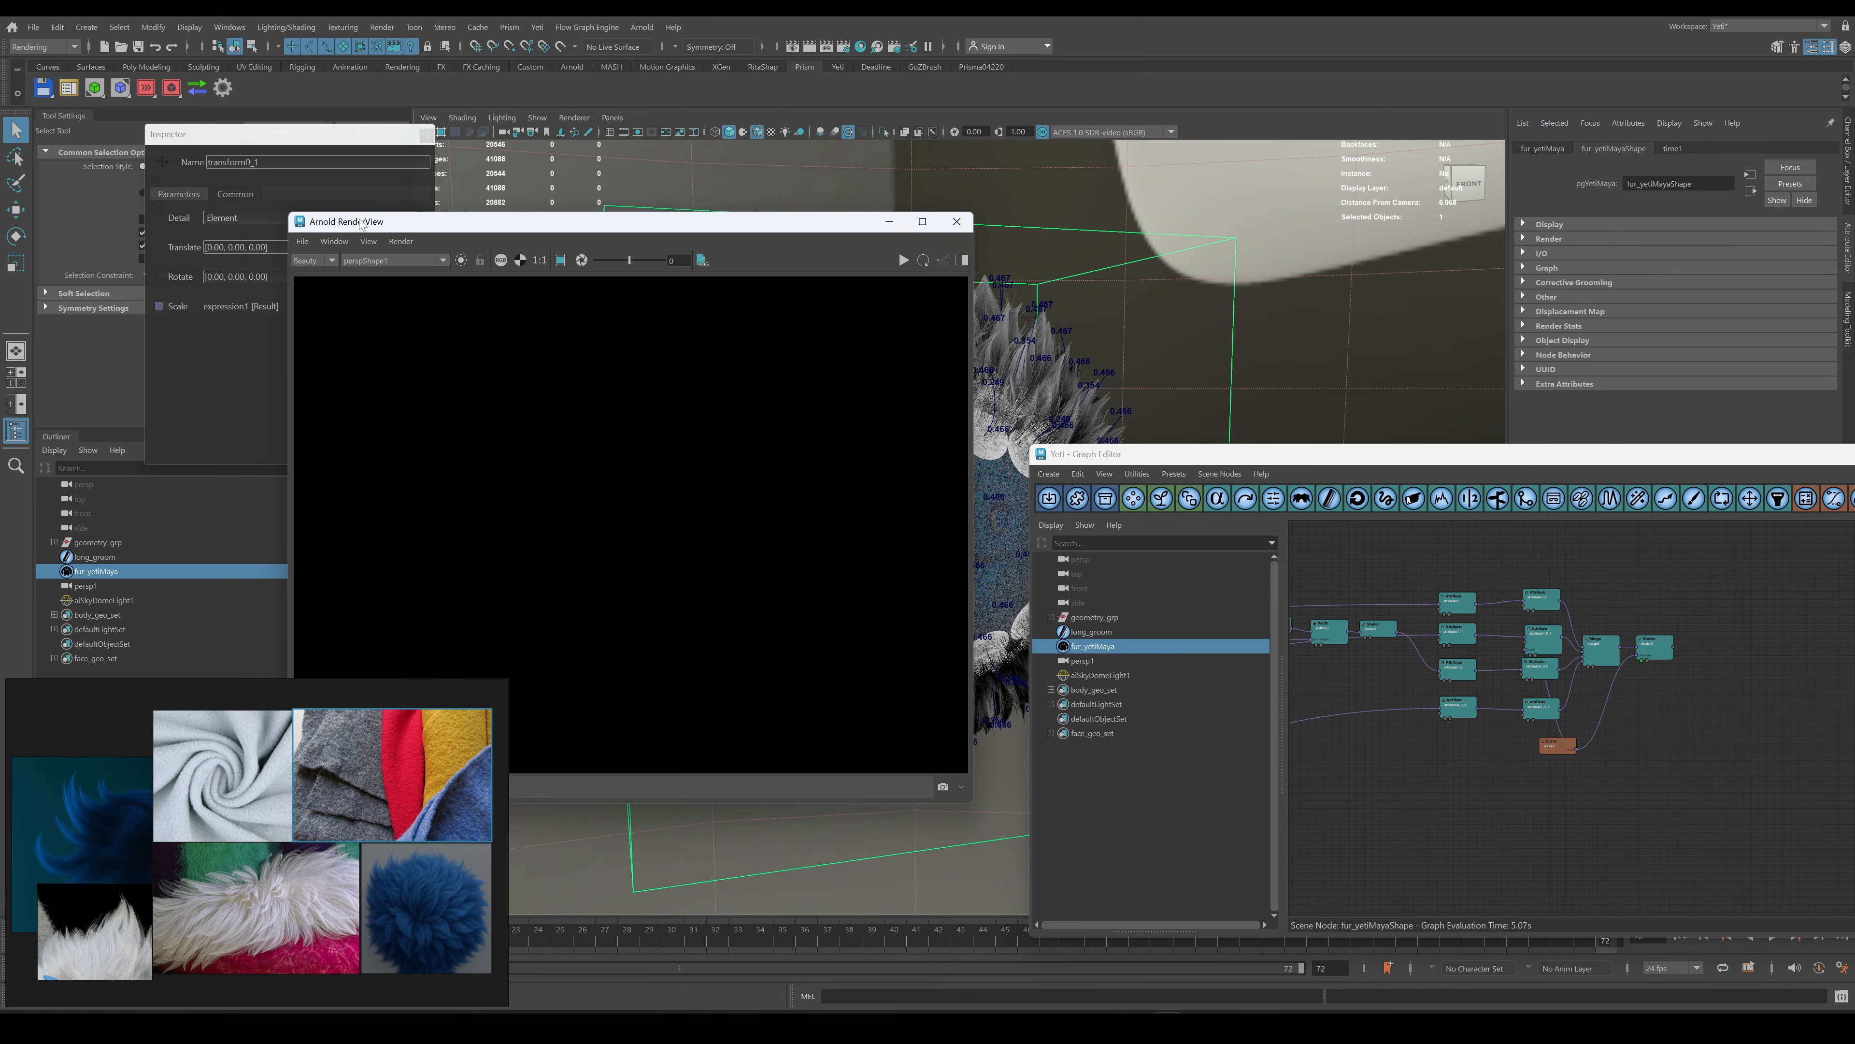
# Render the persp1 view in Arnold RenderView, including a region around the eye, and open the render settings.
pyautogui.moveTo(360, 225); pyautogui.dragTo(246, 98)
pyautogui.click(790, 133)
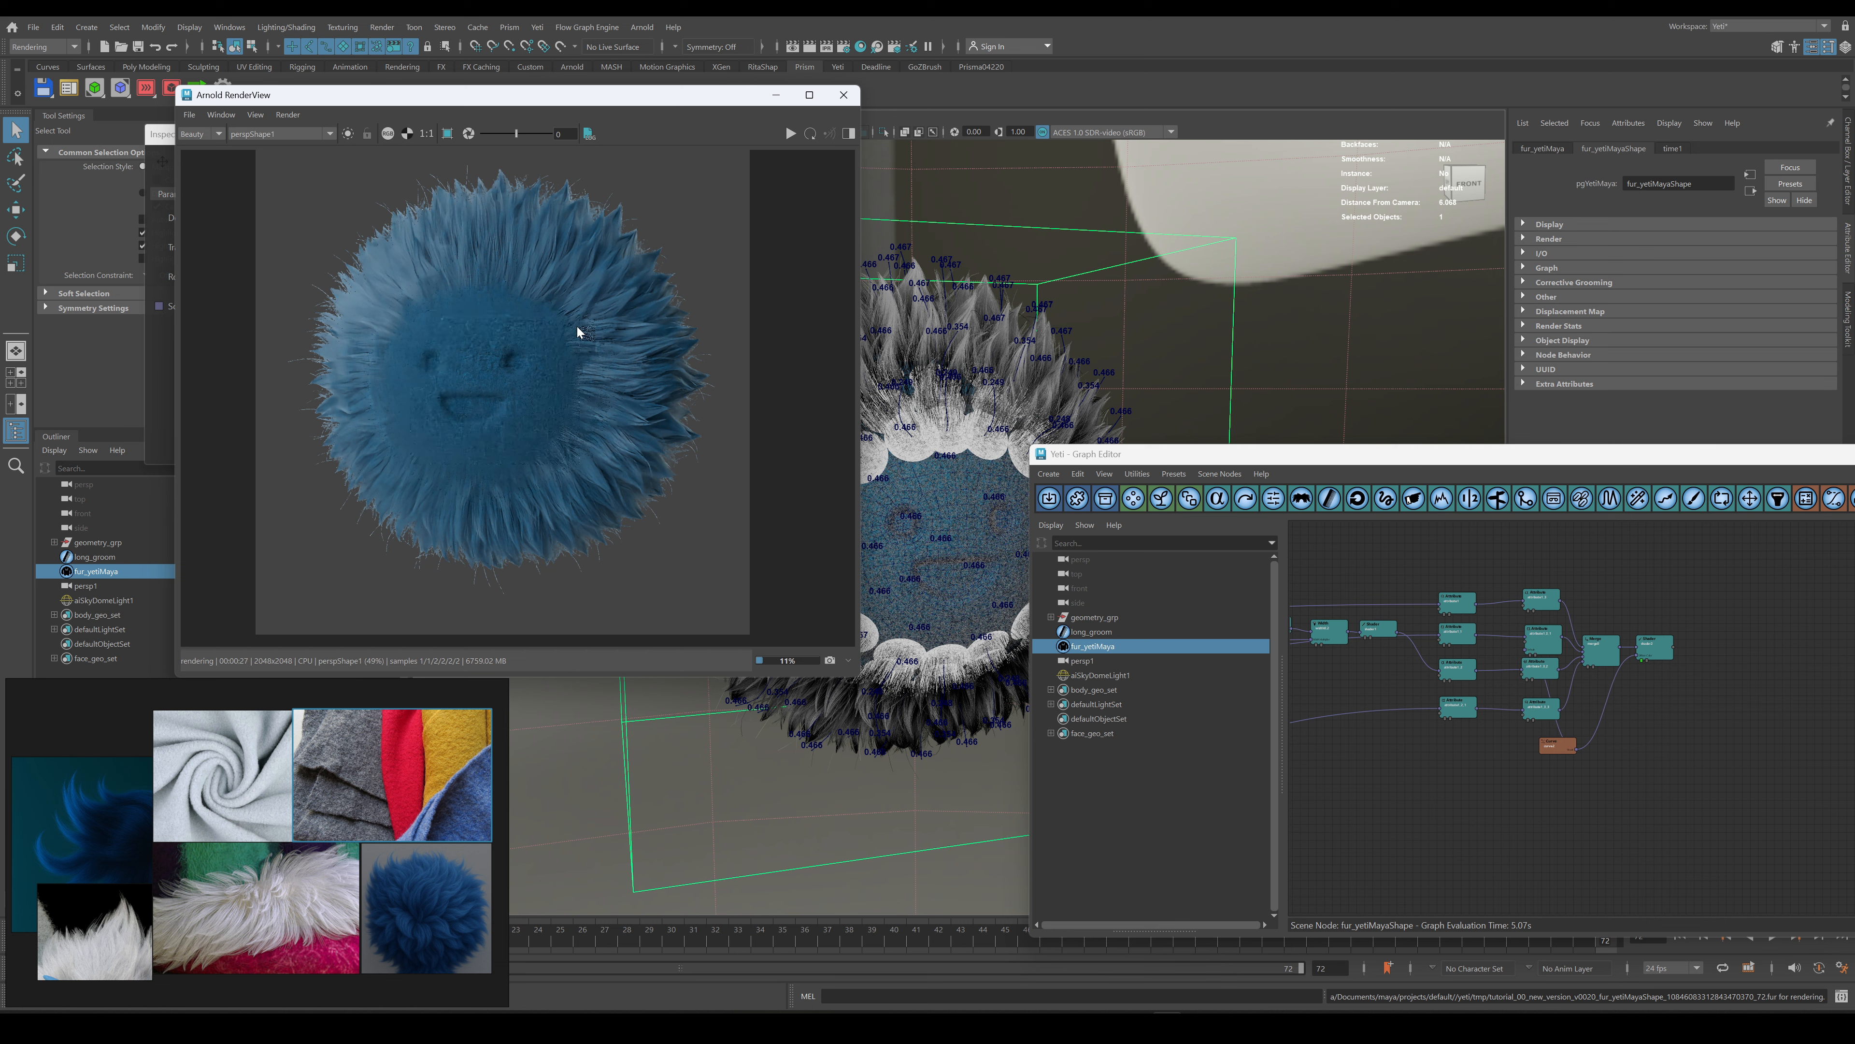
pyautogui.click(789, 134)
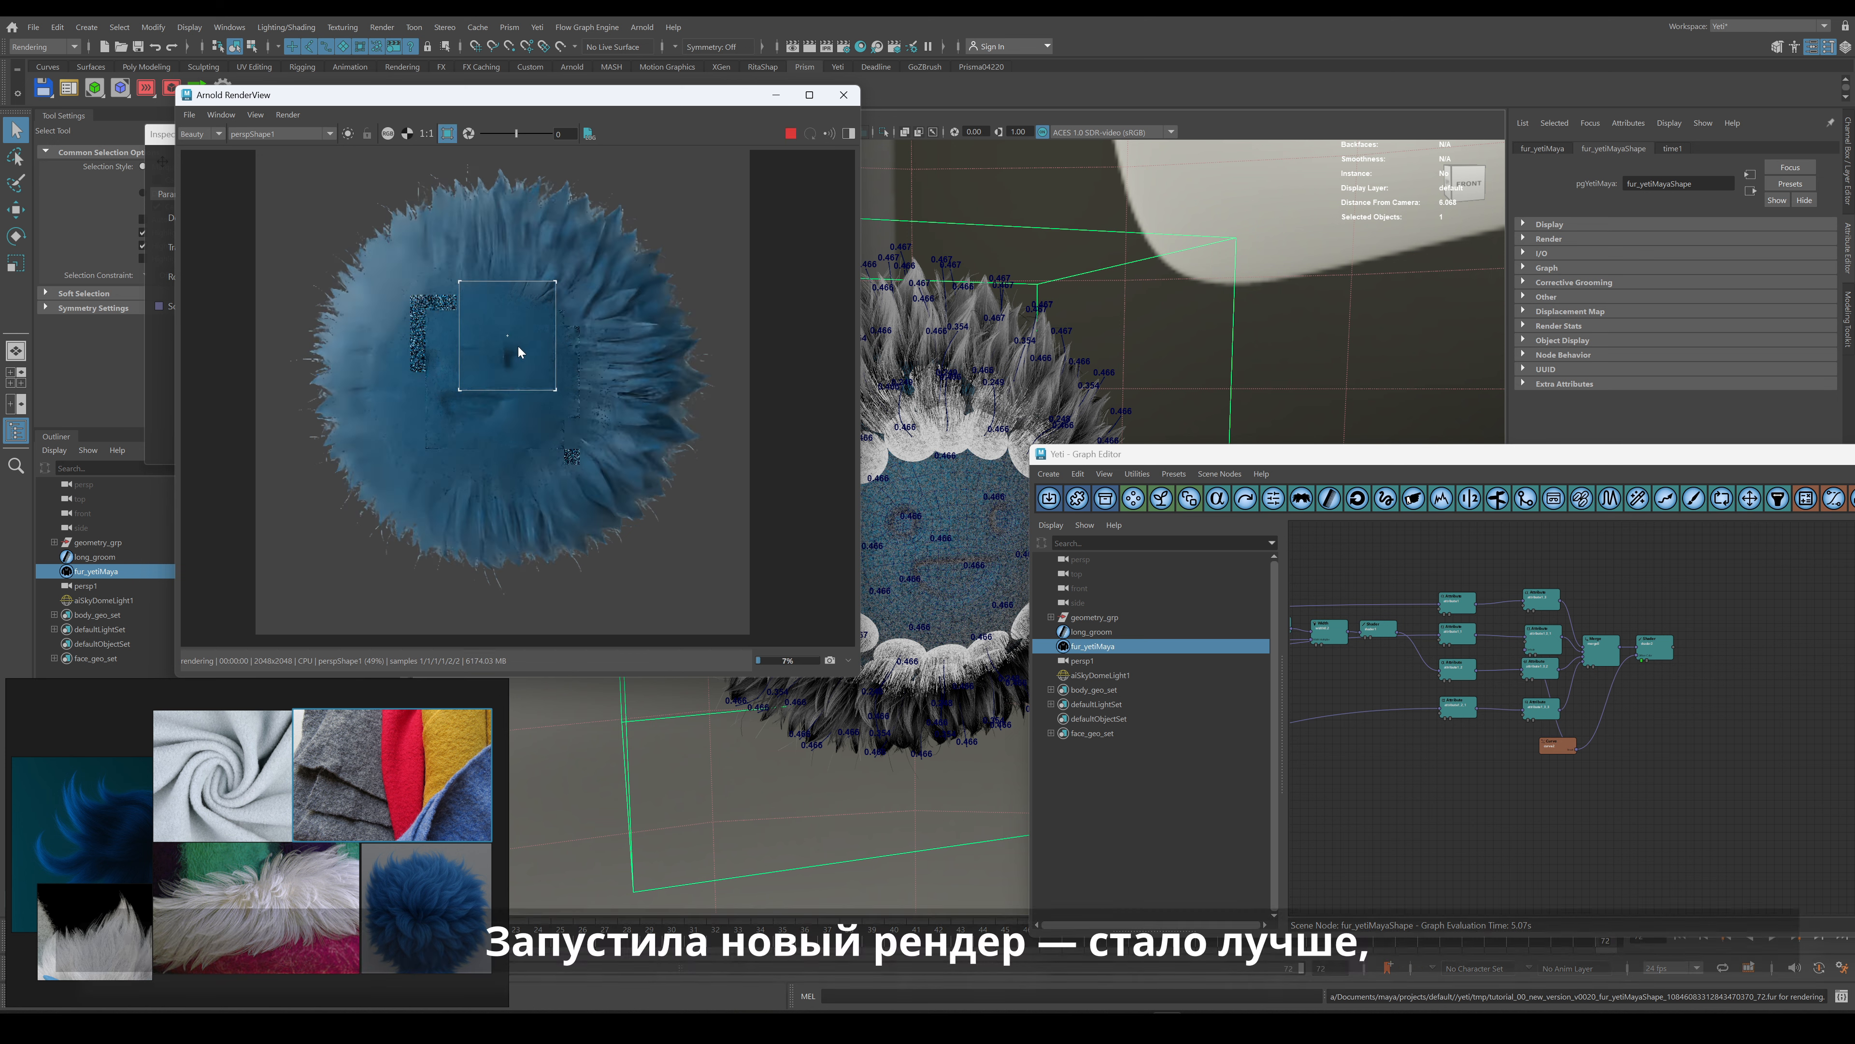
pyautogui.click(860, 47)
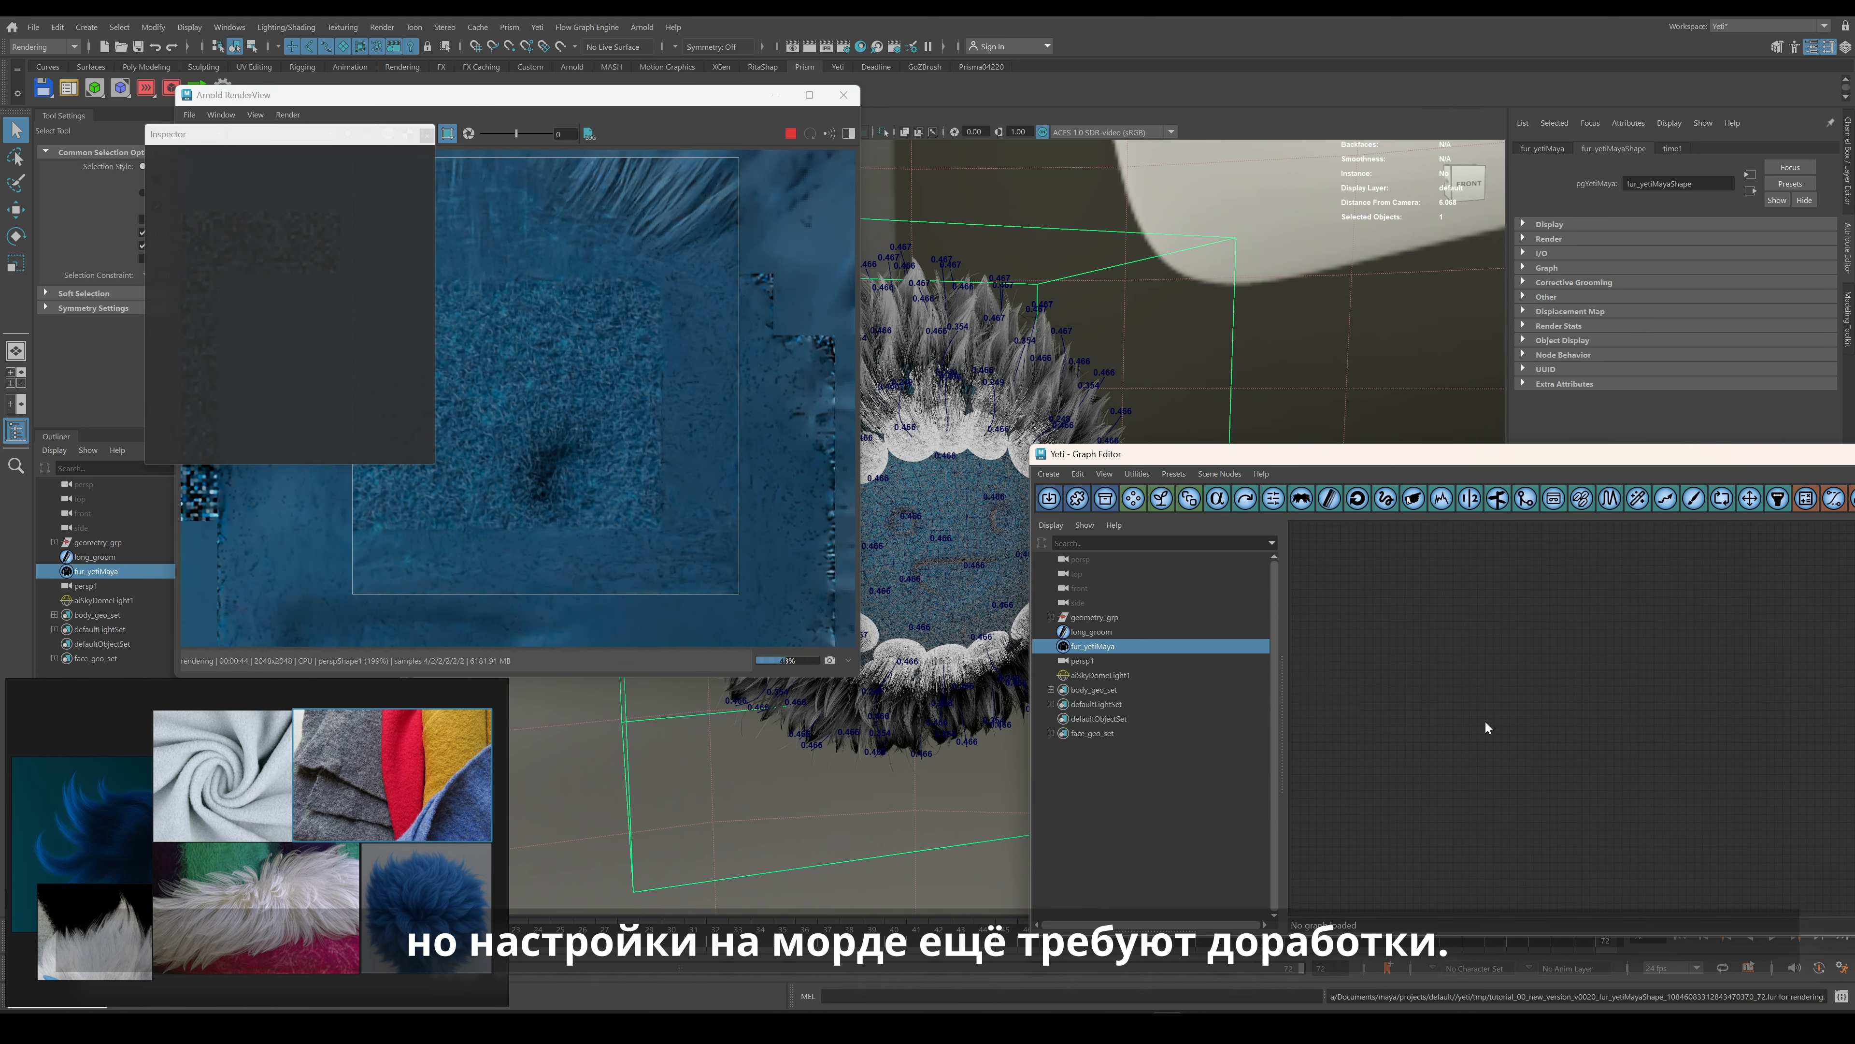
# Set the Base Width of the face fur's width0_2_1 node to 0.0003.
pyautogui.click(1689, 731)
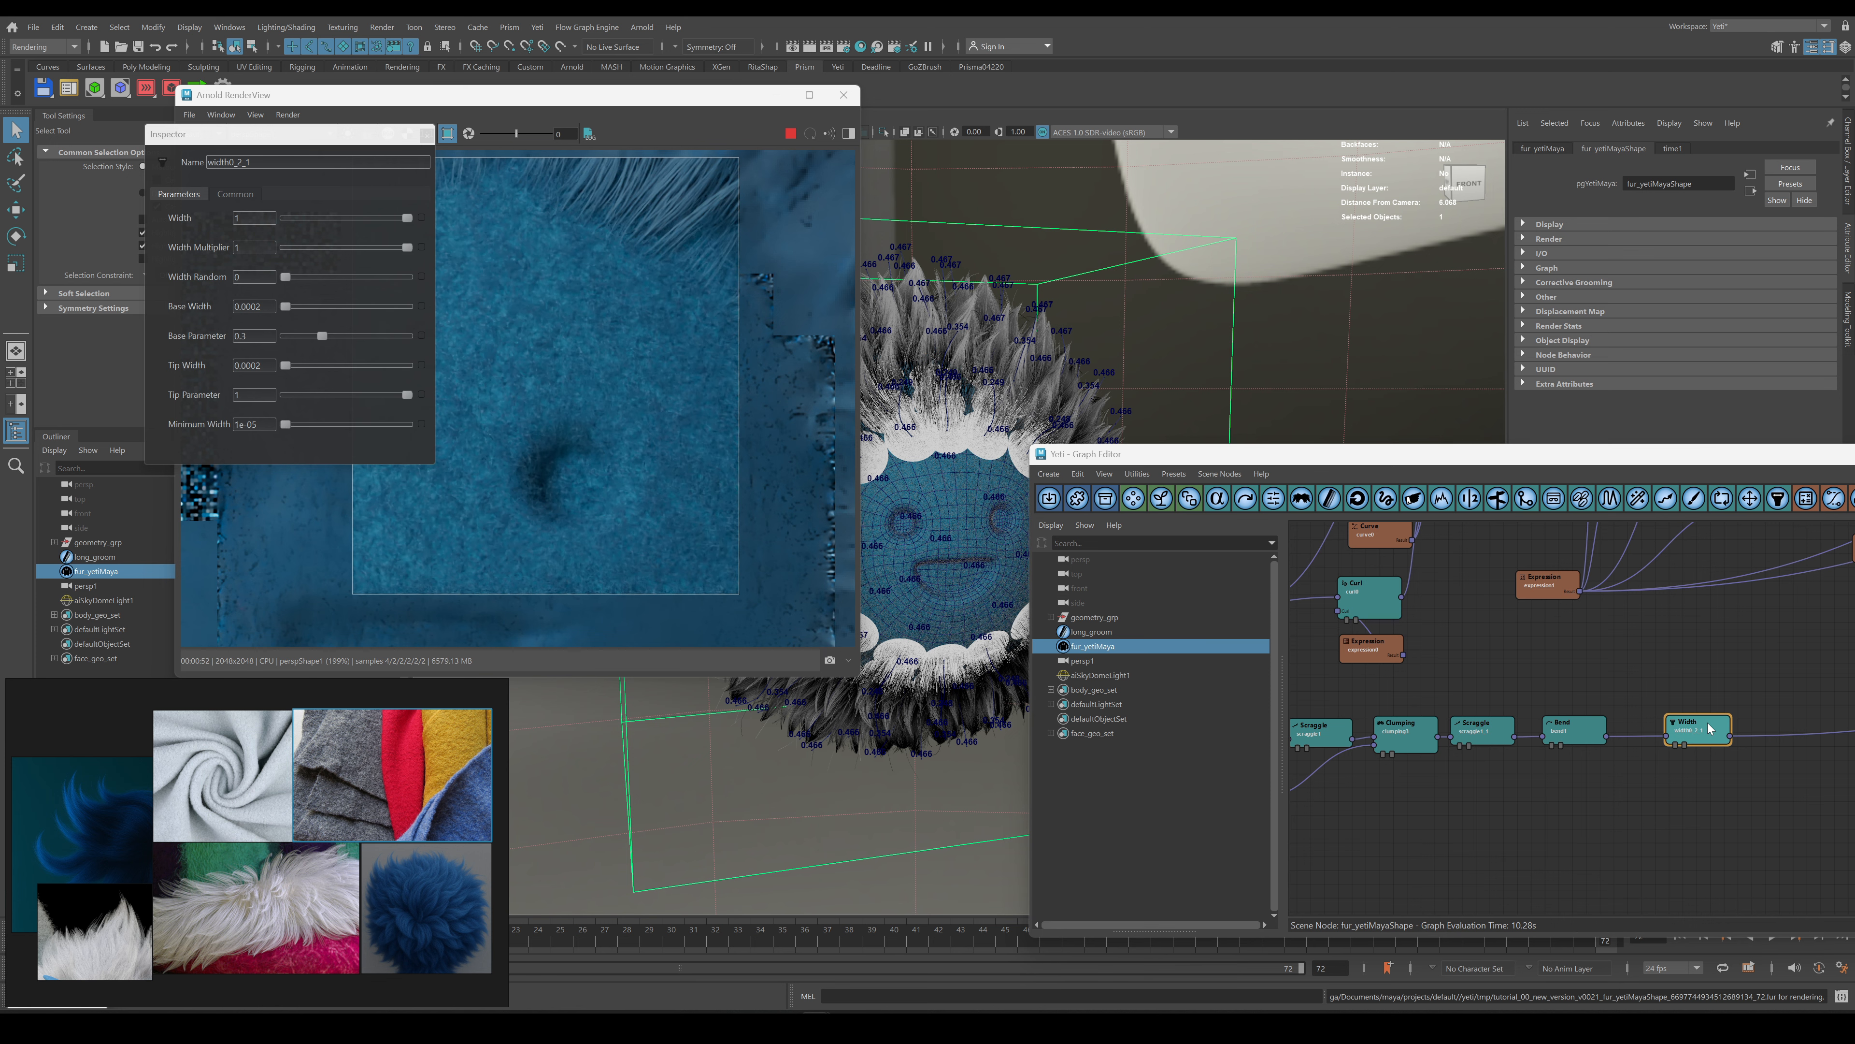
pyautogui.click(263, 307)
pyautogui.press('BackSpace')
pyautogui.write('3')
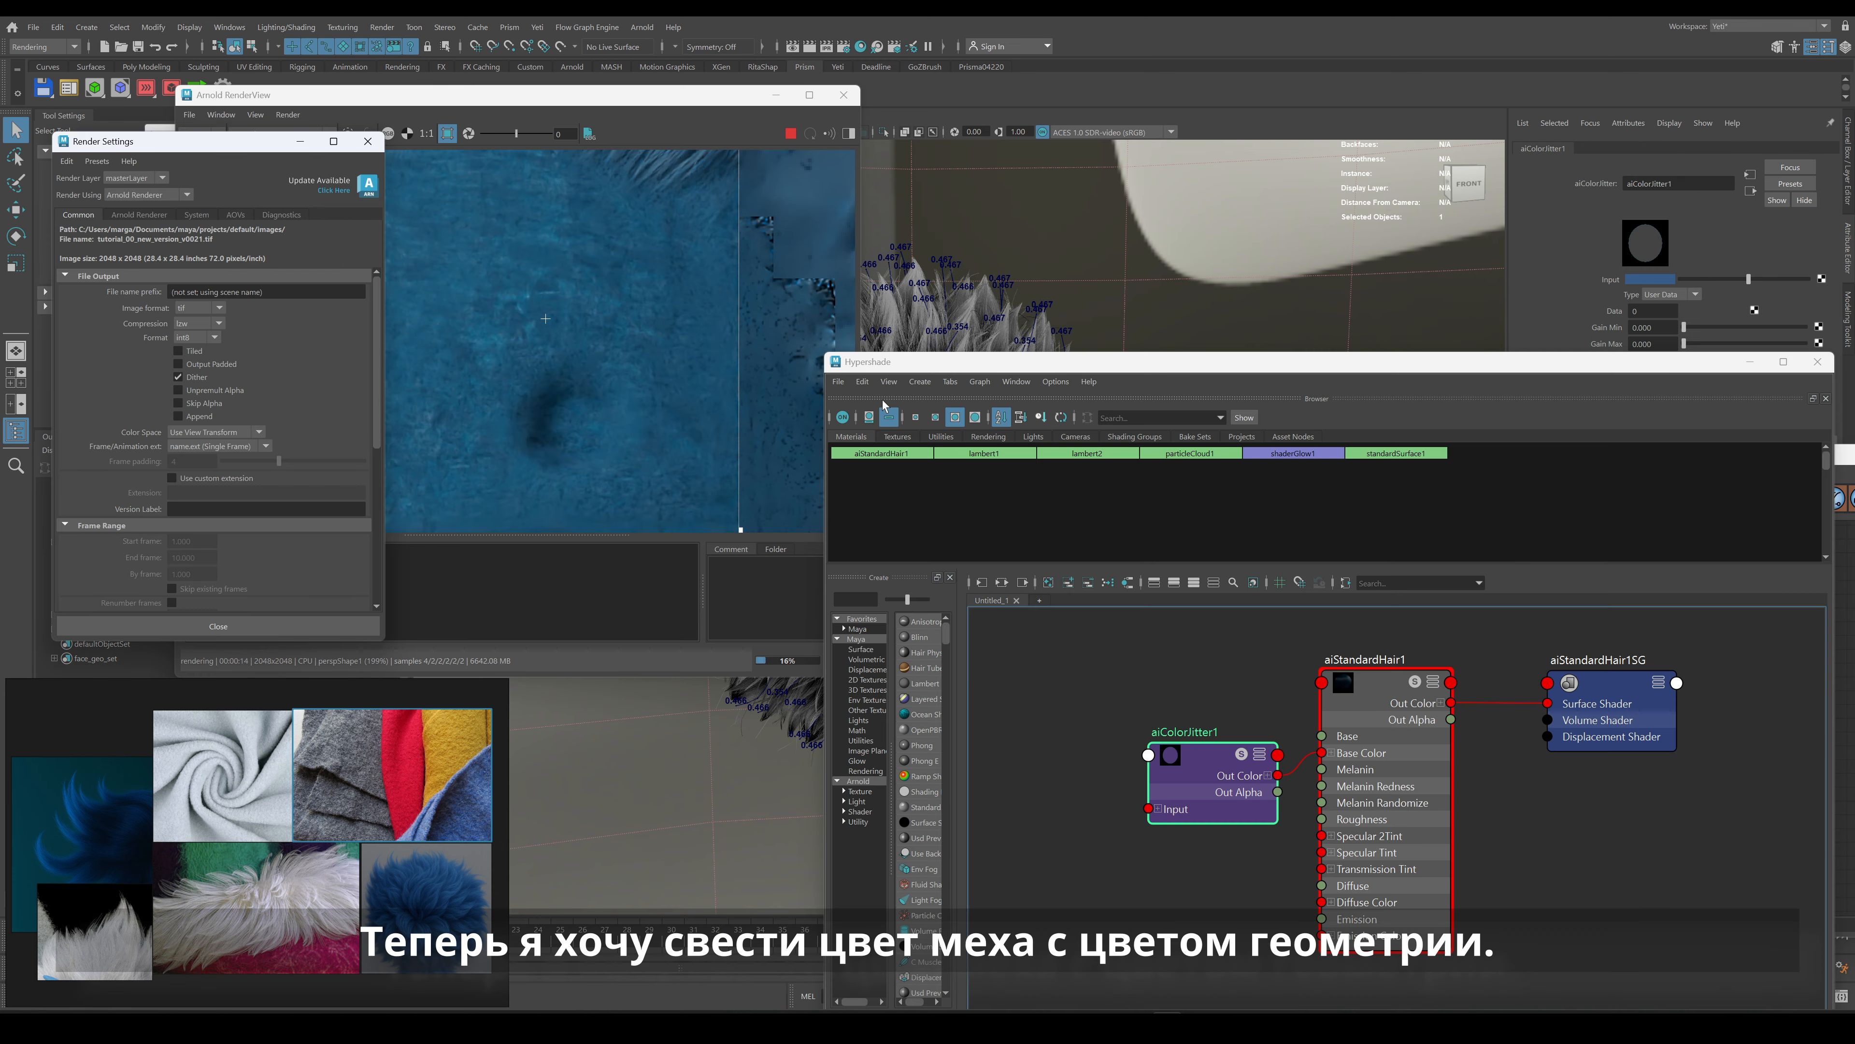
# Add the diffuse, specular and denoise_albedo AOVs to the Arnold render.
pyautogui.click(235, 214)
pyautogui.scroll(-2, 87, 378)
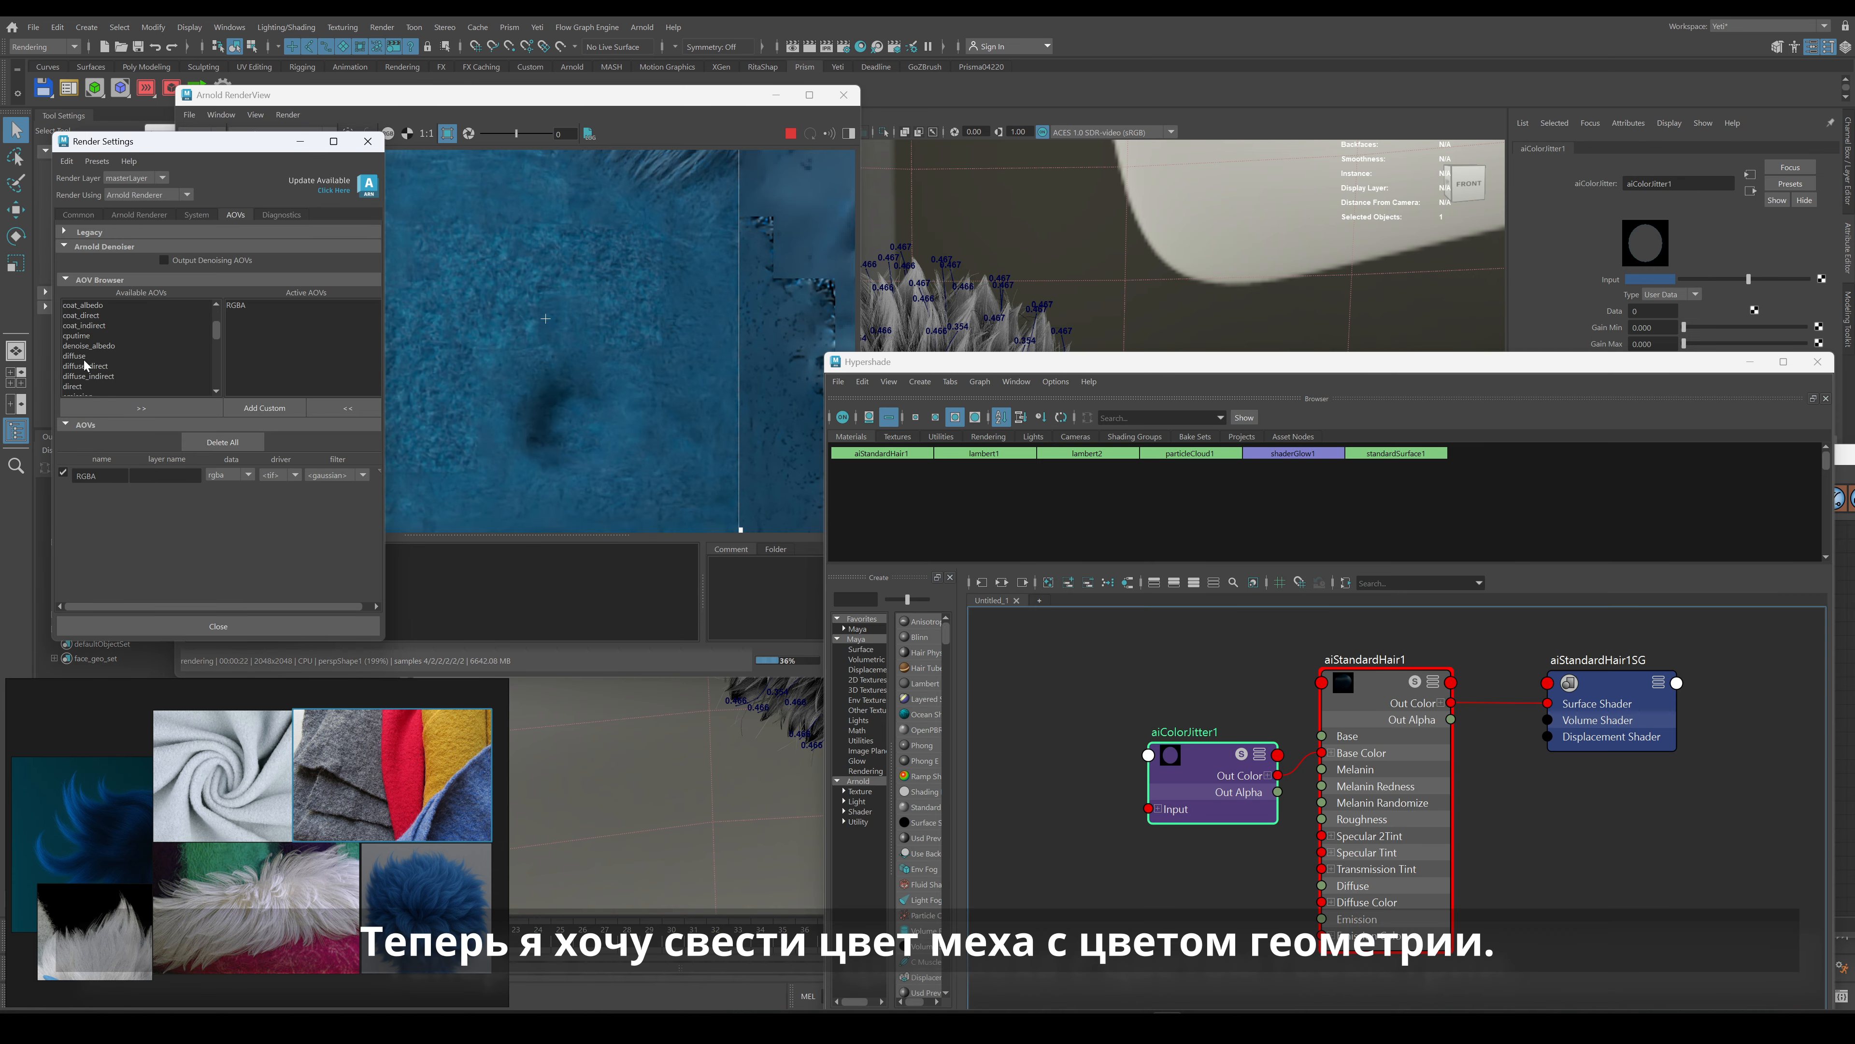
pyautogui.doubleClick(90, 363)
pyautogui.scroll(-8, 110, 365)
pyautogui.click(77, 336)
pyautogui.click(130, 409)
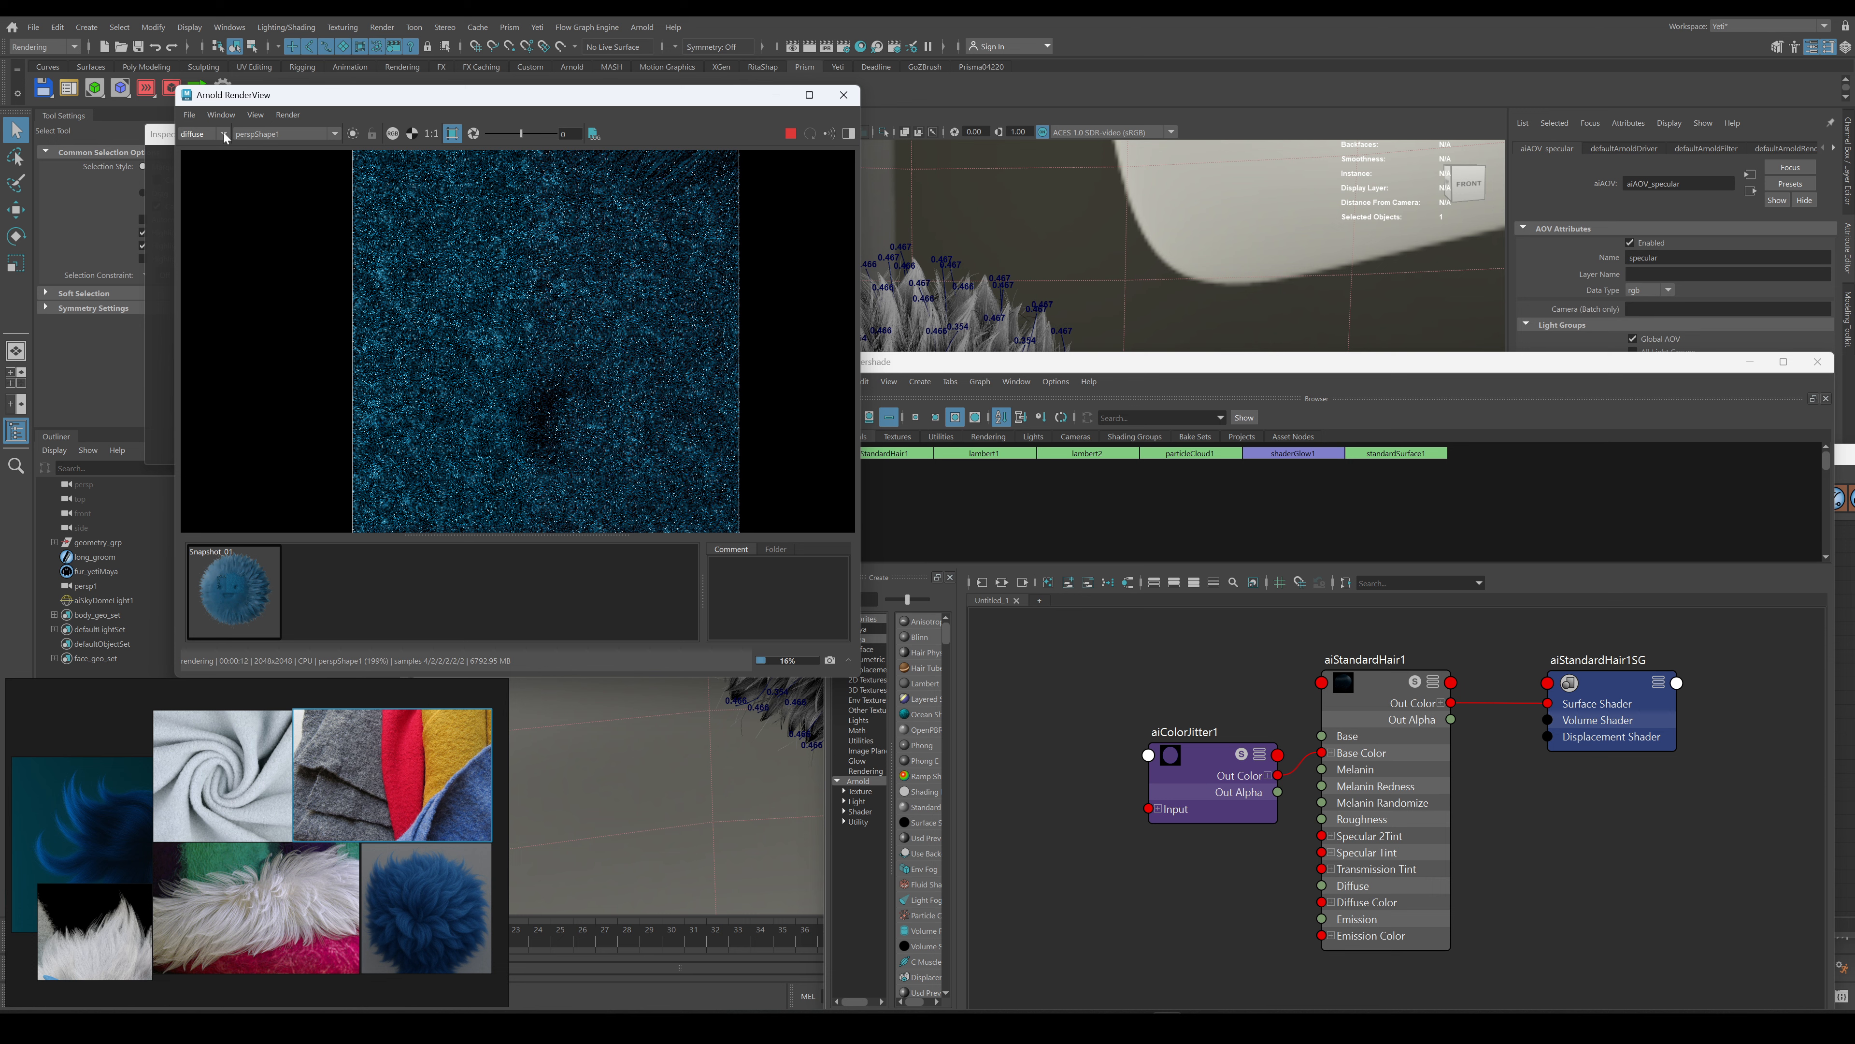
pyautogui.click(859, 46)
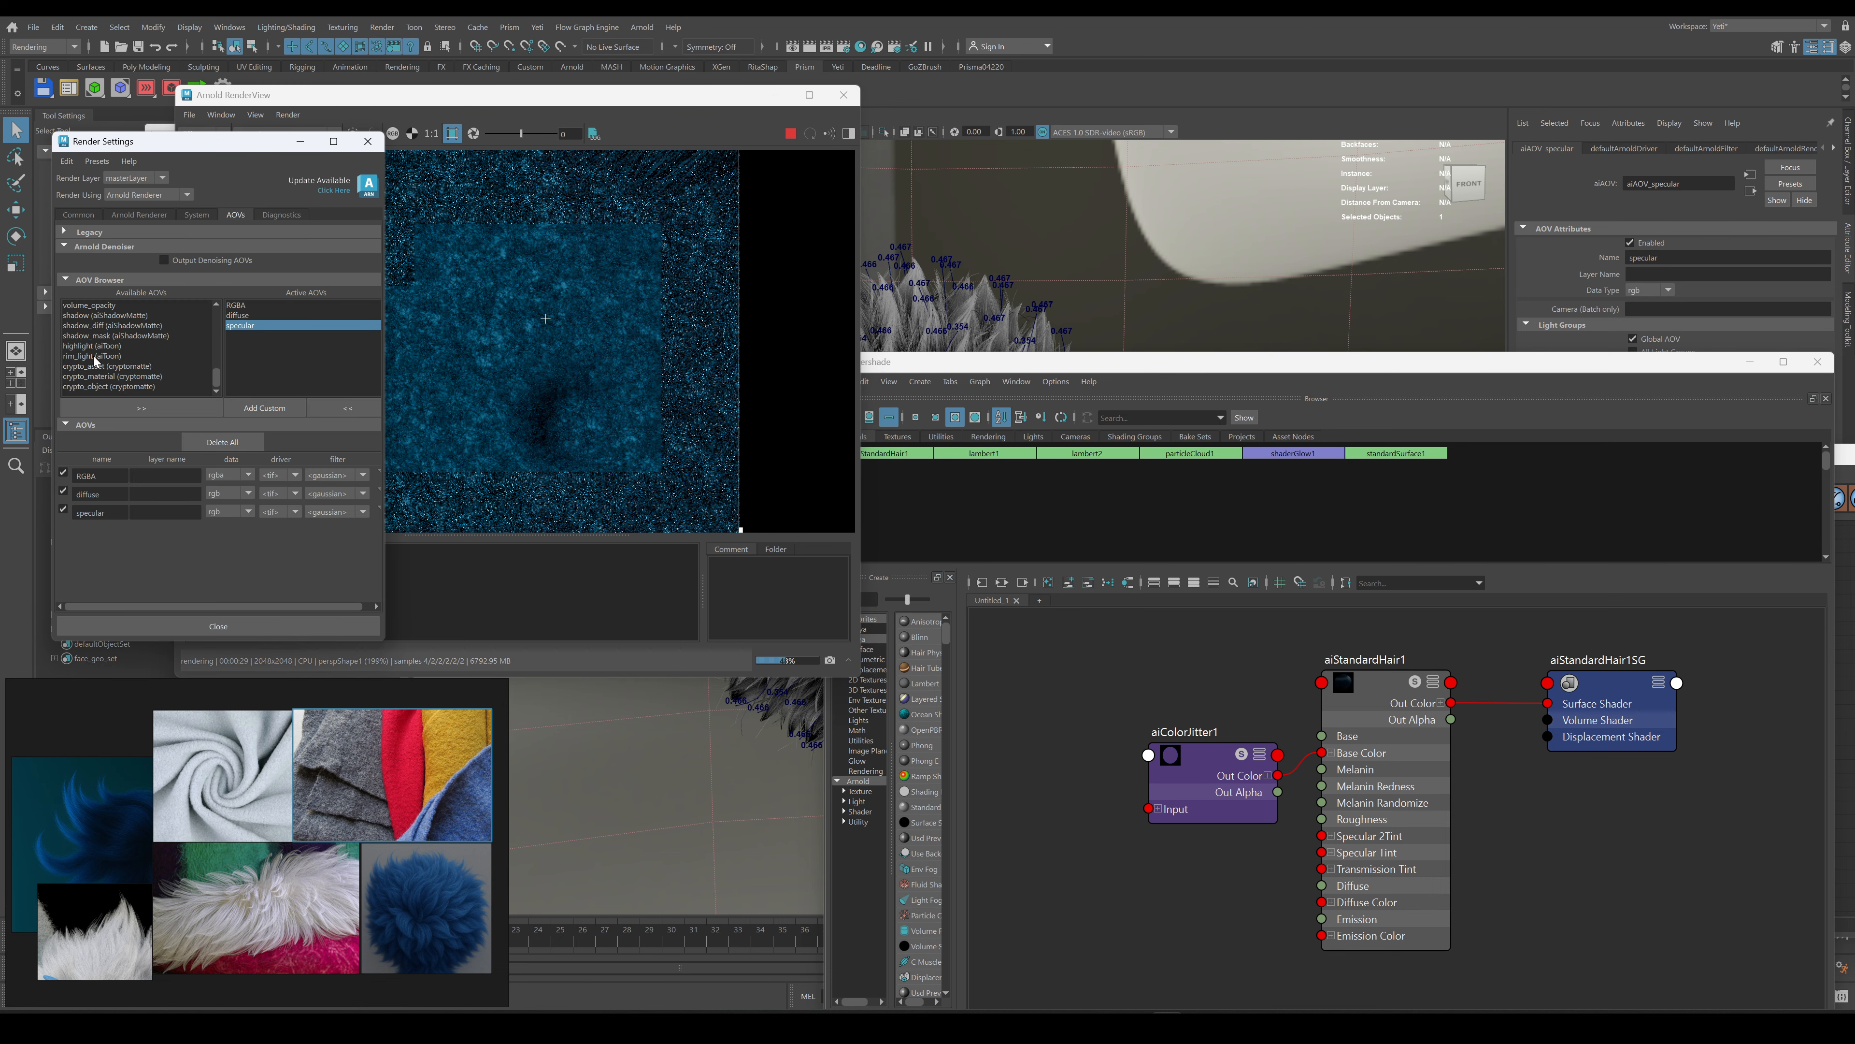
pyautogui.scroll(5, 154, 380)
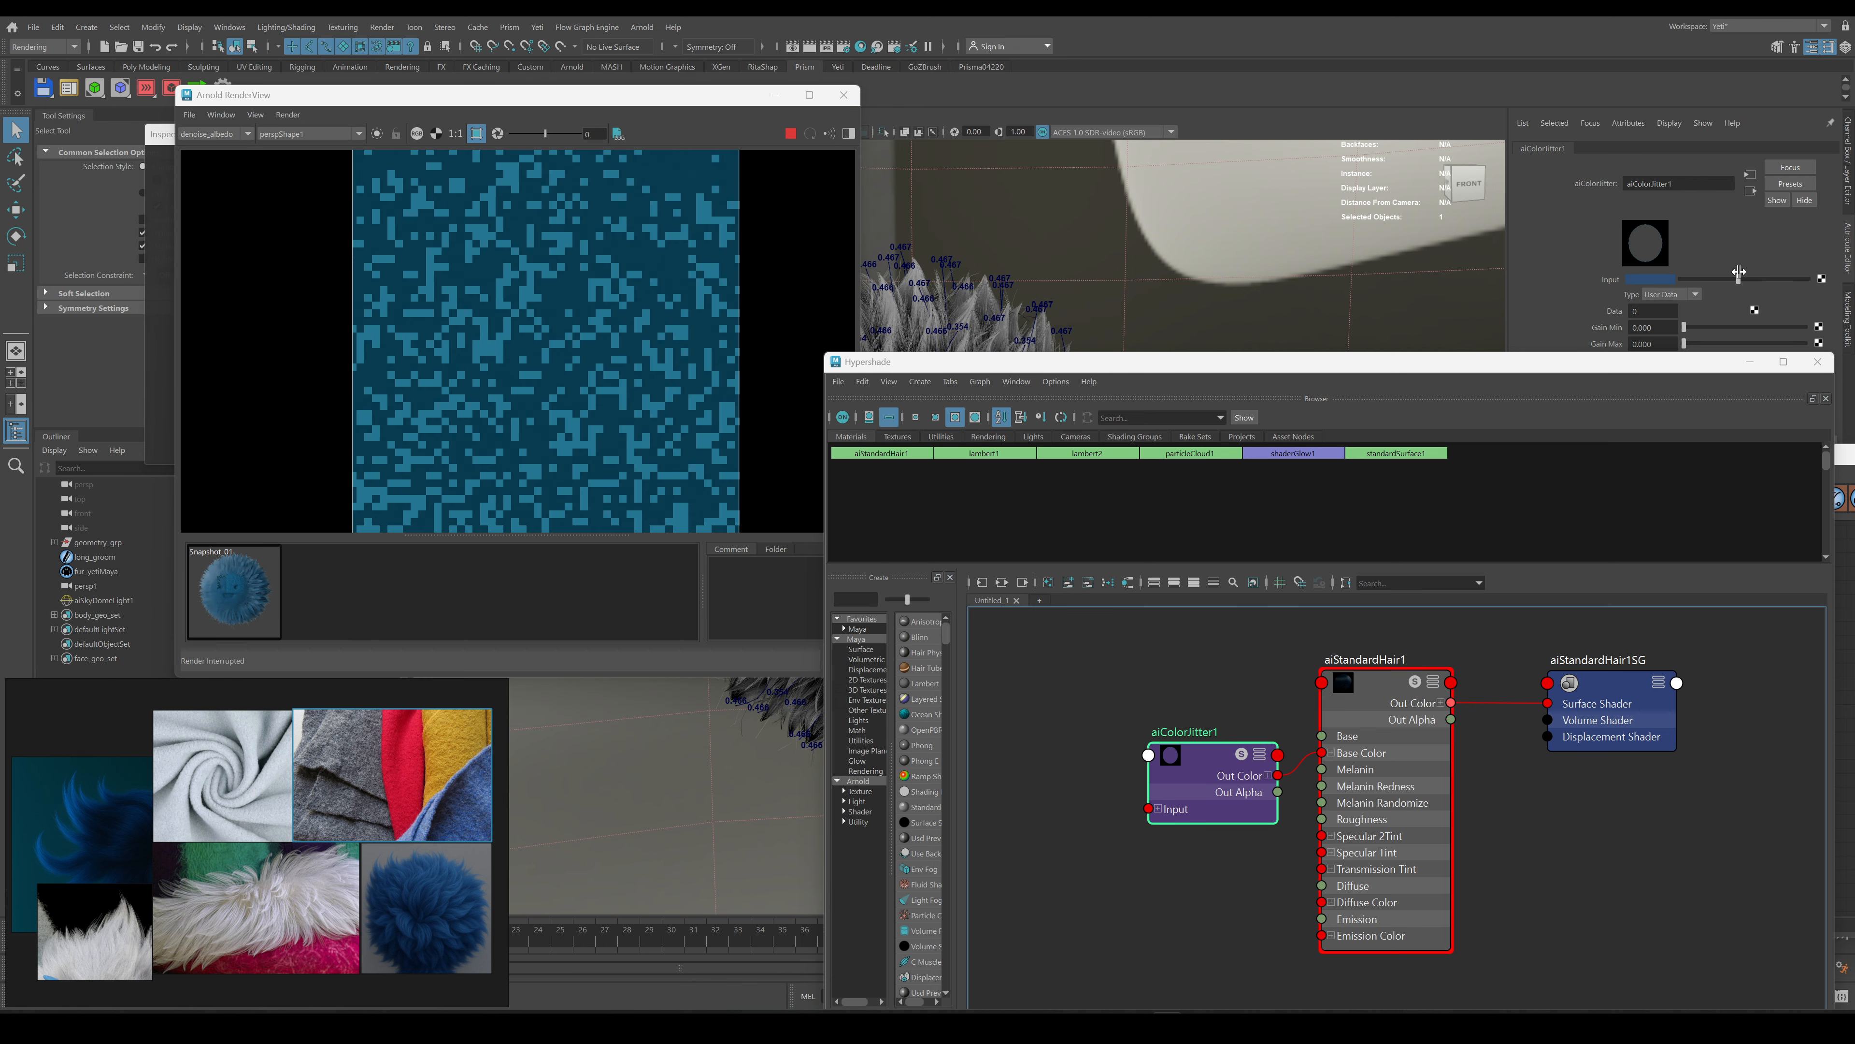
# Brighten the Input colour of aiColorJitter1.
pyautogui.moveTo(1738, 272)
pyautogui.mouseDown()
pyautogui.moveTo(1714, 277)
pyautogui.moveTo(1753, 278)
pyautogui.mouseUp()
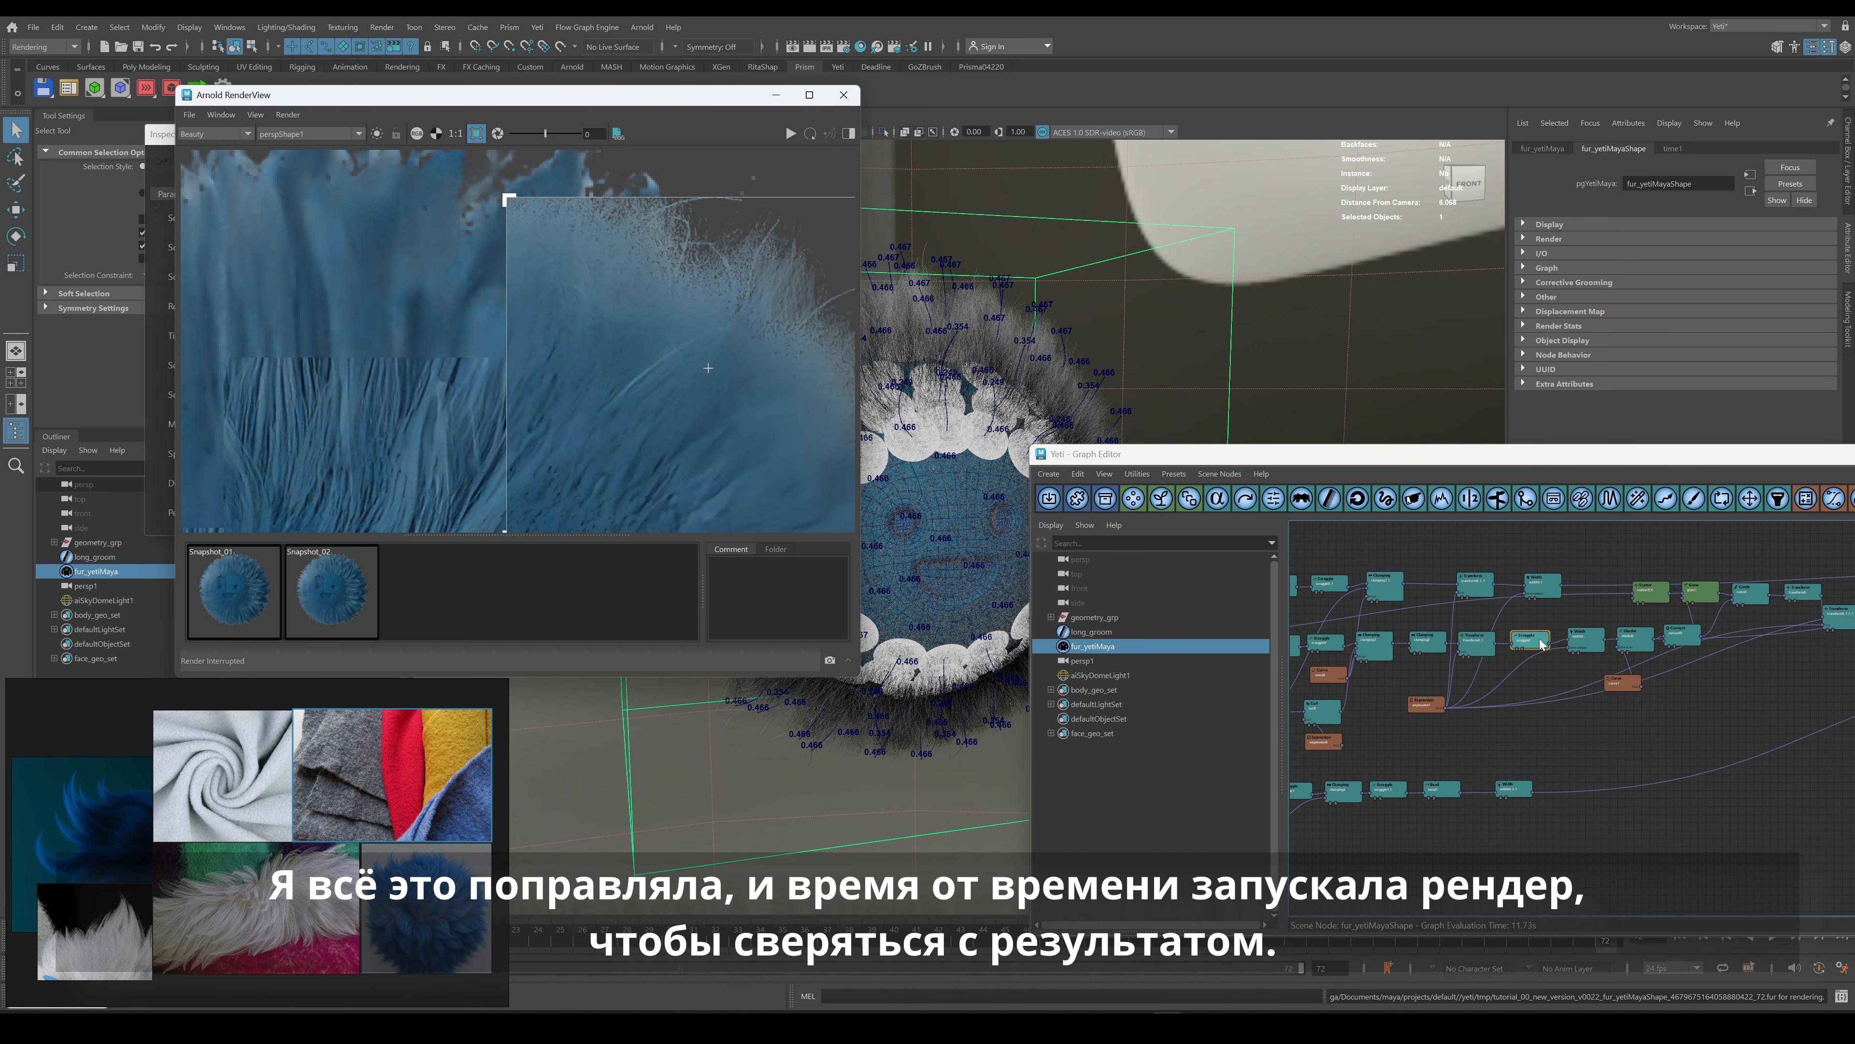
# Set the scraggle2 node's Scraggle Frequency to 0.1, Scraggle Random to 0.55 and Percentage to 0.75.
pyautogui.doubleClick(1539, 643)
pyautogui.moveTo(330, 365); pyautogui.dragTo(302, 365)
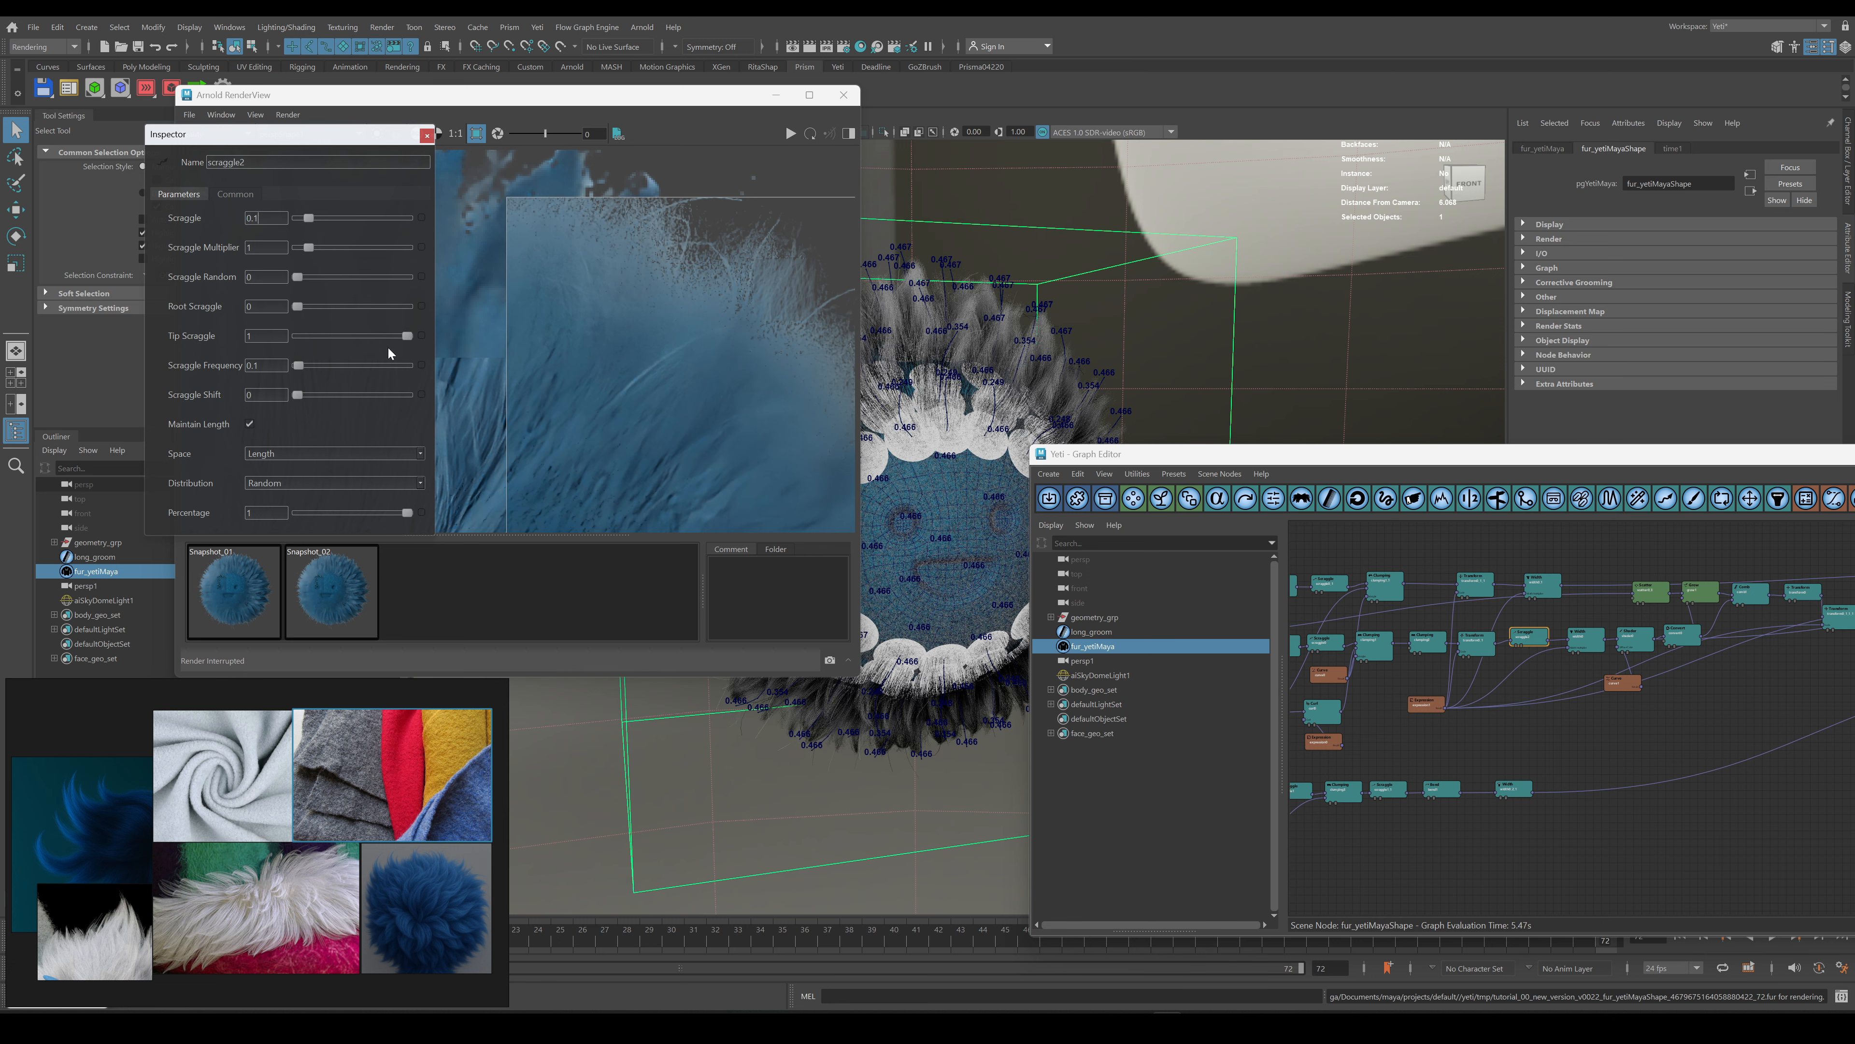
pyautogui.moveTo(357, 280); pyautogui.dragTo(358, 280)
pyautogui.moveTo(407, 512); pyautogui.dragTo(382, 510)
pyautogui.scroll(6, 994, 322)
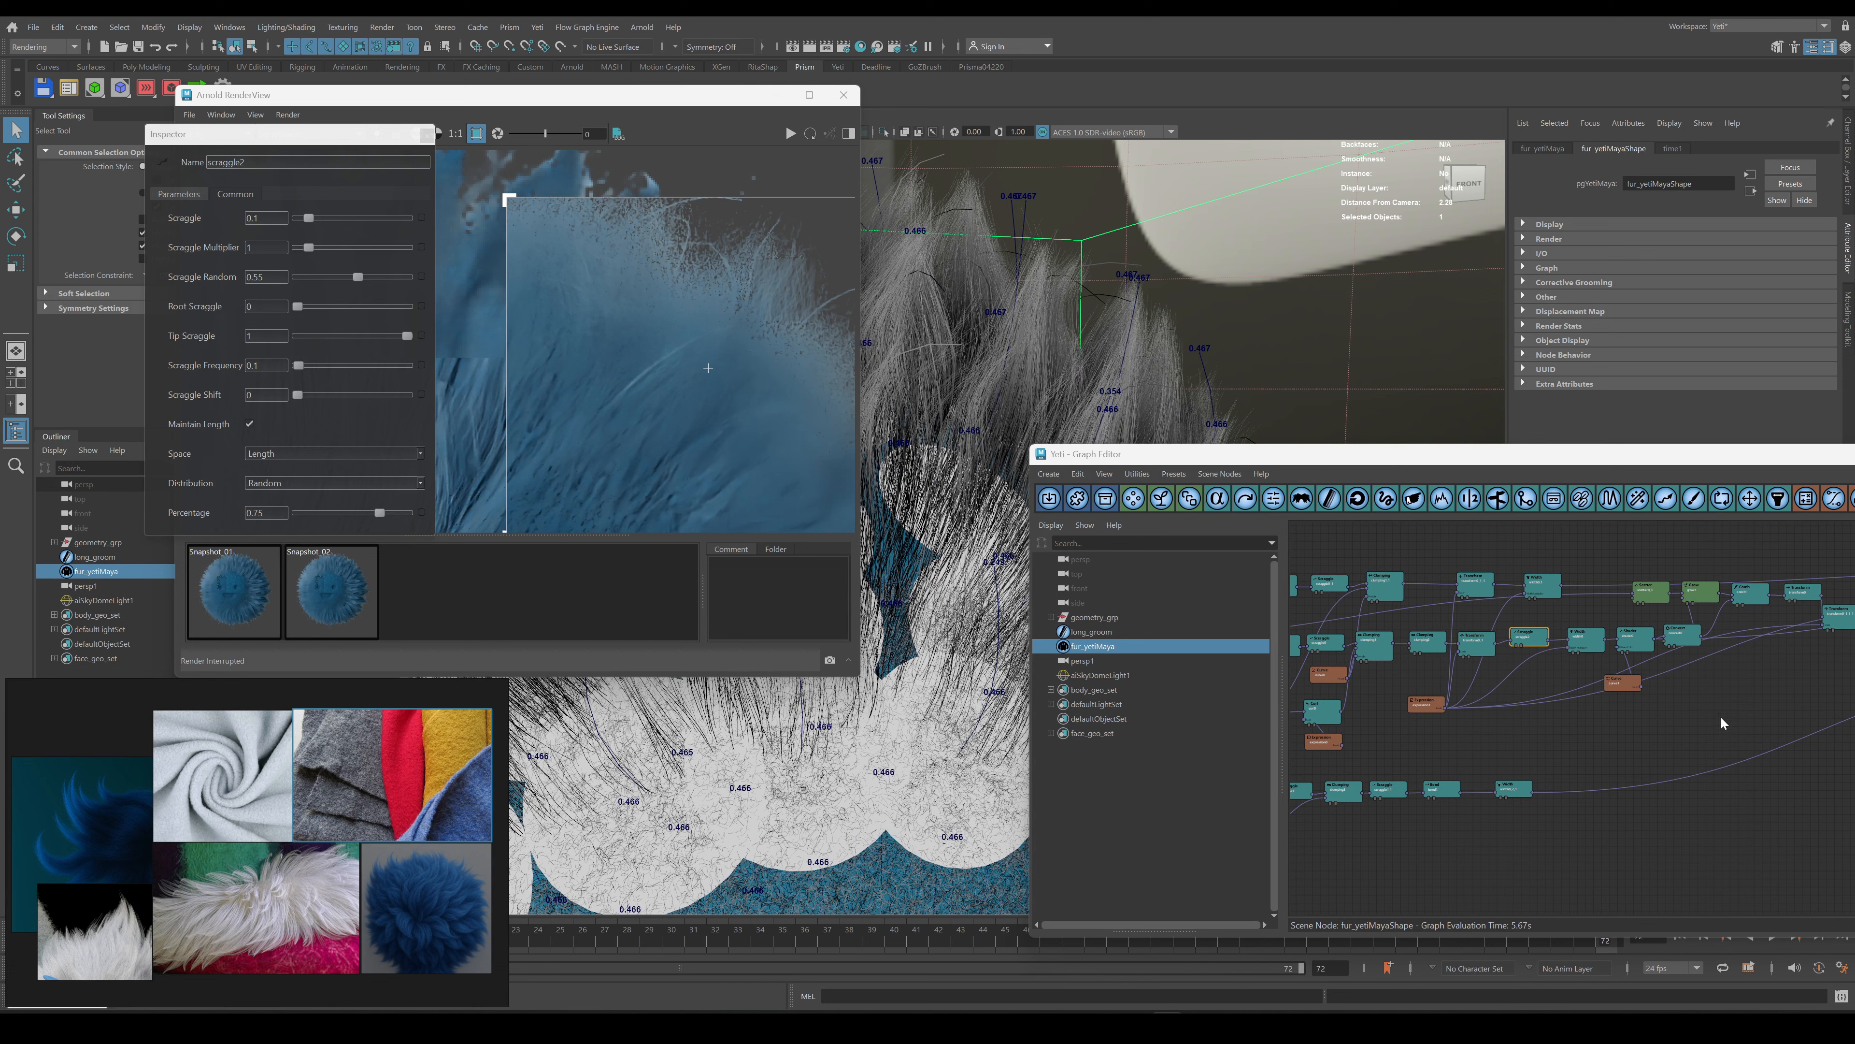
# Set the Tip Width of the width0 node to 0.0002 and return to the Arnold RenderView.
pyautogui.click(1584, 646)
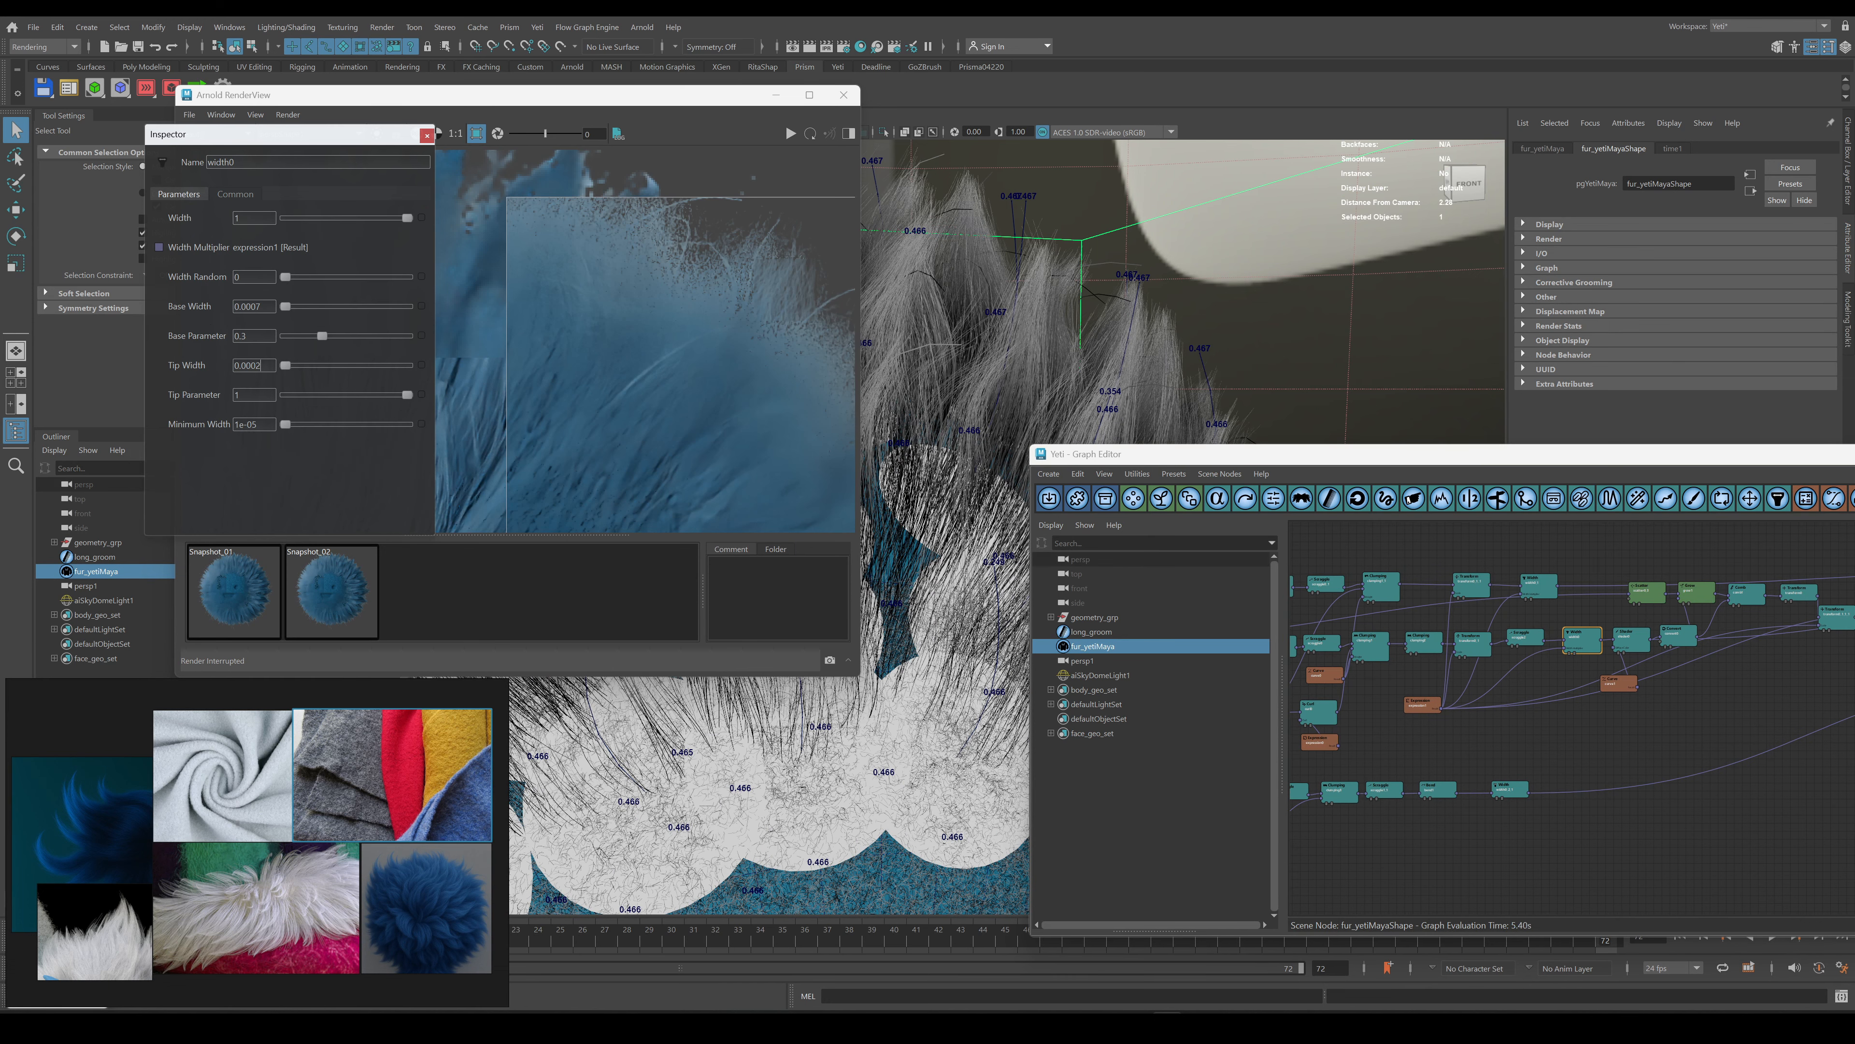
pyautogui.click(448, 117)
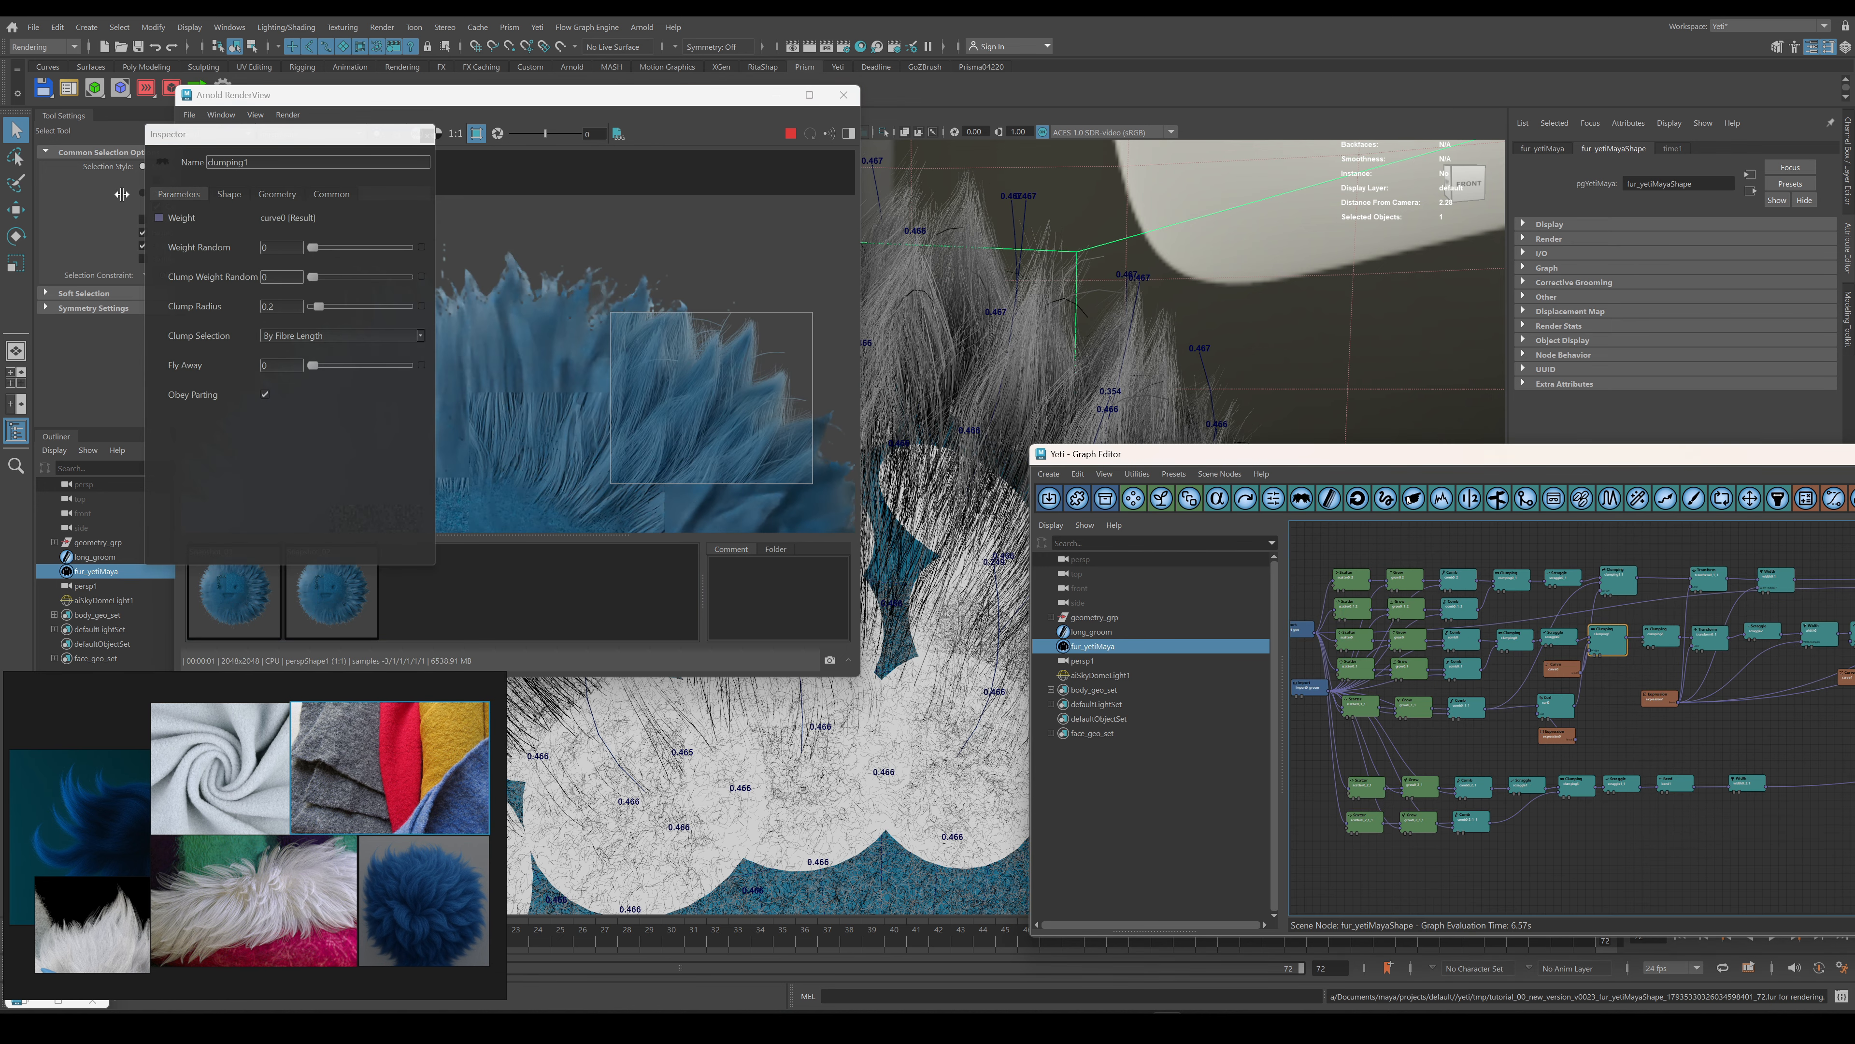
# Adjust the Attraction Bias in the shape settings of the clumping1 node to about 0.42.
pyautogui.click(229, 194)
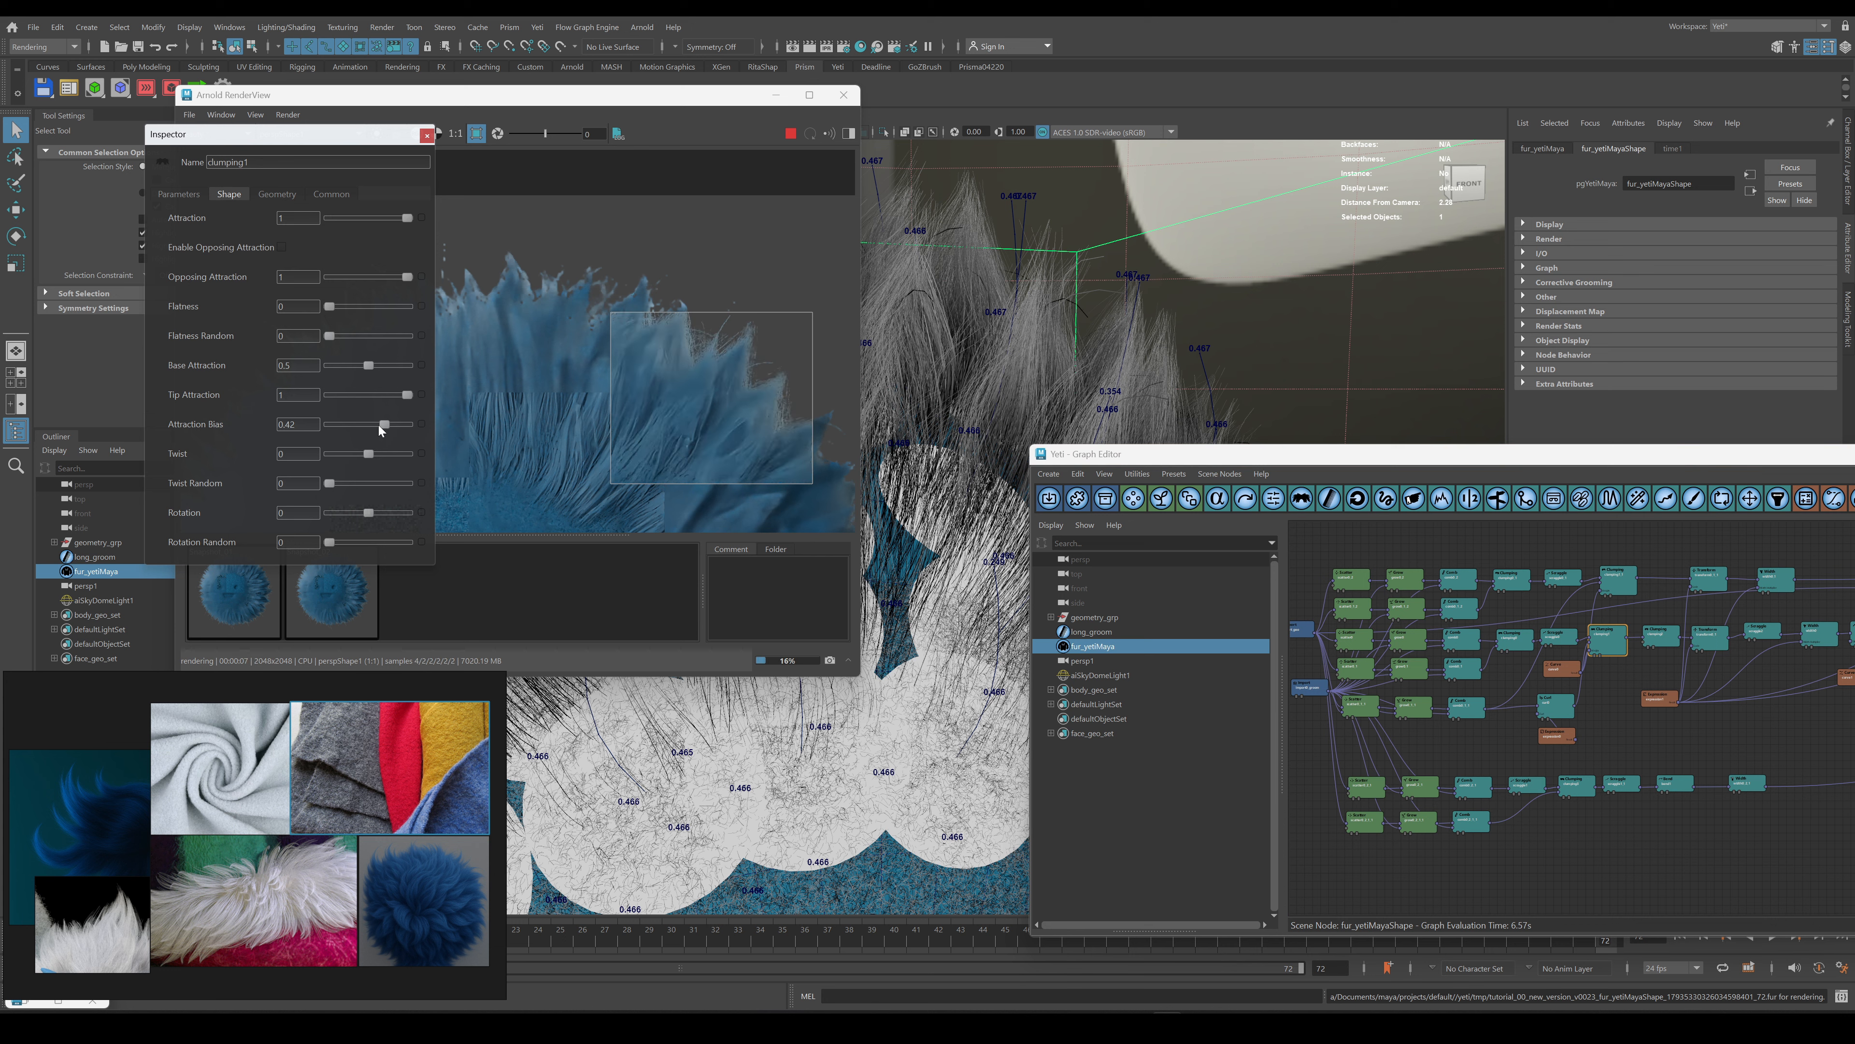
pyautogui.moveTo(387, 424); pyautogui.dragTo(383, 425)
# Adjust the Width Random of the width0 node and examine the updated fur render up close.
pyautogui.moveTo(1782, 668); pyautogui.dragTo(1680, 656, button='middle')
pyautogui.click(1726, 624)
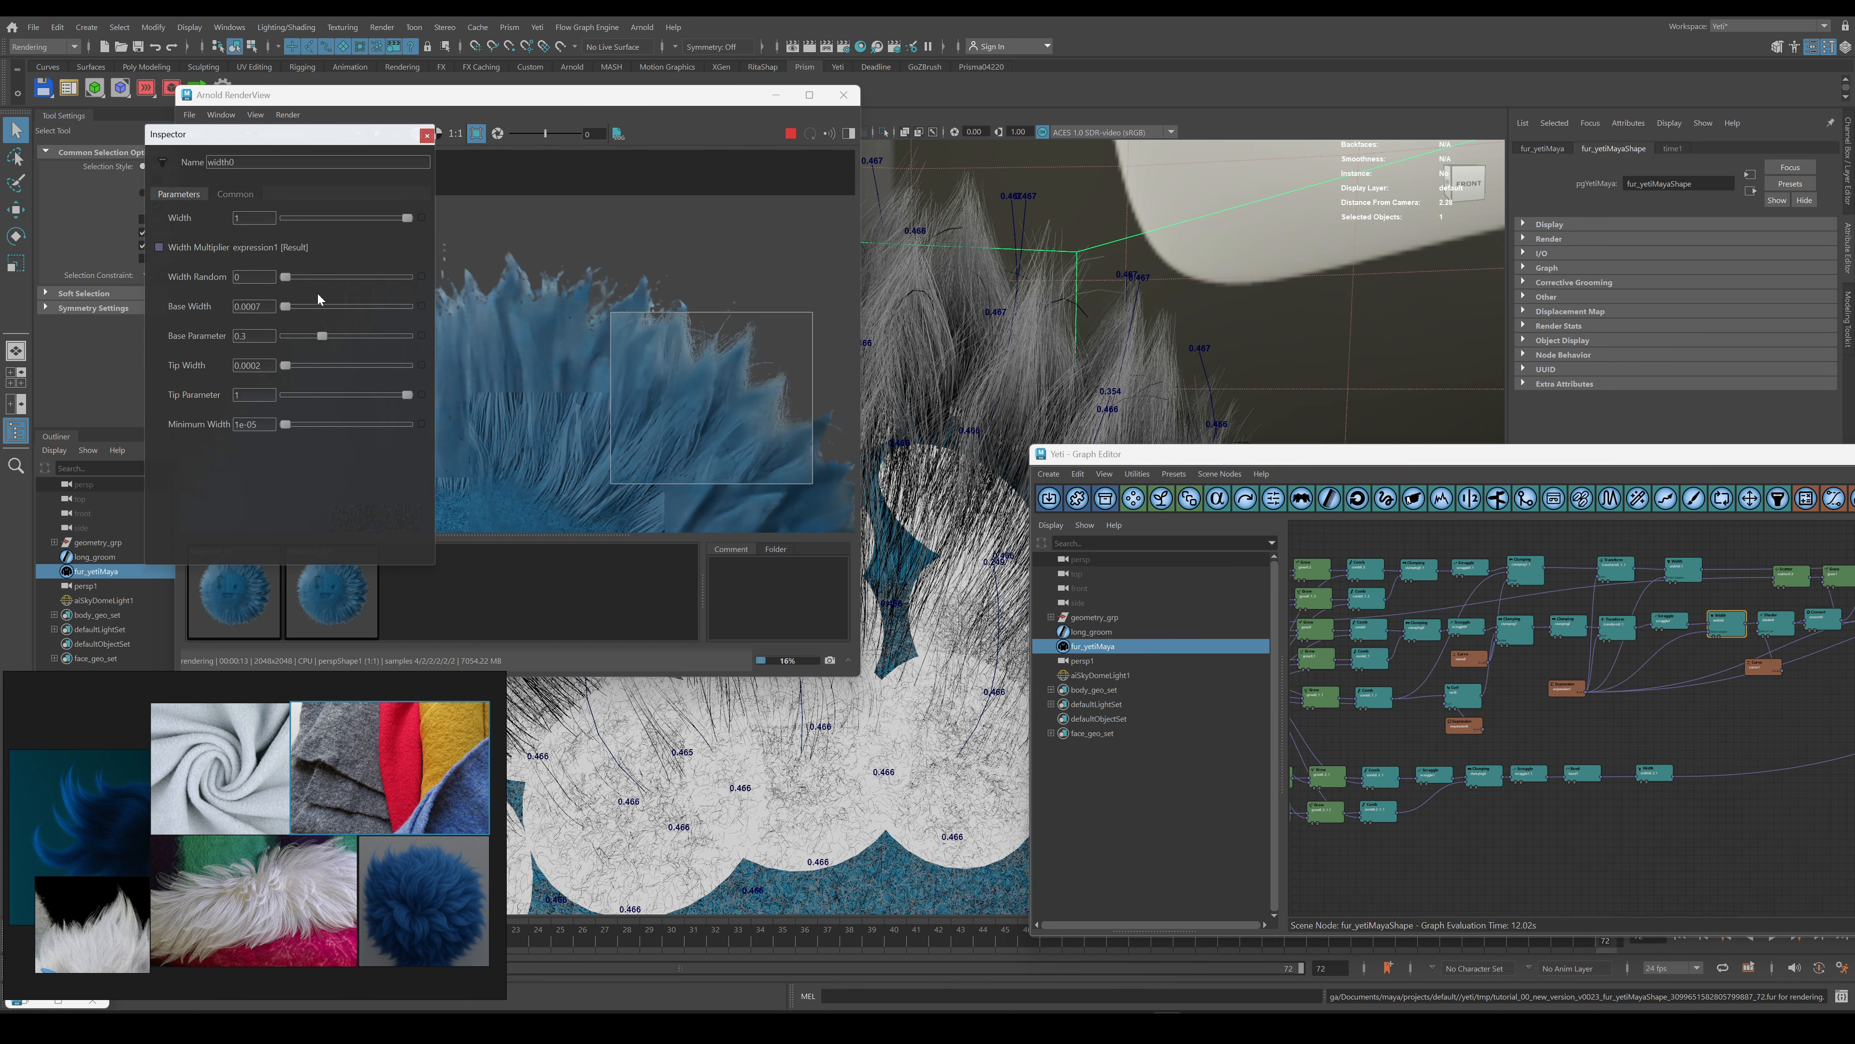
pyautogui.click(317, 278)
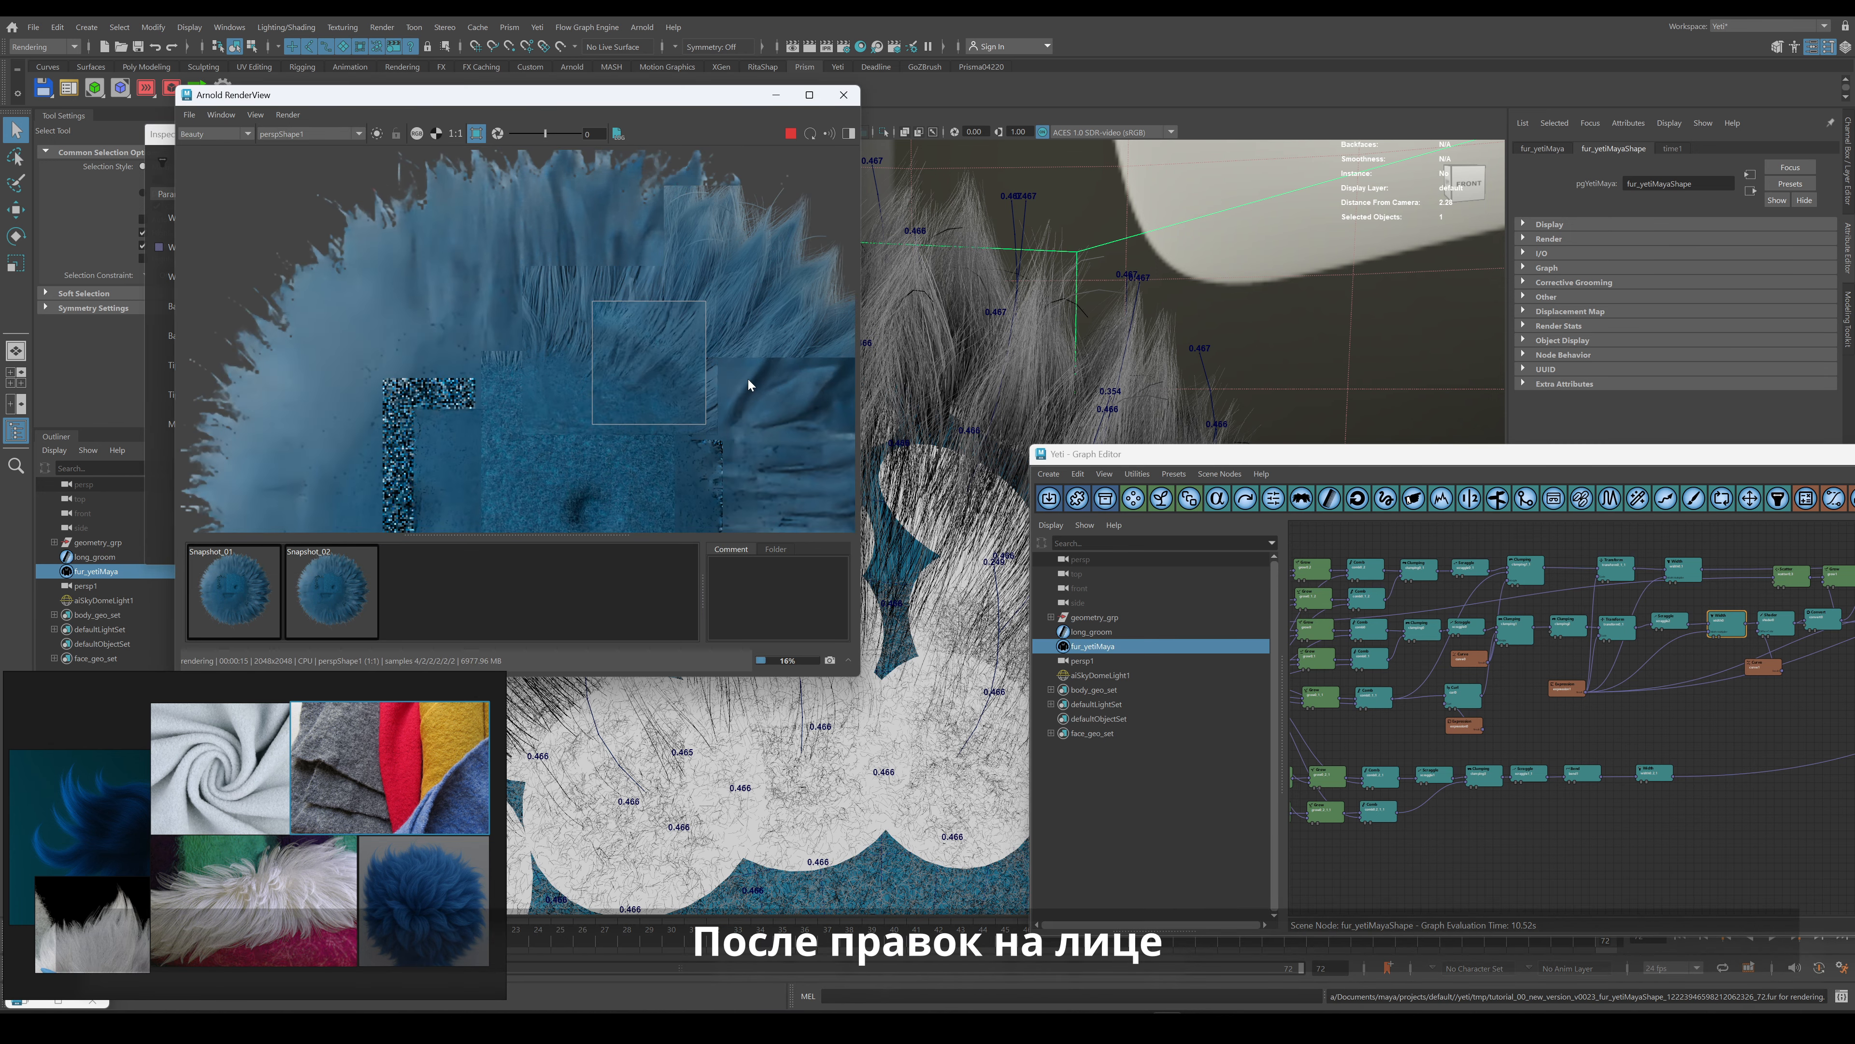
pyautogui.scroll(2, 655, 391)
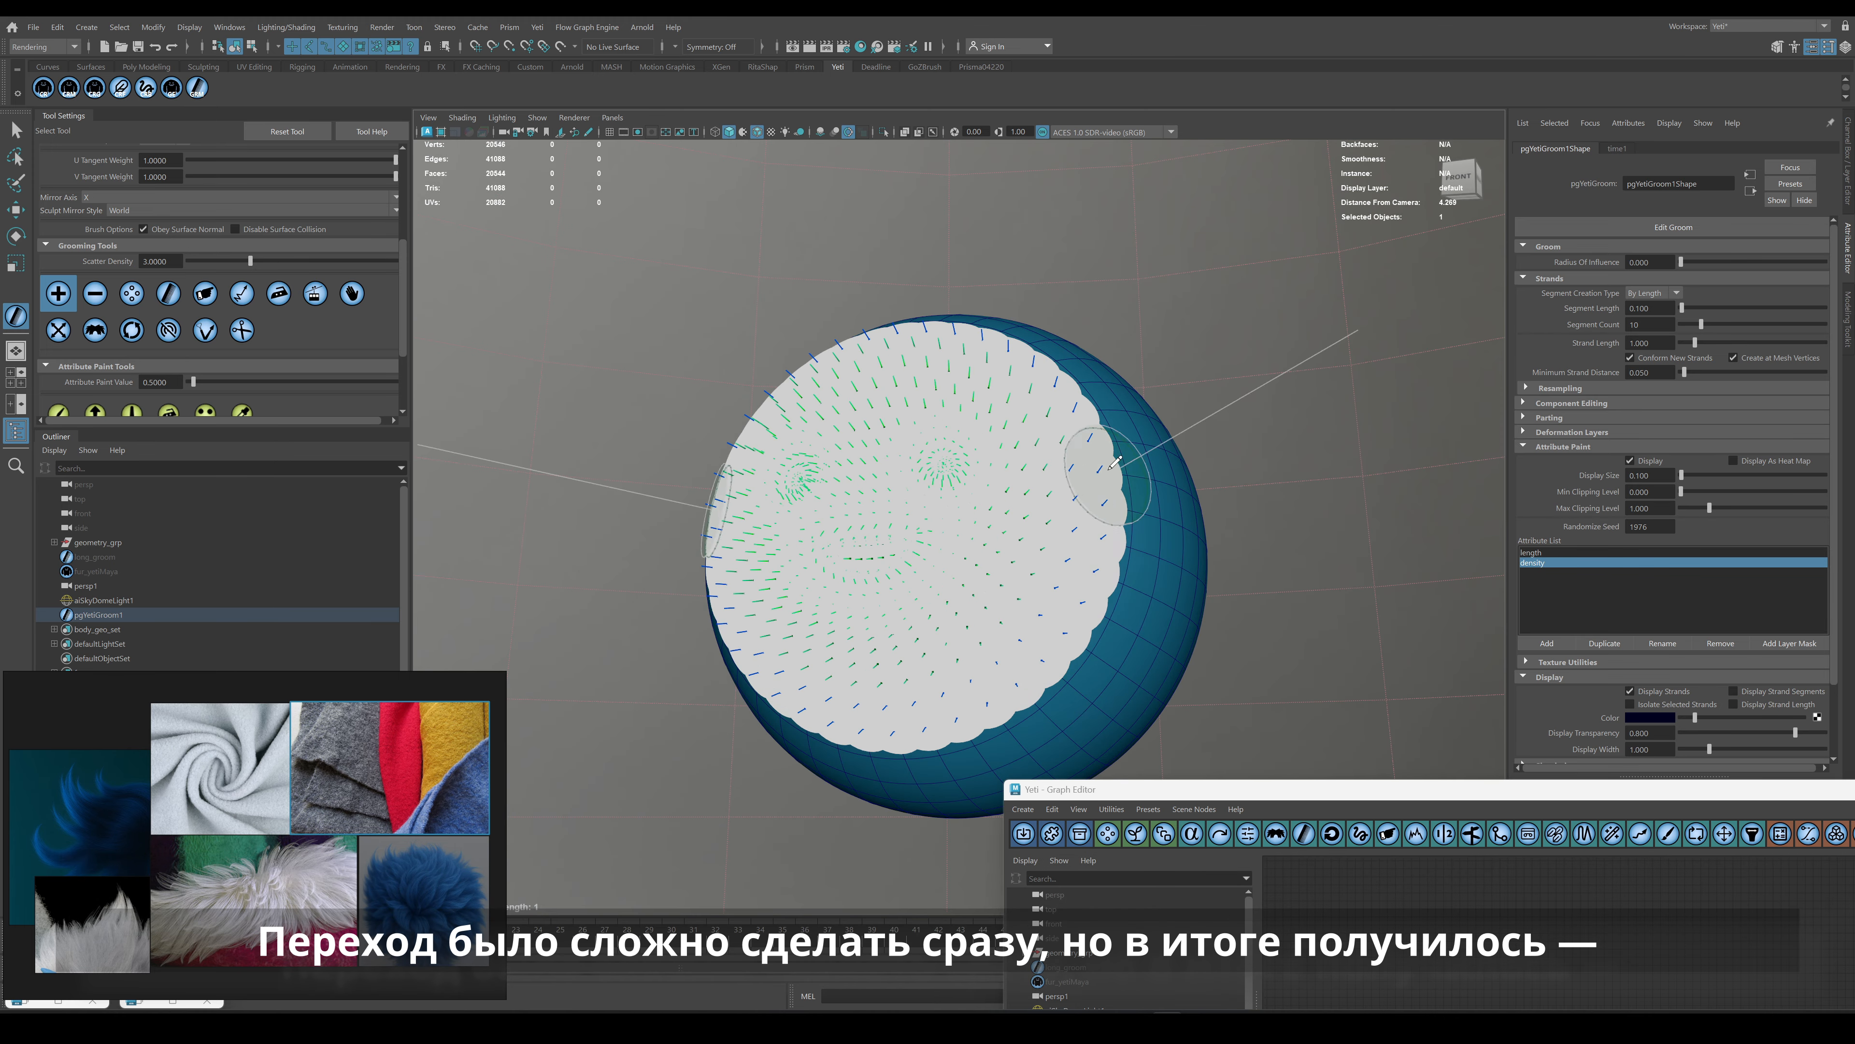
# Set the display size of face_groom's density attribute to 0.010 and activate the attribute paint brush.
pyautogui.keyDown('alt'); pyautogui.moveTo(1088, 468); pyautogui.dragTo(1205, 505); pyautogui.keyUp('alt')
pyautogui.scroll(-3, 59, 303)
pyautogui.click(45, 303)
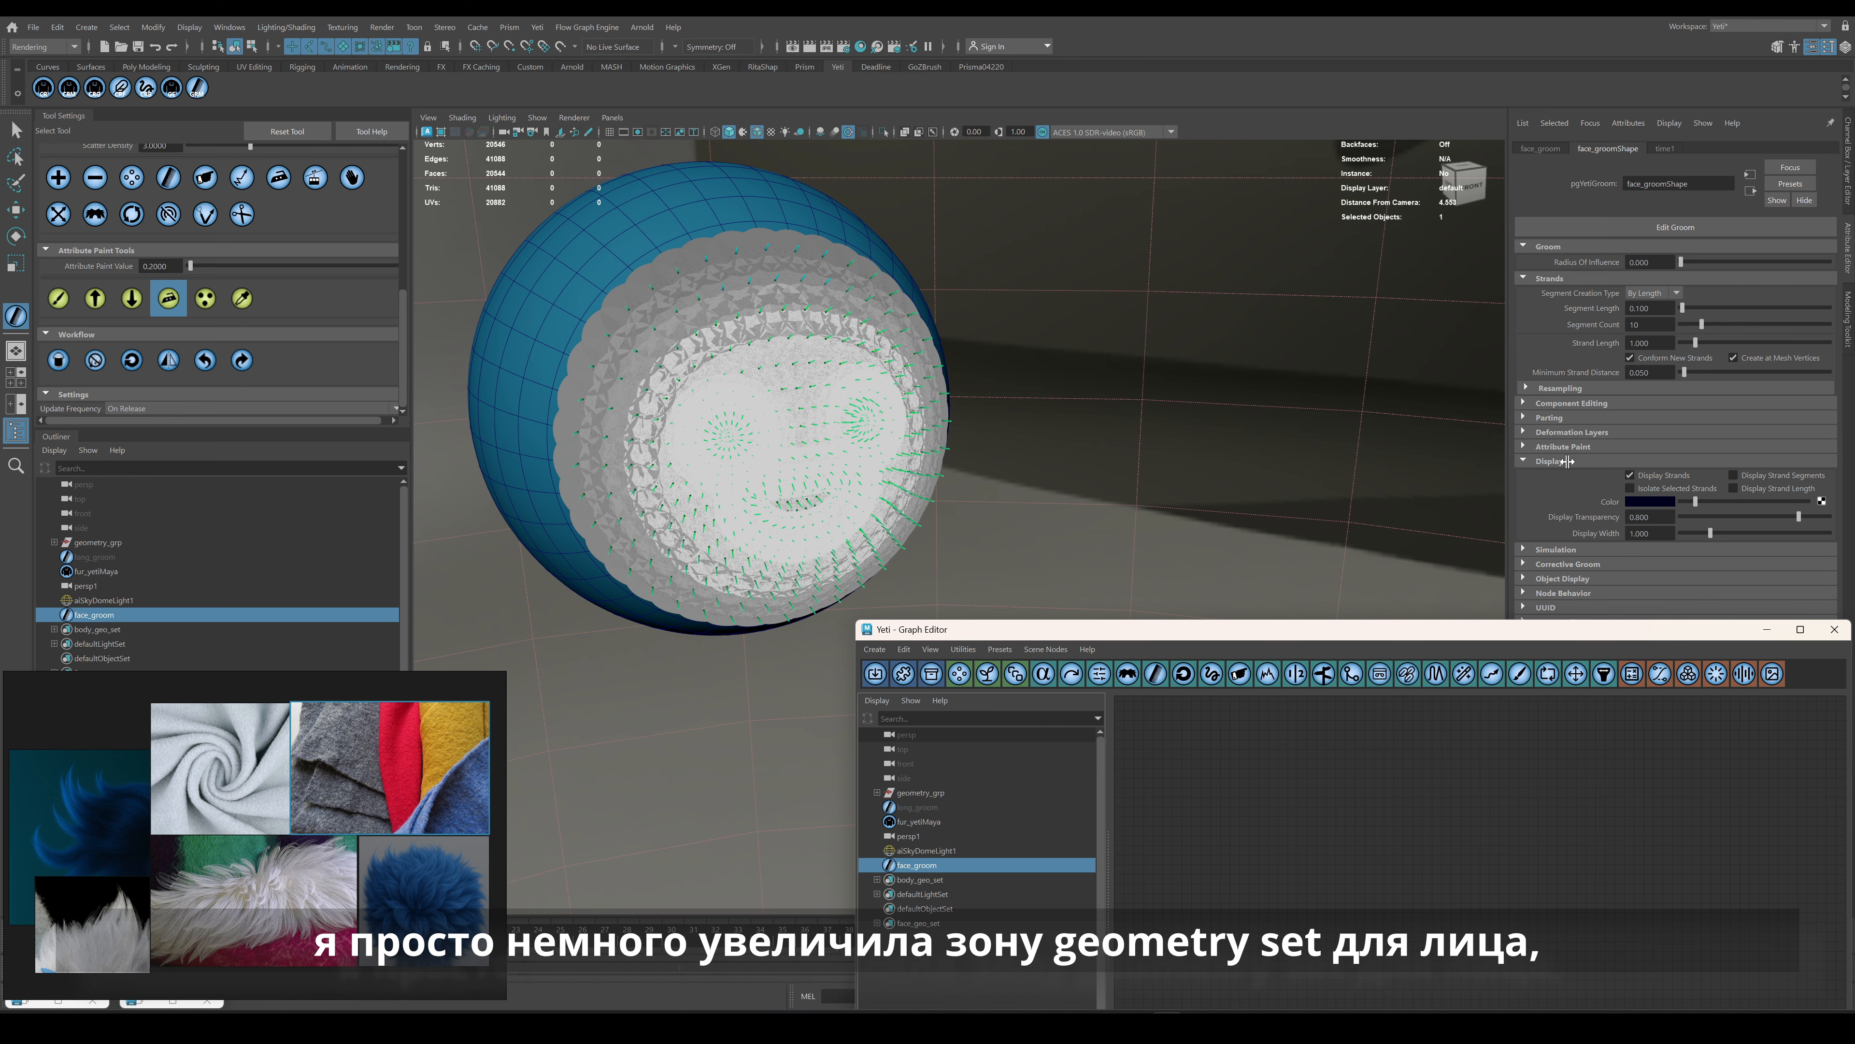
pyautogui.click(1563, 446)
pyautogui.click(1543, 563)
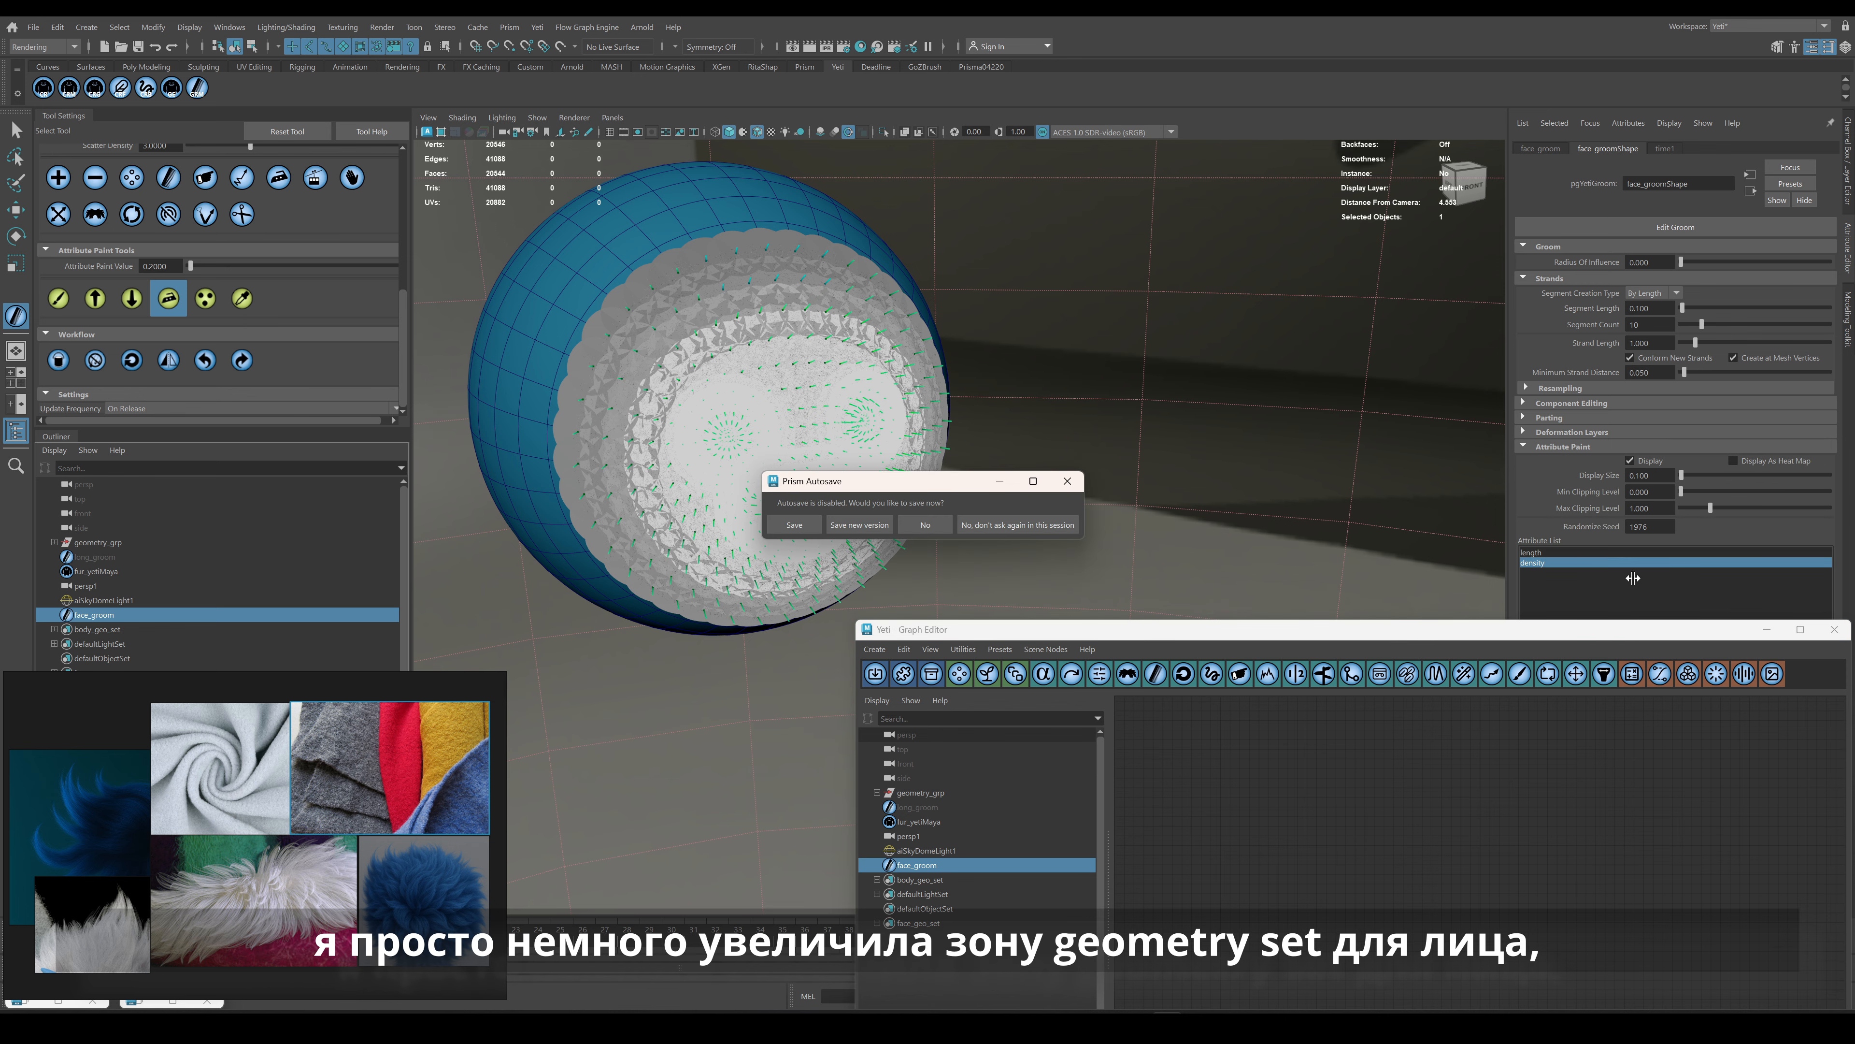
pyautogui.moveTo(1668, 475); pyautogui.dragTo(1640, 476)
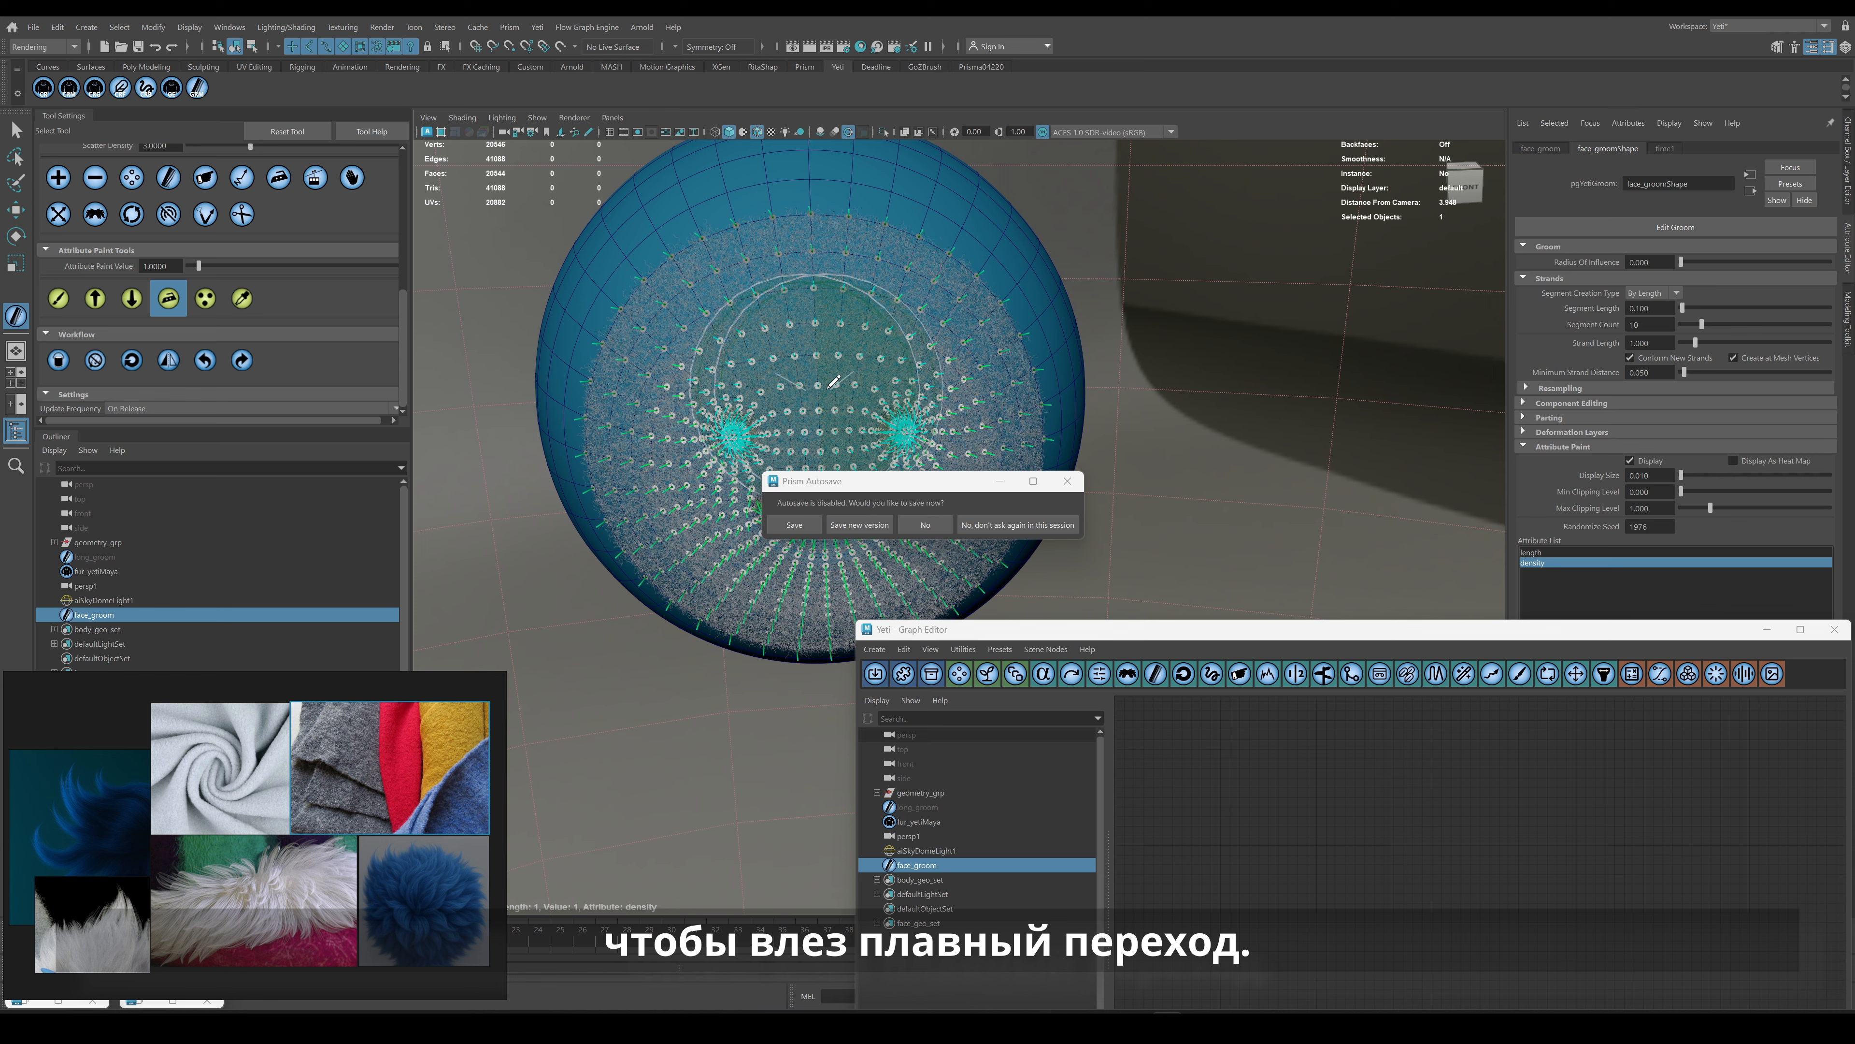
pyautogui.click(58, 299)
pyautogui.keyDown('alt'); pyautogui.moveTo(590, 551); pyautogui.dragTo(709, 510); pyautogui.keyUp('alt')
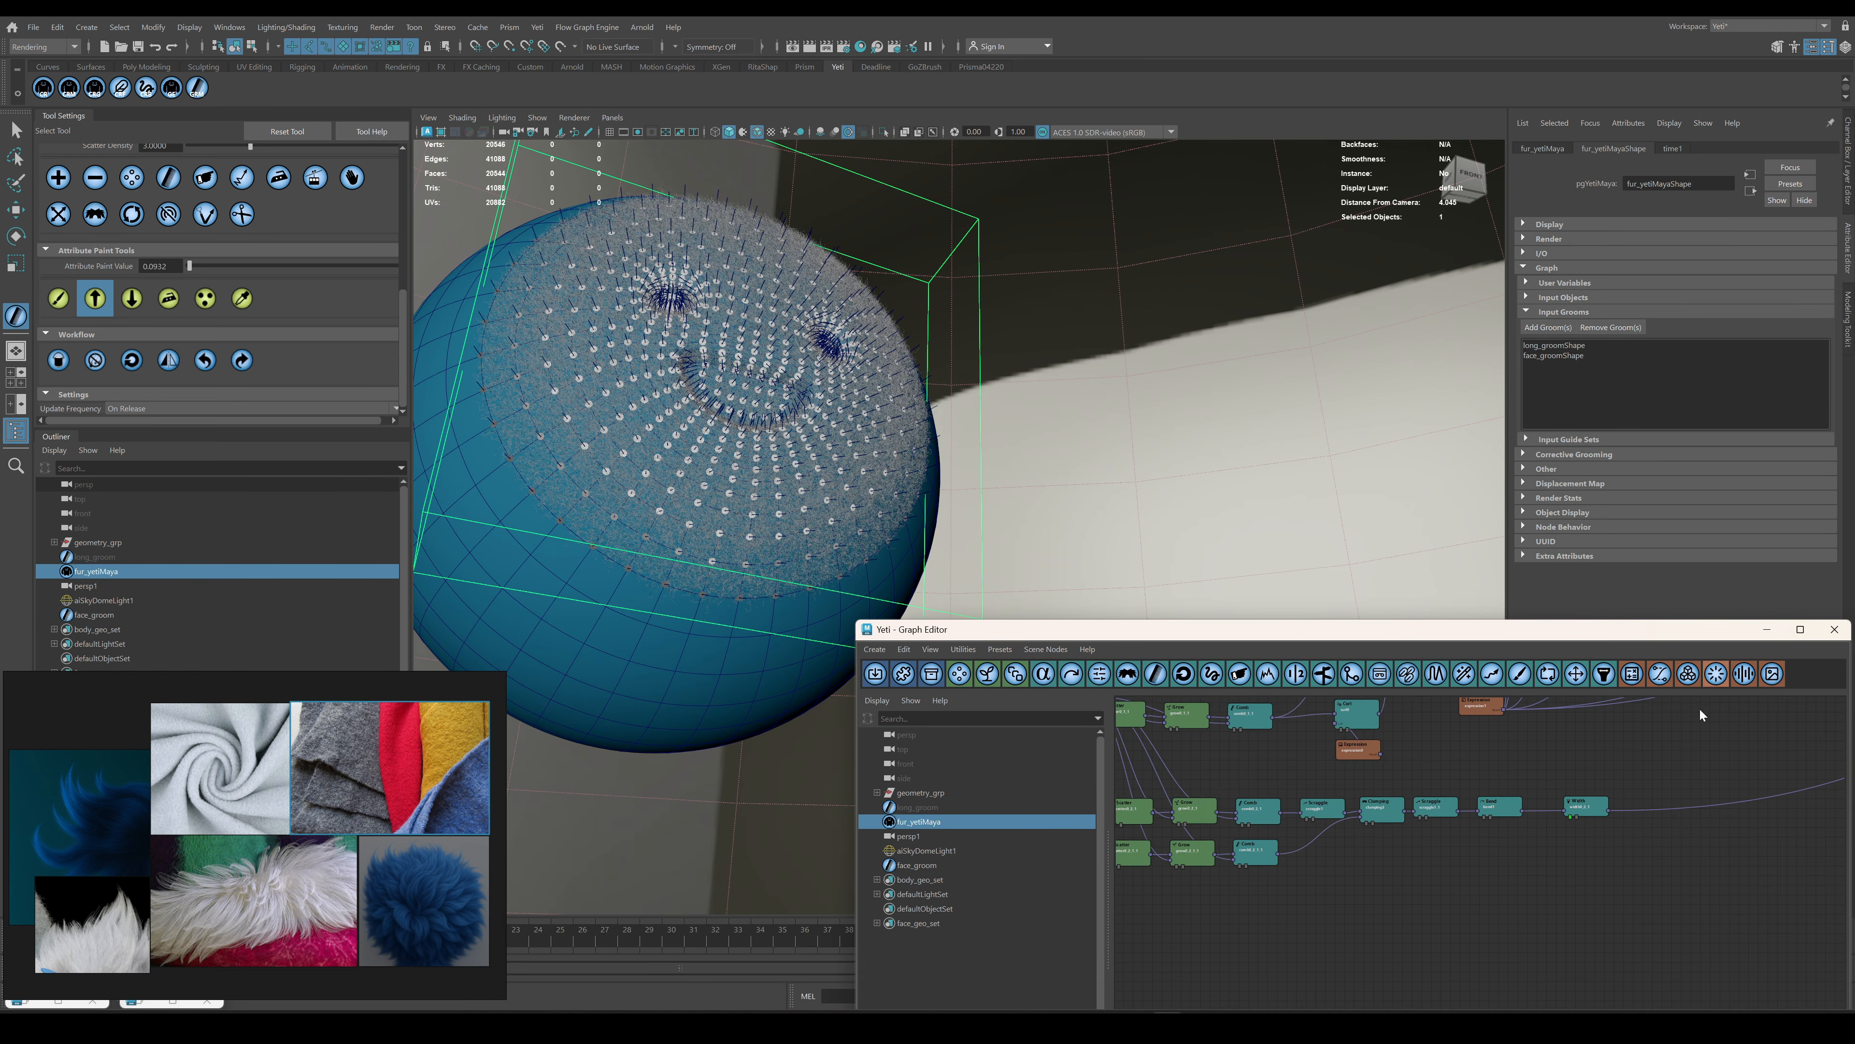
# Add a groom node to the Yeti graph that reads the density attribute of face_groomShape.
pyautogui.doubleClick(1490, 890)
pyautogui.click(414, 204)
pyautogui.click(260, 315)
pyautogui.click(274, 408)
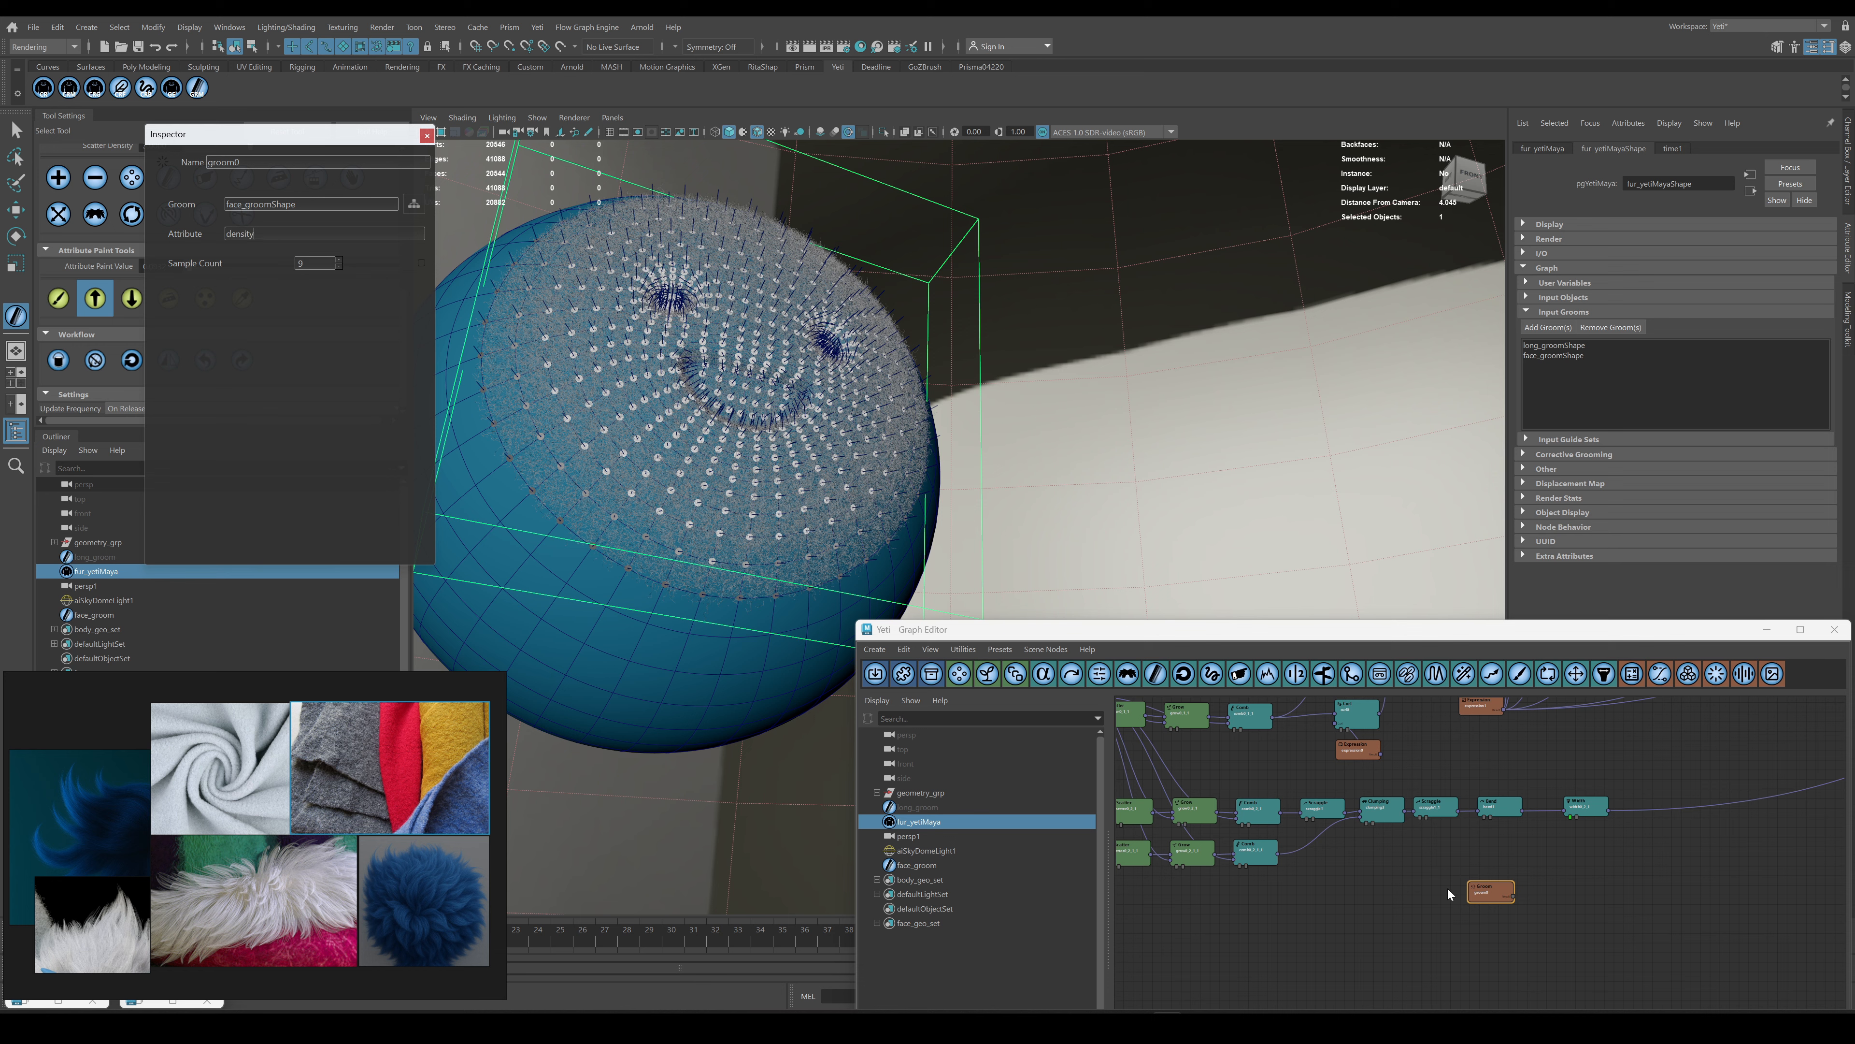
# Connect the new groom node to the Width node at the end of the face fur branch.
pyautogui.scroll(2, 1526, 895)
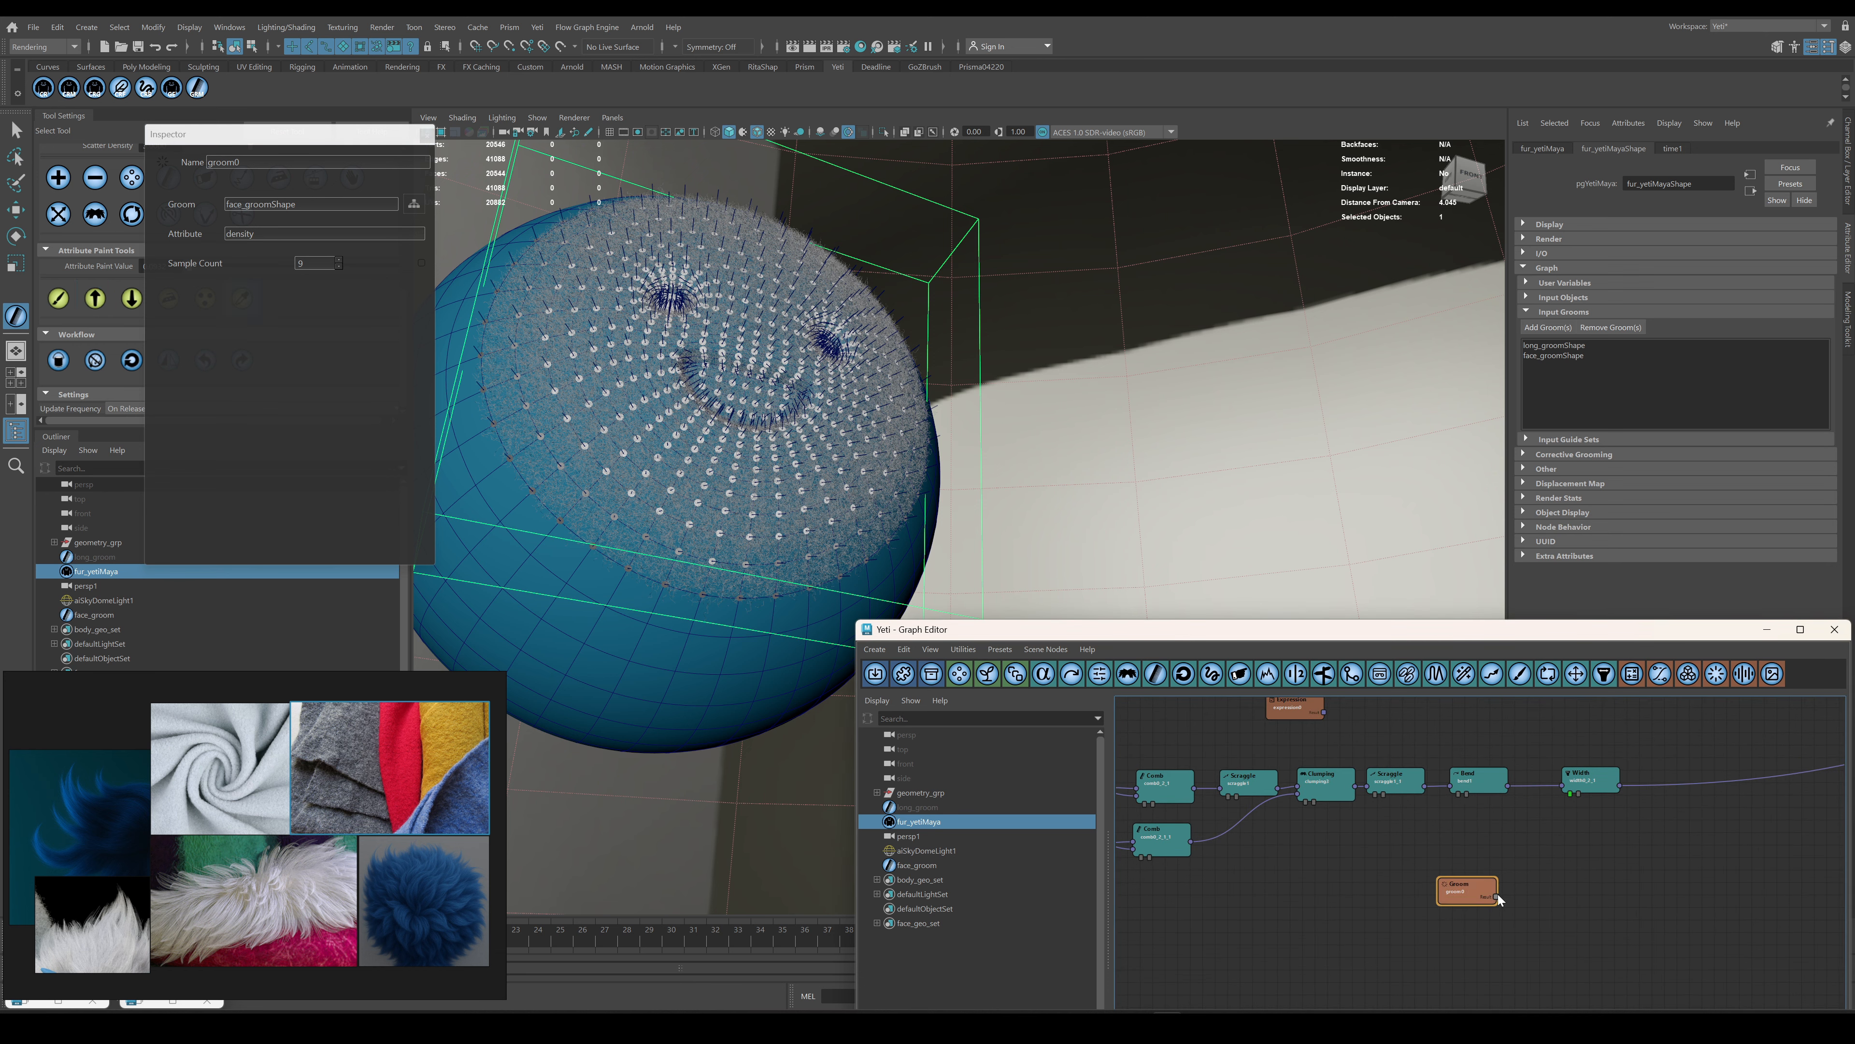
pyautogui.moveTo(1499, 896); pyautogui.dragTo(1587, 777)
pyautogui.click(1624, 797)
pyautogui.keyDown('alt'); pyautogui.moveTo(1589, 787); pyautogui.dragTo(1084, 857, button='middle'); pyautogui.keyUp('alt')
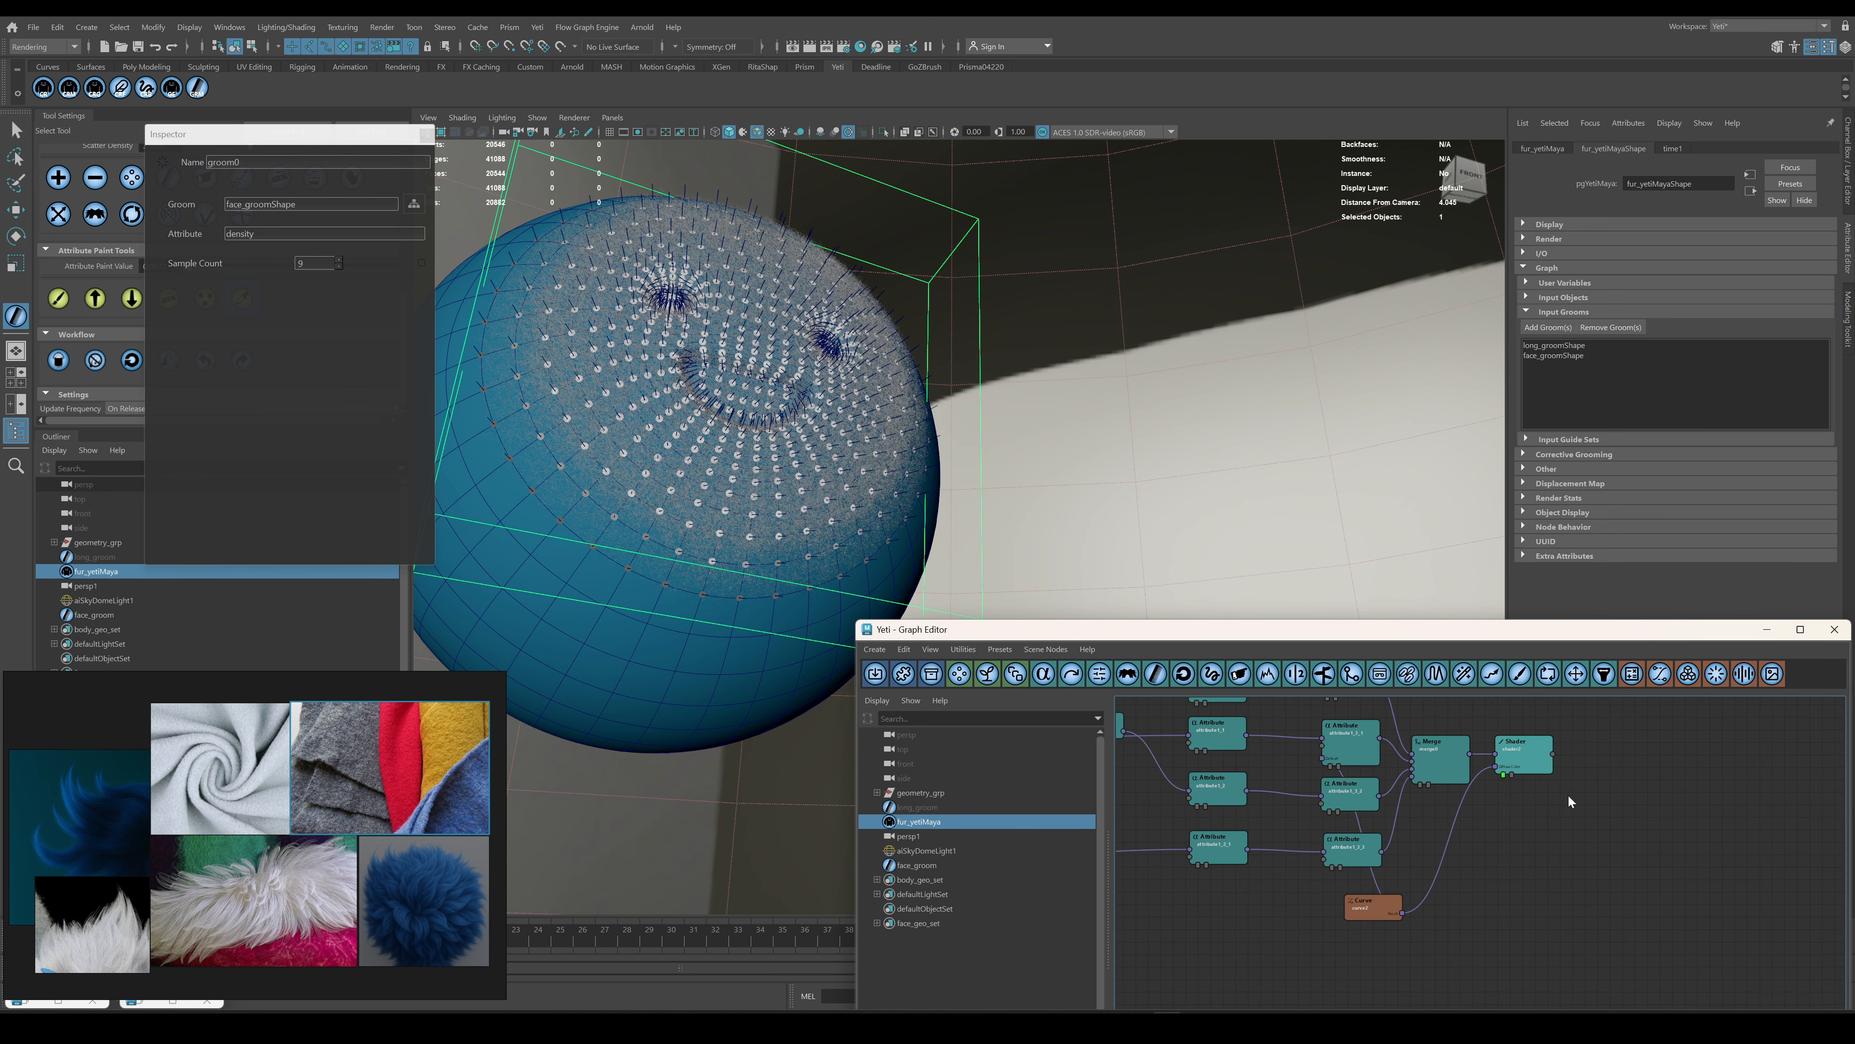
# Hide the fur and paint face_groom's density attribute with a value of 1.0 around the edge of the face.
pyautogui.click(919, 821)
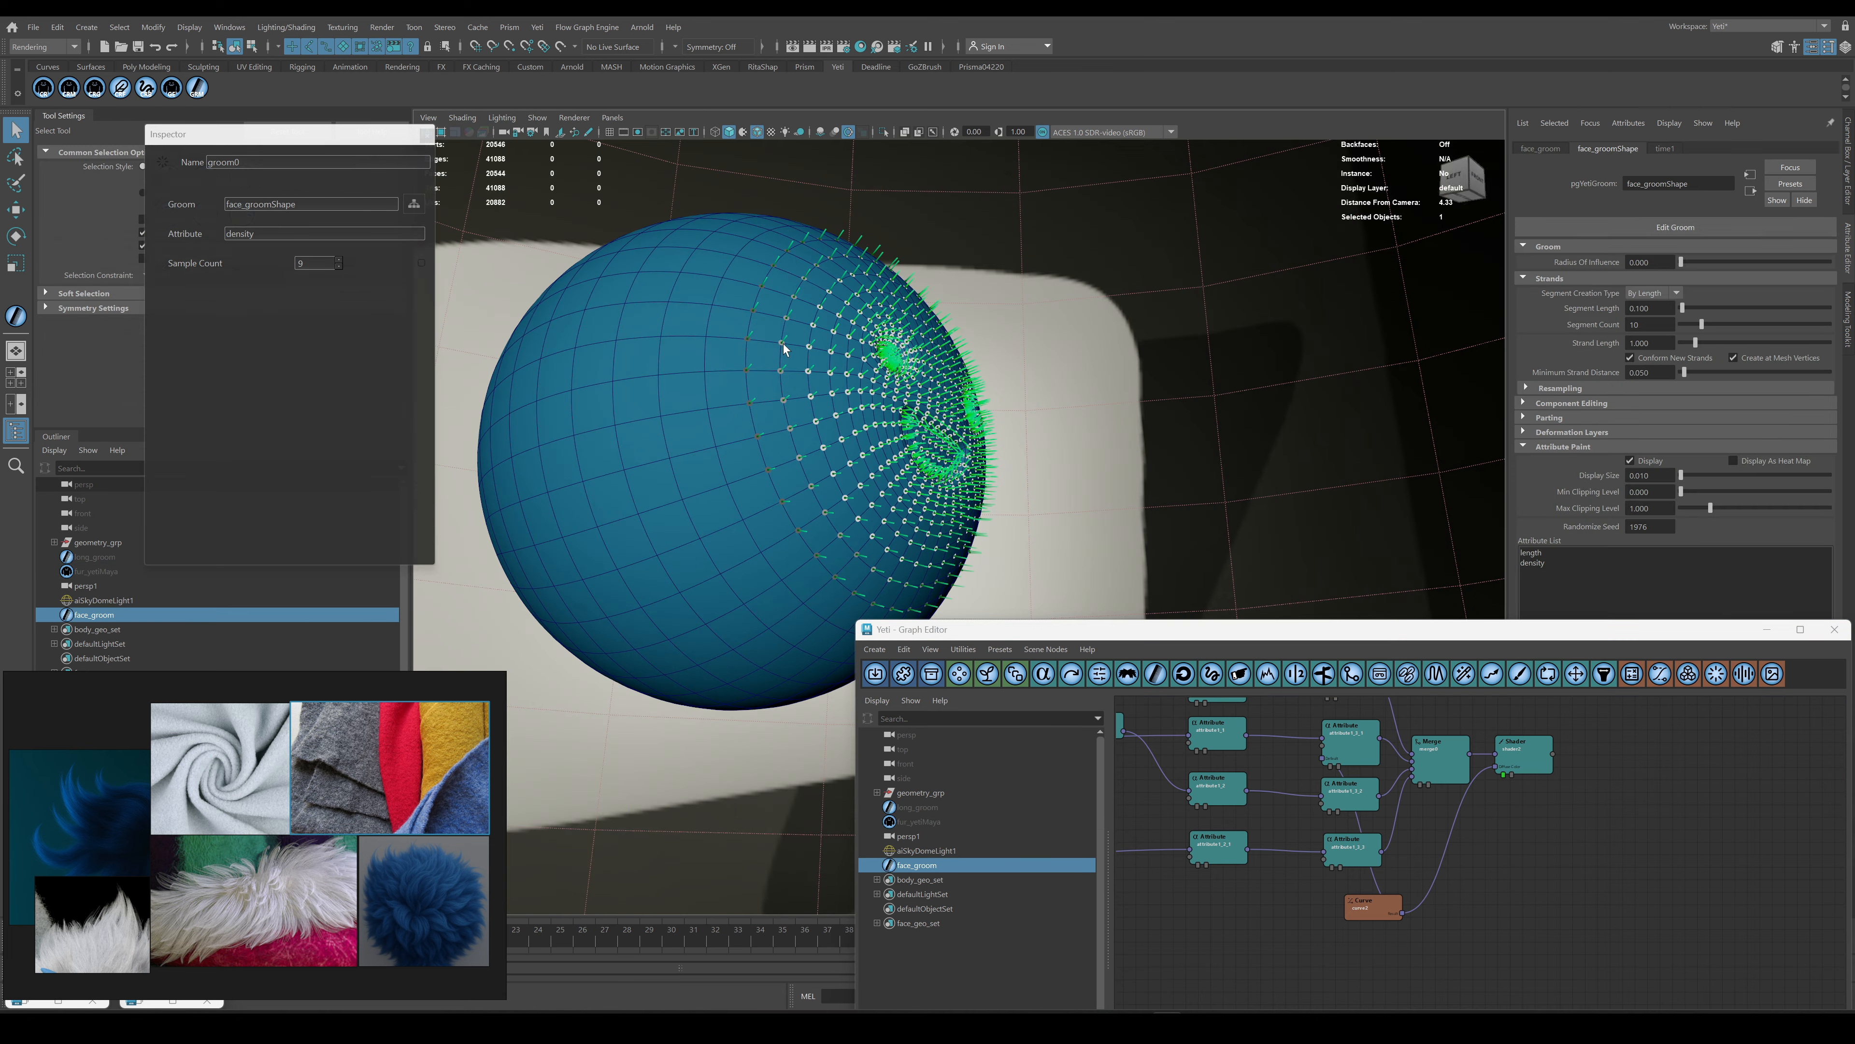
pyautogui.press('y')
pyautogui.keyDown('alt'); pyautogui.moveTo(788, 297); pyautogui.dragTo(654, 483); pyautogui.keyUp('alt')
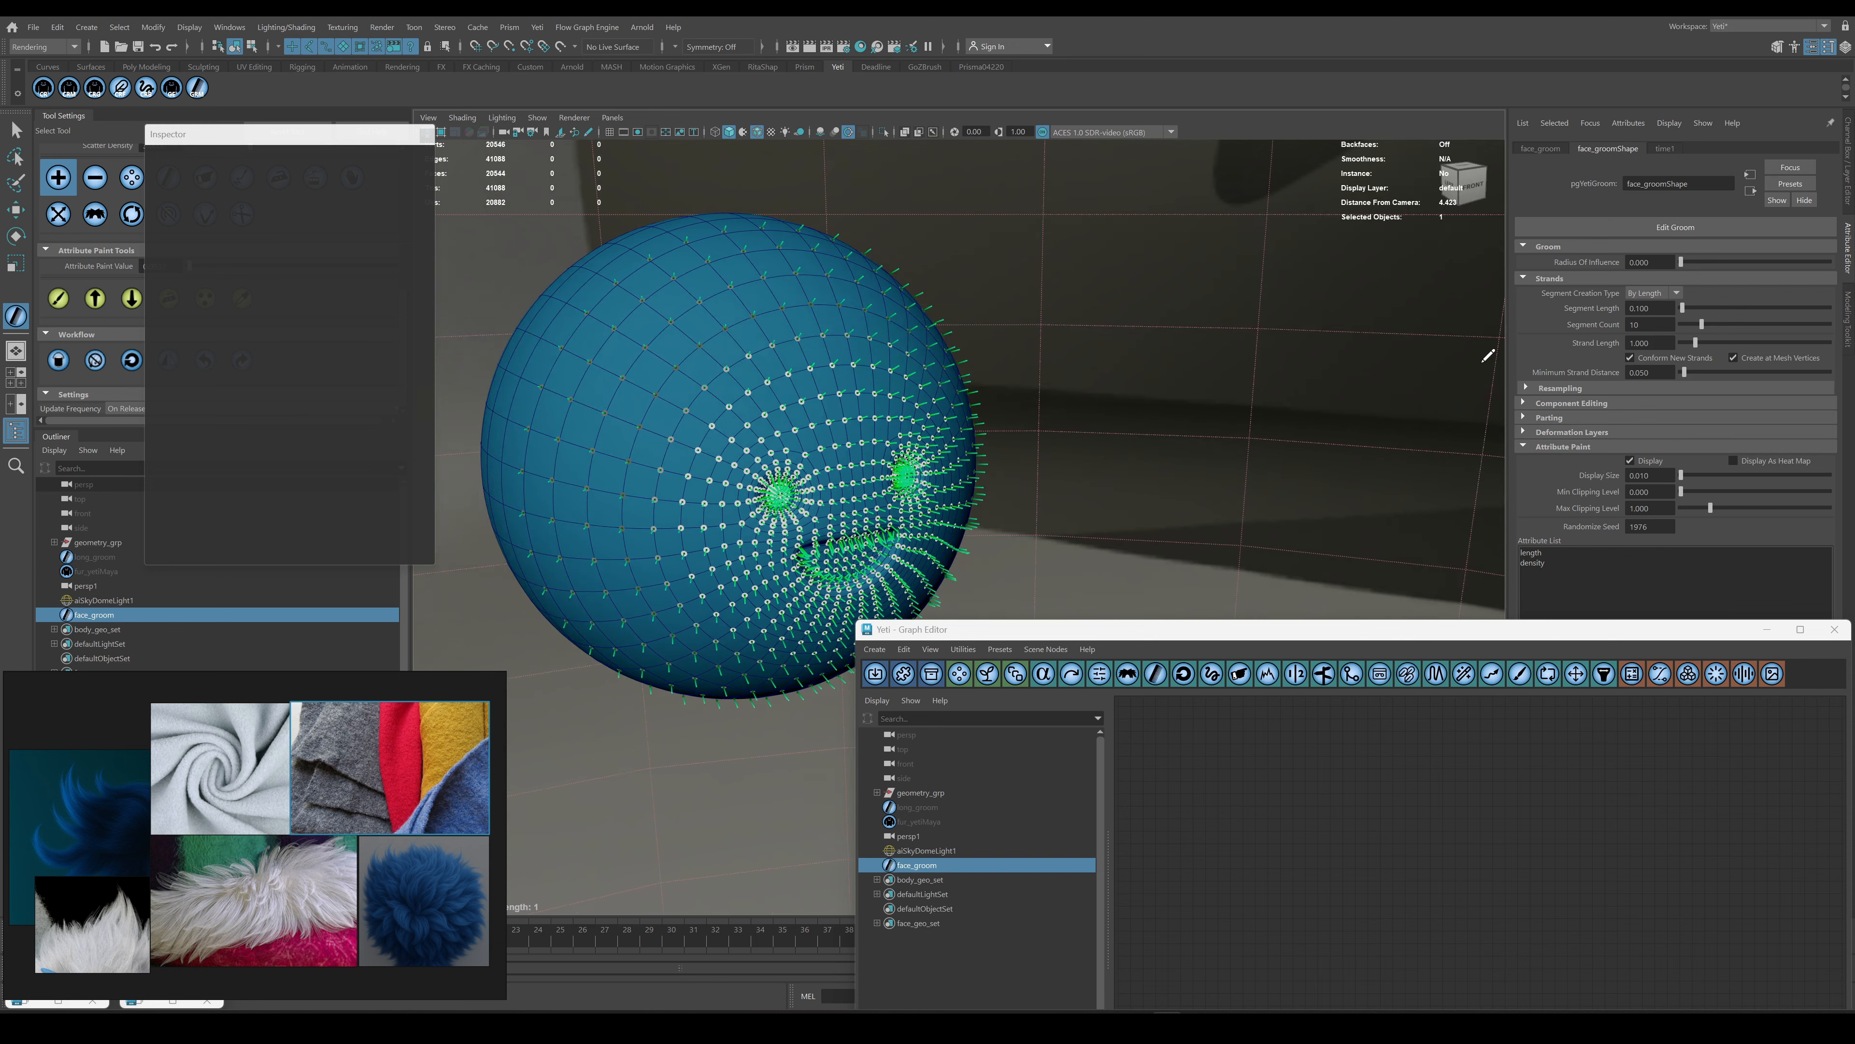
pyautogui.click(427, 135)
pyautogui.click(59, 298)
pyautogui.keyDown('alt'); pyautogui.moveTo(776, 374); pyautogui.dragTo(829, 402); pyautogui.keyUp('alt')
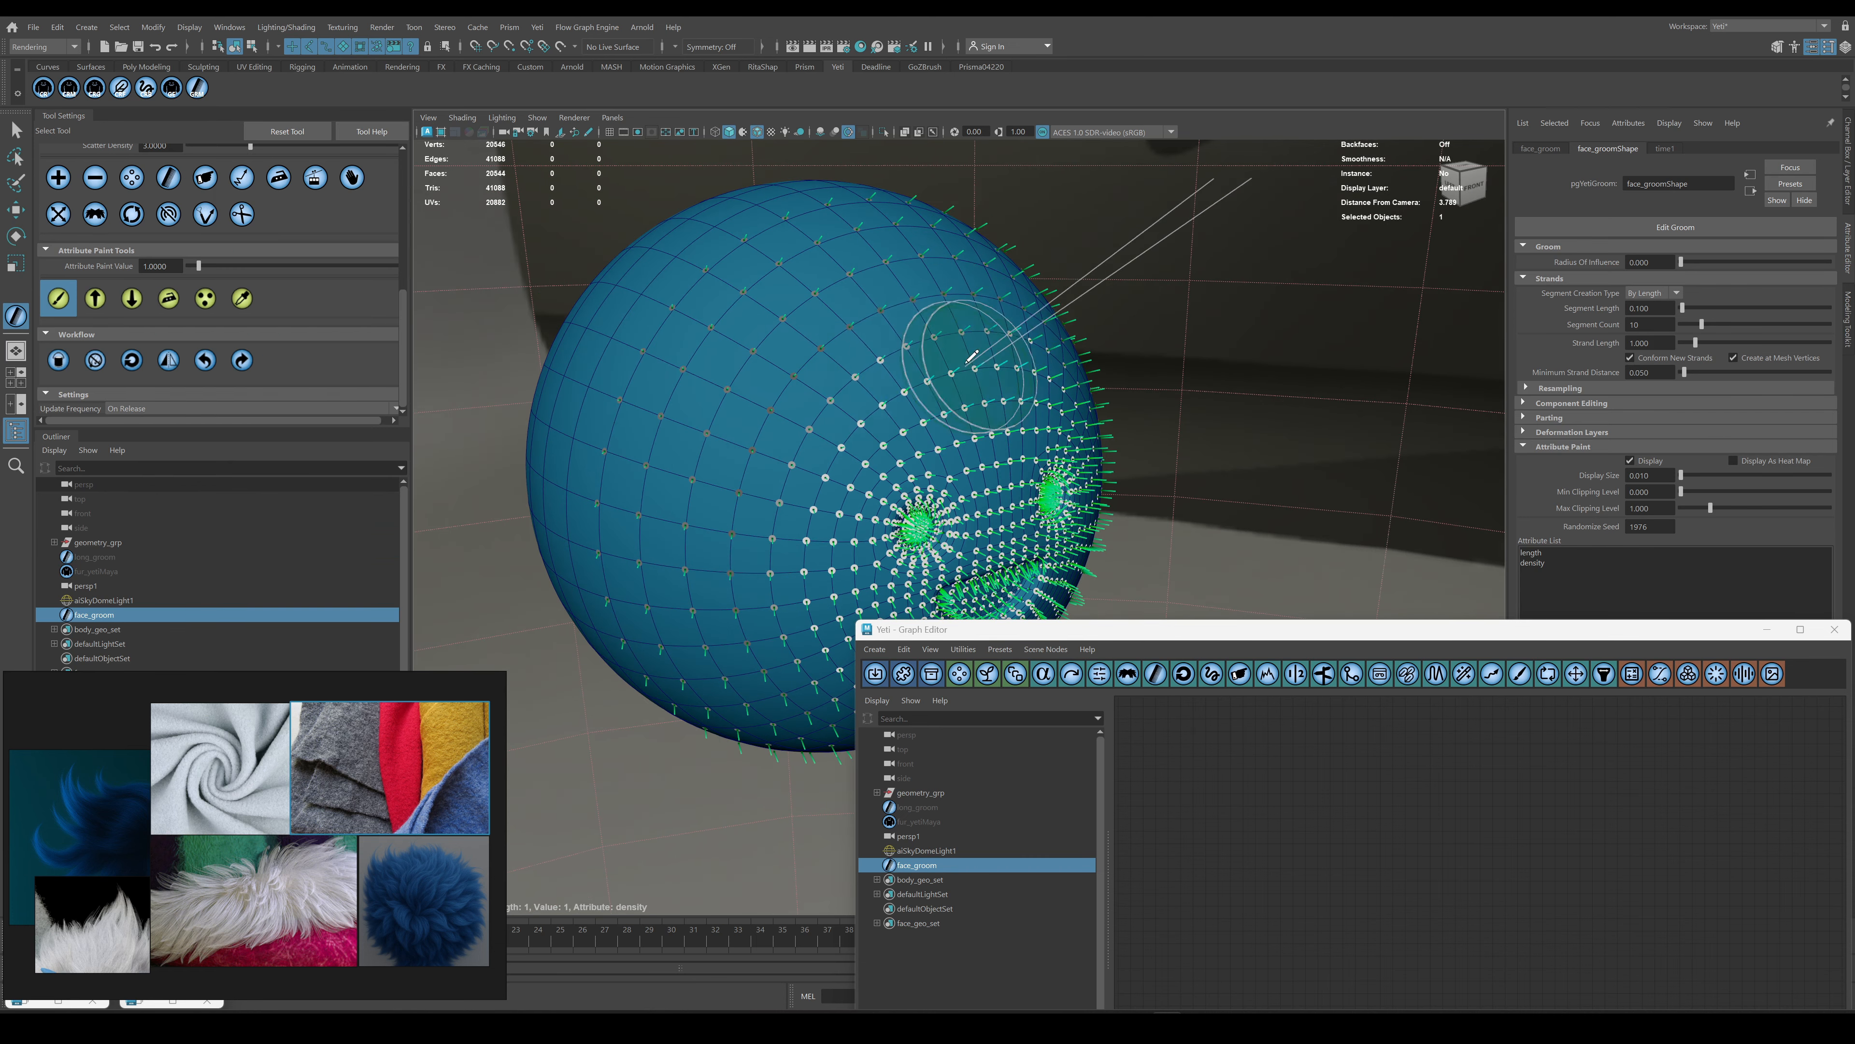
pyautogui.keyDown('alt'); pyautogui.moveTo(798, 505); pyautogui.dragTo(786, 456); pyautogui.keyUp('alt')
pyautogui.keyDown('alt'); pyautogui.moveTo(835, 560); pyautogui.dragTo(775, 607); pyautogui.keyUp('alt')
pyautogui.keyDown('alt'); pyautogui.moveTo(737, 310); pyautogui.dragTo(760, 314); pyautogui.keyUp('alt')
# Smooth the painted density values on face_groom, select fur_yetiMaya and display the fur again.
pyautogui.click(168, 298)
pyautogui.moveTo(840, 555)
pyautogui.keyDown('alt'); pyautogui.mouseDown()
pyautogui.moveTo(808, 475)
pyautogui.moveTo(745, 512)
pyautogui.mouseUp(); pyautogui.keyUp('alt')
pyautogui.keyDown('alt'); pyautogui.moveTo(683, 349); pyautogui.dragTo(683, 410); pyautogui.keyUp('alt')
pyautogui.click(227, 569)
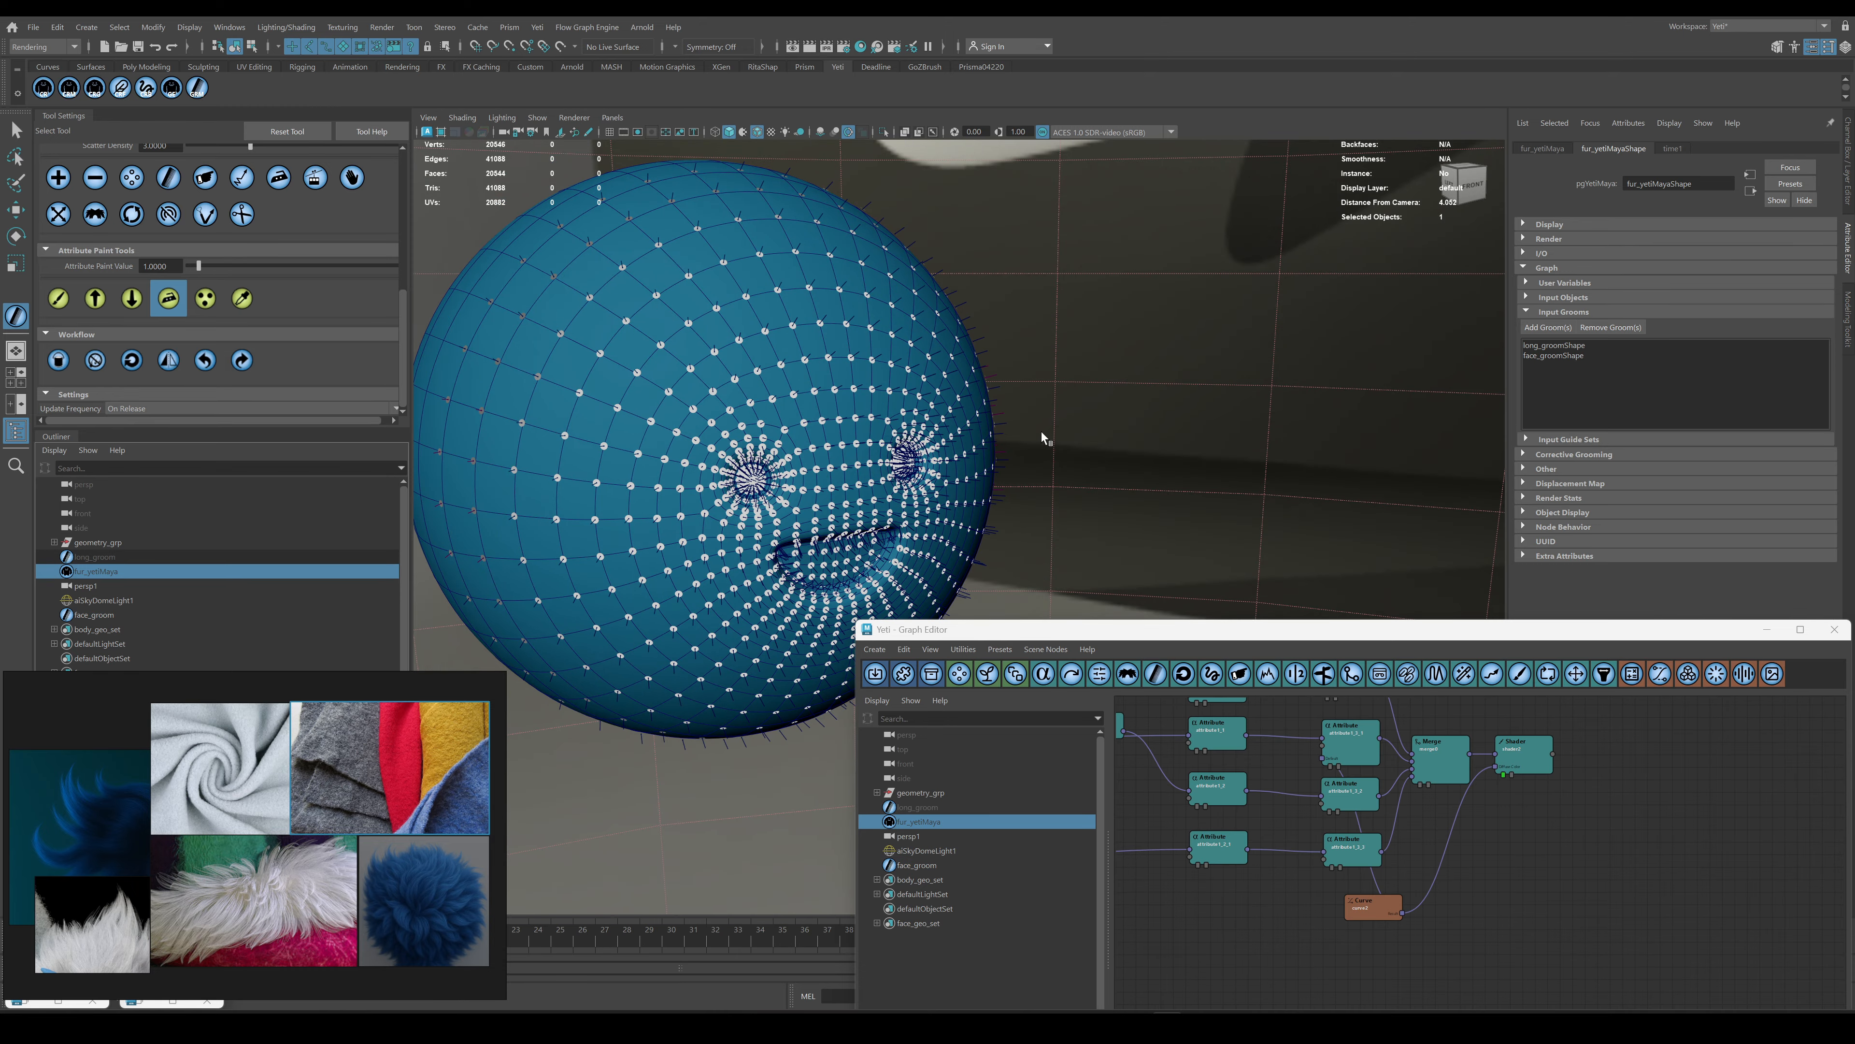
pyautogui.moveTo(1041, 431)
pyautogui.keyDown('alt'); pyautogui.mouseDown()
pyautogui.moveTo(956, 439)
pyautogui.moveTo(1059, 417)
pyautogui.mouseUp(); pyautogui.keyUp('alt')
pyautogui.hotkey('ctrl', 'm')
# Grow the face_geo_set face selection by two rings and create a new set from it.
pyautogui.click(104, 673)
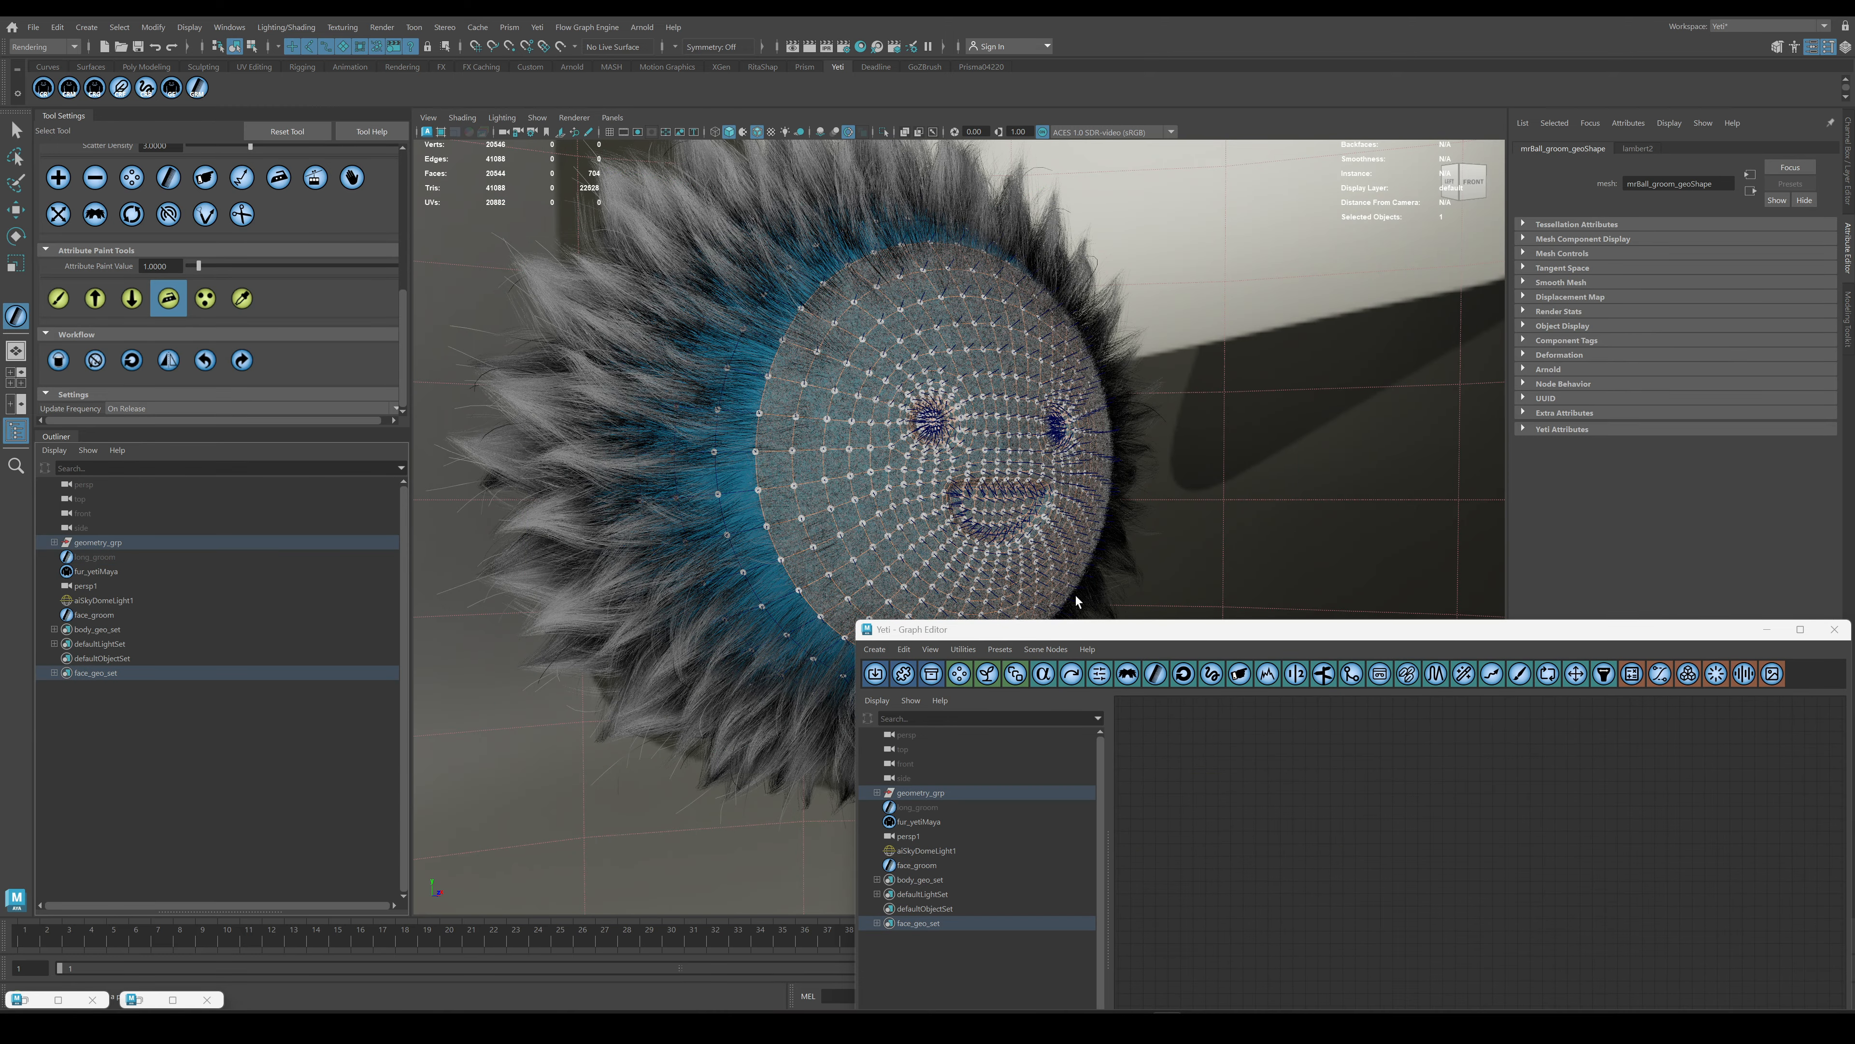
pyautogui.hotkey('shift', '.')
pyautogui.hotkey('shift', '.')
pyautogui.click(759, 67)
pyautogui.click(254, 88)
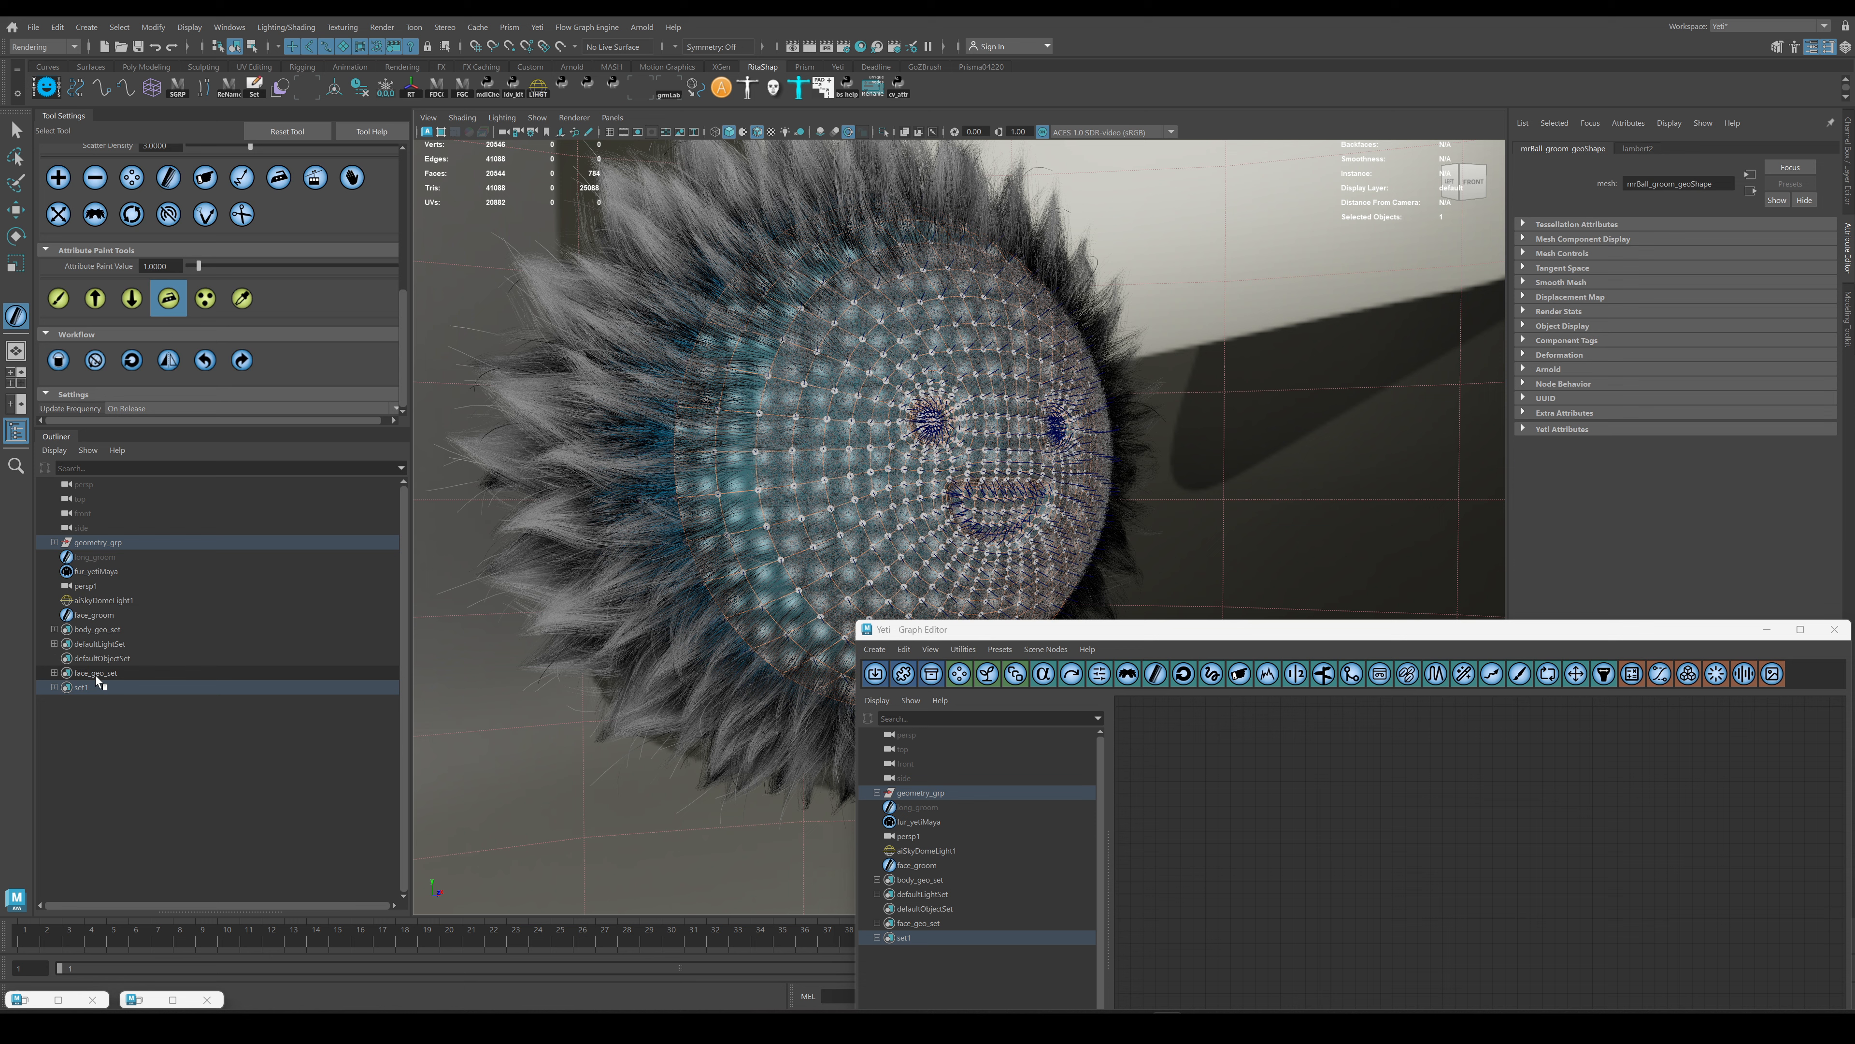
# Replace the old face_geo_set with the new set, giving it the name face_geo_set.
pyautogui.doubleClick(95, 675)
pyautogui.hotkey('ctrl', 'c')
pyautogui.doubleClick(84, 687)
pyautogui.hotkey('ctrl', 'v')
pyautogui.press('Return')
pyautogui.press('Delete')
# Select fur_yetiMaya and examine the transition between the face and body fur from the front.
pyautogui.click(95, 573)
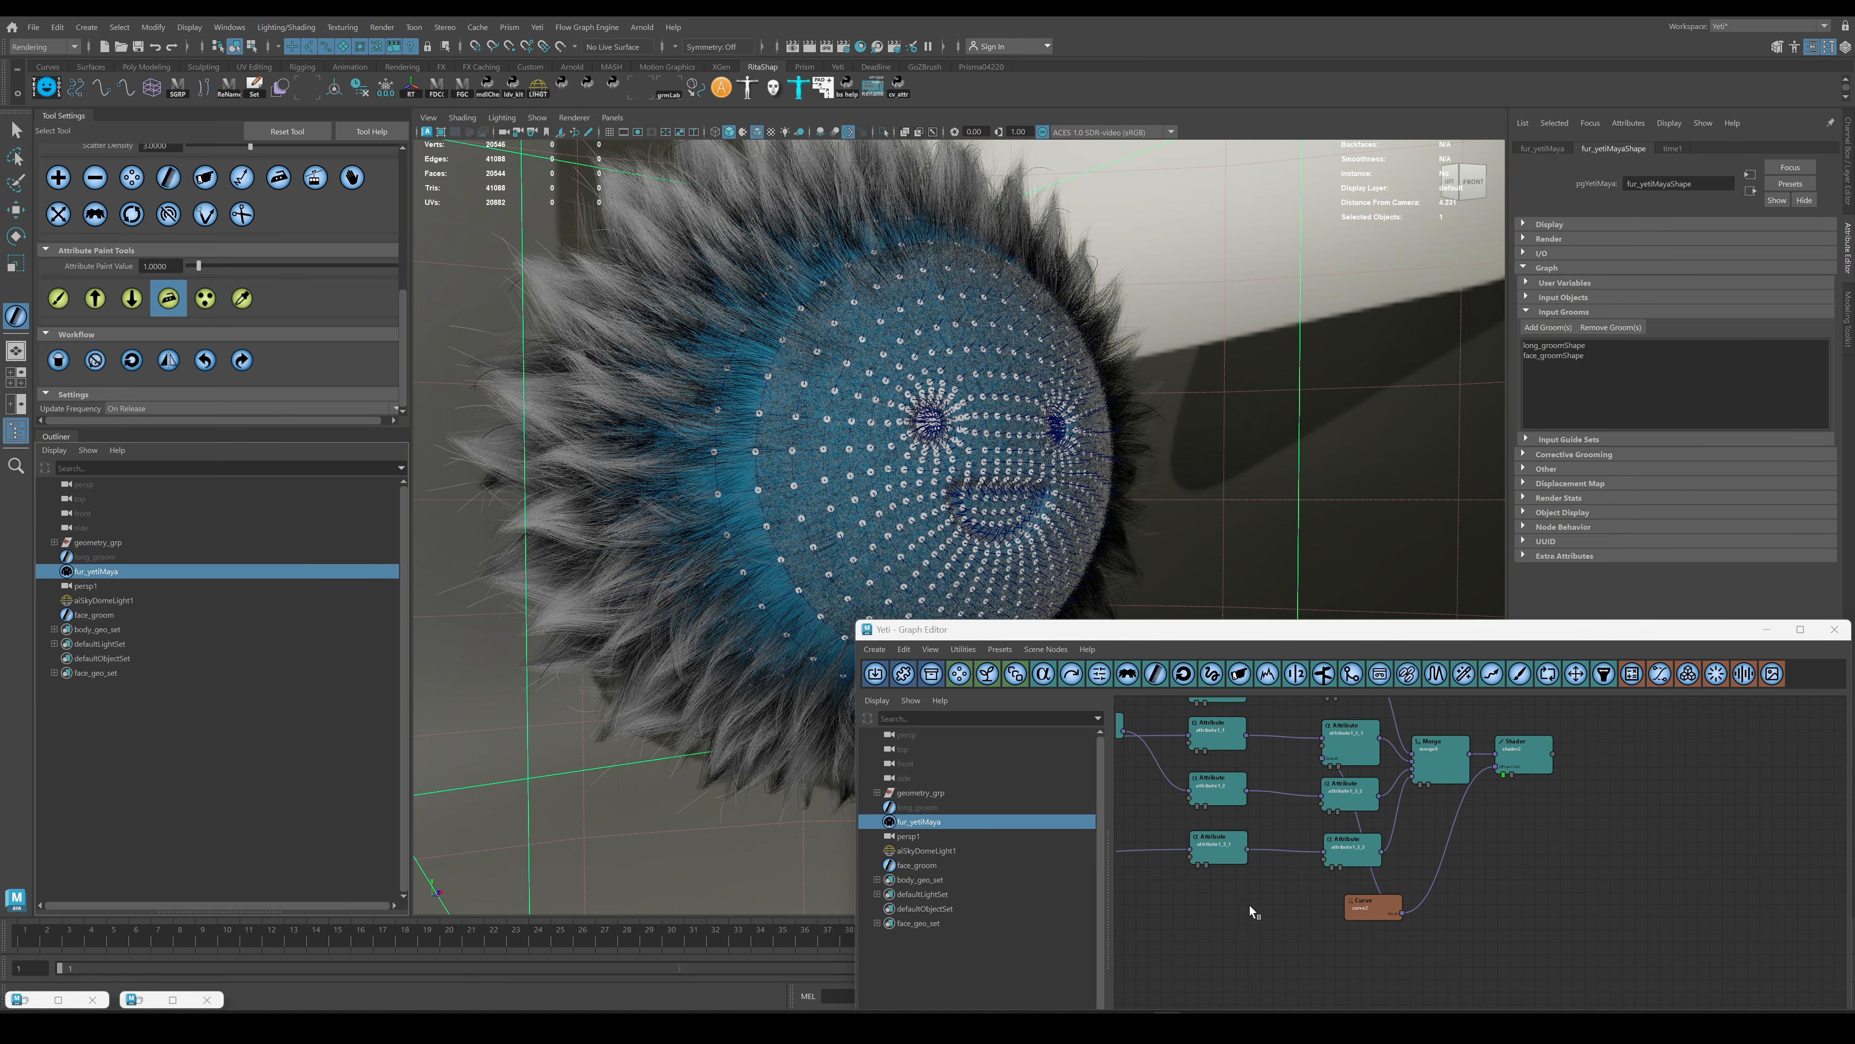
pyautogui.keyDown('alt'); pyautogui.moveTo(1251, 908); pyautogui.dragTo(1665, 890, button='middle'); pyautogui.keyUp('alt')
pyautogui.keyDown('alt'); pyautogui.moveTo(1030, 453); pyautogui.dragTo(956, 457); pyautogui.keyUp('alt')
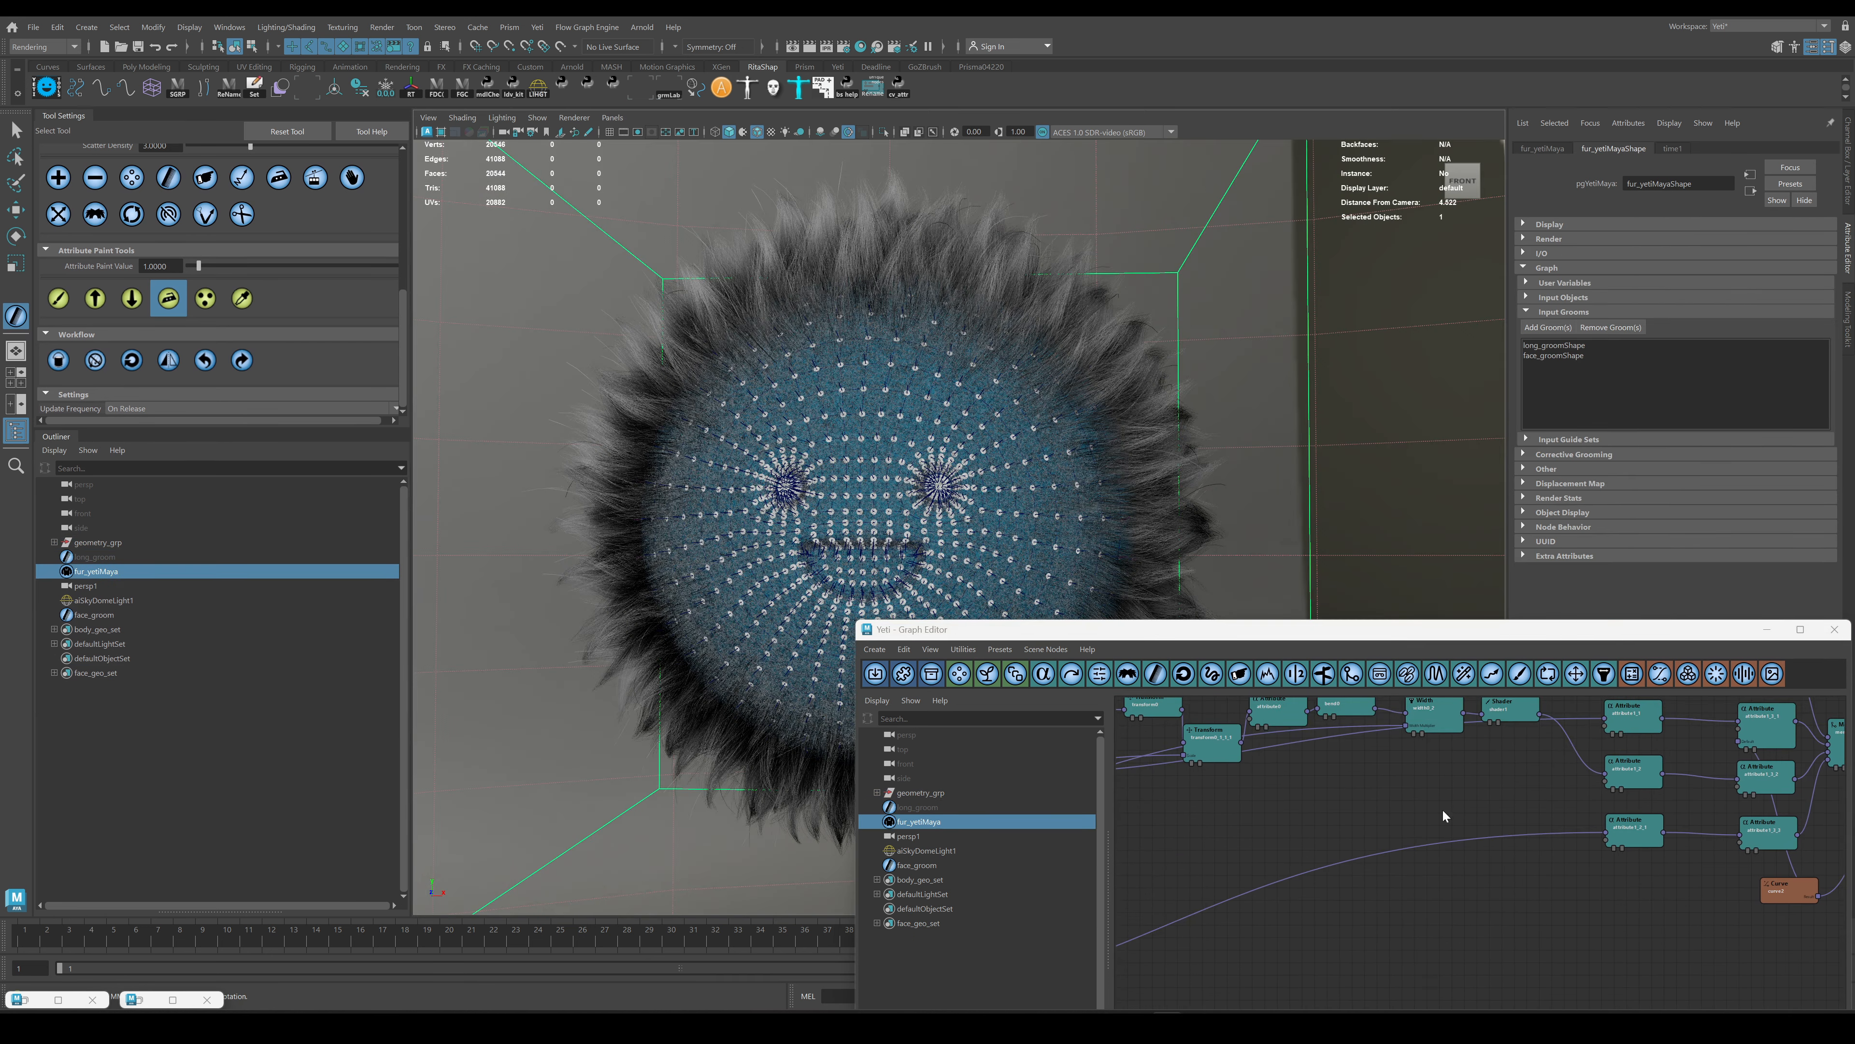
# Put the Yeti graph away and bring back the Arnold RenderView and the Hypershade.
pyautogui.moveTo(1432, 629); pyautogui.dragTo(1251, 572)
pyautogui.keyDown('alt'); pyautogui.moveTo(1538, 859); pyautogui.dragTo(1358, 900, button='middle'); pyautogui.keyUp('alt')
pyautogui.click(1655, 571)
pyautogui.click(133, 998)
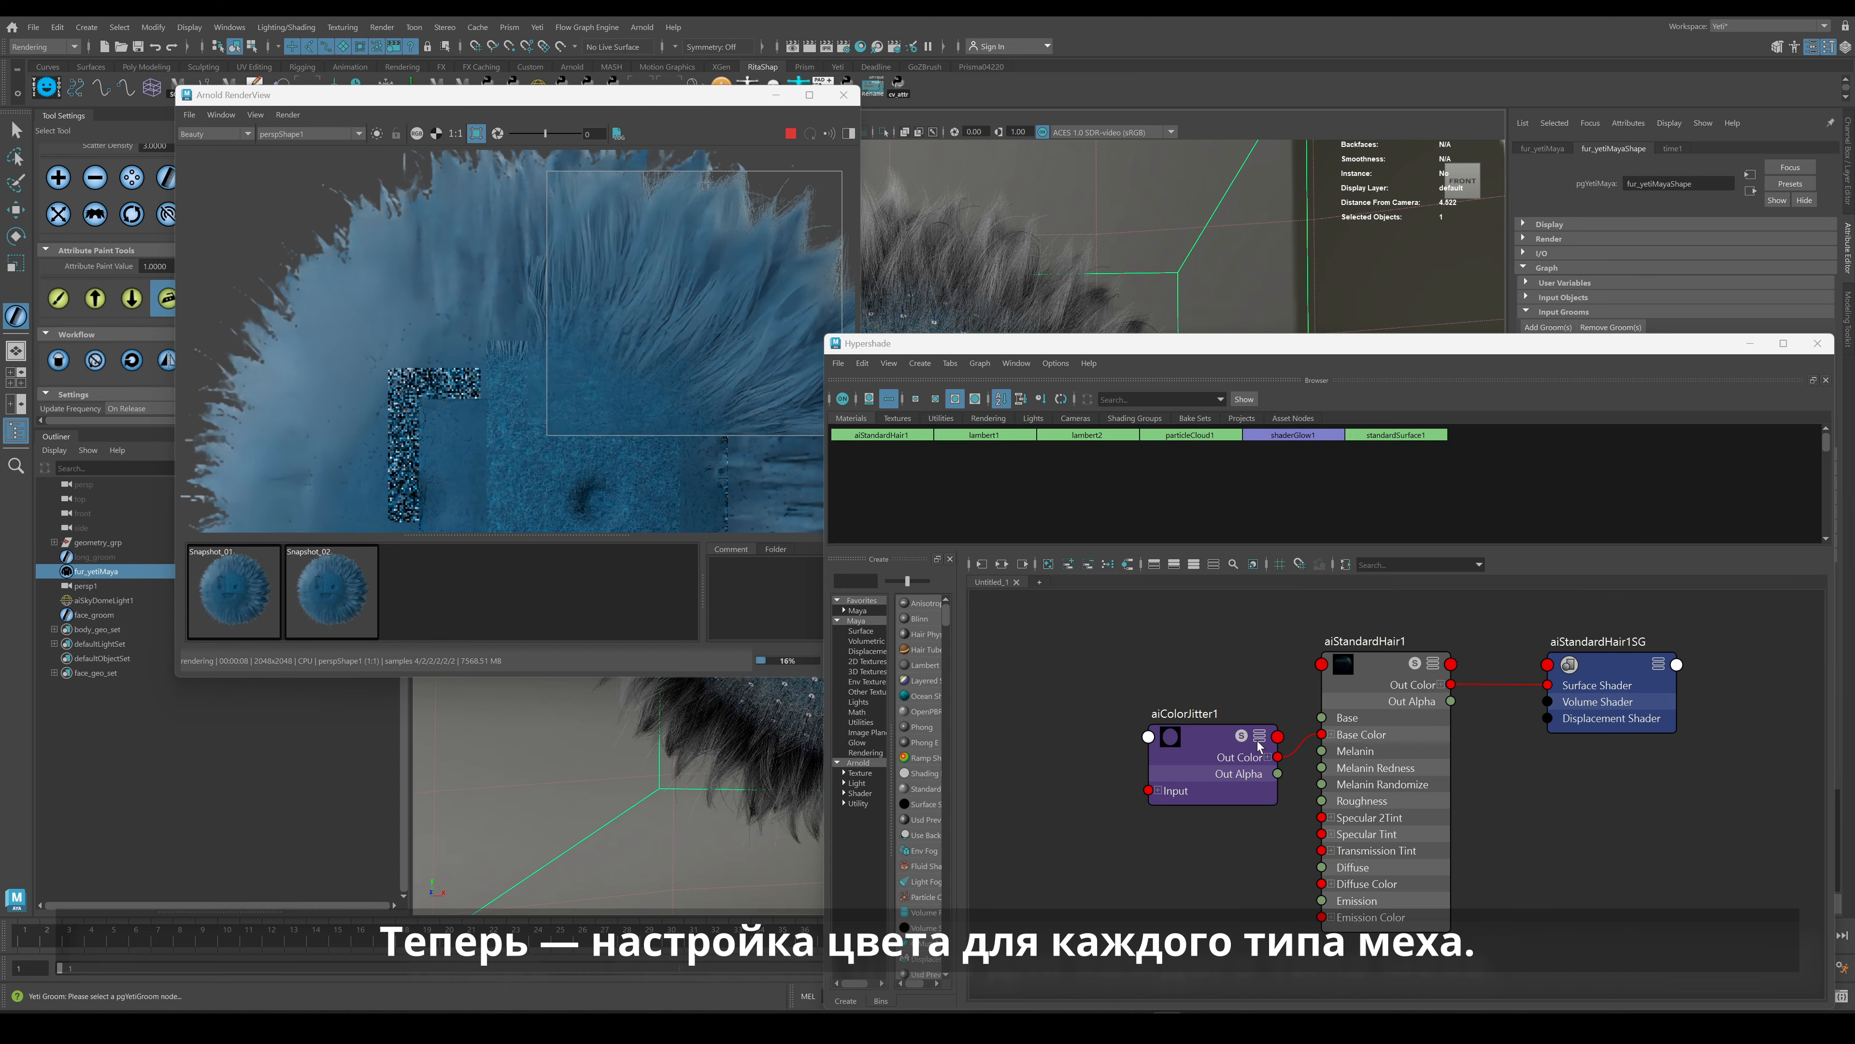
# Add a ramp texture node beside aiColorJitter1 in the hair shader network.
pyautogui.moveTo(1477, 335); pyautogui.dragTo(1484, 427)
pyautogui.keyDown('alt'); pyautogui.moveTo(1142, 905); pyautogui.dragTo(1245, 888, button='middle'); pyautogui.keyUp('alt')
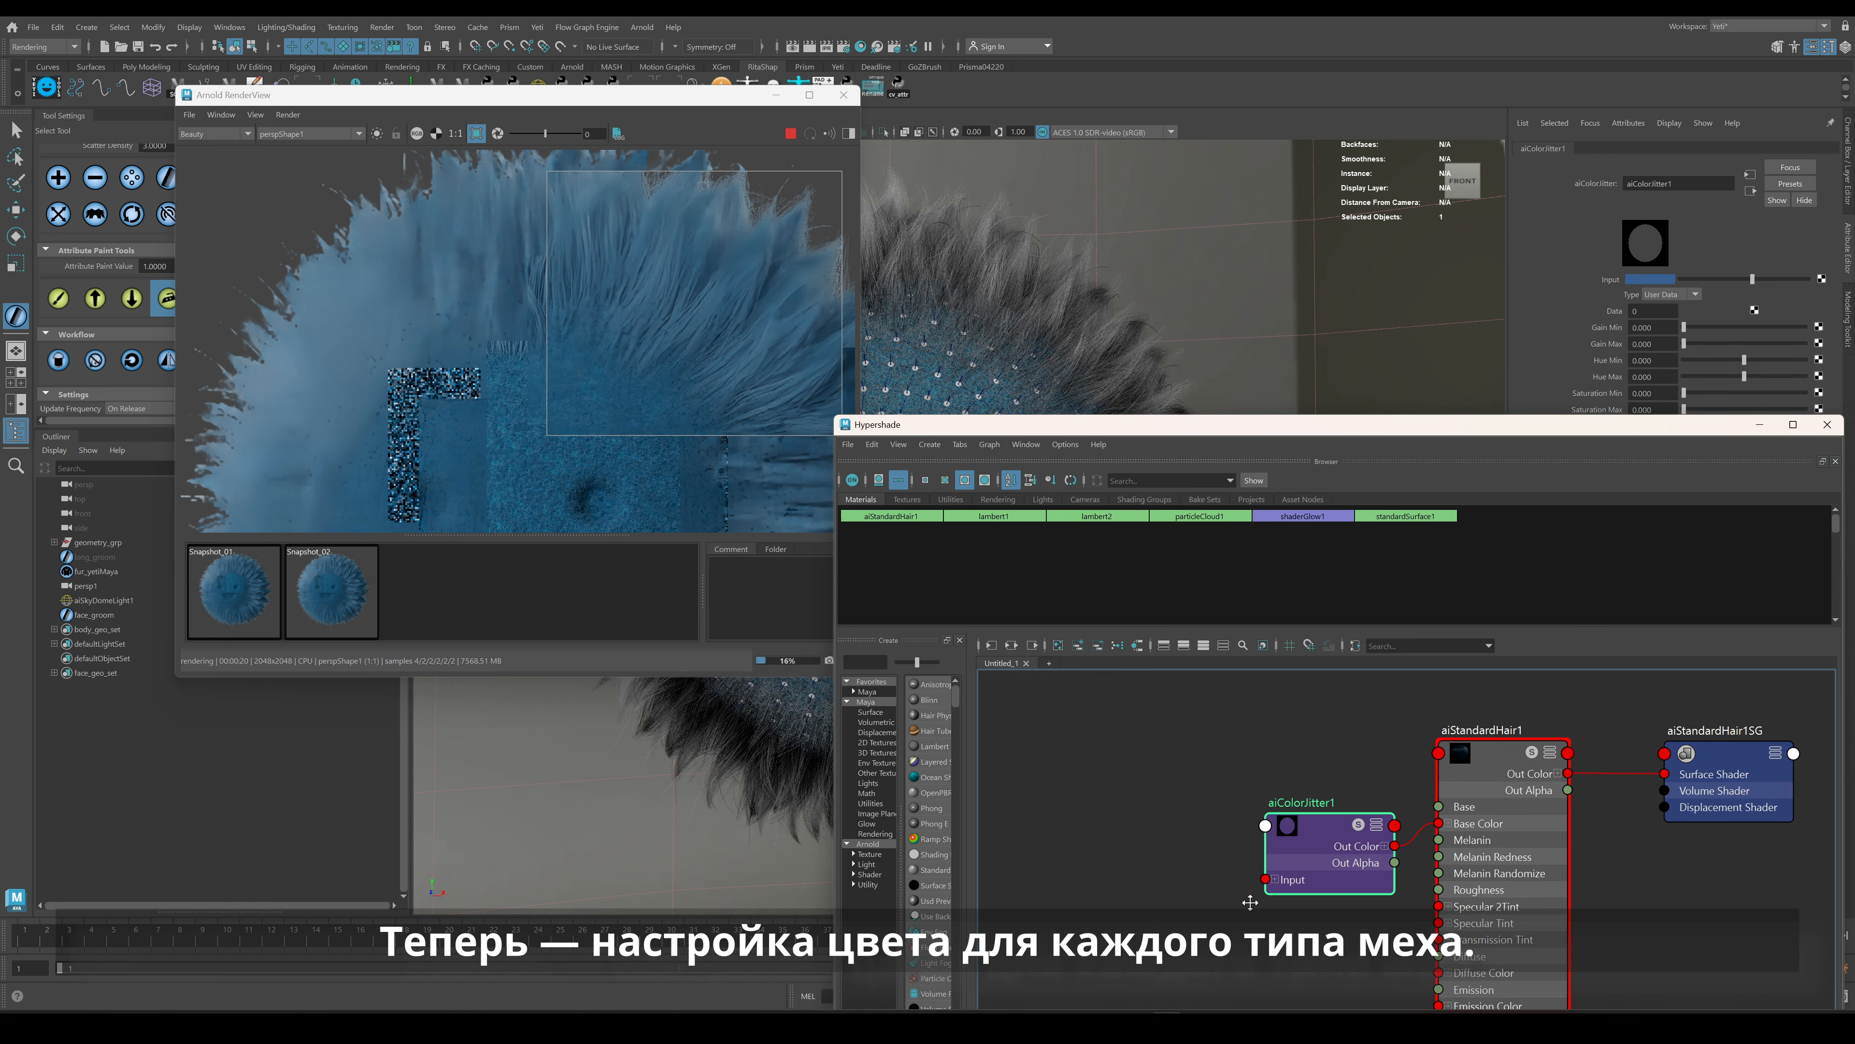
pyautogui.scroll(-3, 1297, 831)
pyautogui.press('Tab')
pyautogui.write('q')
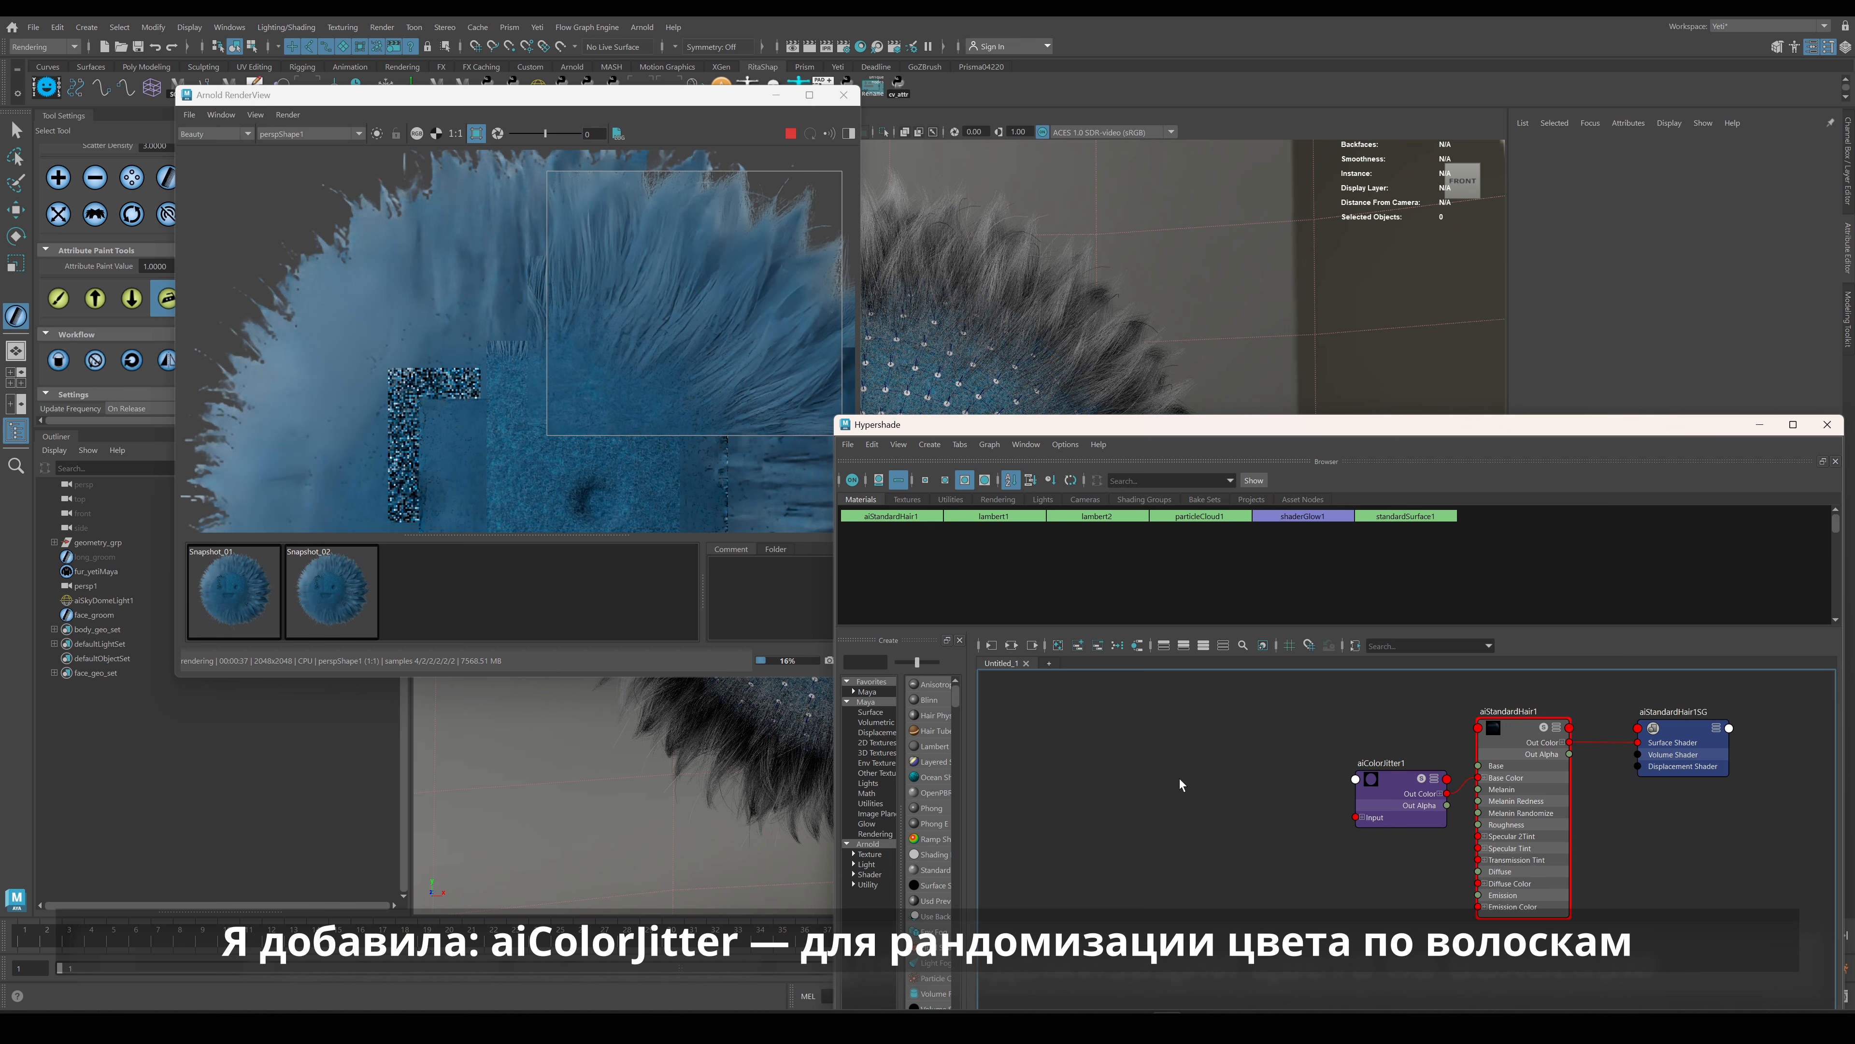
pyautogui.press('Tab')
pyautogui.write('ramp')
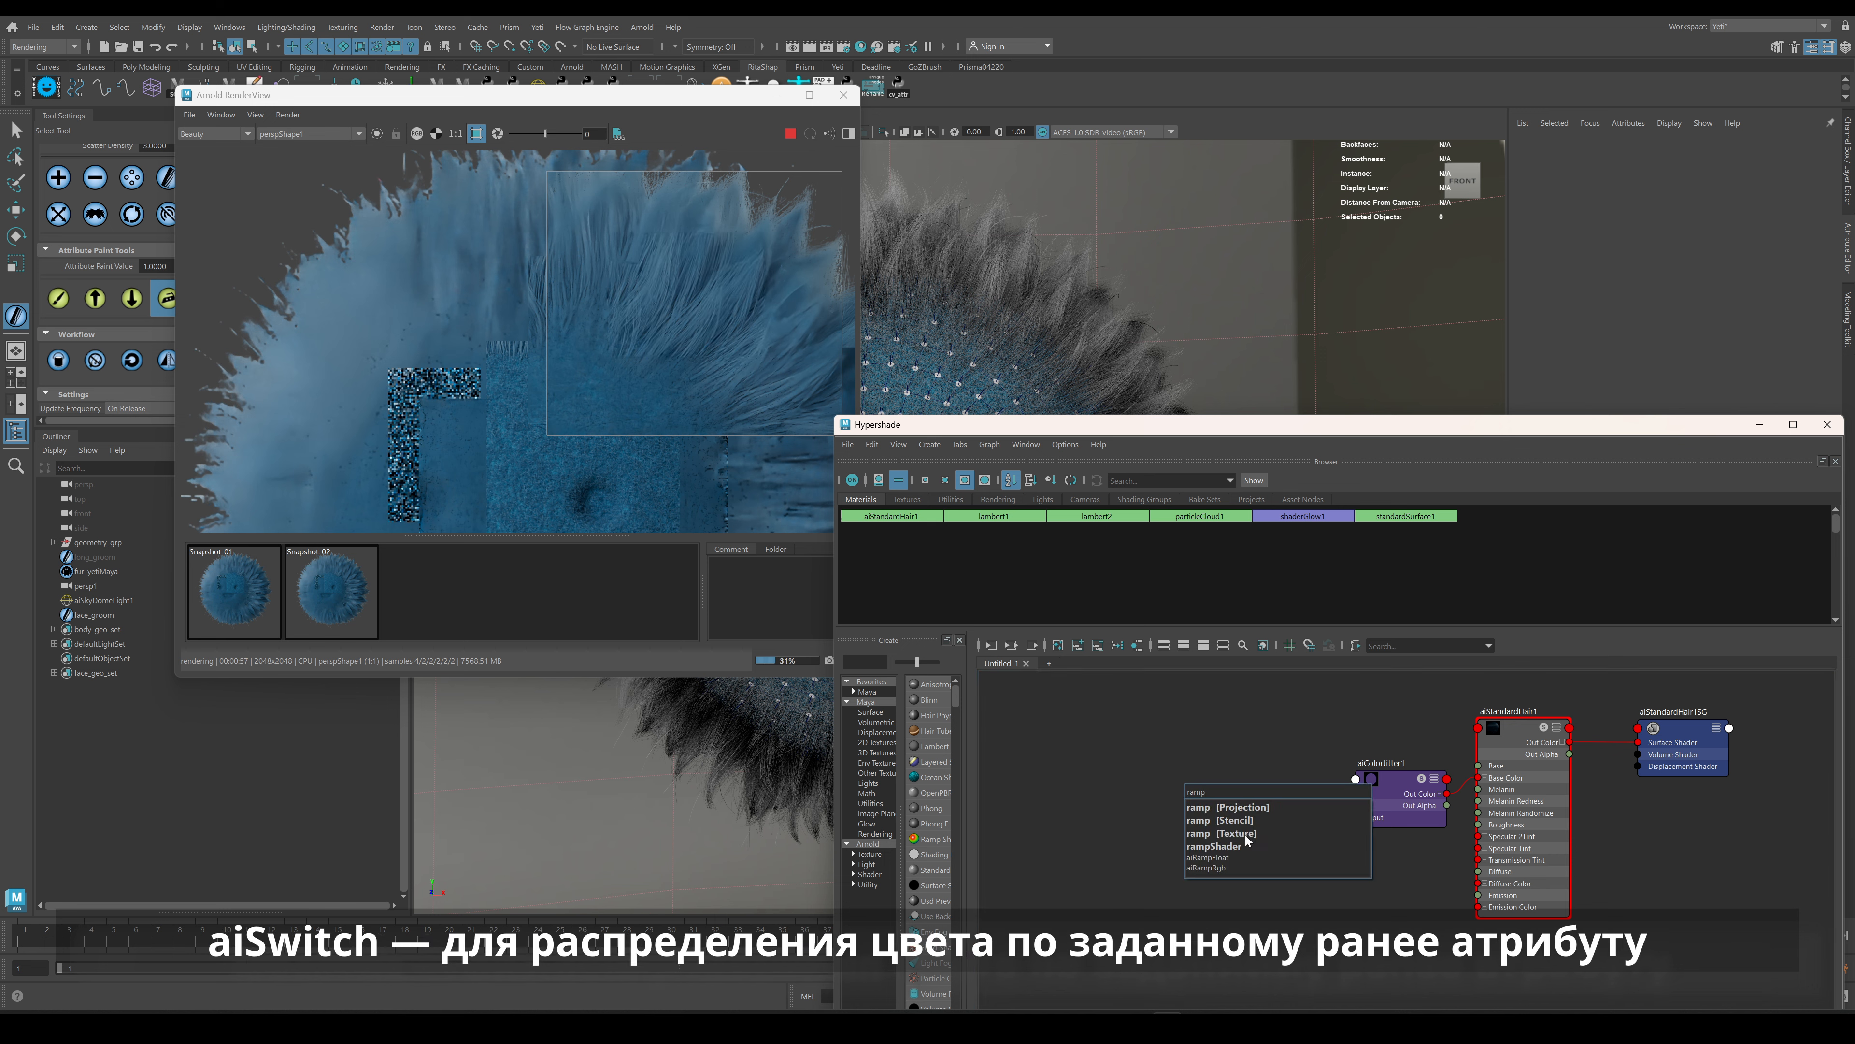
pyautogui.click(1245, 835)
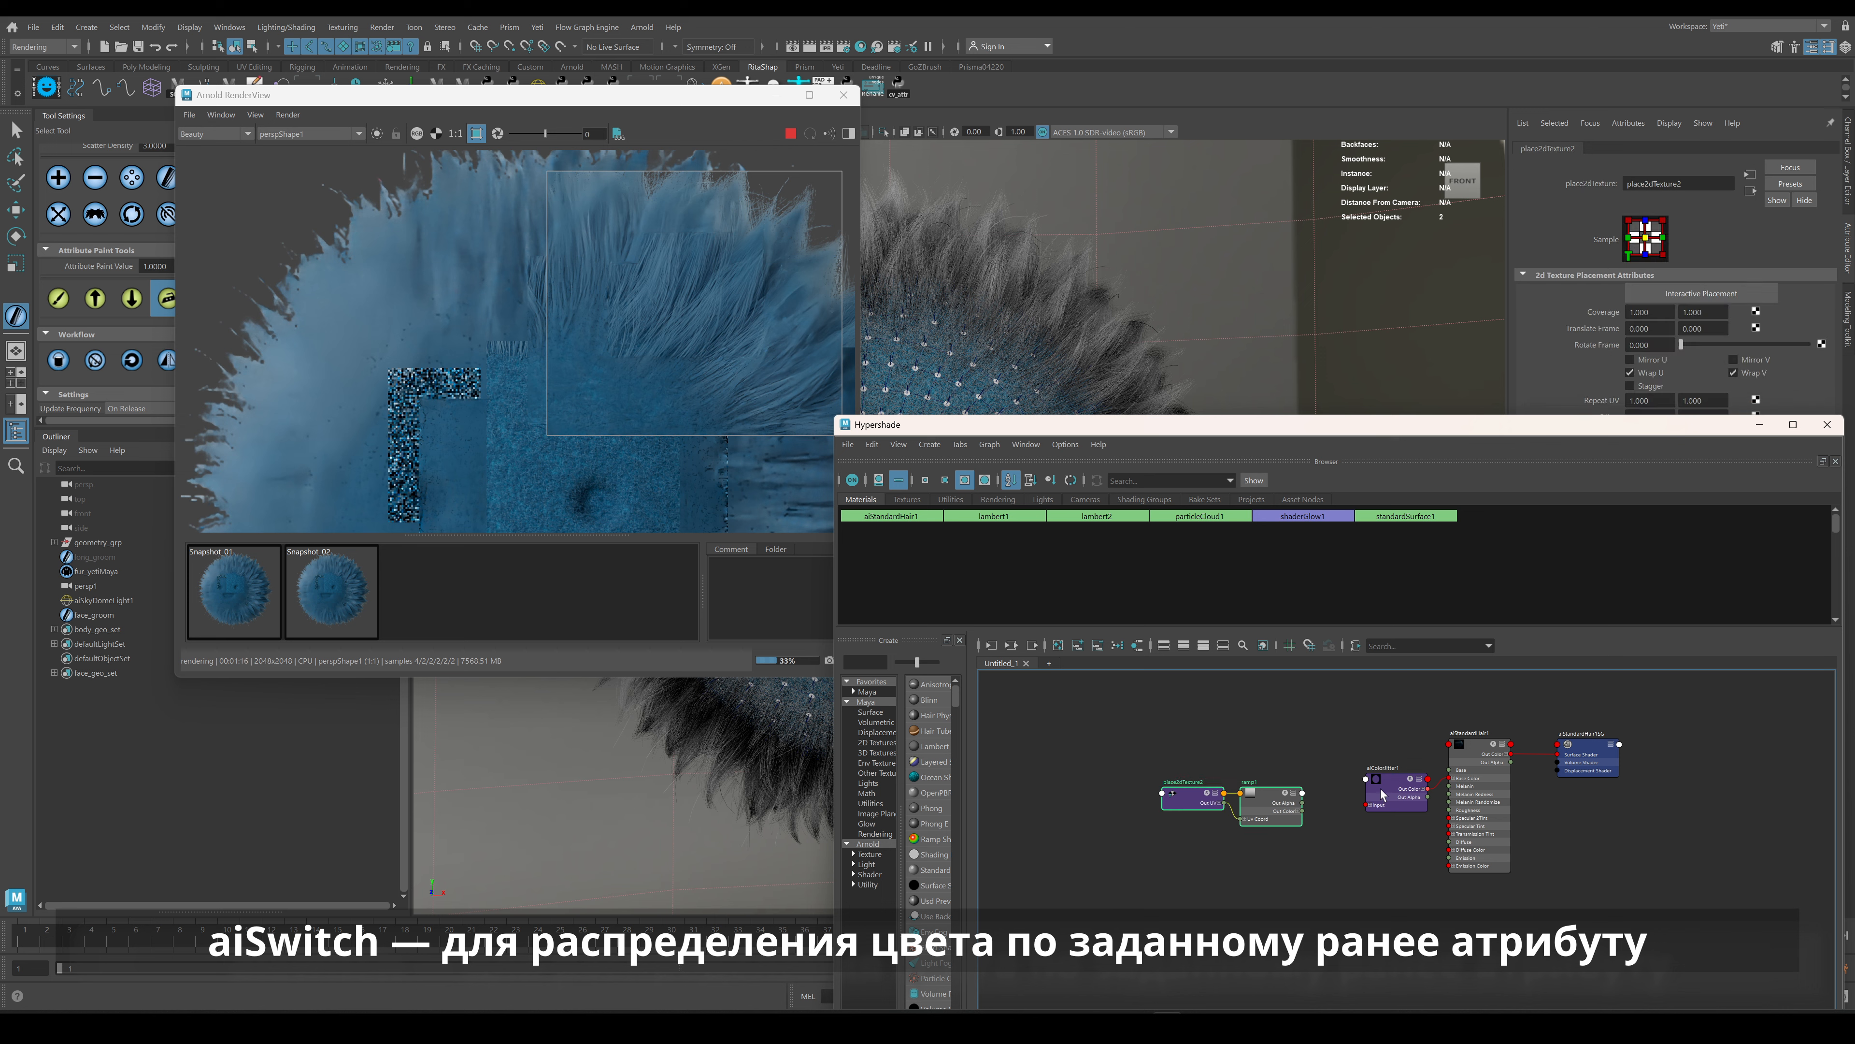
# Add an aiSwitch node to the hair shader network.
pyautogui.press('Tab')
pyautogui.write('switch')
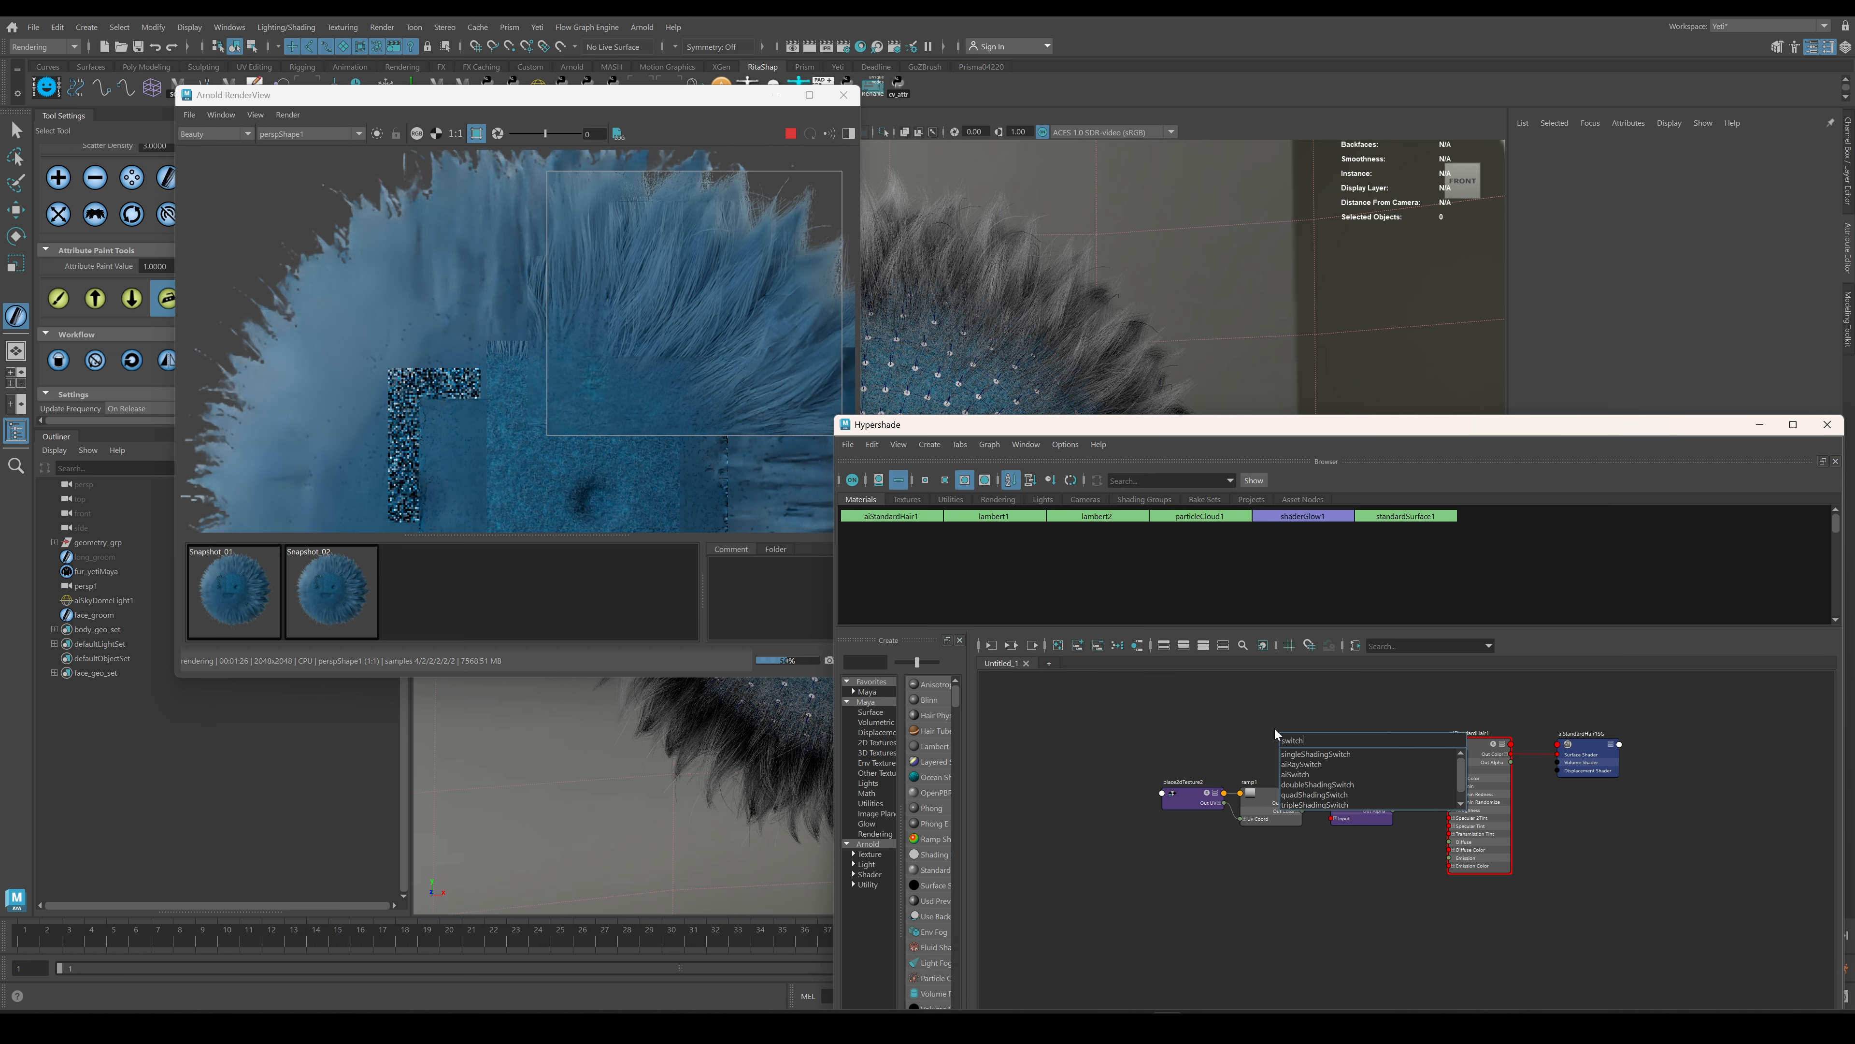
pyautogui.press('Tab')
pyautogui.write('swi')
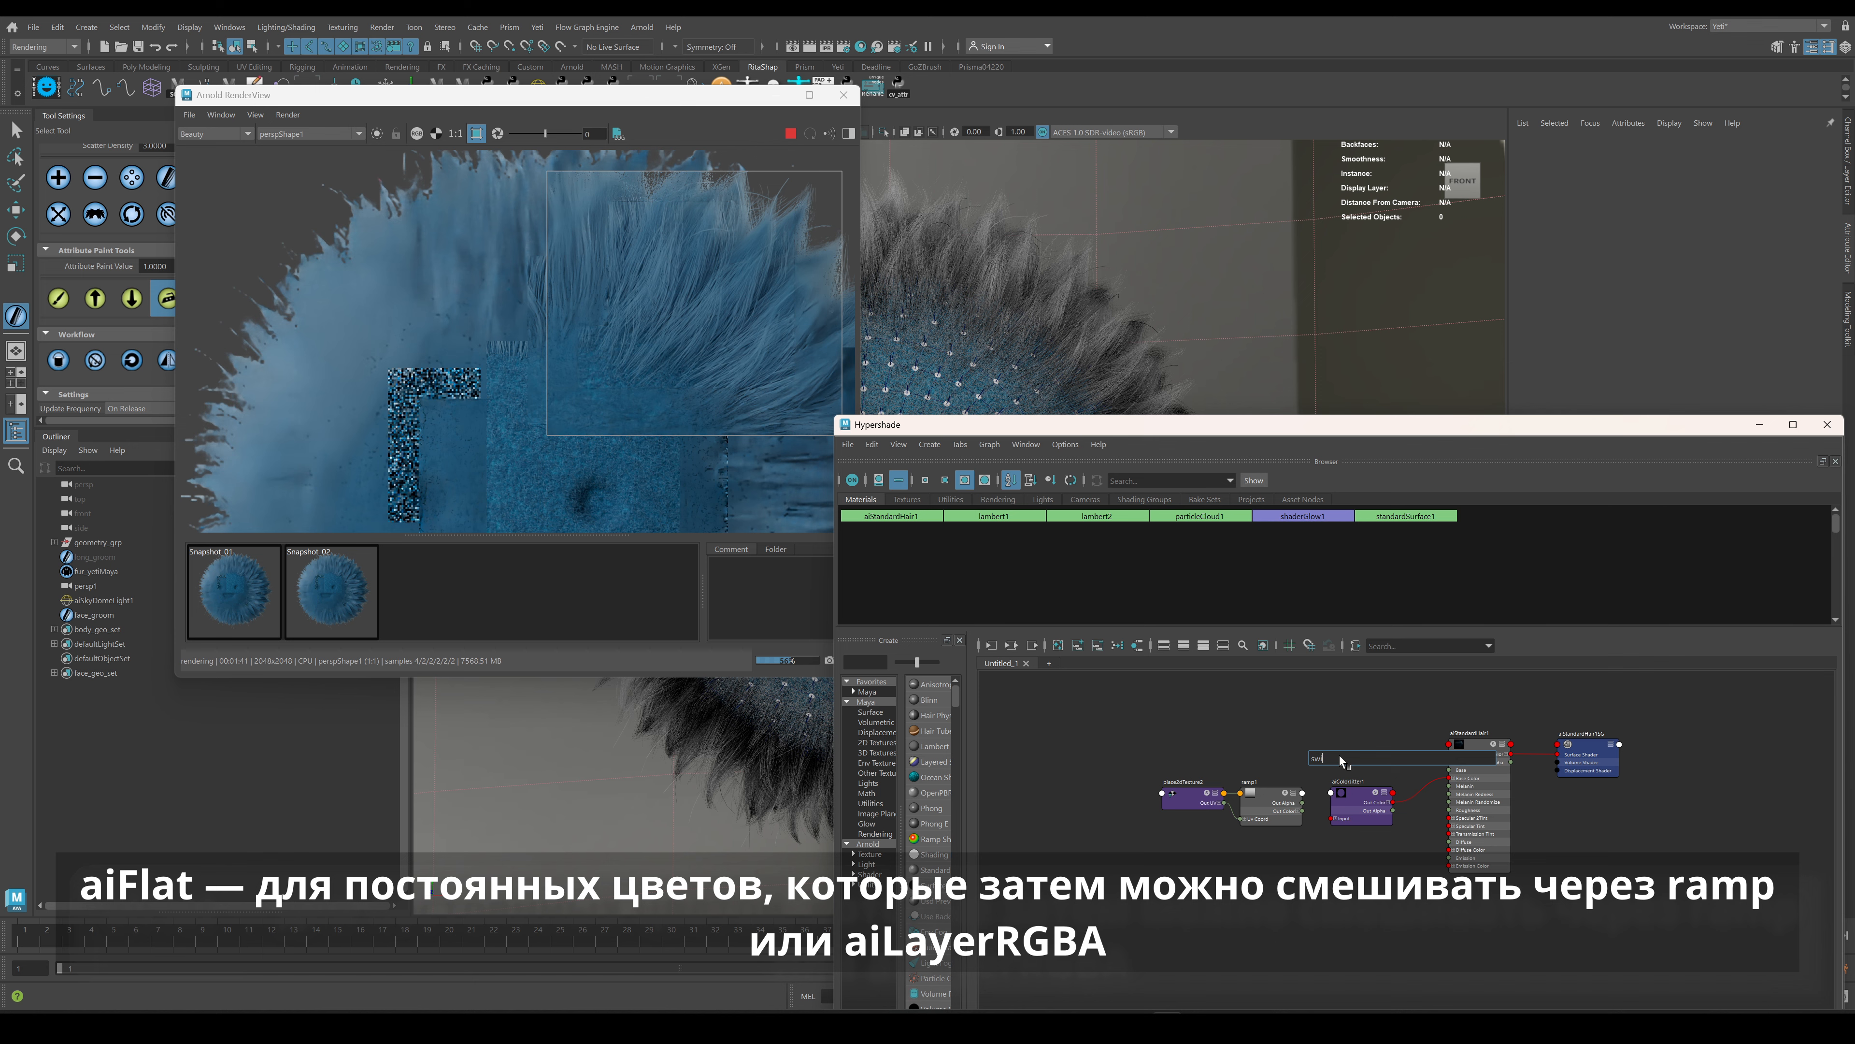
pyautogui.press('Return')
# Add an aiUserDataFloat node and connect it to the Index of aiSwitch1.
pyautogui.press('Tab')
pyautogui.write('data')
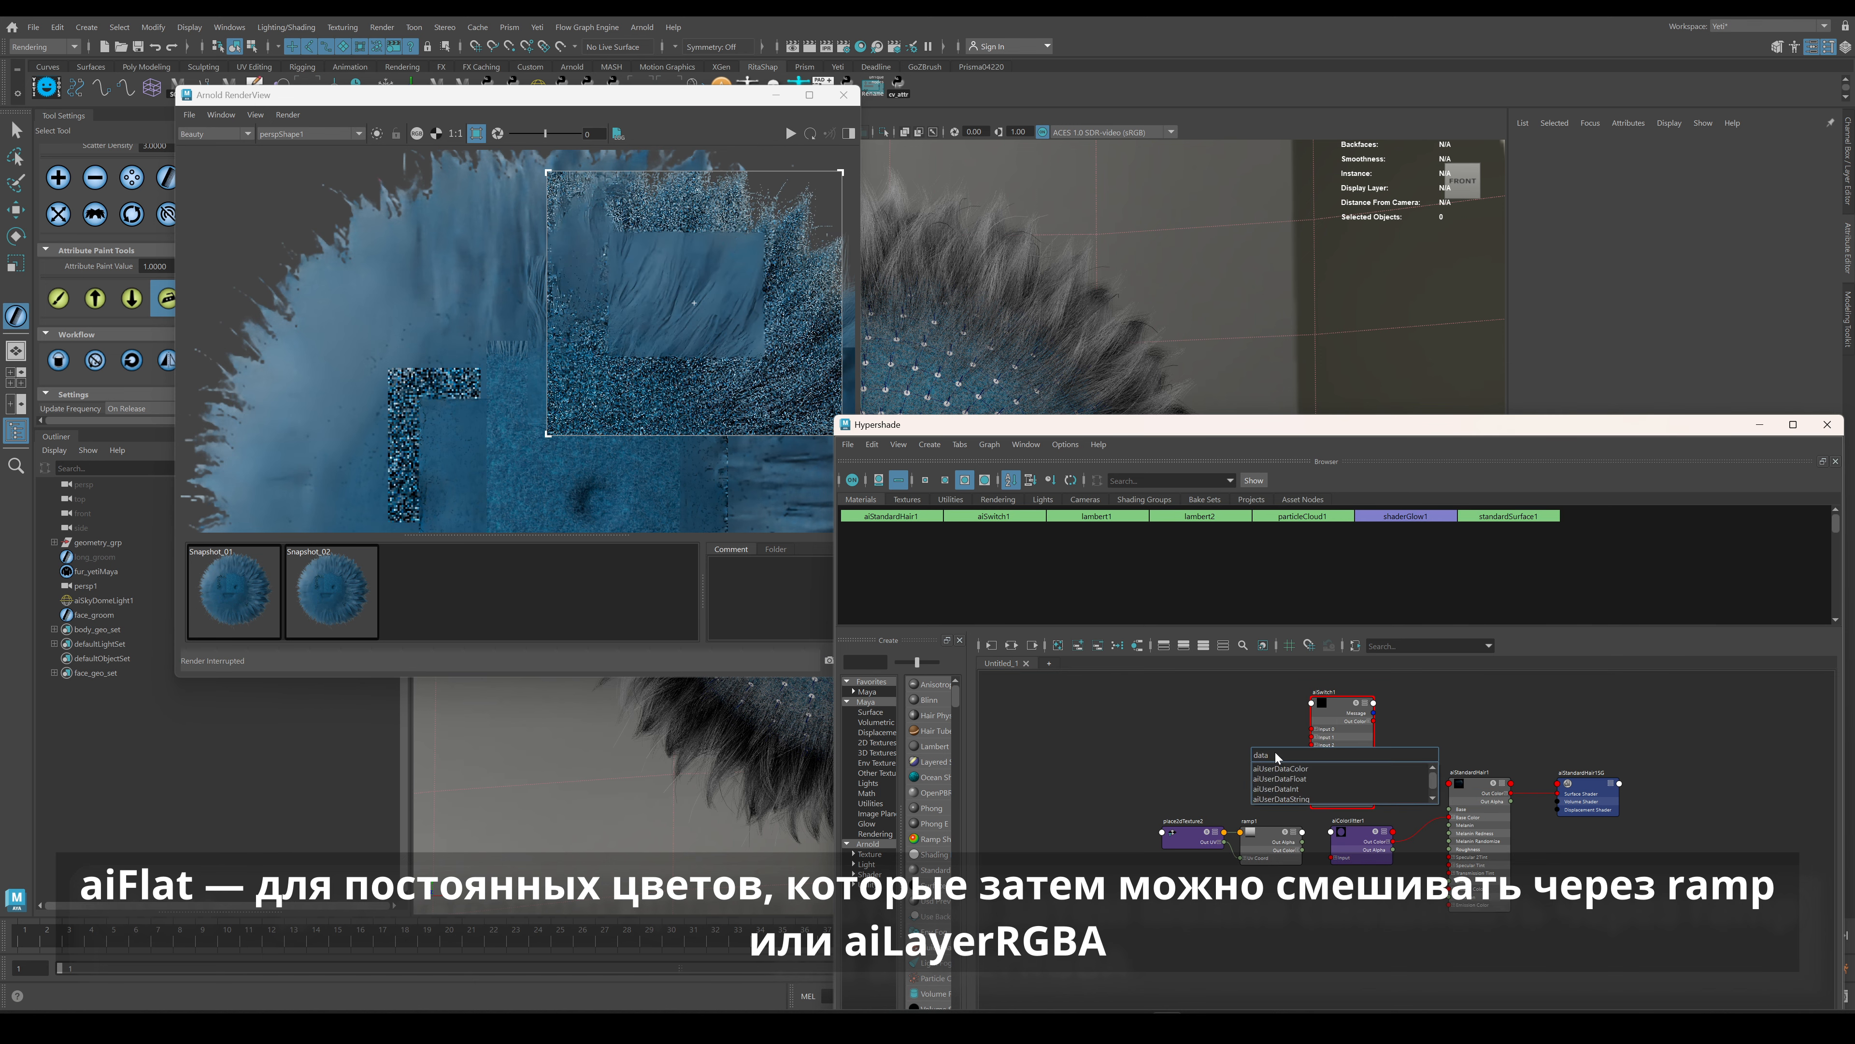
pyautogui.press('Escape')
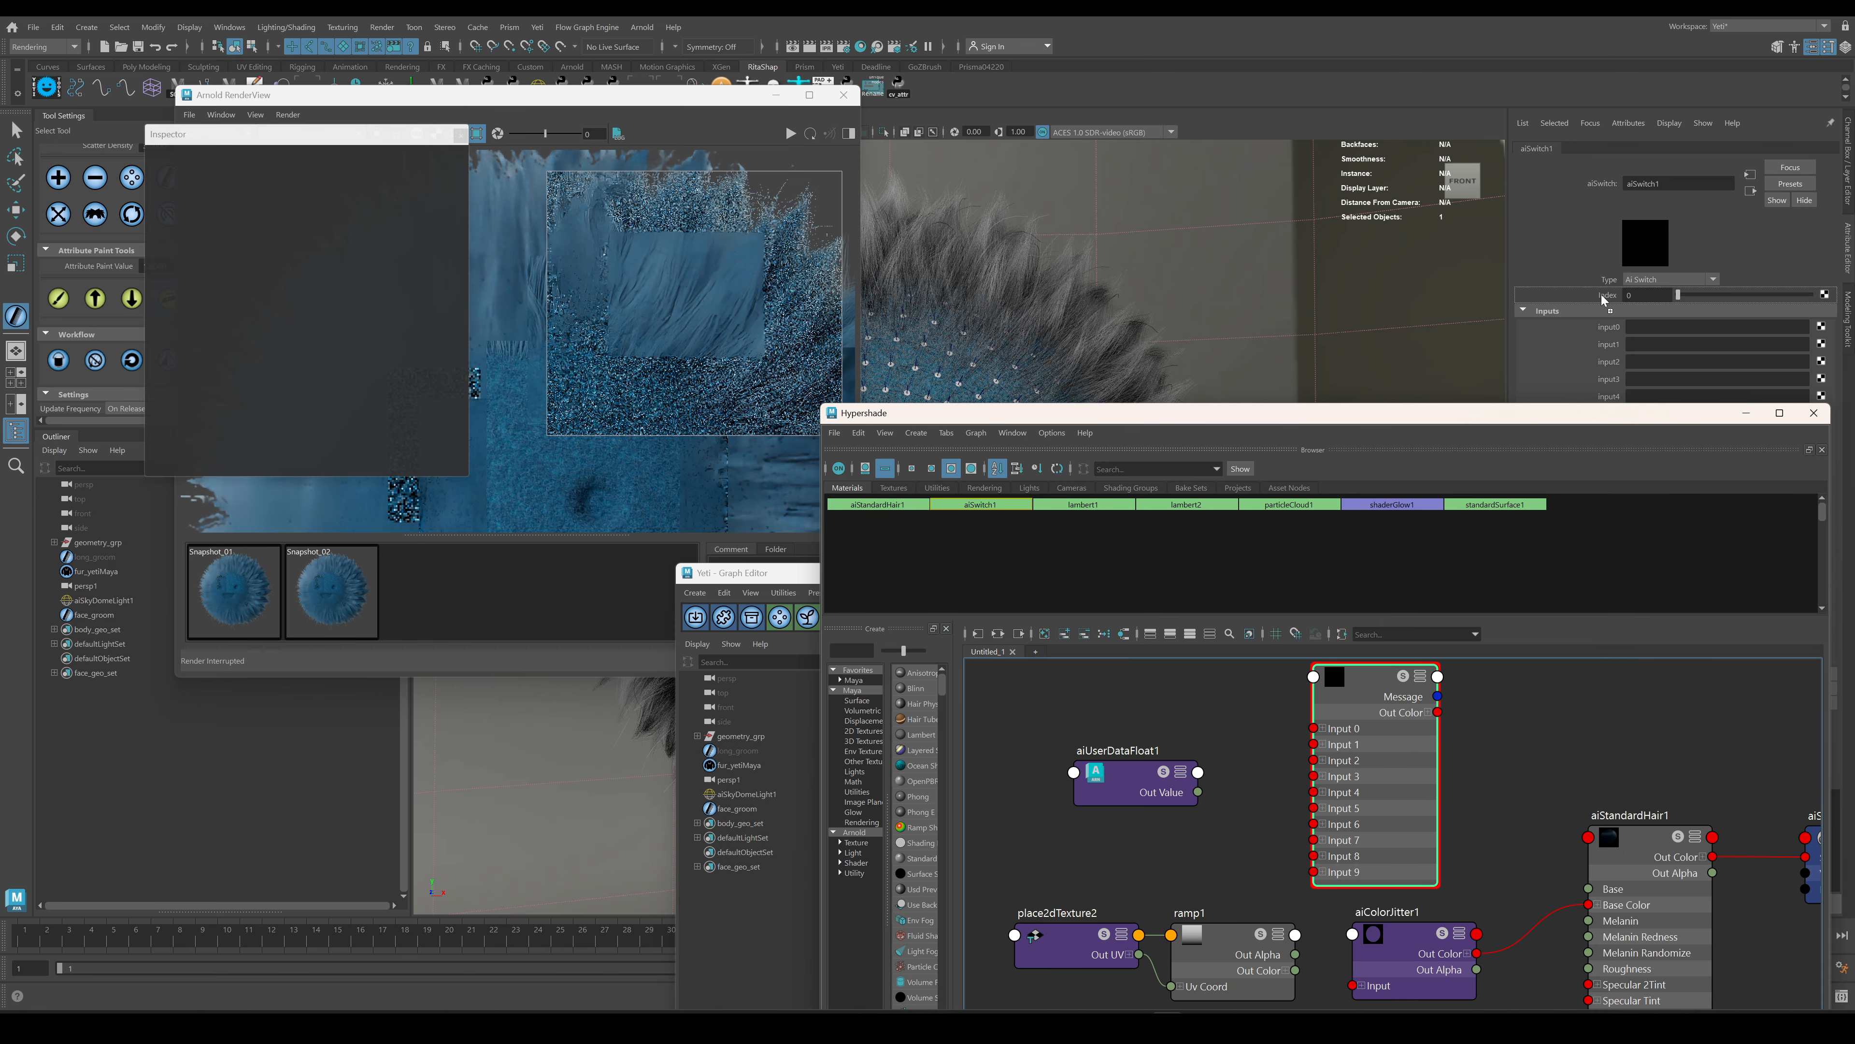
pyautogui.moveTo(1603, 301); pyautogui.dragTo(1604, 299, button='middle')
# Route the Out Color of aiSwitch1 to aiStandardHair1's color inputs, trying Base Color first.
pyautogui.moveTo(1438, 712); pyautogui.dragTo(1589, 904)
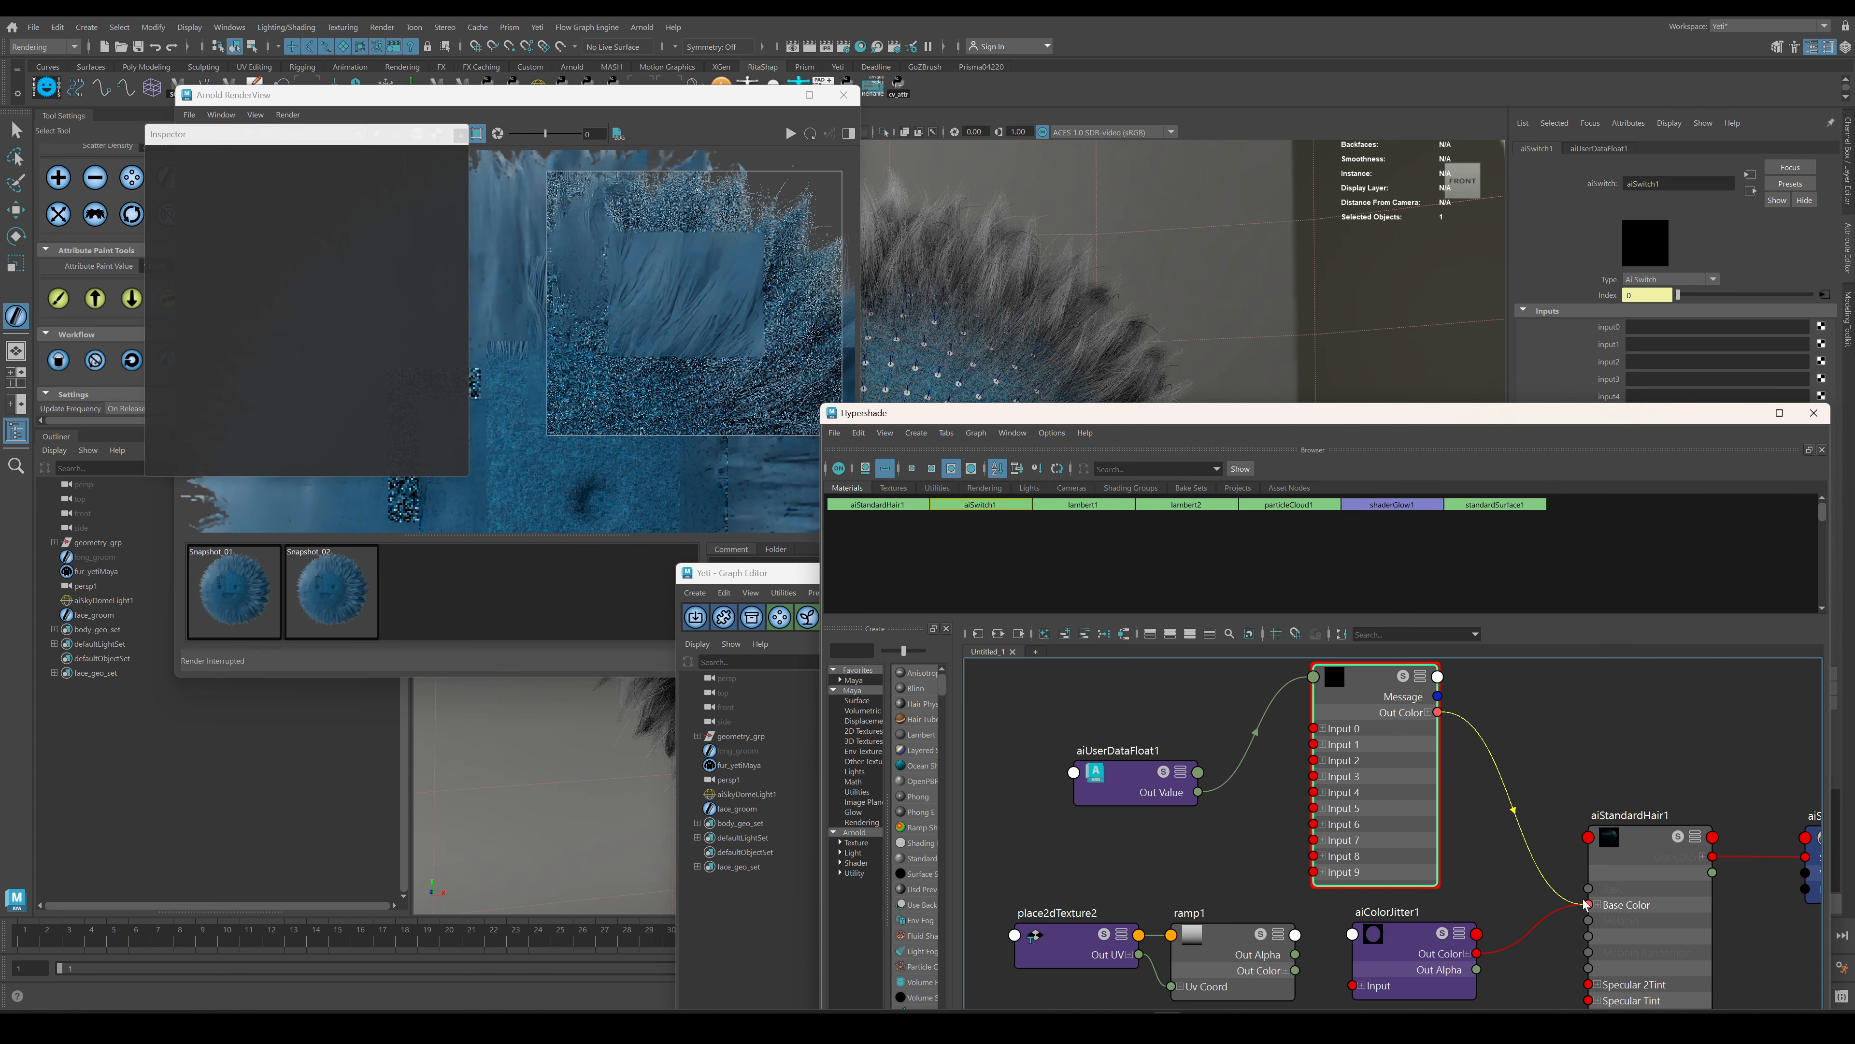
pyautogui.keyDown('alt'); pyautogui.moveTo(1563, 862); pyautogui.dragTo(1491, 816, button='middle'); pyautogui.keyUp('alt')
pyautogui.click(1366, 665)
pyautogui.click(1504, 922)
# Connect aiColorJitter1's Out Color to the Diffuse Color and Base Color of aiStandardHair1.
pyautogui.keyDown('alt'); pyautogui.moveTo(1466, 920); pyautogui.dragTo(1612, 900, button='middle'); pyautogui.keyUp('alt')
pyautogui.click(1603, 932)
pyautogui.click(1609, 939)
pyautogui.keyDown('alt'); pyautogui.moveTo(1680, 972); pyautogui.dragTo(1607, 835, button='middle'); pyautogui.keyUp('alt')
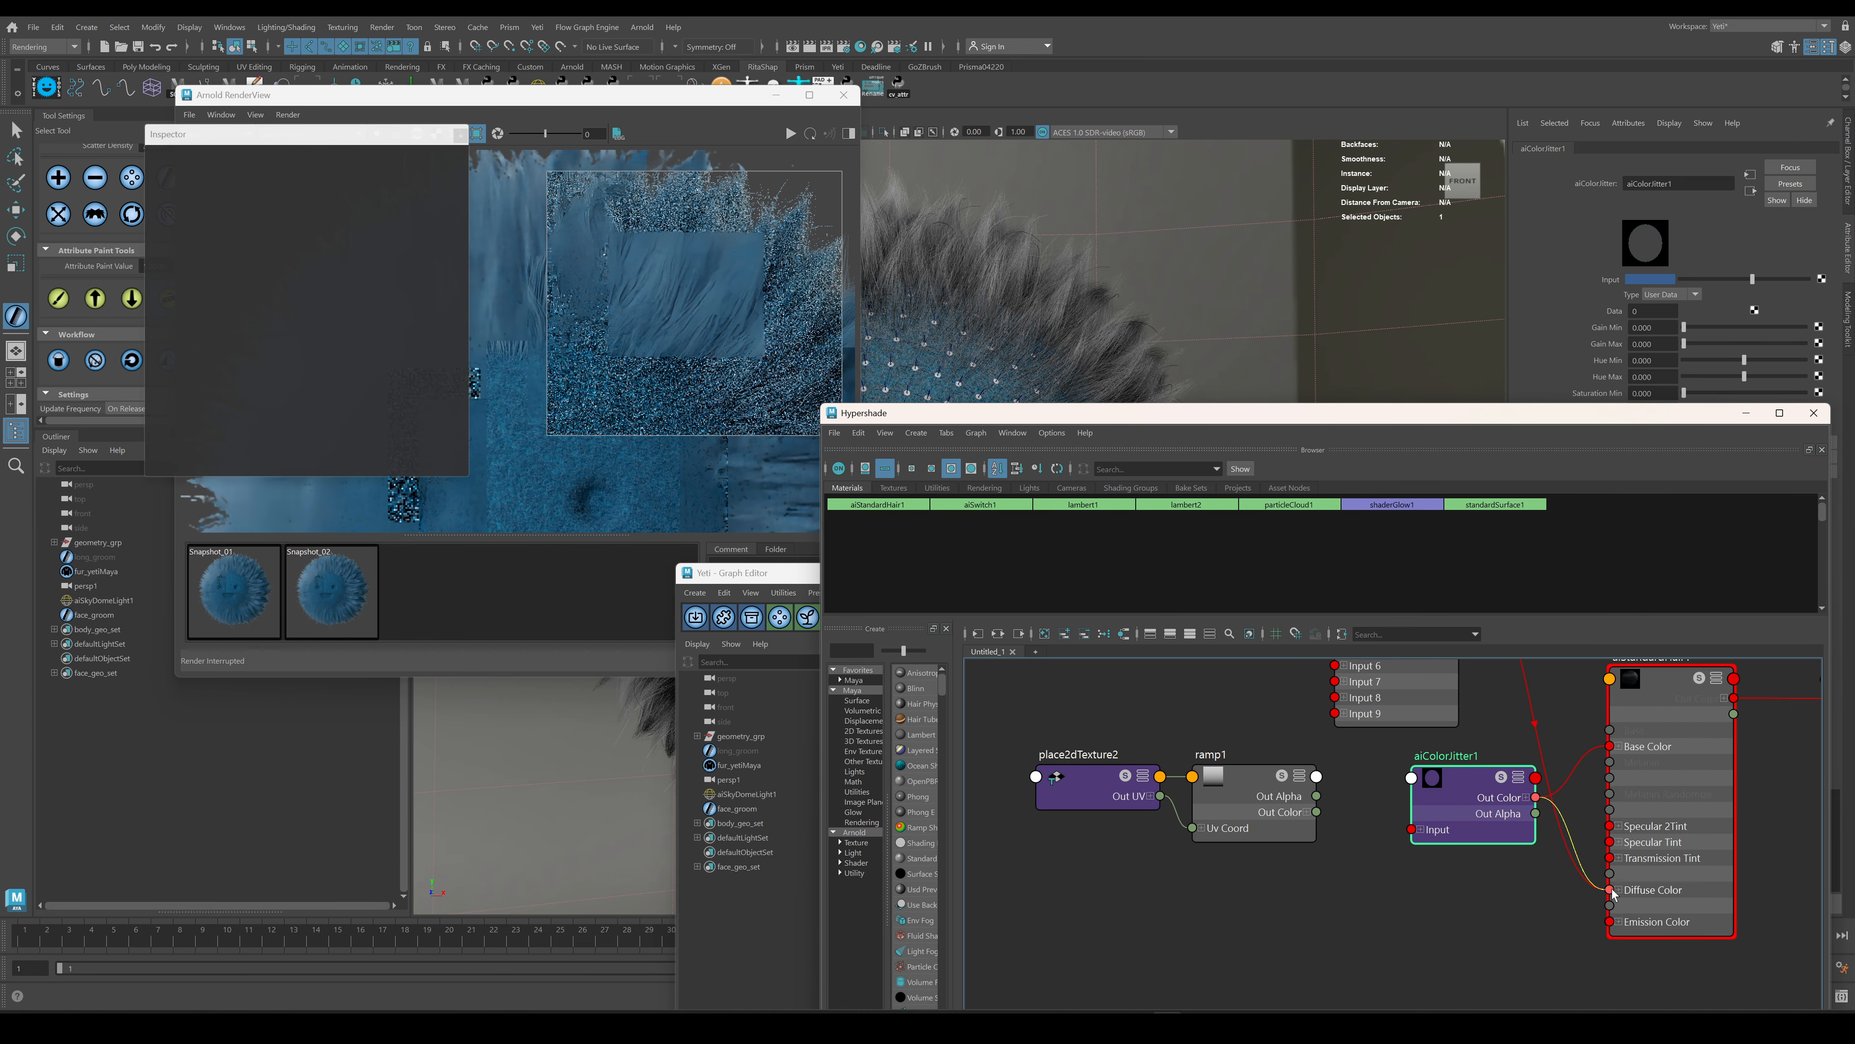
pyautogui.click(1613, 892)
pyautogui.moveTo(1537, 801); pyautogui.dragTo(1611, 750)
# Connect the Out Color of aiSwitch1 to the Input of aiColorJitter1.
pyautogui.moveTo(1566, 413); pyautogui.dragTo(1561, 426)
pyautogui.moveTo(1519, 753)
pyautogui.keyDown('alt'); pyautogui.mouseDown(button='right')
pyautogui.moveTo(1467, 779)
pyautogui.moveTo(1491, 754)
pyautogui.mouseUp(button='right'); pyautogui.keyUp('alt')
pyautogui.keyDown('alt'); pyautogui.moveTo(1491, 755); pyautogui.dragTo(1447, 751, button='middle'); pyautogui.keyUp('alt')
pyautogui.keyDown('alt'); pyautogui.moveTo(1461, 749); pyautogui.dragTo(1416, 796, button='right'); pyautogui.keyUp('alt')
pyautogui.keyDown('alt'); pyautogui.moveTo(1416, 796); pyautogui.dragTo(1427, 803, button='middle'); pyautogui.keyUp('alt')
pyautogui.moveTo(1397, 846); pyautogui.dragTo(1417, 846)
pyautogui.moveTo(1354, 712); pyautogui.dragTo(1389, 872)
# Rearrange the aiUserDataFloat1 and ramp1 nodes to leave room beside aiSwitch1.
pyautogui.keyDown('alt'); pyautogui.moveTo(1407, 768); pyautogui.dragTo(1508, 768, button='middle'); pyautogui.keyUp('alt')
pyautogui.moveTo(1338, 765); pyautogui.dragTo(1297, 709)
pyautogui.moveTo(1256, 813); pyautogui.dragTo(1399, 874)
pyautogui.moveTo(1394, 856); pyautogui.dragTo(1282, 841)
pyautogui.click(1445, 705)
# Create an aiFlat node and set its color to the fur's blue.
pyautogui.click(1301, 789)
pyautogui.press('Tab')
pyautogui.write('flat')
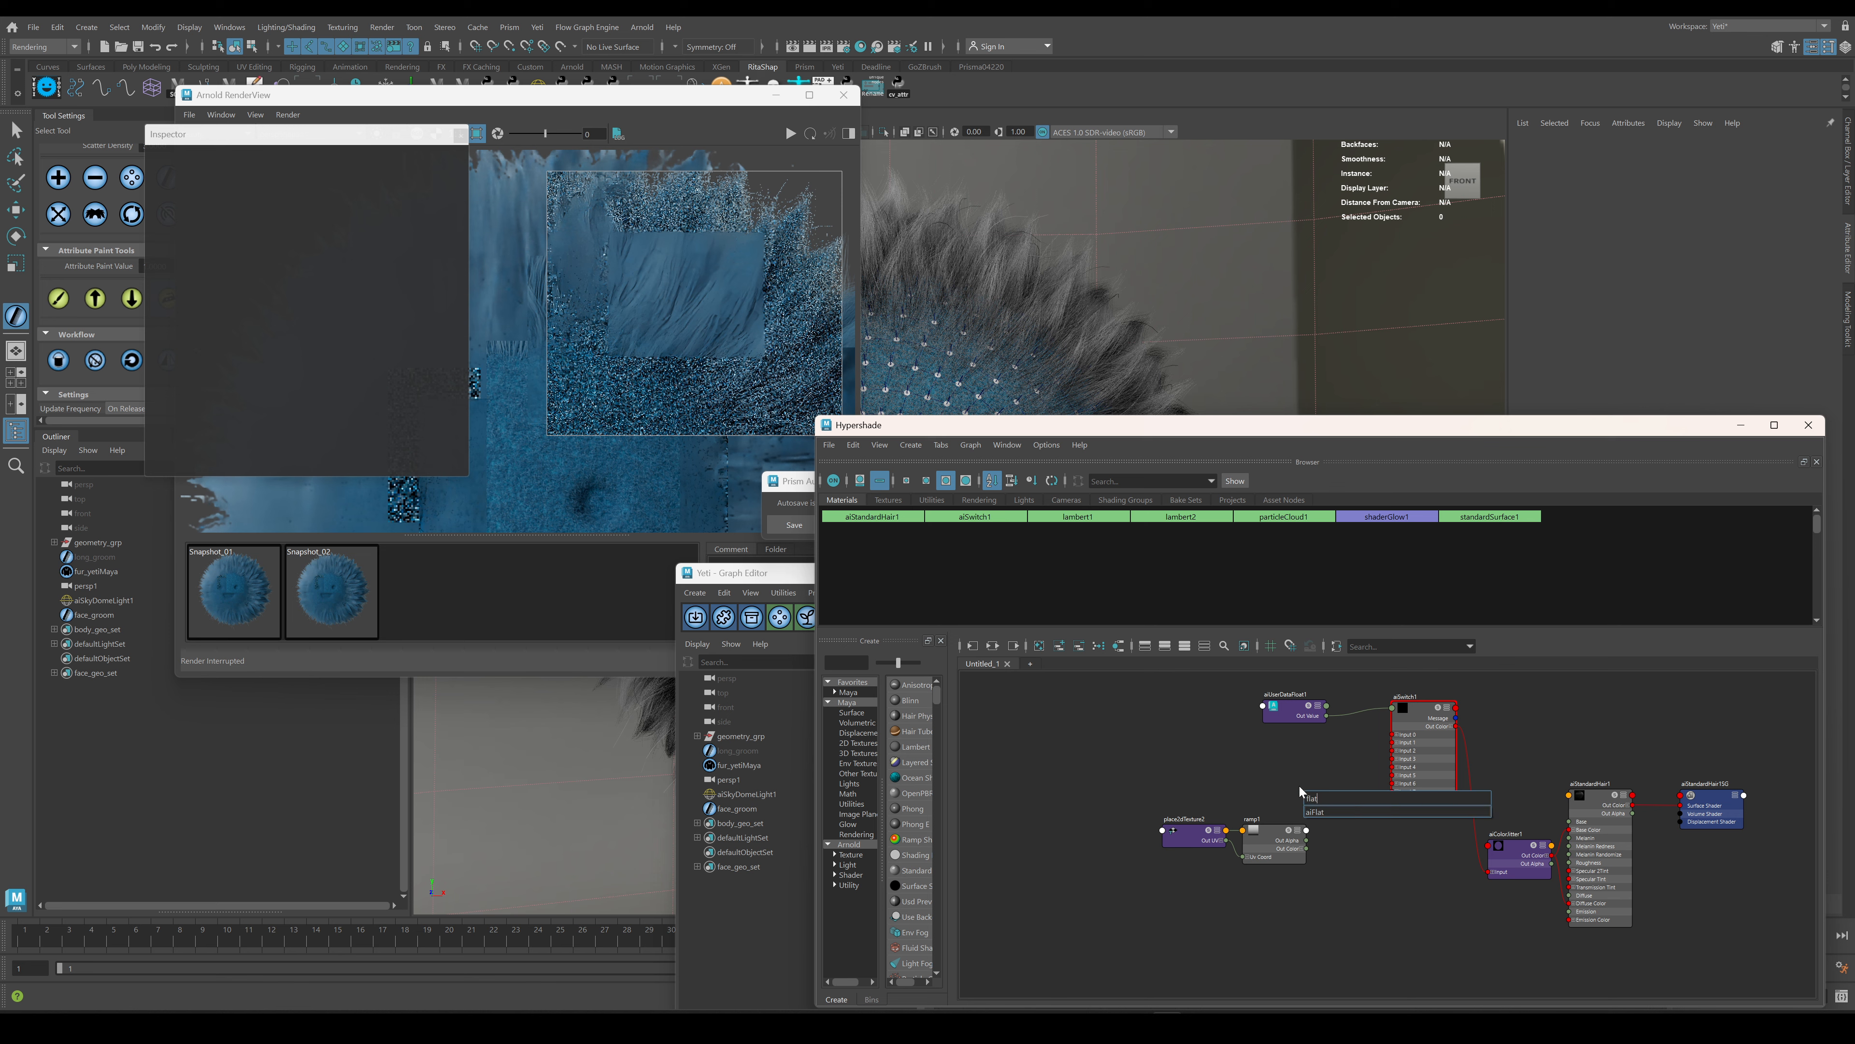
pyautogui.press('Return')
pyautogui.click(1821, 308)
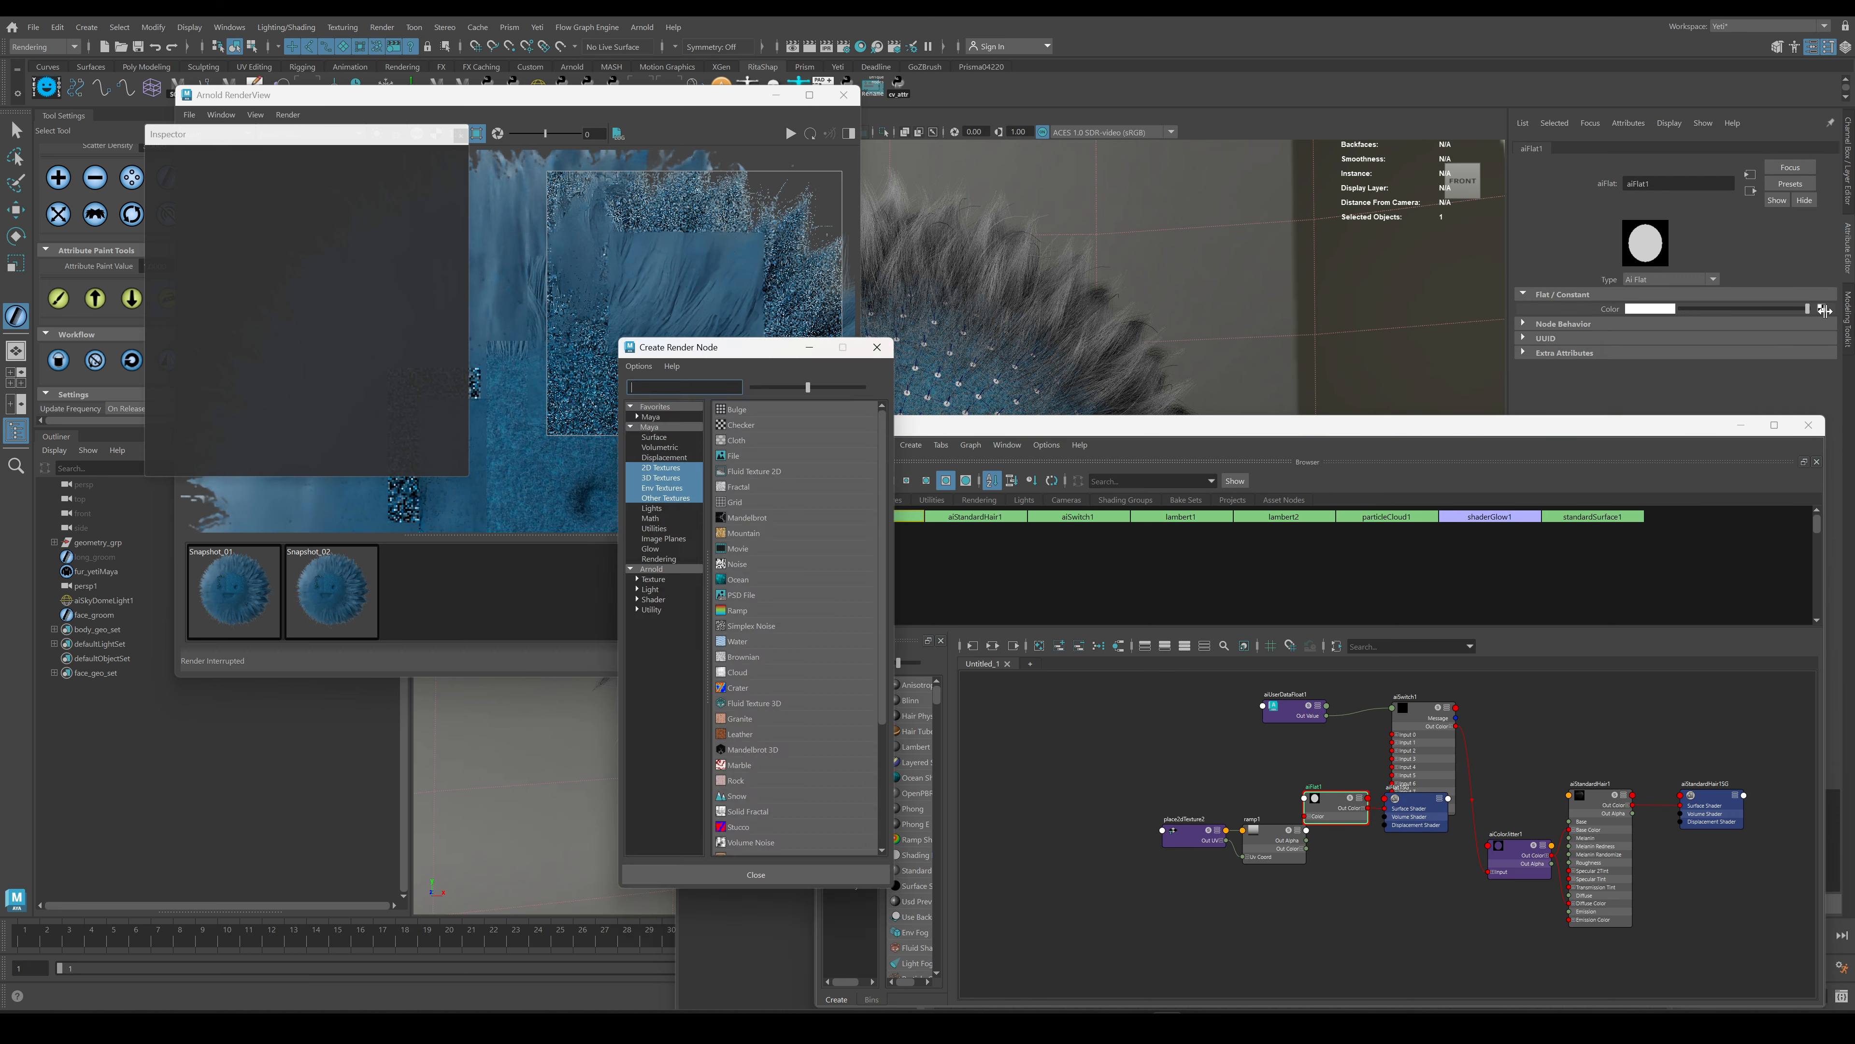
pyautogui.click(874, 346)
pyautogui.click(1650, 308)
pyautogui.click(1746, 319)
# Delete the new aiFlat1 node's shading group and place aiFlat1 beside the inputs of aiSwitch1.
pyautogui.click(1415, 798)
pyautogui.press('Delete')
pyautogui.scroll(2, 1382, 787)
pyautogui.scroll(2, 1382, 789)
pyautogui.moveTo(1304, 823); pyautogui.dragTo(1286, 744)
pyautogui.keyDown('alt'); pyautogui.moveTo(1347, 786); pyautogui.dragTo(1313, 878, button='middle'); pyautogui.keyUp('alt')
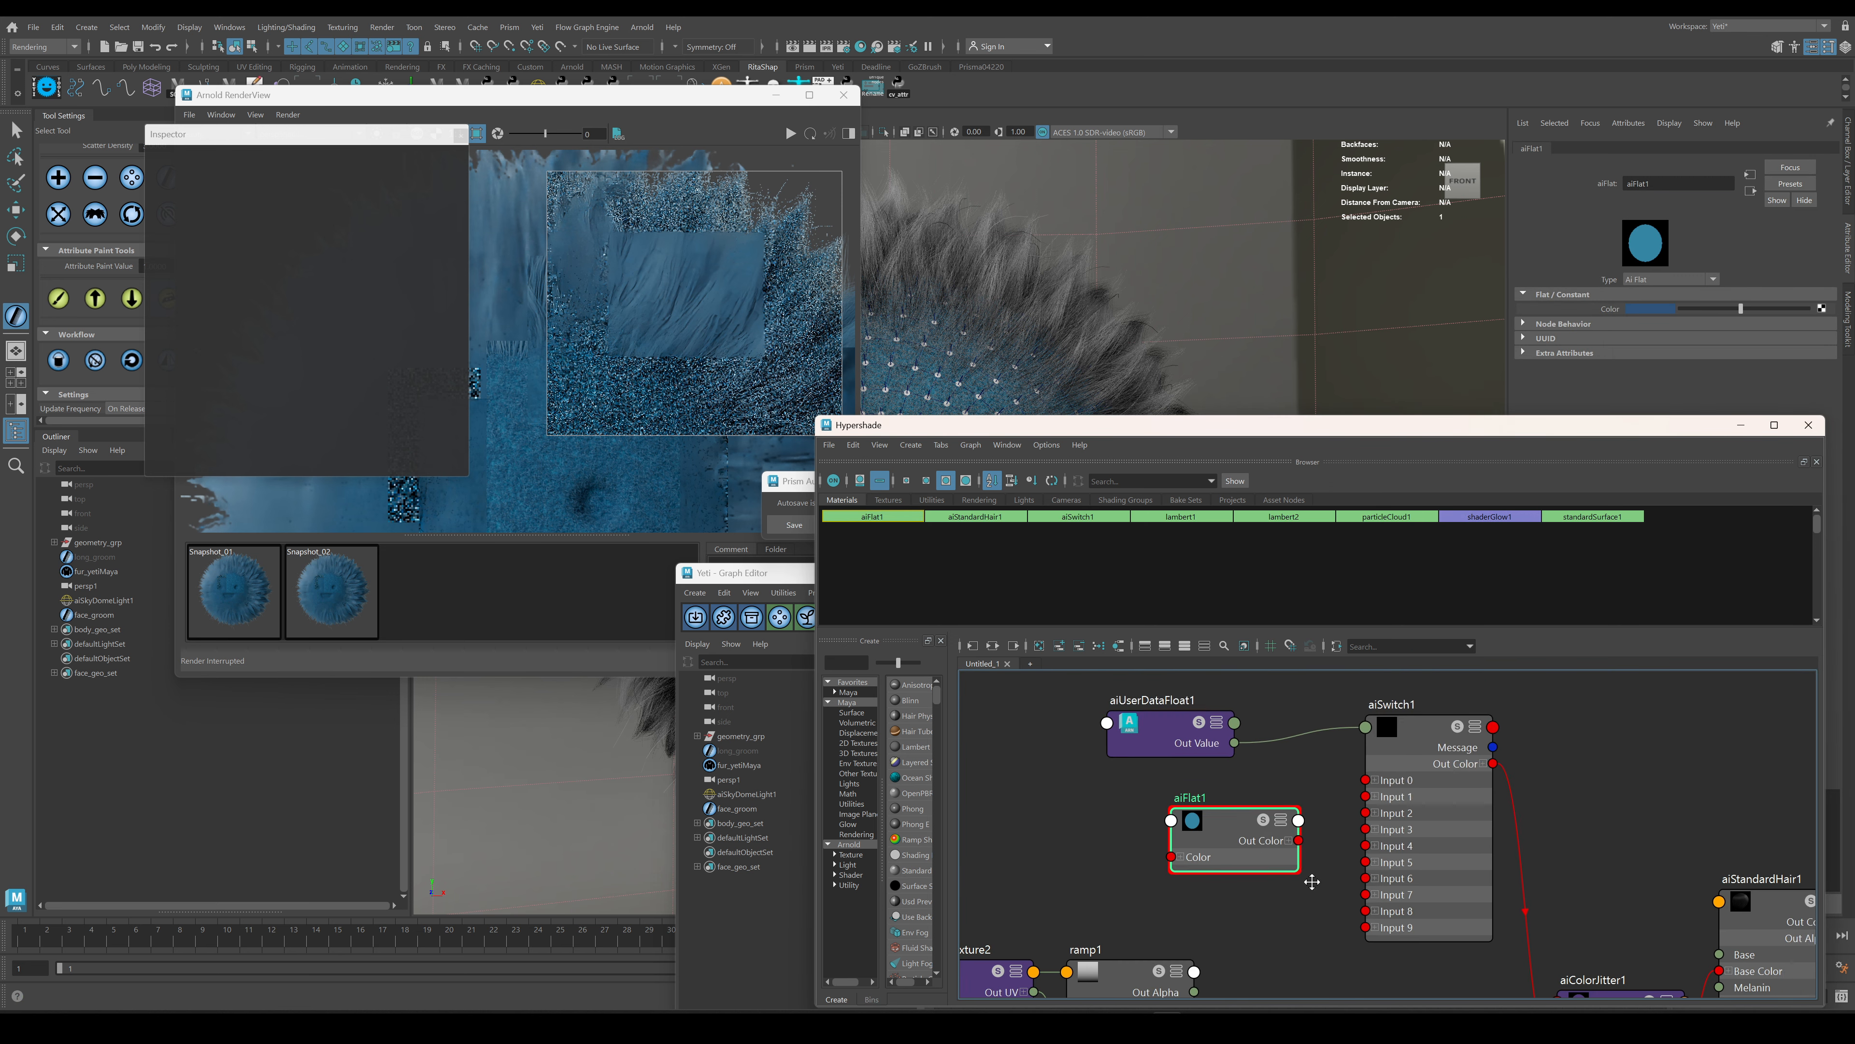
# Connect aiFlat1 to Input 0 and Input 3 of aiSwitch1, and ramp1's Out Color to Input 1.
pyautogui.scroll(-1, 1313, 878)
pyautogui.moveTo(1301, 849); pyautogui.dragTo(1361, 799)
pyautogui.moveTo(1245, 837); pyautogui.dragTo(1196, 812)
pyautogui.keyDown('alt'); pyautogui.moveTo(1292, 843); pyautogui.dragTo(1329, 815, button='middle'); pyautogui.keyUp('alt')
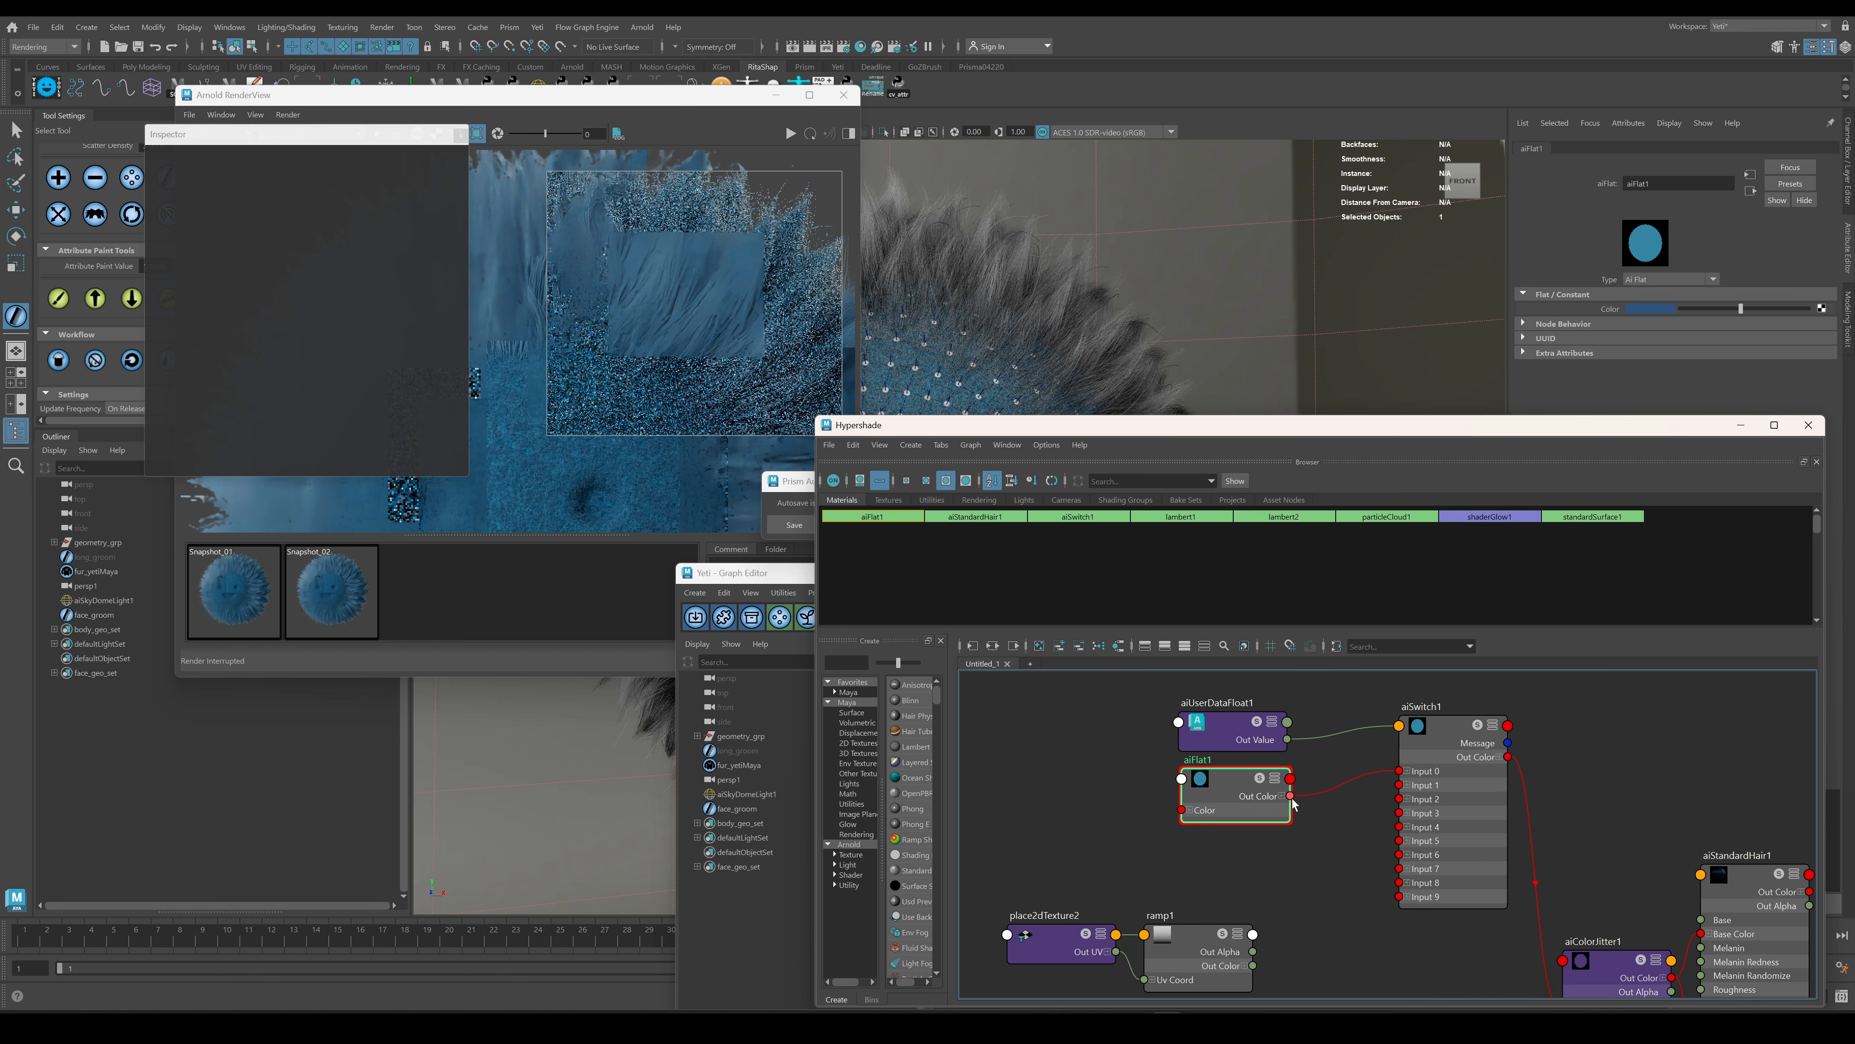
pyautogui.moveTo(1291, 796); pyautogui.dragTo(1399, 813)
pyautogui.moveTo(1252, 966); pyautogui.dragTo(1401, 788)
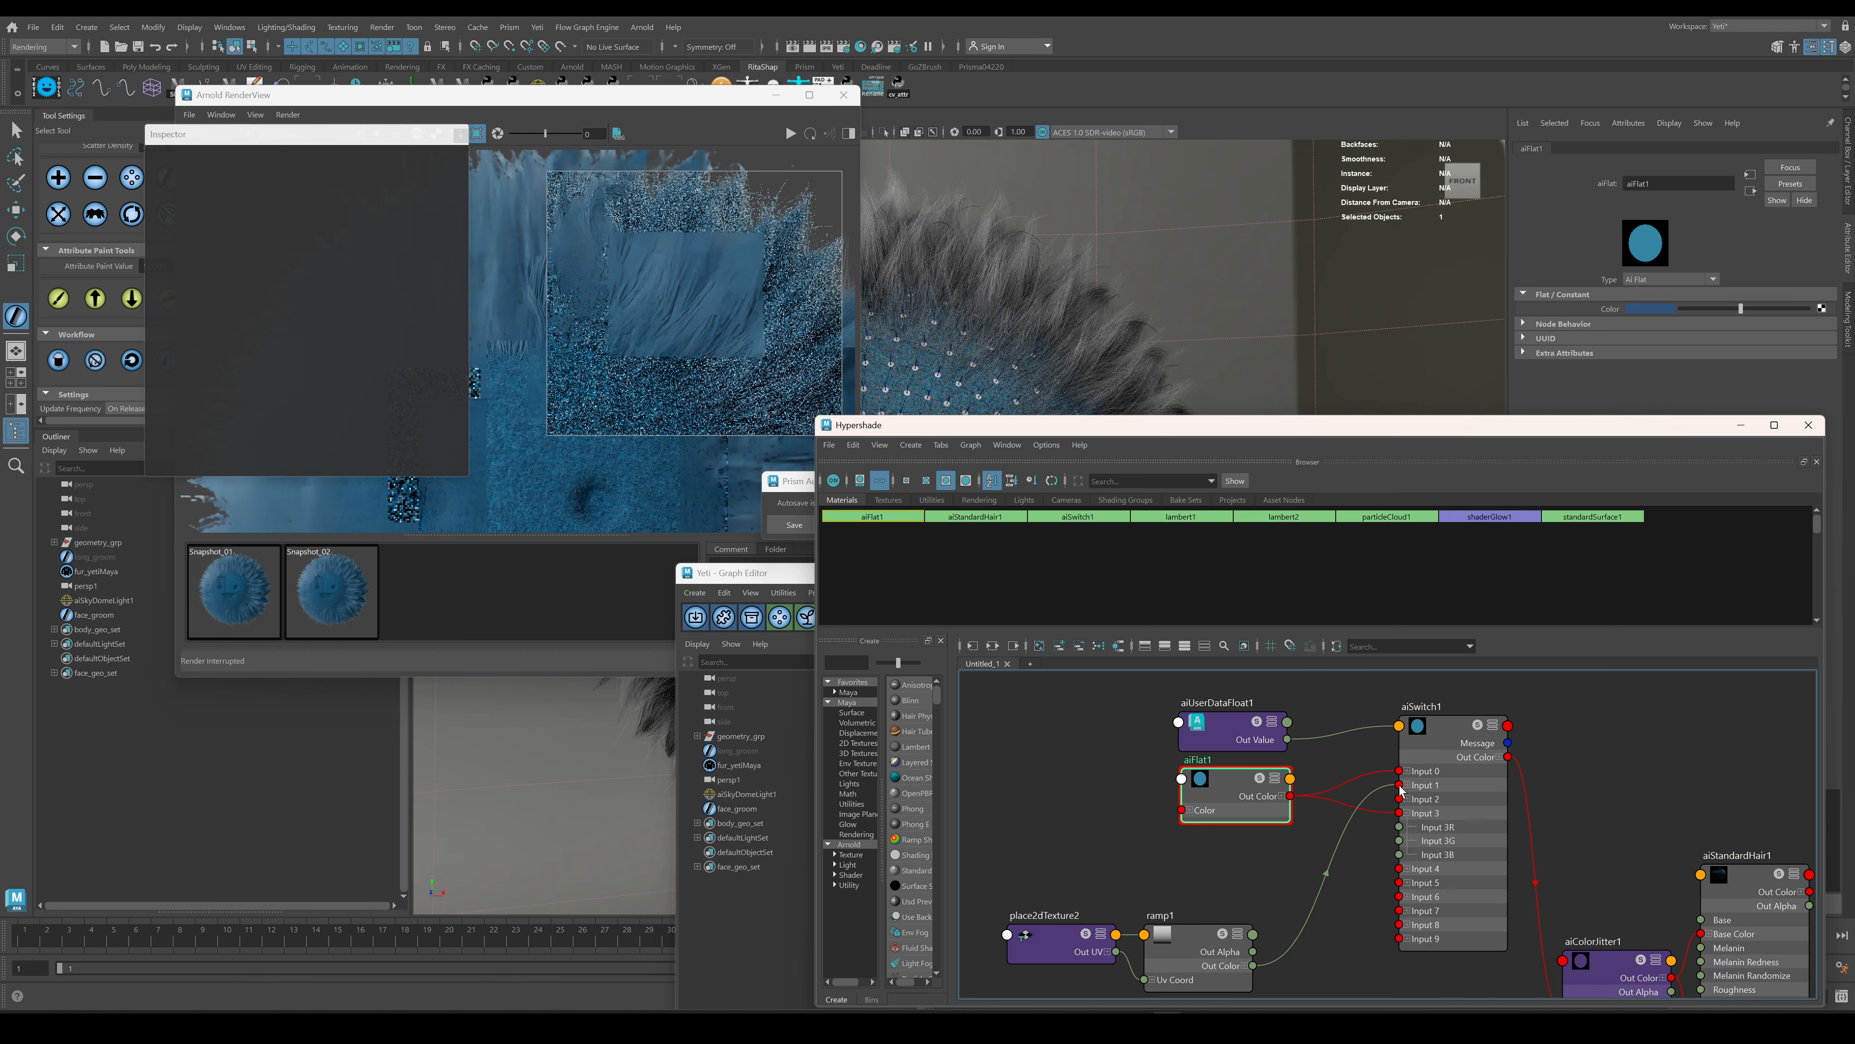
# Duplicate aiFlat1 and connect the copy's Out Color to Input 2 of aiSwitch1.
pyautogui.hotkey('ctrl', 'c')
pyautogui.hotkey('ctrl', 'v')
pyautogui.click(1242, 798)
pyautogui.hotkey('ctrl', 'd')
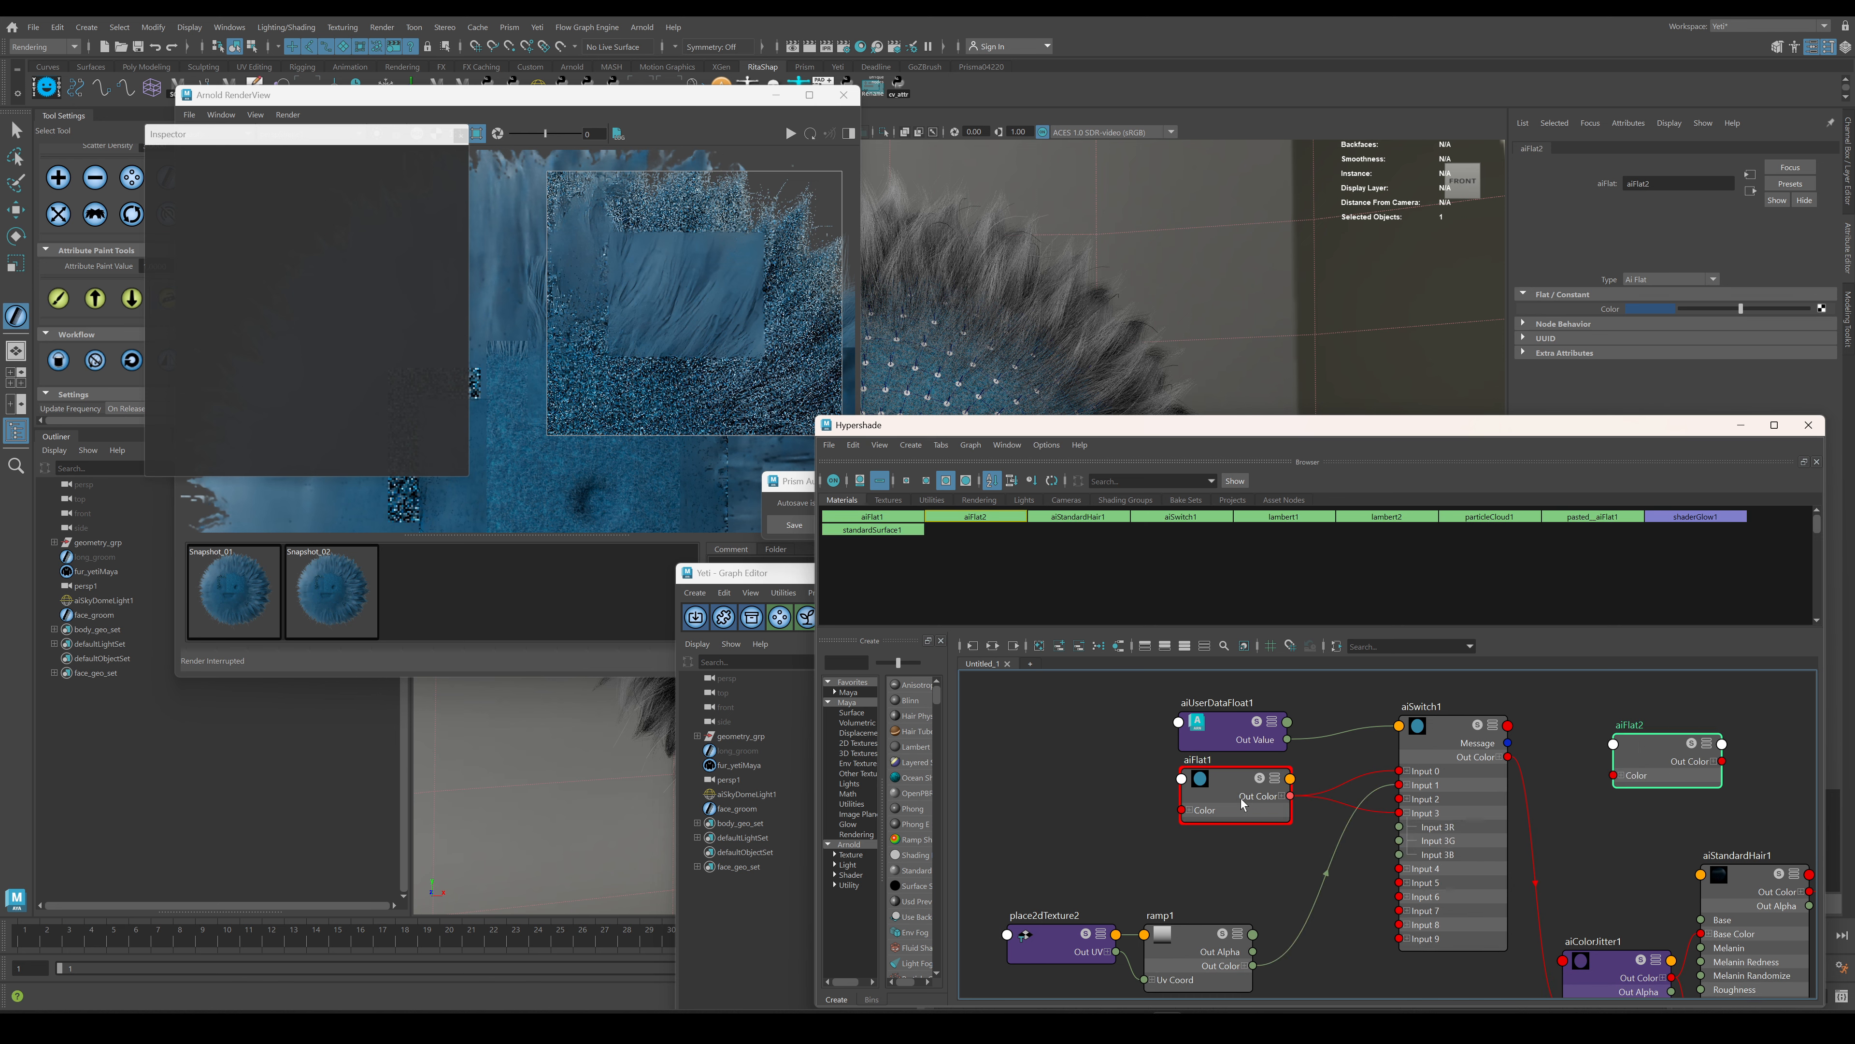
pyautogui.moveTo(1667, 749); pyautogui.dragTo(1230, 854)
pyautogui.moveTo(1286, 865); pyautogui.dragTo(1400, 800)
# Set aiFlat2's color to a lighter, less saturated blue.
pyautogui.click(1783, 308)
pyautogui.click(1665, 308)
pyautogui.moveTo(1696, 364); pyautogui.dragTo(1682, 363)
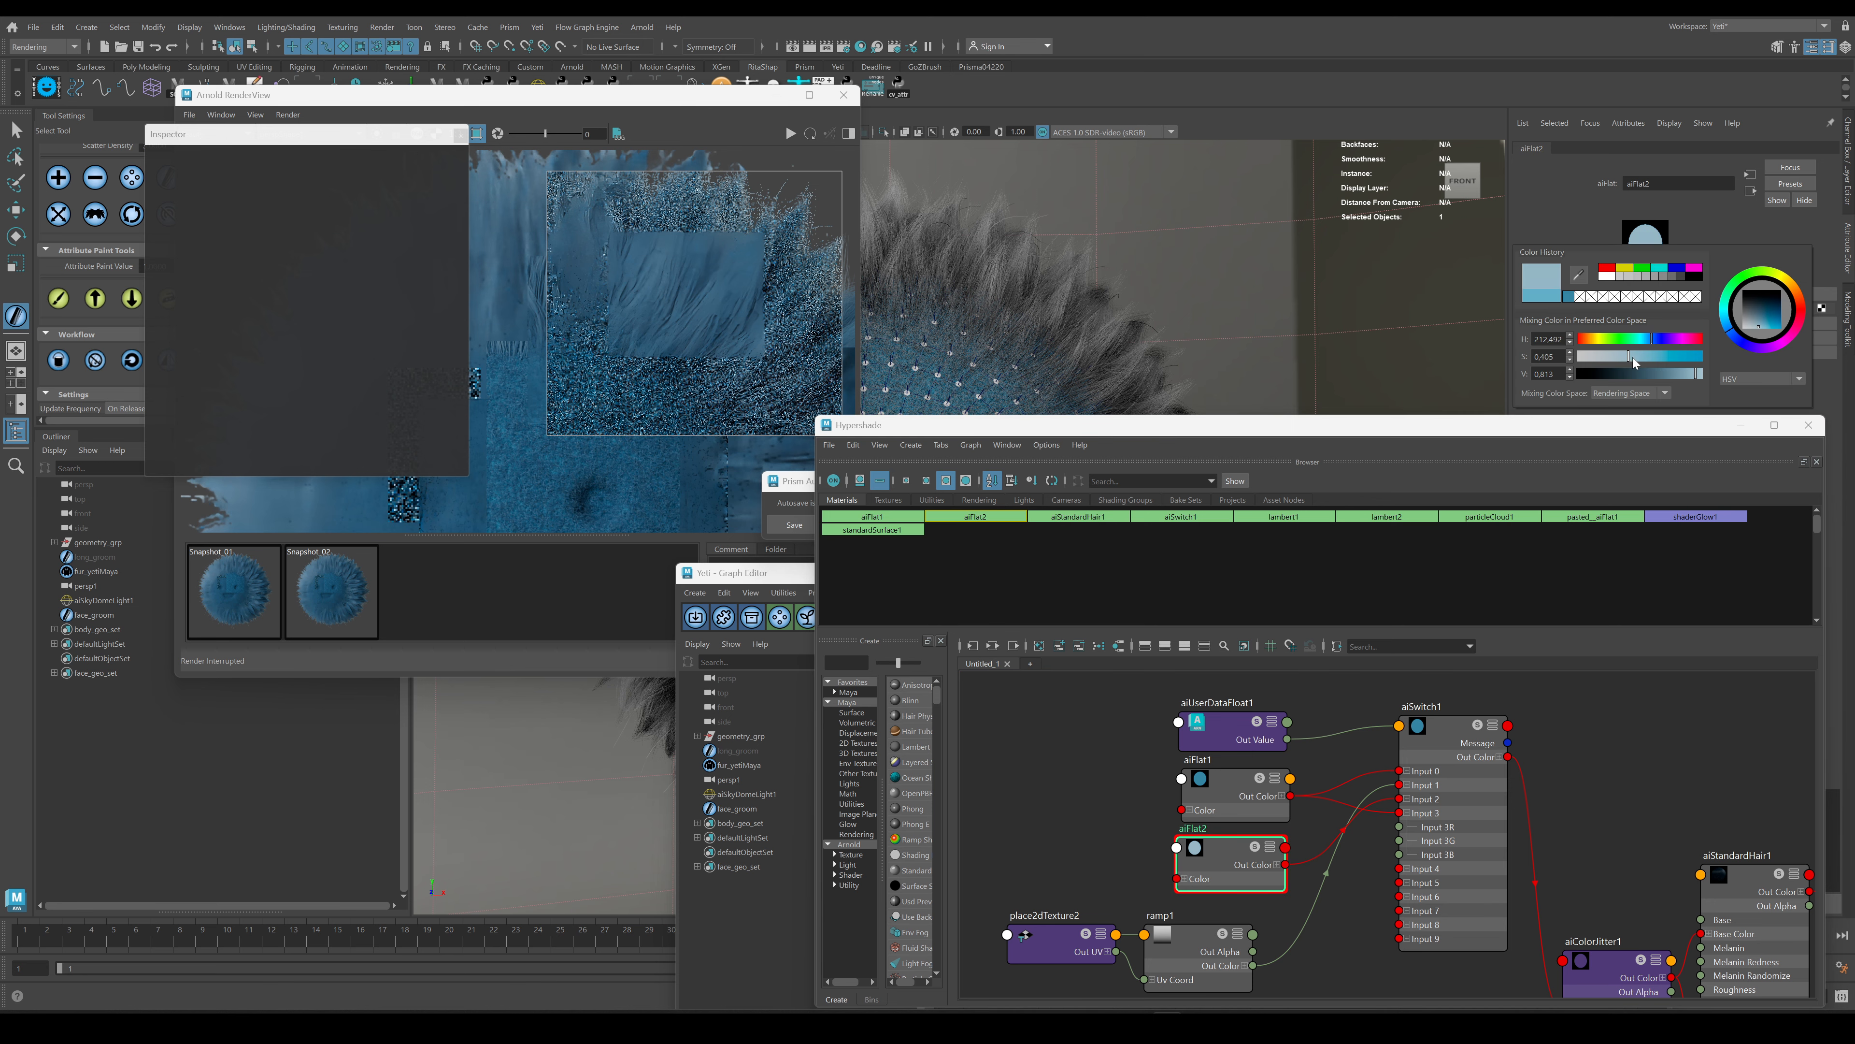
# Link aiFlat1 to the color of ramp1's first marker at position 0.
pyautogui.keyDown('alt'); pyautogui.moveTo(1336, 851); pyautogui.dragTo(1293, 825, button='middle'); pyautogui.keyUp('alt')
pyautogui.scroll(-1, 1293, 825)
pyautogui.click(1150, 923)
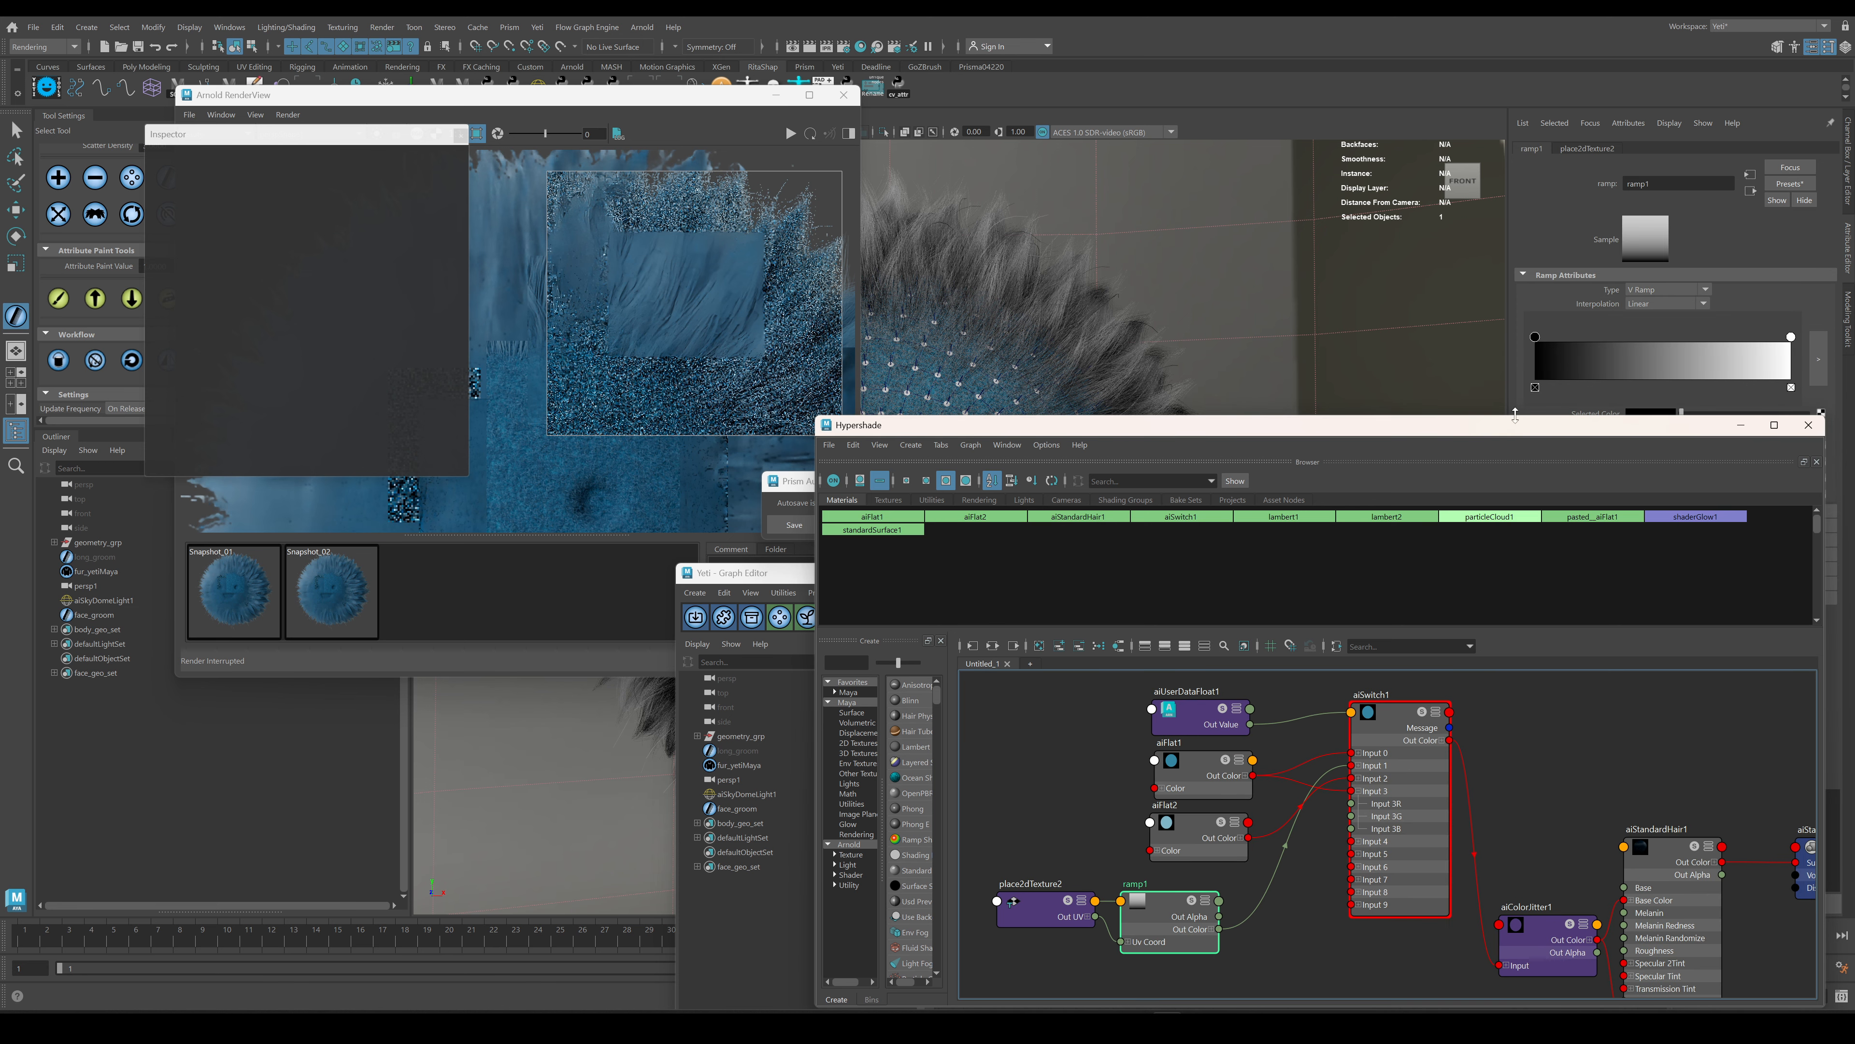
pyautogui.middleClick(1199, 763)
pyautogui.moveTo(1307, 425); pyautogui.dragTo(1325, 520)
pyautogui.moveTo(1217, 858); pyautogui.dragTo(1612, 414, button='middle')
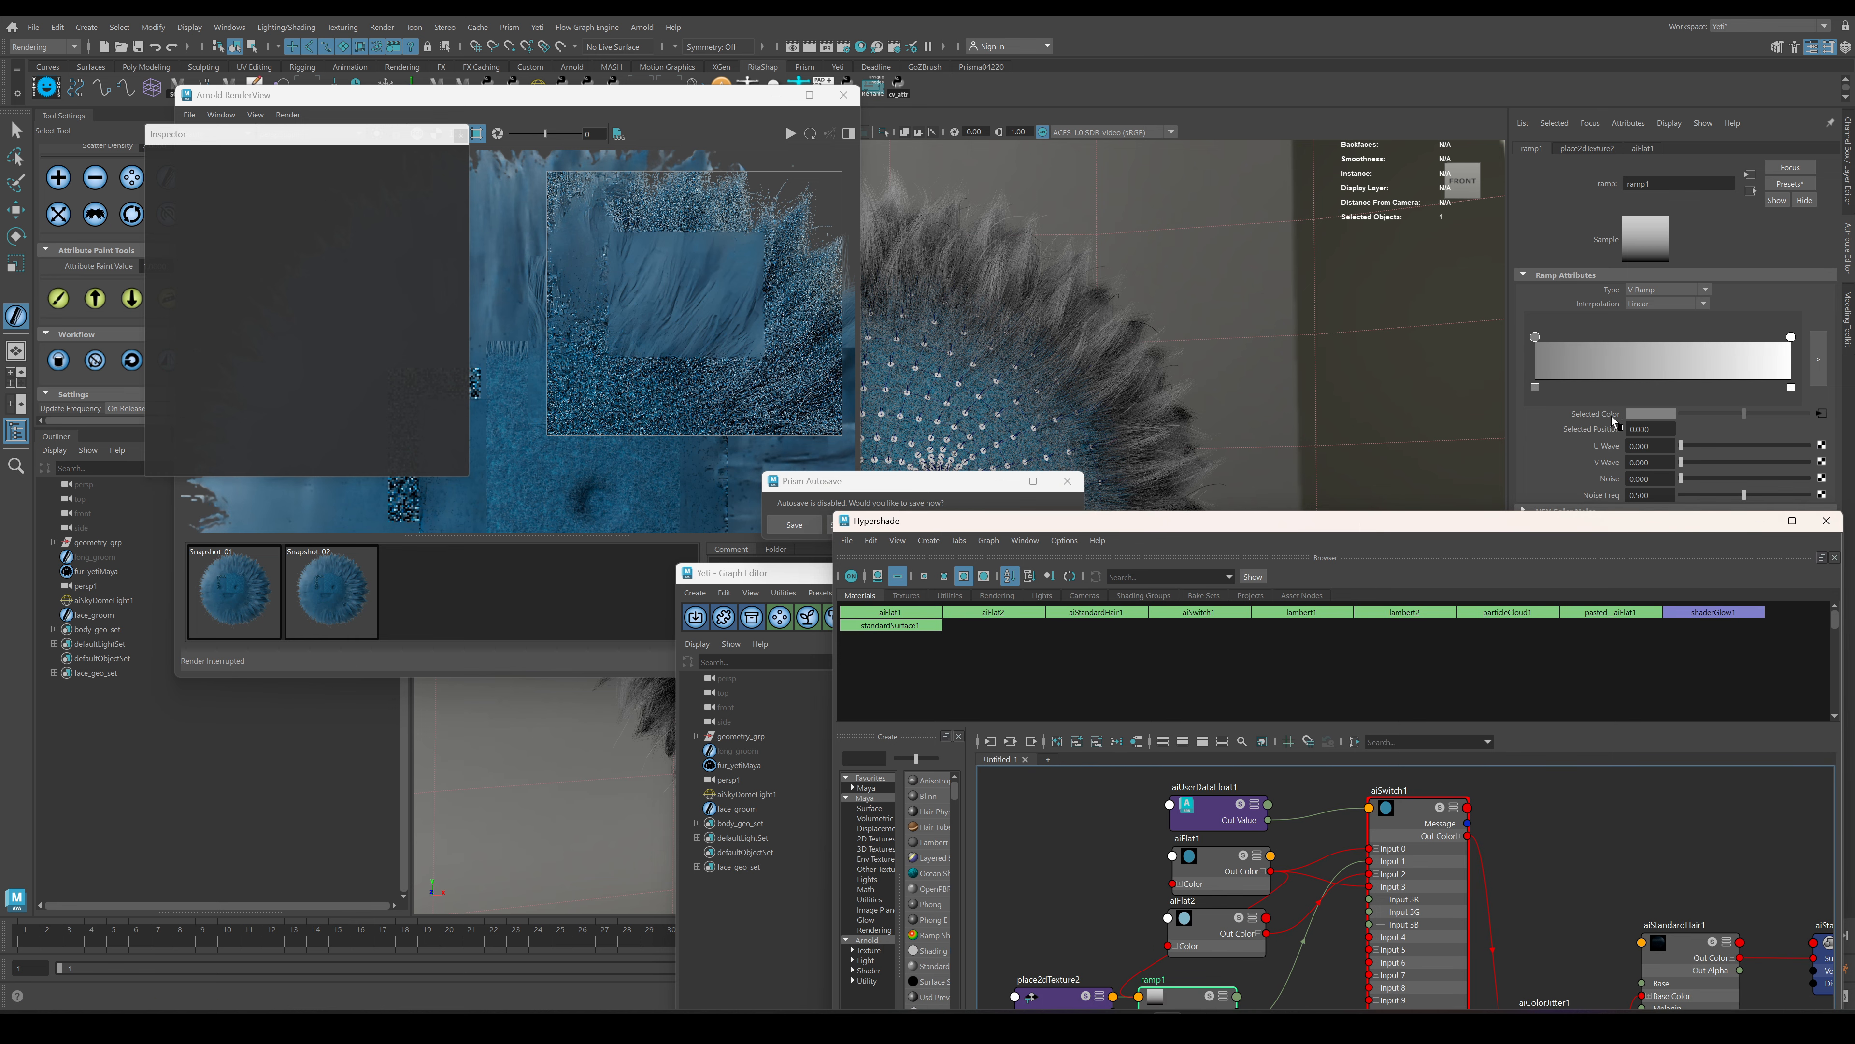
# Set the color of ramp1's end marker to a bright blue based on the recent color history.
pyautogui.keyDown('alt'); pyautogui.moveTo(1212, 970); pyautogui.dragTo(1221, 914, button='middle'); pyautogui.keyUp('alt')
pyautogui.click(1790, 337)
pyautogui.click(1654, 413)
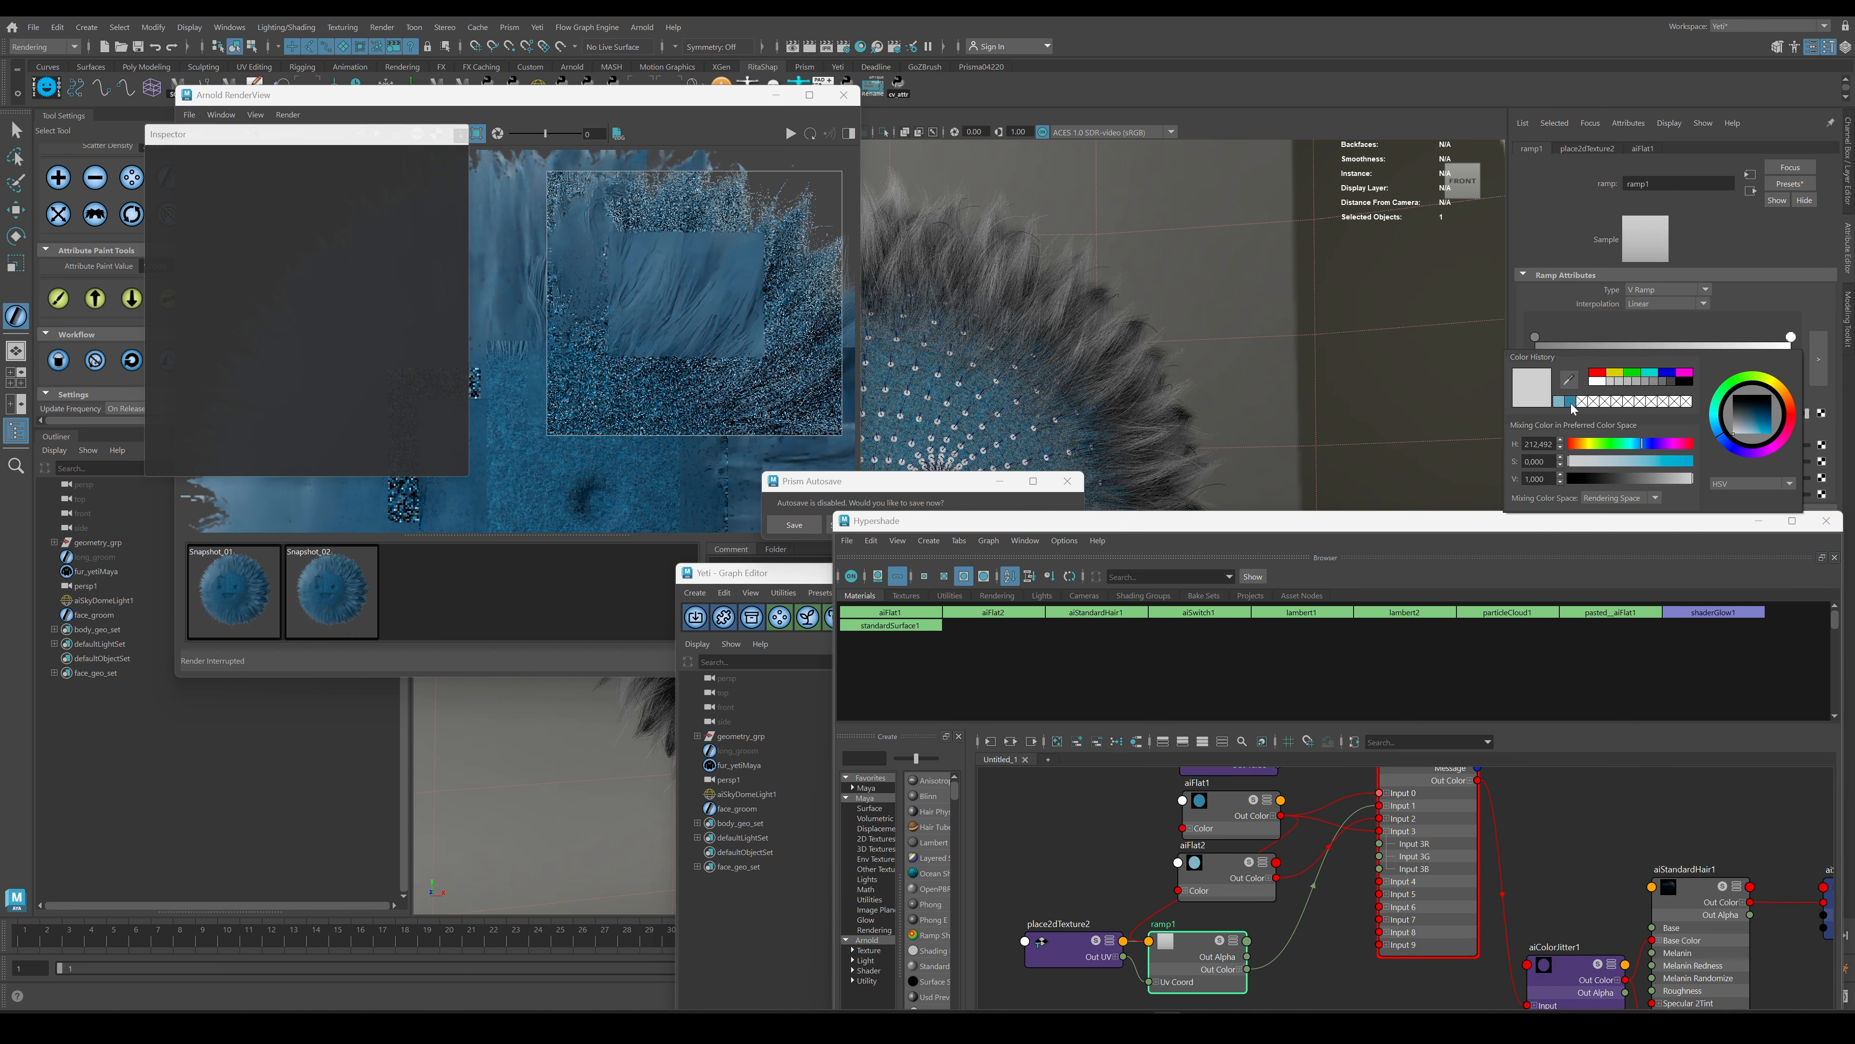
pyautogui.click(1570, 402)
pyautogui.moveTo(1668, 478); pyautogui.dragTo(1681, 479)
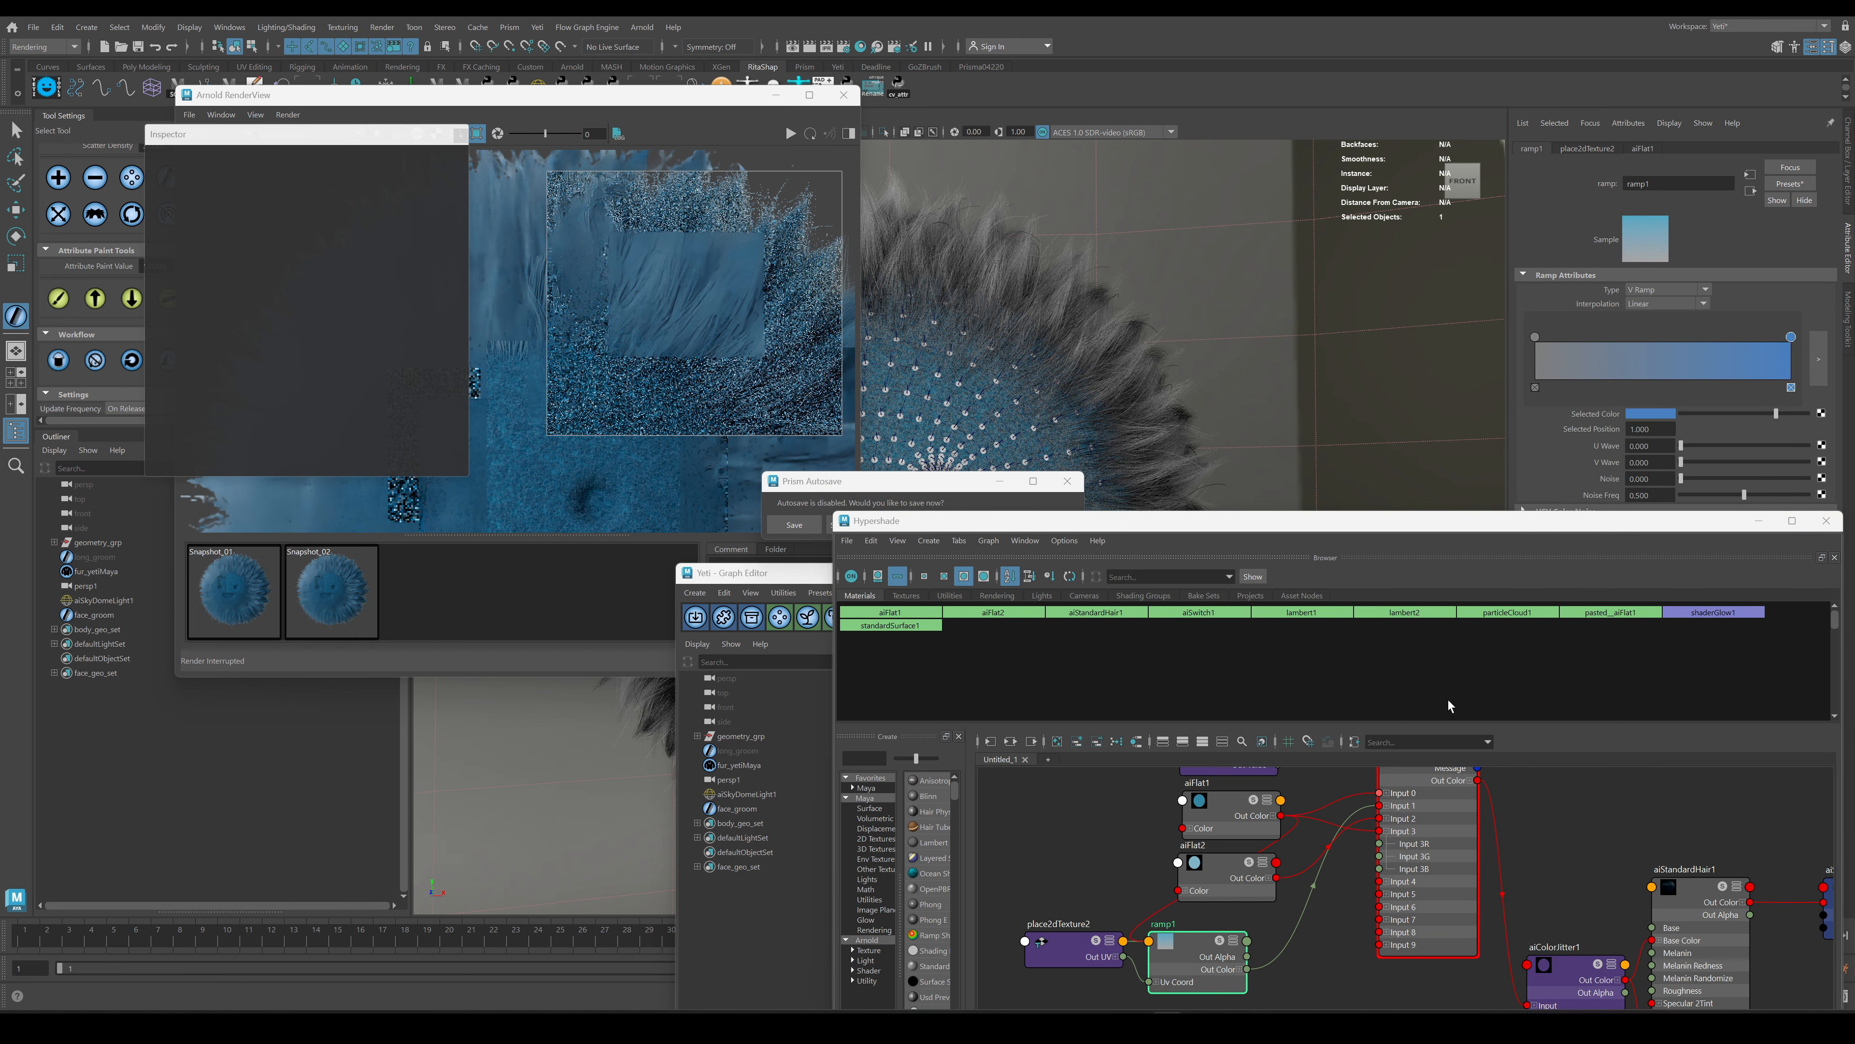
# Try pure red as ramp1's end color and rerun the Arnold render of the fur region.
pyautogui.scroll(-3, 1307, 913)
pyautogui.click(591, 259)
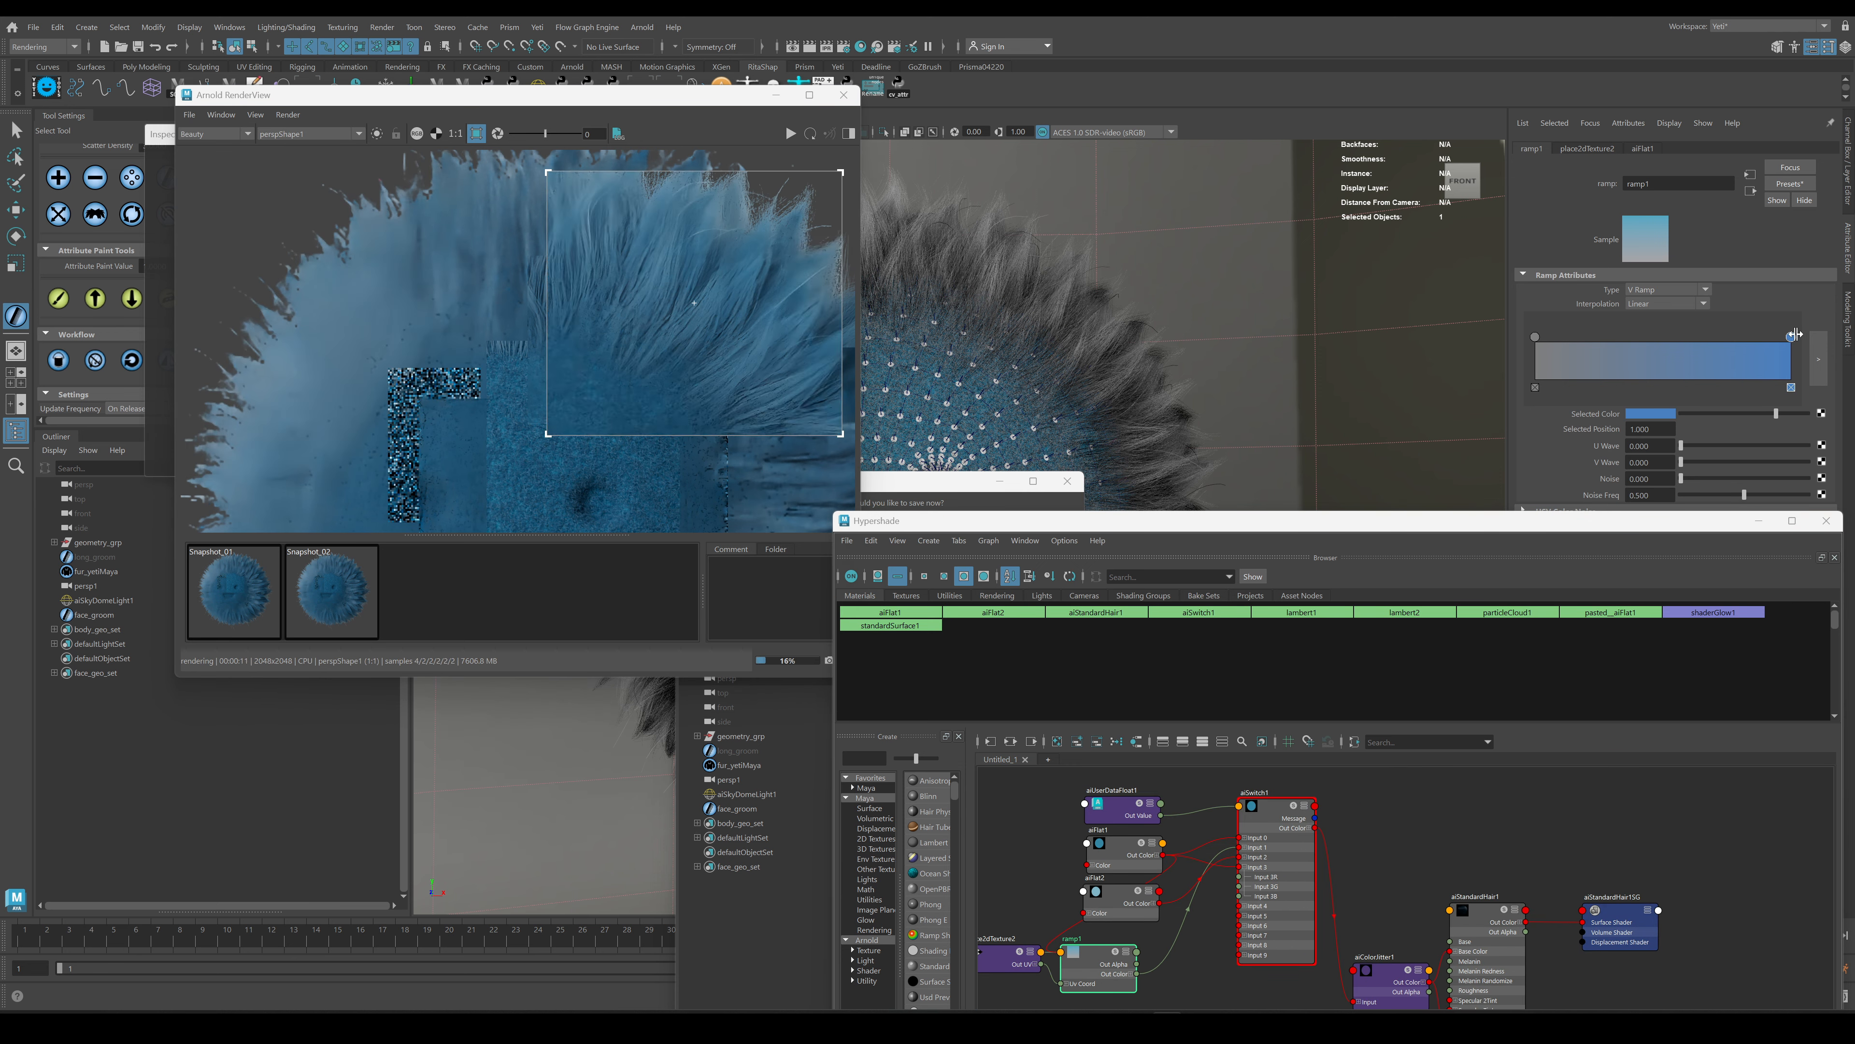
pyautogui.click(1651, 413)
pyautogui.click(1598, 373)
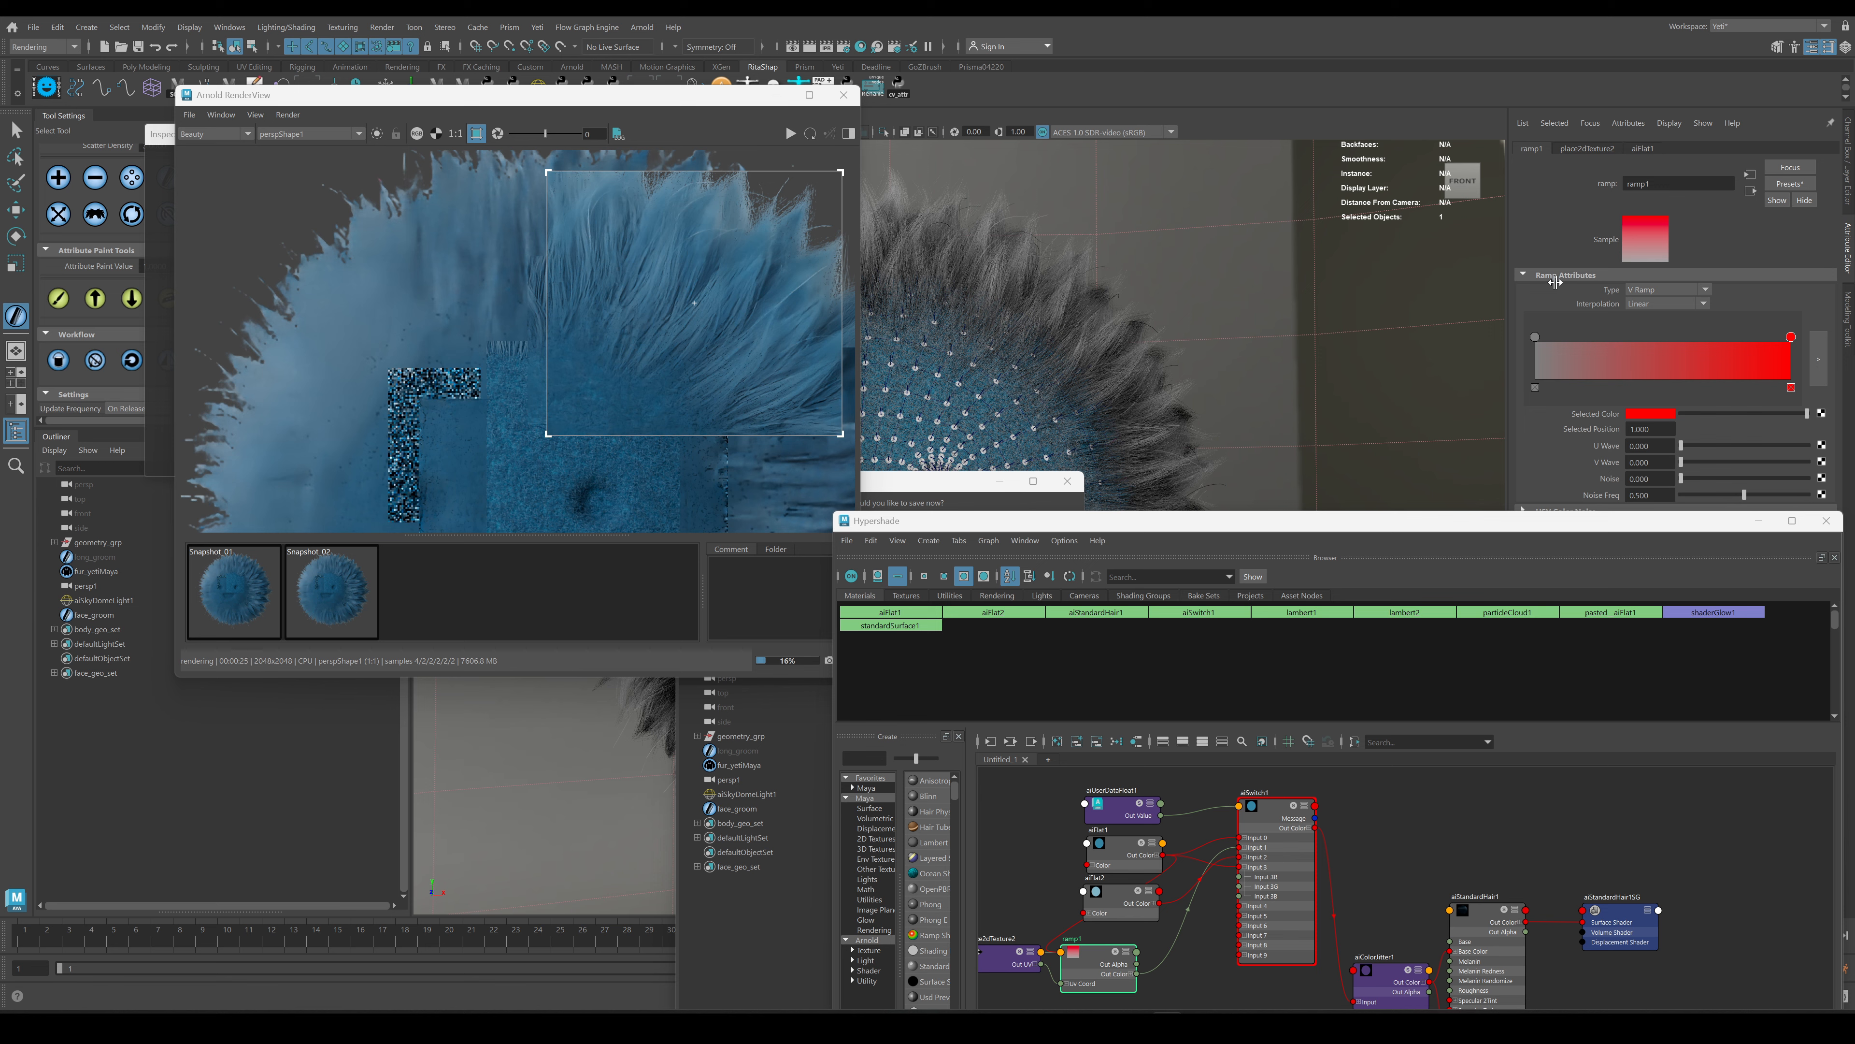
pyautogui.click(791, 134)
# Set ramp1's end color back to blue and its interpolation to Exponential Up.
pyautogui.click(1651, 414)
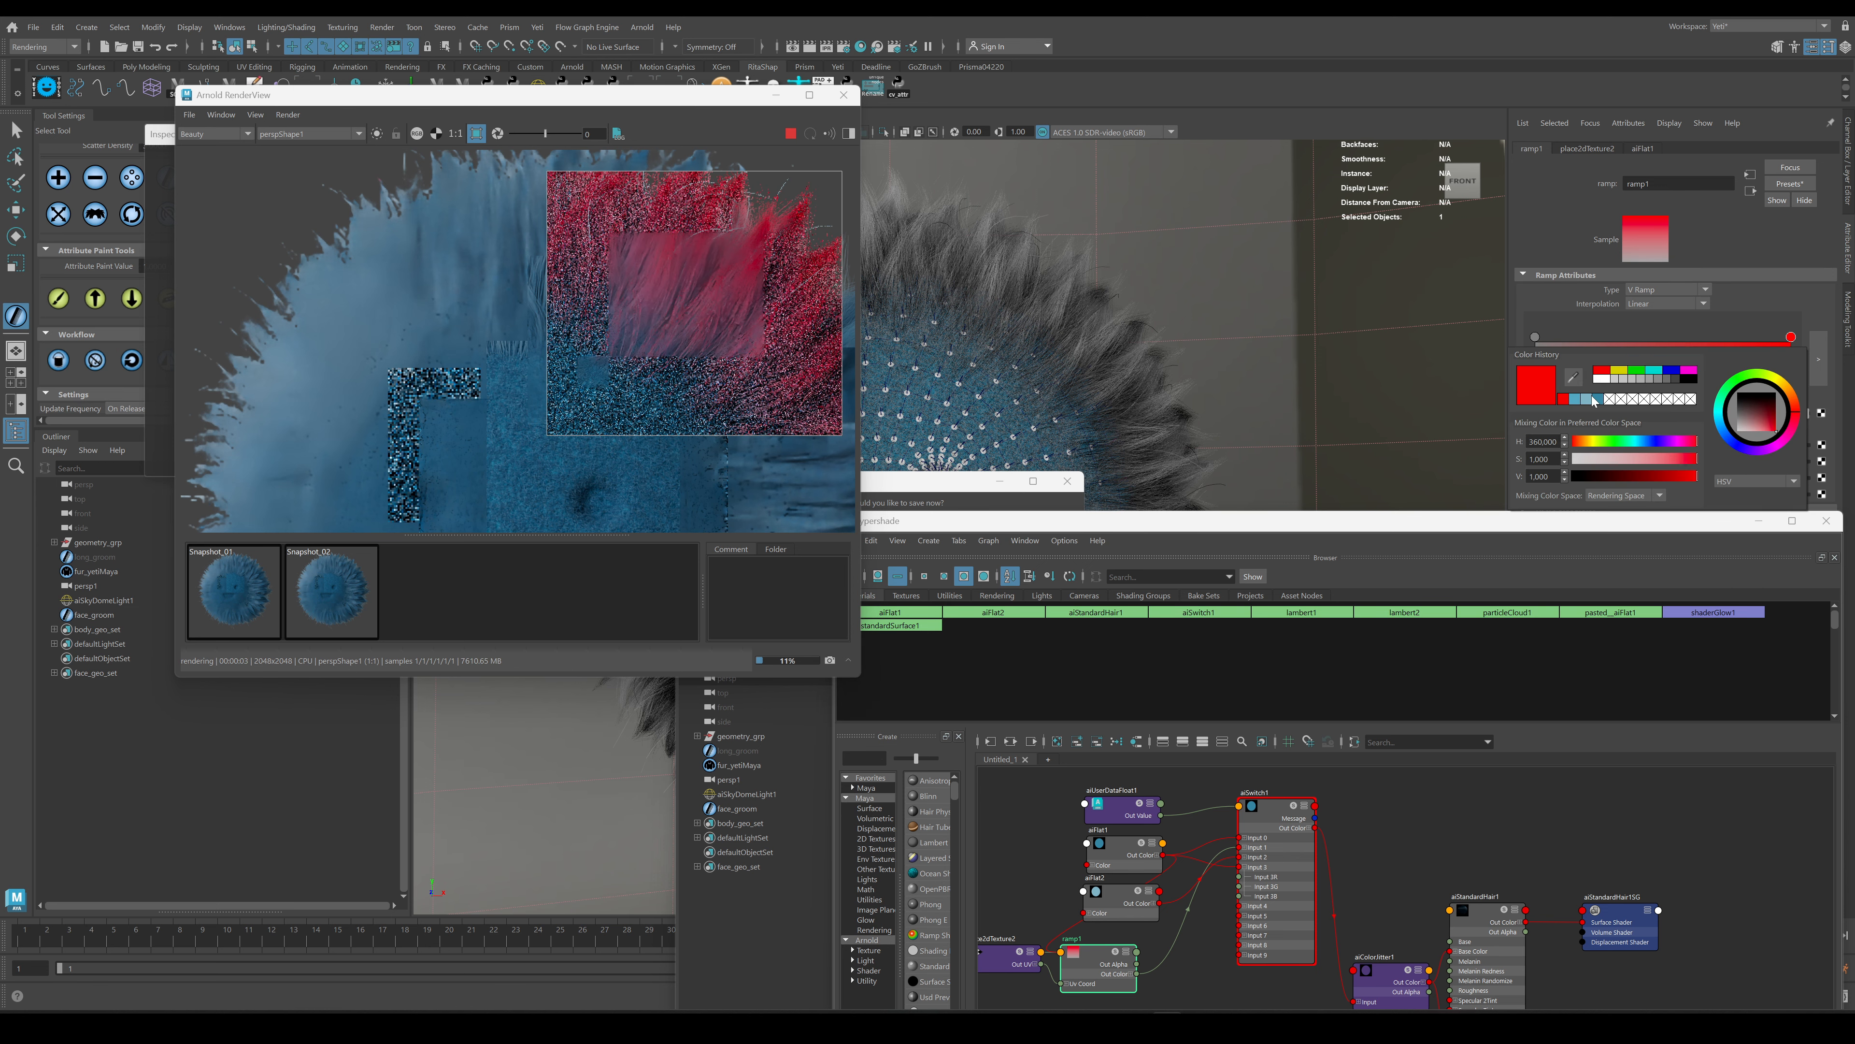
pyautogui.click(1580, 405)
pyautogui.click(1665, 303)
# Move ramp1's base color marker to about position 0.119 and the blue marker to about 0.77.
pyautogui.click(1619, 340)
pyautogui.moveTo(1619, 340); pyautogui.dragTo(1631, 336)
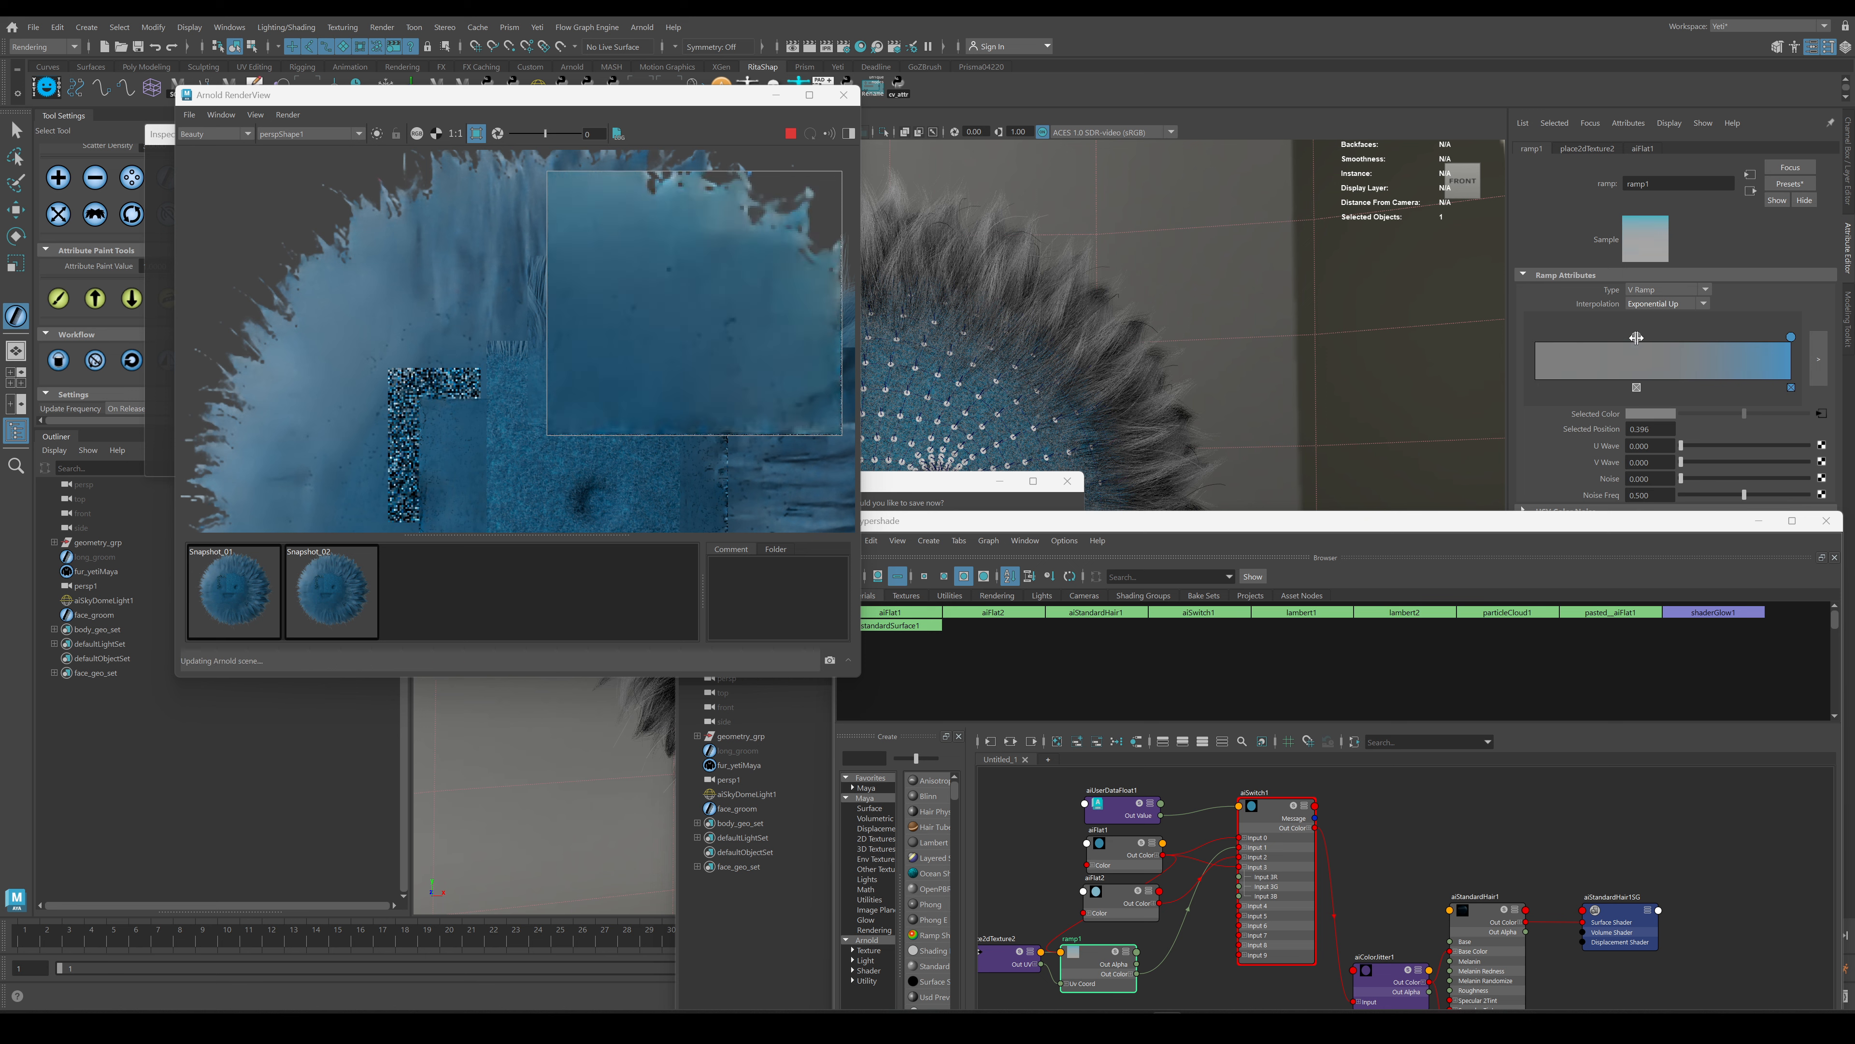
pyautogui.moveTo(1791, 337); pyautogui.dragTo(1751, 338)
pyautogui.moveTo(1631, 337); pyautogui.dragTo(1566, 336)
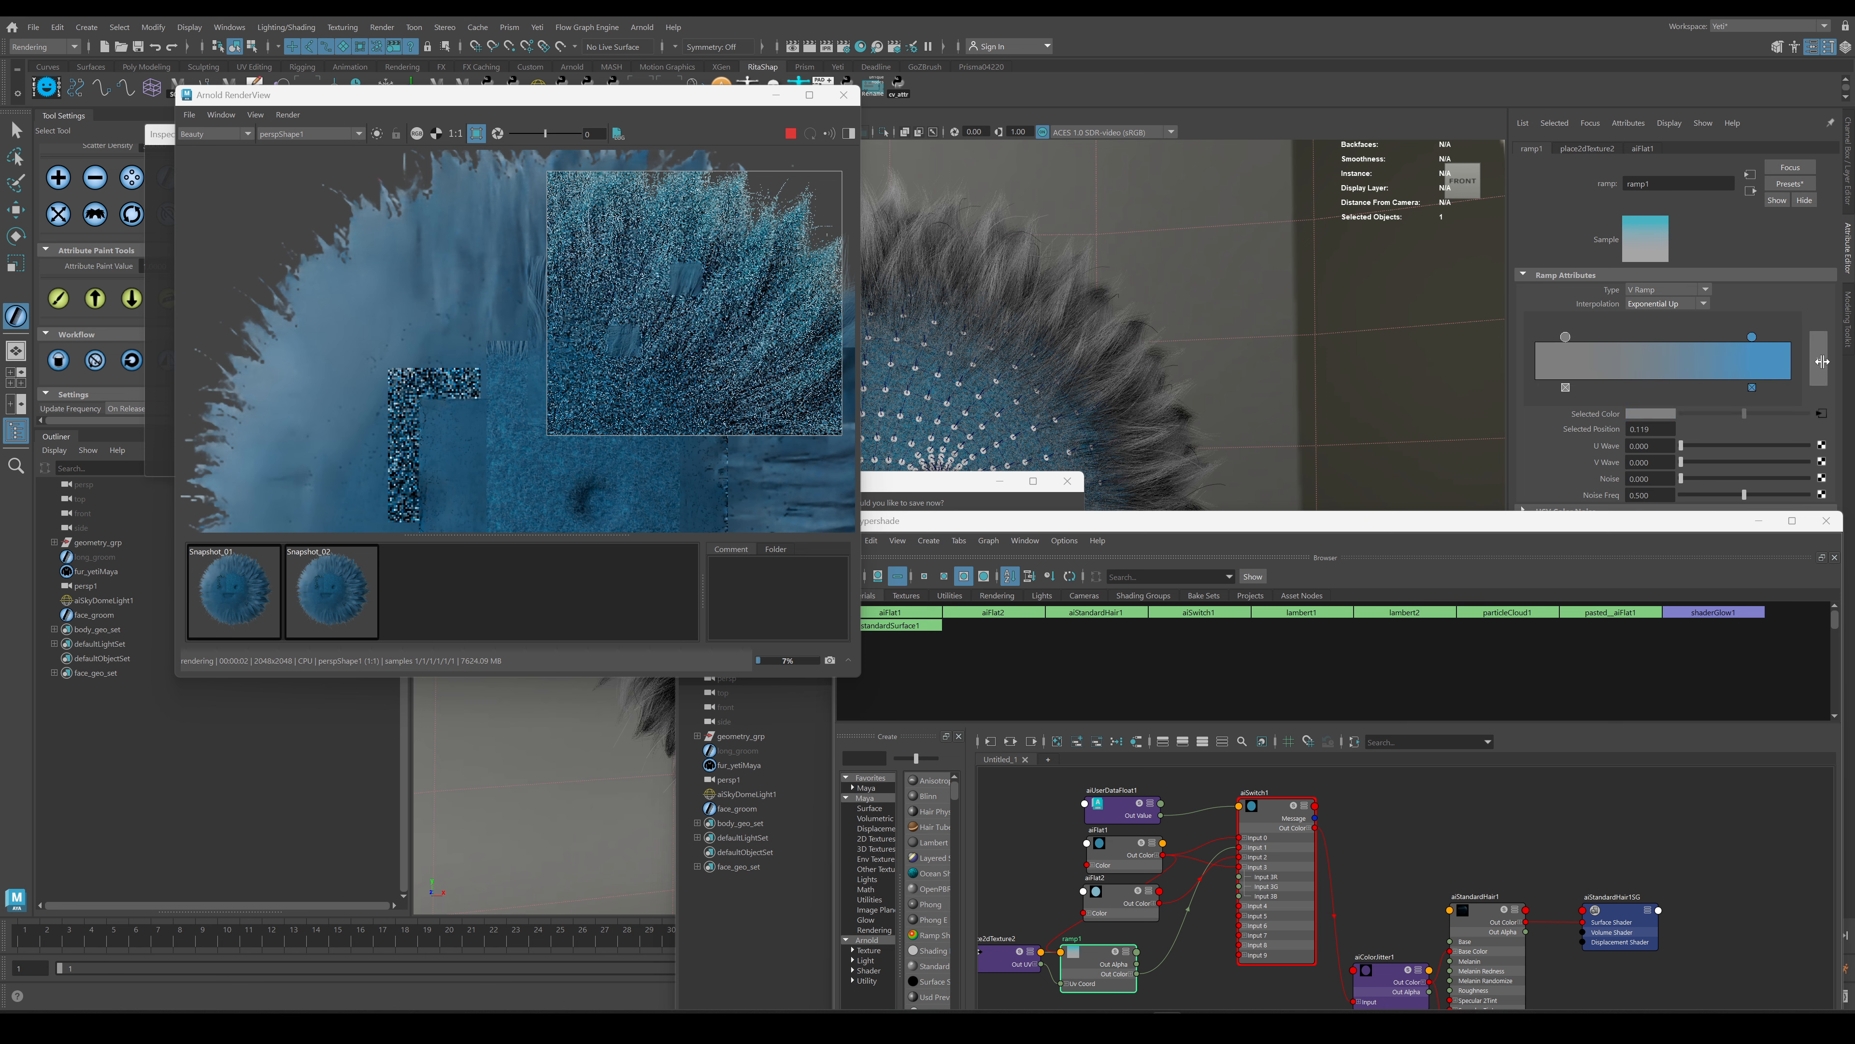
pyautogui.moveTo(1752, 336); pyautogui.dragTo(1732, 336)
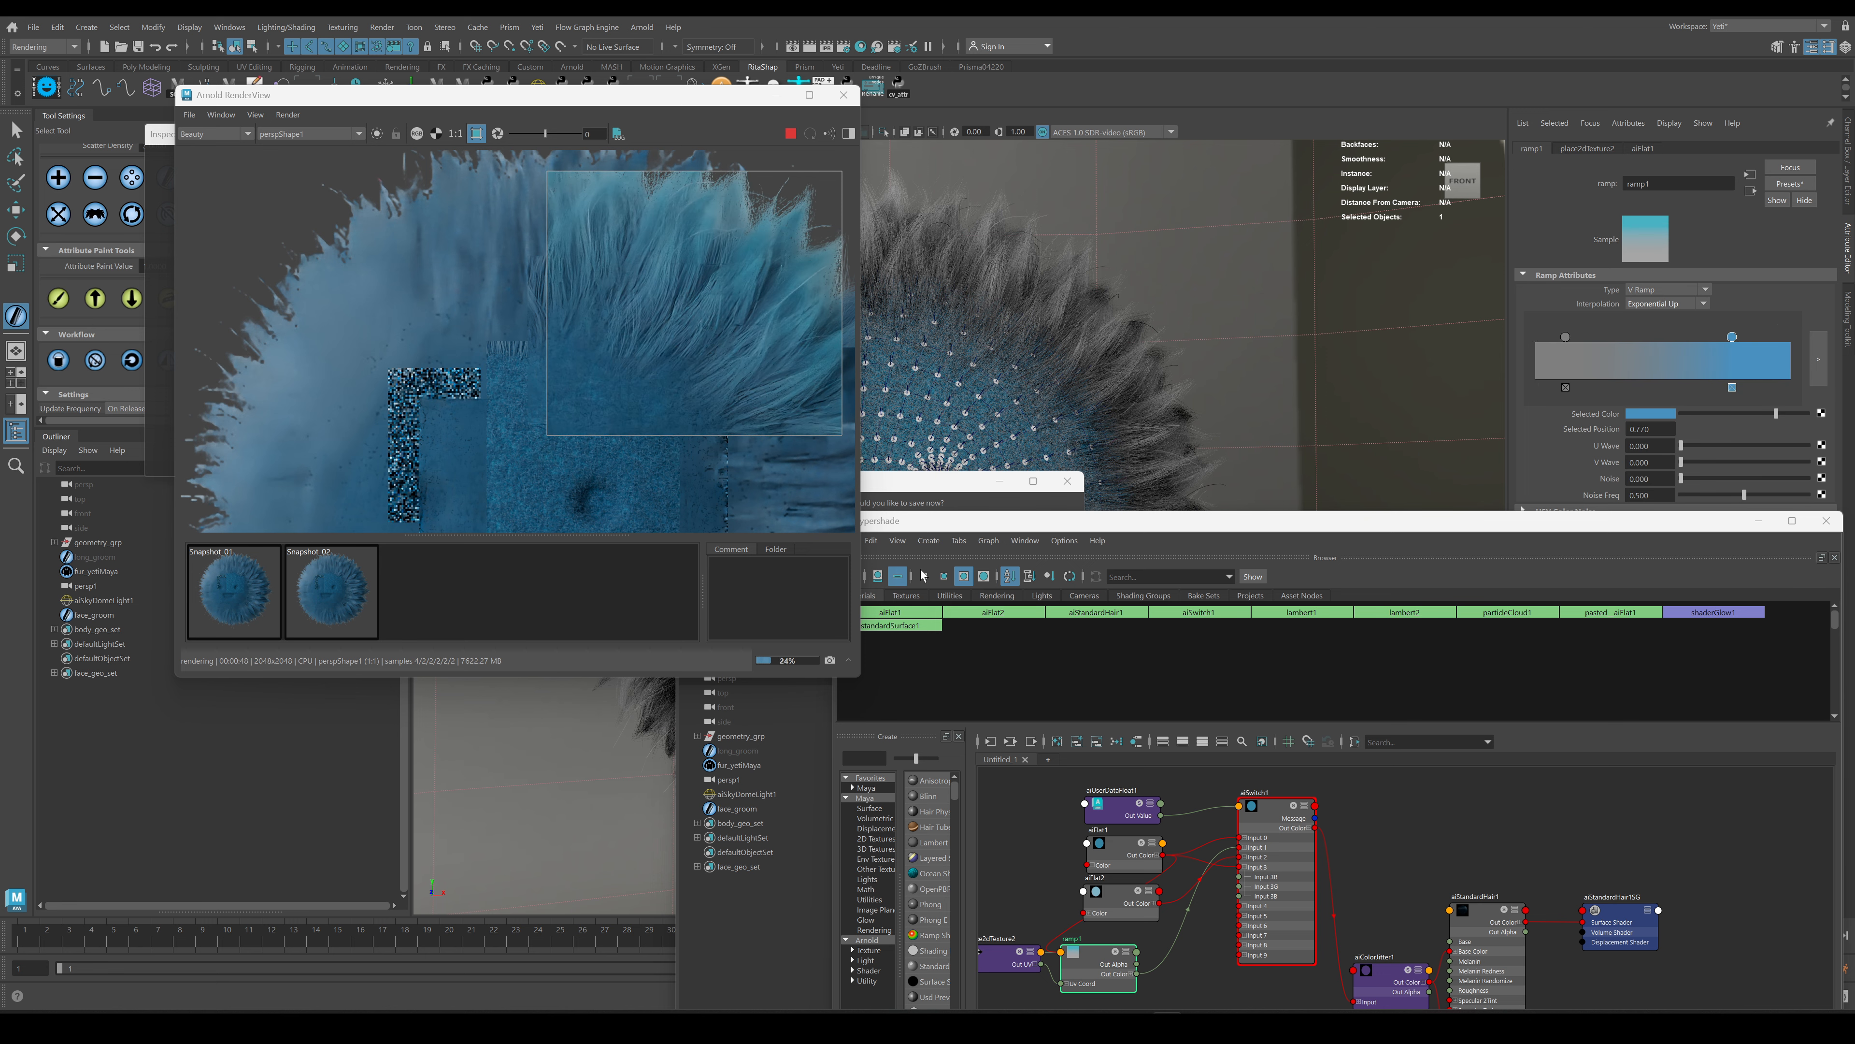
# Insert an Attribute node after the Merge in fur_yetiMaya's graph, defining a uniform float attribute id_hair with default id.
pyautogui.scroll(-2, 722, 319)
pyautogui.keyDown('alt'); pyautogui.moveTo(1038, 847); pyautogui.dragTo(1050, 837, button='middle'); pyautogui.keyUp('alt')
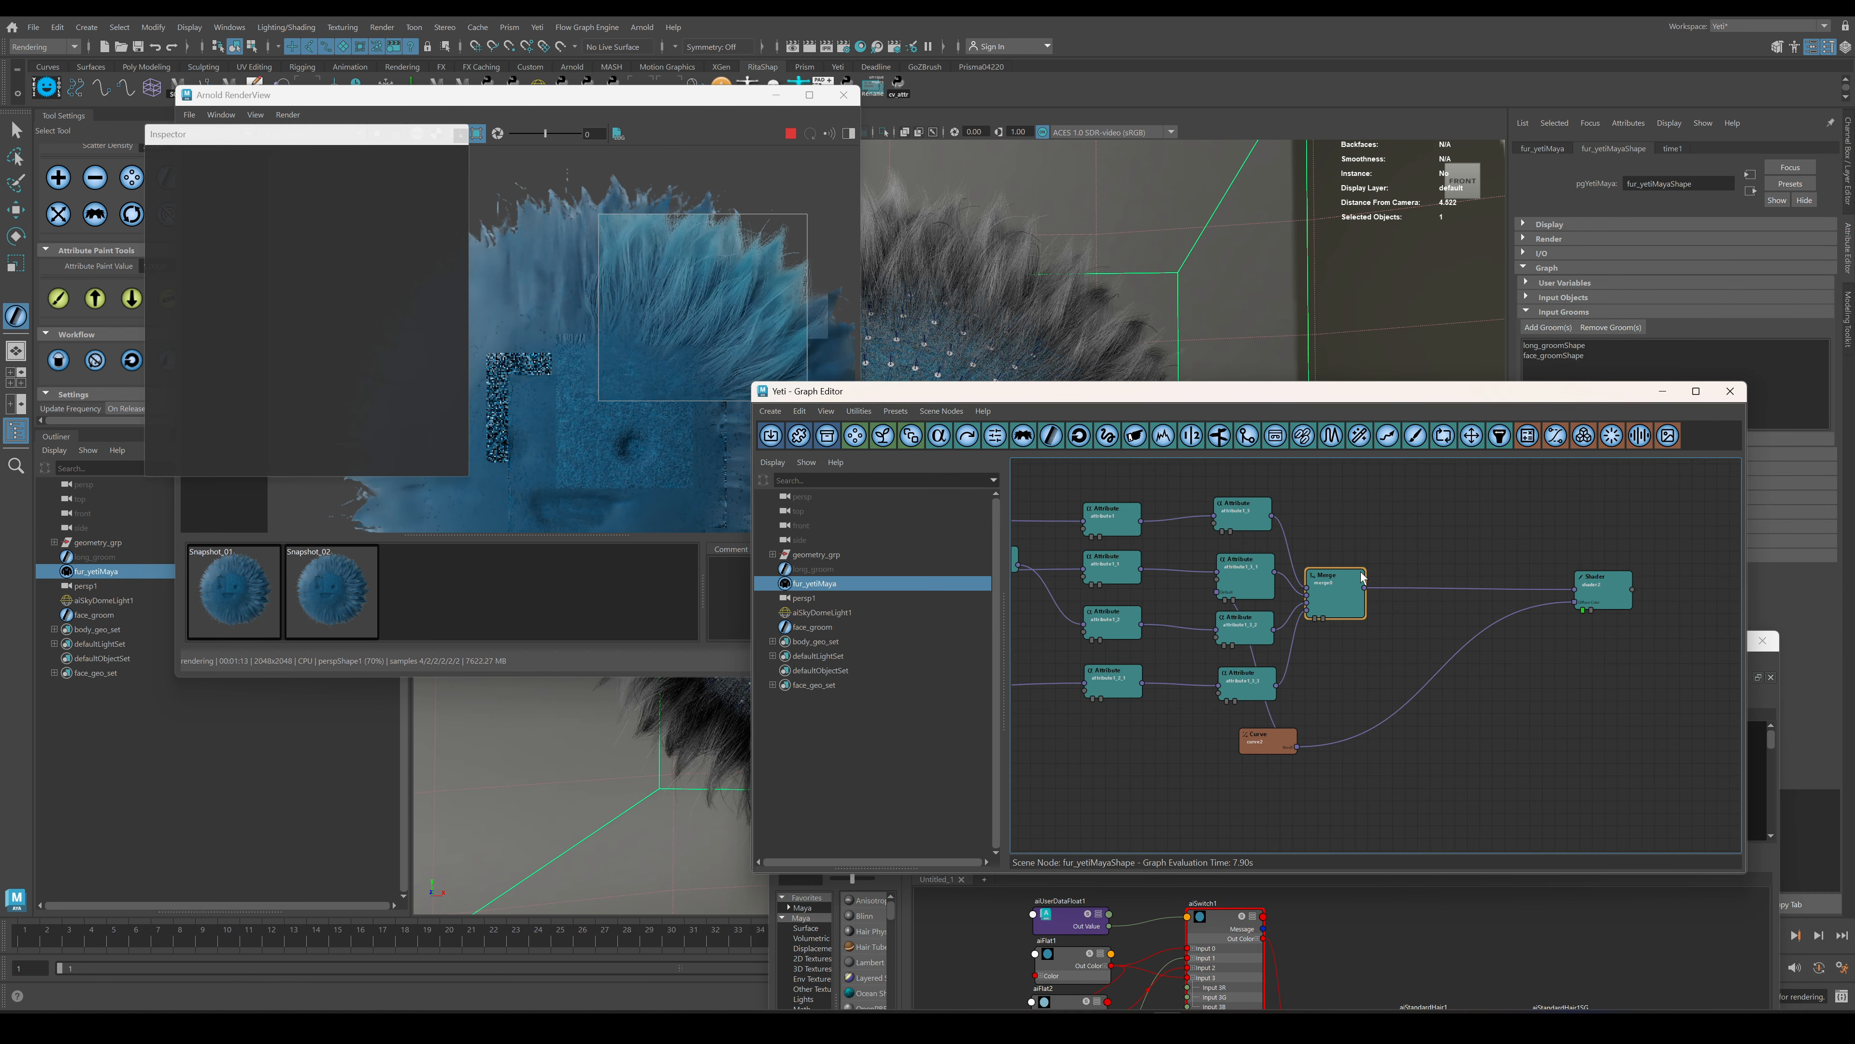
pyautogui.click(1404, 585)
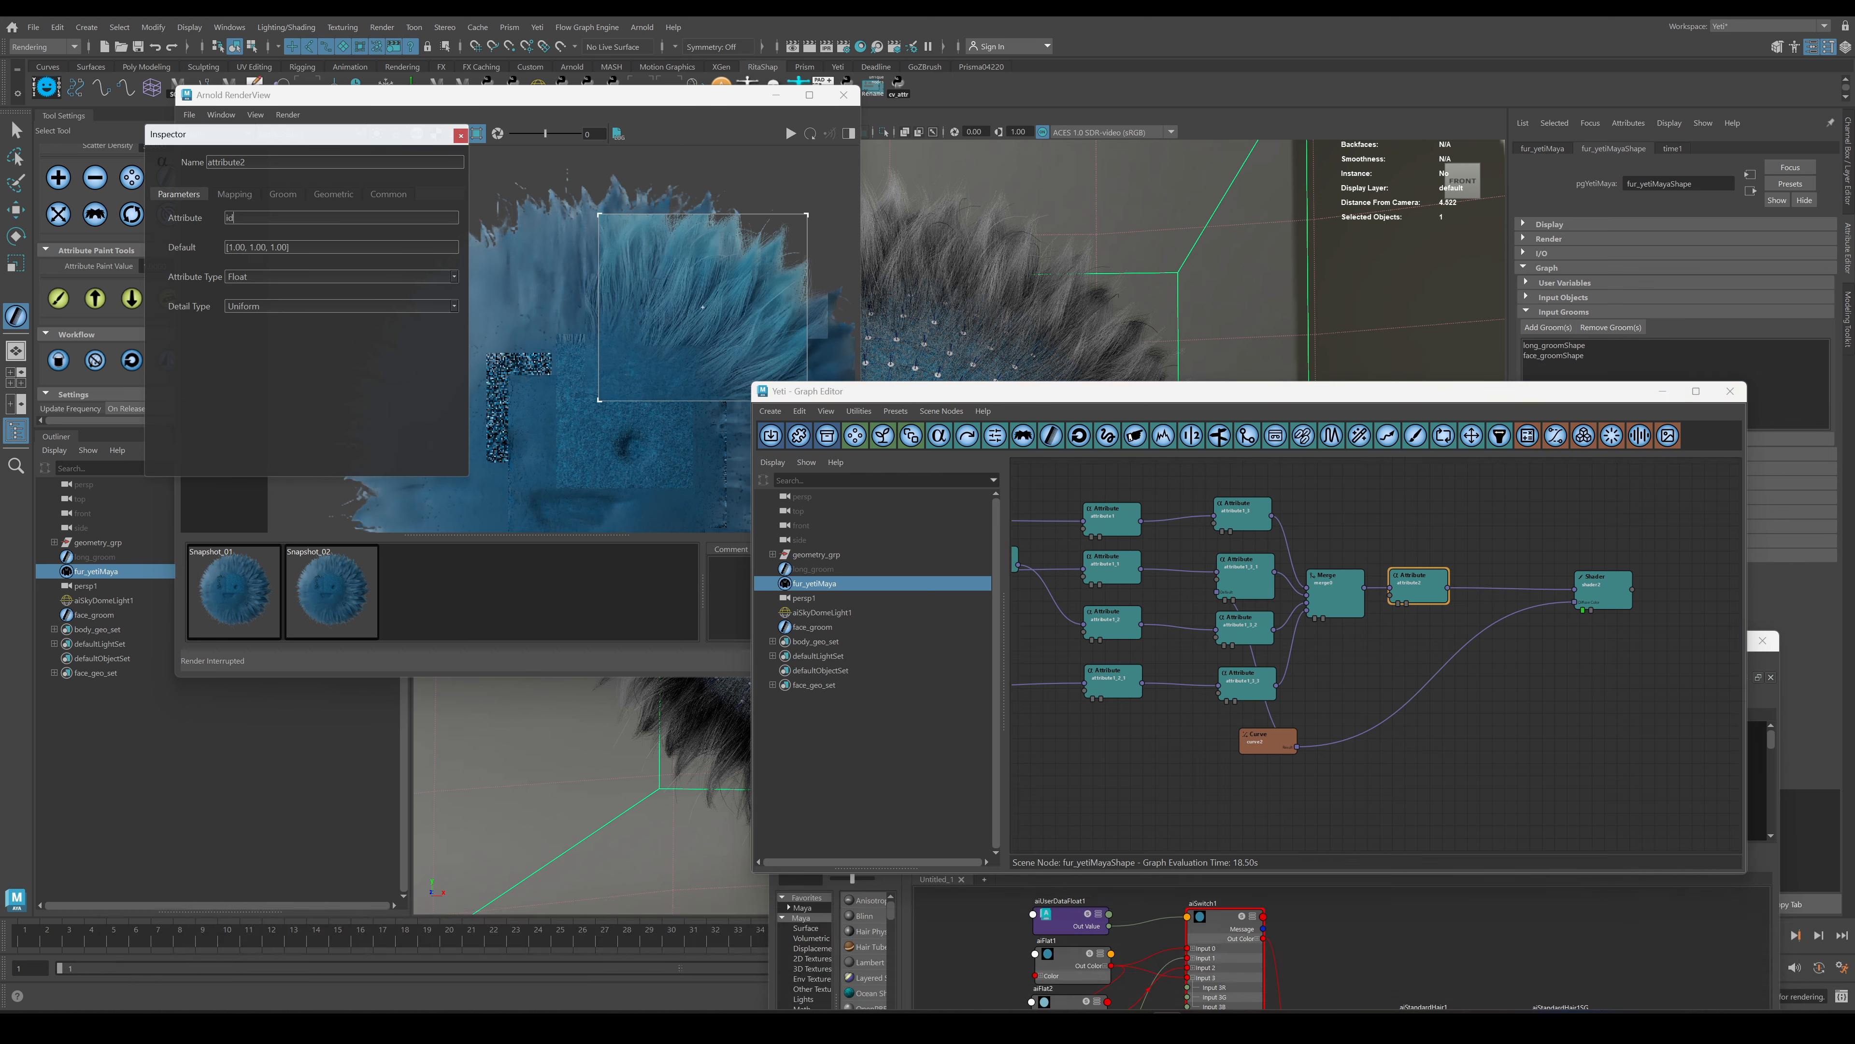
pyautogui.click(234, 218)
pyautogui.click(275, 306)
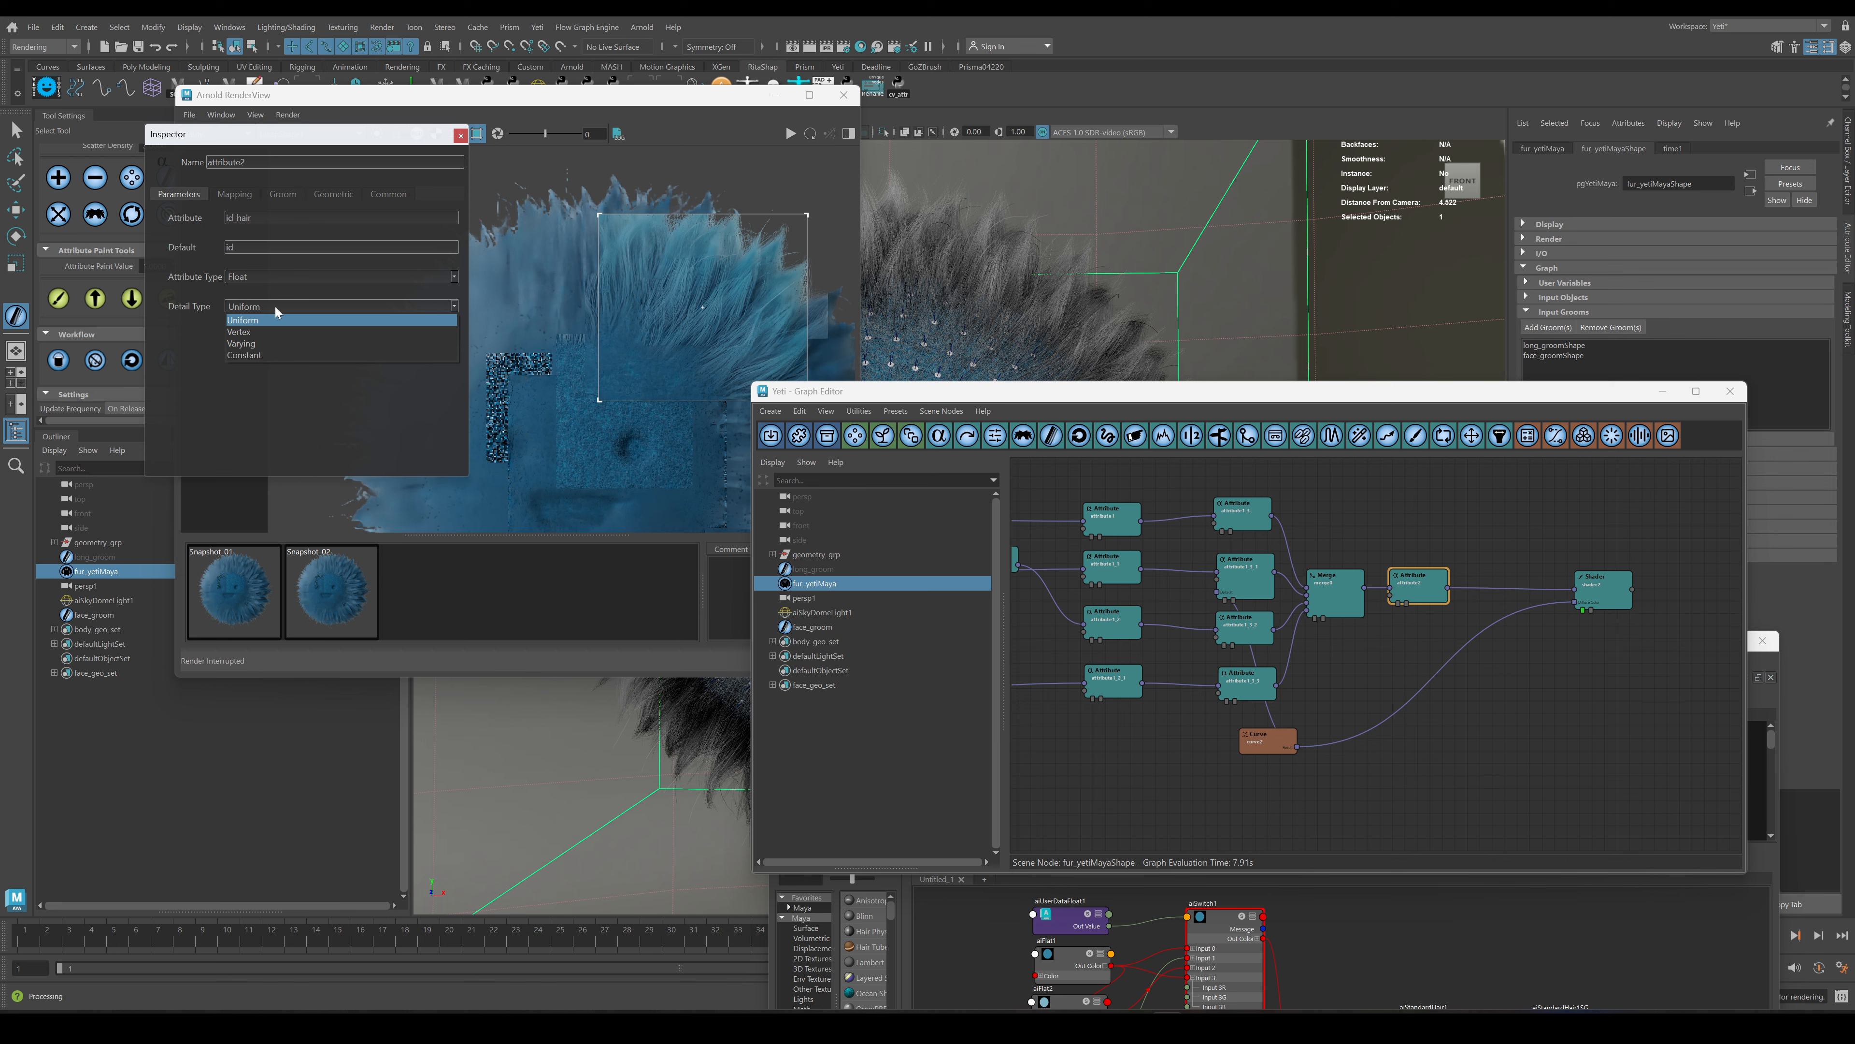
pyautogui.click(277, 308)
# Try id_hair as the Yeti shader's Diffuse Color after disconnecting the Curve node from it.
pyautogui.click(1512, 618)
pyautogui.press('Delete')
pyautogui.click(1603, 587)
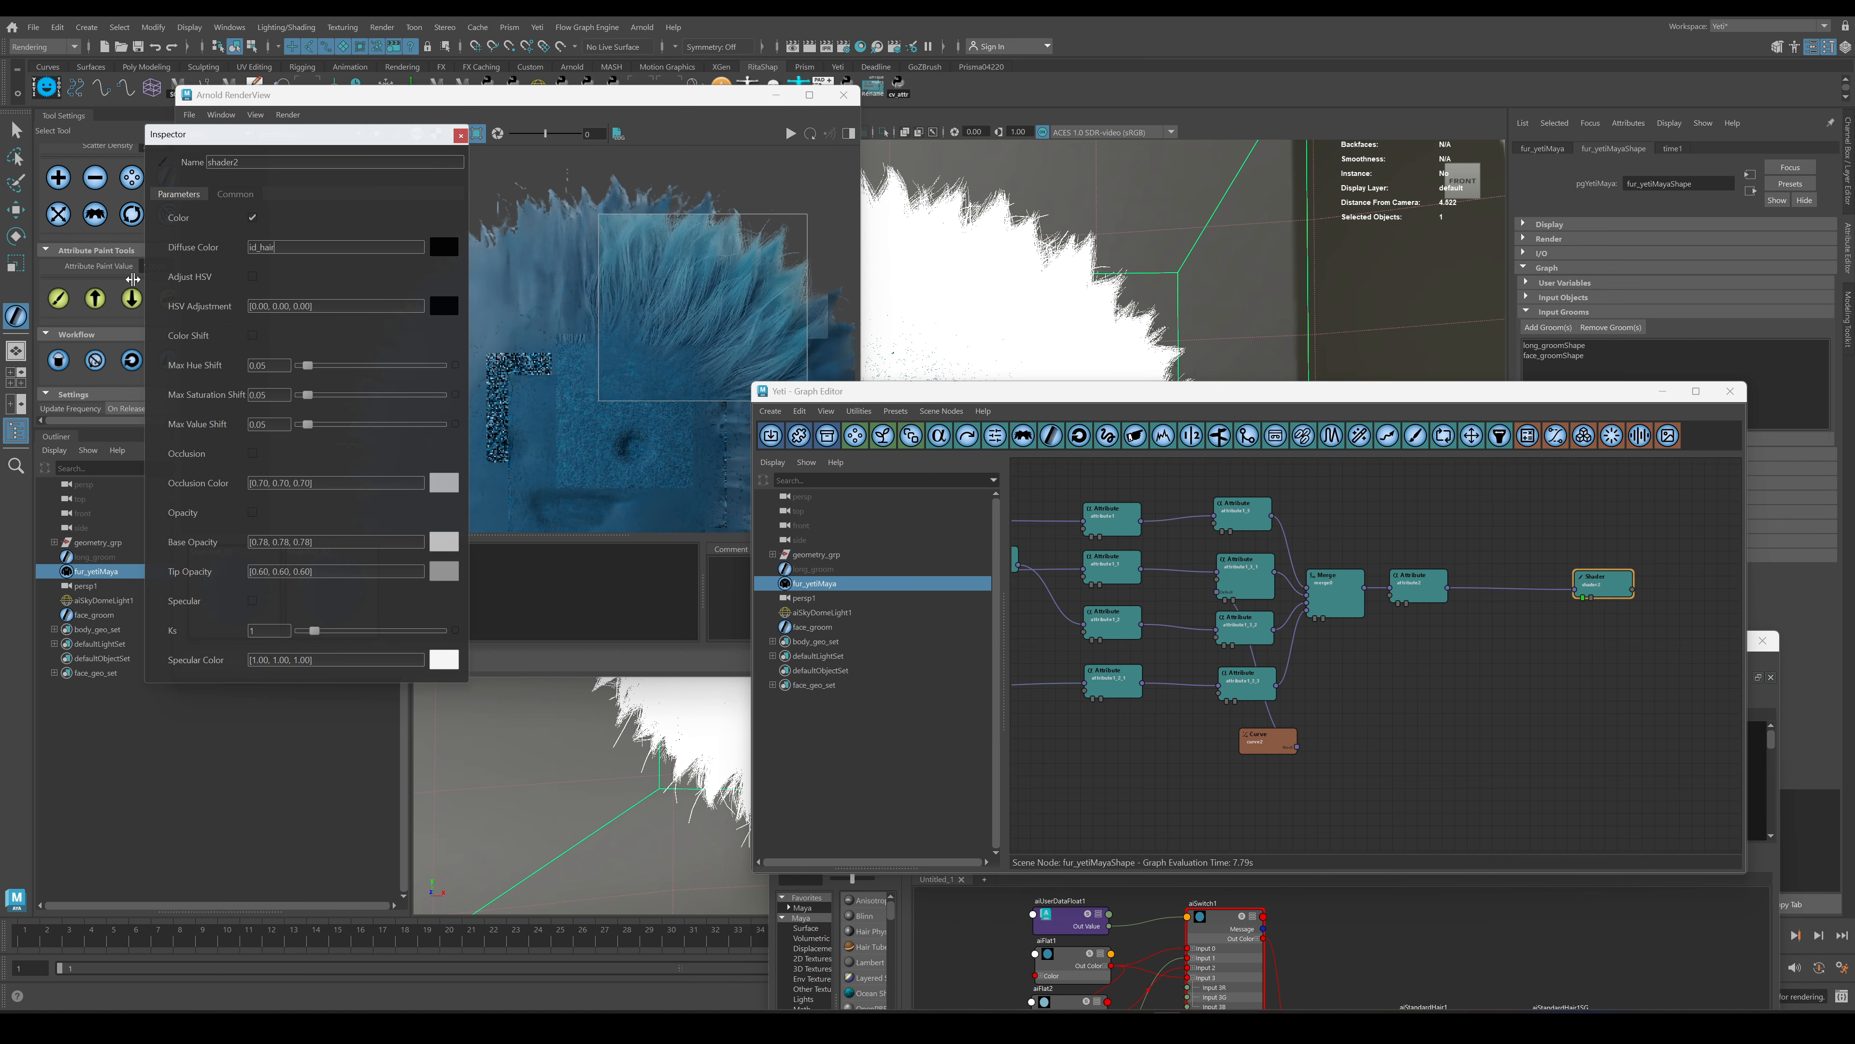
pyautogui.click(1417, 585)
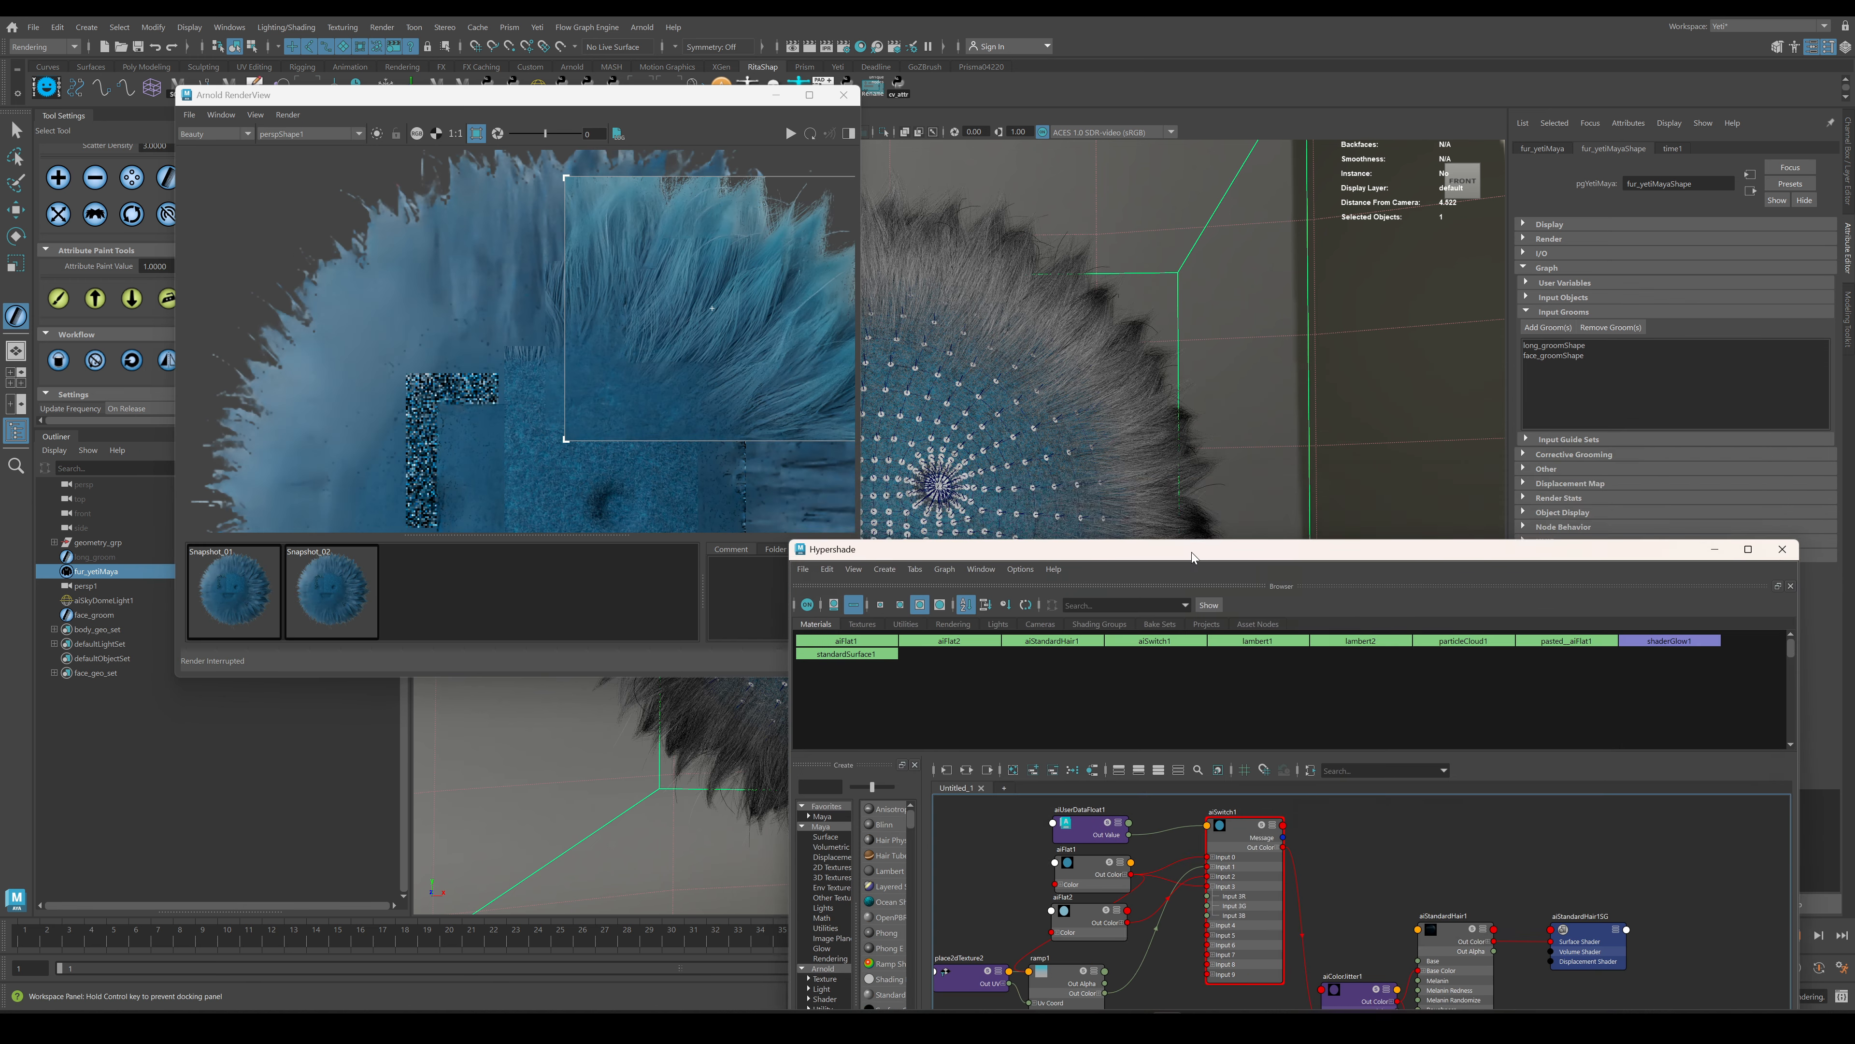
# Move aiColorJitter1, aiStandardHair1 and the hair shading group up level with aiSwitch1 in the Hypershade graph.
pyautogui.moveTo(1191, 553); pyautogui.dragTo(1197, 520)
pyautogui.moveTo(1336, 893)
pyautogui.keyDown('alt'); pyautogui.mouseDown(button='middle')
pyautogui.moveTo(1416, 812)
pyautogui.moveTo(1334, 874)
pyautogui.mouseUp(button='middle'); pyautogui.keyUp('alt')
pyautogui.keyDown('alt'); pyautogui.moveTo(1413, 850); pyautogui.dragTo(1396, 853, button='right'); pyautogui.keyUp('alt')
pyautogui.keyDown('alt'); pyautogui.moveTo(1396, 853); pyautogui.dragTo(1419, 850, button='middle'); pyautogui.keyUp('alt')
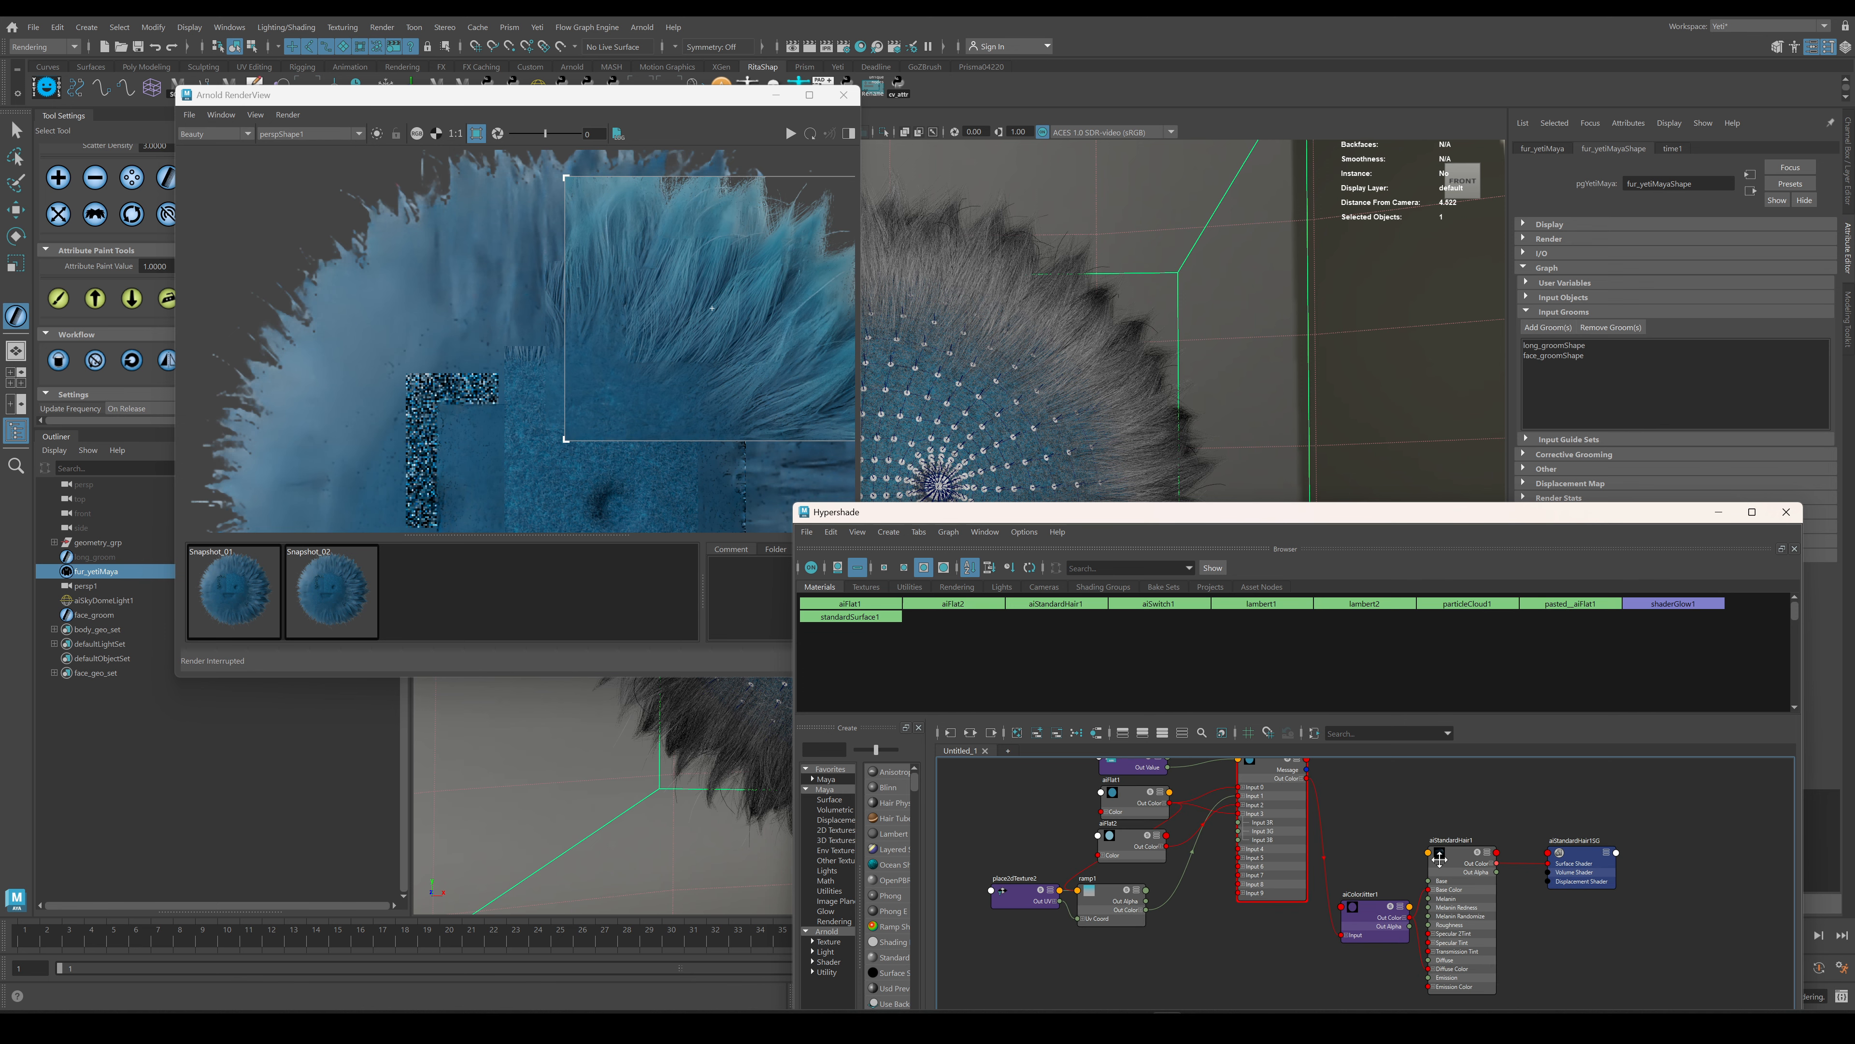
pyautogui.keyDown('alt'); pyautogui.moveTo(1504, 910); pyautogui.dragTo(1528, 920, button='right'); pyautogui.keyUp('alt')
pyautogui.keyDown('alt'); pyautogui.moveTo(1528, 920); pyautogui.dragTo(1568, 947, button='middle'); pyautogui.keyUp('alt')
pyautogui.keyDown('alt'); pyautogui.moveTo(1568, 947); pyautogui.dragTo(1530, 939, button='right'); pyautogui.keyUp('alt')
pyautogui.moveTo(1651, 831); pyautogui.dragTo(1429, 952)
pyautogui.moveTo(1424, 947); pyautogui.dragTo(1463, 817)
# Duplicate aiUserDataFloat1 and place the copy above aiColorJitter1.
pyautogui.click(1460, 869)
pyautogui.keyDown('alt'); pyautogui.moveTo(1460, 869); pyautogui.dragTo(1491, 820, button='middle'); pyautogui.keyUp('alt')
pyautogui.click(1228, 844)
pyautogui.click(1389, 877)
pyautogui.click(1226, 841)
pyautogui.hotkey('ctrl', 'd')
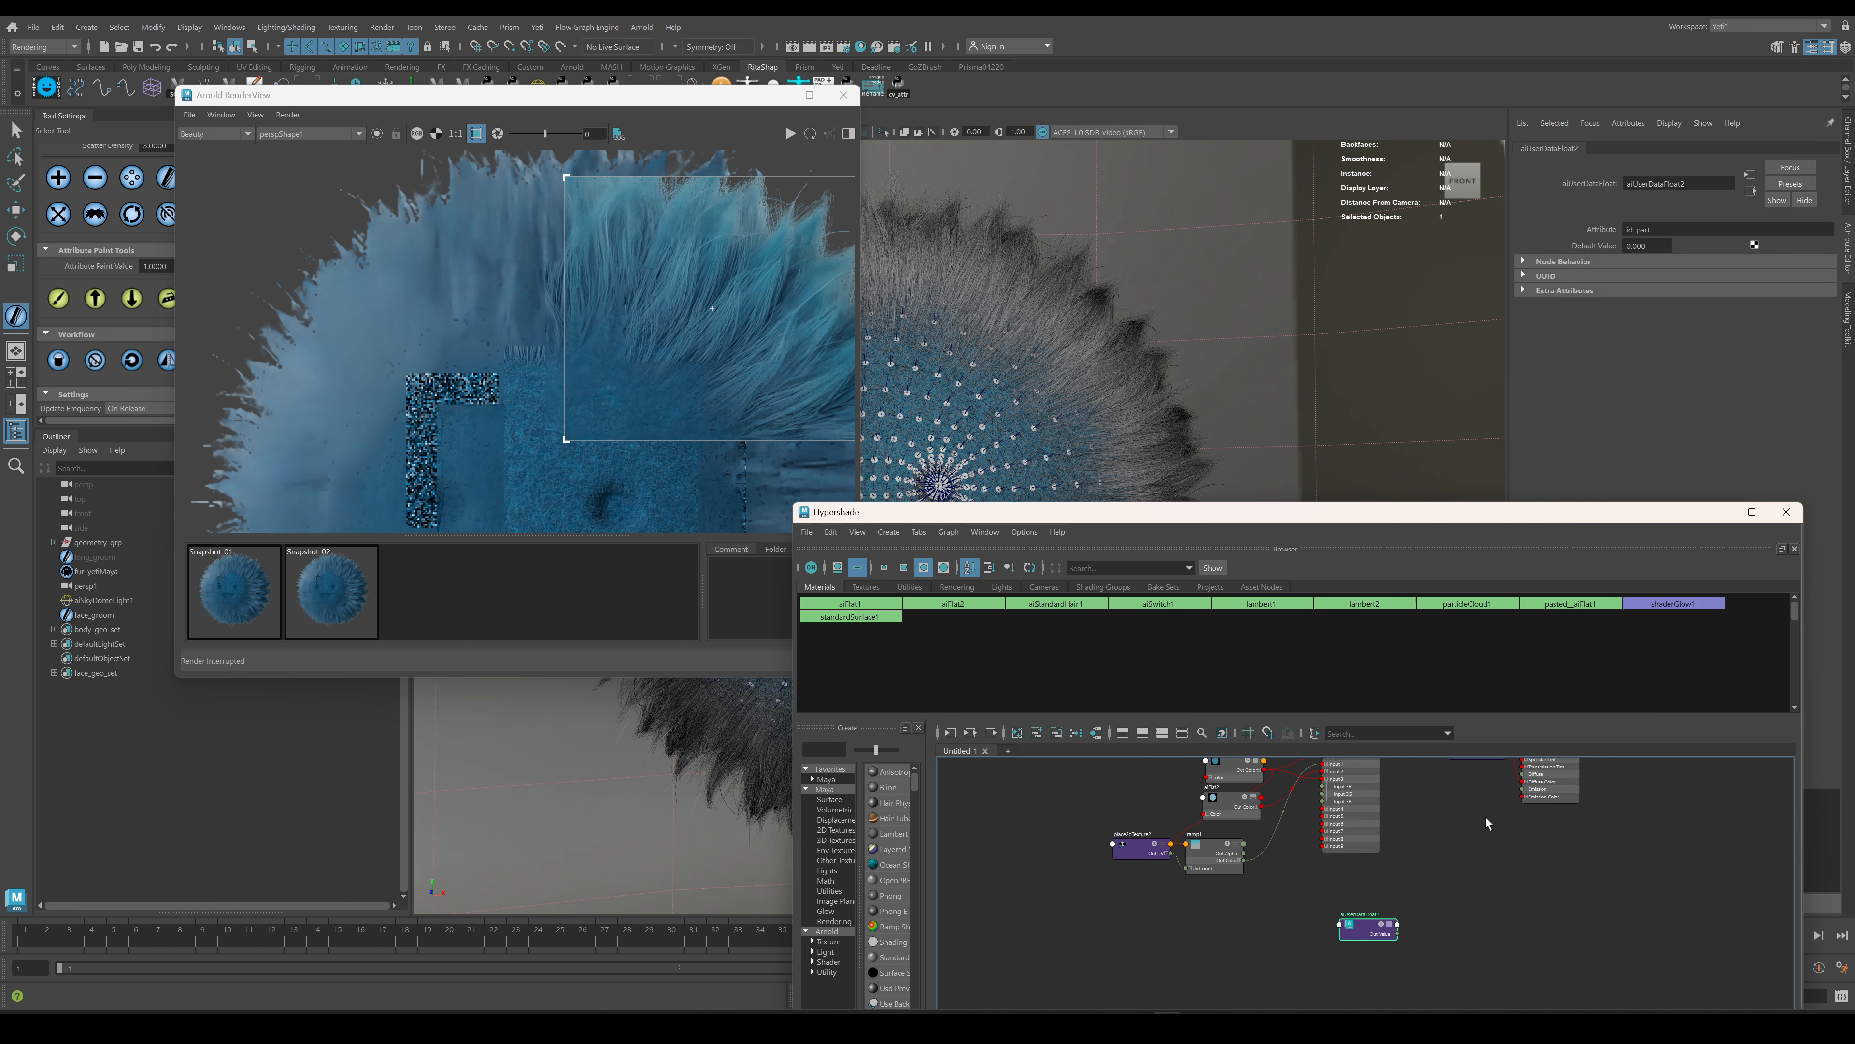
pyautogui.moveTo(1377, 925); pyautogui.dragTo(1409, 790)
pyautogui.keyDown('alt'); pyautogui.moveTo(1410, 790); pyautogui.dragTo(1386, 950, button='middle'); pyautogui.keyUp('alt')
pyautogui.moveTo(1385, 950); pyautogui.dragTo(1394, 843)
# Set aiColorJitter1's Type to Face and its Face Mode to uniform id.
pyautogui.click(1449, 896)
pyautogui.click(1671, 295)
pyautogui.click(1664, 354)
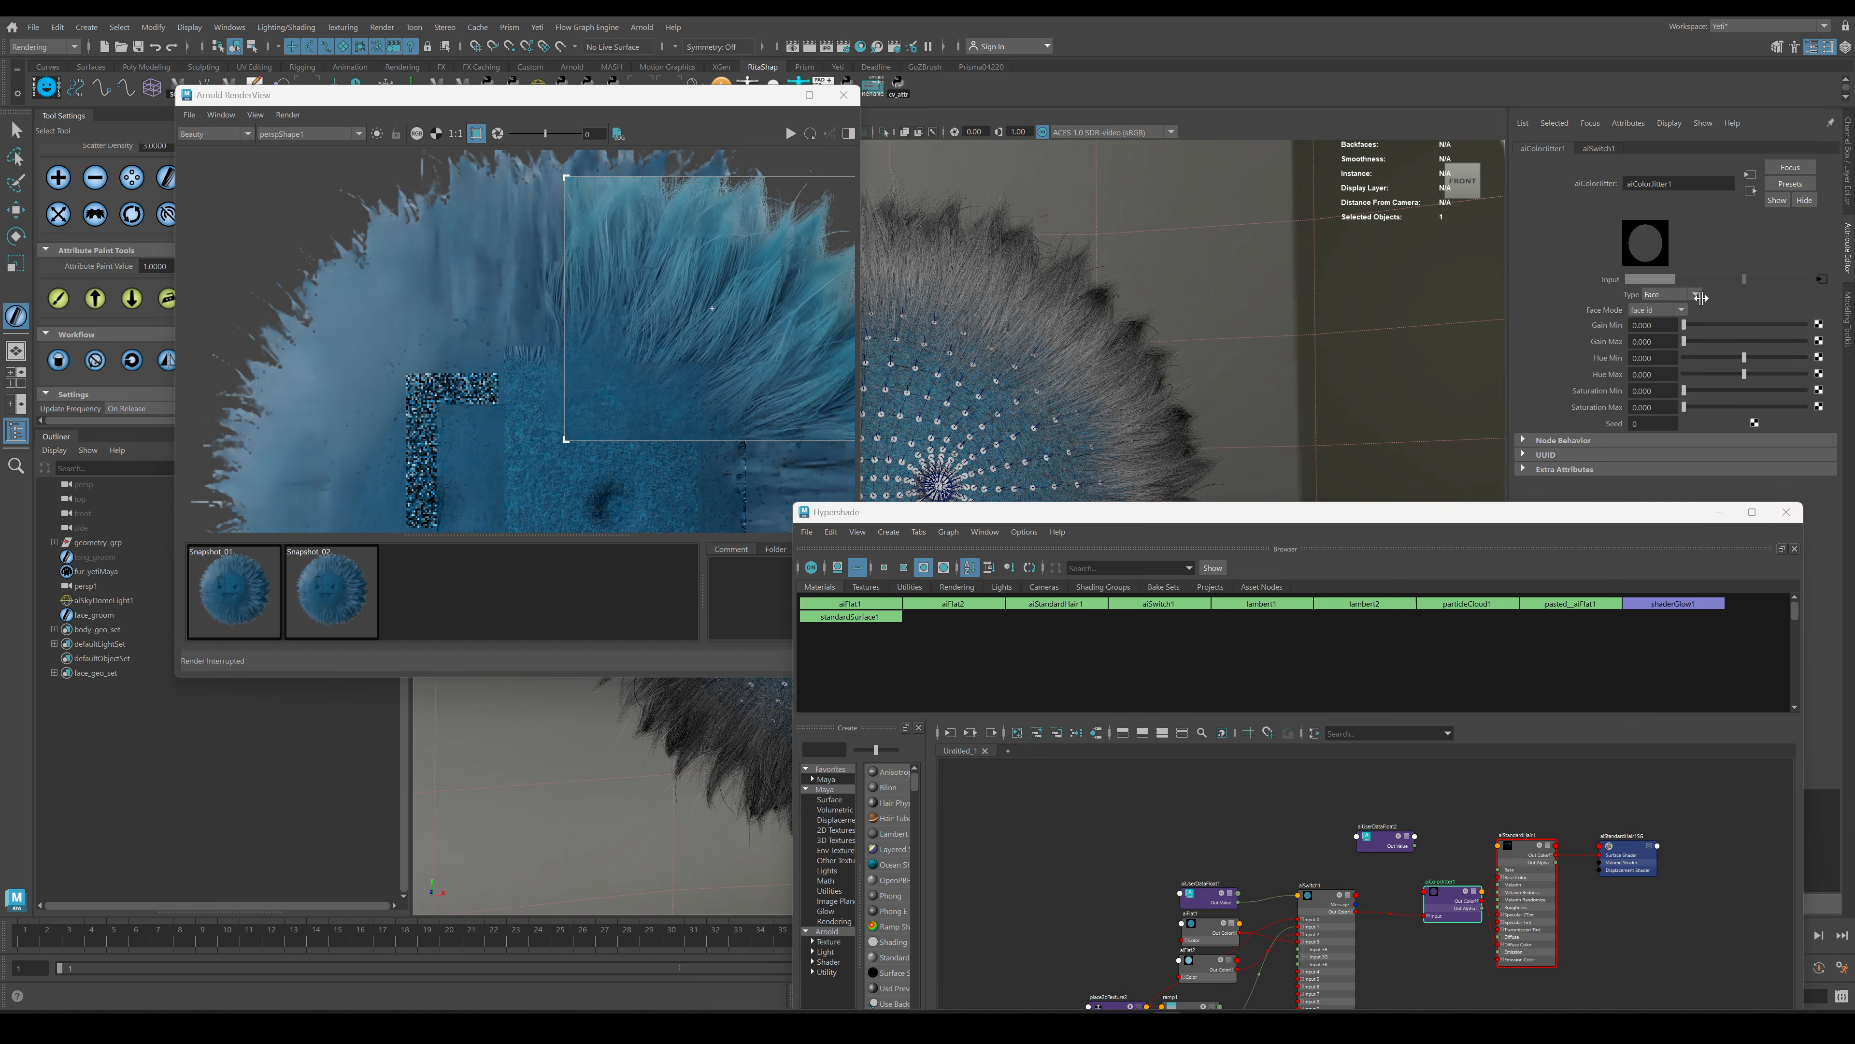
pyautogui.click(1447, 893)
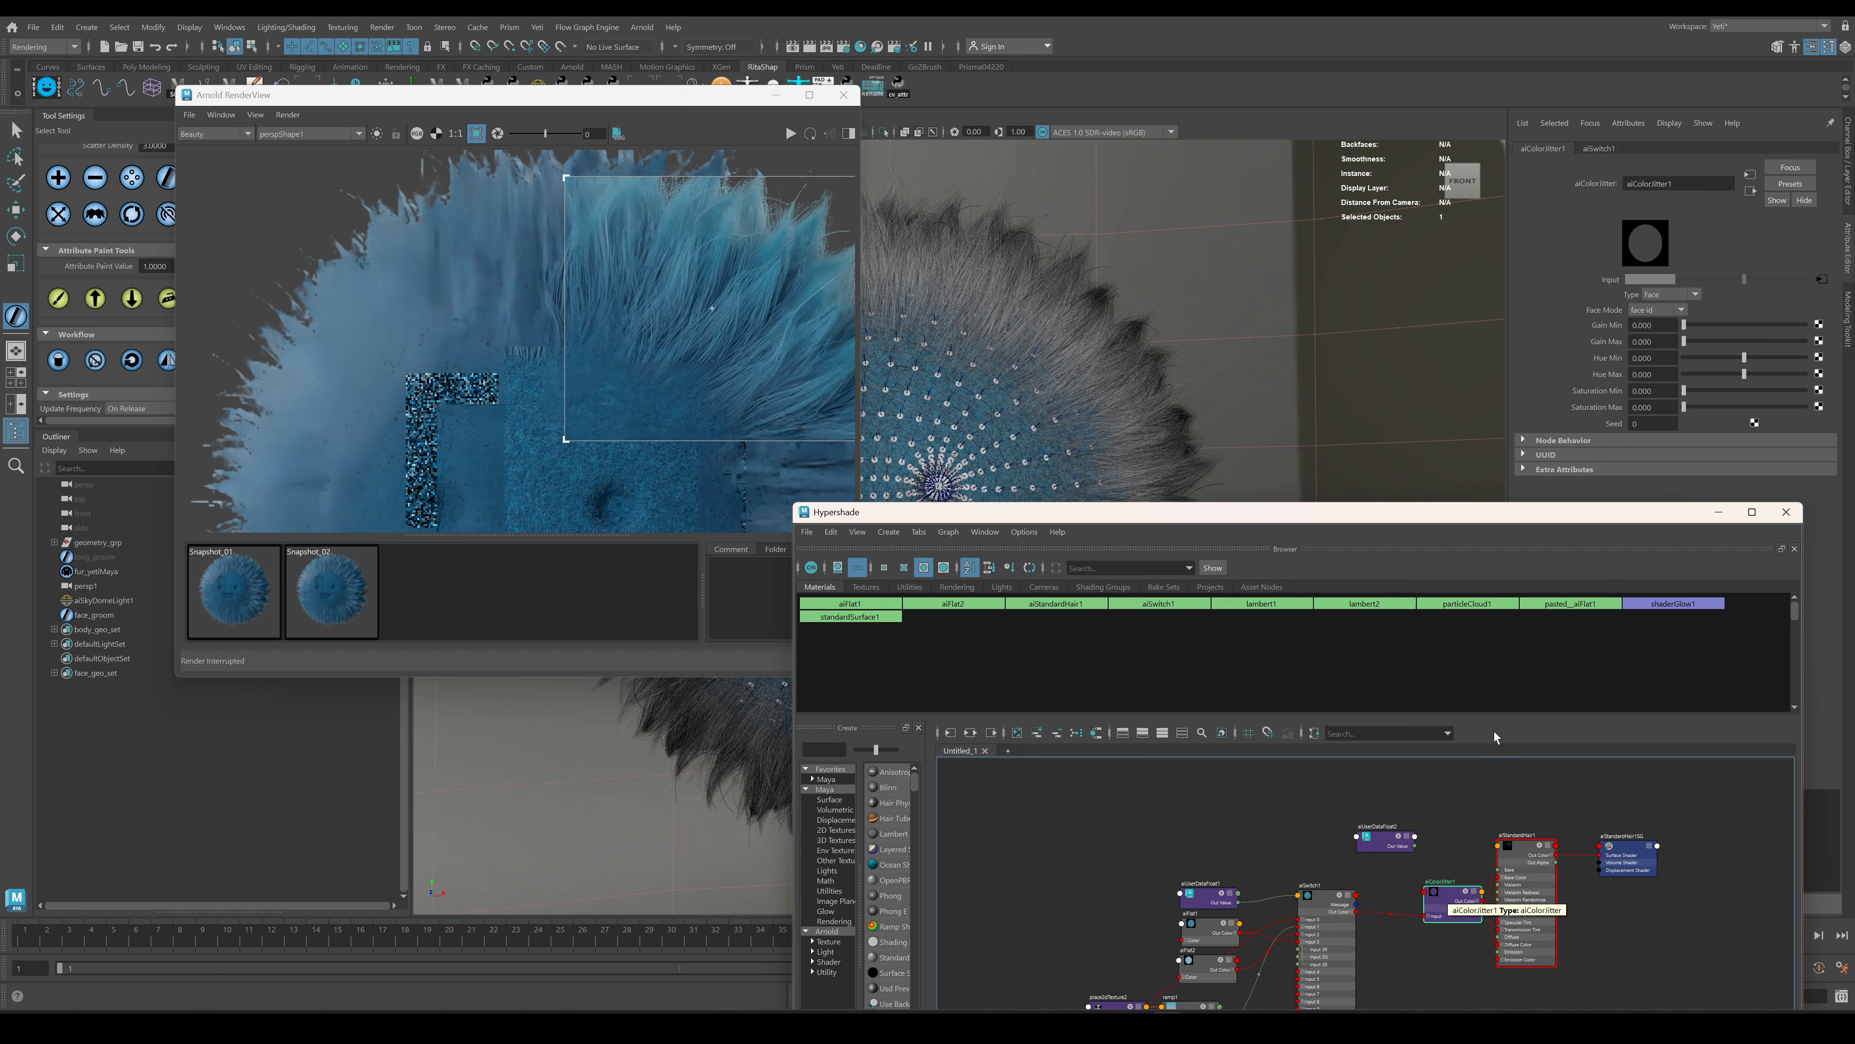
pyautogui.click(1671, 294)
pyautogui.click(1660, 310)
pyautogui.click(1671, 295)
pyautogui.click(1664, 355)
pyautogui.moveTo(1457, 896); pyautogui.dragTo(1448, 882, button='middle')
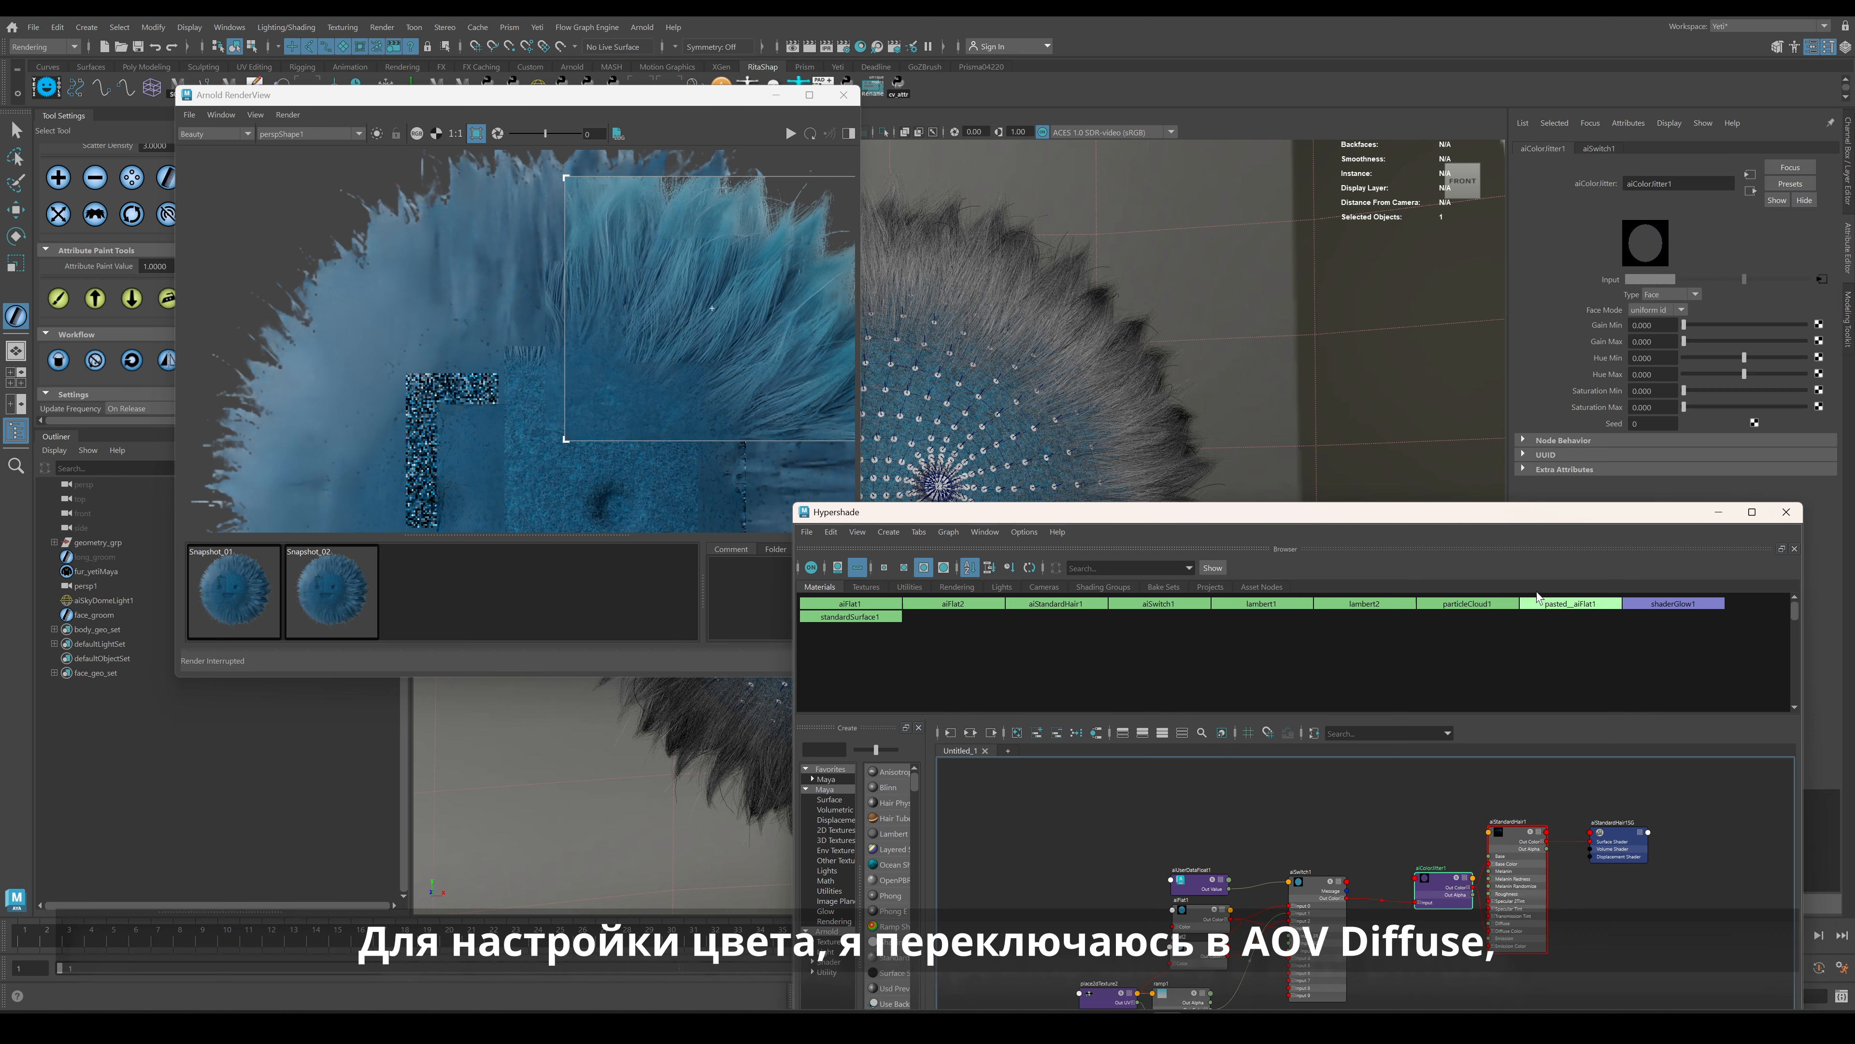
# Render the diffuse AOV and raise aiColorJitter1's Gain Min to about 0.6.
pyautogui.click(215, 134)
pyautogui.click(236, 161)
pyautogui.click(791, 134)
pyautogui.moveTo(1684, 325)
pyautogui.mouseDown()
pyautogui.moveTo(1711, 327)
pyautogui.moveTo(1691, 326)
pyautogui.mouseUp()
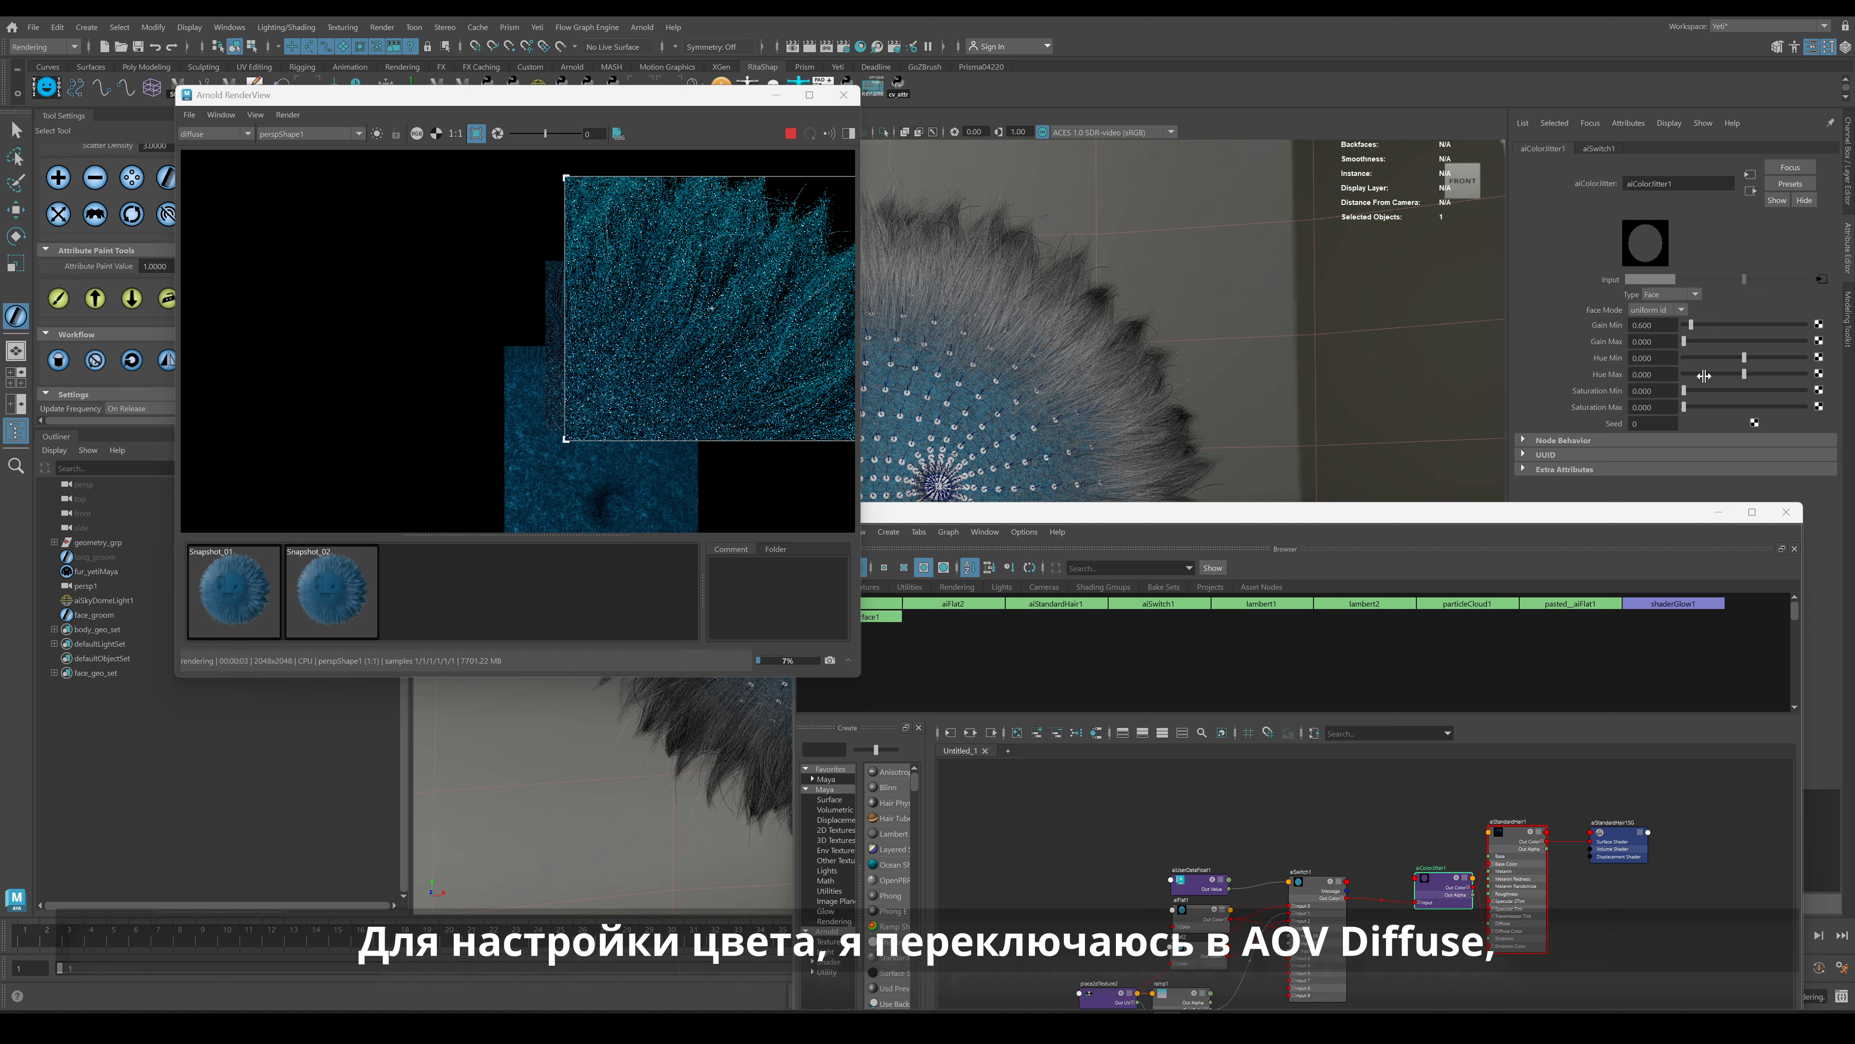
# Display the denoise_albedo AOV and set the jitter's Hue Min to about -0.02, Hue Max about 0.02 and Saturation Min about 0.28.
pyautogui.click(226, 134)
pyautogui.click(235, 155)
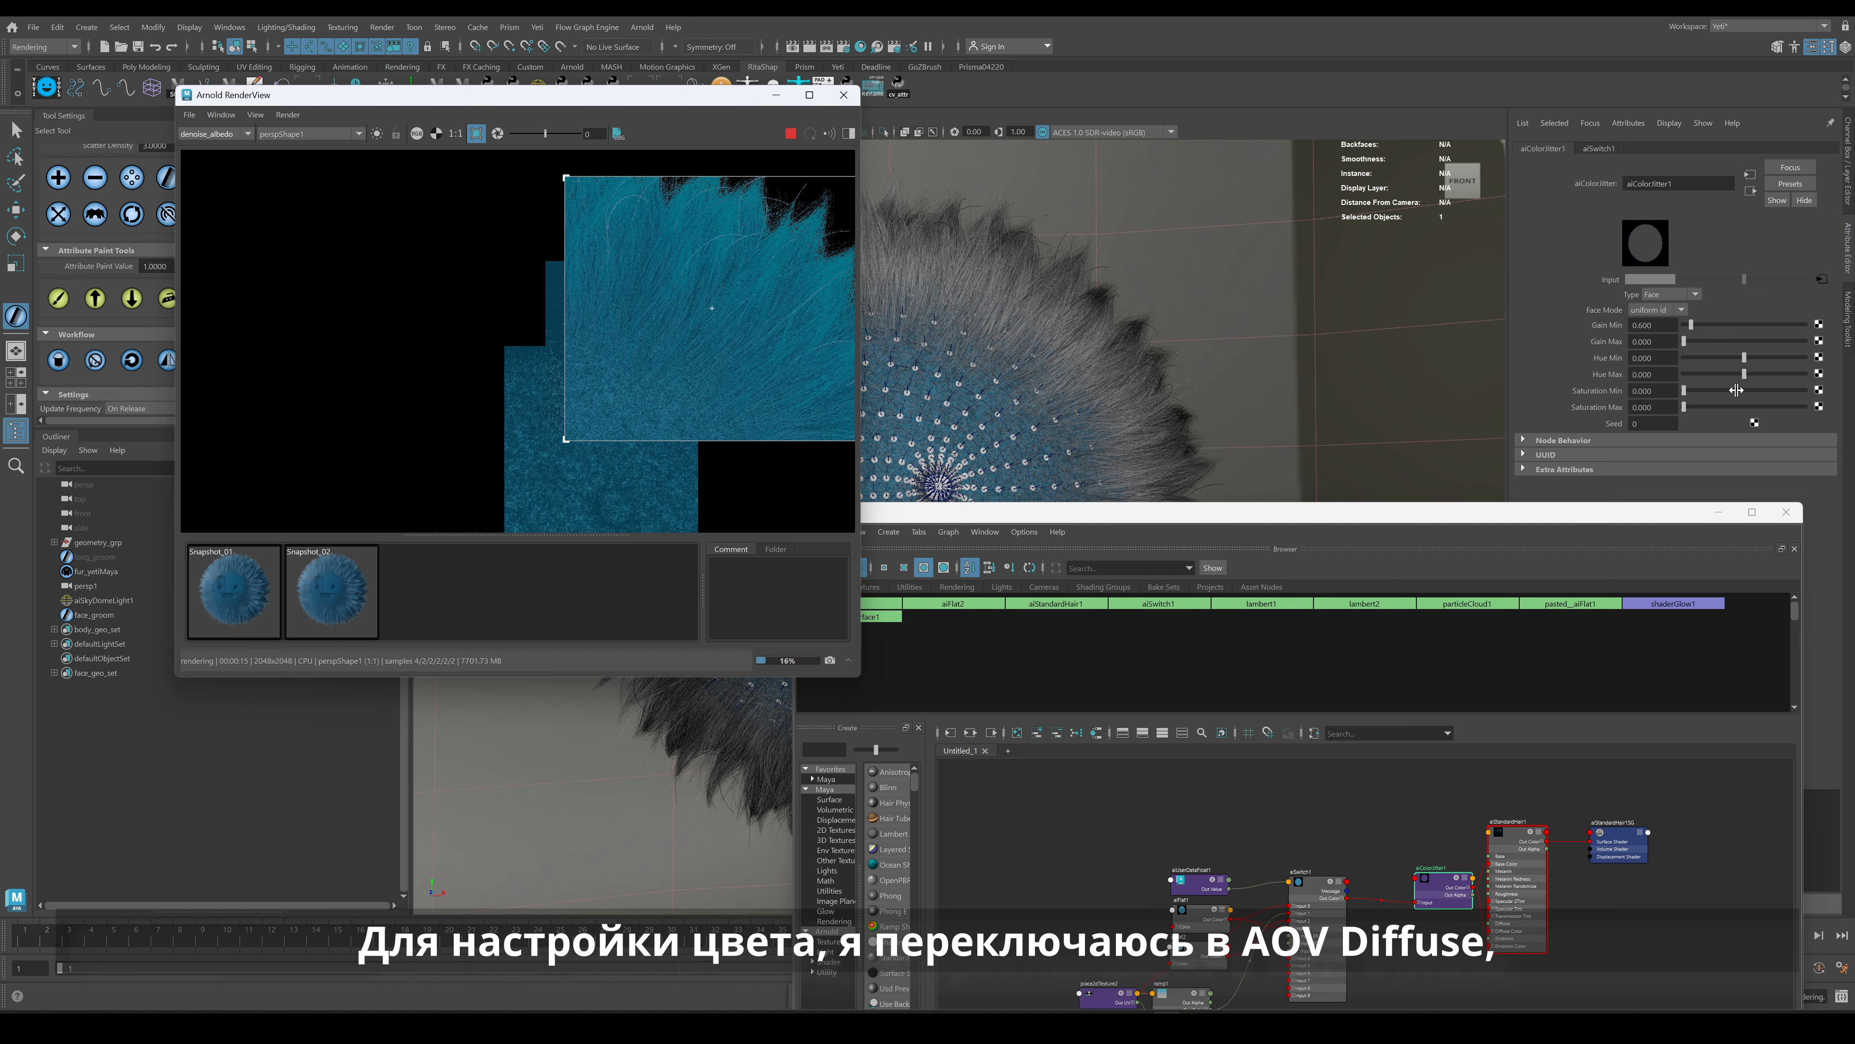
pyautogui.moveTo(1685, 391); pyautogui.dragTo(1742, 358)
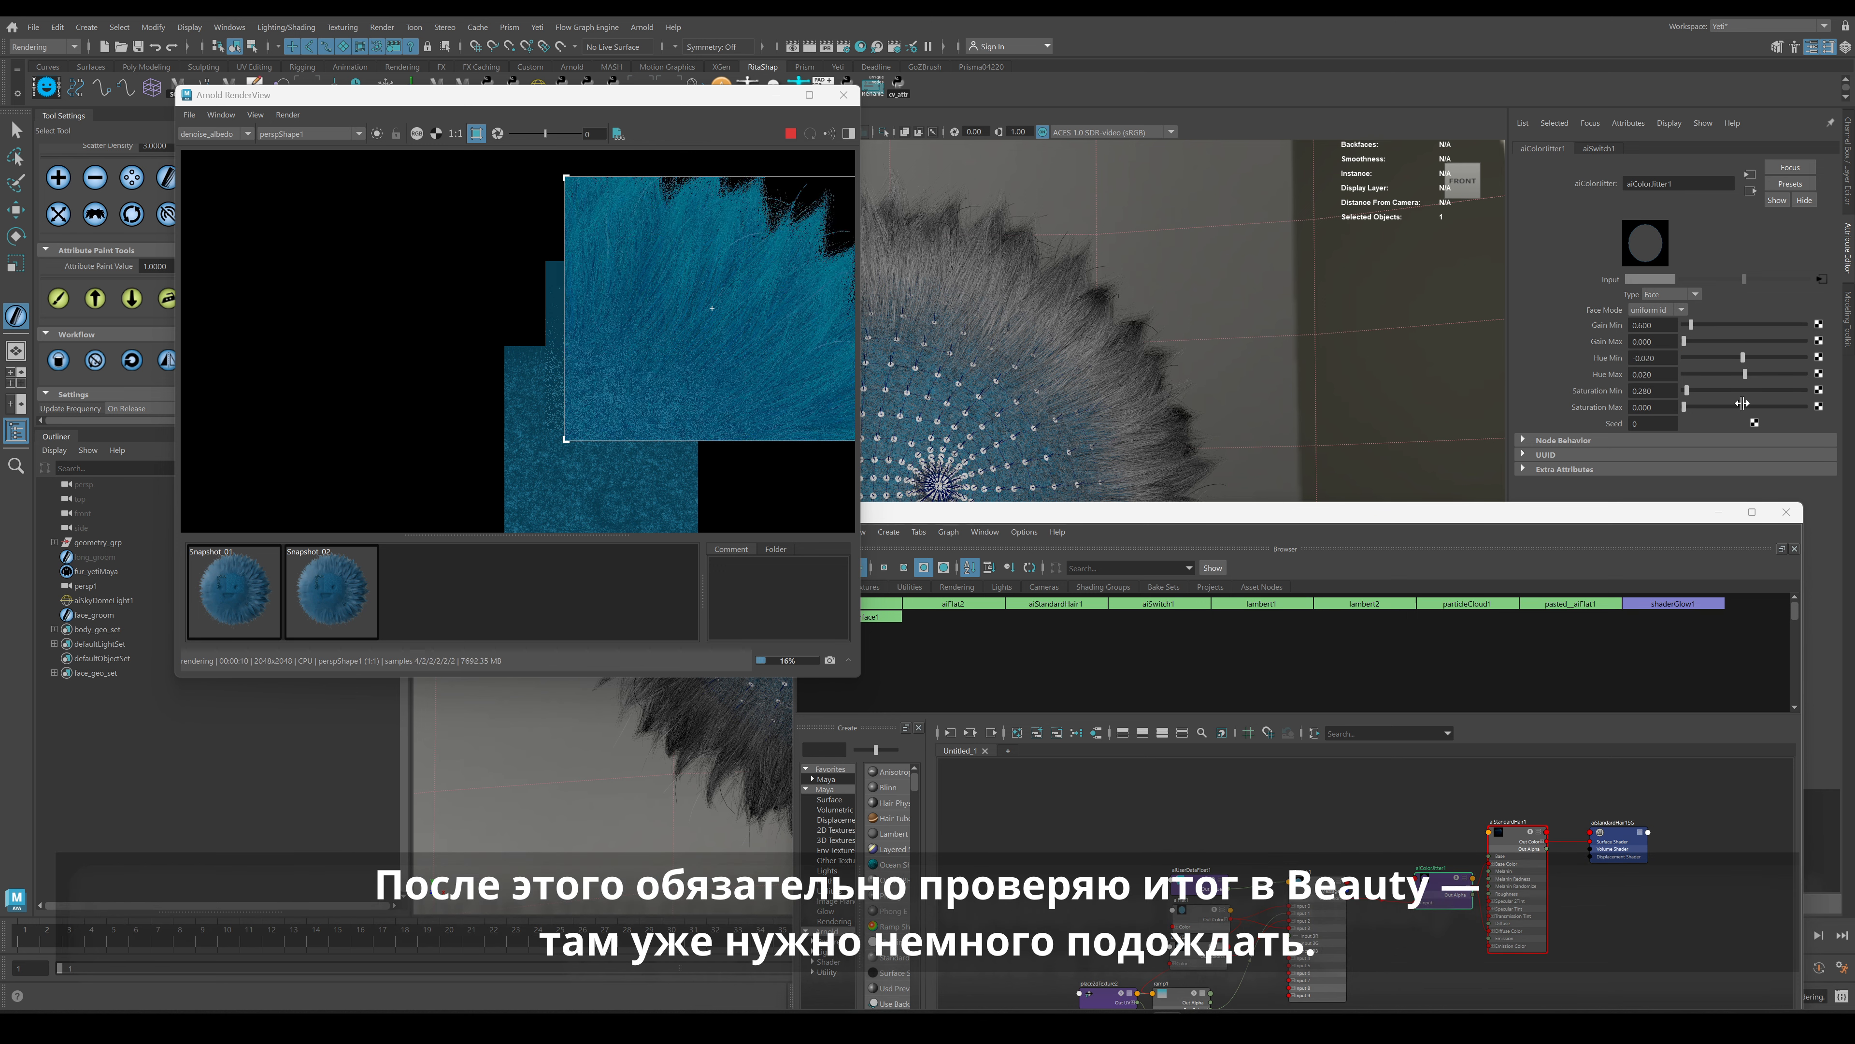
# Check the jittered fur color in the Beauty render.
pyautogui.click(216, 134)
pyautogui.click(199, 149)
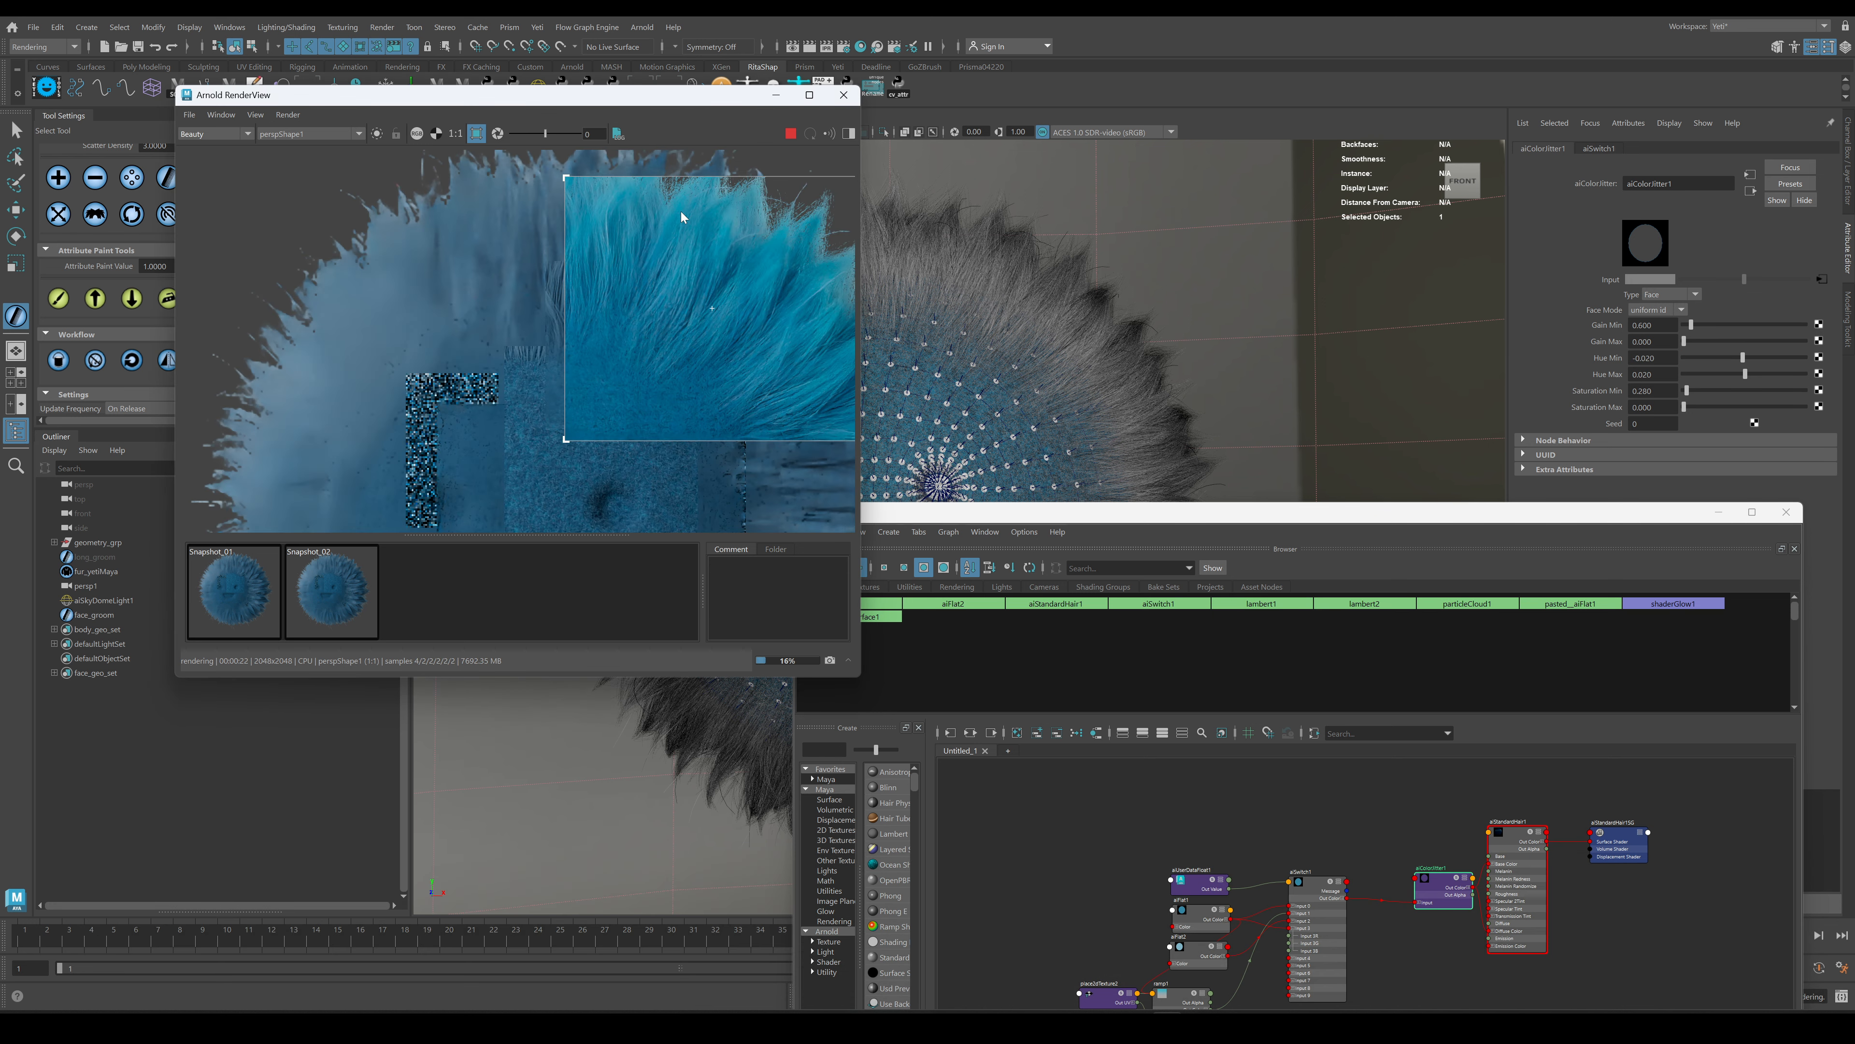
pyautogui.scroll(-3, 681, 329)
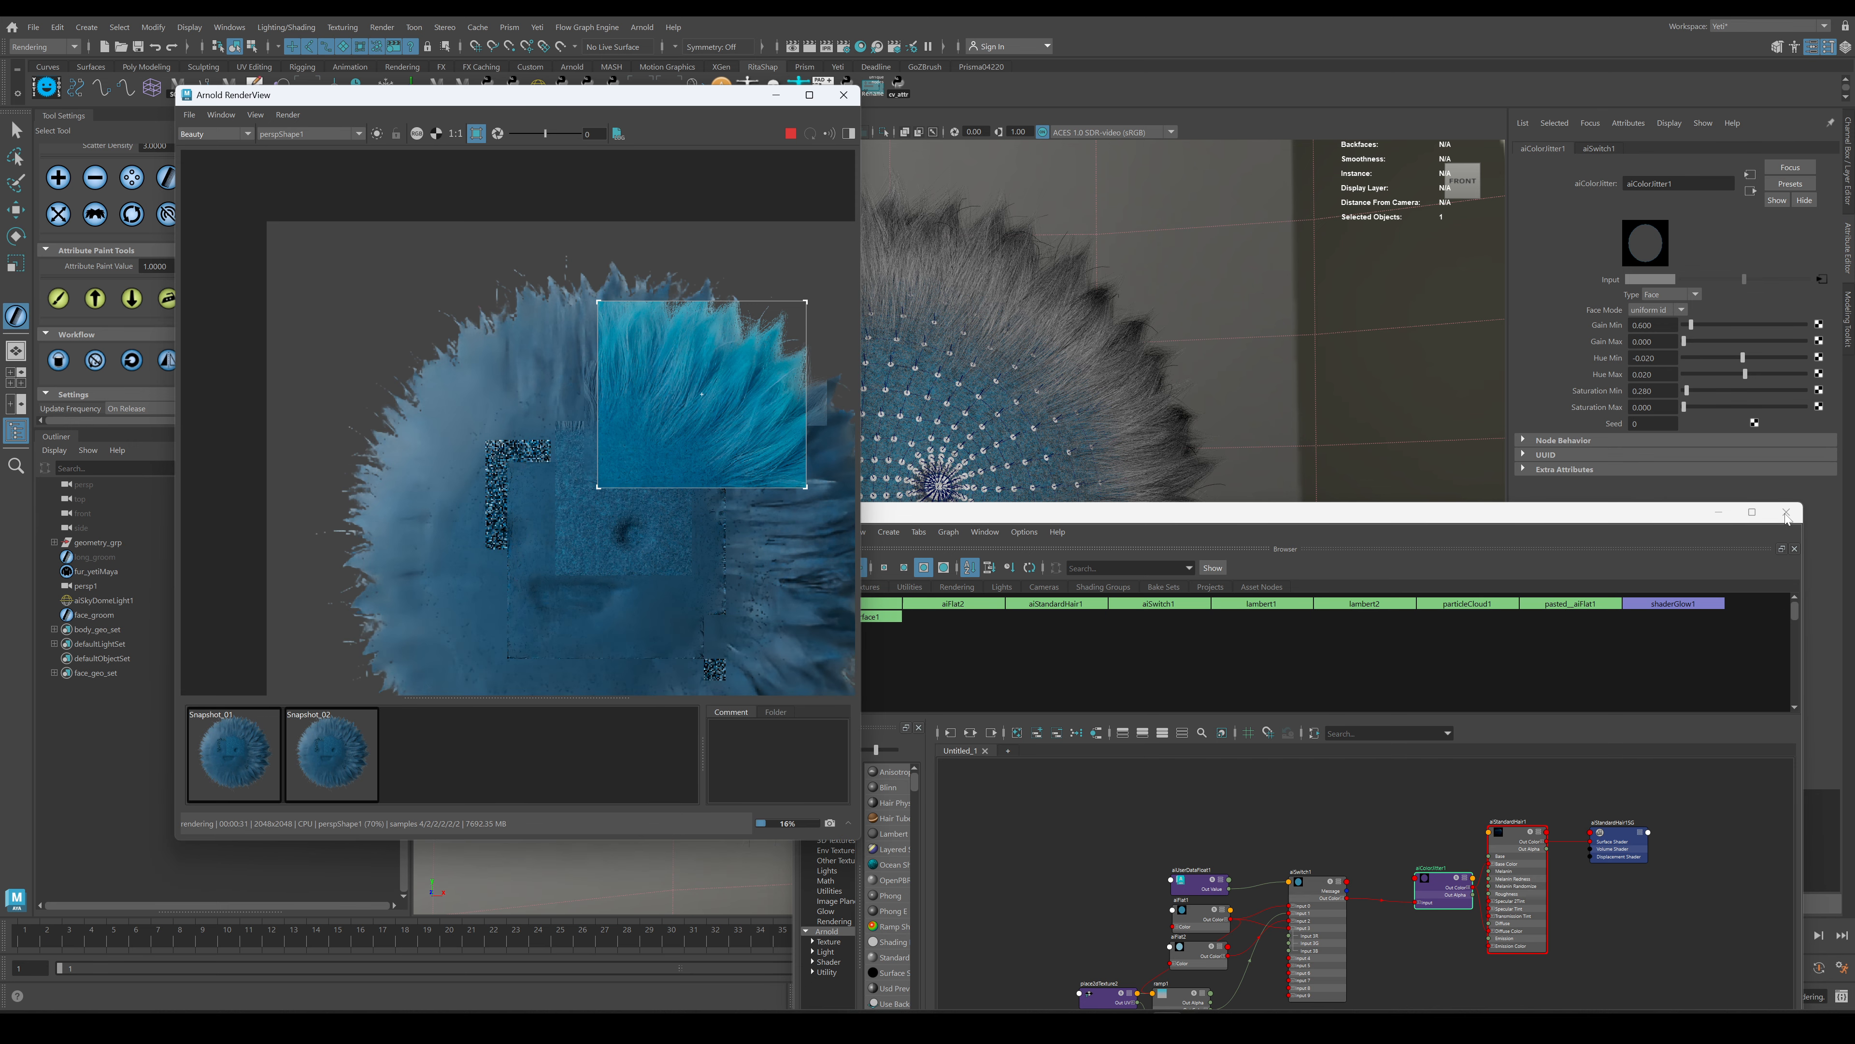